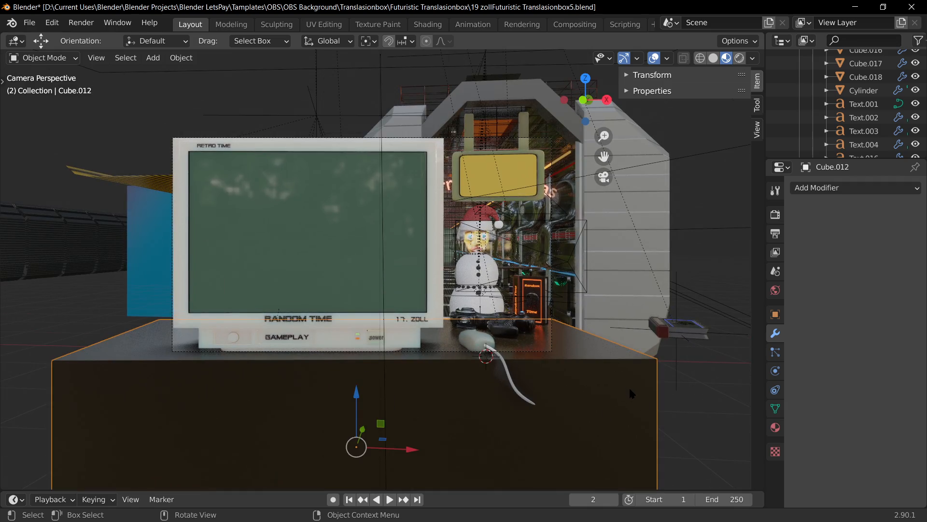
Examine the monitor, desk and surrounding props from different angles and through the camera
{"action": "middle_click_drag", "start_coordinate": [631, 394], "coordinate": [647, 326]}
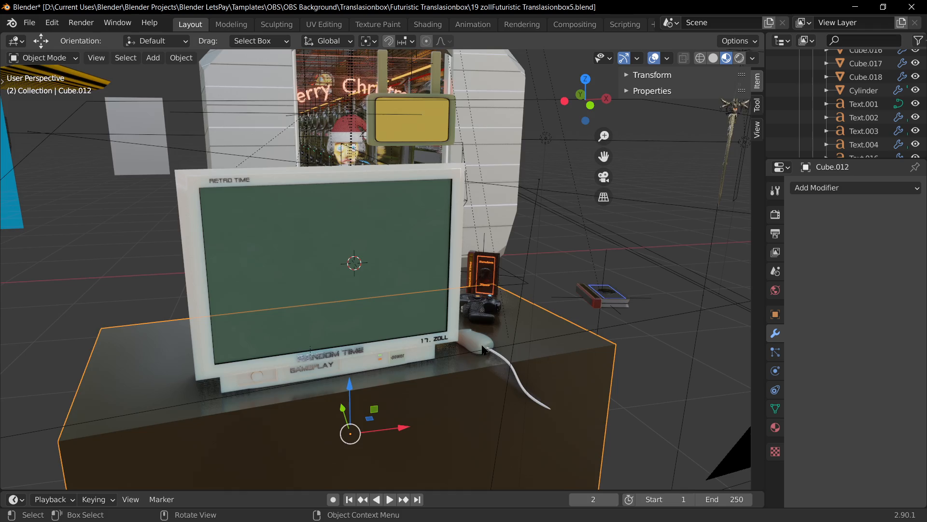
{"action": "middle_click_drag", "start_coordinate": [484, 348], "coordinate": [456, 341]}
{"action": "left_click", "coordinate": [666, 324]}
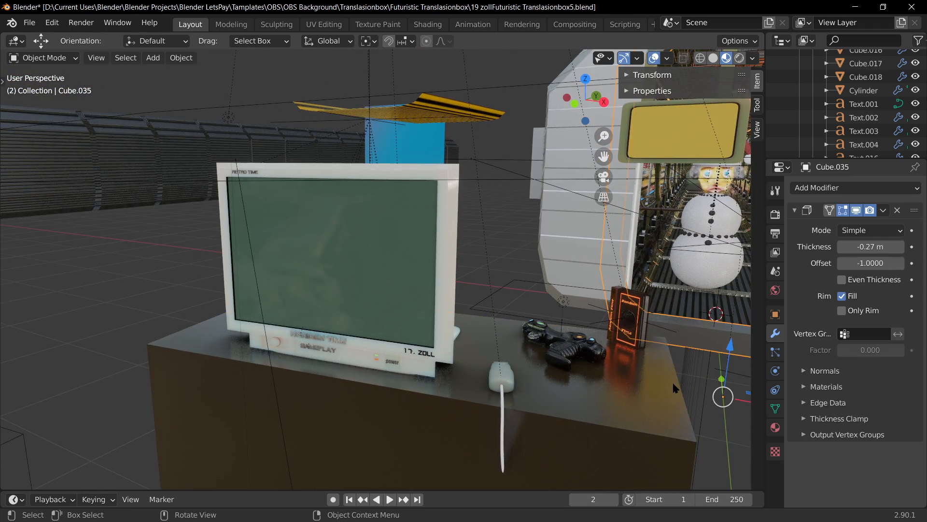
{"action": "left_click", "coordinate": [666, 323]}
{"action": "left_click", "coordinate": [665, 324]}
{"action": "middle_click_drag", "start_coordinate": [666, 323], "coordinate": [529, 295]}
{"action": "key", "text": "KP_0"}
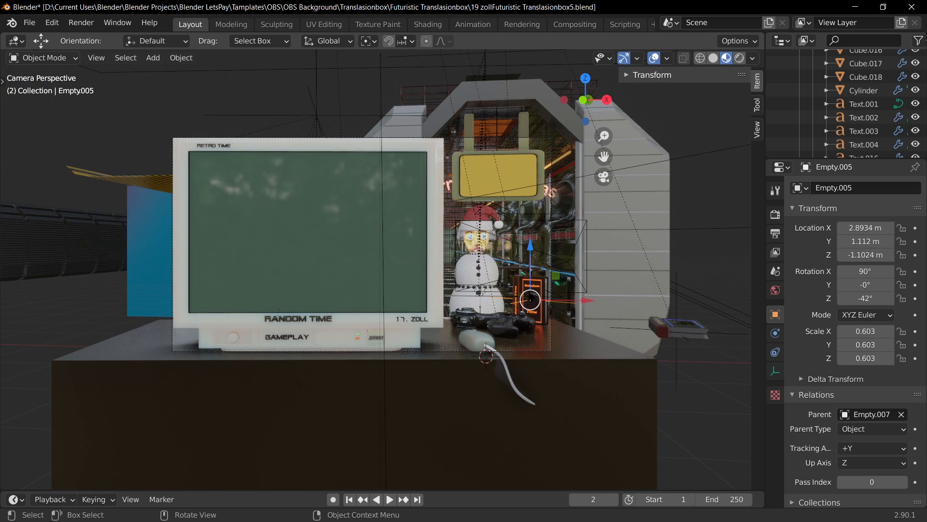
{"action": "scroll", "coordinate": [510, 349], "scroll_direction": "up", "scroll_amount": 1}
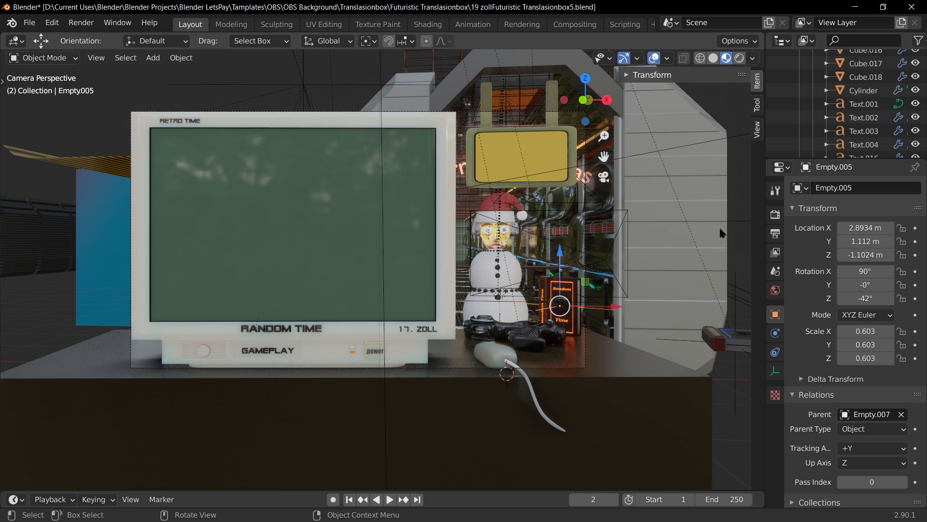
{"action": "scroll", "coordinate": [676, 338], "scroll_direction": "down", "scroll_amount": 2}
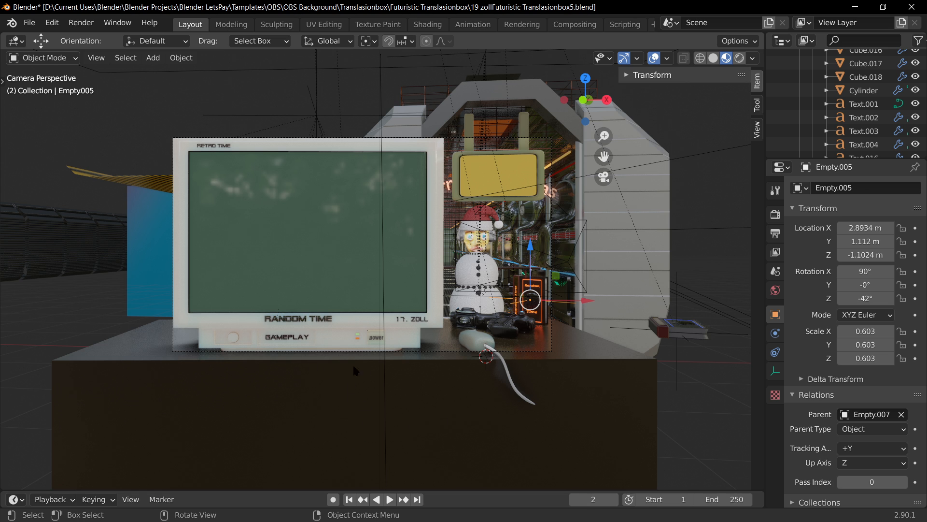
Change the screen-size label on the monitor's lower frame to read "19. ZOLL"
{"action": "left_click", "coordinate": [403, 318]}
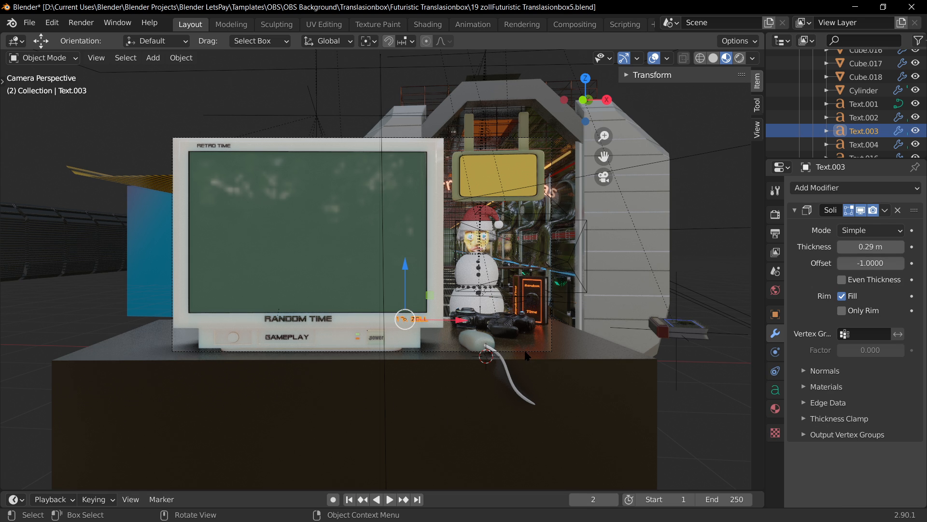
{"action": "scroll", "coordinate": [447, 411], "scroll_direction": "up", "scroll_amount": 5}
{"action": "key", "text": "Tab"}
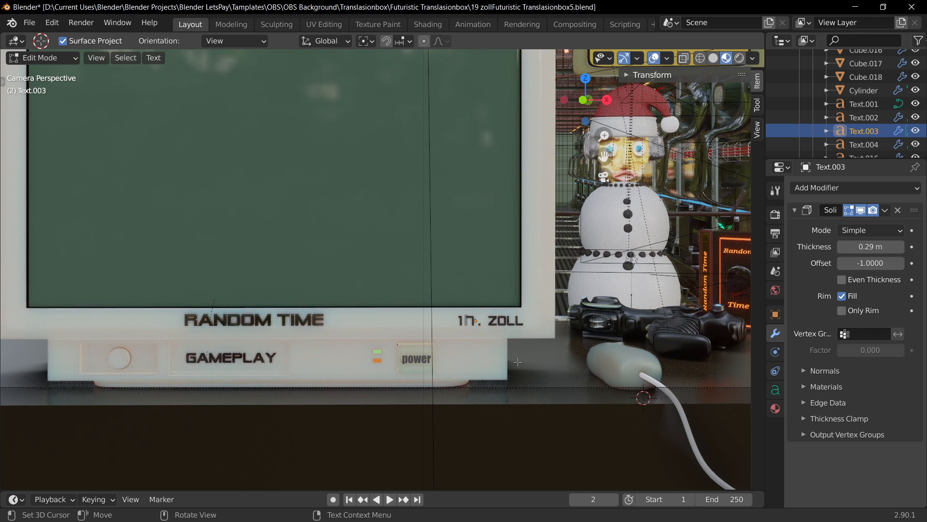
{"action": "key", "text": "BackSpace"}
{"action": "type", "text": "9"}
{"action": "scroll", "coordinate": [531, 387], "scroll_direction": "down", "scroll_amount": 4}
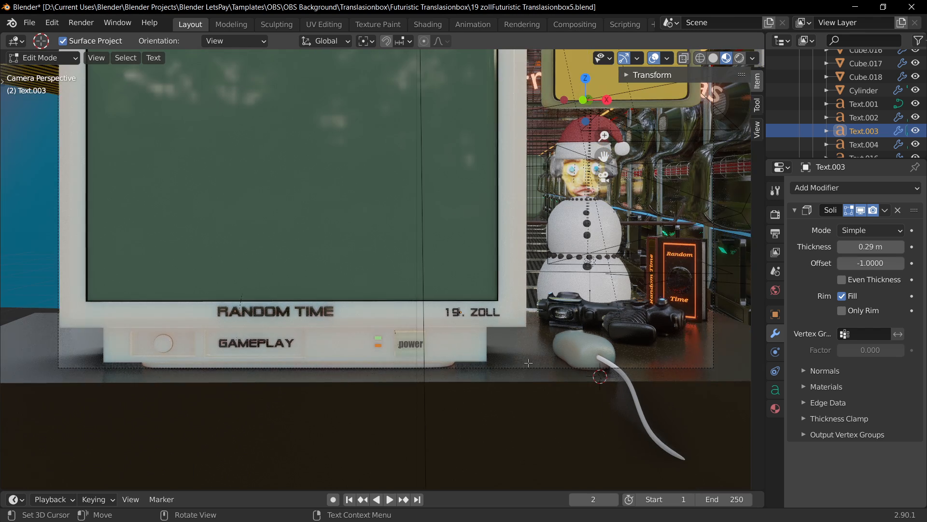
{"action": "key", "text": "Tab"}
{"action": "scroll", "coordinate": [518, 421], "scroll_direction": "down", "scroll_amount": 2}
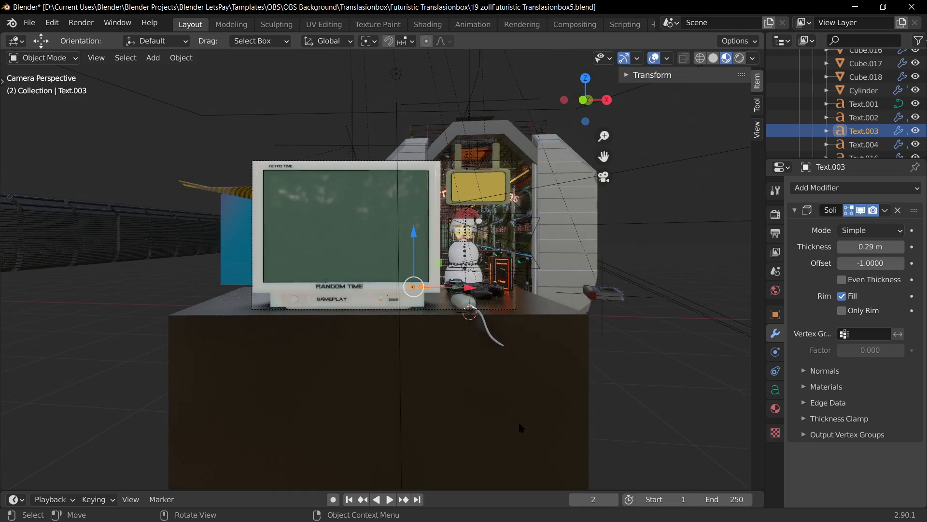
Select the face logo's controlling empty, Empty.011, floating beside the desk and scale it down to about 0.122
{"action": "middle_click_drag", "start_coordinate": [518, 421], "coordinate": [486, 299]}
{"action": "scroll", "coordinate": [532, 332], "scroll_direction": "down", "scroll_amount": 5}
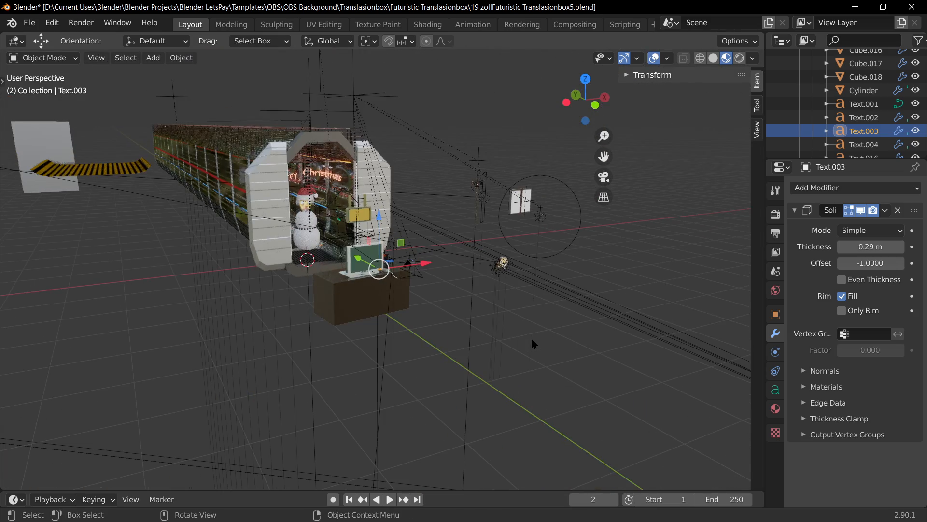
{"action": "scroll", "coordinate": [531, 333], "scroll_direction": "up", "scroll_amount": 1}
{"action": "left_click", "coordinate": [604, 260]}
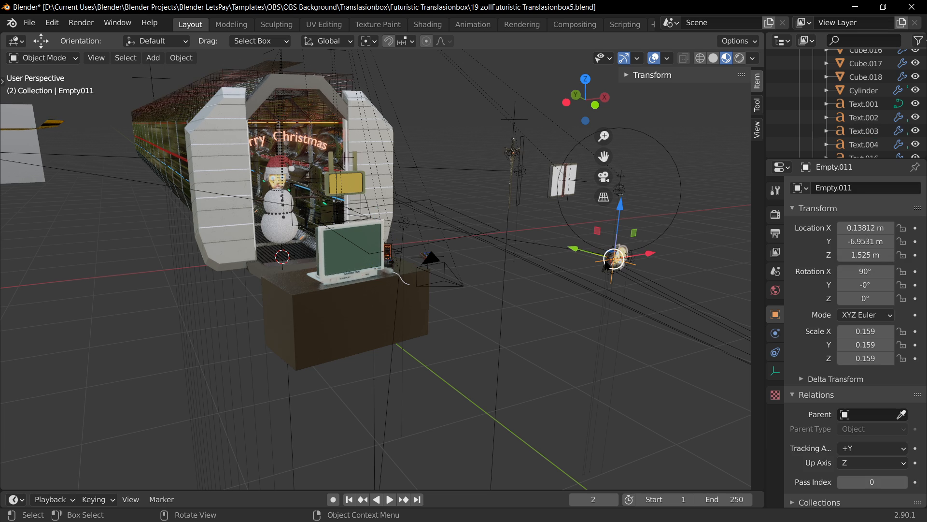
{"action": "key", "text": "s"}
{"action": "left_click", "coordinate": [666, 297]}
Move the logo in front of the monitor, to about X -1.086 m and Y -5.752 m
{"action": "key", "text": "g"}
{"action": "key", "text": "y"}
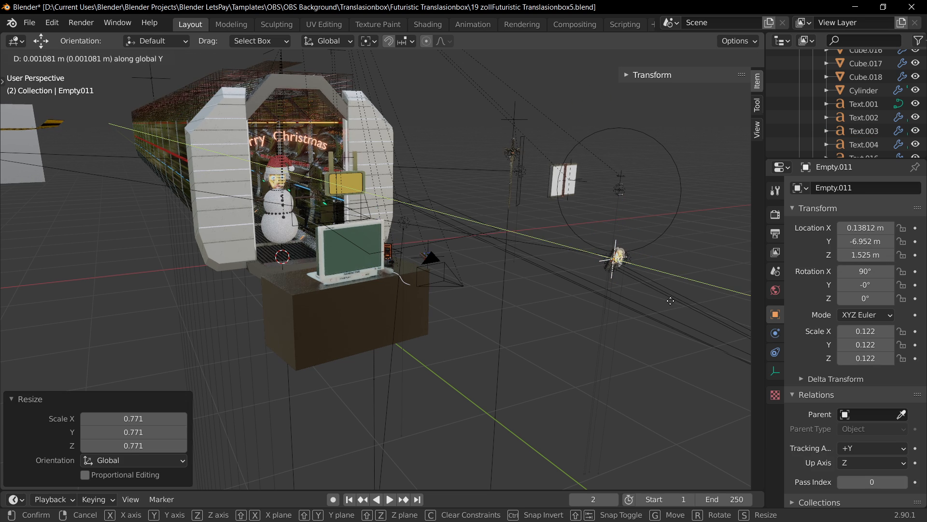
{"action": "key", "text": "x"}
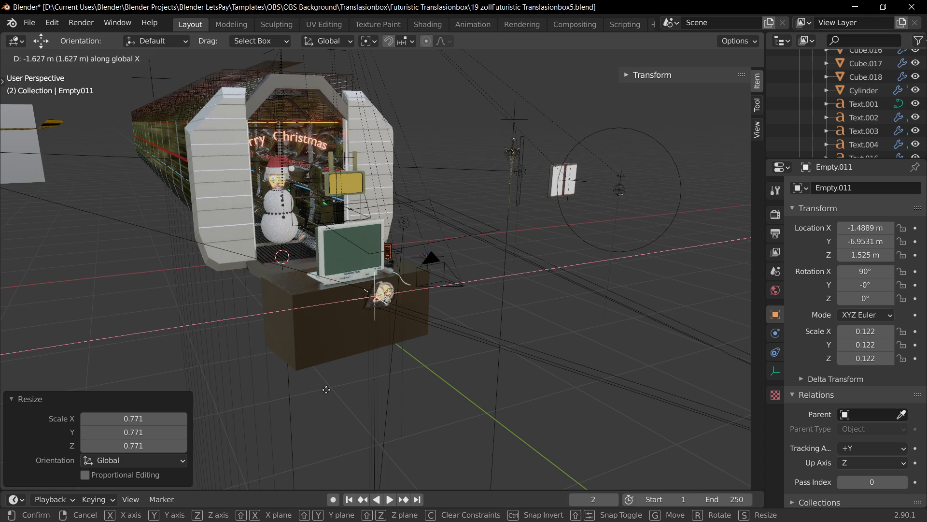
{"action": "key", "text": "y"}
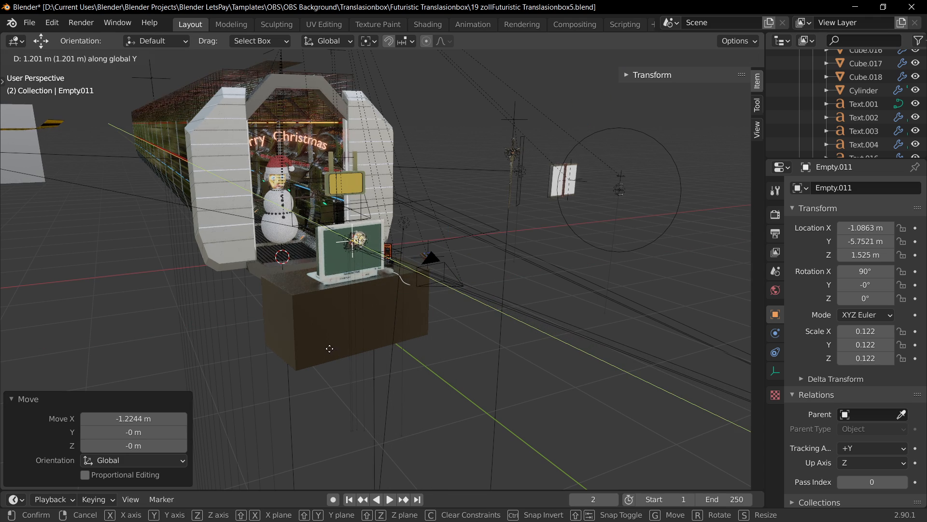
{"action": "left_click", "coordinate": [329, 348]}
Lower the logo to about Z 1.165 m and scale it down to about 0.079
{"action": "key", "text": "g"}
{"action": "key", "text": "z"}
{"action": "left_click", "coordinate": [479, 405]}
{"action": "key", "text": "s"}
{"action": "left_click", "coordinate": [428, 382]}
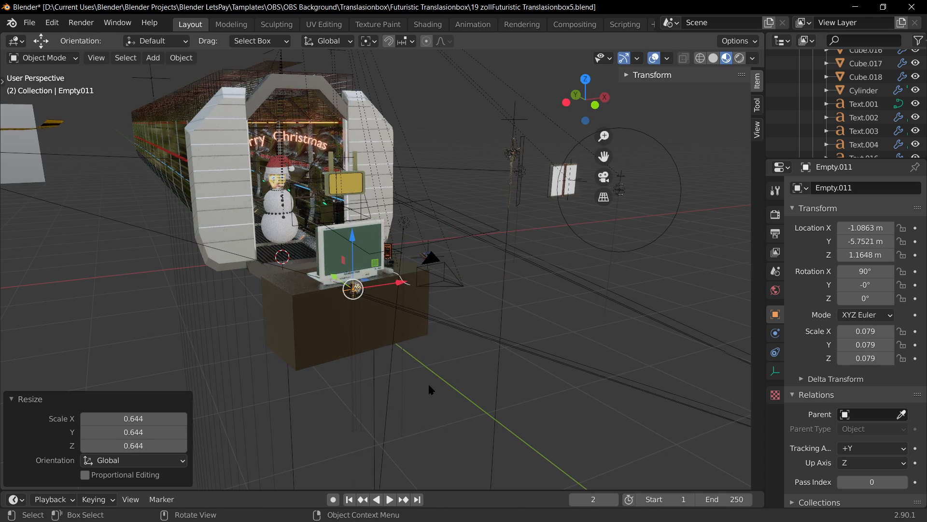
Move the logo closer to the monitor's base and along X, to about X -0.940 m and Y -5.523 m
{"action": "scroll", "coordinate": [420, 378], "scroll_direction": "up", "scroll_amount": 4}
{"action": "key", "text": "g"}
{"action": "key", "text": "y"}
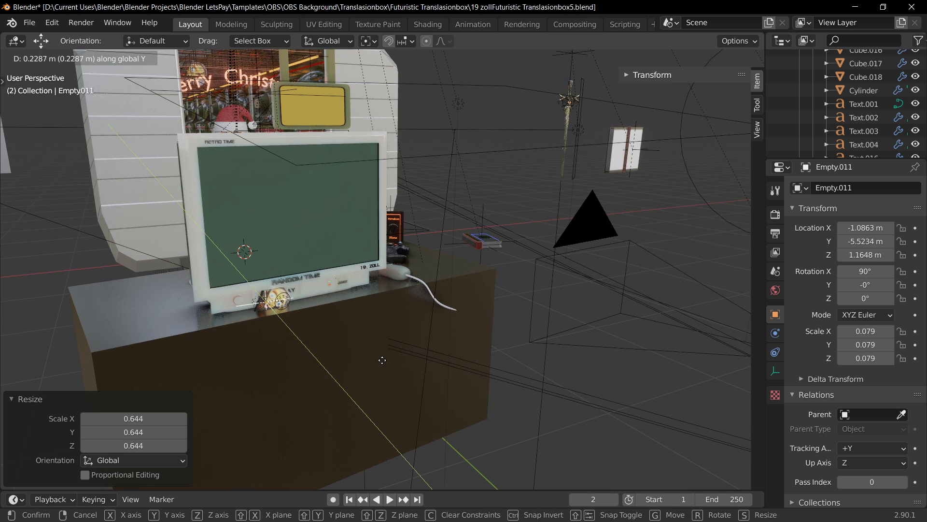
{"action": "left_click", "coordinate": [382, 360]}
{"action": "key", "text": "g"}
{"action": "key", "text": "x"}
{"action": "left_click", "coordinate": [434, 345]}
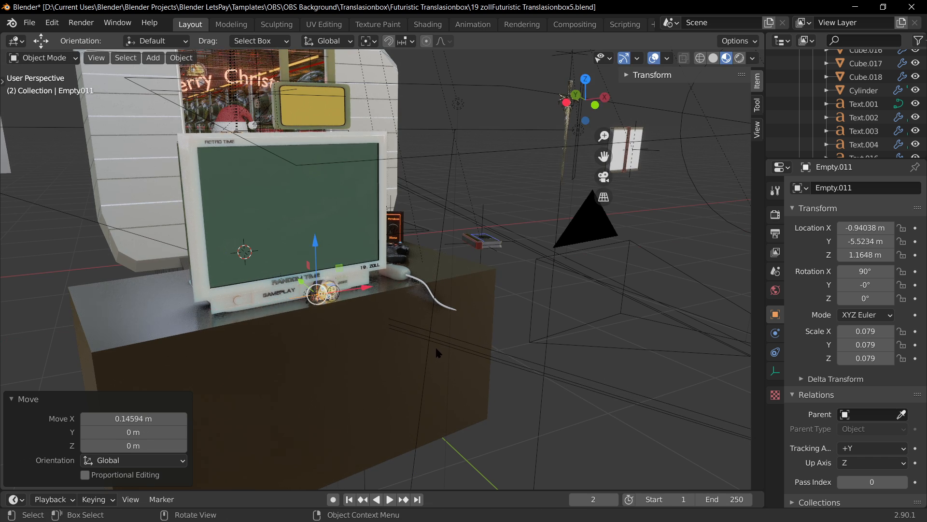
Shrink the logo to a scale of about 0.040 and raise it to about Z 1.185 m
{"action": "key", "text": "s"}
{"action": "left_click", "coordinate": [400, 319]}
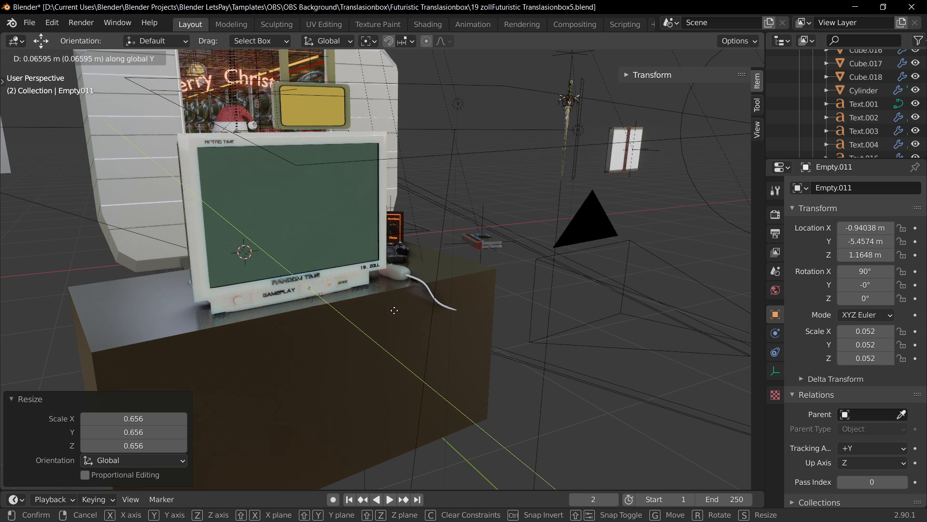
{"action": "key", "text": "g"}
{"action": "key", "text": "z"}
{"action": "left_click", "coordinate": [400, 319]}
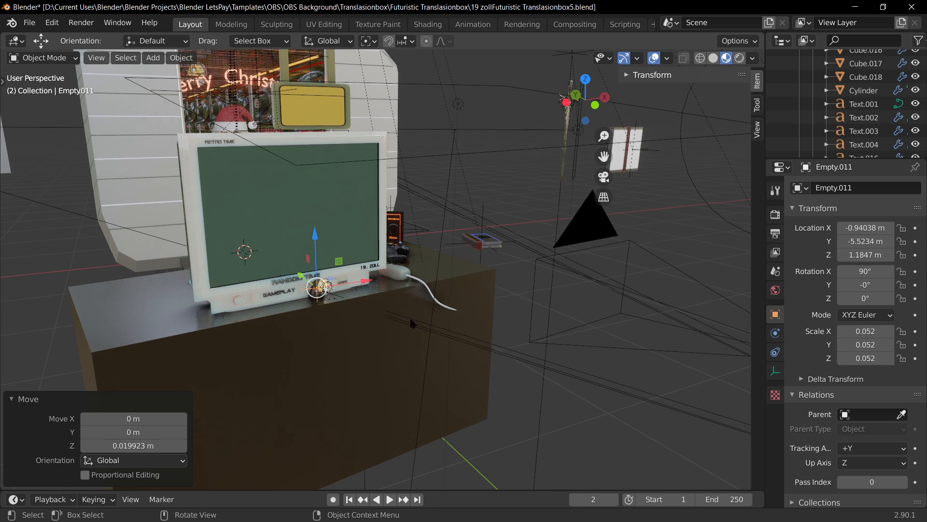
{"action": "key", "text": "s"}
{"action": "left_click", "coordinate": [397, 318]}
{"action": "scroll", "coordinate": [393, 315], "scroll_direction": "up", "scroll_amount": 2}
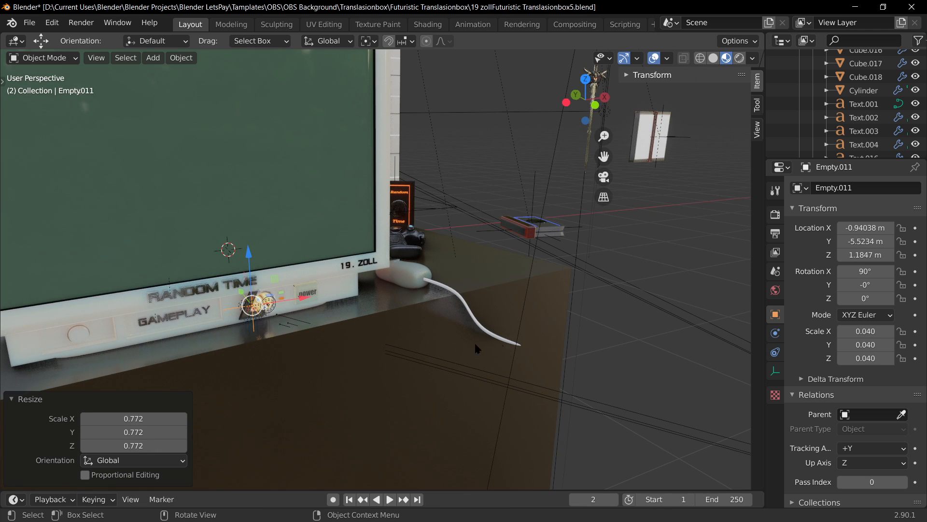
In camera view, align the logo between the GAMEPLAY text and the indicator lights, at about X -0.945 m and Z 1.182 m
{"action": "key", "text": "KP_0"}
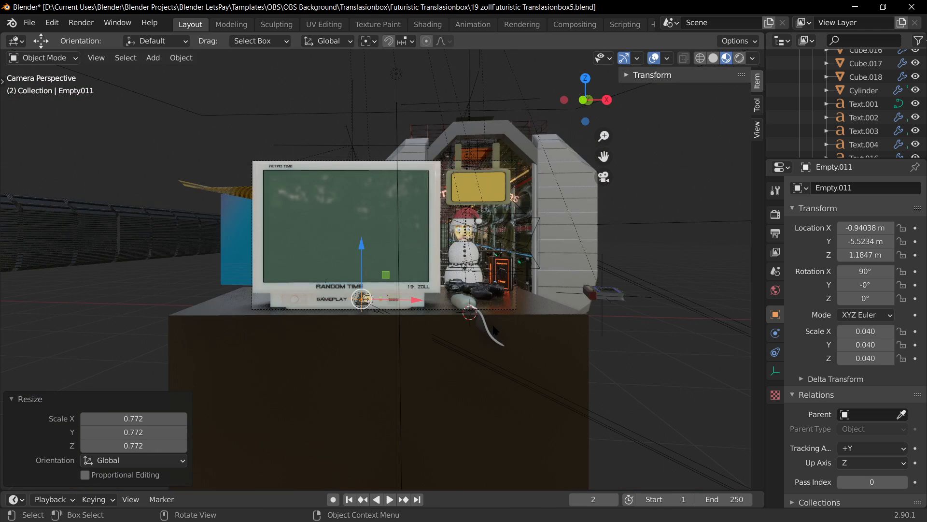
{"action": "scroll", "coordinate": [573, 198], "scroll_direction": "up", "scroll_amount": 2}
{"action": "scroll", "coordinate": [562, 353], "scroll_direction": "up", "scroll_amount": 2}
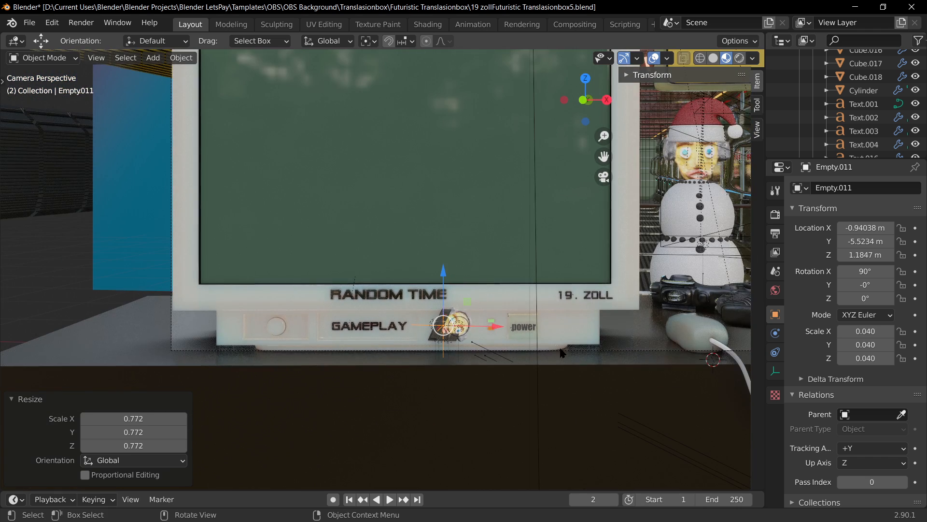
{"action": "scroll", "coordinate": [560, 352], "scroll_direction": "up", "scroll_amount": 1}
{"action": "key", "text": "g"}
{"action": "key", "text": "z"}
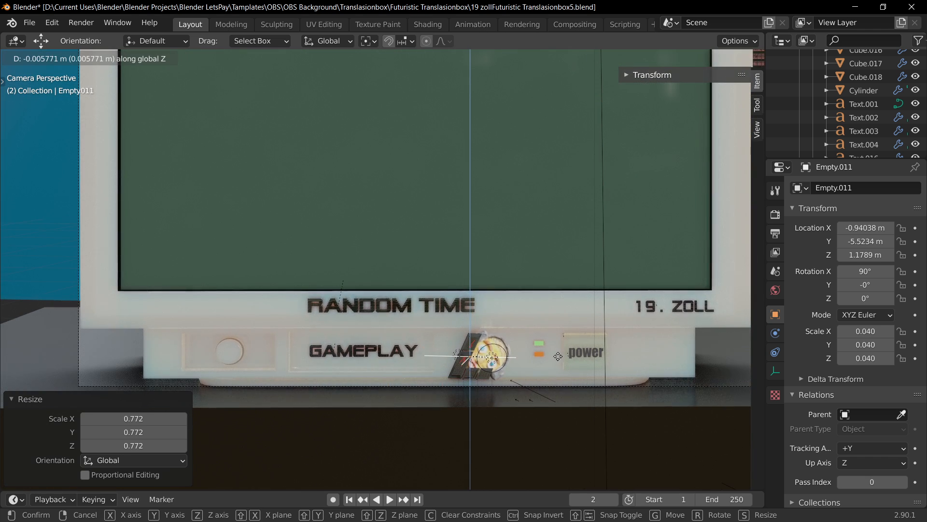
{"action": "left_click", "coordinate": [557, 357]}
{"action": "key", "text": "g"}
{"action": "key", "text": "x"}
{"action": "left_click", "coordinate": [554, 352]}
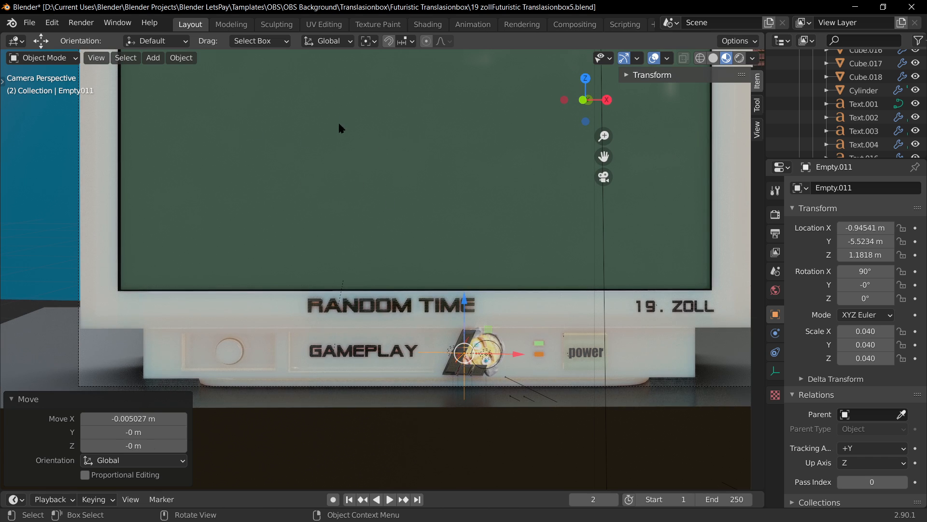
Fine-tune the logo's size in camera view, reducing its scale to about 0.037
{"action": "scroll", "coordinate": [278, 78], "scroll_direction": "down", "scroll_amount": 3}
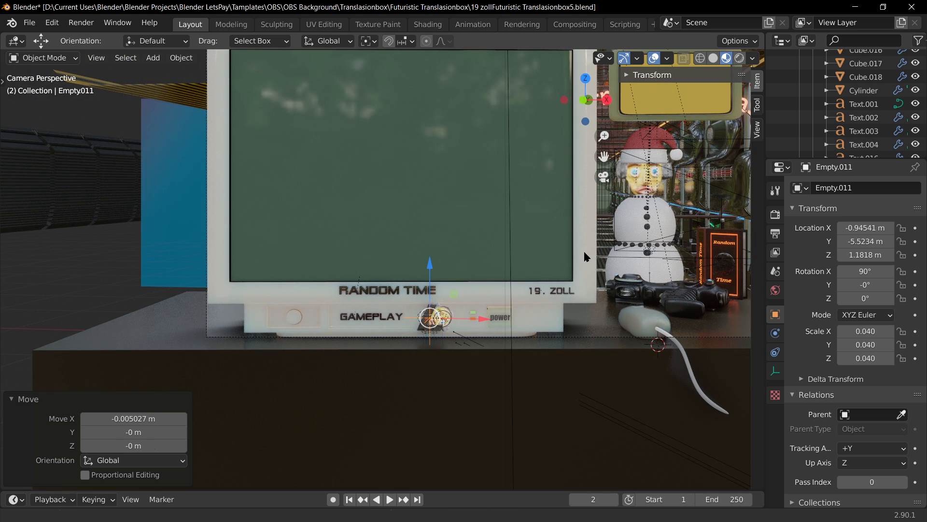
{"action": "middle_click_drag", "start_coordinate": [583, 250], "coordinate": [436, 300], "text": "shift"}
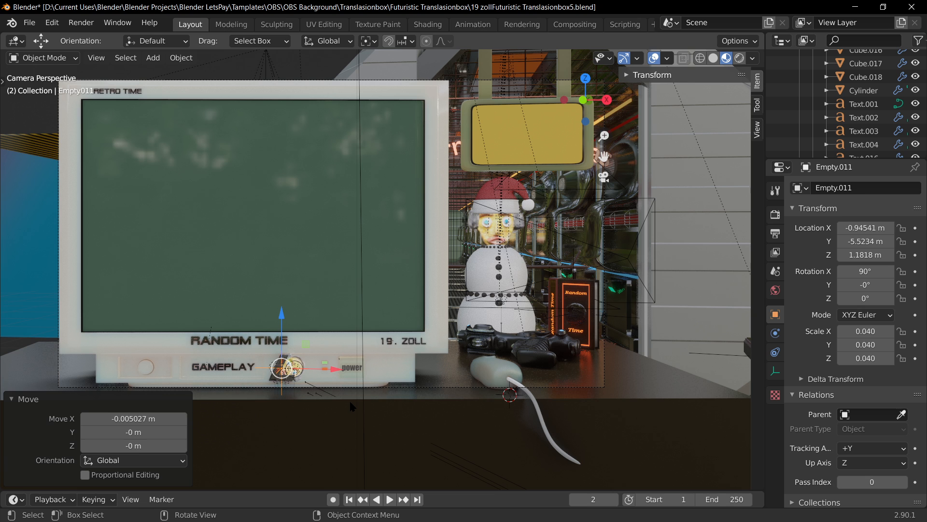
{"action": "key", "text": "s"}
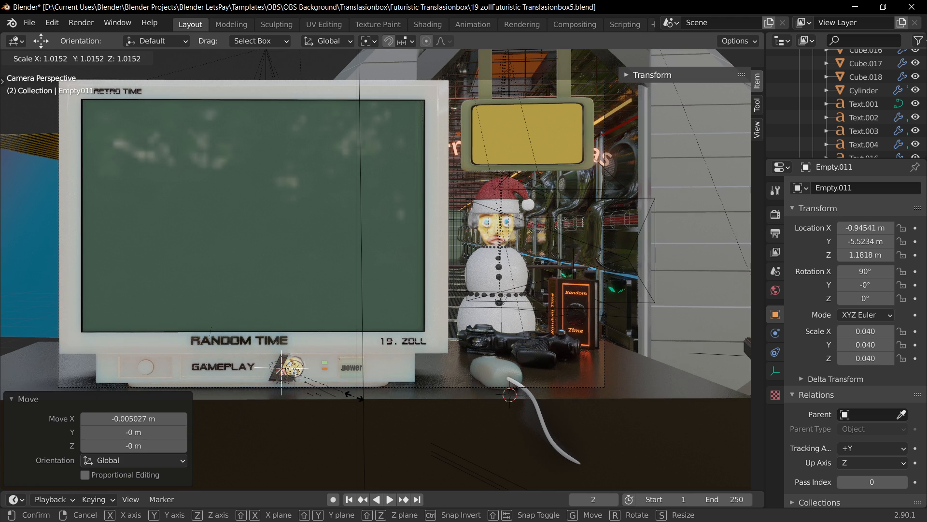
{"action": "left_click", "coordinate": [352, 396]}
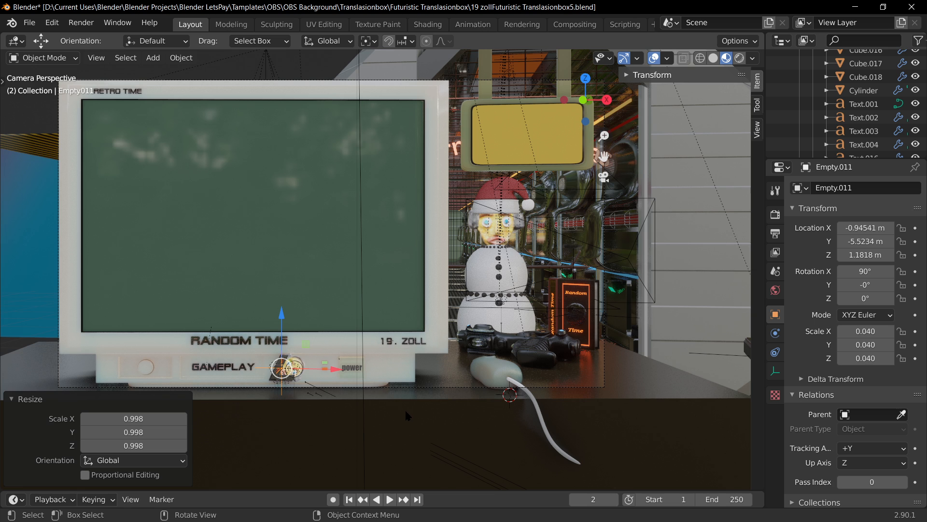
{"action": "key", "text": "s"}
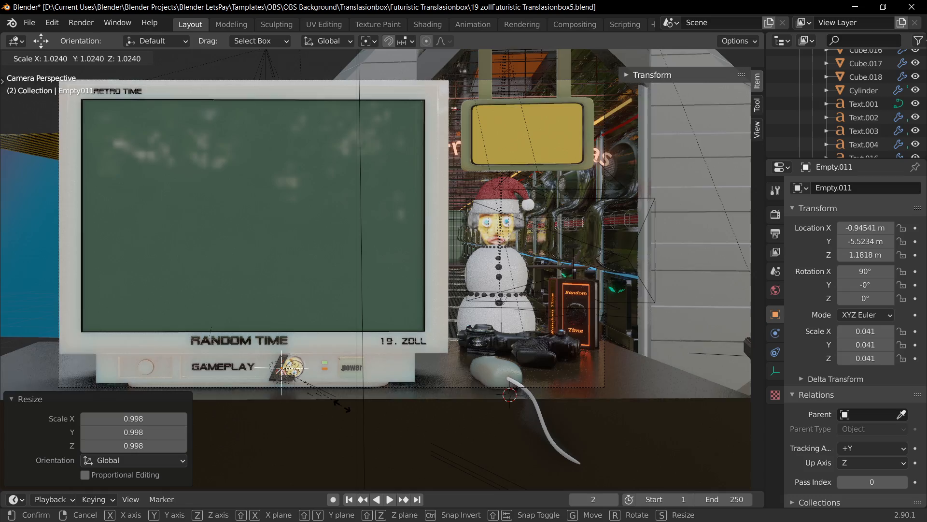
{"action": "left_click", "coordinate": [338, 408]}
Push the logo along Y against the monitor's front panel, to about Y -5.498 m
{"action": "middle_click_drag", "start_coordinate": [337, 407], "coordinate": [502, 399]}
{"action": "key", "text": "g"}
{"action": "key", "text": "y"}
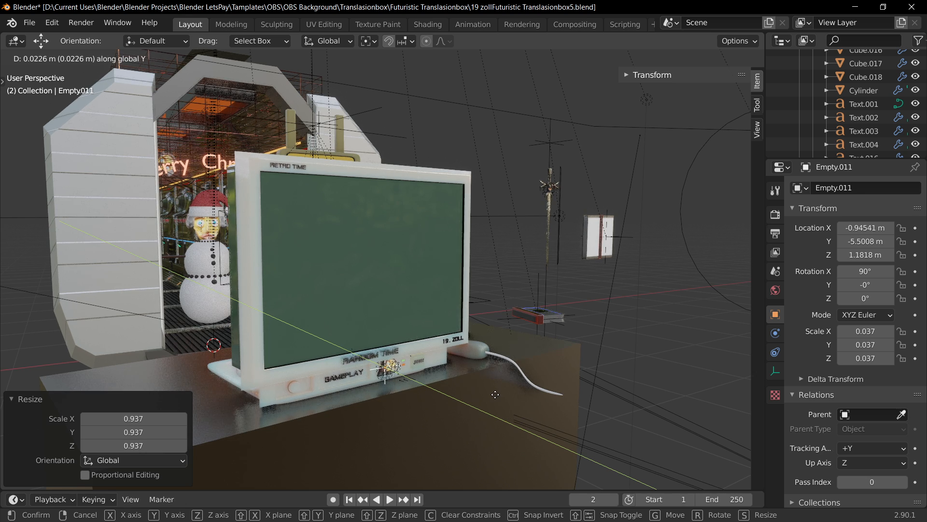
{"action": "left_click", "coordinate": [495, 396]}
Lower the logo slightly on the monitor's front panel, to about Z 1.178 m
{"action": "middle_click_drag", "start_coordinate": [494, 394], "coordinate": [463, 314], "text": "shift"}
{"action": "scroll", "coordinate": [463, 315], "scroll_direction": "up", "scroll_amount": 5}
{"action": "middle_click_drag", "start_coordinate": [412, 404], "coordinate": [510, 313], "text": "shift"}
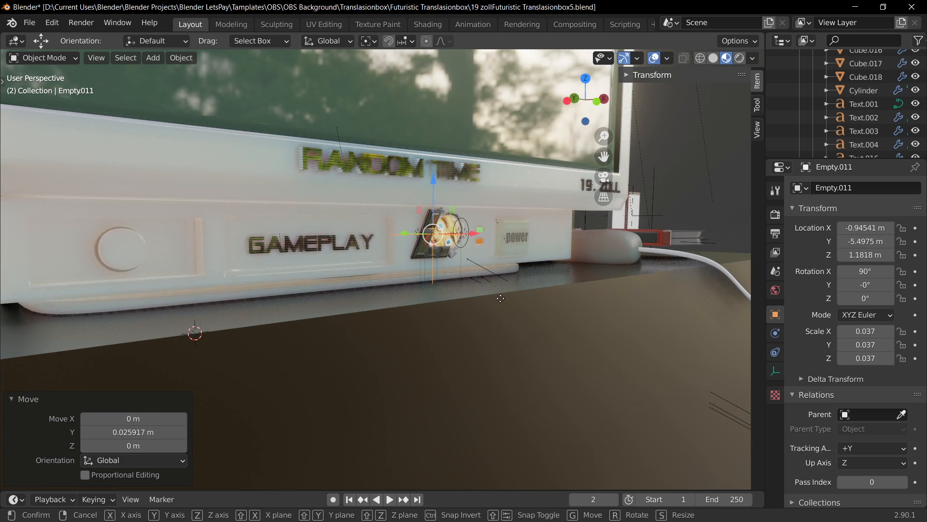
{"action": "key", "text": "g"}
{"action": "key", "text": "z"}
{"action": "left_click", "coordinate": [497, 305]}
Check how the logo sits against the front panel up close, in solid and material preview shading
{"action": "middle_click_drag", "start_coordinate": [598, 332], "coordinate": [472, 338]}
{"action": "scroll", "coordinate": [371, 332], "scroll_direction": "up", "scroll_amount": 3}
{"action": "mouse_move", "coordinate": [340, 306]}
{"action": "middle_mouse_down"}
{"action": "mouse_move", "coordinate": [310, 310]}
{"action": "mouse_move", "coordinate": [503, 312]}
{"action": "middle_mouse_up"}
{"action": "left_click", "coordinate": [713, 58]}
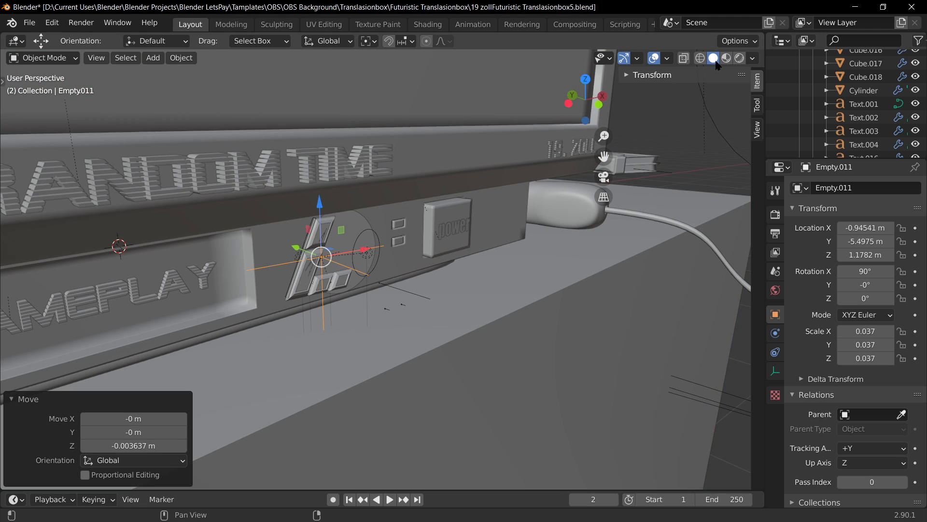
{"action": "scroll", "coordinate": [417, 329], "scroll_direction": "down", "scroll_amount": 2}
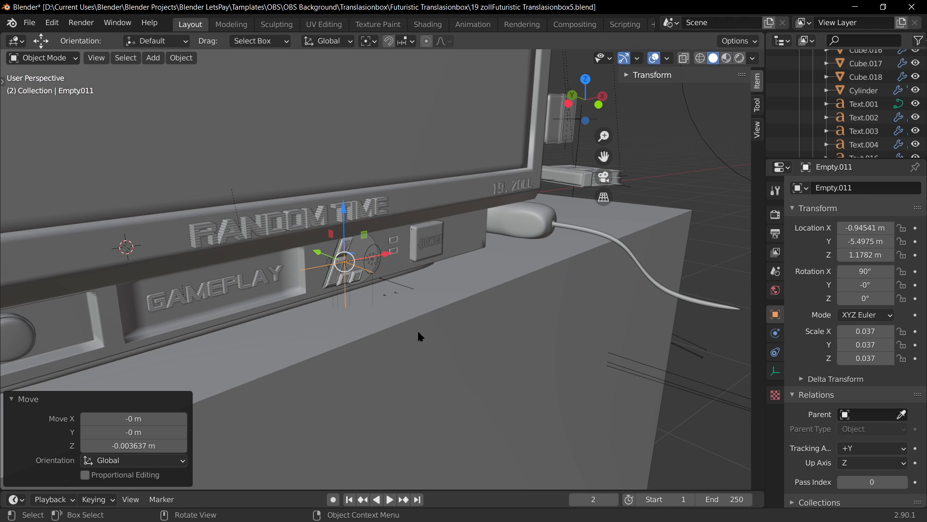
{"action": "left_click", "coordinate": [726, 58]}
{"action": "mouse_move", "coordinate": [509, 286]}
{"action": "middle_mouse_down"}
{"action": "mouse_move", "coordinate": [534, 281]}
{"action": "mouse_move", "coordinate": [502, 308]}
{"action": "mouse_move", "coordinate": [532, 273]}
{"action": "mouse_move", "coordinate": [456, 314]}
{"action": "middle_mouse_up"}
{"action": "key", "text": "g"}
{"action": "key", "text": "x"}
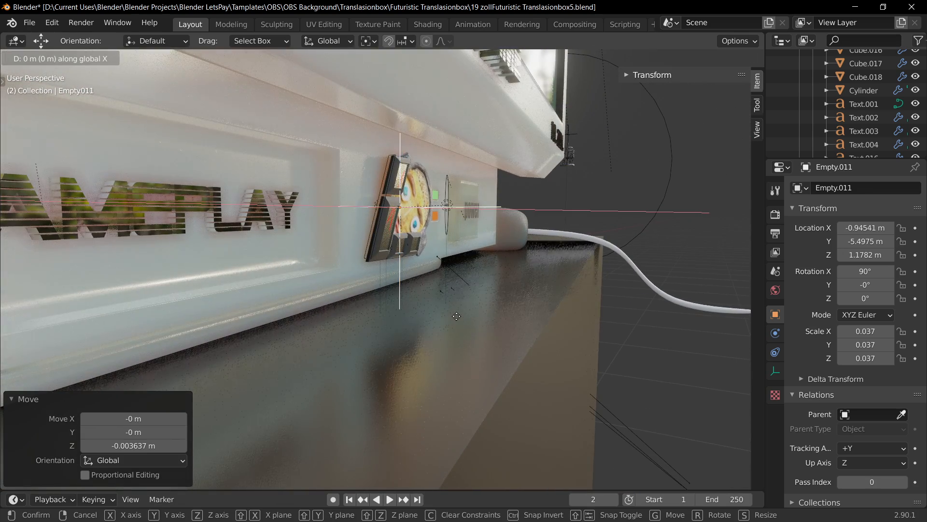
{"action": "key", "text": "Escape"}
Pull the logo slightly back along Y on the monitor's front panel, to about Y -5.496 m
{"action": "key", "text": "g"}
{"action": "key", "text": "y"}
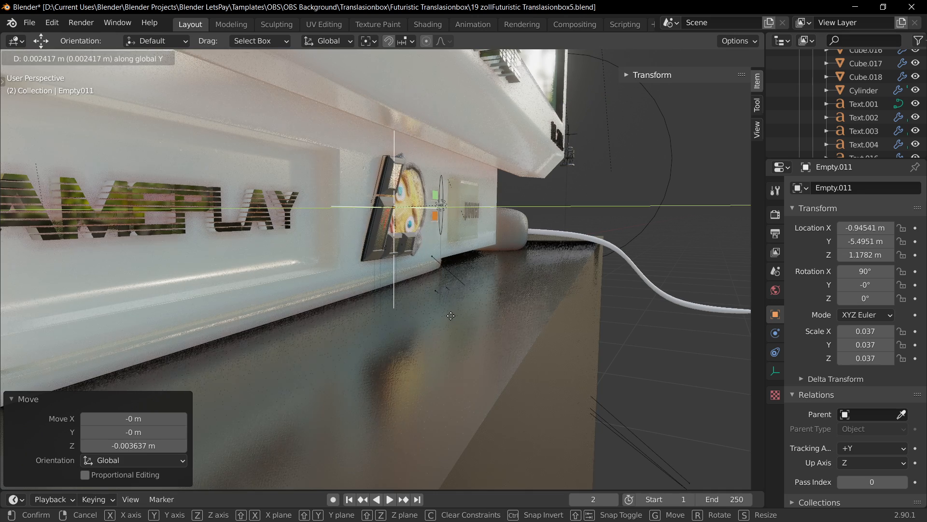
{"action": "left_click", "coordinate": [453, 313]}
{"action": "mouse_move", "coordinate": [454, 312]}
{"action": "middle_mouse_down"}
{"action": "mouse_move", "coordinate": [465, 291]}
{"action": "mouse_move", "coordinate": [442, 291]}
{"action": "middle_mouse_up"}
Switch the viewport to rendered shading and lower the logo slightly, to about Z 1.177 m
{"action": "left_click", "coordinate": [739, 58]}
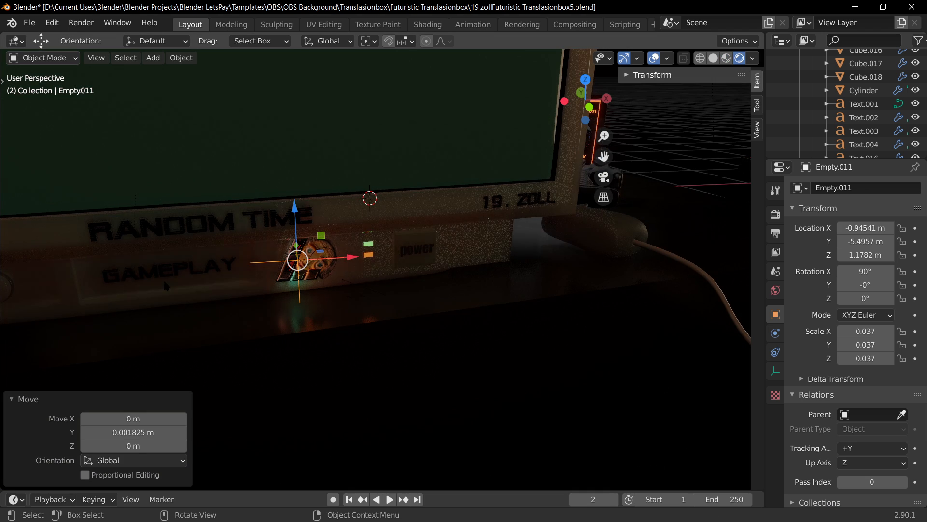
{"action": "scroll", "coordinate": [376, 269], "scroll_direction": "down", "scroll_amount": 3}
{"action": "middle_click_drag", "start_coordinate": [390, 269], "coordinate": [368, 247]}
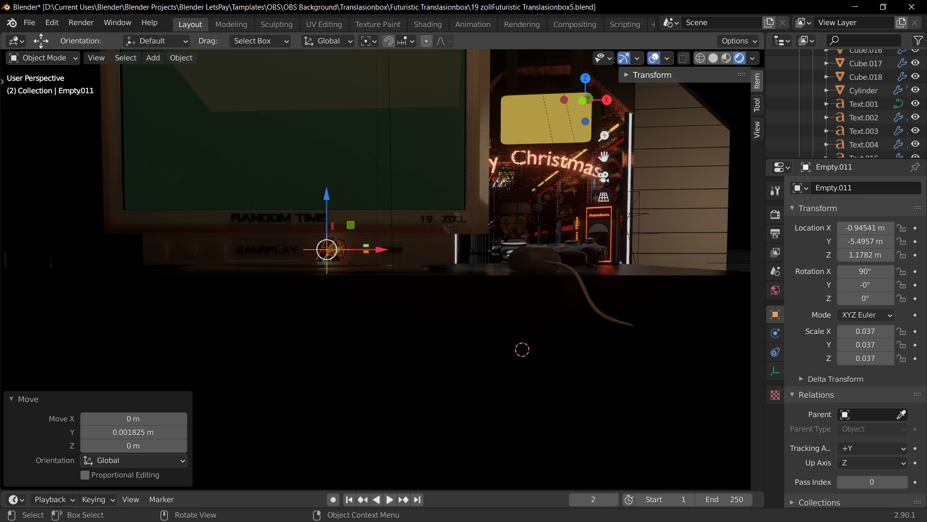
{"action": "middle_click_drag", "start_coordinate": [368, 247], "coordinate": [386, 261]}
{"action": "scroll", "coordinate": [386, 261], "scroll_direction": "up", "scroll_amount": 3}
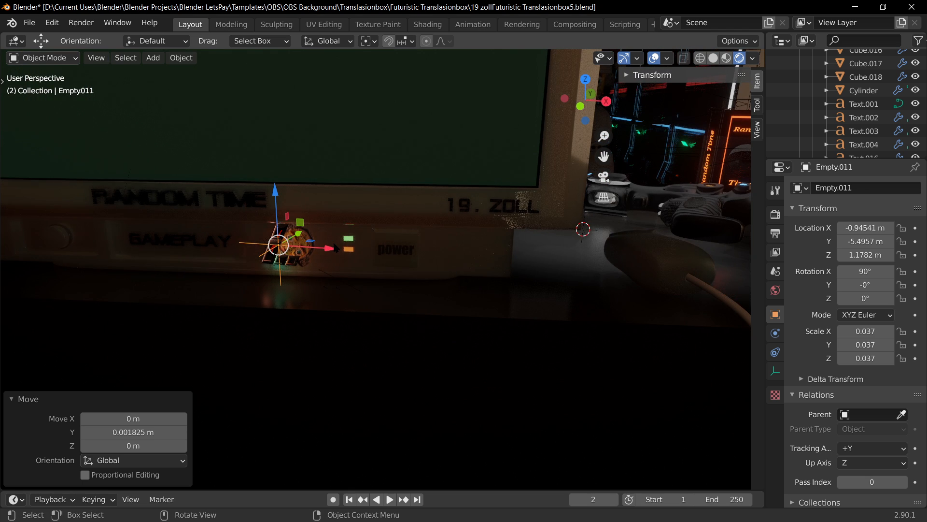
{"action": "middle_click_drag", "start_coordinate": [322, 243], "coordinate": [369, 217]}
{"action": "left_click_drag", "start_coordinate": [341, 244], "coordinate": [343, 247]}
{"action": "key", "text": "z"}
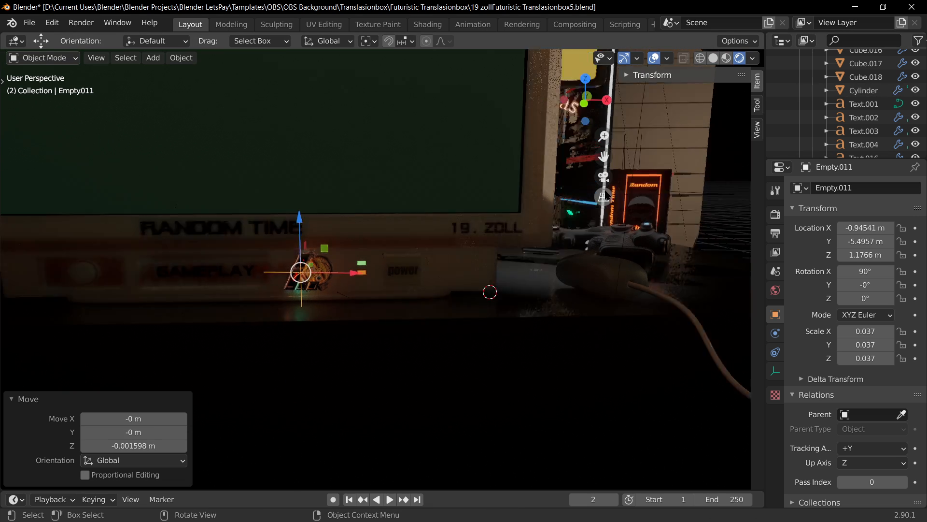
Look through the camera, set the render engine to Cycles, and save the file
{"action": "key", "text": "KP_0"}
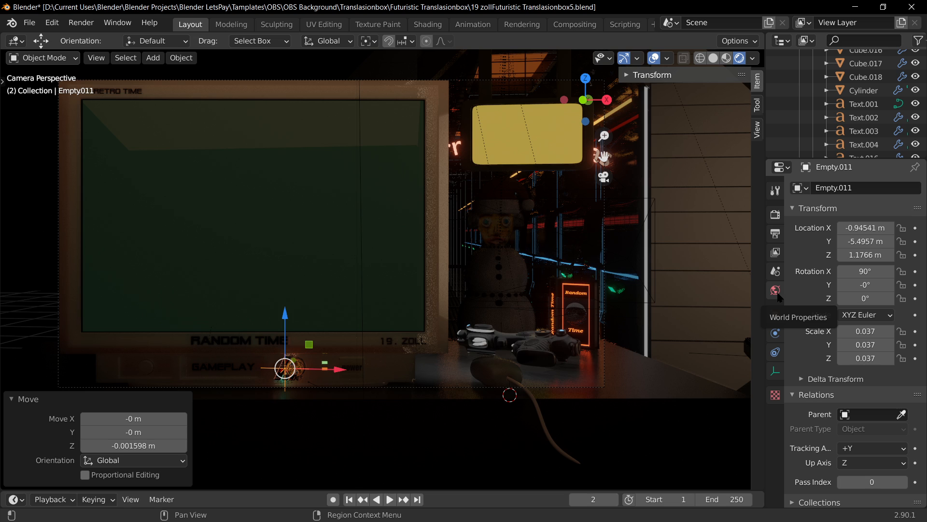
{"action": "left_click", "coordinate": [776, 214]}
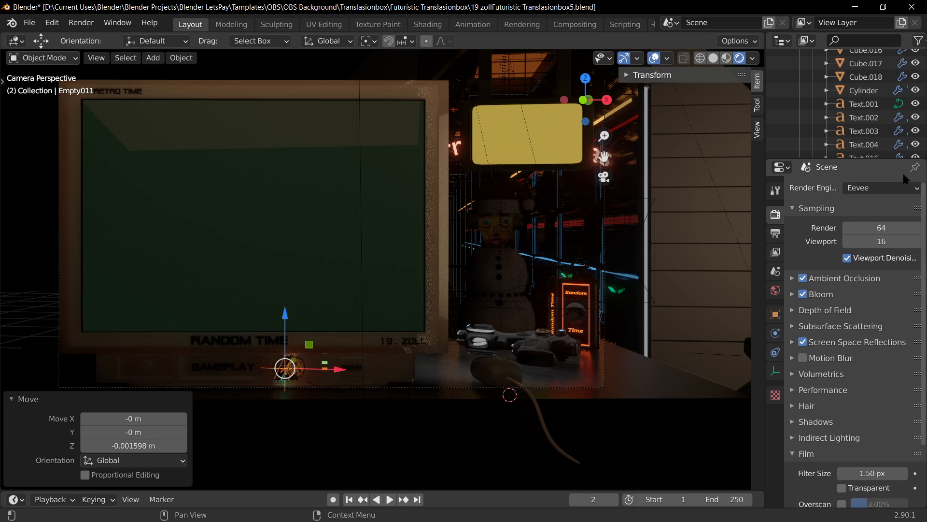
{"action": "left_click", "coordinate": [882, 188]}
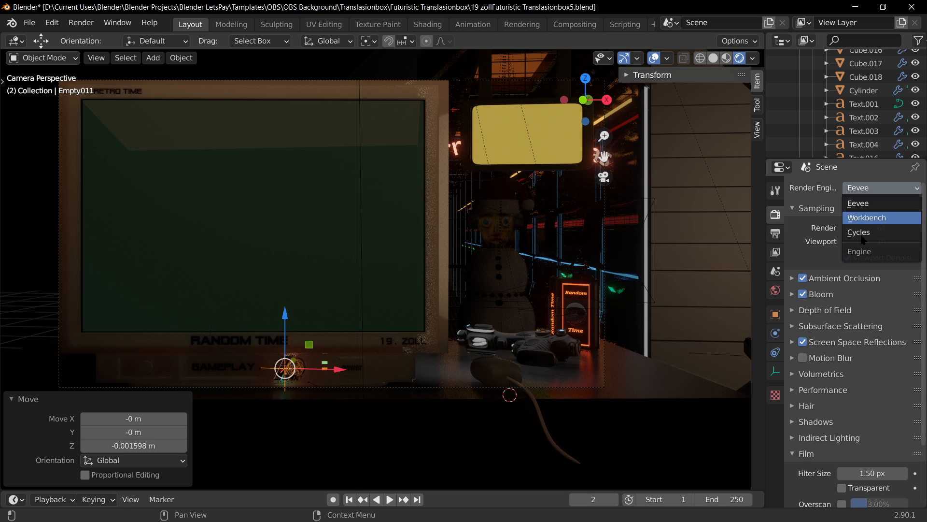
{"action": "left_click", "coordinate": [864, 238]}
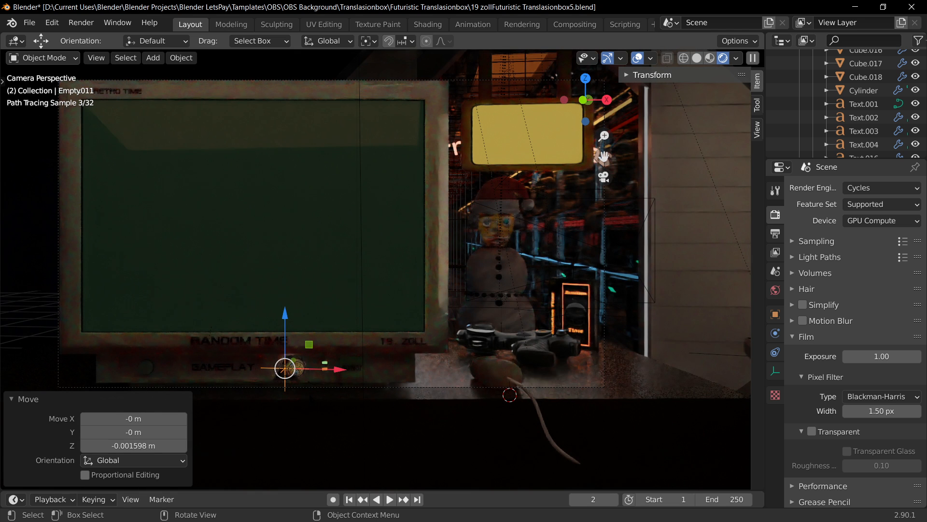
{"action": "left_click", "coordinate": [175, 362]}
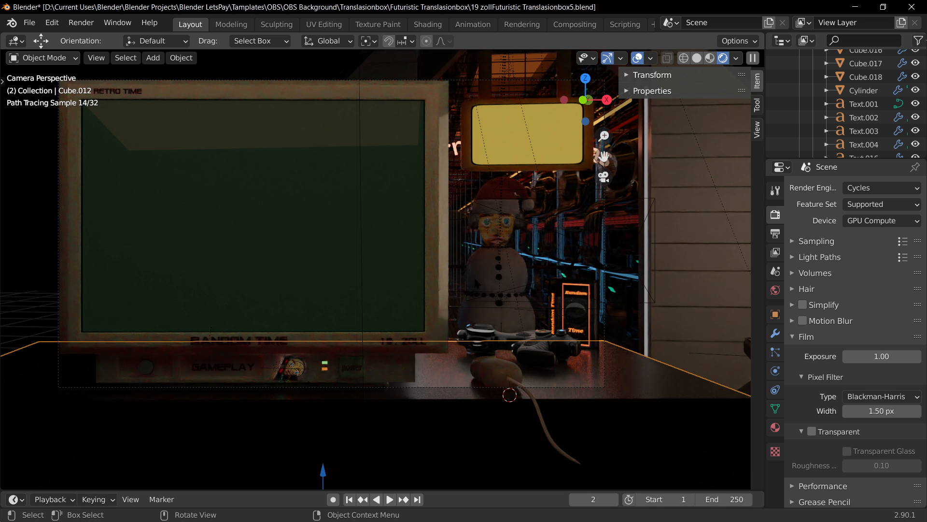
{"action": "key", "text": "ctrl+s"}
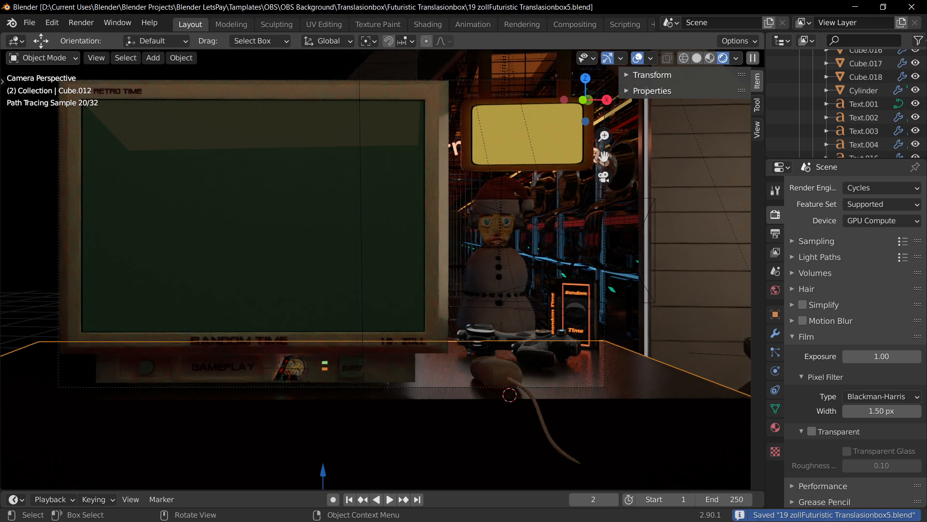
Select the snowman's middle ball behind the desk and set the render engine back to Eevee
{"action": "left_click", "coordinate": [489, 262]}
{"action": "middle_click_drag", "start_coordinate": [606, 270], "coordinate": [574, 266]}
{"action": "left_click", "coordinate": [882, 188]}
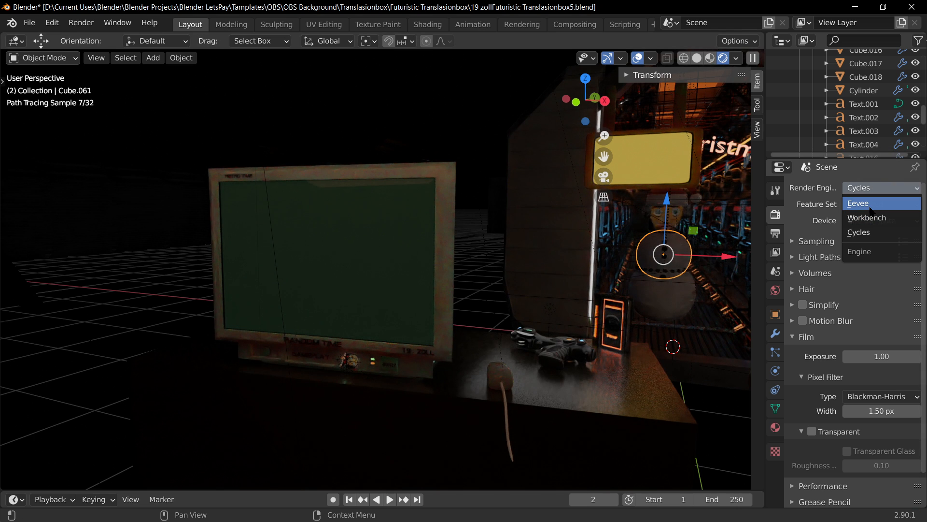
{"action": "left_click", "coordinate": [869, 203]}
Frame the snowman's lower ball and inspect the whole figure in material preview shading
{"action": "middle_click_drag", "start_coordinate": [664, 254], "coordinate": [593, 269], "text": "shift"}
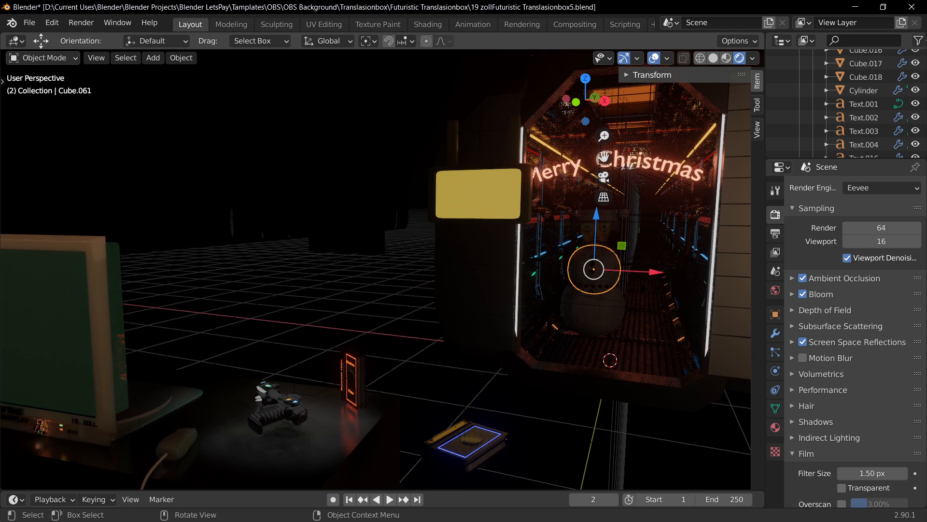
{"action": "scroll", "coordinate": [773, 58], "scroll_direction": "down", "scroll_amount": 5}
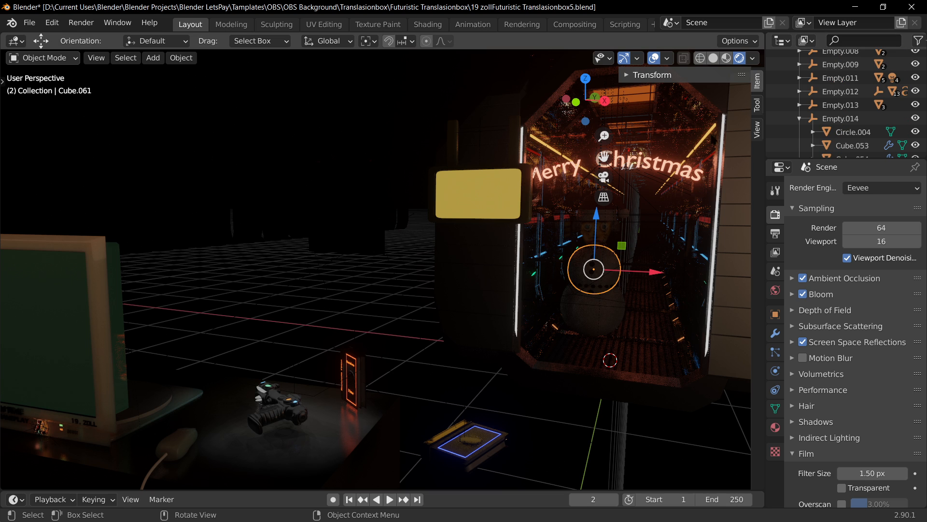
{"action": "left_click", "coordinate": [616, 300]}
{"action": "key", "text": "KP_Decimal"}
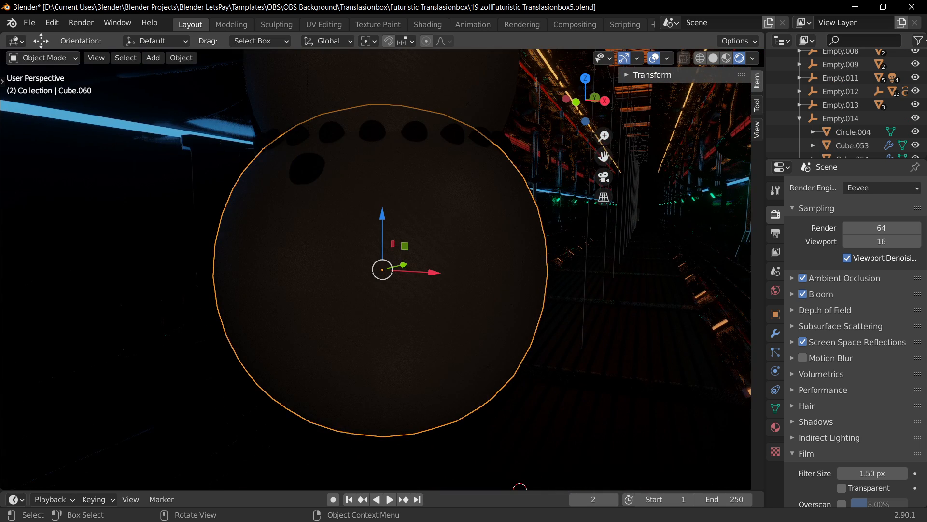
{"action": "scroll", "coordinate": [616, 300], "scroll_direction": "down", "scroll_amount": 9}
{"action": "scroll", "coordinate": [616, 300], "scroll_direction": "up", "scroll_amount": 2}
{"action": "mouse_move", "coordinate": [616, 300]}
{"action": "middle_mouse_down"}
{"action": "mouse_move", "coordinate": [632, 321]}
{"action": "mouse_move", "coordinate": [637, 309]}
{"action": "middle_mouse_up"}
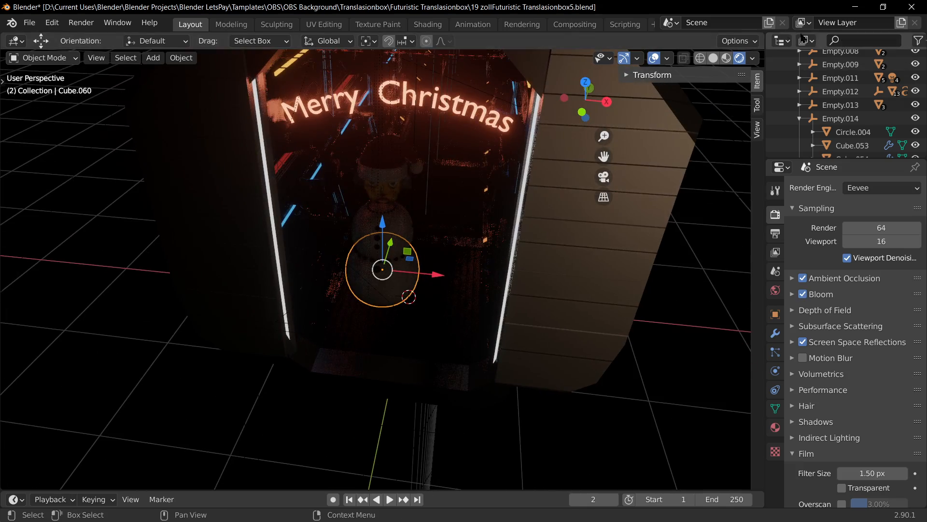
{"action": "left_click", "coordinate": [727, 58]}
{"action": "middle_click_drag", "start_coordinate": [510, 198], "coordinate": [503, 261]}
{"action": "scroll", "coordinate": [503, 261], "scroll_direction": "down", "scroll_amount": 3}
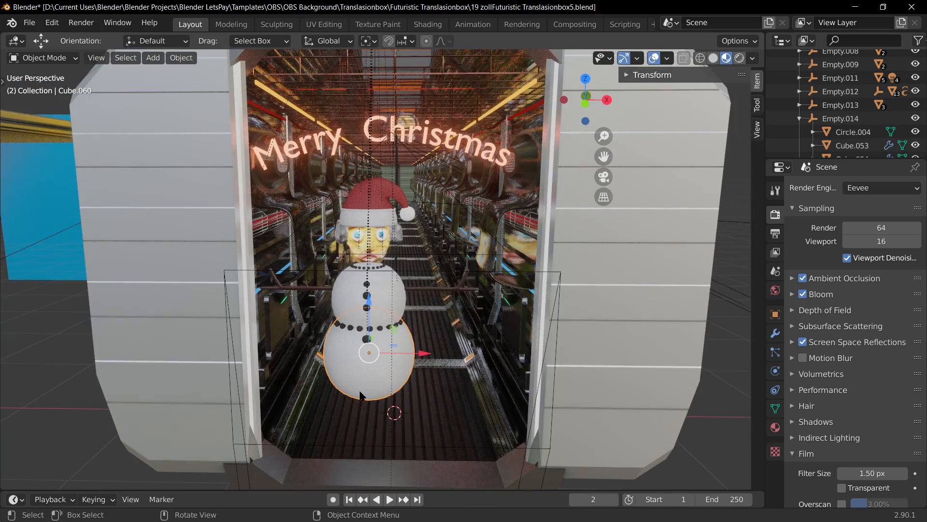
{"action": "scroll", "coordinate": [394, 258], "scroll_direction": "up", "scroll_amount": 3}
{"action": "left_click", "coordinate": [385, 306]}
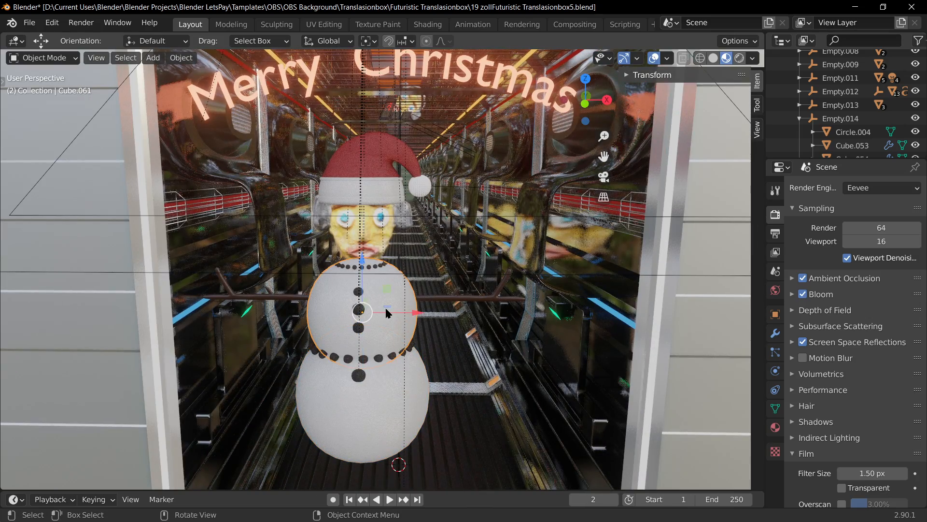
{"action": "key", "text": "g"}
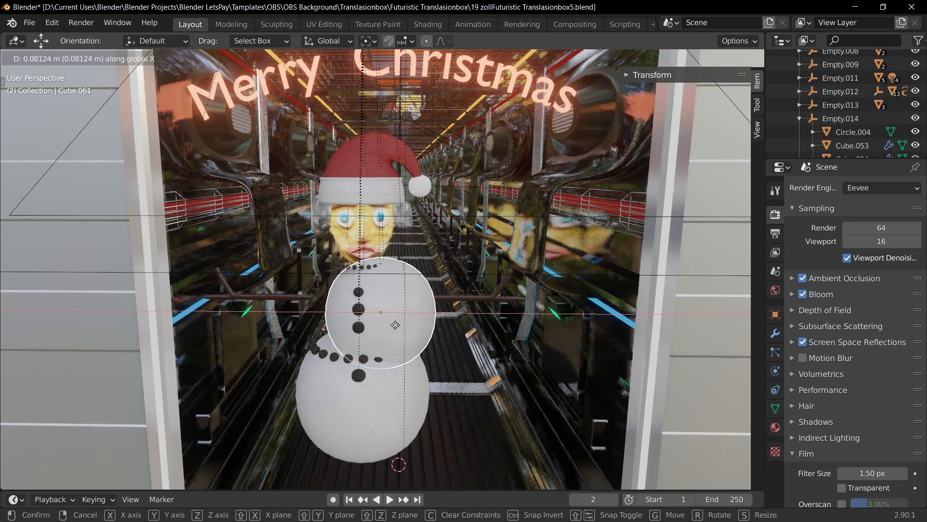
{"action": "right_click", "coordinate": [396, 325]}
{"action": "left_click", "coordinate": [396, 414]}
{"action": "scroll", "coordinate": [396, 413], "scroll_direction": "down", "scroll_amount": 4}
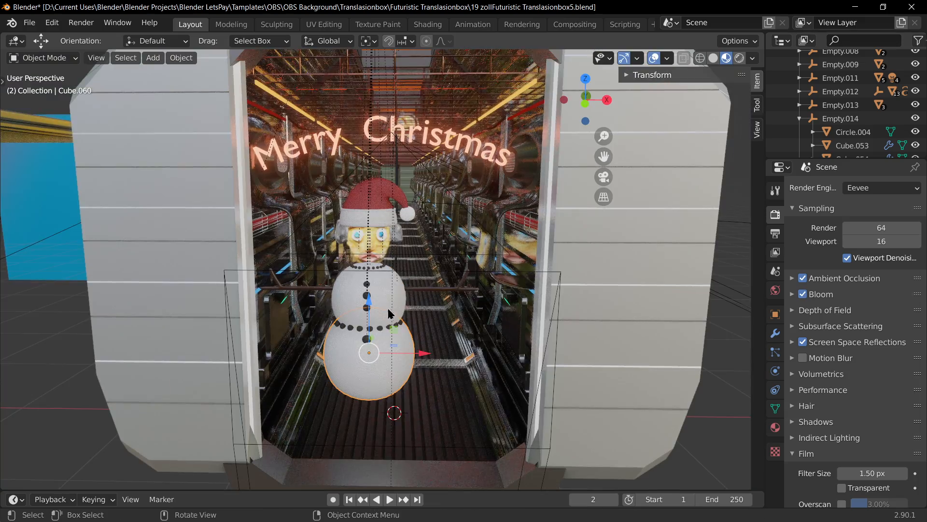
{"action": "middle_click_drag", "start_coordinate": [396, 413], "coordinate": [356, 337]}
{"action": "middle_click_drag", "start_coordinate": [454, 261], "coordinate": [483, 259]}
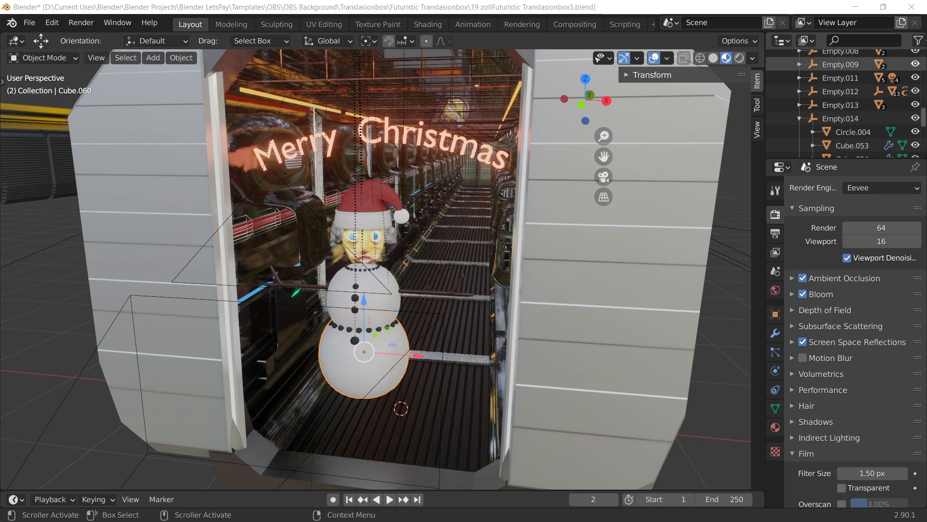
Open the file Weinachtsmütze3.blend and collapse the Active Tool and Options sections of the sidebar
{"action": "key", "text": "ctrl+o"}
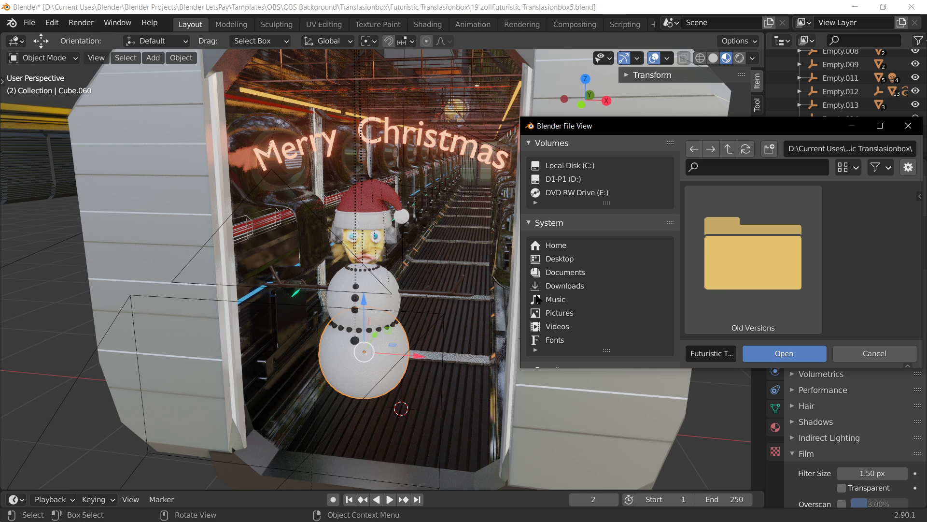
{"action": "left_click_drag", "start_coordinate": [730, 130], "coordinate": [926, 140]}
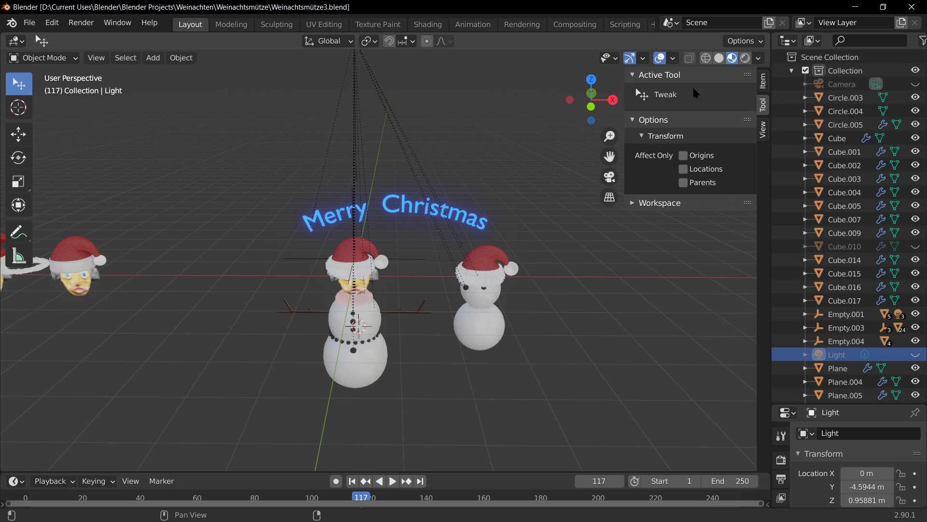
{"action": "left_click", "coordinate": [633, 76]}
{"action": "left_click", "coordinate": [630, 90]}
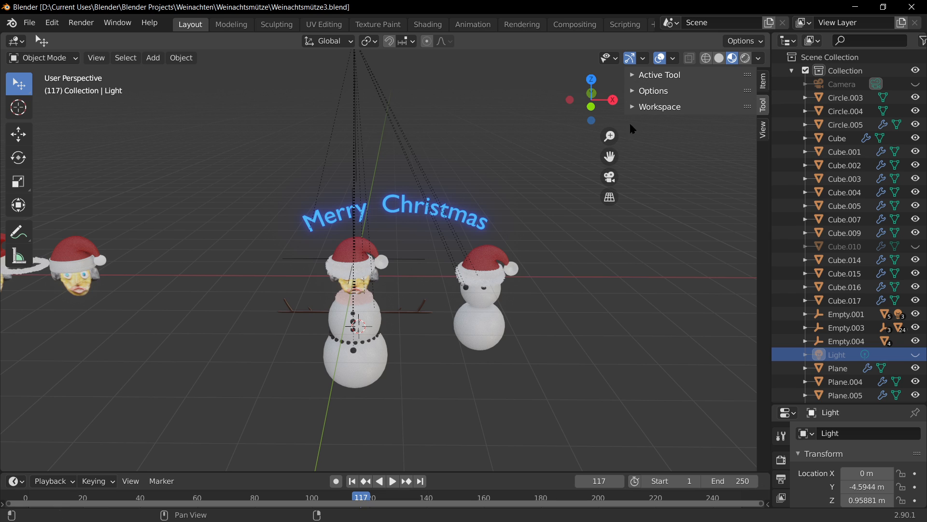
Examine the two snowmen, their Santa hats and the Merry Christmas lettering from several angles and through the camera
{"action": "scroll", "coordinate": [325, 332], "scroll_direction": "up", "scroll_amount": 2}
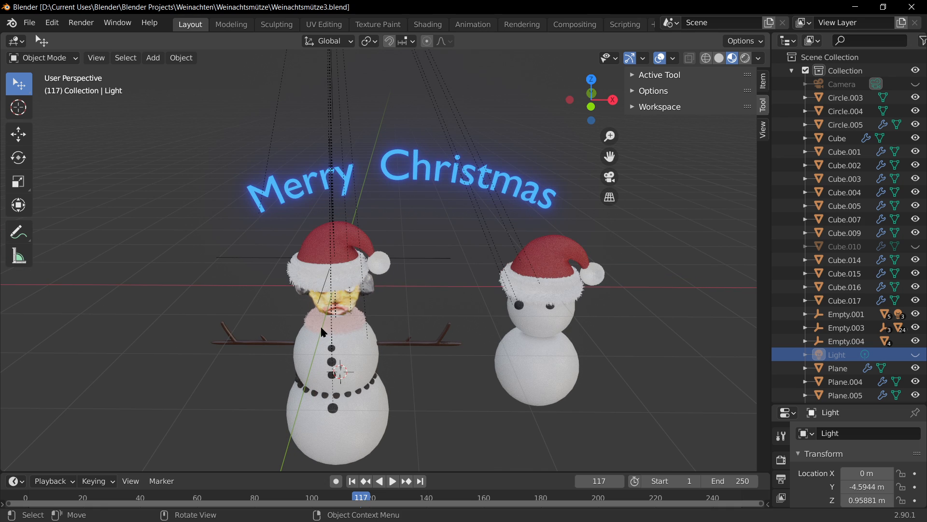
{"action": "scroll", "coordinate": [322, 331], "scroll_direction": "down", "scroll_amount": 1}
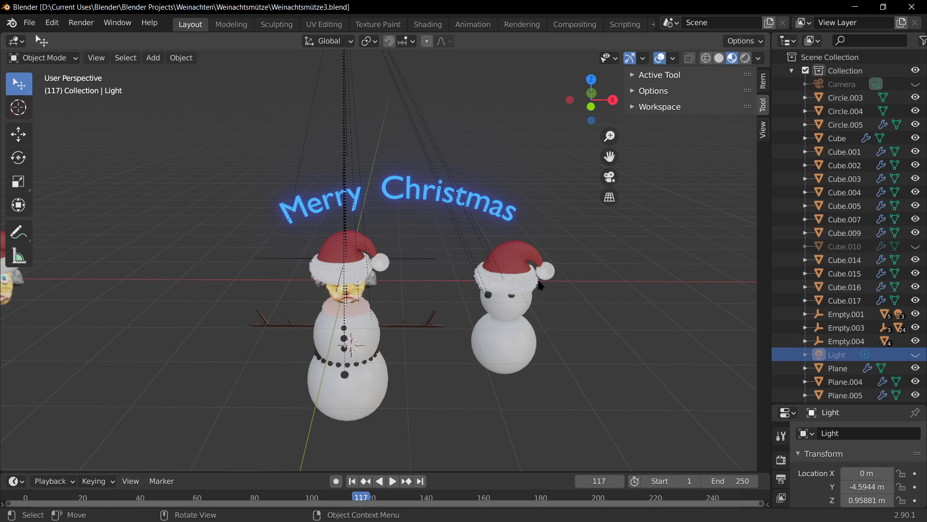
{"action": "middle_click_drag", "start_coordinate": [532, 295], "coordinate": [559, 274]}
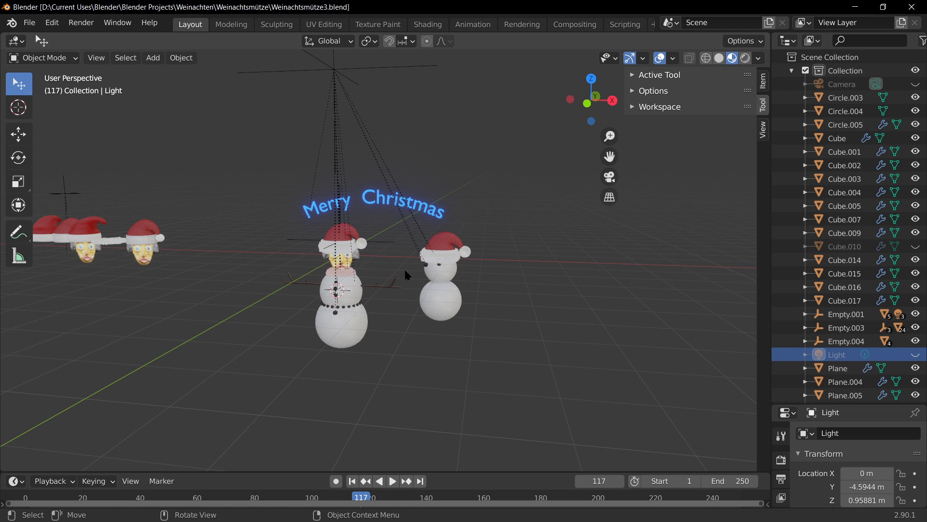
{"action": "middle_click_drag", "start_coordinate": [405, 271], "coordinate": [442, 235]}
{"action": "key", "text": "KP_0"}
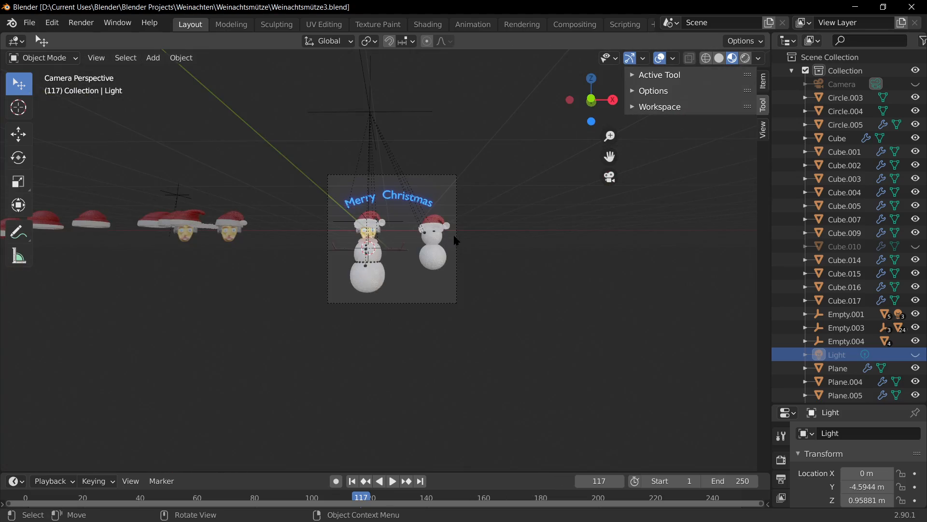
{"action": "scroll", "coordinate": [454, 235], "scroll_direction": "up", "scroll_amount": 5}
{"action": "middle_click_drag", "start_coordinate": [513, 211], "coordinate": [524, 232]}
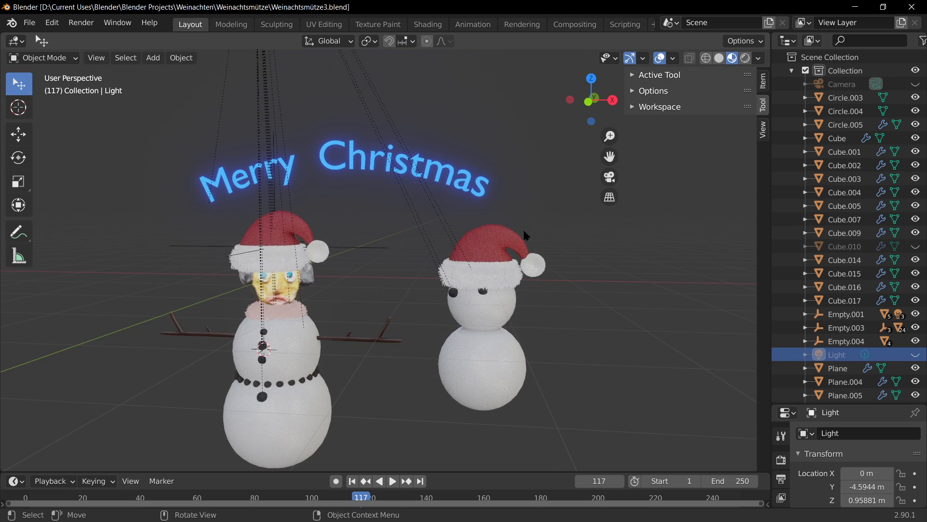
{"action": "scroll", "coordinate": [522, 231], "scroll_direction": "down", "scroll_amount": 4}
{"action": "scroll", "coordinate": [398, 308], "scroll_direction": "up", "scroll_amount": 1}
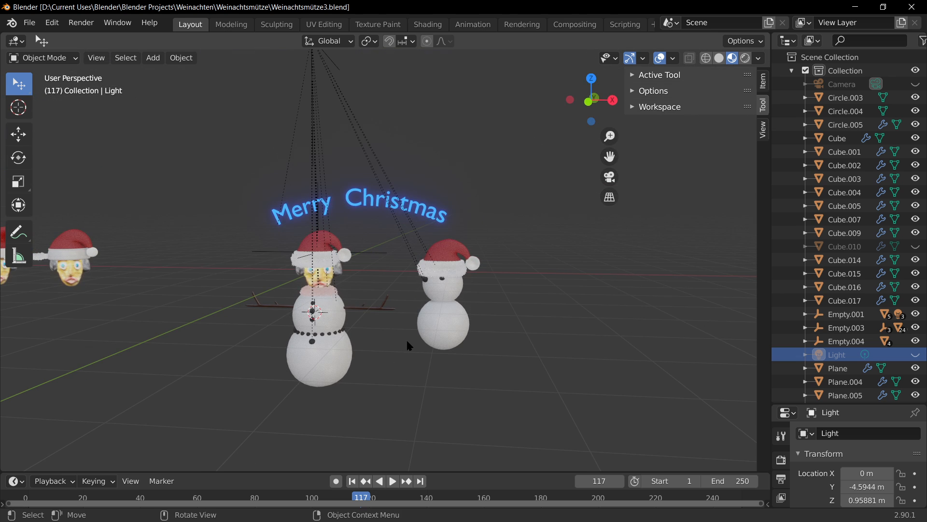
{"action": "scroll", "coordinate": [408, 341], "scroll_direction": "down", "scroll_amount": 3}
{"action": "scroll", "coordinate": [382, 309], "scroll_direction": "up", "scroll_amount": 5}
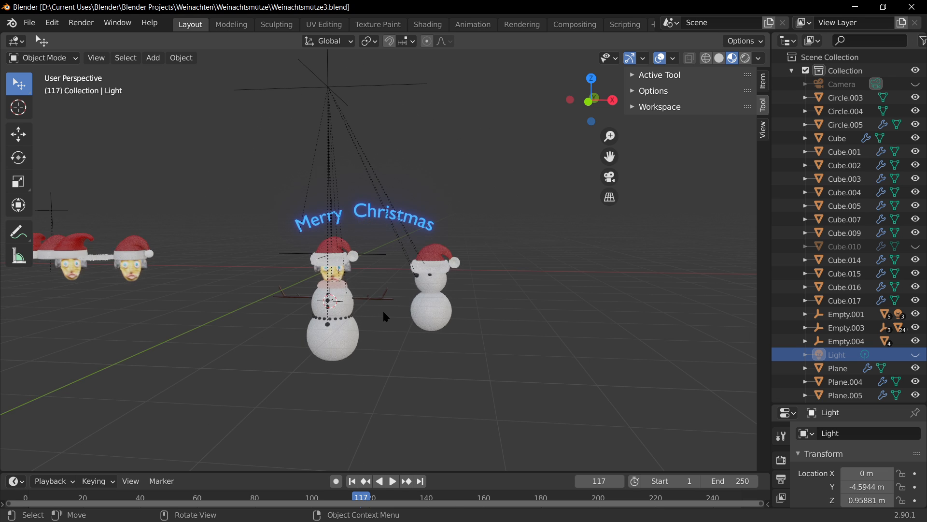
{"action": "scroll", "coordinate": [336, 125], "scroll_direction": "down", "scroll_amount": 4}
{"action": "left_click", "coordinate": [343, 122]}
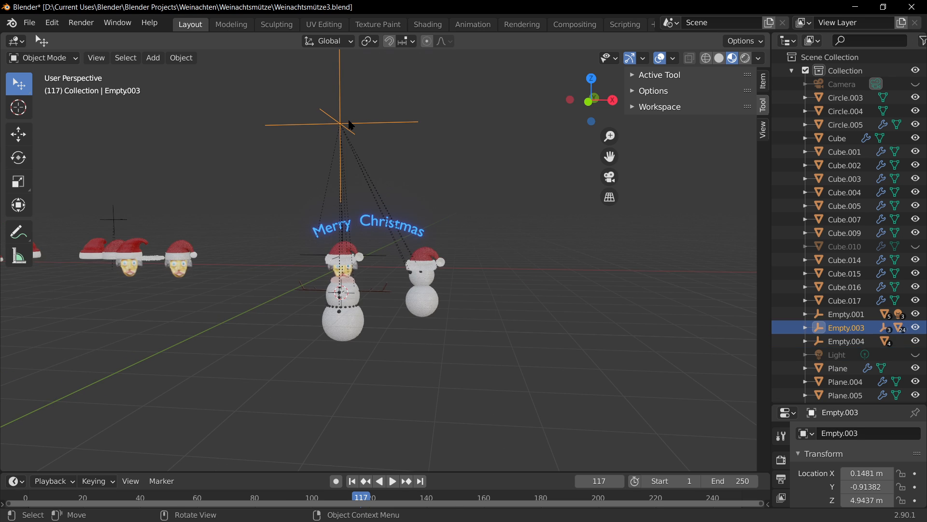
{"action": "key", "text": "g"}
{"action": "key", "text": "x"}
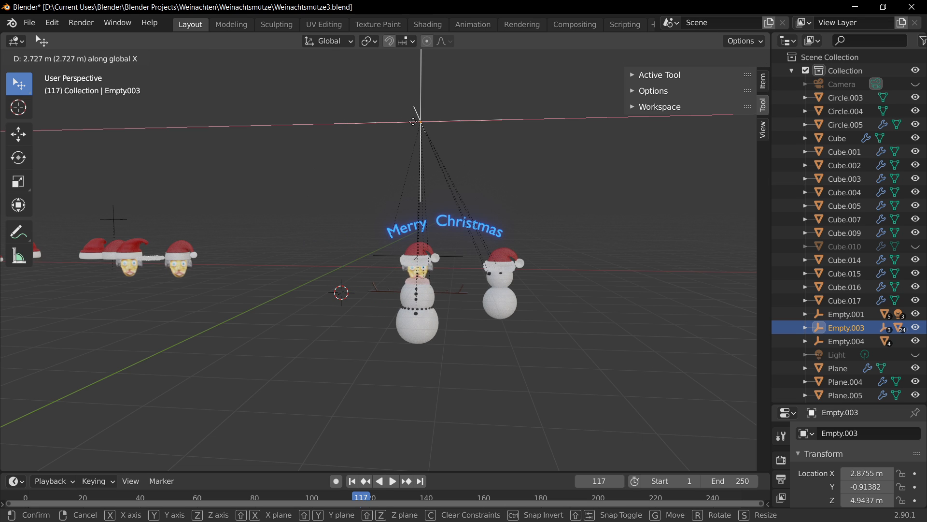
{"action": "key", "text": "Escape"}
{"action": "left_click", "coordinate": [377, 255]}
{"action": "key", "text": "g"}
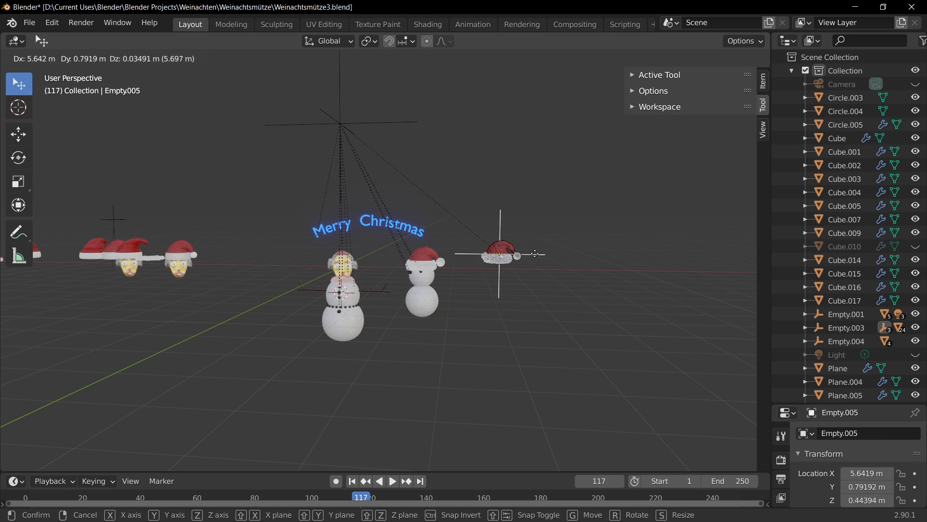
{"action": "key", "text": "Escape"}
{"action": "scroll", "coordinate": [446, 276], "scroll_direction": "up", "scroll_amount": 5}
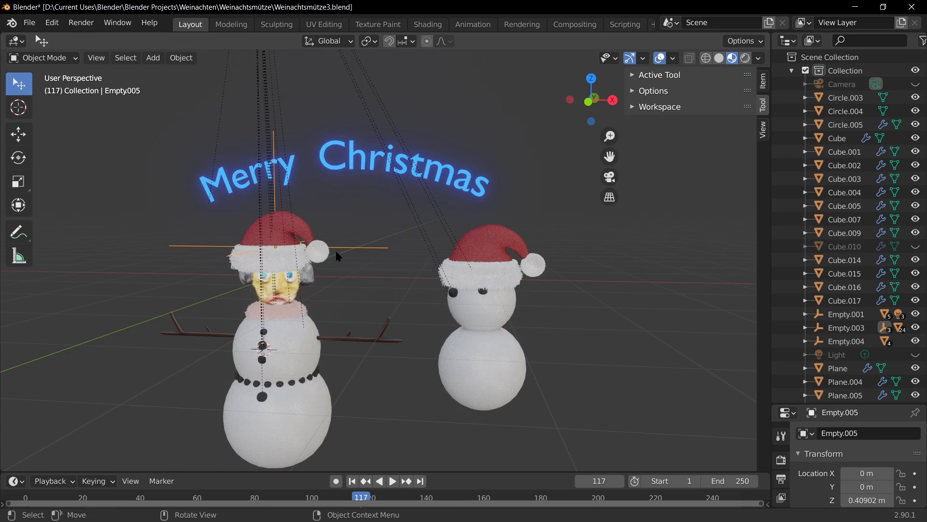
{"action": "middle_click_drag", "start_coordinate": [432, 250], "coordinate": [368, 274]}
{"action": "left_click", "coordinate": [385, 186]}
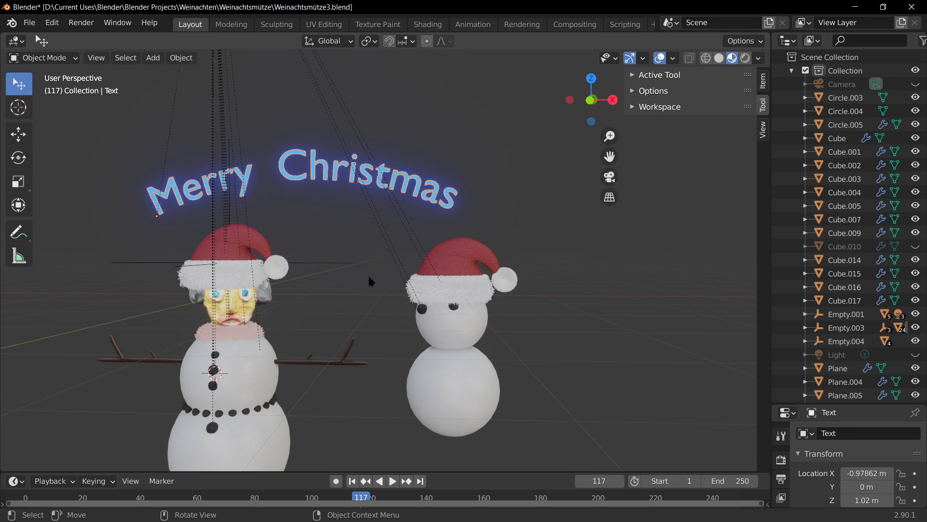
{"action": "scroll", "coordinate": [419, 283], "scroll_direction": "down", "scroll_amount": 3}
{"action": "scroll", "coordinate": [418, 282], "scroll_direction": "down", "scroll_amount": 5}
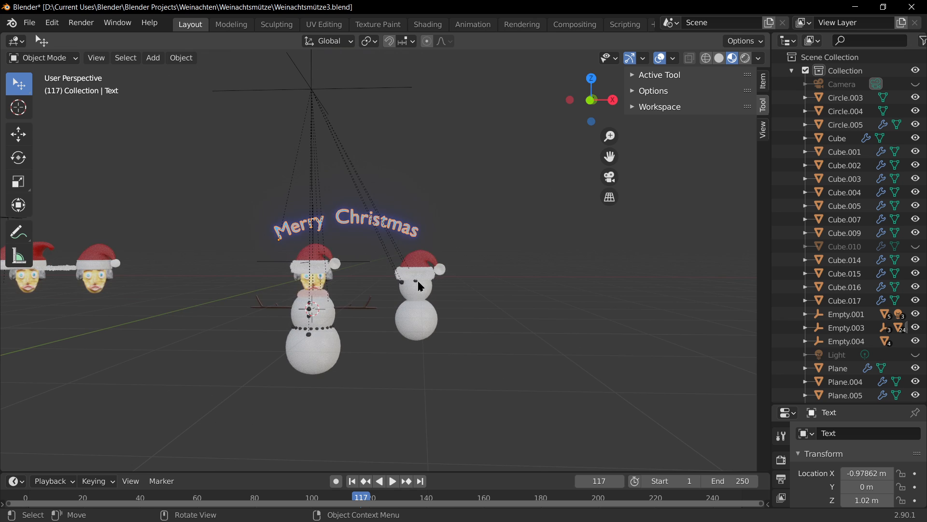
{"action": "key", "text": "x"}
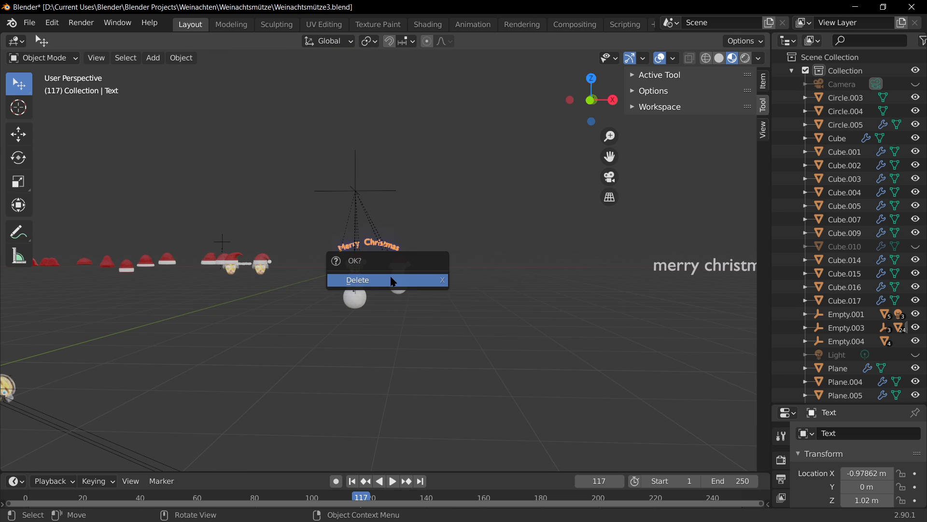
{"action": "scroll", "coordinate": [424, 331], "scroll_direction": "down", "scroll_amount": 2}
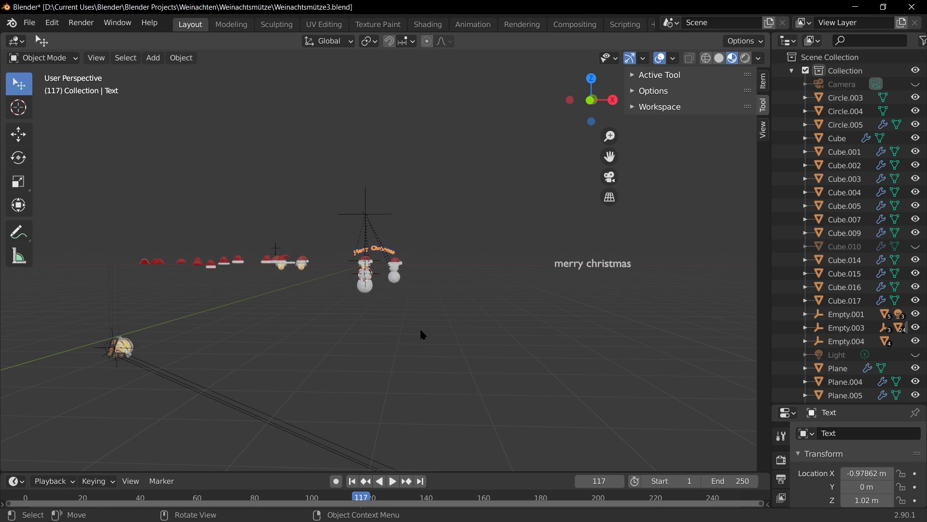
{"action": "scroll", "coordinate": [360, 306], "scroll_direction": "up", "scroll_amount": 2}
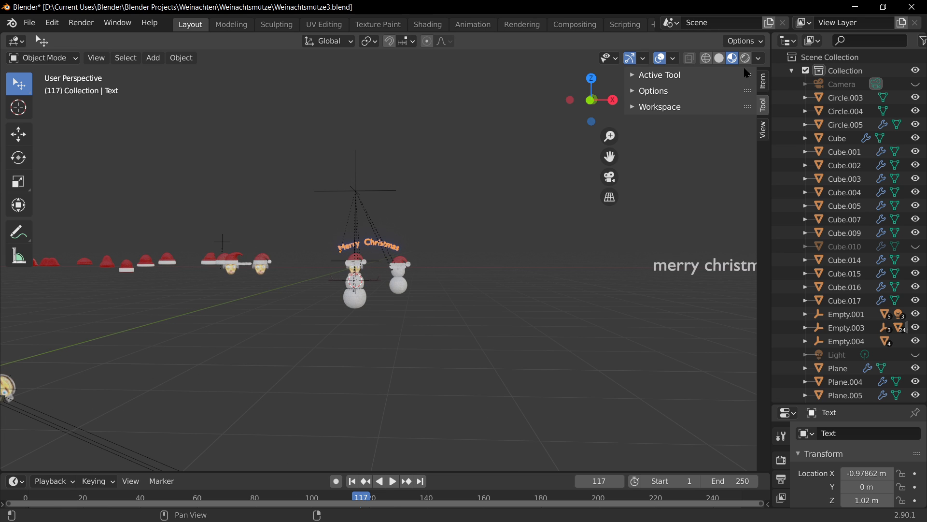
Clear the trial selection of the hats and heads and switch the viewport to wireframe shading
{"action": "scroll", "coordinate": [276, 282], "scroll_direction": "down", "scroll_amount": 2}
{"action": "left_click_drag", "start_coordinate": [104, 204], "coordinate": [324, 307]}
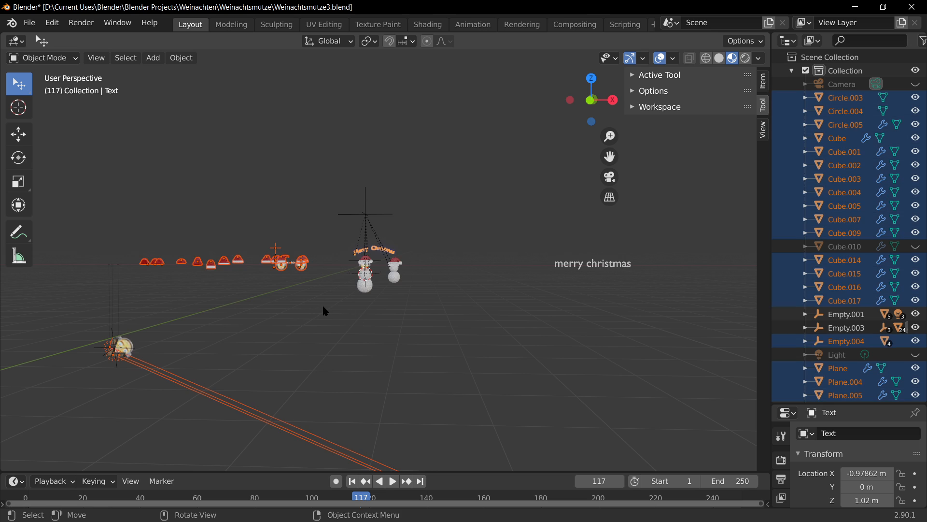
{"action": "left_click", "coordinate": [476, 163]}
{"action": "left_click", "coordinate": [706, 57]}
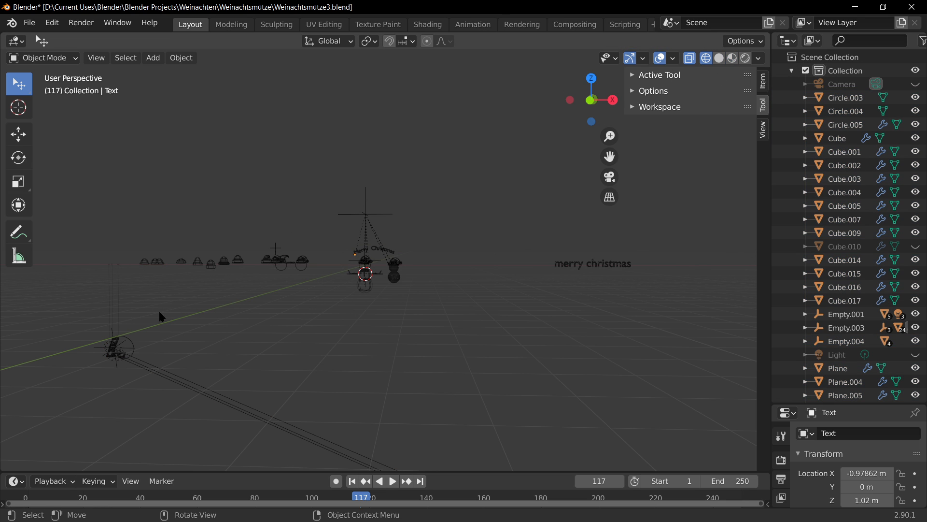
{"action": "key", "text": "b"}
{"action": "left_click_drag", "start_coordinate": [110, 203], "coordinate": [328, 297]}
{"action": "key", "text": "g"}
{"action": "key", "text": "x"}
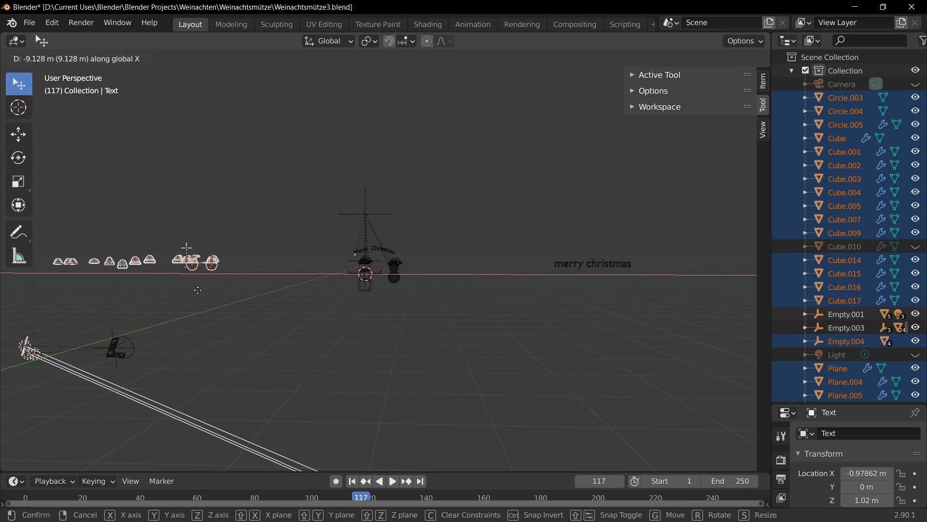
{"action": "key", "text": "Escape"}
{"action": "left_click", "coordinate": [242, 308]}
{"action": "key", "text": "b"}
{"action": "left_click_drag", "start_coordinate": [109, 199], "coordinate": [176, 249]}
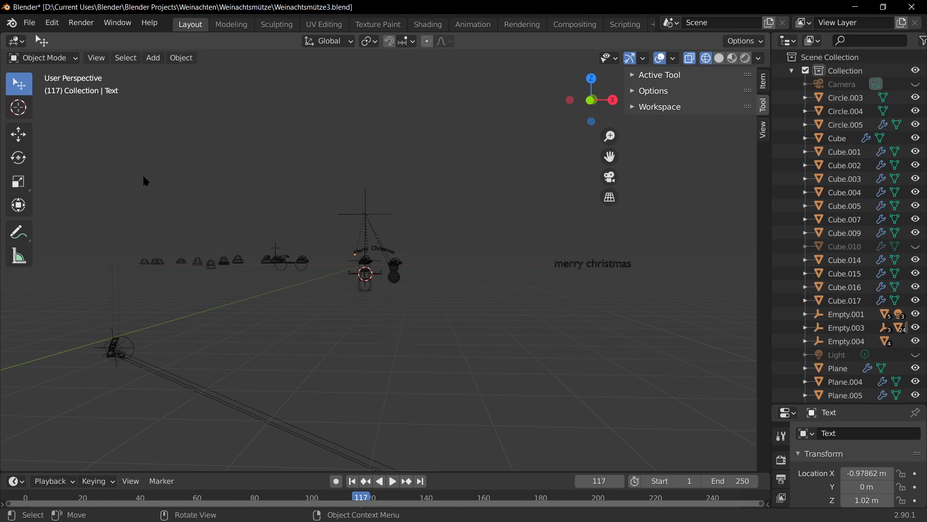
Box-select the row of hats and heads beside the snowmen and move it away from them along negative X
{"action": "key", "text": "b"}
{"action": "left_click_drag", "start_coordinate": [320, 291], "coordinate": [130, 227]}
{"action": "key", "text": "g"}
{"action": "key", "text": "x"}
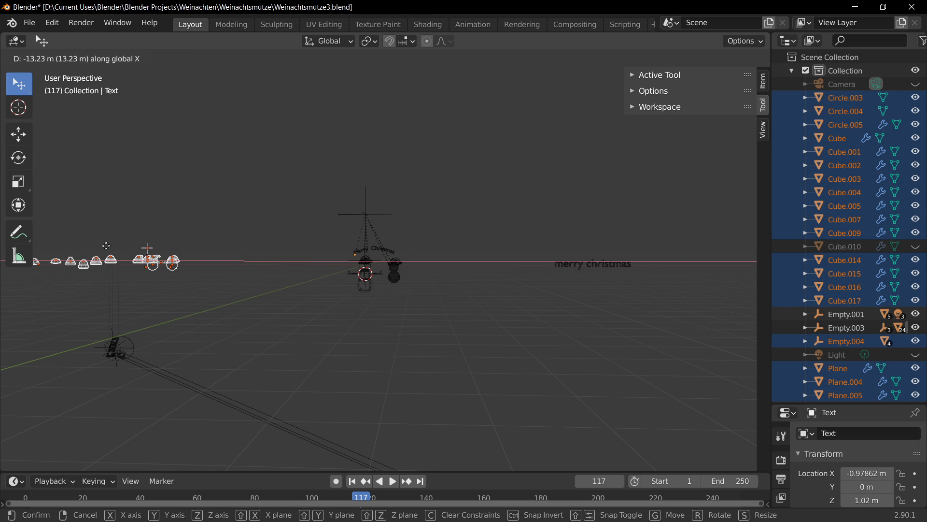
{"action": "left_click", "coordinate": [73, 258]}
Box-select both snowmen with their empties and the Merry Christmas lettering, and copy them to the clipboard
{"action": "scroll", "coordinate": [376, 321], "scroll_direction": "up", "scroll_amount": 3}
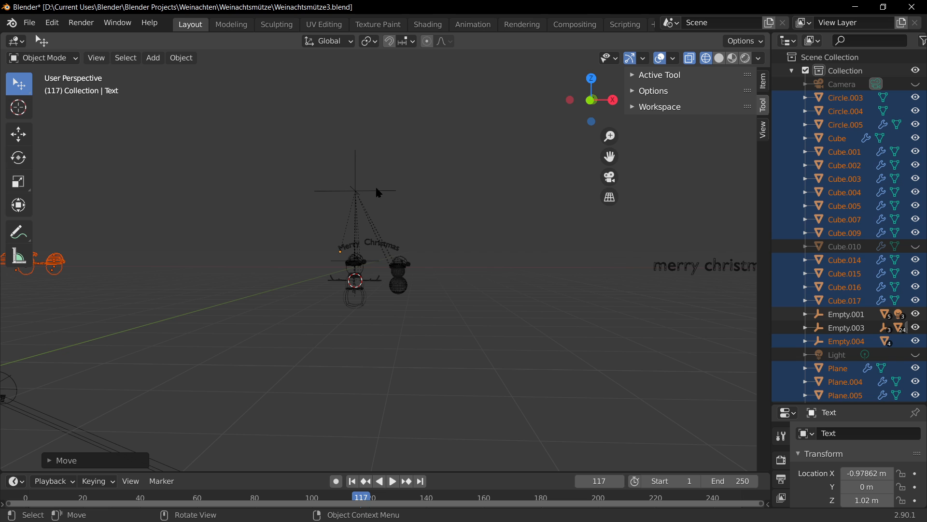
{"action": "left_click", "coordinate": [301, 217]}
{"action": "key", "text": "b"}
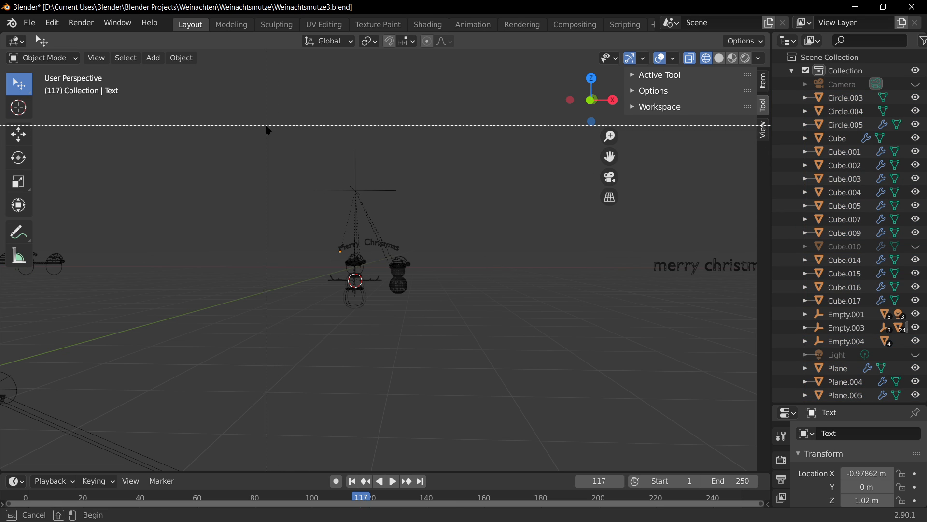
{"action": "left_click_drag", "start_coordinate": [266, 127], "coordinate": [455, 352]}
{"action": "key", "text": "ctrl+c"}
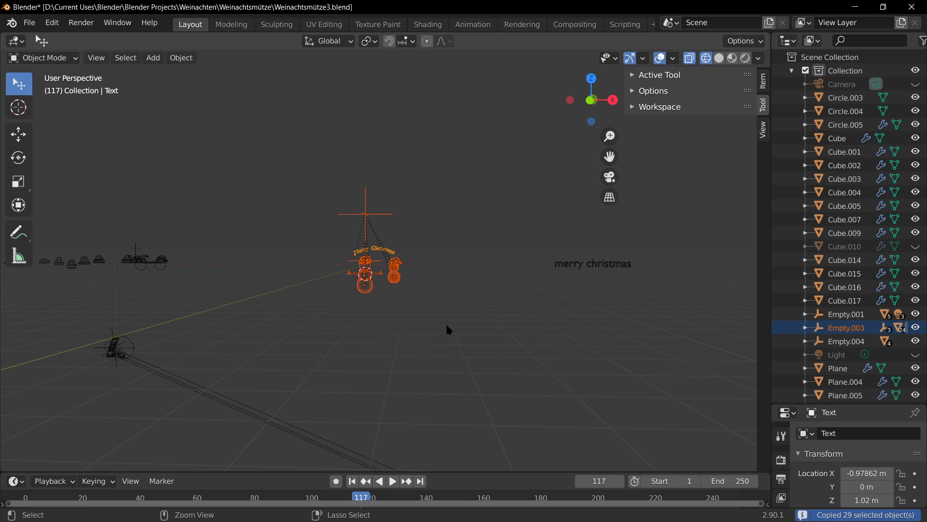
{"action": "key", "text": "g"}
{"action": "key", "text": "x"}
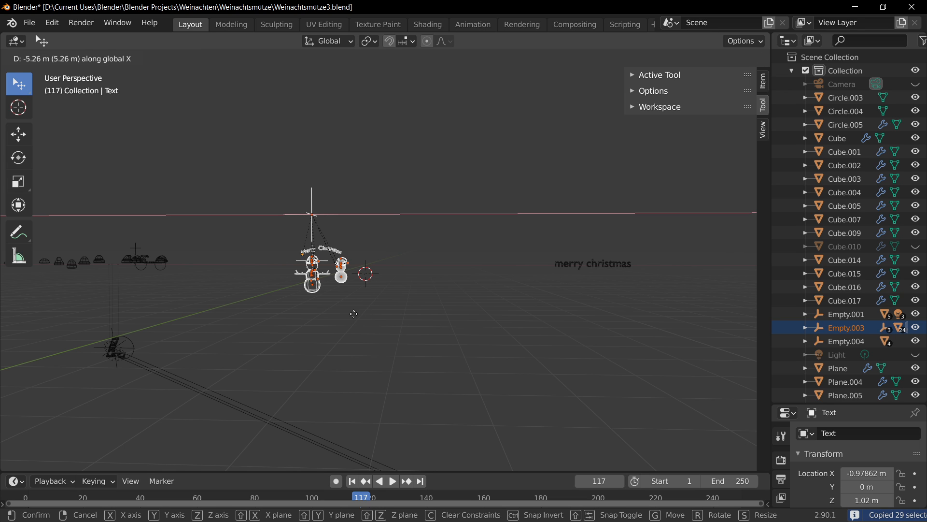
{"action": "key", "text": "Escape"}
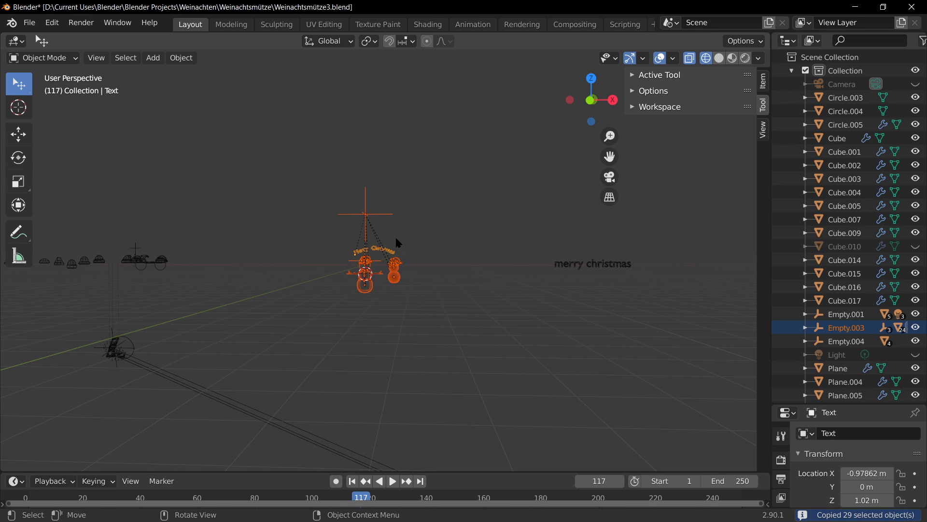
{"action": "scroll", "coordinate": [383, 291], "scroll_direction": "up", "scroll_amount": 2}
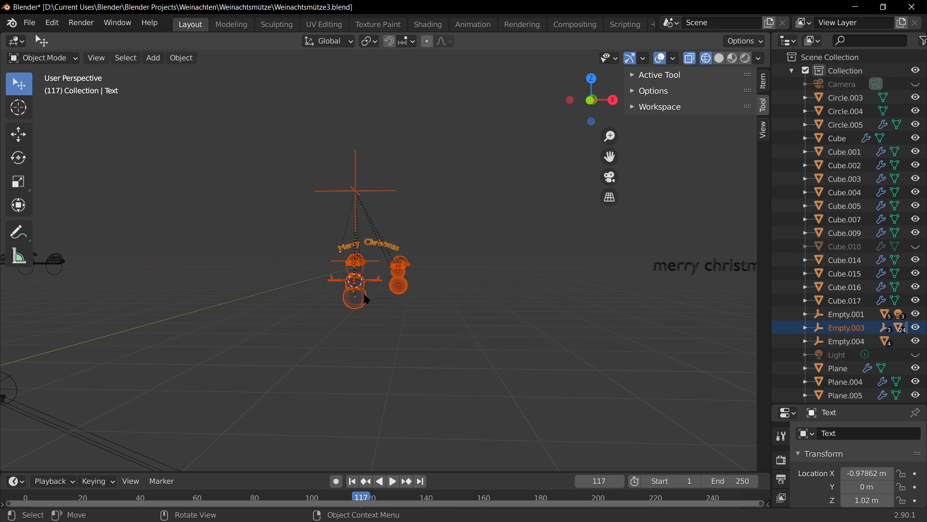
{"action": "middle_click_drag", "start_coordinate": [364, 295], "coordinate": [423, 323], "text": "shift"}
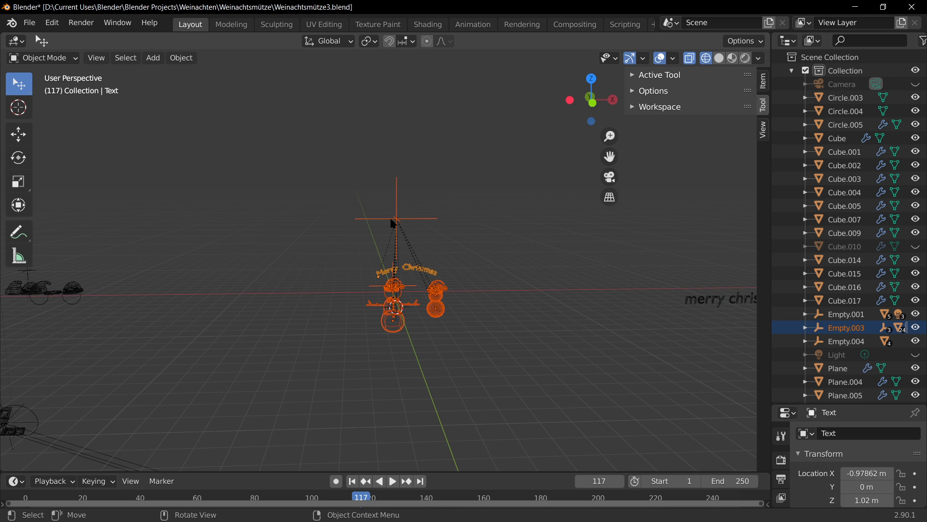
Copy the selected snowman group again and move the original along negative X next to the row of hats
{"action": "key", "text": "ctrl+c"}
{"action": "key", "text": "g"}
{"action": "key", "text": "x"}
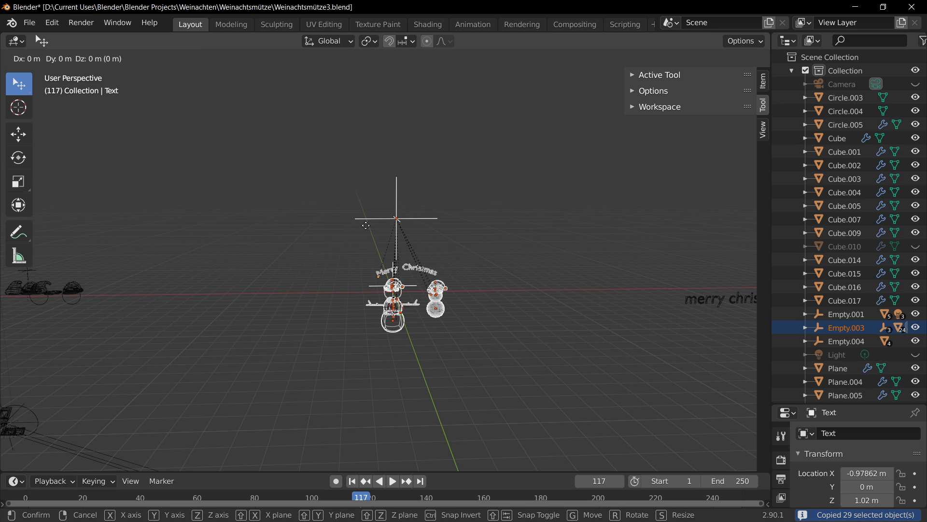
{"action": "left_click", "coordinate": [127, 233]}
Paste the copied snowman group at its original place and select the large parent empty above it
{"action": "left_click", "coordinate": [482, 296]}
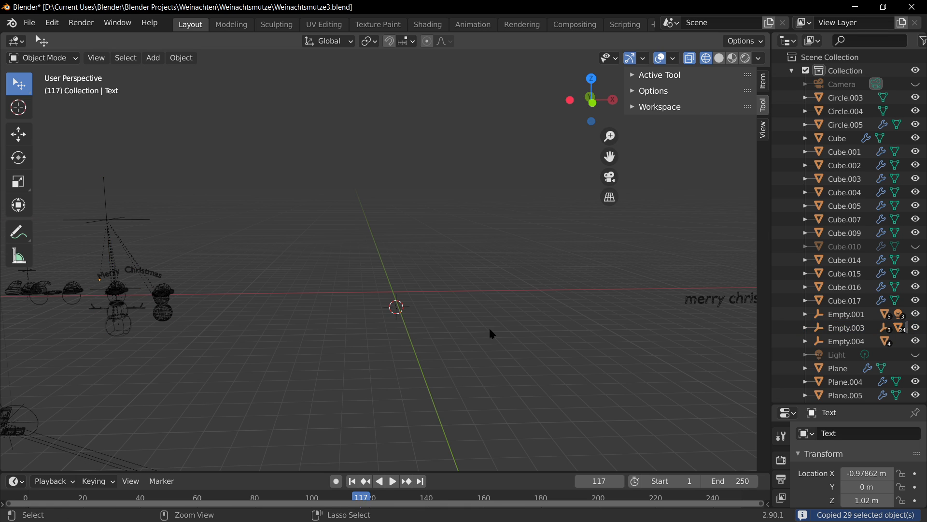
{"action": "key", "text": "ctrl+v"}
{"action": "left_click", "coordinate": [446, 362]}
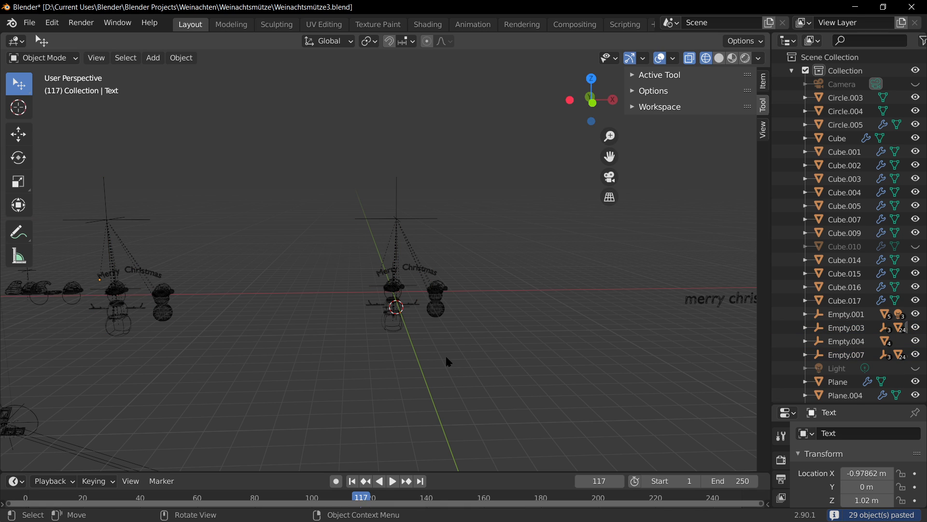
{"action": "middle_click_drag", "start_coordinate": [484, 213], "coordinate": [404, 213]}
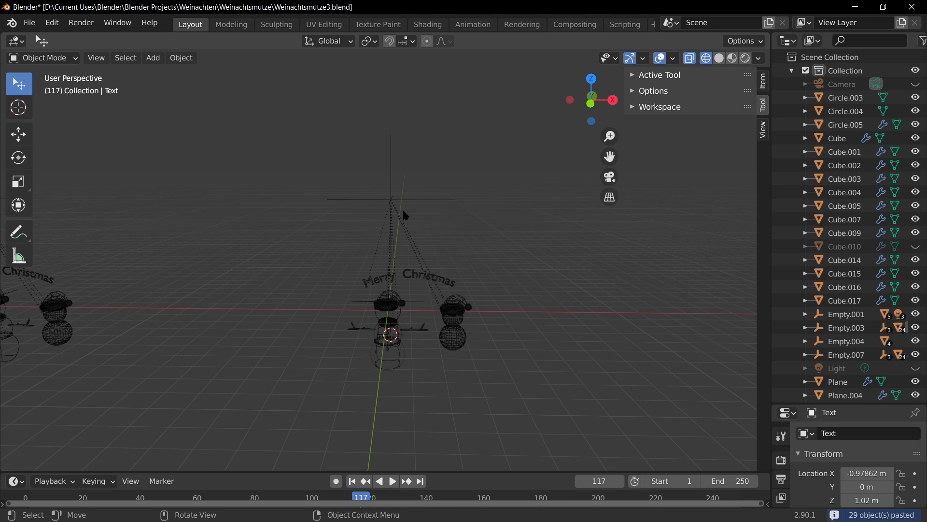
{"action": "left_click", "coordinate": [431, 199]}
{"action": "scroll", "coordinate": [492, 330], "scroll_direction": "up", "scroll_amount": 2}
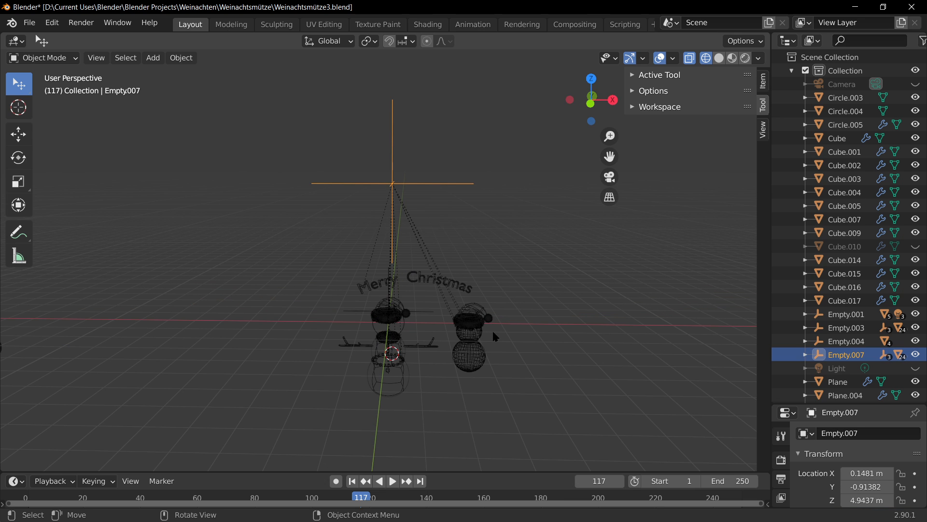
{"action": "scroll", "coordinate": [475, 291], "scroll_direction": "down", "scroll_amount": 2}
{"action": "middle_click_drag", "start_coordinate": [477, 293], "coordinate": [479, 288]}
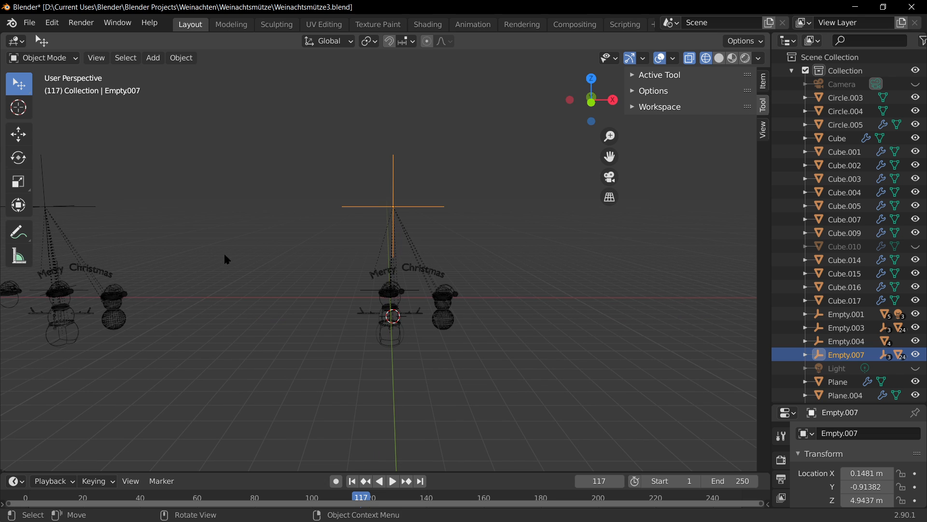
Move the original snowman group's parent empty along X to -14.666 m, clear of the row of hats
{"action": "middle_click_drag", "start_coordinate": [203, 242], "coordinate": [262, 234], "text": "shift"}
{"action": "left_click", "coordinate": [164, 198]}
{"action": "key", "text": "g"}
{"action": "key", "text": "x"}
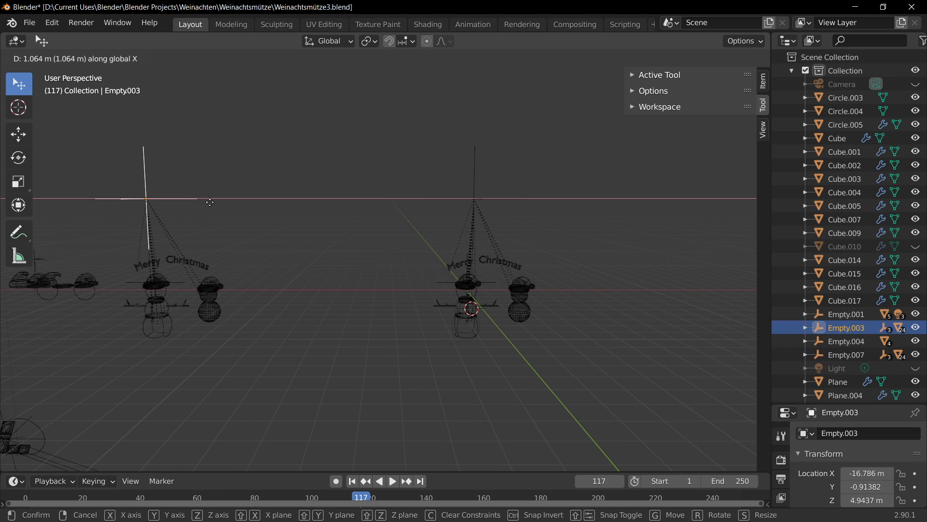
{"action": "left_click", "coordinate": [226, 225]}
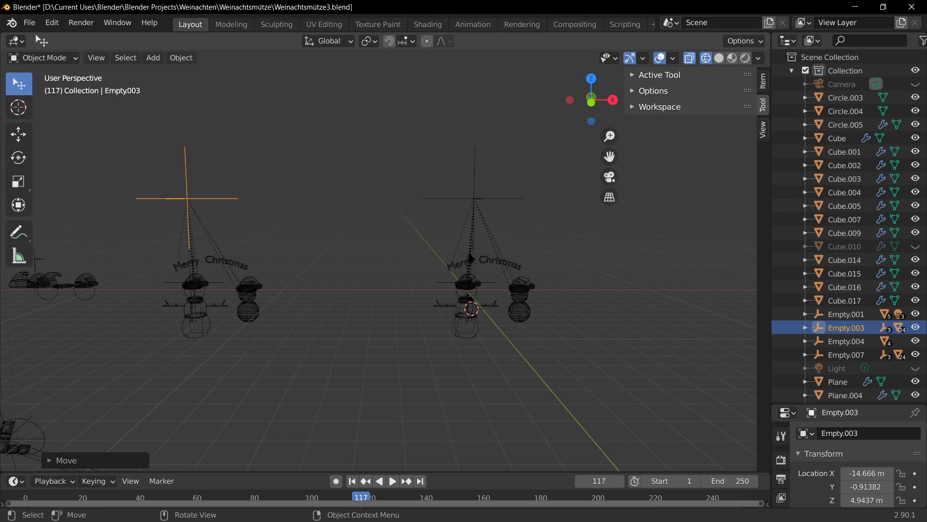
Select the pasted snowman group's parent empty and save the file
{"action": "left_click", "coordinate": [484, 198]}
{"action": "middle_click_drag", "start_coordinate": [532, 257], "coordinate": [465, 272], "text": "shift"}
{"action": "key", "text": "ctrl+s"}
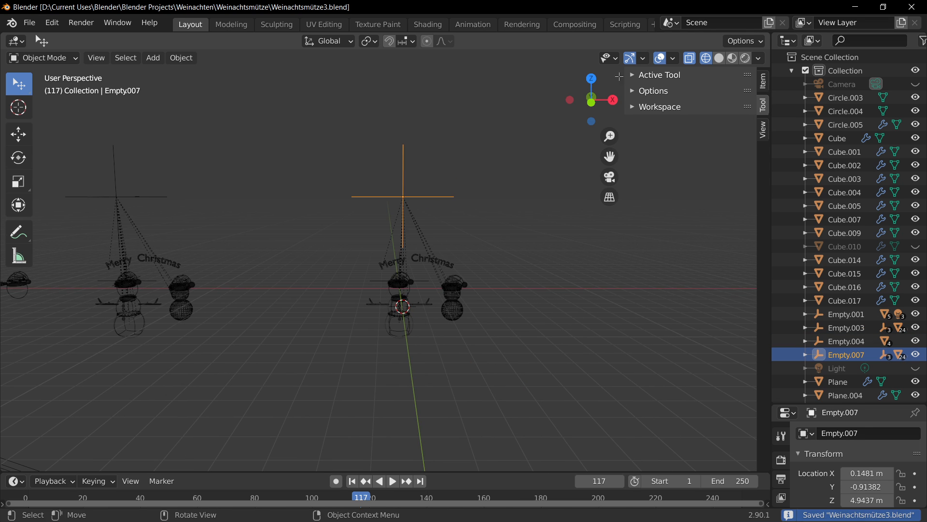
Switch the viewport to material preview shading and delete the Merry Christmas lettering above the pasted snowmen
{"action": "key", "text": "z"}
{"action": "left_click", "coordinate": [460, 348]}
{"action": "scroll", "coordinate": [410, 268], "scroll_direction": "up", "scroll_amount": 3}
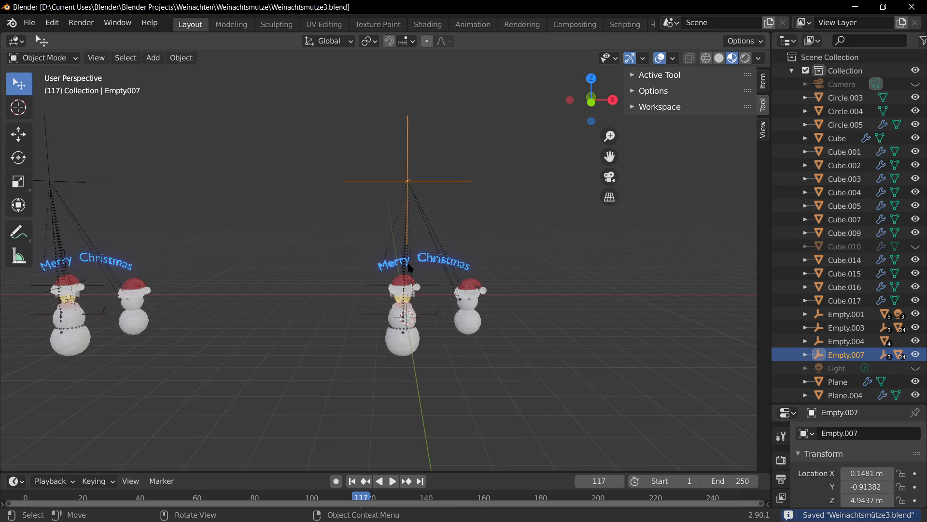
{"action": "left_click", "coordinate": [454, 260]}
{"action": "key", "text": "x"}
{"action": "left_click", "coordinate": [434, 259]}
Compare the pasted snowmen with the original group from several angles and distances
{"action": "scroll", "coordinate": [503, 319], "scroll_direction": "up", "scroll_amount": 4}
{"action": "scroll", "coordinate": [530, 297], "scroll_direction": "down", "scroll_amount": 4}
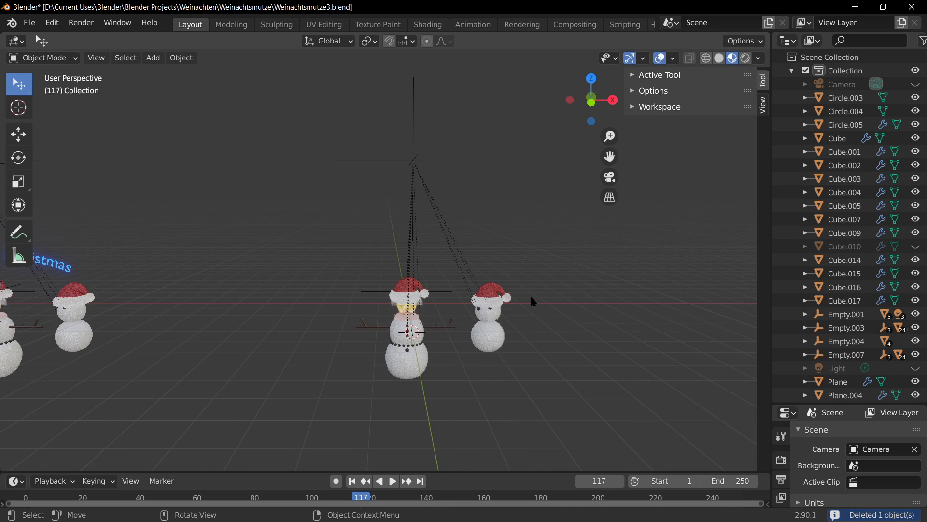
{"action": "middle_click_drag", "start_coordinate": [531, 307], "coordinate": [521, 300]}
{"action": "middle_click_drag", "start_coordinate": [127, 316], "coordinate": [278, 309], "text": "shift"}
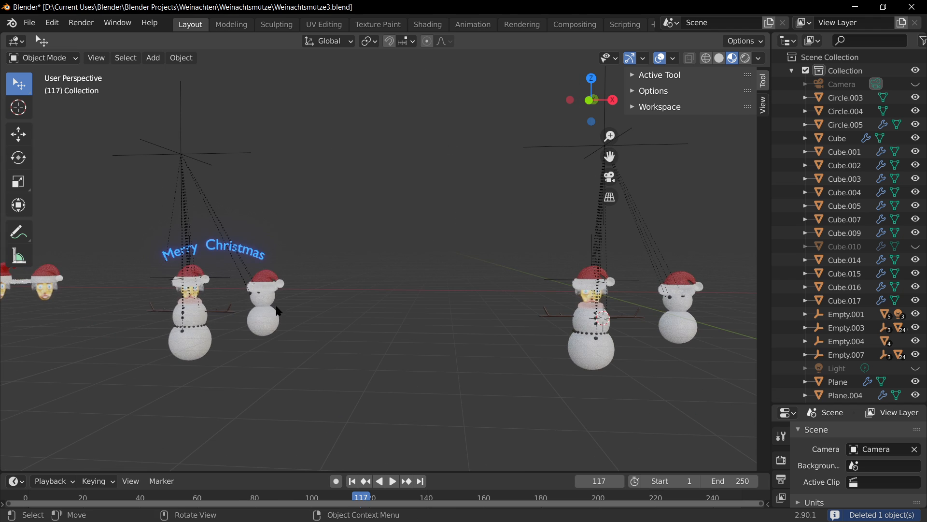
{"action": "middle_click_drag", "start_coordinate": [392, 304], "coordinate": [242, 306], "text": "shift"}
{"action": "scroll", "coordinate": [398, 257], "scroll_direction": "up", "scroll_amount": 1}
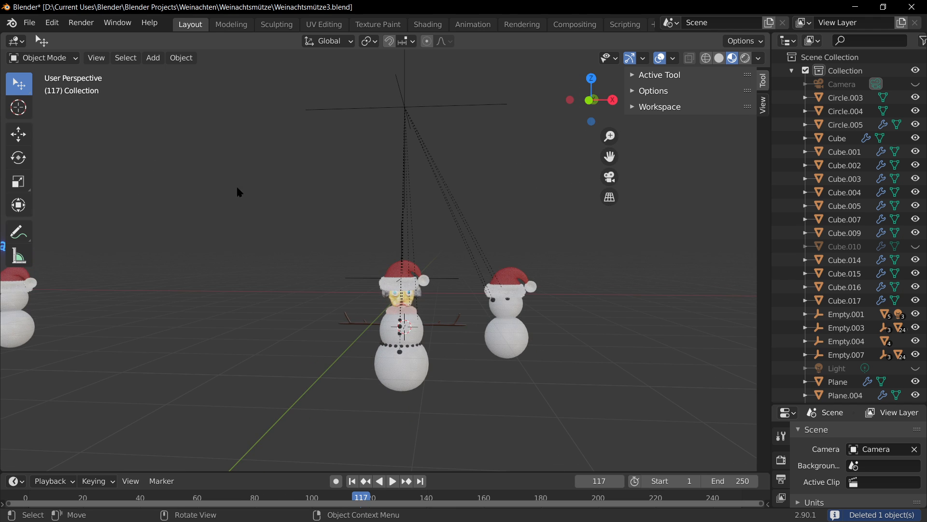
{"action": "middle_click_drag", "start_coordinate": [465, 327], "coordinate": [393, 321], "text": "shift"}
{"action": "scroll", "coordinate": [370, 315], "scroll_direction": "up", "scroll_amount": 4}
{"action": "scroll", "coordinate": [371, 315], "scroll_direction": "down", "scroll_amount": 3}
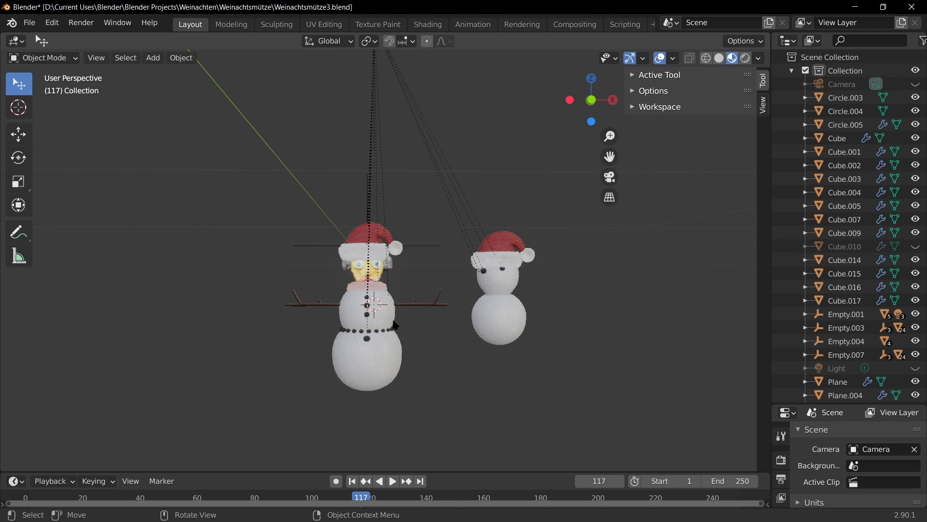
Select the pasted snowman's stick arms, enlarge the properties area and show the arms' modifiers
{"action": "left_click", "coordinate": [321, 308]}
{"action": "scroll", "coordinate": [423, 358], "scroll_direction": "up", "scroll_amount": 4}
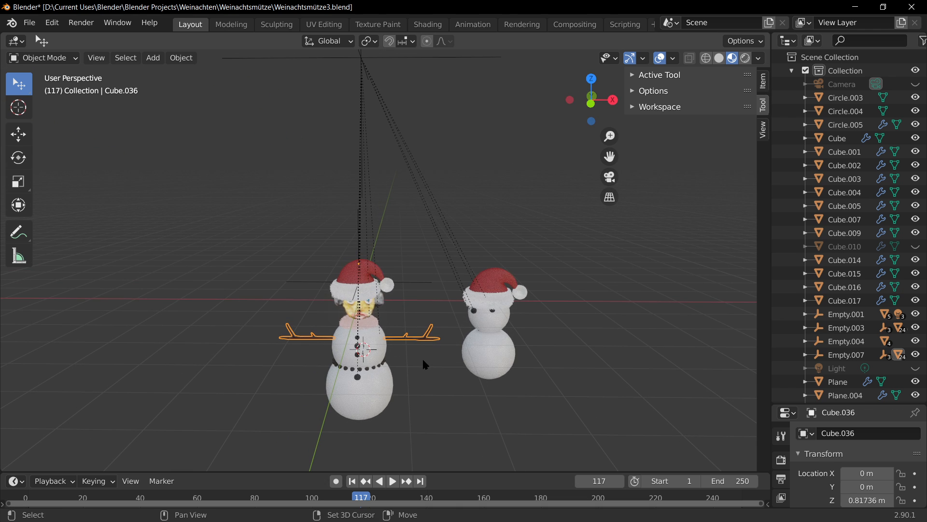
{"action": "scroll", "coordinate": [427, 338], "scroll_direction": "down", "scroll_amount": 2}
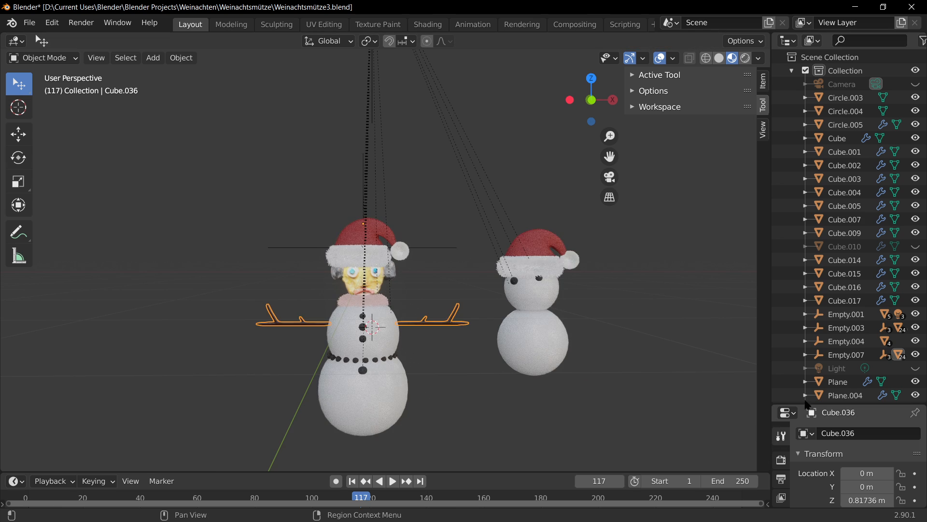
{"action": "left_click_drag", "start_coordinate": [830, 405], "coordinate": [830, 207]}
{"action": "left_click", "coordinate": [782, 382]}
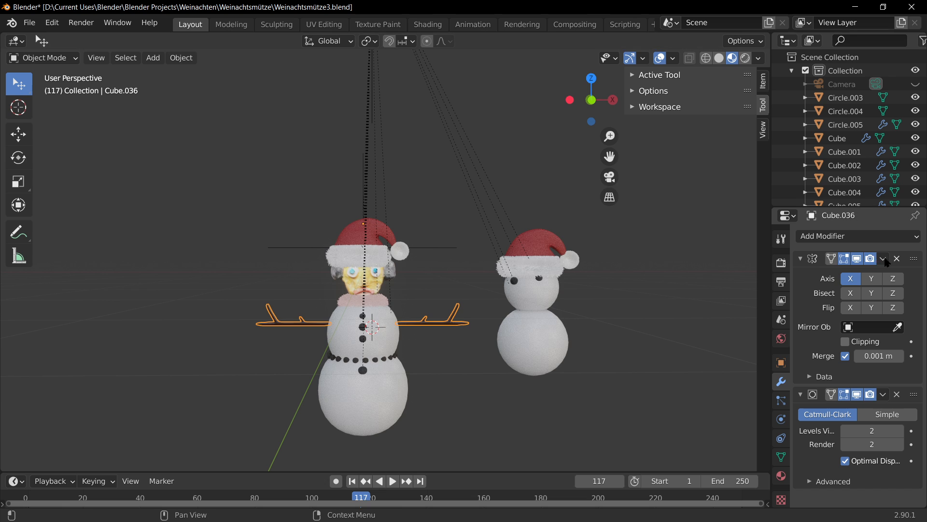
{"action": "scroll", "coordinate": [405, 313], "scroll_direction": "up", "scroll_amount": 2}
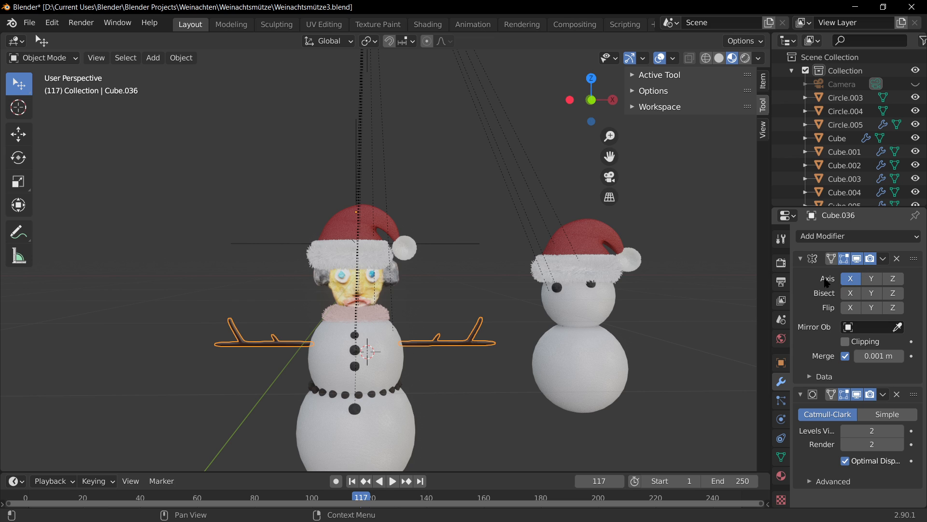
Preview the stick arms without their Mirror modifier and apply that modifier
{"action": "left_click", "coordinate": [858, 261]}
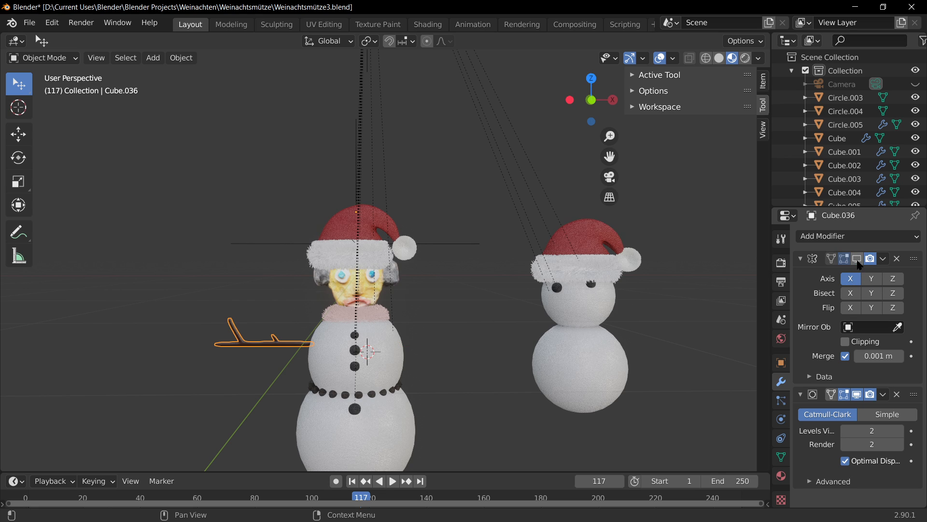
{"action": "left_click", "coordinate": [858, 259]}
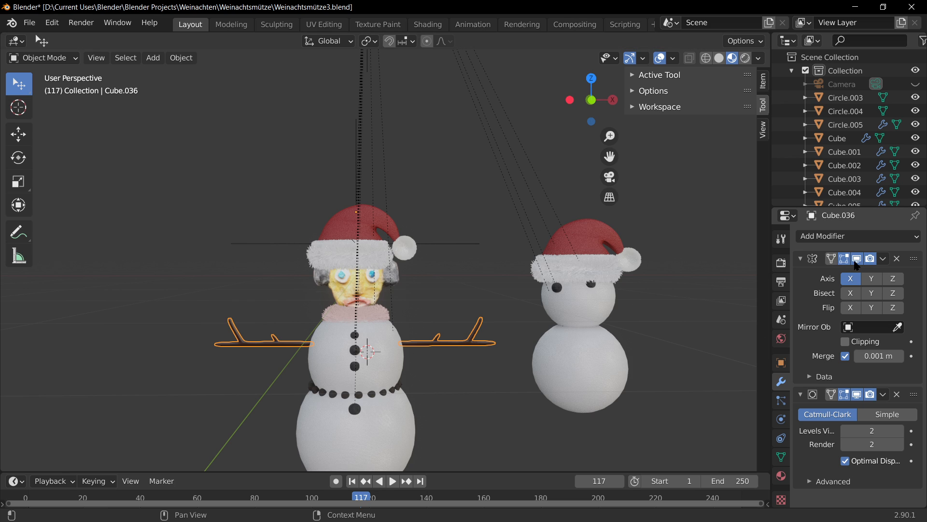
{"action": "left_click", "coordinate": [884, 260]}
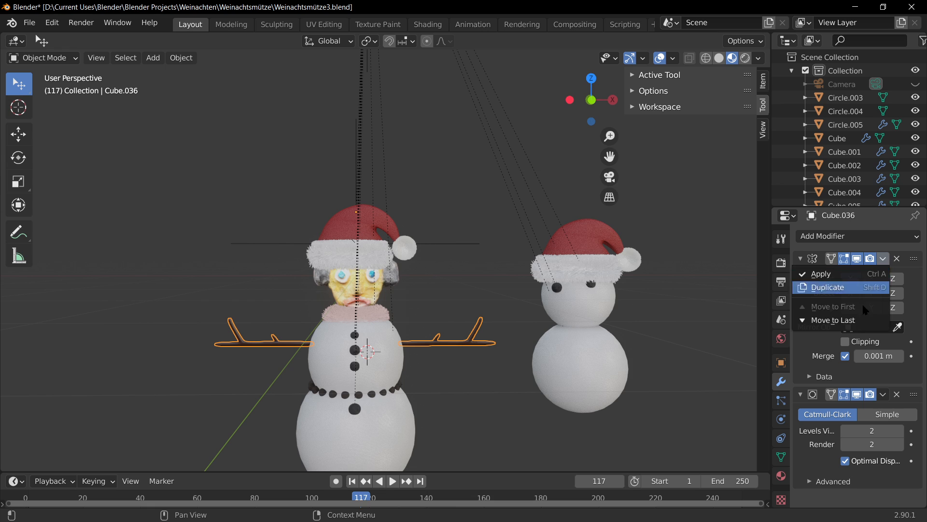
{"action": "left_click", "coordinate": [829, 274]}
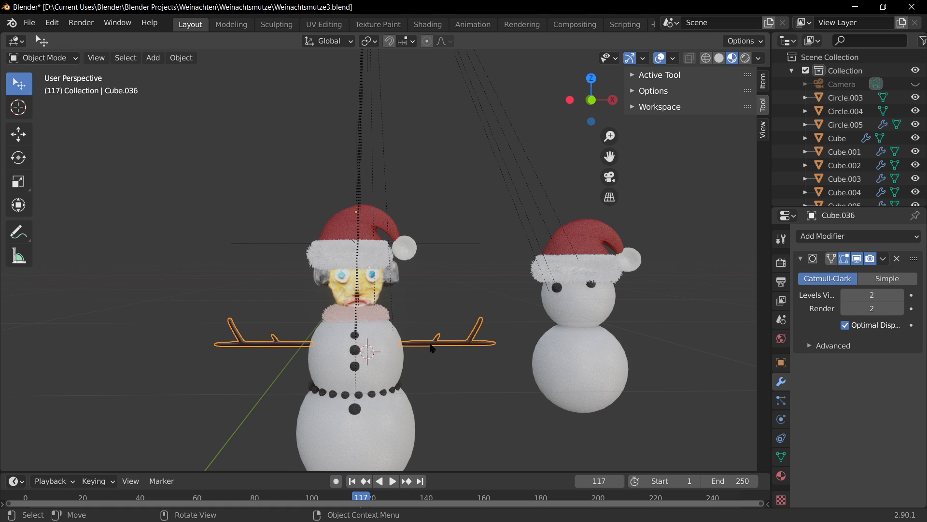
{"action": "key", "text": "Tab"}
{"action": "key", "text": "Tab"}
{"action": "left_click", "coordinate": [181, 294]}
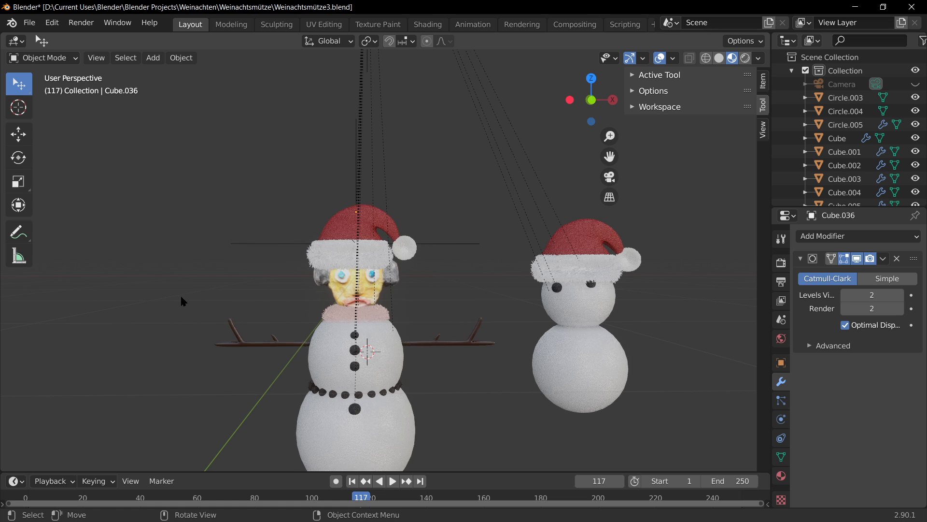
Open the stick arms' mesh for editing and select the whole arm facing the second snowman in wireframe shading
{"action": "left_click", "coordinate": [262, 340]}
{"action": "key", "text": "Tab"}
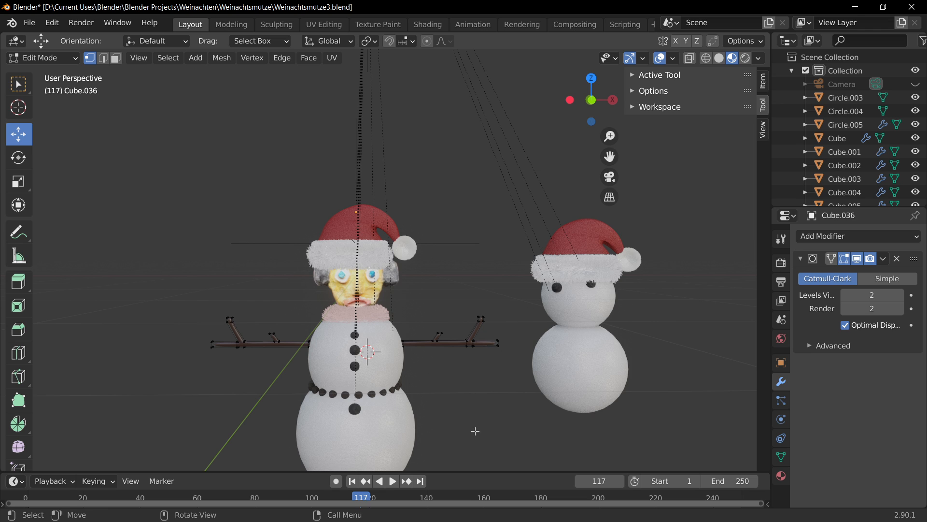
{"action": "left_click_drag", "start_coordinate": [517, 307], "coordinate": [379, 359]}
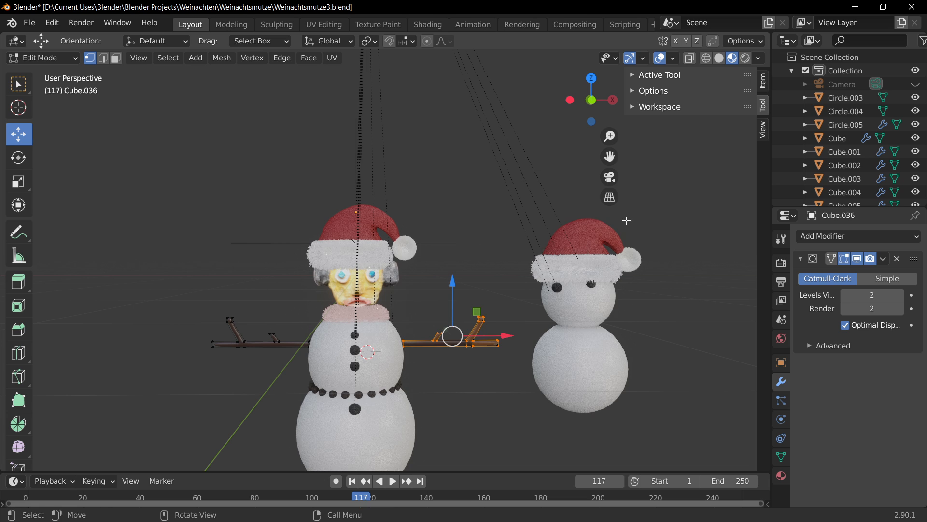
{"action": "left_click", "coordinate": [705, 58]}
{"action": "left_click", "coordinate": [493, 372]}
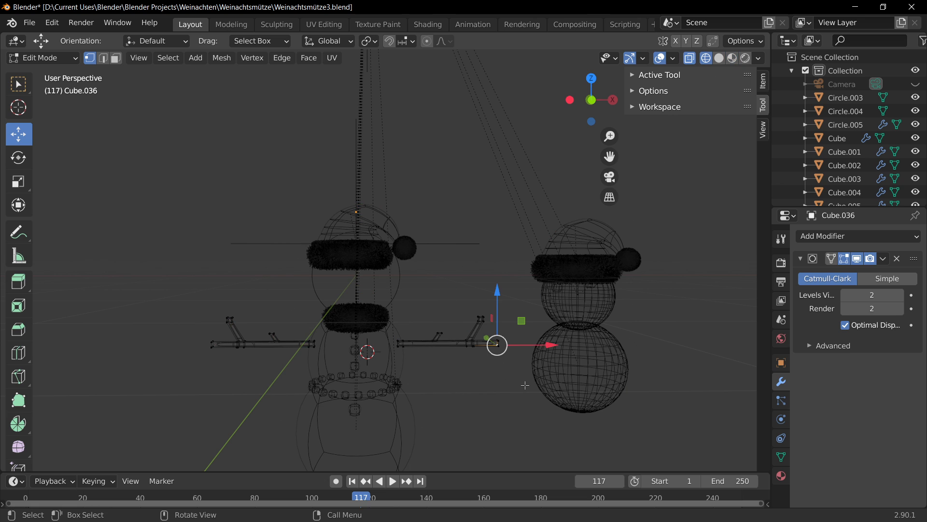
{"action": "left_click_drag", "start_coordinate": [513, 309], "coordinate": [384, 376]}
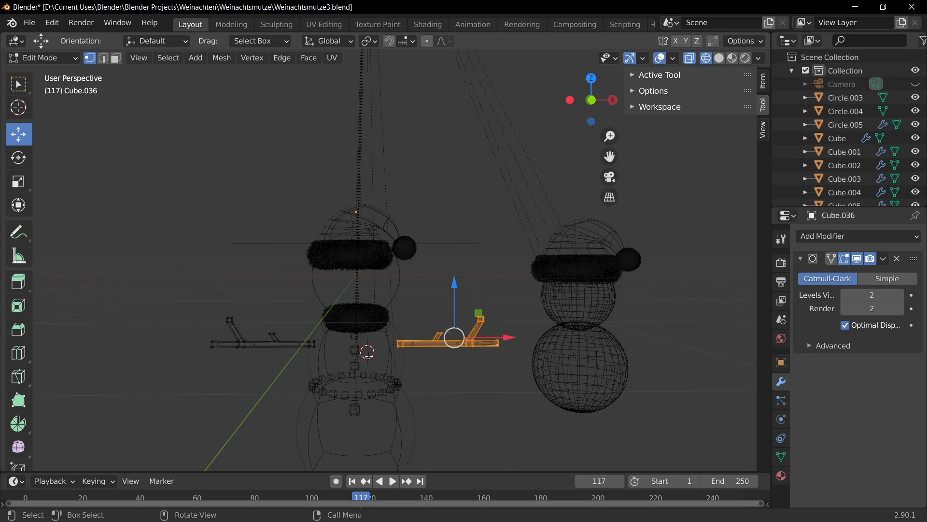
{"action": "scroll", "coordinate": [443, 394], "scroll_direction": "up", "scroll_amount": 1}
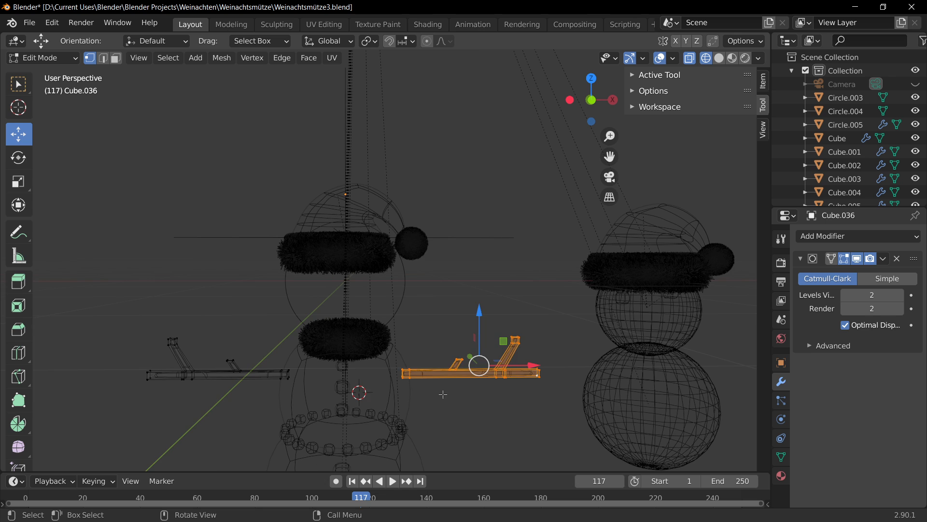
{"action": "middle_click_drag", "start_coordinate": [444, 394], "coordinate": [410, 347], "text": "shift"}
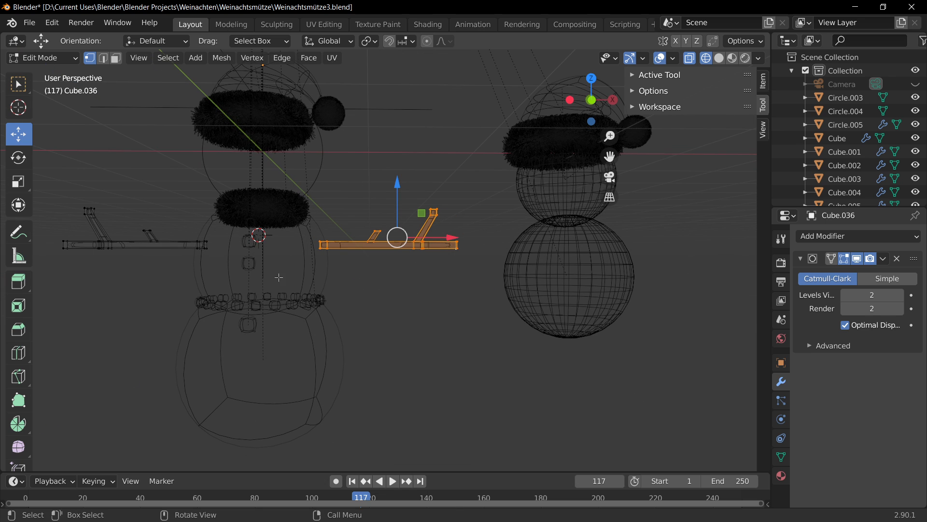
{"action": "key", "text": "Tab"}
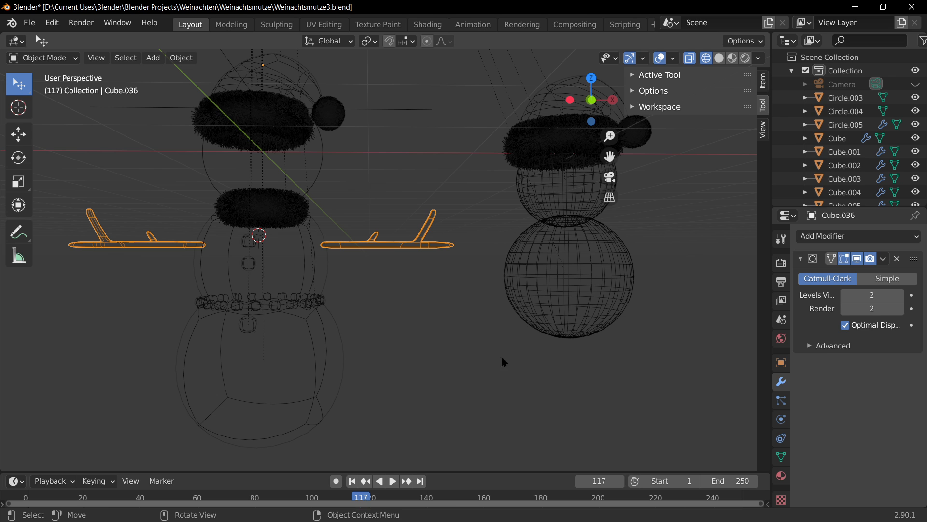
{"action": "key", "text": "Tab"}
{"action": "middle_click_drag", "start_coordinate": [399, 305], "coordinate": [413, 327]}
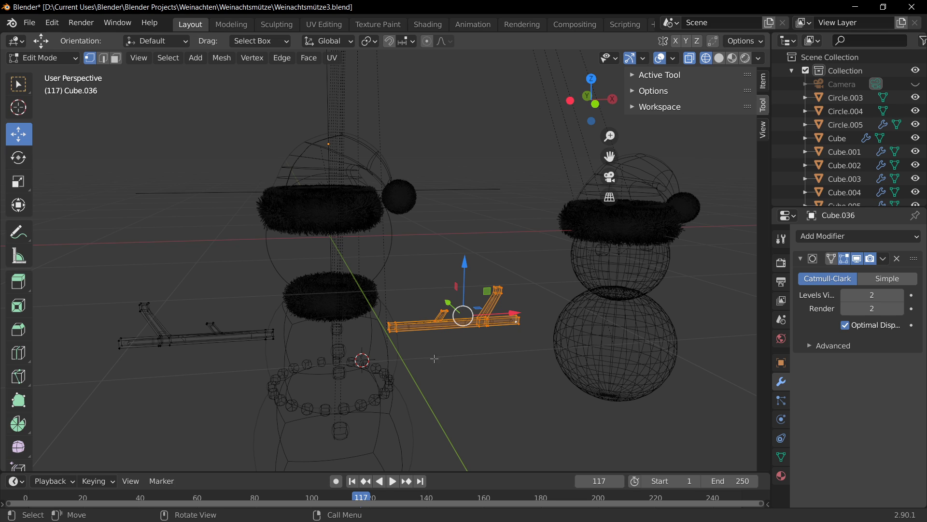
{"action": "key", "text": "r"}
{"action": "key", "text": "z"}
{"action": "right_click", "coordinate": [481, 380]}
{"action": "middle_click_drag", "start_coordinate": [492, 388], "coordinate": [466, 370]}
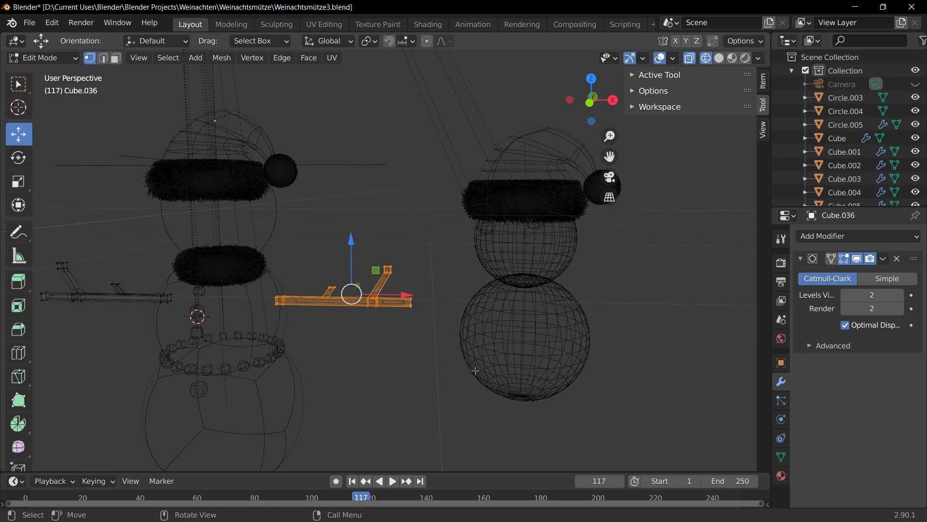
{"action": "left_click", "coordinate": [104, 58]}
{"action": "scroll", "coordinate": [432, 355], "scroll_direction": "up", "scroll_amount": 3}
{"action": "scroll", "coordinate": [378, 353], "scroll_direction": "down", "scroll_amount": 1}
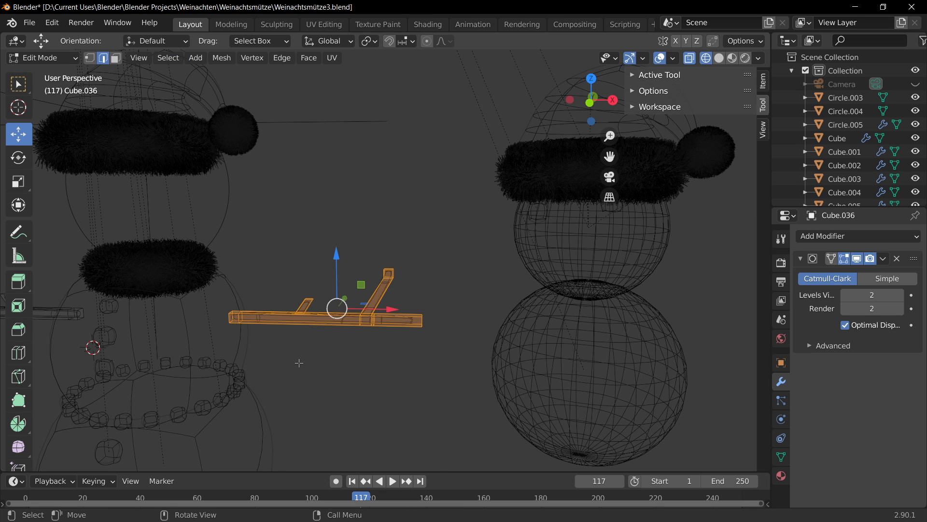
{"action": "left_click", "coordinate": [90, 58]}
{"action": "key", "text": "alt+a"}
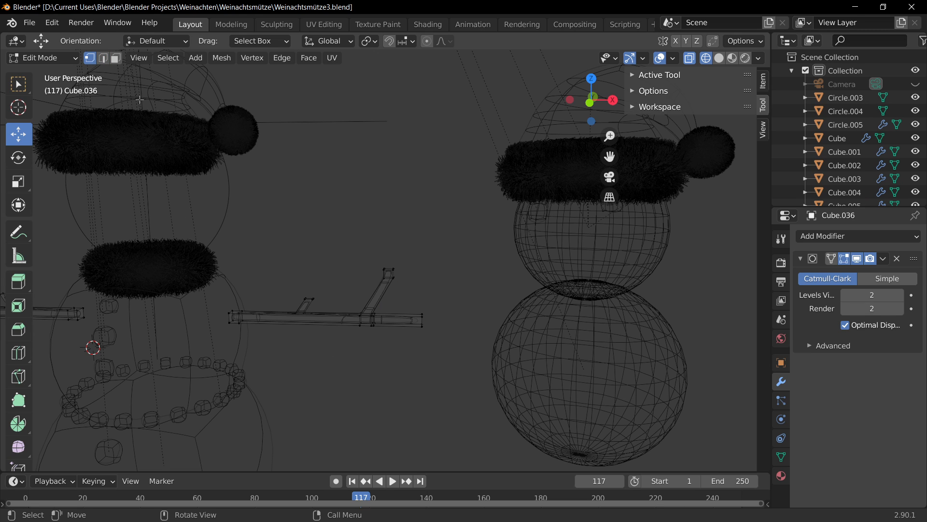
Try to move the outer part and twigs of the arm facing the second snowman along the Z axis
{"action": "left_click_drag", "start_coordinate": [448, 238], "coordinate": [245, 391]}
{"action": "key", "text": "g"}
{"action": "key", "text": "z"}
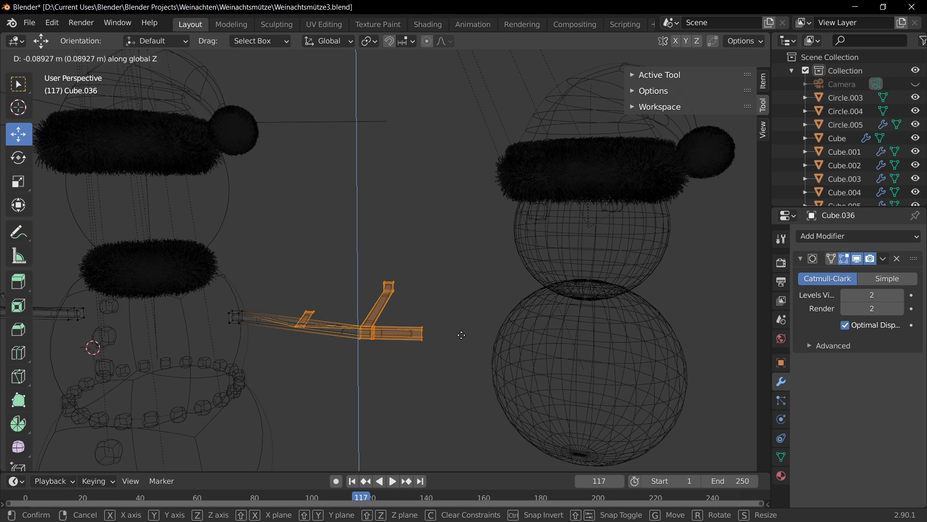
{"action": "right_click", "coordinate": [459, 343]}
{"action": "left_click", "coordinate": [733, 57]}
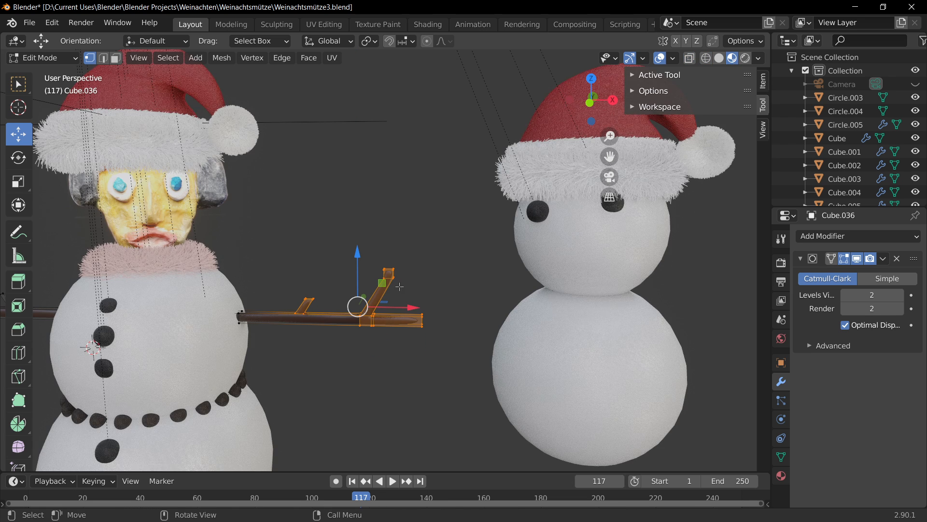
{"action": "scroll", "coordinate": [363, 338], "scroll_direction": "up", "scroll_amount": 2}
{"action": "key", "text": "g"}
{"action": "key", "text": "z"}
{"action": "left_click", "coordinate": [363, 324]}
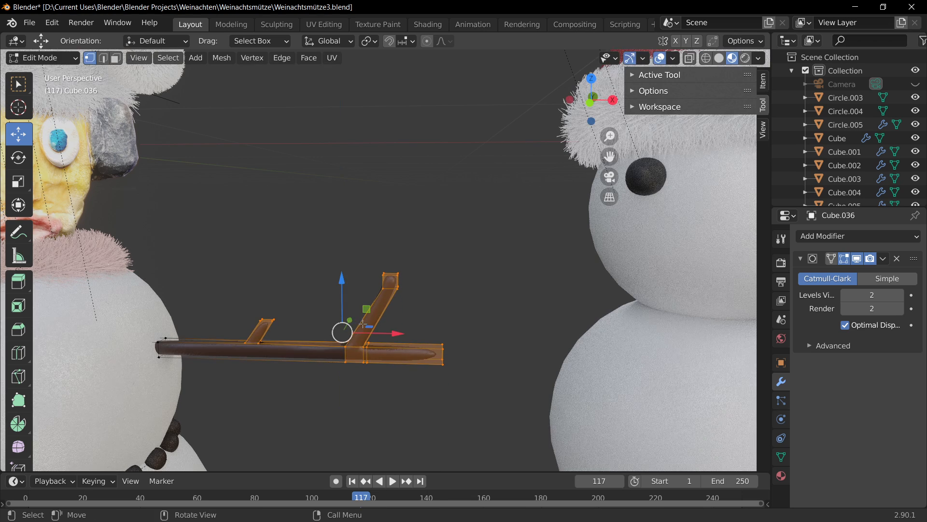
{"action": "scroll", "coordinate": [304, 356], "scroll_direction": "down", "scroll_amount": 4}
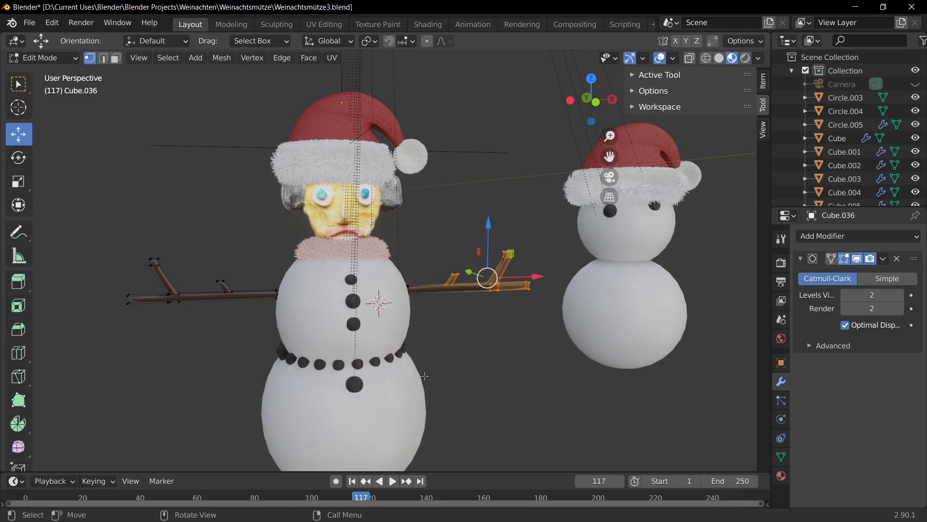
{"action": "key", "text": "Tab"}
{"action": "key", "text": "Tab"}
Select that whole arm in wireframe shading and rotate it about 7° around the global Y axis
{"action": "left_click", "coordinate": [705, 58]}
{"action": "left_click_drag", "start_coordinate": [372, 244], "coordinate": [534, 320]}
{"action": "scroll", "coordinate": [525, 347], "scroll_direction": "up", "scroll_amount": 6}
{"action": "key", "text": "KP_Decimal"}
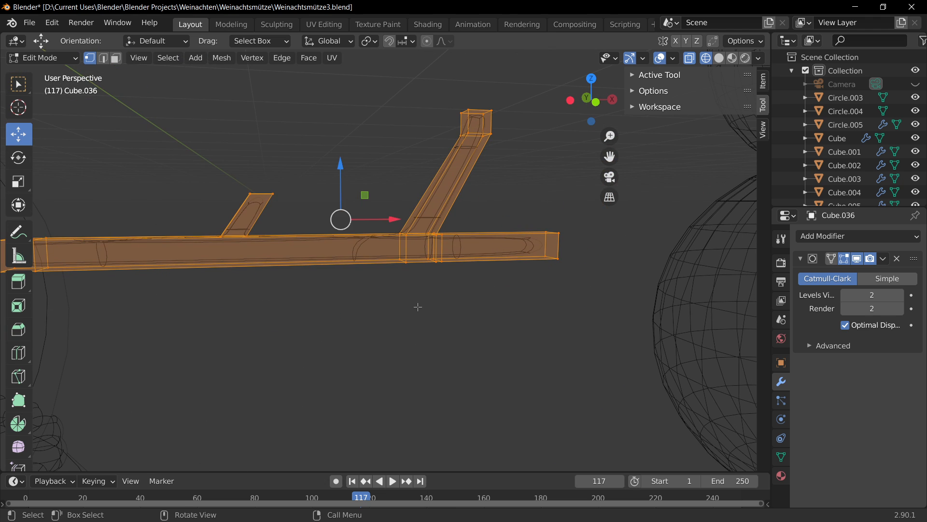
{"action": "scroll", "coordinate": [417, 325], "scroll_direction": "down", "scroll_amount": 4}
{"action": "key", "text": "g"}
{"action": "key", "text": "z"}
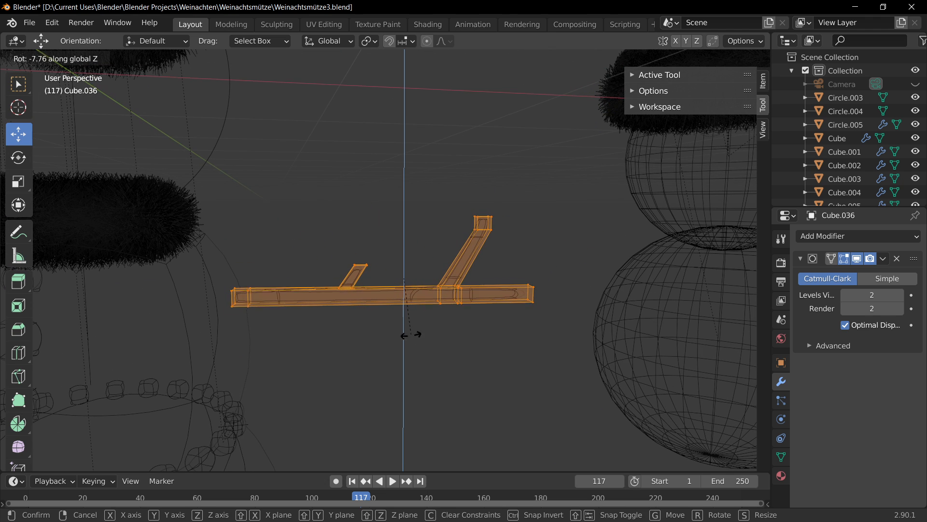
{"action": "key", "text": "Escape"}
{"action": "key", "text": "r"}
{"action": "key", "text": "x"}
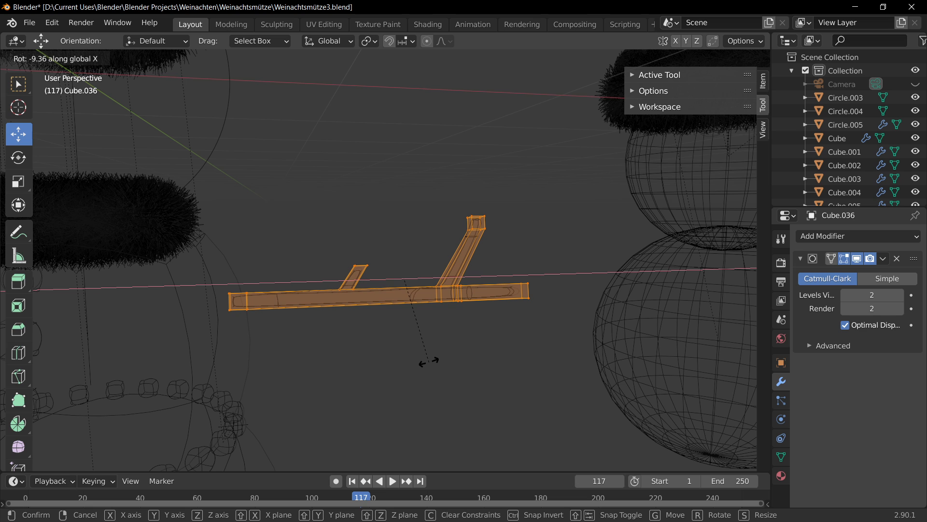
{"action": "key", "text": "y"}
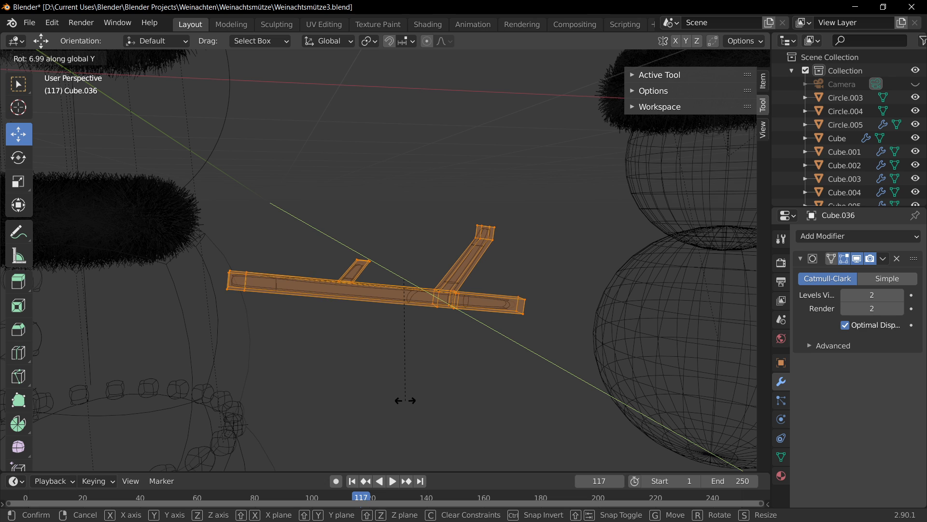
{"action": "left_click", "coordinate": [405, 400]}
Inspect the tilted arm in material preview shading and undo its rotation
{"action": "key", "text": "Tab"}
{"action": "scroll", "coordinate": [441, 276], "scroll_direction": "down", "scroll_amount": 4}
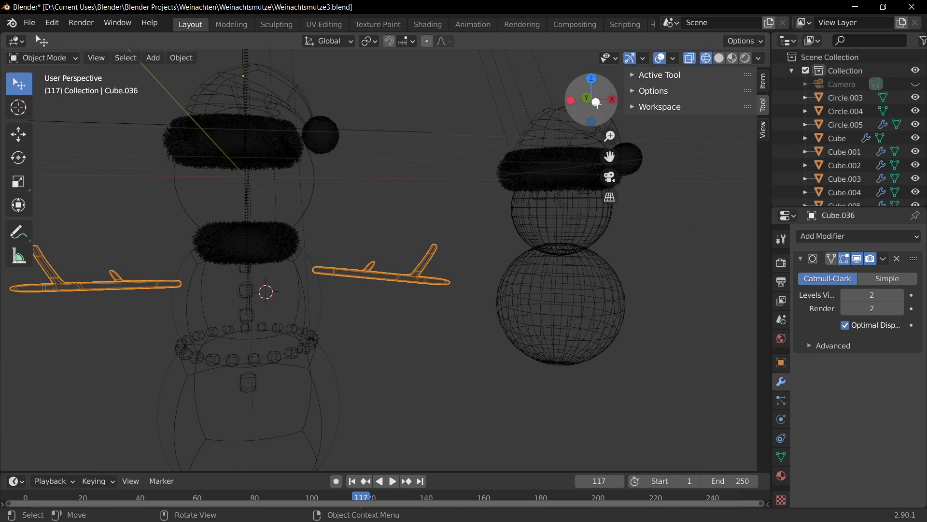
{"action": "left_click", "coordinate": [732, 58]}
{"action": "scroll", "coordinate": [435, 306], "scroll_direction": "up", "scroll_amount": 3}
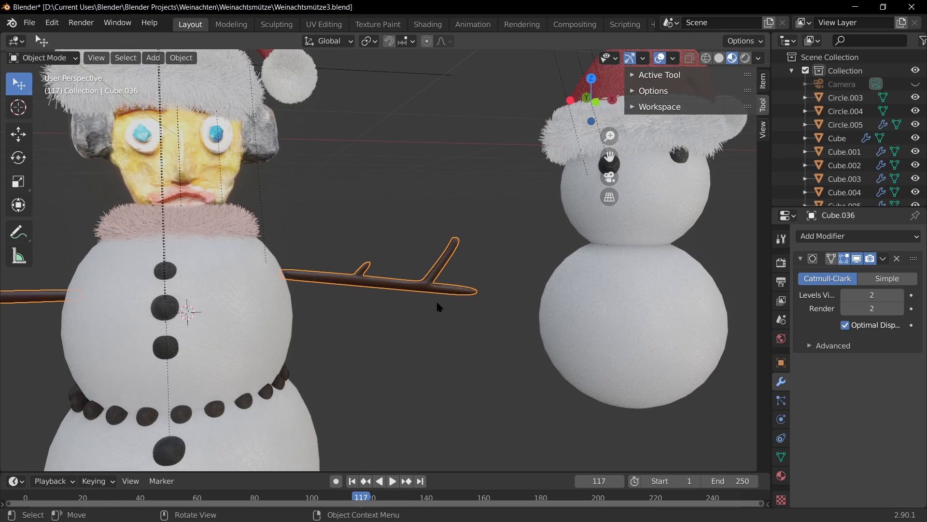
{"action": "middle_click_drag", "start_coordinate": [401, 316], "coordinate": [423, 300]}
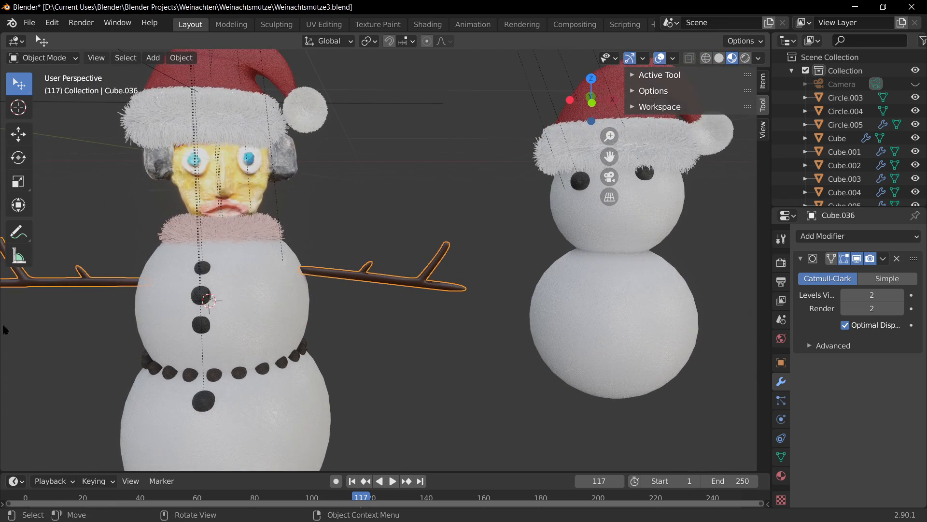
{"action": "middle_click_drag", "start_coordinate": [236, 313], "coordinate": [368, 282], "text": "shift"}
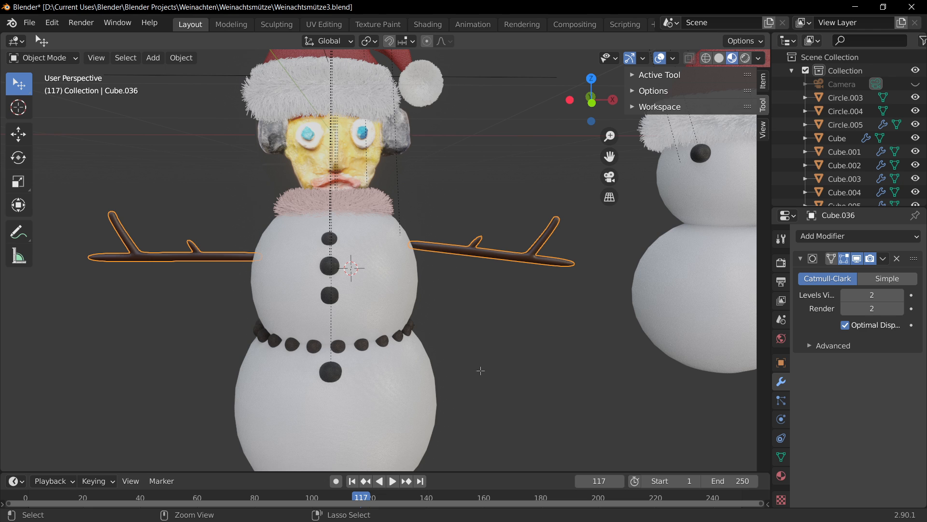
{"action": "key", "text": "Tab"}
{"action": "key", "text": "Tab"}
{"action": "key", "text": "Tab"}
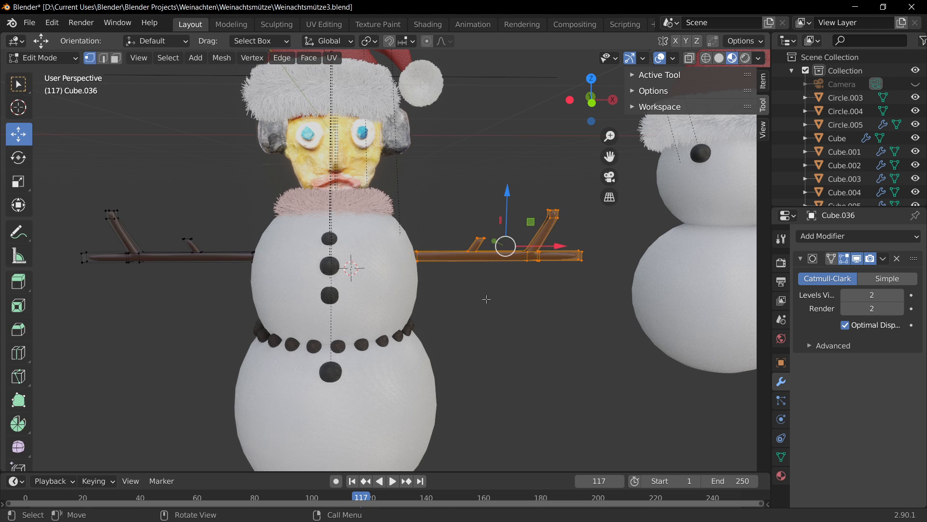
Switch to wireframe shading and box-select the arm facing the second snowman, leaving out the vertices at its inner end
{"action": "middle_click_drag", "start_coordinate": [487, 299], "coordinate": [603, 336]}
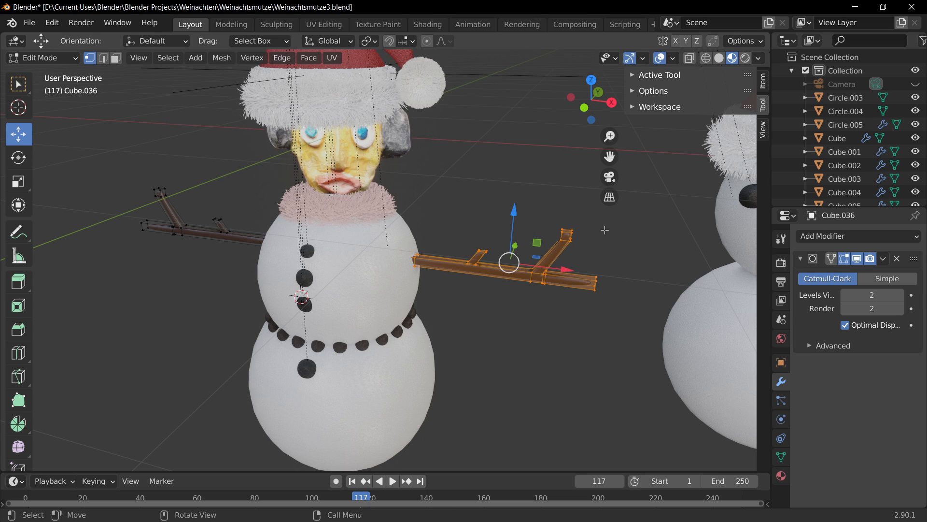
{"action": "left_click", "coordinate": [508, 381]}
{"action": "left_click_drag", "start_coordinate": [633, 227], "coordinate": [411, 319]}
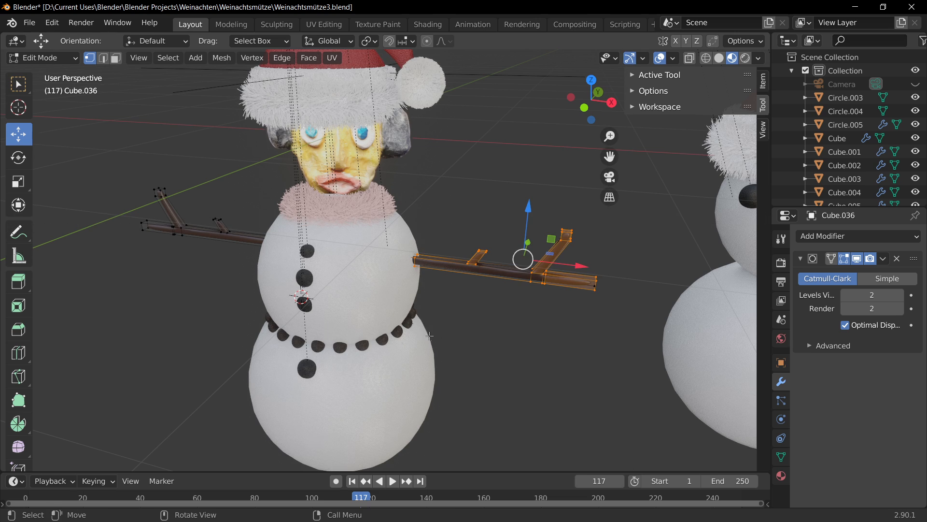
{"action": "middle_click_drag", "start_coordinate": [430, 335], "coordinate": [372, 289]}
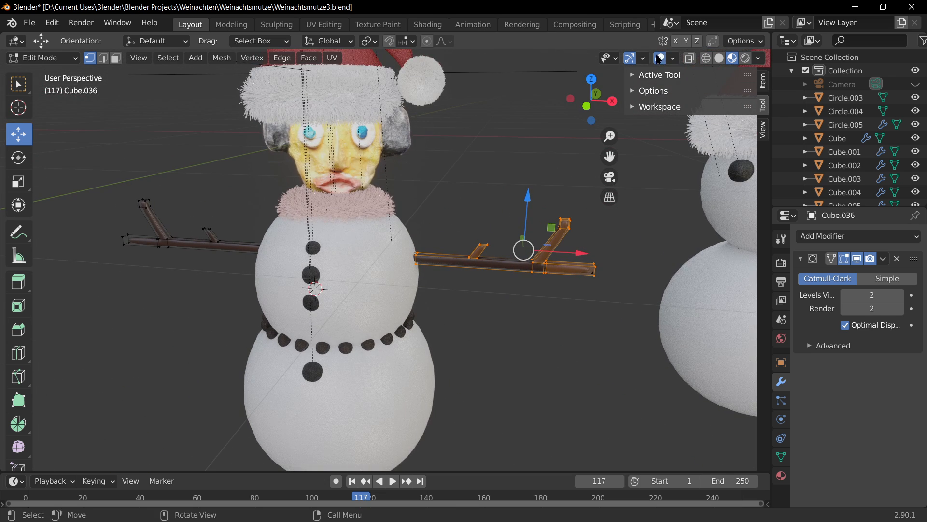
{"action": "left_click", "coordinate": [704, 59]}
{"action": "left_click", "coordinate": [598, 314]}
{"action": "key", "text": "b"}
{"action": "left_click_drag", "start_coordinate": [632, 312], "coordinate": [411, 215]}
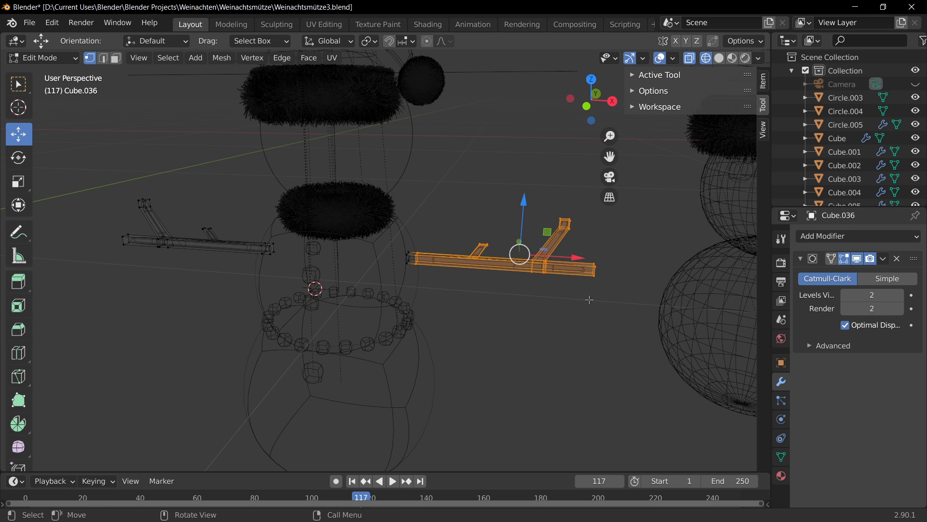
{"action": "middle_click_drag", "start_coordinate": [475, 394], "coordinate": [502, 343]}
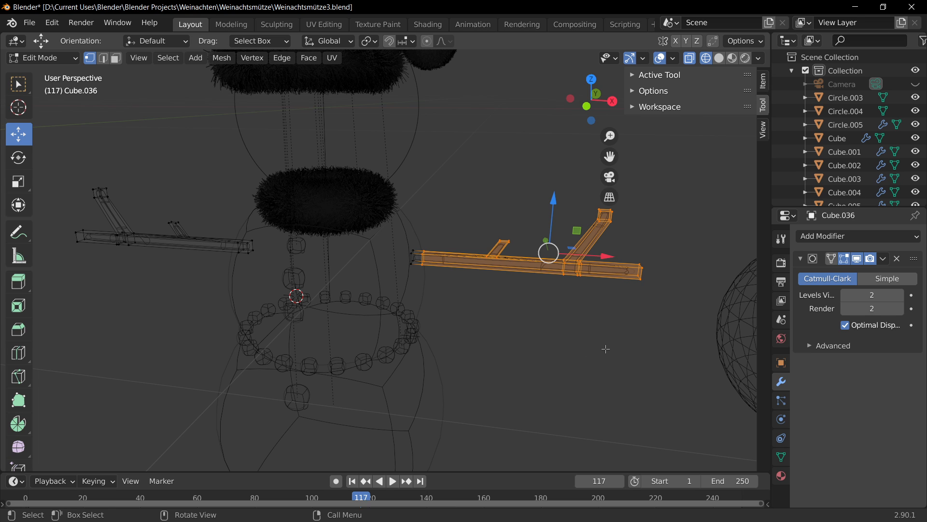
{"action": "middle_click_drag", "start_coordinate": [606, 349], "coordinate": [746, 224]}
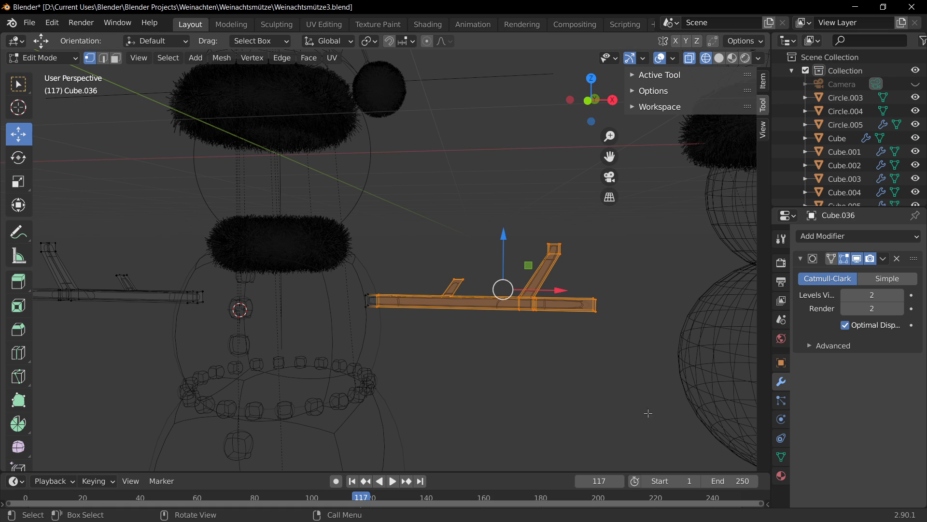
Clear the vertex selection on the arm facing the second snowman and examine that arm's wireframe shape from several angles
{"action": "scroll", "coordinate": [475, 335], "scroll_direction": "up", "scroll_amount": 1}
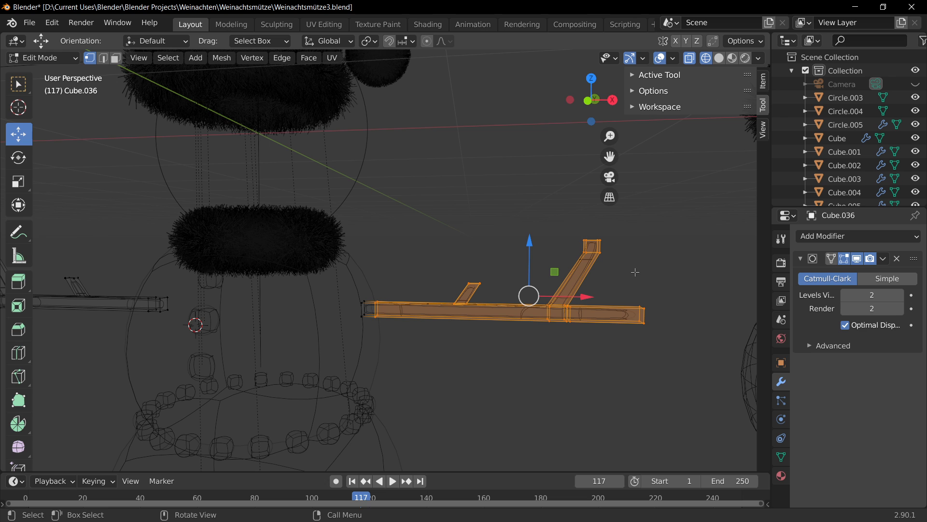
{"action": "middle_click_drag", "start_coordinate": [636, 272], "coordinate": [600, 298]}
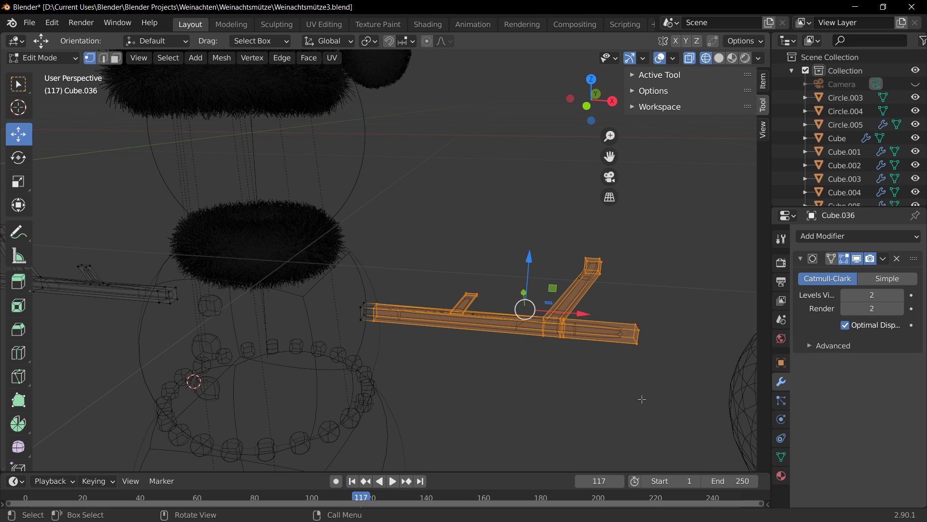
{"action": "middle_click_drag", "start_coordinate": [623, 376], "coordinate": [524, 272], "text": "shift"}
{"action": "scroll", "coordinate": [536, 294], "scroll_direction": "up", "scroll_amount": 2}
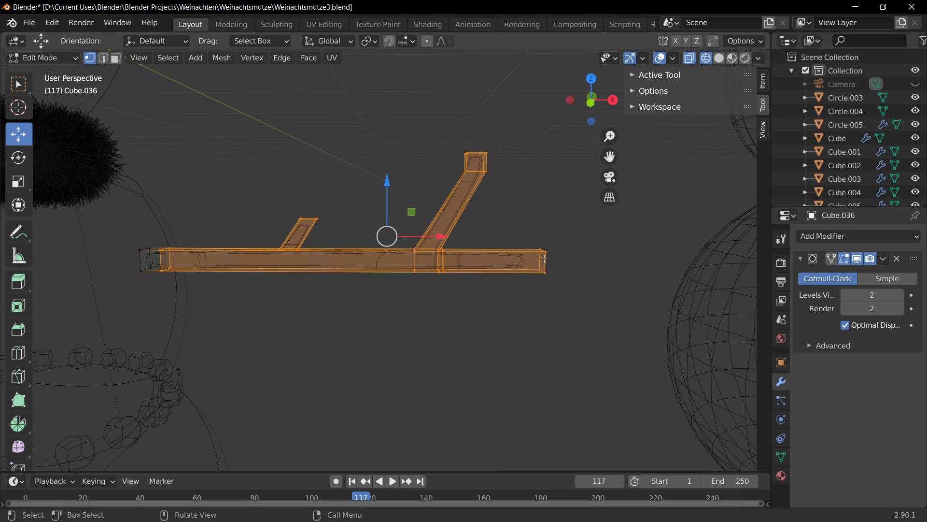
{"action": "left_click", "coordinate": [548, 380]}
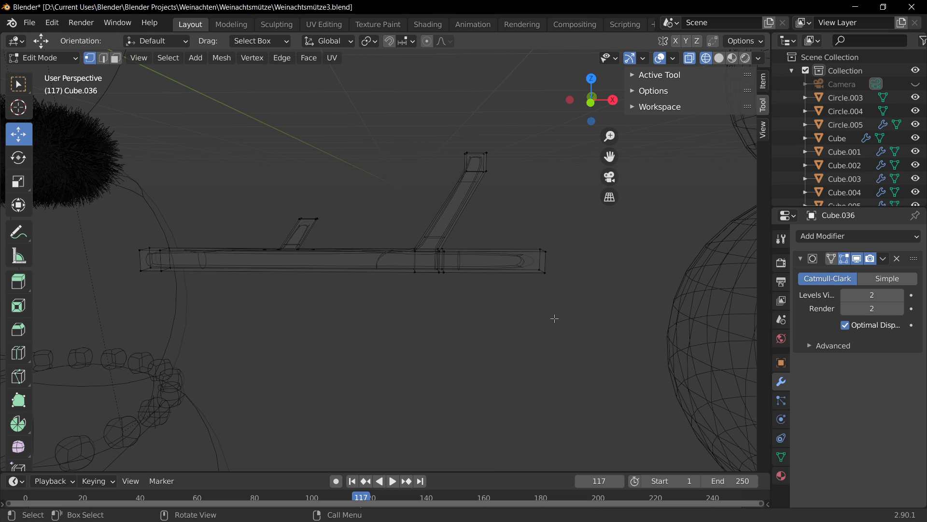
{"action": "middle_click_drag", "start_coordinate": [554, 318], "coordinate": [430, 327]}
{"action": "key", "text": "Tab"}
{"action": "key", "text": "Tab"}
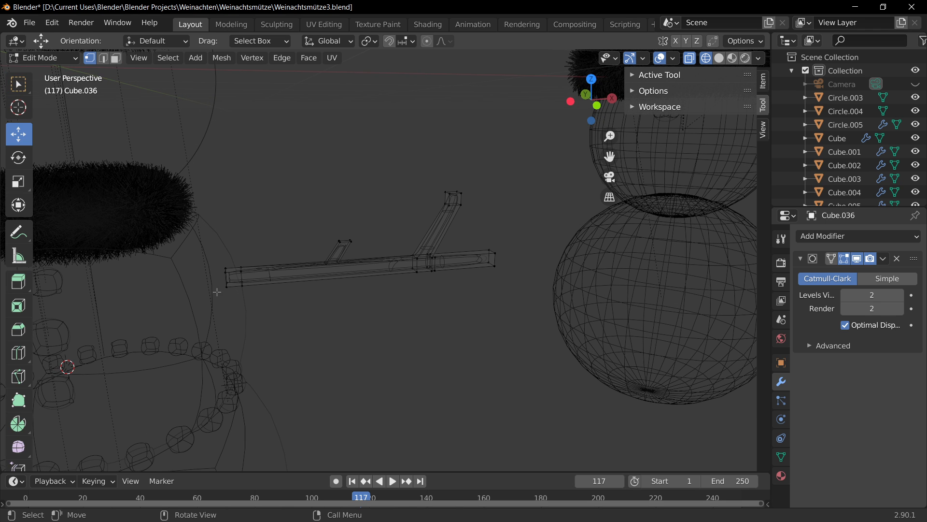
Box-select the outer section of that arm together with its large twig and delete those vertices
{"action": "scroll", "coordinate": [237, 315], "scroll_direction": "down", "scroll_amount": 5}
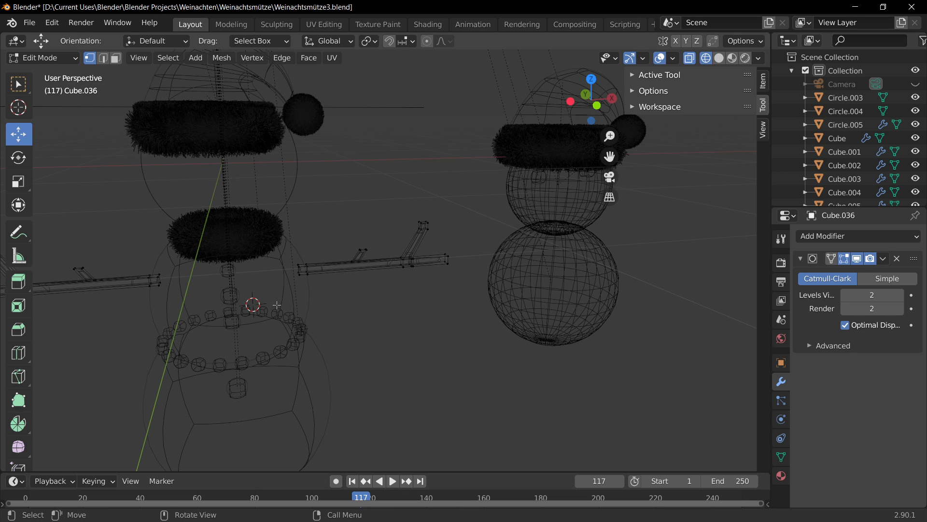
{"action": "middle_click_drag", "start_coordinate": [450, 311], "coordinate": [435, 304]}
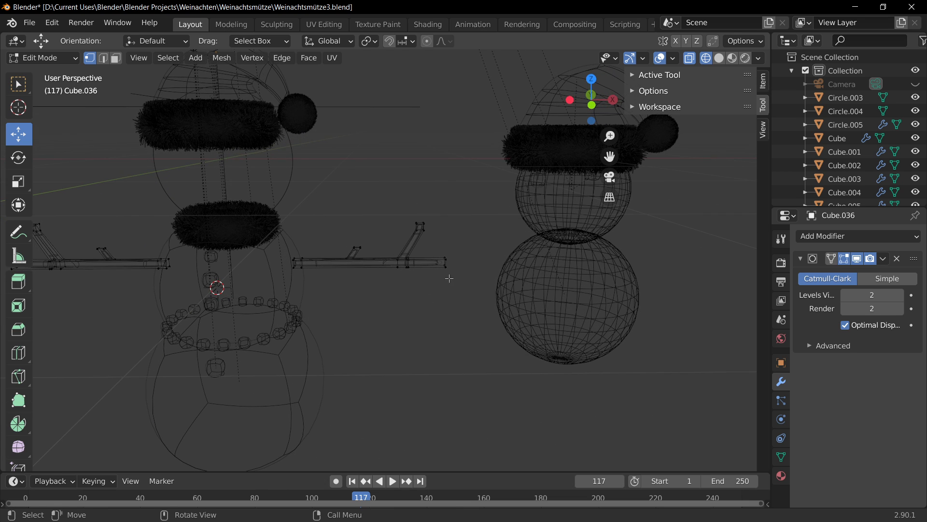
{"action": "key", "text": "b"}
{"action": "key", "text": "Escape"}
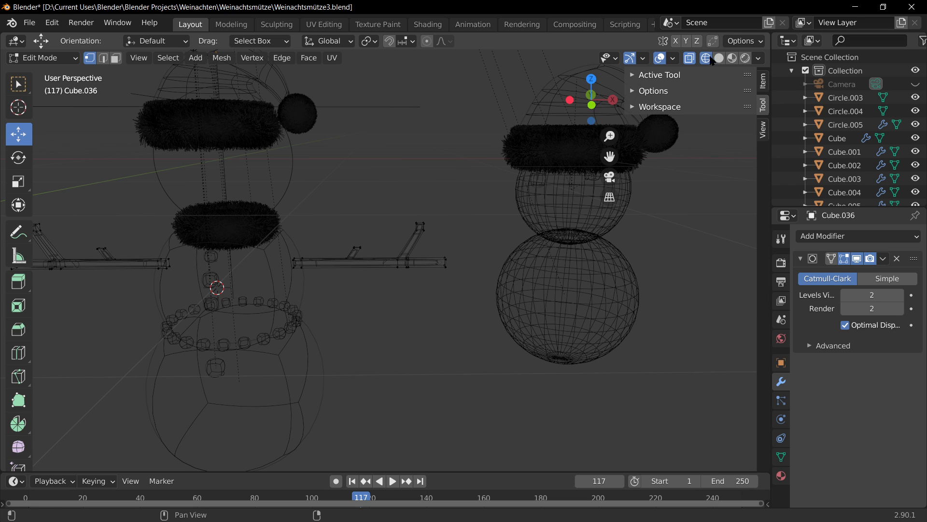
{"action": "key", "text": "b"}
{"action": "left_click_drag", "start_coordinate": [465, 298], "coordinate": [376, 192]}
{"action": "key", "text": "x"}
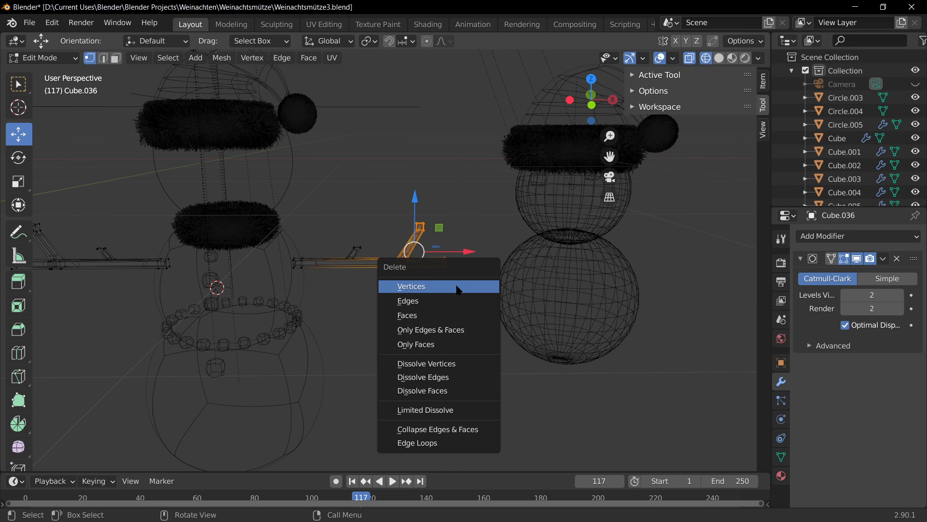
{"action": "left_click", "coordinate": [411, 287]}
{"action": "key", "text": "x"}
{"action": "key", "text": "Escape"}
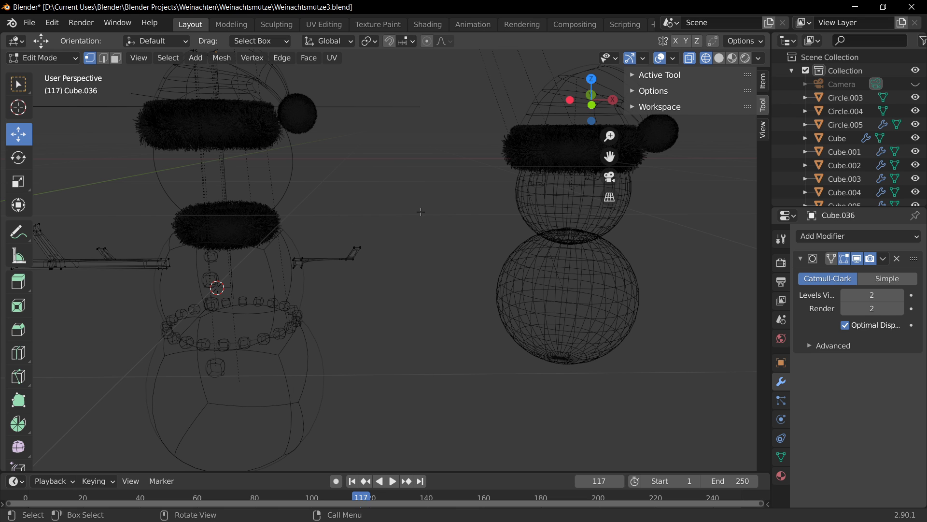
Delete the remaining small twig vertices of that arm, leaving only the short stub at the snowman's body
{"action": "key", "text": "b"}
{"action": "left_click_drag", "start_coordinate": [351, 247], "coordinate": [351, 247]}
{"action": "key", "text": "x"}
{"action": "left_click", "coordinate": [343, 240]}
{"action": "scroll", "coordinate": [281, 278], "scroll_direction": "up", "scroll_amount": 2}
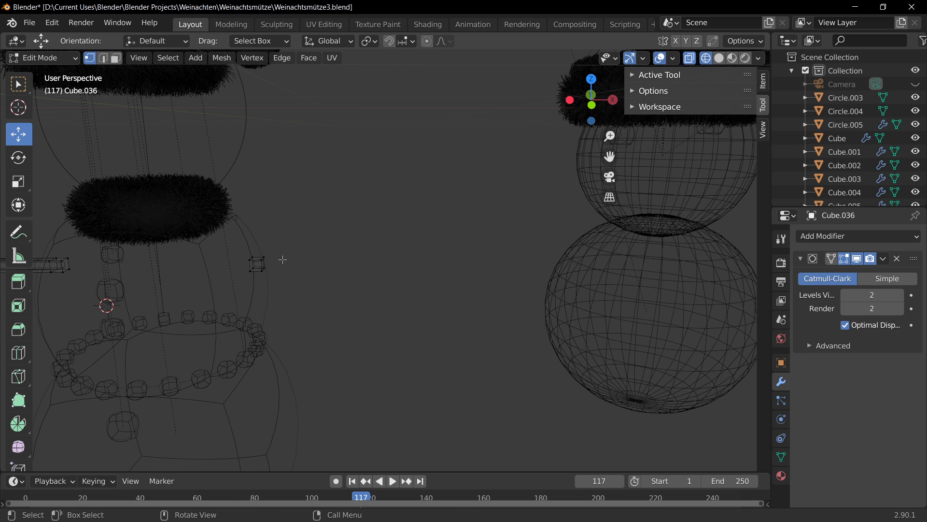
Select the vertices at the outer end of the arm stub in vertex select mode
{"action": "key", "text": "Tab"}
{"action": "key", "text": "Tab"}
{"action": "scroll", "coordinate": [271, 278], "scroll_direction": "up", "scroll_amount": 3}
{"action": "key", "text": "Tab"}
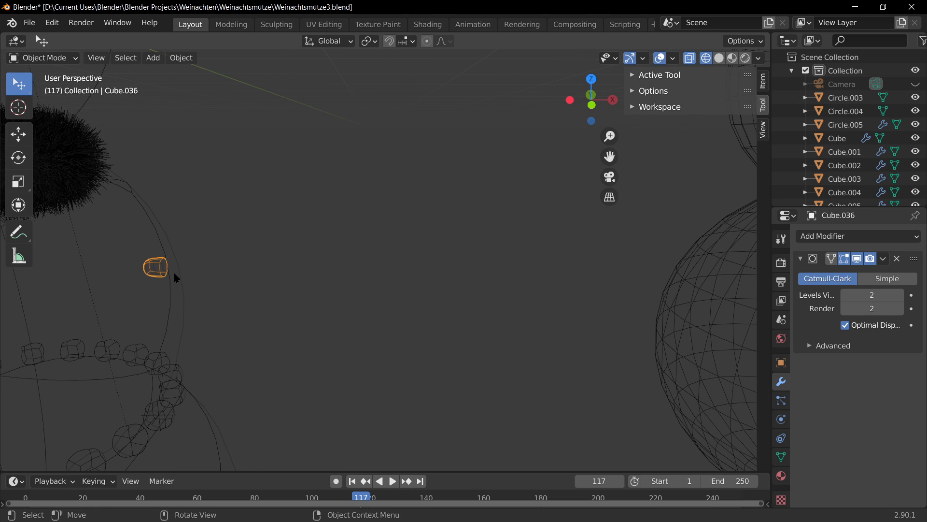
{"action": "key", "text": "Tab"}
{"action": "key", "text": "Tab"}
{"action": "key", "text": "Tab"}
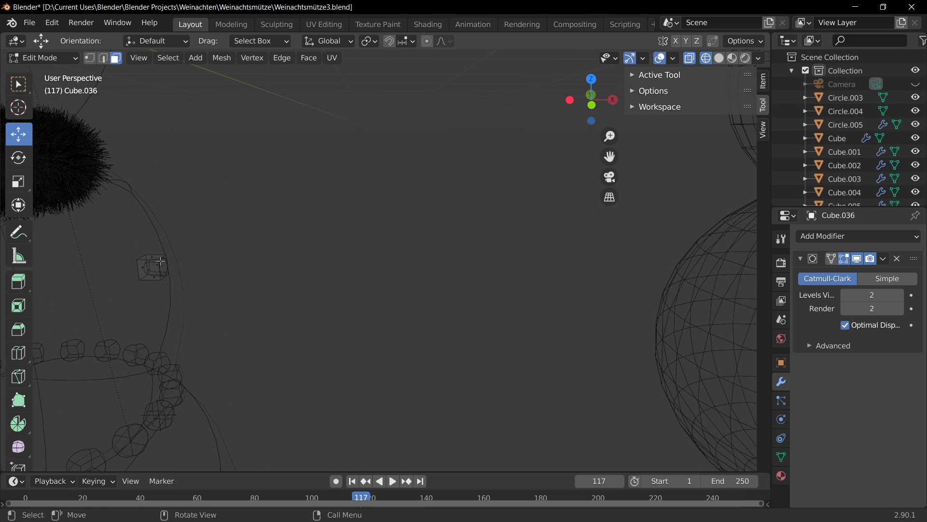
{"action": "left_click", "coordinate": [161, 261]}
{"action": "key", "text": "1"}
{"action": "left_click", "coordinate": [163, 282]}
{"action": "left_click", "coordinate": [161, 260], "text": "shift"}
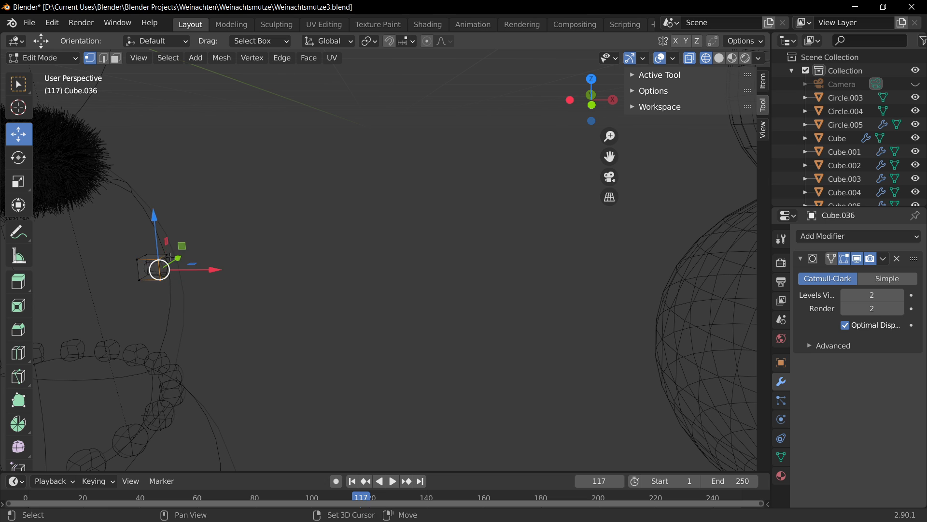
{"action": "left_click", "coordinate": [169, 256], "text": "shift"}
{"action": "left_click", "coordinate": [169, 275], "text": "shift"}
Extrude the stub's end and move the new vertices outward along the X axis toward the second snowman
{"action": "scroll", "coordinate": [290, 315], "scroll_direction": "down", "scroll_amount": 3}
{"action": "key", "text": "e"}
{"action": "right_click", "coordinate": [291, 315]}
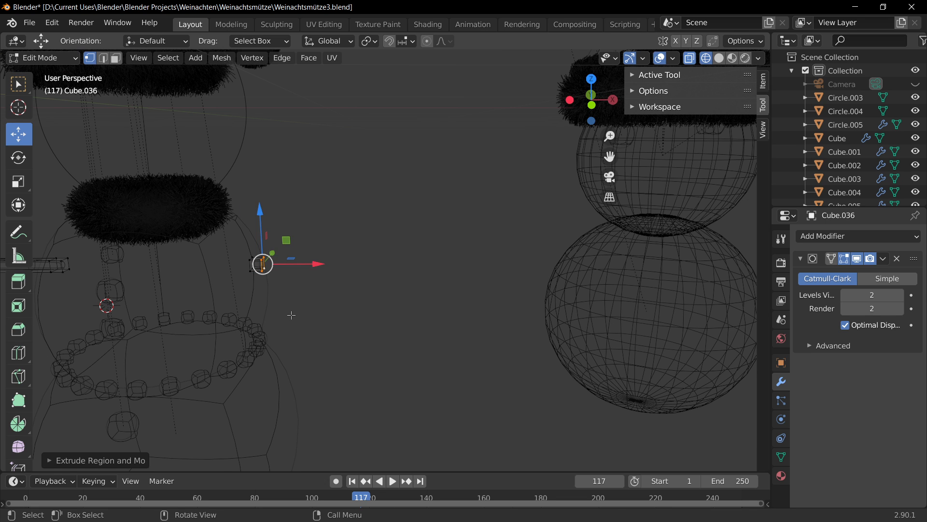
{"action": "key", "text": "g"}
{"action": "key", "text": "x"}
{"action": "left_click", "coordinate": [368, 307]}
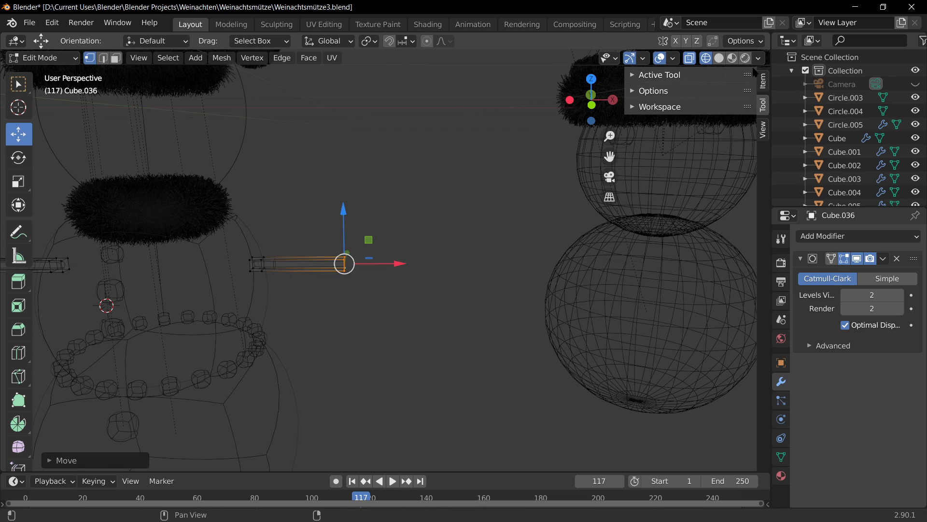
Switch to material preview shading and lower the extruded arm end along the Z axis so the arm slopes downward
{"action": "left_click", "coordinate": [732, 58]}
{"action": "scroll", "coordinate": [342, 337], "scroll_direction": "up", "scroll_amount": 1}
{"action": "scroll", "coordinate": [344, 317], "scroll_direction": "down", "scroll_amount": 2}
{"action": "scroll", "coordinate": [343, 308], "scroll_direction": "up", "scroll_amount": 2}
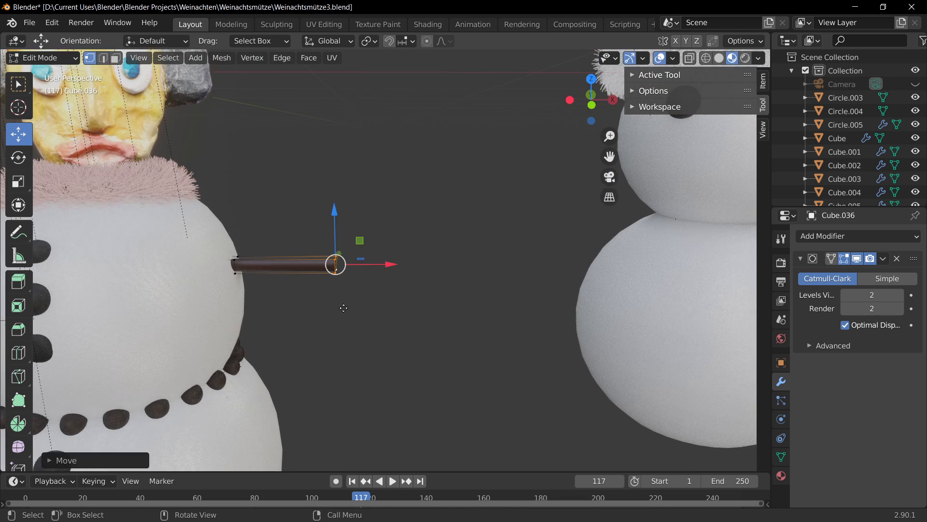
{"action": "scroll", "coordinate": [344, 308], "scroll_direction": "down", "scroll_amount": 5}
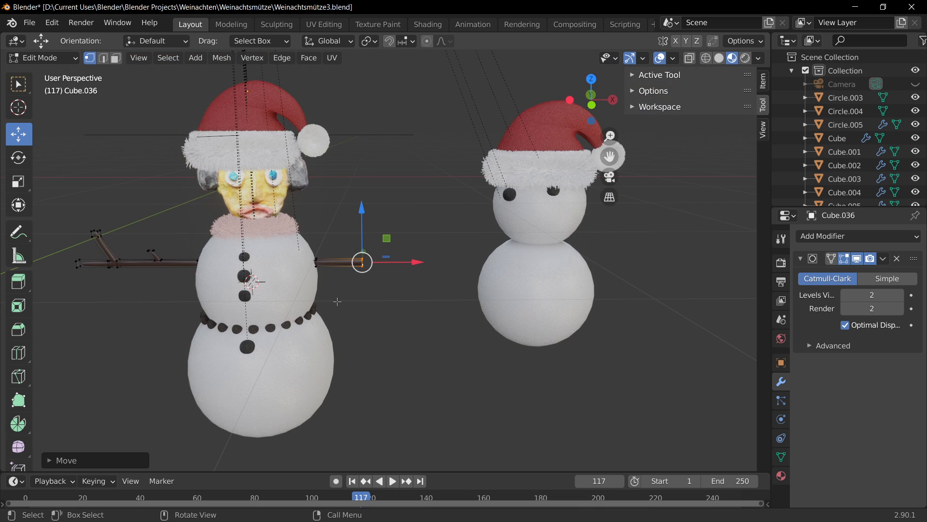
{"action": "scroll", "coordinate": [337, 301], "scroll_direction": "up", "scroll_amount": 1}
{"action": "key", "text": "g"}
{"action": "key", "text": "z"}
{"action": "left_click", "coordinate": [337, 306]}
Extrude a second arm segment outward along the X axis and raise its end slightly along the Z axis
{"action": "key", "text": "g"}
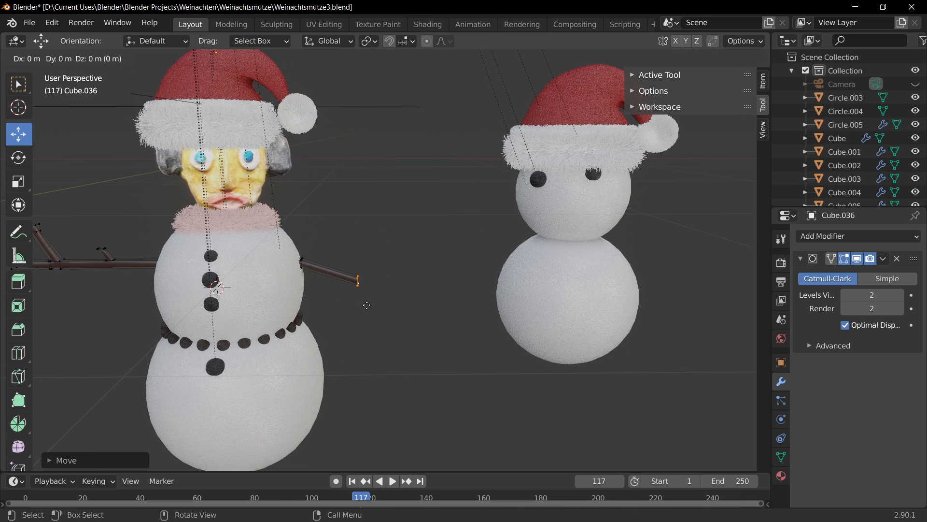
{"action": "right_click", "coordinate": [389, 311]}
{"action": "key", "text": "g"}
{"action": "key", "text": "x"}
{"action": "left_click", "coordinate": [426, 310]}
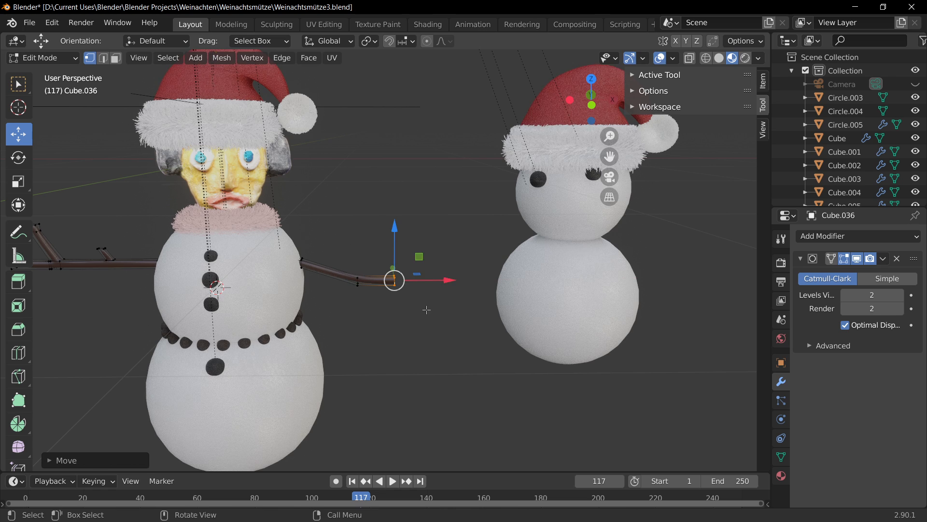
{"action": "left_click_drag", "start_coordinate": [391, 227], "coordinate": [391, 209]}
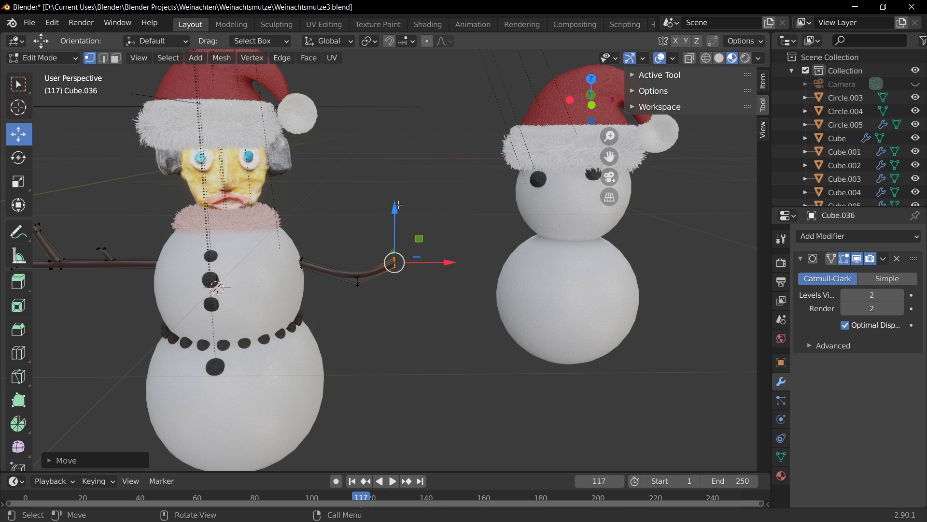
Try to raise the arm's end further along the Z axis and undo the move
{"action": "key", "text": "g"}
{"action": "key", "text": "z"}
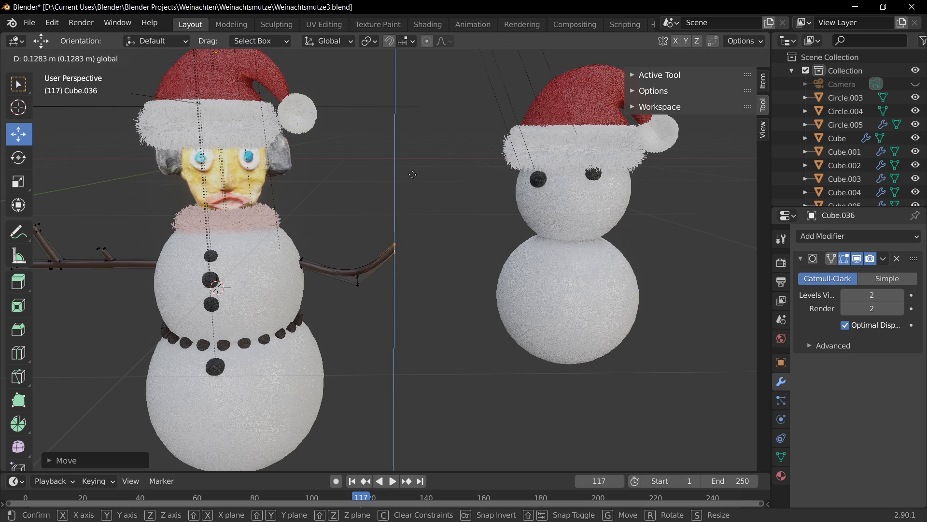
{"action": "left_click", "coordinate": [476, 255]}
{"action": "key", "text": "ctrl+z"}
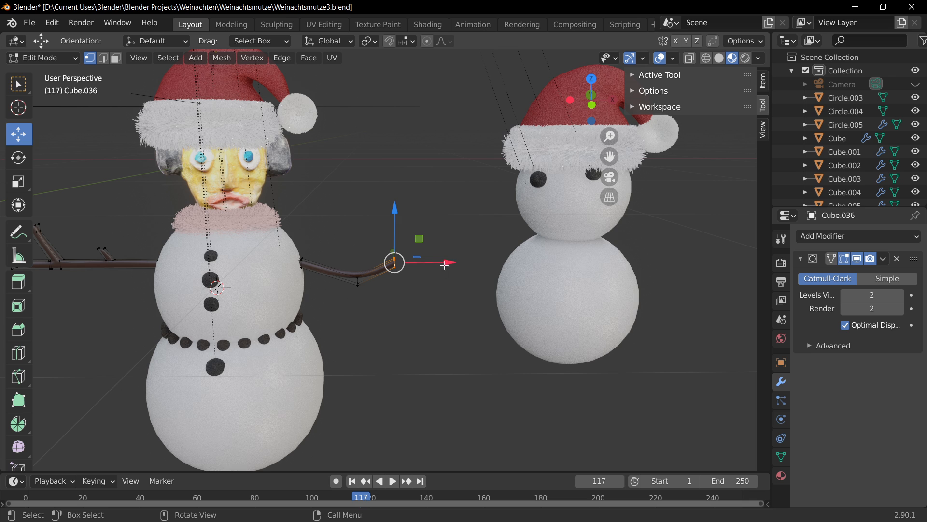
Try to shift the arm's end along the Y axis from an angled view and undo the move
{"action": "scroll", "coordinate": [348, 324], "scroll_direction": "up", "scroll_amount": 2}
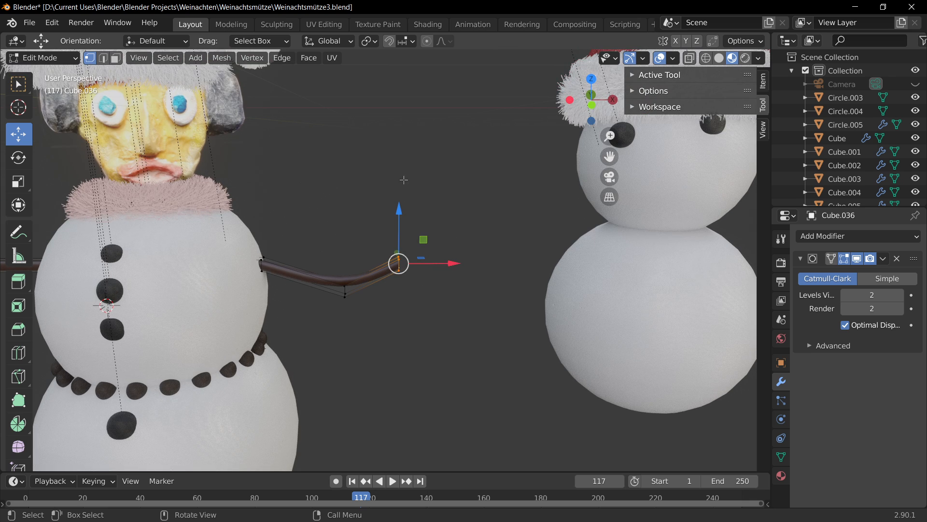
{"action": "left_click_drag", "start_coordinate": [399, 231], "coordinate": [404, 221]}
{"action": "middle_click_drag", "start_coordinate": [445, 248], "coordinate": [425, 266]}
{"action": "key", "text": "g"}
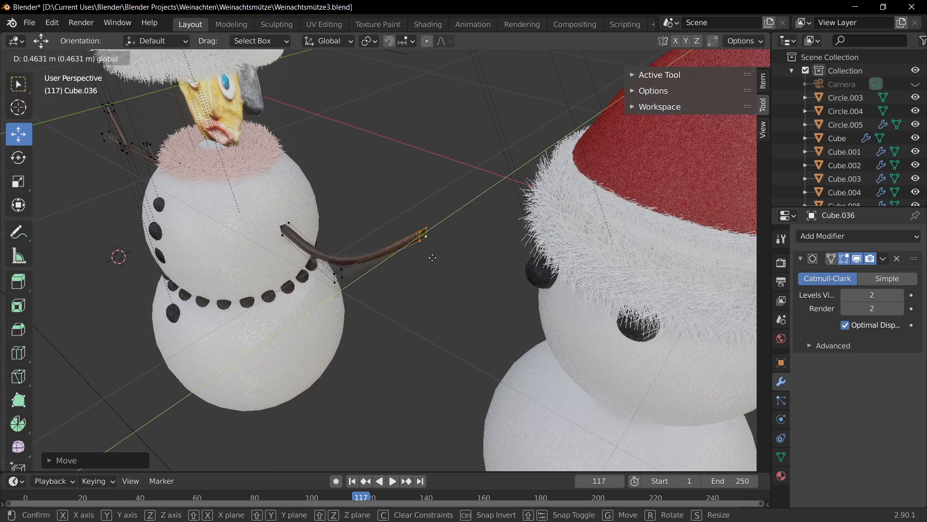
{"action": "left_click_drag", "start_coordinate": [432, 257], "coordinate": [479, 226]}
{"action": "key", "text": "ctrl+z"}
{"action": "middle_click_drag", "start_coordinate": [348, 359], "coordinate": [410, 356]}
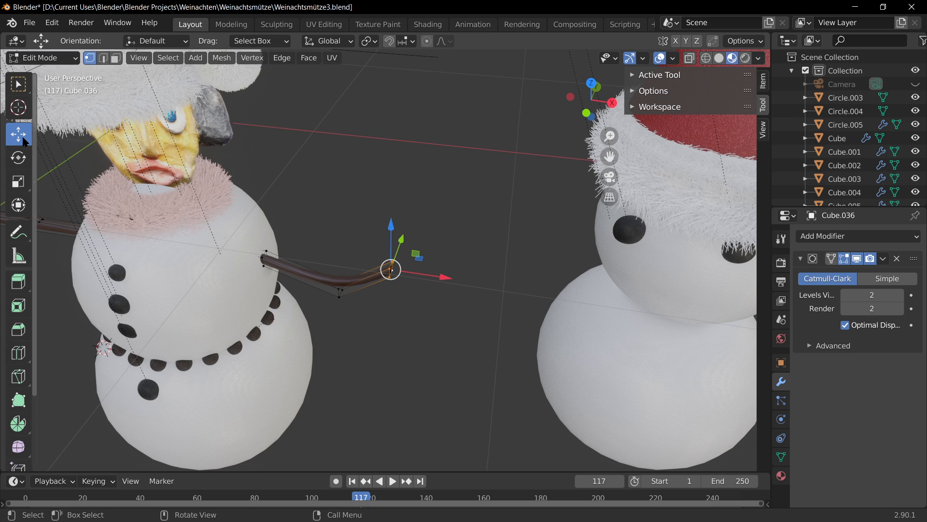
{"action": "left_click", "coordinate": [23, 90]}
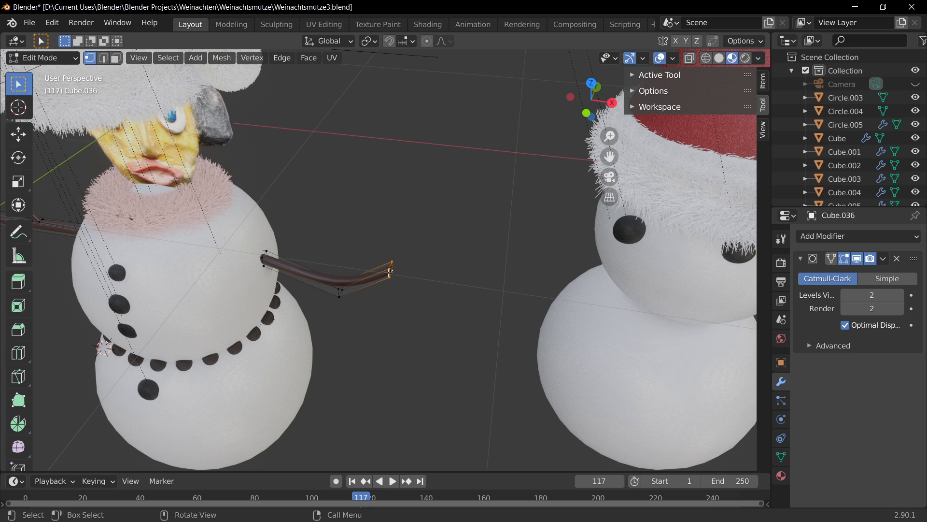
{"action": "key", "text": "g"}
{"action": "right_click", "coordinate": [383, 209]}
{"action": "key", "text": "g"}
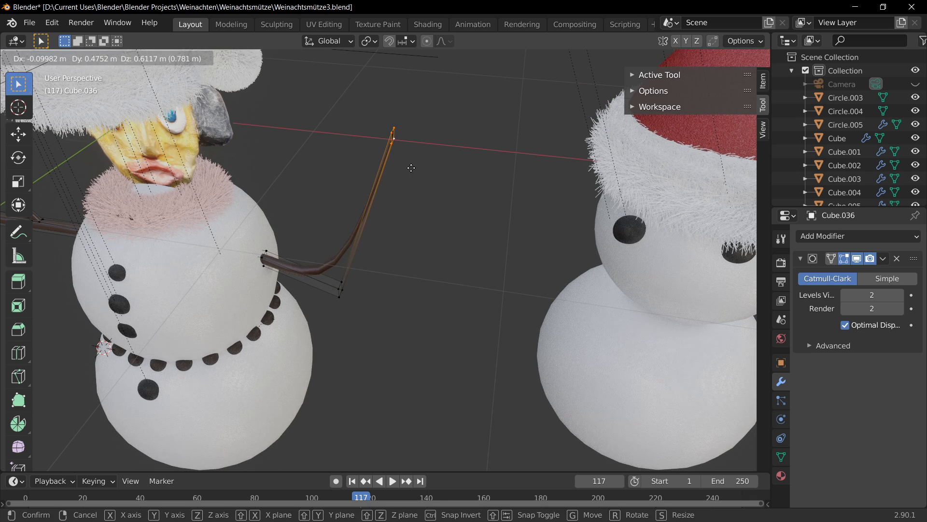
{"action": "key", "text": "z"}
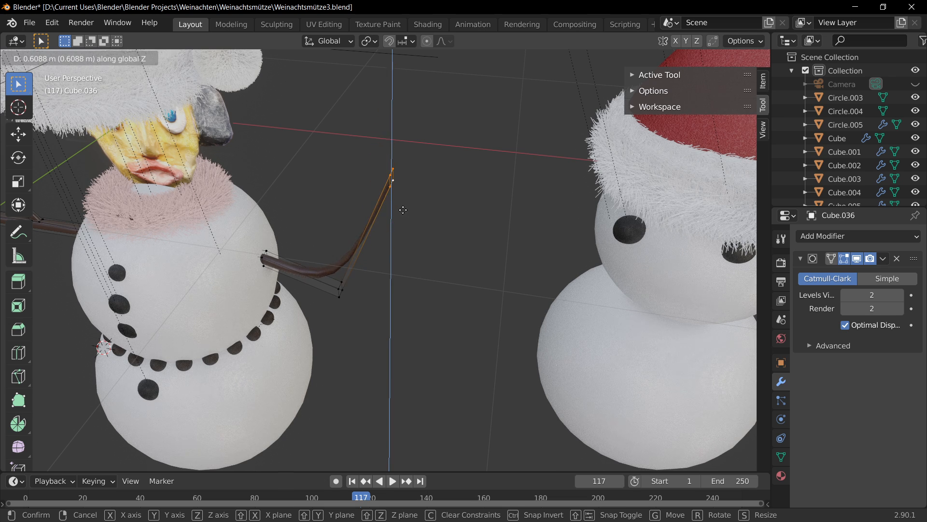
{"action": "left_click", "coordinate": [414, 269]}
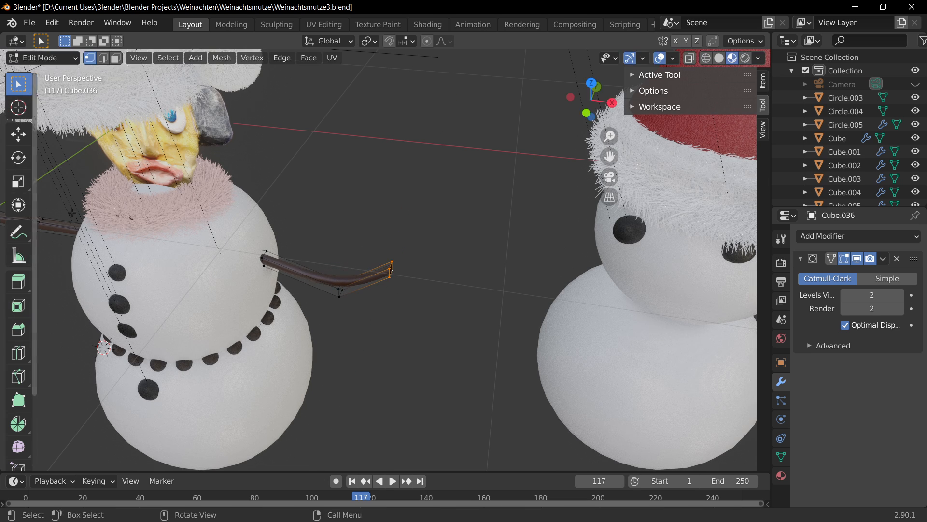
Lower the arm's end slightly along the Z axis with the Move tool and pull it back inward along the X axis
{"action": "left_click", "coordinate": [17, 138]}
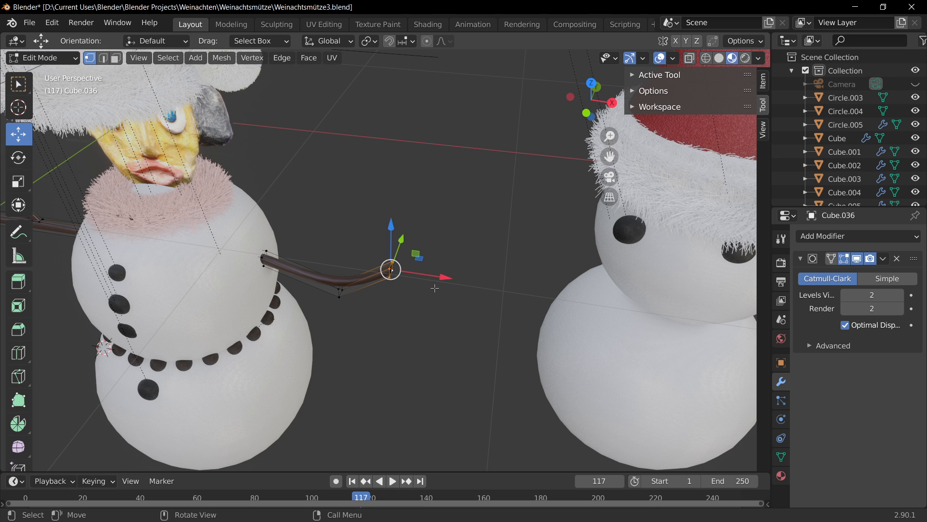
{"action": "left_click_drag", "start_coordinate": [391, 227], "coordinate": [392, 242]}
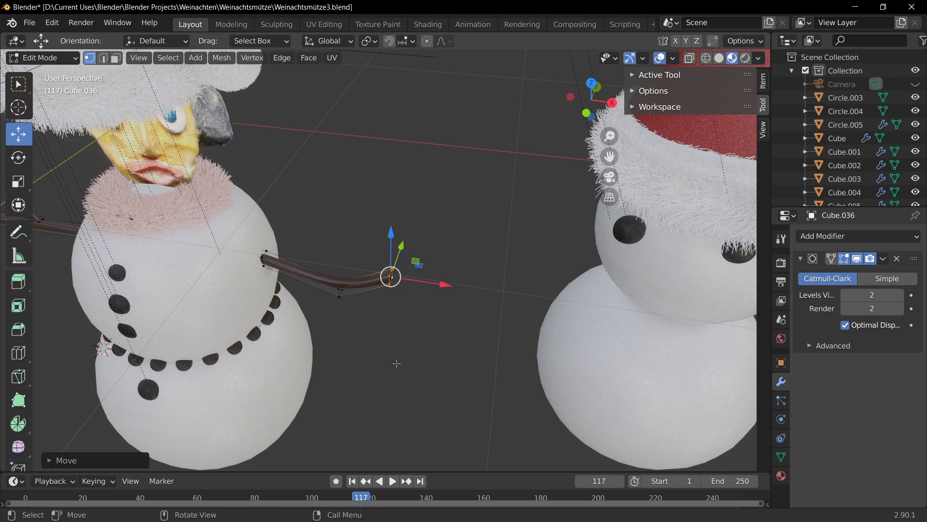
{"action": "scroll", "coordinate": [432, 343], "scroll_direction": "up", "scroll_amount": 3}
{"action": "key", "text": "g"}
{"action": "key", "text": "x"}
{"action": "right_click", "coordinate": [400, 336]}
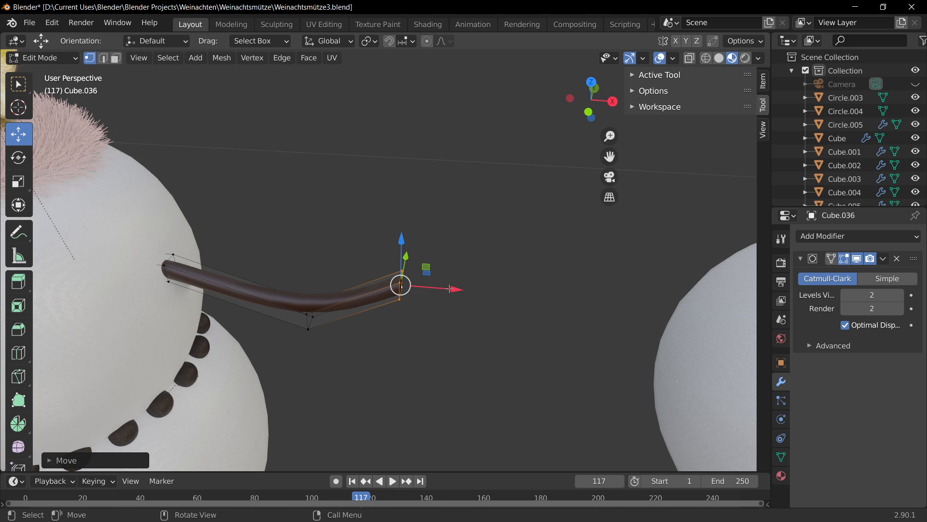
{"action": "left_click_drag", "start_coordinate": [449, 289], "coordinate": [402, 286]}
Extrude a short third segment outward along the X axis from the bent arm's end
{"action": "key", "text": "e"}
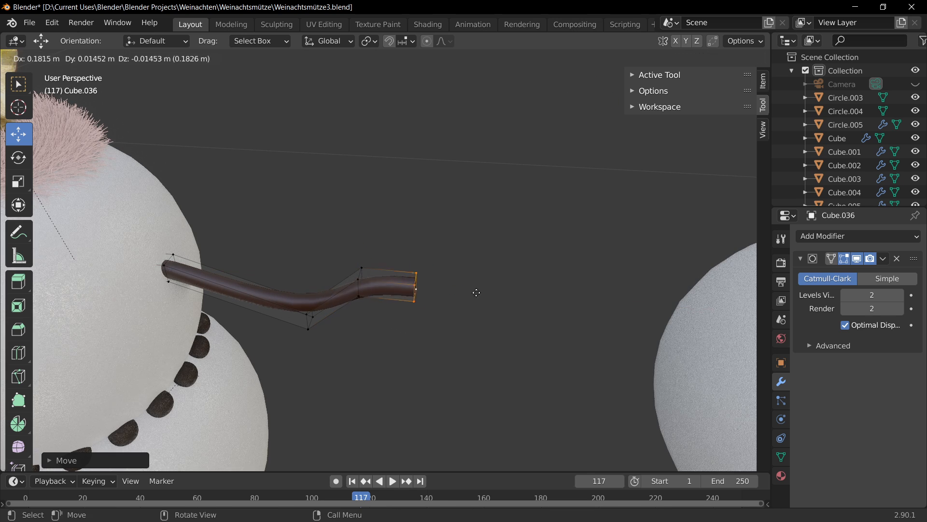
{"action": "right_click", "coordinate": [467, 282]}
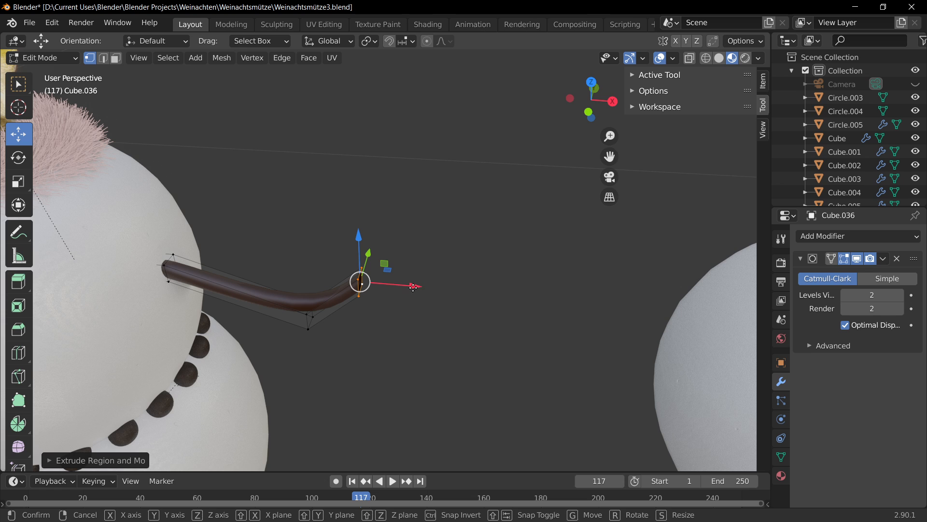
{"action": "left_click_drag", "start_coordinate": [418, 285], "coordinate": [586, 298]}
{"action": "scroll", "coordinate": [495, 329], "scroll_direction": "down", "scroll_amount": 5}
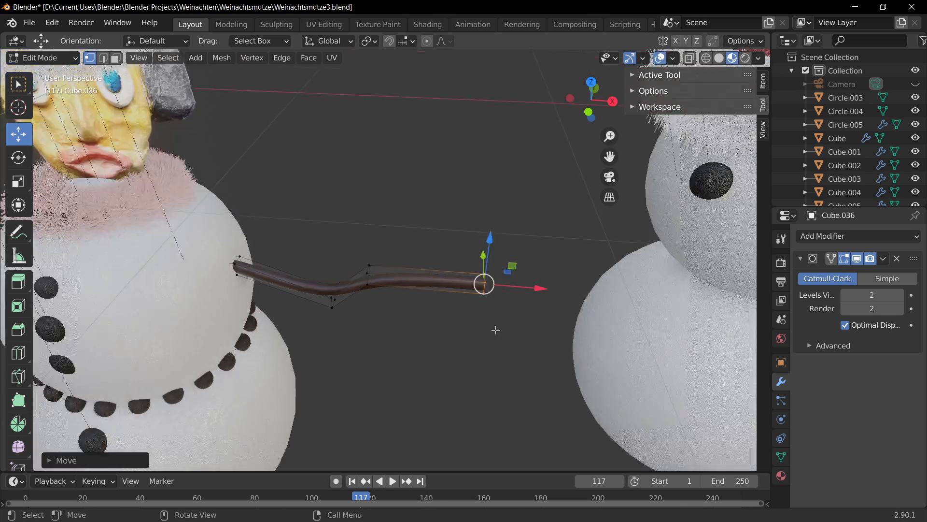
{"action": "middle_click_drag", "start_coordinate": [494, 329], "coordinate": [448, 298]}
{"action": "key", "text": "e"}
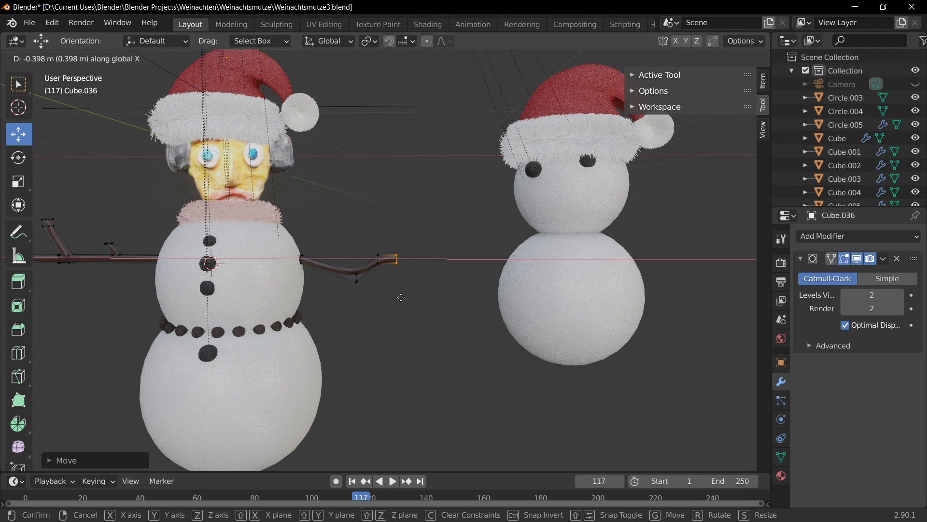
{"action": "left_click", "coordinate": [394, 256]}
{"action": "scroll", "coordinate": [395, 256], "scroll_direction": "up", "scroll_amount": 4}
{"action": "middle_click_drag", "start_coordinate": [395, 253], "coordinate": [419, 268]}
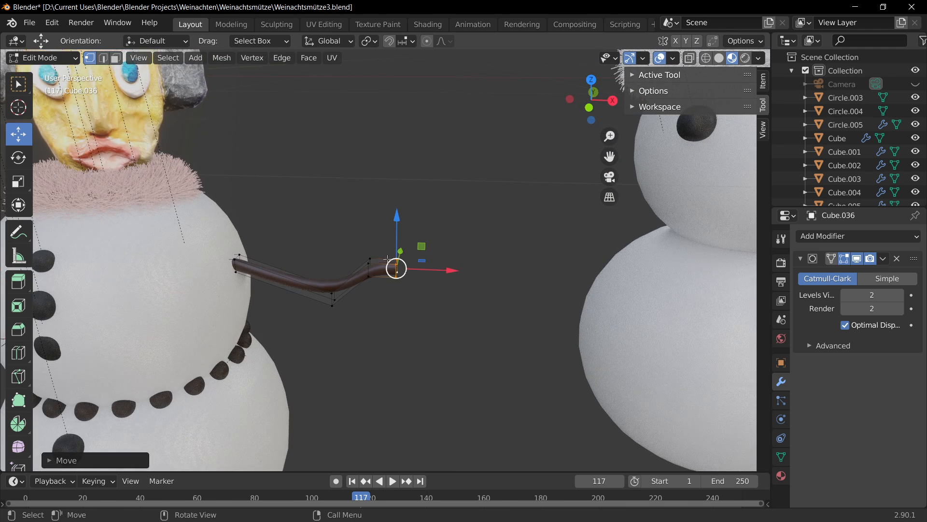
Try to extrude an upright twig from the top face of the arm's end segment and scale down its tip
{"action": "key", "text": "3"}
{"action": "key", "text": "e"}
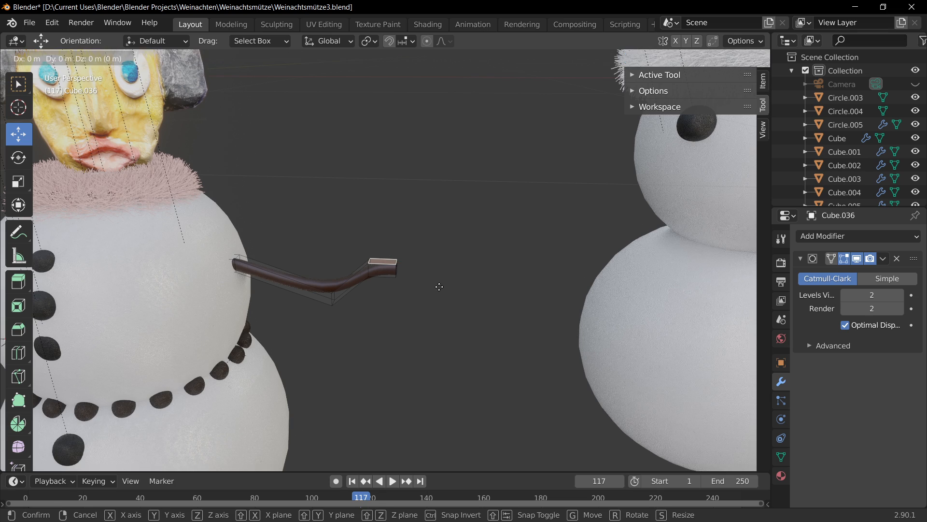
{"action": "right_click", "coordinate": [435, 216]}
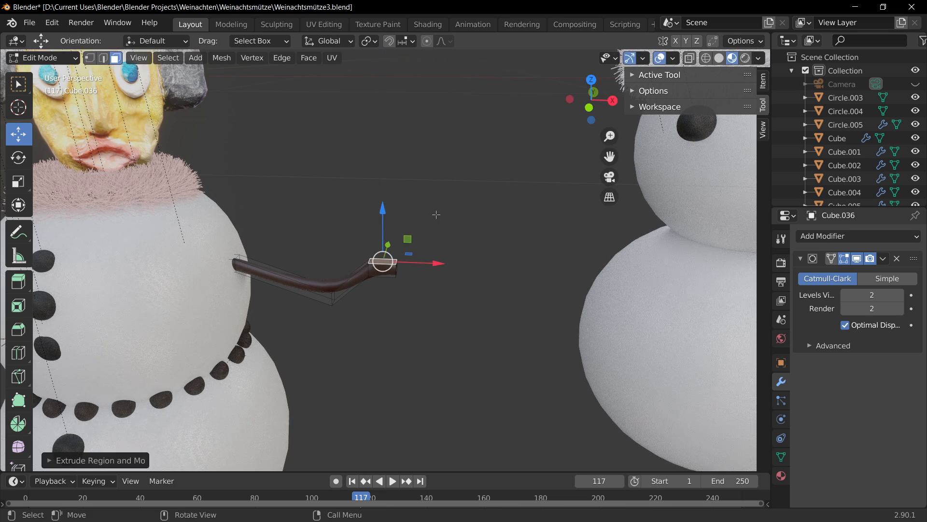
{"action": "key", "text": "e"}
{"action": "right_click", "coordinate": [436, 175]}
{"action": "key", "text": "e"}
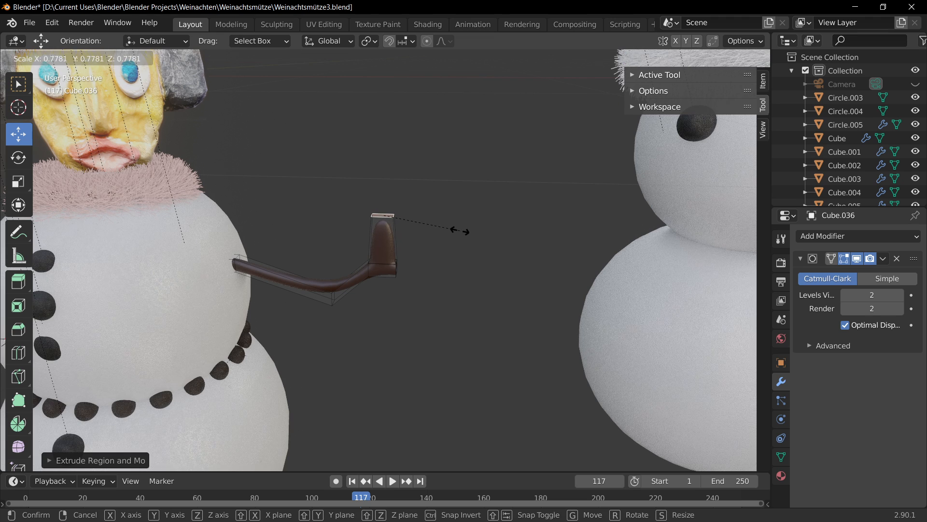
{"action": "right_click", "coordinate": [467, 234]}
{"action": "key", "text": "s"}
{"action": "left_click", "coordinate": [446, 234]}
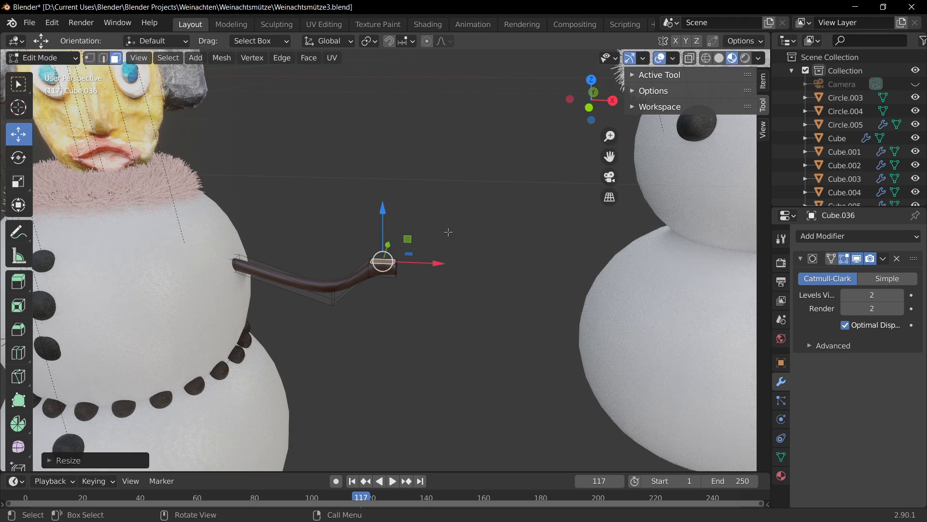
Try to build the upright twig from a slightly shrunken top face in two extrusions, and undo it
{"action": "key", "text": "g"}
{"action": "key", "text": "z"}
{"action": "right_click", "coordinate": [457, 249]}
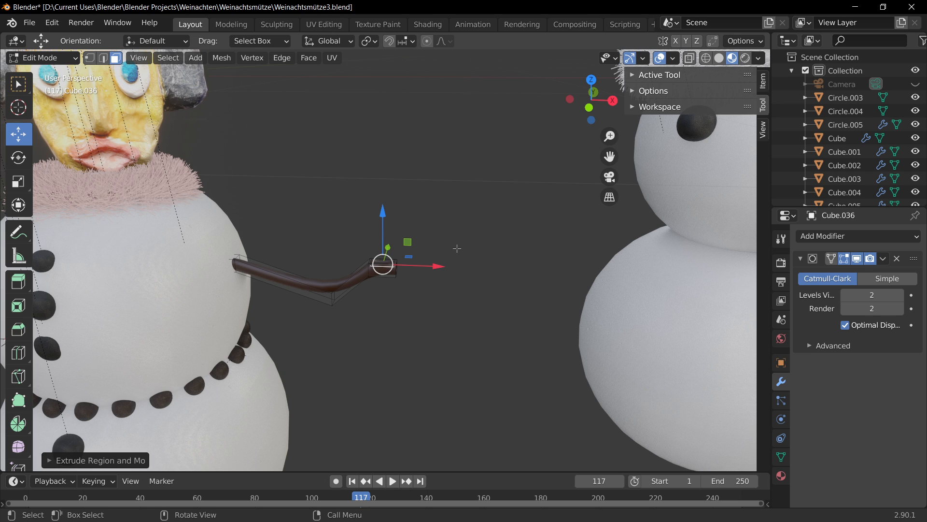
{"action": "key", "text": "s"}
{"action": "left_click", "coordinate": [452, 250]}
{"action": "key", "text": "e"}
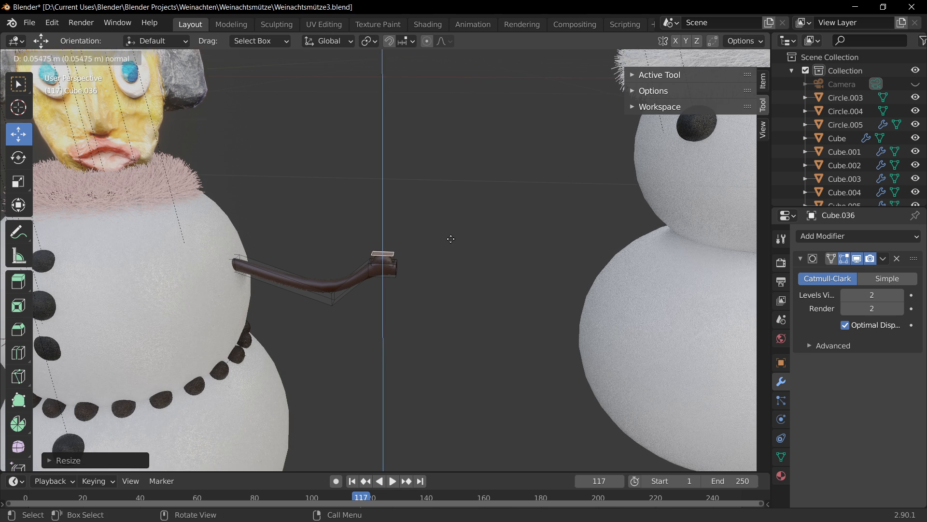
{"action": "left_click", "coordinate": [457, 186]}
{"action": "key", "text": "e"}
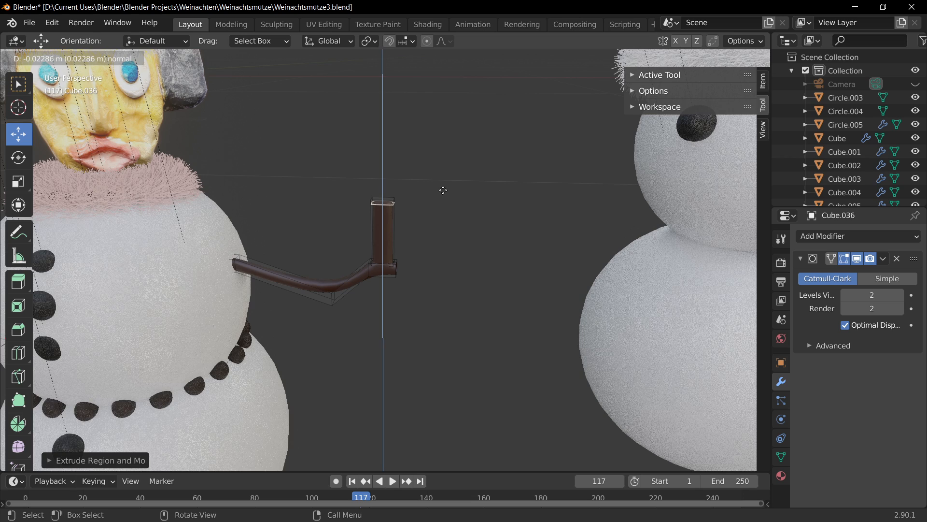
{"action": "left_click", "coordinate": [444, 186]}
{"action": "key", "text": "s"}
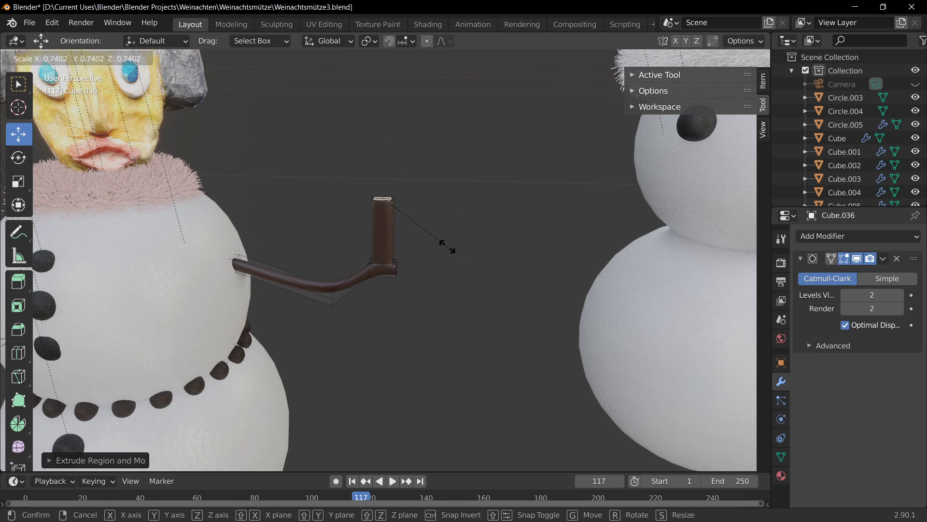
{"action": "left_click", "coordinate": [447, 247]}
{"action": "key", "text": "ctrl+z"}
{"action": "key", "text": "ctrl+z"}
Scale the end segment's inset top face to about 0.57 and extrude it upward into a twig with a short cap section
{"action": "key", "text": "s"}
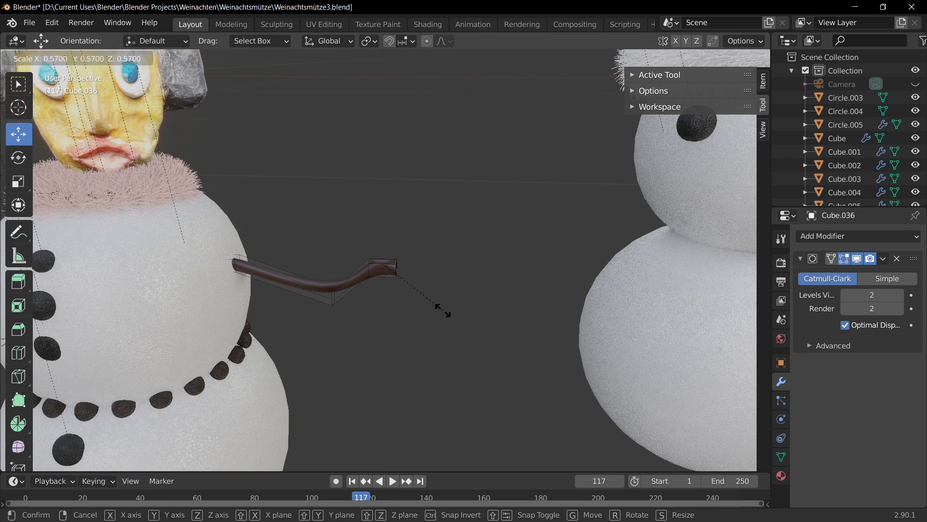
{"action": "left_click", "coordinate": [443, 309]}
{"action": "key", "text": "e"}
{"action": "left_click", "coordinate": [441, 257]}
{"action": "key", "text": "e"}
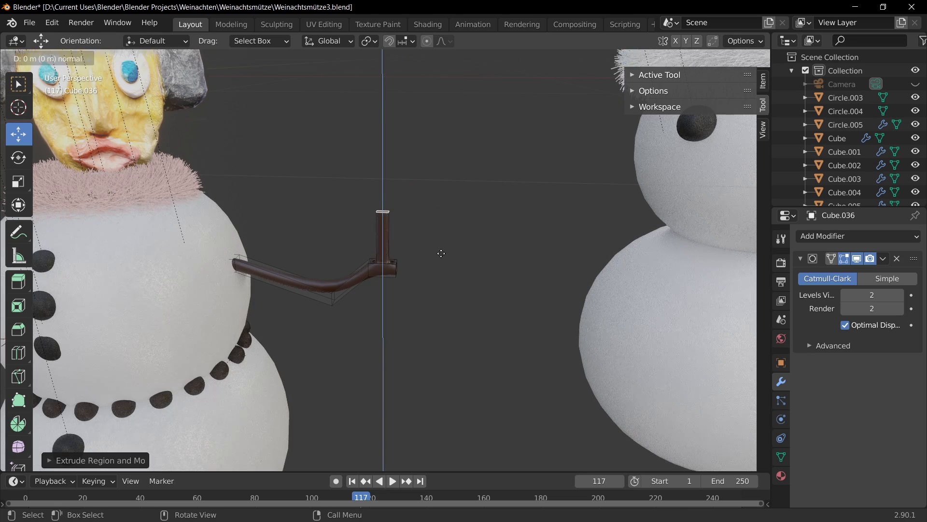
{"action": "left_click", "coordinate": [441, 249]}
Examine the arm's upright twig from a distance and close up, with and without the editing cage
{"action": "scroll", "coordinate": [441, 290], "scroll_direction": "down", "scroll_amount": 3}
{"action": "key", "text": "Tab"}
{"action": "scroll", "coordinate": [408, 276], "scroll_direction": "up", "scroll_amount": 3}
{"action": "scroll", "coordinate": [405, 268], "scroll_direction": "down", "scroll_amount": 5}
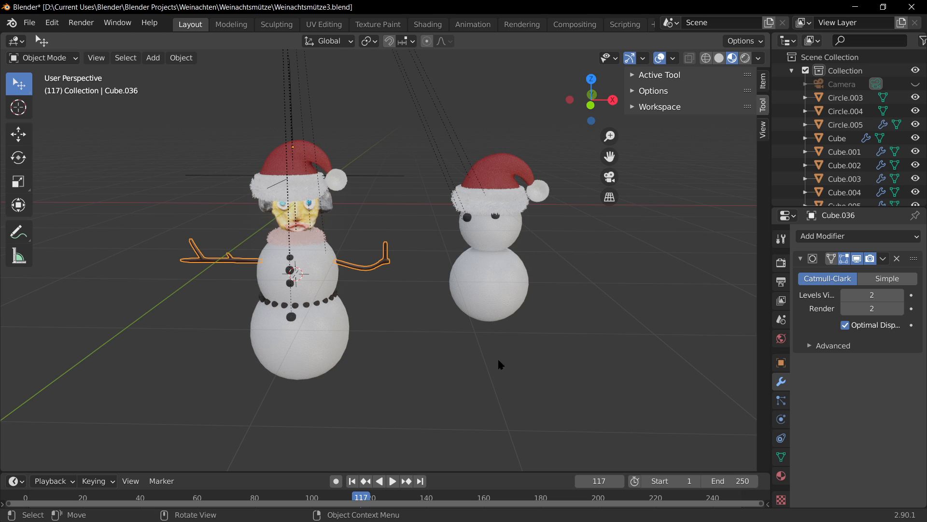
{"action": "scroll", "coordinate": [499, 365], "scroll_direction": "up", "scroll_amount": 2}
{"action": "middle_click_drag", "start_coordinate": [424, 296], "coordinate": [406, 310]}
{"action": "scroll", "coordinate": [385, 311], "scroll_direction": "up", "scroll_amount": 6}
{"action": "key", "text": "Tab"}
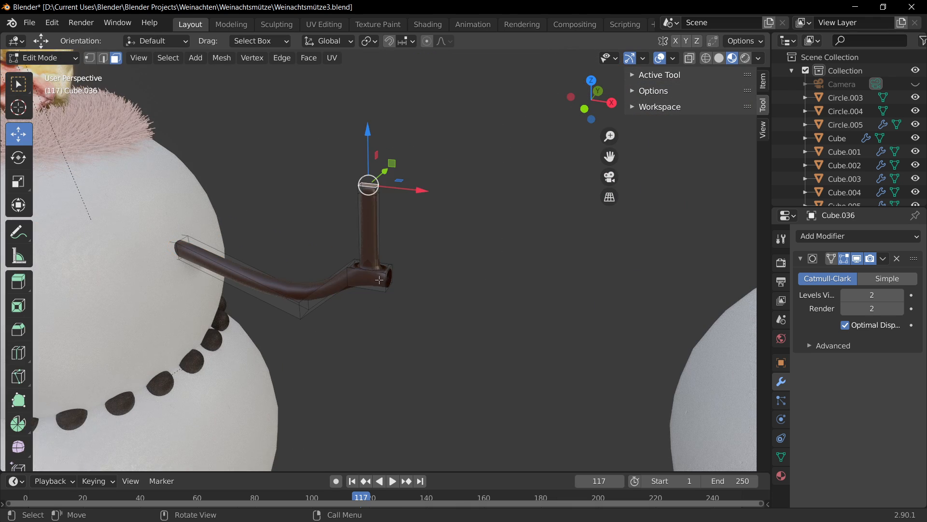
{"action": "middle_click_drag", "start_coordinate": [380, 280], "coordinate": [375, 200]}
{"action": "key", "text": "Tab"}
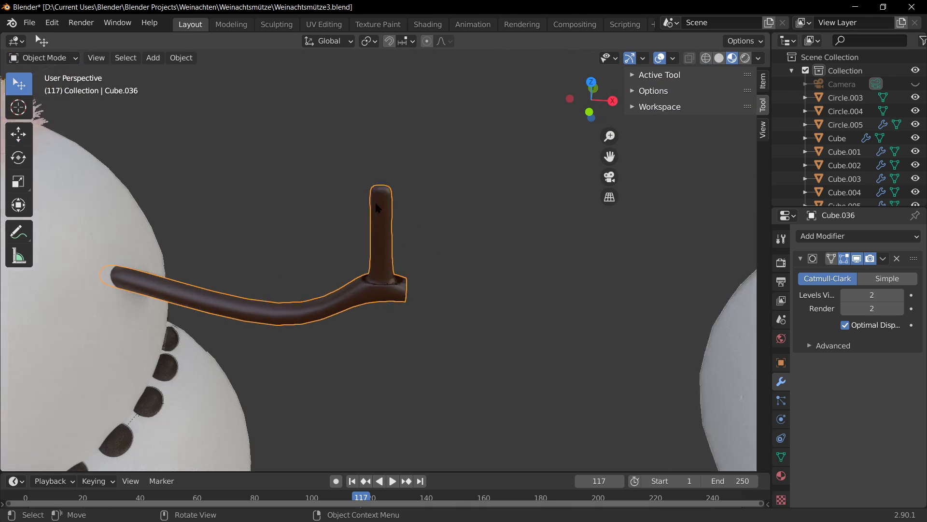
{"action": "scroll", "coordinate": [375, 200], "scroll_direction": "up", "scroll_amount": 2}
{"action": "key", "text": "Tab"}
Extrude the twig's top face further upward and scale down the new end into a tapered tip
{"action": "key", "text": "e"}
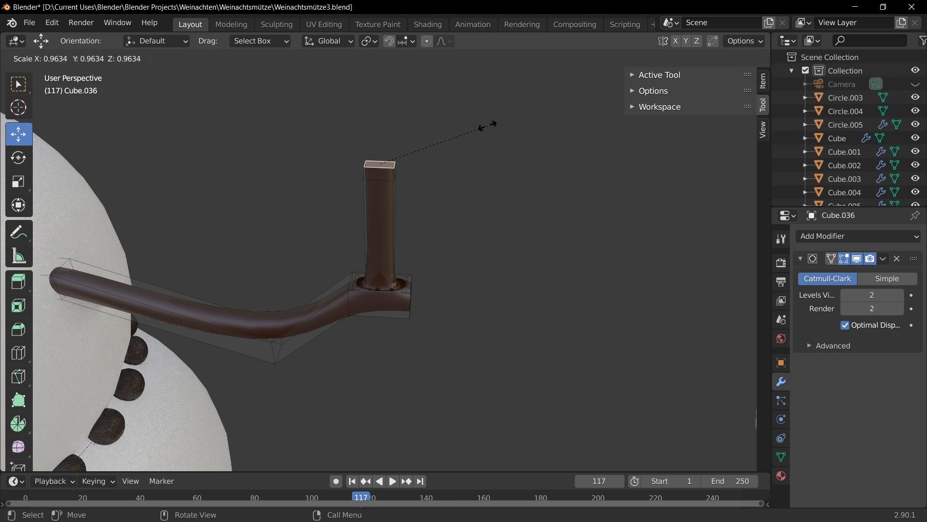
{"action": "left_click", "coordinate": [488, 127]}
{"action": "key", "text": "g"}
{"action": "key", "text": "z"}
{"action": "right_click", "coordinate": [498, 107]}
{"action": "key", "text": "s"}
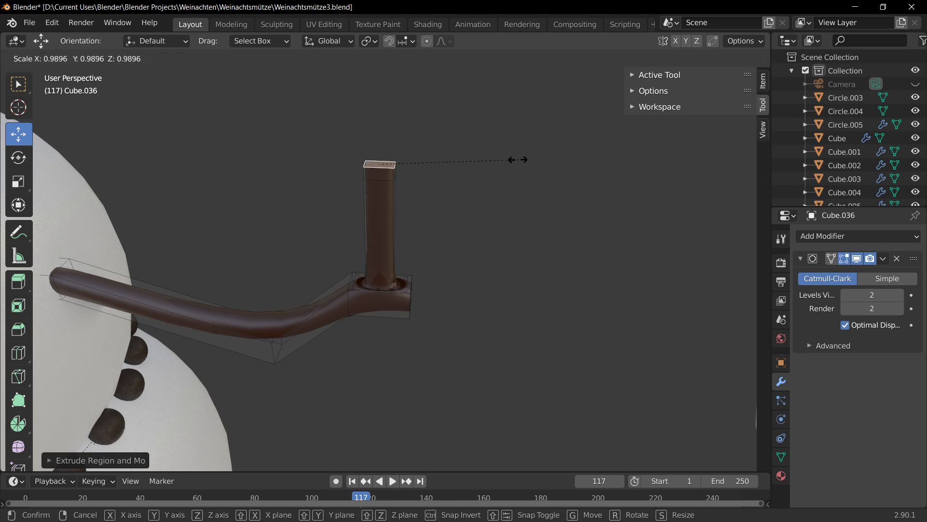
{"action": "left_click", "coordinate": [505, 157]}
{"action": "key", "text": "e"}
{"action": "left_click", "coordinate": [501, 92]}
{"action": "key", "text": "s"}
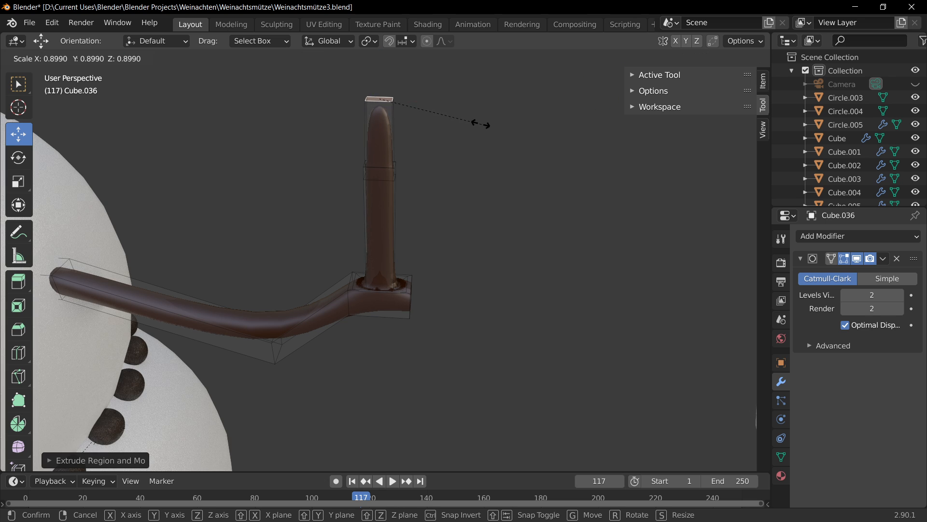
{"action": "left_click", "coordinate": [429, 116]}
{"action": "scroll", "coordinate": [451, 182], "scroll_direction": "down", "scroll_amount": 3}
{"action": "key", "text": "Tab"}
{"action": "scroll", "coordinate": [389, 252], "scroll_direction": "up", "scroll_amount": 3}
{"action": "key", "text": "Tab"}
Extrude a thin side branch toward the snowman's body from the short band near the twig's tip
{"action": "middle_click_drag", "start_coordinate": [387, 219], "coordinate": [455, 174]}
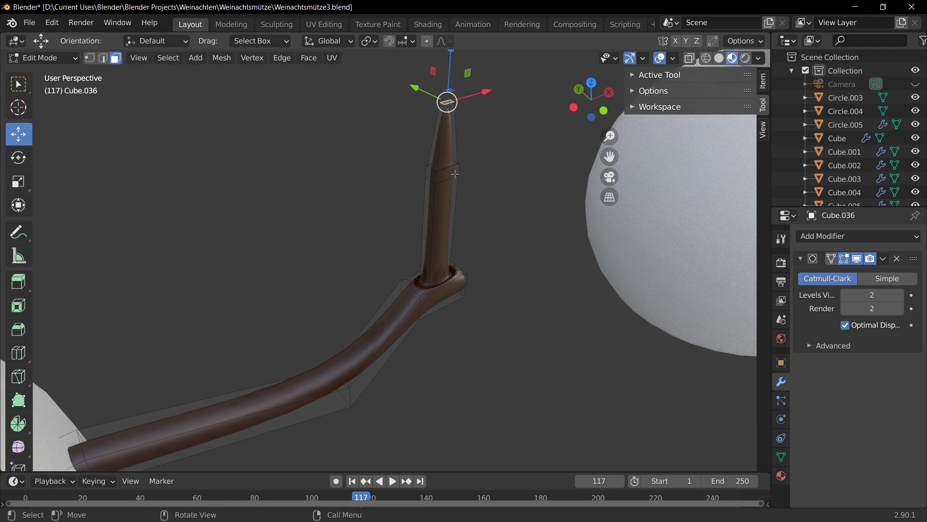
{"action": "left_click", "coordinate": [428, 173]}
{"action": "middle_click_drag", "start_coordinate": [529, 203], "coordinate": [475, 202]}
{"action": "key", "text": "e"}
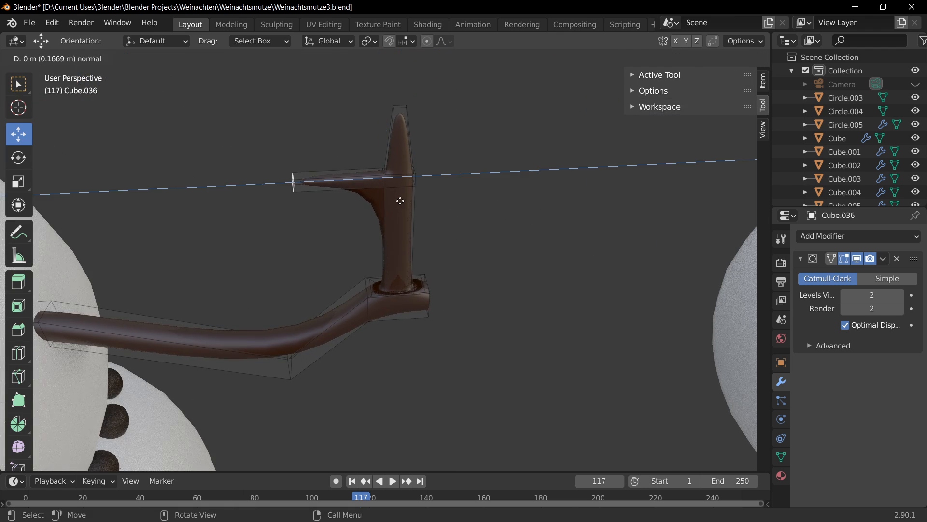
{"action": "right_click", "coordinate": [403, 201]}
{"action": "key", "text": "e"}
{"action": "left_click", "coordinate": [396, 206]}
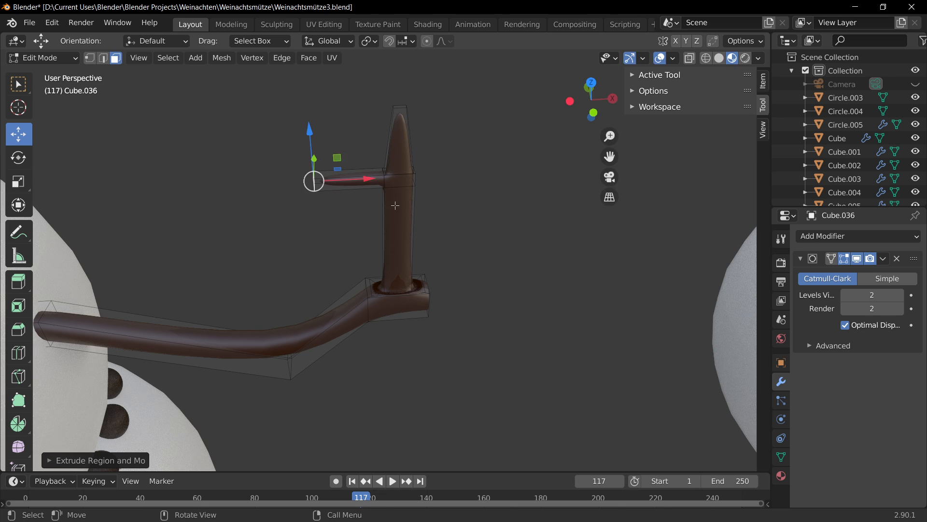
{"action": "key", "text": "s"}
{"action": "right_click", "coordinate": [395, 205]}
{"action": "key", "text": "Tab"}
{"action": "middle_click_drag", "start_coordinate": [463, 274], "coordinate": [363, 217]}
{"action": "key", "text": "Tab"}
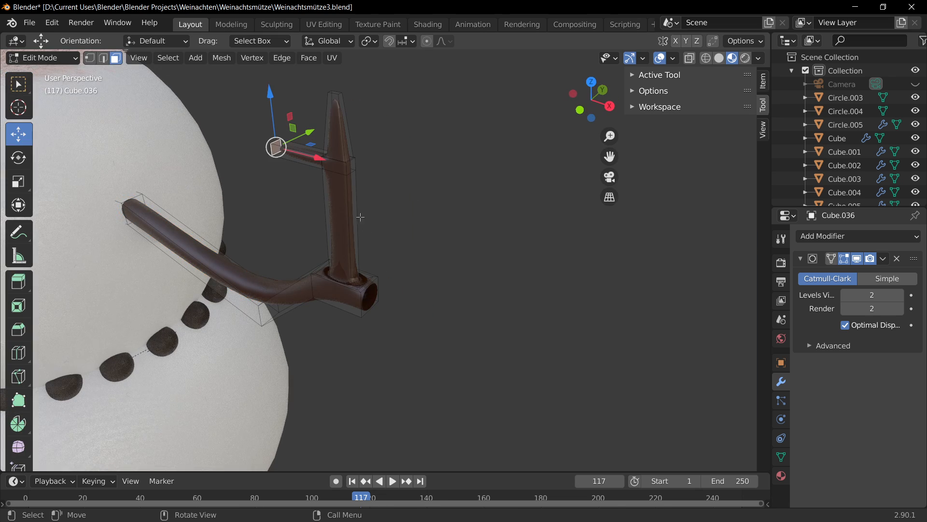
Move the outer face of the twig's lower shaft inward along the X axis to make the shaft thinner
{"action": "left_click", "coordinate": [351, 219]}
{"action": "middle_click_drag", "start_coordinate": [398, 258], "coordinate": [450, 259]}
{"action": "left_click_drag", "start_coordinate": [426, 233], "coordinate": [413, 230]}
{"action": "key", "text": "Tab"}
{"action": "middle_click_drag", "start_coordinate": [377, 292], "coordinate": [400, 283]}
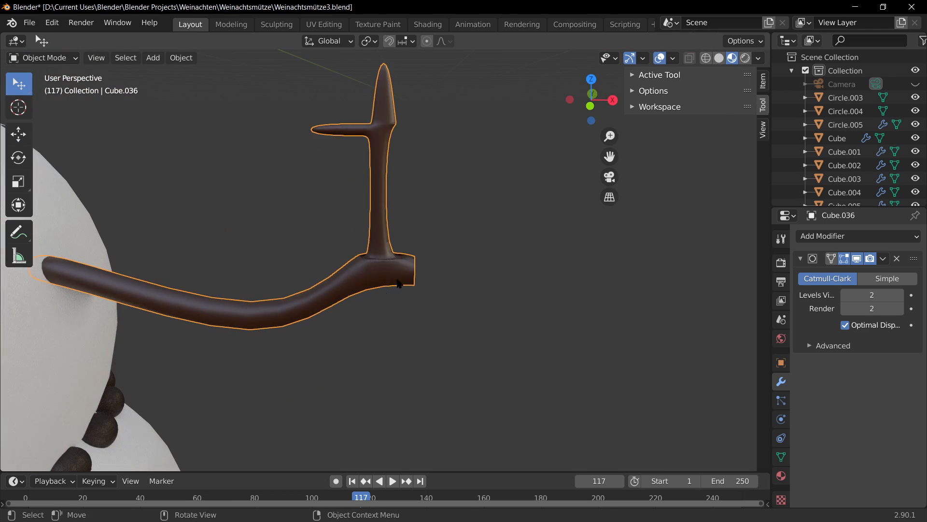
Try to extrude the upper face of the arm's first segment in place and shrink it into a small base
{"action": "key", "text": "Tab"}
{"action": "middle_click_drag", "start_coordinate": [258, 305], "coordinate": [338, 374]}
{"action": "left_click", "coordinate": [257, 362]}
{"action": "middle_click_drag", "start_coordinate": [257, 363], "coordinate": [231, 358]}
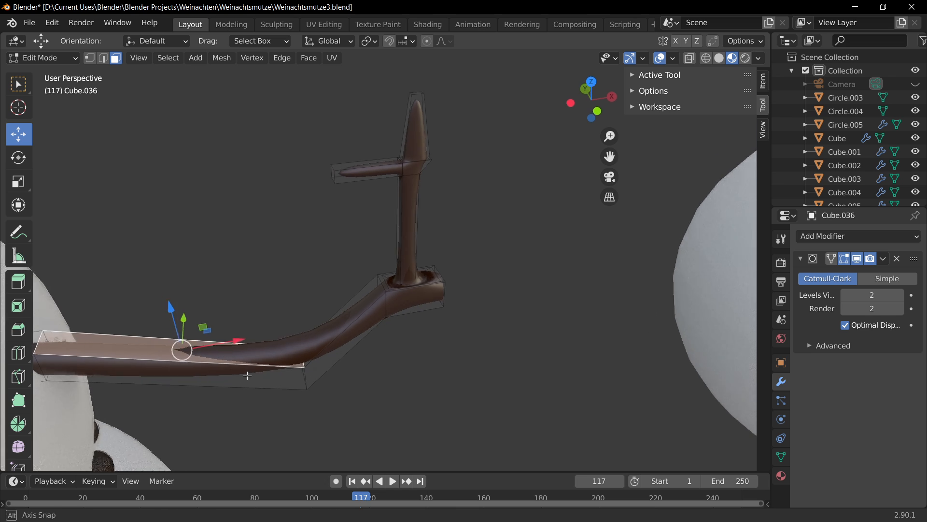
{"action": "key", "text": "s"}
{"action": "left_click", "coordinate": [194, 347]}
{"action": "key", "text": "e"}
{"action": "key", "text": "s"}
{"action": "key", "text": "x"}
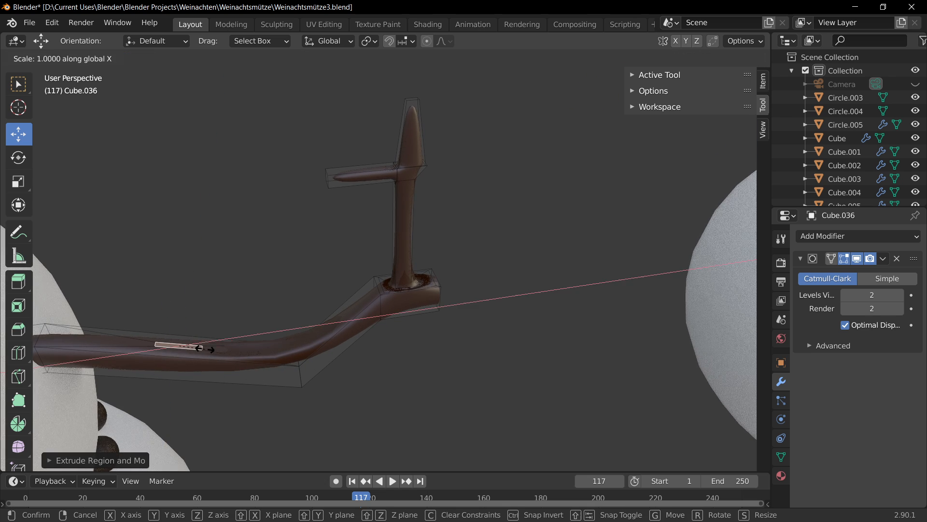
{"action": "left_click", "coordinate": [186, 344]}
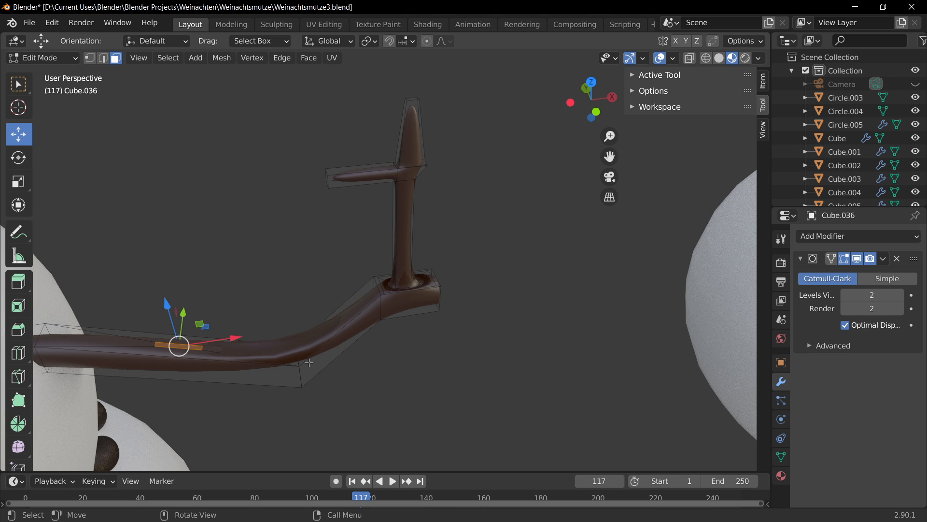
Try to scale the small base face along the X axis and raise it along Z, and undo back to the original face
{"action": "key", "text": "s"}
{"action": "key", "text": "x"}
{"action": "left_click", "coordinate": [282, 357]}
{"action": "key", "text": "g"}
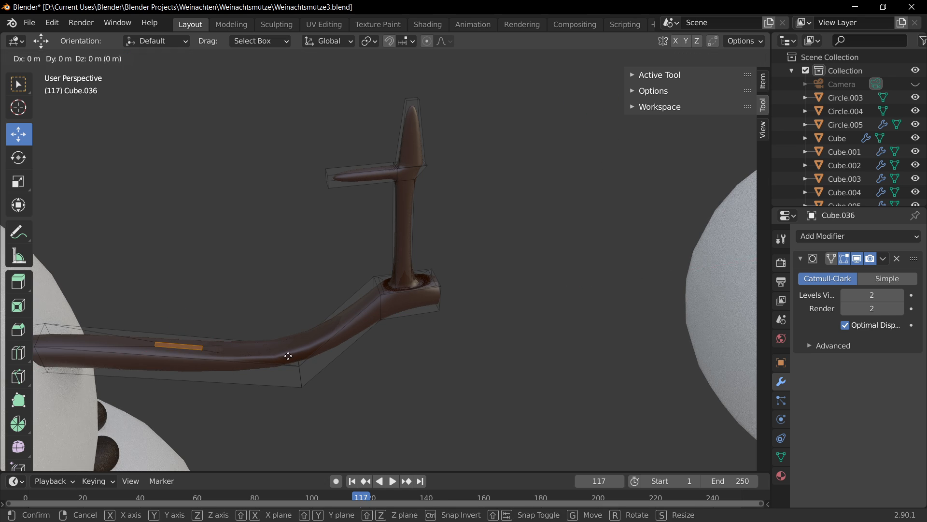
{"action": "key", "text": "z"}
{"action": "right_click", "coordinate": [308, 321]}
{"action": "key", "text": "ctrl+z"}
{"action": "key", "text": "ctrl+z"}
{"action": "key", "text": "ctrl+z"}
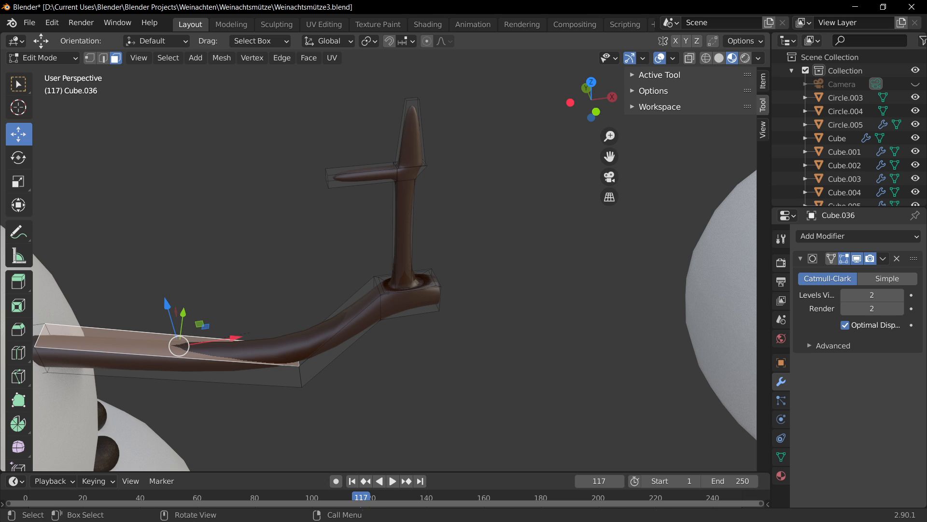
Extrude the upper face of the arm's first segment in place and scale it down to a small strip
{"action": "key", "text": "e"}
{"action": "key", "text": "s"}
{"action": "left_click", "coordinate": [194, 335]}
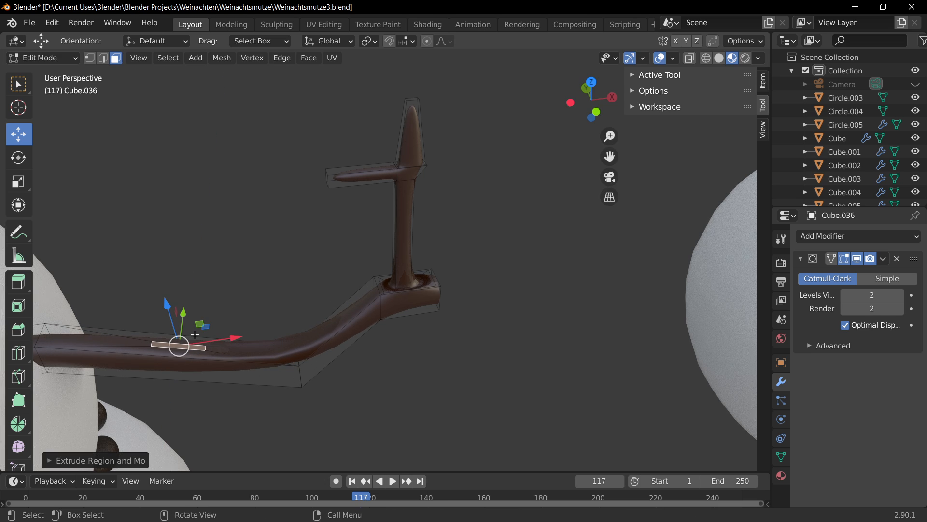
{"action": "key", "text": "s"}
{"action": "key", "text": "y"}
{"action": "right_click", "coordinate": [182, 337]}
{"action": "key", "text": "x"}
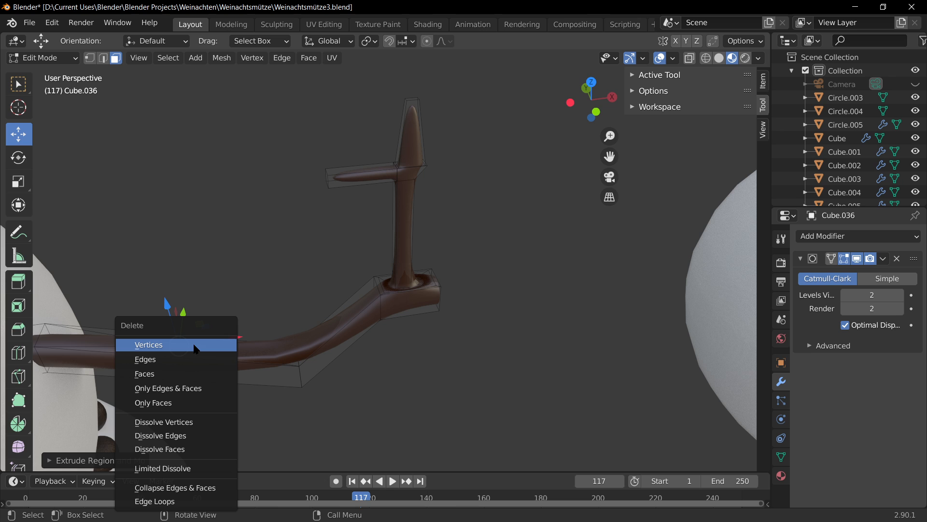
{"action": "key", "text": "s"}
{"action": "key", "text": "z"}
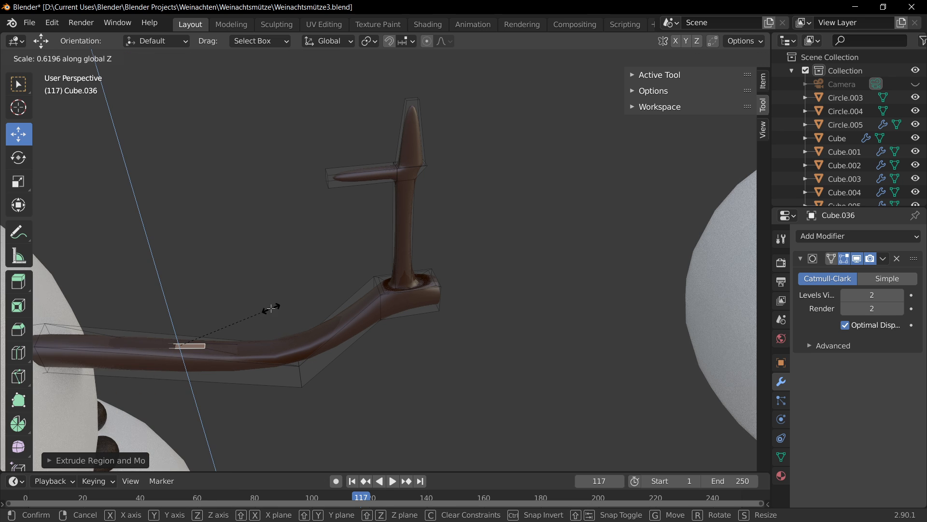
{"action": "right_click", "coordinate": [271, 308]}
Narrow the small strip face on the arm's first segment along the X axis to form a compact twig base
{"action": "key", "text": "s"}
{"action": "key", "text": "y"}
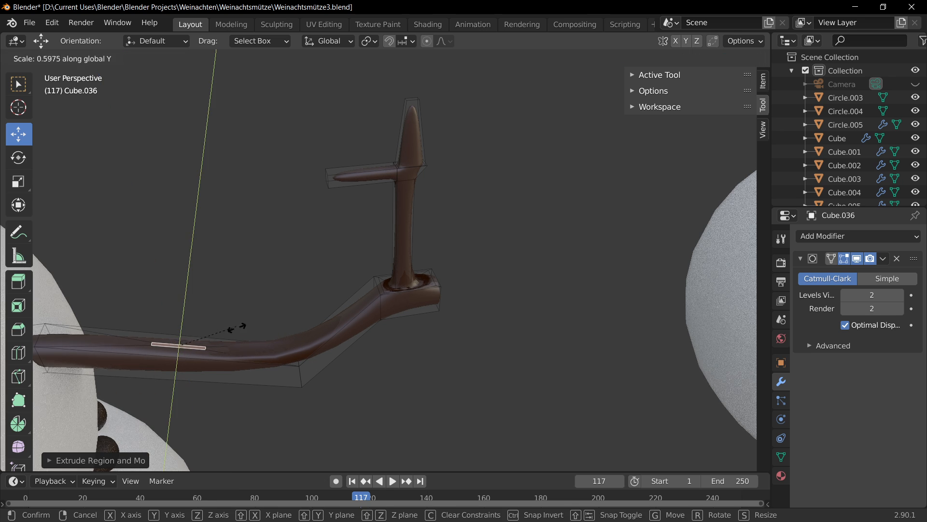
{"action": "key", "text": "x"}
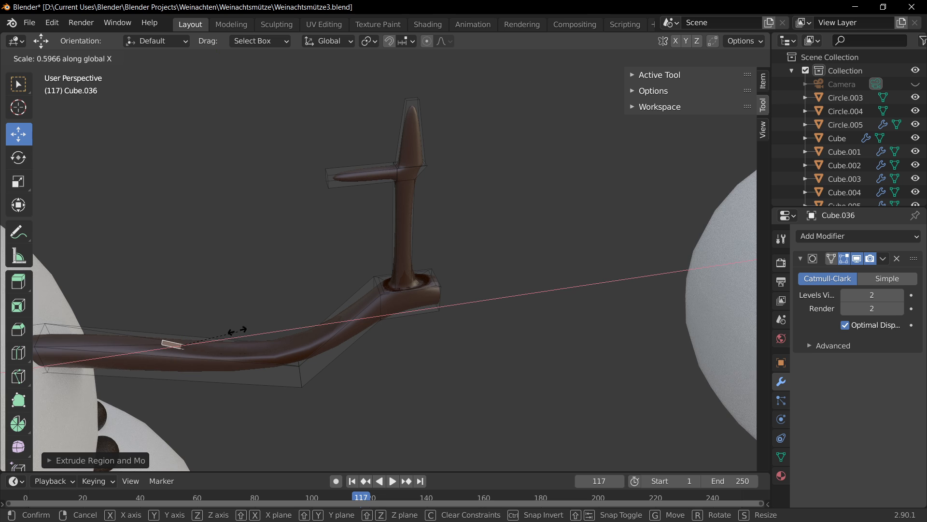
{"action": "right_click", "coordinate": [237, 330]}
{"action": "key", "text": "s"}
{"action": "key", "text": "x"}
{"action": "left_click", "coordinate": [261, 360]}
Try to extrude the small base face on the arm's first segment directly upward into a side twig
{"action": "key", "text": "g"}
{"action": "key", "text": "z"}
{"action": "right_click", "coordinate": [285, 333]}
{"action": "key", "text": "e"}
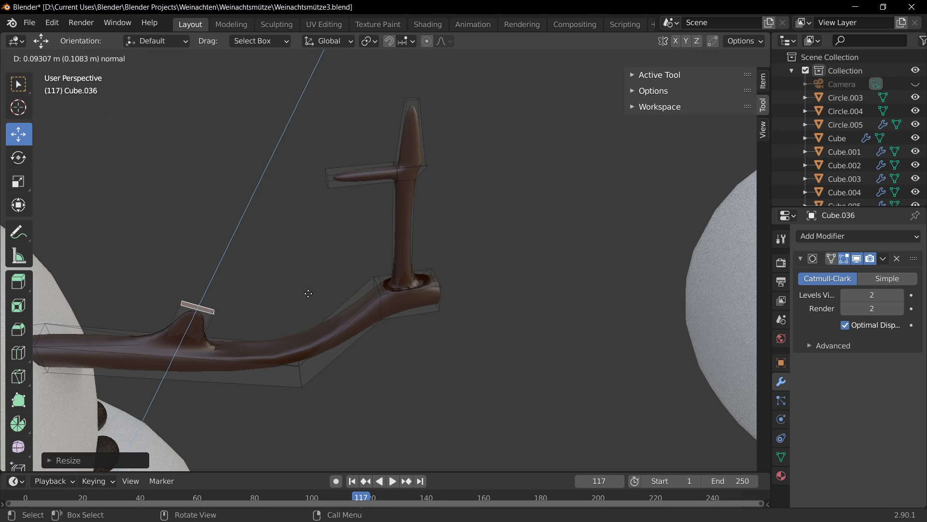
{"action": "left_click", "coordinate": [261, 326]}
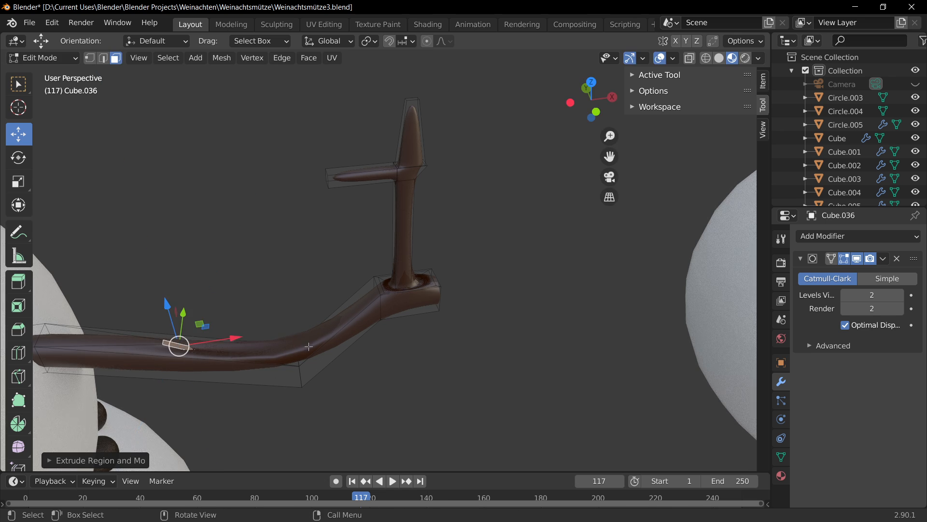
Try to rescale the base face and extrude it into a straight side stub, and undo the extrusion
{"action": "key", "text": "s"}
{"action": "left_click", "coordinate": [276, 348]}
{"action": "key", "text": "e"}
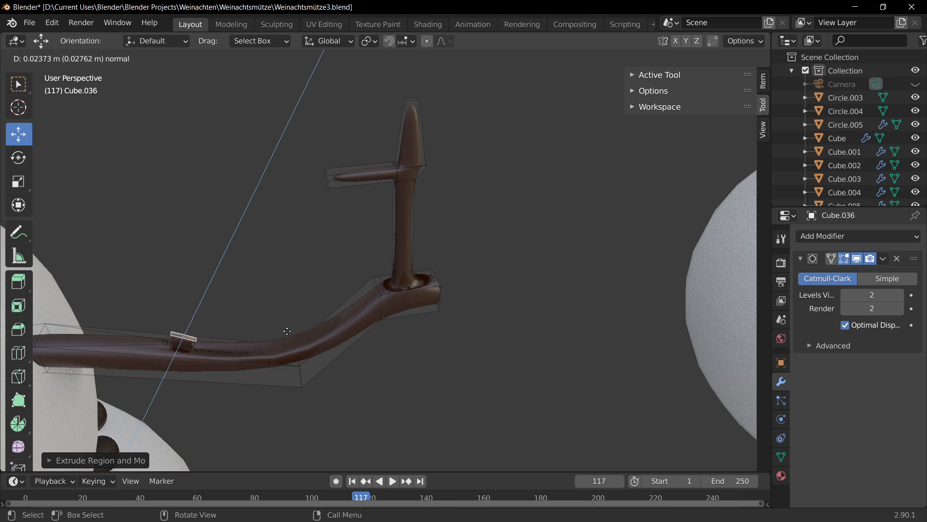
{"action": "left_click", "coordinate": [299, 298]}
{"action": "key", "text": "s"}
{"action": "right_click", "coordinate": [232, 314]}
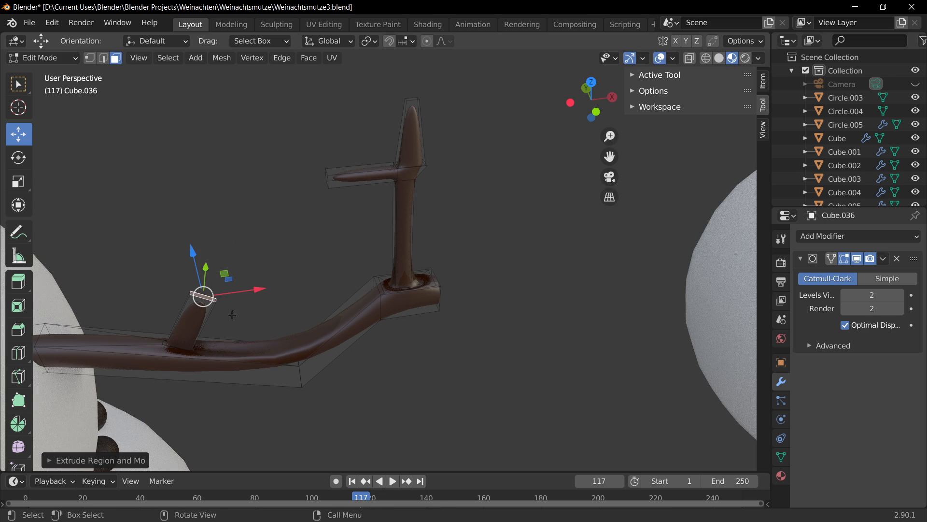
{"action": "key", "text": "g"}
{"action": "right_click", "coordinate": [232, 314]}
{"action": "key", "text": "ctrl+z"}
Shrink the base face evenly and extrude it upward in two segments to form a thin side twig
{"action": "key", "text": "s"}
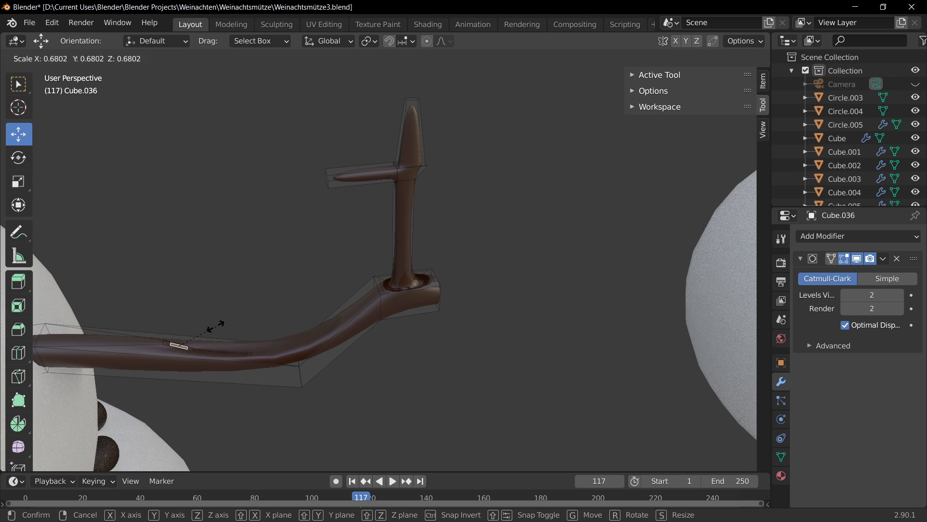
{"action": "left_click", "coordinate": [222, 321]}
{"action": "key", "text": "e"}
{"action": "left_click", "coordinate": [238, 287]}
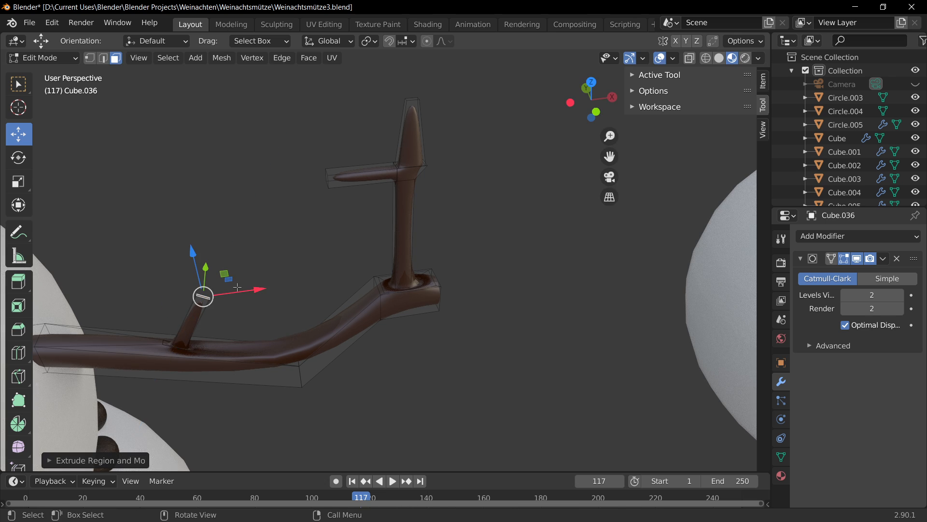
{"action": "key", "text": "e"}
{"action": "left_click", "coordinate": [230, 199]}
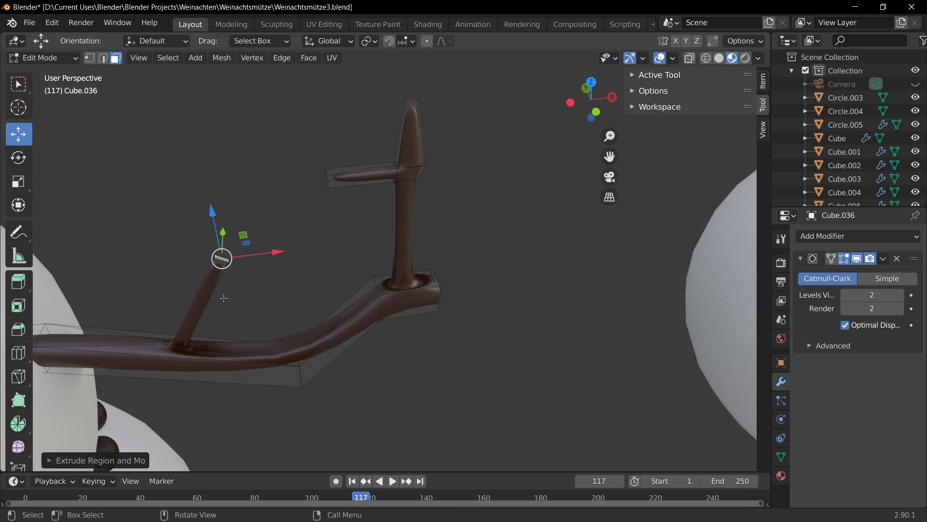
Dissolve the selected end vertices of the thin side twig to shorten it to a single segment
{"action": "key", "text": "Tab"}
{"action": "scroll", "coordinate": [280, 337], "scroll_direction": "down", "scroll_amount": 8}
{"action": "scroll", "coordinate": [313, 302], "scroll_direction": "up", "scroll_amount": 6}
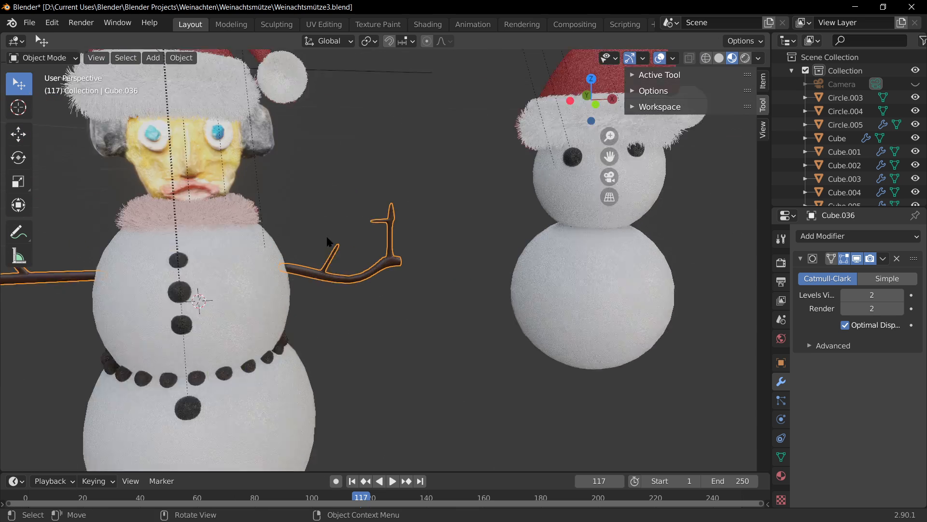
{"action": "key", "text": "Tab"}
{"action": "key", "text": "x"}
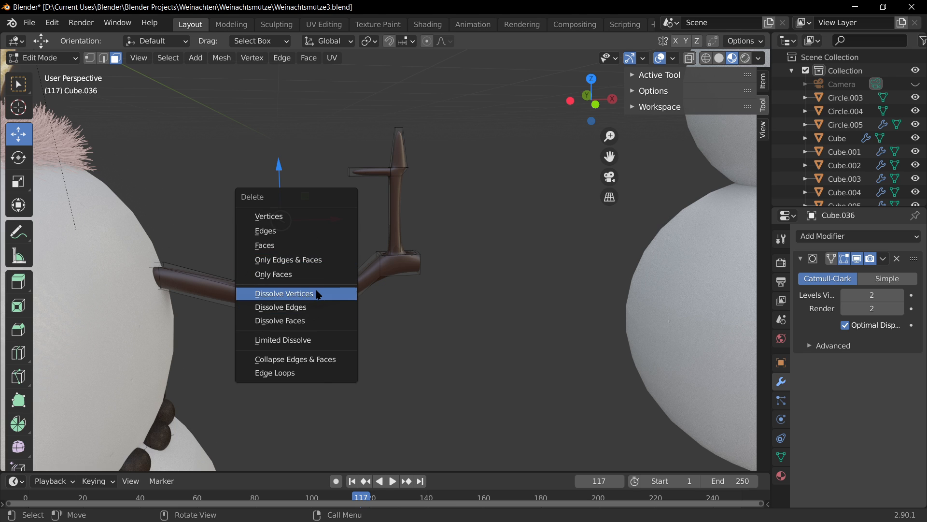
{"action": "left_click", "coordinate": [316, 294]}
Move the end face of the side twig outward along the X axis so the twig leans towards the arm's end
{"action": "scroll", "coordinate": [317, 294], "scroll_direction": "down", "scroll_amount": 4}
{"action": "scroll", "coordinate": [291, 263], "scroll_direction": "up", "scroll_amount": 6}
{"action": "middle_click_drag", "start_coordinate": [290, 264], "coordinate": [234, 263]}
{"action": "left_click", "coordinate": [247, 269]}
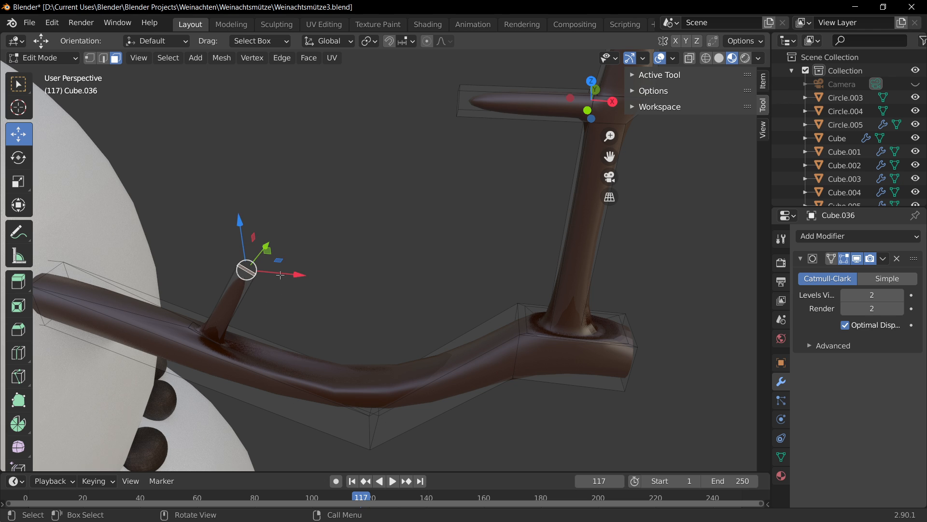
{"action": "key", "text": "g"}
{"action": "key", "text": "x"}
{"action": "left_click", "coordinate": [347, 281]}
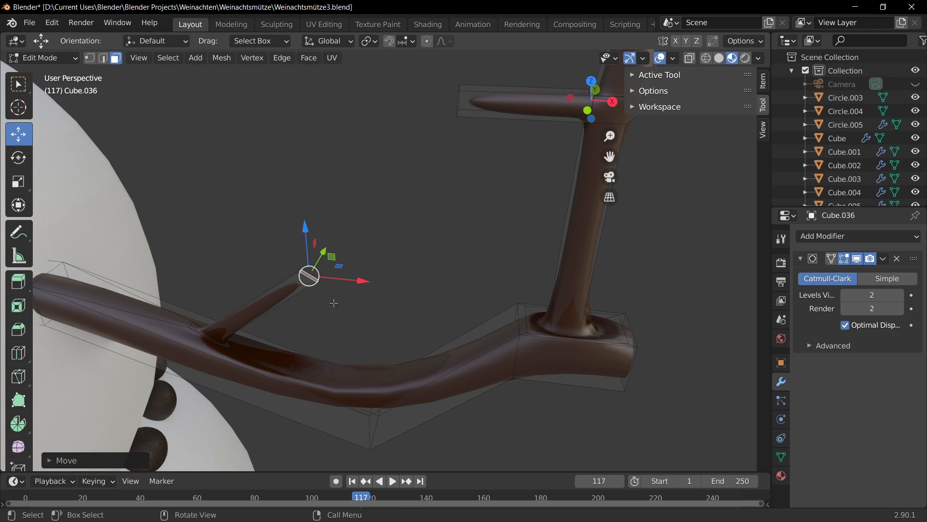
{"action": "middle_click_drag", "start_coordinate": [334, 303], "coordinate": [371, 256]}
{"action": "key", "text": "Tab"}
{"action": "scroll", "coordinate": [342, 311], "scroll_direction": "down", "scroll_amount": 8}
{"action": "scroll", "coordinate": [357, 363], "scroll_direction": "up", "scroll_amount": 2}
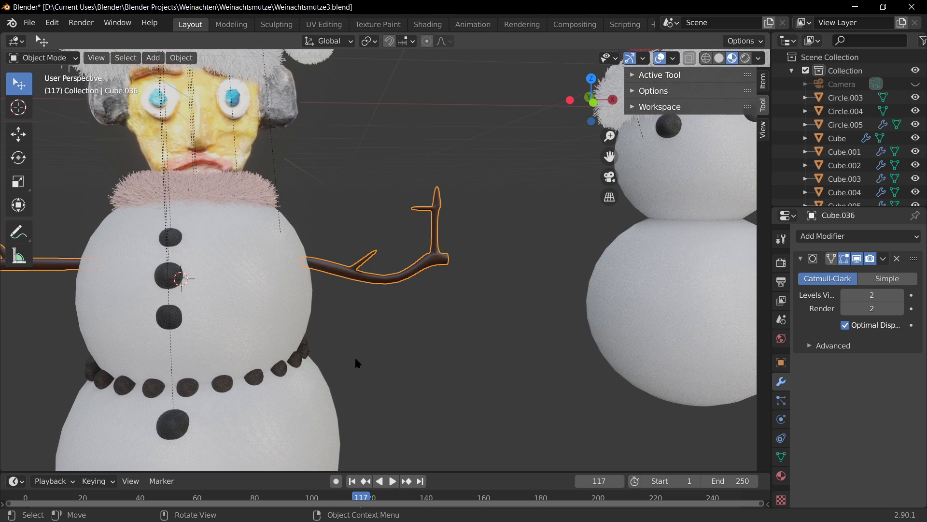
Extrude the top face of the arm's upright twig upward along the Z axis to add a long tip segment
{"action": "scroll", "coordinate": [369, 359], "scroll_direction": "down", "scroll_amount": 2}
{"action": "scroll", "coordinate": [387, 354], "scroll_direction": "up", "scroll_amount": 7}
{"action": "middle_click_drag", "start_coordinate": [537, 238], "coordinate": [372, 331], "text": "shift"}
{"action": "key", "text": "Tab"}
{"action": "middle_click_drag", "start_coordinate": [343, 197], "coordinate": [315, 261]}
{"action": "scroll", "coordinate": [316, 261], "scroll_direction": "up", "scroll_amount": 3}
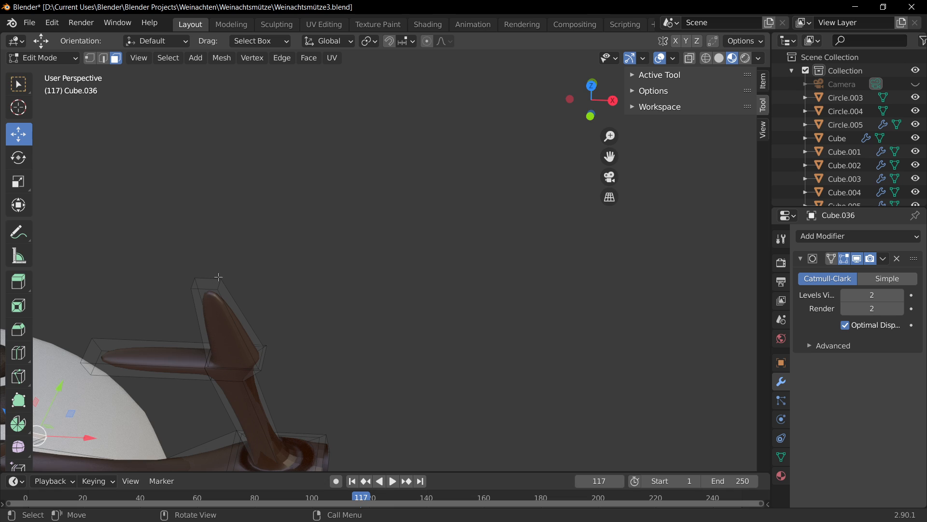
{"action": "middle_click_drag", "start_coordinate": [264, 298], "coordinate": [321, 269]}
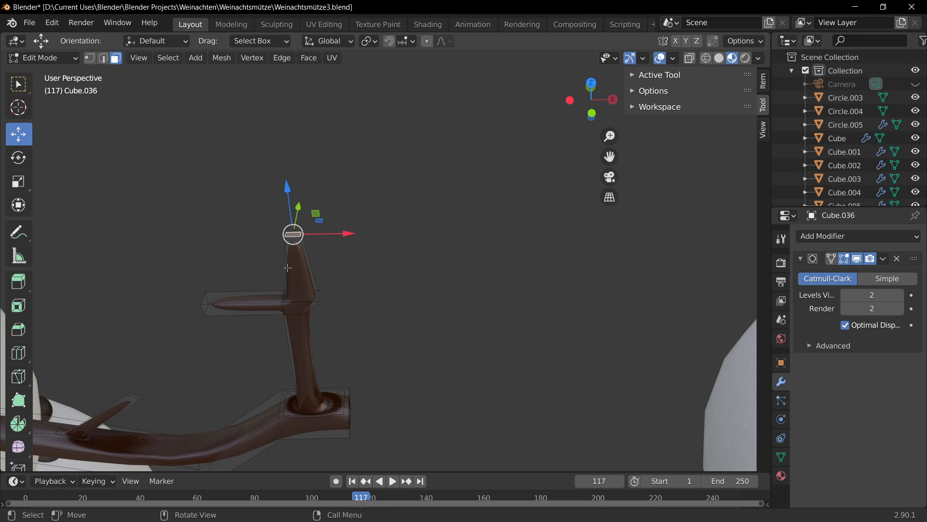
{"action": "key", "text": "e"}
{"action": "key", "text": "Escape"}
{"action": "key", "text": "e"}
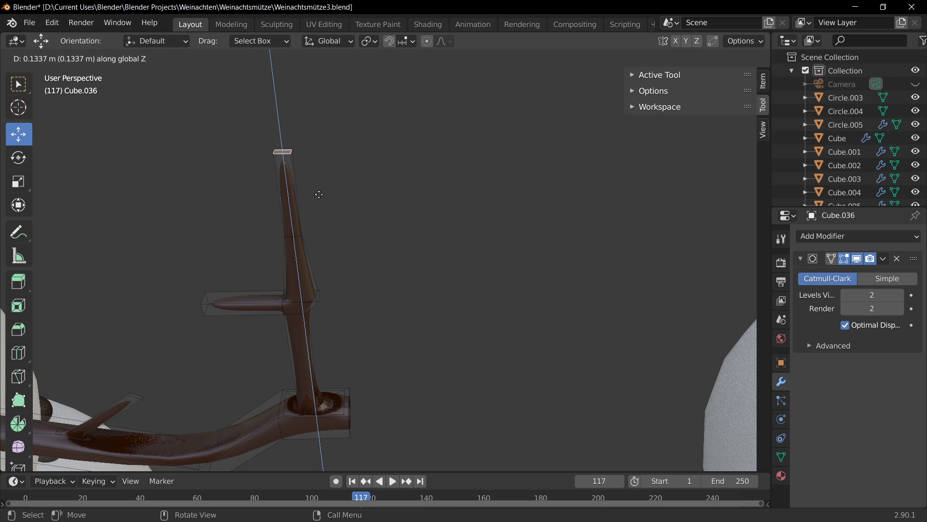
{"action": "left_click", "coordinate": [318, 159]}
Select all vertices of the upright twig's new tip segment using wireframe display, and restore the material preview shading
{"action": "middle_click_drag", "start_coordinate": [356, 228], "coordinate": [464, 245]}
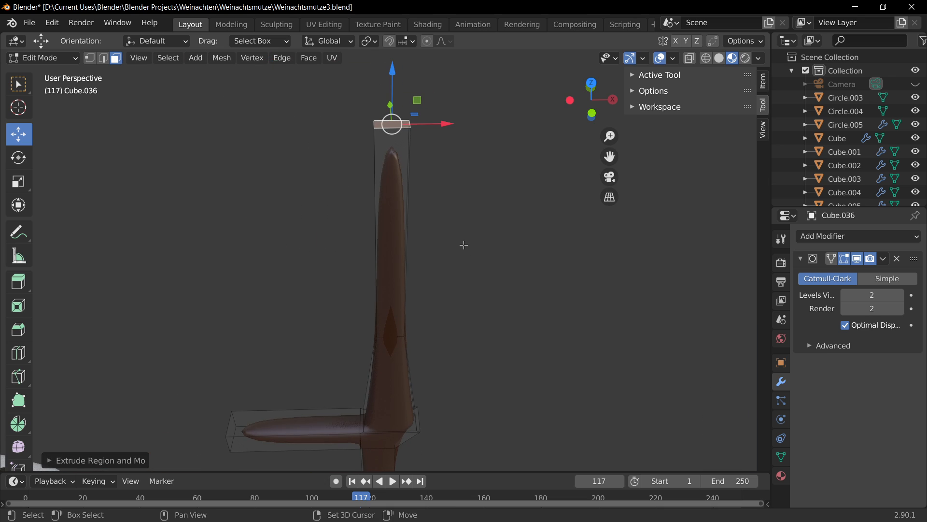
{"action": "middle_click_drag", "start_coordinate": [452, 280], "coordinate": [414, 162]}
{"action": "key", "text": "1"}
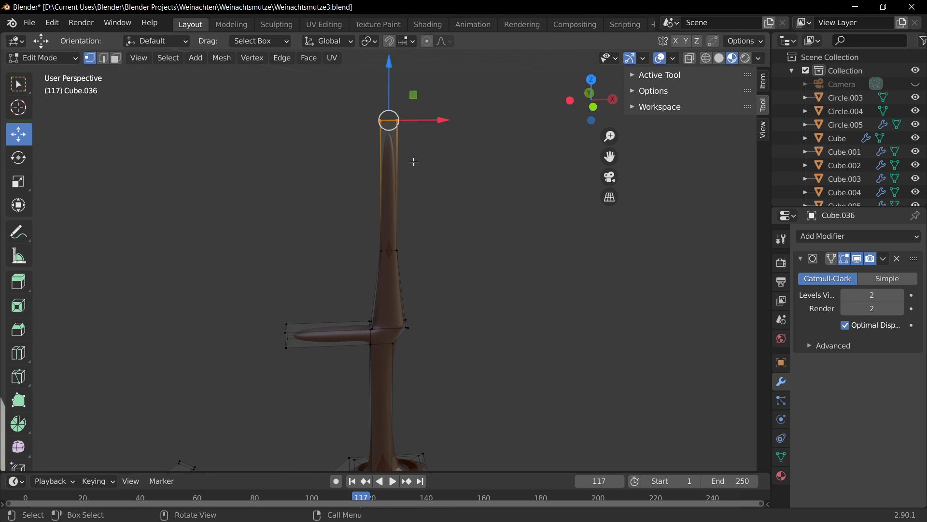
{"action": "middle_click_drag", "start_coordinate": [672, 125], "coordinate": [410, 214], "text": "shift"}
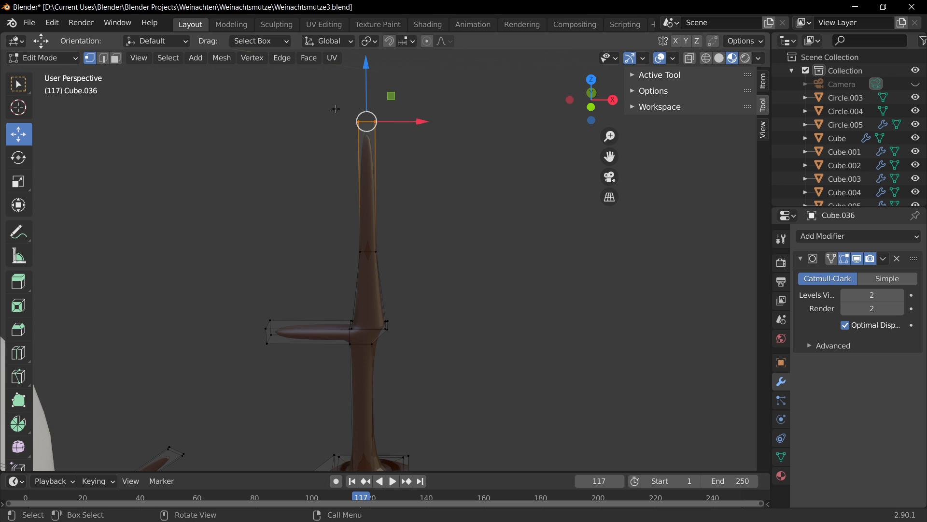
{"action": "key", "text": "b"}
{"action": "left_click_drag", "start_coordinate": [327, 99], "coordinate": [246, 180]}
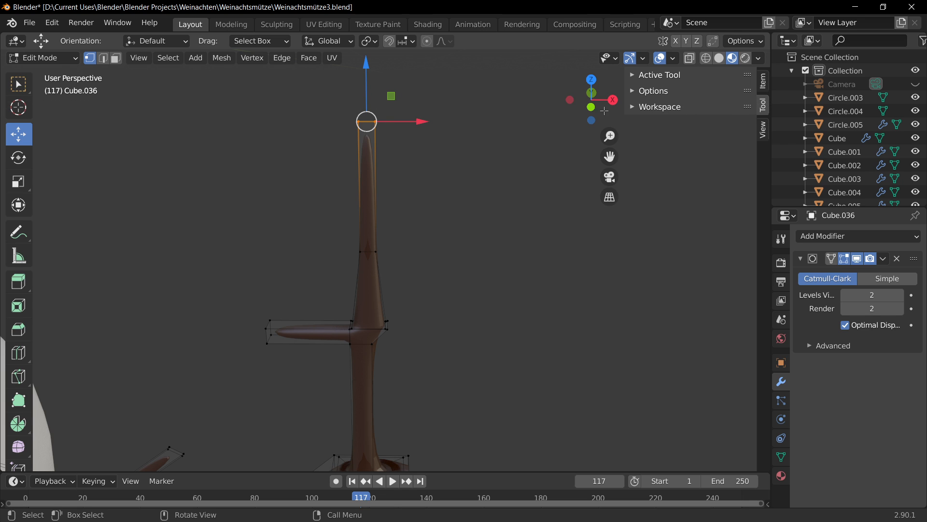
{"action": "left_click", "coordinate": [706, 59]}
{"action": "mouse_move", "coordinate": [297, 94]}
{"action": "left_mouse_down"}
{"action": "mouse_move", "coordinate": [470, 260]}
{"action": "mouse_move", "coordinate": [466, 253]}
{"action": "left_mouse_up"}
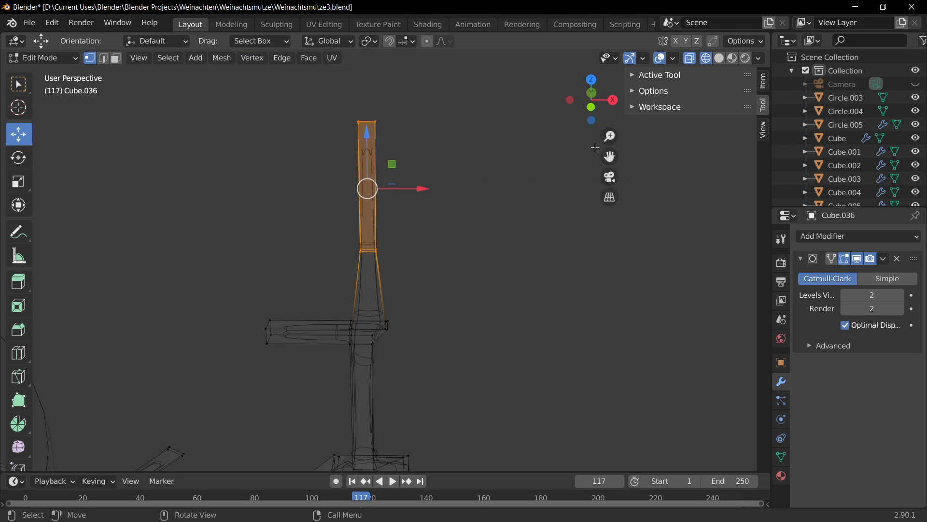
{"action": "middle_click_drag", "start_coordinate": [595, 147], "coordinate": [464, 145]}
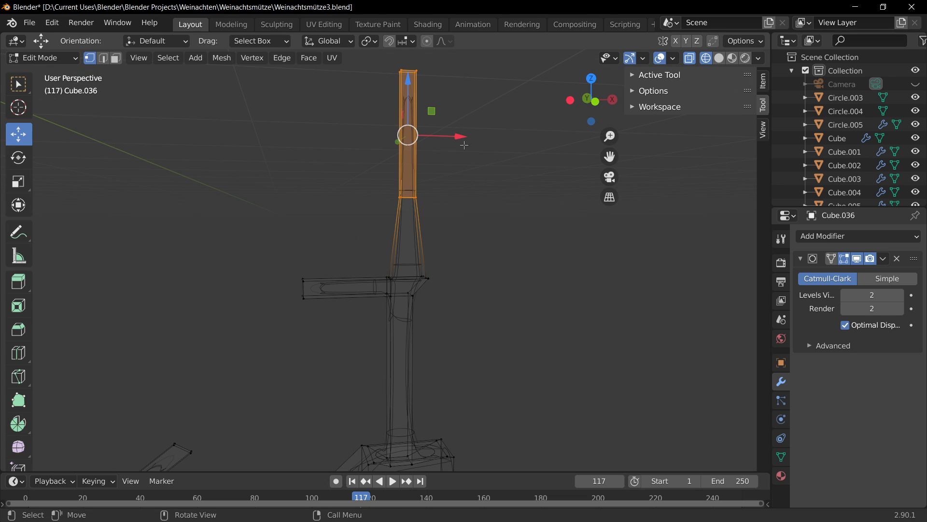
{"action": "left_click", "coordinate": [732, 59]}
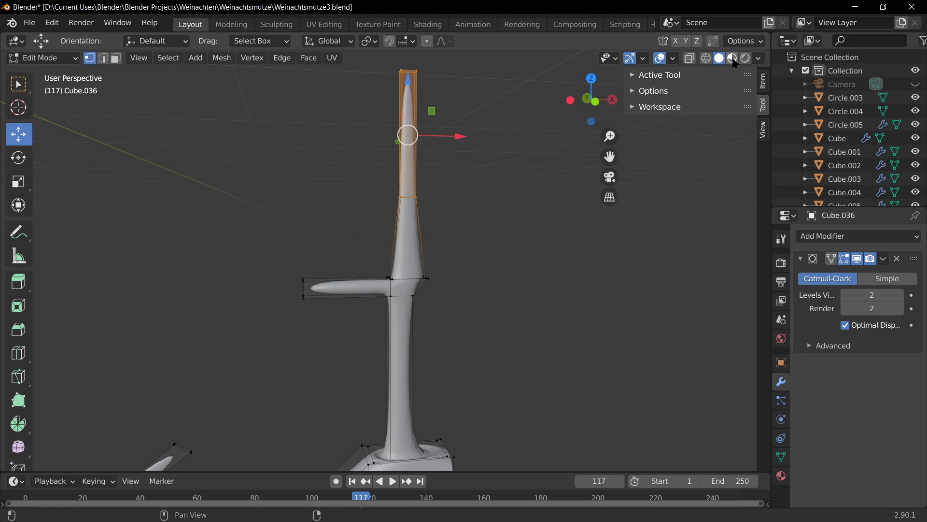
Add a new material with a bright green base color to the arm and assign it to the selected tip segment
{"action": "left_click", "coordinate": [781, 475]}
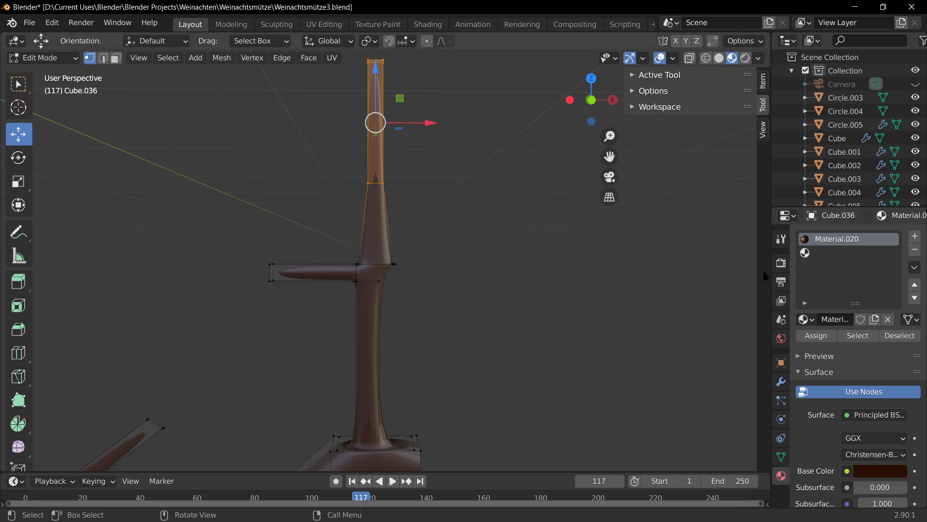
{"action": "left_click", "coordinate": [915, 236]}
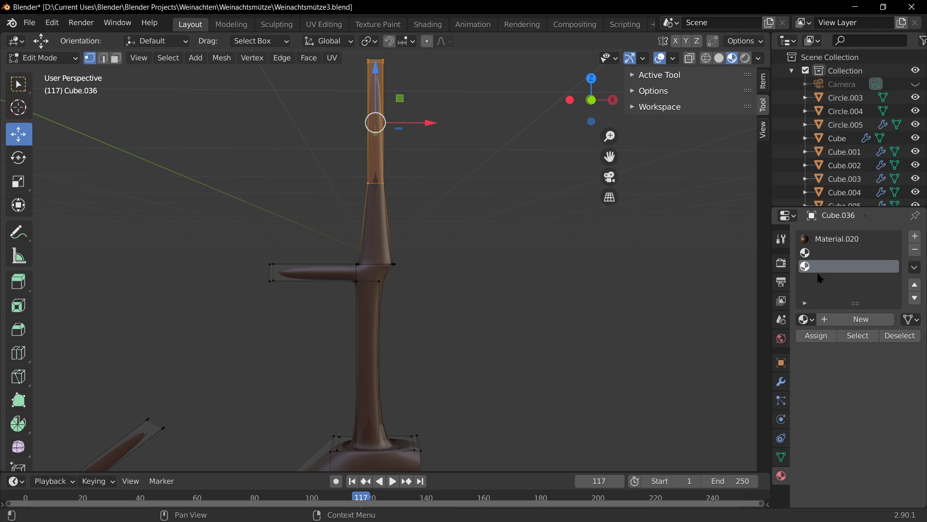
{"action": "left_click", "coordinate": [847, 324]}
{"action": "scroll", "coordinate": [859, 435], "scroll_direction": "down", "scroll_amount": 3}
{"action": "left_click", "coordinate": [881, 412]}
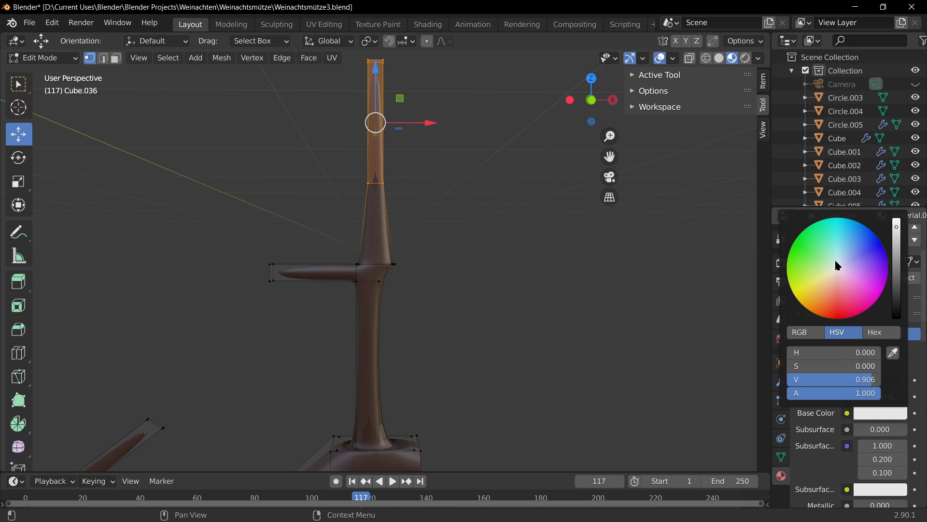
{"action": "left_click_drag", "start_coordinate": [835, 261], "coordinate": [811, 232]}
{"action": "scroll", "coordinate": [821, 279], "scroll_direction": "up", "scroll_amount": 3}
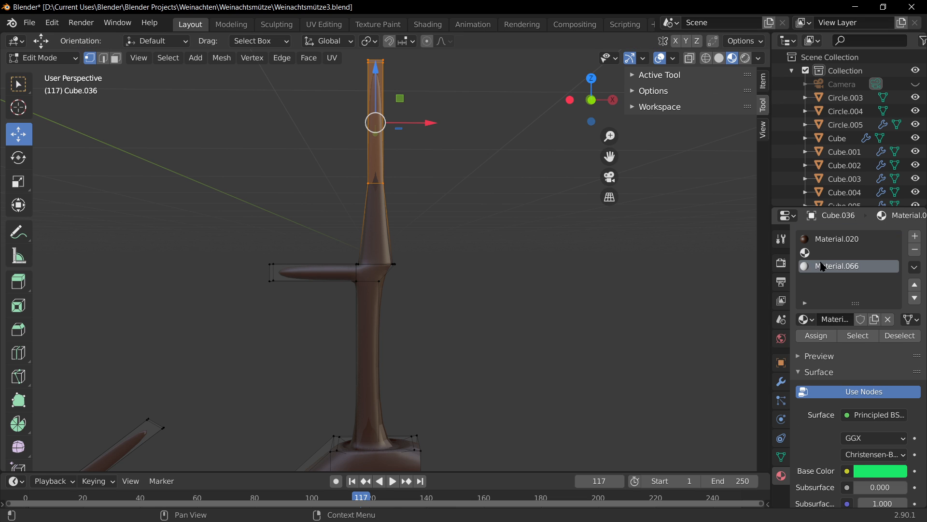
{"action": "left_click", "coordinate": [816, 335]}
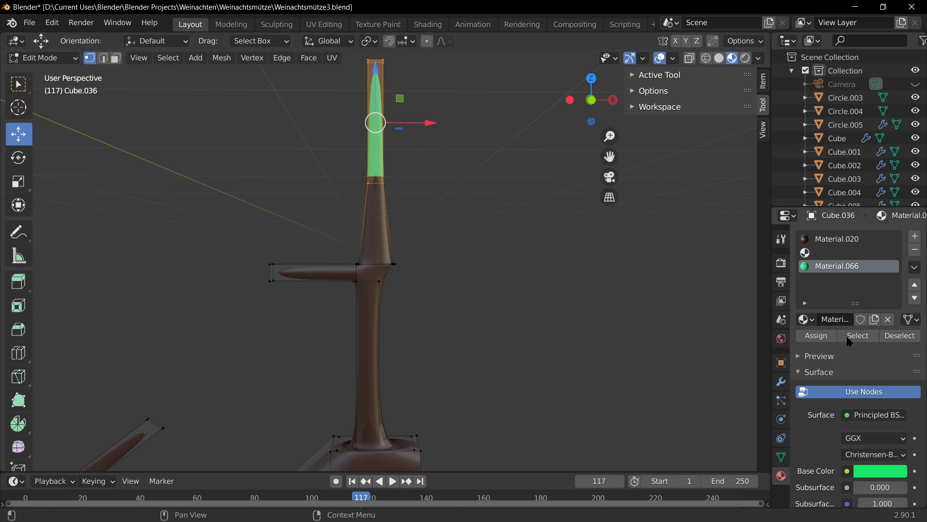
Darken the green material's base color to a value of about 0.38 and deselect the tip segment
{"action": "left_click", "coordinate": [877, 476]}
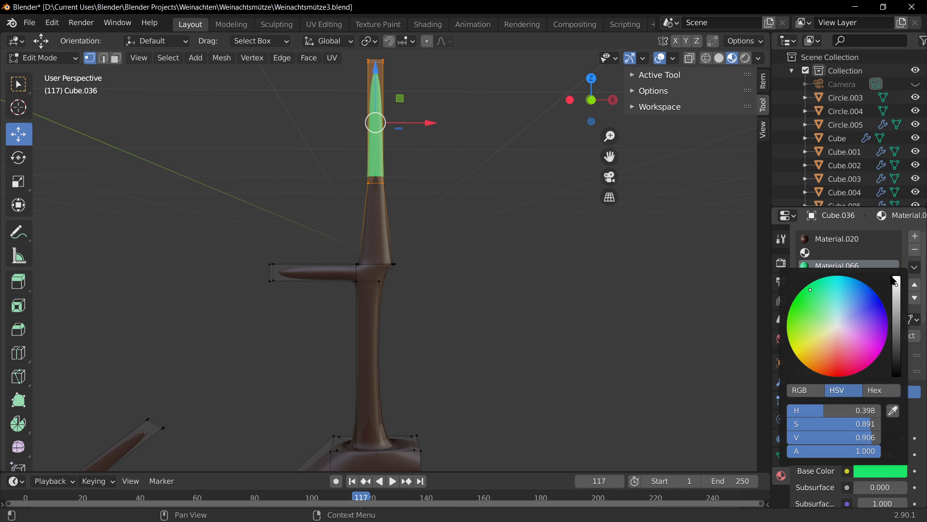
{"action": "left_click_drag", "start_coordinate": [894, 280], "coordinate": [895, 328]}
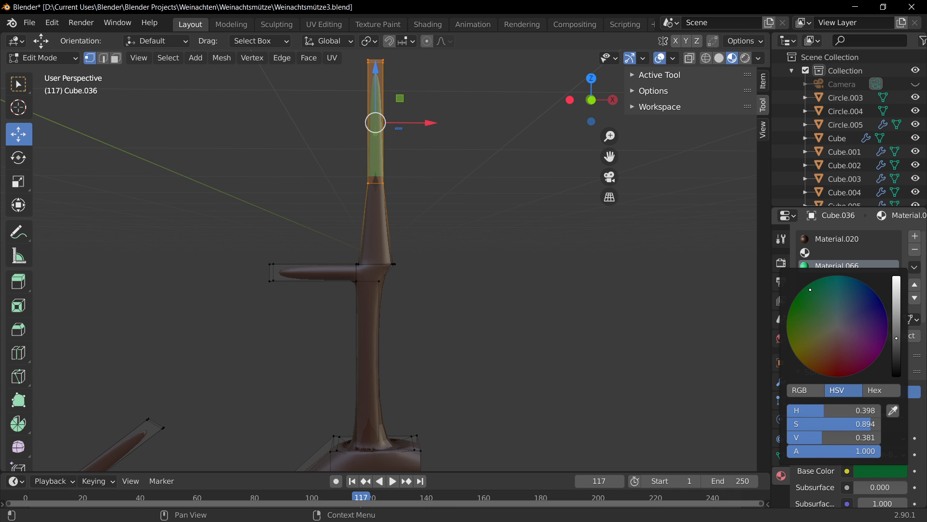
{"action": "left_click", "coordinate": [517, 298]}
{"action": "key", "text": "Tab"}
{"action": "scroll", "coordinate": [531, 304], "scroll_direction": "down", "scroll_amount": 5}
{"action": "scroll", "coordinate": [379, 209], "scroll_direction": "up", "scroll_amount": 5}
{"action": "key", "text": "Tab"}
{"action": "scroll", "coordinate": [424, 247], "scroll_direction": "down", "scroll_amount": 5}
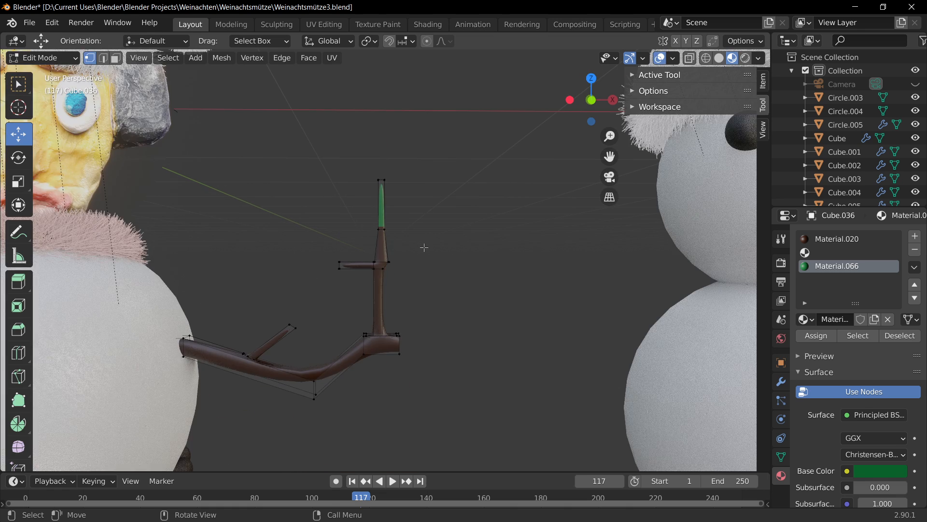
{"action": "scroll", "coordinate": [424, 247], "scroll_direction": "down", "scroll_amount": 6}
{"action": "scroll", "coordinate": [387, 259], "scroll_direction": "up", "scroll_amount": 14}
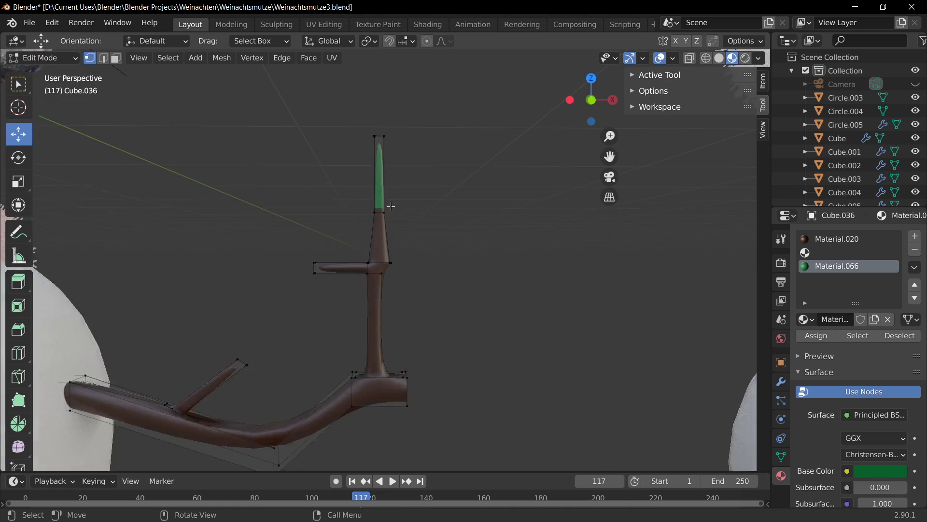
Widen the green tip segment into a leaf shape by scaling its top vertices outward along the X axis
{"action": "key", "text": "Tab"}
{"action": "middle_click_drag", "start_coordinate": [416, 148], "coordinate": [465, 332], "text": "shift"}
{"action": "key", "text": "Tab"}
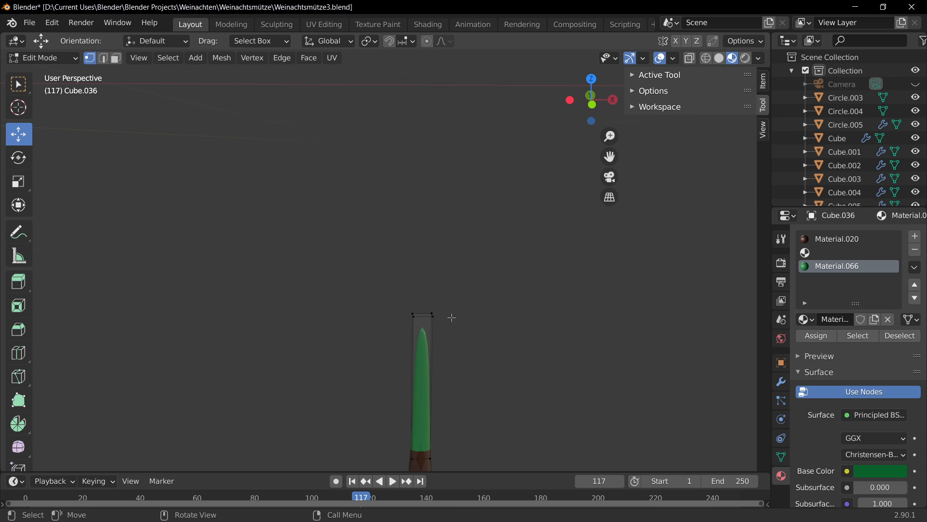
{"action": "key", "text": "b"}
{"action": "left_click_drag", "start_coordinate": [388, 296], "coordinate": [462, 327]}
{"action": "middle_click_drag", "start_coordinate": [459, 315], "coordinate": [451, 306]}
{"action": "key", "text": "s"}
{"action": "key", "text": "x"}
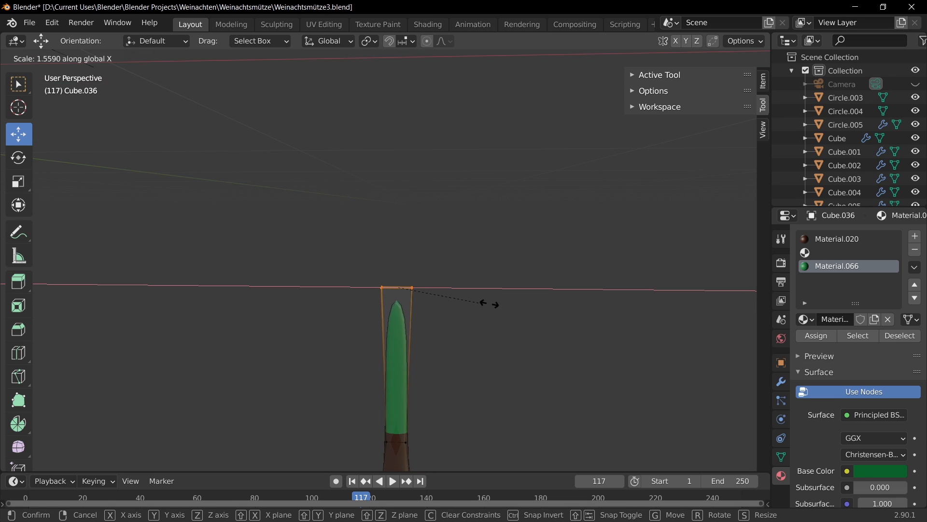
{"action": "left_click", "coordinate": [145, 372]}
{"action": "scroll", "coordinate": [349, 366], "scroll_direction": "down", "scroll_amount": 10}
{"action": "scroll", "coordinate": [349, 366], "scroll_direction": "up", "scroll_amount": 8}
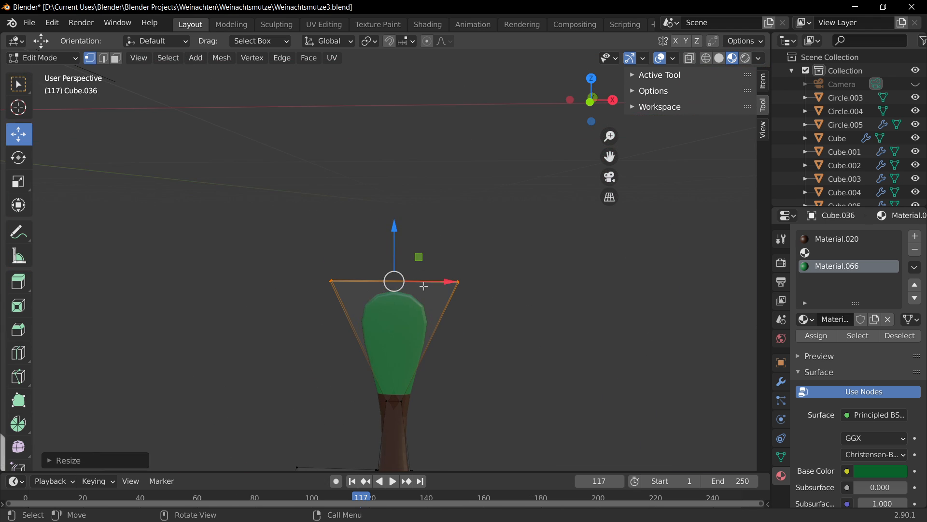
Examine the green leaf shape from several sides and in proportion to the whole snowman
{"action": "key", "text": "Tab"}
{"action": "key", "text": "Tab"}
{"action": "middle_click_drag", "start_coordinate": [454, 290], "coordinate": [430, 255]}
{"action": "middle_click_drag", "start_coordinate": [543, 223], "coordinate": [418, 253]}
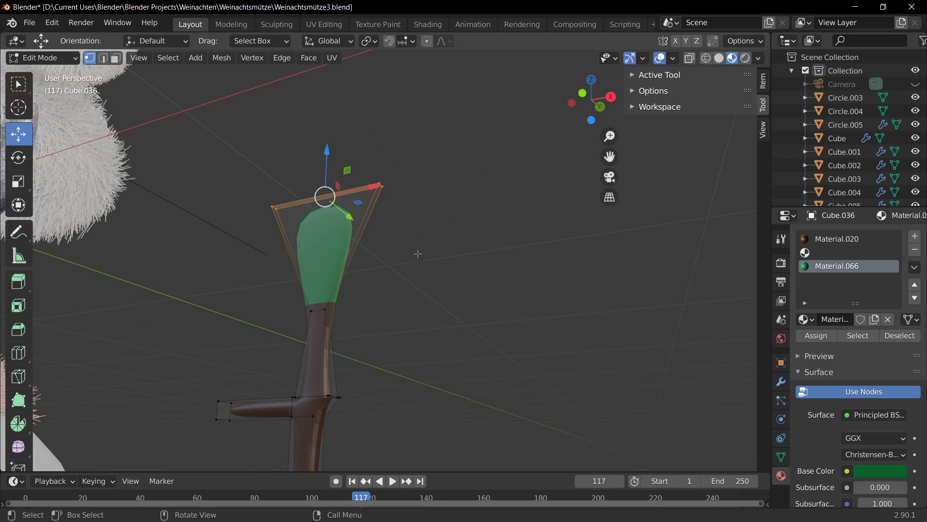
{"action": "middle_click_drag", "start_coordinate": [417, 303], "coordinate": [435, 334]}
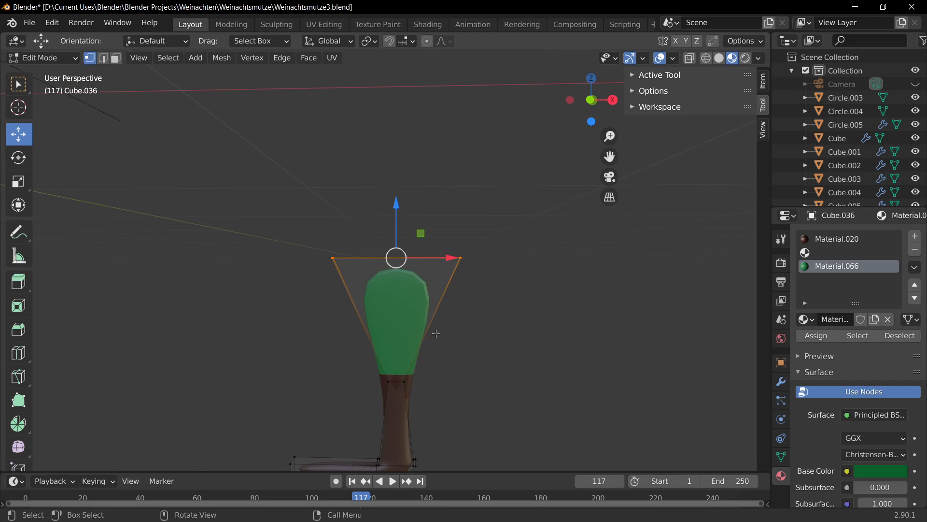
{"action": "key", "text": "Tab"}
{"action": "scroll", "coordinate": [432, 393], "scroll_direction": "down", "scroll_amount": 15}
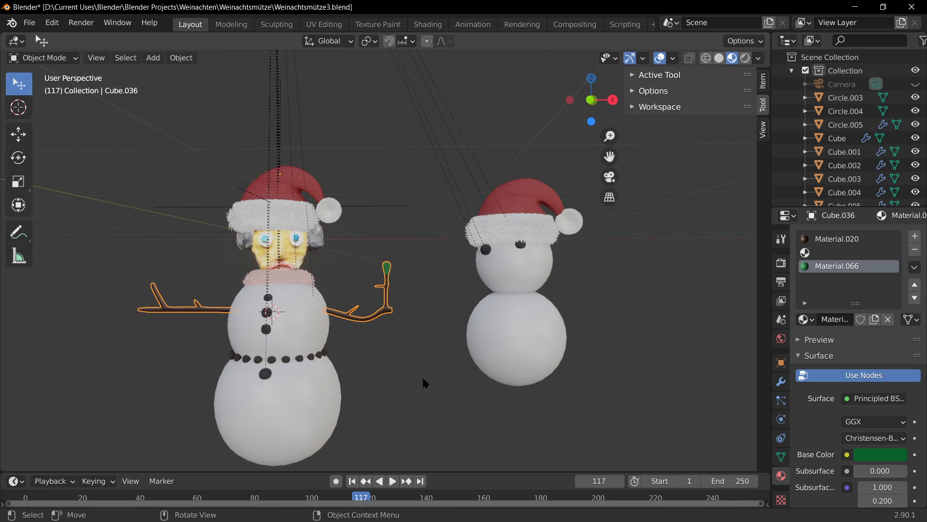
{"action": "scroll", "coordinate": [422, 375], "scroll_direction": "up", "scroll_amount": 12}
{"action": "key", "text": "Tab"}
{"action": "key", "text": "g"}
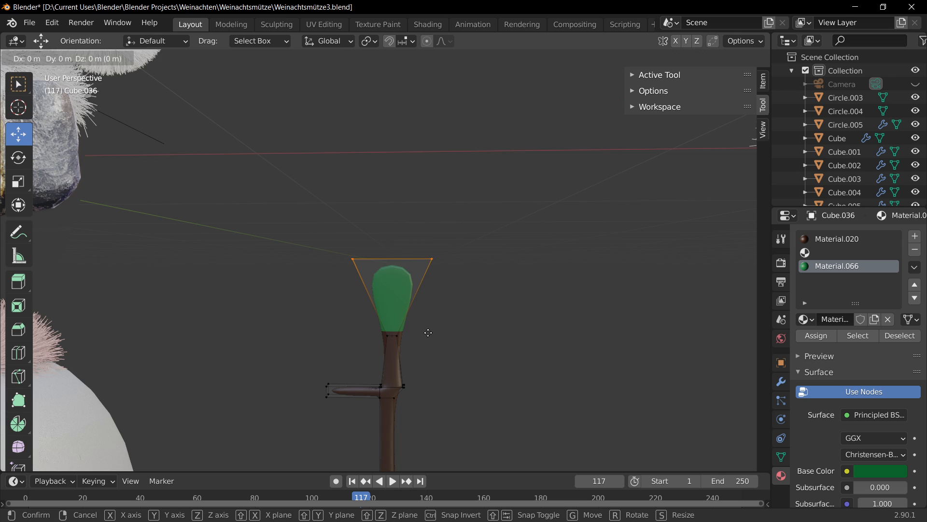
{"action": "key", "text": "x"}
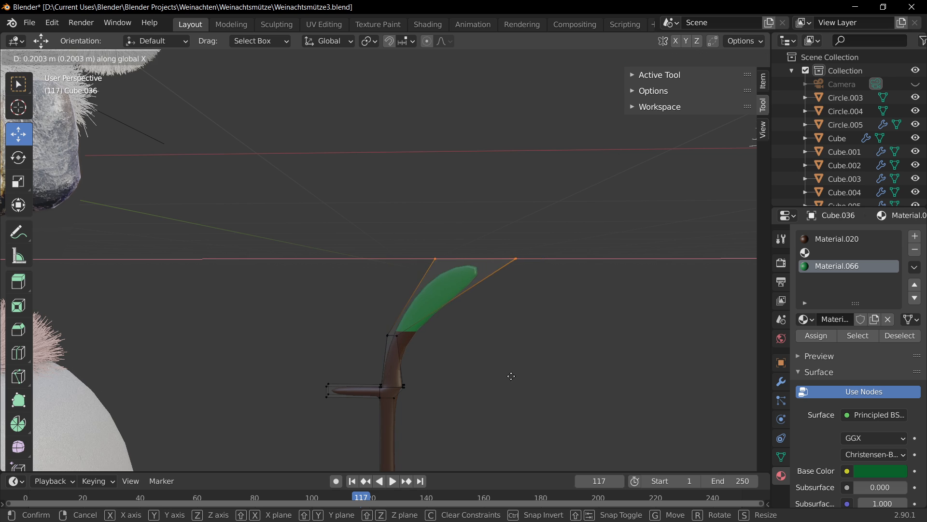
{"action": "right_click", "coordinate": [535, 388]}
Bend the green leaf sideways by moving its top vertices about 0.24 m along the X axis
{"action": "key", "text": "g"}
{"action": "key", "text": "x"}
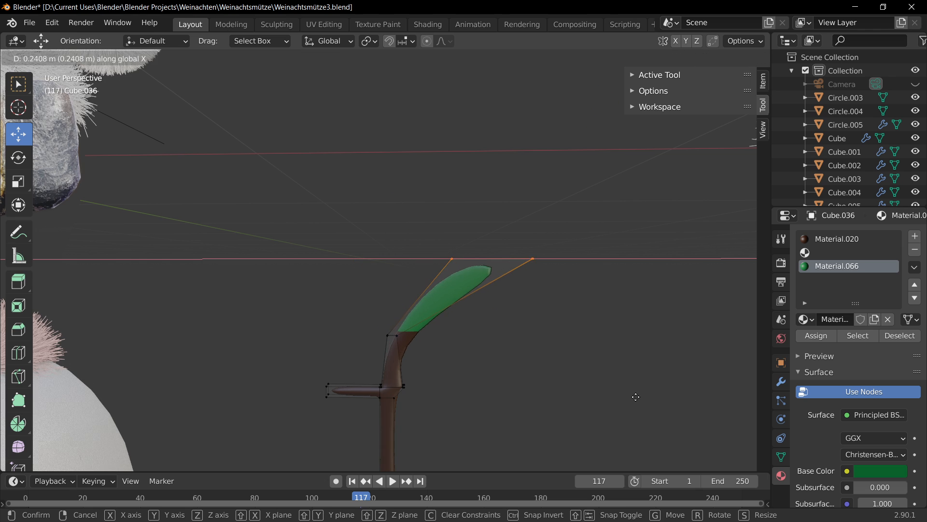
{"action": "left_click", "coordinate": [633, 394]}
{"action": "scroll", "coordinate": [565, 371], "scroll_direction": "down", "scroll_amount": 5}
{"action": "key", "text": "Tab"}
{"action": "scroll", "coordinate": [485, 418], "scroll_direction": "down", "scroll_amount": 4}
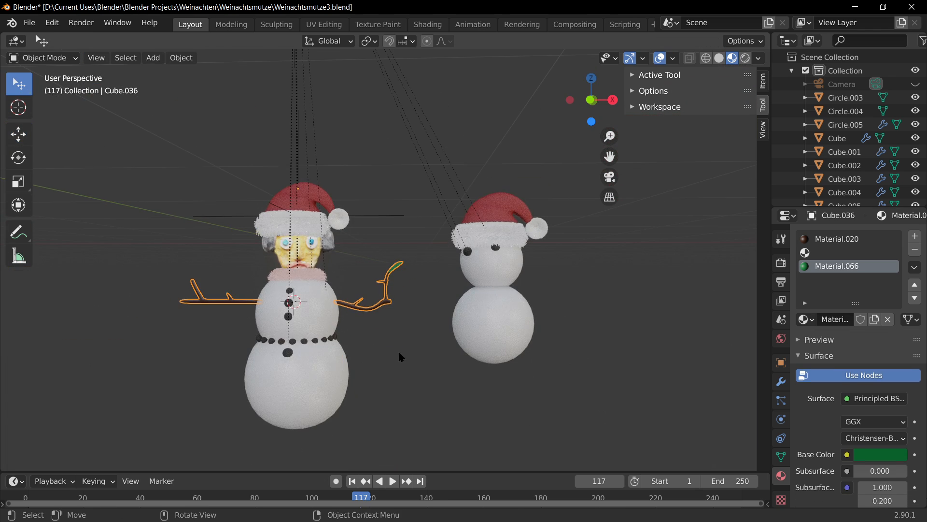
Extrude the slanted face opposite the small side twig on the upright twig to start a new downward-slanting twig
{"action": "scroll", "coordinate": [398, 350], "scroll_direction": "up", "scroll_amount": 8}
{"action": "scroll", "coordinate": [405, 328], "scroll_direction": "up", "scroll_amount": 4}
{"action": "middle_click_drag", "start_coordinate": [408, 334], "coordinate": [340, 200], "text": "shift"}
{"action": "key", "text": "Tab"}
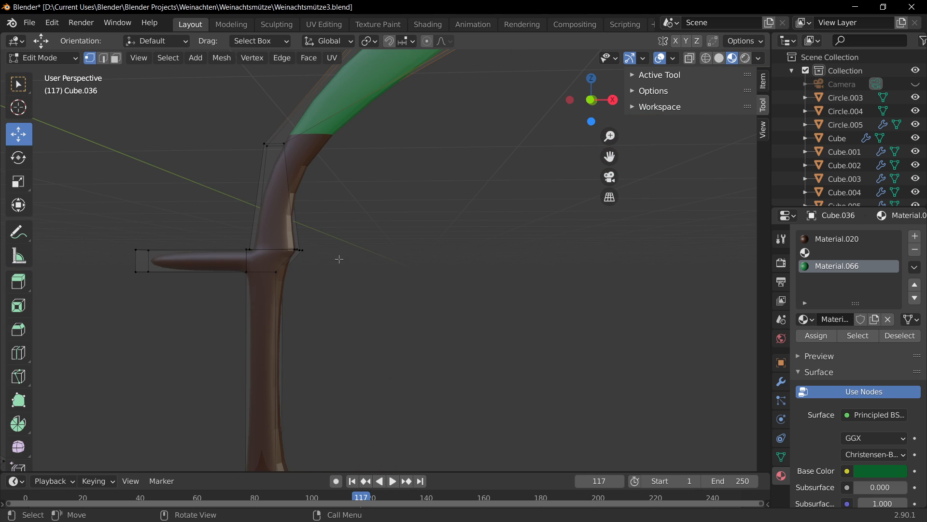
{"action": "middle_click_drag", "start_coordinate": [339, 259], "coordinate": [233, 254]}
{"action": "left_click", "coordinate": [210, 259]}
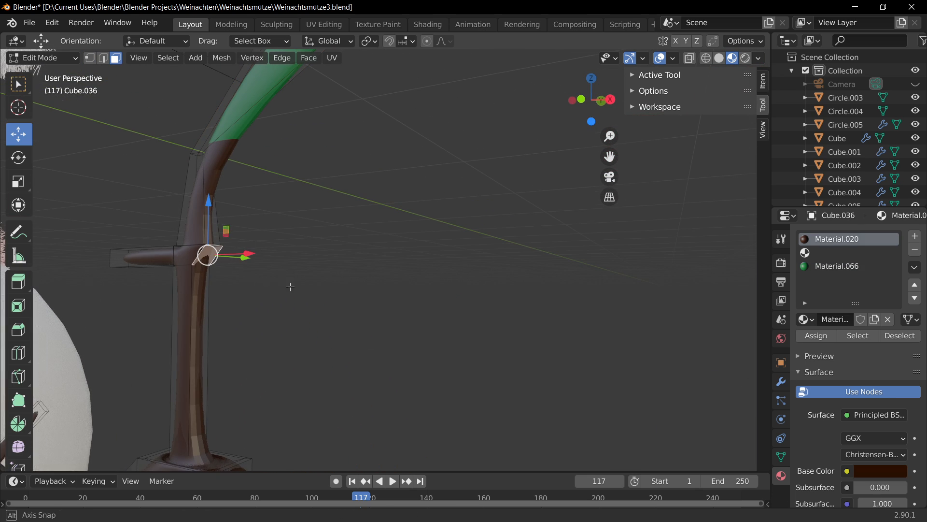
{"action": "scroll", "coordinate": [210, 259], "scroll_direction": "up", "scroll_amount": 2}
{"action": "key", "text": "e"}
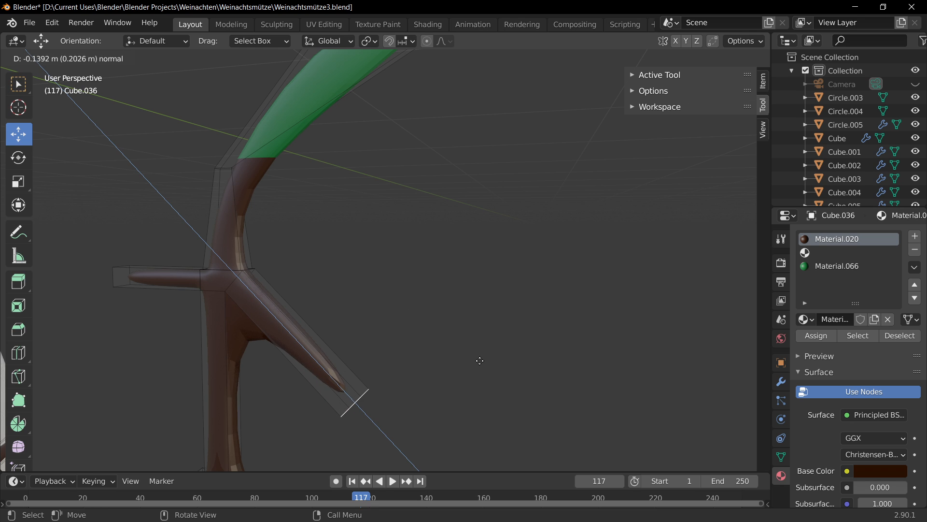
{"action": "left_click", "coordinate": [355, 309]}
Lengthen the new slanted twig with a long extrusion of its end face and a short end segment
{"action": "key", "text": "e"}
{"action": "left_click", "coordinate": [446, 378]}
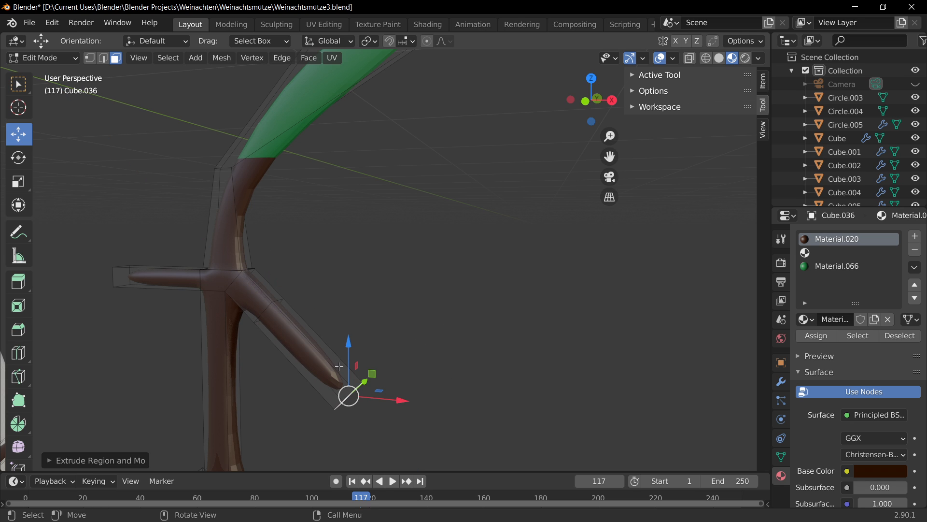
{"action": "key", "text": "e"}
{"action": "left_click", "coordinate": [429, 430]}
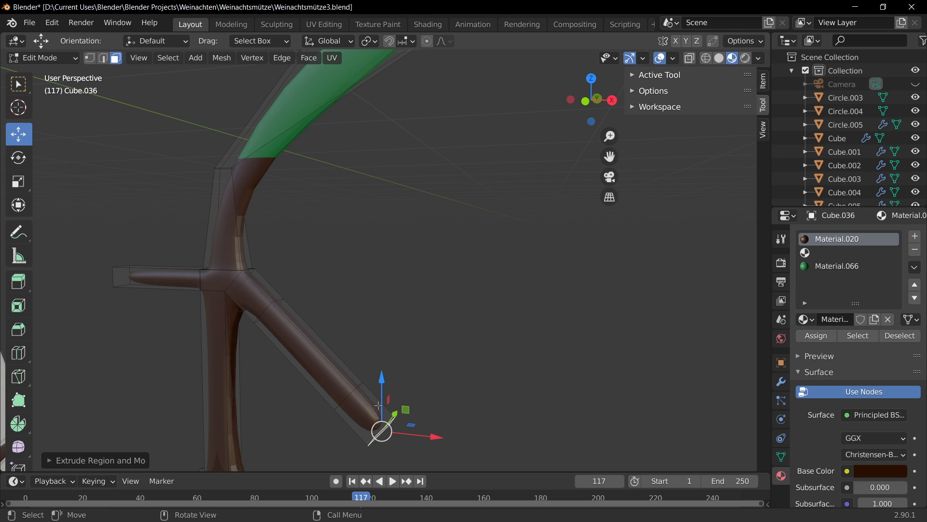
Scale the upper face of the slanted twig's end segment to about 0.52 and extrude it into a short offshoot
{"action": "left_click", "coordinate": [380, 401]}
{"action": "middle_click_drag", "start_coordinate": [429, 403], "coordinate": [434, 391]}
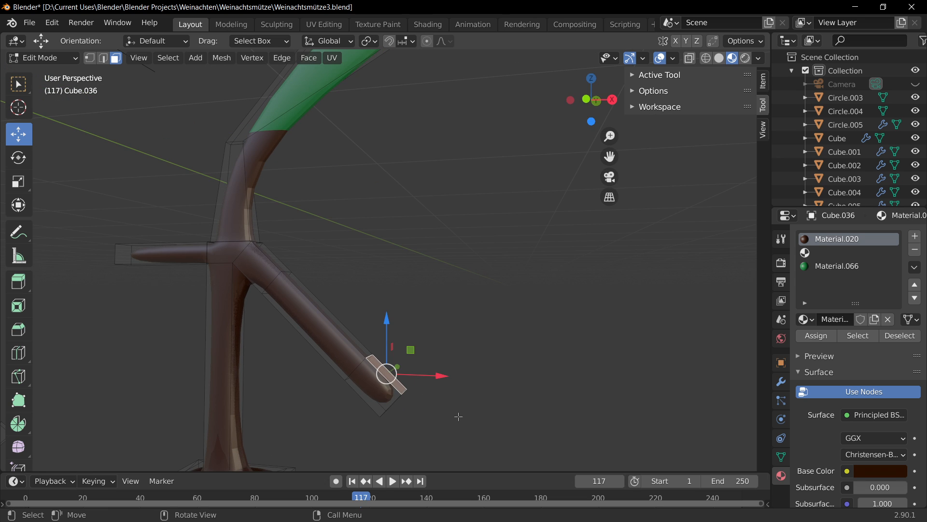
{"action": "key", "text": "s"}
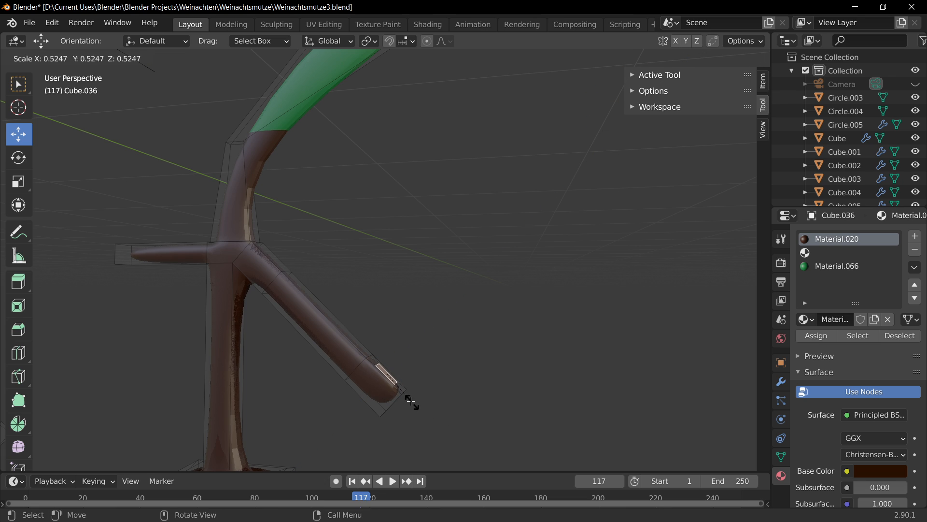
{"action": "left_click", "coordinate": [412, 402]}
{"action": "key", "text": "e"}
{"action": "left_click", "coordinate": [473, 292]}
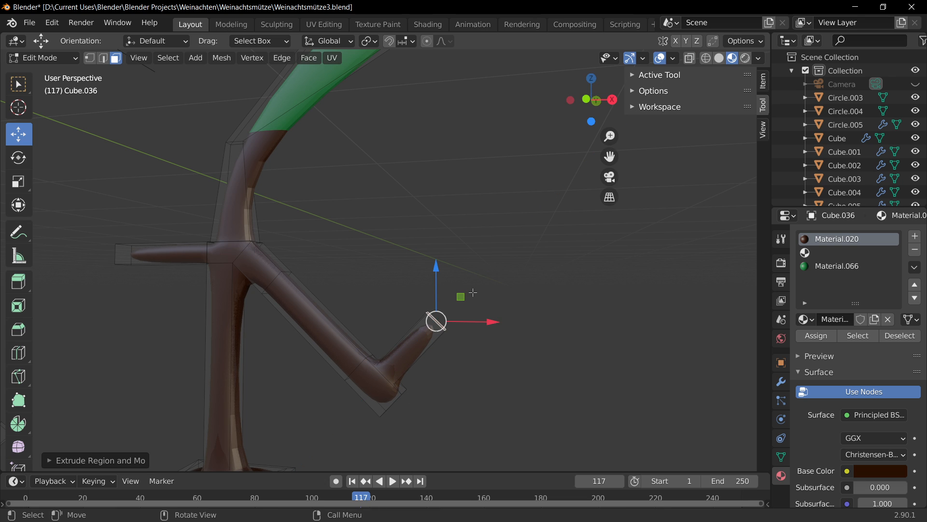
{"action": "scroll", "coordinate": [483, 291], "scroll_direction": "down", "scroll_amount": 4}
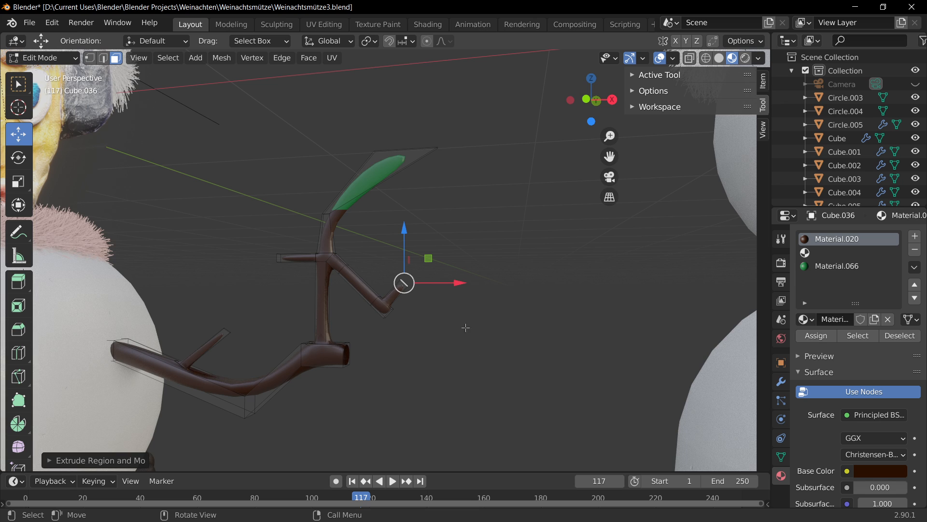
{"action": "key", "text": "1"}
{"action": "middle_click_drag", "start_coordinate": [458, 336], "coordinate": [422, 298], "text": "shift"}
{"action": "scroll", "coordinate": [423, 298], "scroll_direction": "up", "scroll_amount": 4}
{"action": "key", "text": "c"}
{"action": "key", "text": "Escape"}
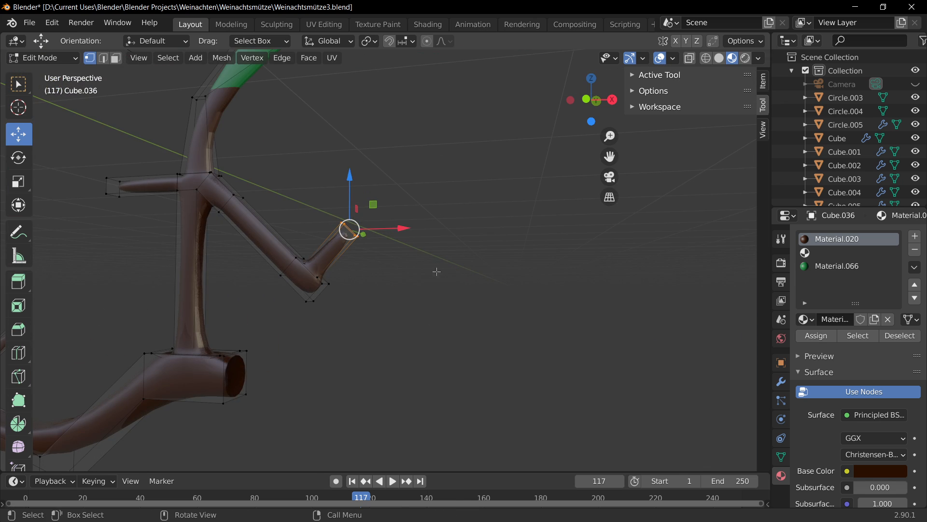
{"action": "key", "text": "c"}
{"action": "key", "text": "Escape"}
{"action": "key", "text": "v"}
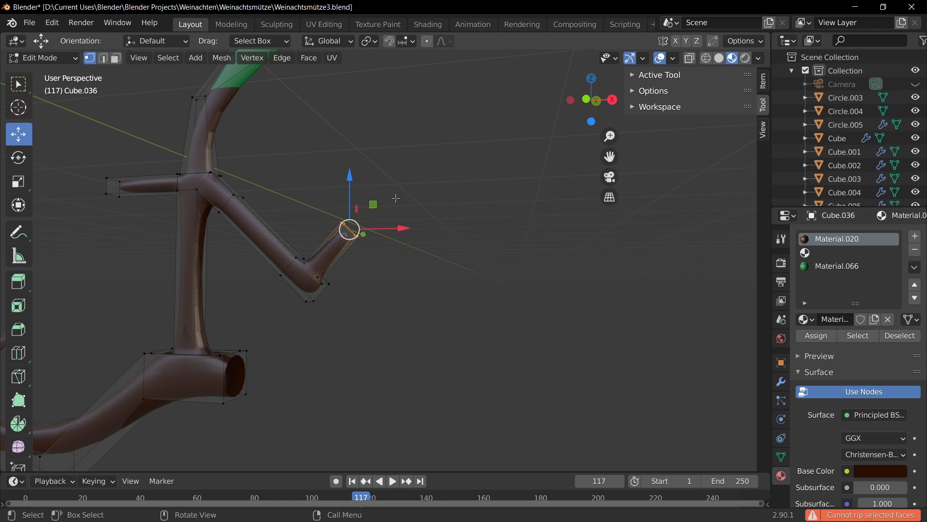
{"action": "key", "text": "c"}
{"action": "key", "text": "Escape"}
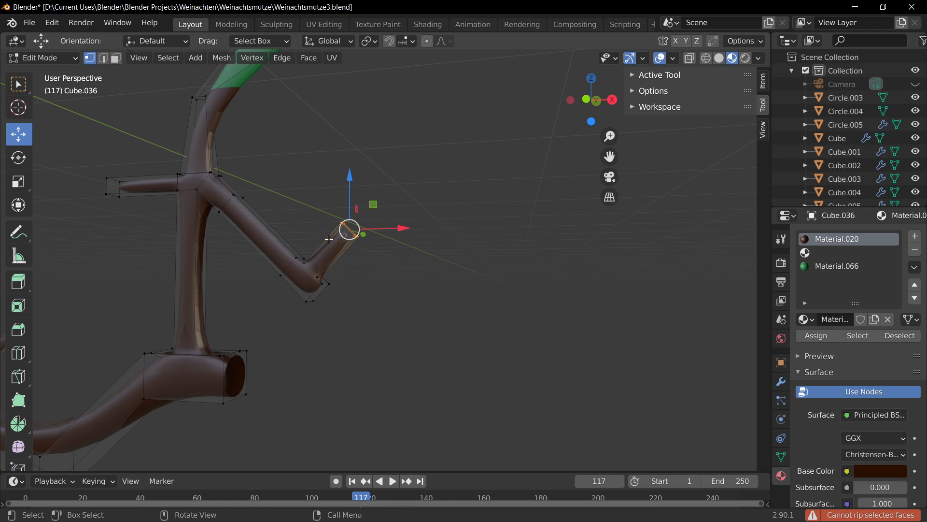
{"action": "key", "text": "c"}
{"action": "key", "text": "Escape"}
Select all the faces of the short offshoot at the end of the slanted twig
{"action": "key", "text": "3"}
{"action": "middle_click_drag", "start_coordinate": [357, 254], "coordinate": [403, 265]}
{"action": "scroll", "coordinate": [379, 286], "scroll_direction": "up", "scroll_amount": 2}
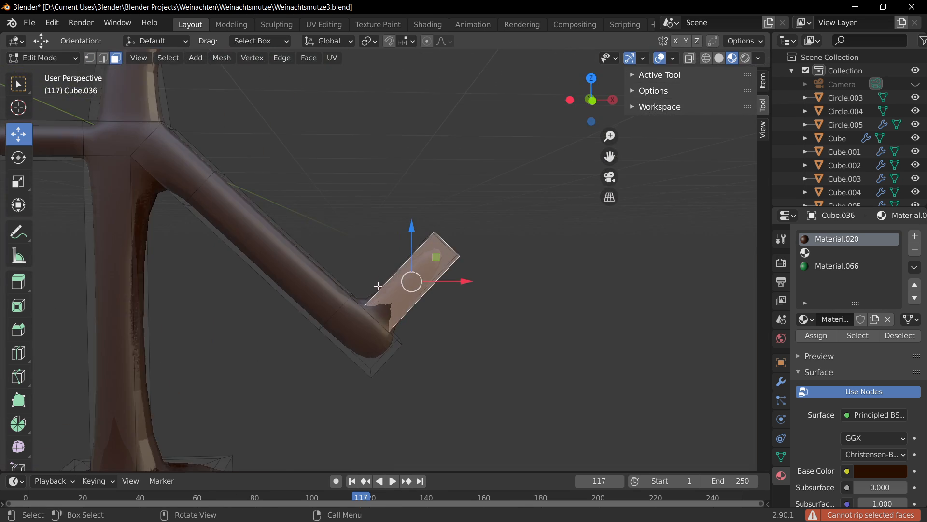
{"action": "middle_click_drag", "start_coordinate": [431, 303], "coordinate": [412, 262], "text": "shift"}
{"action": "middle_click_drag", "start_coordinate": [406, 314], "coordinate": [385, 240], "text": "shift"}
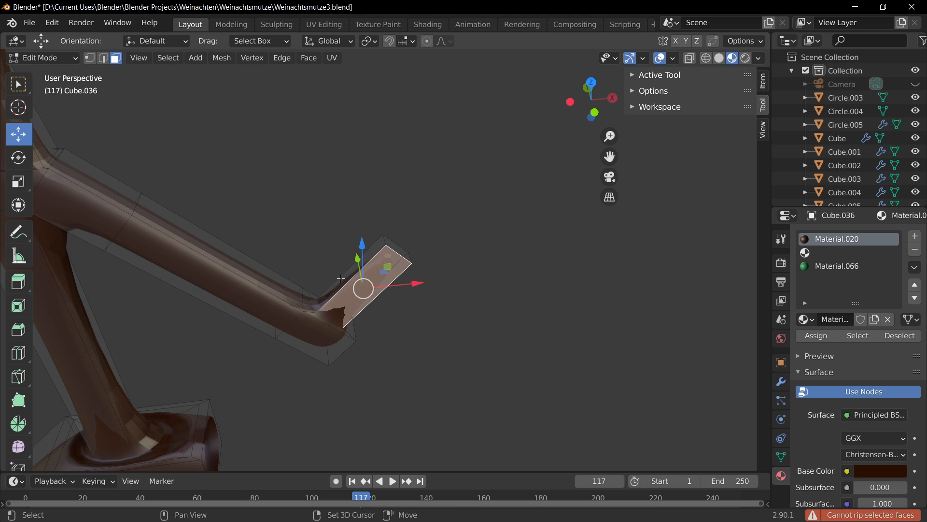
{"action": "key", "text": "alt+a"}
{"action": "middle_click_drag", "start_coordinate": [359, 291], "coordinate": [354, 253]}
{"action": "middle_click_drag", "start_coordinate": [355, 178], "coordinate": [513, 367], "text": "shift"}
{"action": "left_click", "coordinate": [351, 212], "text": "shift"}
{"action": "middle_click_drag", "start_coordinate": [442, 377], "coordinate": [383, 221], "text": "shift"}
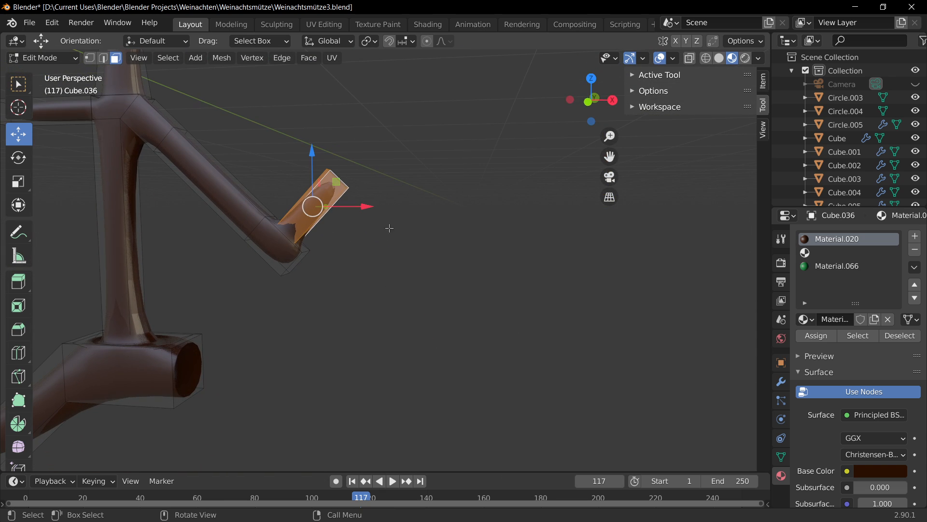
{"action": "middle_click_drag", "start_coordinate": [414, 331], "coordinate": [303, 260]}
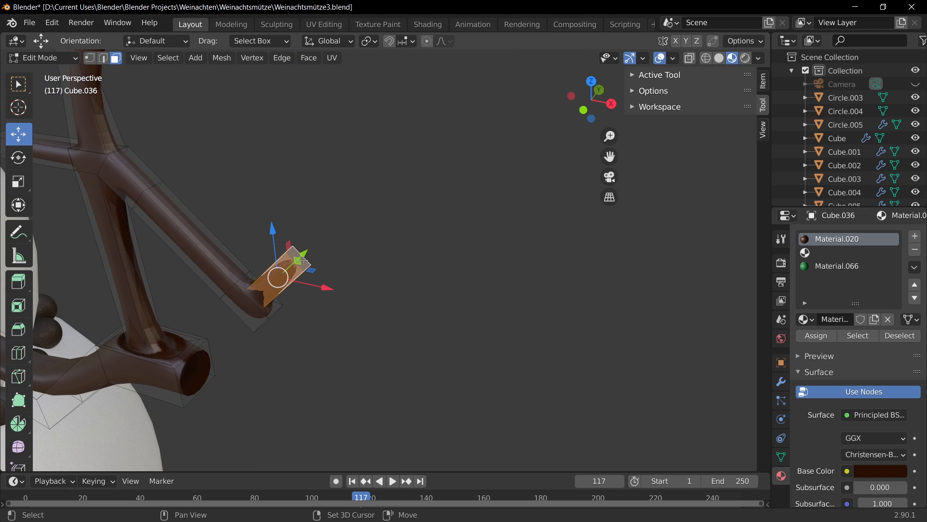
{"action": "middle_click_drag", "start_coordinate": [334, 315], "coordinate": [353, 280]}
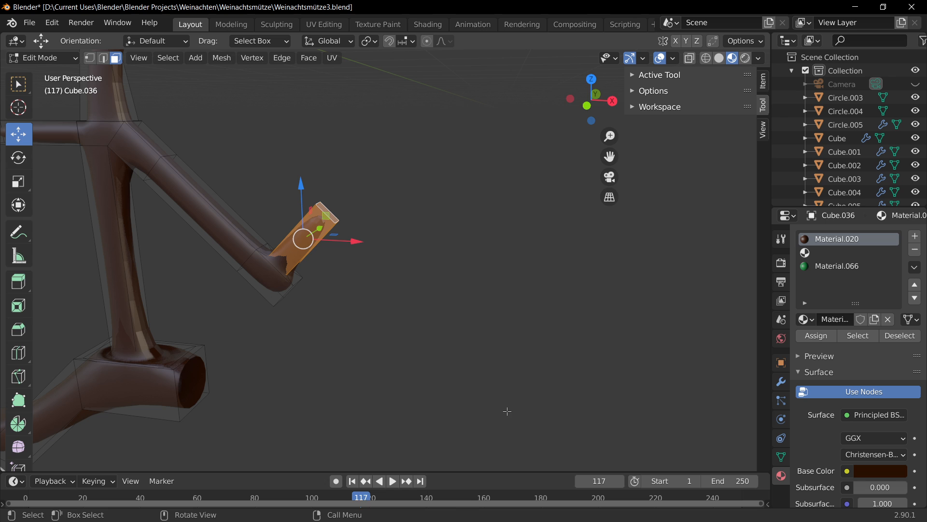
Scale down the selected faces of the short offshoot uniformly to make it smaller and thinner
{"action": "key", "text": "s"}
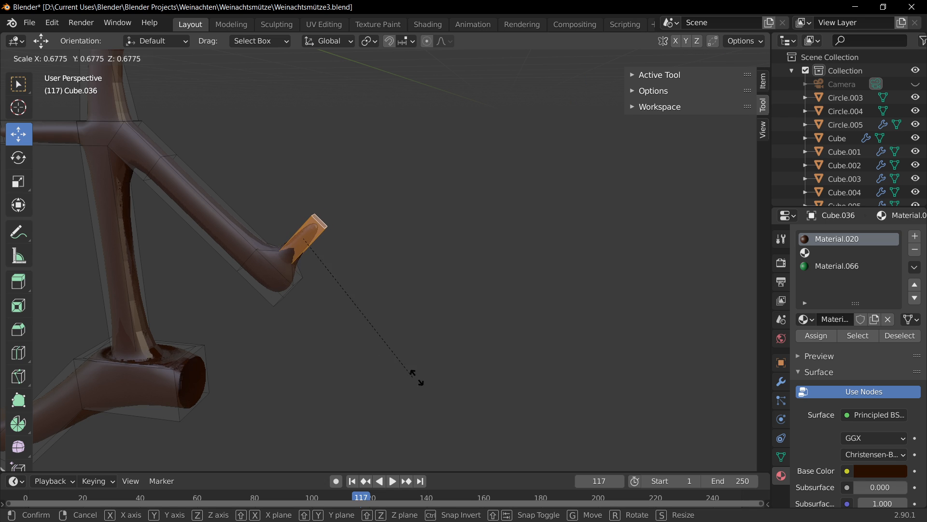
{"action": "right_click", "coordinate": [461, 358]}
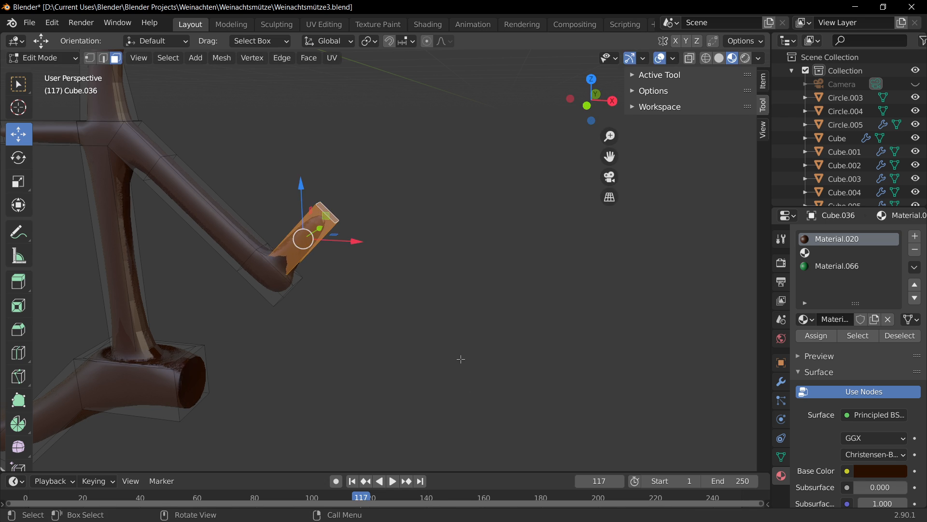
{"action": "key", "text": "s"}
{"action": "left_click", "coordinate": [383, 345]}
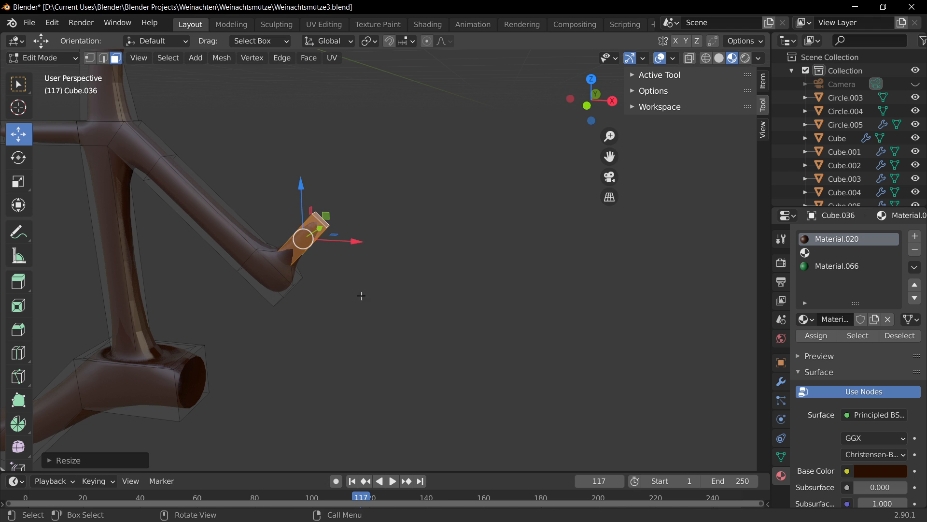
Assign the green material Material.066 to the selected faces of the short offshoot
{"action": "middle_click_drag", "start_coordinate": [362, 295], "coordinate": [389, 247]}
{"action": "scroll", "coordinate": [393, 224], "scroll_direction": "up", "scroll_amount": 3}
{"action": "scroll", "coordinate": [393, 224], "scroll_direction": "down", "scroll_amount": 6}
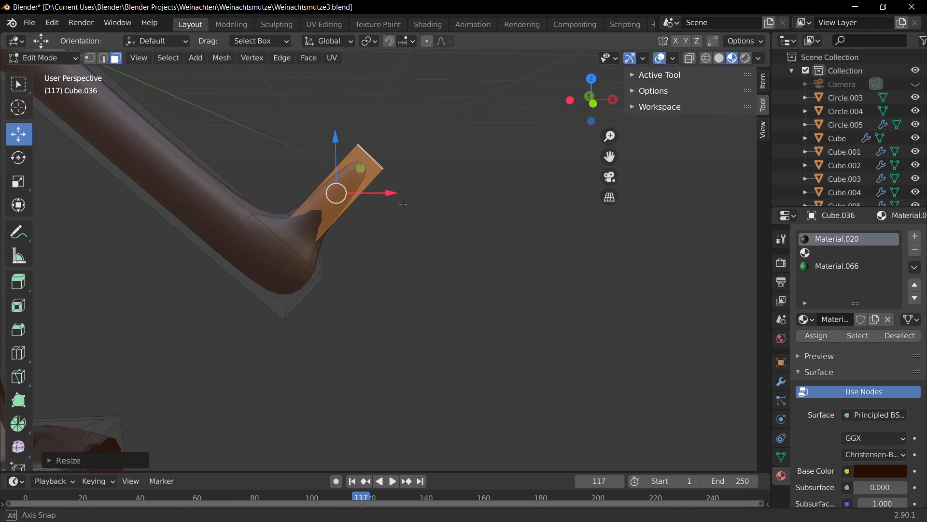
{"action": "scroll", "coordinate": [578, 245], "scroll_direction": "up", "scroll_amount": 3}
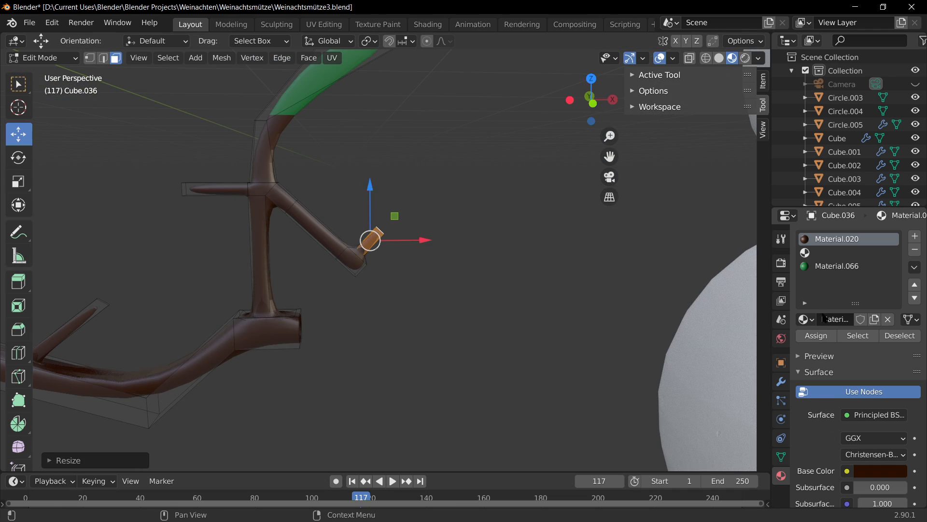
{"action": "left_click", "coordinate": [820, 268]}
{"action": "left_click", "coordinate": [825, 338]}
{"action": "scroll", "coordinate": [524, 248], "scroll_direction": "up", "scroll_amount": 3}
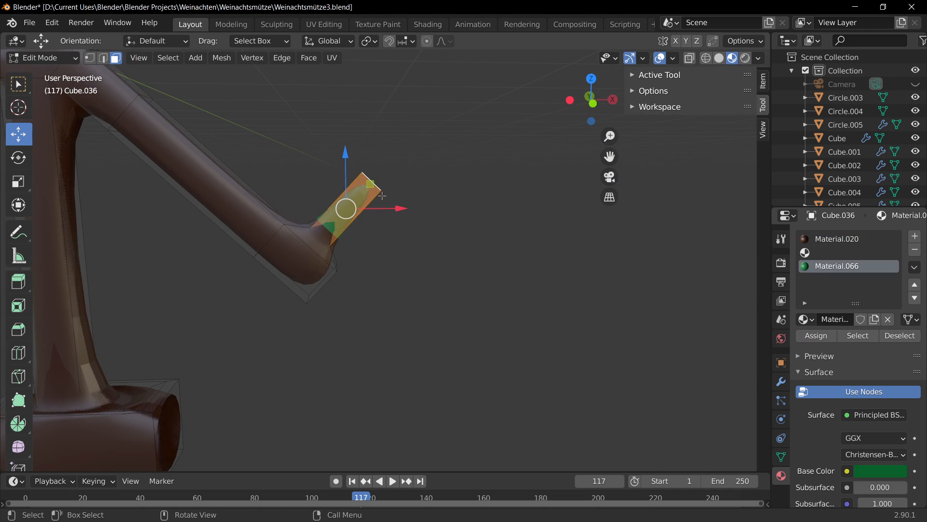
Select the end face of the green offshoot on the slanted twig
{"action": "middle_click_drag", "start_coordinate": [382, 196], "coordinate": [337, 213]}
{"action": "key", "text": "2"}
{"action": "left_click", "coordinate": [262, 224]}
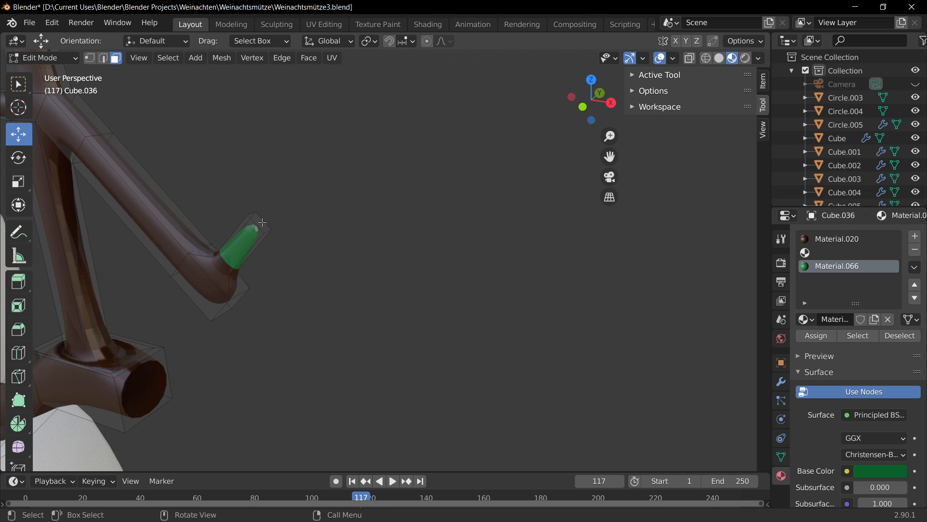
{"action": "key", "text": "s"}
{"action": "right_click", "coordinate": [352, 314]}
{"action": "key", "text": "g"}
{"action": "key", "text": "z"}
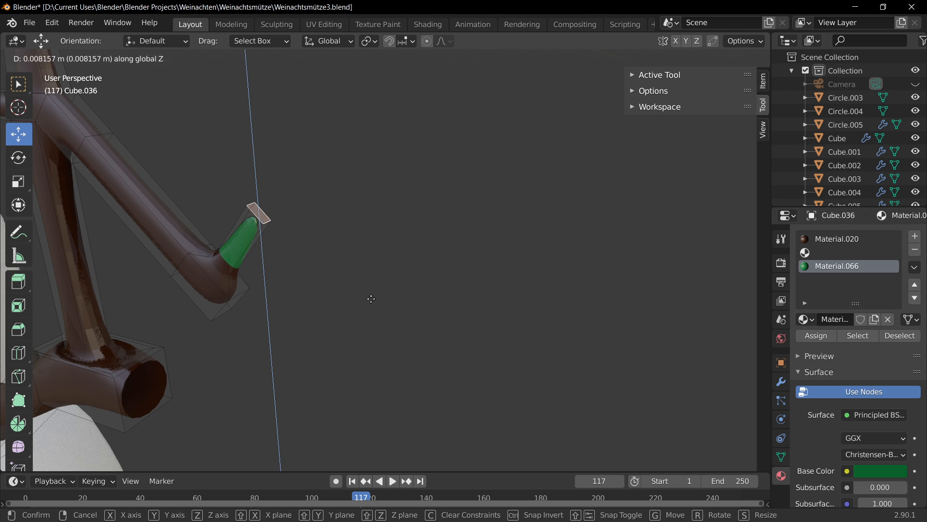
{"action": "right_click", "coordinate": [405, 262]}
Move the end face of the green offshoot upward and farther outward to lengthen it into a leaf
{"action": "middle_click_drag", "start_coordinate": [384, 278], "coordinate": [395, 260]}
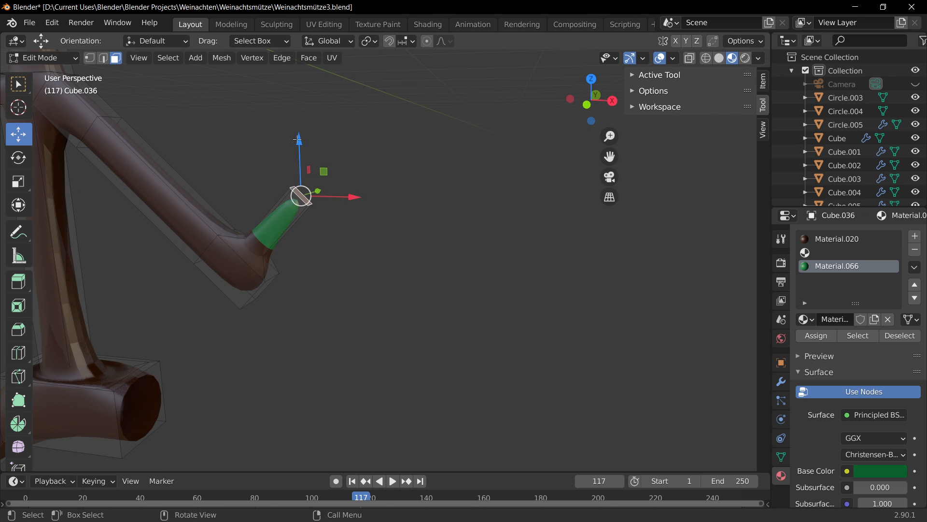
{"action": "left_click_drag", "start_coordinate": [297, 139], "coordinate": [306, 94]}
{"action": "left_click_drag", "start_coordinate": [345, 150], "coordinate": [497, 183]}
Widen the leaf's end face along the X axis in two passes, the second by a factor of about 1.45
{"action": "middle_click_drag", "start_coordinate": [497, 182], "coordinate": [435, 192]}
{"action": "key", "text": "s"}
{"action": "key", "text": "x"}
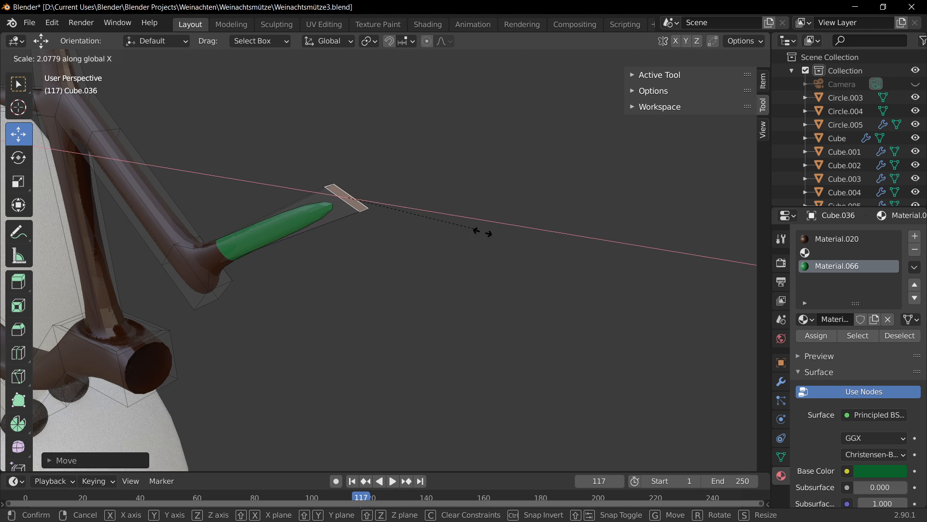
{"action": "left_click", "coordinate": [265, 400]}
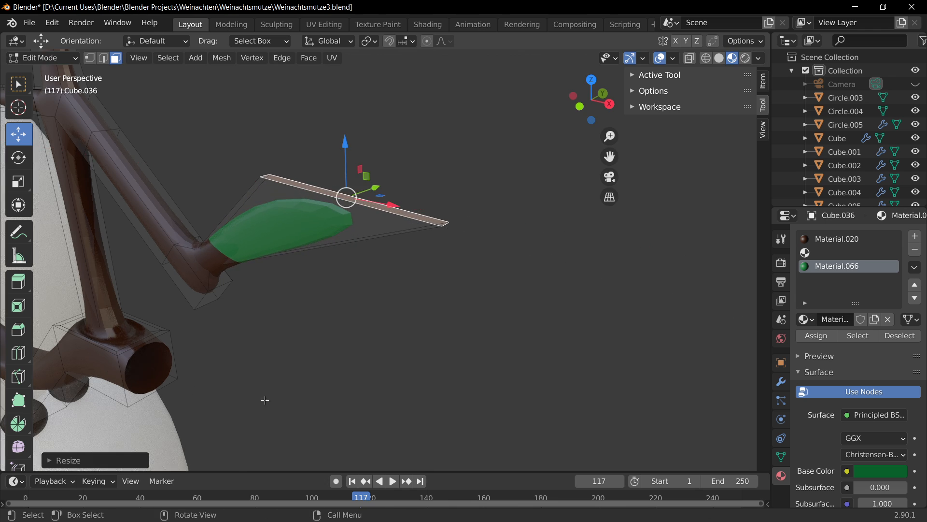
{"action": "scroll", "coordinate": [265, 399], "scroll_direction": "down", "scroll_amount": 4}
{"action": "middle_click_drag", "start_coordinate": [265, 399], "coordinate": [337, 355]}
{"action": "scroll", "coordinate": [337, 355], "scroll_direction": "down", "scroll_amount": 3}
{"action": "scroll", "coordinate": [363, 308], "scroll_direction": "up", "scroll_amount": 3}
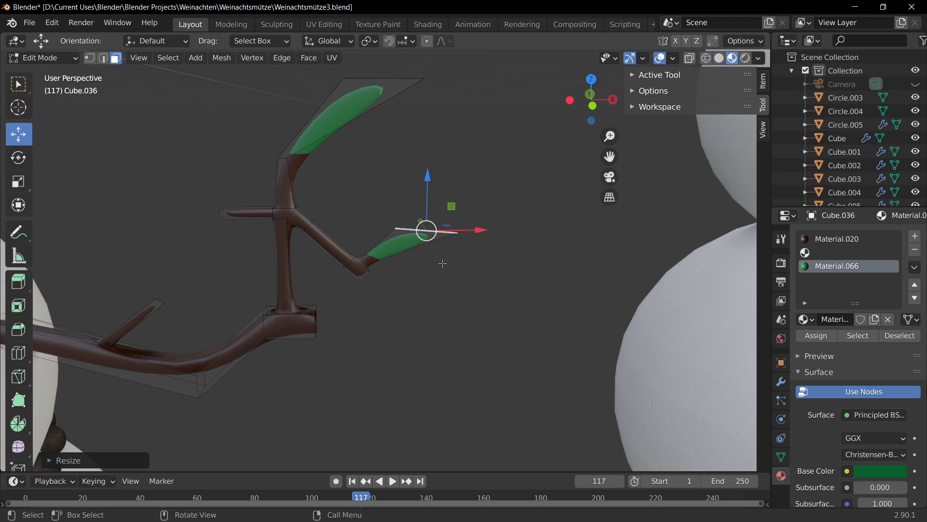
{"action": "scroll", "coordinate": [442, 263], "scroll_direction": "up", "scroll_amount": 4}
{"action": "key", "text": "s"}
{"action": "key", "text": "x"}
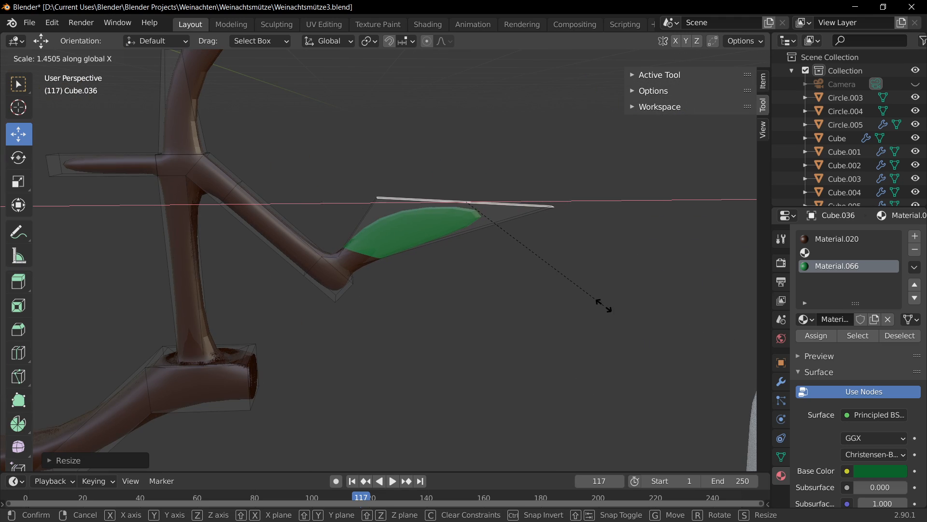
{"action": "left_click", "coordinate": [603, 307]}
Raise the leaf's end face along Z to make the leaf fuller, and leave edit mode
{"action": "key", "text": "g"}
{"action": "key", "text": "z"}
{"action": "left_click", "coordinate": [581, 276]}
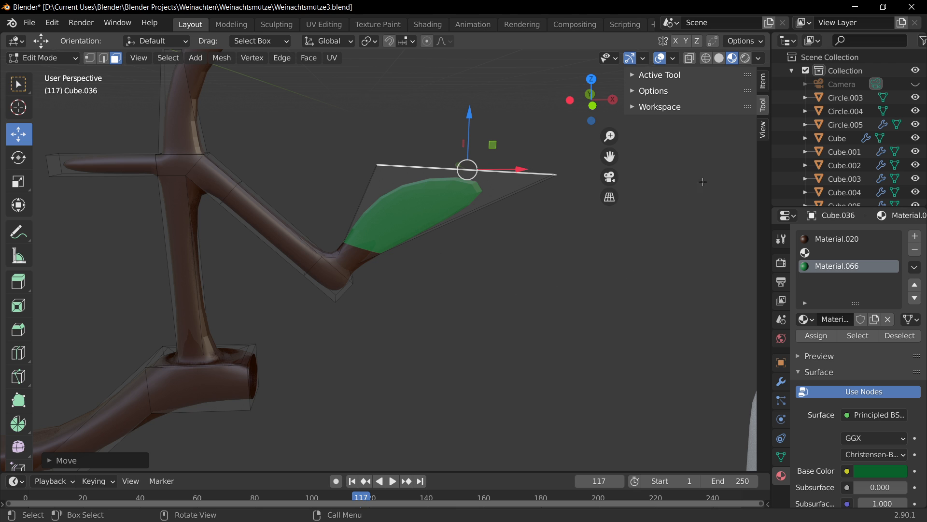
{"action": "middle_click_drag", "start_coordinate": [593, 269], "coordinate": [537, 245]}
{"action": "key", "text": "Tab"}
{"action": "scroll", "coordinate": [387, 302], "scroll_direction": "down", "scroll_amount": 6}
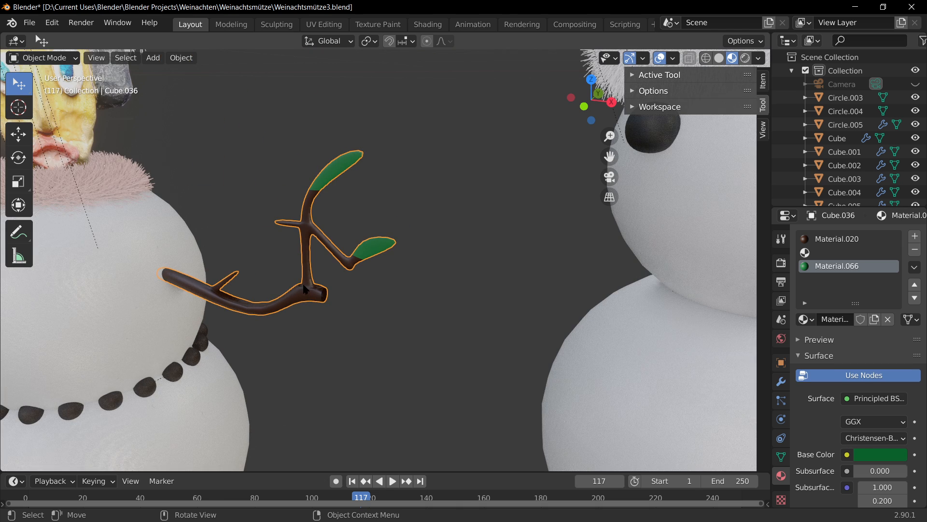
Extrude the lower face of the slanted twig's end segment, scaled down, and move it downward along Z into a new offshoot
{"action": "middle_click_drag", "start_coordinate": [305, 285], "coordinate": [375, 292]}
{"action": "scroll", "coordinate": [375, 270], "scroll_direction": "up", "scroll_amount": 5}
{"action": "scroll", "coordinate": [375, 308], "scroll_direction": "up", "scroll_amount": 4}
{"action": "key", "text": "Tab"}
{"action": "middle_click_drag", "start_coordinate": [245, 287], "coordinate": [259, 199]}
{"action": "left_click", "coordinate": [288, 174]}
{"action": "key", "text": "s"}
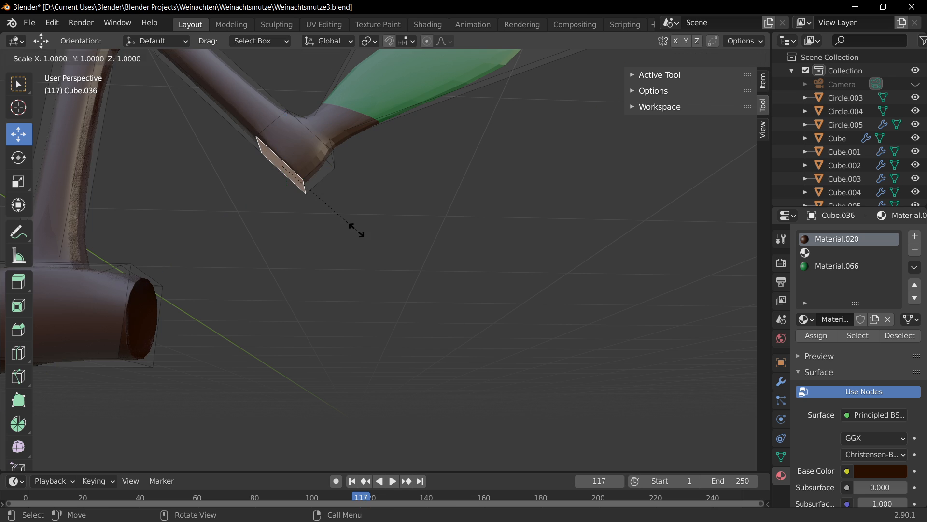
{"action": "left_click", "coordinate": [311, 209]}
{"action": "key", "text": "g"}
{"action": "key", "text": "z"}
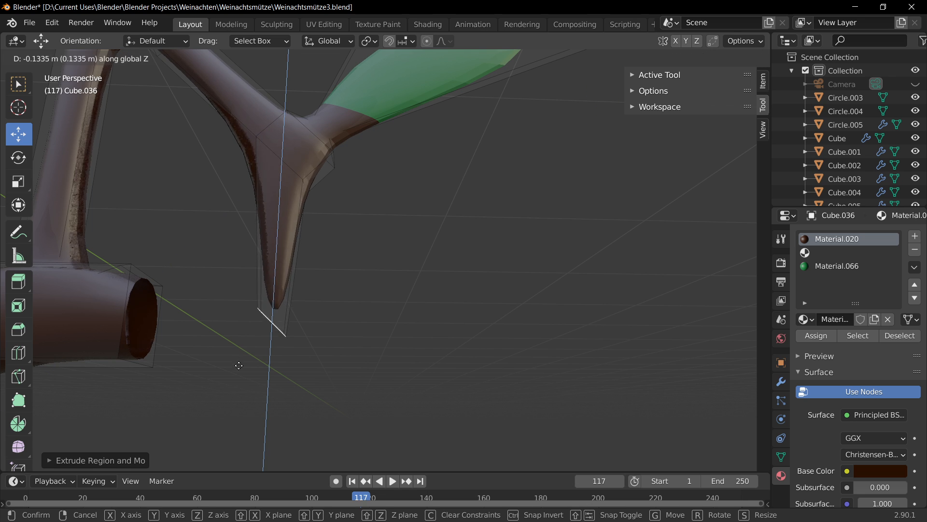
{"action": "left_click", "coordinate": [242, 294]}
Bend the new brown offshoot by shifting its tip along negative X, scaling the tip down and raising it along Z
{"action": "key", "text": "g"}
{"action": "key", "text": "x"}
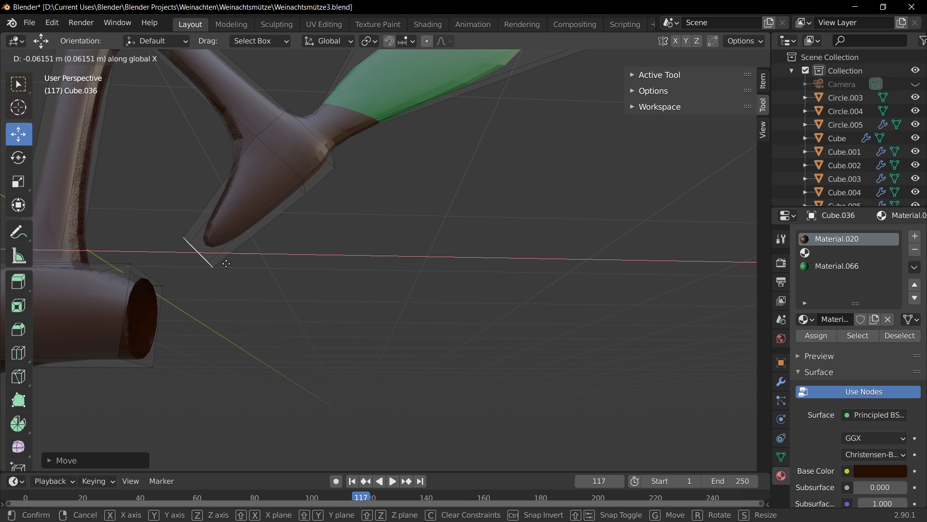
{"action": "left_click", "coordinate": [250, 274]}
{"action": "key", "text": "s"}
{"action": "left_click", "coordinate": [279, 272]}
{"action": "key", "text": "g"}
{"action": "key", "text": "z"}
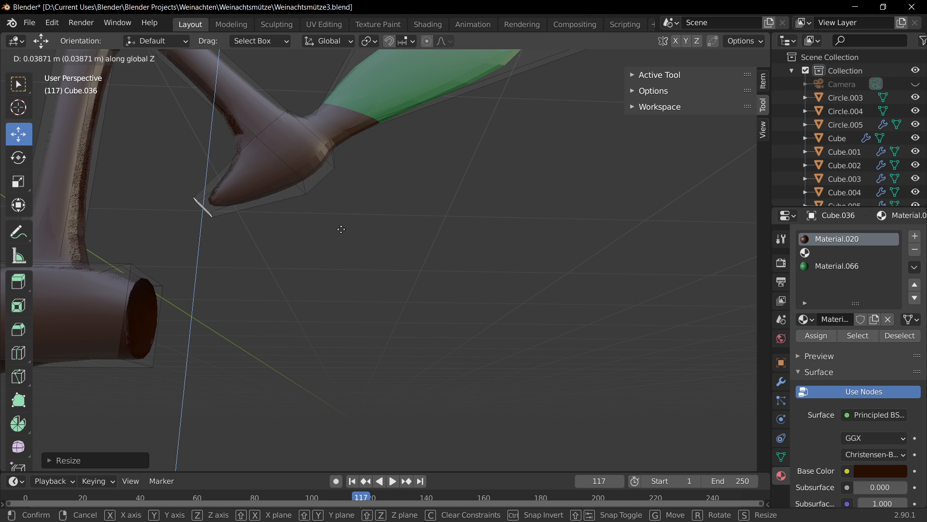
{"action": "left_click", "coordinate": [354, 216]}
{"action": "key", "text": "g"}
{"action": "key", "text": "x"}
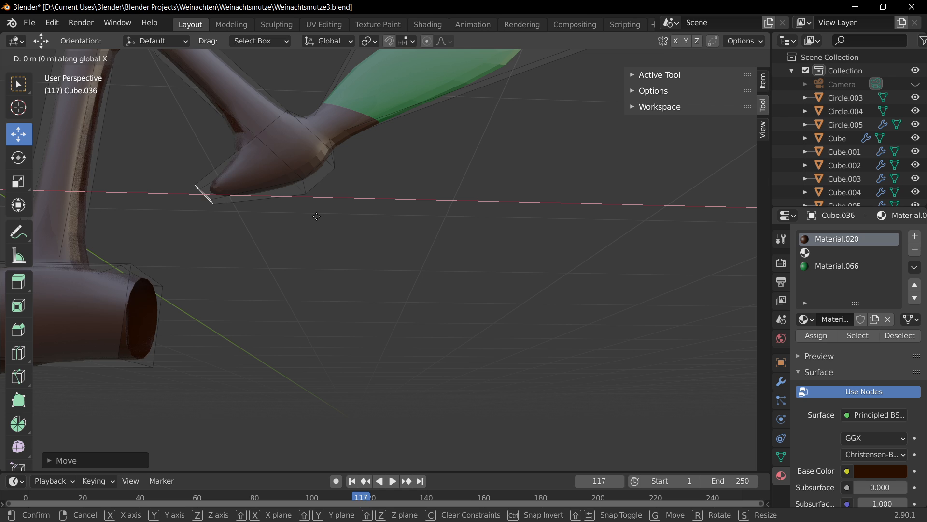
{"action": "left_click", "coordinate": [267, 196]}
Extrude the bent offshoot's underside face scaled to about 0.29, and extrude it again downward into a small tapered spike
{"action": "left_click", "coordinate": [275, 195]}
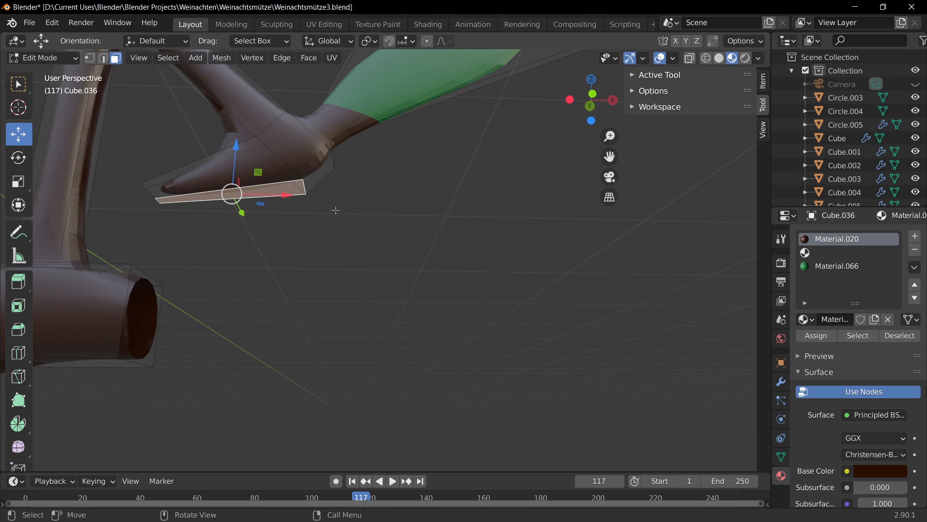
{"action": "key", "text": "s"}
{"action": "right_click", "coordinate": [298, 203]}
{"action": "key", "text": "e"}
{"action": "key", "text": "s"}
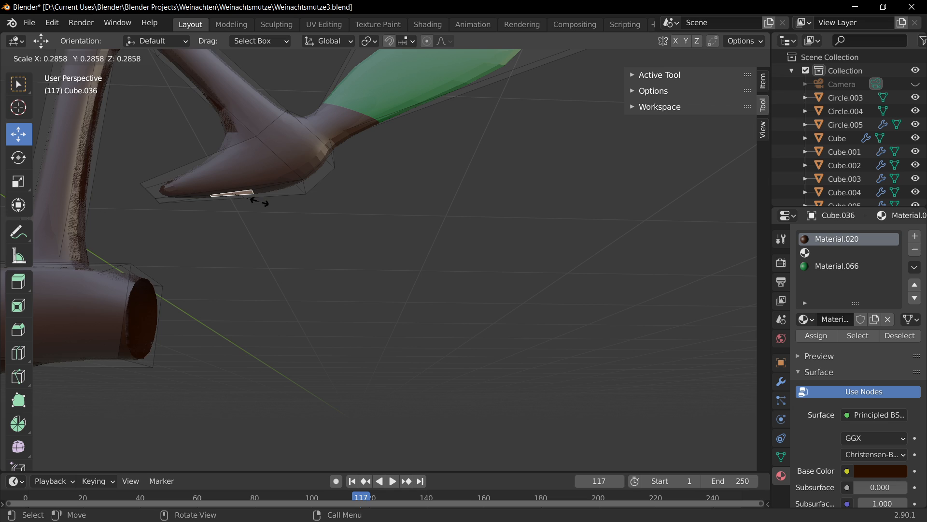
{"action": "left_click", "coordinate": [261, 201]}
{"action": "key", "text": "e"}
{"action": "left_click", "coordinate": [266, 260]}
{"action": "key", "text": "s"}
{"action": "left_click", "coordinate": [243, 262]}
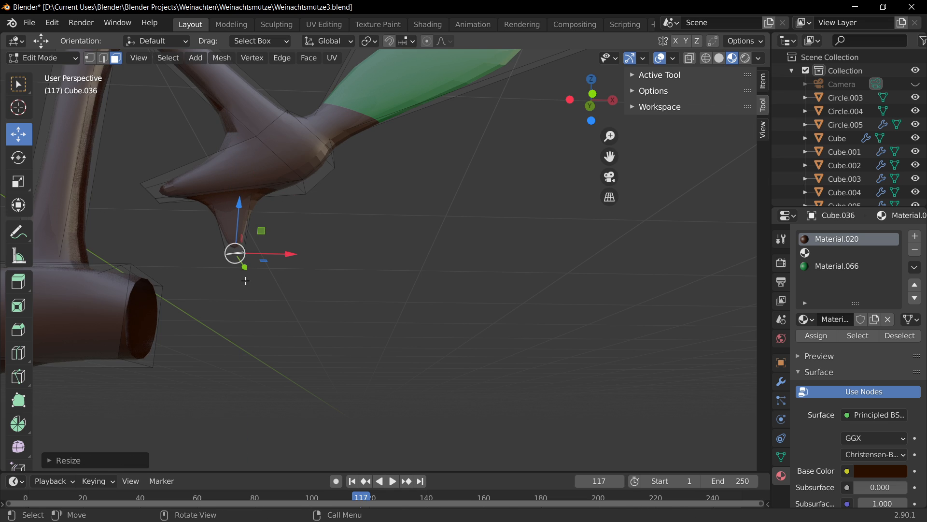
Check the rebuilt arm with its twigs and leaves from farther away, alongside both snowmen
{"action": "scroll", "coordinate": [274, 275], "scroll_direction": "down", "scroll_amount": 12}
{"action": "key", "text": "Tab"}
{"action": "middle_click_drag", "start_coordinate": [381, 366], "coordinate": [376, 381]}
{"action": "scroll", "coordinate": [375, 381], "scroll_direction": "down", "scroll_amount": 6}
{"action": "scroll", "coordinate": [357, 340], "scroll_direction": "up", "scroll_amount": 5}
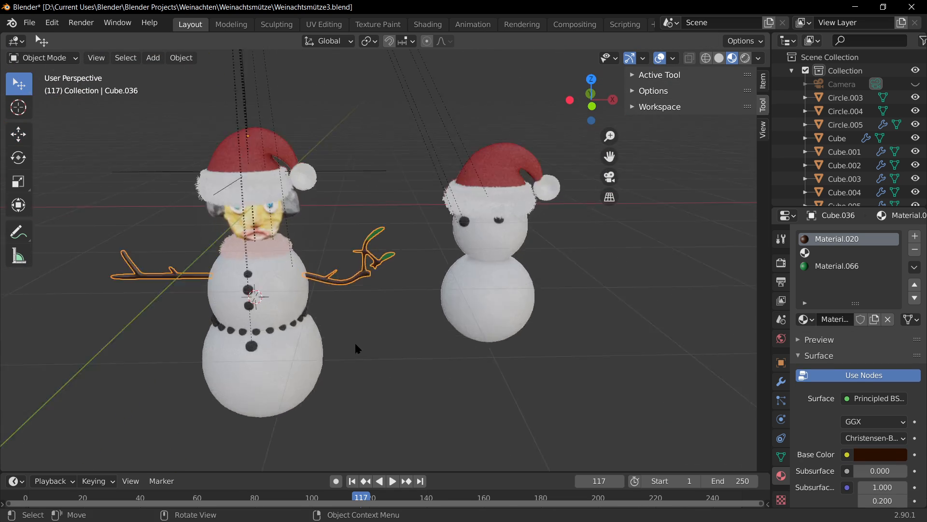
{"action": "scroll", "coordinate": [346, 327], "scroll_direction": "down", "scroll_amount": 4}
{"action": "middle_click_drag", "start_coordinate": [346, 327], "coordinate": [352, 301]}
{"action": "scroll", "coordinate": [353, 286], "scroll_direction": "up", "scroll_amount": 11}
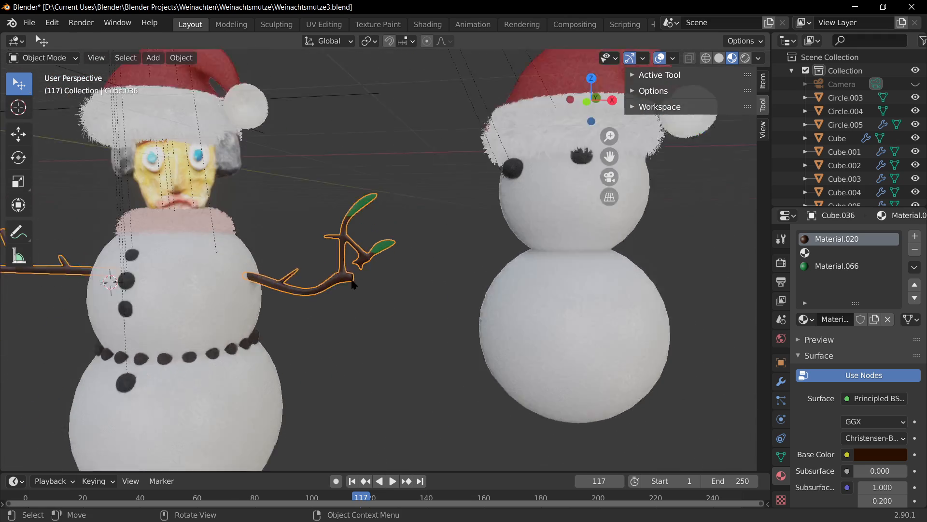
Select the corner vertices around the open end of the thick lower branch and fill them with a face
{"action": "key", "text": "Tab"}
{"action": "scroll", "coordinate": [290, 300], "scroll_direction": "up", "scroll_amount": 6}
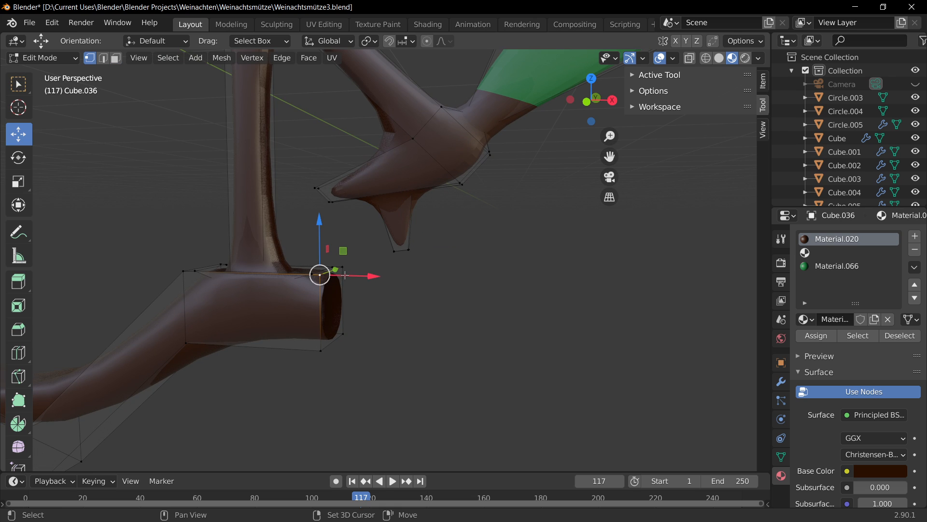
{"action": "left_click", "coordinate": [324, 348], "text": "shift"}
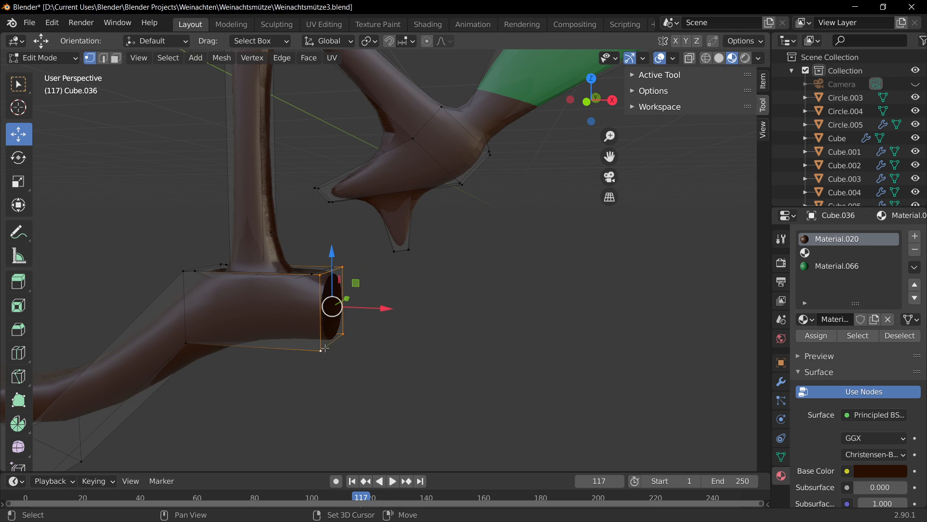
{"action": "key", "text": "f"}
{"action": "left_click", "coordinate": [455, 350]}
{"action": "scroll", "coordinate": [445, 346], "scroll_direction": "down", "scroll_amount": 4}
{"action": "scroll", "coordinate": [444, 346], "scroll_direction": "up", "scroll_amount": 4}
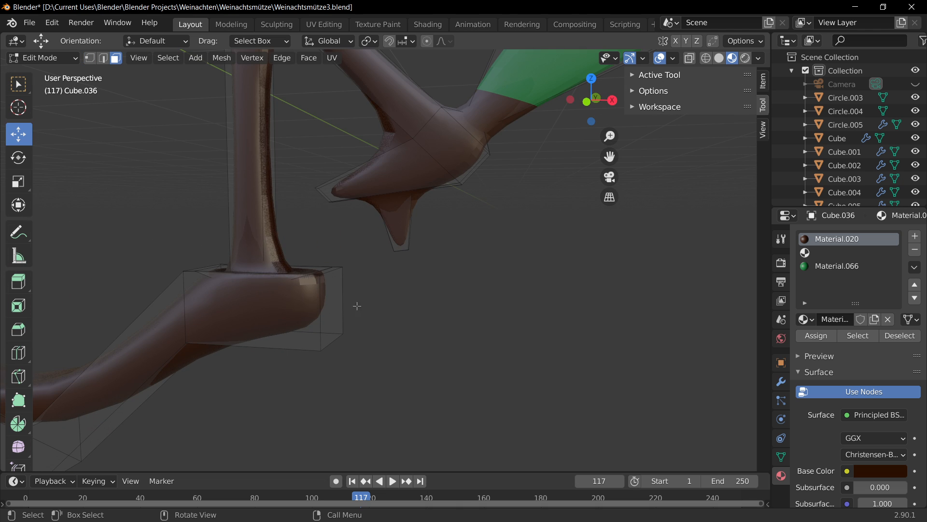
Select the new cap face on the thick branch's end and create a smaller scaled-down face within it
{"action": "middle_click_drag", "start_coordinate": [332, 314], "coordinate": [306, 328]}
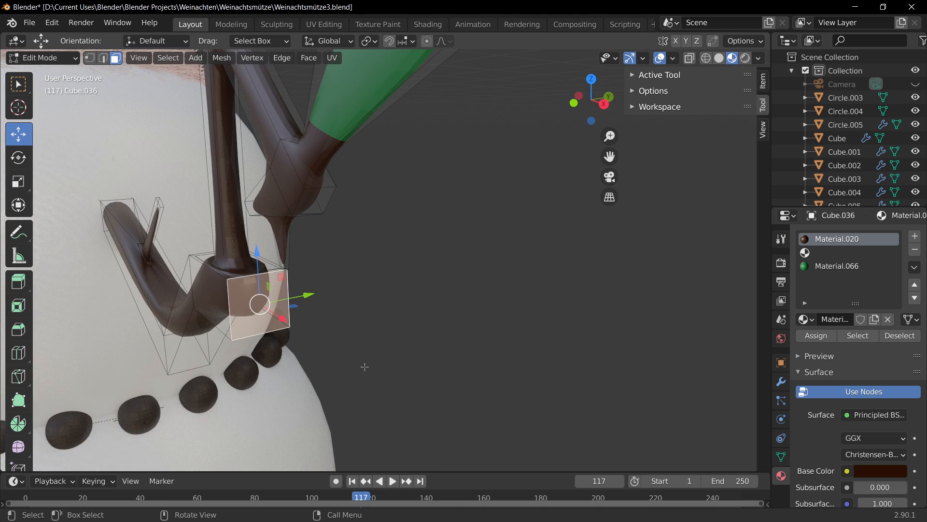
{"action": "middle_click_drag", "start_coordinate": [365, 366], "coordinate": [400, 338]}
{"action": "key", "text": "s"}
{"action": "left_click", "coordinate": [337, 329]}
{"action": "middle_click_drag", "start_coordinate": [337, 329], "coordinate": [351, 313]}
{"action": "mouse_move", "coordinate": [354, 297]}
{"action": "left_mouse_down"}
{"action": "mouse_move", "coordinate": [338, 295]}
{"action": "mouse_move", "coordinate": [349, 295]}
{"action": "left_mouse_up"}
{"action": "middle_click_drag", "start_coordinate": [387, 309], "coordinate": [430, 325]}
{"action": "key", "text": "ctrl+z"}
Scale the inner cap face slightly smaller and push it about 0.03 m inward along X to hollow the branch end
{"action": "key", "text": "w"}
{"action": "key", "text": "s"}
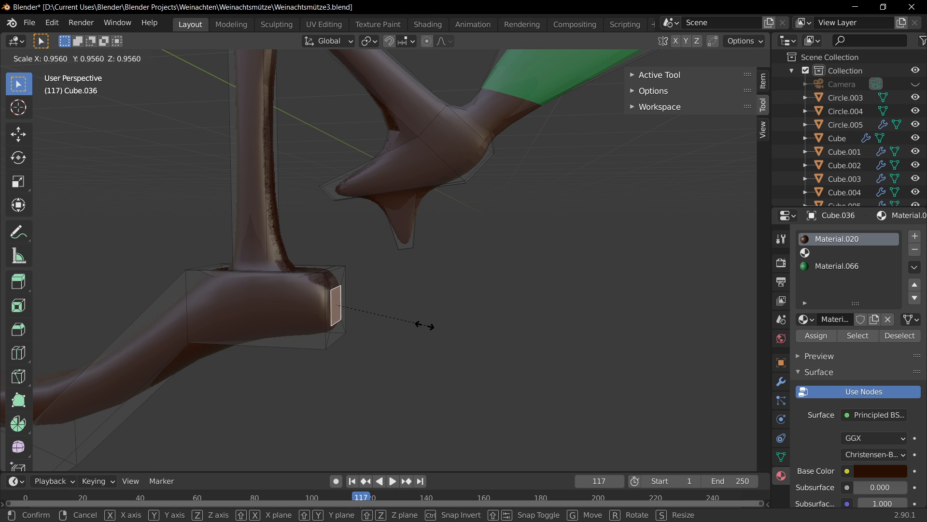
{"action": "left_click", "coordinate": [399, 324]}
{"action": "key", "text": "g"}
{"action": "key", "text": "x"}
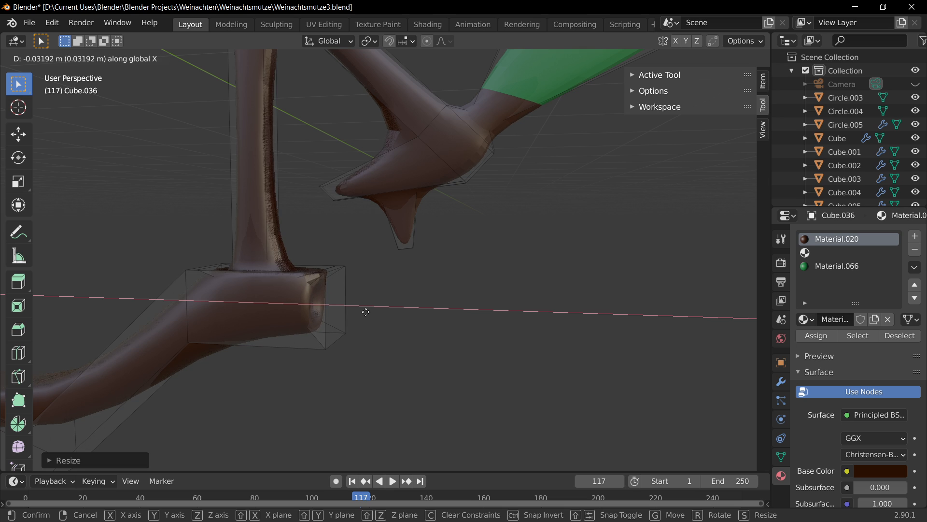
{"action": "left_click", "coordinate": [371, 315]}
{"action": "middle_click_drag", "start_coordinate": [369, 314], "coordinate": [406, 343]}
Inspect the hollowed branch end in object and edit mode from several angles and distances
{"action": "key", "text": "Tab"}
{"action": "scroll", "coordinate": [379, 348], "scroll_direction": "down", "scroll_amount": 4}
{"action": "key", "text": "Tab"}
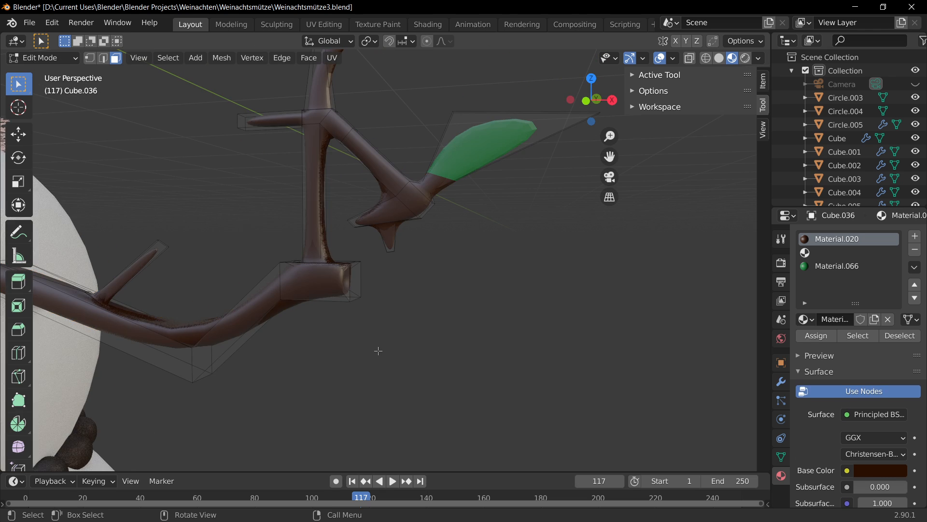
{"action": "scroll", "coordinate": [377, 350], "scroll_direction": "up", "scroll_amount": 4}
{"action": "middle_click_drag", "start_coordinate": [338, 299], "coordinate": [343, 319]}
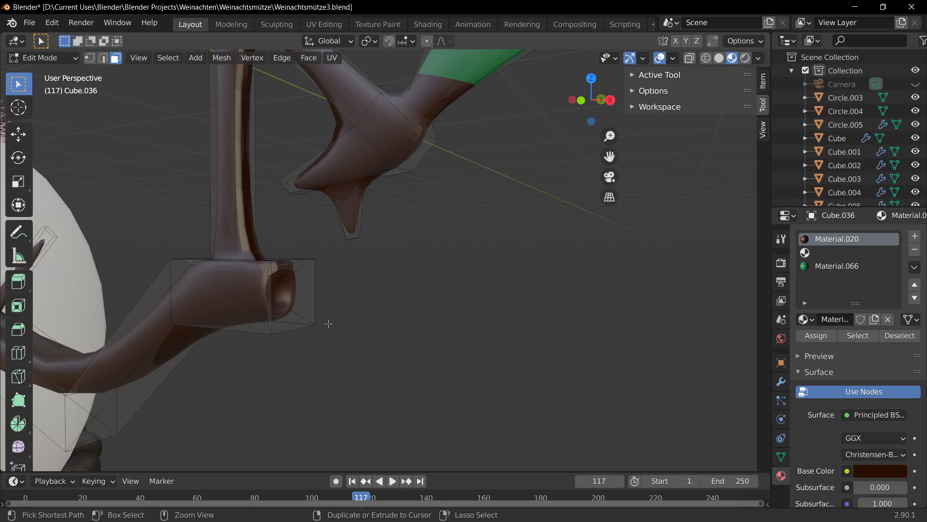
{"action": "key", "text": "Tab"}
{"action": "scroll", "coordinate": [357, 343], "scroll_direction": "down", "scroll_amount": 5}
{"action": "mouse_move", "coordinate": [443, 315]}
{"action": "middle_mouse_down"}
{"action": "mouse_move", "coordinate": [290, 348]}
{"action": "mouse_move", "coordinate": [411, 341]}
{"action": "mouse_move", "coordinate": [433, 328]}
{"action": "middle_mouse_up"}
{"action": "scroll", "coordinate": [350, 287], "scroll_direction": "up", "scroll_amount": 4}
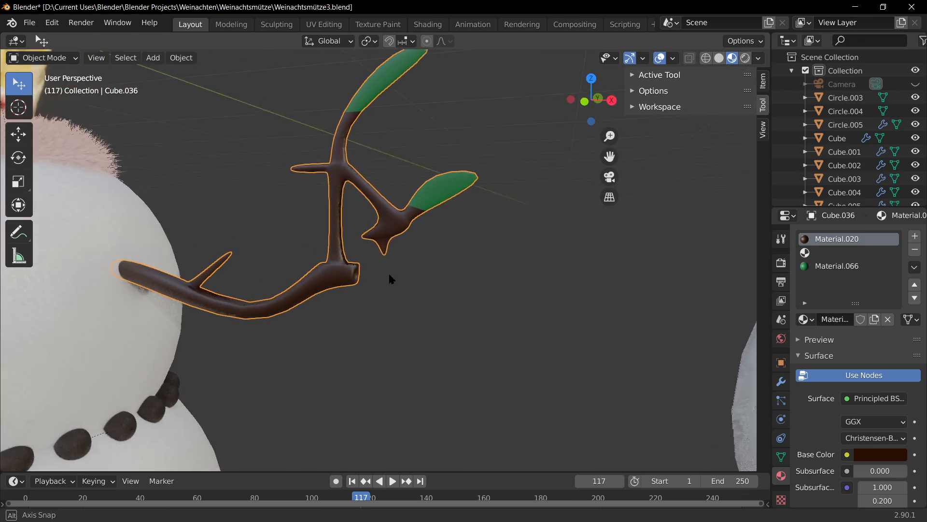
Extrude the underside face of the thick branch's end segment in place and scale it down
{"action": "middle_click_drag", "start_coordinate": [389, 280], "coordinate": [399, 177]}
{"action": "key", "text": "Tab"}
{"action": "key", "text": "e"}
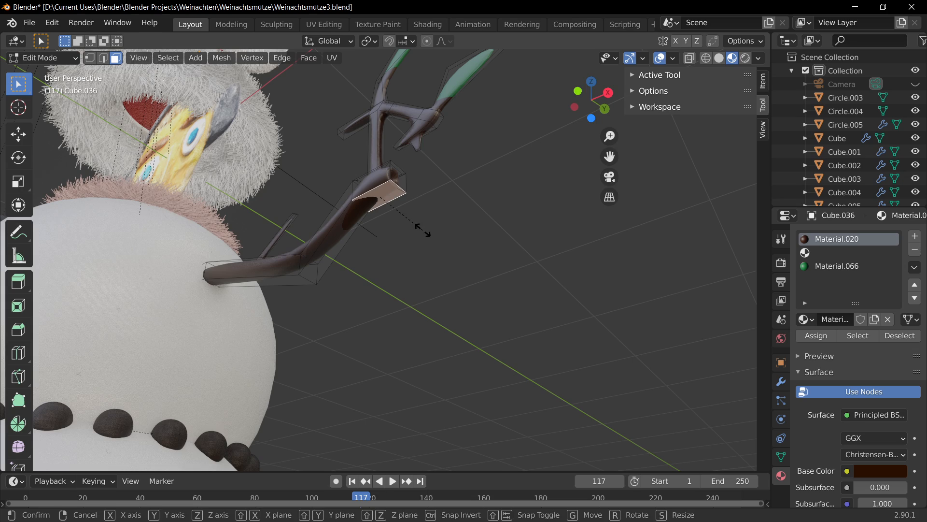
{"action": "left_click", "coordinate": [396, 217]}
{"action": "key", "text": "e"}
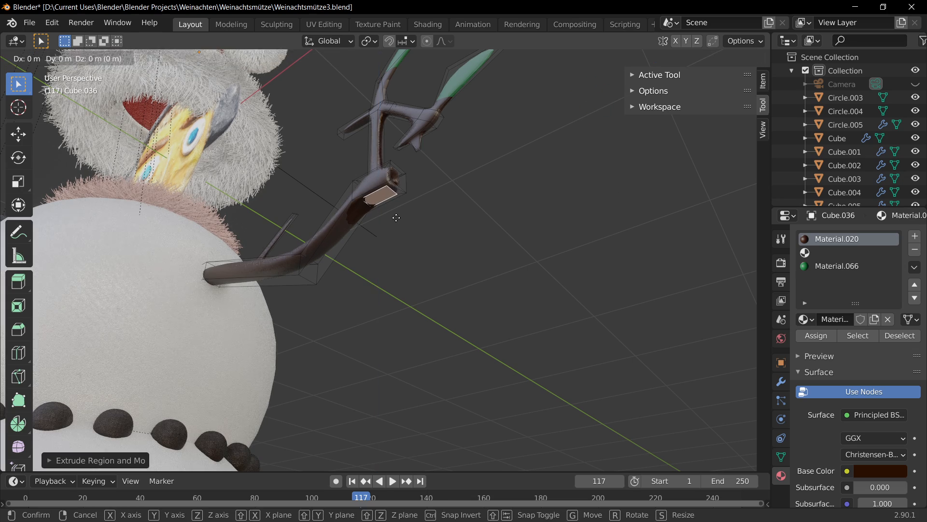
{"action": "right_click", "coordinate": [401, 237]}
{"action": "key", "text": "s"}
{"action": "left_click", "coordinate": [392, 227]}
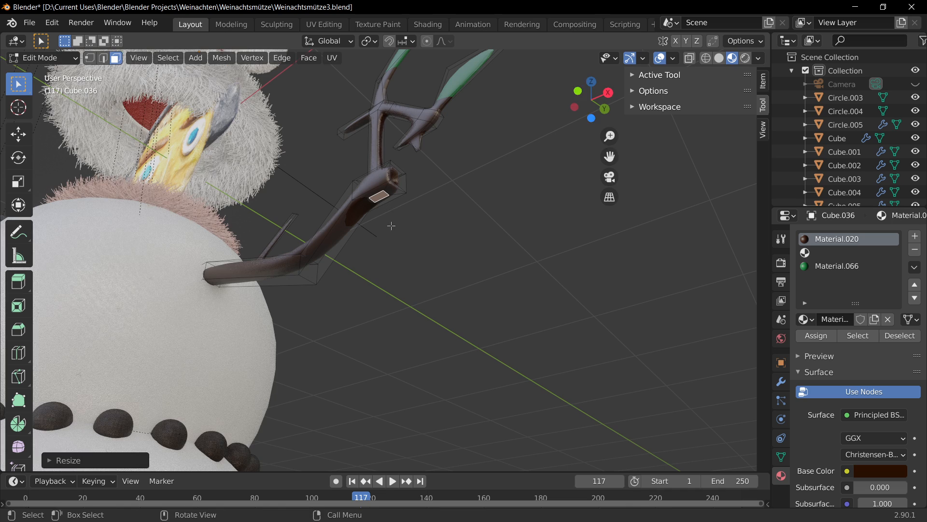
Extrude the reduced underside face again, scale it down and move it downward along Z to form a twig
{"action": "middle_click_drag", "start_coordinate": [389, 223], "coordinate": [415, 237]}
{"action": "key", "text": "e"}
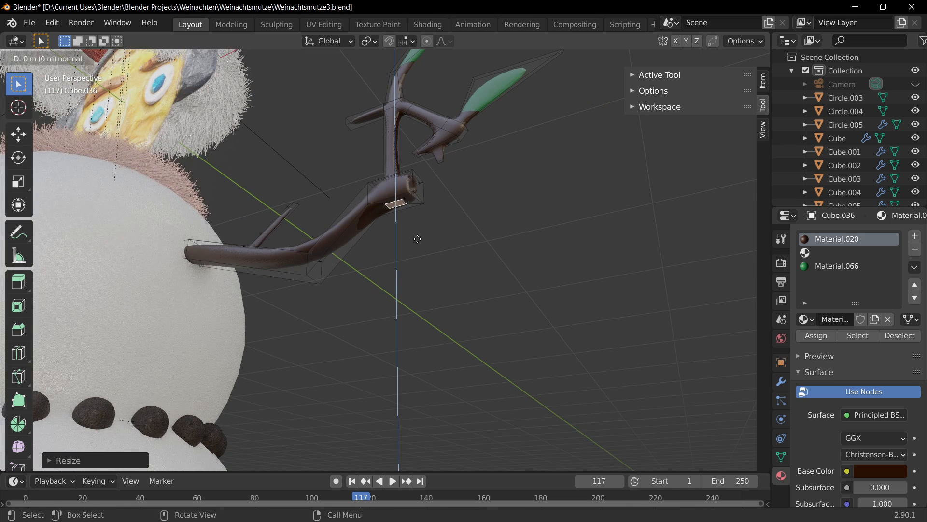
{"action": "right_click", "coordinate": [414, 229]}
{"action": "key", "text": "s"}
{"action": "left_click", "coordinate": [422, 239]}
{"action": "key", "text": "g"}
{"action": "key", "text": "z"}
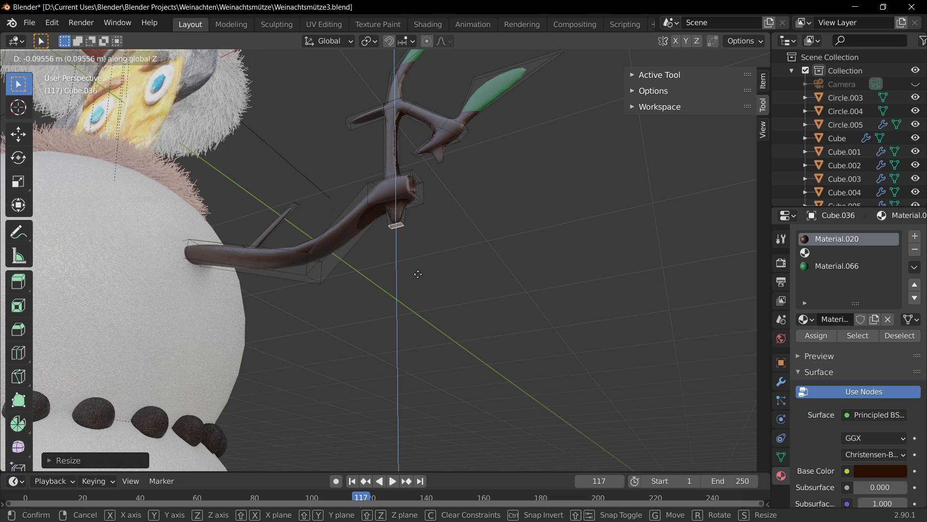
{"action": "left_click", "coordinate": [415, 312]}
Move the new lower twig's tip farther so that the twig slants back toward the snowman
{"action": "middle_click_drag", "start_coordinate": [419, 302], "coordinate": [404, 348]}
{"action": "key", "text": "g"}
{"action": "key", "text": "z"}
{"action": "left_click", "coordinate": [408, 316]}
Leave edit mode and save the project file Weinachtsmütze3.blend
{"action": "scroll", "coordinate": [480, 315], "scroll_direction": "down", "scroll_amount": 5}
{"action": "key", "text": "Tab"}
{"action": "middle_click_drag", "start_coordinate": [388, 294], "coordinate": [526, 264], "text": "shift"}
{"action": "key", "text": "ctrl+s"}
Move the face at the arm's snowman-side end into place, leave edit mode and save the project file Weinachtsmütze3.blend
{"action": "scroll", "coordinate": [459, 213], "scroll_direction": "up", "scroll_amount": 4}
{"action": "key", "text": "Tab"}
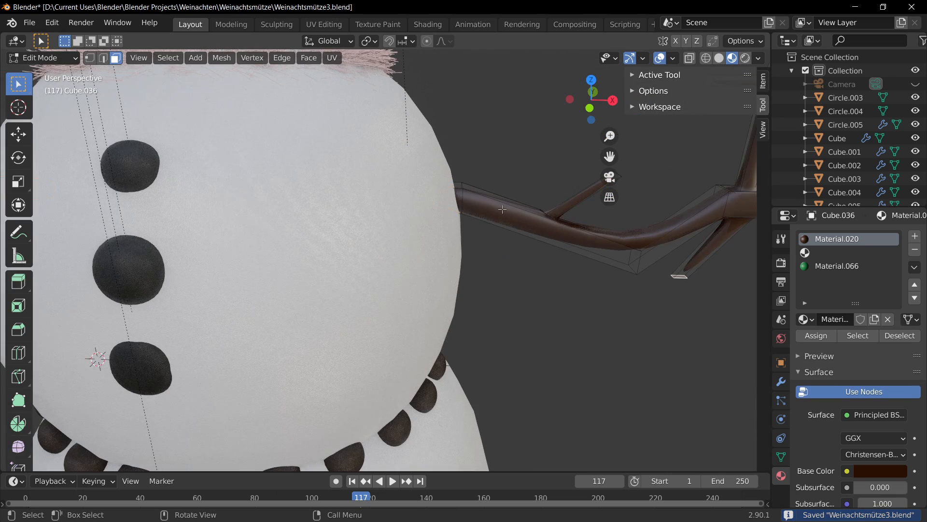
{"action": "scroll", "coordinate": [439, 209], "scroll_direction": "up", "scroll_amount": 2}
{"action": "key", "text": "Tab"}
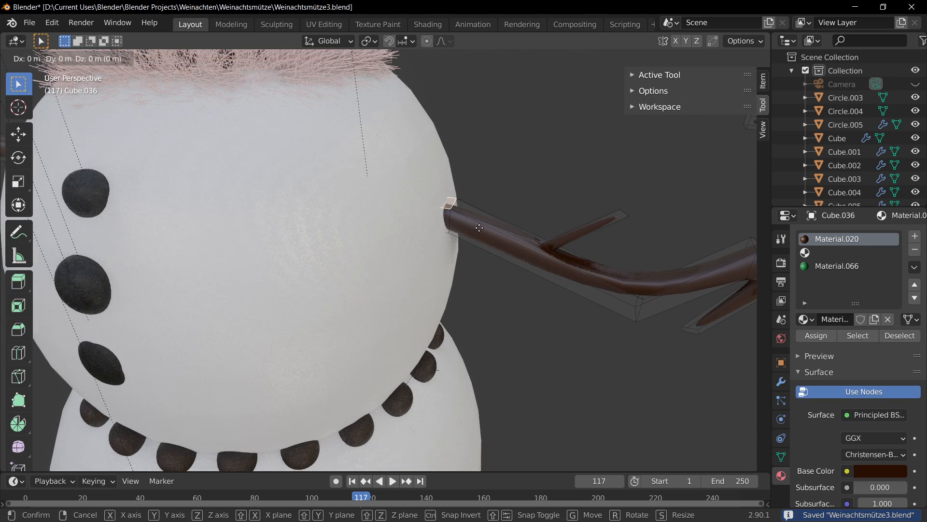
{"action": "key", "text": "g"}
{"action": "left_click", "coordinate": [513, 314]}
{"action": "scroll", "coordinate": [513, 314], "scroll_direction": "down", "scroll_amount": 6}
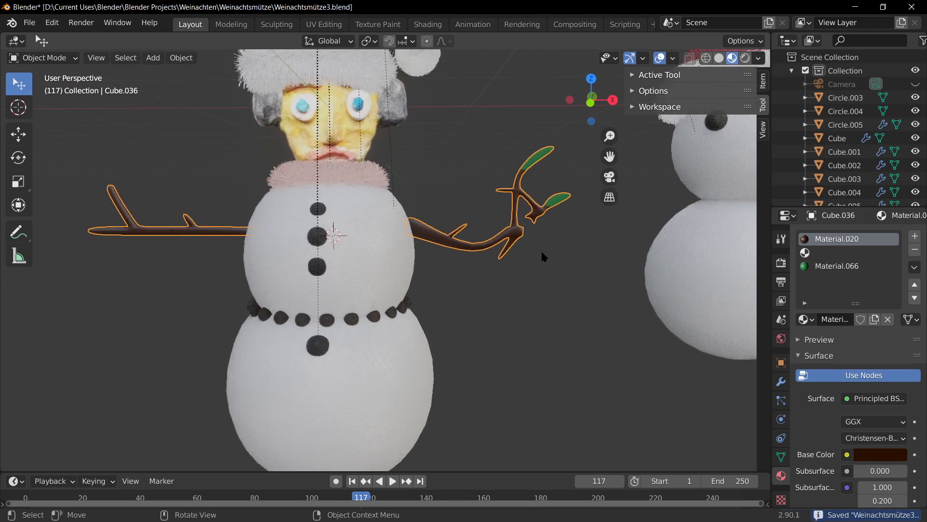
{"action": "key", "text": "ctrl+s"}
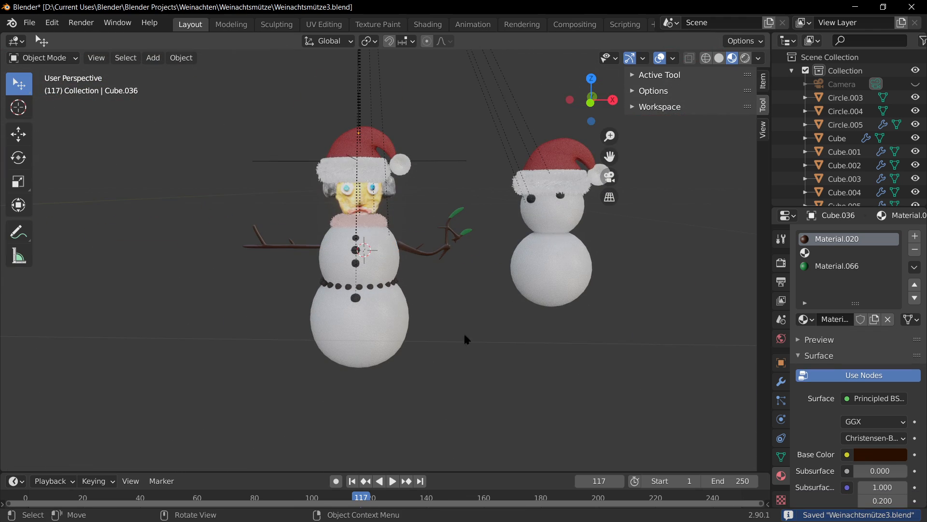
In edit mode, extrude the underside face of the arm segment nearest the snowman's body in place and scale it down
{"action": "scroll", "coordinate": [461, 224], "scroll_direction": "up", "scroll_amount": 5}
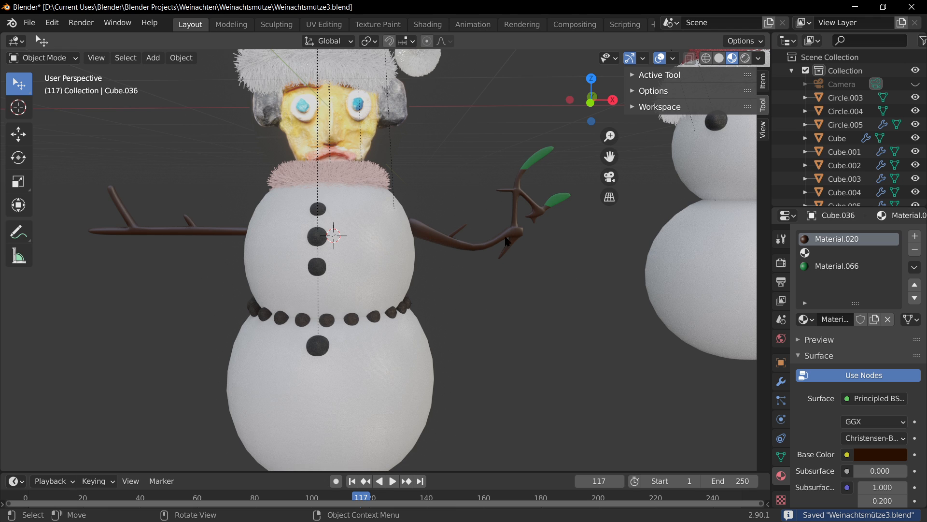
{"action": "key", "text": "Tab"}
{"action": "key", "text": "Tab"}
{"action": "scroll", "coordinate": [488, 231], "scroll_direction": "up", "scroll_amount": 5}
{"action": "middle_click_drag", "start_coordinate": [497, 198], "coordinate": [384, 182], "text": "shift"}
{"action": "scroll", "coordinate": [386, 186], "scroll_direction": "up", "scroll_amount": 3}
{"action": "key", "text": "Tab"}
{"action": "left_click", "coordinate": [391, 173]}
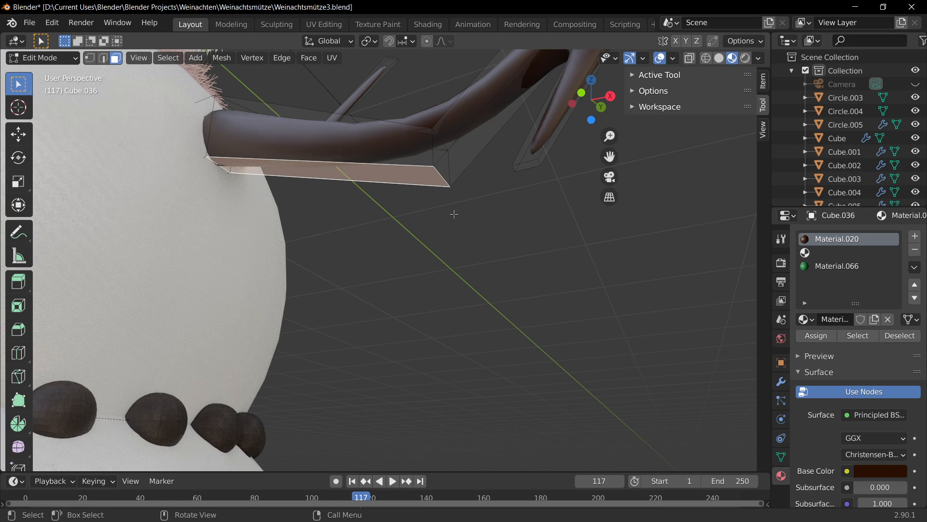
{"action": "key", "text": "s"}
{"action": "left_click", "coordinate": [369, 182]}
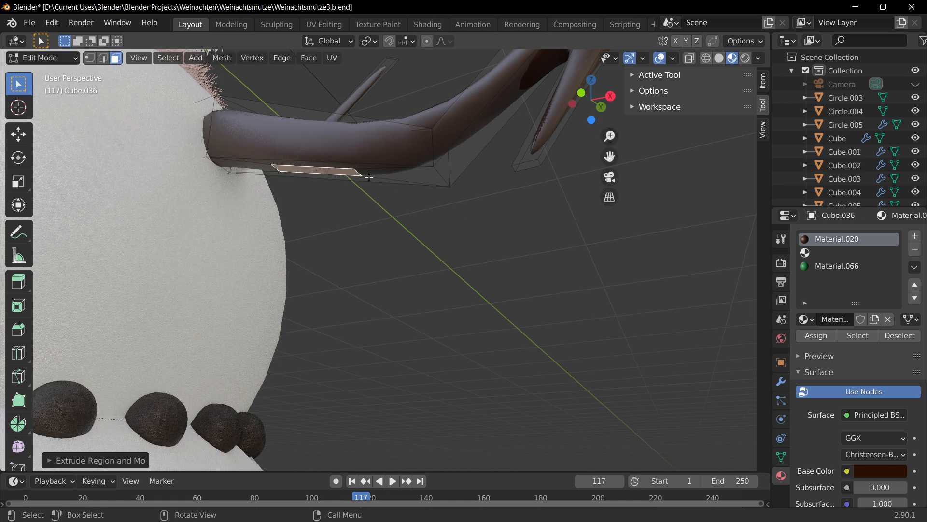
Scale the reduced underside face down further to narrow the base for a new twig
{"action": "key", "text": "g"}
{"action": "key", "text": "z"}
{"action": "right_click", "coordinate": [385, 245]}
{"action": "key", "text": "s"}
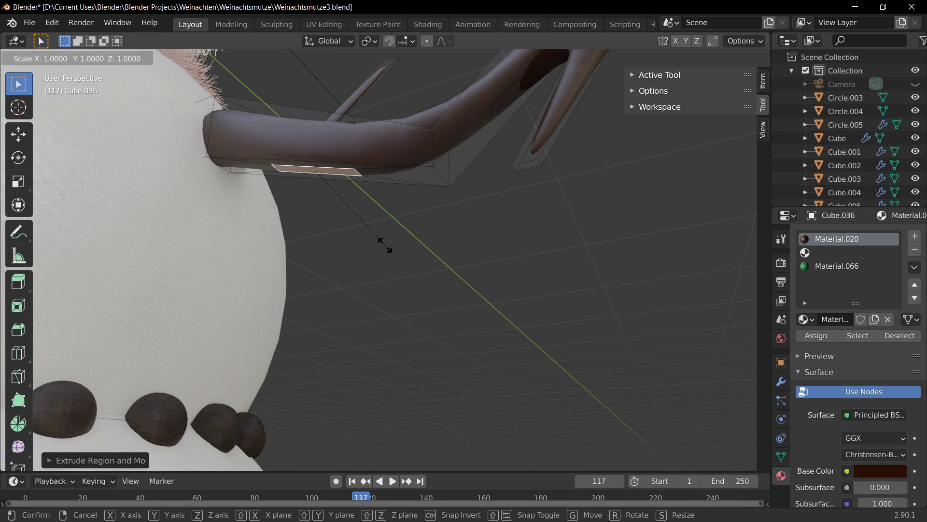
{"action": "left_click", "coordinate": [329, 207]}
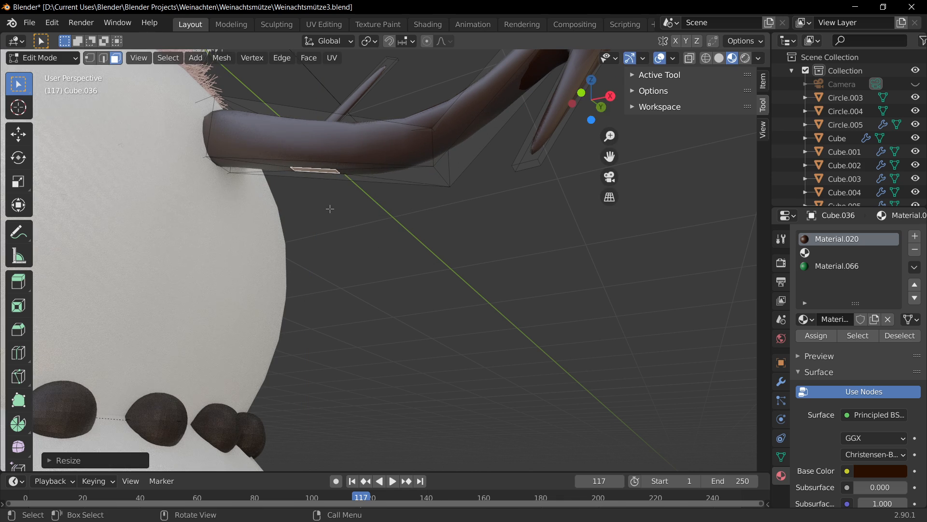
Extrude the small underside face in place, move it up along Z into the branch and scale it down
{"action": "key", "text": "e"}
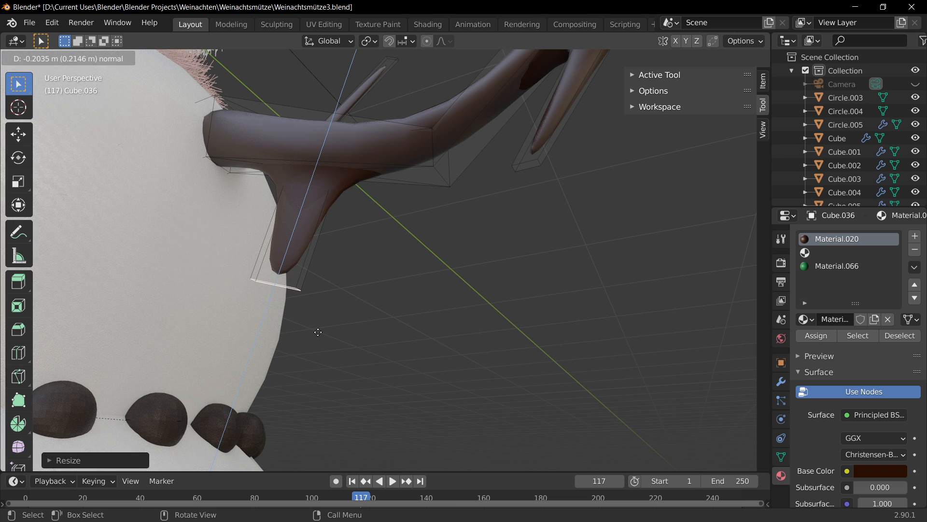
{"action": "left_click", "coordinate": [361, 204]}
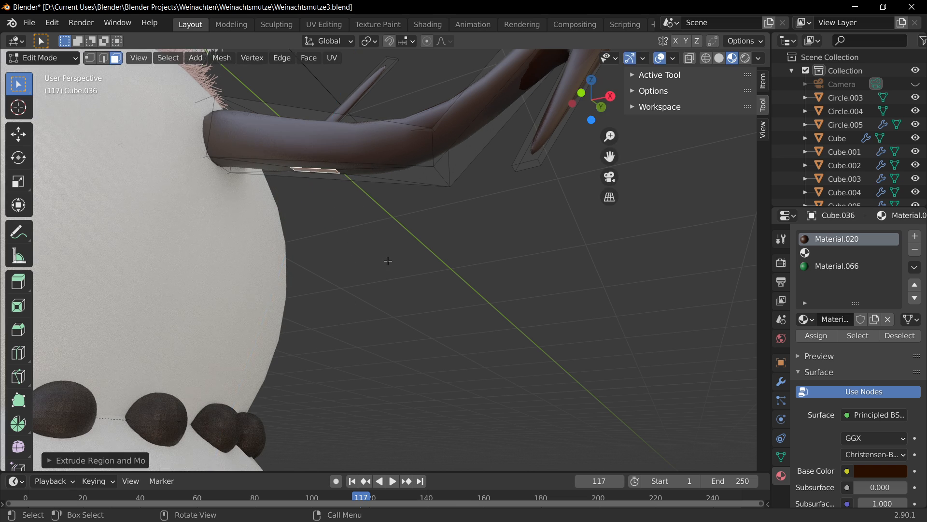
{"action": "key", "text": "g"}
{"action": "key", "text": "z"}
{"action": "left_click", "coordinate": [388, 249]}
{"action": "key", "text": "s"}
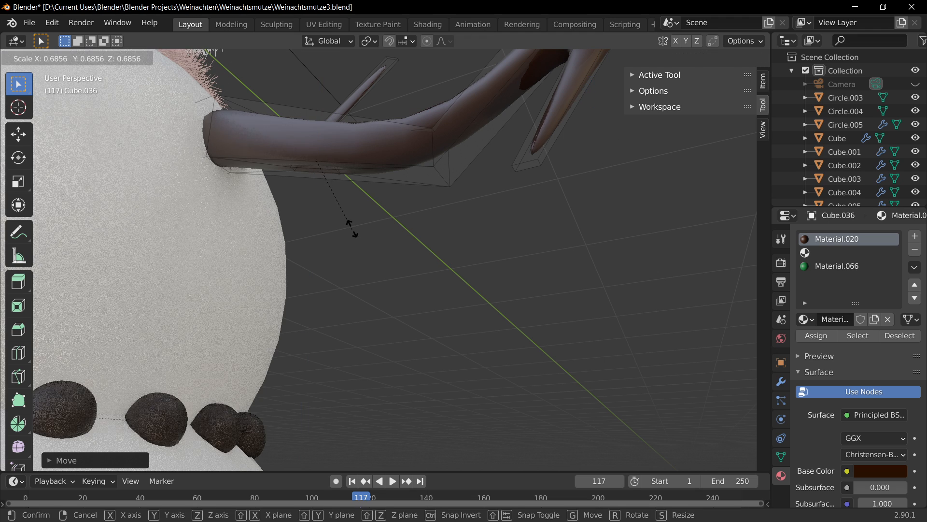
{"action": "left_click", "coordinate": [351, 224]}
Extrude the recessed face about 0.21 m downward along its normal to form a twig under the branch
{"action": "key", "text": "g"}
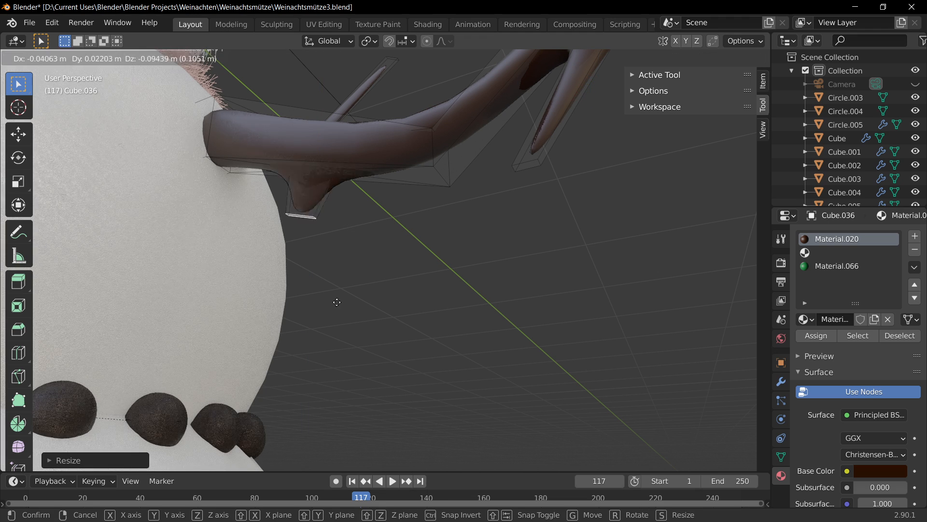
{"action": "right_click", "coordinate": [334, 321]}
{"action": "key", "text": "e"}
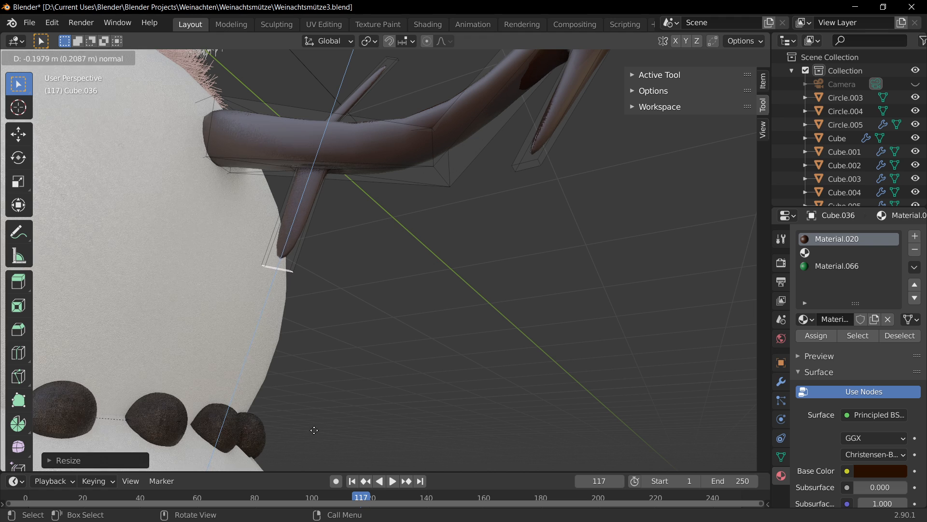
{"action": "left_click", "coordinate": [314, 430]}
Try scaling down the new lower twig's tip, and undo the scaling
{"action": "key", "text": "s"}
{"action": "left_click", "coordinate": [289, 297]}
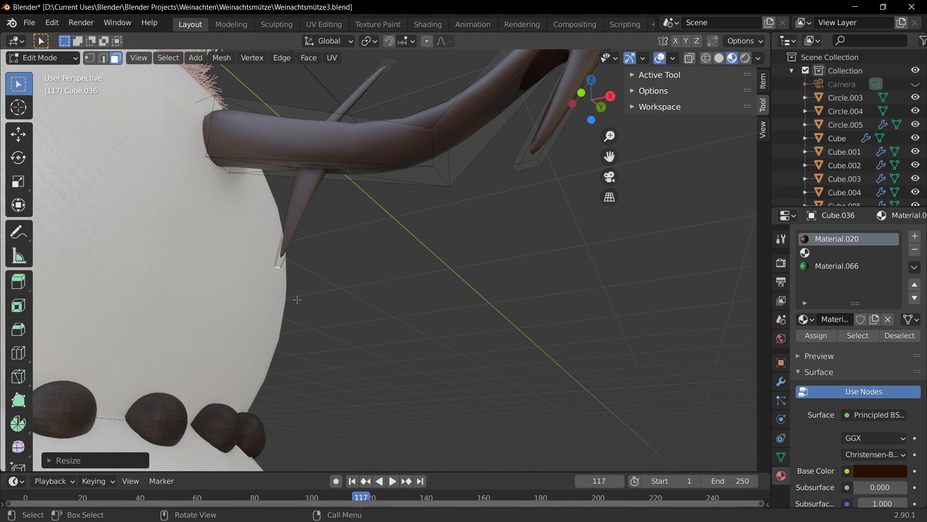
{"action": "key", "text": "ctrl+z"}
{"action": "key", "text": "g"}
{"action": "right_click", "coordinate": [311, 309]}
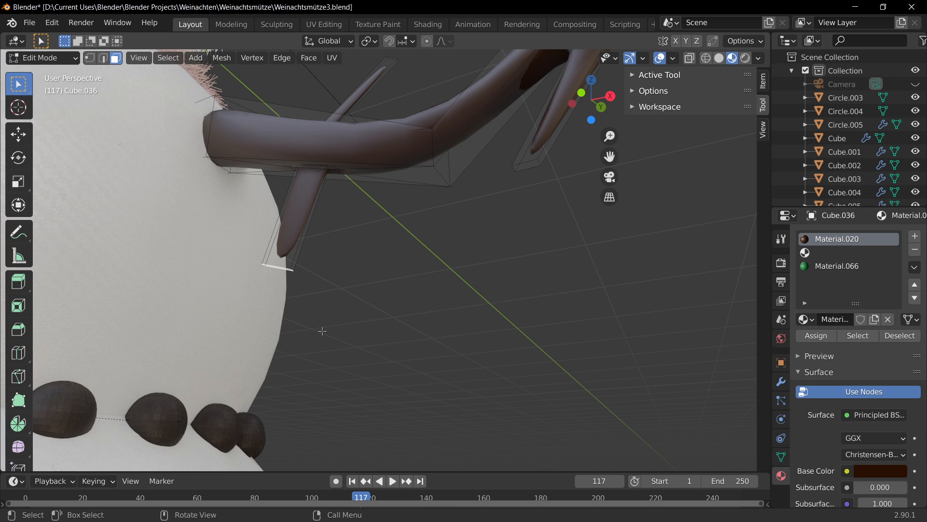
Try to extrude the lower twig's end face slightly downward along Z and shrink the new face to a tip
{"action": "key", "text": "e"}
{"action": "key", "text": "g"}
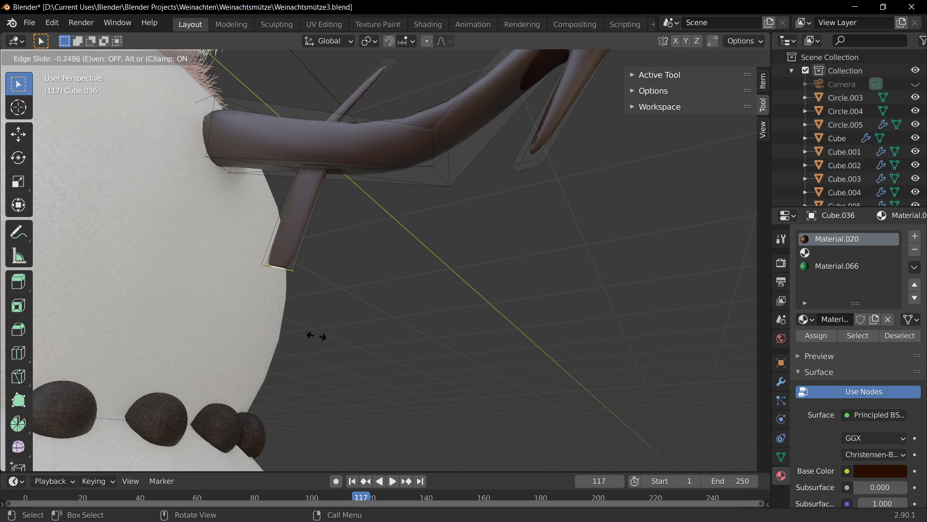
{"action": "right_click", "coordinate": [317, 336]}
{"action": "key", "text": "g"}
{"action": "key", "text": "z"}
{"action": "right_click", "coordinate": [315, 346]}
{"action": "key", "text": "g"}
{"action": "key", "text": "z"}
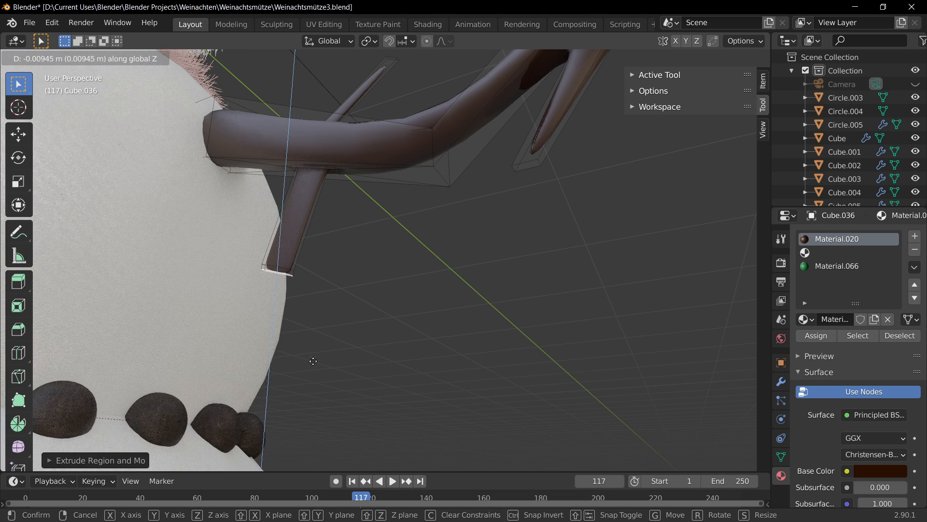
{"action": "left_click", "coordinate": [309, 358]}
{"action": "key", "text": "s"}
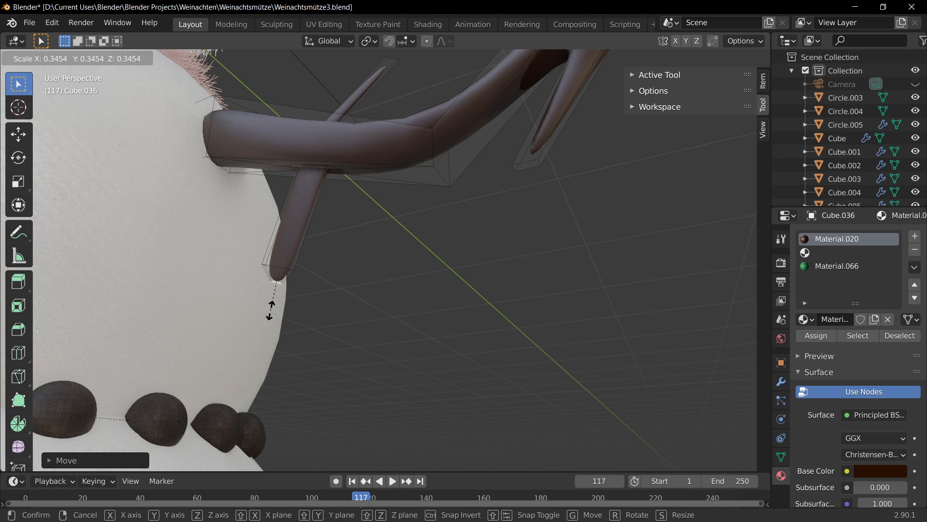
{"action": "left_click", "coordinate": [274, 312]}
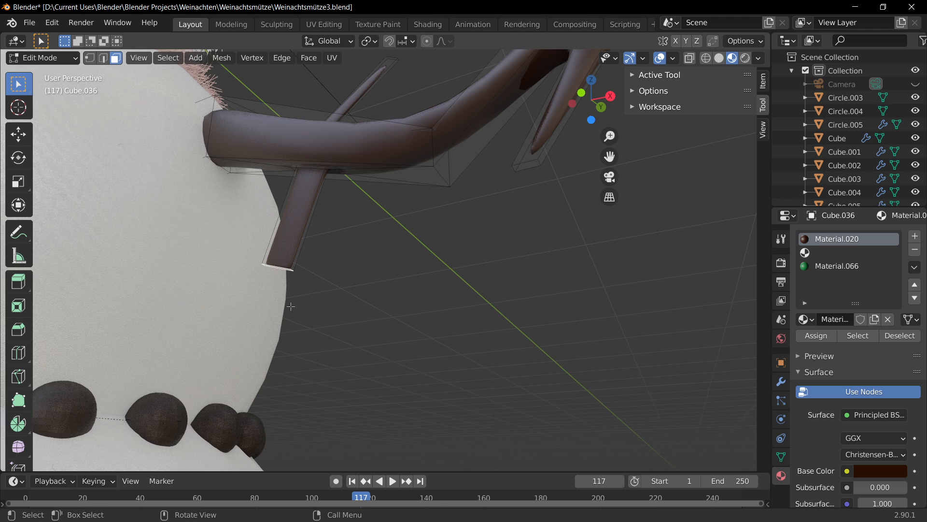
Try to shift the lower twig's end face about 0.07 m along X
{"action": "key", "text": "g"}
{"action": "key", "text": "x"}
{"action": "left_click", "coordinate": [310, 305]}
{"action": "middle_click_drag", "start_coordinate": [309, 306], "coordinate": [321, 316]}
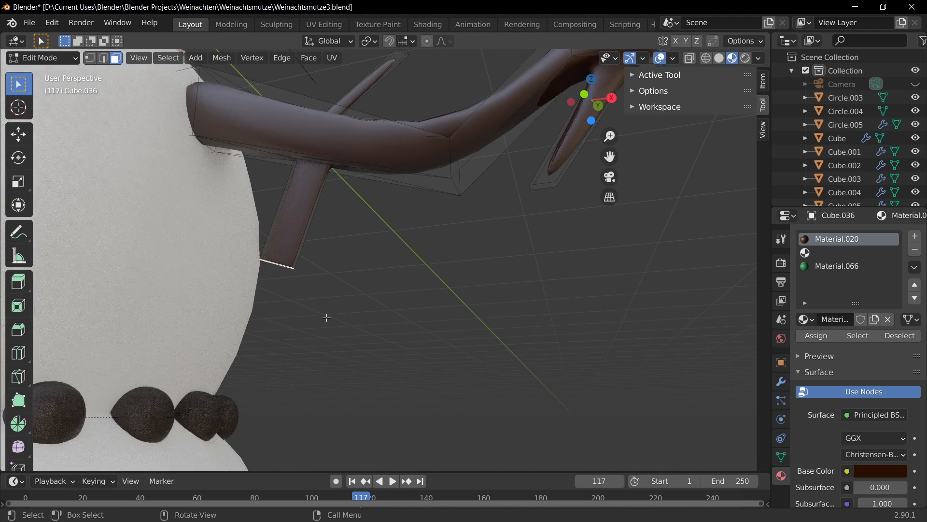
{"action": "key", "text": "g"}
{"action": "key", "text": "x"}
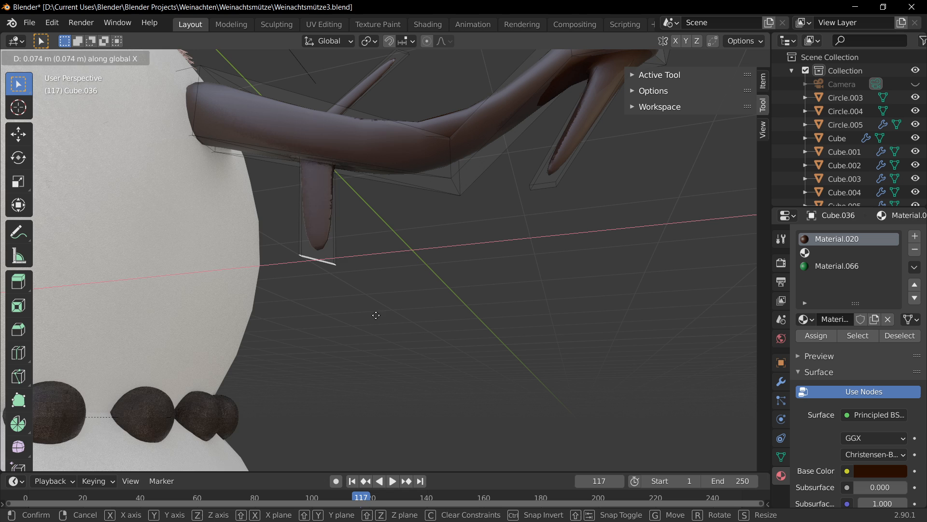
{"action": "left_click", "coordinate": [376, 315]}
{"action": "middle_click_drag", "start_coordinate": [381, 308], "coordinate": [377, 360]}
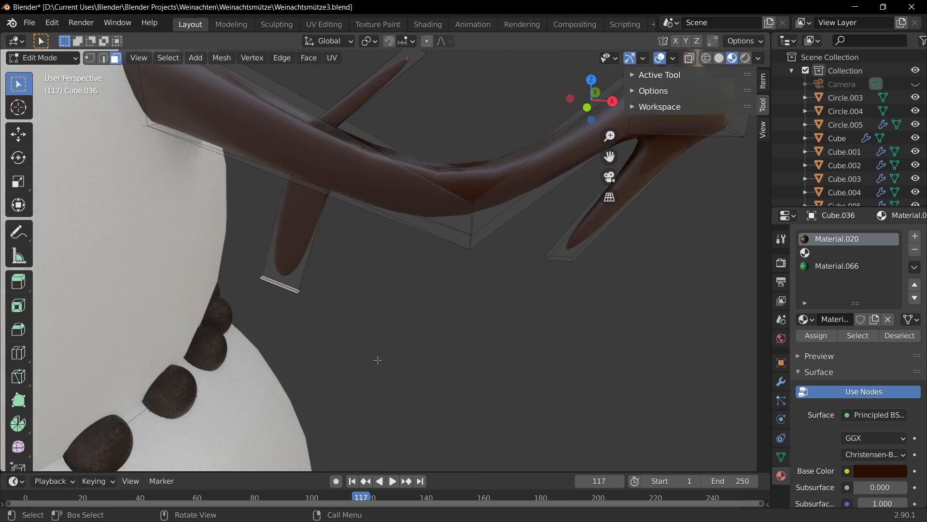
{"action": "scroll", "coordinate": [365, 330], "scroll_direction": "up", "scroll_amount": 2}
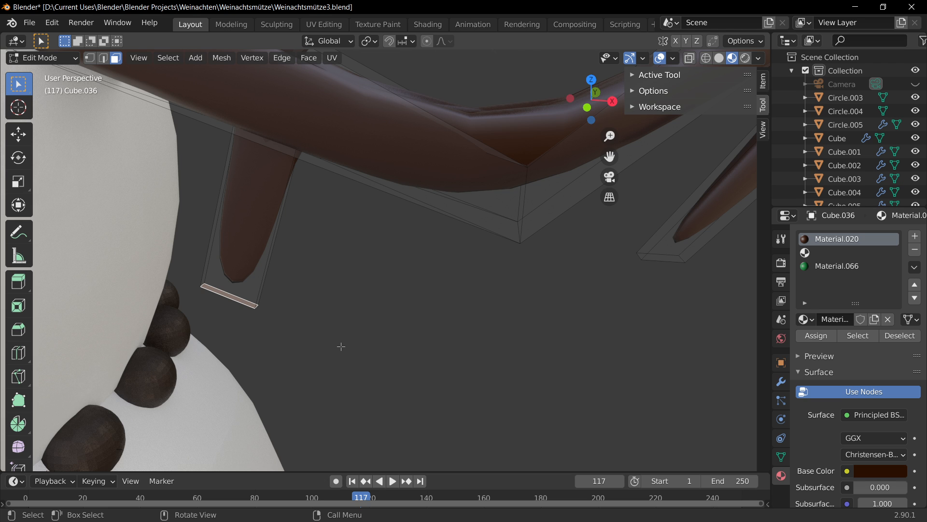
{"action": "middle_click_drag", "start_coordinate": [283, 264], "coordinate": [402, 265]}
{"action": "key", "text": "g"}
{"action": "key", "text": "x"}
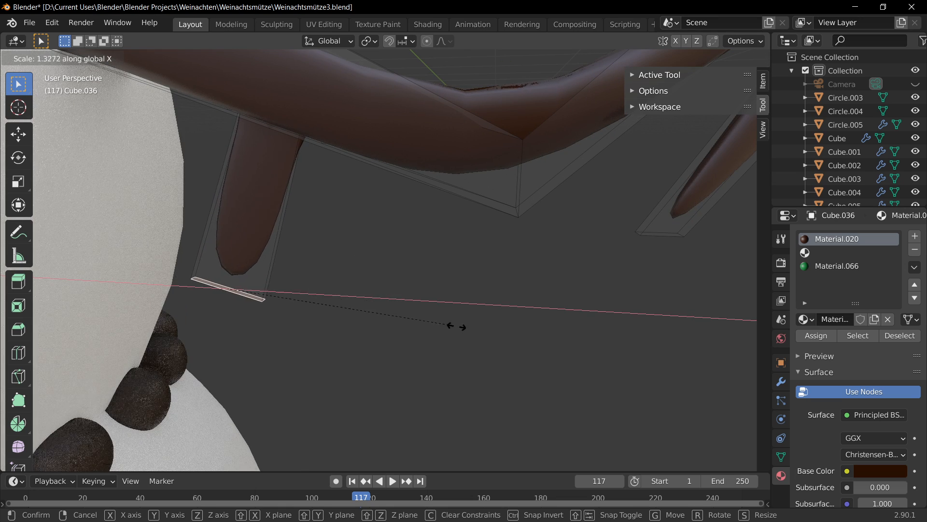
{"action": "key", "text": "Escape"}
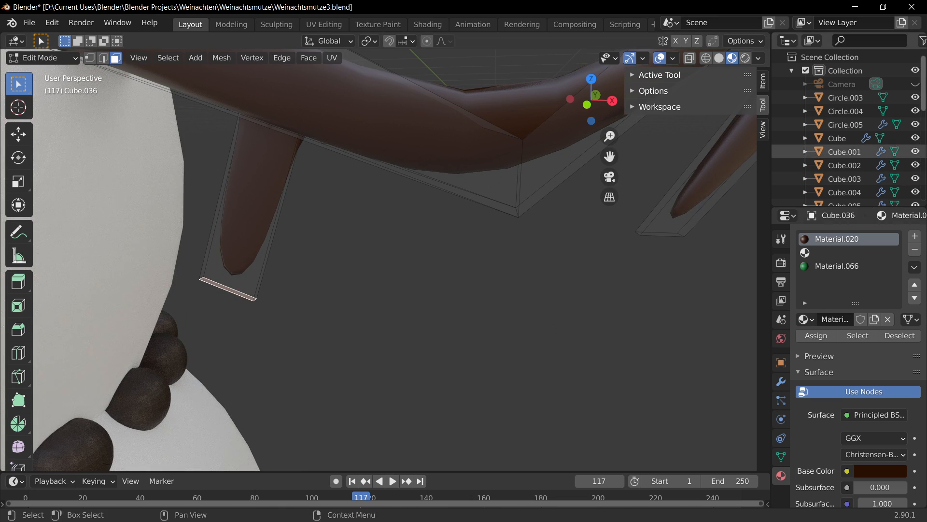
{"action": "left_click", "coordinate": [52, 25]}
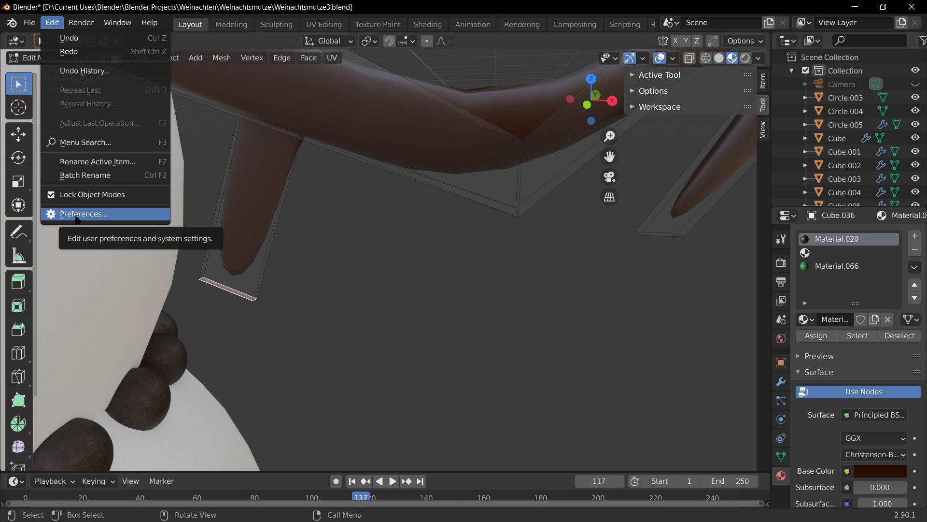
{"action": "key", "text": "alt+a"}
{"action": "scroll", "coordinate": [236, 290], "scroll_direction": "down", "scroll_amount": 2}
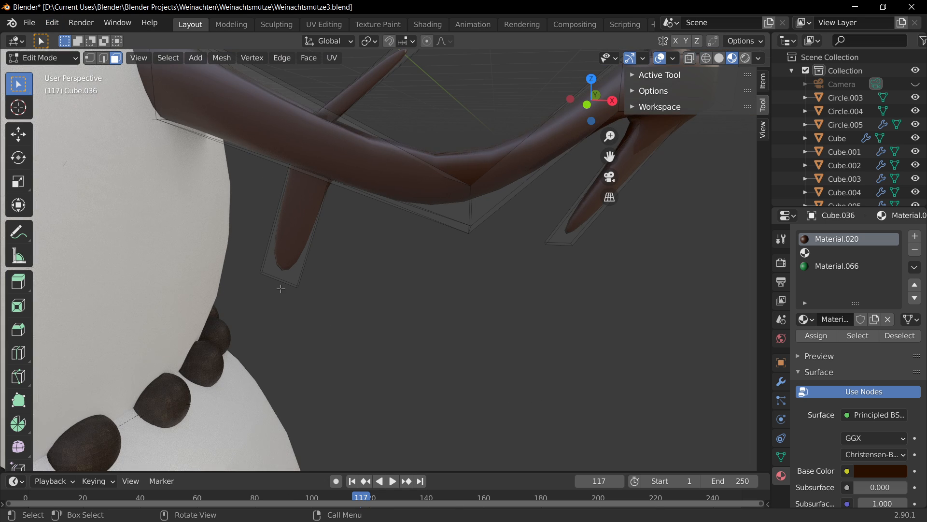
Extrude the lower twig's end face a short distance, scale the new face down to taper the tip, and check it in Object Mode
{"action": "middle_click_drag", "start_coordinate": [281, 288], "coordinate": [323, 154]}
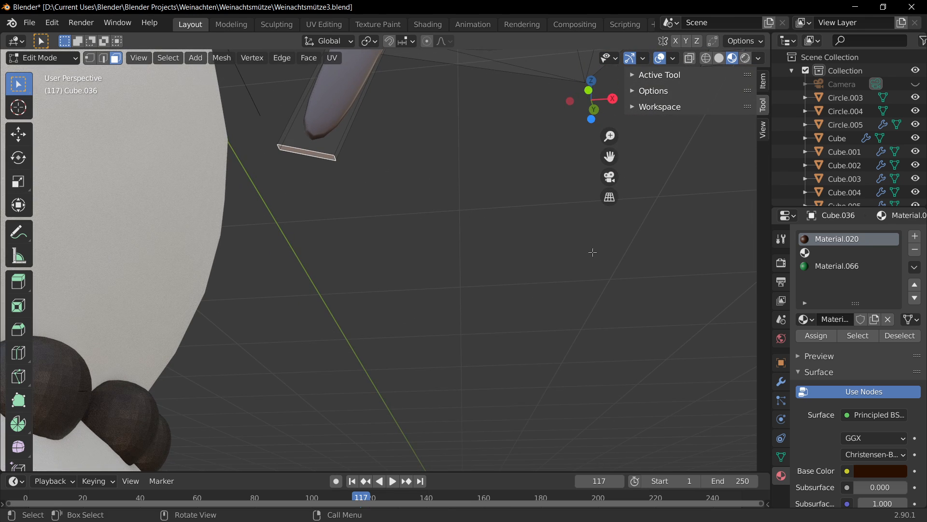
{"action": "key", "text": "s"}
{"action": "right_click", "coordinate": [477, 196]}
{"action": "key", "text": "e"}
{"action": "left_click", "coordinate": [473, 211]}
{"action": "middle_click_drag", "start_coordinate": [473, 210], "coordinate": [420, 217]}
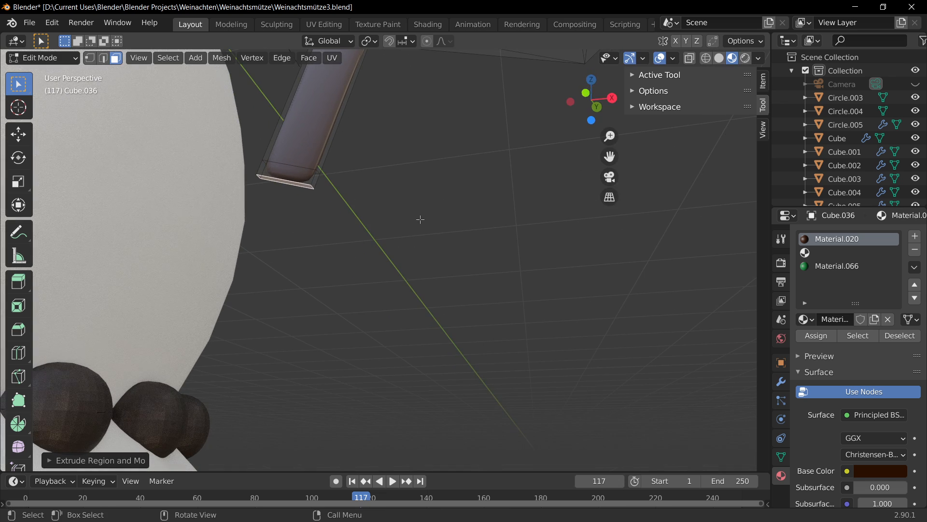
{"action": "key", "text": "s"}
{"action": "left_click", "coordinate": [331, 191]}
{"action": "middle_click_drag", "start_coordinate": [351, 216], "coordinate": [378, 271]}
{"action": "key", "text": "Tab"}
{"action": "scroll", "coordinate": [378, 271], "scroll_direction": "down", "scroll_amount": 3}
{"action": "scroll", "coordinate": [378, 271], "scroll_direction": "up", "scroll_amount": 3}
{"action": "middle_click_drag", "start_coordinate": [337, 146], "coordinate": [395, 168]}
{"action": "key", "text": "Tab"}
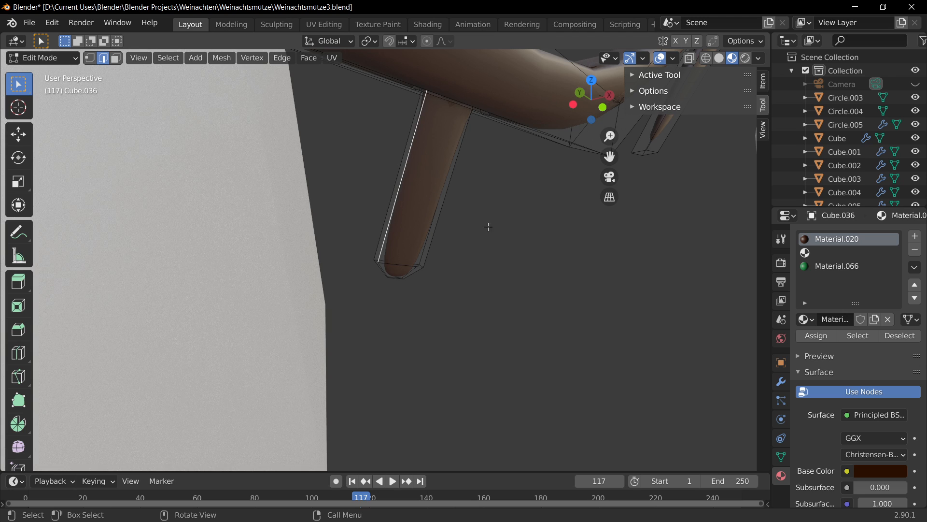
{"action": "middle_click_drag", "start_coordinate": [489, 234], "coordinate": [483, 215]}
{"action": "key", "text": "g"}
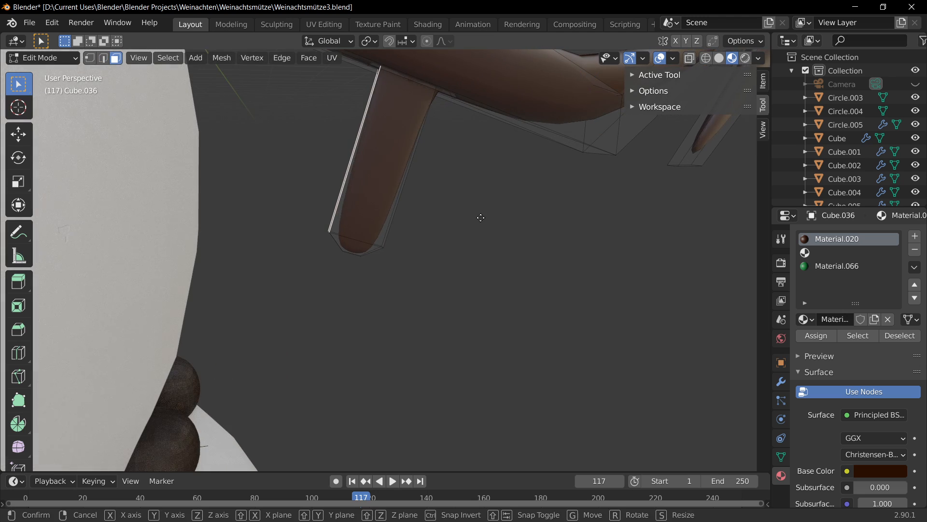
{"action": "key", "text": "x"}
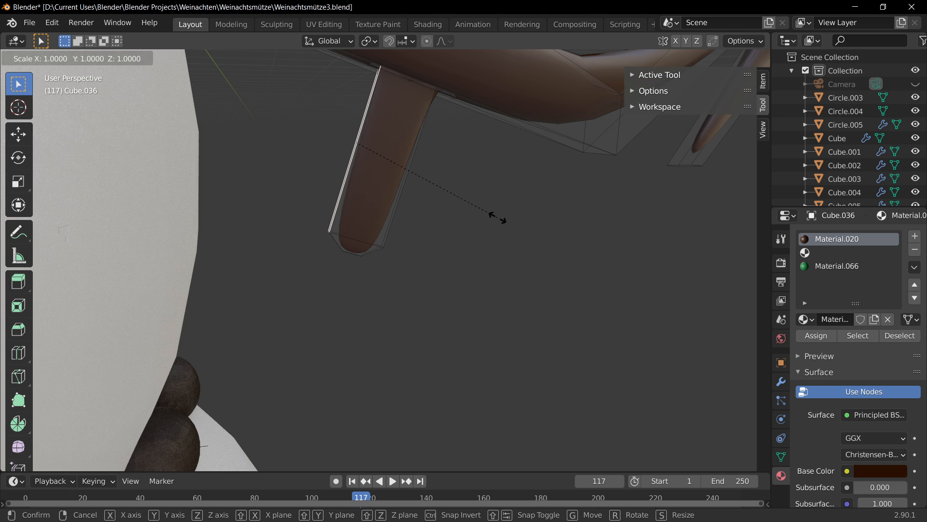
{"action": "key", "text": "z"}
{"action": "right_click", "coordinate": [451, 195]}
{"action": "key", "text": "s"}
{"action": "key", "text": "y"}
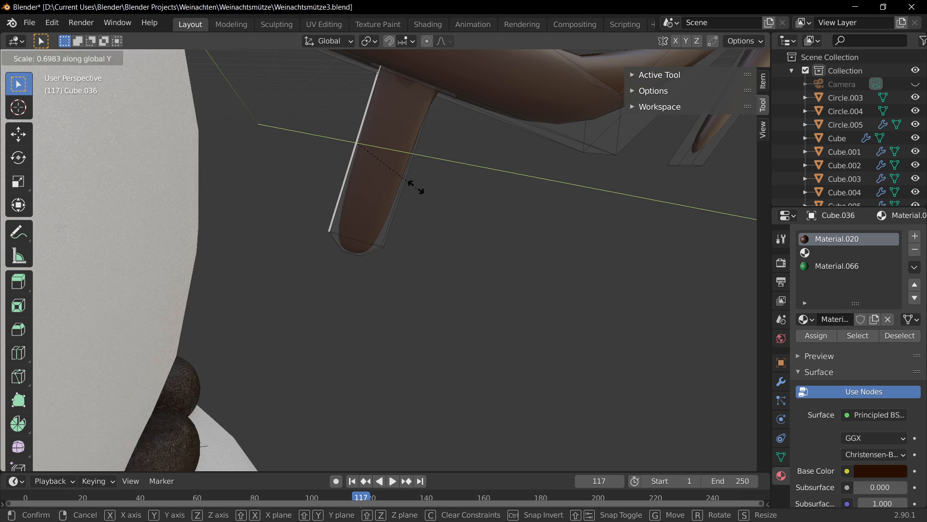
{"action": "right_click", "coordinate": [435, 192]}
{"action": "key", "text": "s"}
{"action": "key", "text": "z"}
{"action": "right_click", "coordinate": [433, 181]}
{"action": "key", "text": "s"}
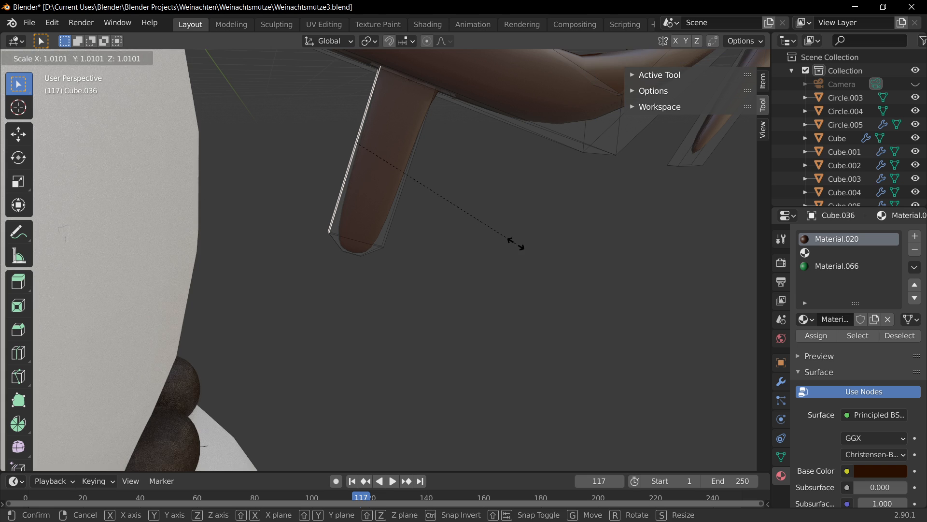
{"action": "right_click", "coordinate": [435, 182]}
{"action": "middle_click_drag", "start_coordinate": [434, 182], "coordinate": [469, 256]}
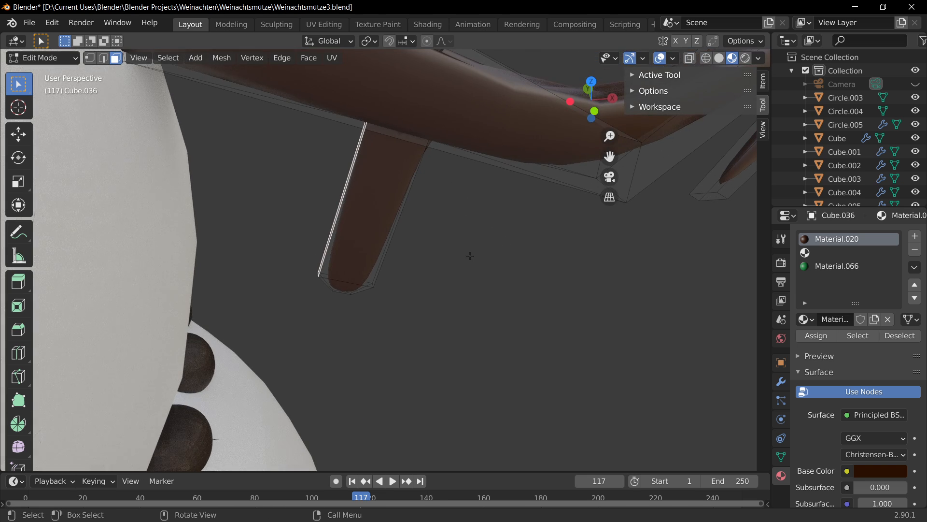
{"action": "key", "text": "s"}
{"action": "key", "text": "y"}
{"action": "right_click", "coordinate": [367, 224]}
{"action": "key", "text": "s"}
{"action": "key", "text": "z"}
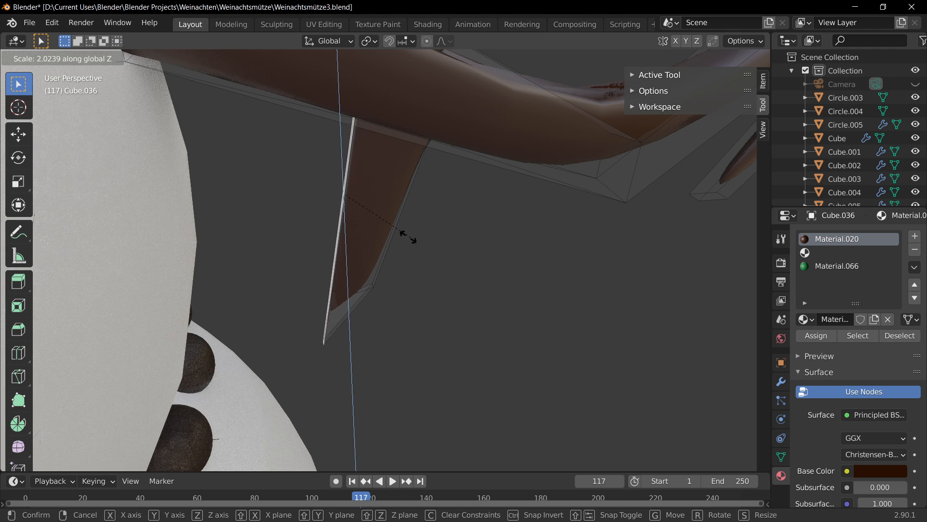
{"action": "right_click", "coordinate": [395, 235]}
Scale down the lower twig's outer side face along Z and shift it along X
{"action": "middle_click_drag", "start_coordinate": [398, 237], "coordinate": [497, 263]}
{"action": "key", "text": "s"}
{"action": "key", "text": "z"}
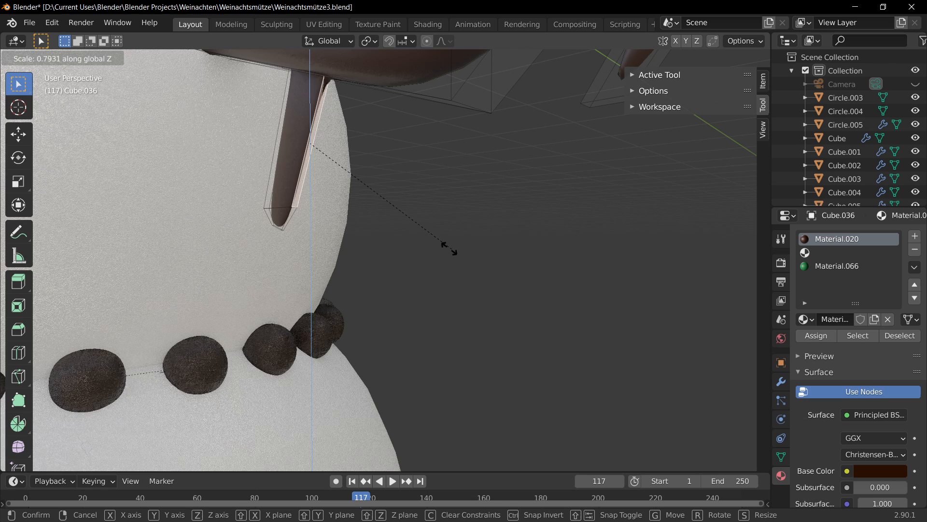
{"action": "left_click", "coordinate": [374, 192]}
{"action": "middle_click_drag", "start_coordinate": [374, 192], "coordinate": [447, 252]}
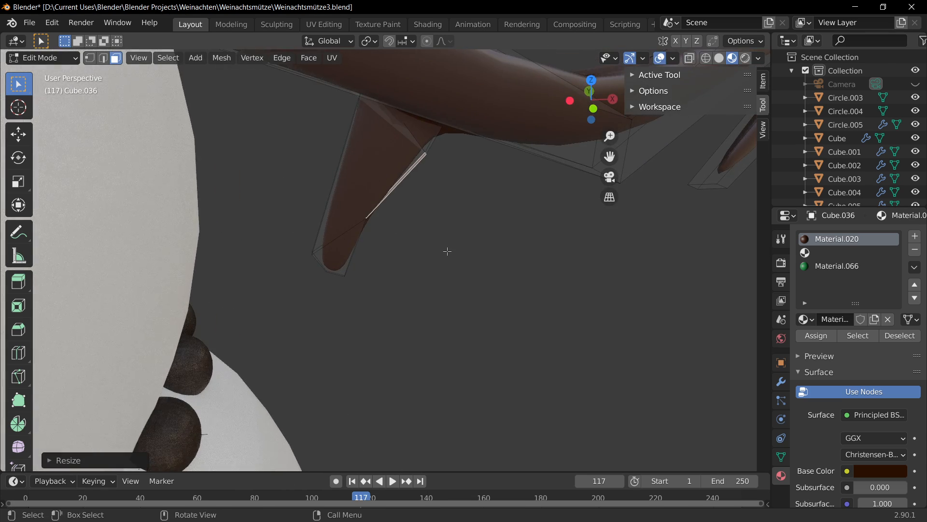
{"action": "key", "text": "g"}
{"action": "key", "text": "x"}
{"action": "left_click", "coordinate": [427, 238]}
Inspect the reshaped lower twig on the snowman's arm in Object Mode from several angles
{"action": "key", "text": "Tab"}
{"action": "scroll", "coordinate": [444, 304], "scroll_direction": "down", "scroll_amount": 10}
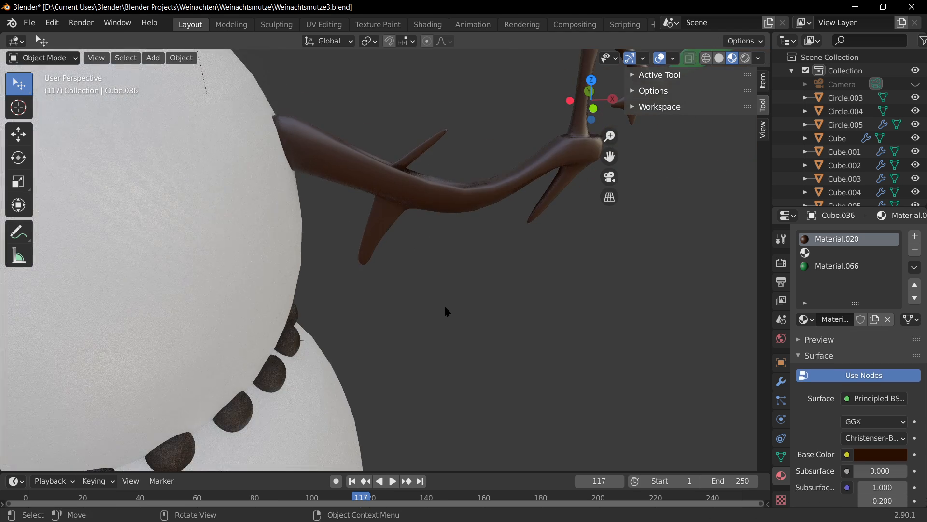
{"action": "scroll", "coordinate": [384, 249], "scroll_direction": "up", "scroll_amount": 8}
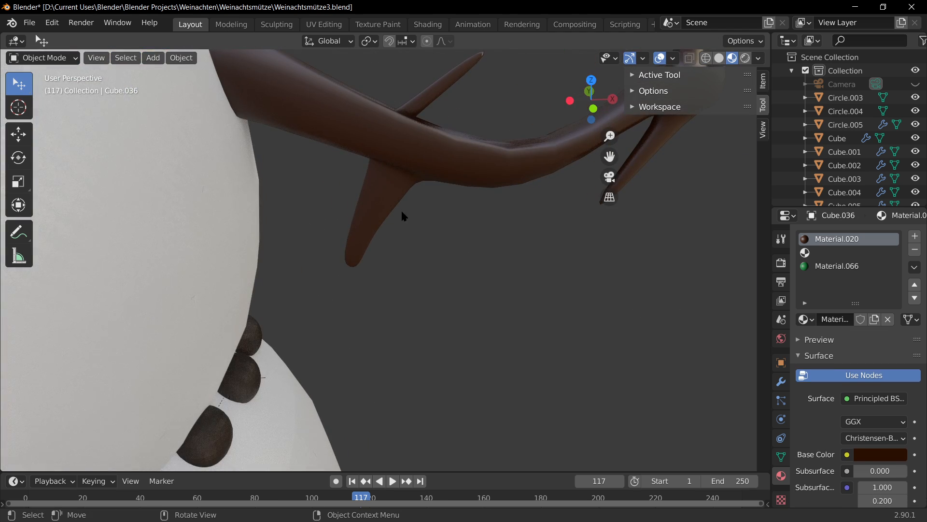
{"action": "middle_click_drag", "start_coordinate": [401, 210], "coordinate": [375, 146]}
{"action": "key", "text": "Tab"}
{"action": "middle_click_drag", "start_coordinate": [339, 231], "coordinate": [391, 273]}
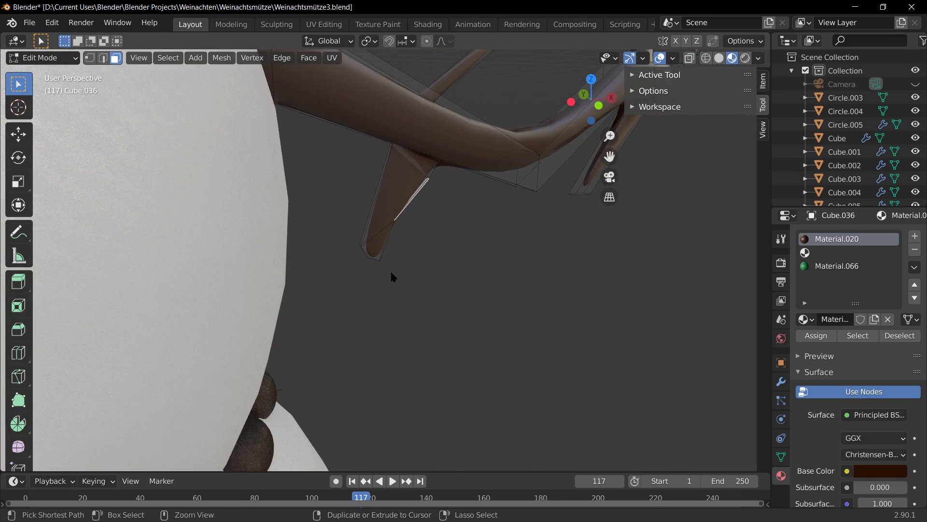
{"action": "key", "text": "Tab"}
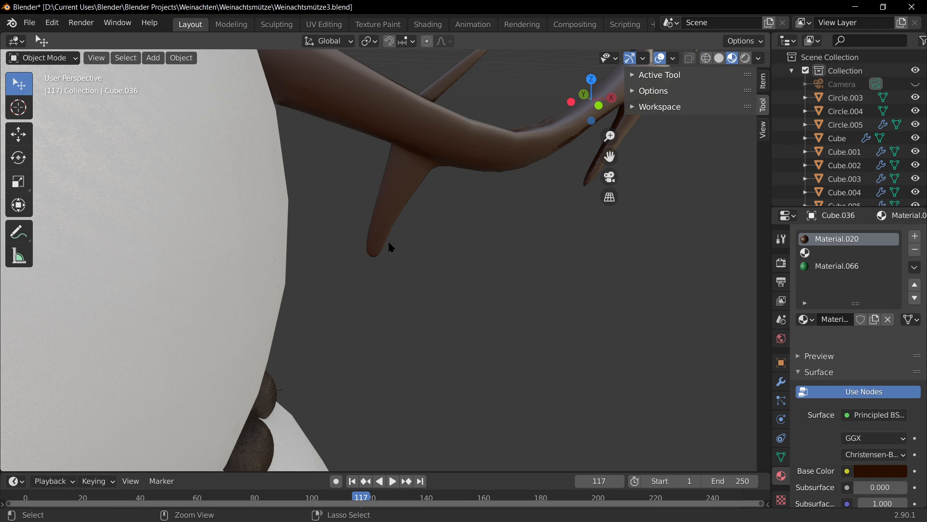
{"action": "middle_click_drag", "start_coordinate": [391, 247], "coordinate": [413, 185]}
Return the arm to Edit Mode and save the file
{"action": "left_click", "coordinate": [355, 159]}
{"action": "key", "text": "Tab"}
{"action": "key", "text": "ctrl+s"}
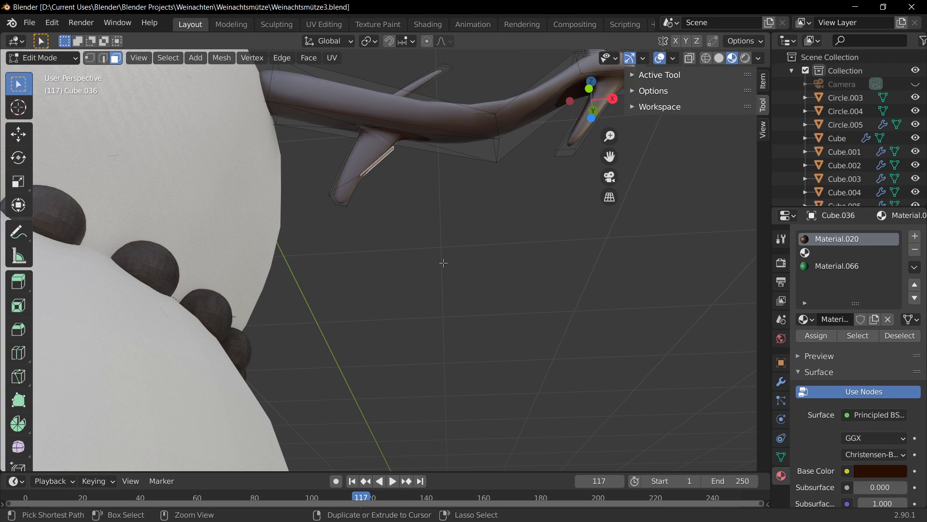
Try to dissolve the vertices of the lower twig's end face and undo each attempt
{"action": "middle_click_drag", "start_coordinate": [355, 221], "coordinate": [353, 177]}
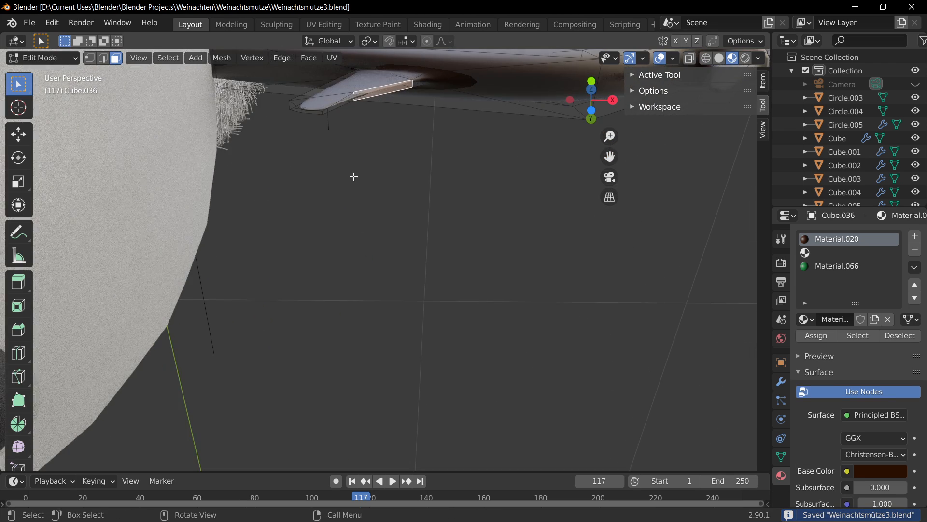
{"action": "left_click", "coordinate": [309, 110]}
{"action": "key", "text": "x"}
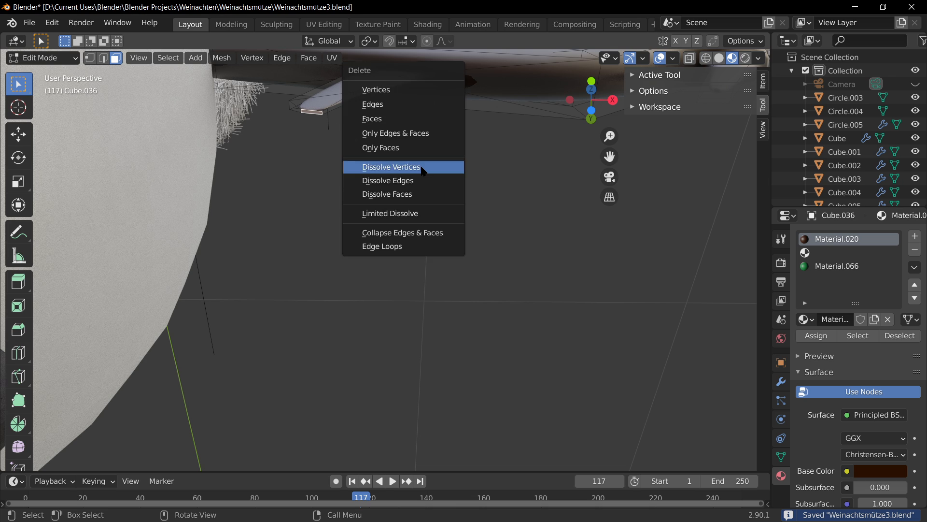
{"action": "left_click", "coordinate": [391, 167]}
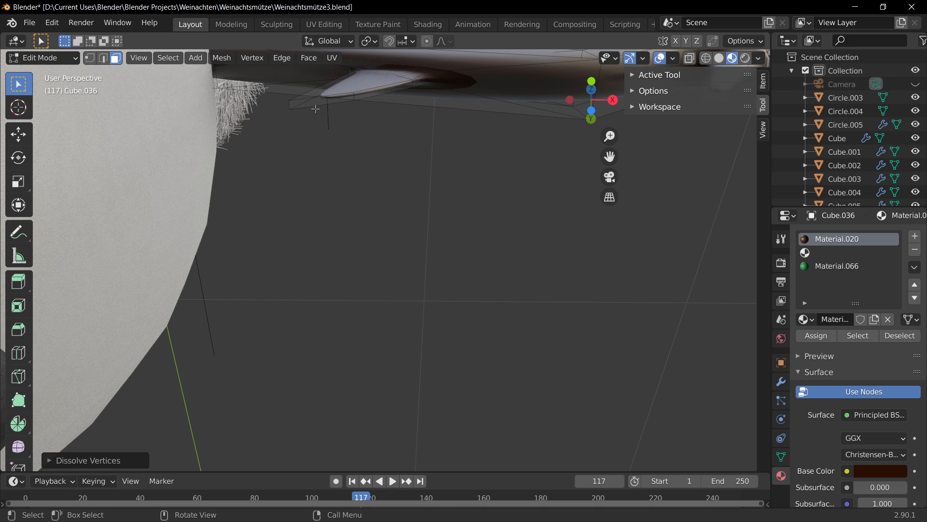
{"action": "key", "text": "ctrl+z"}
{"action": "middle_click_drag", "start_coordinate": [353, 132], "coordinate": [381, 227]}
{"action": "key", "text": "x"}
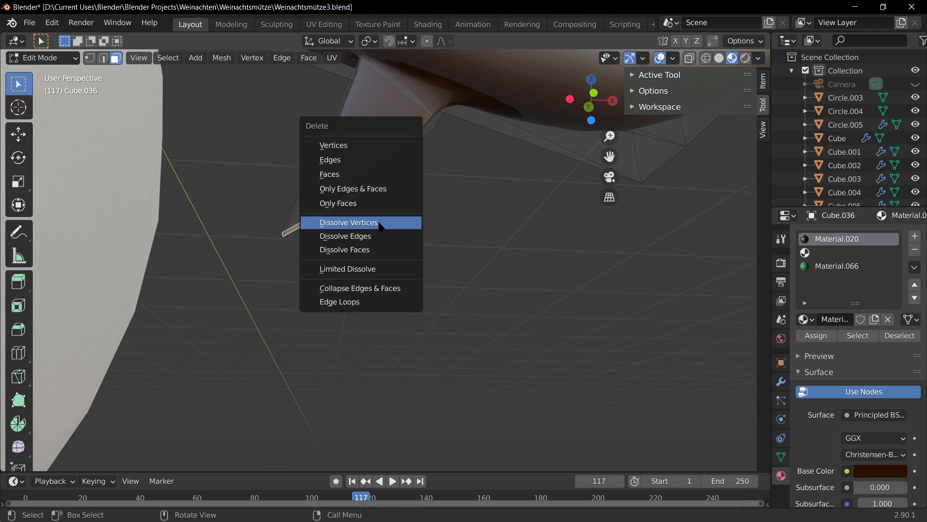
{"action": "left_click", "coordinate": [380, 225]}
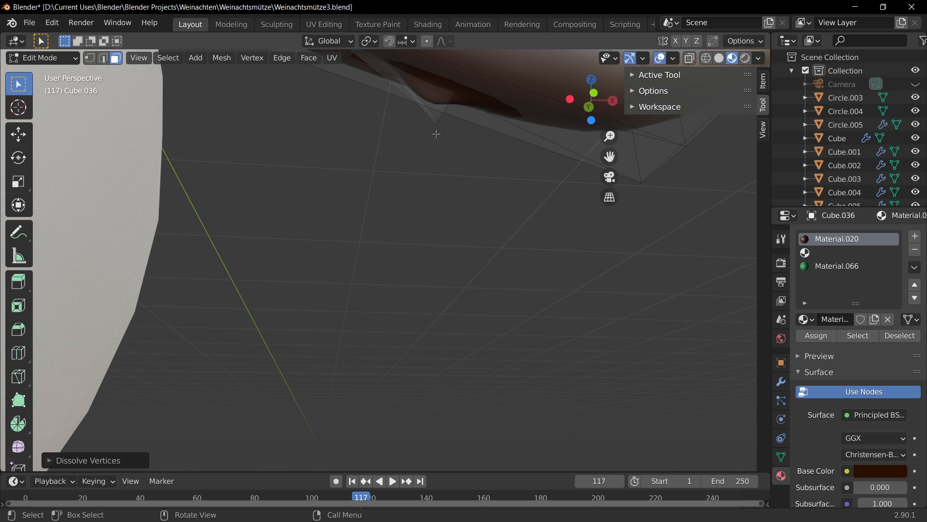
{"action": "key", "text": "ctrl+z"}
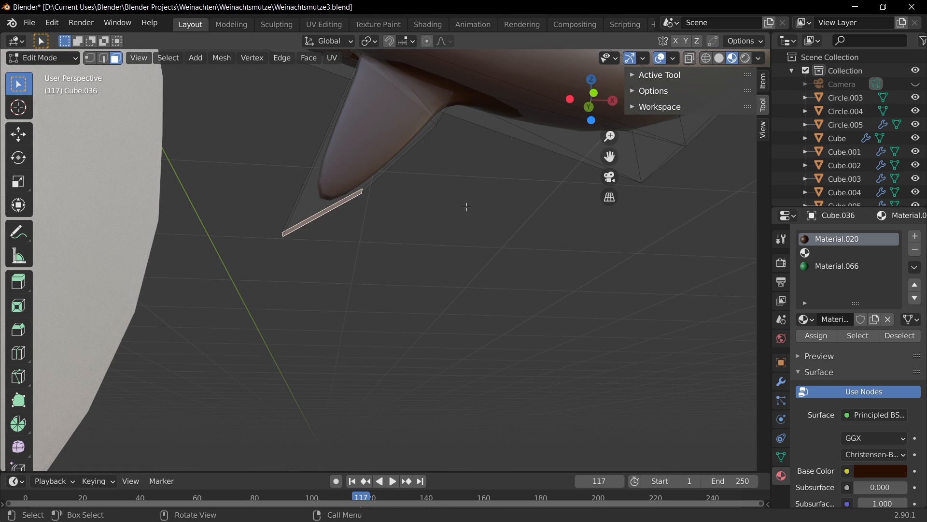
{"action": "key", "text": "g"}
{"action": "key", "text": "z"}
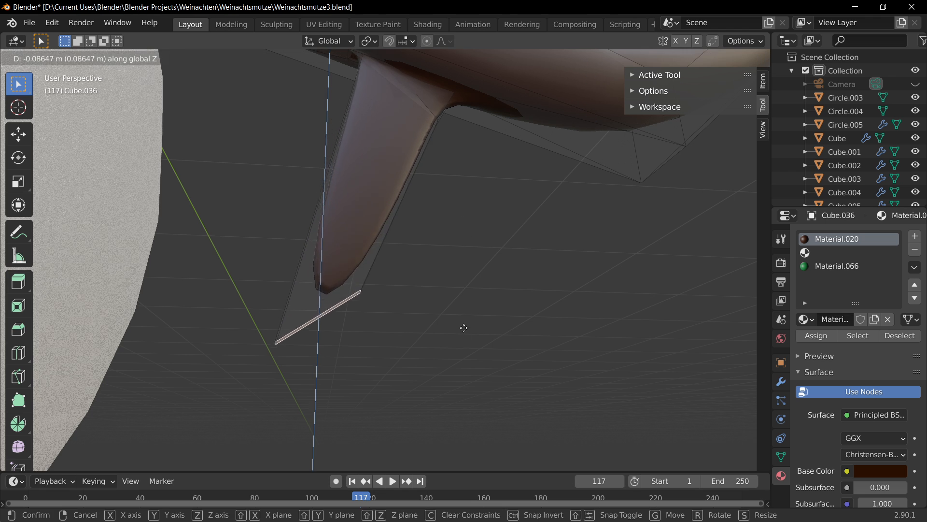
{"action": "right_click", "coordinate": [439, 210]}
Dissolve the vertices of the lower twig's end face and of its leftover sliver face, and select the face on the arm's underside
{"action": "middle_click_drag", "start_coordinate": [440, 158], "coordinate": [407, 97]}
{"action": "key", "text": "x"}
{"action": "left_click", "coordinate": [400, 154]}
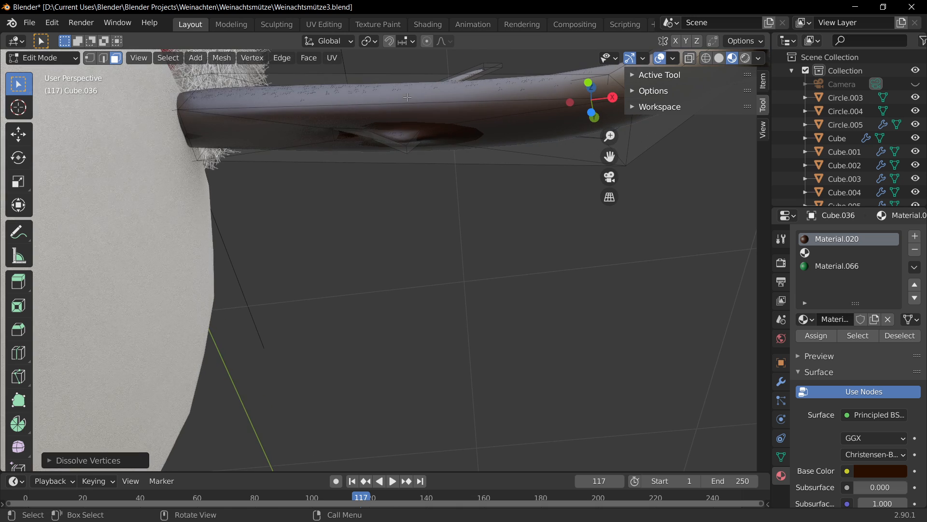
{"action": "left_click", "coordinate": [394, 142]}
{"action": "left_click", "coordinate": [396, 149]}
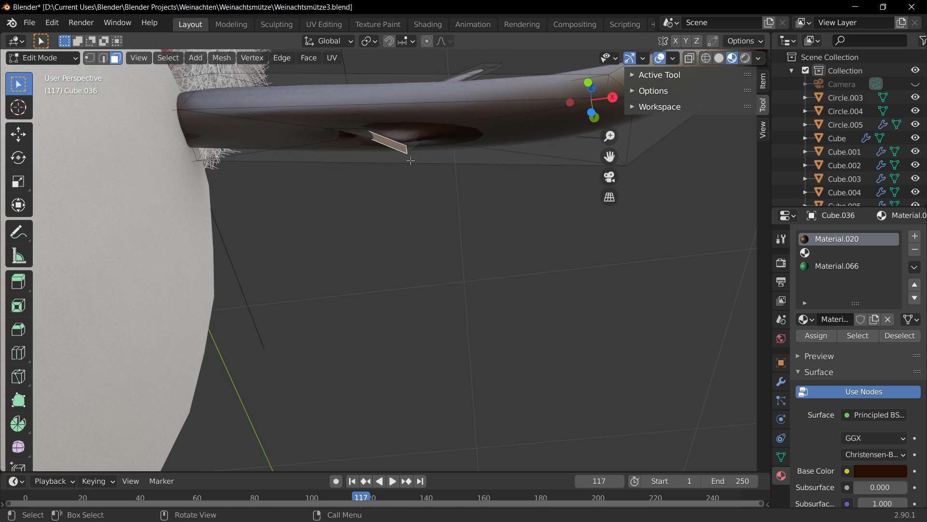
{"action": "key", "text": "x"}
{"action": "left_click", "coordinate": [427, 189]}
{"action": "left_click", "coordinate": [410, 140]}
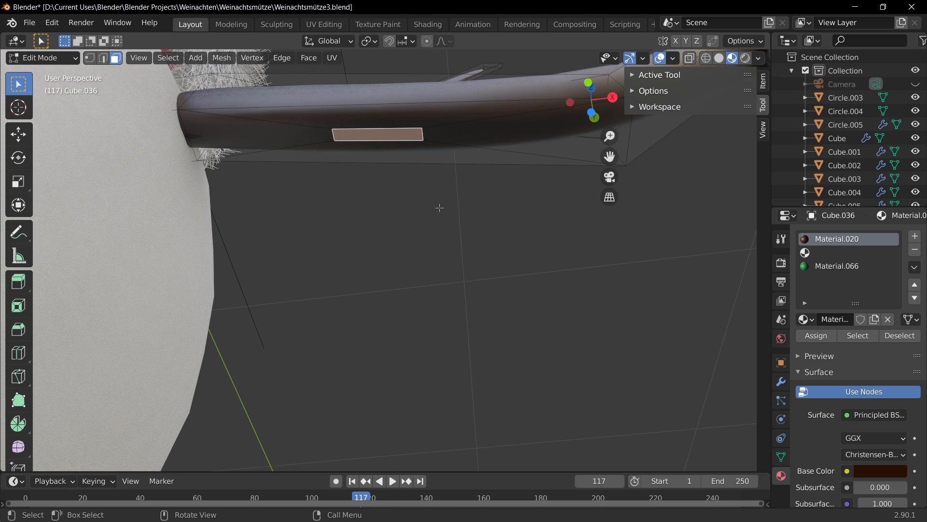
{"action": "key", "text": "g"}
{"action": "key", "text": "z"}
{"action": "right_click", "coordinate": [382, 219]}
{"action": "key", "text": "s"}
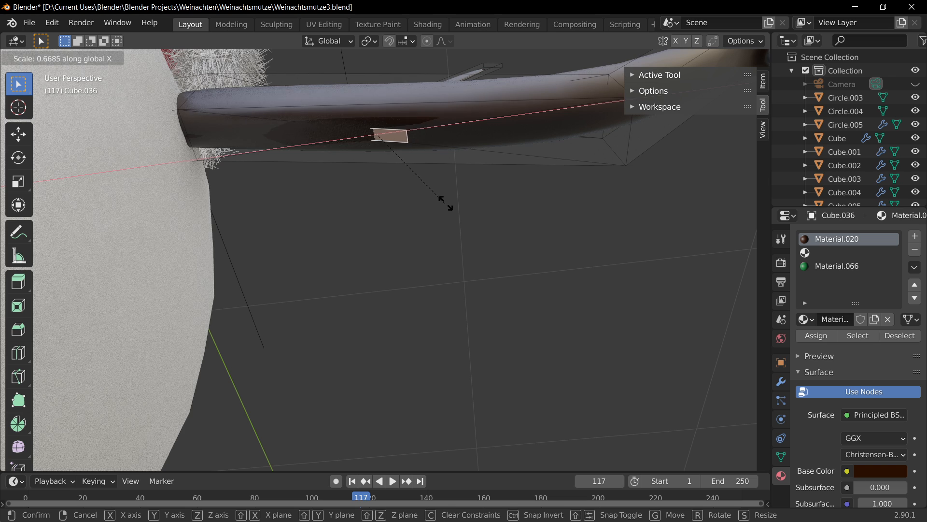
{"action": "key", "text": "Escape"}
{"action": "key", "text": "s"}
{"action": "key", "text": "Escape"}
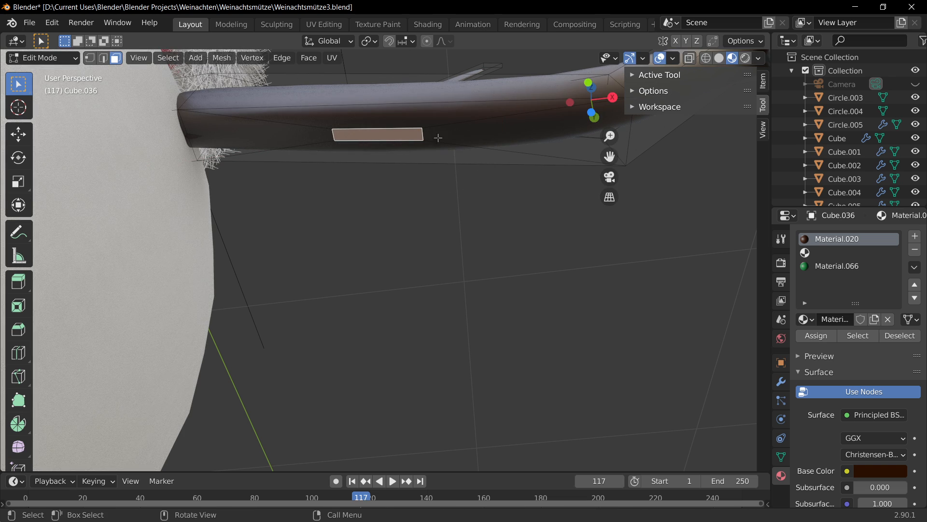
Subdivide the arm's underside face, extrude one of the quarter faces and move it down along Z as a new twig
{"action": "right_click", "coordinate": [408, 137]}
{"action": "left_click", "coordinate": [408, 136]}
{"action": "key", "text": "e"}
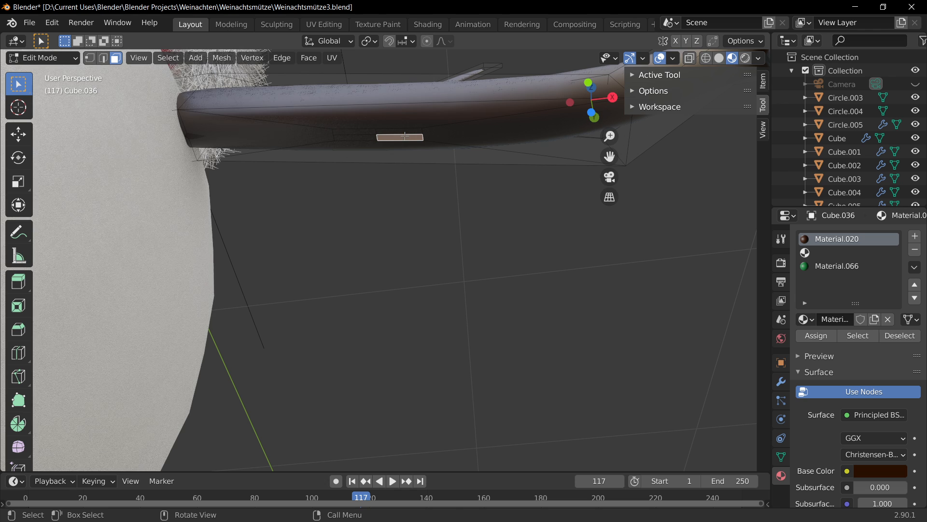
{"action": "right_click", "coordinate": [430, 197]}
{"action": "key", "text": "s"}
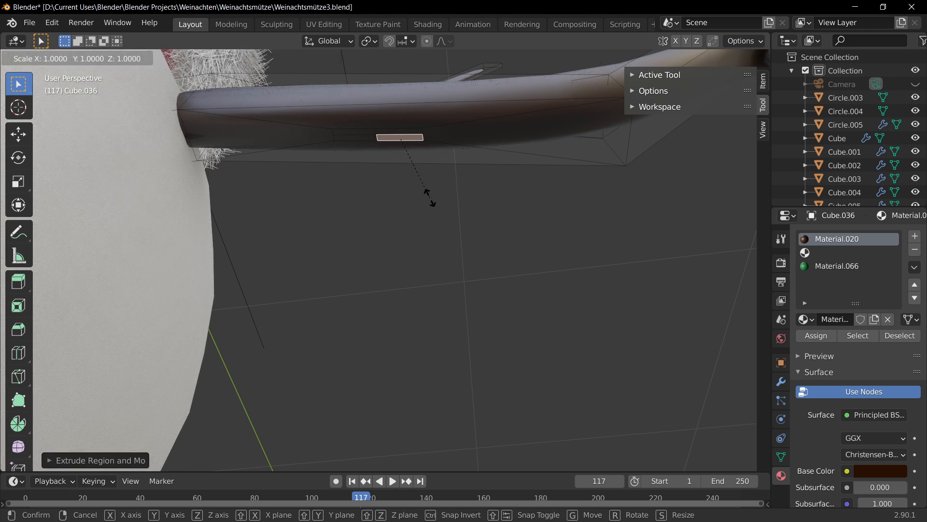
{"action": "right_click", "coordinate": [414, 240]}
{"action": "key", "text": "g"}
{"action": "key", "text": "z"}
{"action": "left_click", "coordinate": [435, 330]}
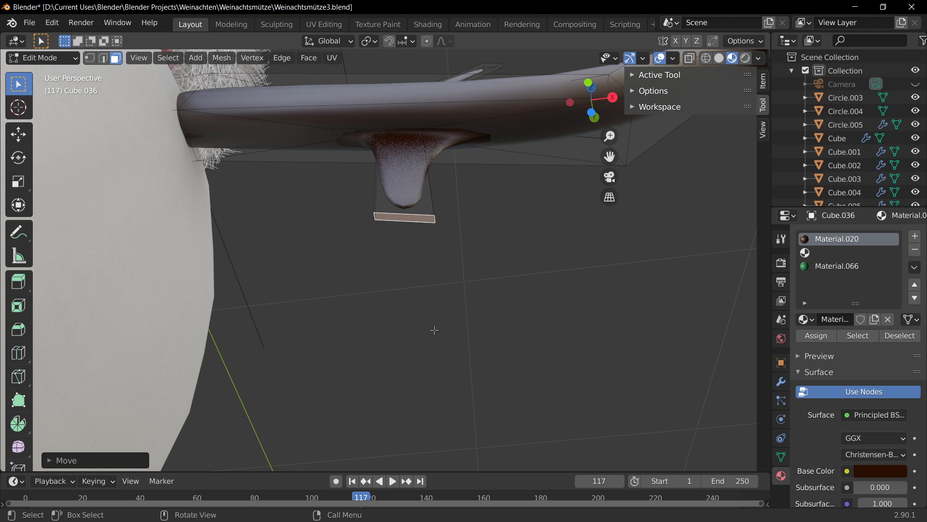
Extrude the new twig's end face about 0.07 m further down along Z, return to Object Mode and save the file
{"action": "key", "text": "e"}
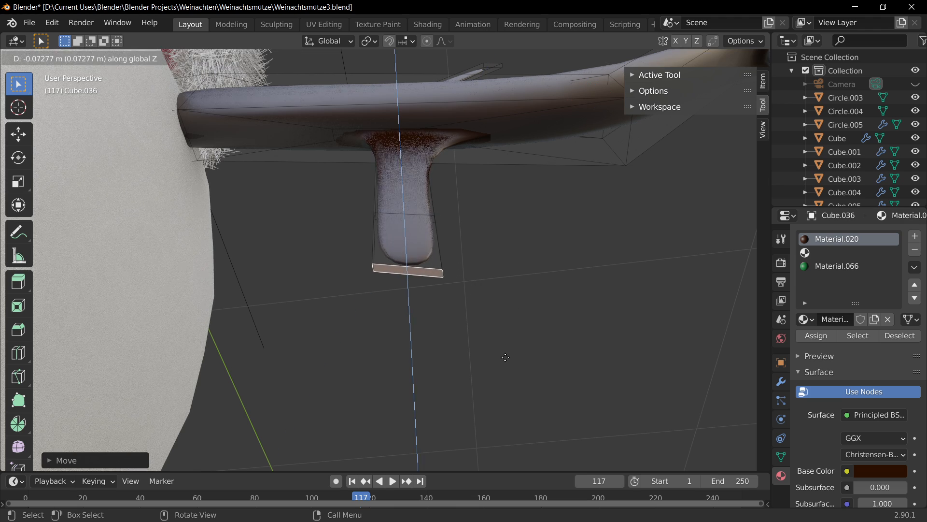
{"action": "left_click", "coordinate": [505, 355]}
{"action": "middle_click_drag", "start_coordinate": [505, 354], "coordinate": [480, 375]}
{"action": "scroll", "coordinate": [480, 375], "scroll_direction": "down", "scroll_amount": 5}
{"action": "scroll", "coordinate": [480, 372], "scroll_direction": "up", "scroll_amount": 4}
{"action": "key", "text": "Tab"}
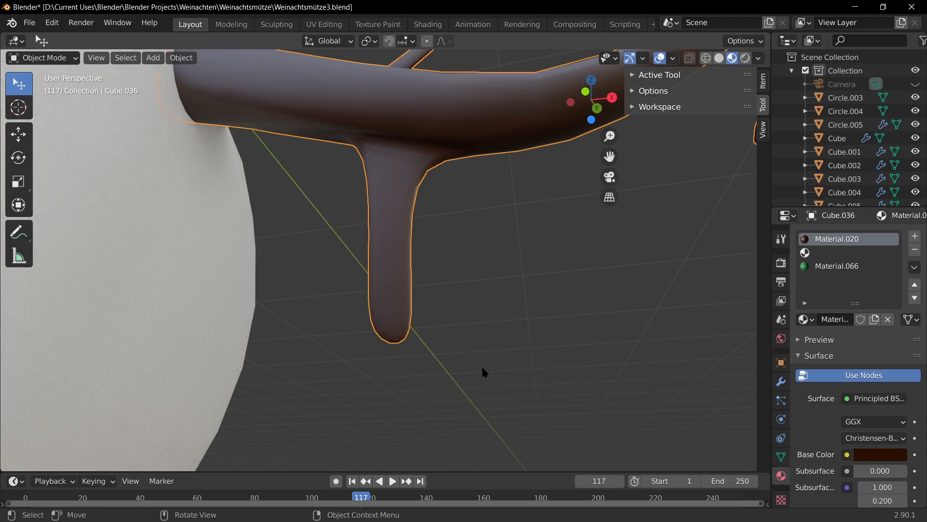
{"action": "scroll", "coordinate": [482, 367], "scroll_direction": "down", "scroll_amount": 5}
{"action": "key", "text": "ctrl+s"}
{"action": "middle_click_drag", "start_coordinate": [381, 327], "coordinate": [406, 346]}
{"action": "scroll", "coordinate": [379, 360], "scroll_direction": "down", "scroll_amount": 5}
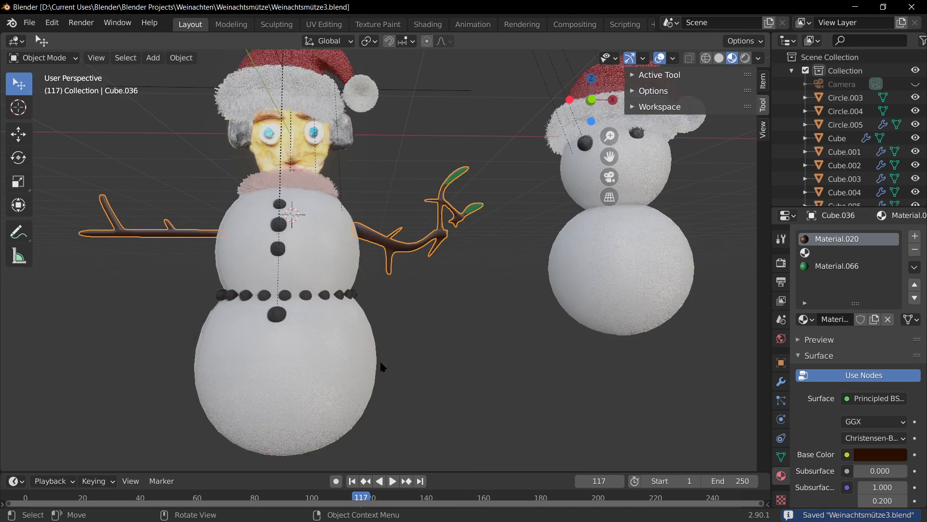
Examine the snowman's arms around the body without a selection and reopen the leafy arm in Edit Mode
{"action": "left_click", "coordinate": [438, 322]}
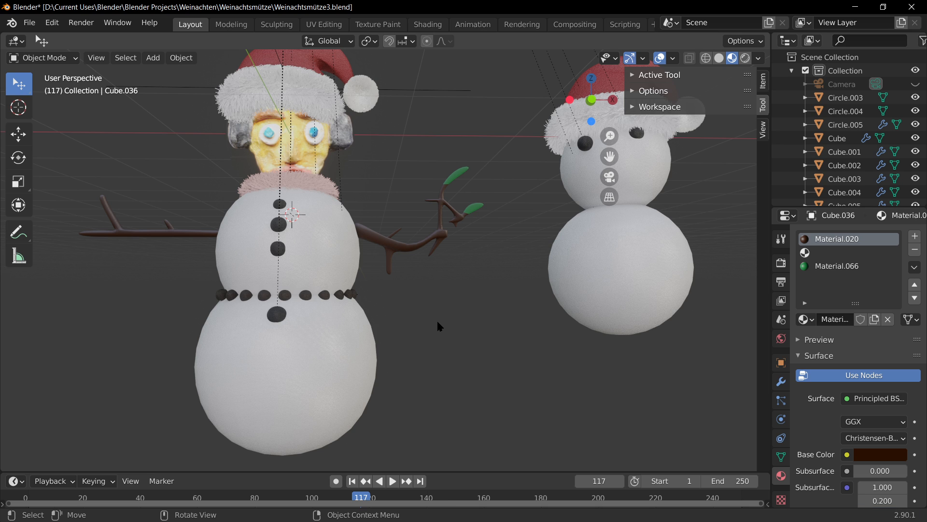
{"action": "middle_click_drag", "start_coordinate": [353, 248], "coordinate": [362, 302]}
{"action": "scroll", "coordinate": [363, 190], "scroll_direction": "up", "scroll_amount": 5}
{"action": "middle_click_drag", "start_coordinate": [363, 190], "coordinate": [395, 308]}
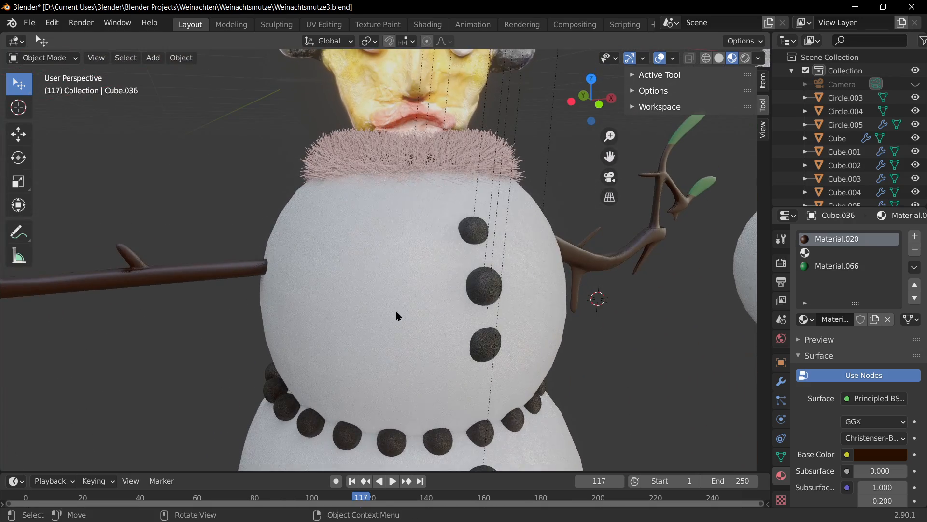
{"action": "middle_click_drag", "start_coordinate": [509, 377], "coordinate": [508, 281]}
{"action": "scroll", "coordinate": [454, 281], "scroll_direction": "up", "scroll_amount": 4}
{"action": "left_click", "coordinate": [484, 279]}
{"action": "key", "text": "Tab"}
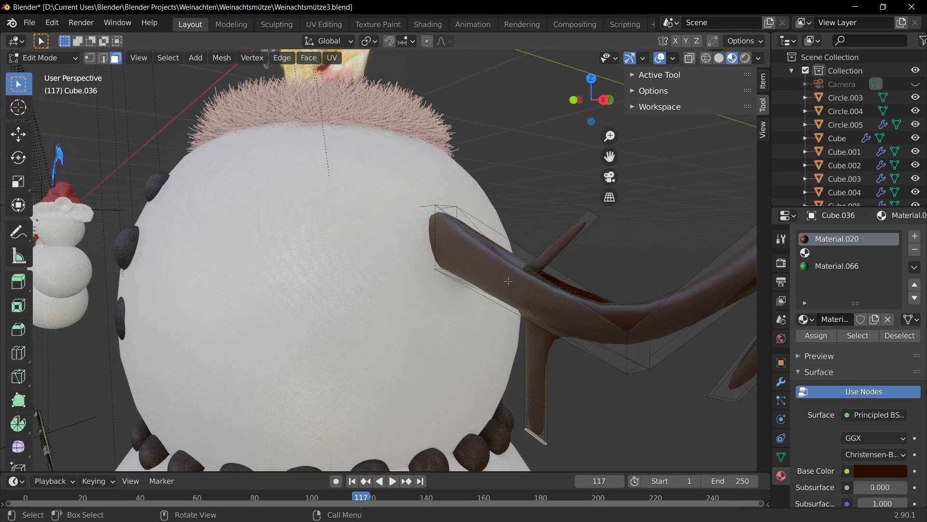
{"action": "middle_click_drag", "start_coordinate": [494, 227], "coordinate": [489, 287]}
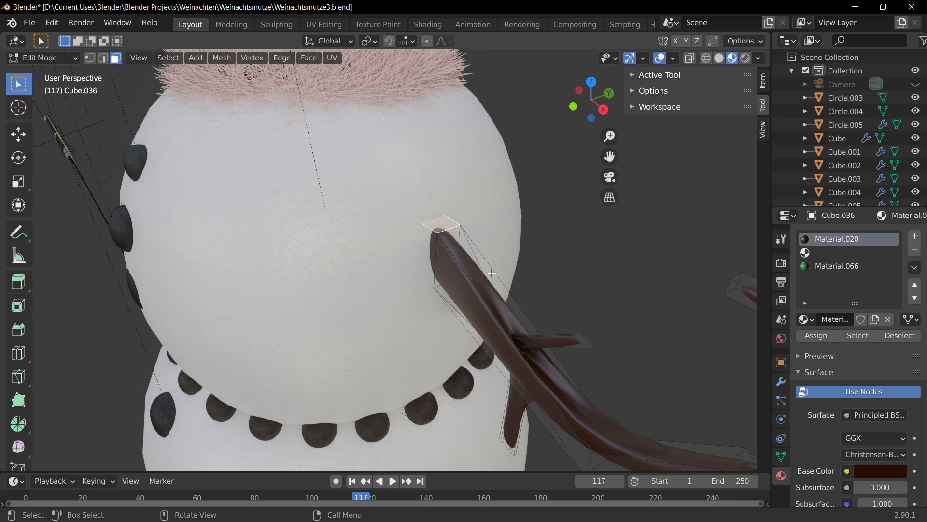
{"action": "key", "text": "g"}
{"action": "key", "text": "z"}
{"action": "right_click", "coordinate": [499, 227]}
{"action": "middle_click_drag", "start_coordinate": [502, 241], "coordinate": [572, 282]}
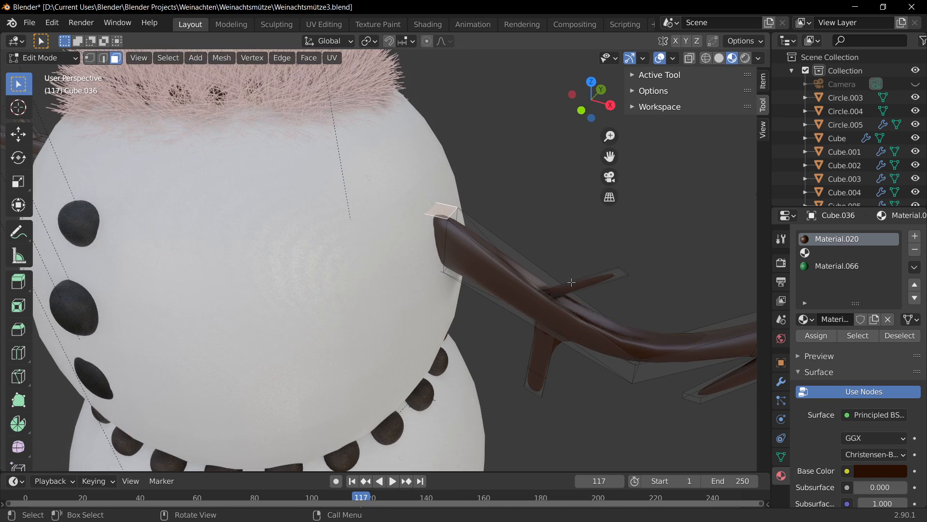
{"action": "key", "text": "g"}
{"action": "key", "text": "z"}
{"action": "right_click", "coordinate": [572, 277]}
Shift the top face at the arm's shoulder end along the X axis in two moves
{"action": "key", "text": "g"}
{"action": "key", "text": "x"}
{"action": "left_click", "coordinate": [558, 270]}
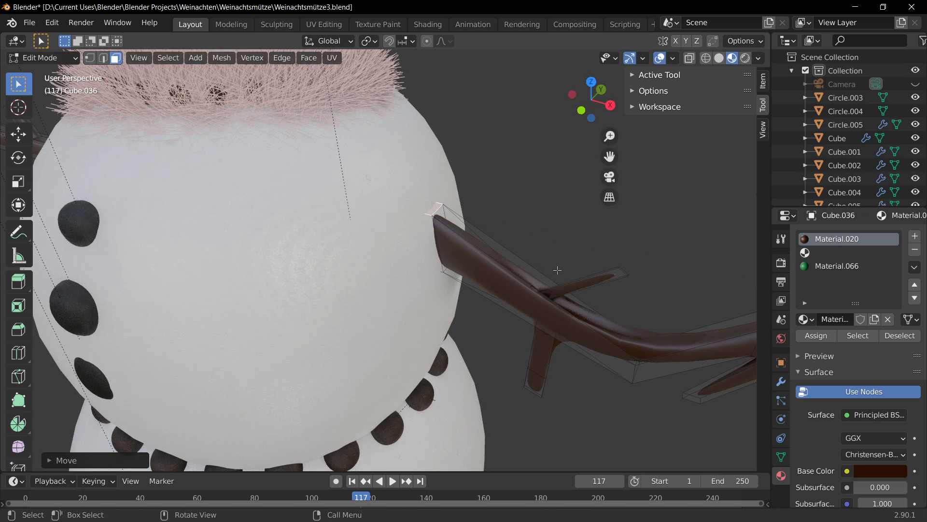
{"action": "key", "text": "g"}
{"action": "key", "text": "y"}
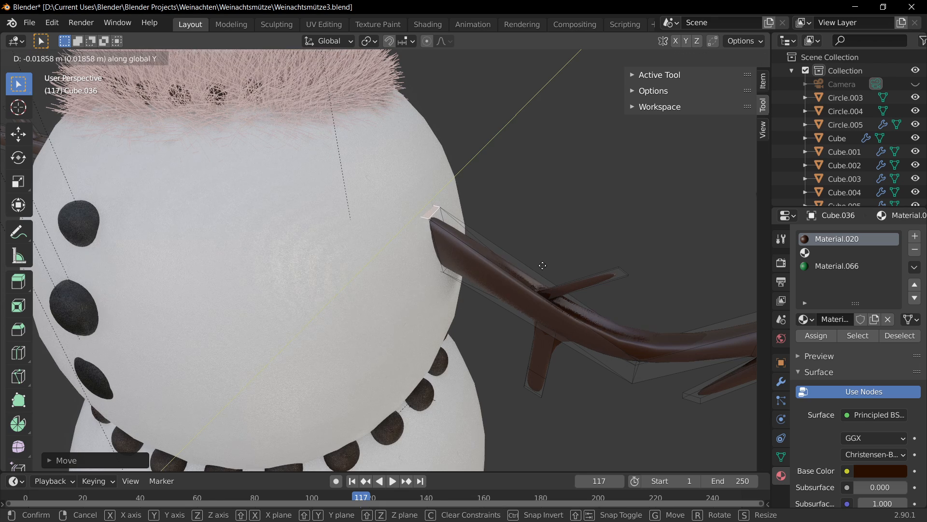
{"action": "key", "text": "x"}
{"action": "left_click", "coordinate": [536, 259]}
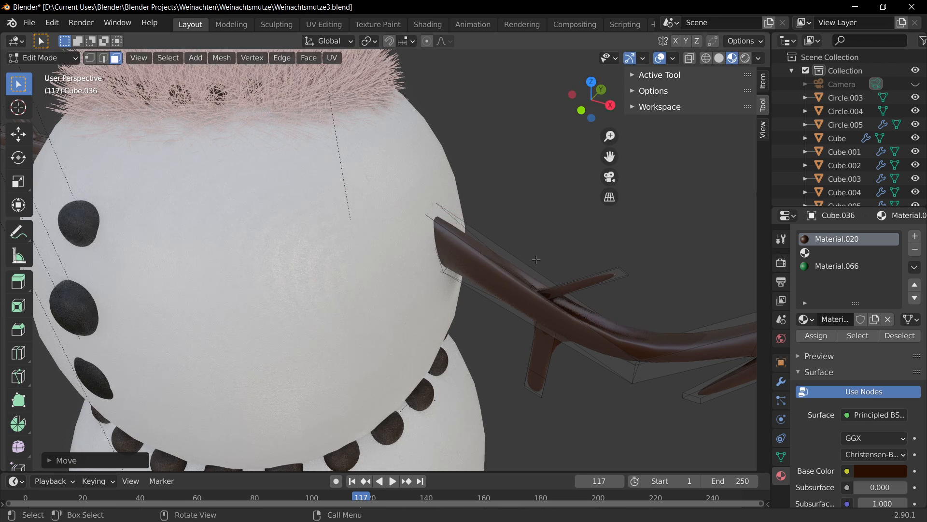
Return the arm to Object Mode, check it against the snowman's body and save the file
{"action": "scroll", "coordinate": [536, 315], "scroll_direction": "down", "scroll_amount": 3}
{"action": "key", "text": "Tab"}
{"action": "middle_click_drag", "start_coordinate": [532, 386], "coordinate": [573, 340]}
{"action": "key", "text": "Tab"}
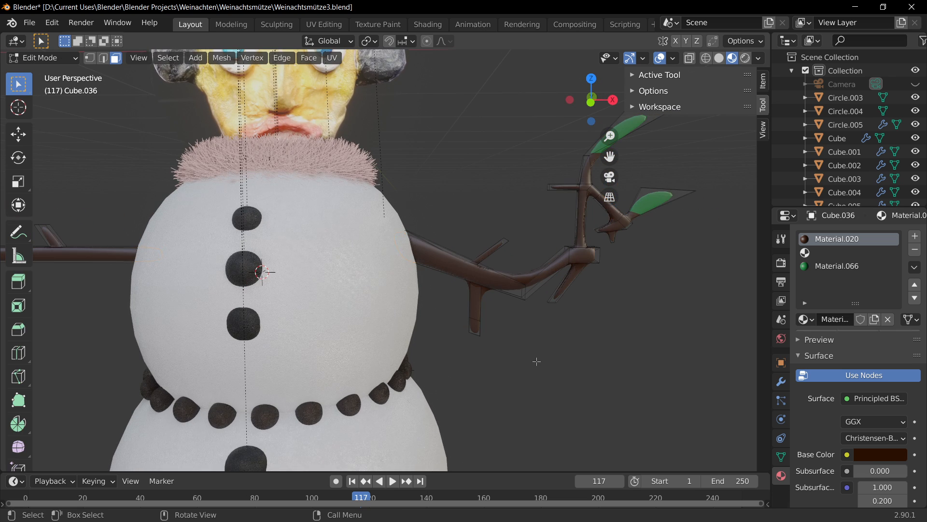
{"action": "key", "text": "Tab"}
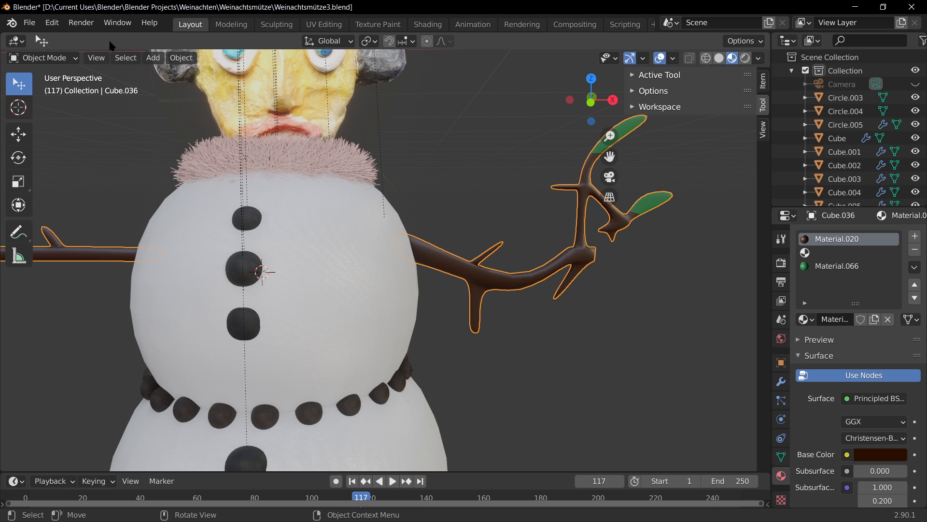
{"action": "scroll", "coordinate": [538, 285], "scroll_direction": "down", "scroll_amount": 4}
{"action": "middle_click_drag", "start_coordinate": [523, 283], "coordinate": [503, 241]}
{"action": "middle_click_drag", "start_coordinate": [243, 263], "coordinate": [595, 343]}
{"action": "key", "text": "ctrl+s"}
Display the scene in wireframe and box-select the two central snowmen together with the light above them
{"action": "scroll", "coordinate": [485, 283], "scroll_direction": "down", "scroll_amount": 8}
{"action": "scroll", "coordinate": [489, 307], "scroll_direction": "down", "scroll_amount": 5}
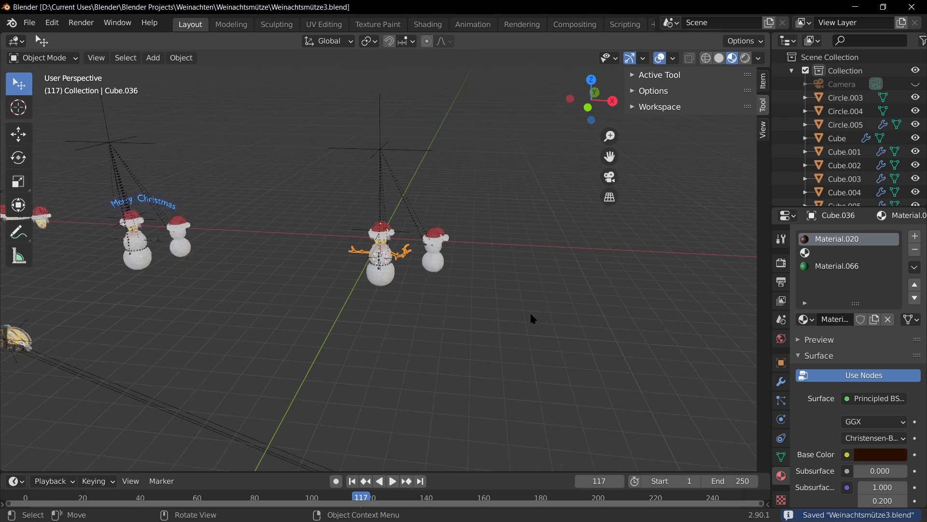
{"action": "left_click_drag", "start_coordinate": [497, 313], "coordinate": [290, 87]}
{"action": "left_click", "coordinate": [706, 58]}
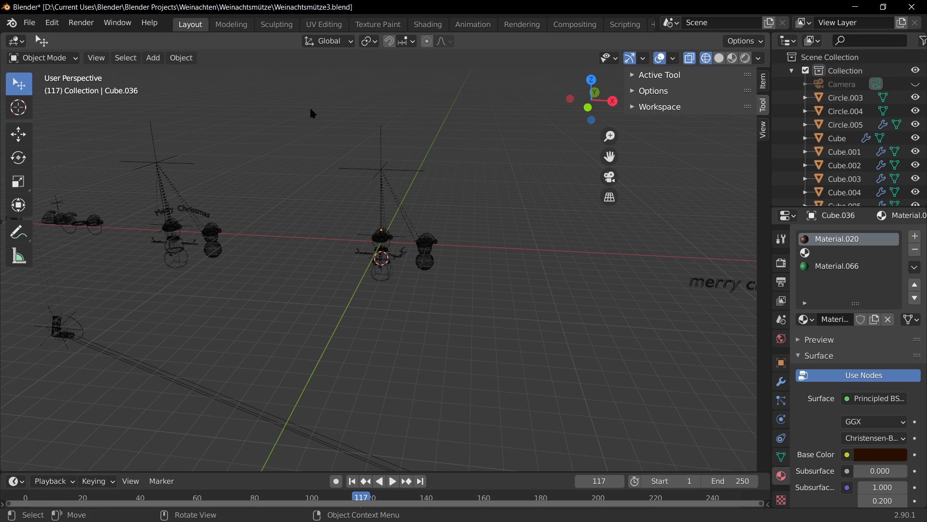
{"action": "left_click_drag", "start_coordinate": [297, 98], "coordinate": [528, 351]}
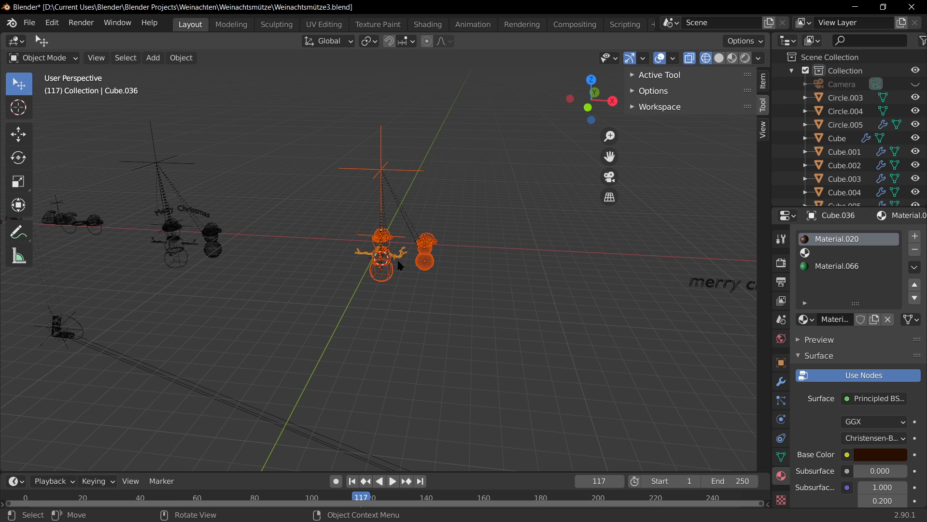
{"action": "middle_click_drag", "start_coordinate": [427, 223], "coordinate": [416, 205]}
{"action": "scroll", "coordinate": [381, 248], "scroll_direction": "up", "scroll_amount": 4}
{"action": "scroll", "coordinate": [390, 220], "scroll_direction": "down", "scroll_amount": 2}
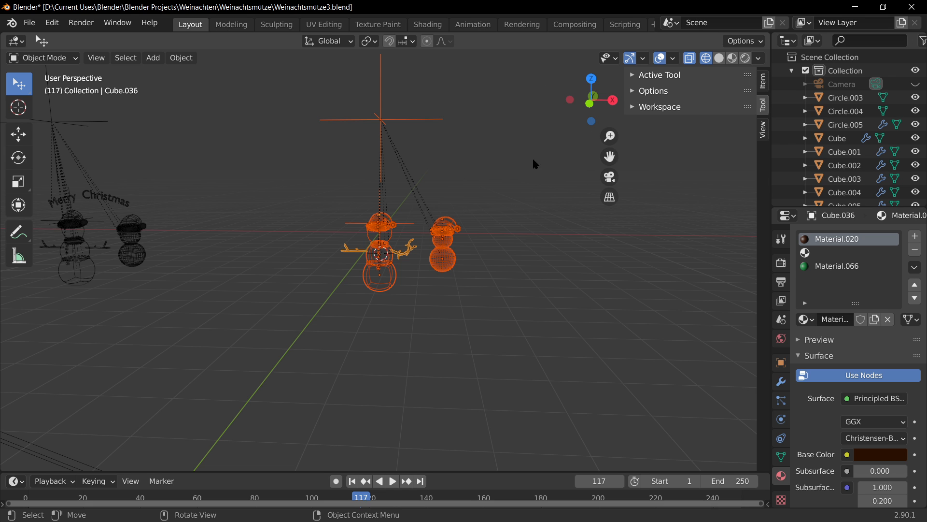
{"action": "scroll", "coordinate": [533, 159], "scroll_direction": "down", "scroll_amount": 3}
{"action": "scroll", "coordinate": [582, 156], "scroll_direction": "up", "scroll_amount": 3}
{"action": "scroll", "coordinate": [569, 228], "scroll_direction": "down", "scroll_amount": 1}
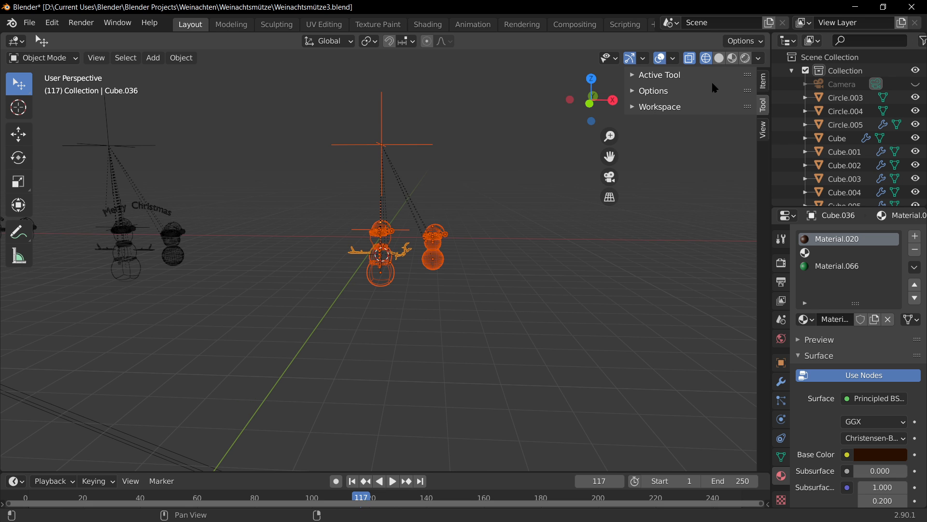
{"action": "scroll", "coordinate": [685, 136], "scroll_direction": "up", "scroll_amount": 3}
Inspect the two central snowmen up close in Solid shading with everything deselected
{"action": "left_click", "coordinate": [720, 60]}
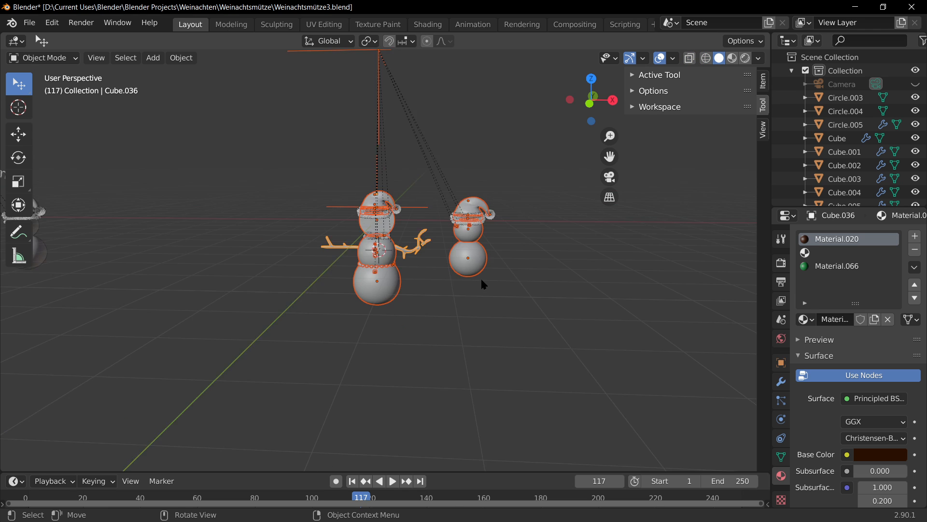
{"action": "scroll", "coordinate": [464, 284], "scroll_direction": "up", "scroll_amount": 2}
{"action": "middle_click_drag", "start_coordinate": [445, 307], "coordinate": [483, 321]}
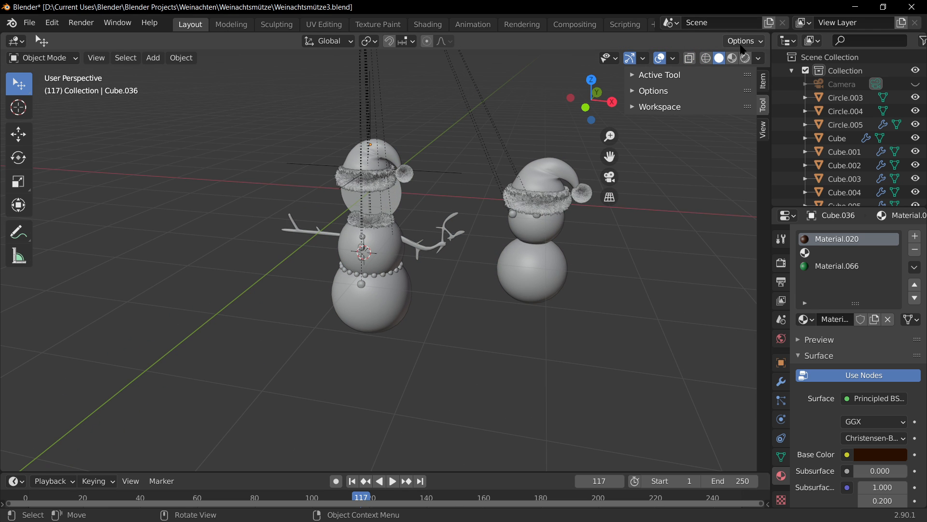
{"action": "scroll", "coordinate": [472, 273], "scroll_direction": "up", "scroll_amount": 3}
{"action": "middle_click_drag", "start_coordinate": [508, 270], "coordinate": [526, 251]}
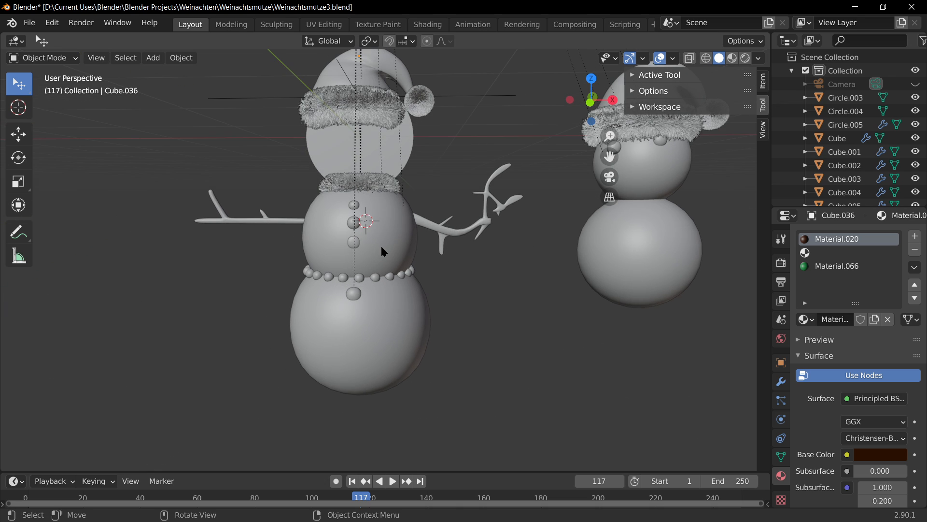
{"action": "scroll", "coordinate": [381, 251], "scroll_direction": "down", "scroll_amount": 5}
Set the viewport shading back to Material Preview, select the armless snowman's hat and save the file
{"action": "left_click", "coordinate": [492, 257]}
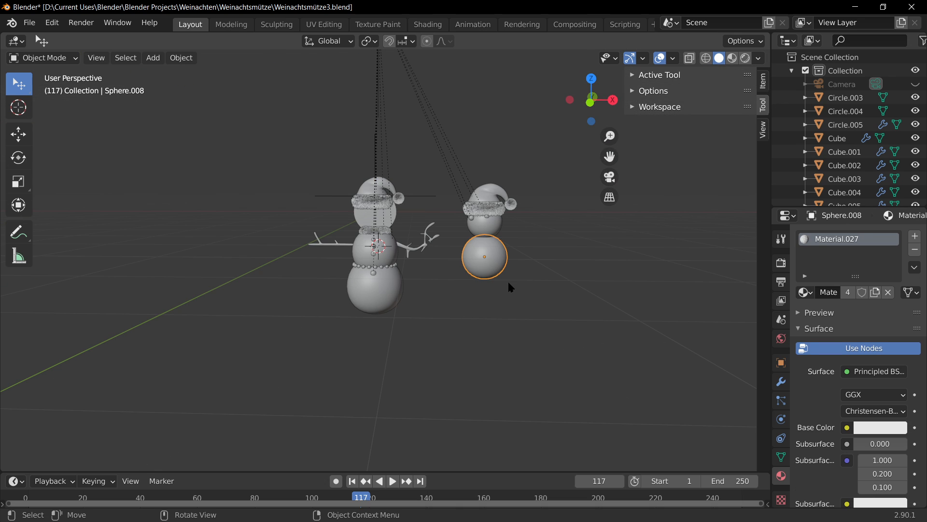
{"action": "left_click", "coordinate": [732, 58]}
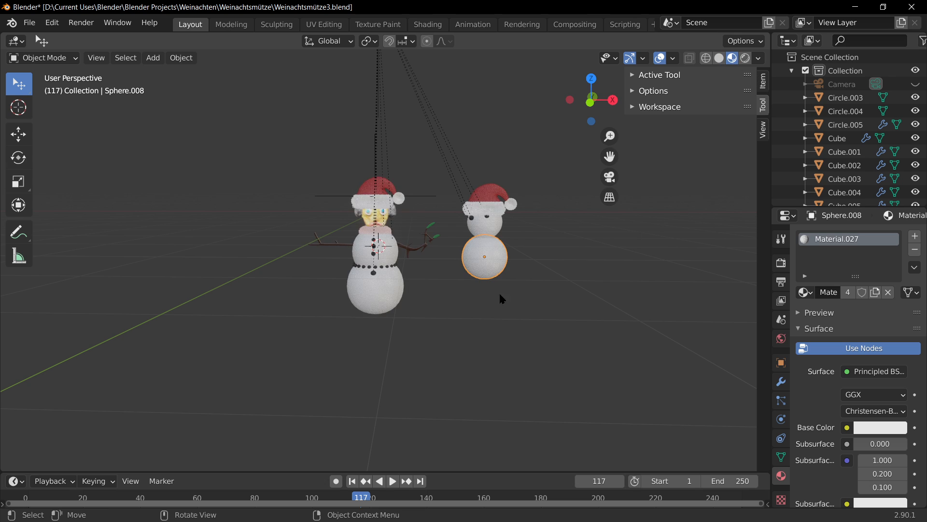
{"action": "scroll", "coordinate": [500, 292], "scroll_direction": "up", "scroll_amount": 2}
{"action": "left_click", "coordinate": [538, 153]}
{"action": "middle_click_drag", "start_coordinate": [614, 296], "coordinate": [401, 260], "text": "shift"}
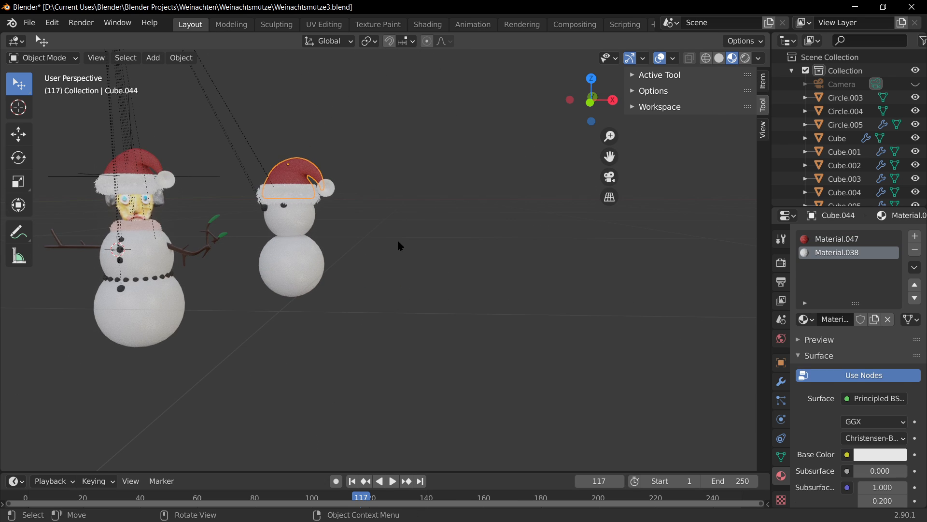
{"action": "middle_click_drag", "start_coordinate": [295, 170], "coordinate": [322, 202], "text": "ctrl"}
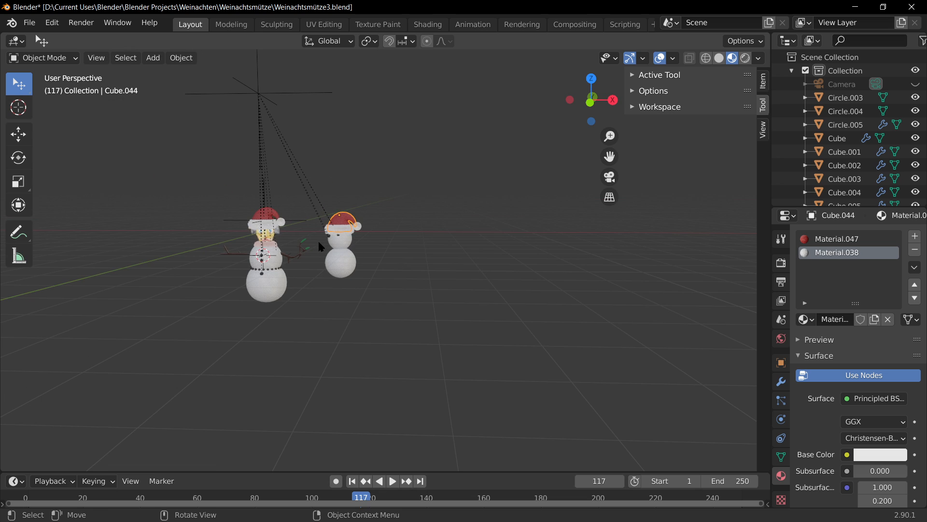
{"action": "key", "text": "ctrl+s"}
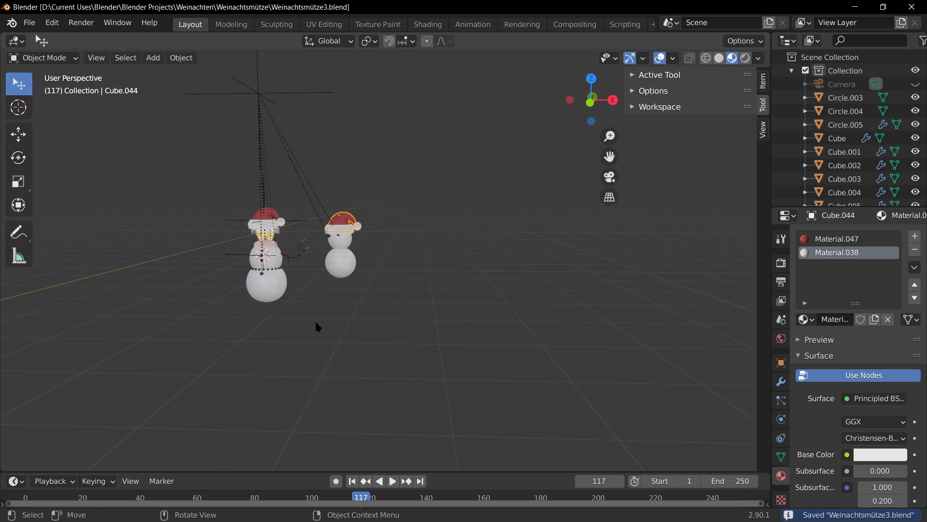
Hide all visible objects in the scene and add a cube mesh
{"action": "key", "text": "a"}
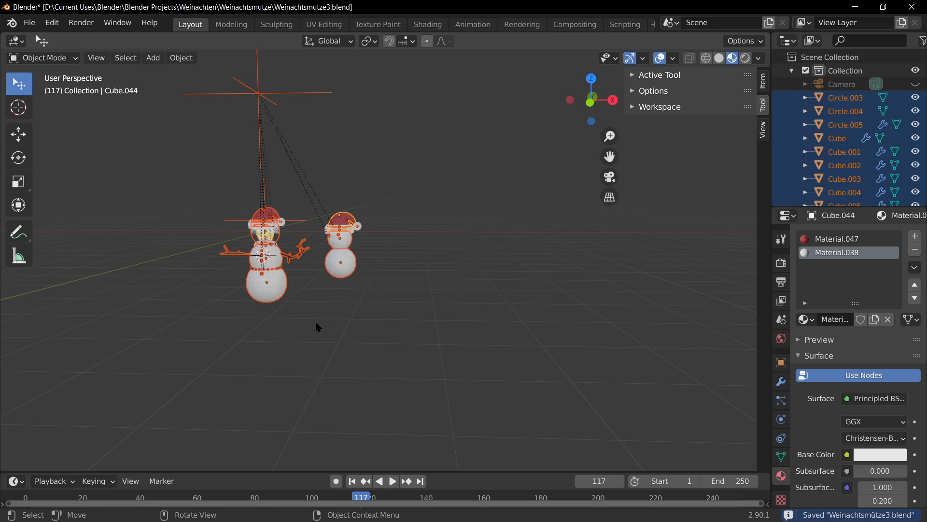
{"action": "key", "text": "h"}
{"action": "key", "text": "shift+a"}
{"action": "mouse_move", "coordinate": [333, 250]}
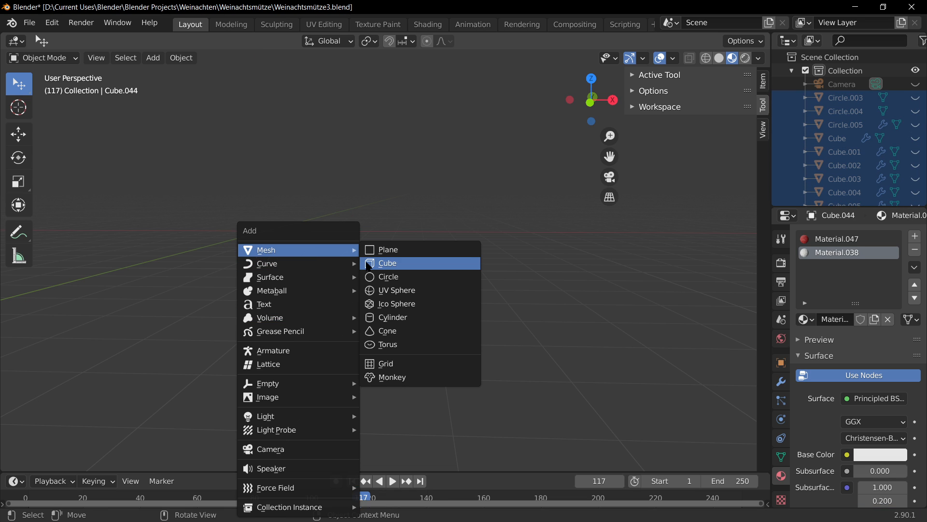
{"action": "left_click", "coordinate": [368, 265]}
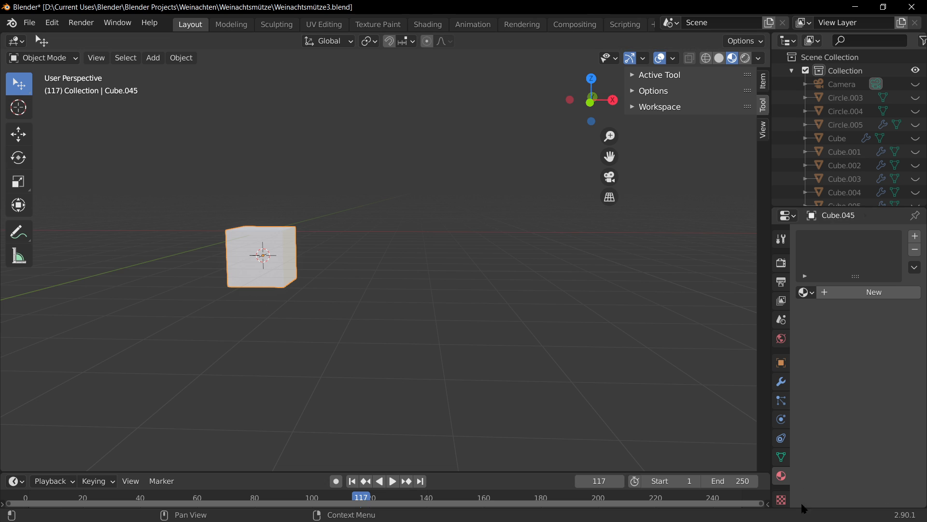
Create a new material for the cube and set its base color to red
{"action": "left_click", "coordinate": [869, 292]}
{"action": "left_click", "coordinate": [883, 431]}
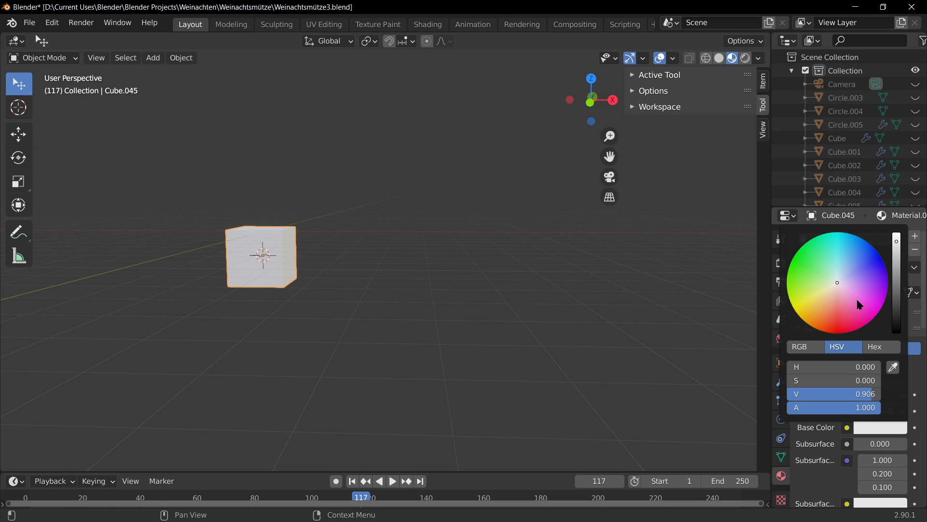
{"action": "left_click_drag", "start_coordinate": [851, 321], "coordinate": [836, 331]}
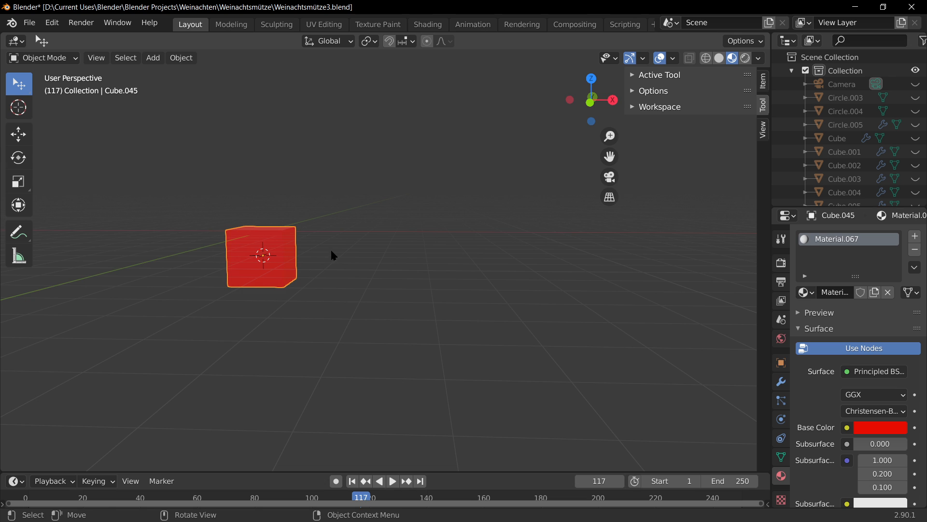
Copy the red cube and paste the copy in the same place
{"action": "middle_click_drag", "start_coordinate": [331, 252], "coordinate": [409, 265], "text": "shift"}
{"action": "scroll", "coordinate": [411, 268], "scroll_direction": "up", "scroll_amount": 3}
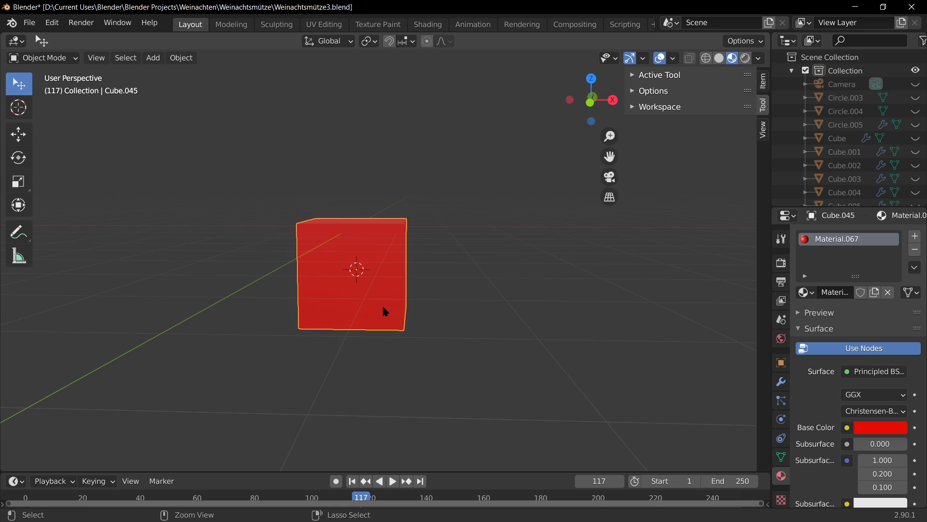
{"action": "key", "text": "ctrl+c"}
{"action": "scroll", "coordinate": [428, 341], "scroll_direction": "down", "scroll_amount": 3}
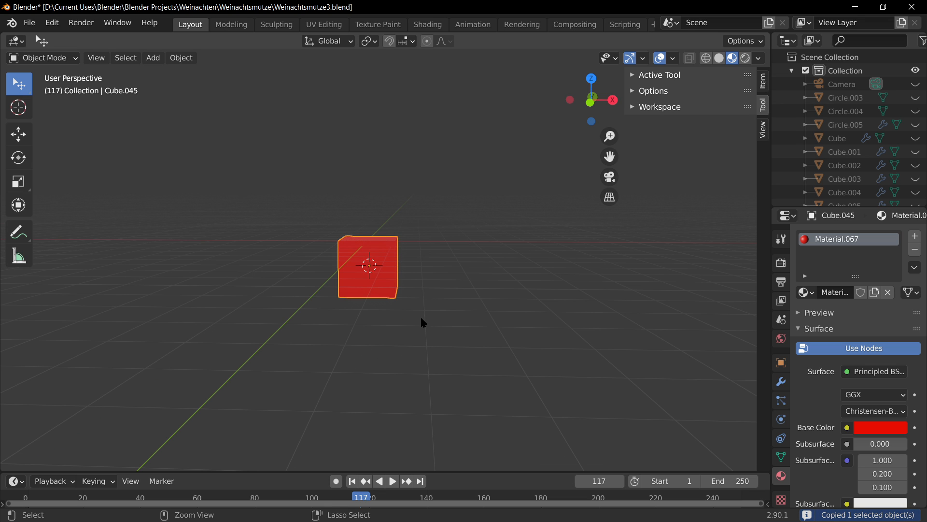
{"action": "key", "text": "ctrl+v"}
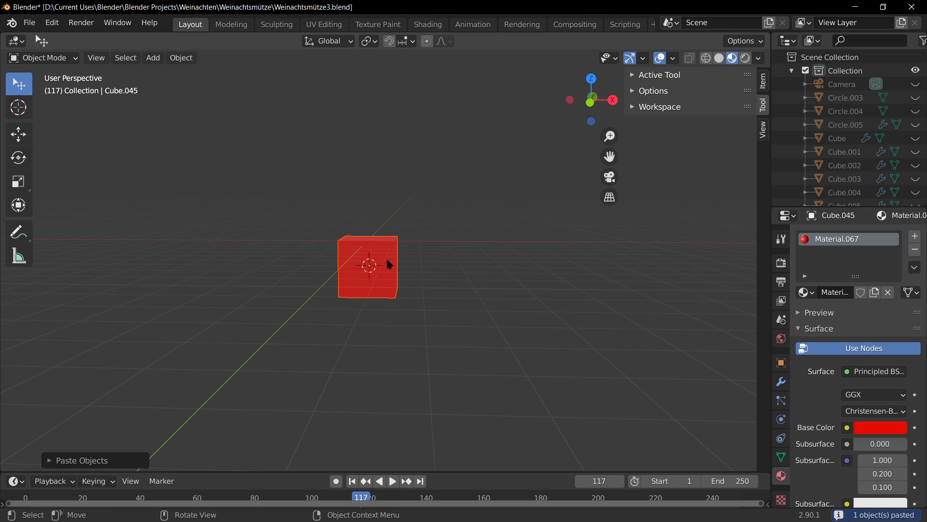
{"action": "key", "text": "g"}
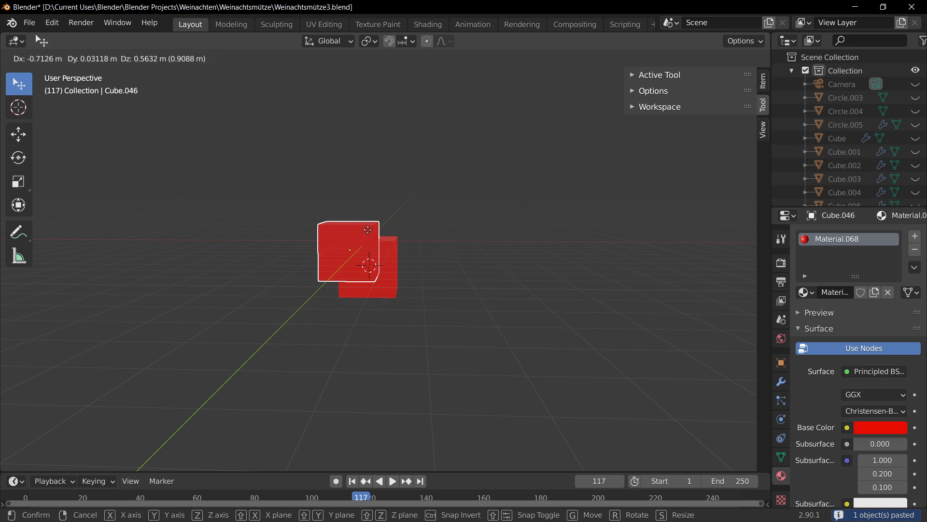
{"action": "key", "text": "Escape"}
{"action": "key", "text": "g"}
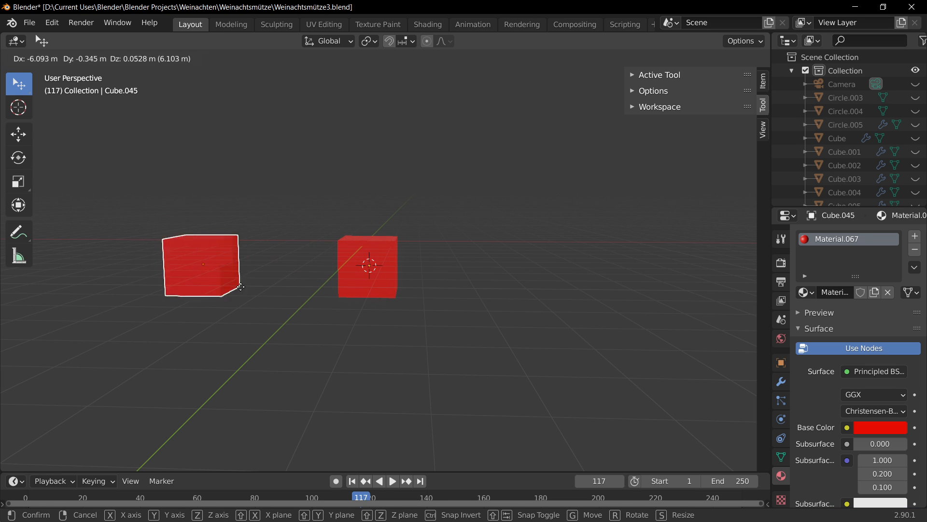
{"action": "key", "text": "Escape"}
{"action": "key", "text": "g"}
{"action": "key", "text": "Escape"}
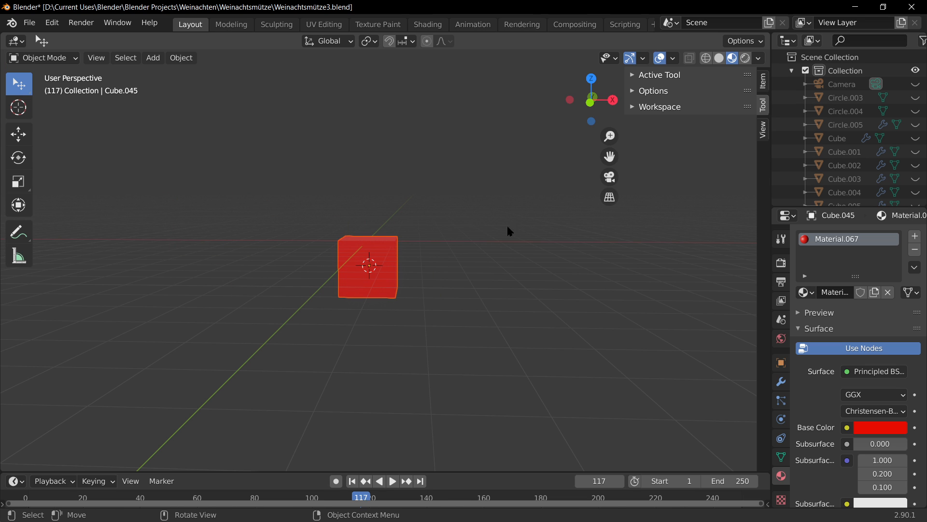
Move the pasted cube clear of the original toward the negative X side
{"action": "scroll", "coordinate": [461, 275], "scroll_direction": "up", "scroll_amount": 4}
{"action": "middle_click_drag", "start_coordinate": [419, 277], "coordinate": [408, 297]}
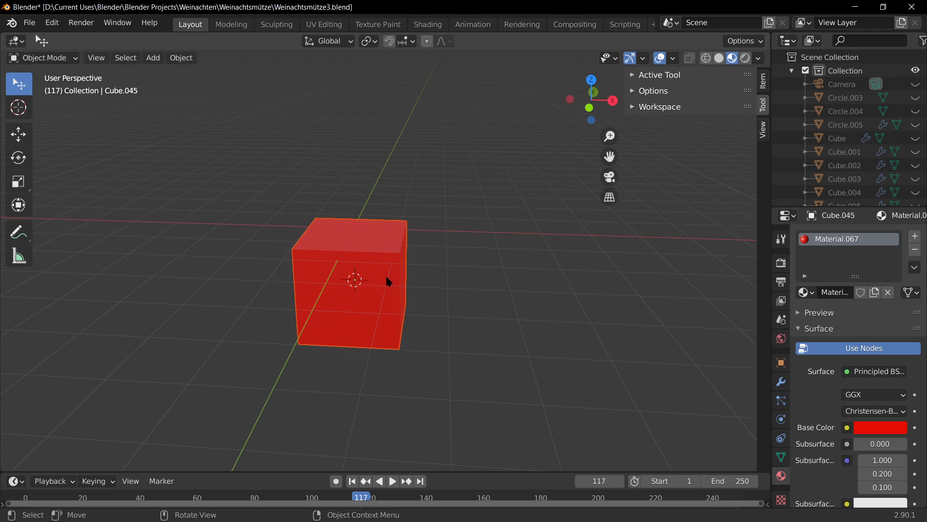
{"action": "key", "text": "shift+d"}
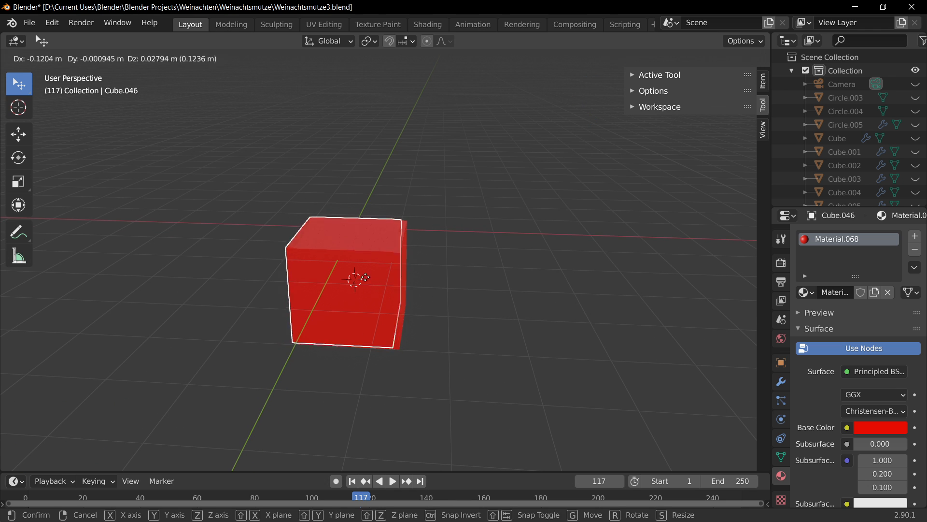
{"action": "left_click", "coordinate": [186, 262]}
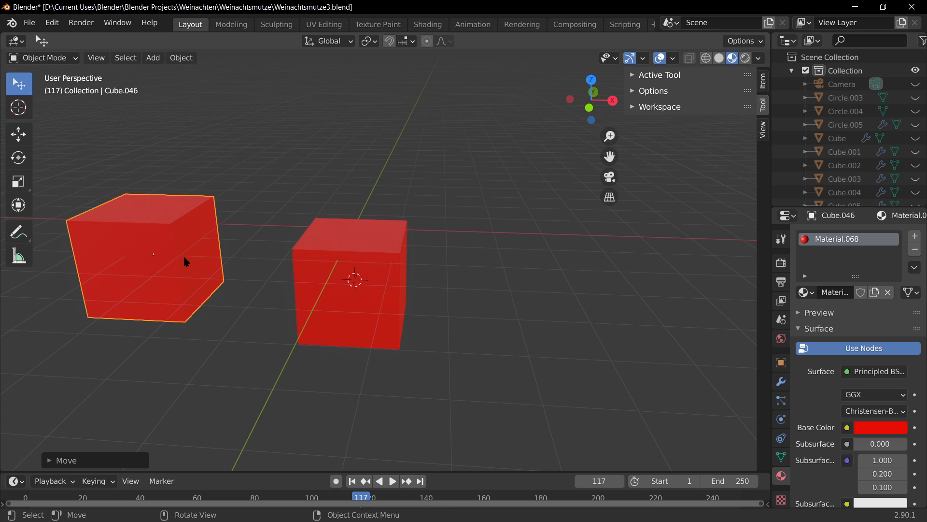
Change the original cube's base color to light blue
{"action": "left_click", "coordinate": [391, 281]}
{"action": "left_click", "coordinate": [899, 426]}
{"action": "left_click_drag", "start_coordinate": [835, 290], "coordinate": [816, 233]}
Delete the red pasted cube and place a duplicate of the blue cube beside it on the positive X side
{"action": "left_click", "coordinate": [140, 252]}
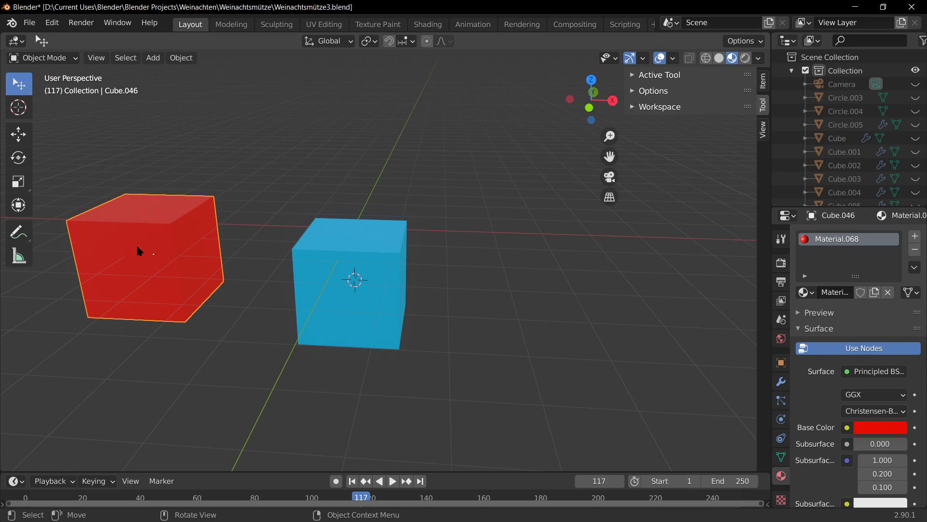
{"action": "key", "text": "Delete"}
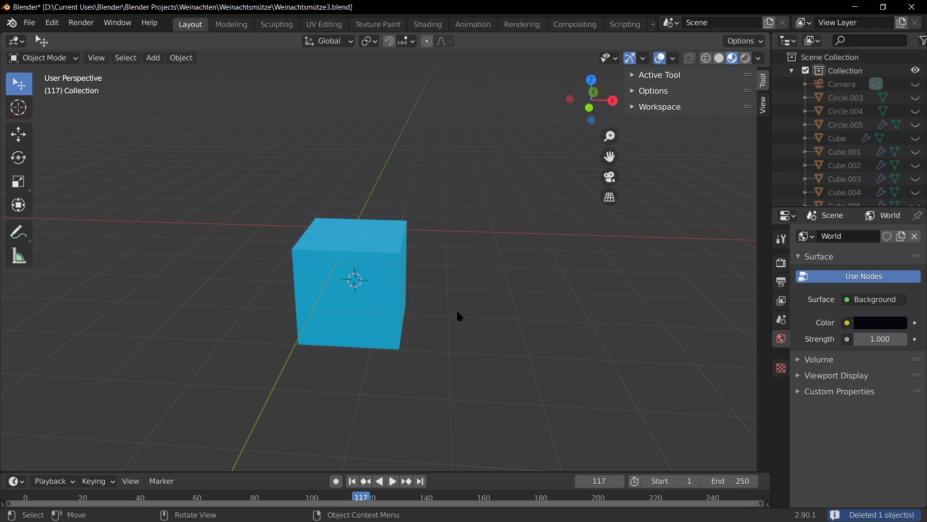
{"action": "left_click", "coordinate": [371, 331]}
{"action": "middle_click_drag", "start_coordinate": [405, 304], "coordinate": [404, 262]}
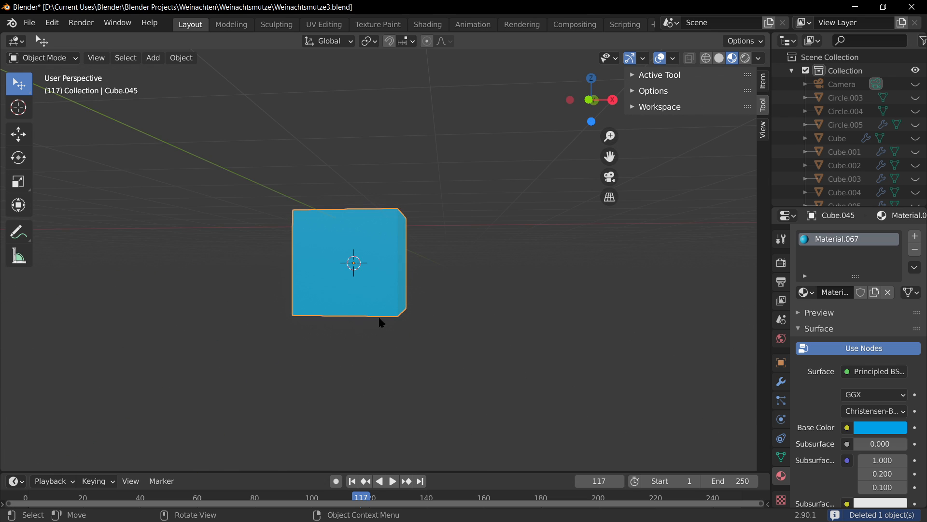
{"action": "key", "text": "shift+d"}
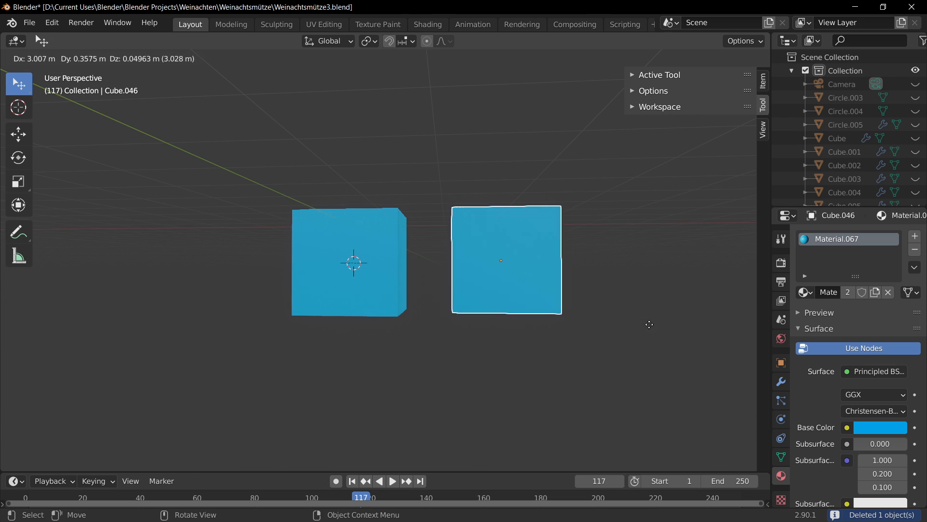
{"action": "left_click", "coordinate": [641, 315]}
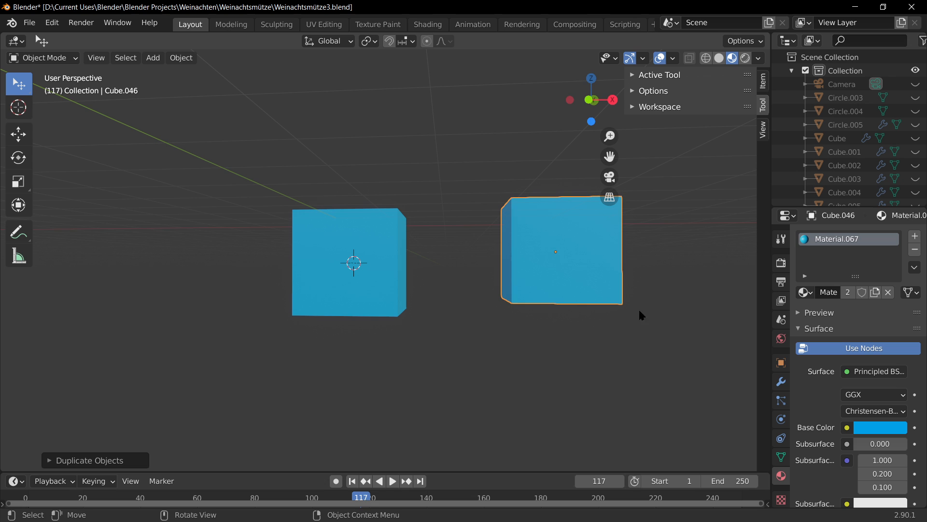
Set the duplicate's base color to light orange with hue 0.094 and saturation 0.515, and compare both cubes
{"action": "left_click", "coordinate": [902, 429]}
{"action": "left_click_drag", "start_coordinate": [825, 257], "coordinate": [823, 304]}
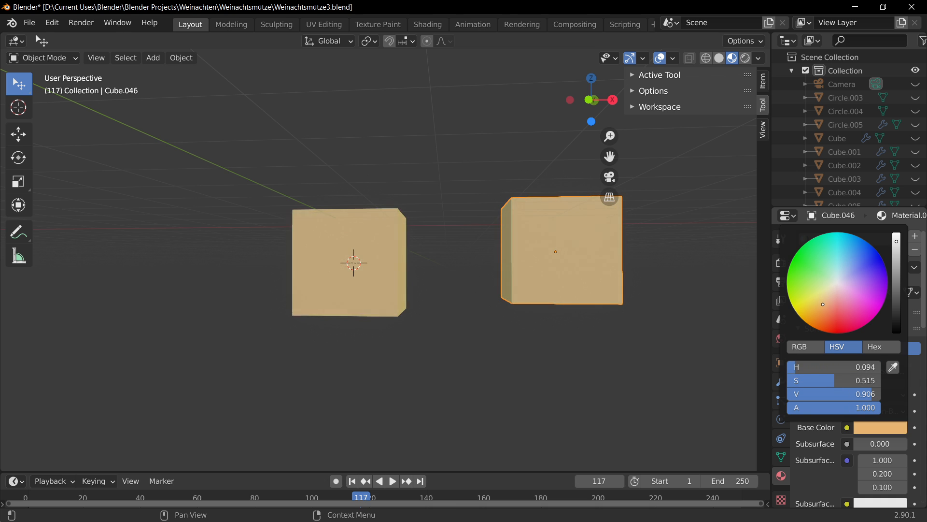
{"action": "middle_click_drag", "start_coordinate": [471, 334], "coordinate": [308, 296]}
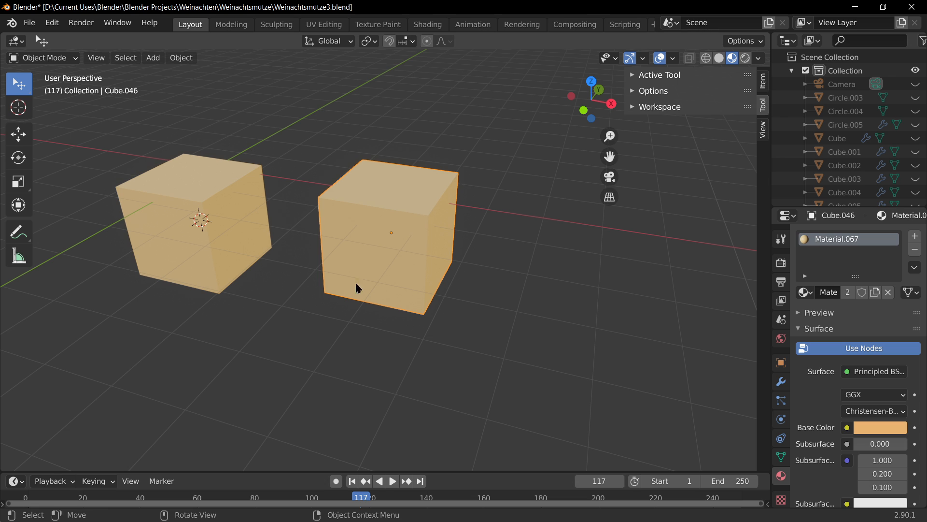
{"action": "middle_click_drag", "start_coordinate": [302, 356], "coordinate": [425, 297]}
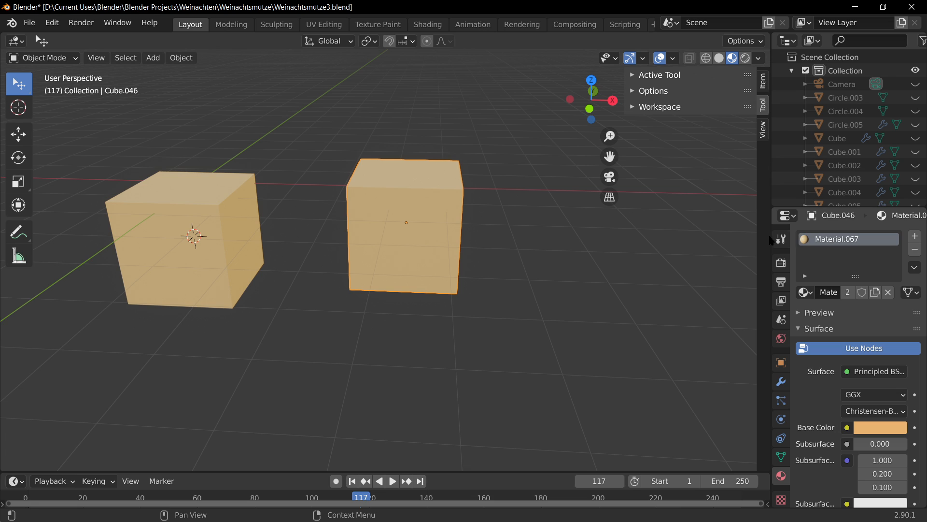
{"action": "left_click", "coordinate": [419, 323]}
{"action": "left_click", "coordinate": [377, 227]}
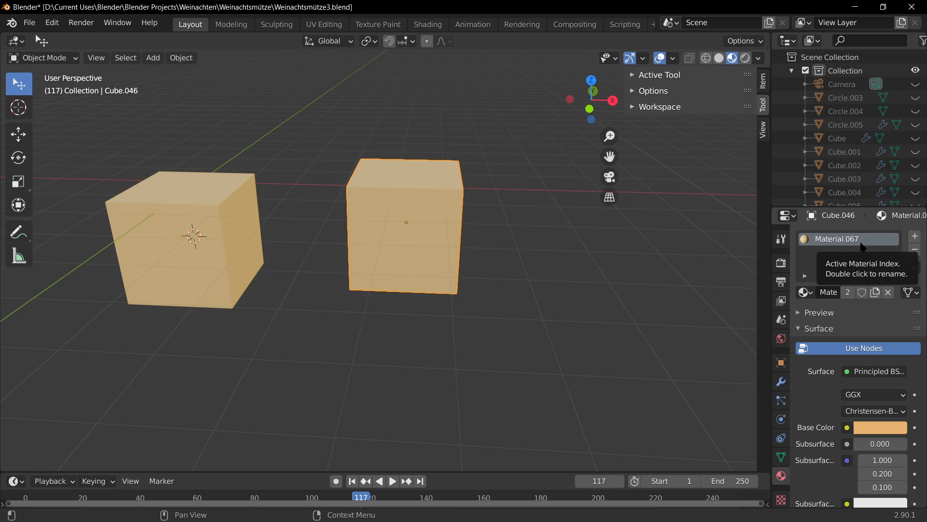
Duplicate the second cube farther along positive X and change the shared material's base color to light green
{"action": "middle_click_drag", "start_coordinate": [491, 307], "coordinate": [473, 340]}
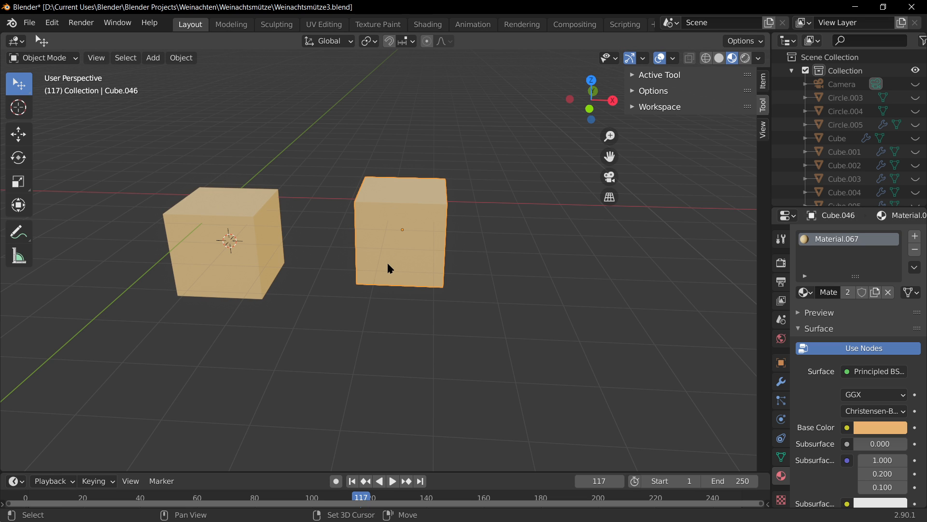
{"action": "key", "text": "shift+d"}
{"action": "left_click", "coordinate": [574, 271]}
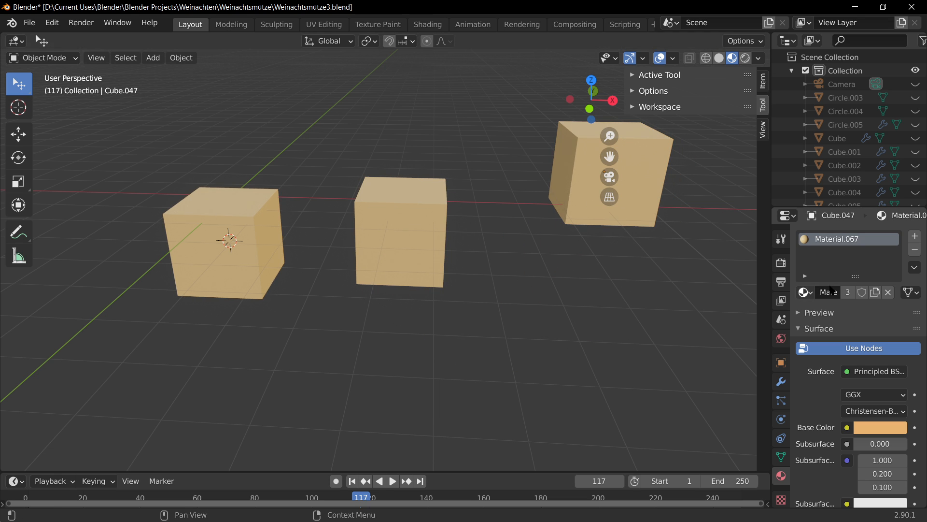
{"action": "left_click", "coordinate": [880, 427]}
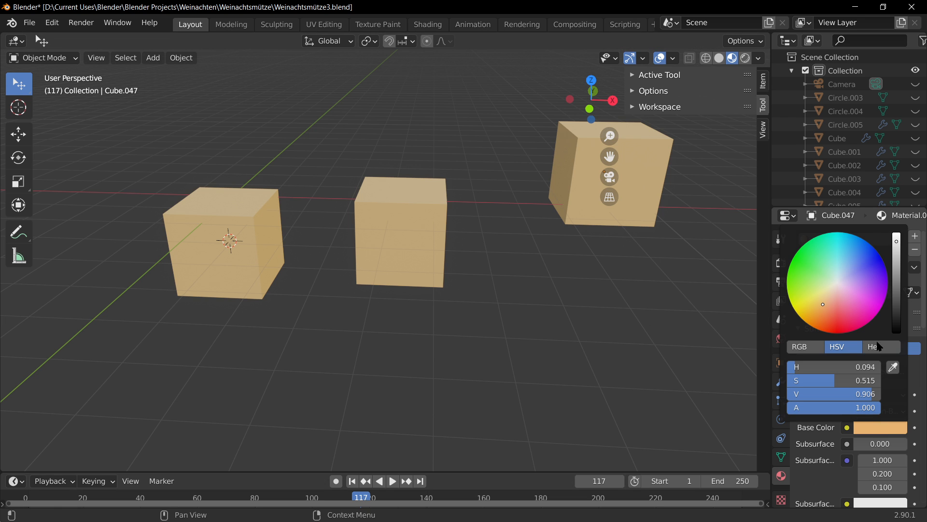
{"action": "mouse_move", "coordinate": [811, 276]}
{"action": "left_mouse_down"}
{"action": "mouse_move", "coordinate": [834, 238]}
{"action": "mouse_move", "coordinate": [817, 263]}
{"action": "left_mouse_up"}
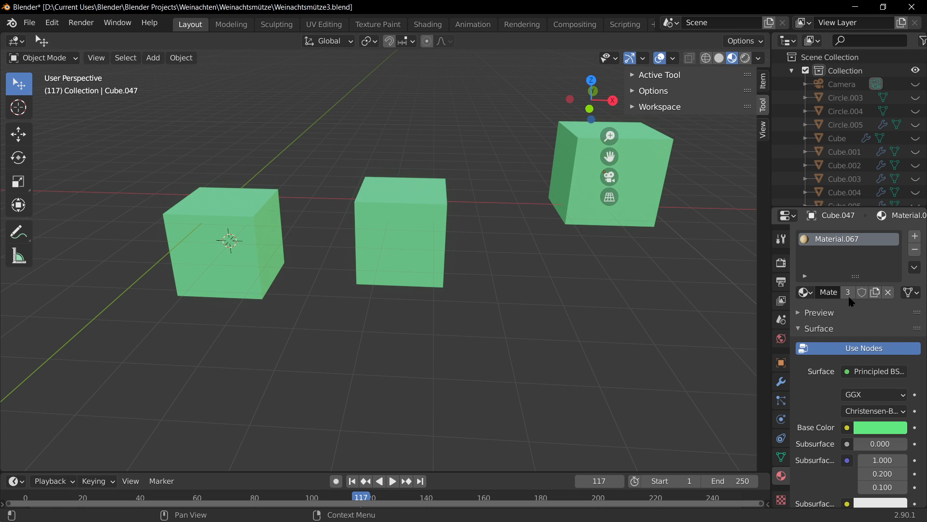
Make the middle cube's material single-user, set its base color to pink and compare its material with the first cube's
{"action": "left_click", "coordinate": [437, 242]}
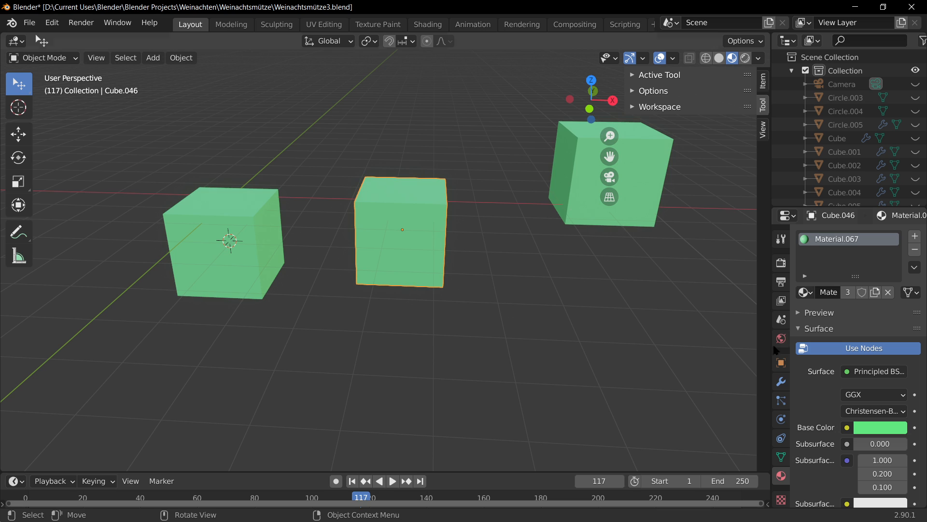
{"action": "left_click", "coordinate": [848, 292]}
{"action": "left_click", "coordinate": [880, 427]}
{"action": "mouse_move", "coordinate": [847, 297]}
{"action": "left_mouse_down"}
{"action": "mouse_move", "coordinate": [883, 272]}
{"action": "mouse_move", "coordinate": [840, 331]}
{"action": "mouse_move", "coordinate": [845, 304]}
{"action": "left_mouse_up"}
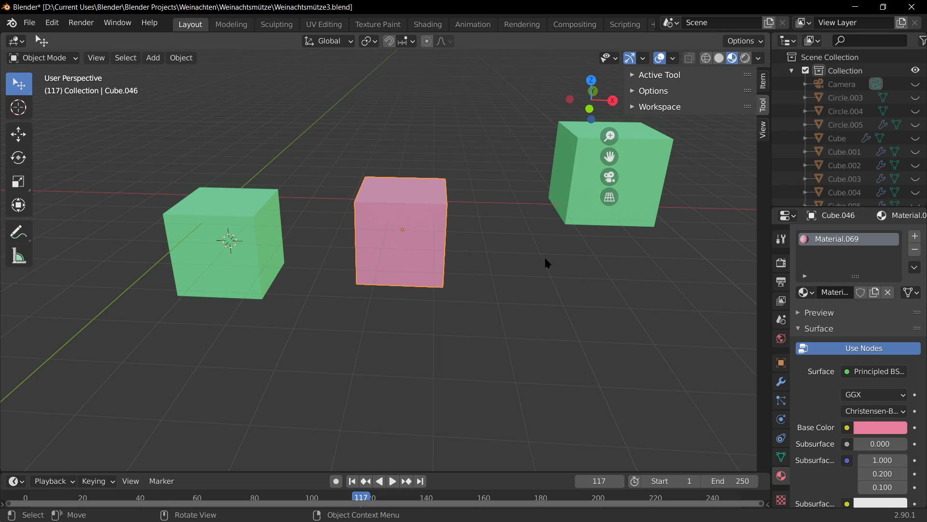
{"action": "left_click", "coordinate": [251, 256]}
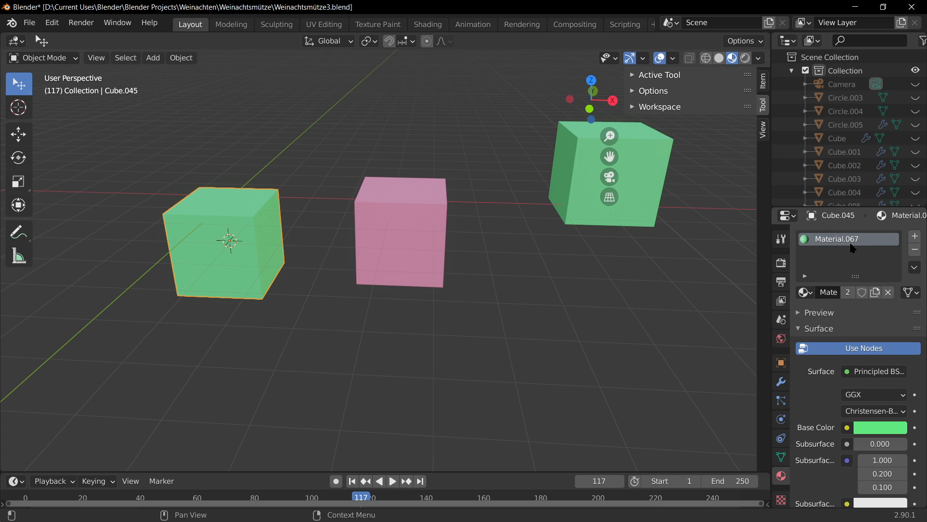
{"action": "left_click", "coordinate": [445, 246]}
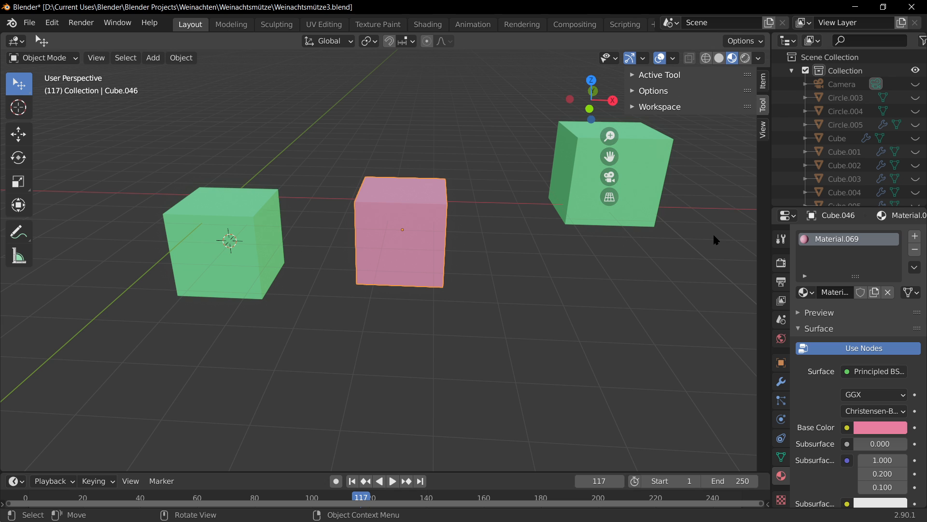
Delete all three cubes and reveal every hidden object in the scene with nothing selected
{"action": "scroll", "coordinate": [438, 302], "scroll_direction": "down", "scroll_amount": 8}
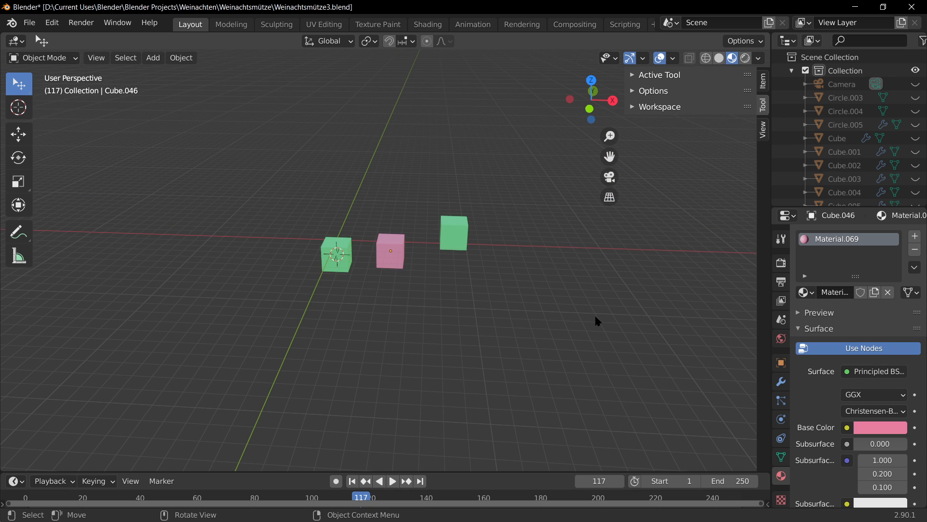
{"action": "left_click_drag", "start_coordinate": [572, 300], "coordinate": [197, 182]}
{"action": "key", "text": "Delete"}
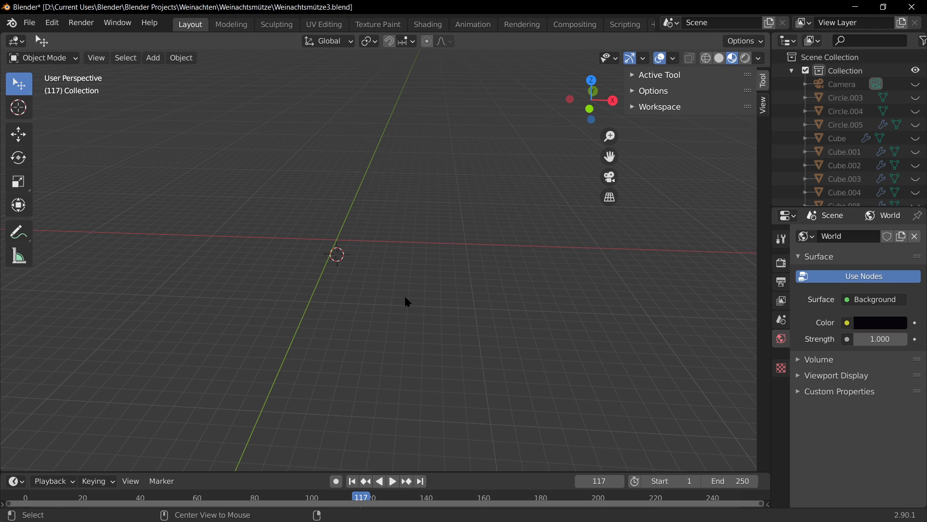
{"action": "key", "text": "alt+h"}
{"action": "key", "text": "alt+a"}
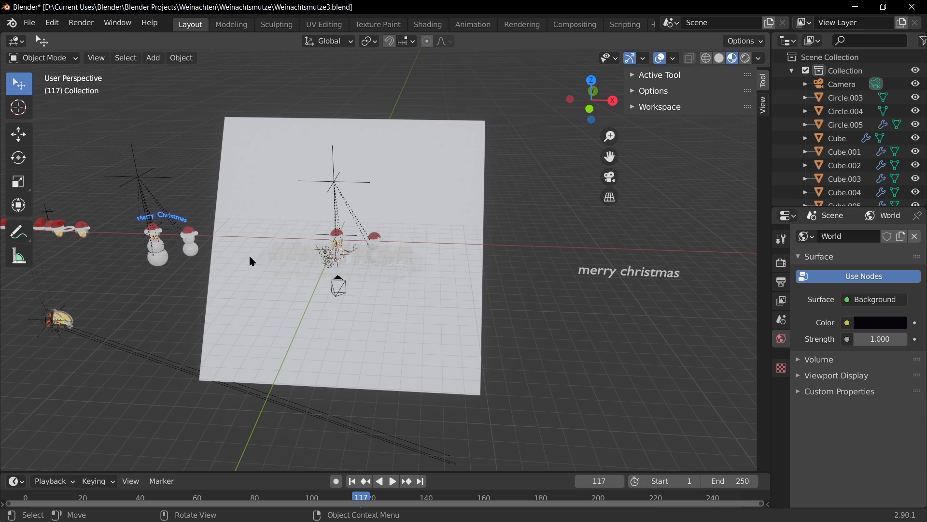
Select the large white plane beneath the central snowmen
{"action": "middle_click_drag", "start_coordinate": [250, 260], "coordinate": [423, 313]}
{"action": "left_click", "coordinate": [425, 317]}
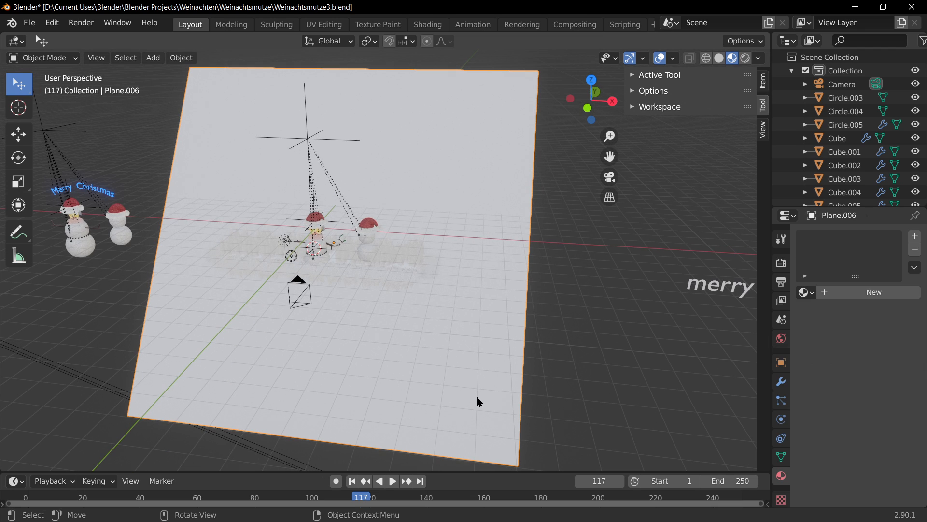
Hide the large white plane and the furry snow ground beneath the central snowmen
{"action": "key", "text": "h"}
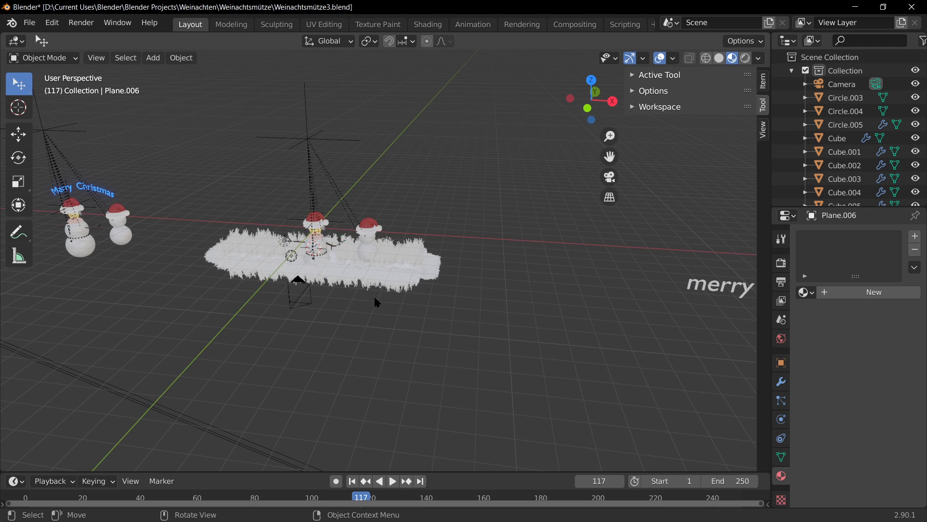
{"action": "middle_click_drag", "start_coordinate": [357, 276], "coordinate": [484, 318]}
{"action": "scroll", "coordinate": [468, 378], "scroll_direction": "up", "scroll_amount": 2}
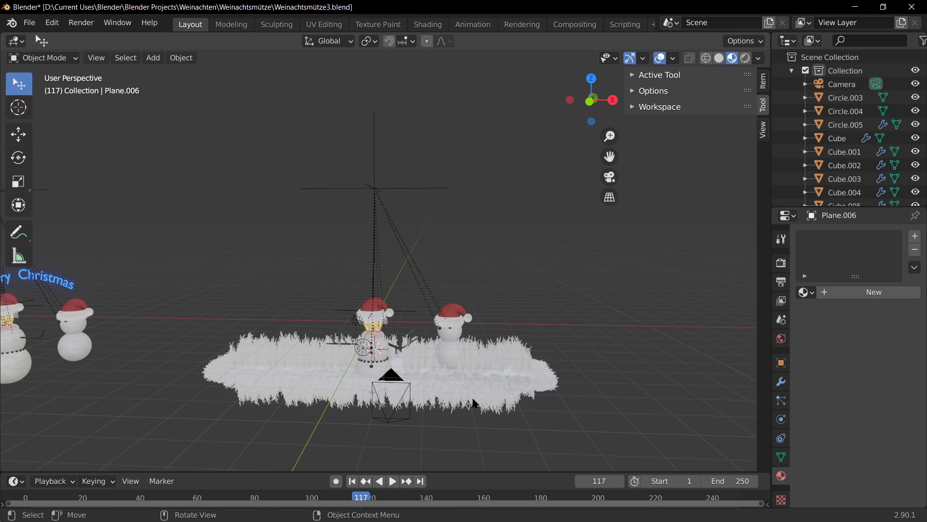
{"action": "middle_click_drag", "start_coordinate": [466, 389], "coordinate": [452, 269]}
{"action": "scroll", "coordinate": [385, 206], "scroll_direction": "up", "scroll_amount": 3}
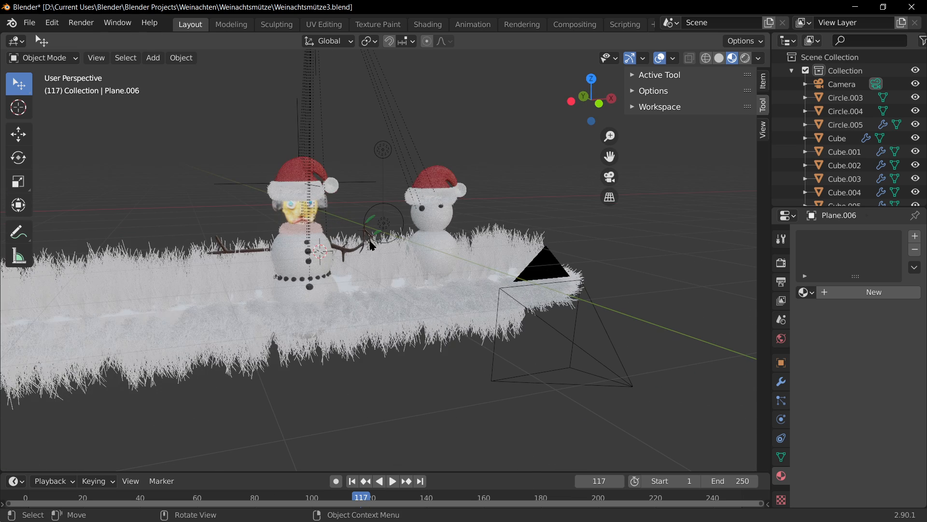
{"action": "left_click", "coordinate": [385, 213]}
{"action": "scroll", "coordinate": [473, 326], "scroll_direction": "down", "scroll_amount": 4}
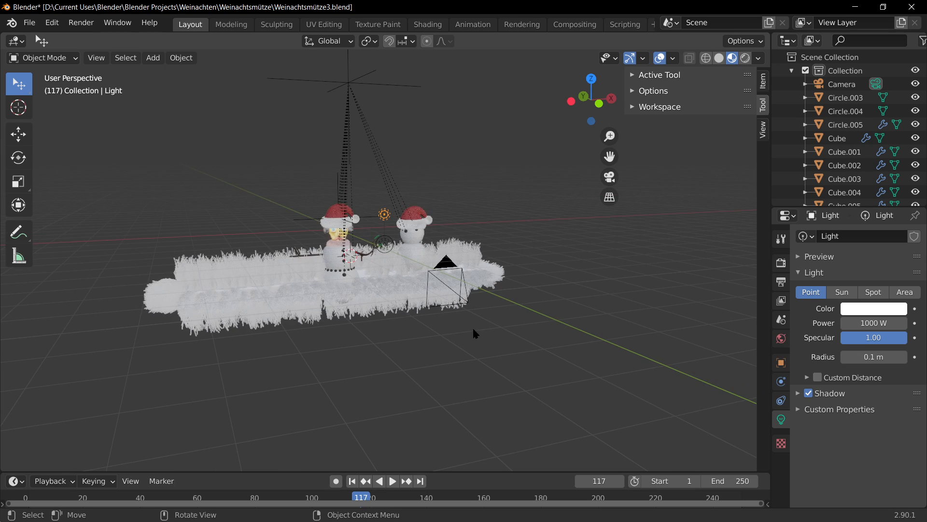
{"action": "middle_click_drag", "start_coordinate": [565, 312], "coordinate": [553, 260]}
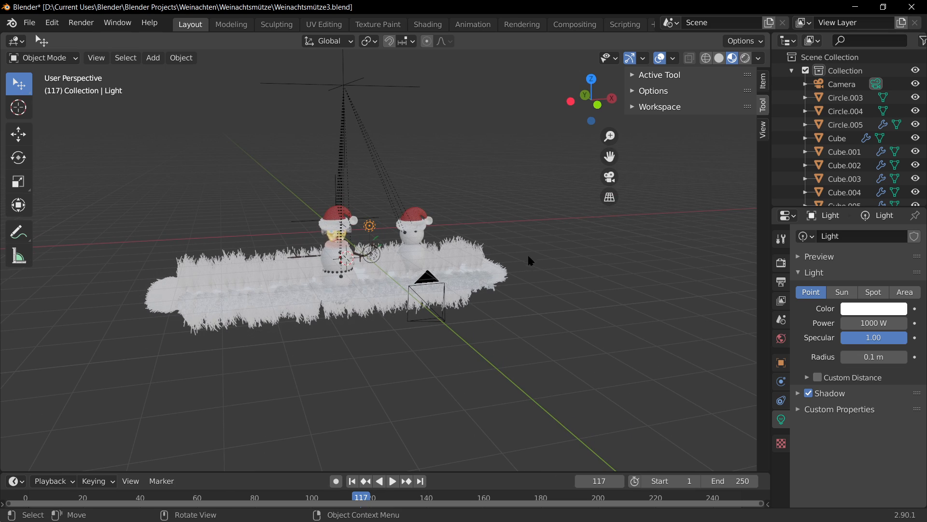
{"action": "middle_click_drag", "start_coordinate": [390, 127], "coordinate": [514, 417]}
{"action": "left_click", "coordinate": [514, 399]}
{"action": "key", "text": "h"}
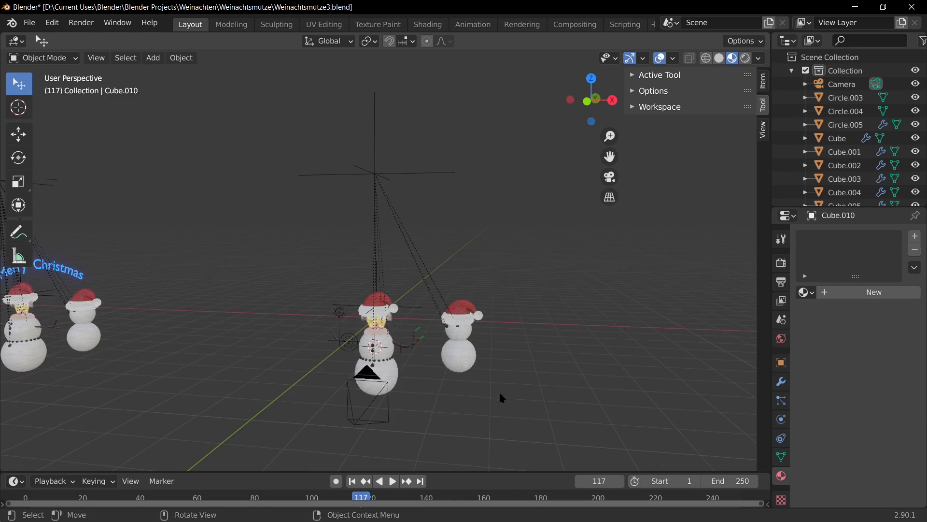
Hide the camera in front of the central snowman and save the file
{"action": "left_click", "coordinate": [366, 410]}
{"action": "scroll", "coordinate": [397, 416], "scroll_direction": "up", "scroll_amount": 5}
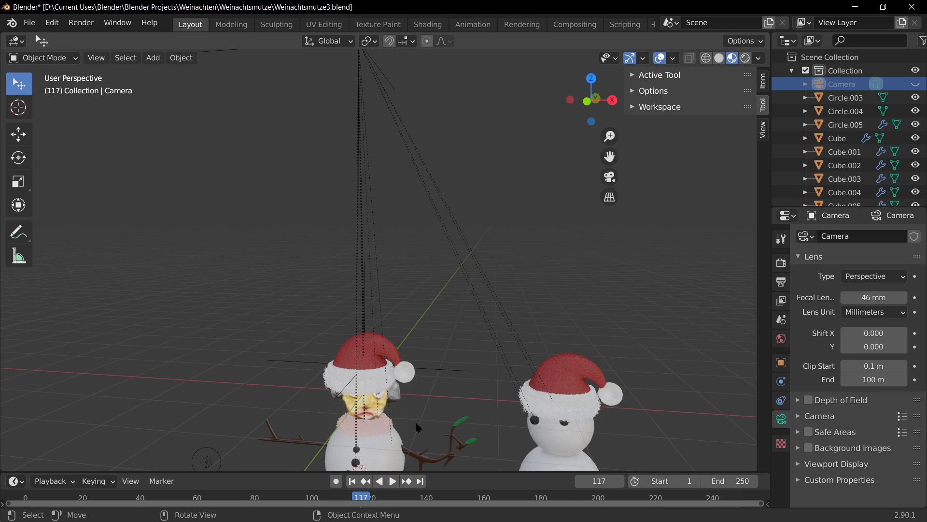
{"action": "middle_click_drag", "start_coordinate": [415, 420], "coordinate": [429, 267], "text": "shift"}
{"action": "key", "text": "ctrl+s"}
{"action": "scroll", "coordinate": [444, 236], "scroll_direction": "up", "scroll_amount": 4}
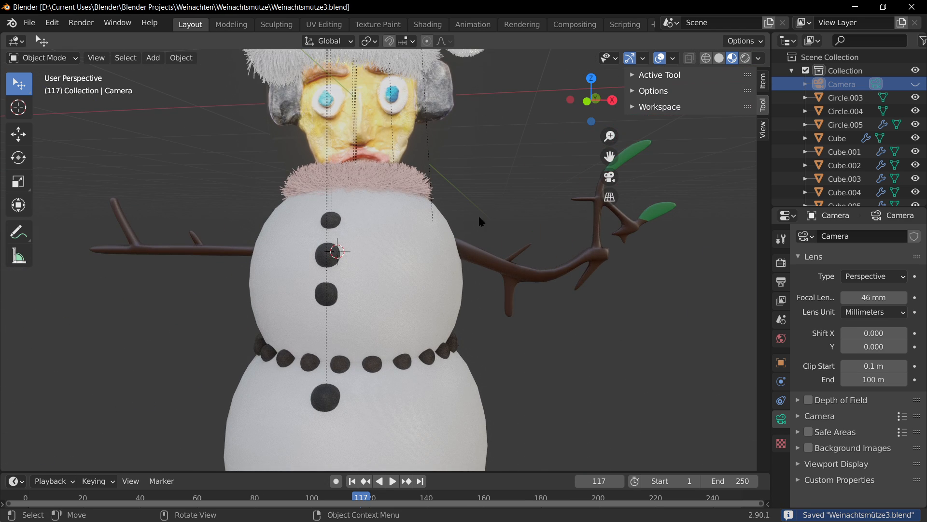
Inspect the materials of the central snowman's branch arms and white upper body
{"action": "middle_click_drag", "start_coordinate": [478, 214], "coordinate": [422, 219], "text": "shift"}
{"action": "scroll", "coordinate": [418, 230], "scroll_direction": "down", "scroll_amount": 5}
{"action": "scroll", "coordinate": [476, 246], "scroll_direction": "up", "scroll_amount": 5}
{"action": "left_click", "coordinate": [445, 240]}
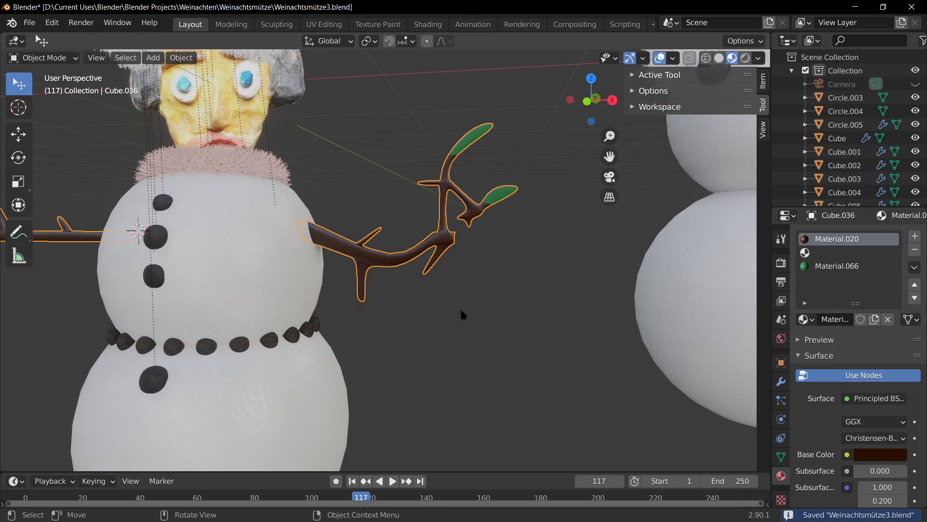
{"action": "scroll", "coordinate": [461, 313], "scroll_direction": "down", "scroll_amount": 4}
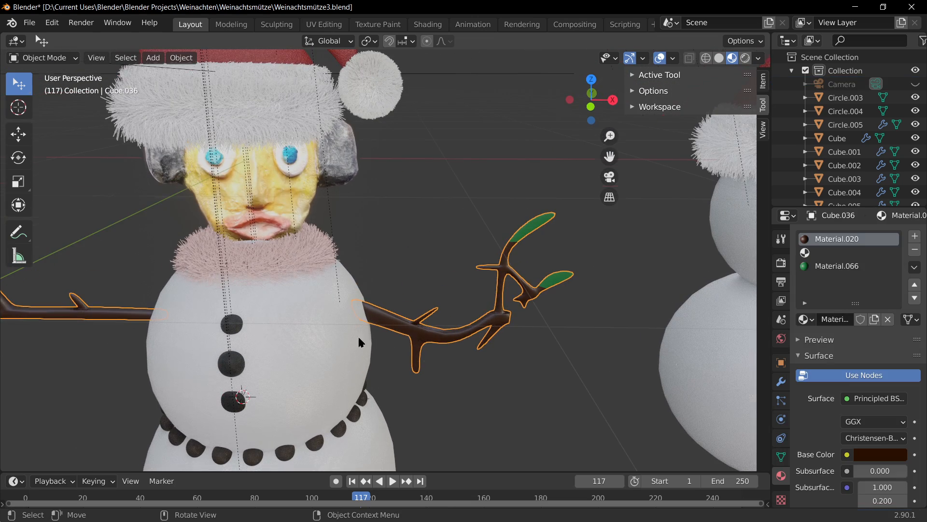
{"action": "scroll", "coordinate": [358, 329], "scroll_direction": "down", "scroll_amount": 3}
{"action": "scroll", "coordinate": [338, 290], "scroll_direction": "up", "scroll_amount": 3}
{"action": "left_click", "coordinate": [327, 281]}
{"action": "scroll", "coordinate": [434, 322], "scroll_direction": "down", "scroll_amount": 4}
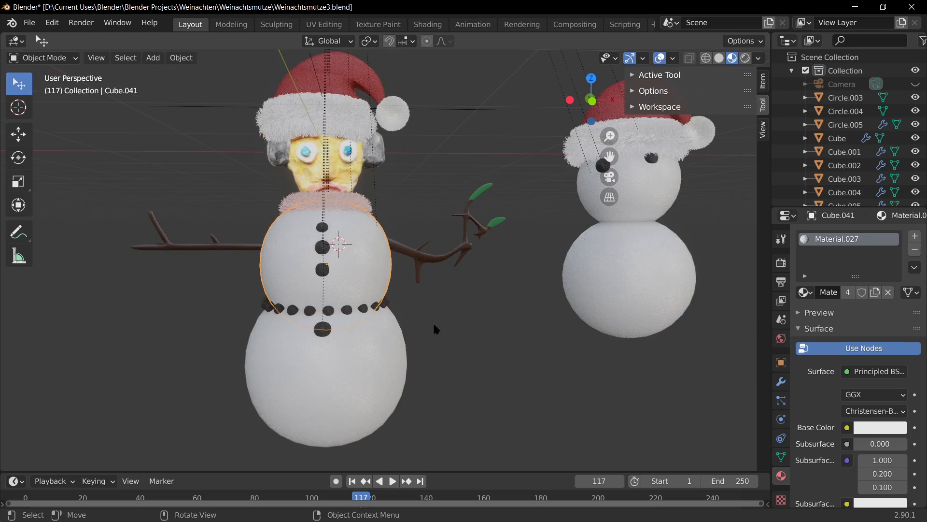
Examine the central snowman's body, button row and branch arm up close from several angles
{"action": "middle_click_drag", "start_coordinate": [433, 321], "coordinate": [388, 269]}
{"action": "scroll", "coordinate": [388, 270], "scroll_direction": "up", "scroll_amount": 5}
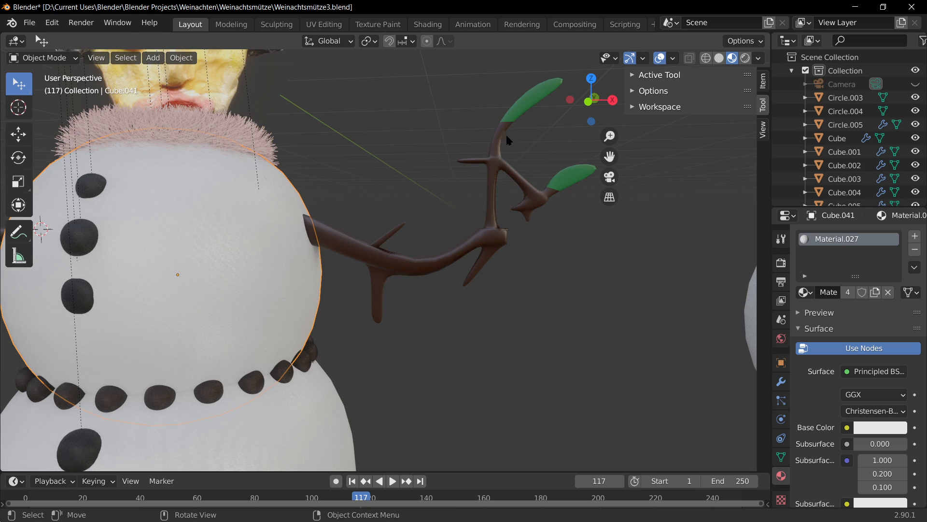
{"action": "scroll", "coordinate": [354, 273], "scroll_direction": "down", "scroll_amount": 5}
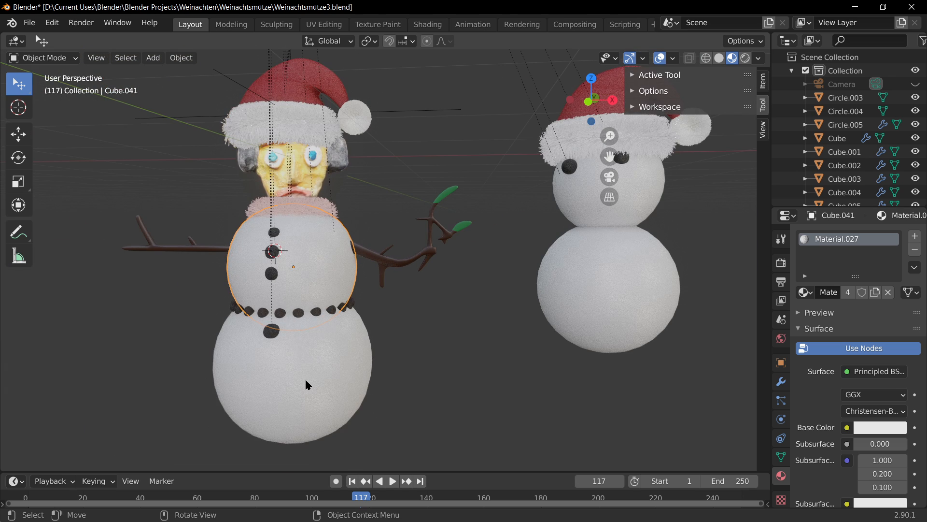
{"action": "middle_click_drag", "start_coordinate": [357, 341], "coordinate": [447, 334], "text": "shift"}
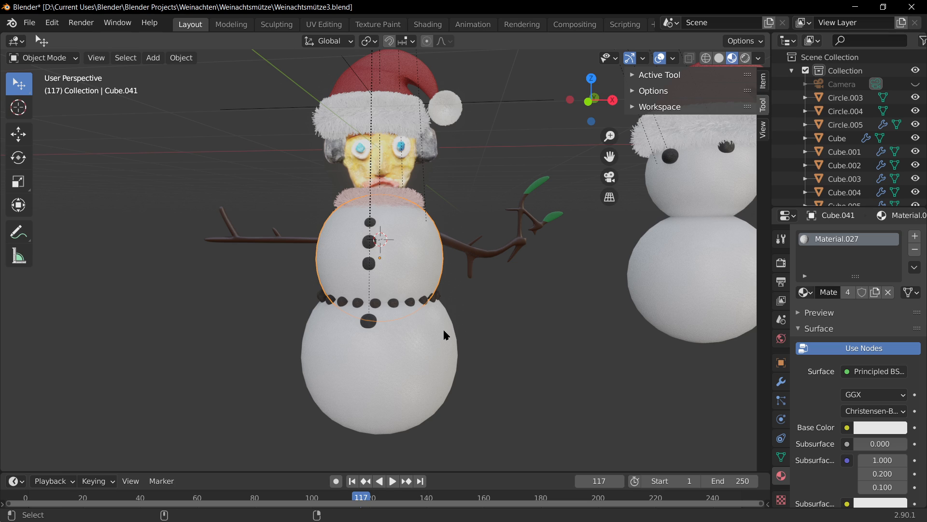
{"action": "scroll", "coordinate": [486, 259], "scroll_direction": "up", "scroll_amount": 3}
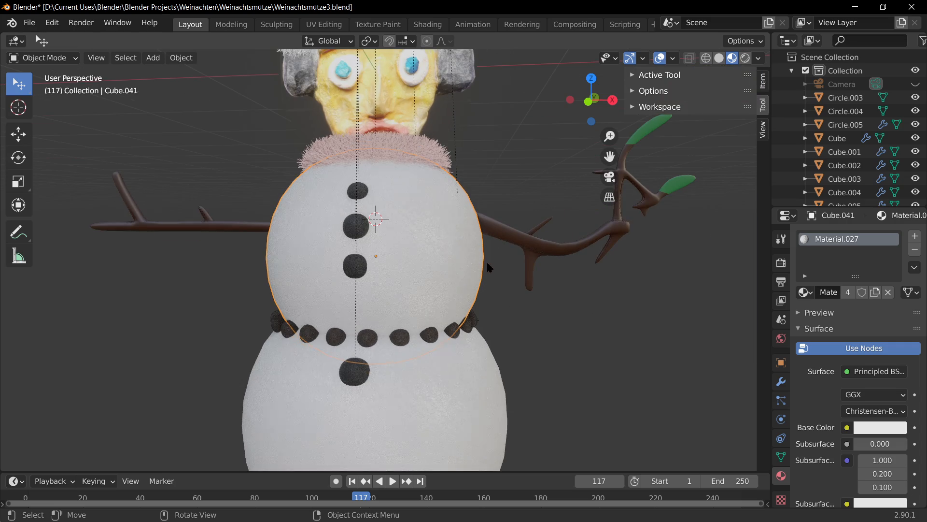
{"action": "middle_click_drag", "start_coordinate": [526, 288], "coordinate": [513, 322]}
{"action": "middle_click_drag", "start_coordinate": [437, 335], "coordinate": [537, 288], "text": "shift"}
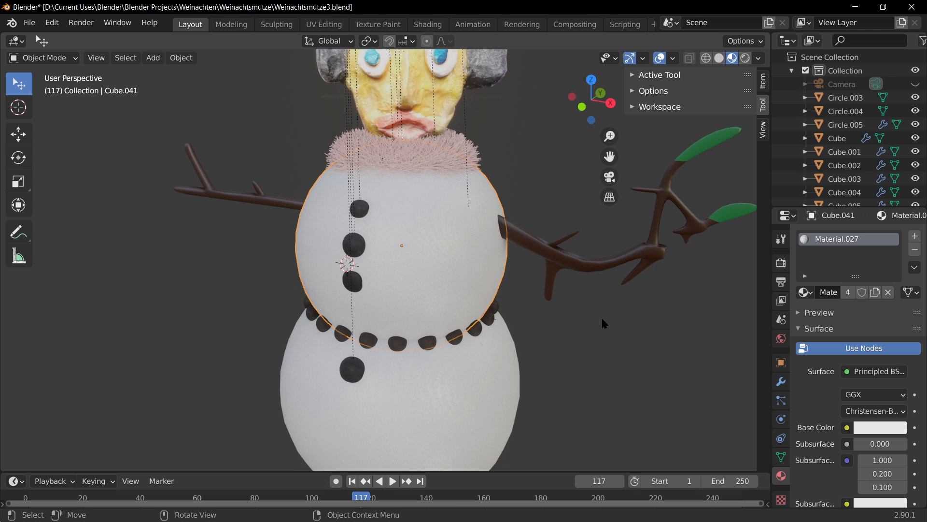
{"action": "middle_click_drag", "start_coordinate": [601, 318], "coordinate": [619, 310]}
{"action": "middle_click_drag", "start_coordinate": [627, 257], "coordinate": [487, 320], "text": "shift"}
Compare the branch arms' brown material with the material of the snowman's middle chest button
{"action": "left_click", "coordinate": [477, 248]}
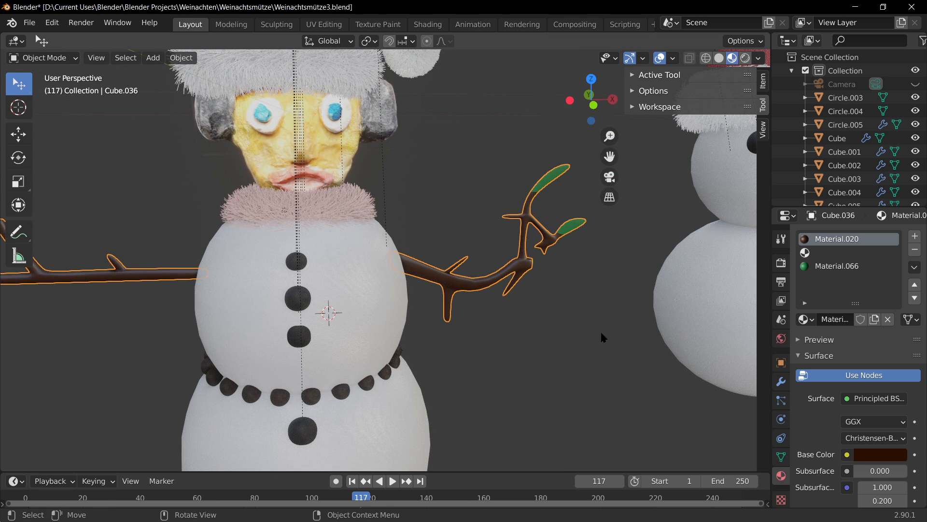
{"action": "scroll", "coordinate": [535, 327], "scroll_direction": "up", "scroll_amount": 3}
{"action": "scroll", "coordinate": [519, 322], "scroll_direction": "down", "scroll_amount": 3}
{"action": "scroll", "coordinate": [640, 382], "scroll_direction": "up", "scroll_amount": 3}
{"action": "middle_click_drag", "start_coordinate": [600, 353], "coordinate": [277, 228]}
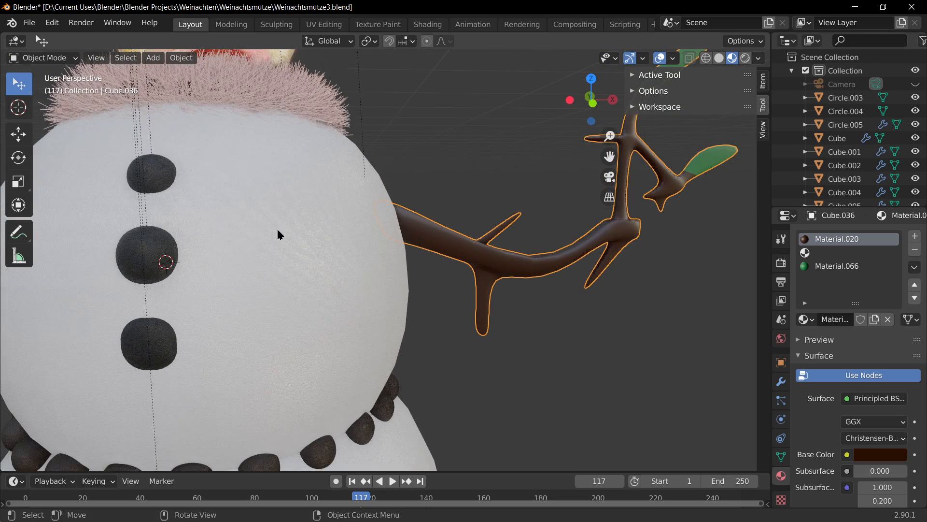
{"action": "left_click", "coordinate": [151, 259]}
{"action": "scroll", "coordinate": [373, 387], "scroll_direction": "down", "scroll_amount": 3}
{"action": "scroll", "coordinate": [438, 251], "scroll_direction": "up", "scroll_amount": 3}
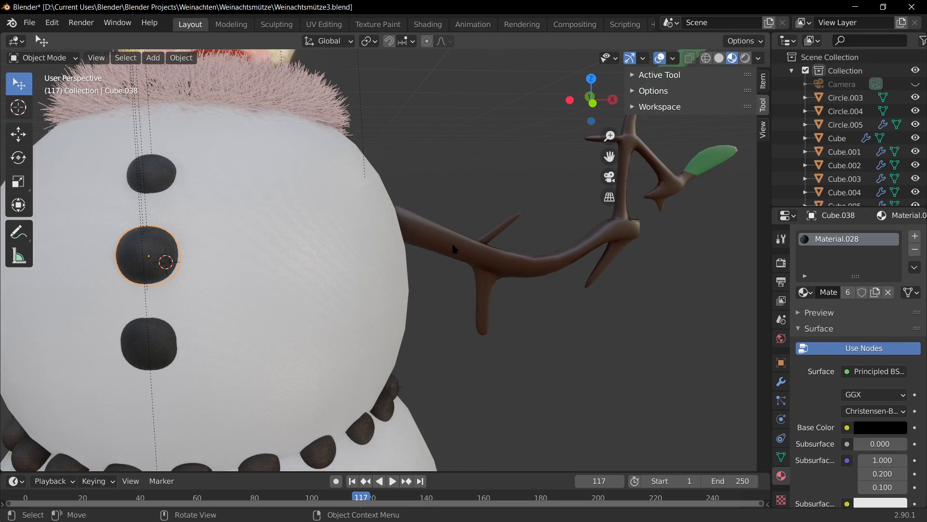
{"action": "left_click", "coordinate": [452, 243]}
{"action": "scroll", "coordinate": [431, 265], "scroll_direction": "down", "scroll_amount": 3}
{"action": "scroll", "coordinate": [415, 258], "scroll_direction": "up", "scroll_amount": 4}
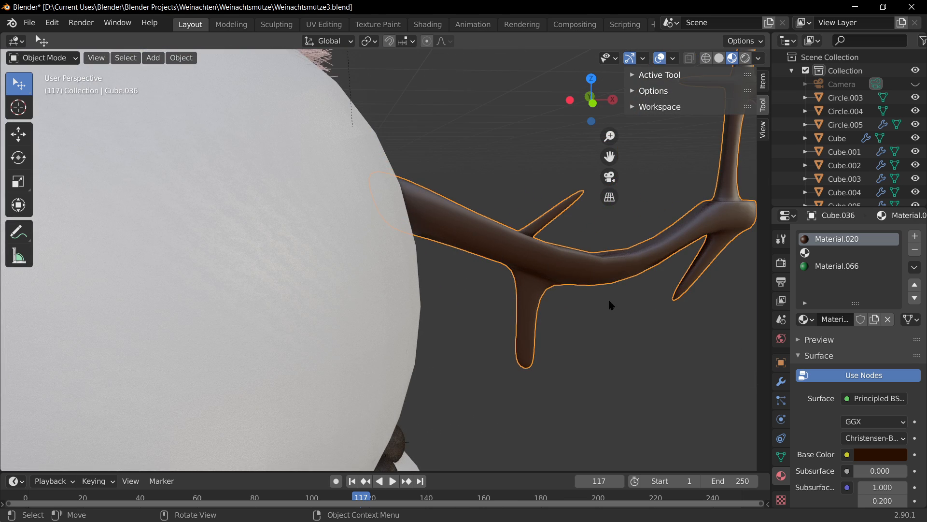
{"action": "middle_click_drag", "start_coordinate": [609, 300], "coordinate": [478, 297]}
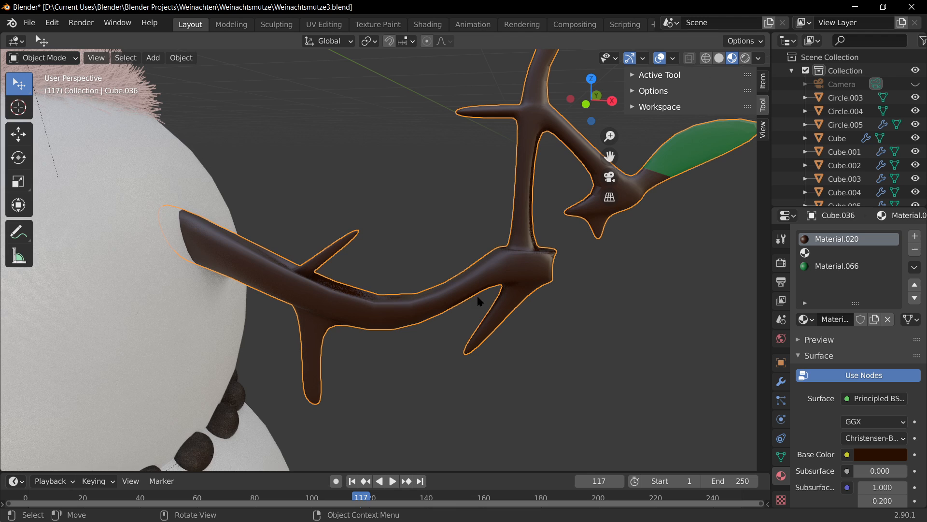
Open the Shading workspace with the 3D view in material preview and inspect the upper body's node setup
{"action": "left_click", "coordinate": [427, 25]}
{"action": "scroll", "coordinate": [496, 236], "scroll_direction": "down", "scroll_amount": 3}
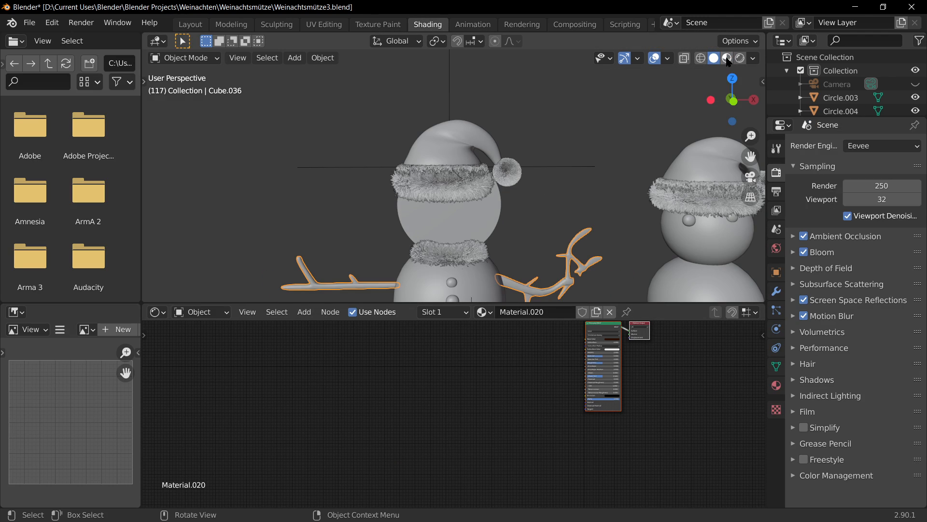
{"action": "left_click", "coordinate": [726, 58]}
{"action": "scroll", "coordinate": [482, 253], "scroll_direction": "up", "scroll_amount": 3}
{"action": "middle_click_drag", "start_coordinate": [482, 253], "coordinate": [372, 75], "text": "shift"}
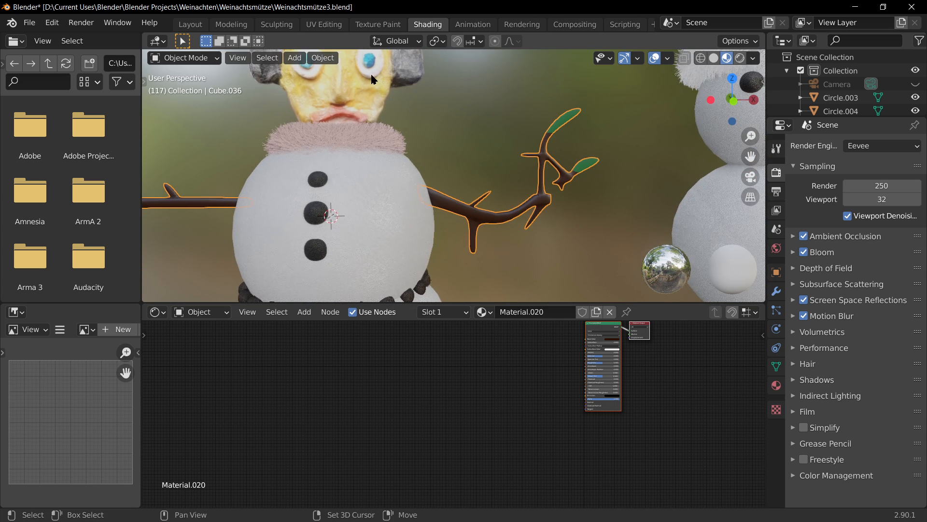
{"action": "left_click", "coordinate": [409, 217]}
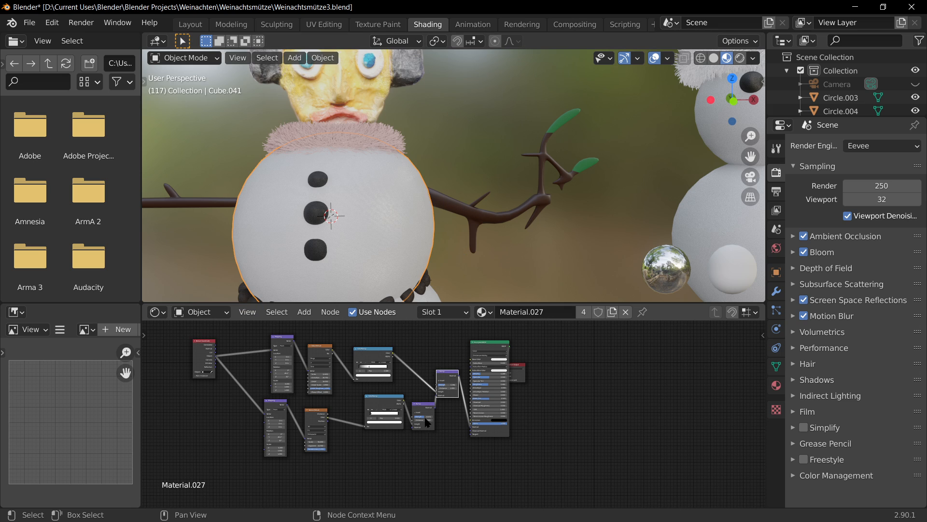
{"action": "middle_click_drag", "start_coordinate": [457, 465], "coordinate": [480, 488]}
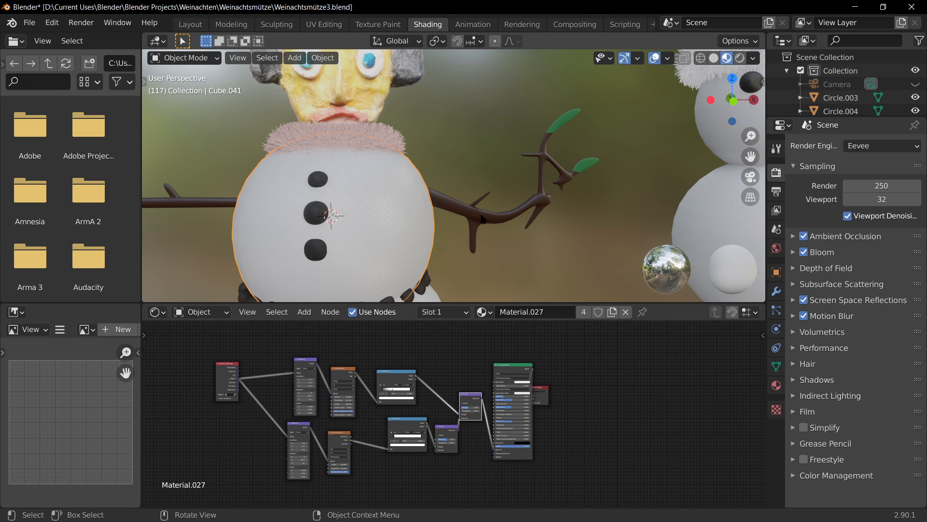
Select the branch arms and add a Texture Coordinate node to their brown material
{"action": "left_click", "coordinate": [488, 215]}
{"action": "scroll", "coordinate": [507, 437], "scroll_direction": "up", "scroll_amount": 3}
{"action": "middle_click_drag", "start_coordinate": [499, 425], "coordinate": [217, 454], "text": "shift"}
{"action": "scroll", "coordinate": [327, 451], "scroll_direction": "up", "scroll_amount": 3}
{"action": "middle_click_drag", "start_coordinate": [334, 433], "coordinate": [561, 455]}
{"action": "left_click", "coordinate": [381, 403]}
{"action": "key", "text": "shift+a"}
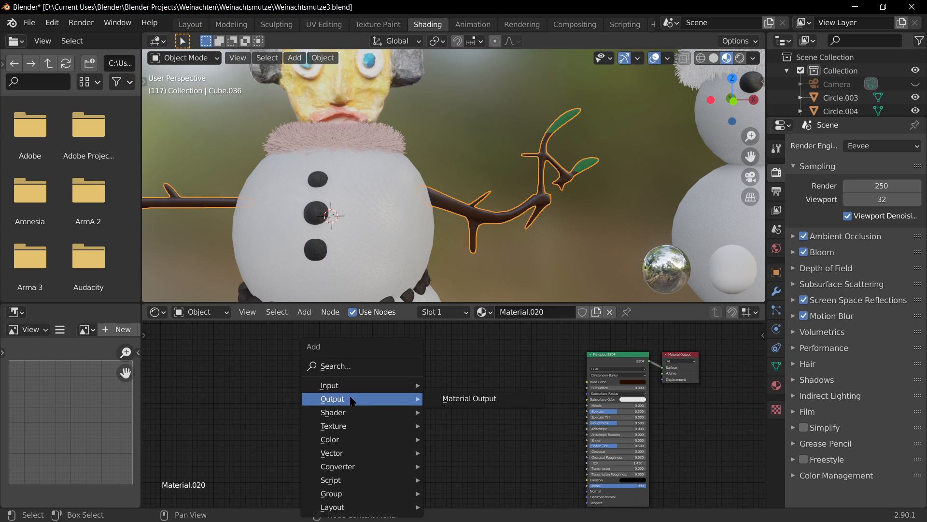
{"action": "mouse_move", "coordinate": [346, 388]}
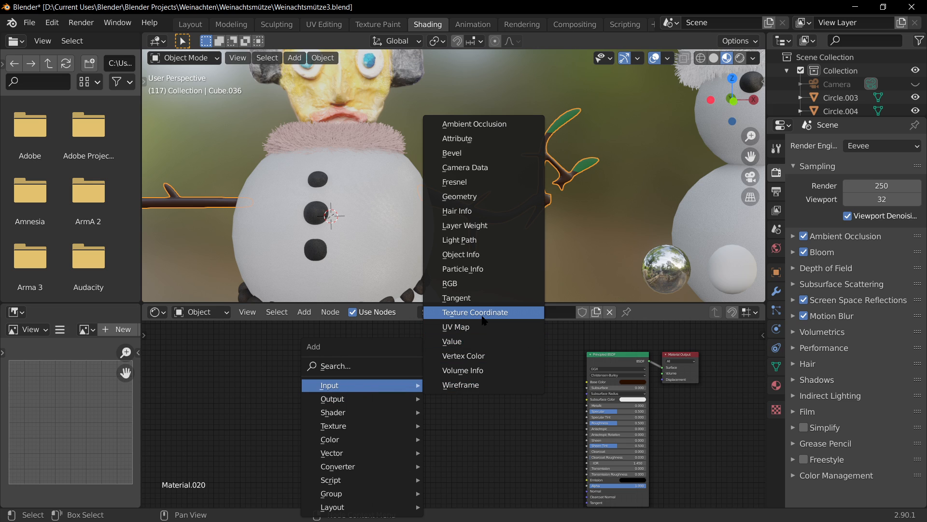
{"action": "left_click", "coordinate": [483, 319]}
{"action": "left_click", "coordinate": [359, 392]}
Add a ColorRamp node between the Texture Coordinate and Principled BSDF nodes
{"action": "scroll", "coordinate": [408, 407], "scroll_direction": "up", "scroll_amount": 1}
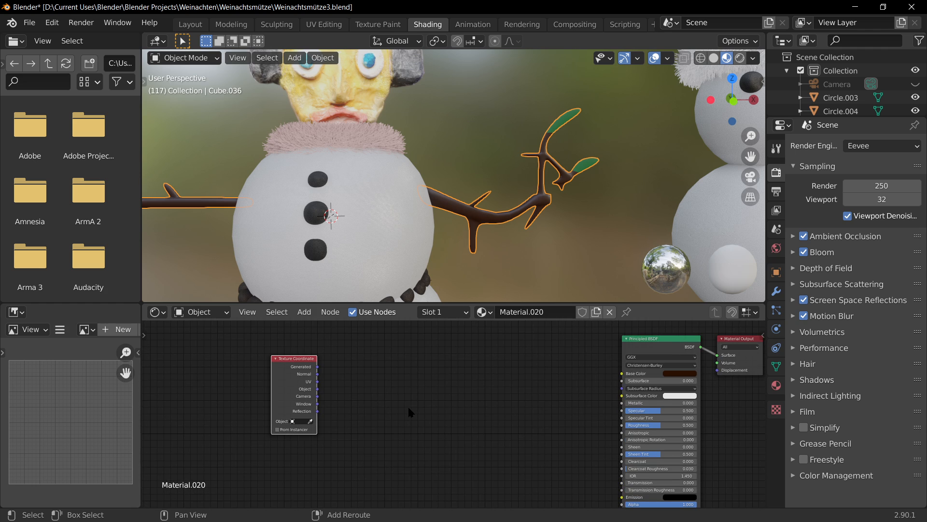
{"action": "key", "text": "shift+a"}
{"action": "mouse_move", "coordinate": [408, 412]}
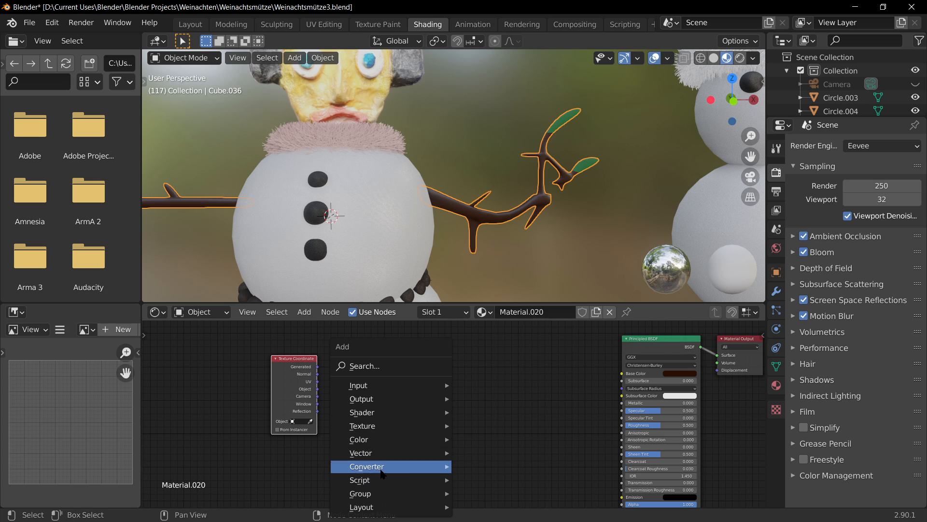
{"action": "mouse_move", "coordinate": [379, 467]}
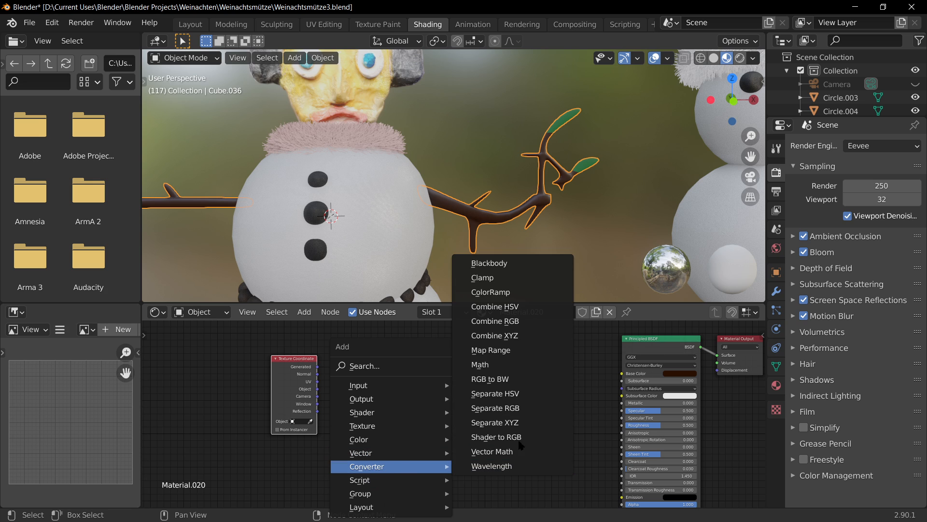
{"action": "left_click", "coordinate": [504, 292]}
{"action": "left_click", "coordinate": [507, 388]}
Add a Bump node and arrange it between the ColorRamp and Principled BSDF nodes
{"action": "key", "text": "shift+a"}
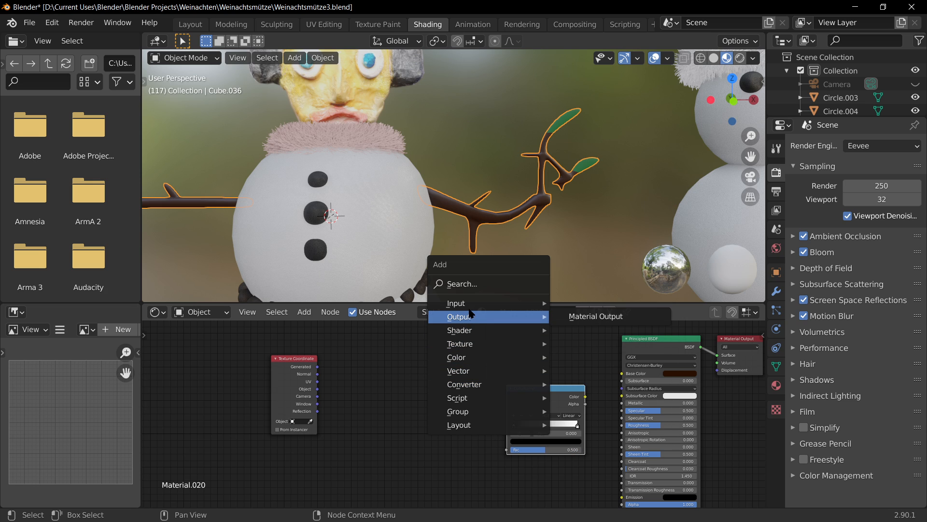
{"action": "mouse_move", "coordinate": [464, 371]}
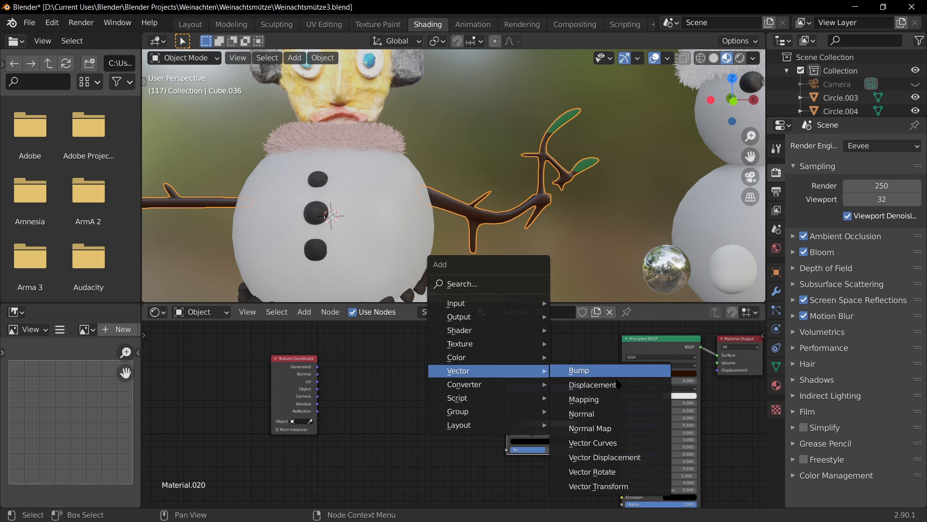
{"action": "left_click", "coordinate": [582, 371]}
{"action": "left_click", "coordinate": [572, 469]}
{"action": "left_click_drag", "start_coordinate": [538, 389], "coordinate": [440, 378]}
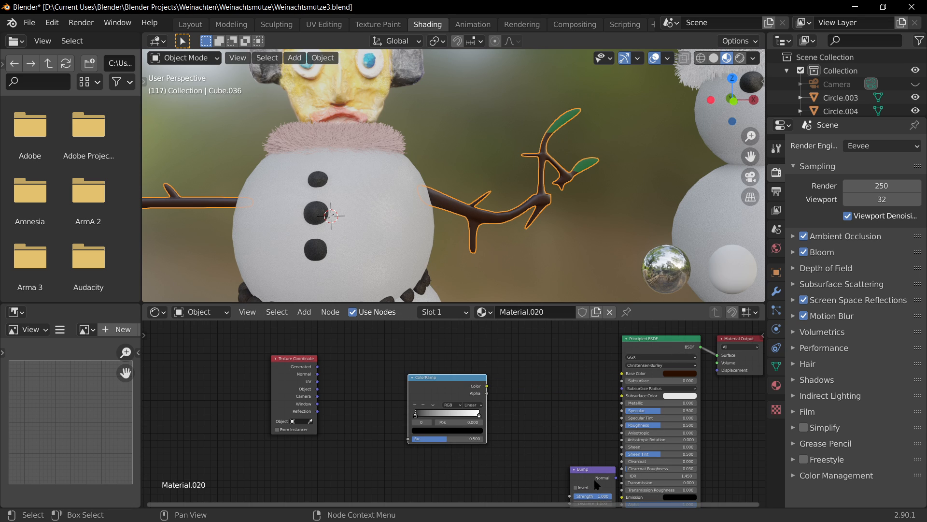
{"action": "left_click_drag", "start_coordinate": [592, 469], "coordinate": [540, 407]}
Connect the Bump node's Normal output to the Principled BSDF's Normal input
{"action": "middle_click_drag", "start_coordinate": [575, 438], "coordinate": [511, 391]}
{"action": "left_click_drag", "start_coordinate": [500, 369], "coordinate": [535, 423]}
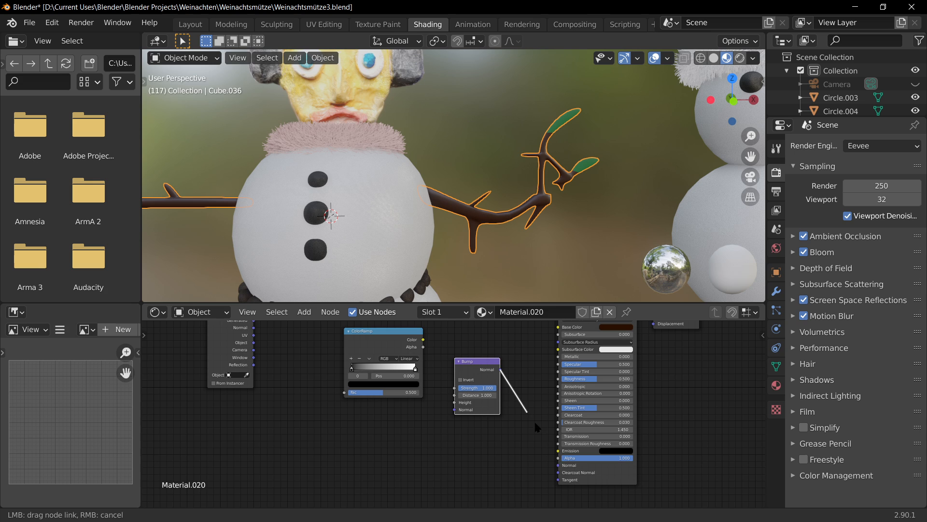
{"action": "left_click_drag", "start_coordinate": [564, 471], "coordinate": [560, 466]}
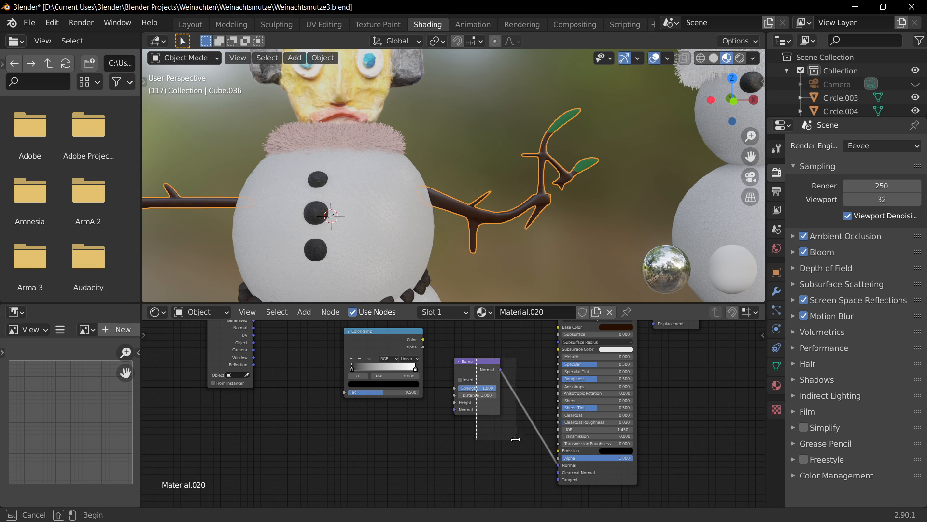
Rearrange the Bump and ColorRamp nodes and connect the ColorRamp's Color output to the Bump's Height input
{"action": "left_click_drag", "start_coordinate": [475, 363], "coordinate": [512, 429]}
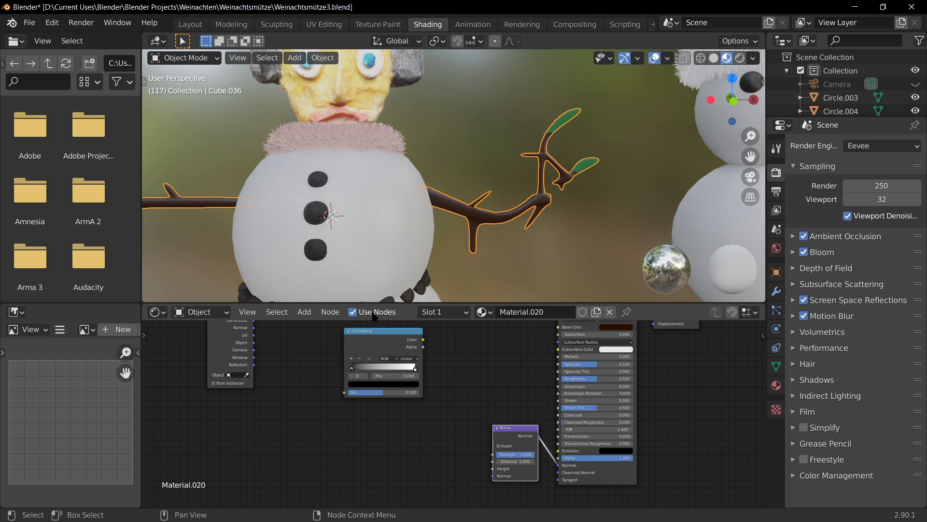
{"action": "left_click_drag", "start_coordinate": [396, 340], "coordinate": [453, 356]}
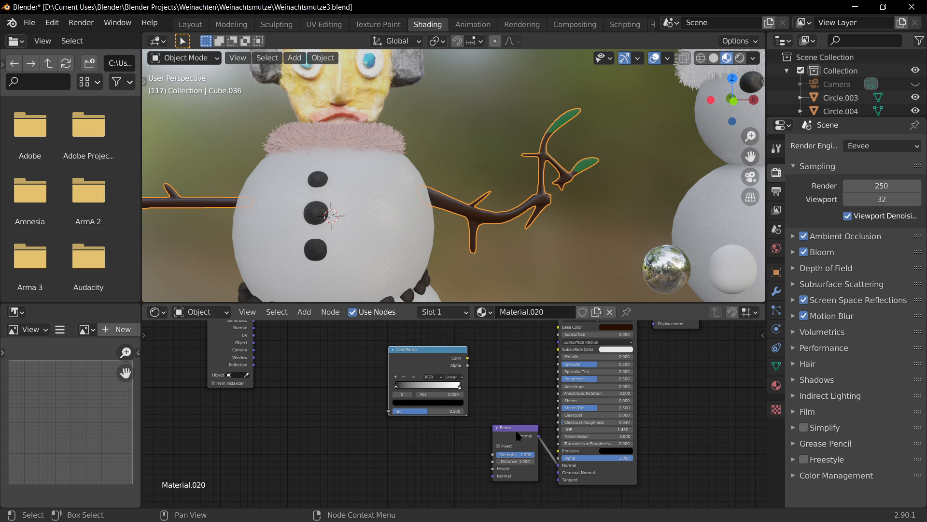
{"action": "left_click_drag", "start_coordinate": [518, 435], "coordinate": [484, 395]}
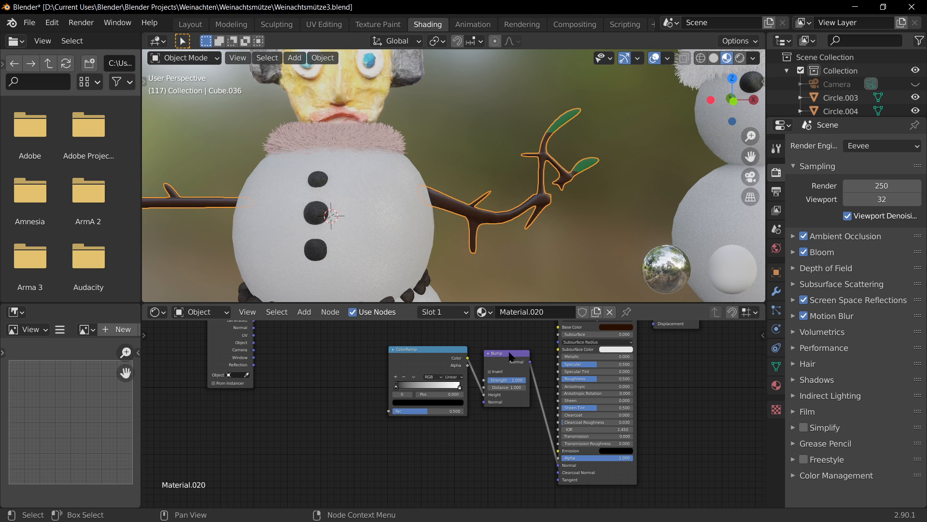
{"action": "left_click_drag", "start_coordinate": [510, 353], "coordinate": [512, 374]}
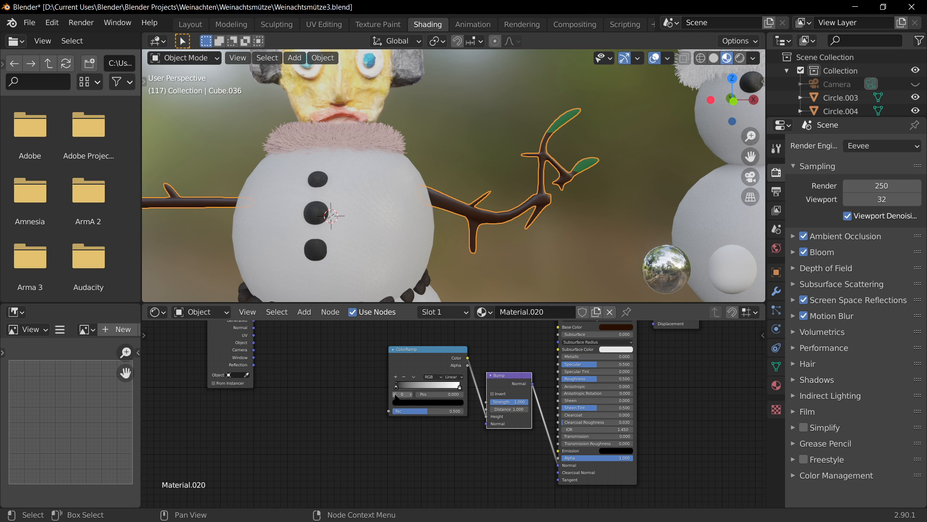
Add a Wave Texture node between the Texture Coordinate and ColorRamp nodes
{"action": "scroll", "coordinate": [394, 389], "scroll_direction": "down", "scroll_amount": 1}
{"action": "scroll", "coordinate": [385, 429], "scroll_direction": "up", "scroll_amount": 2}
{"action": "middle_click_drag", "start_coordinate": [377, 380], "coordinate": [437, 443]}
{"action": "key", "text": "shift+a"}
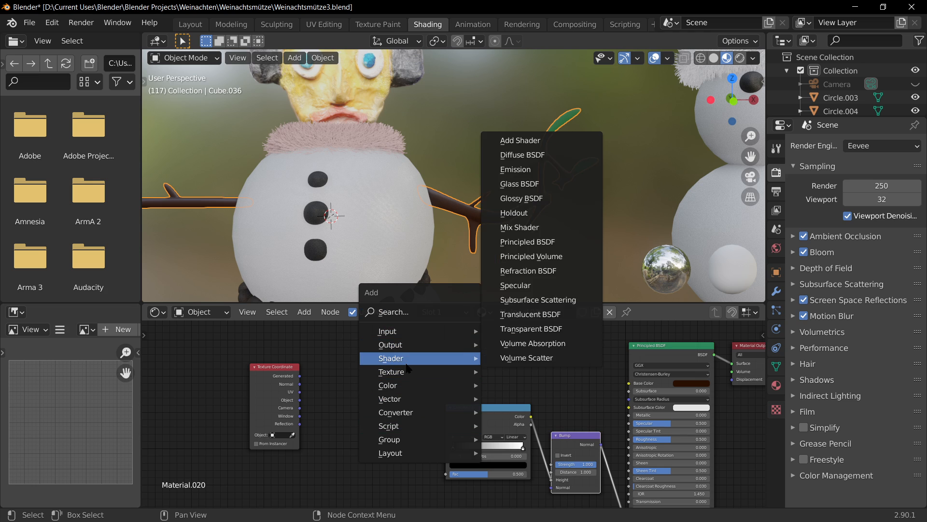
{"action": "mouse_move", "coordinate": [414, 371]}
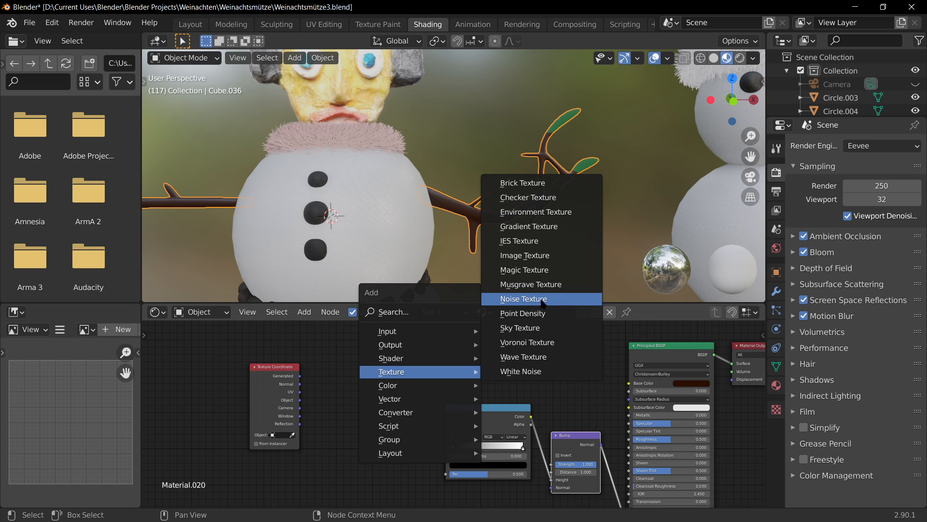
{"action": "left_click", "coordinate": [524, 361]}
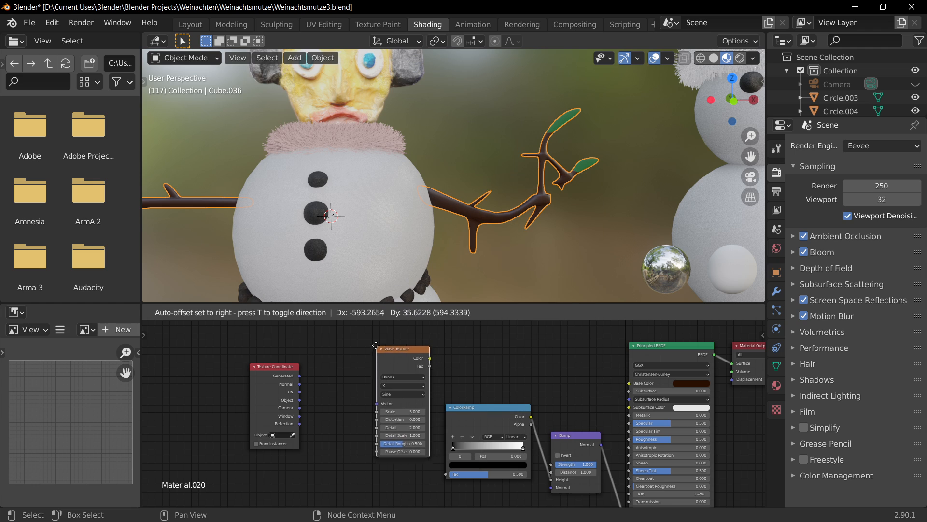
{"action": "left_click", "coordinate": [384, 347]}
Connect the Wave Texture's Fac output to the ColorRamp's Fac input and space out the Wave Texture and Texture Coordinate nodes
{"action": "scroll", "coordinate": [500, 502], "scroll_direction": "up", "scroll_amount": 1}
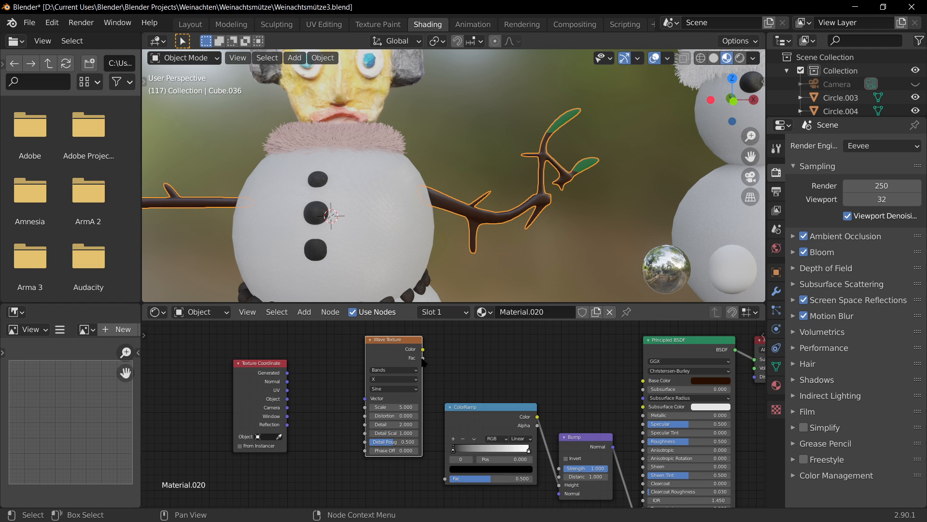
{"action": "mouse_move", "coordinate": [406, 344]}
{"action": "left_mouse_down"}
{"action": "mouse_move", "coordinate": [390, 366]}
{"action": "mouse_move", "coordinate": [445, 479]}
{"action": "left_mouse_up"}
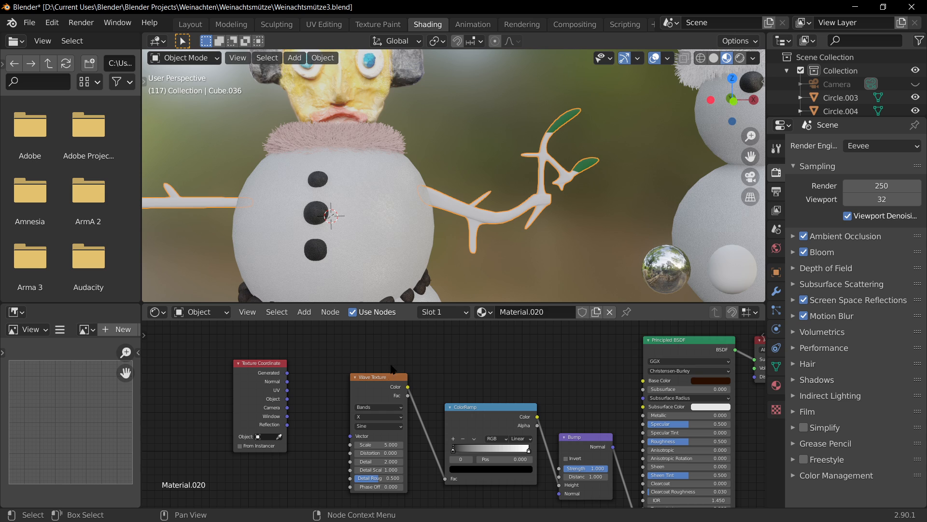
{"action": "left_click_drag", "start_coordinate": [376, 385], "coordinate": [406, 370]}
{"action": "scroll", "coordinate": [390, 378], "scroll_direction": "up", "scroll_amount": 2}
{"action": "left_click_drag", "start_coordinate": [237, 380], "coordinate": [231, 424]}
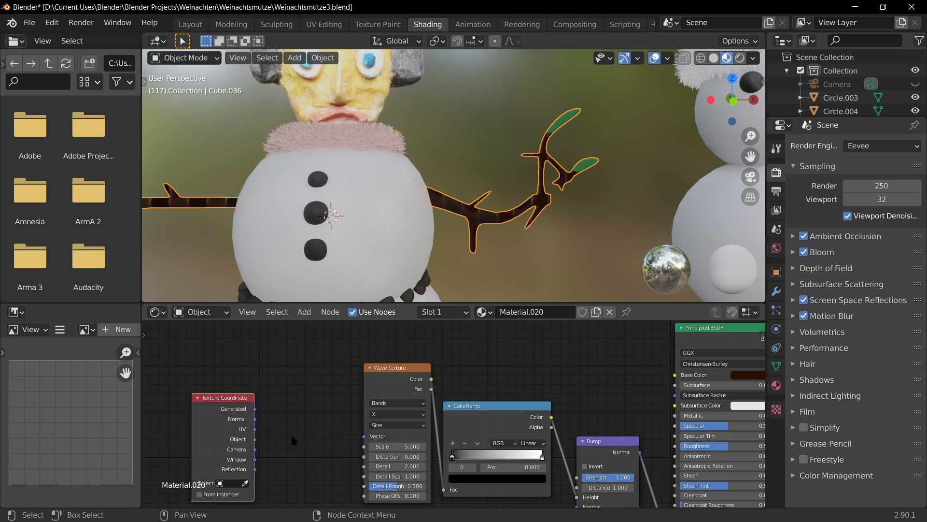
Add a Mapping node between the Texture Coordinate and Wave Texture nodes
{"action": "key", "text": "shift+a"}
{"action": "mouse_move", "coordinate": [314, 414]}
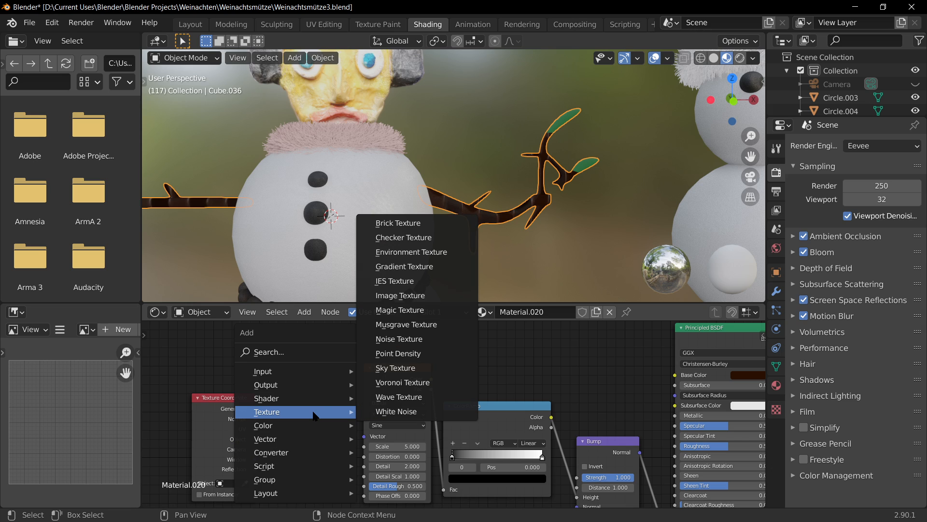
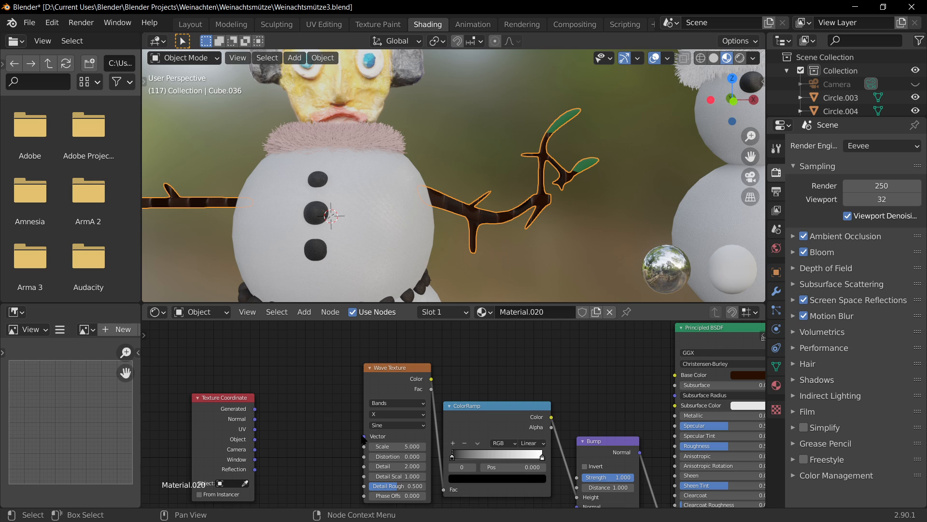
{"action": "key", "text": "shift+a"}
{"action": "mouse_move", "coordinate": [338, 453]}
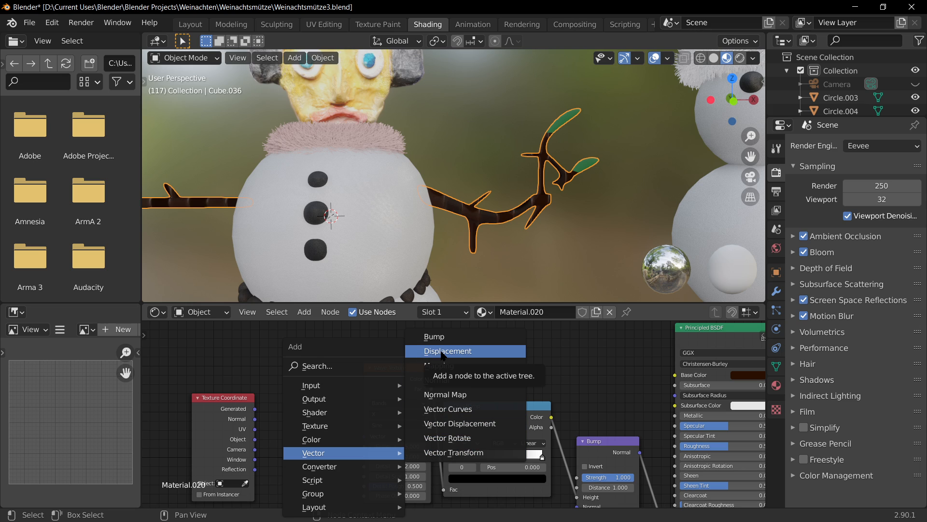
{"action": "left_click", "coordinate": [456, 365]}
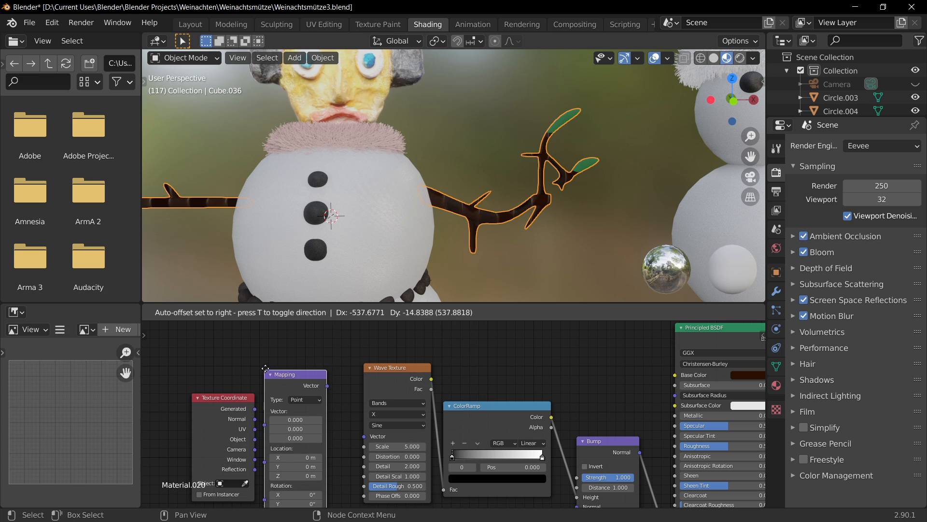
{"action": "left_click", "coordinate": [271, 372]}
Connect the Texture Coordinate's UV output to the Mapping's Vector input, and the Mapping's Vector output to the Wave Texture's Vector input
{"action": "left_click_drag", "start_coordinate": [255, 429], "coordinate": [274, 404]}
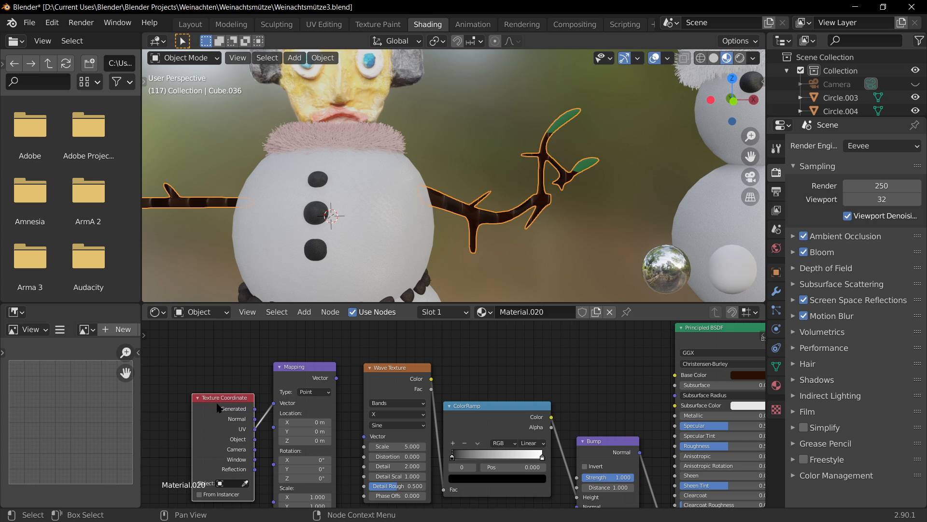
{"action": "left_click_drag", "start_coordinate": [217, 408], "coordinate": [203, 401]}
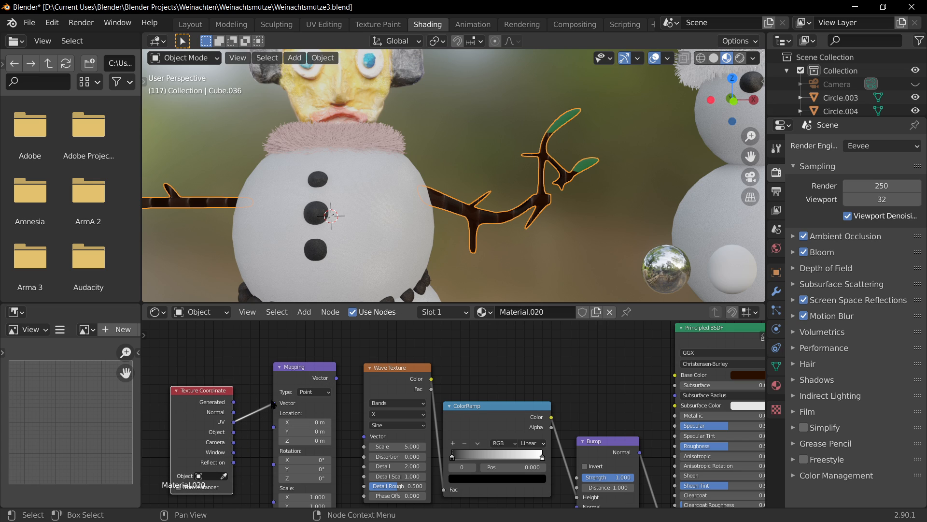
{"action": "left_click_drag", "start_coordinate": [305, 377], "coordinate": [364, 436]}
{"action": "scroll", "coordinate": [479, 460], "scroll_direction": "down", "scroll_amount": 2}
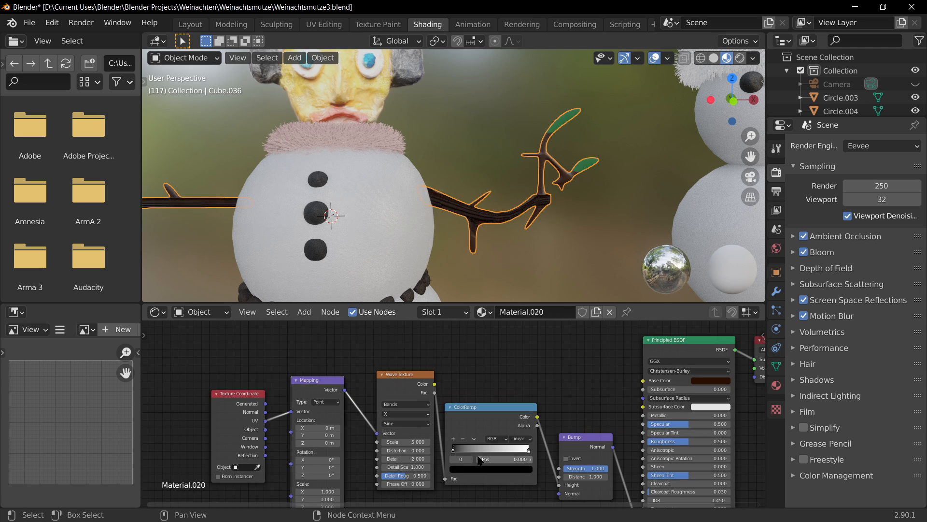
Shift the Texture Coordinate, Mapping and Wave Texture nodes away from the ColorRamp and tidy their spacing
{"action": "middle_click_drag", "start_coordinate": [479, 461], "coordinate": [469, 431]}
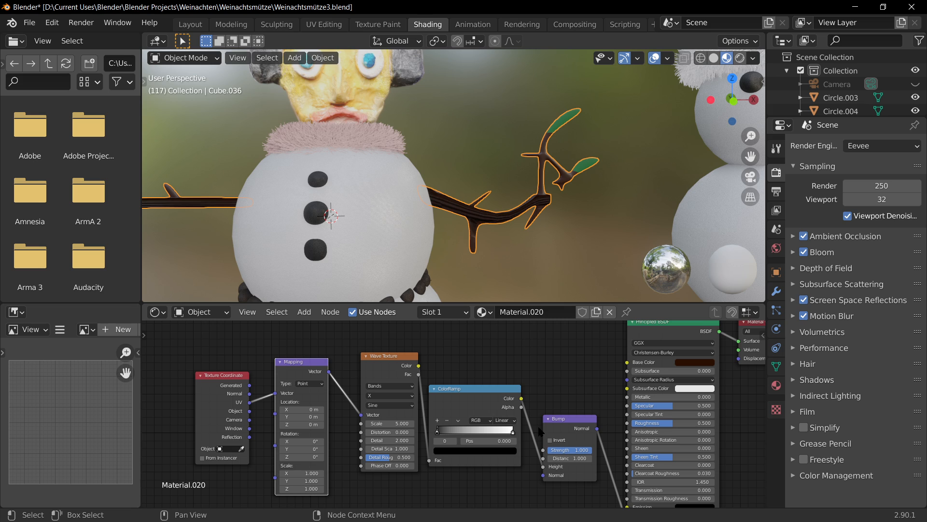
{"action": "left_click", "coordinate": [320, 312]}
{"action": "left_click_drag", "start_coordinate": [180, 366], "coordinate": [398, 488]}
{"action": "key", "text": "g"}
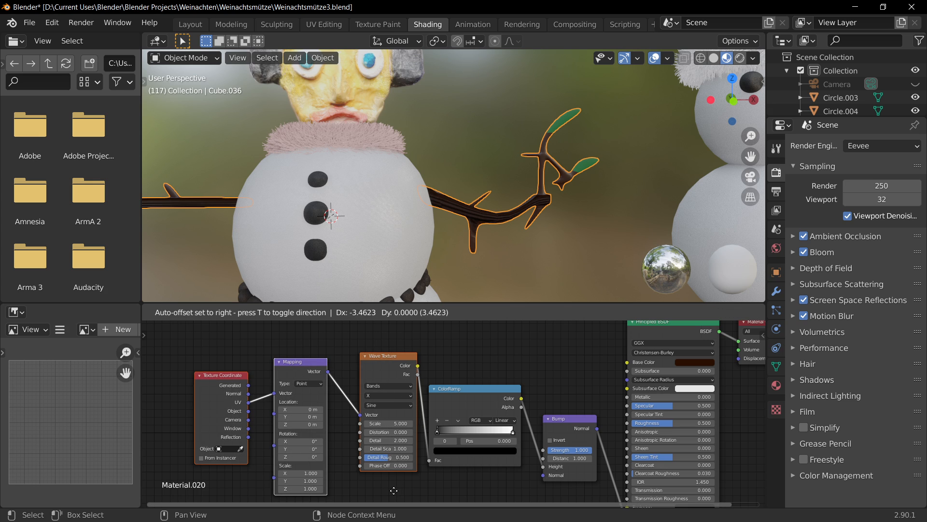
{"action": "left_click", "coordinate": [381, 489]}
{"action": "left_click_drag", "start_coordinate": [288, 362], "coordinate": [301, 384]}
{"action": "left_click_drag", "start_coordinate": [222, 381], "coordinate": [242, 397]}
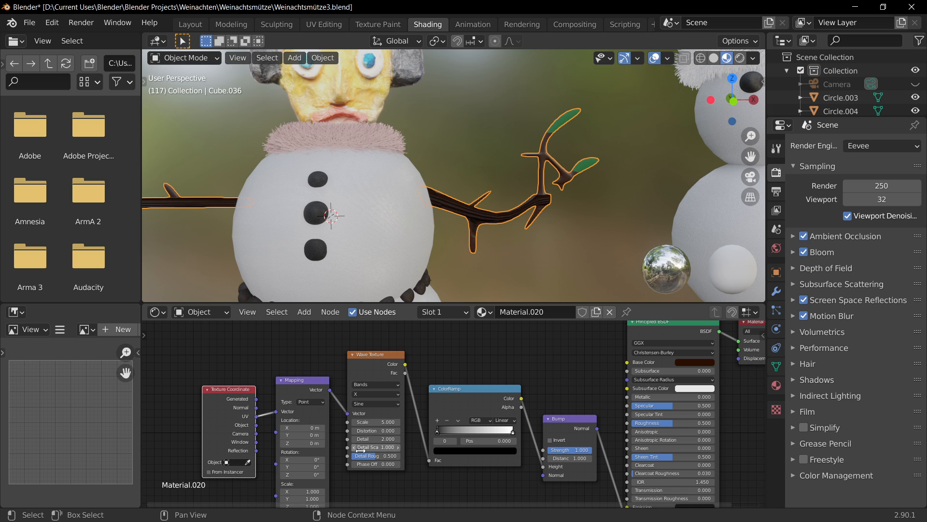
Move the whole chain from Texture Coordinate to Bump down to the level of the Principled BSDF's Normal input
{"action": "scroll", "coordinate": [479, 400], "scroll_direction": "down", "scroll_amount": 1}
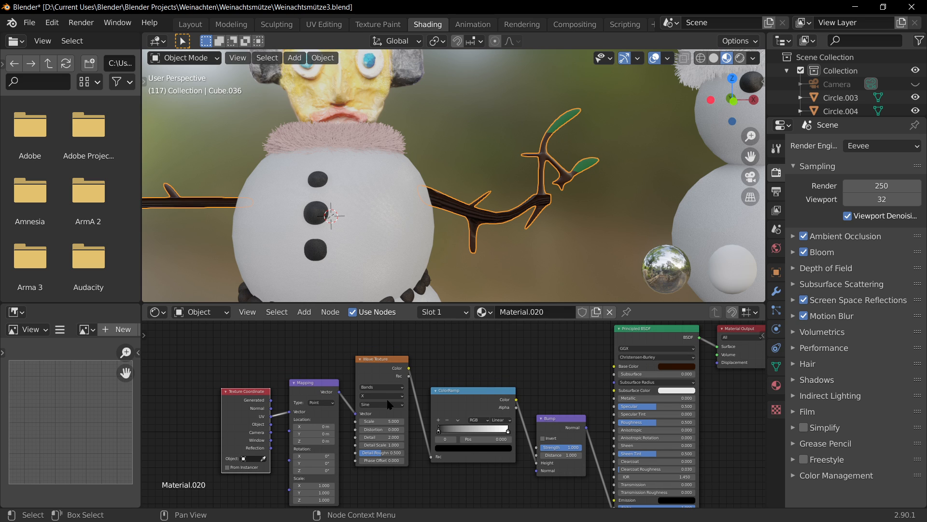
{"action": "scroll", "coordinate": [469, 395], "scroll_direction": "down", "scroll_amount": 3}
{"action": "middle_click_drag", "start_coordinate": [422, 430], "coordinate": [349, 407]}
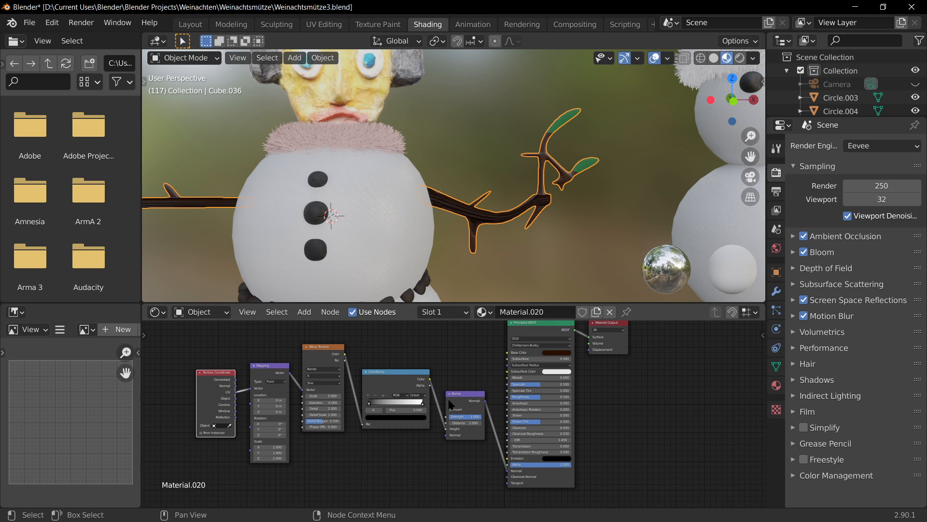
{"action": "left_click_drag", "start_coordinate": [174, 335], "coordinate": [463, 445]}
{"action": "key", "text": "g"}
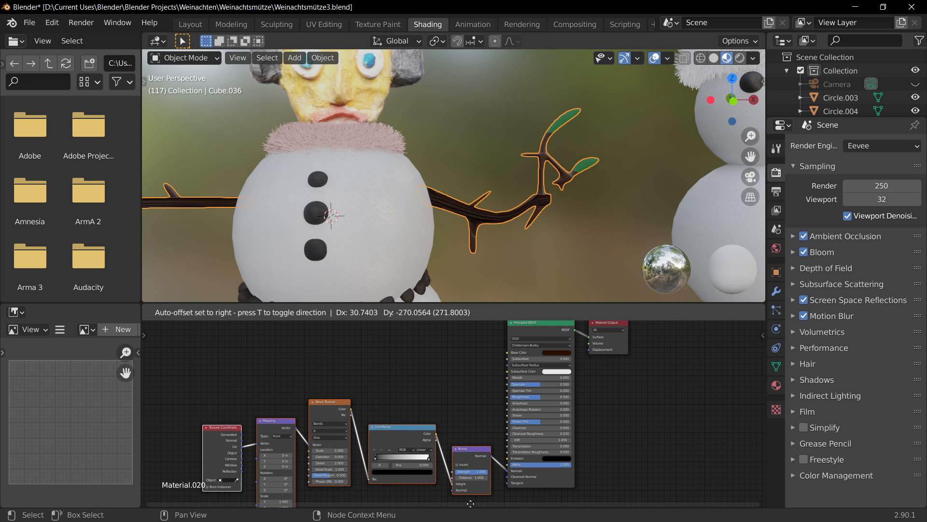
{"action": "left_click", "coordinate": [475, 485]}
{"action": "scroll", "coordinate": [541, 402], "scroll_direction": "up", "scroll_amount": 2}
{"action": "scroll", "coordinate": [534, 446], "scroll_direction": "down", "scroll_amount": 3}
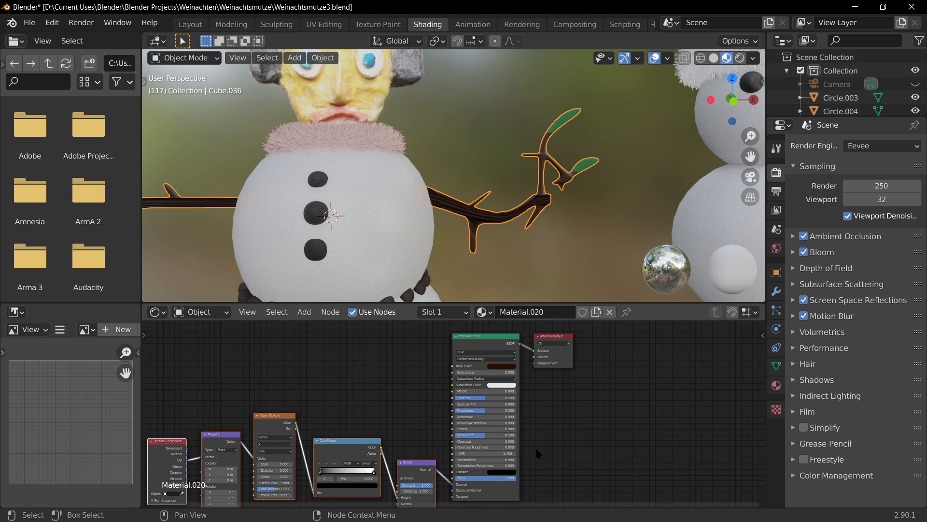
{"action": "scroll", "coordinate": [527, 192], "scroll_direction": "up", "scroll_amount": 3}
Check the bark on both arms, switch to the Layout workspace and save the file
{"action": "middle_click_drag", "start_coordinate": [655, 223], "coordinate": [628, 208]}
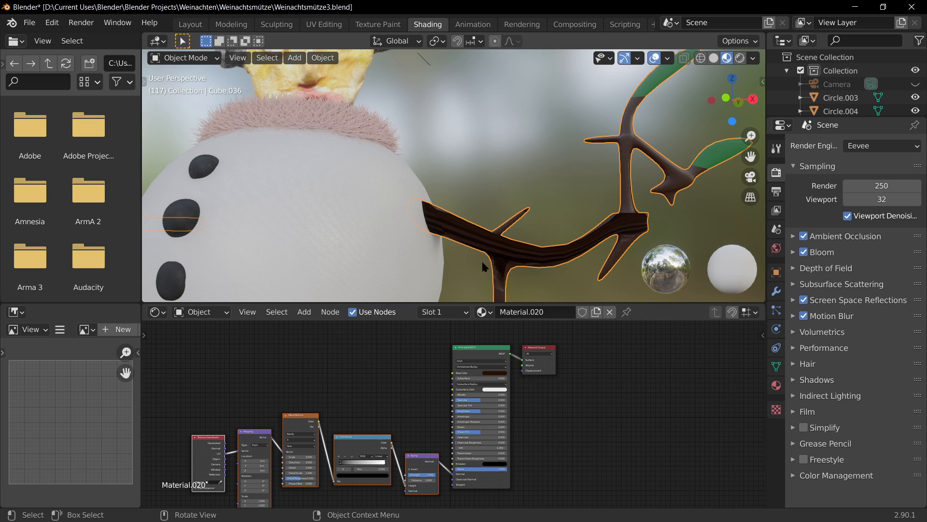
{"action": "middle_click_drag", "start_coordinate": [425, 159], "coordinate": [534, 200]}
{"action": "scroll", "coordinate": [505, 192], "scroll_direction": "down", "scroll_amount": 5}
{"action": "mouse_move", "coordinate": [348, 147]}
{"action": "middle_mouse_down", "text": "shift"}
{"action": "mouse_move", "coordinate": [513, 247]}
{"action": "mouse_move", "coordinate": [327, 129]}
{"action": "middle_mouse_up", "text": "shift"}
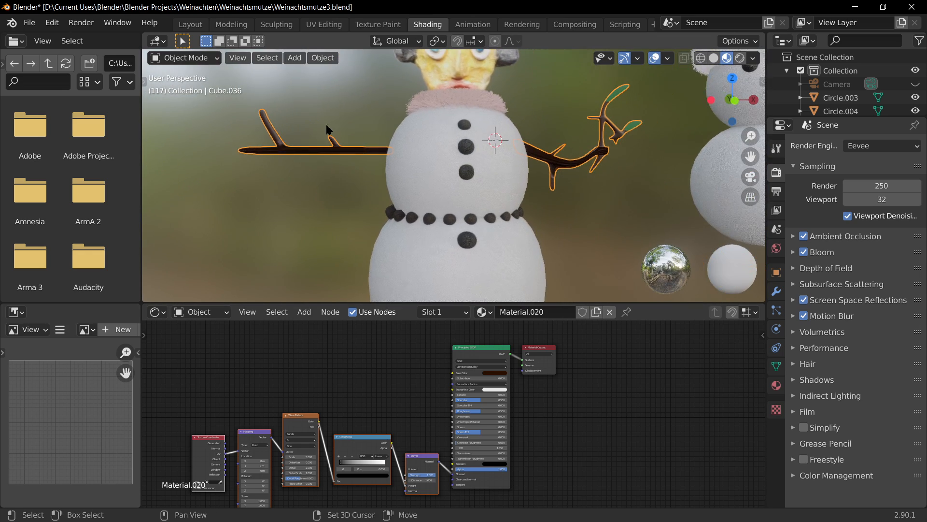
{"action": "left_click", "coordinate": [190, 24]}
{"action": "scroll", "coordinate": [401, 296], "scroll_direction": "down", "scroll_amount": 8}
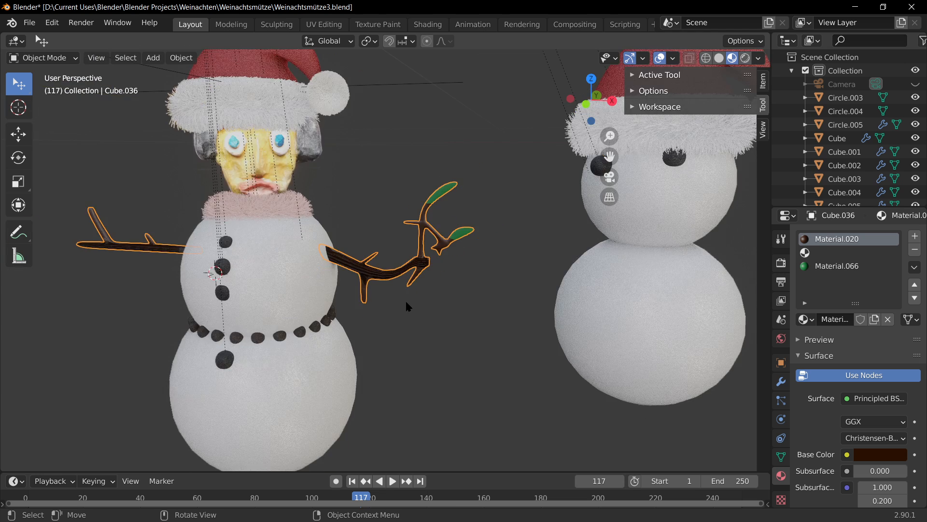
{"action": "scroll", "coordinate": [389, 307], "scroll_direction": "up", "scroll_amount": 2}
{"action": "key", "text": "ctrl+s"}
Examine the bark texture on the branch arms up close and through the camera view
{"action": "scroll", "coordinate": [418, 327], "scroll_direction": "up", "scroll_amount": 1}
{"action": "scroll", "coordinate": [419, 327], "scroll_direction": "up", "scroll_amount": 4}
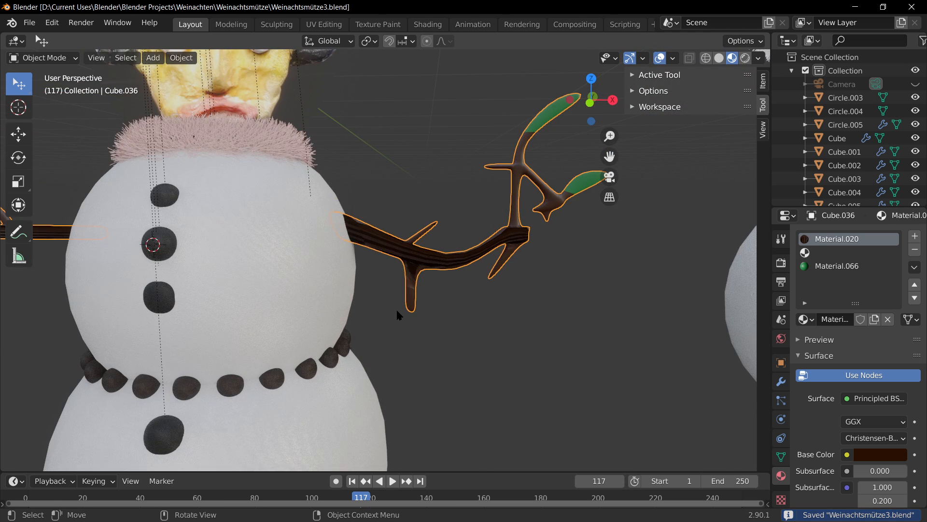
{"action": "scroll", "coordinate": [517, 180], "scroll_direction": "up", "scroll_amount": 4}
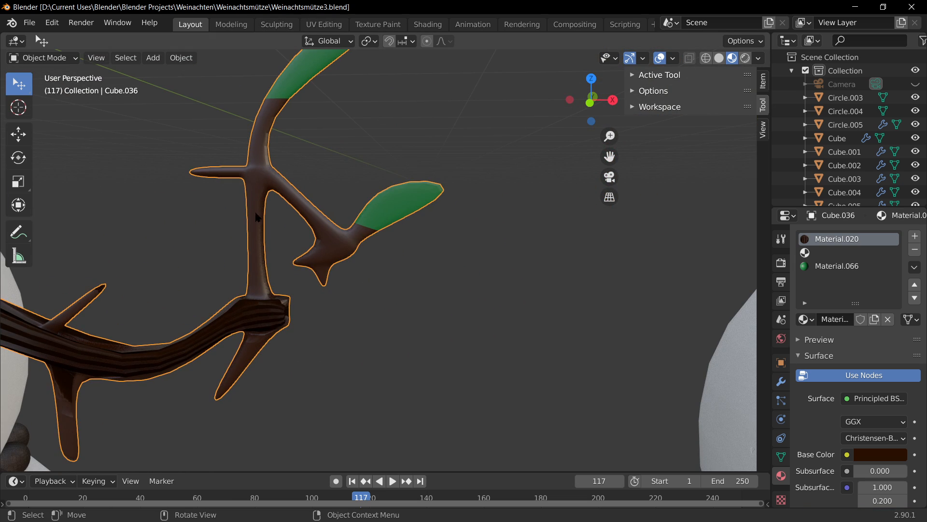
{"action": "scroll", "coordinate": [237, 326], "scroll_direction": "down", "scroll_amount": 6}
{"action": "key", "text": "KP_7"}
{"action": "key", "text": "KP_0"}
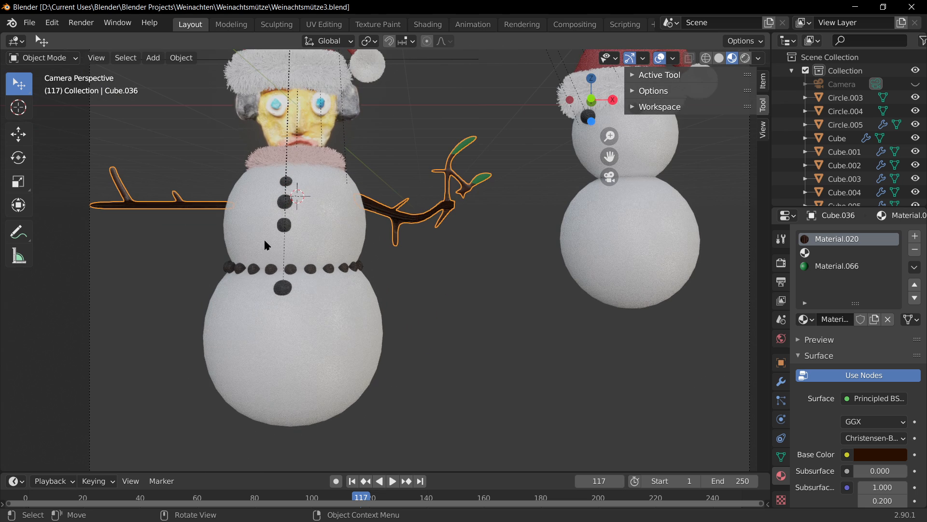
{"action": "middle_click_drag", "start_coordinate": [301, 242], "coordinate": [446, 272], "text": "shift"}
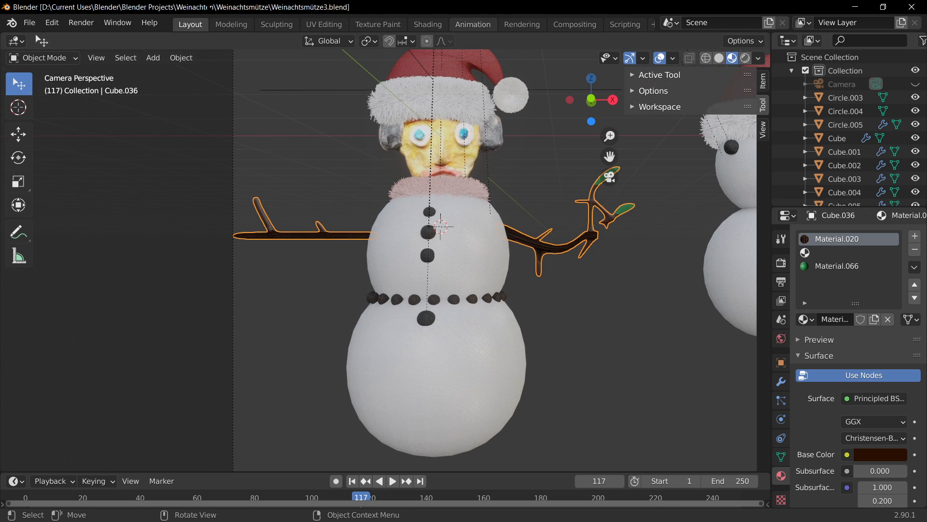
{"action": "scroll", "coordinate": [546, 230], "scroll_direction": "up", "scroll_amount": 4}
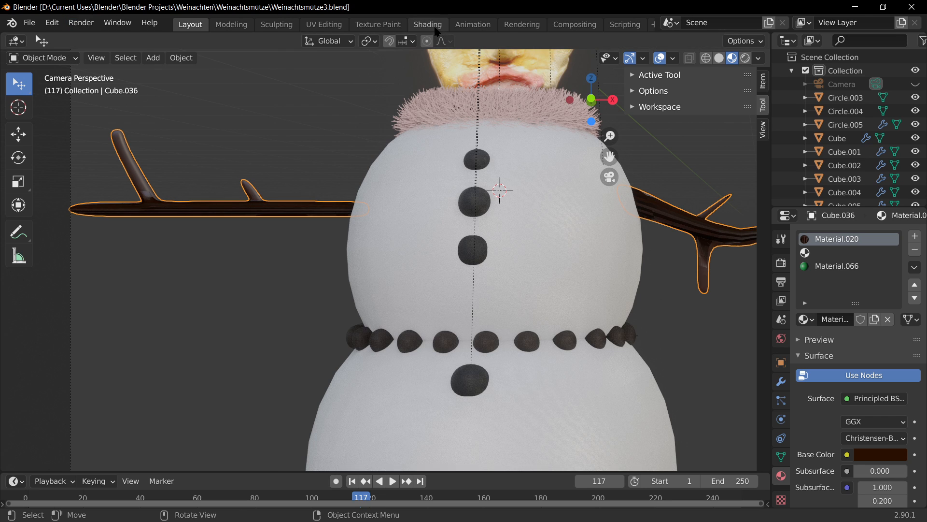
Open the Shading workspace to work on the bark material's node chain with the leafy branch arm in view
{"action": "left_click", "coordinate": [427, 25]}
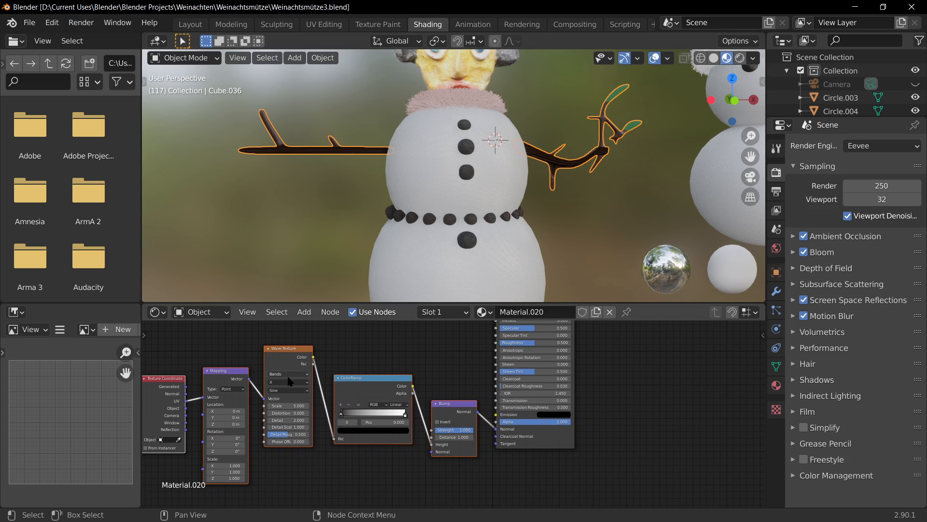
{"action": "scroll", "coordinate": [471, 382], "scroll_direction": "up", "scroll_amount": 2}
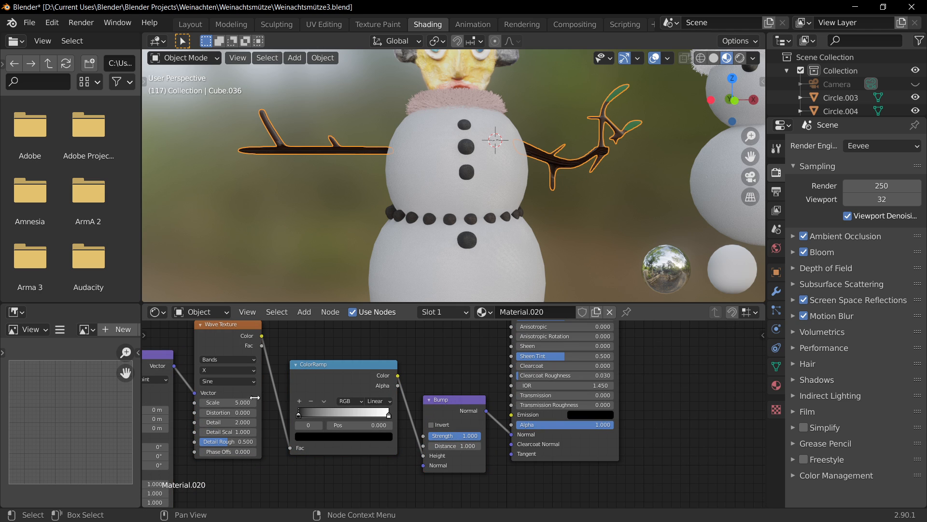
{"action": "middle_click_drag", "start_coordinate": [248, 467], "coordinate": [398, 432]}
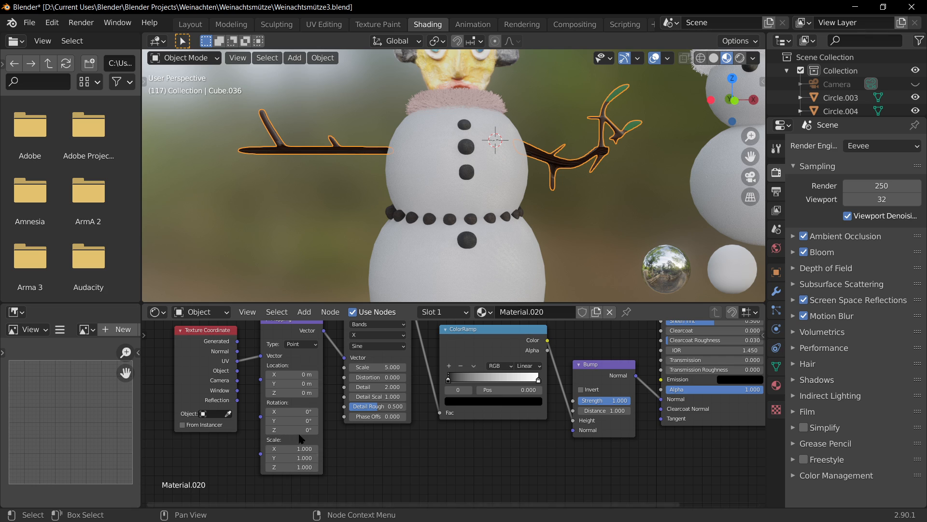
{"action": "scroll", "coordinate": [556, 154], "scroll_direction": "up", "scroll_amount": 8}
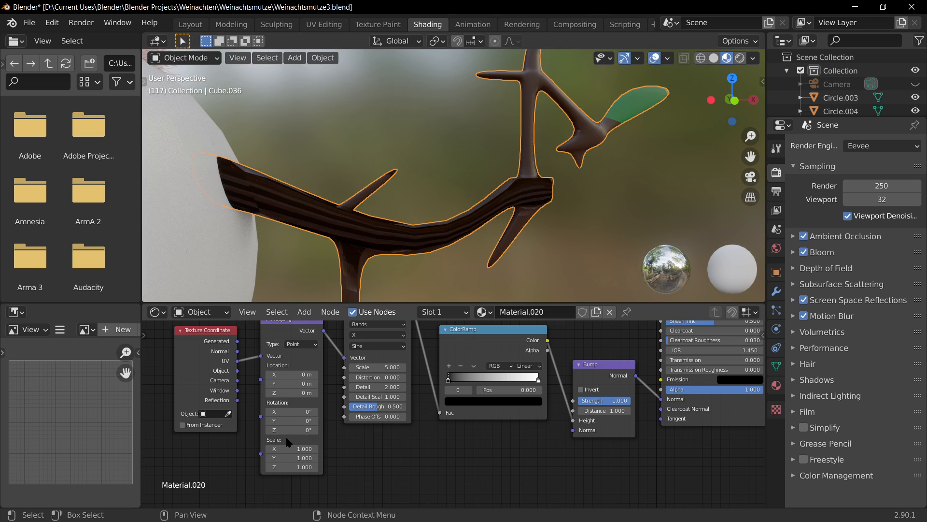
Try different rotation and scale values in the bark's Mapping node, undoing each trial
{"action": "left_click_drag", "start_coordinate": [292, 429], "coordinate": [273, 429]}
{"action": "key", "text": "ctrl+z"}
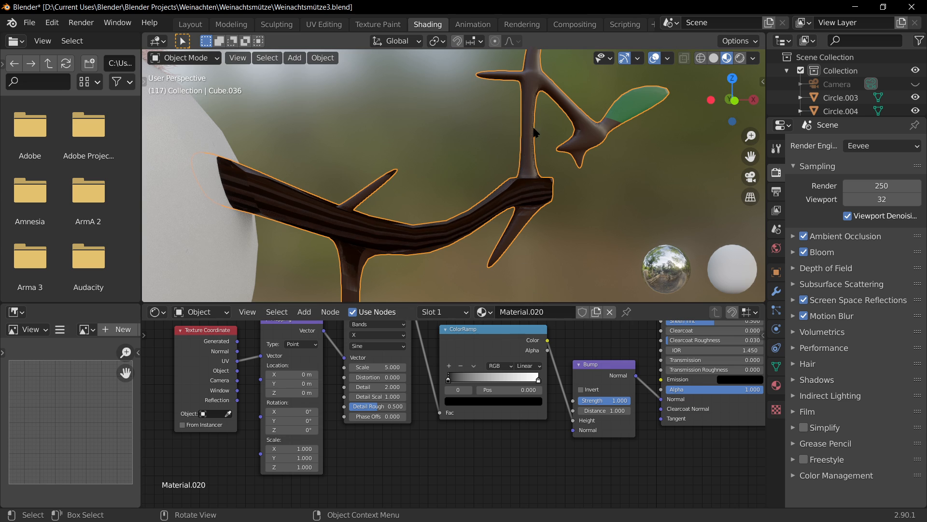
{"action": "scroll", "coordinate": [454, 184], "scroll_direction": "down", "scroll_amount": 5}
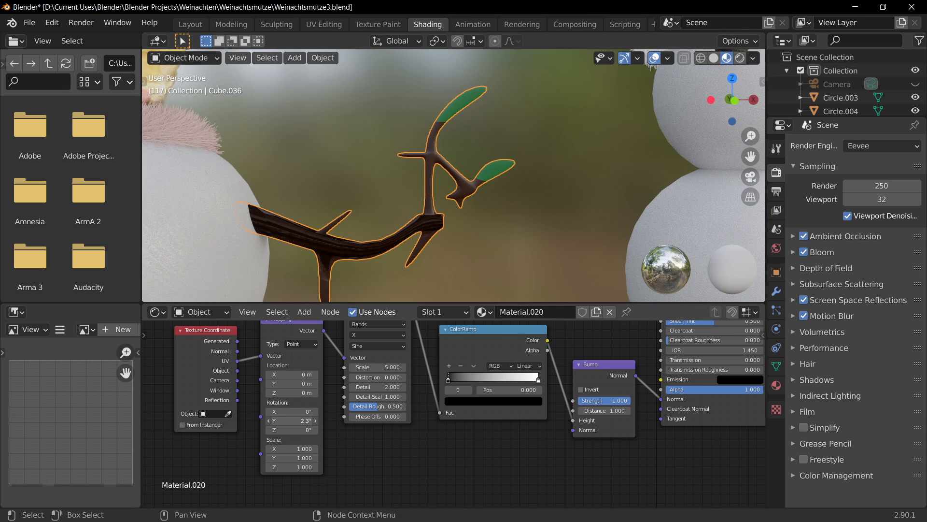
{"action": "key", "text": "ctrl+z"}
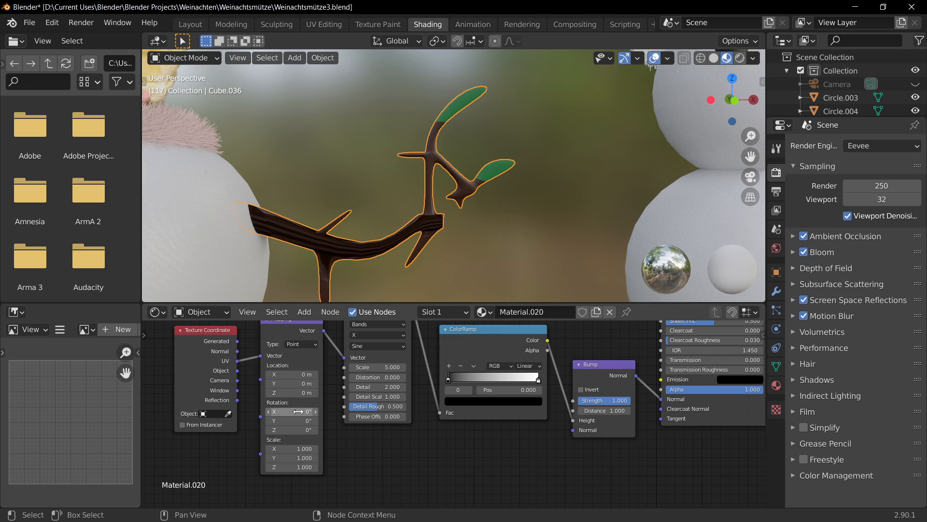
{"action": "key", "text": "ctrl+z"}
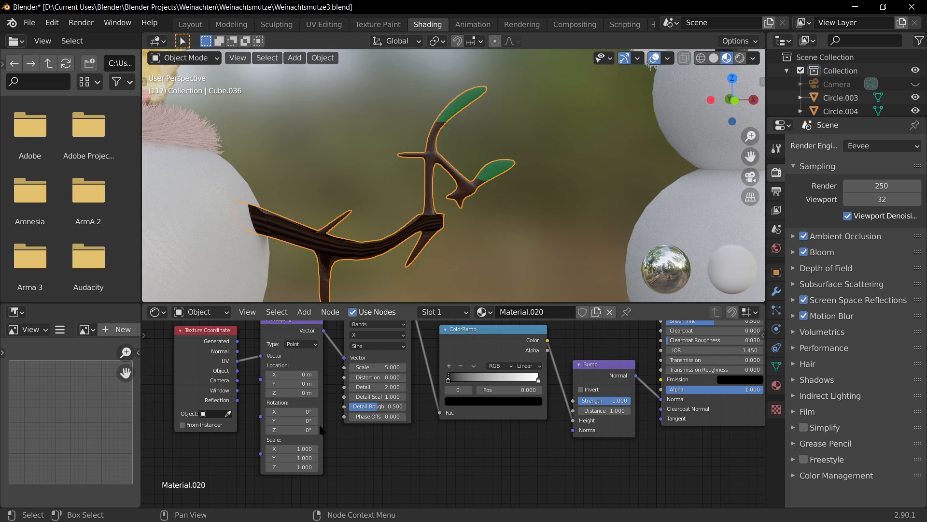
{"action": "left_click_drag", "start_coordinate": [290, 430], "coordinate": [297, 430]}
{"action": "key", "text": "ctrl+z"}
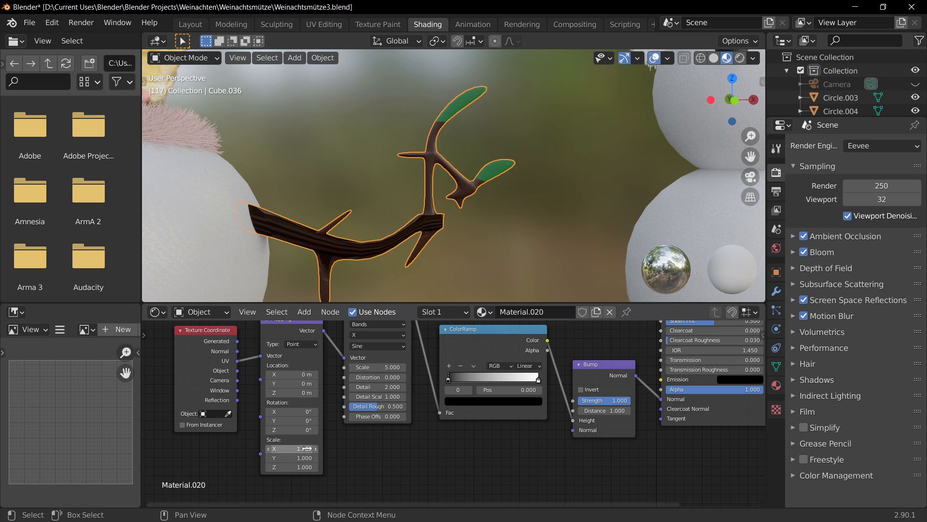
{"action": "key", "text": "ctrl+z"}
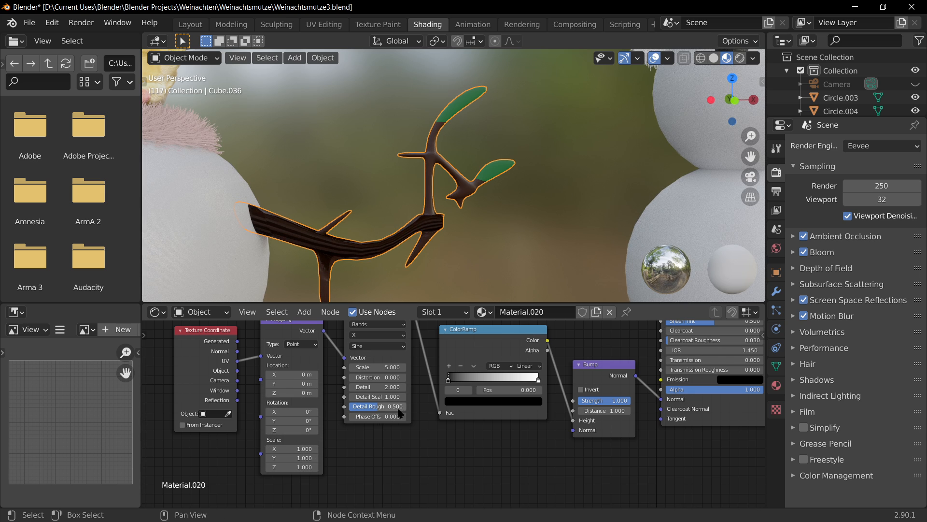
{"action": "middle_click_drag", "start_coordinate": [398, 409], "coordinate": [395, 433]}
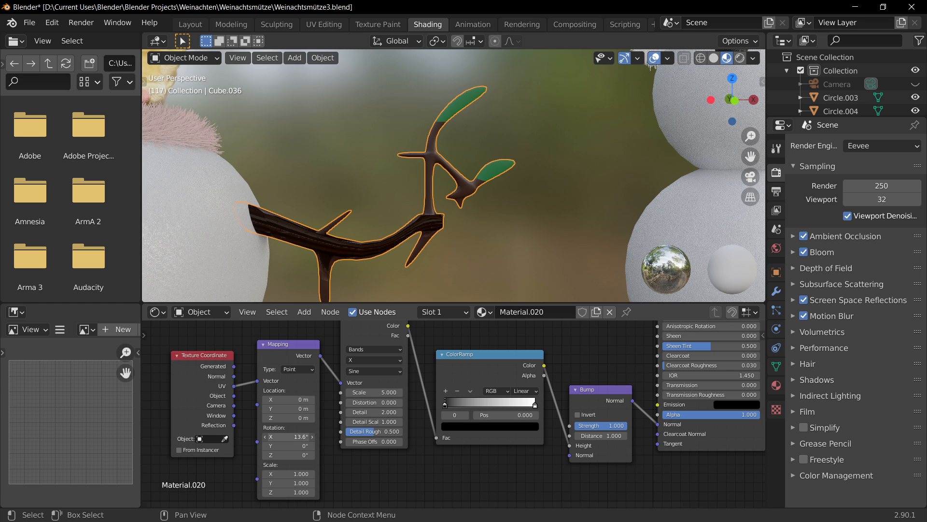
{"action": "key", "text": "ctrl+z"}
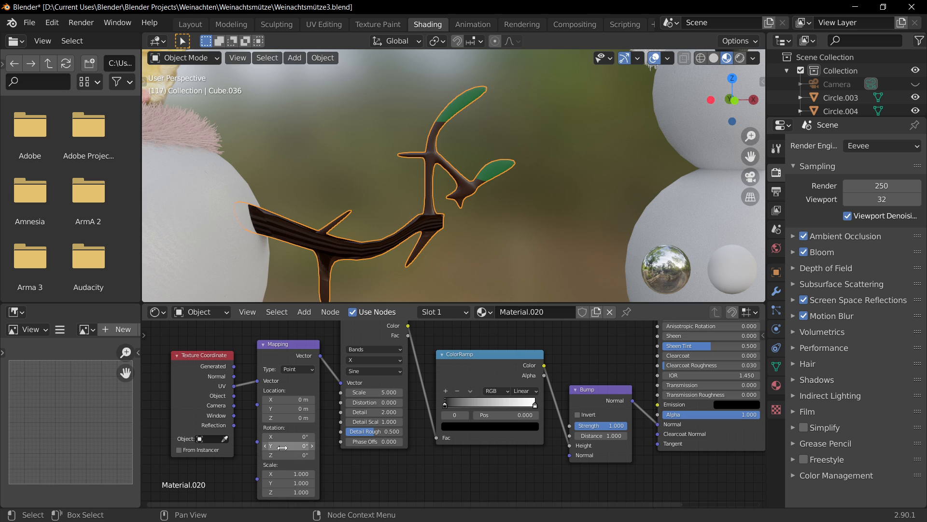
{"action": "left_click_drag", "start_coordinate": [283, 445], "coordinate": [263, 474]}
{"action": "key", "text": "ctrl+z"}
{"action": "key", "text": "ctrl+z"}
{"action": "right_click", "coordinate": [288, 474]}
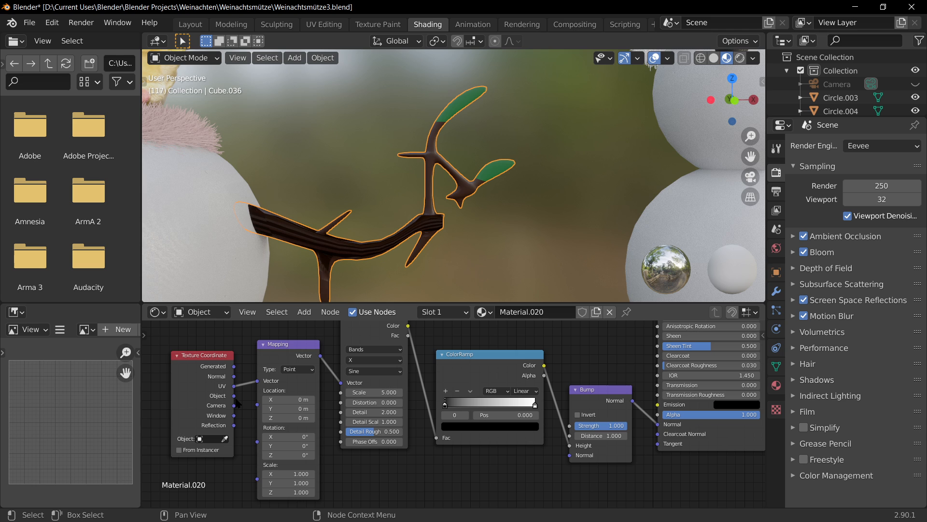
Connect the Texture Coordinate's Object output to the Mapping node's Vector input and adjust the spacing of both nodes
{"action": "left_click_drag", "start_coordinate": [234, 396], "coordinate": [264, 379]}
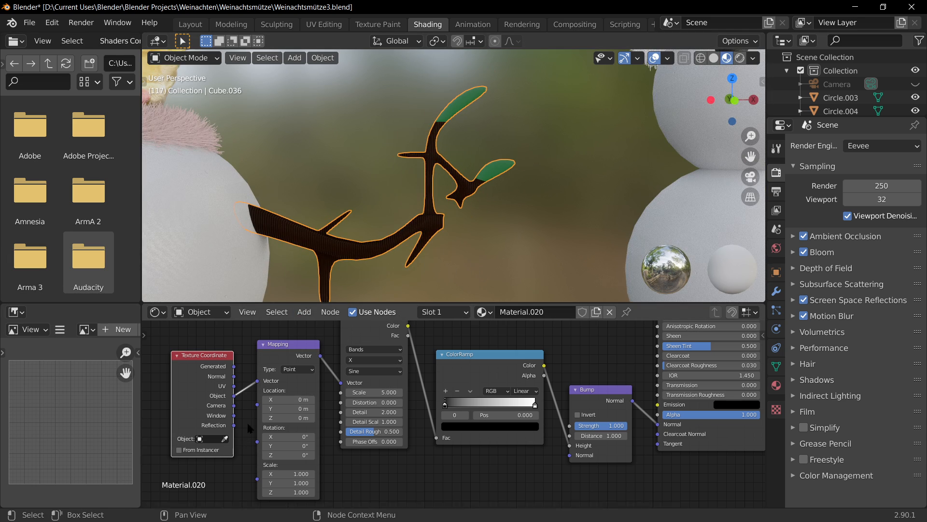
{"action": "scroll", "coordinate": [243, 404], "scroll_direction": "up", "scroll_amount": 3}
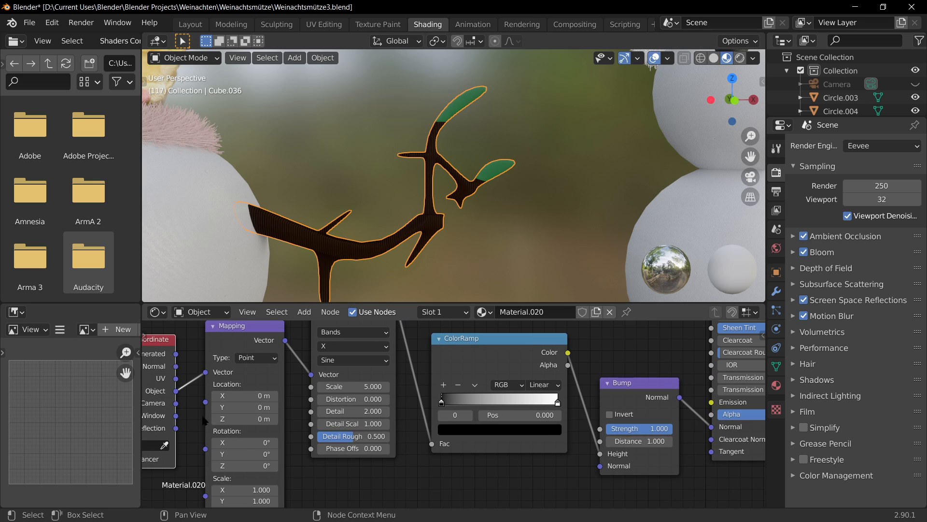
{"action": "middle_click_drag", "start_coordinate": [202, 418], "coordinate": [385, 415]}
{"action": "left_click_drag", "start_coordinate": [333, 344], "coordinate": [301, 336]}
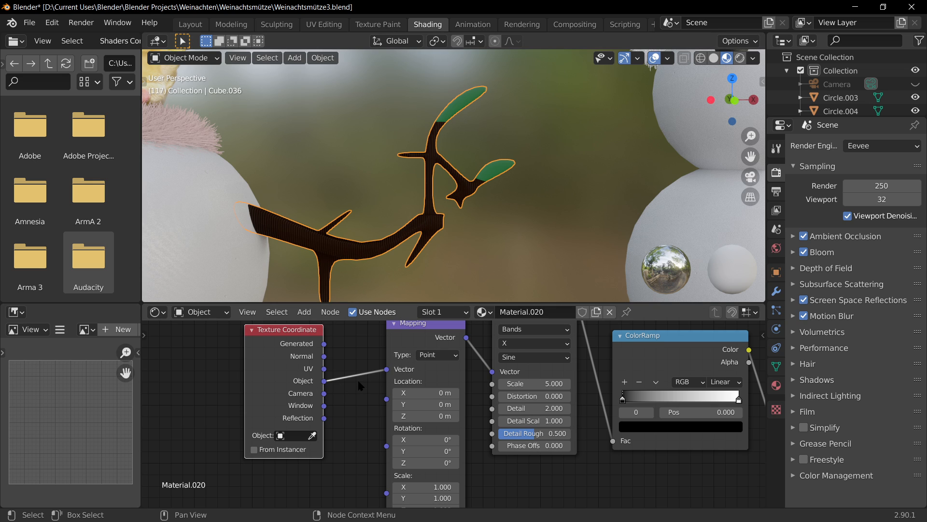
{"action": "middle_click_drag", "start_coordinate": [359, 382], "coordinate": [281, 411]}
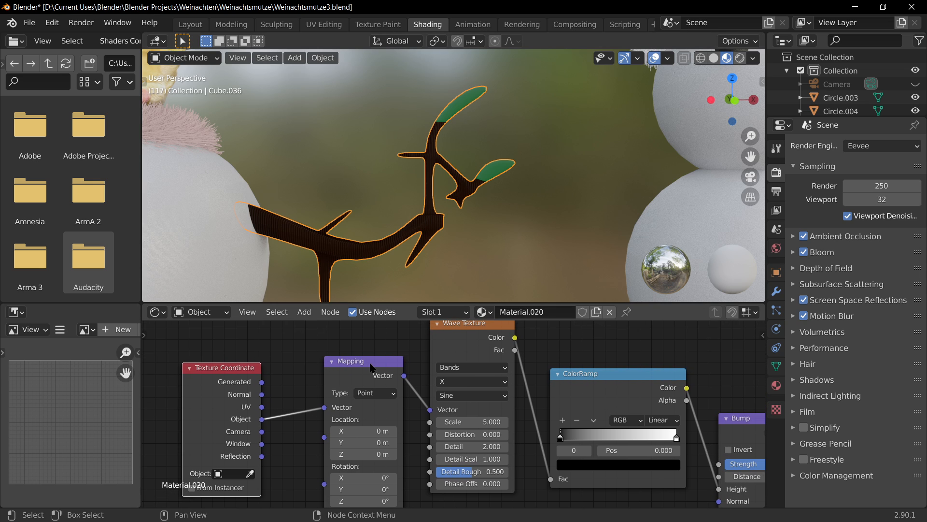
{"action": "left_click_drag", "start_coordinate": [370, 364], "coordinate": [344, 369]}
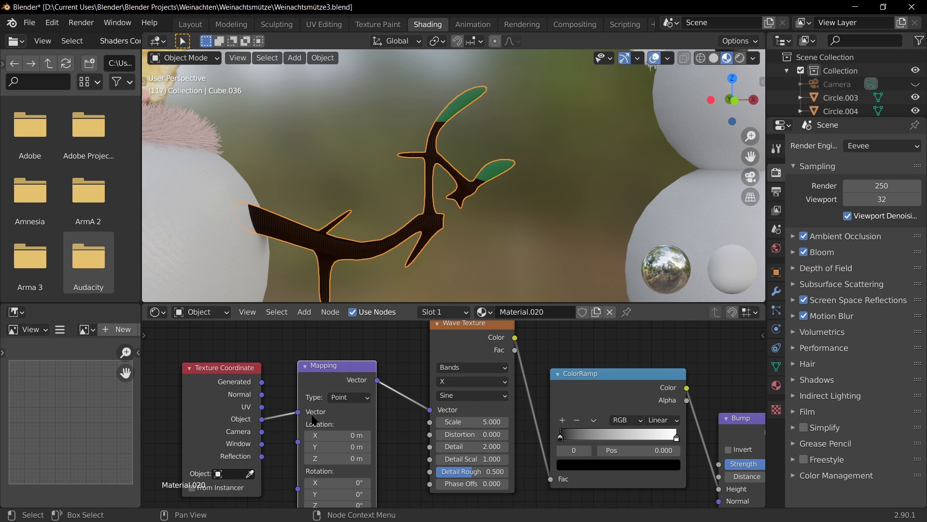
Set the Mapping node's Y rotation to 108° and the Wave Texture's scale to 0.4
{"action": "middle_click_drag", "start_coordinate": [435, 178], "coordinate": [389, 161]}
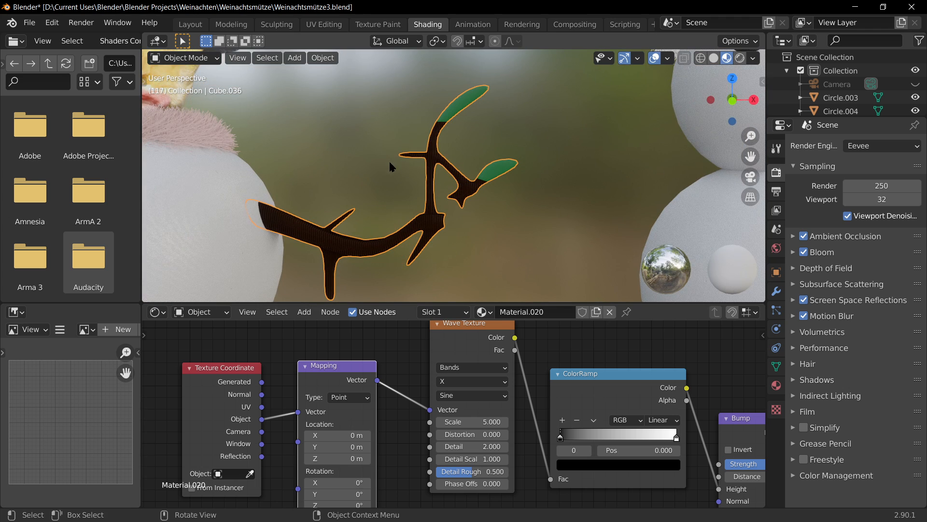
{"action": "scroll", "coordinate": [390, 162], "scroll_direction": "up", "scroll_amount": 3}
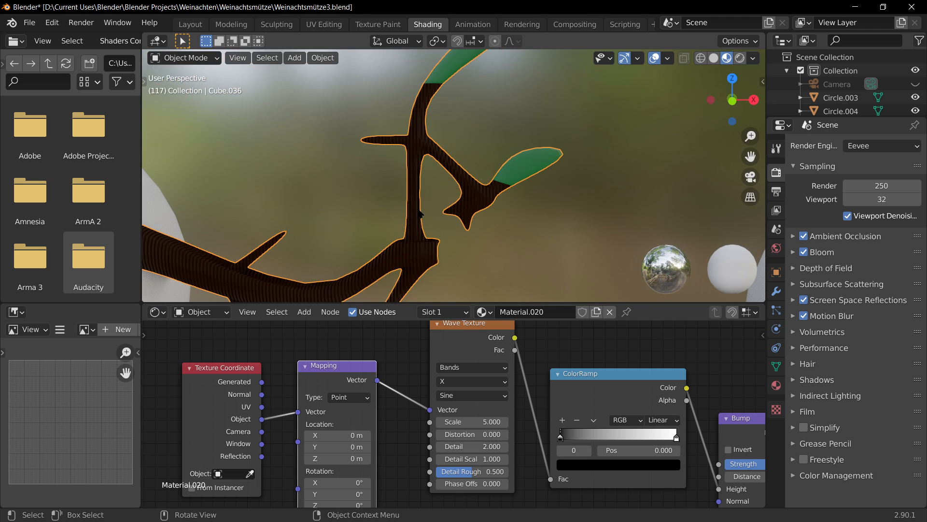
{"action": "scroll", "coordinate": [404, 161], "scroll_direction": "down", "scroll_amount": 3}
{"action": "middle_click_drag", "start_coordinate": [404, 160], "coordinate": [495, 213]}
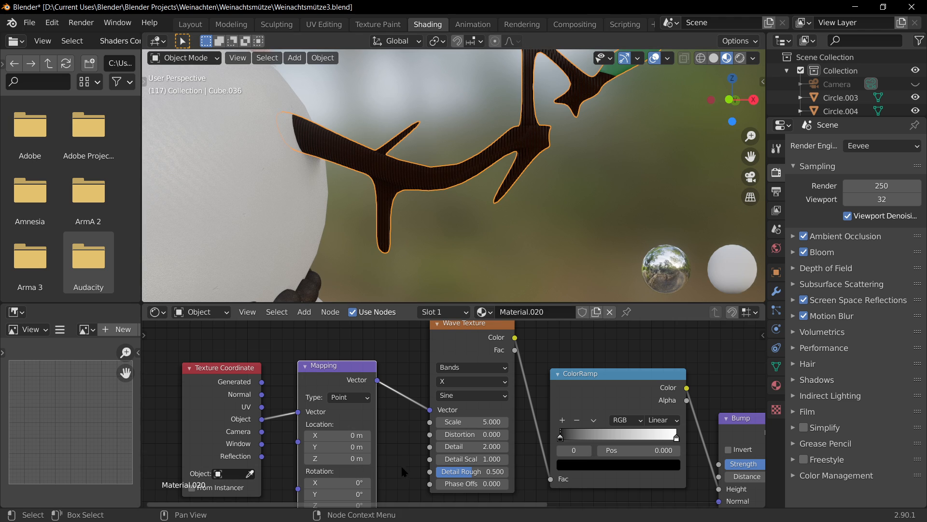
{"action": "middle_click_drag", "start_coordinate": [402, 467], "coordinate": [390, 391]}
{"action": "mouse_move", "coordinate": [344, 430]}
{"action": "left_mouse_down"}
{"action": "mouse_move", "coordinate": [321, 430]}
{"action": "mouse_move", "coordinate": [347, 418]}
{"action": "left_mouse_up"}
{"action": "key", "text": "ctrl+z"}
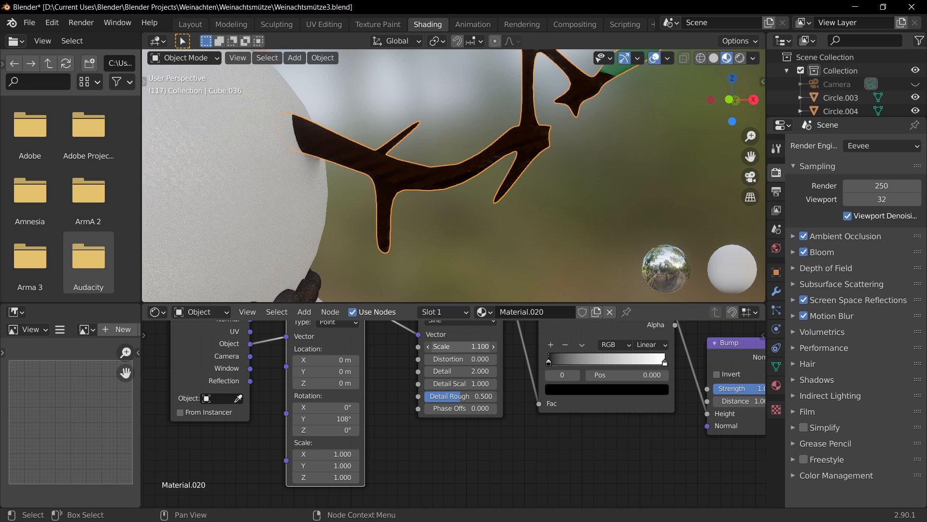
{"action": "left_click_drag", "start_coordinate": [462, 347], "coordinate": [437, 347]}
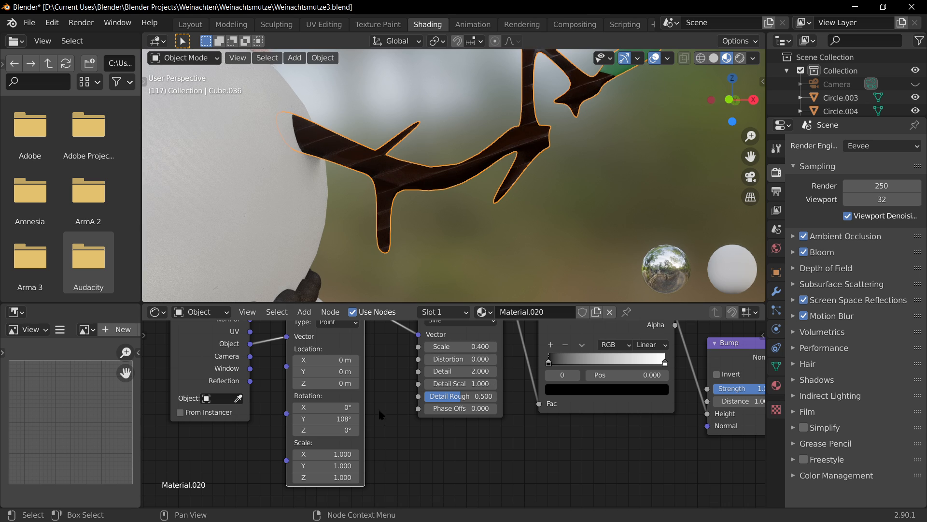
Set the Mapping node's Y rotation to 72.1° and the Wave Texture's scale to 2
{"action": "left_click_drag", "start_coordinate": [328, 419], "coordinate": [305, 419]}
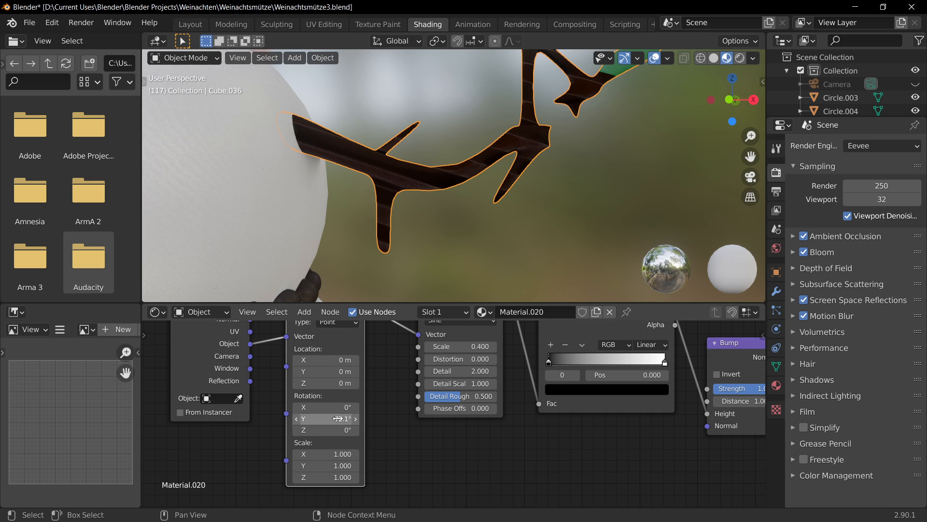
{"action": "left_click", "coordinate": [462, 347]}
{"action": "type", "text": "2"}
{"action": "key", "text": "Return"}
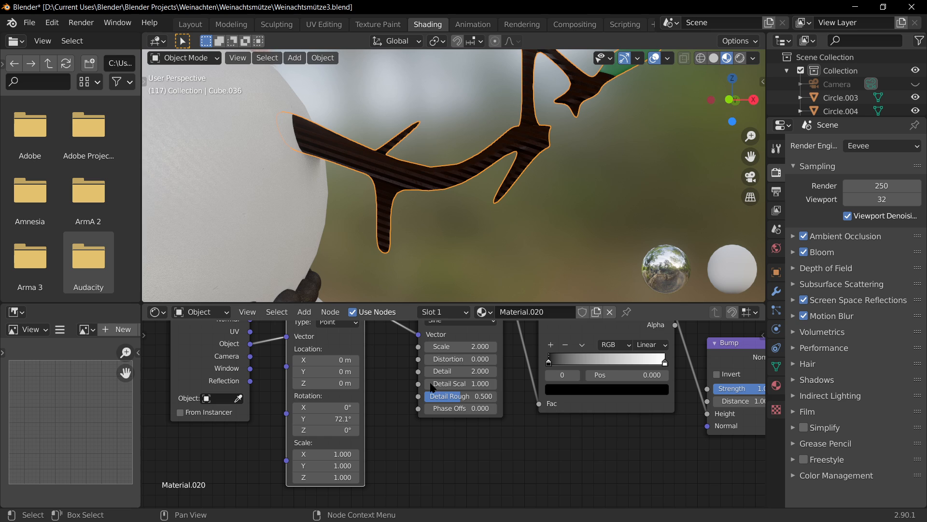
Change the Wave Texture type to Rings with detail 10.1, detail scale 11.9 and detail roughness 0.966
{"action": "middle_click_drag", "start_coordinate": [464, 367], "coordinate": [445, 411]}
{"action": "left_click", "coordinate": [433, 338]}
{"action": "left_click", "coordinate": [427, 363]}
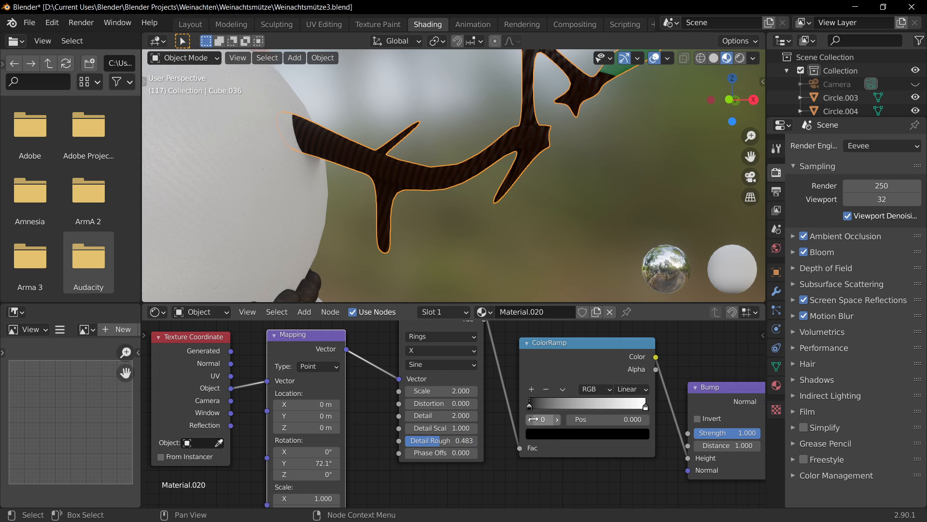
{"action": "left_click_drag", "start_coordinate": [437, 427], "coordinate": [490, 428]}
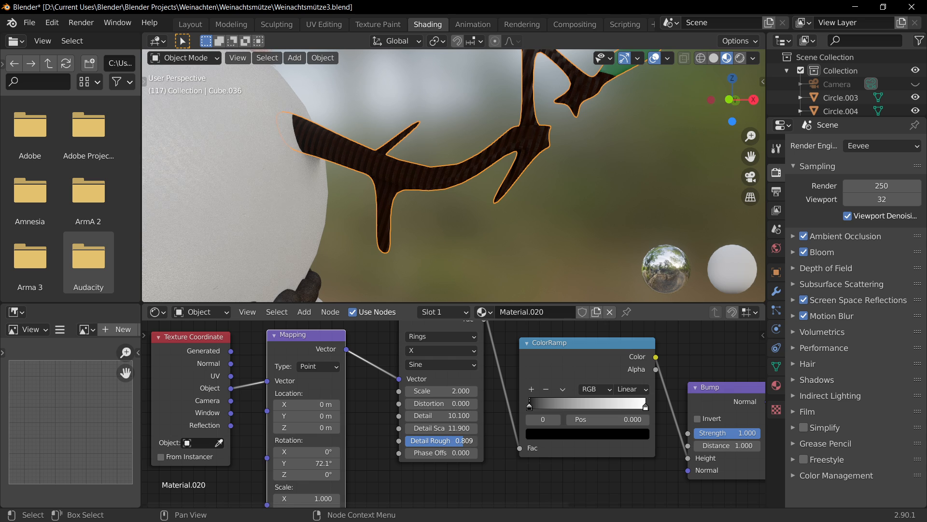
{"action": "left_click_drag", "start_coordinate": [477, 441], "coordinate": [475, 440]}
Move the Mapping node up beside the Wave Texture and set its X scale to 0
{"action": "middle_click_drag", "start_coordinate": [499, 382], "coordinate": [484, 428]}
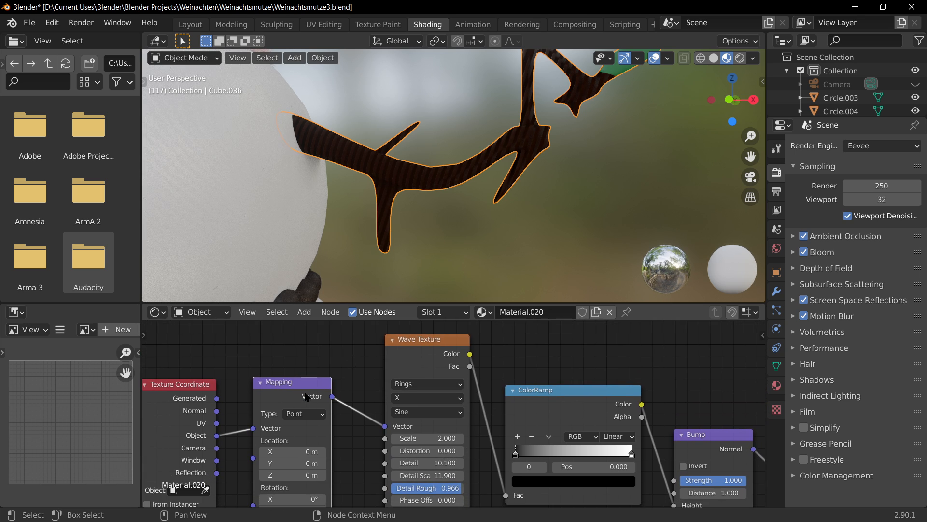
{"action": "left_click_drag", "start_coordinate": [305, 396], "coordinate": [340, 343]}
{"action": "middle_click_drag", "start_coordinate": [340, 343], "coordinate": [342, 294]}
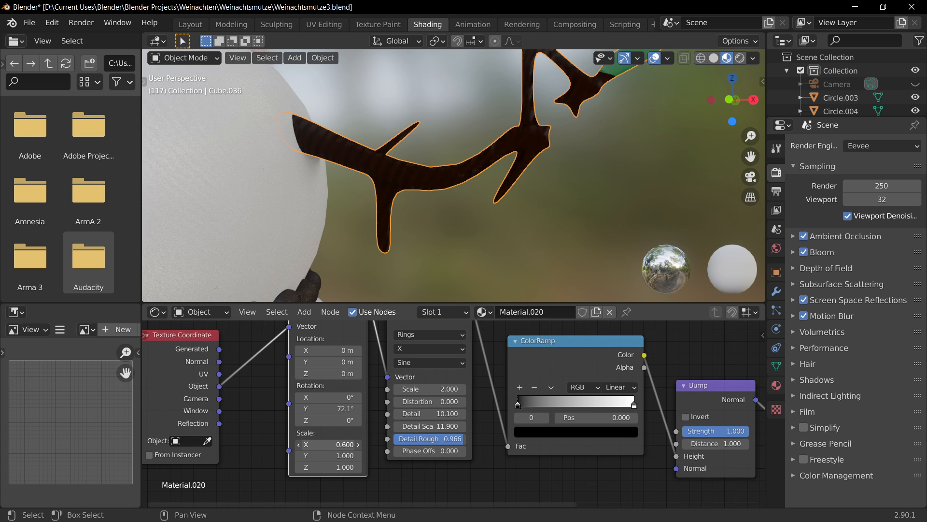
{"action": "left_click_drag", "start_coordinate": [328, 443], "coordinate": [325, 444]}
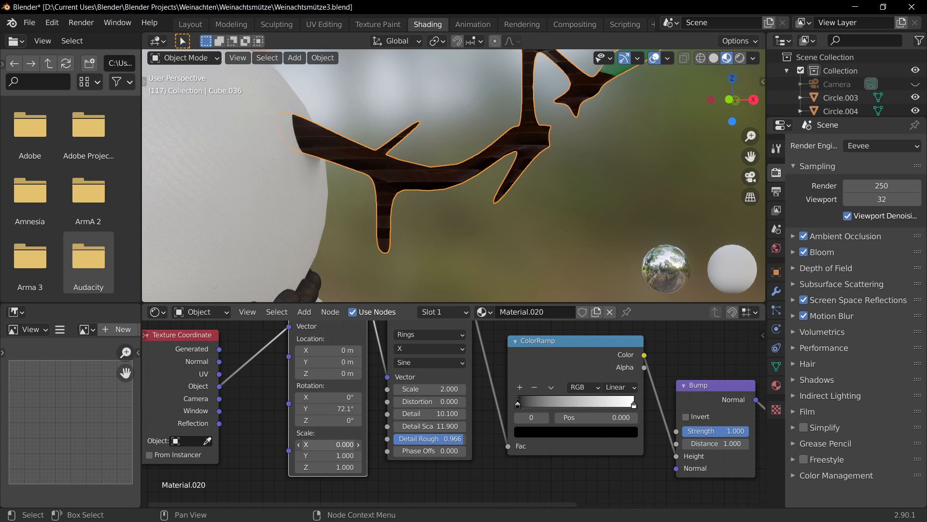
Set the Wave Texture's scale to 4, detail to 5.9, detail scale to 8.3 and detail roughness to 1
{"action": "scroll", "coordinate": [436, 382], "scroll_direction": "up", "scroll_amount": 1}
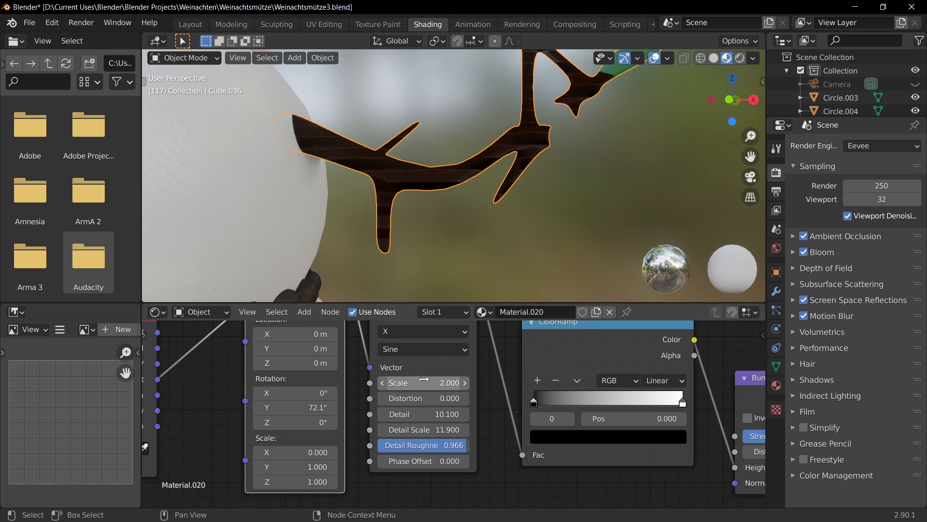
{"action": "left_click_drag", "start_coordinate": [428, 383], "coordinate": [446, 382]}
{"action": "left_click_drag", "start_coordinate": [421, 414], "coordinate": [421, 461]}
{"action": "key", "text": "ctrl+z"}
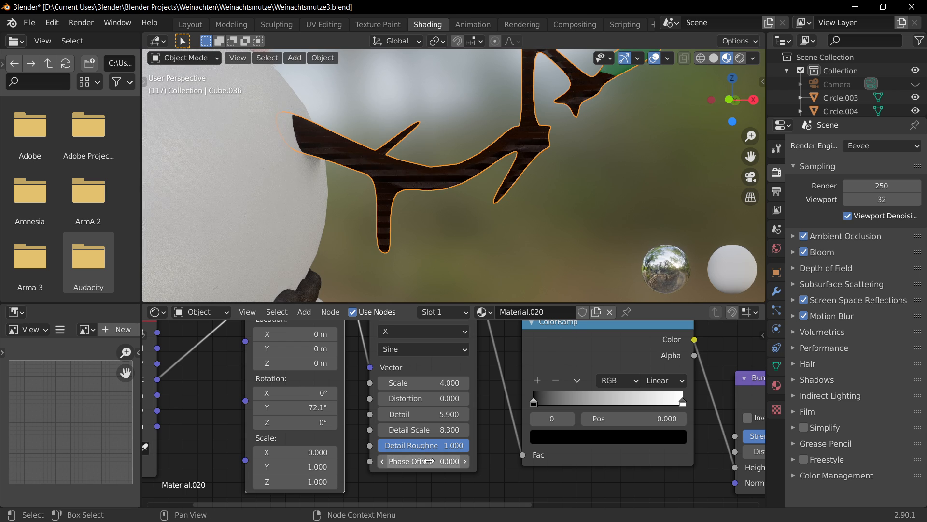
Change the Wave Texture's type back to Bands
{"action": "middle_click_drag", "start_coordinate": [444, 418], "coordinate": [425, 477]}
{"action": "scroll", "coordinate": [437, 401], "scroll_direction": "down", "scroll_amount": 2}
{"action": "scroll", "coordinate": [438, 405], "scroll_direction": "down", "scroll_amount": 2}
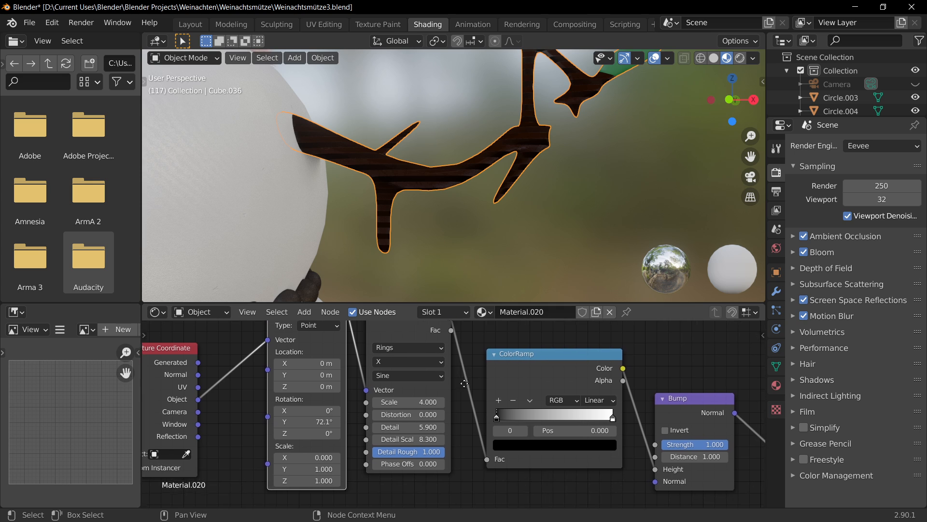
{"action": "left_click", "coordinate": [407, 368]}
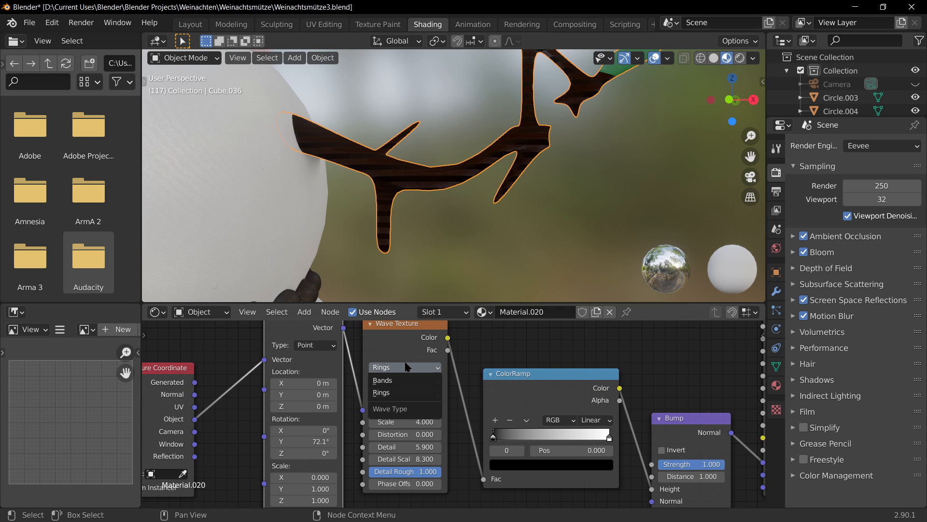
{"action": "left_click", "coordinate": [396, 381]}
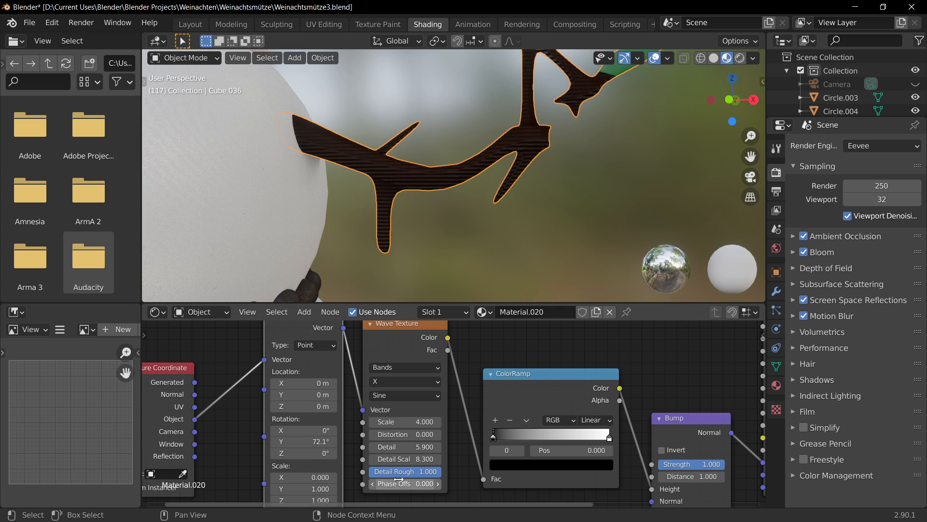
{"action": "left_click", "coordinate": [404, 381]}
{"action": "scroll", "coordinate": [429, 490], "scroll_direction": "down", "scroll_amount": 2}
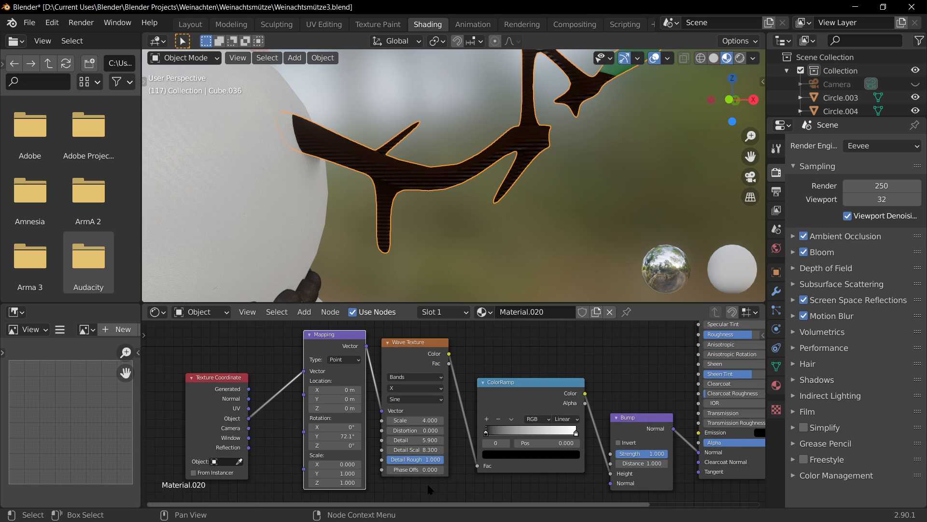
{"action": "scroll", "coordinate": [429, 489], "scroll_direction": "down", "scroll_amount": 3}
{"action": "key", "text": "shift+a"}
{"action": "mouse_move", "coordinate": [409, 438]}
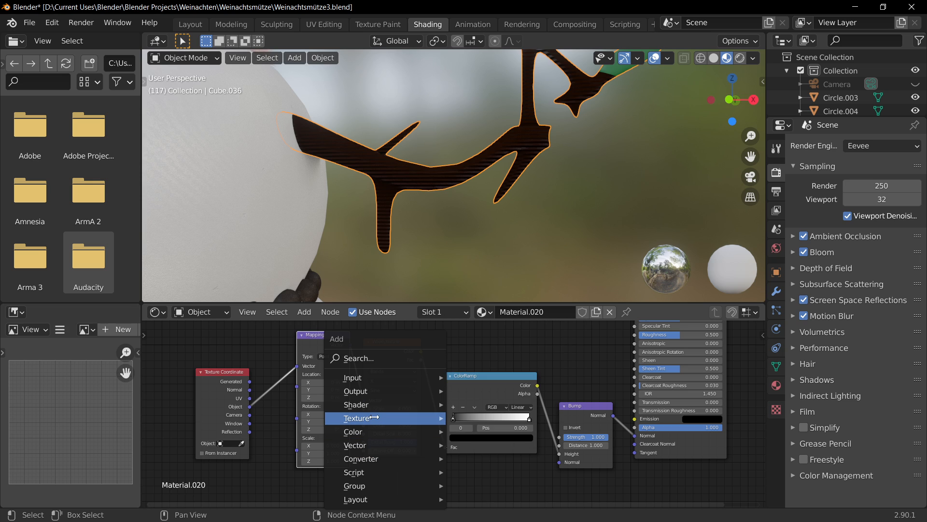
{"action": "mouse_move", "coordinate": [374, 418]}
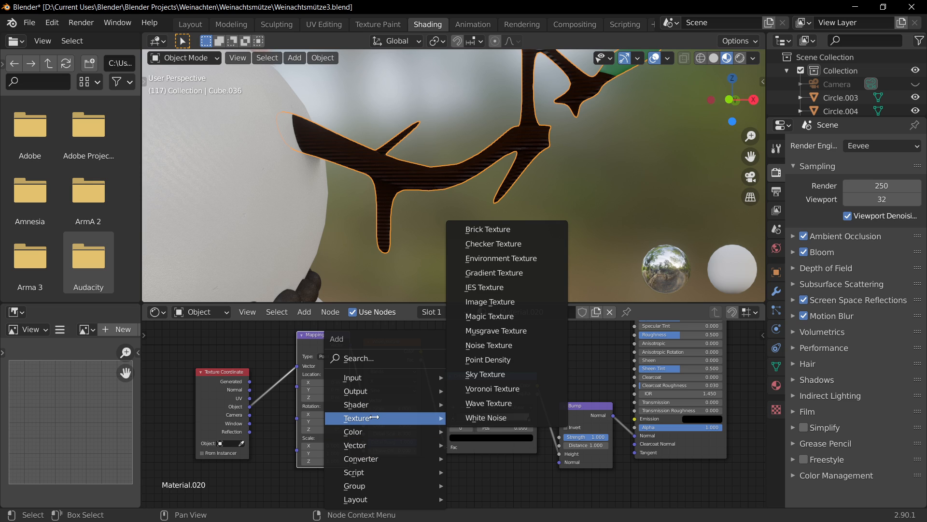
{"action": "left_click", "coordinate": [496, 419]}
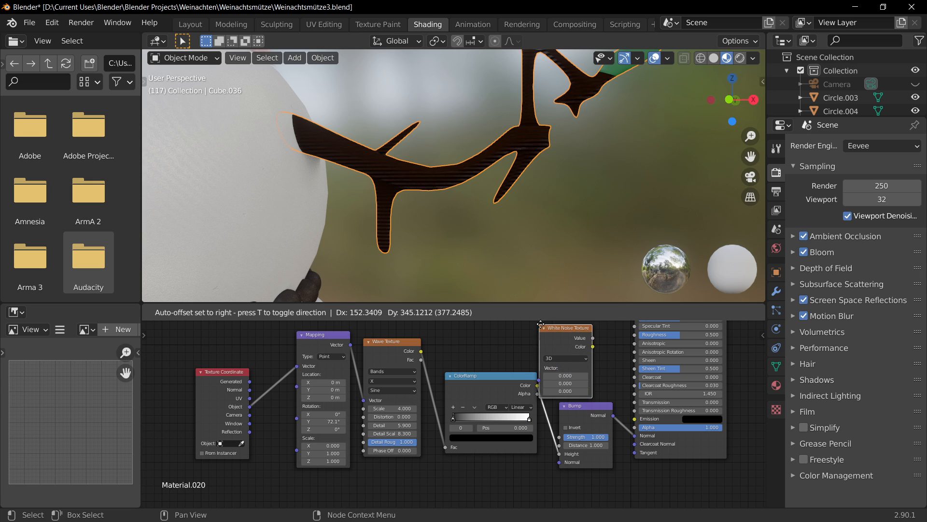
{"action": "left_click", "coordinate": [607, 370]}
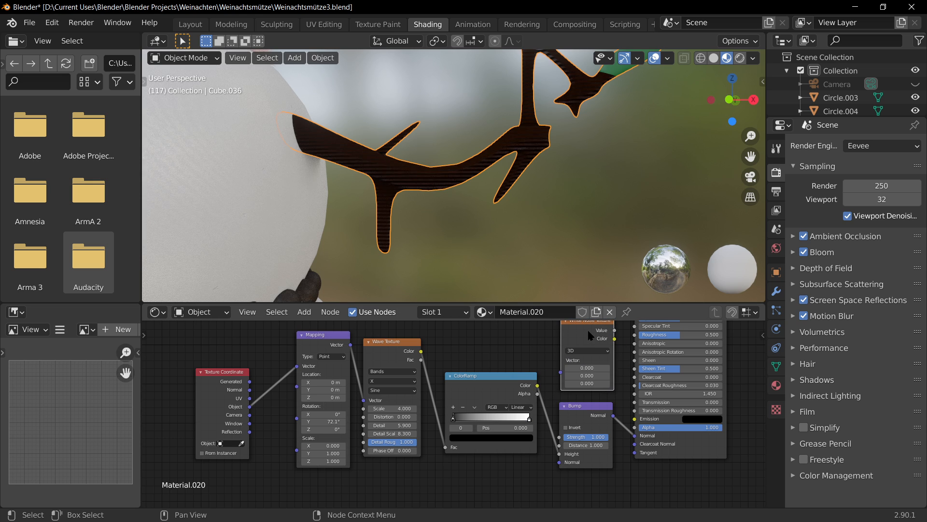
{"action": "key", "text": "Delete"}
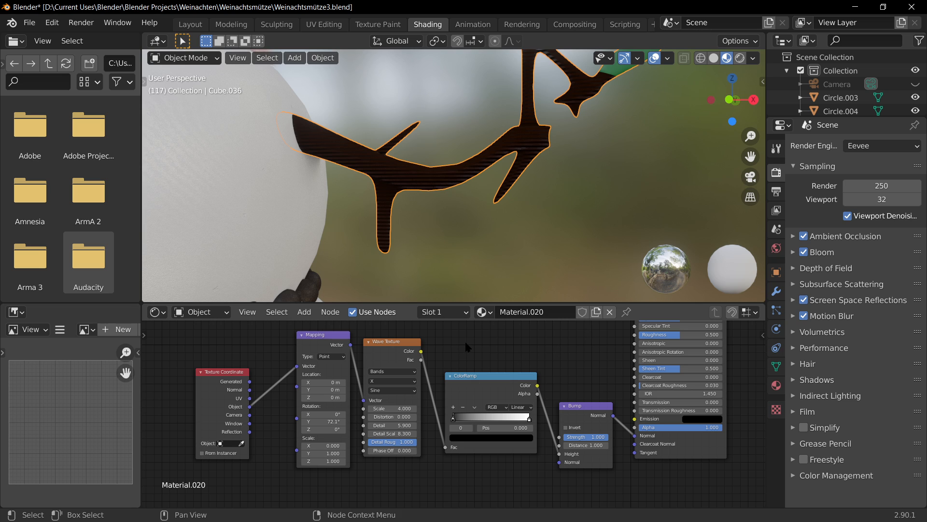
Add a Noise Texture node and insert it into the link between the Wave Texture and the ColorRamp
{"action": "key", "text": "shift+a"}
{"action": "mouse_move", "coordinate": [435, 341]}
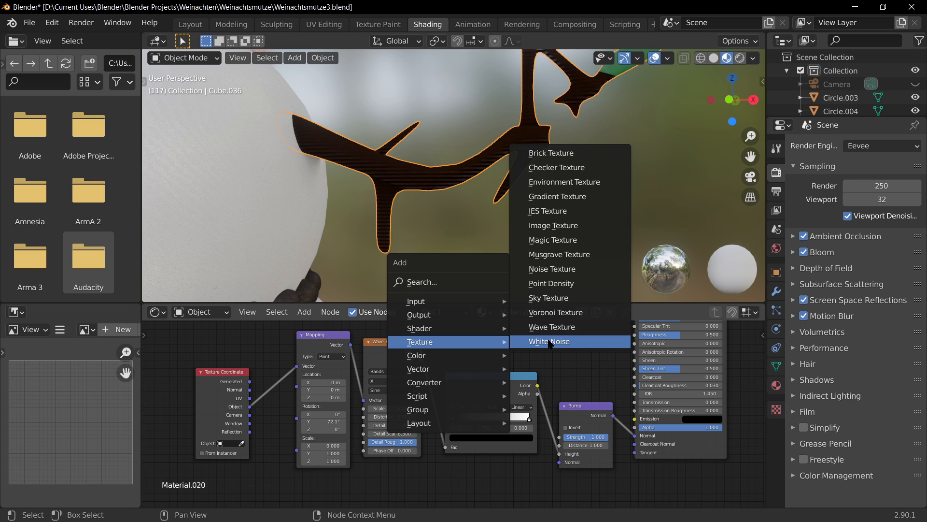
{"action": "left_click", "coordinate": [550, 269]}
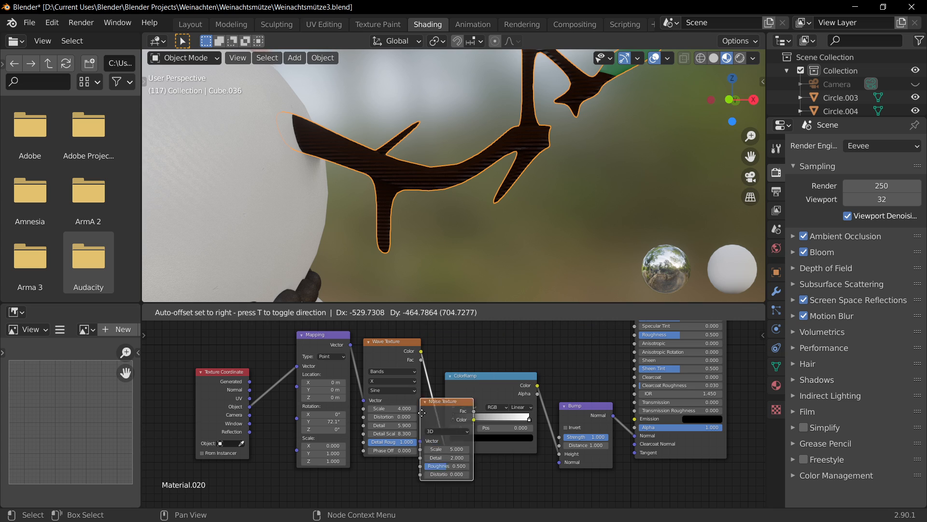
{"action": "left_click", "coordinate": [497, 473]}
{"action": "middle_click_drag", "start_coordinate": [496, 473], "coordinate": [473, 390]}
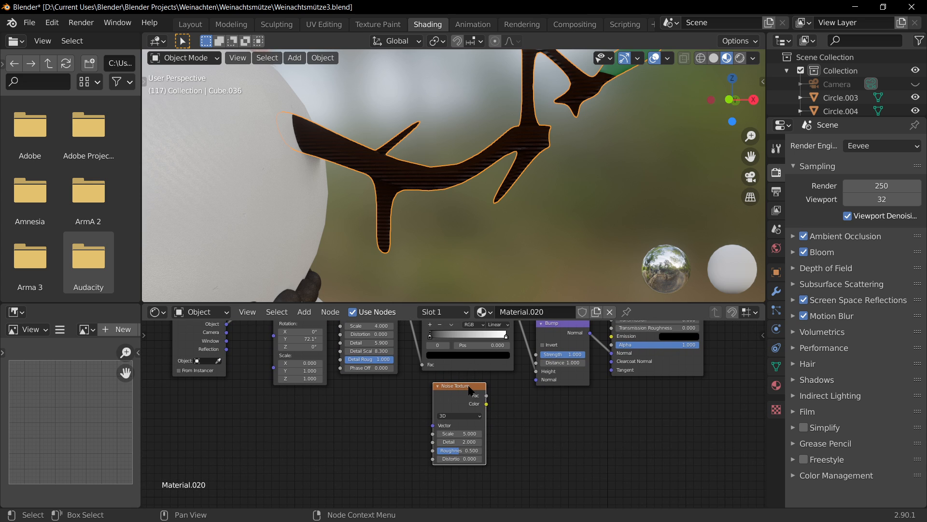
{"action": "left_click_drag", "start_coordinate": [454, 392], "coordinate": [449, 318]}
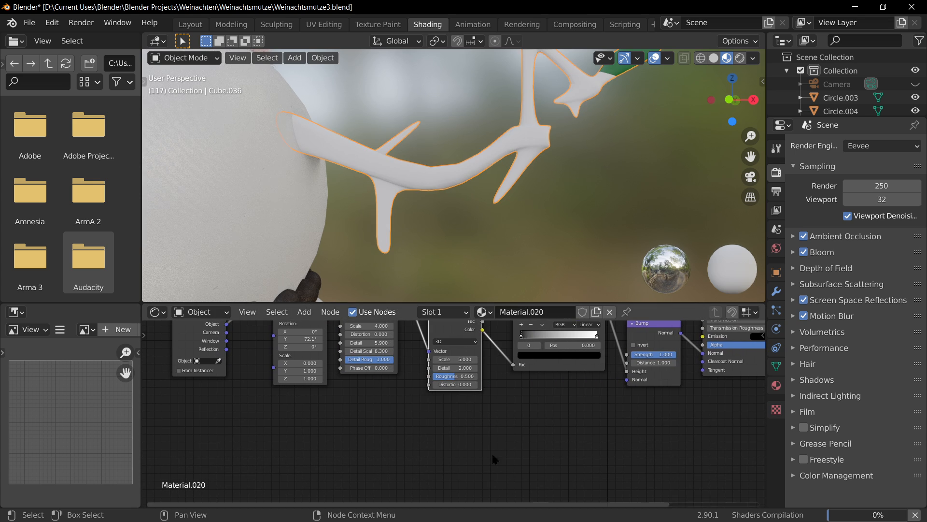
{"action": "scroll", "coordinate": [444, 200], "scroll_direction": "up", "scroll_amount": 3}
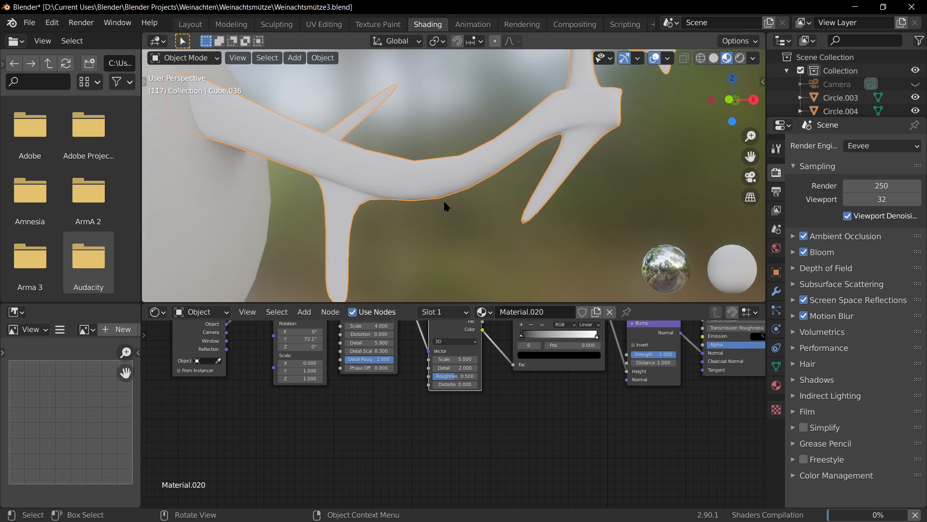
{"action": "scroll", "coordinate": [444, 200], "scroll_direction": "down", "scroll_amount": 2}
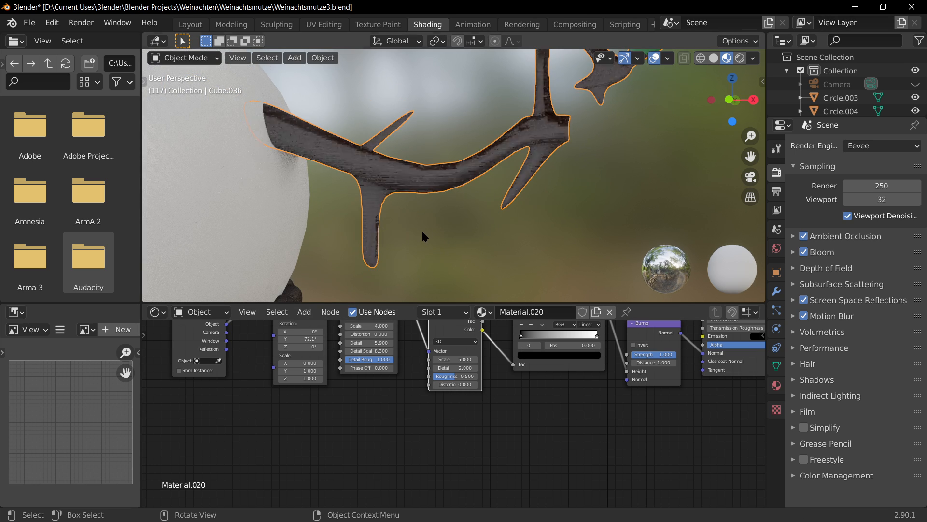
Delete the Wave Texture node and connect the Mapping node's Vector output to the Noise Texture's Vector input
{"action": "scroll", "coordinate": [411, 204], "scroll_direction": "up", "scroll_amount": 4}
{"action": "middle_click_drag", "start_coordinate": [380, 395], "coordinate": [418, 485]}
{"action": "scroll", "coordinate": [425, 413], "scroll_direction": "down", "scroll_amount": 4}
{"action": "scroll", "coordinate": [428, 379], "scroll_direction": "up", "scroll_amount": 2}
{"action": "left_click", "coordinate": [416, 371]}
{"action": "key", "text": "x"}
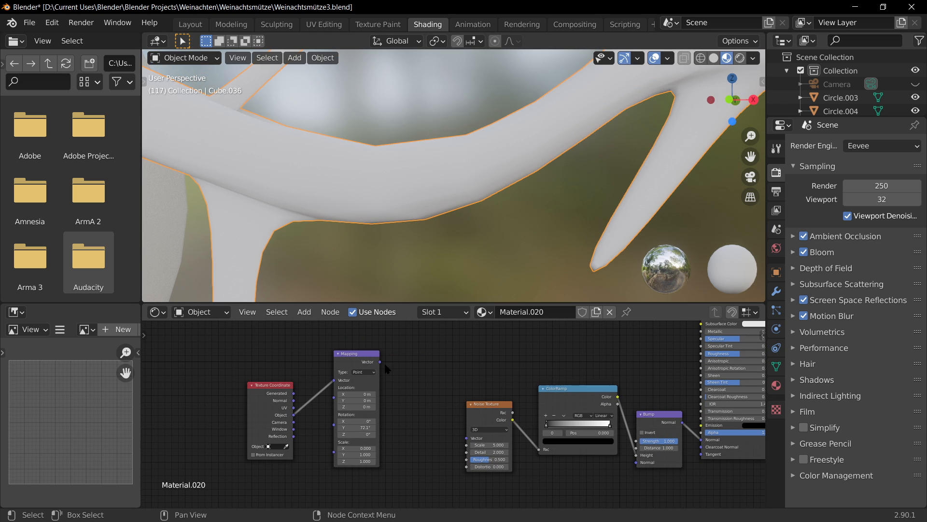
{"action": "left_click_drag", "start_coordinate": [380, 362], "coordinate": [470, 445]}
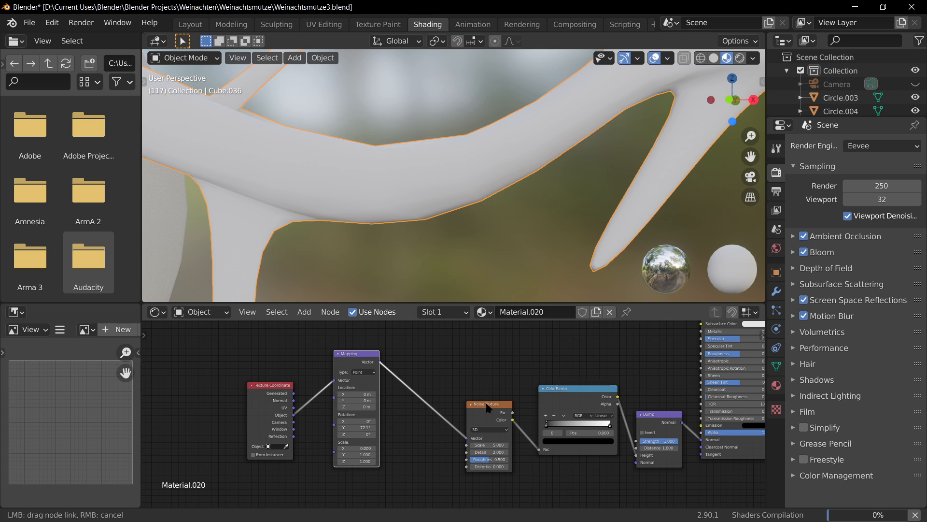
{"action": "left_click_drag", "start_coordinate": [409, 370], "coordinate": [495, 372]}
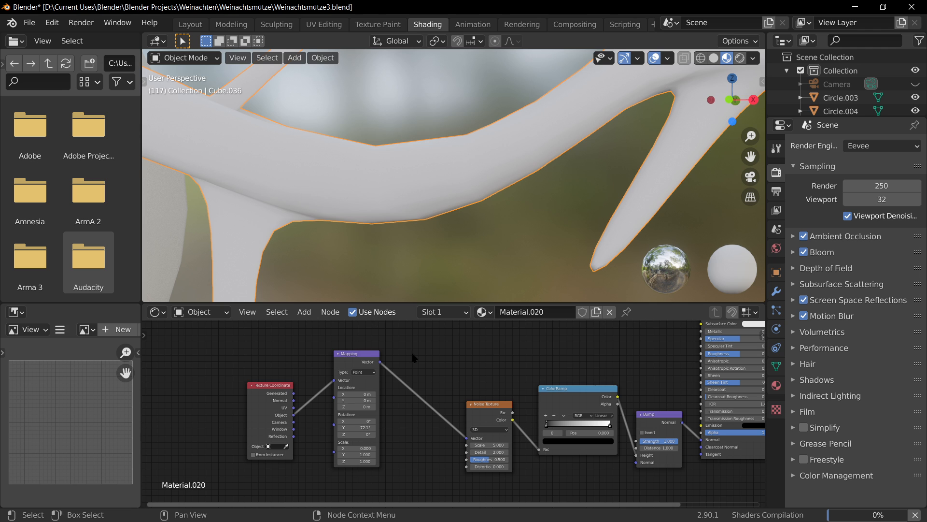
{"action": "scroll", "coordinate": [393, 269], "scroll_direction": "down", "scroll_amount": 8}
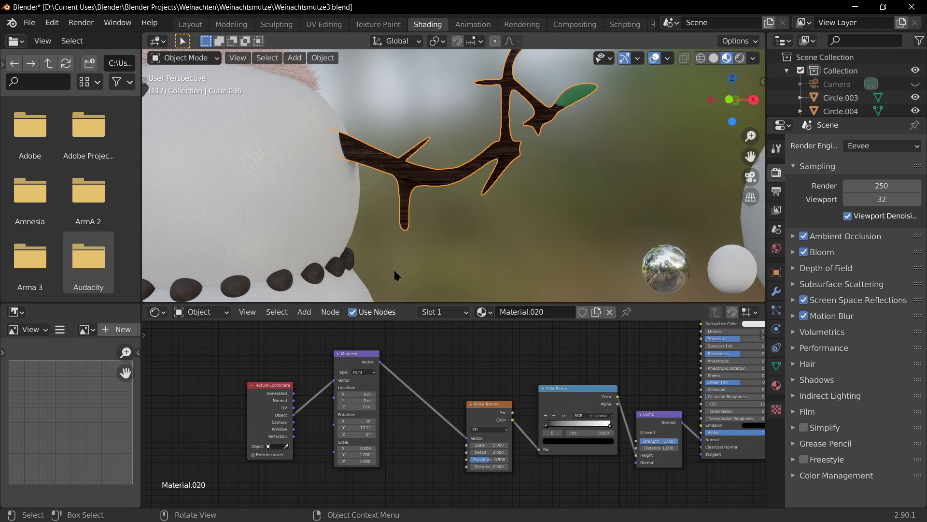
{"action": "scroll", "coordinate": [393, 269], "scroll_direction": "down", "scroll_amount": 3}
{"action": "scroll", "coordinate": [363, 241], "scroll_direction": "up", "scroll_amount": 6}
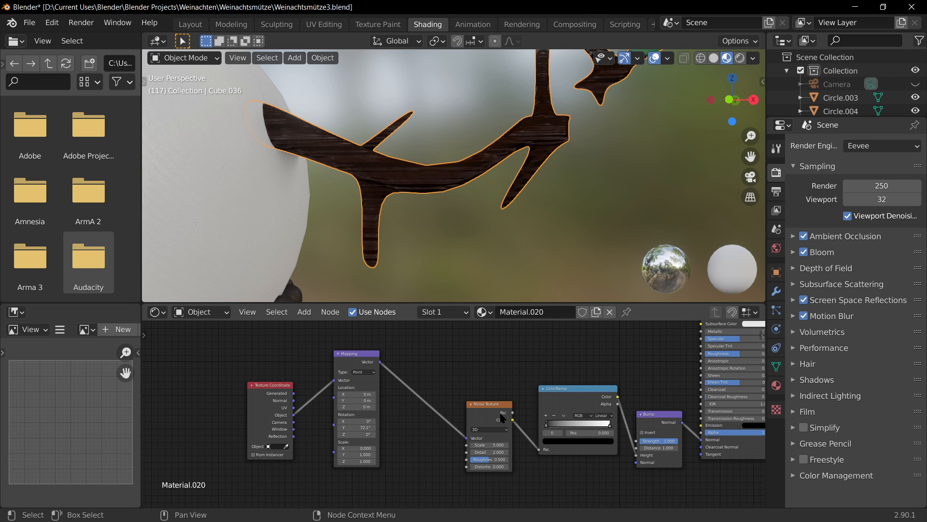
Move the Noise Texture beside the Mapping node and set its distortion to 7.3
{"action": "left_click_drag", "start_coordinate": [502, 418], "coordinate": [423, 381]}
{"action": "scroll", "coordinate": [434, 401], "scroll_direction": "up", "scroll_amount": 3}
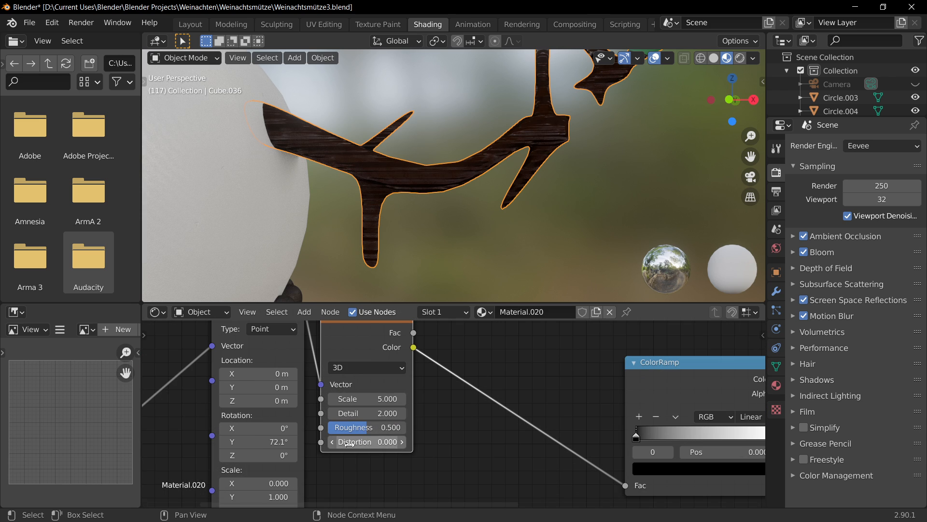
{"action": "left_click_drag", "start_coordinate": [349, 443], "coordinate": [382, 443]}
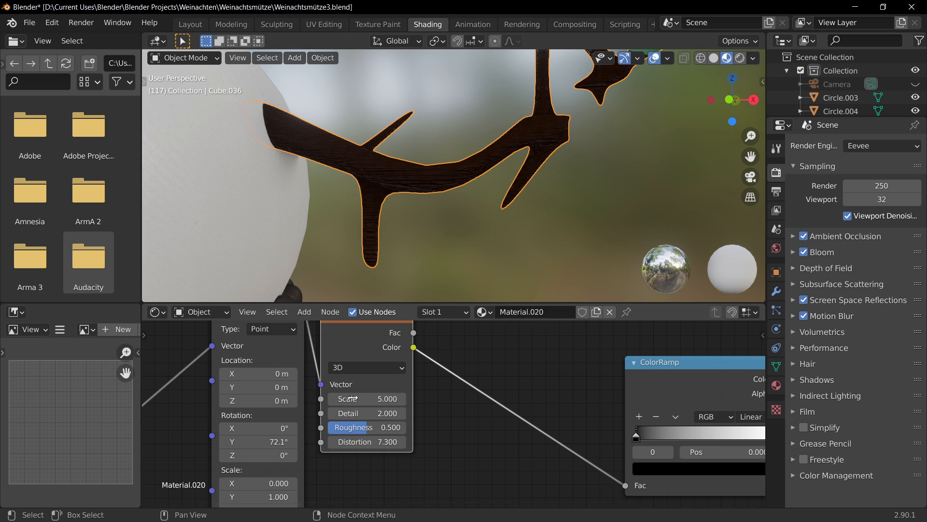
Deselect the branch arm and save the file
{"action": "scroll", "coordinate": [500, 192], "scroll_direction": "down", "scroll_amount": 5}
{"action": "left_click", "coordinate": [507, 194]}
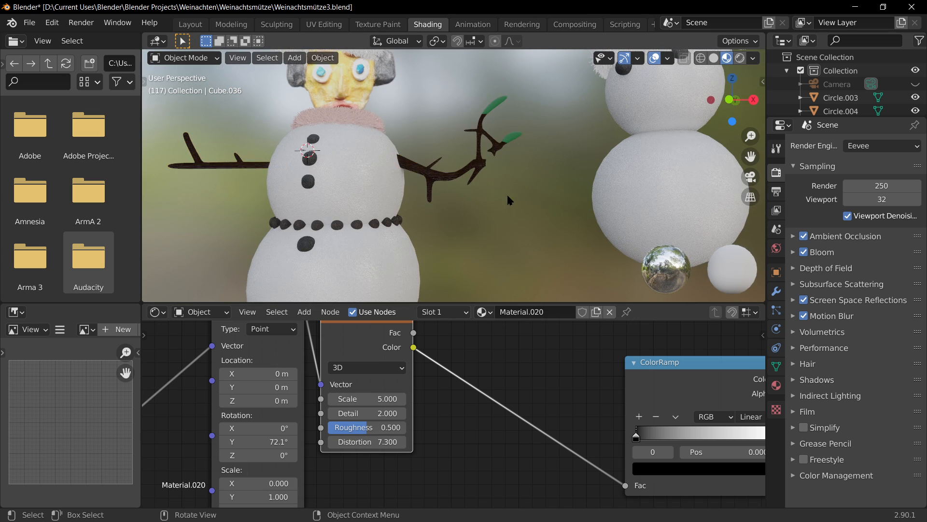
{"action": "scroll", "coordinate": [506, 193], "scroll_direction": "up", "scroll_amount": 4}
{"action": "middle_click_drag", "start_coordinate": [607, 140], "coordinate": [430, 190]}
{"action": "scroll", "coordinate": [488, 213], "scroll_direction": "down", "scroll_amount": 3}
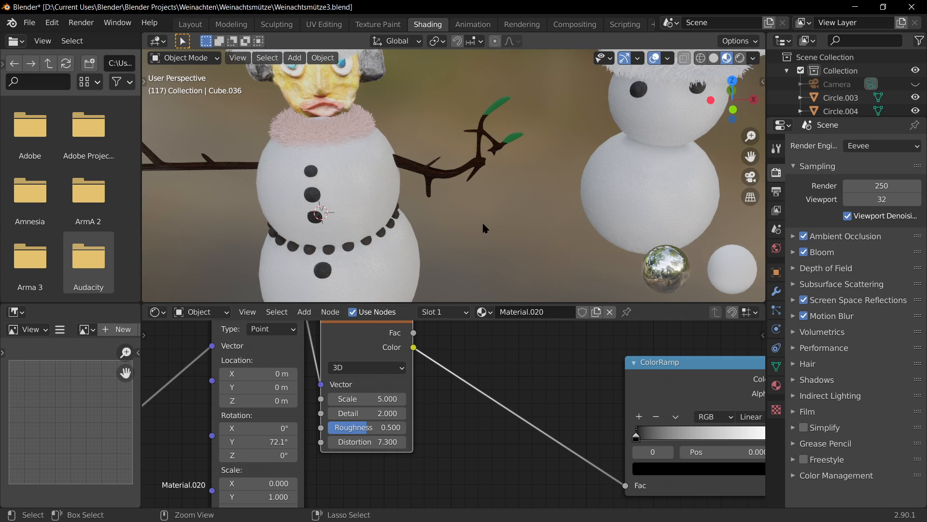
{"action": "key", "text": "ctrl+s"}
Switch the viewport to Rendered shading and examine the bark on the snowman's branch arm up close
{"action": "middle_click_drag", "start_coordinate": [482, 221], "coordinate": [528, 241]}
{"action": "mouse_move", "coordinate": [420, 227]}
{"action": "middle_mouse_down", "text": "shift"}
{"action": "mouse_move", "coordinate": [459, 169]}
{"action": "mouse_move", "coordinate": [590, 93]}
{"action": "middle_mouse_up", "text": "shift"}
{"action": "left_click", "coordinate": [740, 58]}
{"action": "scroll", "coordinate": [499, 177], "scroll_direction": "up", "scroll_amount": 4}
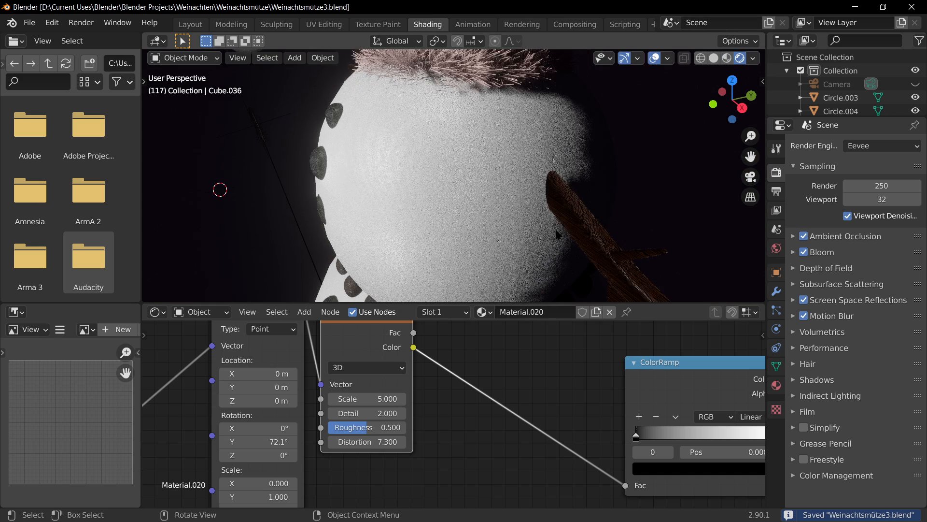
{"action": "middle_click_drag", "start_coordinate": [499, 176], "coordinate": [578, 147]}
{"action": "middle_click_drag", "start_coordinate": [652, 135], "coordinate": [420, 202], "text": "shift"}
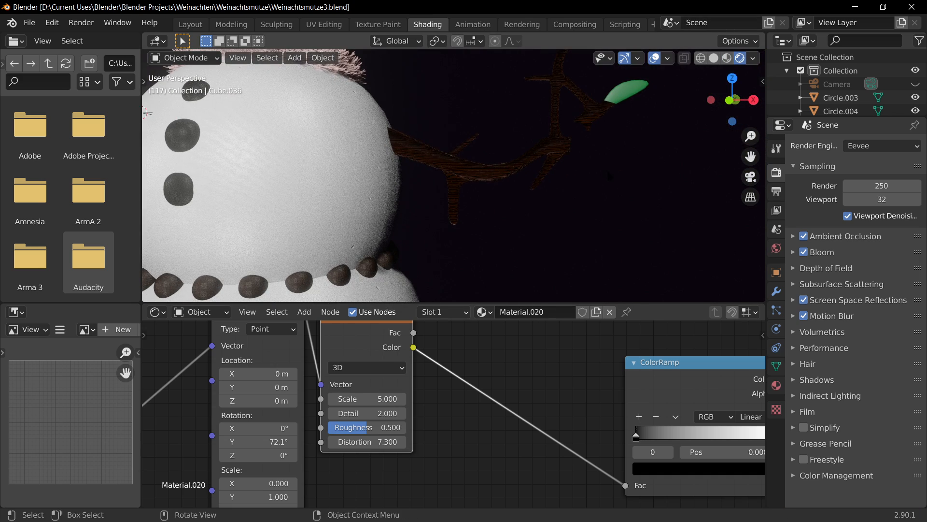
{"action": "left_click", "coordinate": [561, 154]}
{"action": "mouse_move", "coordinate": [645, 200]}
{"action": "middle_mouse_down"}
{"action": "mouse_move", "coordinate": [754, 208]}
{"action": "mouse_move", "coordinate": [653, 206]}
{"action": "mouse_move", "coordinate": [649, 197]}
{"action": "middle_mouse_up"}
{"action": "scroll", "coordinate": [522, 197], "scroll_direction": "up", "scroll_amount": 9}
{"action": "scroll", "coordinate": [522, 197], "scroll_direction": "down", "scroll_amount": 5}
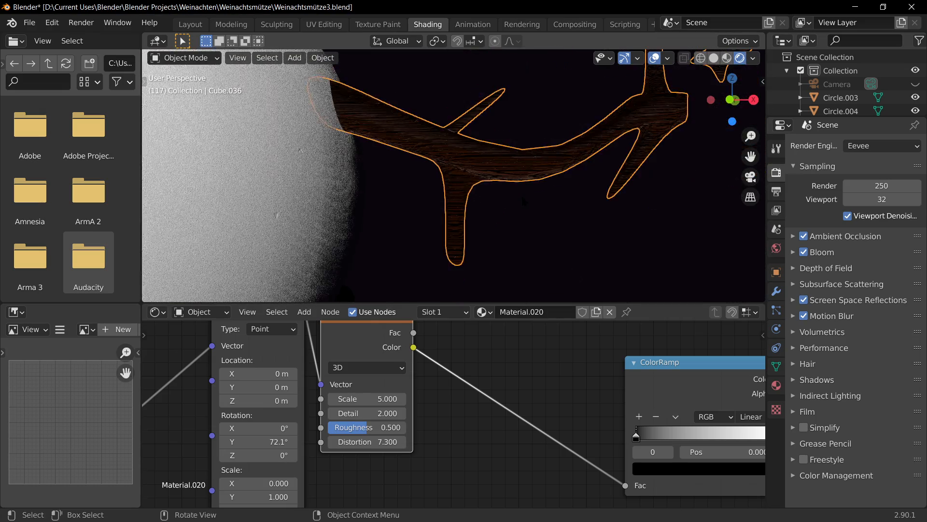
{"action": "scroll", "coordinate": [522, 197], "scroll_direction": "down", "scroll_amount": 2}
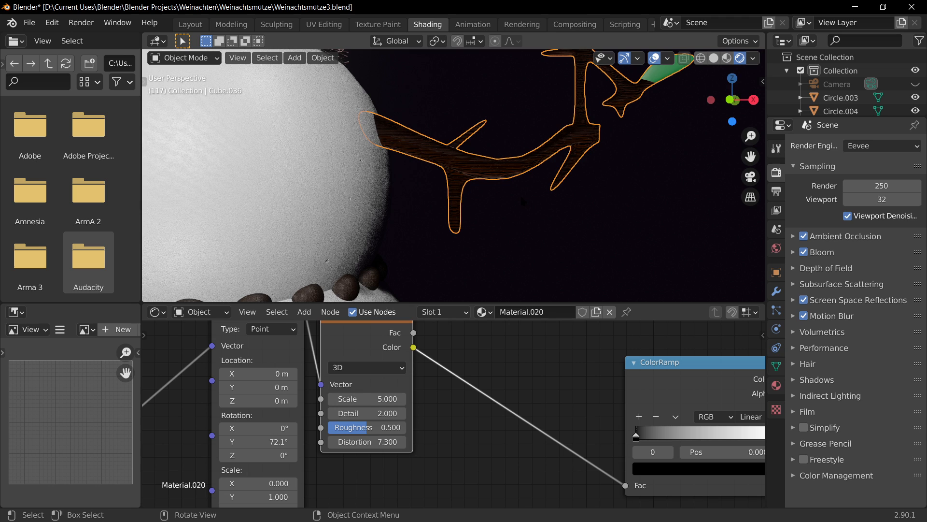
Return the viewport to Material Preview shading and save the file
{"action": "left_click", "coordinate": [728, 58]}
{"action": "key", "text": "ctrl+s"}
Rearrange the Texture Coordinate, Mapping and Noise Texture nodes into a compact row
{"action": "middle_click_drag", "start_coordinate": [362, 329], "coordinate": [394, 380]}
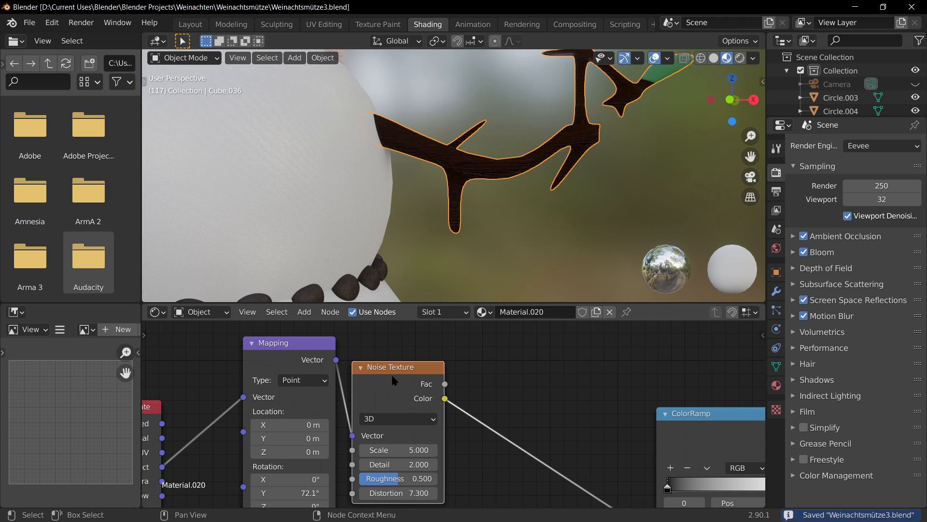
{"action": "left_click_drag", "start_coordinate": [393, 380], "coordinate": [479, 382]}
{"action": "left_click_drag", "start_coordinate": [289, 340], "coordinate": [329, 402]}
{"action": "scroll", "coordinate": [208, 406], "scroll_direction": "down", "scroll_amount": 2}
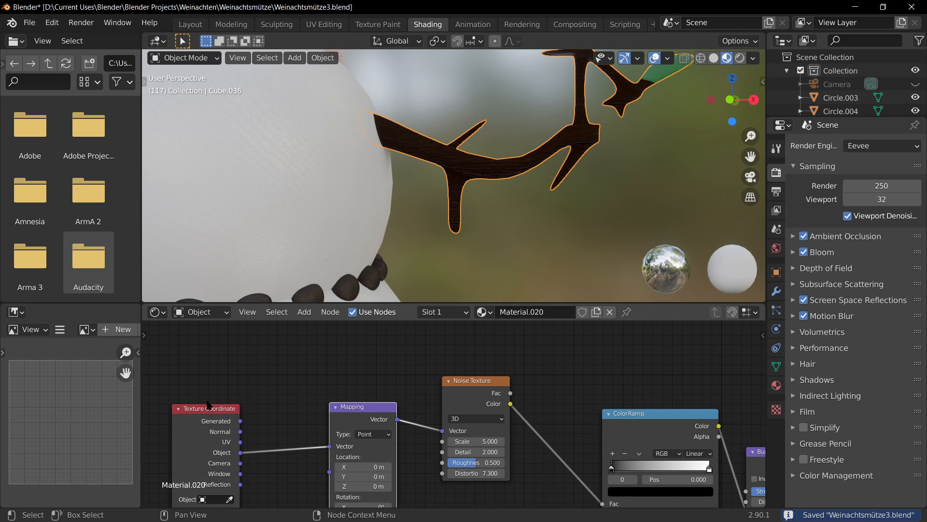
{"action": "left_click_drag", "start_coordinate": [207, 405], "coordinate": [276, 367]}
{"action": "left_click_drag", "start_coordinate": [358, 405], "coordinate": [363, 372]}
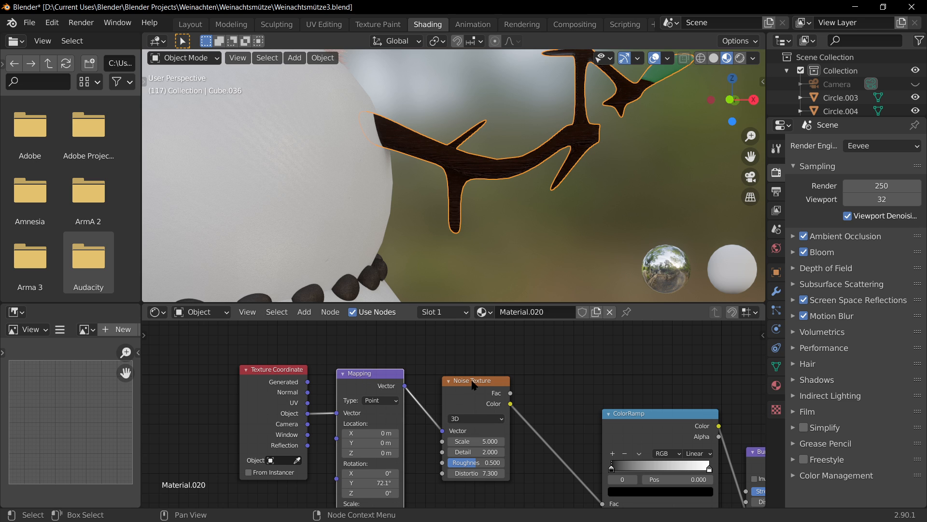
{"action": "left_click_drag", "start_coordinate": [474, 384], "coordinate": [469, 340]}
Move the ColorRamp and Bump nodes closer to the Noise Texture and set the Bump strength to 0.354
{"action": "scroll", "coordinate": [602, 183], "scroll_direction": "up", "scroll_amount": 3}
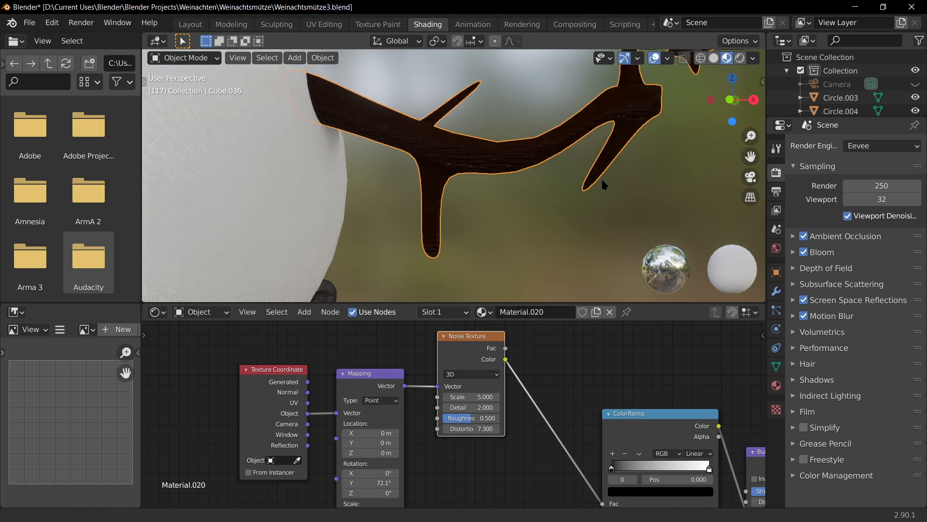
{"action": "middle_click_drag", "start_coordinate": [602, 180], "coordinate": [421, 137], "text": "shift"}
{"action": "middle_click_drag", "start_coordinate": [649, 376], "coordinate": [558, 341]}
{"action": "left_click_drag", "start_coordinate": [577, 382], "coordinate": [519, 357]}
{"action": "mouse_move", "coordinate": [691, 456]}
{"action": "left_mouse_down"}
{"action": "mouse_move", "coordinate": [633, 456]}
{"action": "mouse_move", "coordinate": [688, 456]}
{"action": "left_mouse_up"}
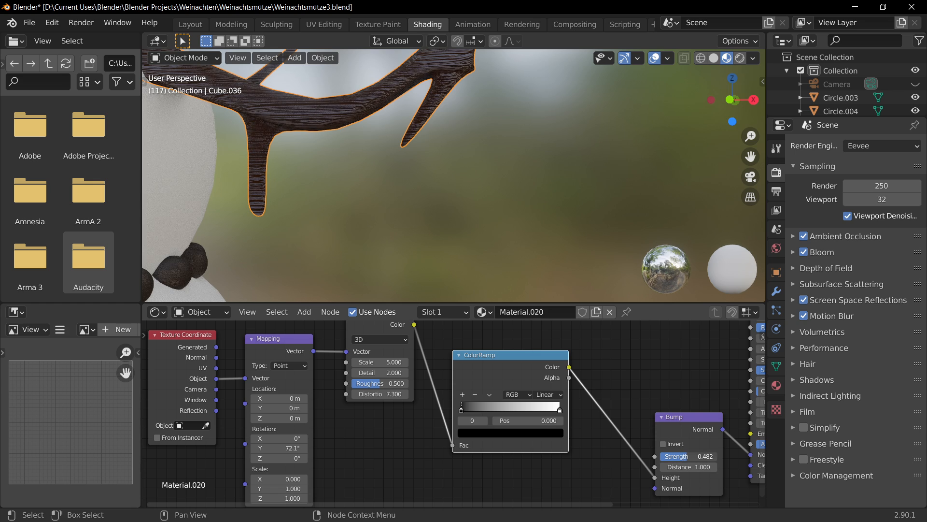
{"action": "left_click_drag", "start_coordinate": [694, 417], "coordinate": [647, 363]}
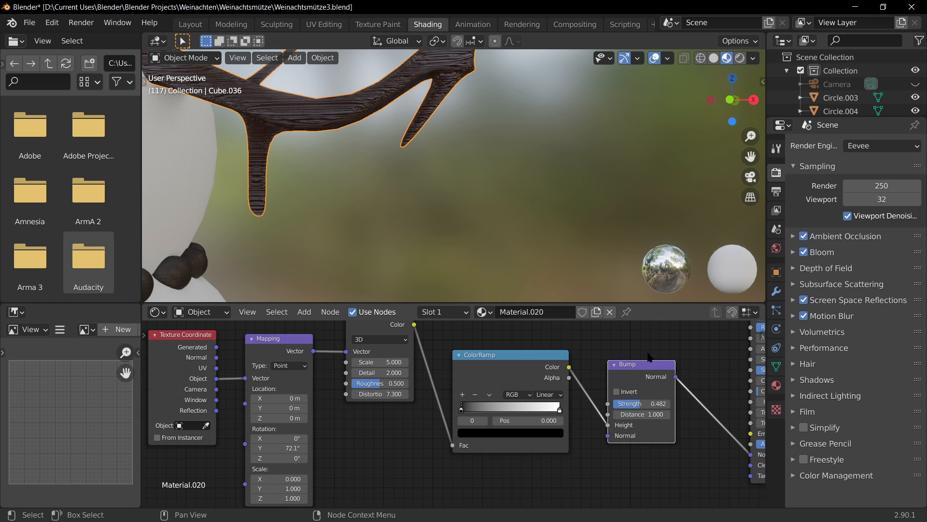
{"action": "middle_click_drag", "start_coordinate": [648, 370], "coordinate": [621, 385]}
{"action": "left_click_drag", "start_coordinate": [606, 421], "coordinate": [598, 421]}
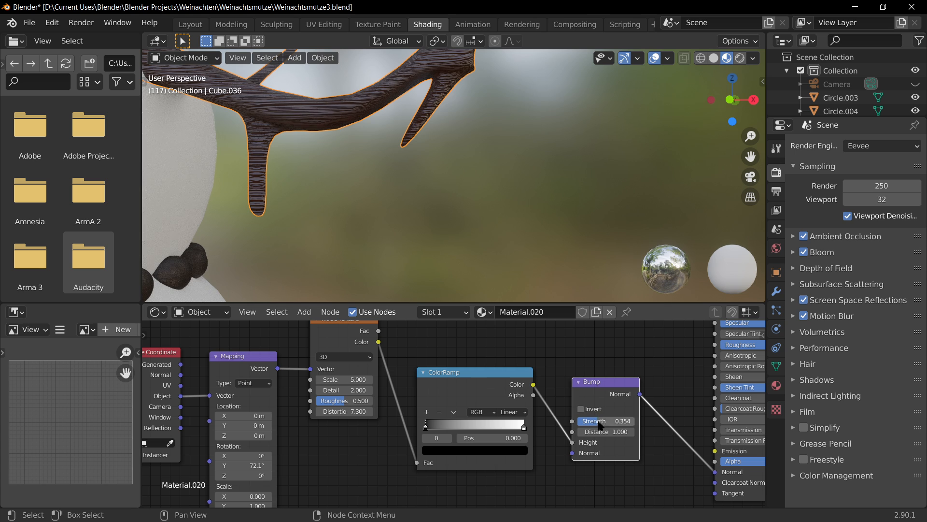
Shift the ColorRamp and Bump nodes toward the shader and lower the Noise Texture, leaving a gap before the ColorRamp
{"action": "middle_click_drag", "start_coordinate": [546, 337], "coordinate": [599, 346]}
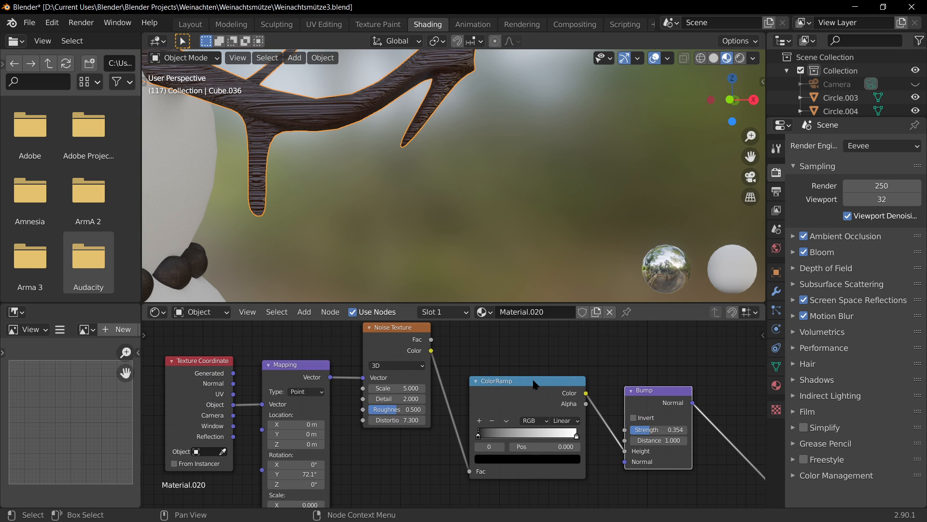
{"action": "left_click_drag", "start_coordinate": [534, 380], "coordinate": [550, 374]}
{"action": "left_click_drag", "start_coordinate": [648, 392], "coordinate": [691, 398]}
{"action": "left_click_drag", "start_coordinate": [540, 375], "coordinate": [598, 369]}
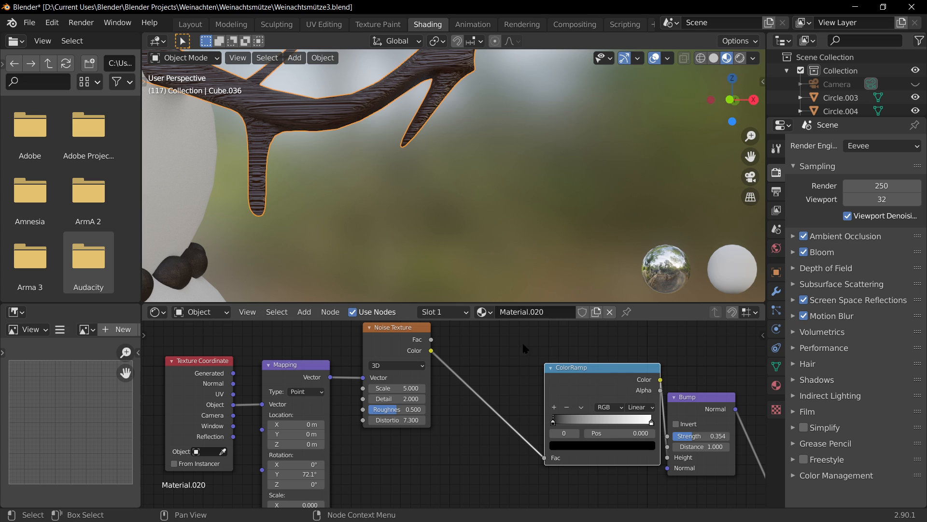
{"action": "left_click_drag", "start_coordinate": [403, 334], "coordinate": [447, 399]}
{"action": "middle_click_drag", "start_coordinate": [702, 395], "coordinate": [511, 397]}
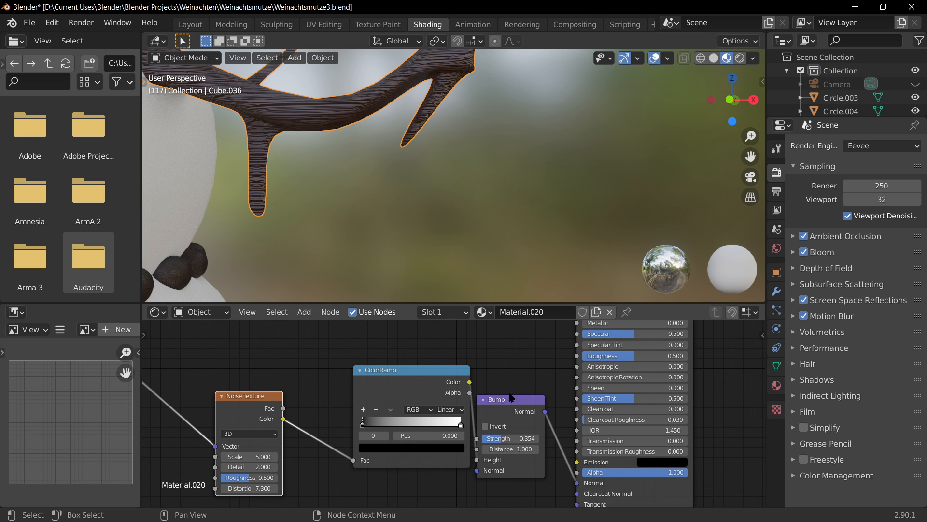
Place the ColorRamp node midway between the Noise Texture and Bump nodes and inspect the branch's bark up close
{"action": "left_click_drag", "start_coordinate": [443, 373], "coordinate": [429, 383]}
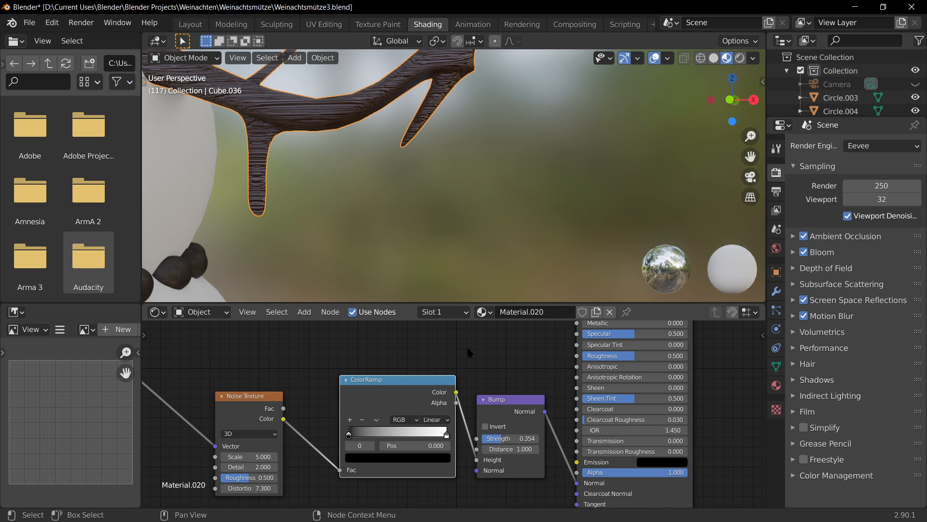
{"action": "scroll", "coordinate": [499, 486], "scroll_direction": "up", "scroll_amount": 1}
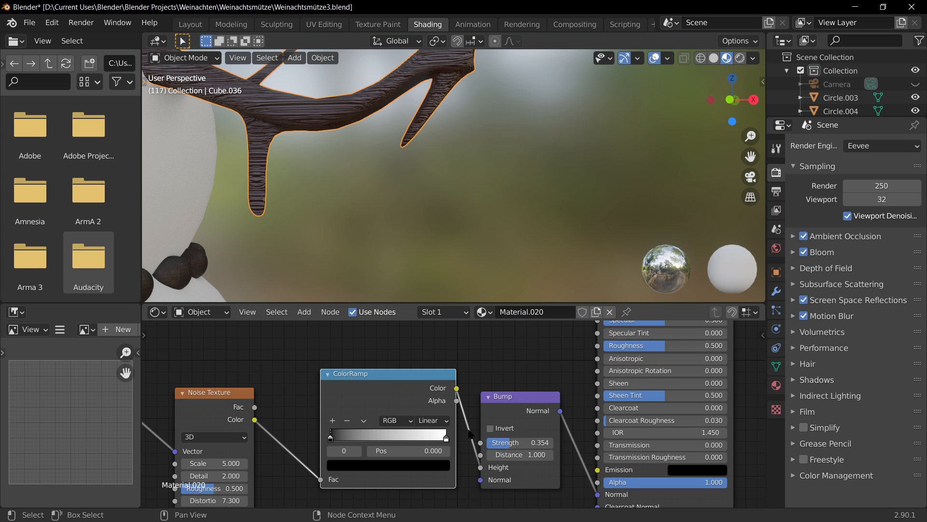
{"action": "scroll", "coordinate": [361, 97], "scroll_direction": "up", "scroll_amount": 3}
{"action": "middle_click_drag", "start_coordinate": [361, 97], "coordinate": [426, 150], "text": "shift"}
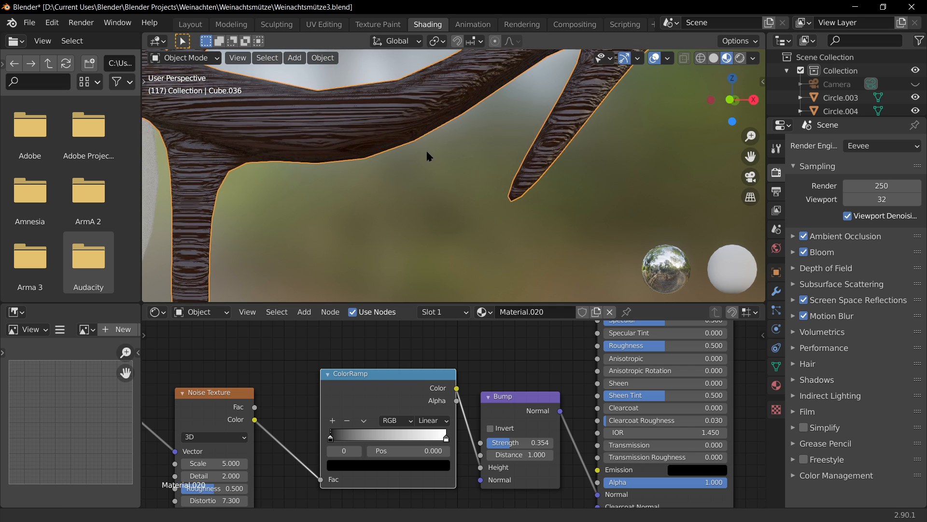
{"action": "scroll", "coordinate": [398, 82], "scroll_direction": "up", "scroll_amount": 4}
{"action": "middle_click_drag", "start_coordinate": [399, 81], "coordinate": [482, 118], "text": "shift"}
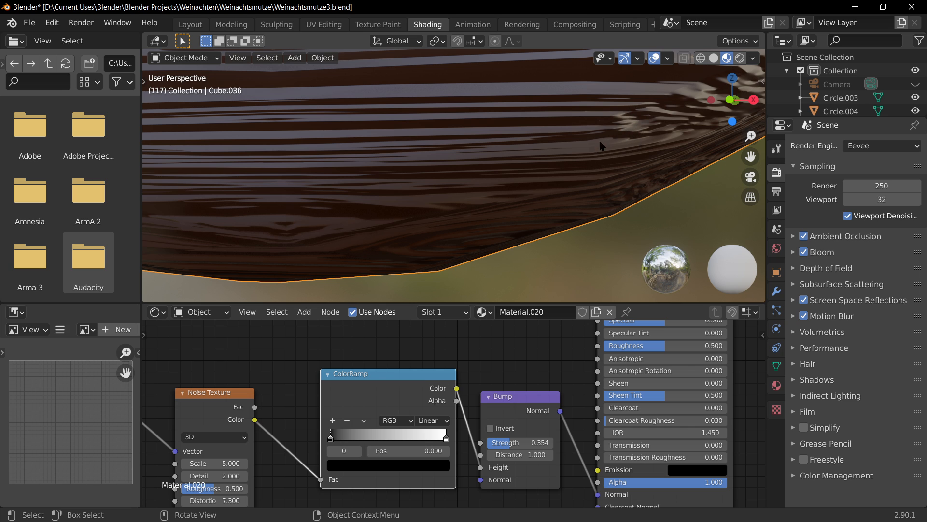
{"action": "scroll", "coordinate": [609, 131], "scroll_direction": "down", "scroll_amount": 5}
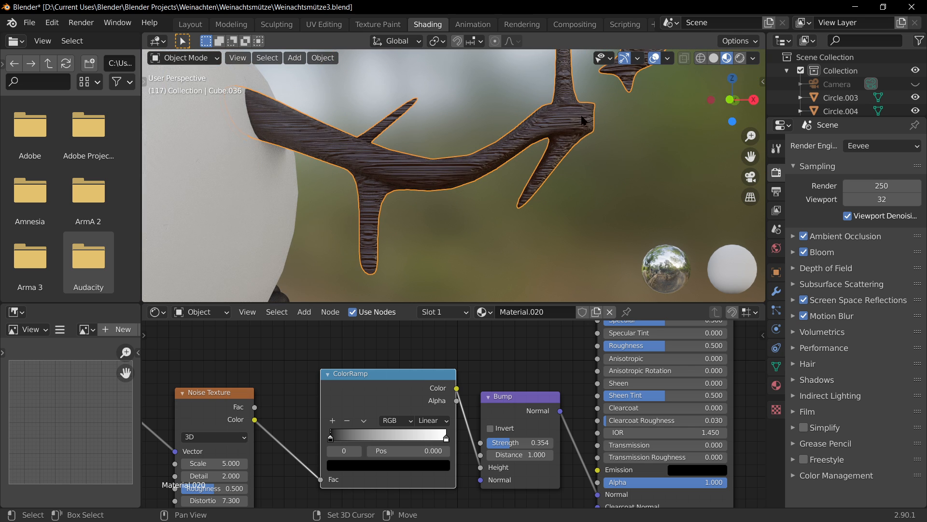
{"action": "middle_click_drag", "start_coordinate": [607, 134], "coordinate": [490, 106], "text": "shift"}
{"action": "scroll", "coordinate": [490, 106], "scroll_direction": "up", "scroll_amount": 5}
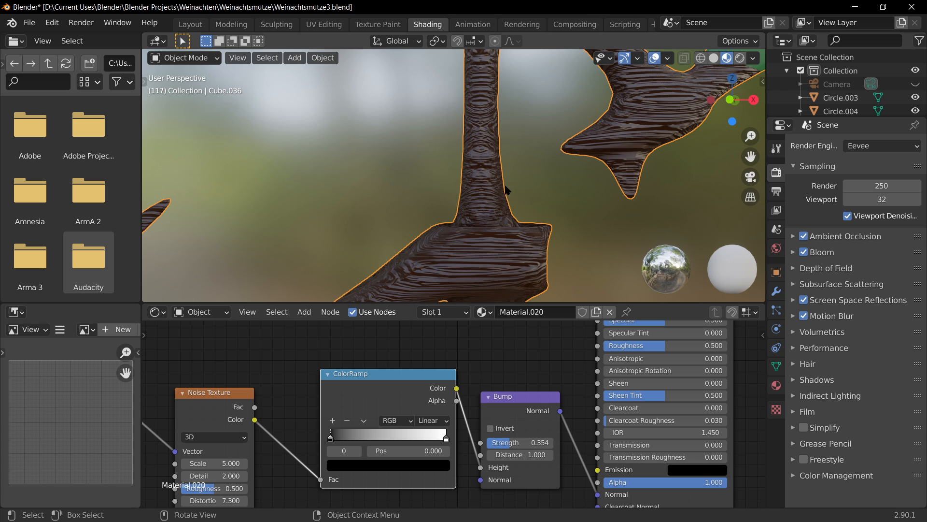
Try a Bump strength of 0.854 on the bark, followed by 0.390
{"action": "left_click", "coordinate": [519, 442]}
{"action": "type", "text": "0.854"}
{"action": "key", "text": "Return"}
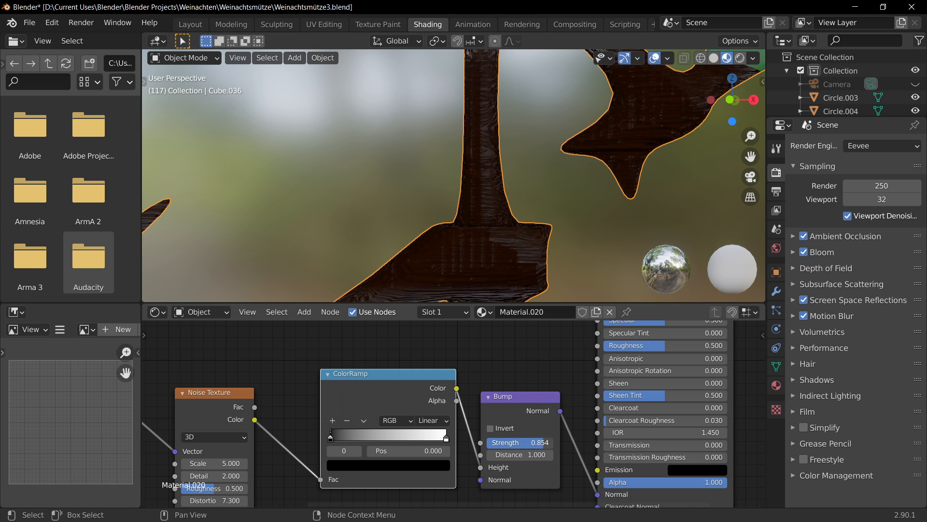
{"action": "left_click_drag", "start_coordinate": [543, 442], "coordinate": [513, 442]}
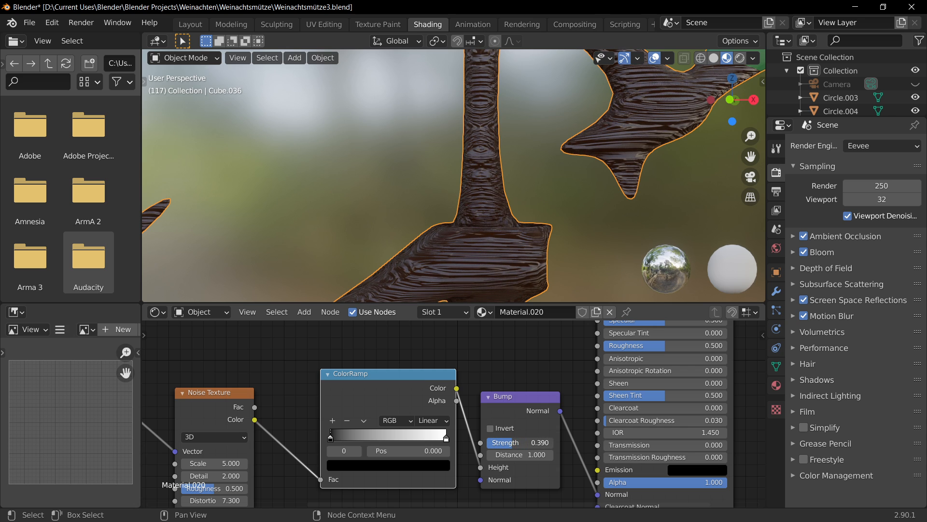
Move the ColorRamp's white stop to position 0.533 and set the Bump strength to 0.439
{"action": "scroll", "coordinate": [492, 261], "scroll_direction": "down", "scroll_amount": 7}
{"action": "scroll", "coordinate": [430, 430], "scroll_direction": "up", "scroll_amount": 4}
{"action": "scroll", "coordinate": [503, 357], "scroll_direction": "down", "scroll_amount": 1}
{"action": "middle_click_drag", "start_coordinate": [513, 356], "coordinate": [566, 291]}
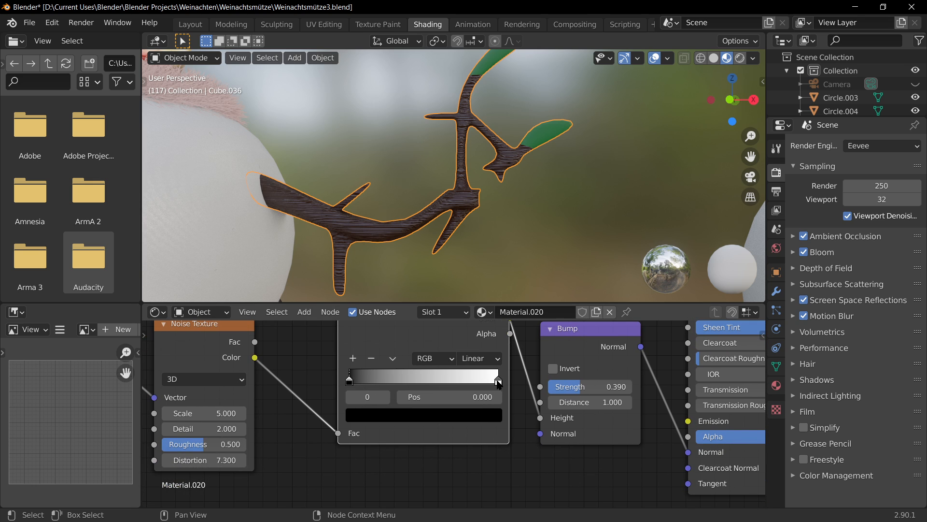
{"action": "left_click_drag", "start_coordinate": [499, 384], "coordinate": [445, 385]}
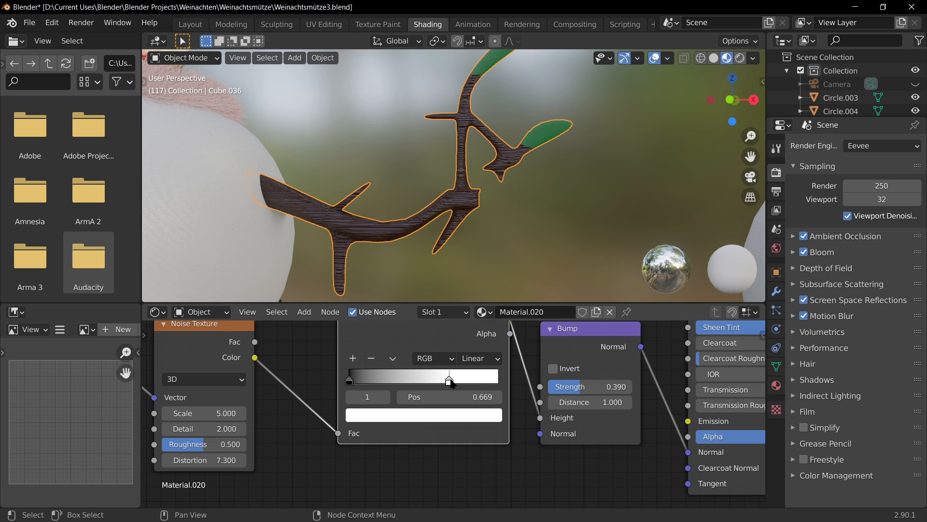
{"action": "mouse_move", "coordinate": [451, 383]}
{"action": "left_mouse_down"}
{"action": "mouse_move", "coordinate": [483, 383]}
{"action": "mouse_move", "coordinate": [381, 383]}
{"action": "mouse_move", "coordinate": [431, 382]}
{"action": "left_mouse_up"}
{"action": "mouse_move", "coordinate": [587, 386]}
{"action": "left_mouse_down"}
{"action": "mouse_move", "coordinate": [623, 386]}
{"action": "mouse_move", "coordinate": [593, 386]}
{"action": "left_mouse_up"}
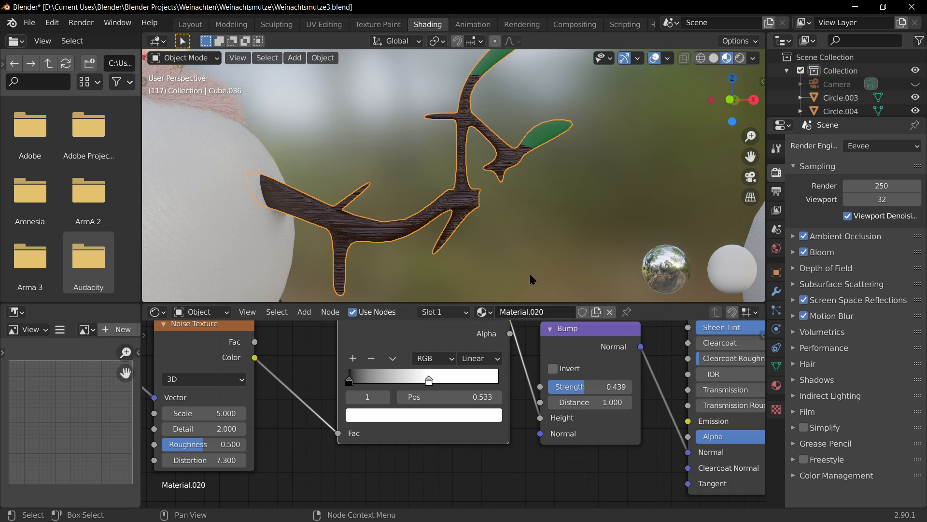
Check the softened bark relief on the branch arm and save the file
{"action": "scroll", "coordinate": [517, 263], "scroll_direction": "up", "scroll_amount": 2}
{"action": "scroll", "coordinate": [489, 254], "scroll_direction": "down", "scroll_amount": 3}
{"action": "scroll", "coordinate": [491, 208], "scroll_direction": "up", "scroll_amount": 4}
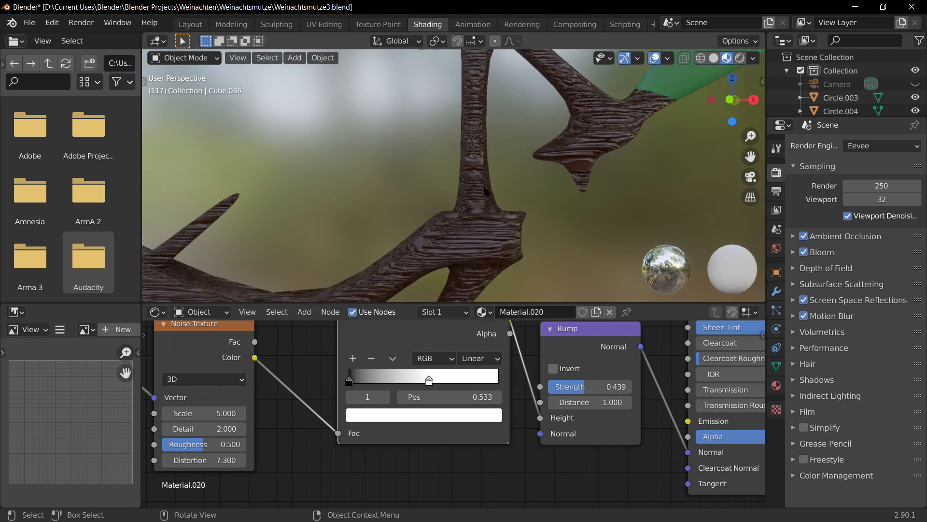
{"action": "scroll", "coordinate": [490, 208], "scroll_direction": "down", "scroll_amount": 2}
{"action": "scroll", "coordinate": [483, 212], "scroll_direction": "down", "scroll_amount": 3}
{"action": "key", "text": "ctrl+s"}
{"action": "scroll", "coordinate": [441, 239], "scroll_direction": "up", "scroll_amount": 5}
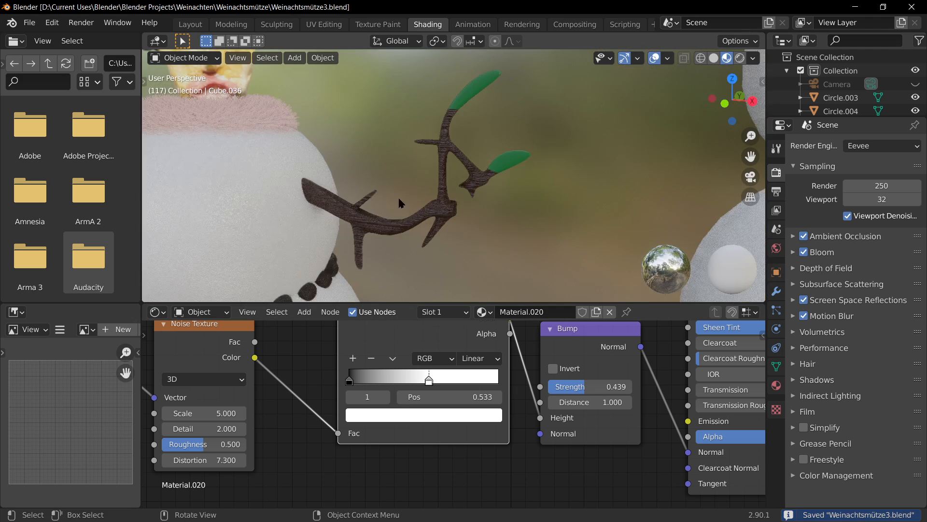
Switch the viewport to Rendered shading and view the branch arms on the whole snowman
{"action": "scroll", "coordinate": [557, 227], "scroll_direction": "down", "scroll_amount": 3}
{"action": "left_click", "coordinate": [739, 58]}
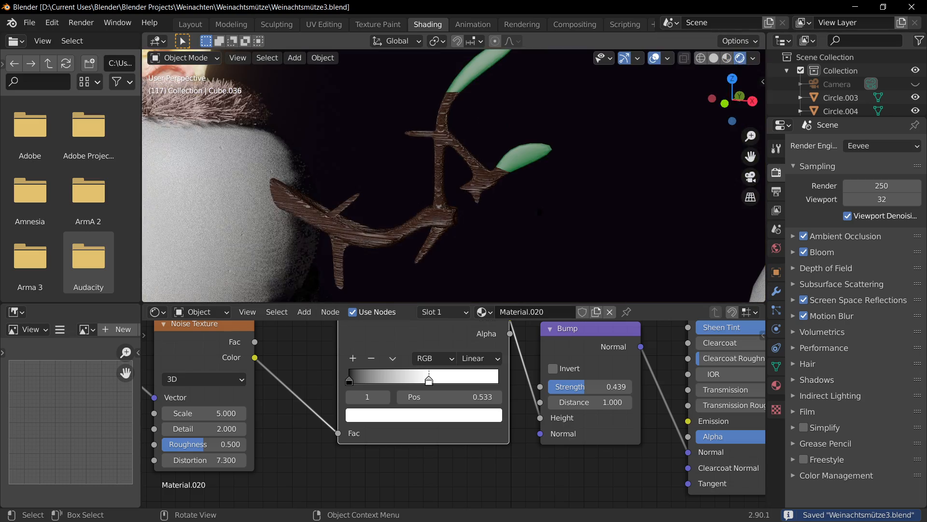
{"action": "scroll", "coordinate": [416, 250], "scroll_direction": "down", "scroll_amount": 2}
{"action": "middle_click_drag", "start_coordinate": [419, 254], "coordinate": [448, 234]}
{"action": "scroll", "coordinate": [470, 221], "scroll_direction": "up", "scroll_amount": 3}
{"action": "scroll", "coordinate": [469, 222], "scroll_direction": "down", "scroll_amount": 3}
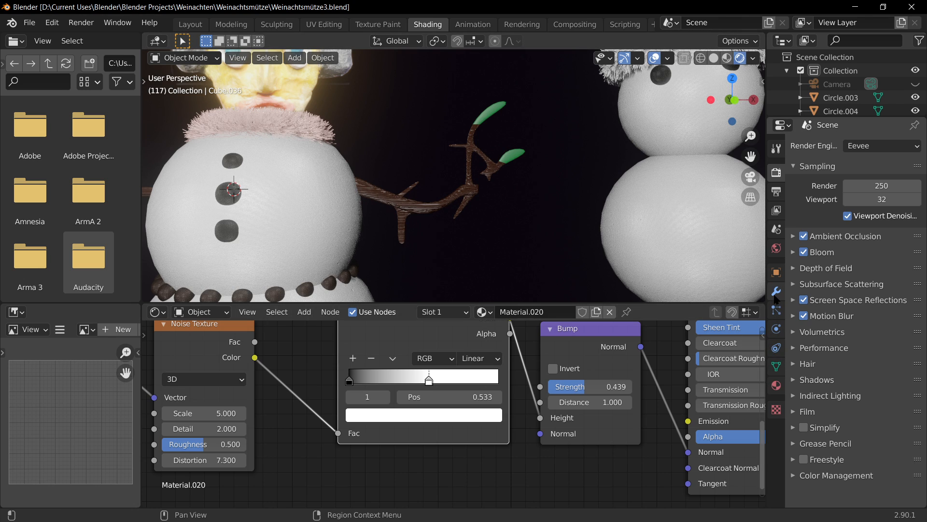
{"action": "scroll", "coordinate": [390, 211], "scroll_direction": "down", "scroll_amount": 4}
Remove the empty material slot from the branch arms and select Material.020
{"action": "left_click", "coordinate": [776, 385]}
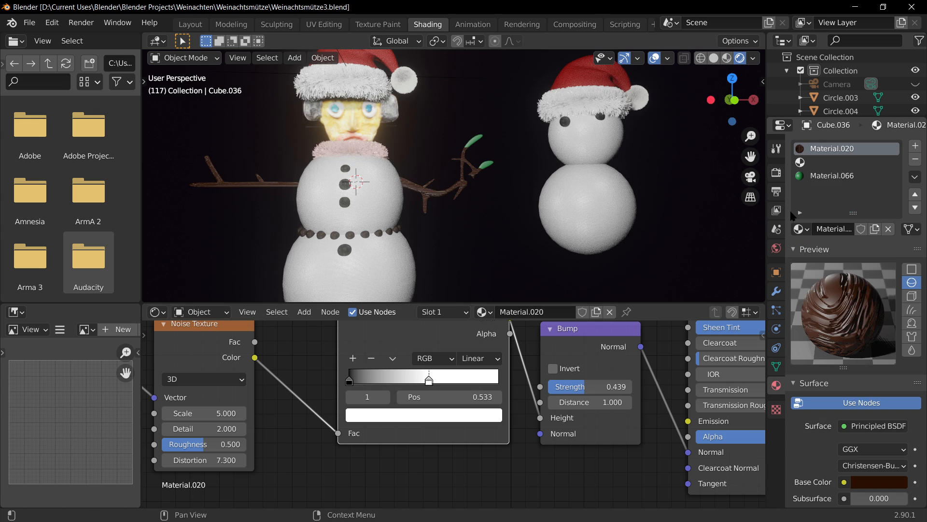
{"action": "left_click", "coordinate": [836, 162]}
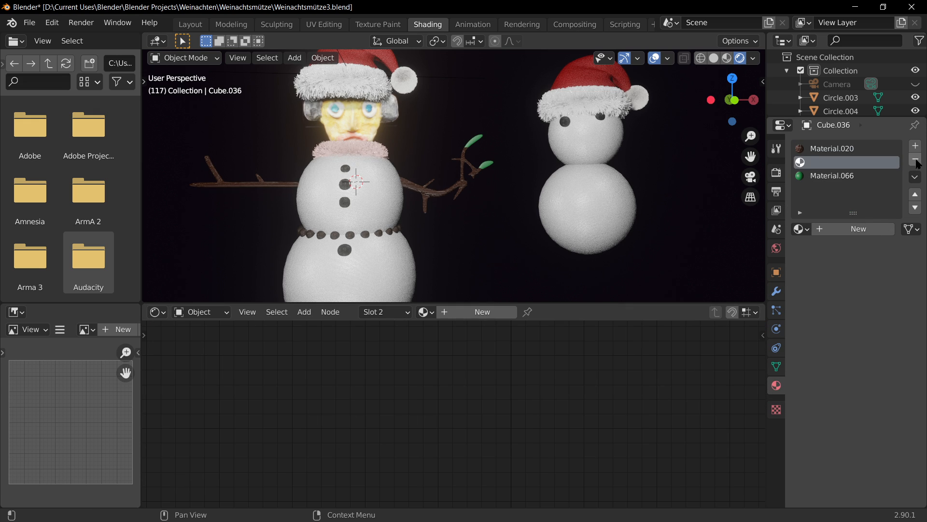
{"action": "left_click", "coordinate": [915, 160]}
{"action": "left_click", "coordinate": [835, 150]}
Try a Roughness of 0.000 on the brown branch material and judge the shine near and far
{"action": "scroll", "coordinate": [886, 454], "scroll_direction": "down", "scroll_amount": 8}
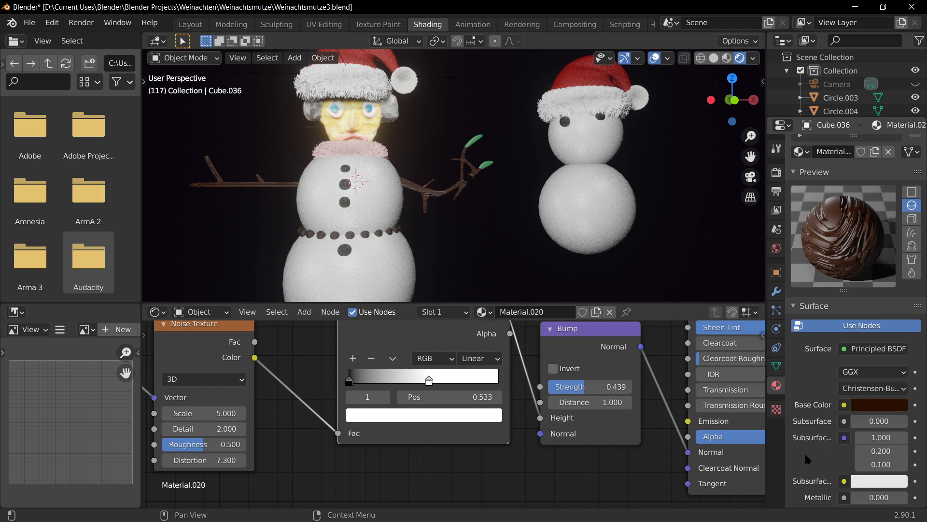
{"action": "scroll", "coordinate": [454, 176], "scroll_direction": "up", "scroll_amount": 8}
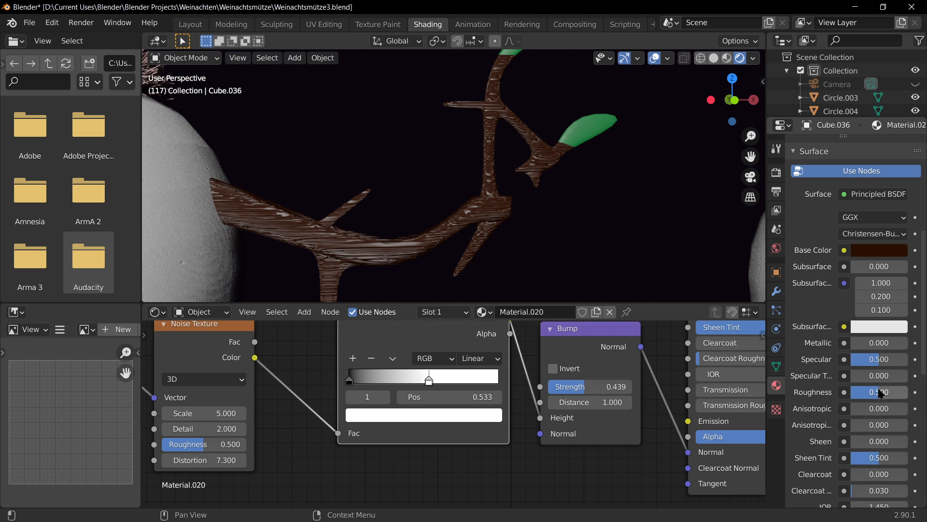
{"action": "mouse_move", "coordinate": [879, 392]}
{"action": "left_mouse_down"}
{"action": "mouse_move", "coordinate": [856, 392]}
{"action": "mouse_move", "coordinate": [894, 392]}
{"action": "mouse_move", "coordinate": [864, 391]}
{"action": "left_mouse_up"}
{"action": "scroll", "coordinate": [397, 157], "scroll_direction": "down", "scroll_amount": 6}
{"action": "scroll", "coordinate": [428, 249], "scroll_direction": "up", "scroll_amount": 6}
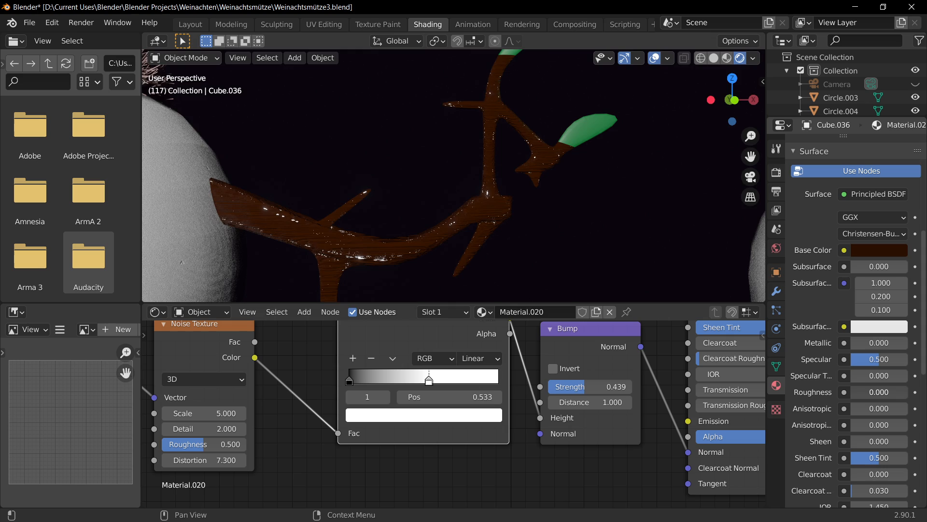
{"action": "scroll", "coordinate": [407, 225], "scroll_direction": "down", "scroll_amount": 8}
{"action": "scroll", "coordinate": [405, 216], "scroll_direction": "up", "scroll_amount": 4}
{"action": "scroll", "coordinate": [401, 164], "scroll_direction": "up", "scroll_amount": 3}
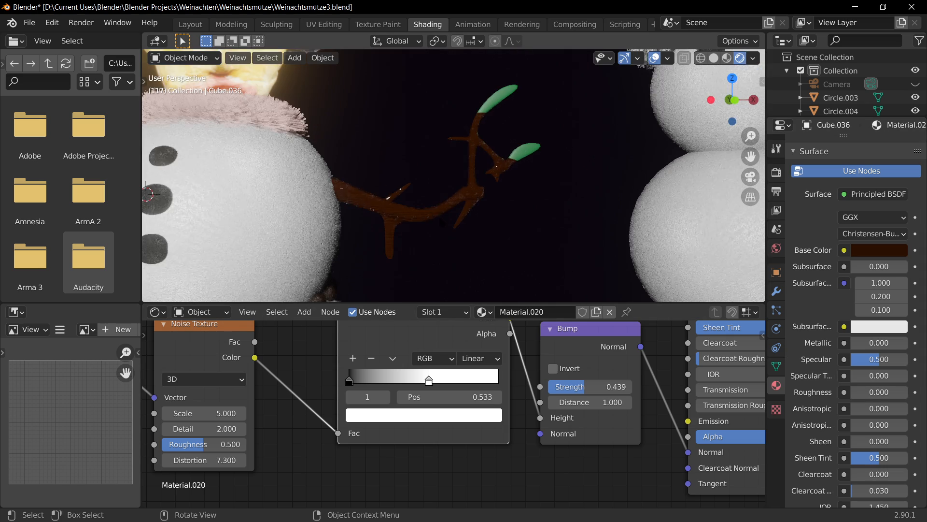
Set the brown material's Roughness to 0.496 and its Metallic to 0.672
{"action": "left_click_drag", "start_coordinate": [865, 392], "coordinate": [882, 392]}
{"action": "mouse_move", "coordinate": [865, 343]}
{"action": "left_mouse_down"}
{"action": "mouse_move", "coordinate": [902, 343]}
{"action": "mouse_move", "coordinate": [889, 343]}
{"action": "left_mouse_up"}
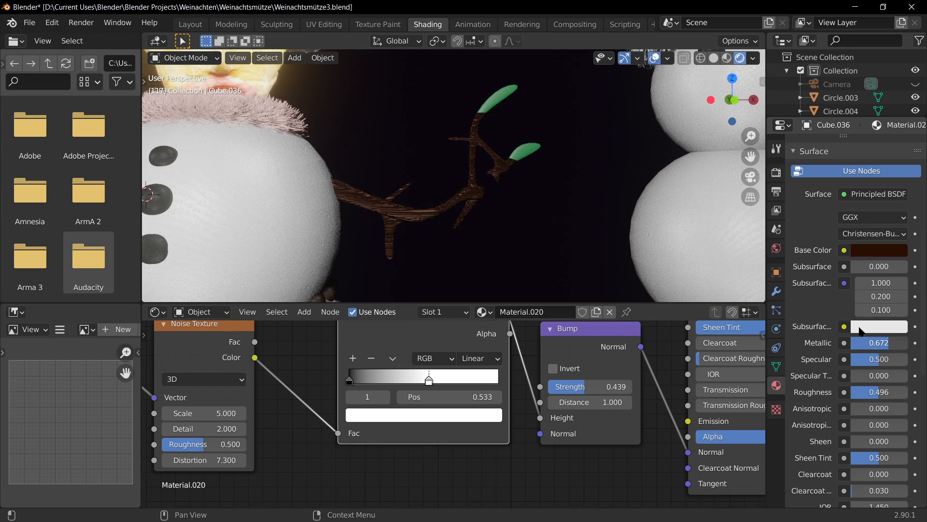
{"action": "mouse_move", "coordinate": [485, 243]}
{"action": "middle_mouse_down"}
{"action": "mouse_move", "coordinate": [388, 279]}
{"action": "mouse_move", "coordinate": [485, 244]}
{"action": "middle_mouse_up"}
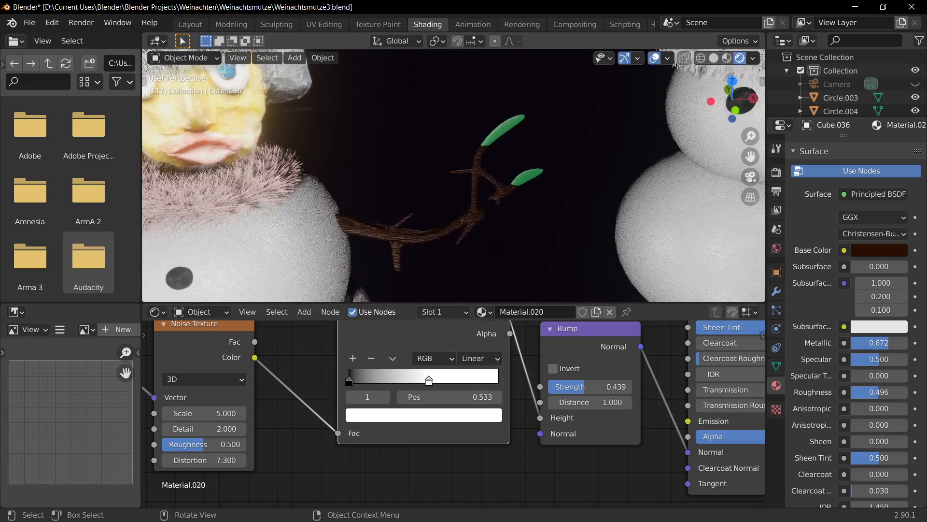
{"action": "scroll", "coordinate": [426, 255], "scroll_direction": "down", "scroll_amount": 4}
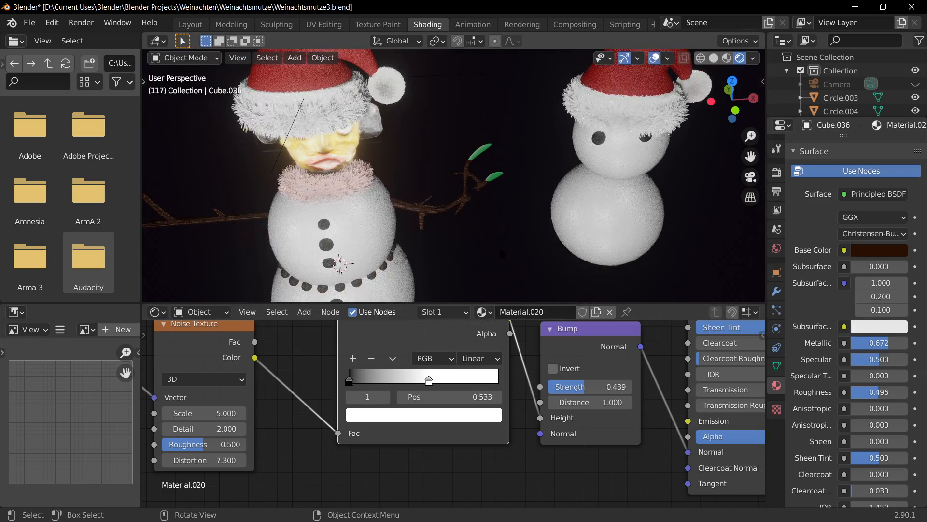
{"action": "middle_click_drag", "start_coordinate": [434, 289], "coordinate": [426, 255]}
{"action": "scroll", "coordinate": [425, 255], "scroll_direction": "up", "scroll_amount": 9}
{"action": "scroll", "coordinate": [427, 259], "scroll_direction": "down", "scroll_amount": 5}
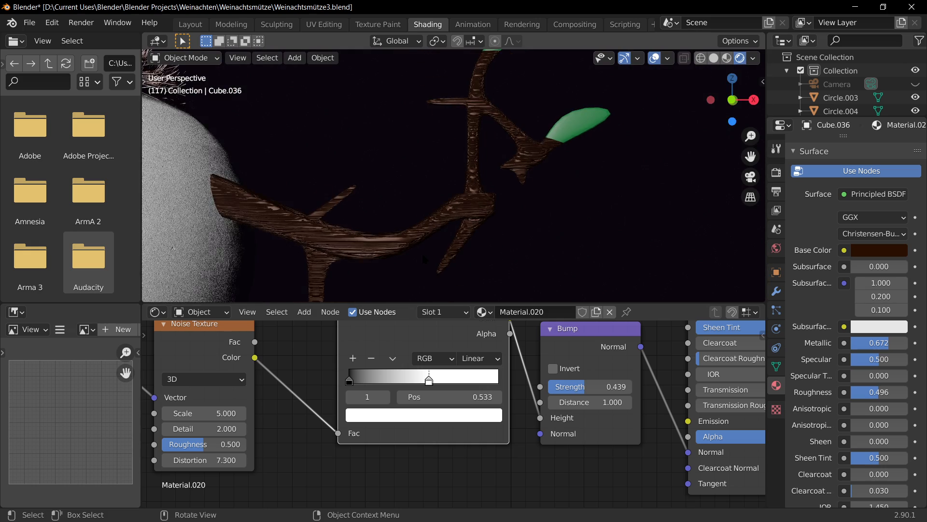
Set the brown material's Roughness to 0.328, compare the arms from another angle and save the file
{"action": "middle_click_drag", "start_coordinate": [510, 245], "coordinate": [585, 213], "text": "shift"}
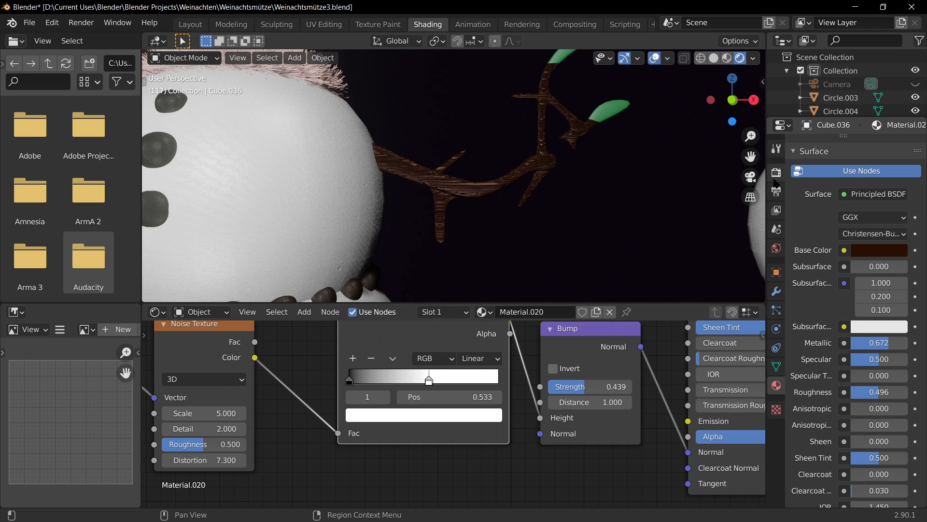
{"action": "scroll", "coordinate": [478, 221], "scroll_direction": "down", "scroll_amount": 4}
{"action": "scroll", "coordinate": [477, 221], "scroll_direction": "down", "scroll_amount": 1}
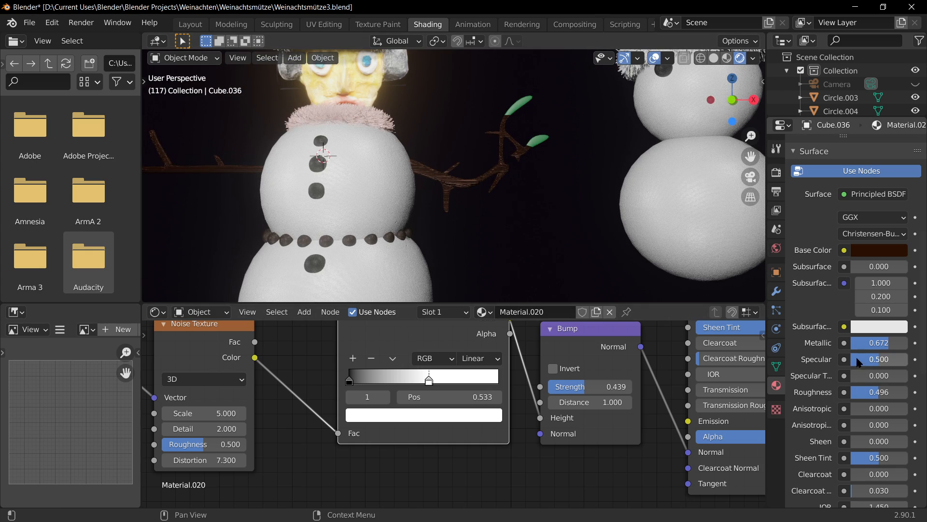
{"action": "mouse_move", "coordinate": [883, 390]}
{"action": "left_mouse_down"}
{"action": "mouse_move", "coordinate": [862, 390]}
{"action": "mouse_move", "coordinate": [873, 390]}
{"action": "left_mouse_up"}
{"action": "middle_click_drag", "start_coordinate": [507, 232], "coordinate": [508, 253]}
{"action": "scroll", "coordinate": [508, 252], "scroll_direction": "up", "scroll_amount": 3}
{"action": "scroll", "coordinate": [509, 252], "scroll_direction": "down", "scroll_amount": 4}
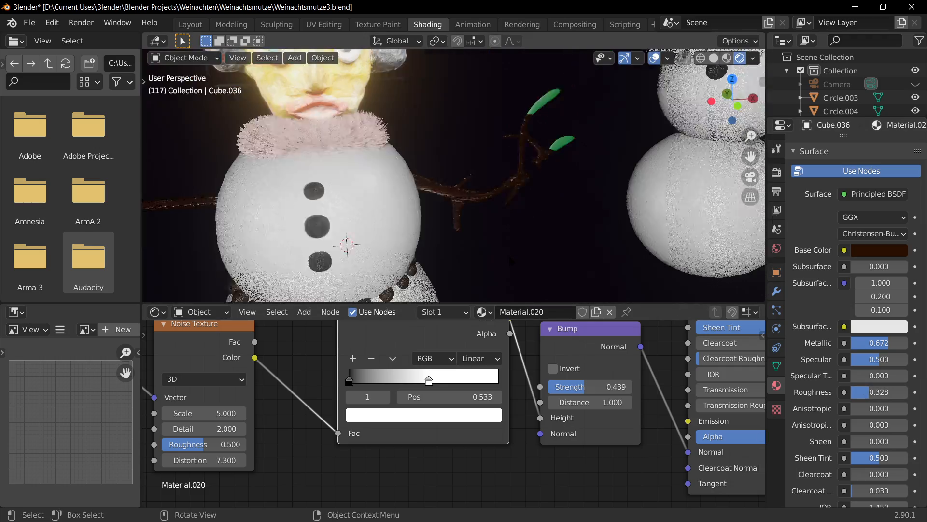
{"action": "key", "text": "ctrl+s"}
Set the branch arms' Roughness to 0.613 and save the file
{"action": "middle_click_drag", "start_coordinate": [535, 148], "coordinate": [507, 132]}
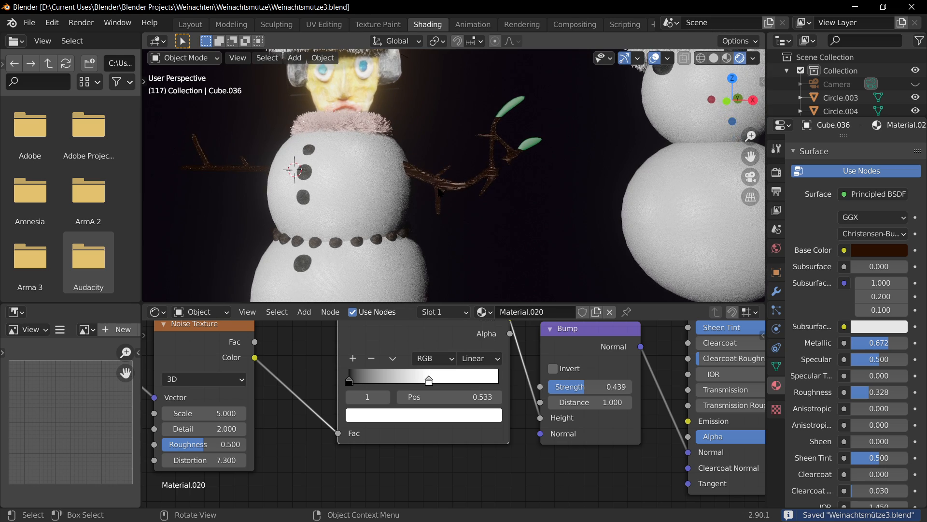
{"action": "left_click", "coordinate": [448, 181]}
{"action": "left_click_drag", "start_coordinate": [865, 395], "coordinate": [881, 395]}
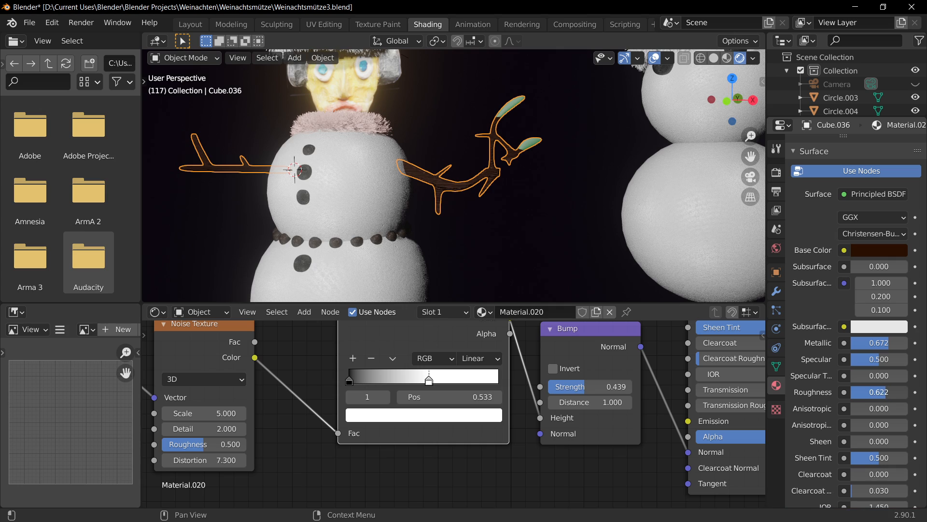
{"action": "left_click", "coordinate": [484, 224]}
{"action": "scroll", "coordinate": [484, 224], "scroll_direction": "down", "scroll_amount": 5}
{"action": "scroll", "coordinate": [491, 236], "scroll_direction": "up", "scroll_amount": 5}
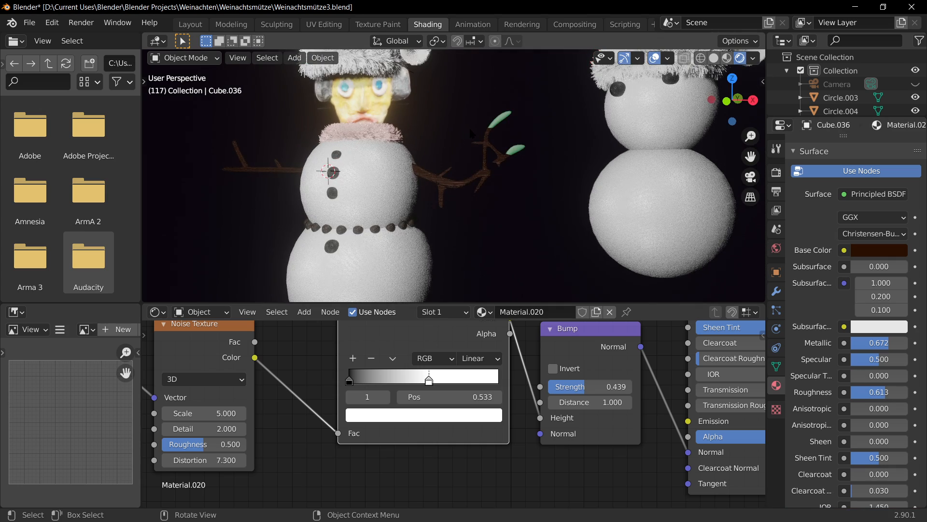
{"action": "key", "text": "ctrl+s"}
Examine the rendered bark on the branch arms up close and from afar, along with the complete node setup
{"action": "scroll", "coordinate": [492, 235], "scroll_direction": "up", "scroll_amount": 3}
{"action": "scroll", "coordinate": [503, 140], "scroll_direction": "up", "scroll_amount": 2}
{"action": "scroll", "coordinate": [463, 242], "scroll_direction": "down", "scroll_amount": 2}
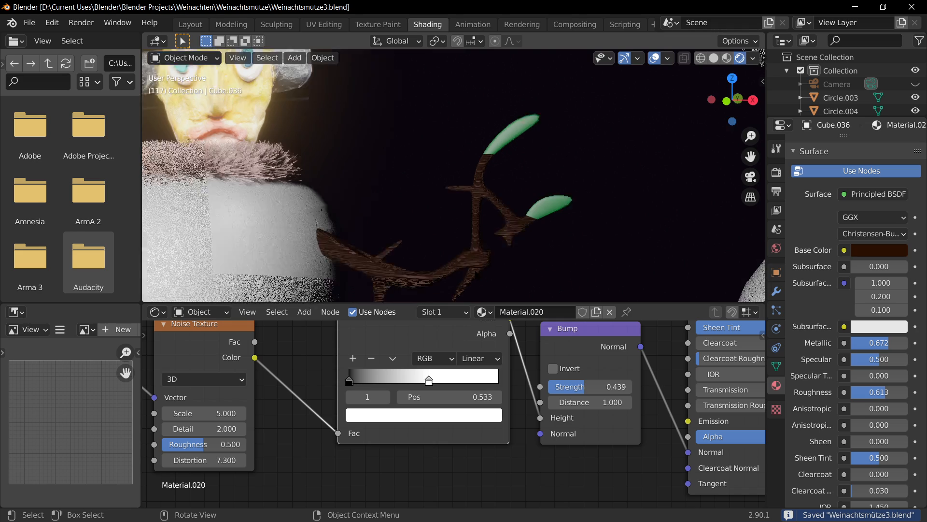
{"action": "left_click", "coordinate": [481, 244]}
{"action": "scroll", "coordinate": [481, 244], "scroll_direction": "down", "scroll_amount": 5}
{"action": "scroll", "coordinate": [488, 242], "scroll_direction": "up", "scroll_amount": 4}
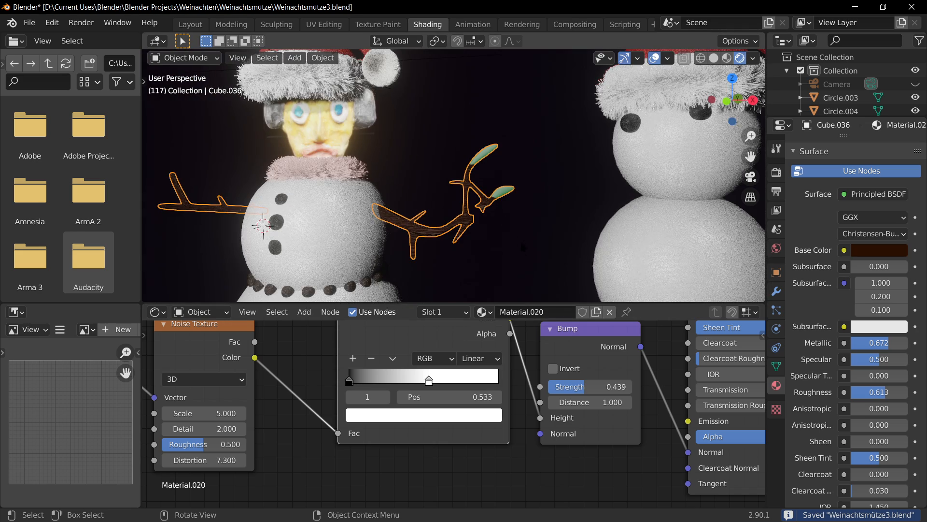
{"action": "left_click", "coordinate": [522, 251]}
{"action": "scroll", "coordinate": [521, 251], "scroll_direction": "down", "scroll_amount": 4}
{"action": "scroll", "coordinate": [515, 411], "scroll_direction": "down", "scroll_amount": 1}
{"action": "scroll", "coordinate": [516, 413], "scroll_direction": "down", "scroll_amount": 3}
{"action": "scroll", "coordinate": [463, 174], "scroll_direction": "up", "scroll_amount": 7}
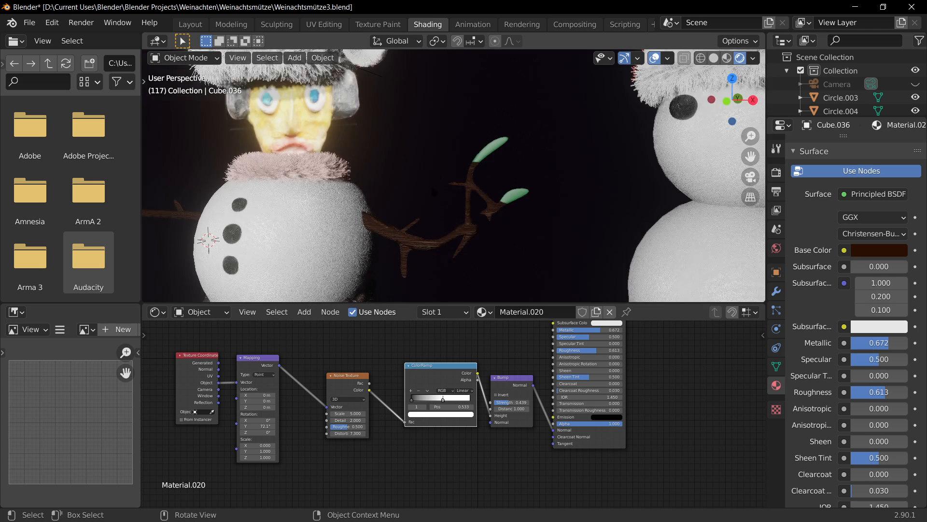
{"action": "scroll", "coordinate": [409, 472], "scroll_direction": "down", "scroll_amount": 2}
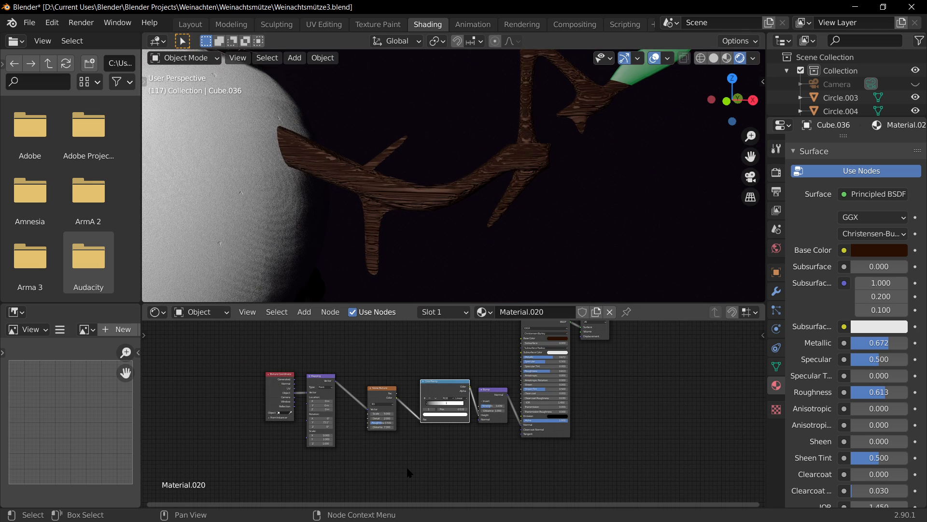
Duplicate the Texture Coordinate, Mapping, Noise Texture, ColorRamp and Bump nodes and place the copied chain beneath the original
{"action": "middle_click_drag", "start_coordinate": [376, 458], "coordinate": [347, 400]}
{"action": "left_click_drag", "start_coordinate": [205, 322], "coordinate": [487, 428]}
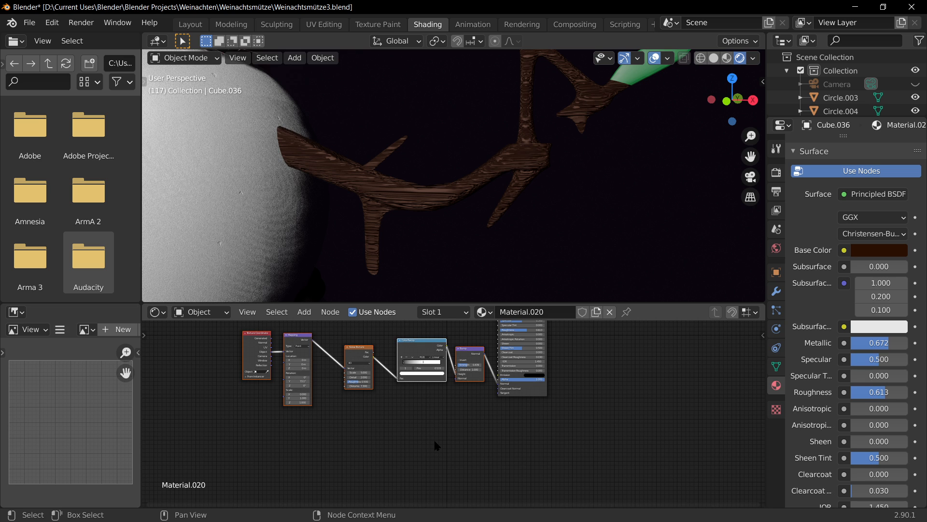
{"action": "left_click", "coordinate": [435, 444]}
{"action": "key", "text": "ctrl+z"}
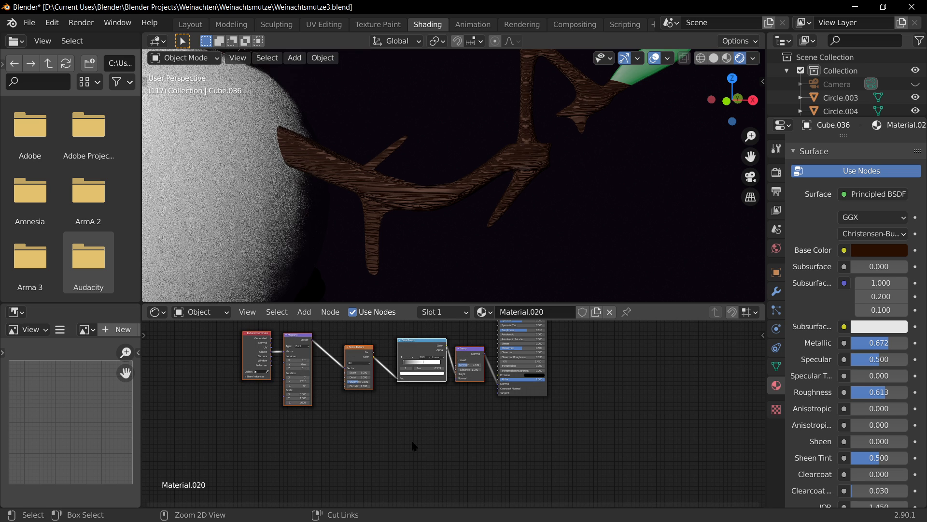
{"action": "key", "text": "shift+d"}
{"action": "left_click", "coordinate": [402, 351]}
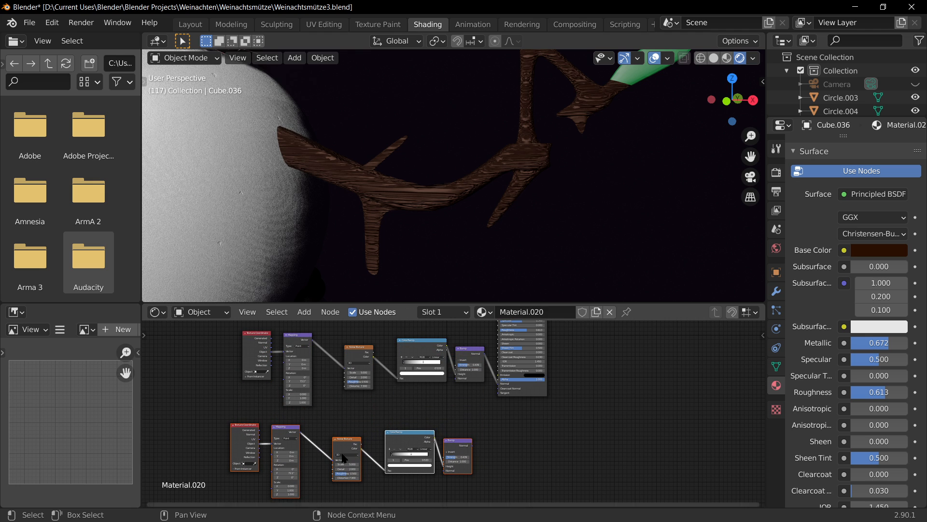
{"action": "middle_click_drag", "start_coordinate": [350, 473], "coordinate": [319, 425]}
{"action": "scroll", "coordinate": [320, 433], "scroll_direction": "up", "scroll_amount": 1}
{"action": "middle_click_drag", "start_coordinate": [293, 370], "coordinate": [359, 374]}
{"action": "middle_click_drag", "start_coordinate": [459, 340], "coordinate": [452, 364]}
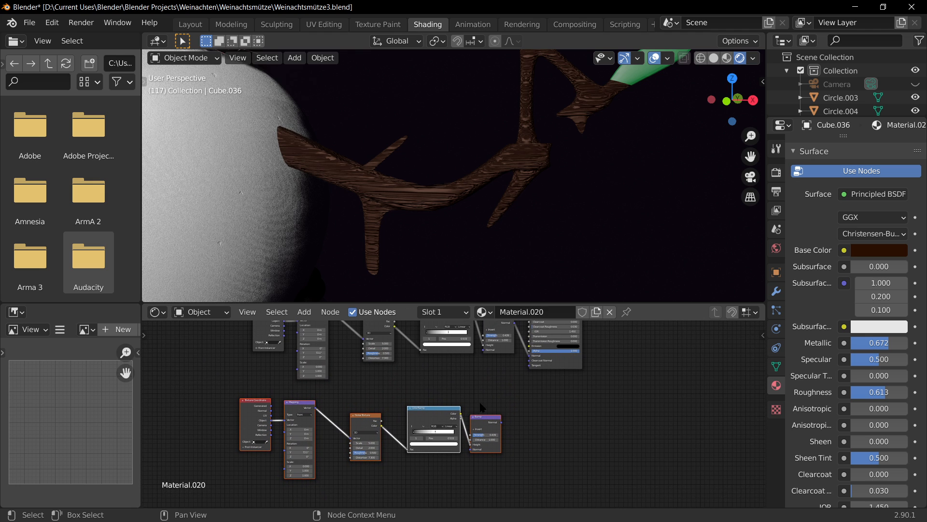
Reposition the copied Bump node and link its Normal output to the original Bump node's Normal input
{"action": "middle_click_drag", "start_coordinate": [481, 402], "coordinate": [440, 419]}
{"action": "scroll", "coordinate": [480, 448], "scroll_direction": "up", "scroll_amount": 2}
{"action": "left_click_drag", "start_coordinate": [456, 439], "coordinate": [437, 390]}
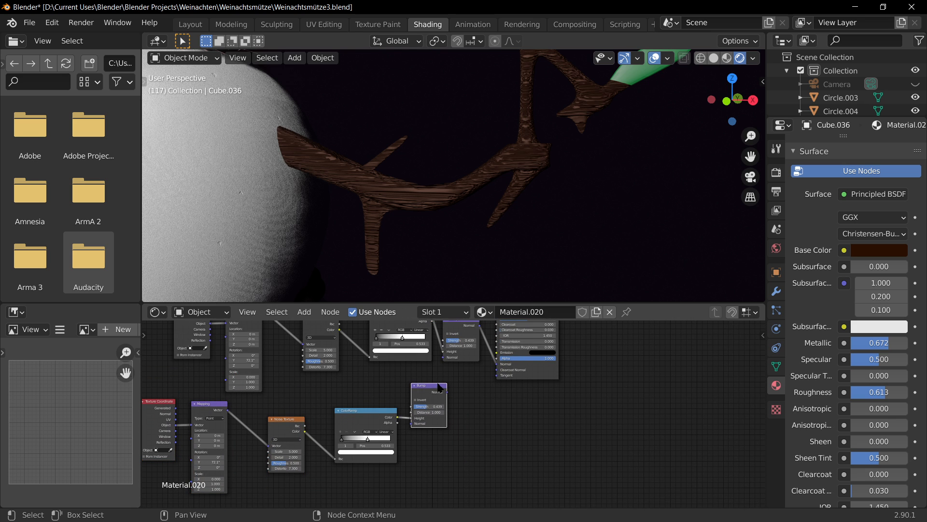
{"action": "scroll", "coordinate": [444, 389], "scroll_direction": "up", "scroll_amount": 2}
{"action": "middle_click_drag", "start_coordinate": [443, 378], "coordinate": [440, 428]}
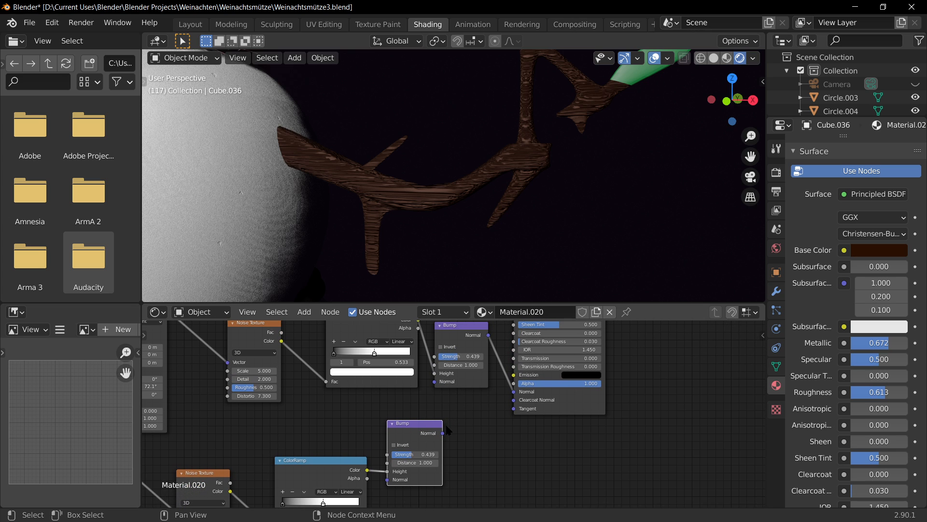
{"action": "left_click_drag", "start_coordinate": [441, 432], "coordinate": [435, 381]}
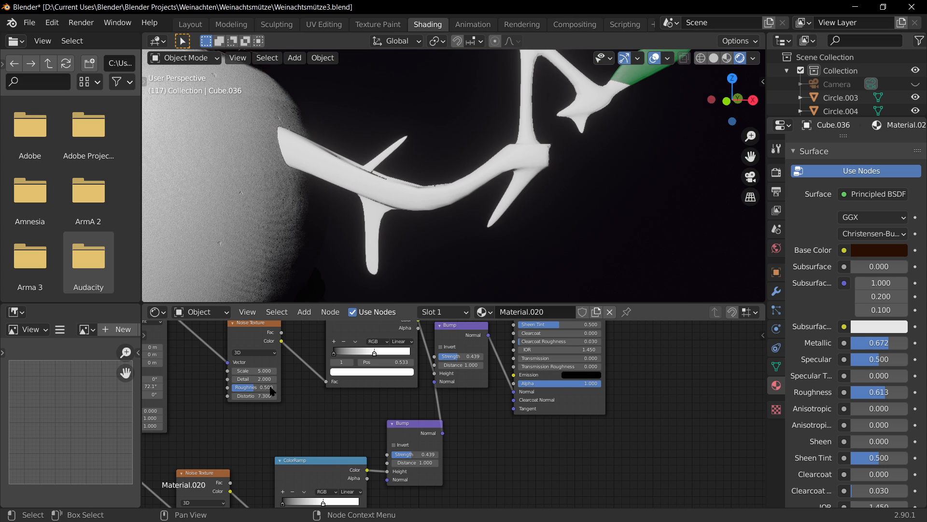
{"action": "scroll", "coordinate": [345, 430], "scroll_direction": "down", "scroll_amount": 11}
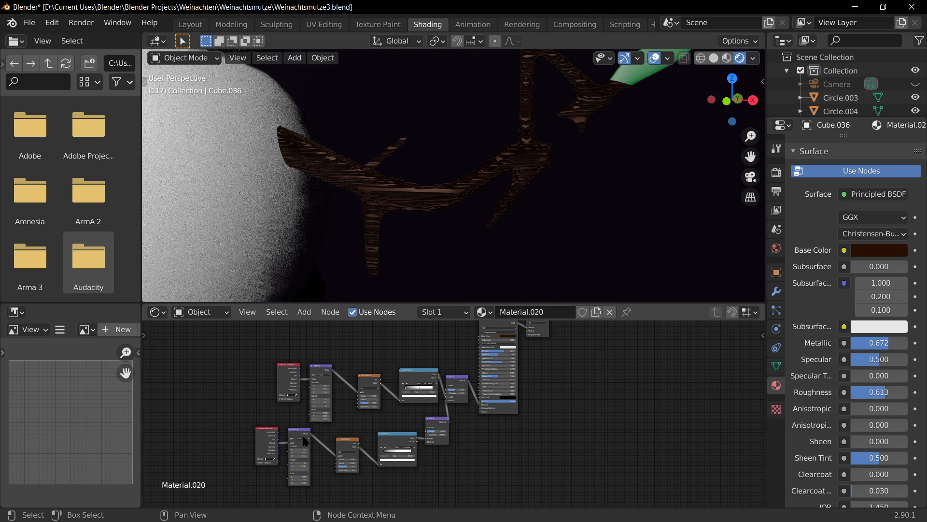
Delete the duplicated Texture Coordinate node from the lower chain
{"action": "scroll", "coordinate": [312, 439], "scroll_direction": "up", "scroll_amount": 4}
{"action": "middle_click_drag", "start_coordinate": [312, 439], "coordinate": [488, 378]}
{"action": "scroll", "coordinate": [401, 385], "scroll_direction": "up", "scroll_amount": 2}
{"action": "scroll", "coordinate": [400, 388], "scroll_direction": "up", "scroll_amount": 2}
{"action": "left_click", "coordinate": [333, 362]}
{"action": "key", "text": "x"}
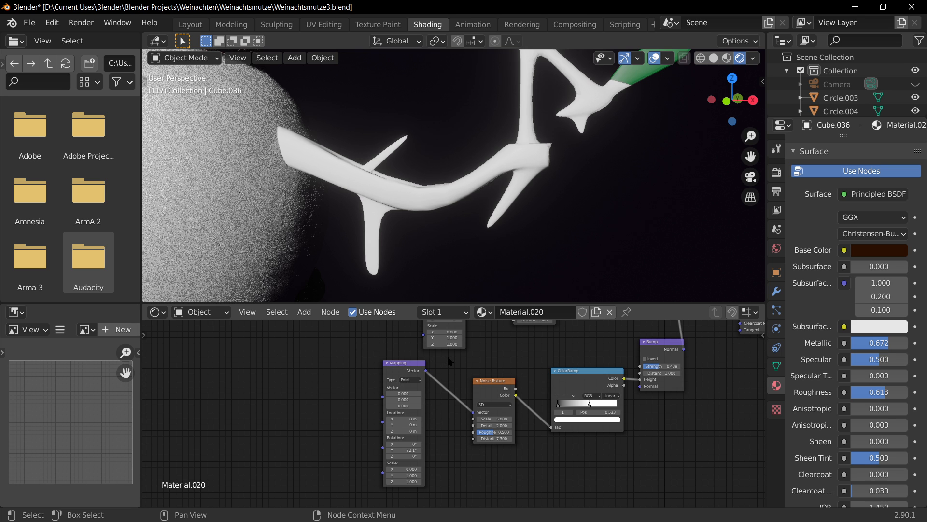
Link the remaining Texture Coordinate node's Object output to the lower Mapping node's Vector input
{"action": "scroll", "coordinate": [443, 354], "scroll_direction": "down", "scroll_amount": 7}
{"action": "middle_click_drag", "start_coordinate": [373, 354], "coordinate": [350, 432]}
{"action": "scroll", "coordinate": [386, 420], "scroll_direction": "up", "scroll_amount": 3}
{"action": "middle_click_drag", "start_coordinate": [406, 421], "coordinate": [405, 374]}
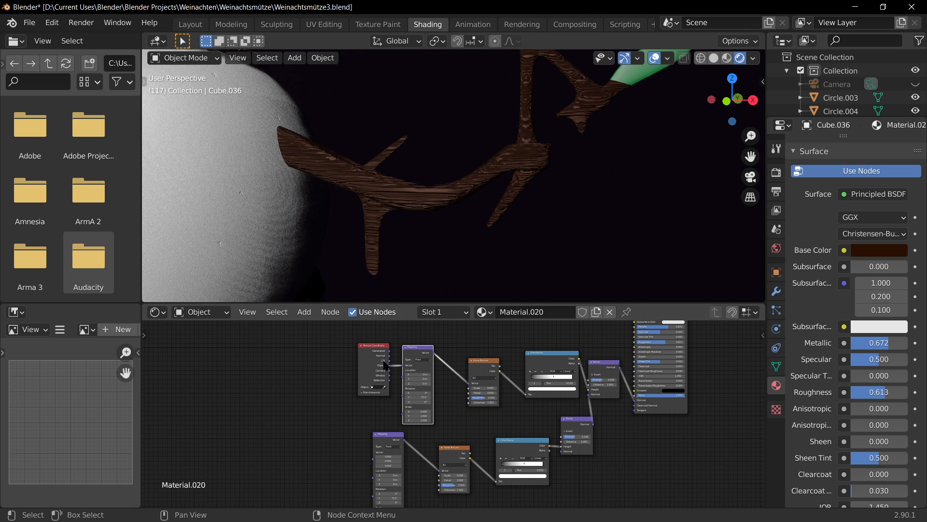
{"action": "scroll", "coordinate": [303, 361], "scroll_direction": "up", "scroll_amount": 2}
{"action": "middle_click_drag", "start_coordinate": [303, 361], "coordinate": [303, 356]}
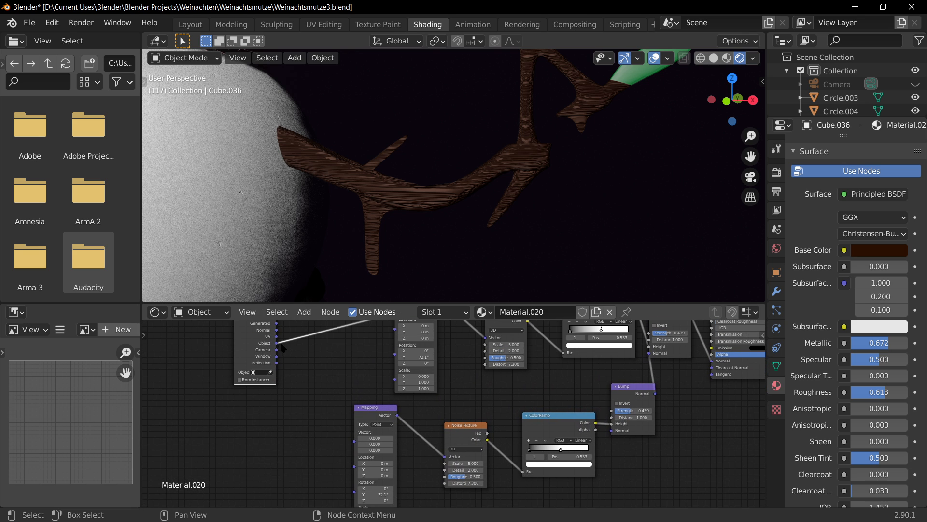
{"action": "left_click_drag", "start_coordinate": [277, 343], "coordinate": [356, 443]}
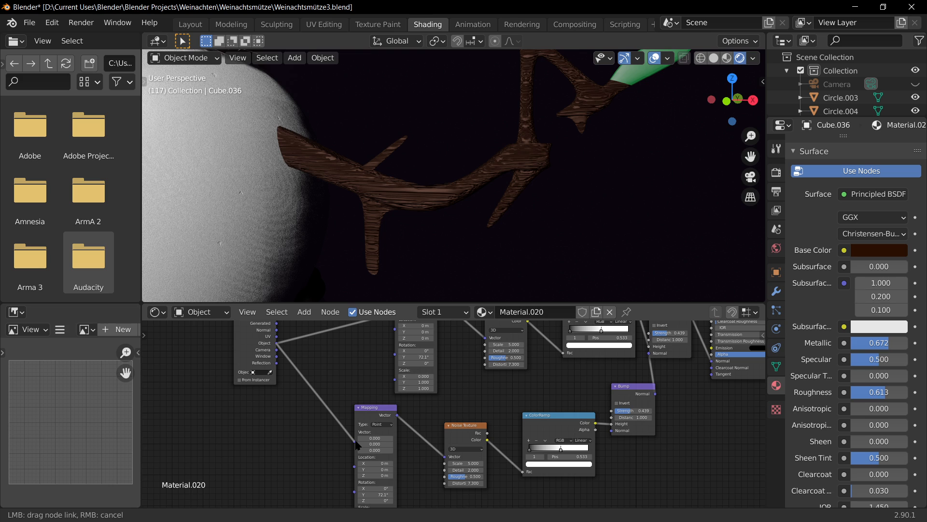
{"action": "left_click_drag", "start_coordinate": [355, 445], "coordinate": [355, 432]}
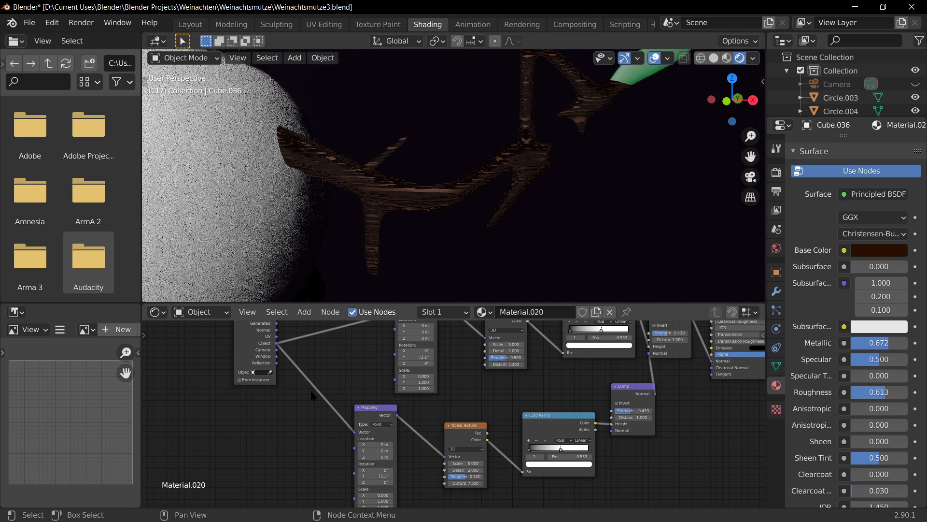
Reposition the Texture Coordinate and upper Mapping nodes, and enlarge the node editor area
{"action": "scroll", "coordinate": [512, 461], "scroll_direction": "up", "scroll_amount": 1}
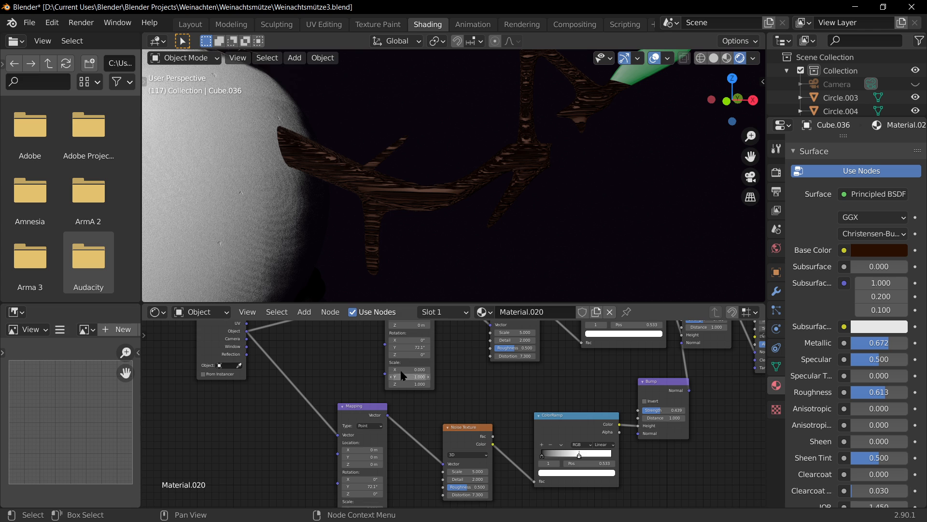
{"action": "middle_click_drag", "start_coordinate": [314, 361], "coordinate": [322, 413]}
{"action": "left_click_drag", "start_coordinate": [245, 355], "coordinate": [319, 397]}
{"action": "middle_click_drag", "start_coordinate": [429, 368], "coordinate": [373, 384]}
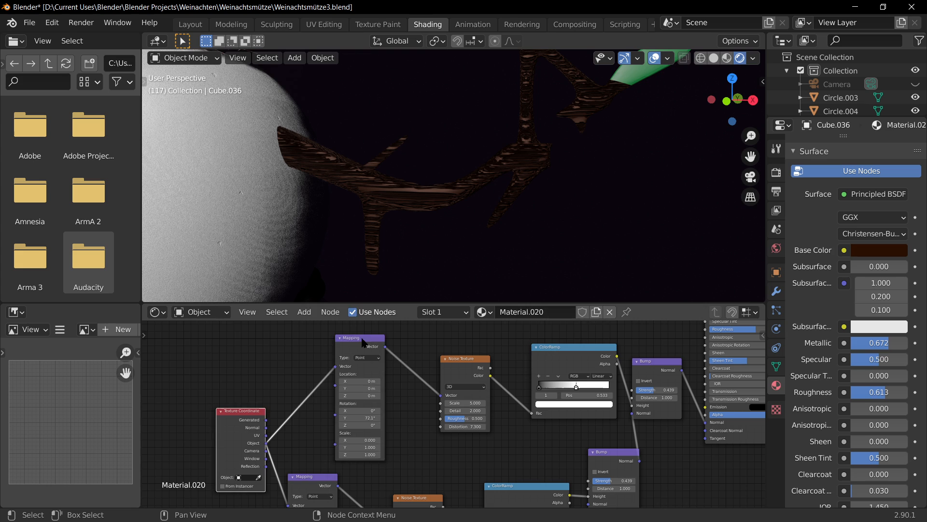
{"action": "left_click_drag", "start_coordinate": [361, 337], "coordinate": [380, 346]}
{"action": "middle_click_drag", "start_coordinate": [522, 389], "coordinate": [431, 359]}
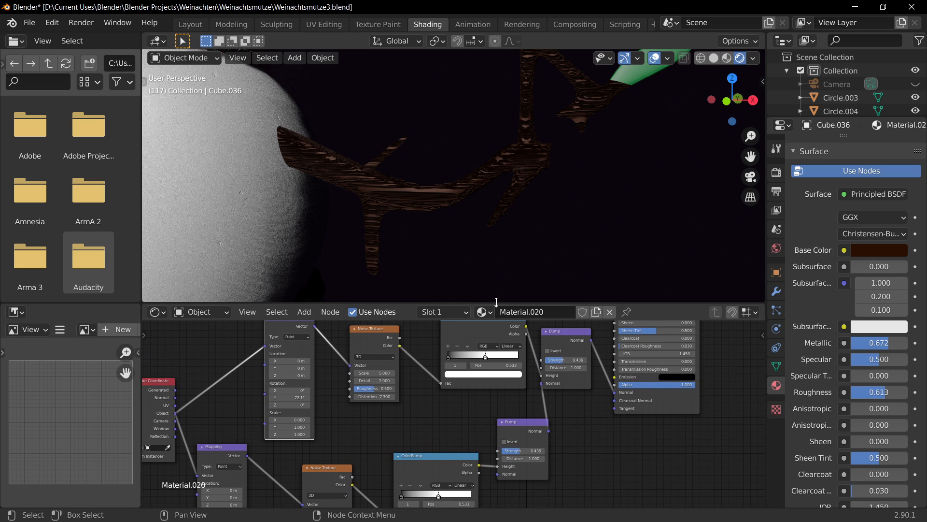
{"action": "left_click_drag", "start_coordinate": [490, 304], "coordinate": [489, 264]}
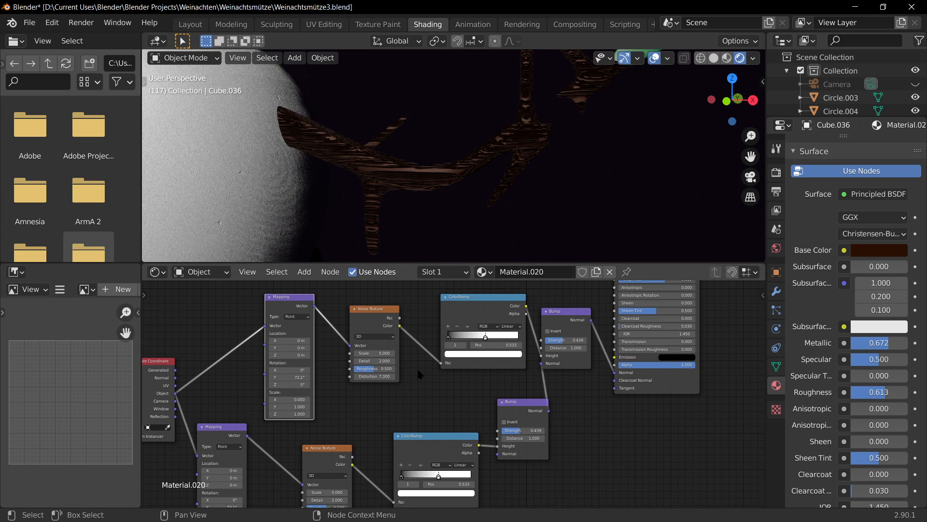
Arrange the lower chain's nodes in a compact row beneath the upper chain and shift the upper Mapping node clear of them
{"action": "scroll", "coordinate": [417, 367], "scroll_direction": "down", "scroll_amount": 2}
{"action": "left_click_drag", "start_coordinate": [439, 426], "coordinate": [436, 417]}
{"action": "left_click_drag", "start_coordinate": [547, 476], "coordinate": [443, 390]}
{"action": "left_click_drag", "start_coordinate": [504, 405], "coordinate": [520, 417]}
{"action": "left_click_drag", "start_coordinate": [364, 438], "coordinate": [391, 406]}
{"action": "left_click_drag", "start_coordinate": [285, 418], "coordinate": [334, 422]}
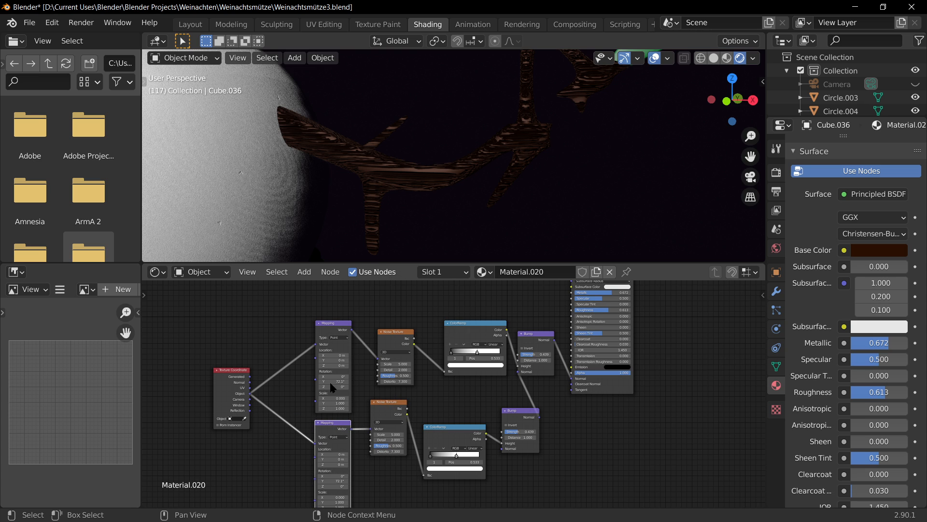
{"action": "left_click_drag", "start_coordinate": [340, 326], "coordinate": [332, 317]}
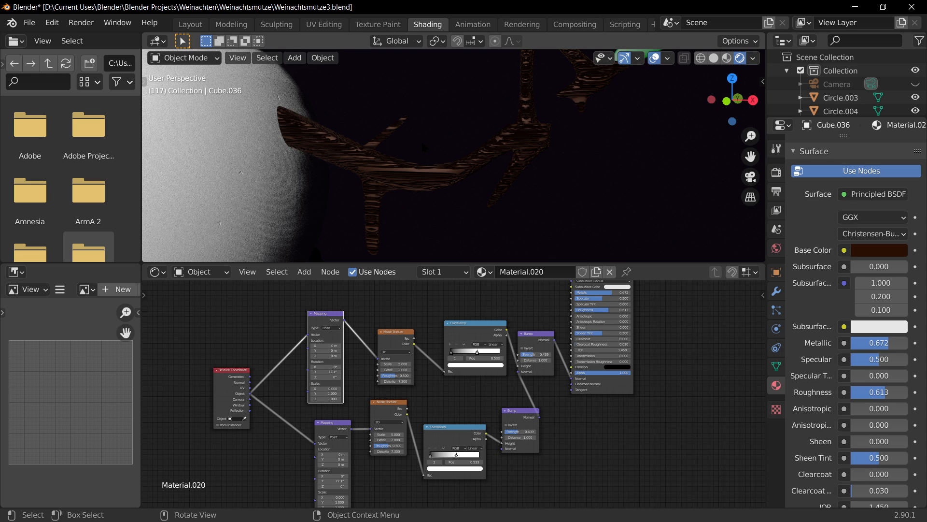
Move the Texture Coordinate node closer to both Mapping nodes and raise the lower ColorRamp and Bump nodes slightly
{"action": "middle_click_drag", "start_coordinate": [481, 205], "coordinate": [498, 212]}
{"action": "scroll", "coordinate": [516, 395], "scroll_direction": "up", "scroll_amount": 2}
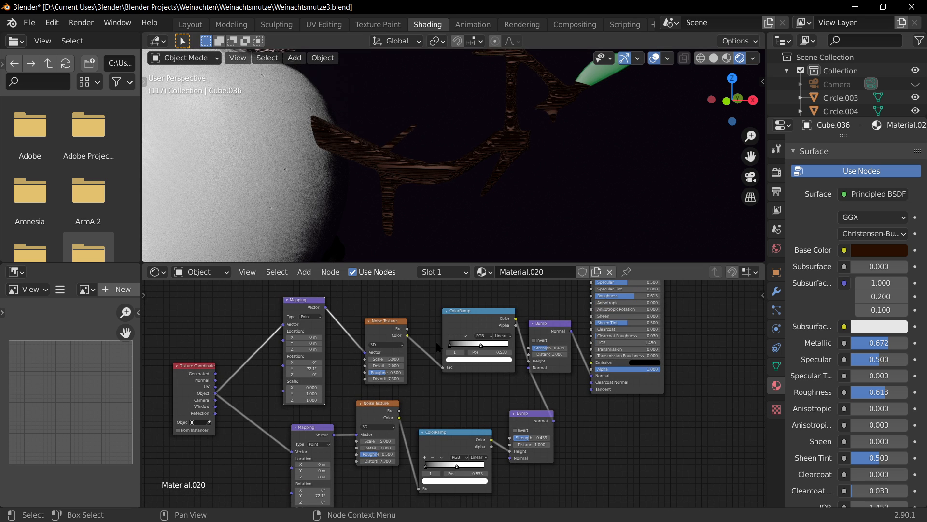
{"action": "scroll", "coordinate": [482, 411], "scroll_direction": "down", "scroll_amount": 2}
{"action": "scroll", "coordinate": [548, 464], "scroll_direction": "up", "scroll_amount": 2}
{"action": "scroll", "coordinate": [557, 420], "scroll_direction": "down", "scroll_amount": 1}
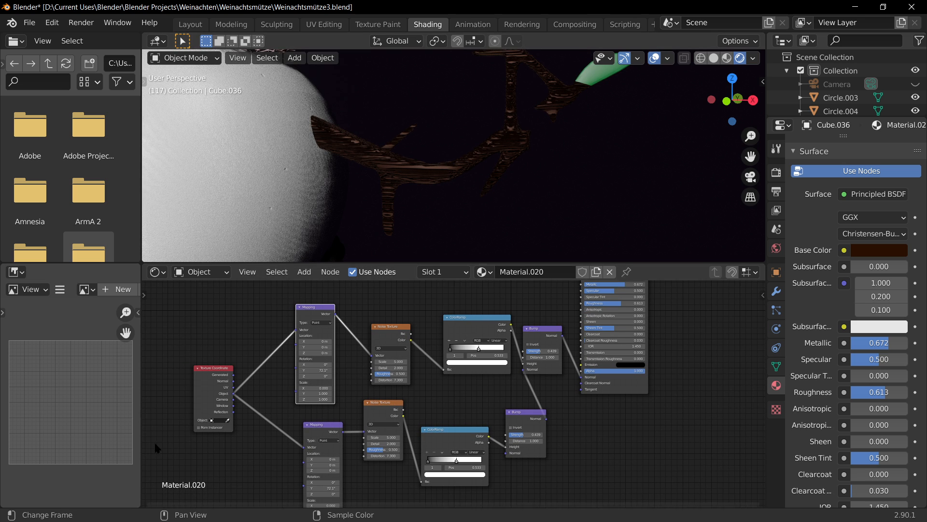
{"action": "left_click_drag", "start_coordinate": [204, 376], "coordinate": [242, 358]}
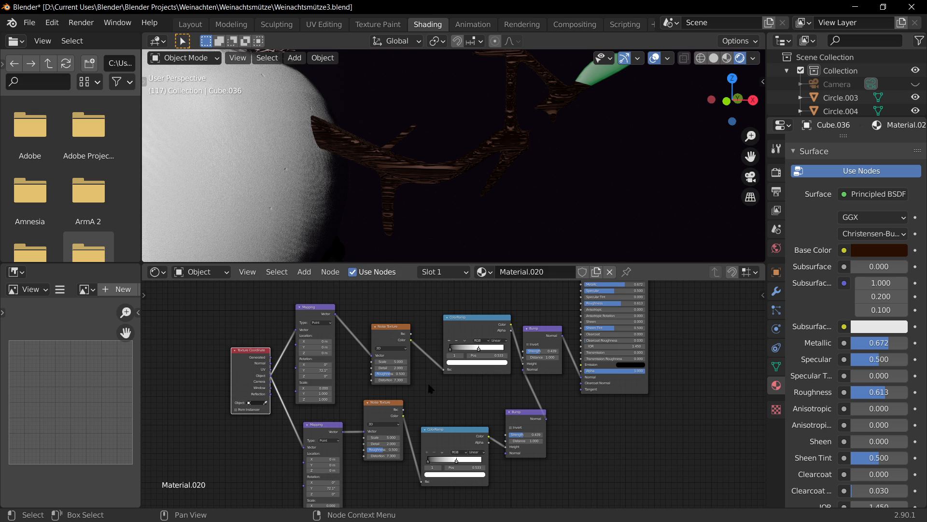
{"action": "left_click_drag", "start_coordinate": [452, 425], "coordinate": [460, 408]}
{"action": "left_click_drag", "start_coordinate": [530, 412], "coordinate": [526, 395]}
{"action": "scroll", "coordinate": [439, 405], "scroll_direction": "up", "scroll_amount": 1}
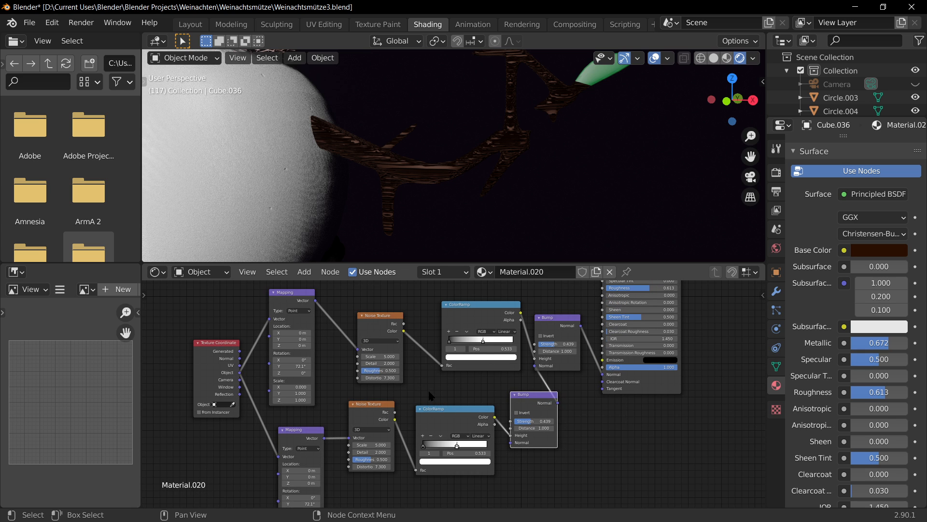
{"action": "scroll", "coordinate": [429, 391], "scroll_direction": "up", "scroll_amount": 1}
{"action": "middle_click_drag", "start_coordinate": [547, 357], "coordinate": [526, 394]}
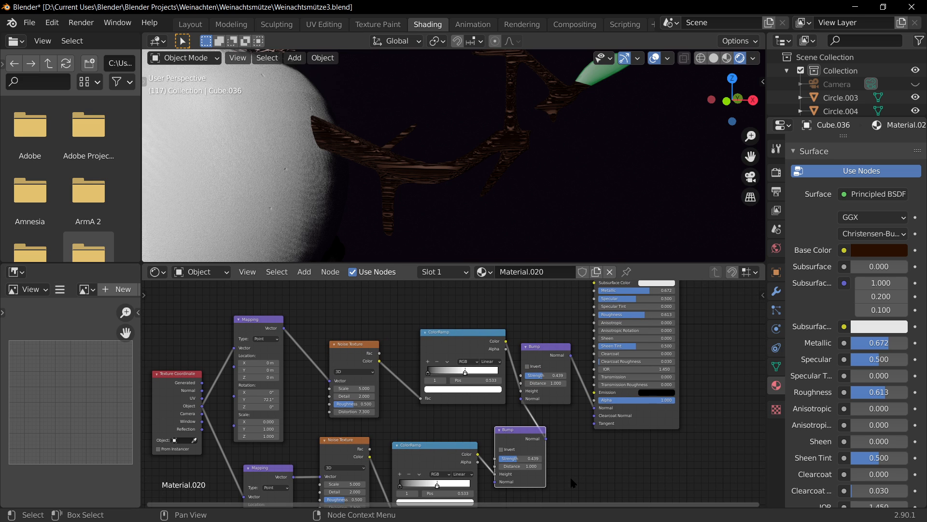
Space the two Bump nodes apart and move the Principled BSDF and Material Output nodes farther from them
{"action": "scroll", "coordinate": [555, 474], "scroll_direction": "down", "scroll_amount": 1}
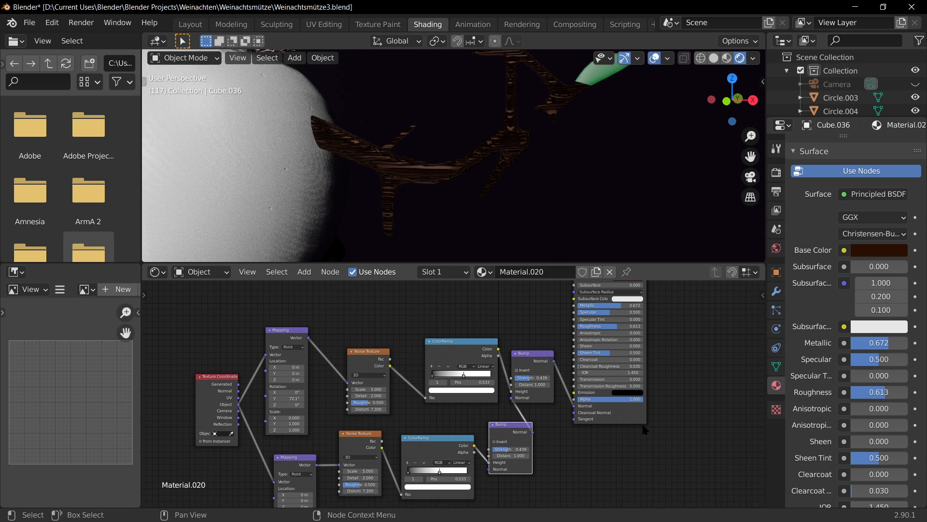
{"action": "left_click_drag", "start_coordinate": [513, 431], "coordinate": [510, 440]}
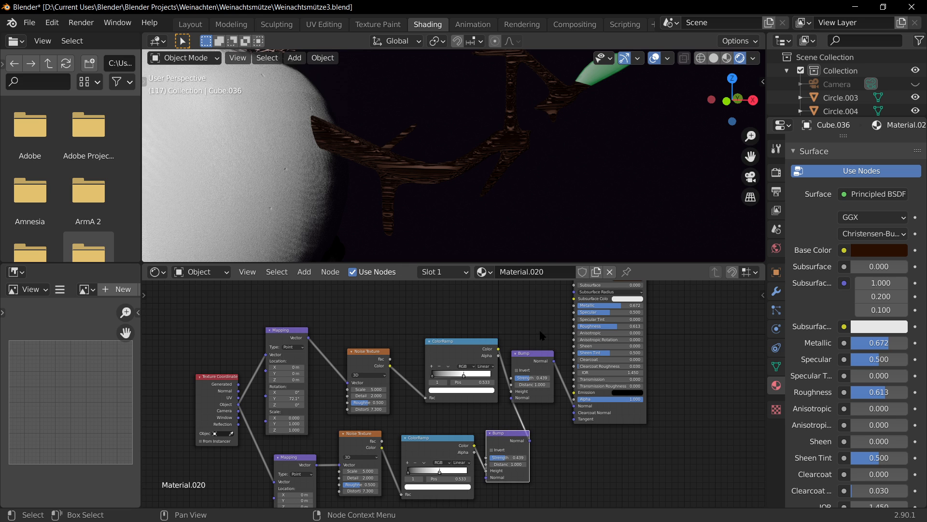
{"action": "left_click_drag", "start_coordinate": [529, 353], "coordinate": [541, 350]}
{"action": "scroll", "coordinate": [598, 326], "scroll_direction": "down", "scroll_amount": 2}
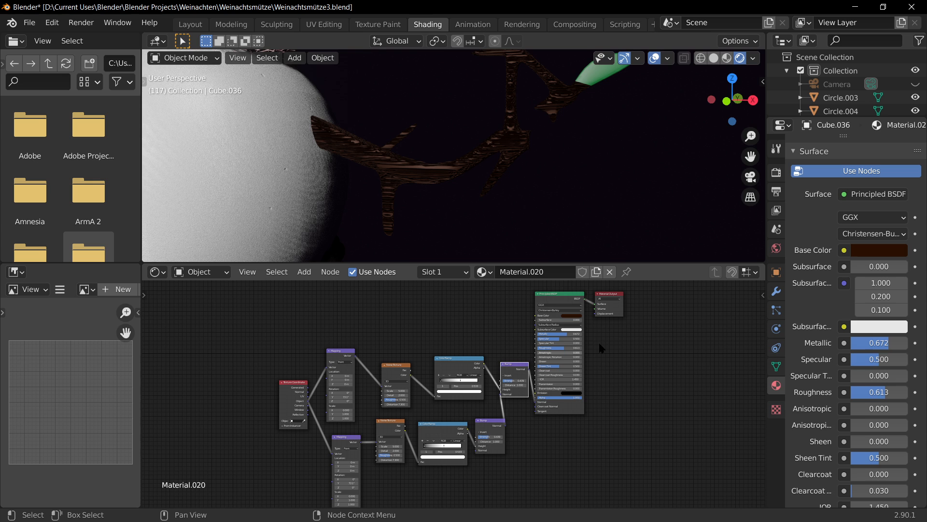
{"action": "left_click_drag", "start_coordinate": [698, 345], "coordinate": [572, 292]}
{"action": "scroll", "coordinate": [535, 443], "scroll_direction": "up", "scroll_amount": 1}
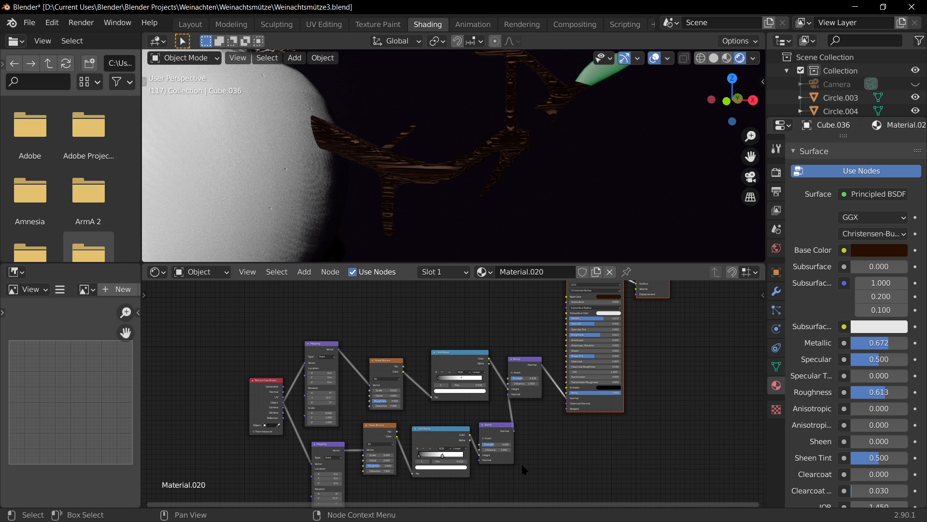
Delete the Noise Texture node from the lower chain, between the Mapping and ColorRamp nodes
{"action": "scroll", "coordinate": [522, 430], "scroll_direction": "up", "scroll_amount": 1}
{"action": "scroll", "coordinate": [295, 410], "scroll_direction": "up", "scroll_amount": 1}
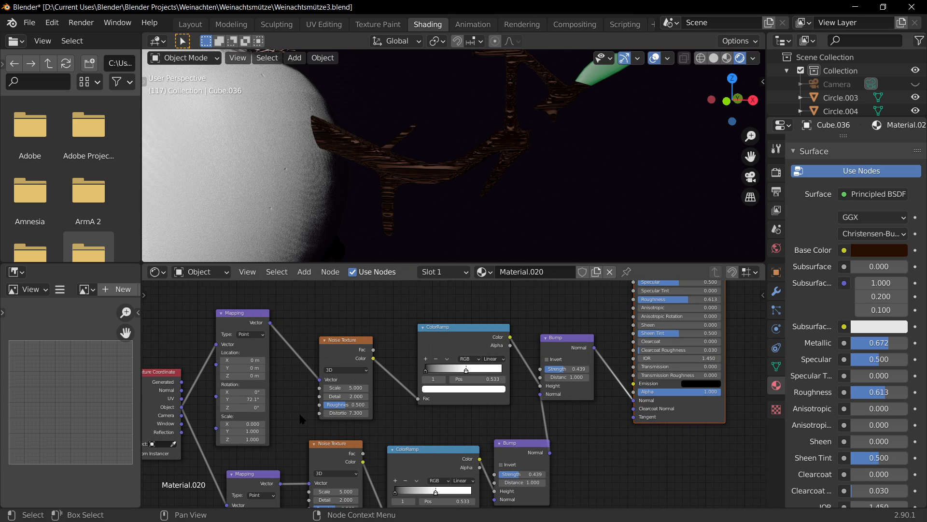
{"action": "scroll", "coordinate": [299, 411], "scroll_direction": "up", "scroll_amount": 1}
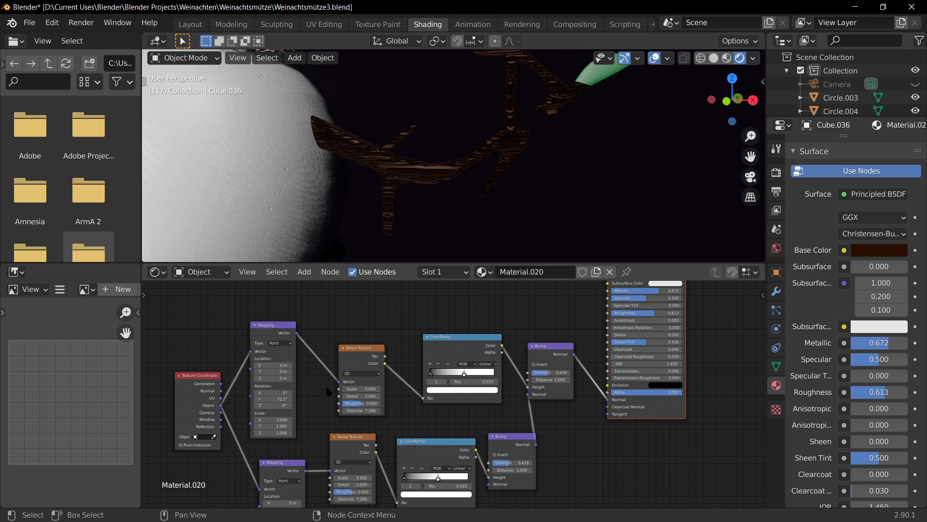
{"action": "scroll", "coordinate": [432, 371], "scroll_direction": "down", "scroll_amount": 3}
{"action": "scroll", "coordinate": [432, 371], "scroll_direction": "up", "scroll_amount": 2}
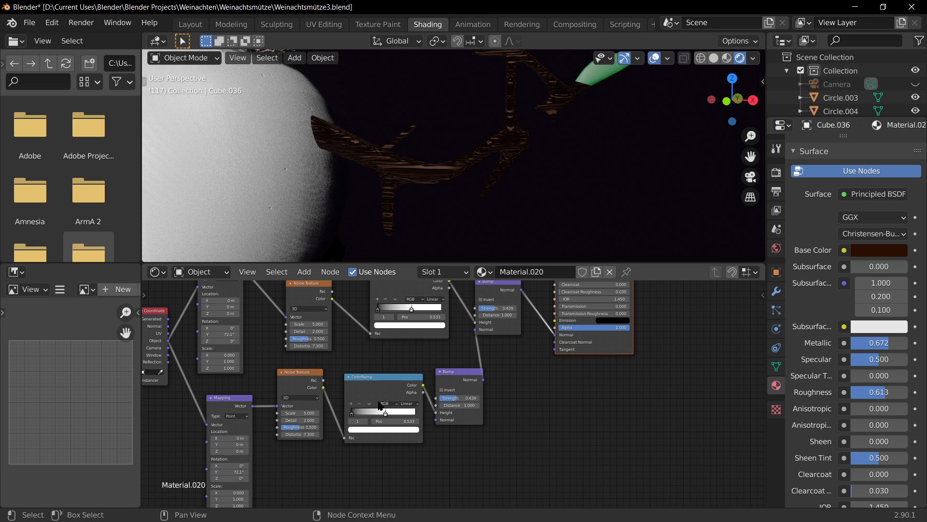
{"action": "middle_click_drag", "start_coordinate": [602, 459], "coordinate": [573, 498]}
{"action": "scroll", "coordinate": [486, 460], "scroll_direction": "up", "scroll_amount": 3}
{"action": "middle_click_drag", "start_coordinate": [486, 462], "coordinate": [616, 393]}
{"action": "middle_click_drag", "start_coordinate": [463, 387], "coordinate": [448, 367]}
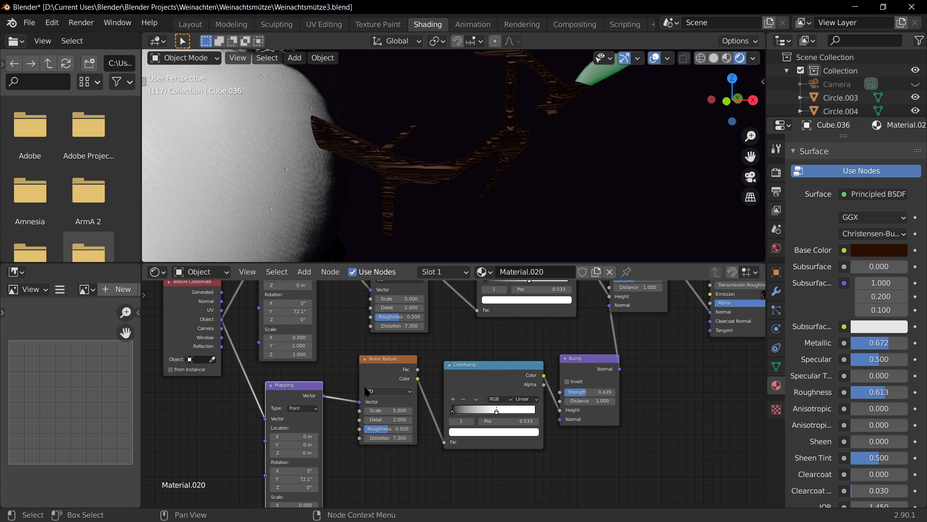
{"action": "scroll", "coordinate": [357, 372], "scroll_direction": "up", "scroll_amount": 1}
{"action": "left_click", "coordinate": [370, 357]}
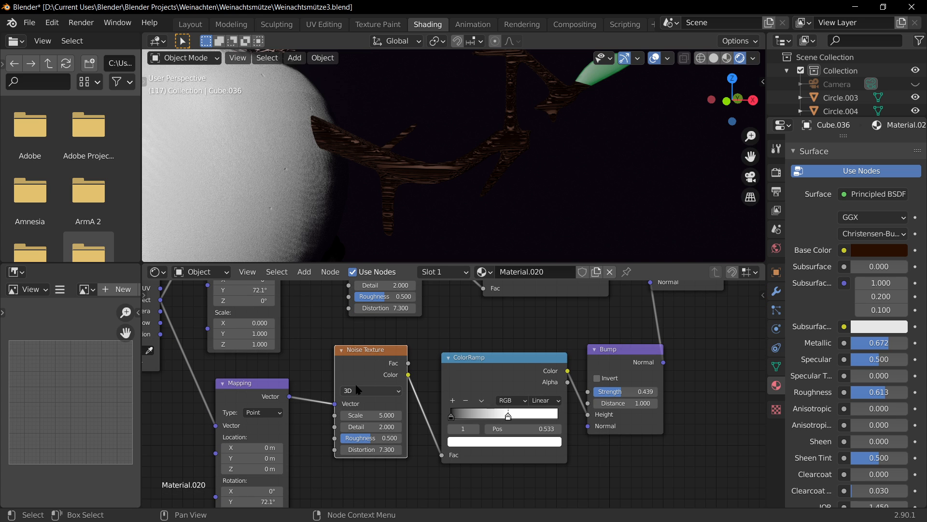
{"action": "key", "text": "x"}
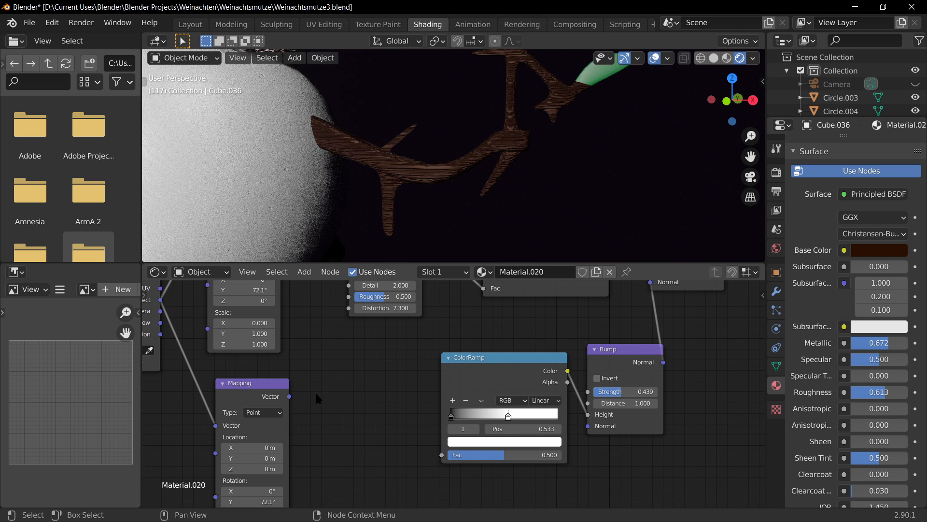
{"action": "key", "text": "shift+a"}
{"action": "mouse_move", "coordinate": [306, 431]}
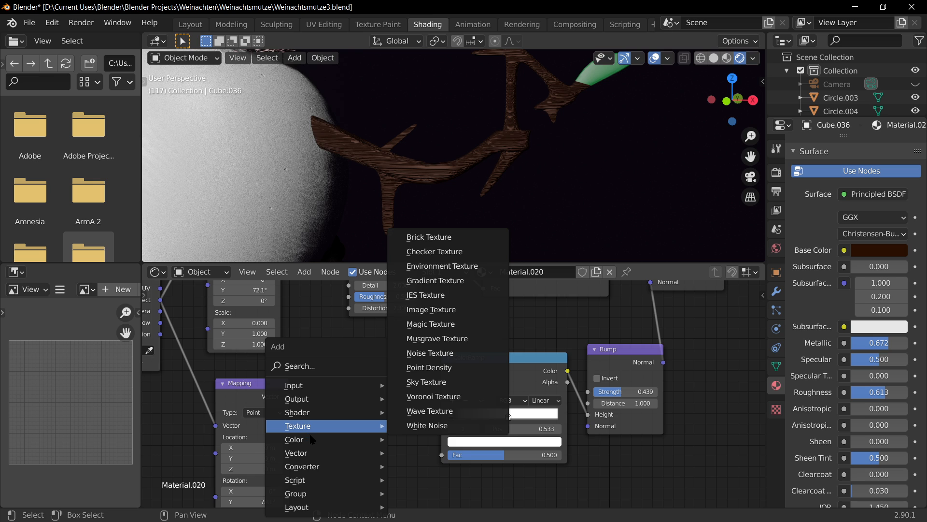
{"action": "key", "text": "Escape"}
{"action": "key", "text": "shift+a"}
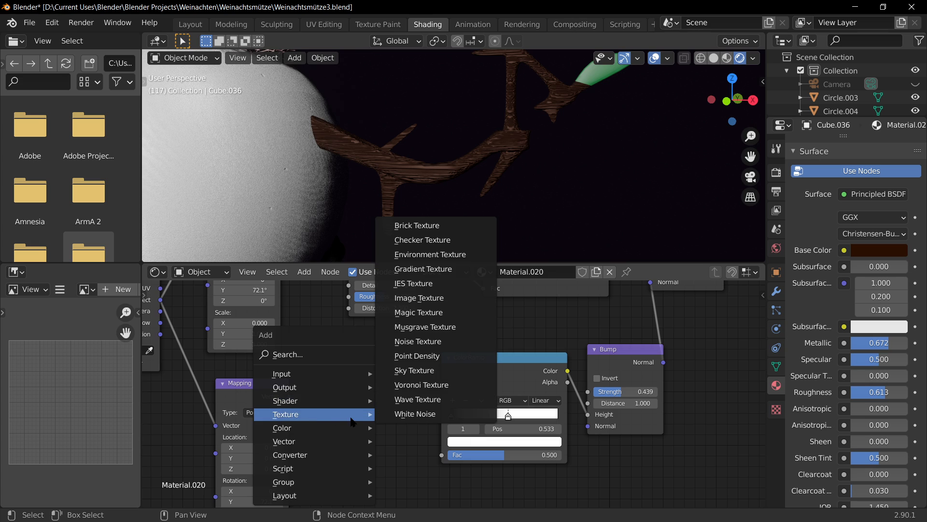
{"action": "key", "text": "Escape"}
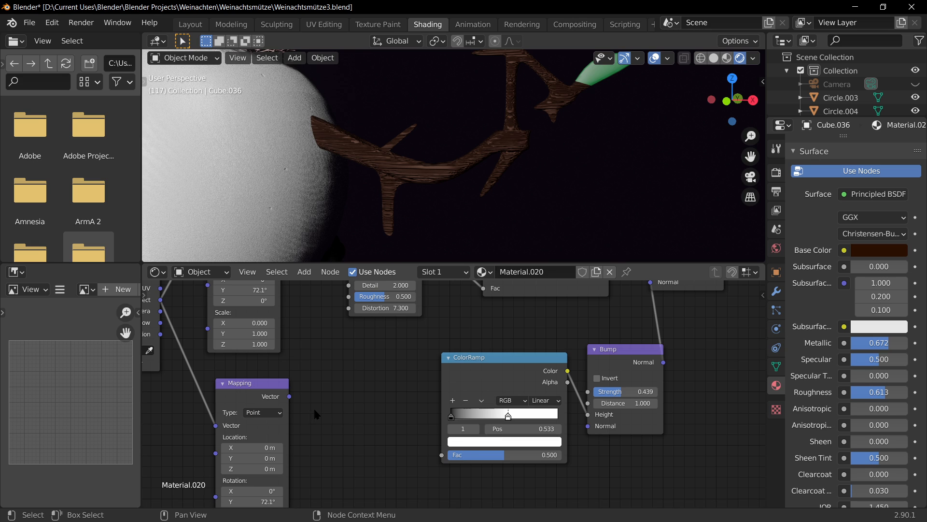
{"action": "key", "text": "shift+a"}
{"action": "mouse_move", "coordinate": [339, 402]}
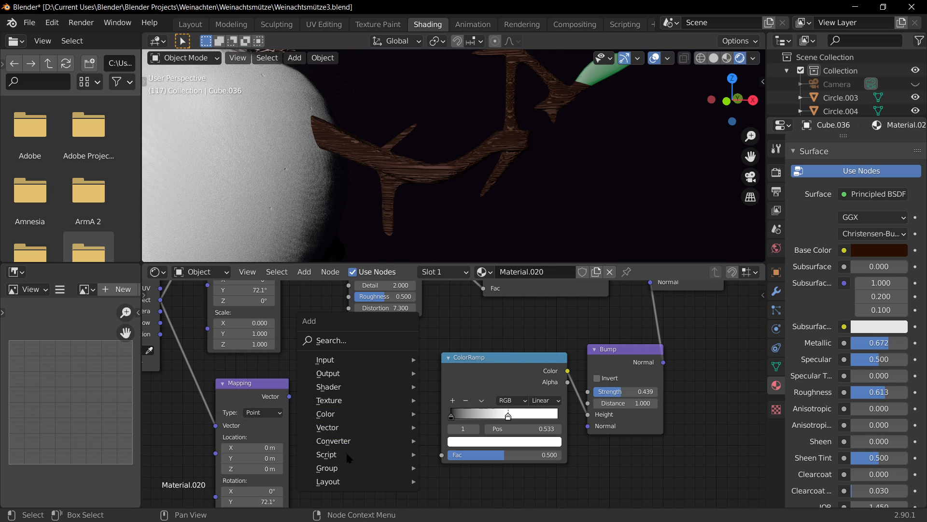
{"action": "key", "text": "Escape"}
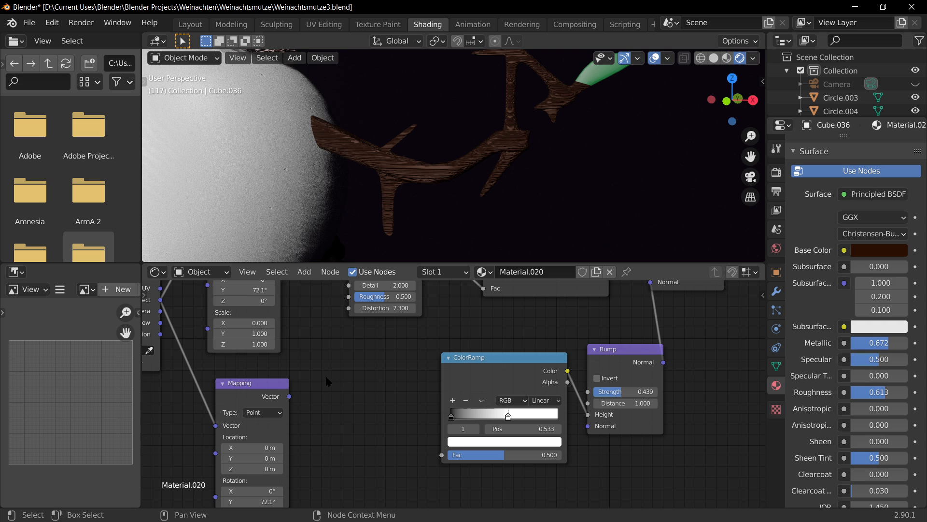
Move the lower Mapping node slightly up and away from the ColorRamp node to widen the gap between them
{"action": "scroll", "coordinate": [340, 415], "scroll_direction": "up", "scroll_amount": 1}
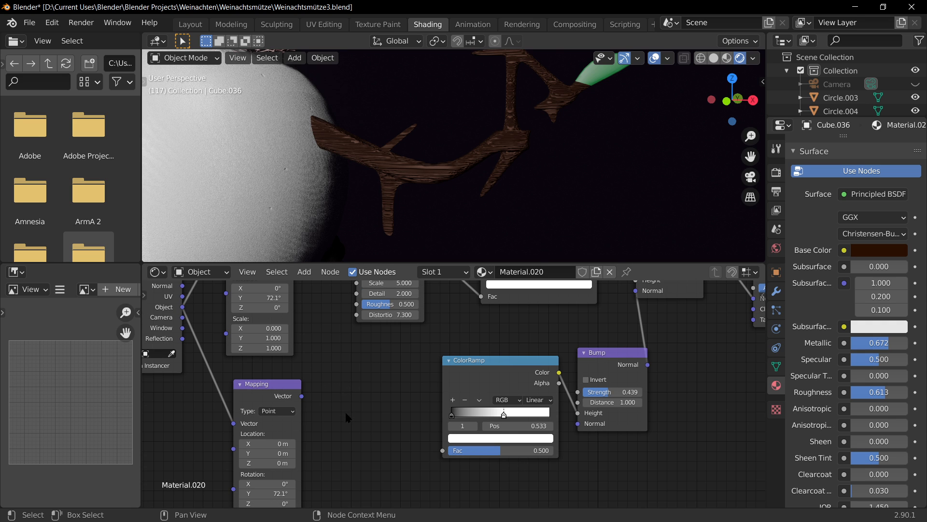
{"action": "scroll", "coordinate": [347, 441], "scroll_direction": "up", "scroll_amount": 1}
{"action": "scroll", "coordinate": [350, 448], "scroll_direction": "down", "scroll_amount": 3}
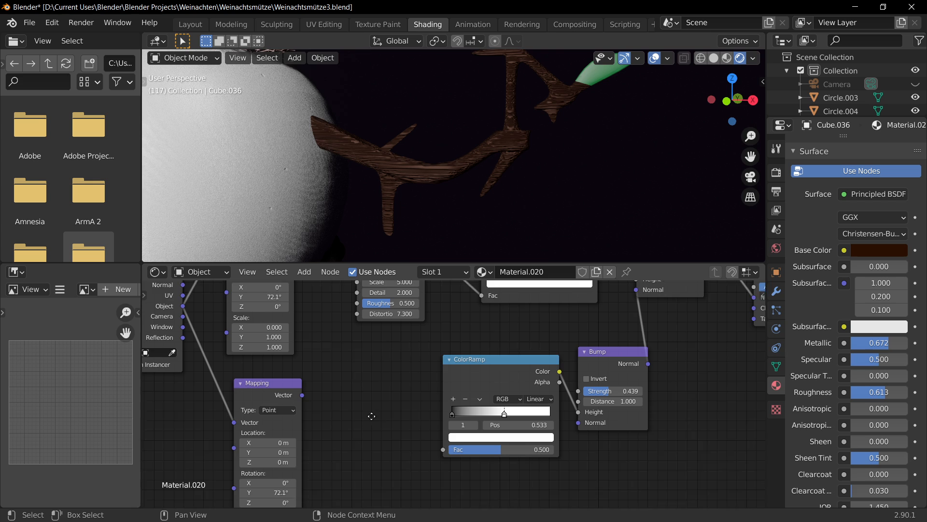
{"action": "left_click_drag", "start_coordinate": [266, 363], "coordinate": [248, 350]}
Browse the texture nodes that can be added between the lower Mapping and ColorRamp nodes
{"action": "key", "text": "shift+a"}
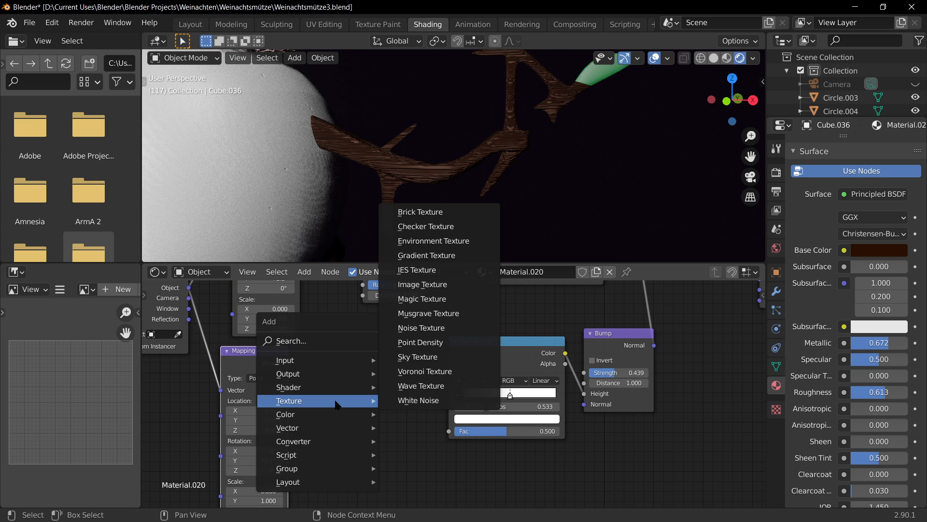
{"action": "mouse_move", "coordinate": [310, 380]}
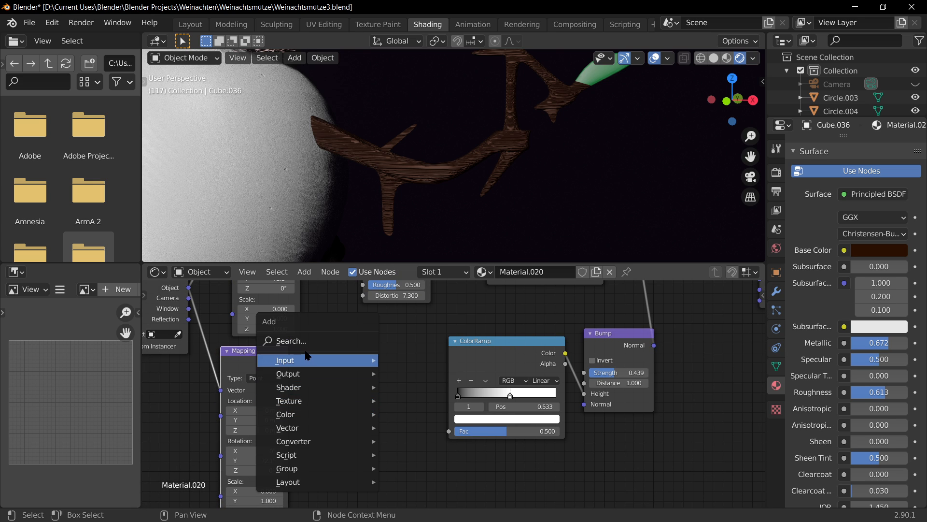
{"action": "mouse_move", "coordinate": [306, 362]}
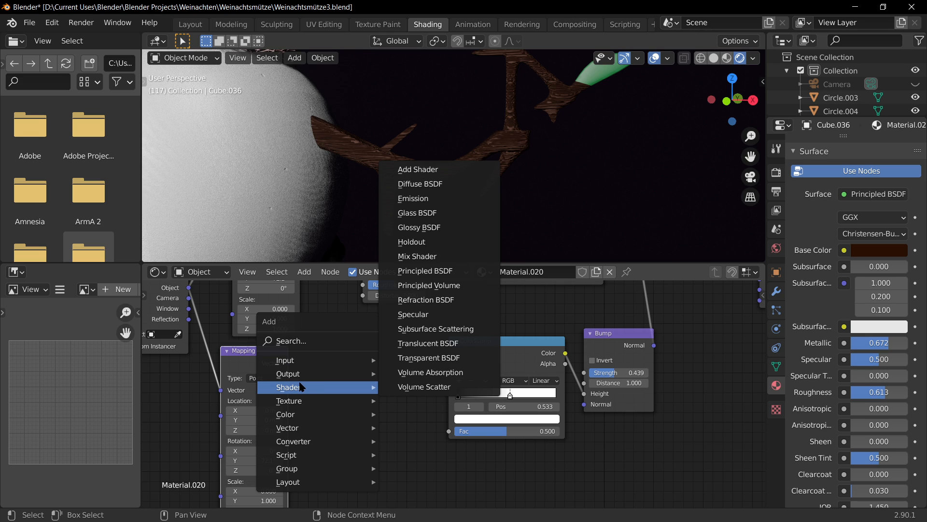
{"action": "mouse_move", "coordinate": [367, 440]}
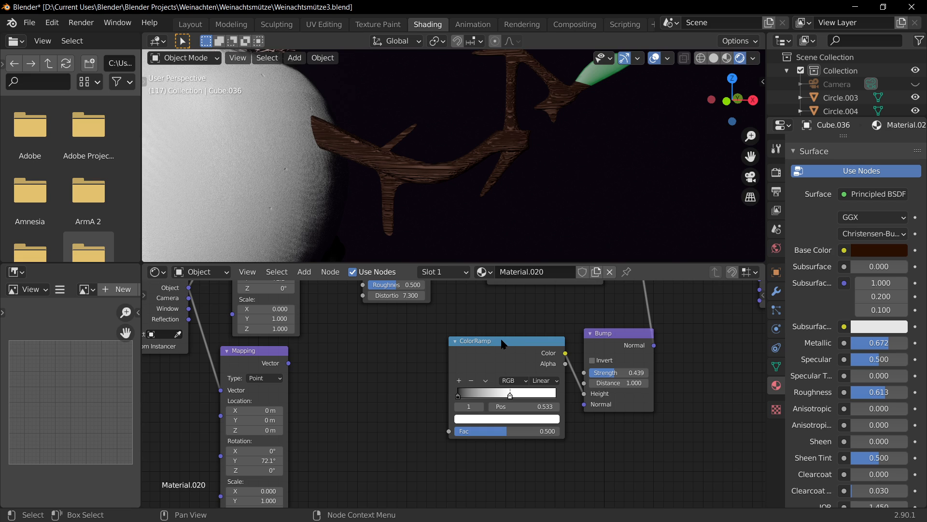
{"action": "key", "text": "shift+a"}
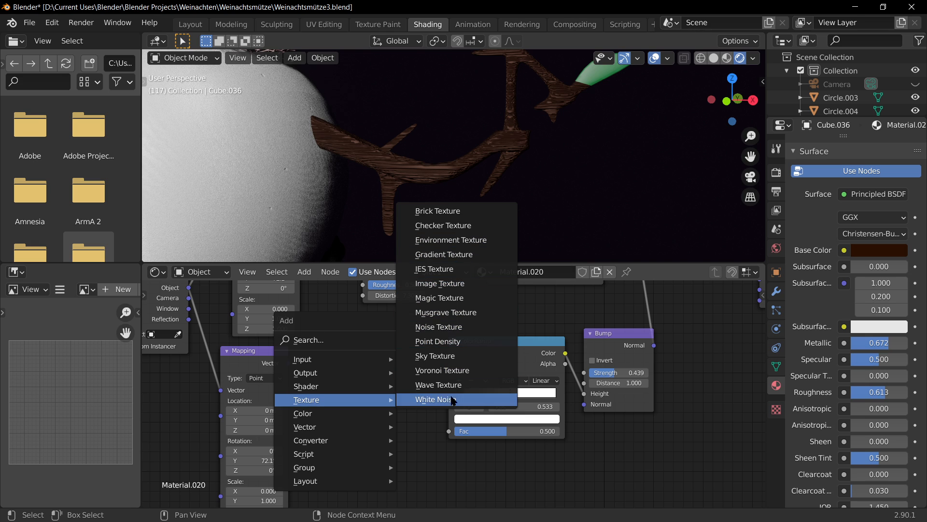
Add a Musgrave Texture node and link it between the lower Mapping node's Vector and the ColorRamp's Fac
{"action": "middle_click_drag", "start_coordinate": [354, 392], "coordinate": [379, 403]}
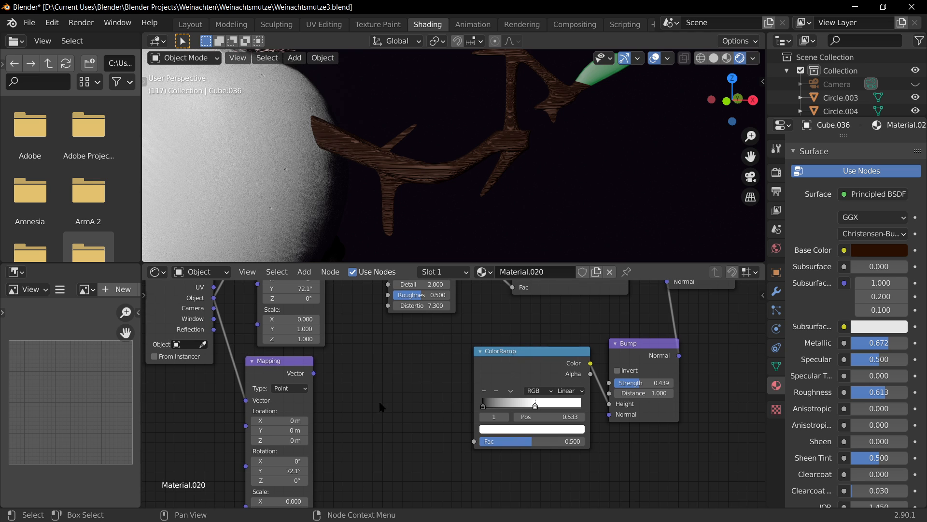
{"action": "key", "text": "shift+a"}
{"action": "mouse_move", "coordinate": [387, 405]}
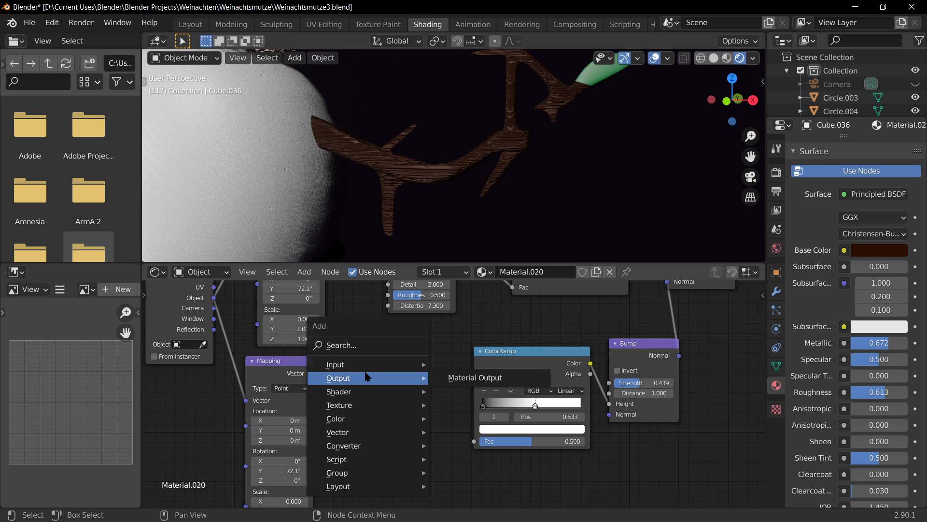
{"action": "mouse_move", "coordinate": [353, 411]}
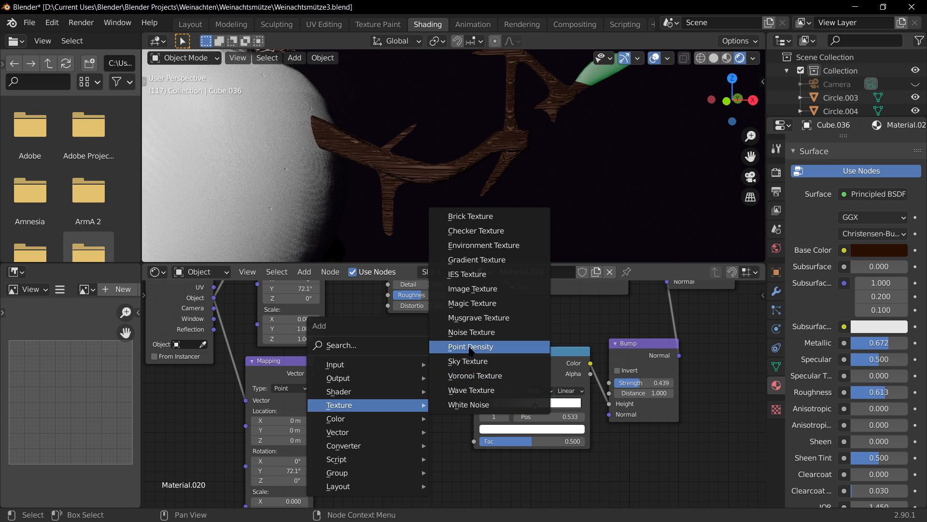
{"action": "left_click", "coordinate": [460, 318]}
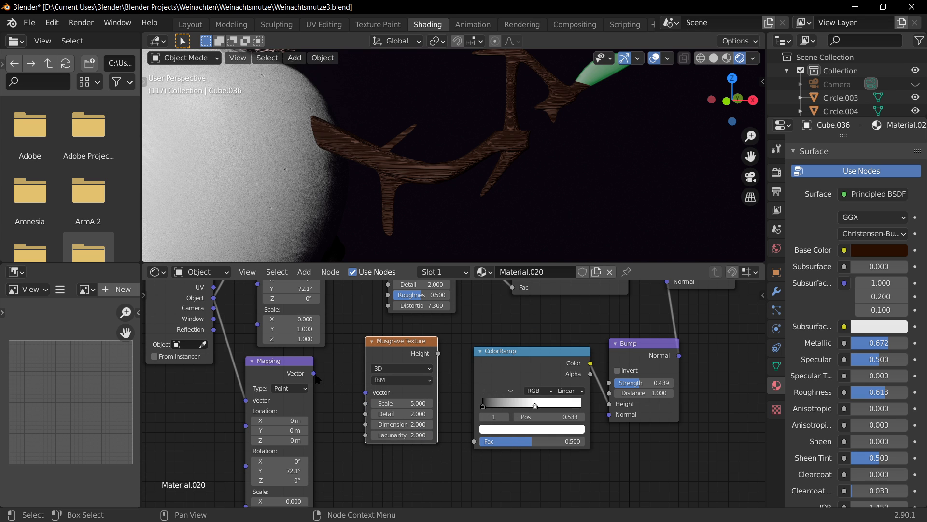
{"action": "left_click_drag", "start_coordinate": [314, 373], "coordinate": [366, 392]}
{"action": "mouse_move", "coordinate": [412, 341]}
{"action": "left_mouse_down"}
{"action": "mouse_move", "coordinate": [381, 363]}
{"action": "mouse_move", "coordinate": [369, 358]}
{"action": "mouse_move", "coordinate": [461, 448]}
{"action": "mouse_move", "coordinate": [474, 440]}
{"action": "left_mouse_up"}
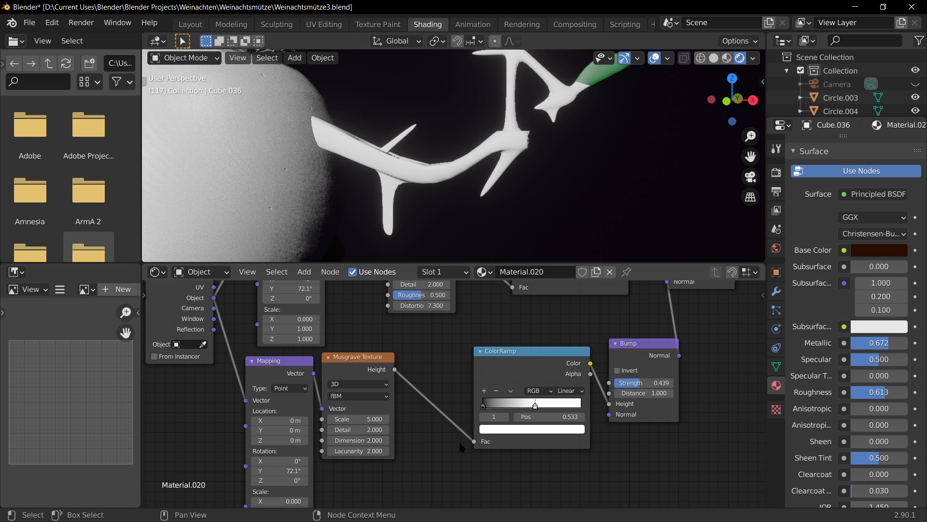
{"action": "scroll", "coordinate": [459, 441], "scroll_direction": "up", "scroll_amount": 1}
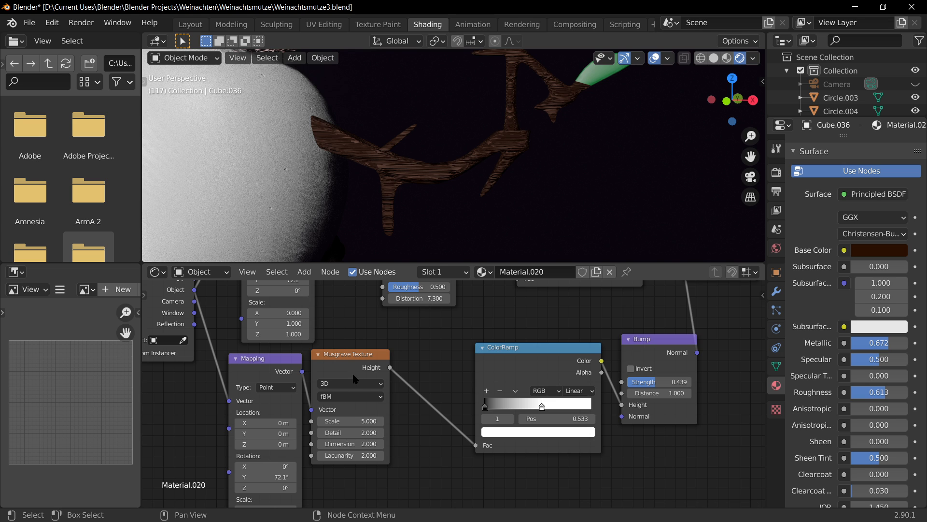
{"action": "left_click_drag", "start_coordinate": [352, 372], "coordinate": [375, 352]}
{"action": "scroll", "coordinate": [436, 408], "scroll_direction": "down", "scroll_amount": 4}
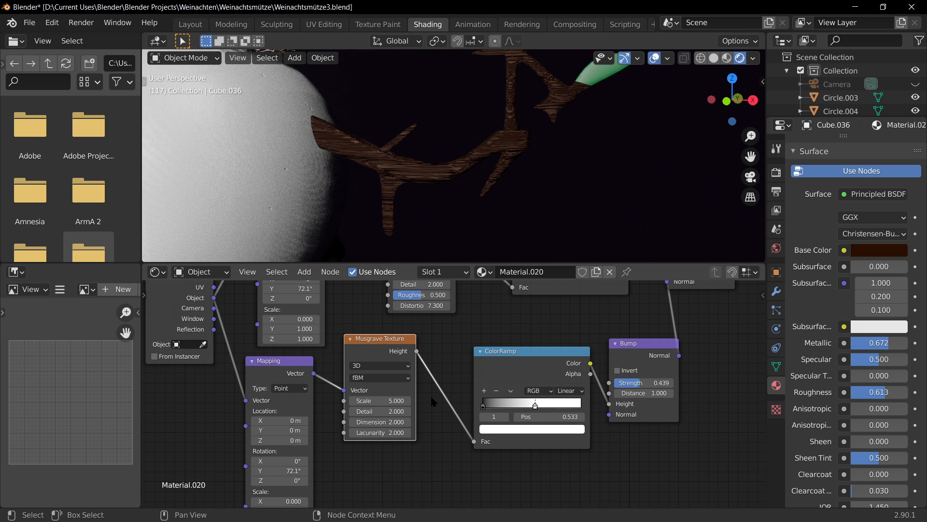
{"action": "scroll", "coordinate": [358, 441], "scroll_direction": "up", "scroll_amount": 3}
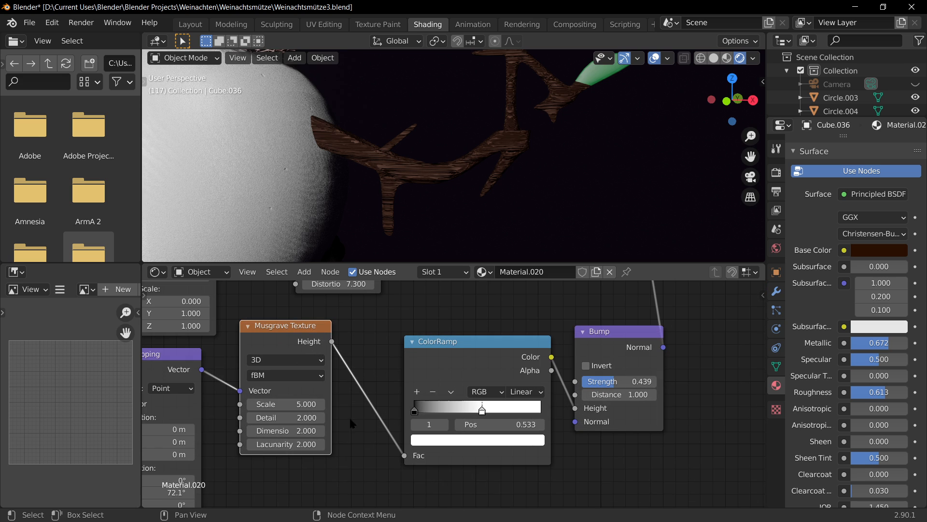
Try the Multifractal type on the Musgrave Texture node and delete the node
{"action": "left_click", "coordinate": [285, 359]}
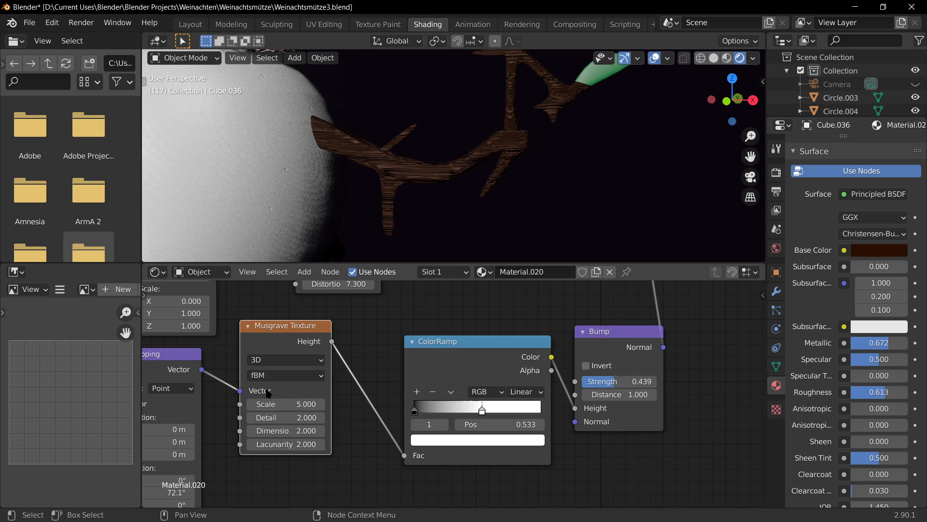
{"action": "left_click", "coordinate": [292, 360]}
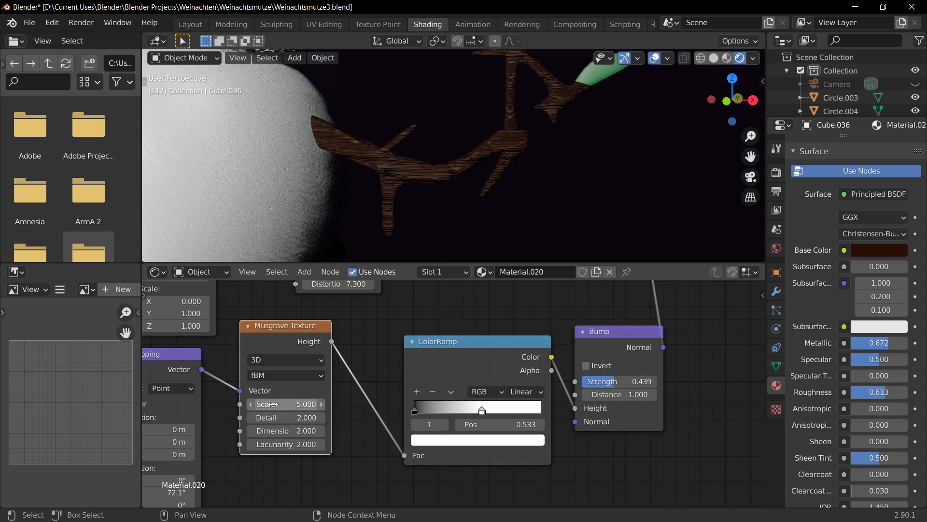
{"action": "left_click", "coordinate": [264, 376]}
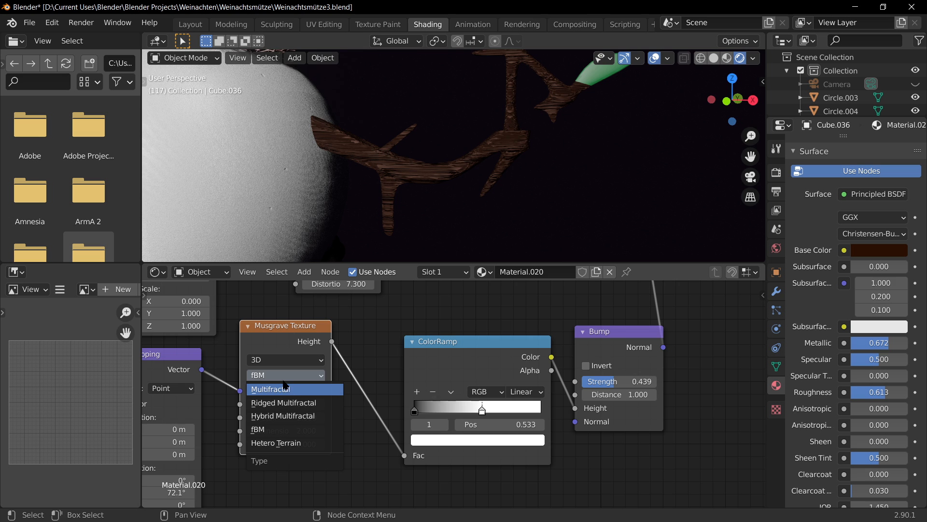
{"action": "left_click", "coordinate": [271, 388]}
{"action": "key", "text": "x"}
Try a Gradient Texture node between the Mapping and ColorRamp nodes and delete it
{"action": "key", "text": "shift+a"}
{"action": "mouse_move", "coordinate": [309, 331]}
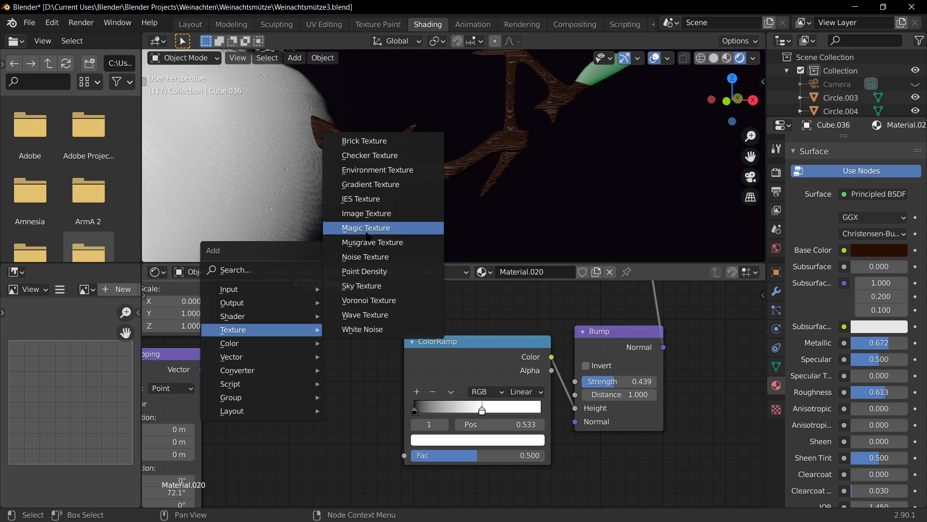
{"action": "left_click", "coordinate": [366, 187]}
{"action": "left_click", "coordinate": [263, 365]}
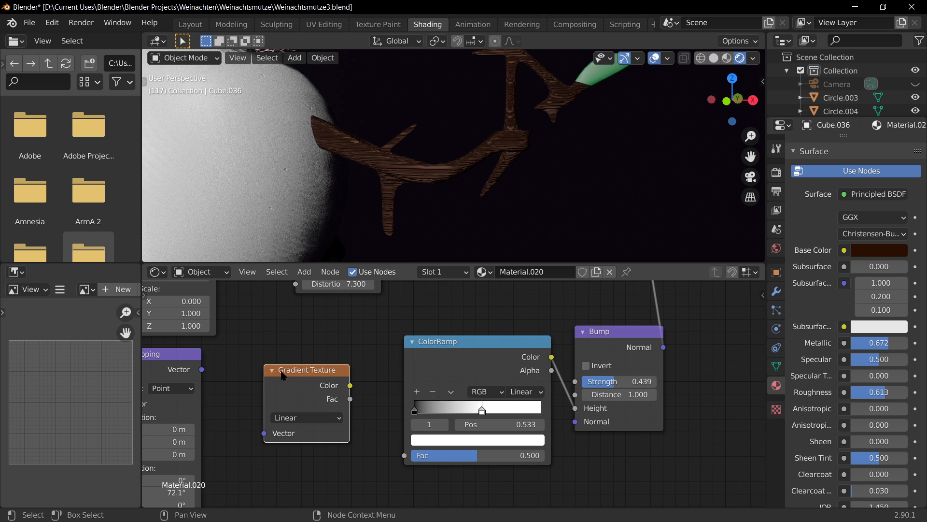
{"action": "key", "text": "x"}
Try an Environment Texture node beside the ColorRamp and delete it
{"action": "key", "text": "shift+a"}
{"action": "mouse_move", "coordinate": [297, 373]}
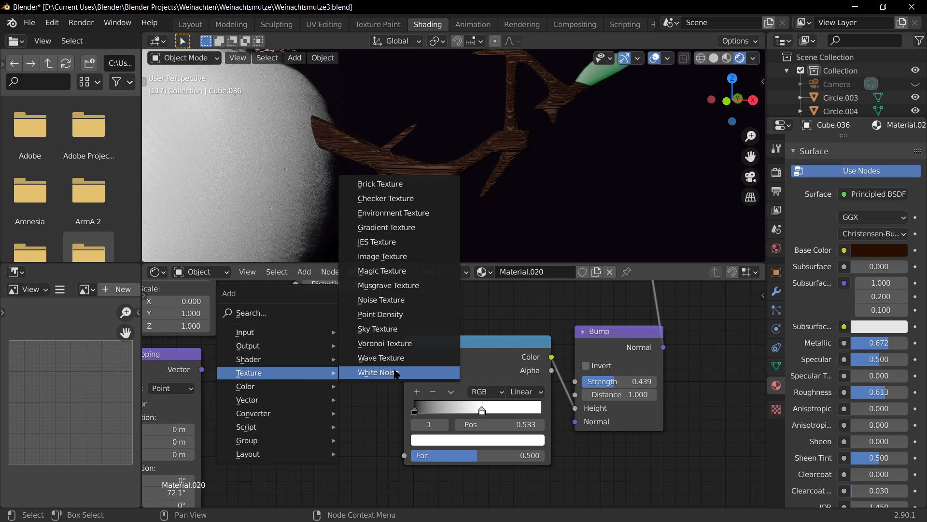
{"action": "left_click", "coordinate": [411, 213]}
{"action": "left_click", "coordinate": [416, 425]}
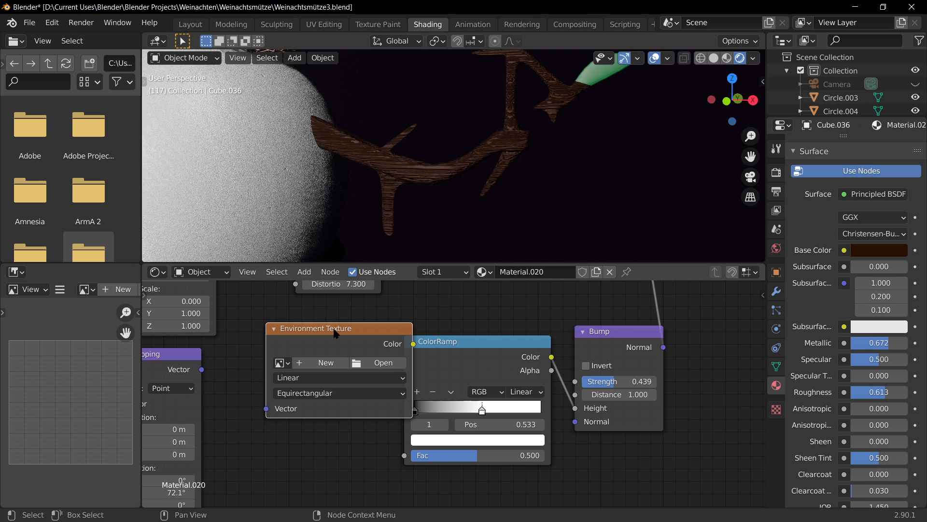
{"action": "key", "text": "x"}
Add an unlinked Musgrave Texture node, look through its dimension and type options, and remove it
{"action": "key", "text": "shift+a"}
{"action": "mouse_move", "coordinate": [335, 333]}
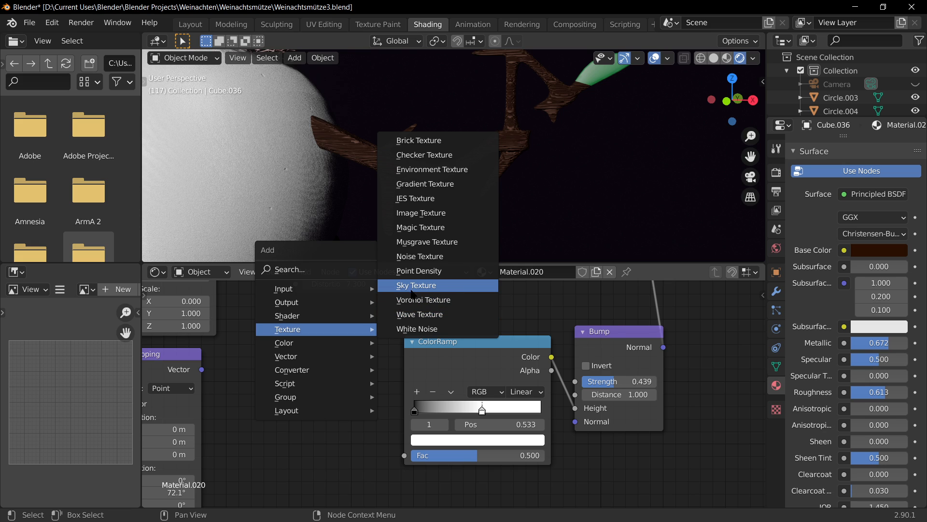
{"action": "left_click", "coordinate": [422, 249]}
{"action": "left_click", "coordinate": [309, 355]}
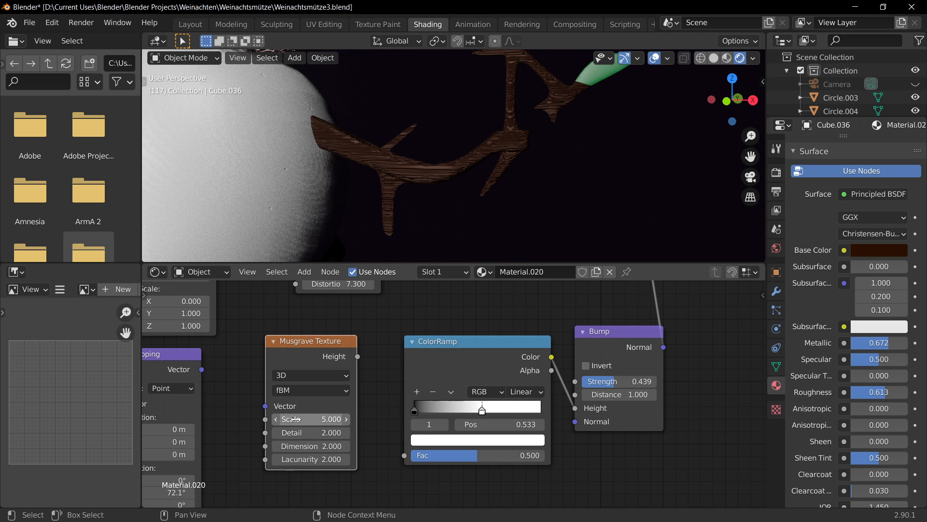
{"action": "left_click", "coordinate": [304, 376]}
{"action": "left_click", "coordinate": [304, 375]}
{"action": "left_click", "coordinate": [305, 389]}
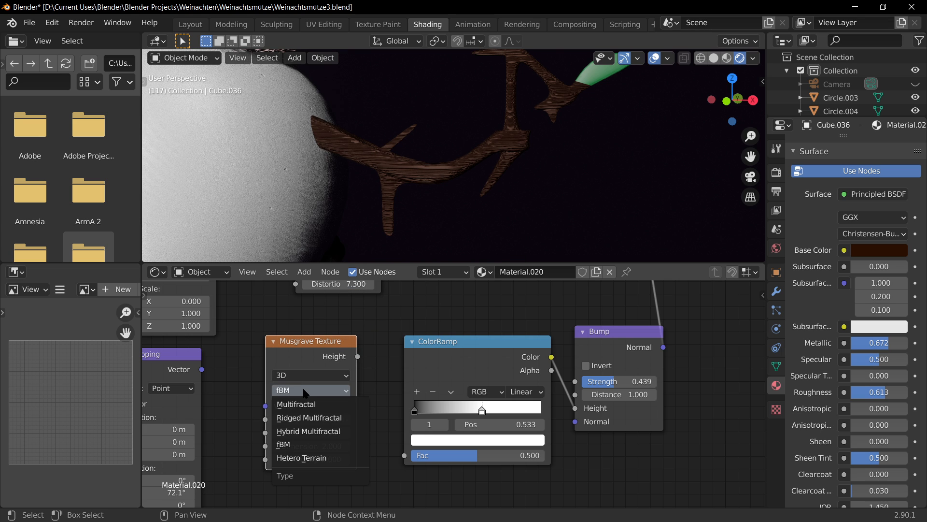
{"action": "left_click", "coordinate": [303, 388]}
{"action": "left_click", "coordinate": [305, 374]}
{"action": "left_click", "coordinate": [306, 376]}
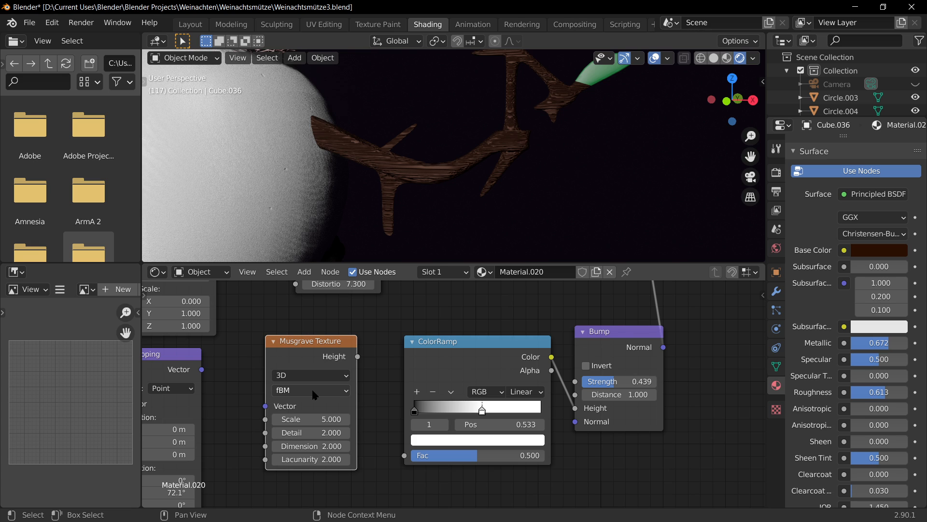
{"action": "left_click", "coordinate": [312, 390]}
{"action": "left_click", "coordinate": [313, 392]}
Place another Musgrave Texture node close to the Mapping node, check its fractal types, and delete it
{"action": "key", "text": "shift+a"}
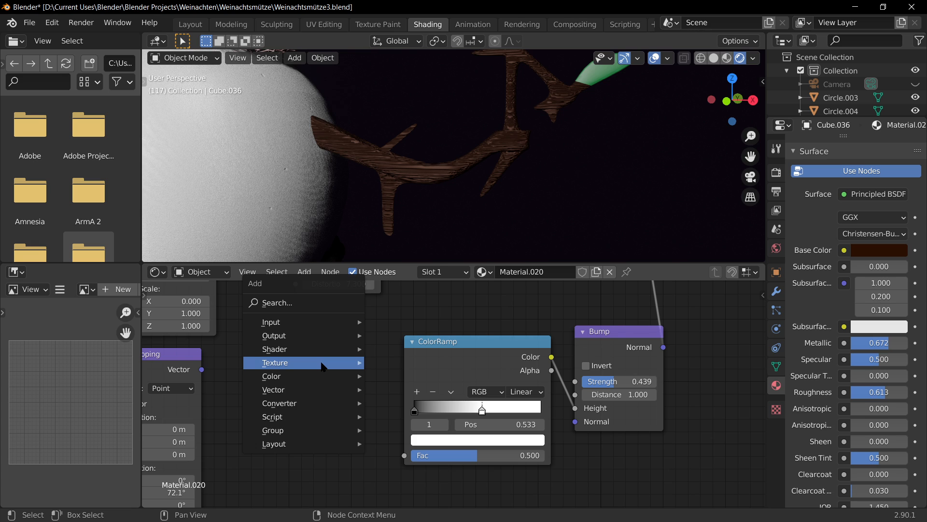
{"action": "mouse_move", "coordinate": [320, 362]}
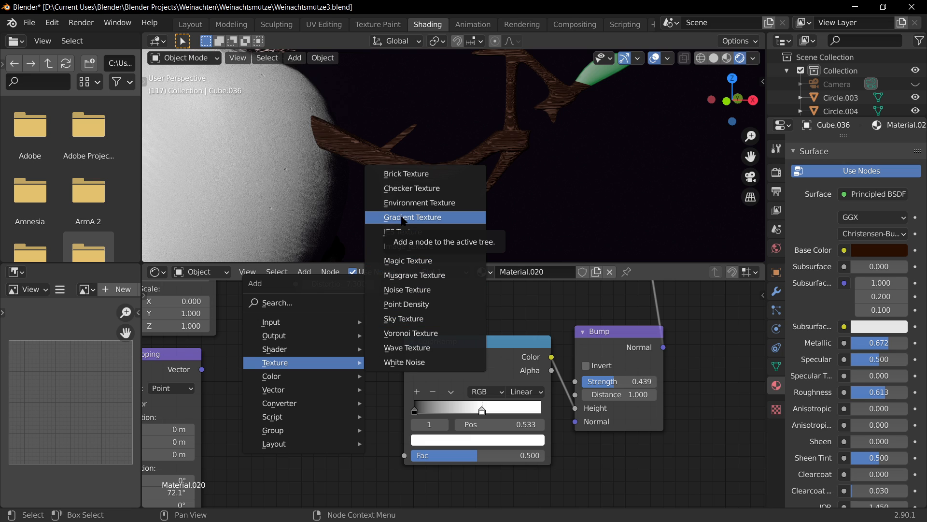
{"action": "left_click", "coordinate": [441, 275]}
{"action": "left_click", "coordinate": [266, 392]}
{"action": "left_click", "coordinate": [267, 389]}
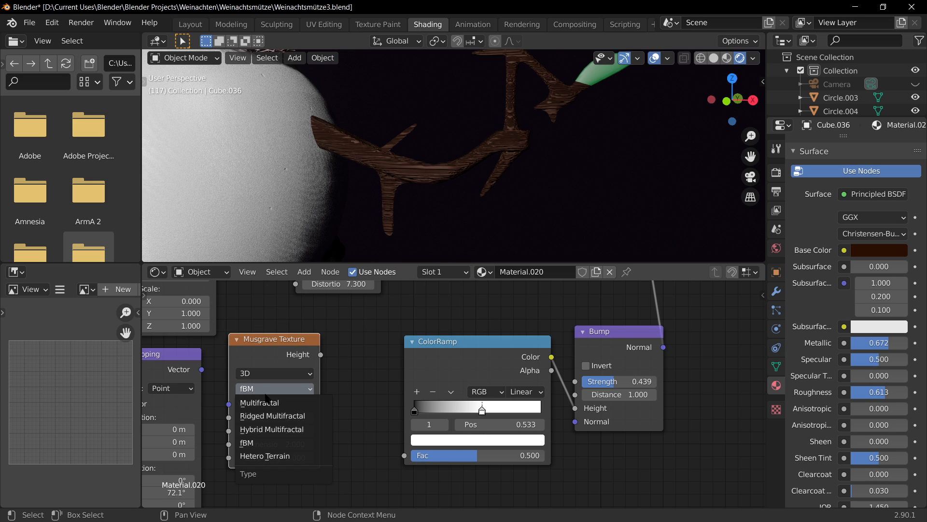
{"action": "left_click", "coordinate": [269, 388]}
{"action": "left_click", "coordinate": [271, 374]}
{"action": "key", "text": "x"}
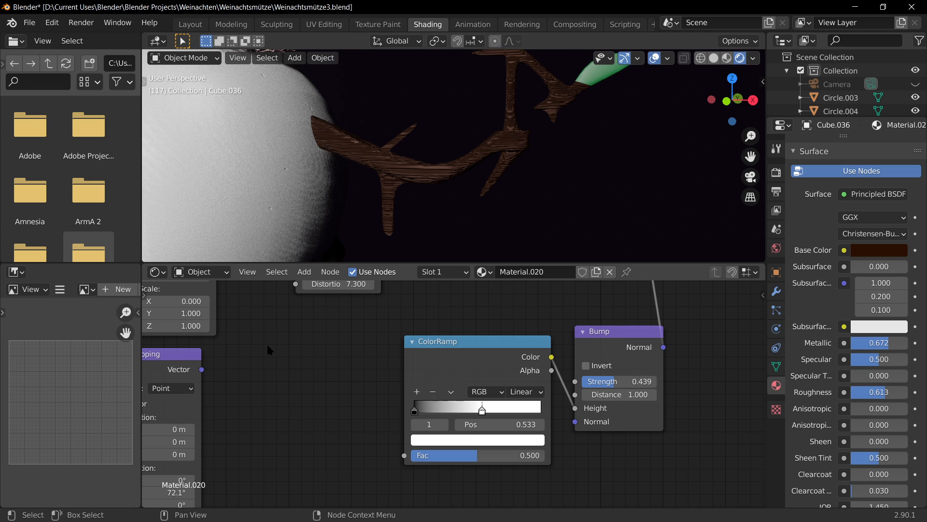
Insert a Musgrave Texture node once more before the ColorRamp, review its options, and delete it
{"action": "key", "text": "shift+a"}
{"action": "mouse_move", "coordinate": [269, 347]}
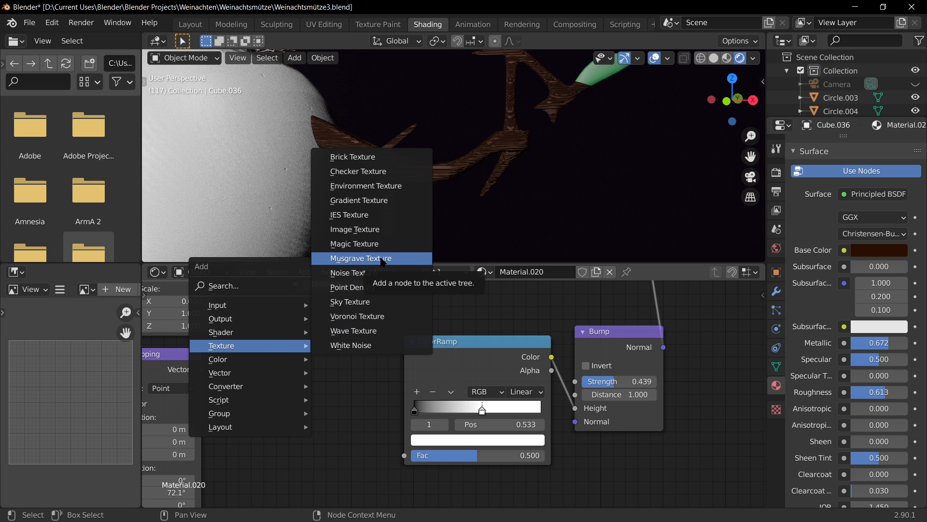
{"action": "left_click", "coordinate": [361, 259]}
{"action": "left_click", "coordinate": [292, 386]}
{"action": "left_click", "coordinate": [292, 389]}
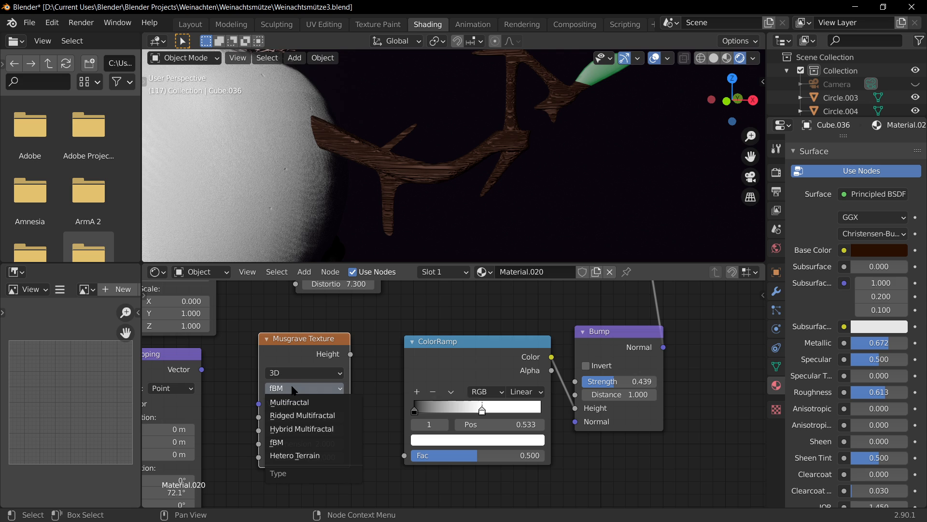
{"action": "left_click", "coordinate": [292, 389]}
{"action": "left_click", "coordinate": [294, 374]}
{"action": "left_click", "coordinate": [295, 374]}
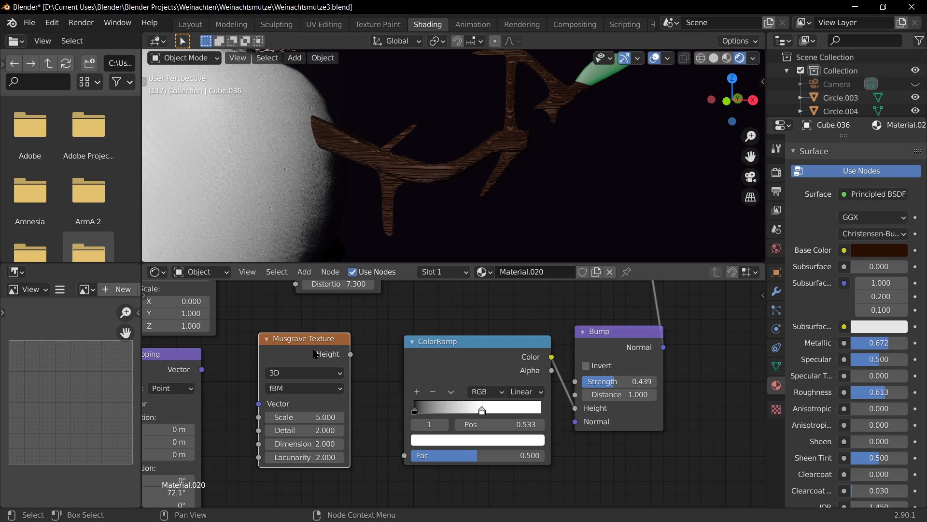
{"action": "key", "text": "x"}
Add a Voronoi Texture node, linking the Mapping Vector to its Vector and its Color to the ColorRamp's Fac
{"action": "key", "text": "shift+a"}
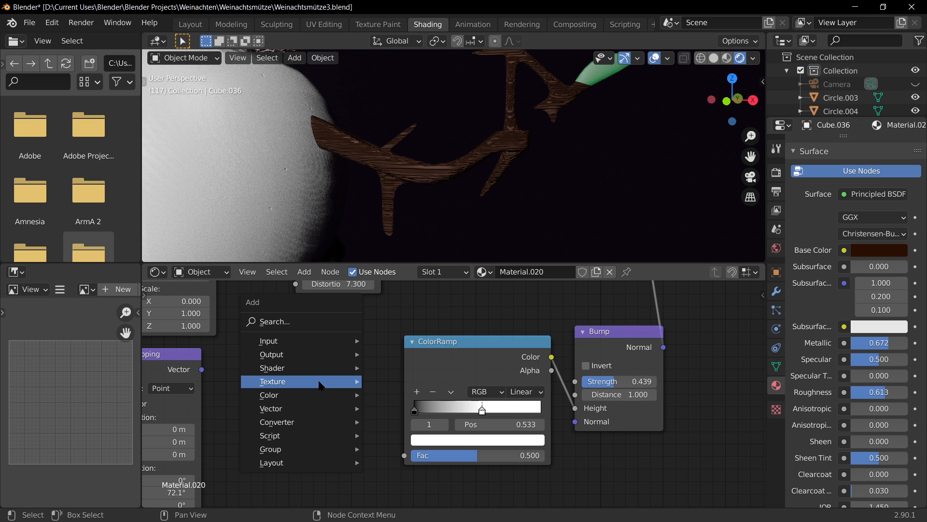
{"action": "mouse_move", "coordinate": [327, 386]}
{"action": "left_click", "coordinate": [409, 352]}
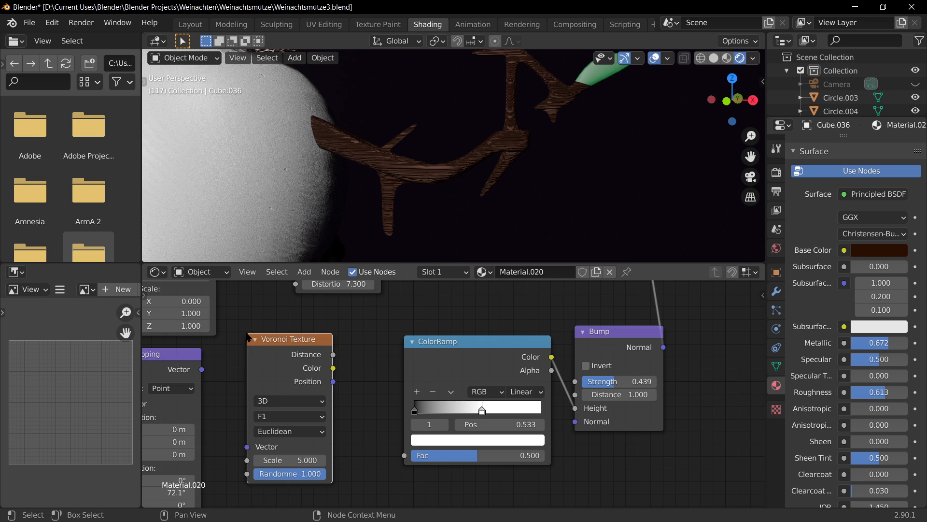
{"action": "left_click_drag", "start_coordinate": [206, 371], "coordinate": [248, 449]}
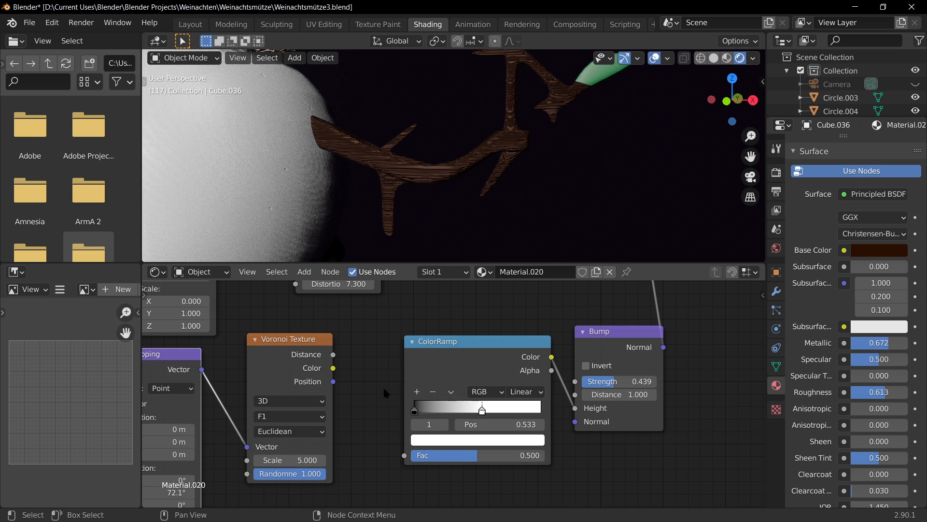
{"action": "left_click_drag", "start_coordinate": [338, 385], "coordinate": [345, 398]}
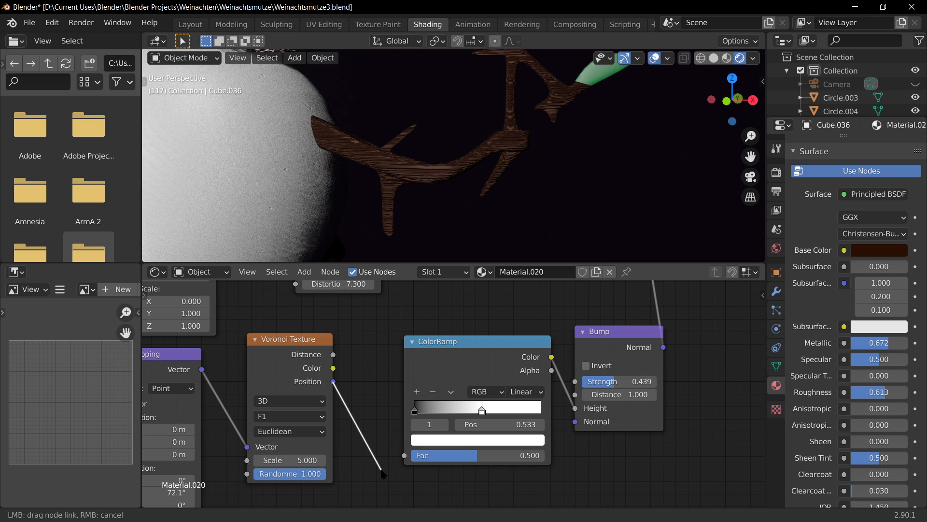
{"action": "left_click_drag", "start_coordinate": [383, 474], "coordinate": [384, 476]}
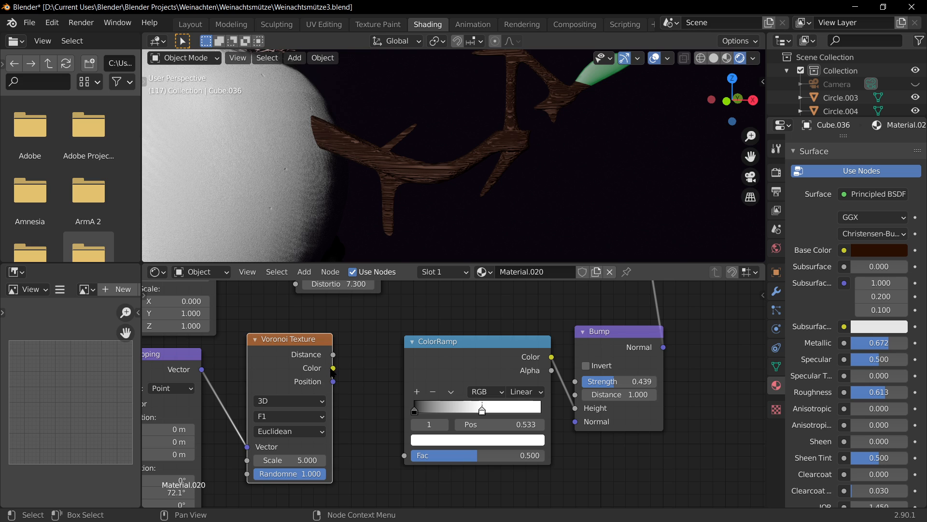
{"action": "left_click_drag", "start_coordinate": [333, 369], "coordinate": [405, 455]}
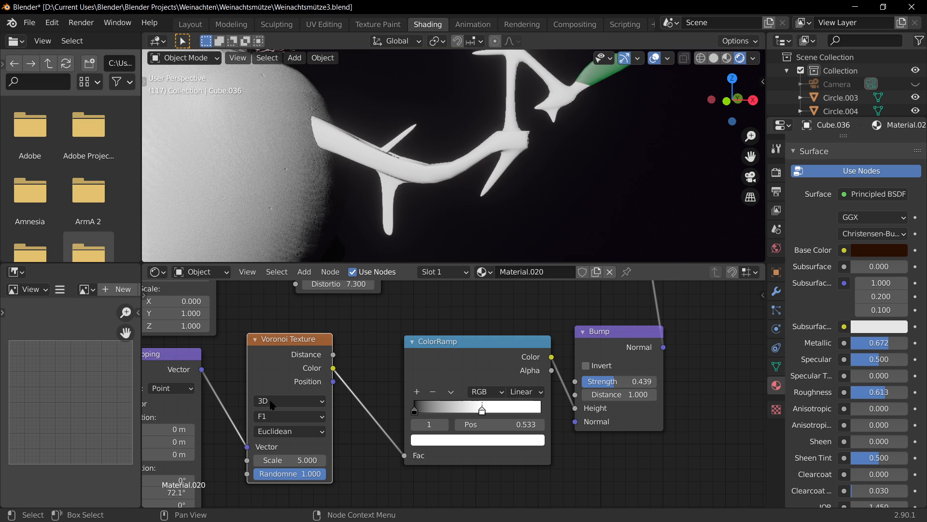
Set the Voronoi Texture's distance metric to Minkowski
{"action": "left_click", "coordinate": [287, 431]}
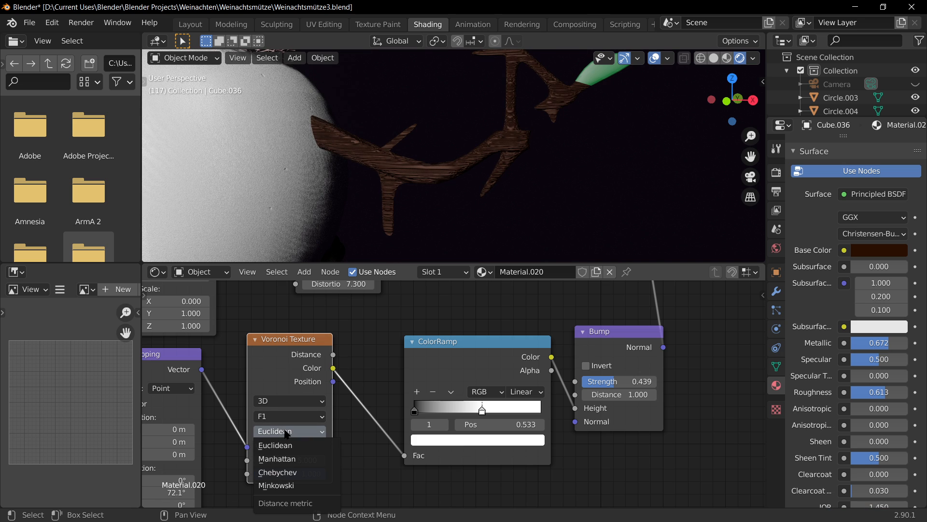
{"action": "left_click", "coordinate": [282, 486]}
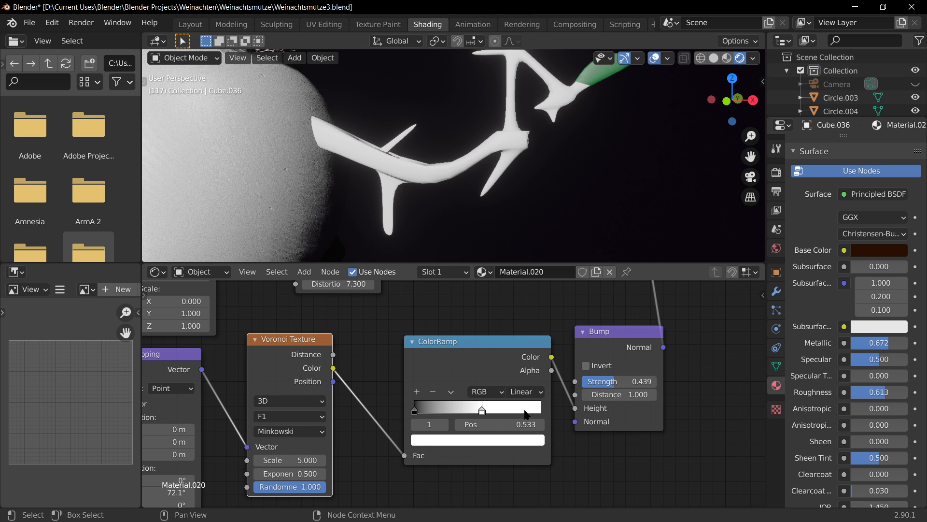
{"action": "scroll", "coordinate": [435, 406], "scroll_direction": "down", "scroll_amount": 2}
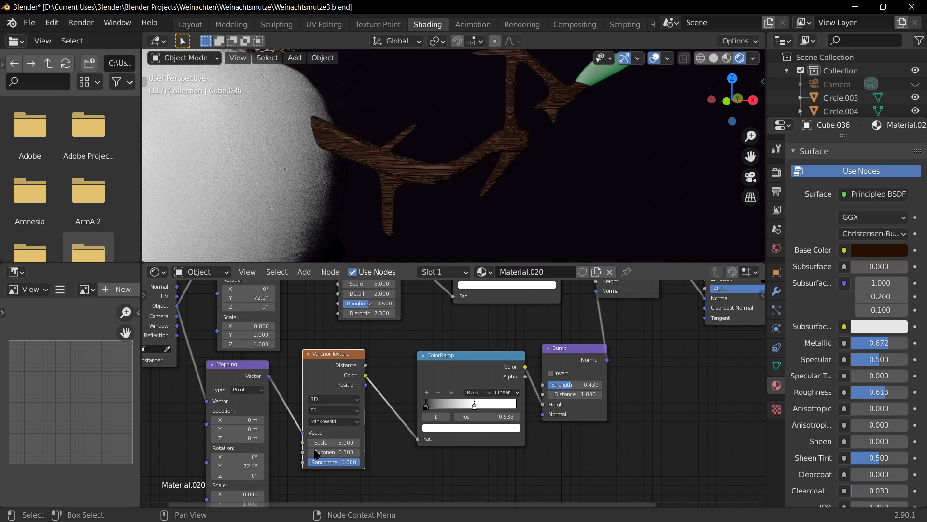
Set the strength of the lower Bump node to 0.609
{"action": "scroll", "coordinate": [353, 414], "scroll_direction": "up", "scroll_amount": 3}
{"action": "middle_click_drag", "start_coordinate": [671, 413], "coordinate": [533, 474]}
{"action": "scroll", "coordinate": [464, 398], "scroll_direction": "up", "scroll_amount": 2}
{"action": "scroll", "coordinate": [456, 394], "scroll_direction": "down", "scroll_amount": 5}
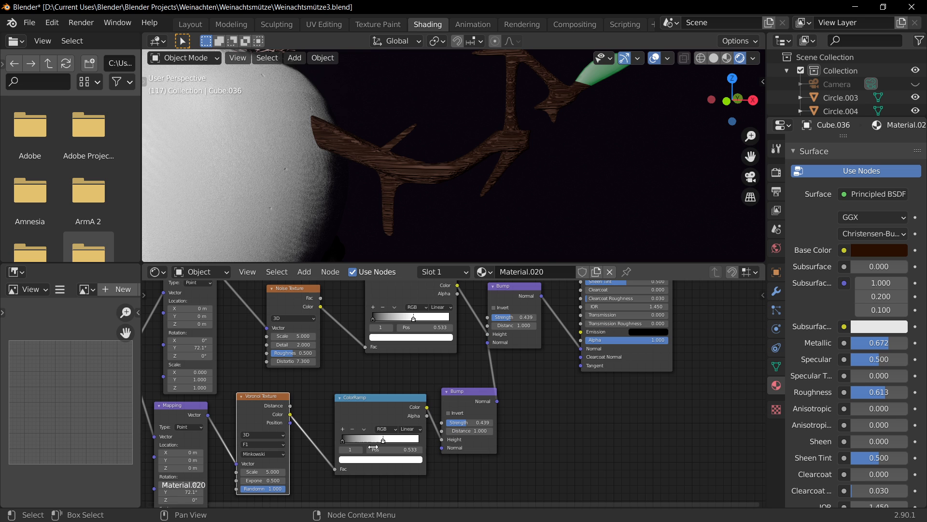
{"action": "scroll", "coordinate": [442, 177], "scroll_direction": "up", "scroll_amount": 5}
{"action": "scroll", "coordinate": [442, 177], "scroll_direction": "down", "scroll_amount": 3}
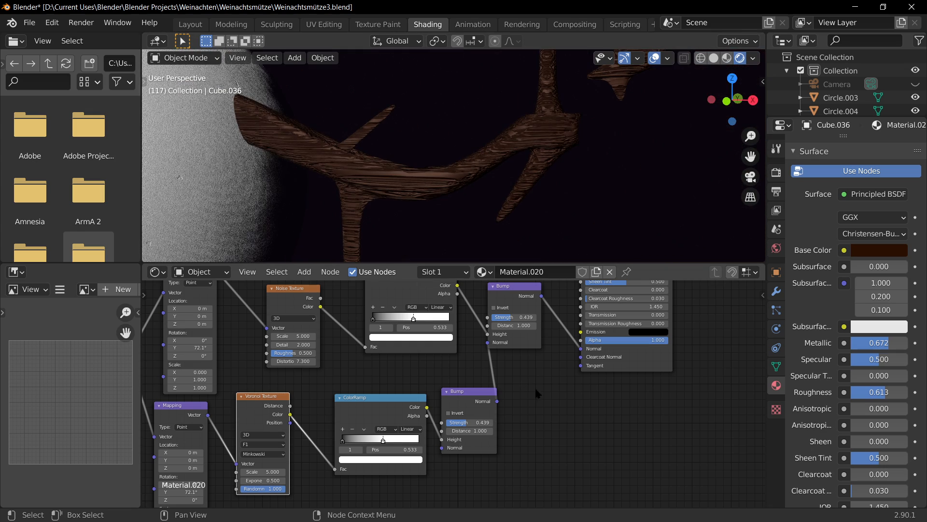
{"action": "scroll", "coordinate": [534, 386], "scroll_direction": "up", "scroll_amount": 2}
{"action": "scroll", "coordinate": [467, 434], "scroll_direction": "up", "scroll_amount": 2}
{"action": "left_click_drag", "start_coordinate": [471, 448], "coordinate": [503, 447]}
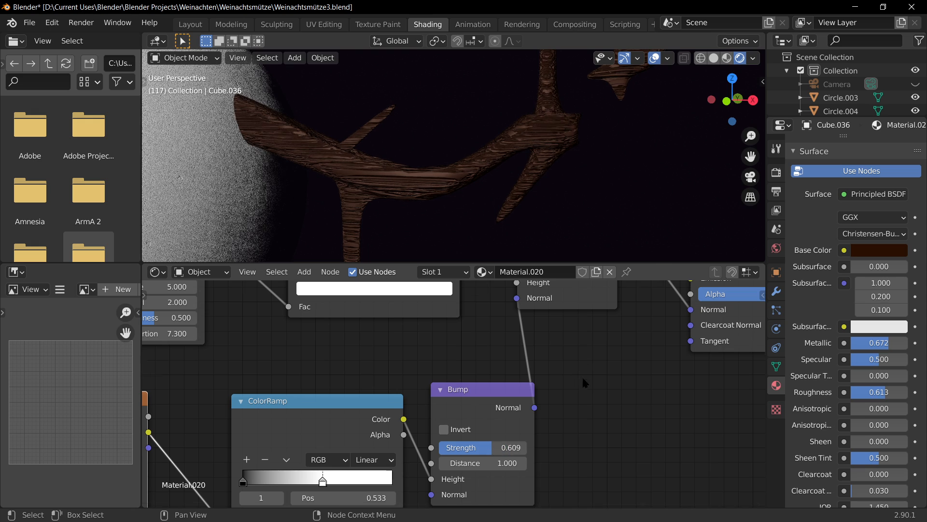
Move the white stop of the lower ColorRamp to position 0.864
{"action": "scroll", "coordinate": [579, 375], "scroll_direction": "down", "scroll_amount": 2}
{"action": "middle_click_drag", "start_coordinate": [577, 372], "coordinate": [732, 308]}
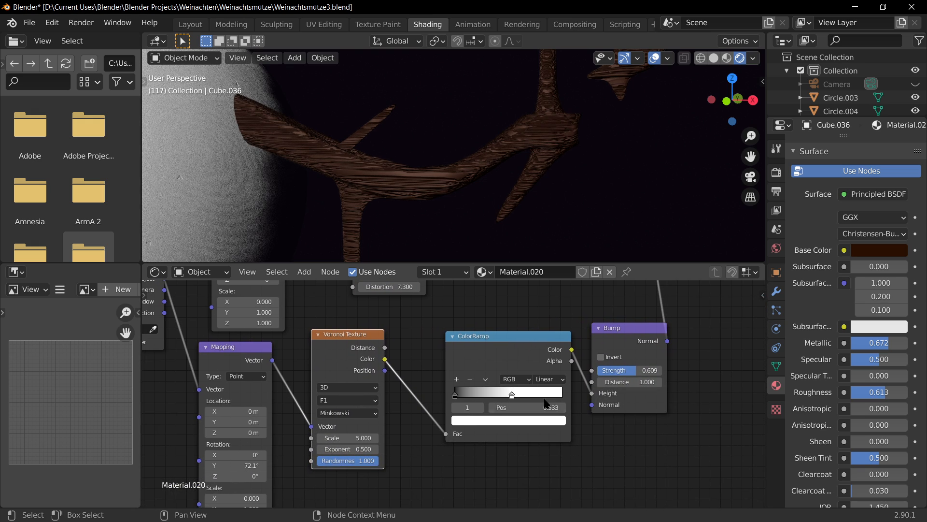
{"action": "left_click_drag", "start_coordinate": [513, 396], "coordinate": [548, 396]}
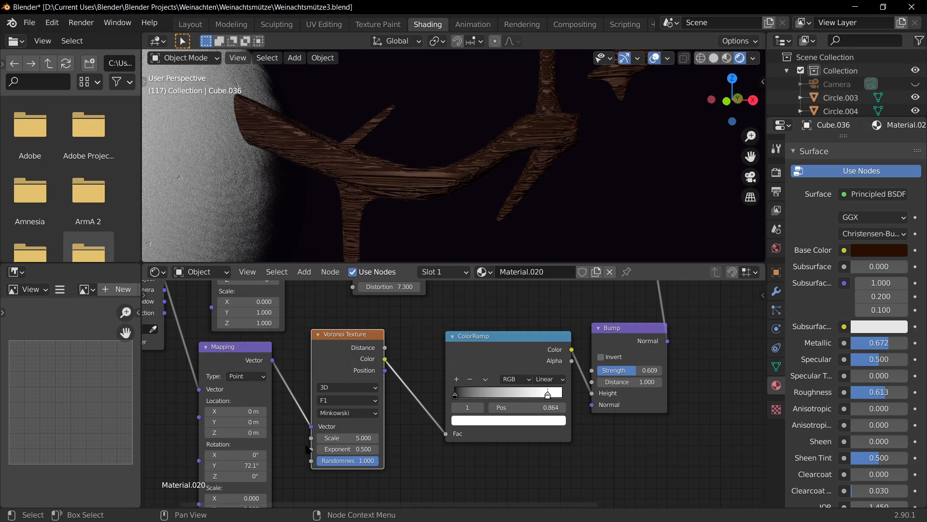
Set the Voronoi Texture's scale to 2.400 and the Y rotation of its Mapping node to 10.4°
{"action": "mouse_move", "coordinate": [358, 437]}
{"action": "left_mouse_down"}
{"action": "mouse_move", "coordinate": [387, 437]}
{"action": "mouse_move", "coordinate": [350, 437]}
{"action": "left_mouse_up"}
{"action": "middle_click_drag", "start_coordinate": [225, 372], "coordinate": [244, 354]}
{"action": "left_click_drag", "start_coordinate": [264, 443], "coordinate": [206, 443]}
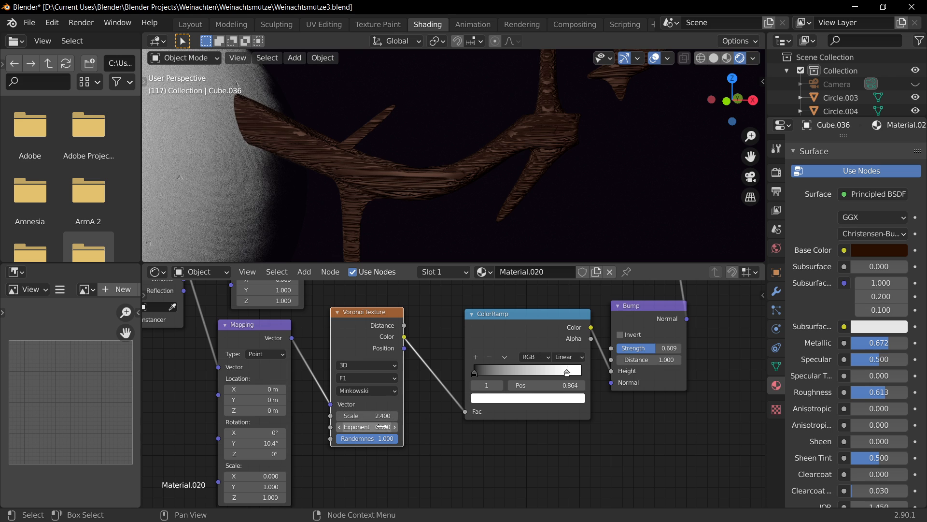
Try the Euclidean distance metric on the Voronoi Texture, then switch back to Minkowski
{"action": "left_click", "coordinate": [360, 390]}
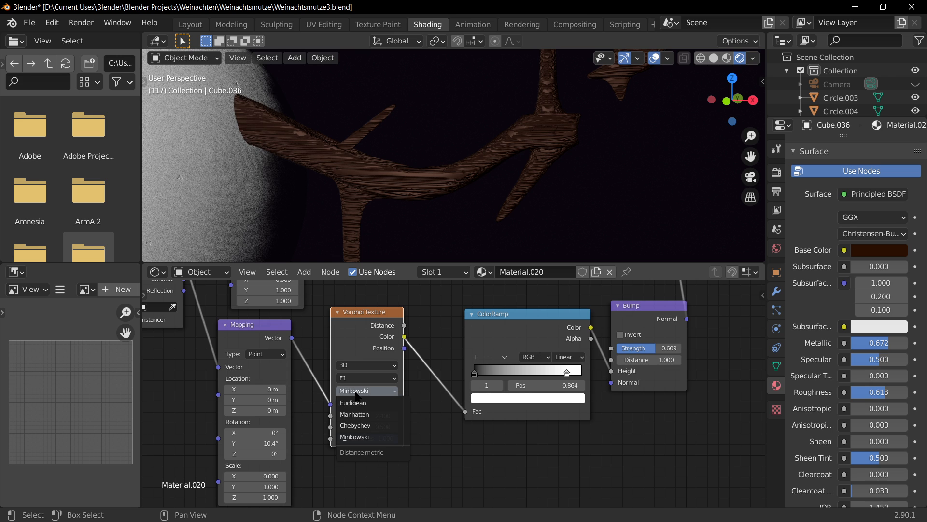
{"action": "left_click", "coordinate": [355, 404]}
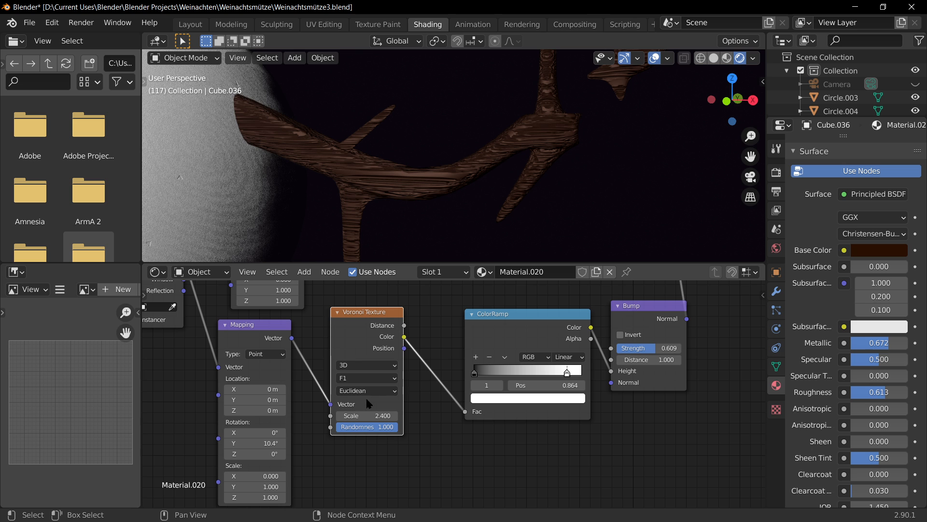
{"action": "left_click", "coordinate": [367, 390]}
{"action": "left_click", "coordinate": [369, 439]}
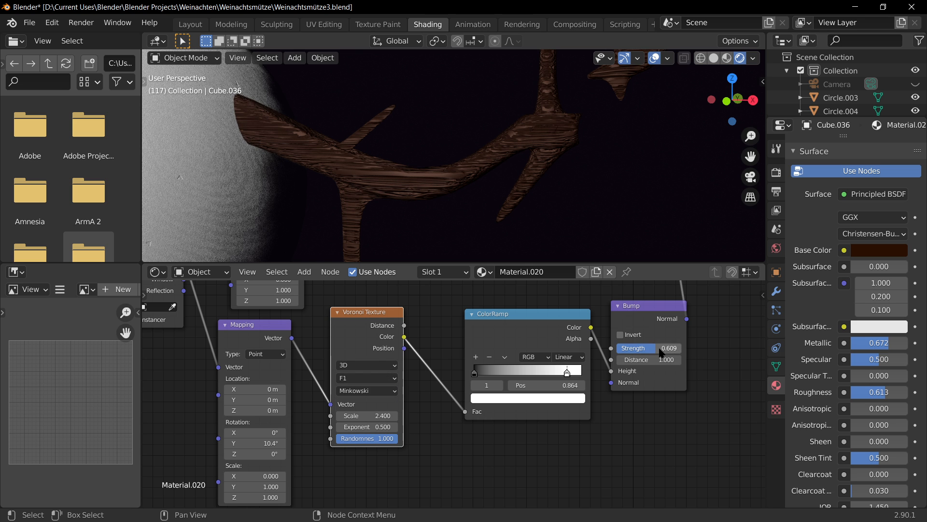
Raise the lower Bump node's strength to 1.000 and move the white stop of its ColorRamp to position 1.000
{"action": "left_click_drag", "start_coordinate": [662, 352], "coordinate": [686, 352]}
{"action": "left_click_drag", "start_coordinate": [568, 374], "coordinate": [587, 373]}
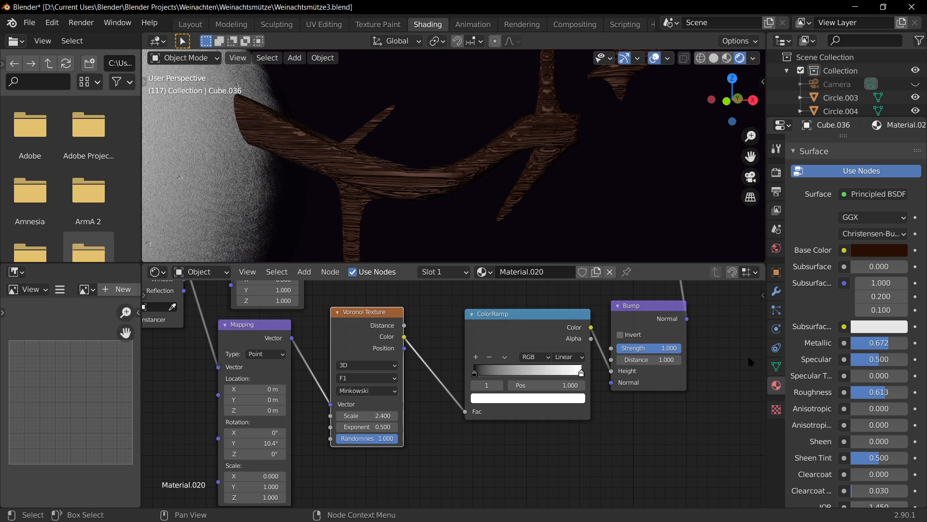
Reposition the lower Bump node slightly farther from its ColorRamp and move the Color link from its Height input to its Normal input
{"action": "middle_click_drag", "start_coordinate": [741, 360], "coordinate": [578, 455]}
{"action": "middle_click_drag", "start_coordinate": [539, 341], "coordinate": [556, 331]}
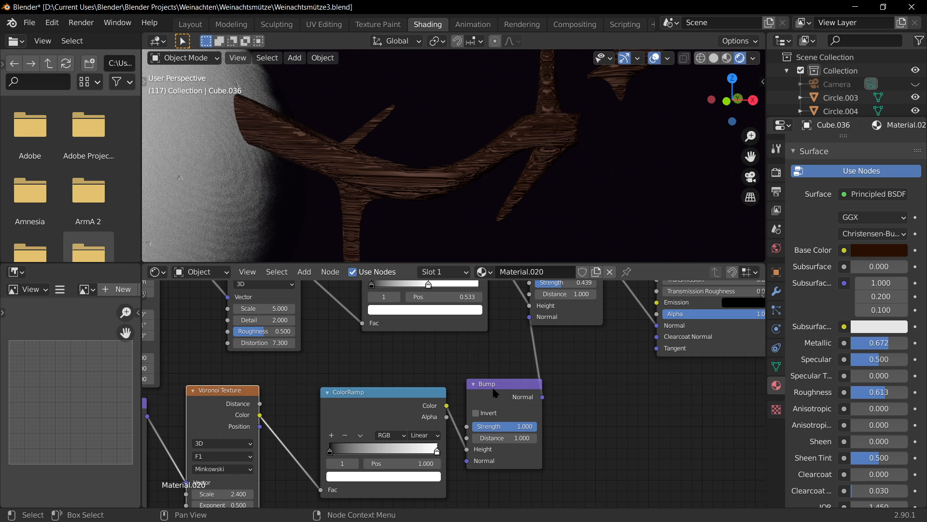
{"action": "left_click_drag", "start_coordinate": [494, 392], "coordinate": [517, 377]}
{"action": "left_click_drag", "start_coordinate": [489, 435], "coordinate": [490, 448]}
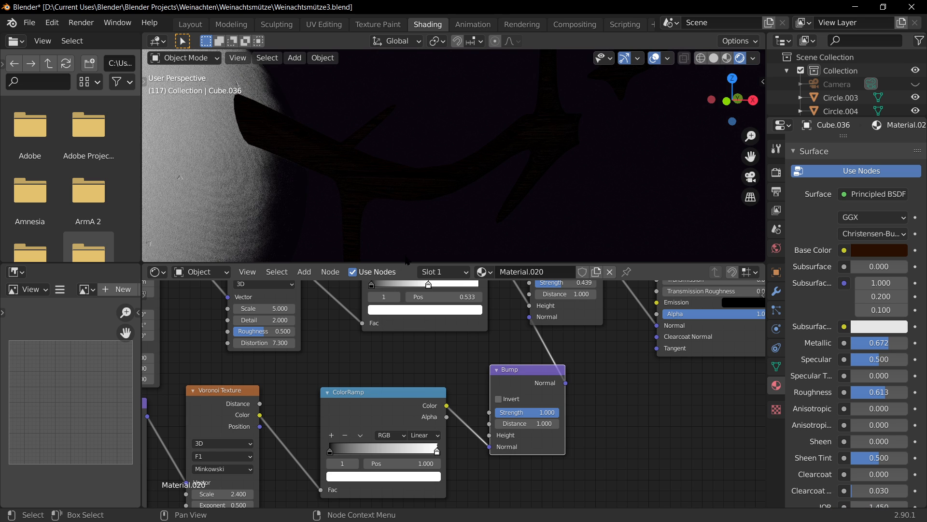
{"action": "scroll", "coordinate": [510, 207], "scroll_direction": "down", "scroll_amount": 5}
{"action": "mouse_move", "coordinate": [504, 55]}
{"action": "middle_mouse_down"}
{"action": "mouse_move", "coordinate": [488, 60]}
{"action": "mouse_move", "coordinate": [504, 55]}
{"action": "middle_mouse_up"}
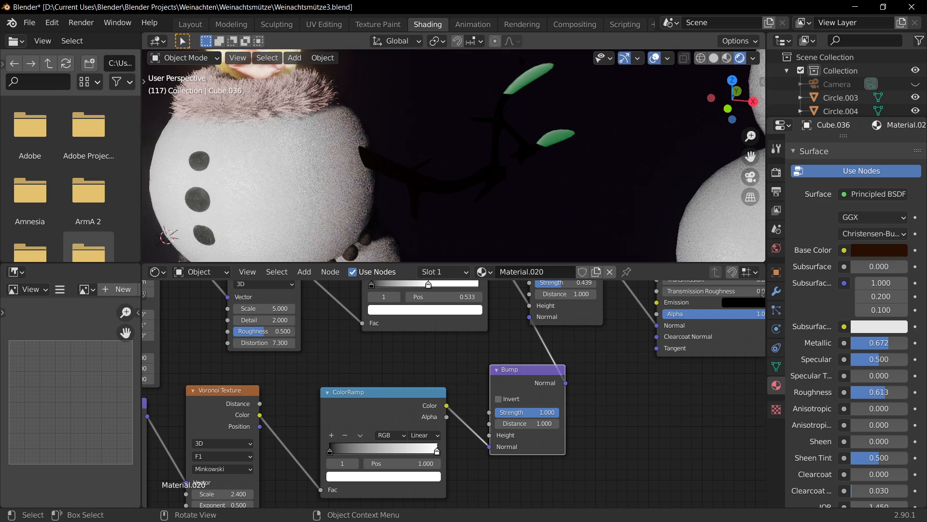
Set the lower Bump node's strength to 0.719 and reconnect the ColorRamp's Color to its Height input
{"action": "mouse_move", "coordinate": [556, 412]}
{"action": "left_mouse_down"}
{"action": "mouse_move", "coordinate": [512, 412]}
{"action": "mouse_move", "coordinate": [559, 412]}
{"action": "mouse_move", "coordinate": [541, 412]}
{"action": "left_mouse_up"}
{"action": "left_click_drag", "start_coordinate": [490, 447], "coordinate": [491, 435]}
{"action": "scroll", "coordinate": [362, 482], "scroll_direction": "down", "scroll_amount": 4}
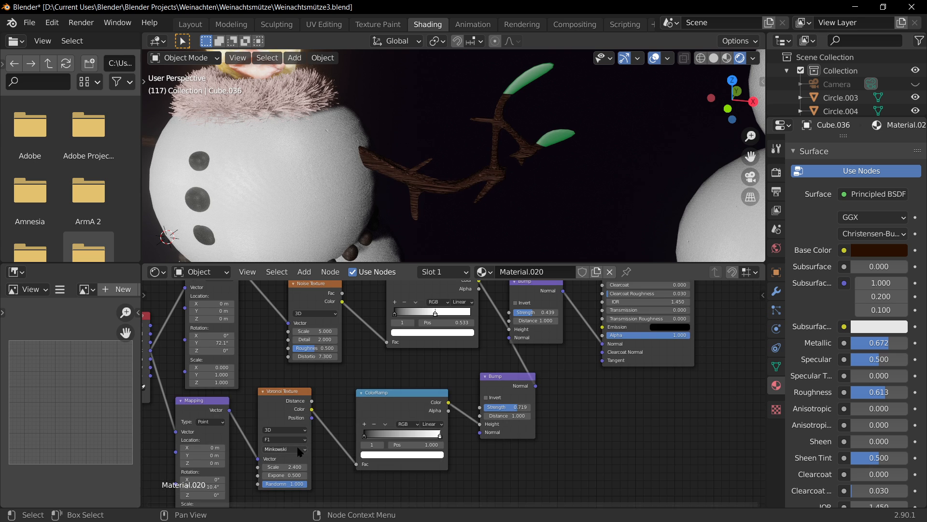
Set the Voronoi Texture's scale to 1.600 while viewing the wooden arm up close
{"action": "scroll", "coordinate": [302, 454], "scroll_direction": "up", "scroll_amount": 7}
{"action": "middle_click_drag", "start_coordinate": [244, 503], "coordinate": [455, 426]}
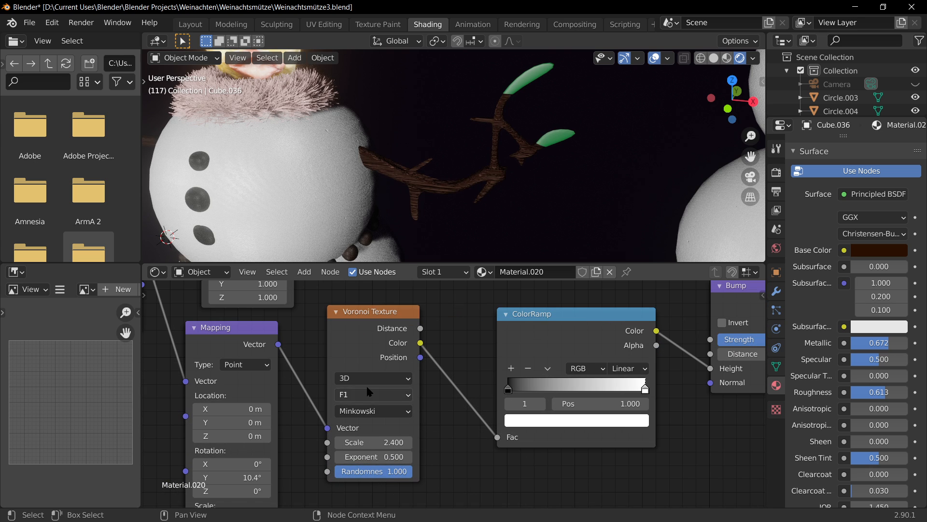
{"action": "scroll", "coordinate": [433, 212], "scroll_direction": "up", "scroll_amount": 5}
{"action": "middle_click_drag", "start_coordinate": [433, 213], "coordinate": [349, 172]}
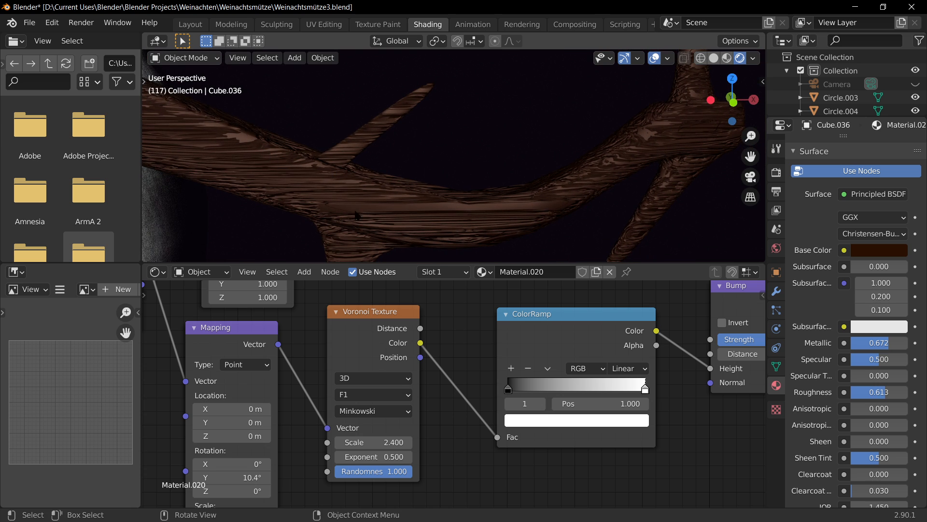
{"action": "left_click_drag", "start_coordinate": [365, 442], "coordinate": [394, 442]}
Set the Y and Z rotation of the Voronoi branch's Mapping node to 0°
{"action": "middle_click_drag", "start_coordinate": [363, 440], "coordinate": [439, 375]}
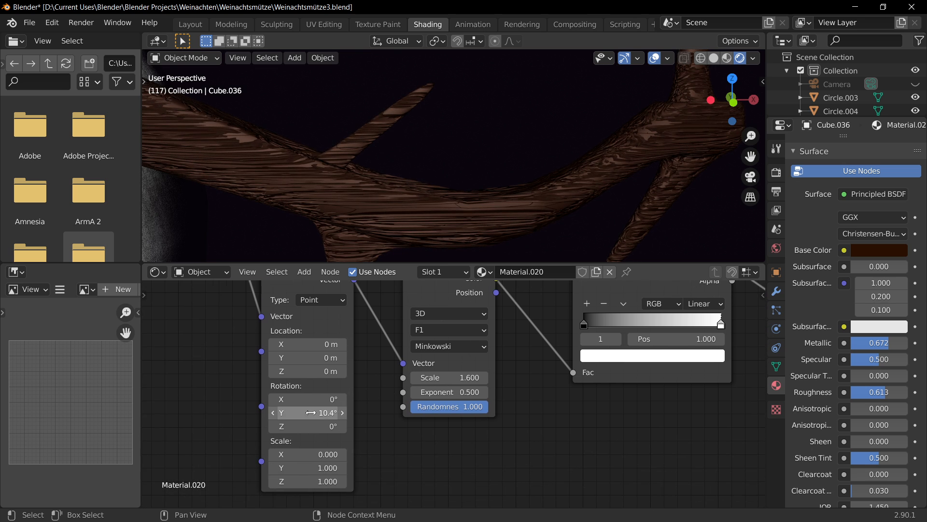
{"action": "left_click_drag", "start_coordinate": [309, 412], "coordinate": [386, 425]}
{"action": "left_click", "coordinate": [314, 408]}
{"action": "type", "text": "0"}
{"action": "key", "text": "Return"}
{"action": "left_click", "coordinate": [314, 425]}
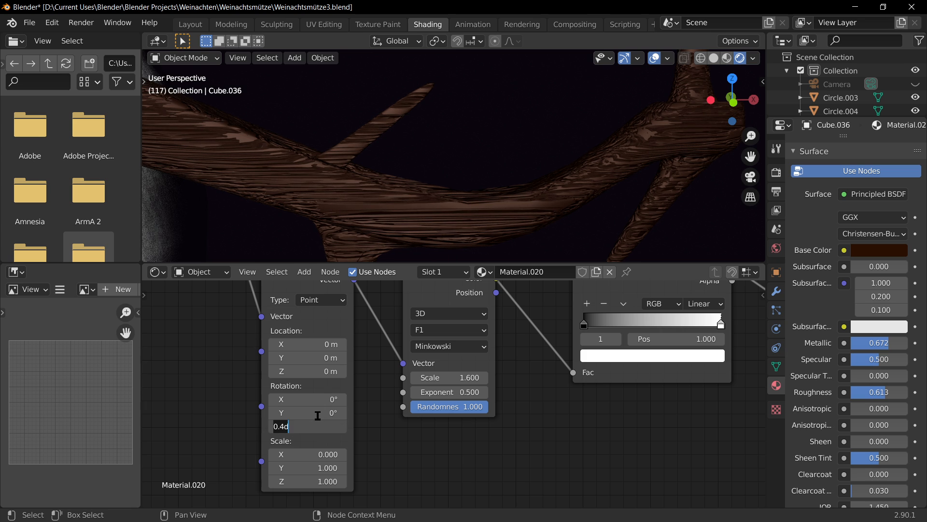
{"action": "type", "text": "0"}
{"action": "key", "text": "Return"}
Set the same Mapping node's X rotation to -11.7° and its X scale to 1.800
{"action": "mouse_move", "coordinate": [315, 399]}
{"action": "left_mouse_down"}
{"action": "mouse_move", "coordinate": [342, 399]}
{"action": "mouse_move", "coordinate": [329, 398]}
{"action": "left_mouse_up"}
{"action": "left_click_drag", "start_coordinate": [315, 454], "coordinate": [333, 454]}
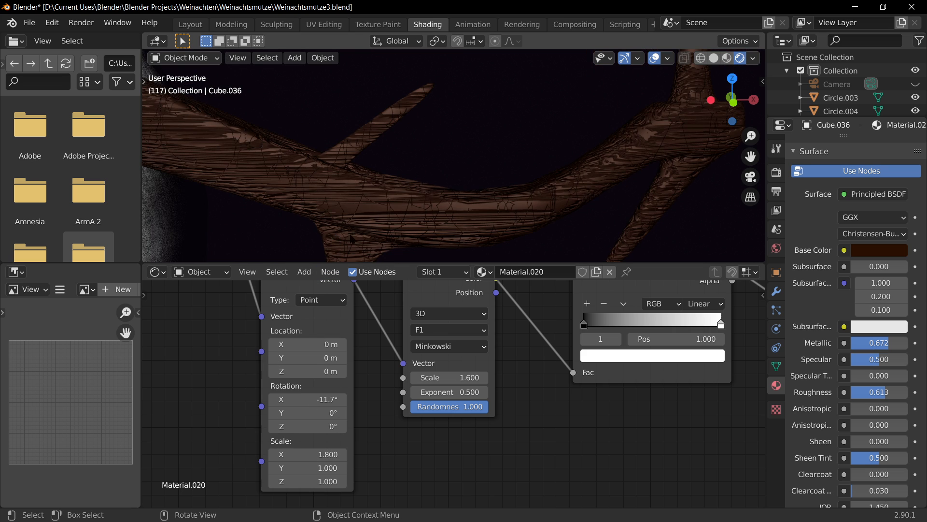
Set the Voronoi Texture's scale to 4.400
{"action": "middle_click_drag", "start_coordinate": [379, 233], "coordinate": [325, 261], "text": "shift"}
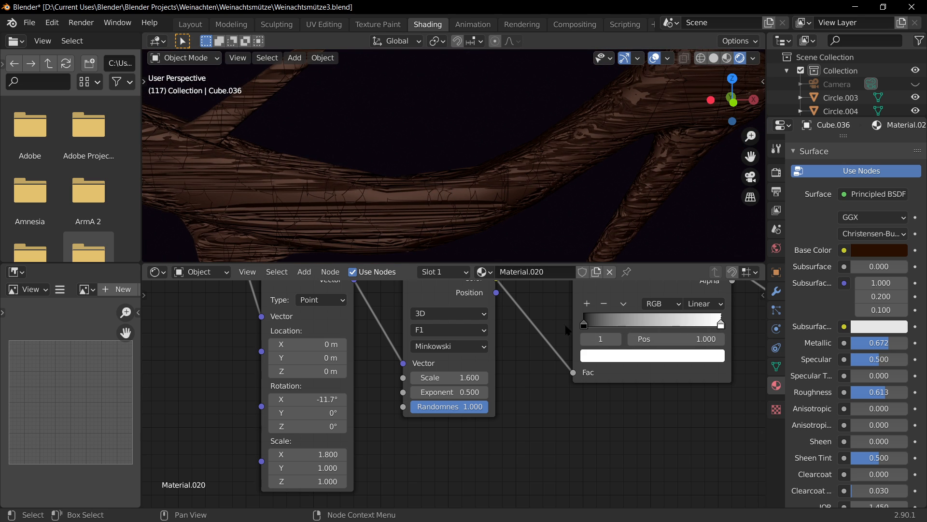
{"action": "middle_click_drag", "start_coordinate": [460, 386], "coordinate": [395, 416]}
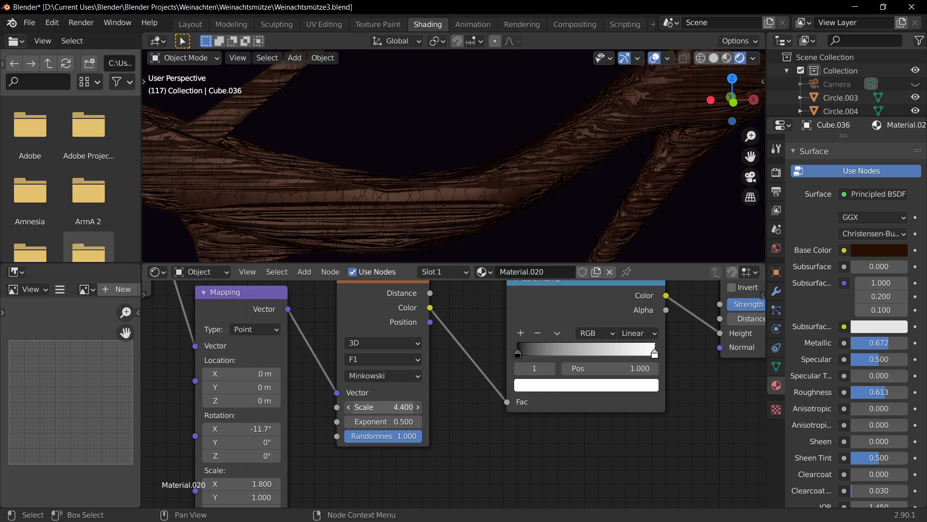
Reduce the lower Bump node's strength to 0.269, keeping the ColorRamp's white stop at position 1.000
{"action": "middle_click_drag", "start_coordinate": [676, 398], "coordinate": [528, 458]}
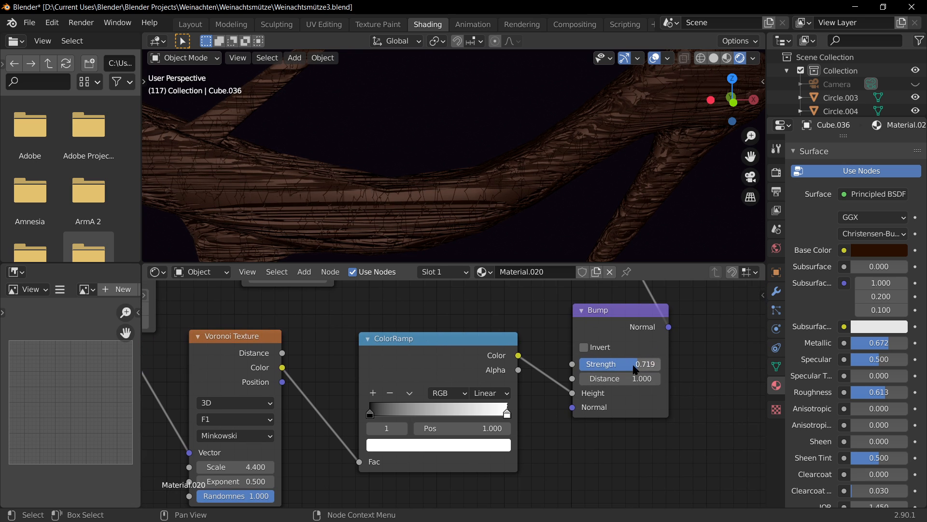
{"action": "mouse_move", "coordinate": [629, 364]}
{"action": "left_mouse_down"}
{"action": "mouse_move", "coordinate": [598, 363]}
{"action": "mouse_move", "coordinate": [633, 368]}
{"action": "left_mouse_up"}
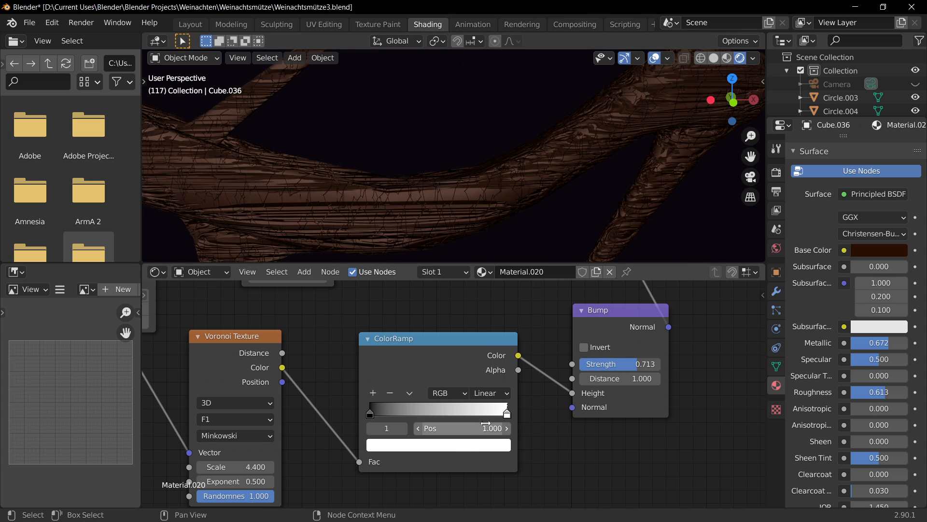
{"action": "mouse_move", "coordinate": [497, 414]}
{"action": "left_mouse_down"}
{"action": "mouse_move", "coordinate": [445, 413]}
{"action": "mouse_move", "coordinate": [510, 413]}
{"action": "left_mouse_up"}
{"action": "left_click_drag", "start_coordinate": [628, 364], "coordinate": [576, 364]}
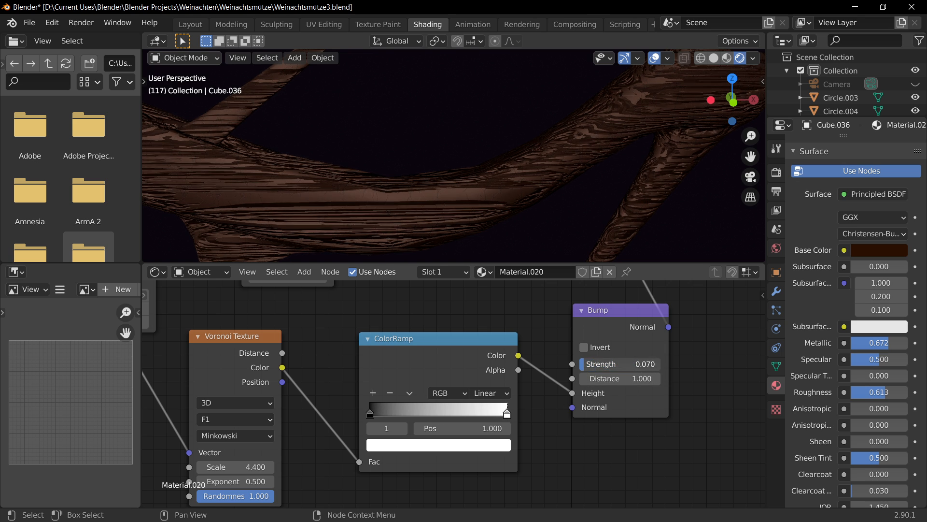
{"action": "middle_click_drag", "start_coordinate": [396, 160], "coordinate": [454, 166]}
{"action": "scroll", "coordinate": [454, 167], "scroll_direction": "down", "scroll_amount": 4}
{"action": "middle_click_drag", "start_coordinate": [461, 217], "coordinate": [422, 215]}
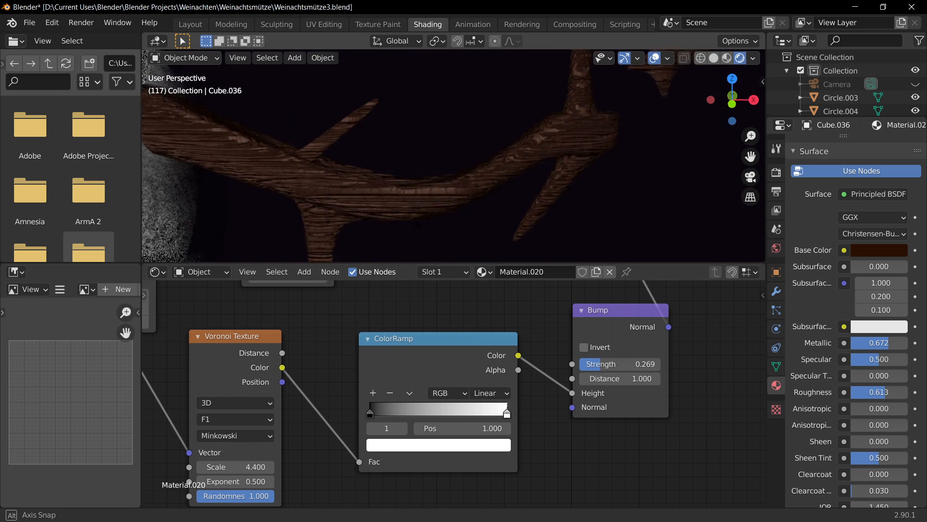
Try a Voronoi Texture scale of 3.5, then lower it to 2.900
{"action": "scroll", "coordinate": [422, 215], "scroll_direction": "up", "scroll_amount": 3}
{"action": "scroll", "coordinate": [422, 215], "scroll_direction": "down", "scroll_amount": 5}
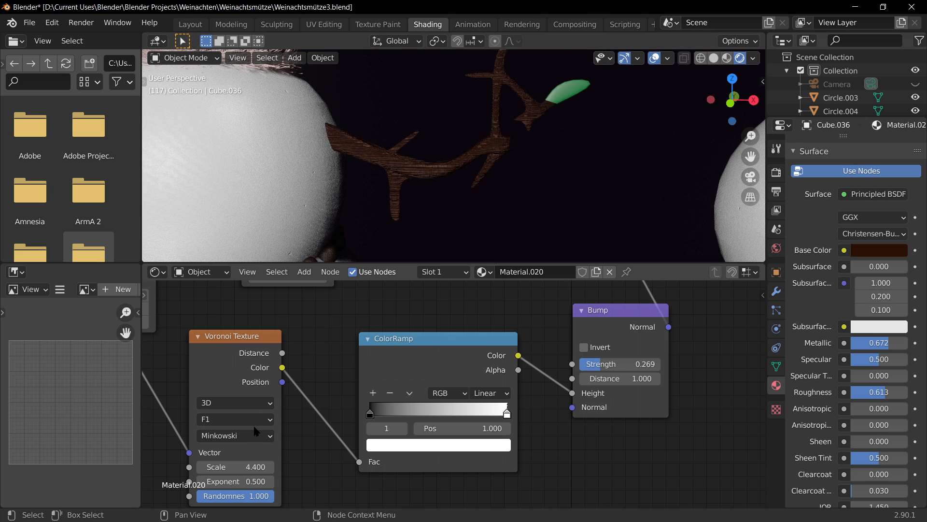
{"action": "left_click", "coordinate": [237, 466]}
{"action": "type", "text": "3.5"}
{"action": "key", "text": "Return"}
{"action": "left_click_drag", "start_coordinate": [236, 467], "coordinate": [207, 466]}
{"action": "scroll", "coordinate": [396, 160], "scroll_direction": "up", "scroll_amount": 5}
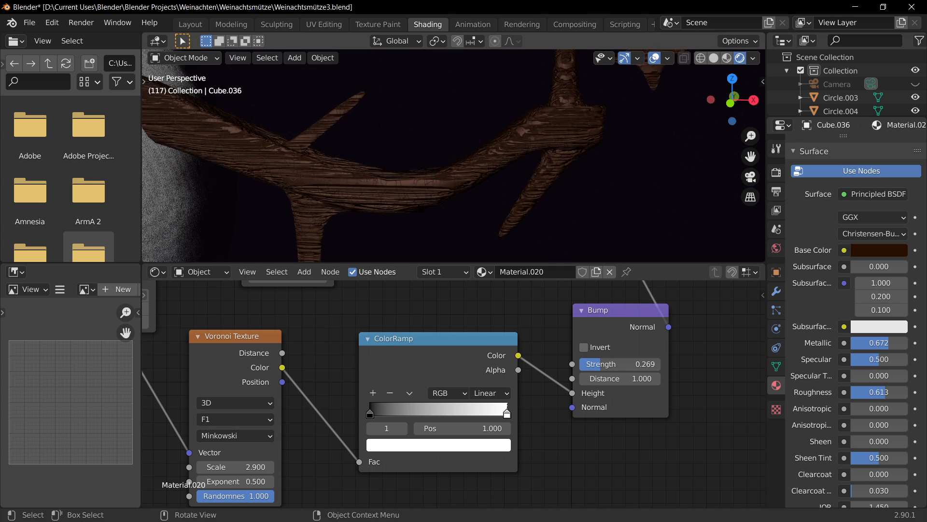
Adjust the Voronoi Texture's scale to 3.600 while viewing the wood grain up close
{"action": "middle_click_drag", "start_coordinate": [396, 145], "coordinate": [393, 202], "text": "shift"}
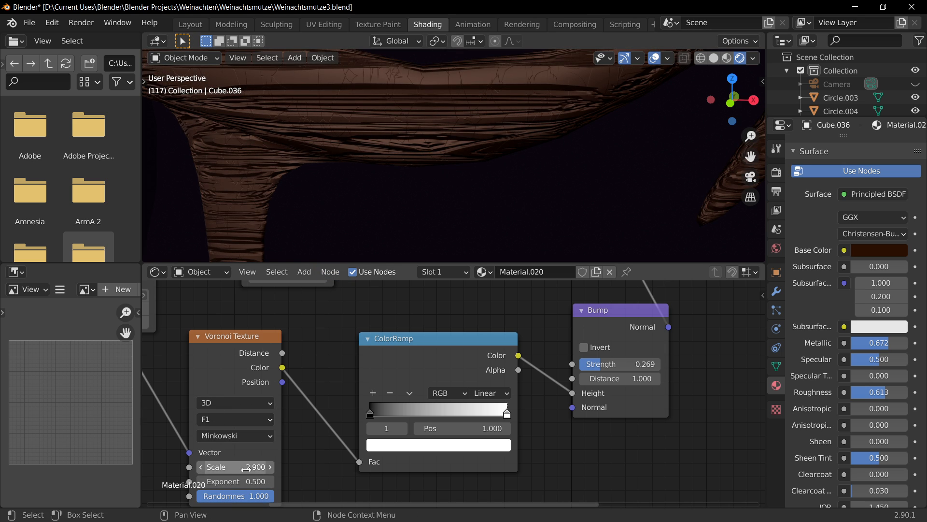
{"action": "left_click_drag", "start_coordinate": [245, 467], "coordinate": [212, 466]}
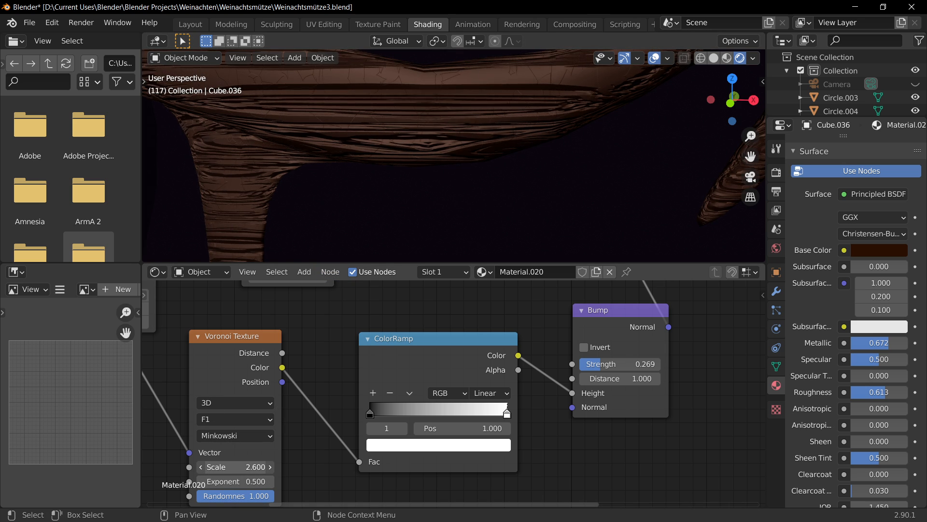
{"action": "scroll", "coordinate": [416, 177], "scroll_direction": "down", "scroll_amount": 4}
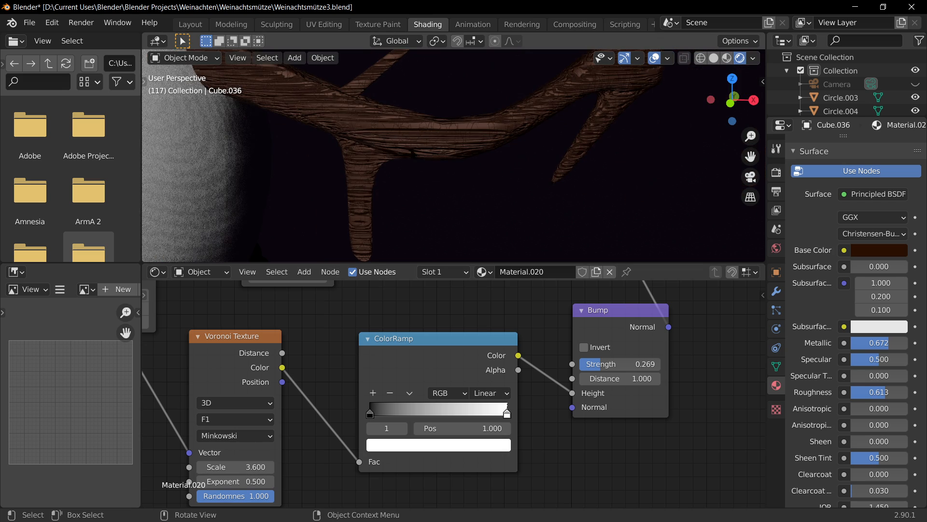
Check the wooden arms from farther away and save the project file
{"action": "scroll", "coordinate": [416, 177], "scroll_direction": "down", "scroll_amount": 4}
{"action": "scroll", "coordinate": [456, 185], "scroll_direction": "down", "scroll_amount": 5}
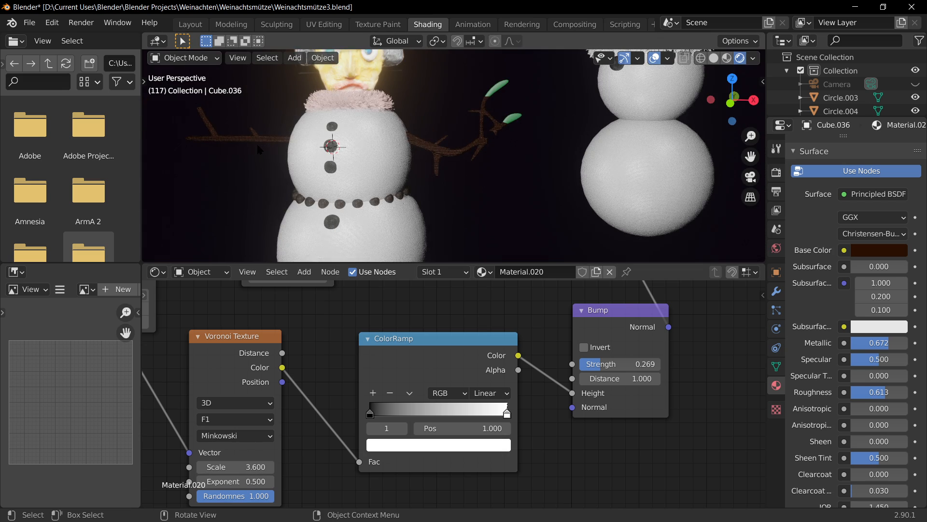
{"action": "scroll", "coordinate": [259, 150], "scroll_direction": "up", "scroll_amount": 5}
{"action": "key", "text": "ctrl+s"}
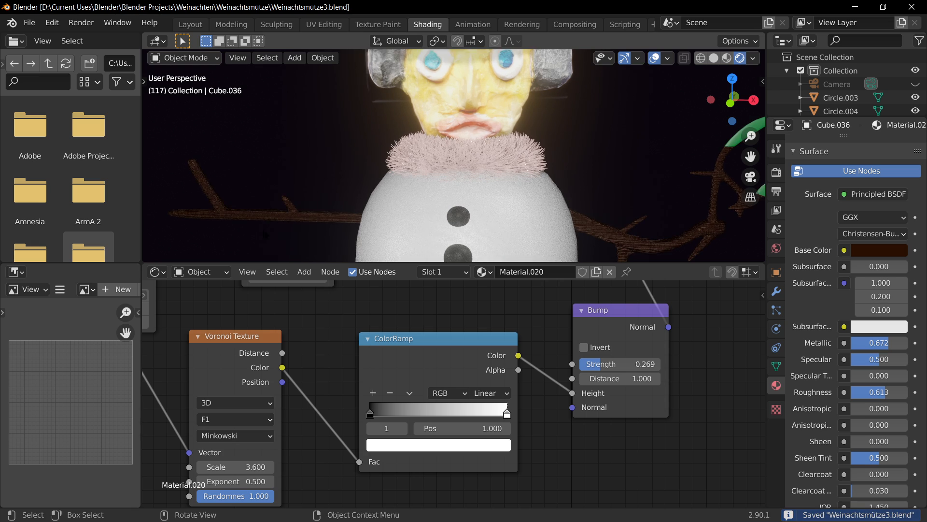
Examine the branch arm near the green leaf up close and select the arm
{"action": "scroll", "coordinate": [341, 212], "scroll_direction": "down", "scroll_amount": 5}
{"action": "scroll", "coordinate": [341, 213], "scroll_direction": "up", "scroll_amount": 7}
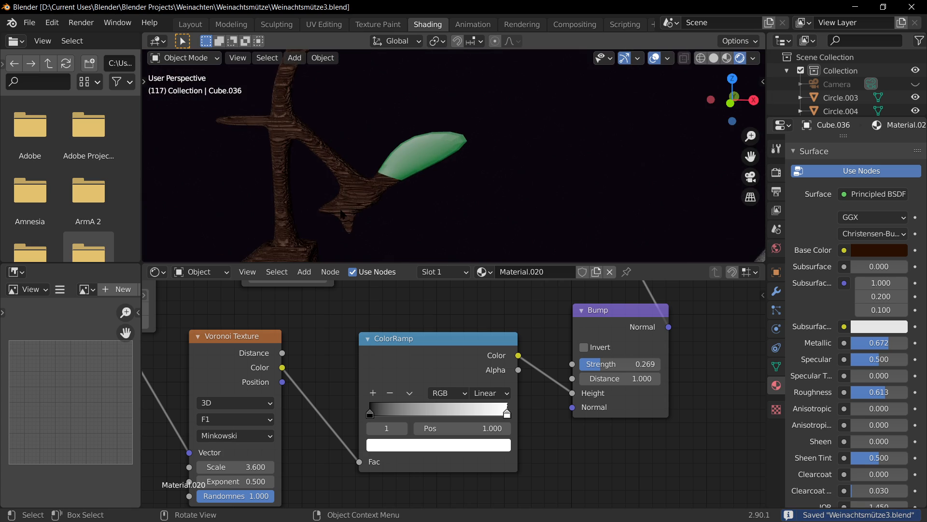
{"action": "middle_click_drag", "start_coordinate": [343, 200], "coordinate": [421, 198]}
{"action": "left_click", "coordinate": [346, 195]}
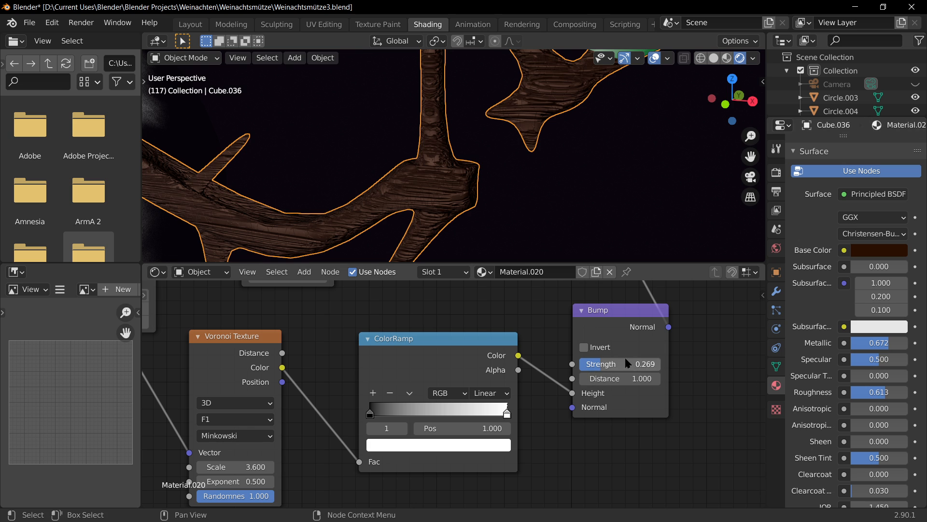
Set the white stop of the Noise Texture's ColorRamp to position 0.460 to adjust the wood bump
{"action": "scroll", "coordinate": [681, 317], "scroll_direction": "down", "scroll_amount": 3}
{"action": "middle_click_drag", "start_coordinate": [681, 317], "coordinate": [619, 416]}
{"action": "scroll", "coordinate": [422, 339], "scroll_direction": "up", "scroll_amount": 2}
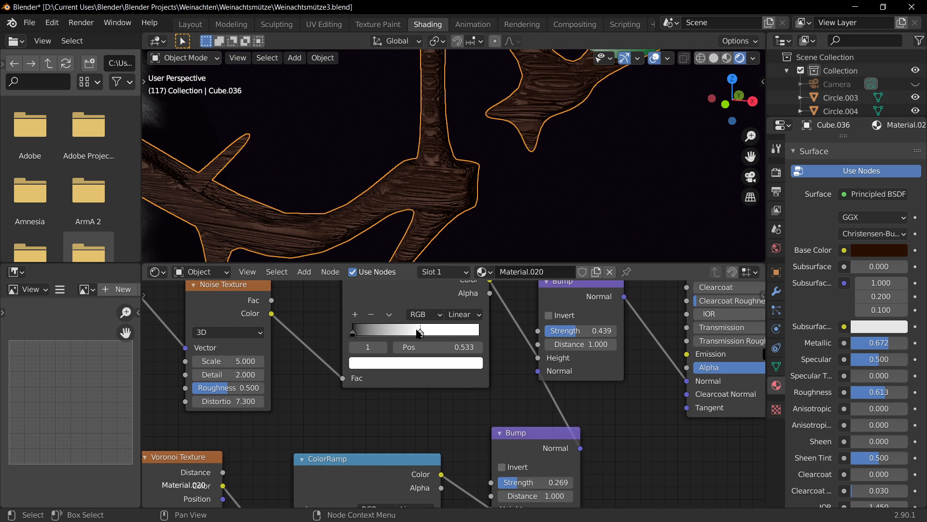
{"action": "left_click_drag", "start_coordinate": [418, 334], "coordinate": [410, 336]}
{"action": "scroll", "coordinate": [394, 193], "scroll_direction": "down", "scroll_amount": 10}
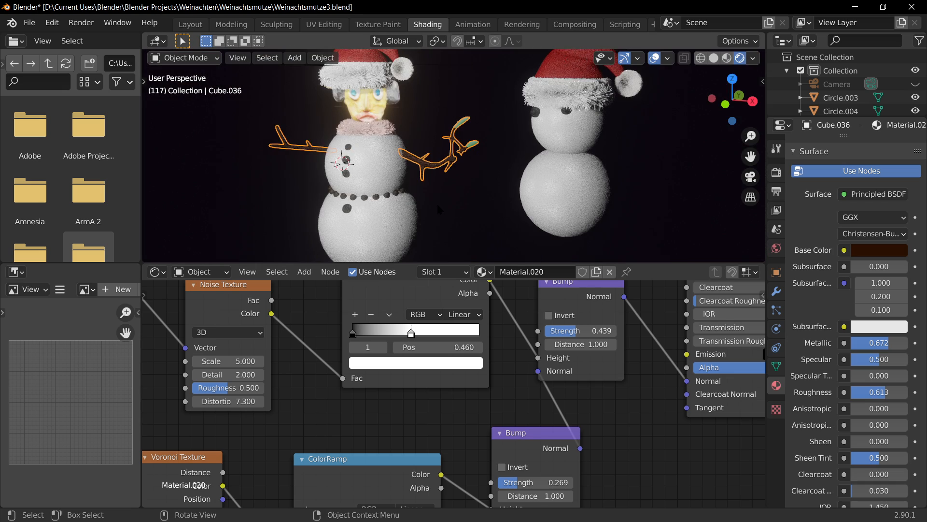
Inspect the arm's wood grain from several angles and distances, and save the project file
{"action": "scroll", "coordinate": [438, 207], "scroll_direction": "up", "scroll_amount": 4}
{"action": "middle_click_drag", "start_coordinate": [431, 228], "coordinate": [463, 236]}
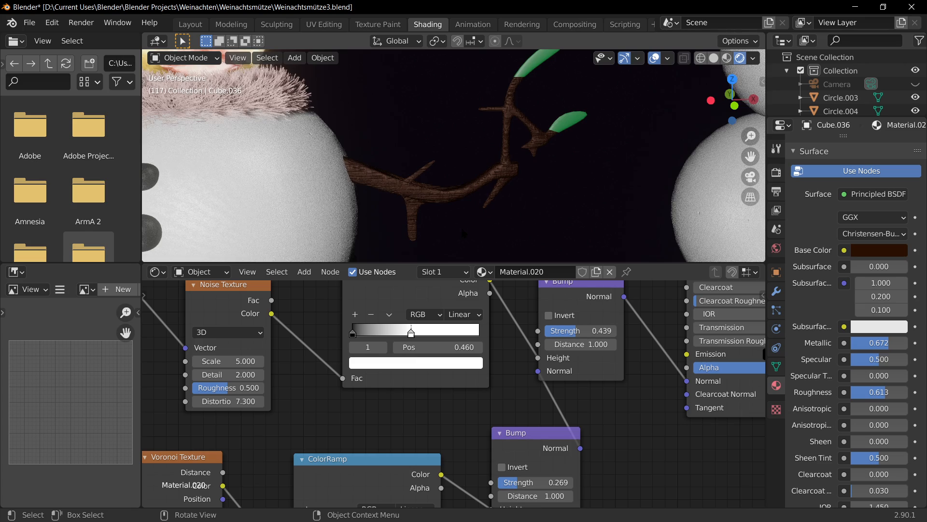
{"action": "scroll", "coordinate": [496, 254], "scroll_direction": "up", "scroll_amount": 2}
{"action": "scroll", "coordinate": [497, 254], "scroll_direction": "down", "scroll_amount": 2}
{"action": "scroll", "coordinate": [487, 246], "scroll_direction": "up", "scroll_amount": 2}
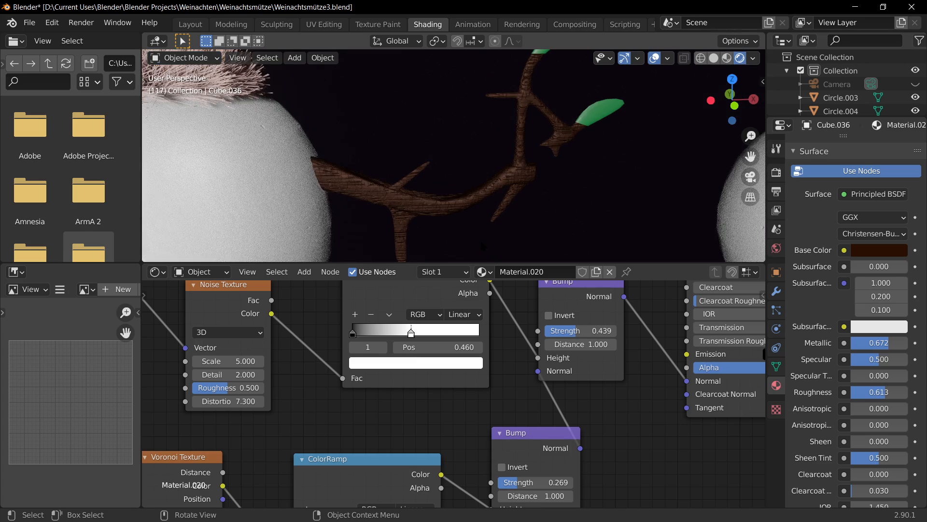
{"action": "middle_click_drag", "start_coordinate": [487, 246], "coordinate": [468, 239]}
{"action": "scroll", "coordinate": [533, 211], "scroll_direction": "down", "scroll_amount": 3}
{"action": "key", "text": "ctrl+s"}
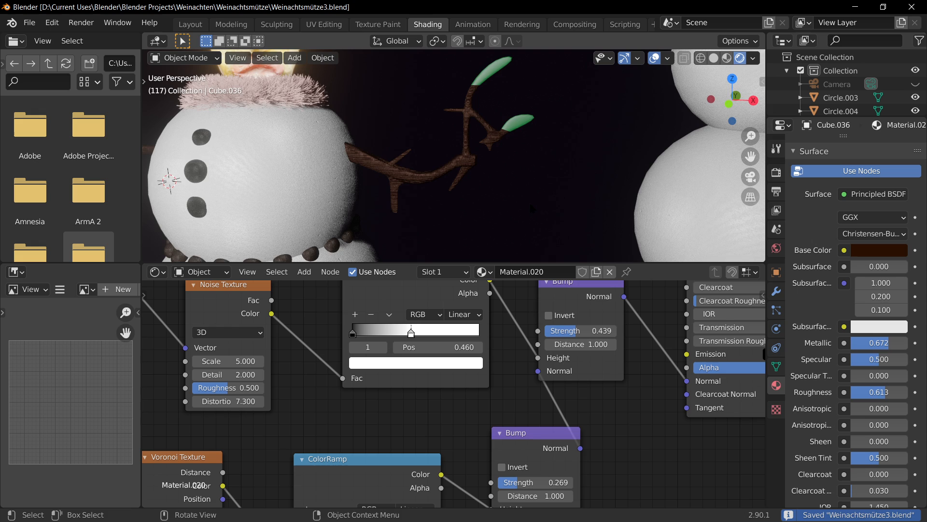
Check both snowmen from farther away and select the branch arm close to its upper leaf
{"action": "middle_click_drag", "start_coordinate": [533, 211], "coordinate": [434, 233]}
{"action": "scroll", "coordinate": [435, 234], "scroll_direction": "down", "scroll_amount": 6}
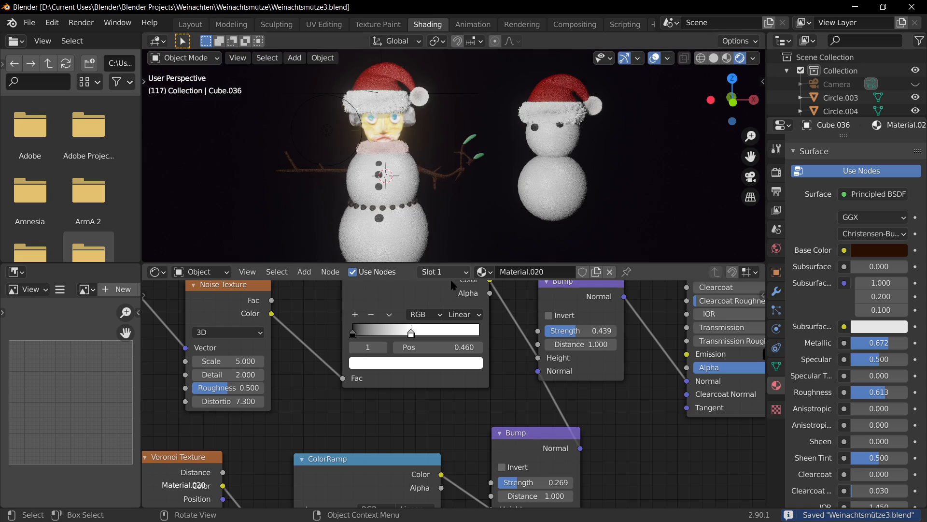
{"action": "scroll", "coordinate": [454, 285], "scroll_direction": "down", "scroll_amount": 4}
{"action": "scroll", "coordinate": [498, 145], "scroll_direction": "up", "scroll_amount": 9}
{"action": "middle_click_drag", "start_coordinate": [541, 65], "coordinate": [443, 164], "text": "shift"}
{"action": "left_click", "coordinate": [443, 164]}
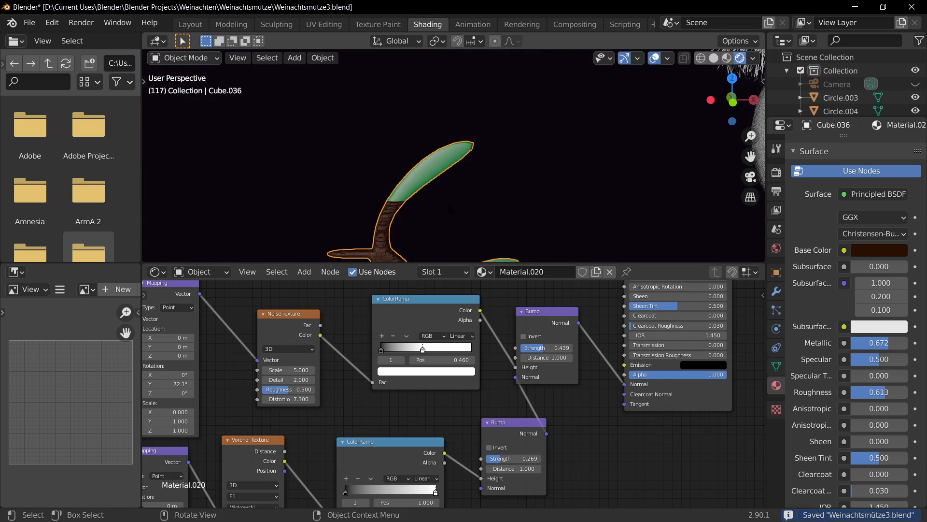
Select the upper leaf's faces in Edit Mode with wireframe shading, and make Material.066 the active material
{"action": "scroll", "coordinate": [454, 176], "scroll_direction": "down", "scroll_amount": 6}
{"action": "key", "text": "Tab"}
{"action": "scroll", "coordinate": [470, 191], "scroll_direction": "up", "scroll_amount": 5}
{"action": "left_click", "coordinate": [701, 58]}
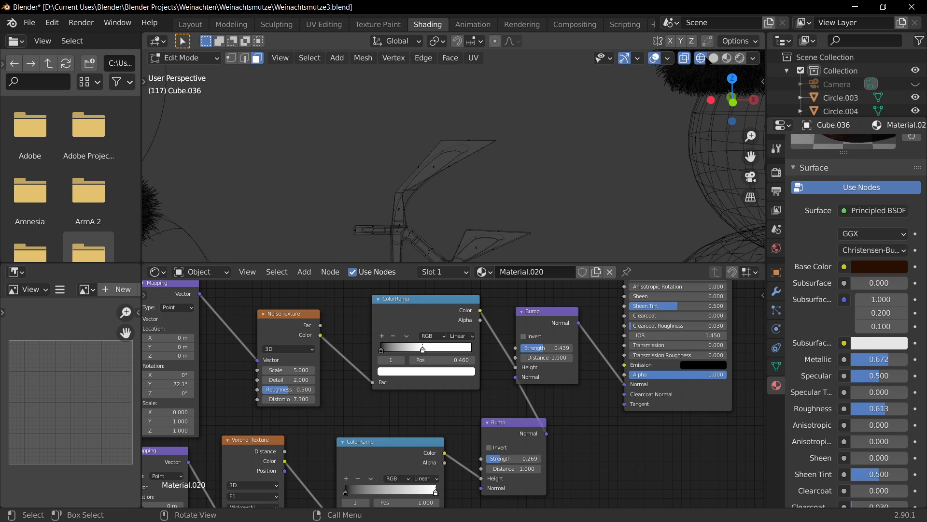
{"action": "left_click_drag", "start_coordinate": [356, 82], "coordinate": [567, 199]}
{"action": "mouse_move", "coordinate": [552, 188]}
{"action": "middle_mouse_down"}
{"action": "mouse_move", "coordinate": [482, 187]}
{"action": "mouse_move", "coordinate": [350, 217]}
{"action": "mouse_move", "coordinate": [470, 187]}
{"action": "mouse_move", "coordinate": [535, 187]}
{"action": "middle_mouse_up"}
{"action": "scroll", "coordinate": [805, 360], "scroll_direction": "up", "scroll_amount": 12}
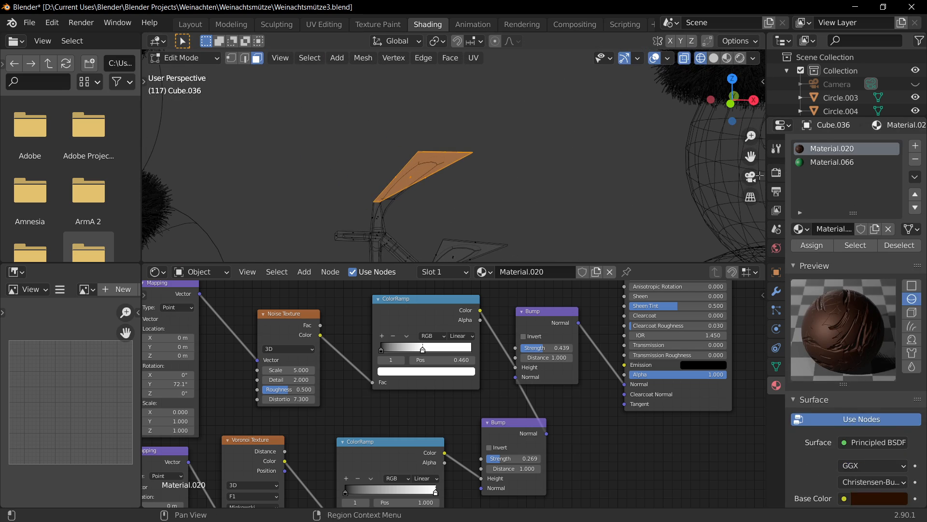
{"action": "scroll", "coordinate": [756, 309], "scroll_direction": "up", "scroll_amount": 4}
{"action": "left_click", "coordinate": [825, 162]}
{"action": "scroll", "coordinate": [459, 199], "scroll_direction": "up", "scroll_amount": 3}
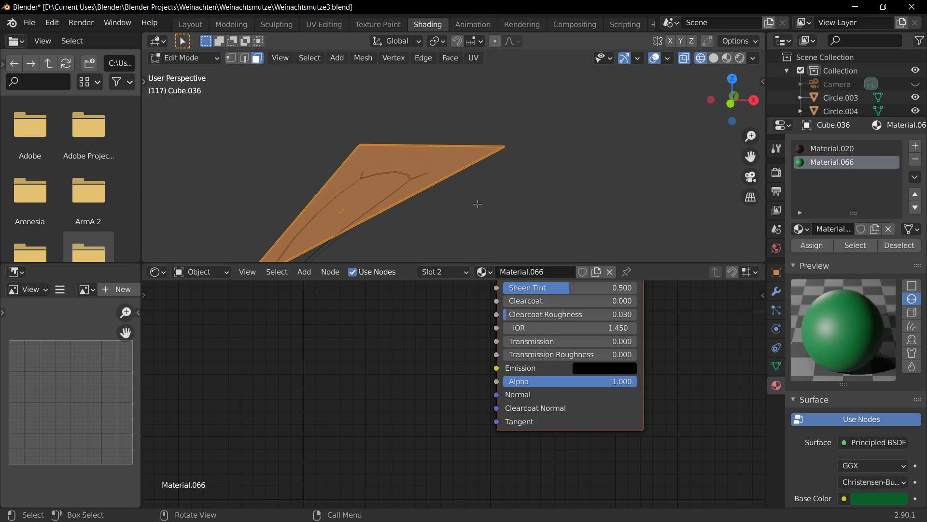
Leave Edit Mode and view the branch arm with its leaves in Material Preview shading
{"action": "scroll", "coordinate": [478, 203], "scroll_direction": "down", "scroll_amount": 4}
{"action": "key", "text": "Tab"}
{"action": "left_click", "coordinate": [524, 234]}
{"action": "scroll", "coordinate": [524, 234], "scroll_direction": "down", "scroll_amount": 4}
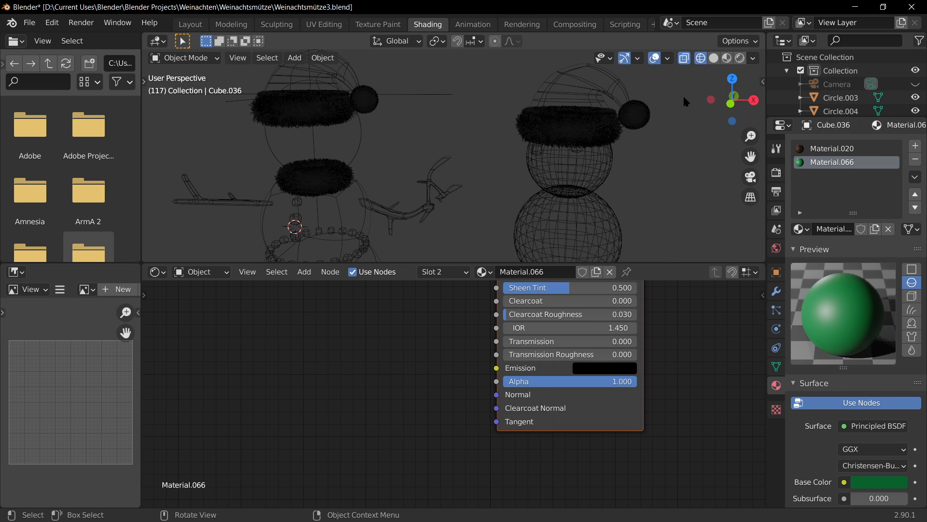
{"action": "left_click", "coordinate": [728, 58]}
{"action": "key", "text": "Tab"}
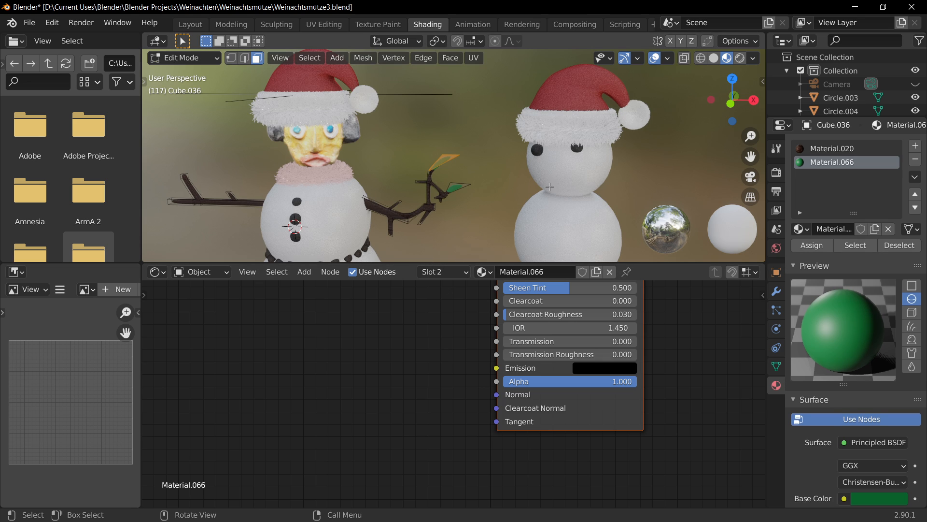
{"action": "key", "text": "Tab"}
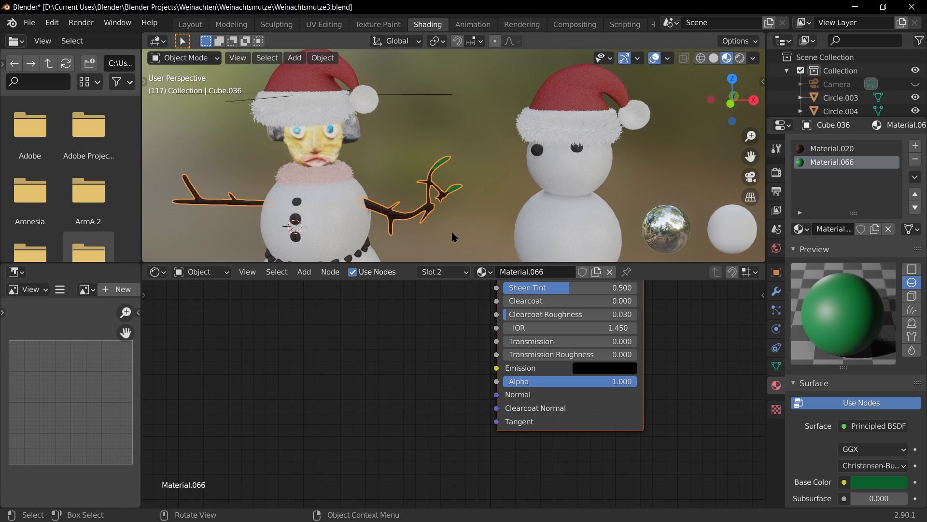
Select all faces of the arm mesh that are assigned to the green Material.066
{"action": "key", "text": "Tab"}
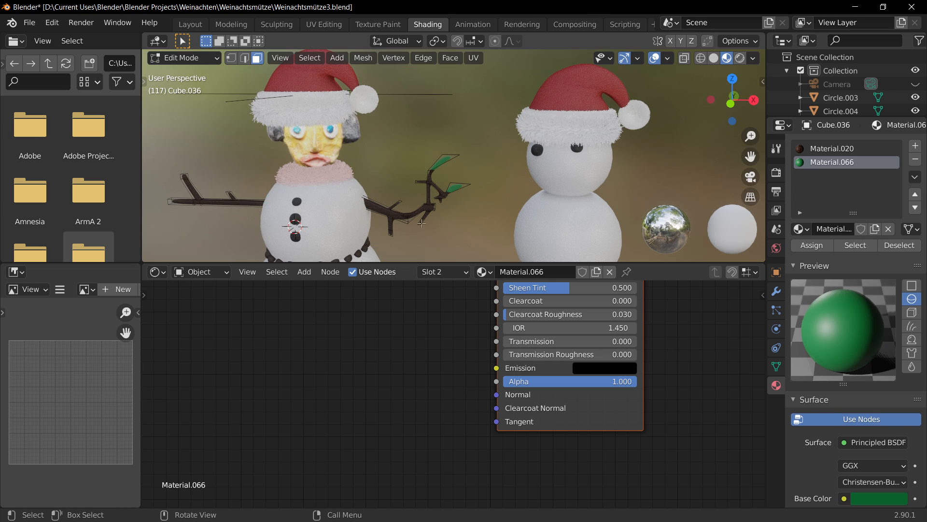
{"action": "left_click", "coordinate": [831, 149]}
{"action": "left_click", "coordinate": [827, 164]}
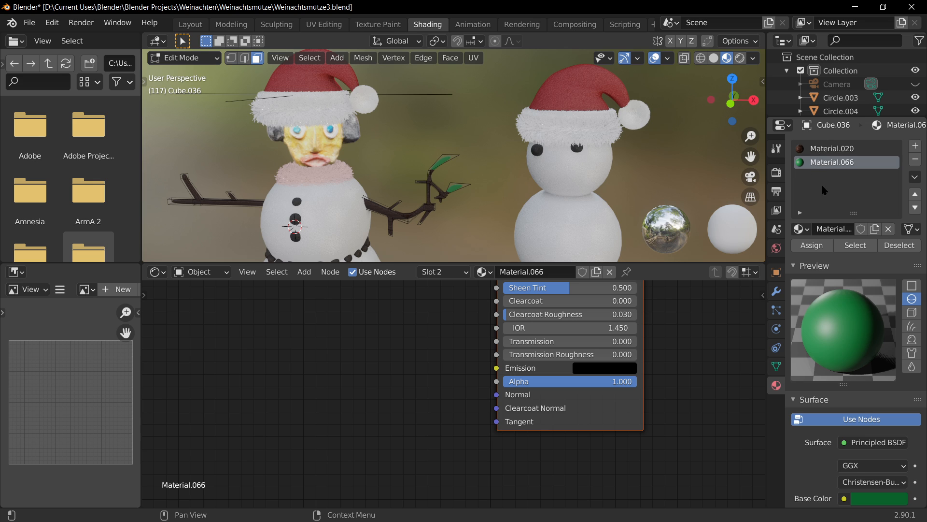
{"action": "left_click", "coordinate": [855, 246]}
{"action": "scroll", "coordinate": [399, 166], "scroll_direction": "up", "scroll_amount": 3}
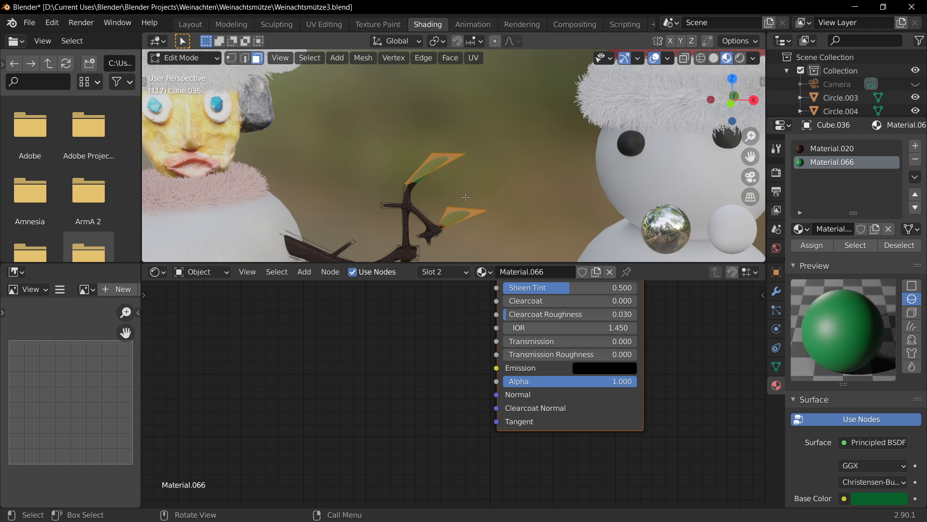
{"action": "middle_click_drag", "start_coordinate": [465, 197], "coordinate": [389, 146]}
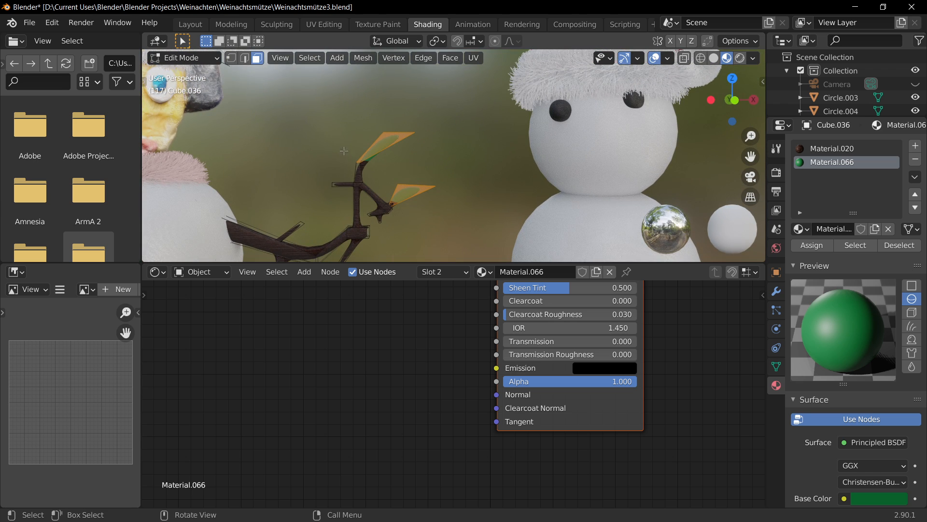
Switch to vertex selection, try selecting the upper leaf's tip vertex, and undo that selection
{"action": "key", "text": "1"}
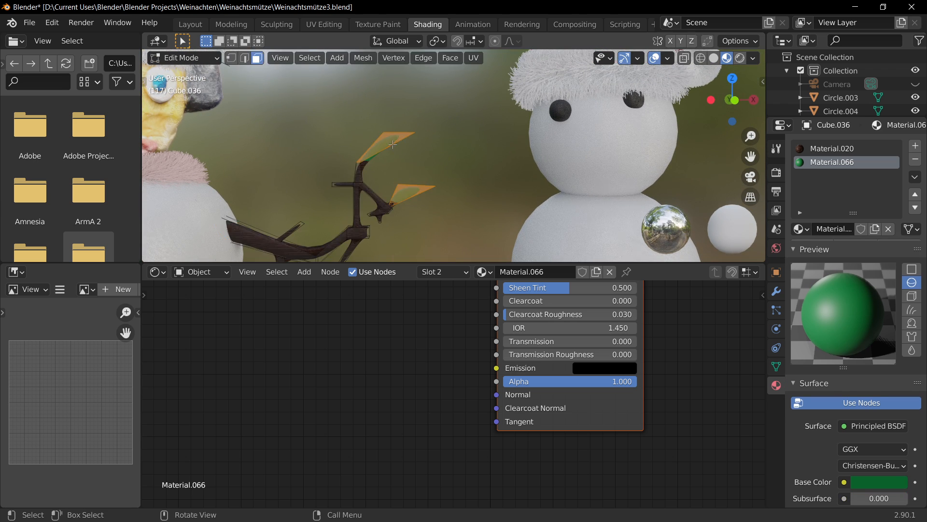
{"action": "scroll", "coordinate": [401, 117], "scroll_direction": "up", "scroll_amount": 3}
{"action": "left_click", "coordinate": [378, 109]}
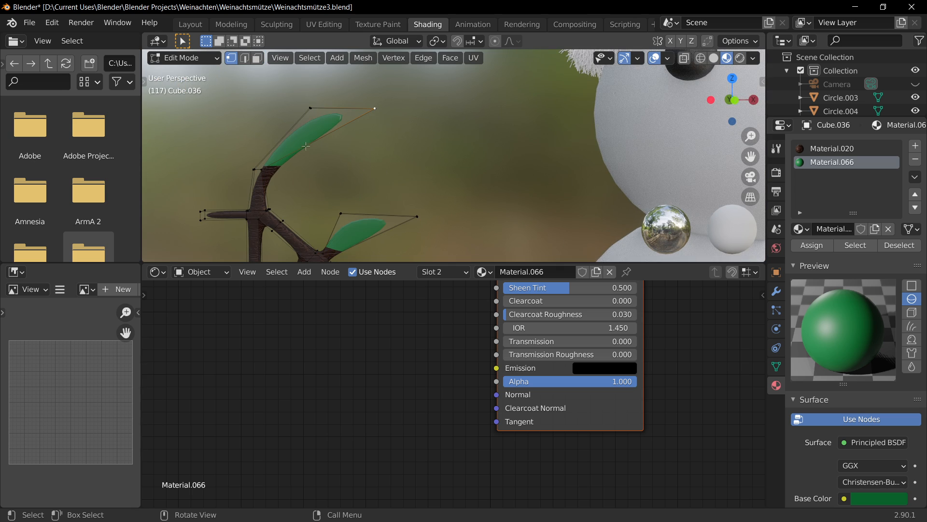
{"action": "key", "text": "ctrl+z"}
{"action": "middle_click_drag", "start_coordinate": [414, 158], "coordinate": [527, 136], "text": "shift"}
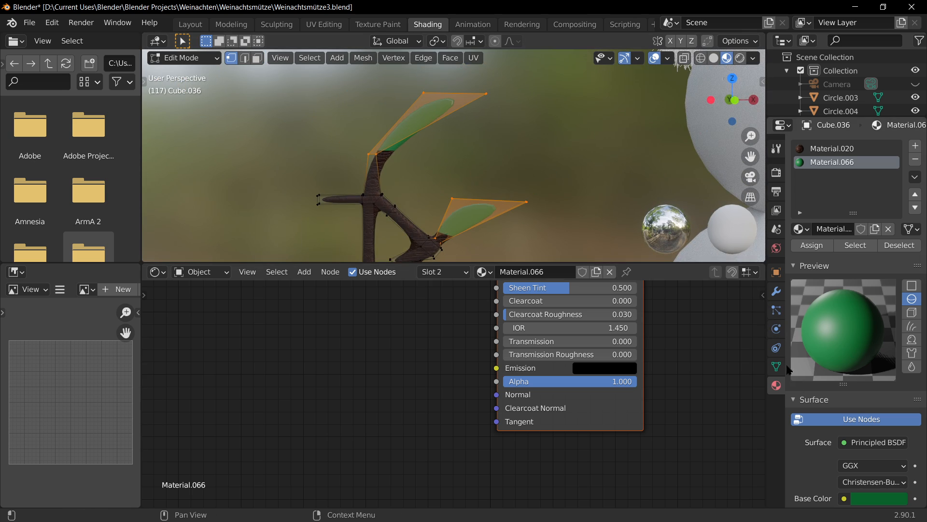
Examine the leaf geometry, the arm's subdivision modifier and the surface settings of the green Material.066
{"action": "middle_click_drag", "start_coordinate": [386, 136], "coordinate": [364, 136]}
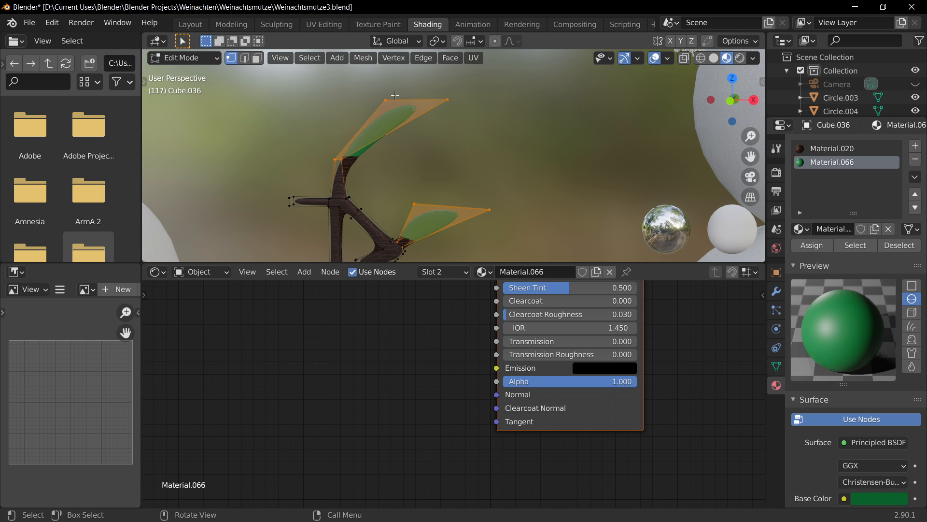
{"action": "scroll", "coordinate": [475, 235], "scroll_direction": "down", "scroll_amount": 7}
{"action": "key", "text": "Tab"}
{"action": "scroll", "coordinate": [436, 145], "scroll_direction": "up", "scroll_amount": 3}
{"action": "key", "text": "Tab"}
{"action": "scroll", "coordinate": [421, 157], "scroll_direction": "up", "scroll_amount": 3}
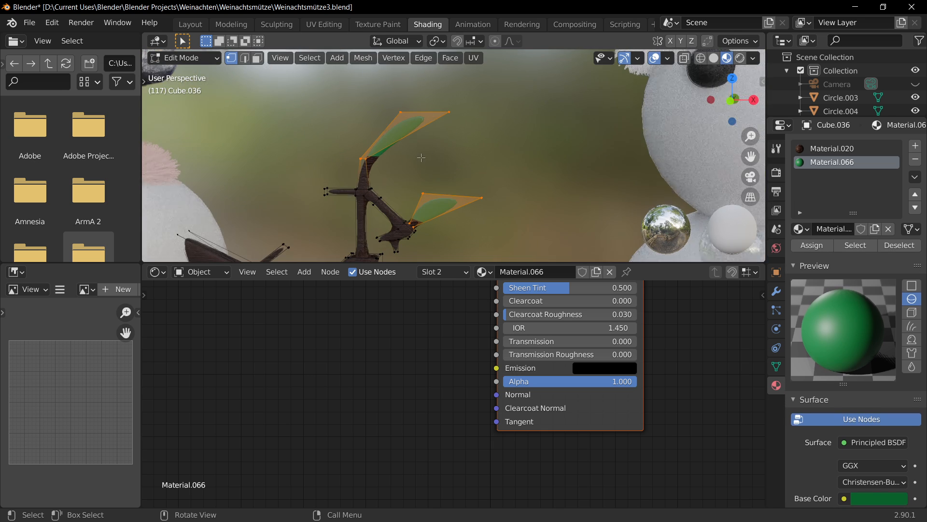
{"action": "left_click", "coordinate": [776, 292]}
{"action": "middle_click_drag", "start_coordinate": [483, 218], "coordinate": [396, 179]}
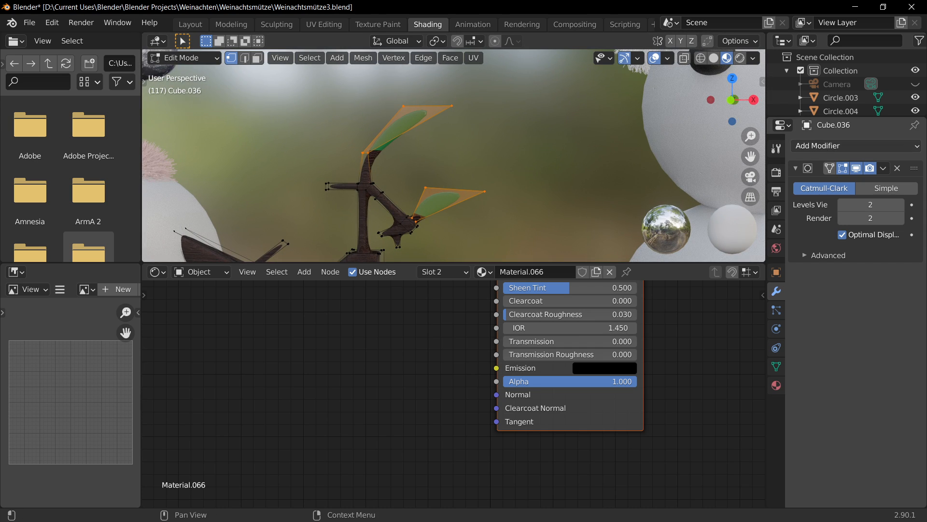
{"action": "left_click", "coordinate": [776, 385]}
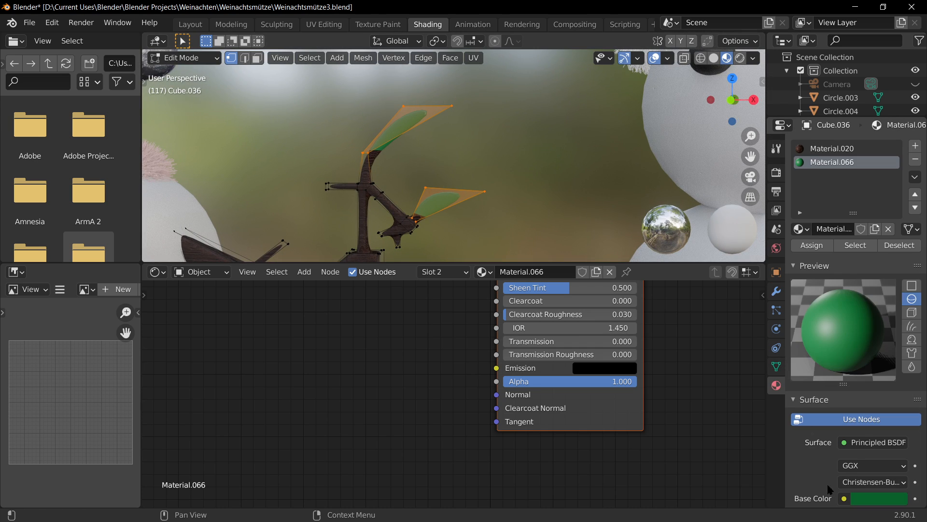
{"action": "scroll", "coordinate": [830, 490], "scroll_direction": "down", "scroll_amount": 10}
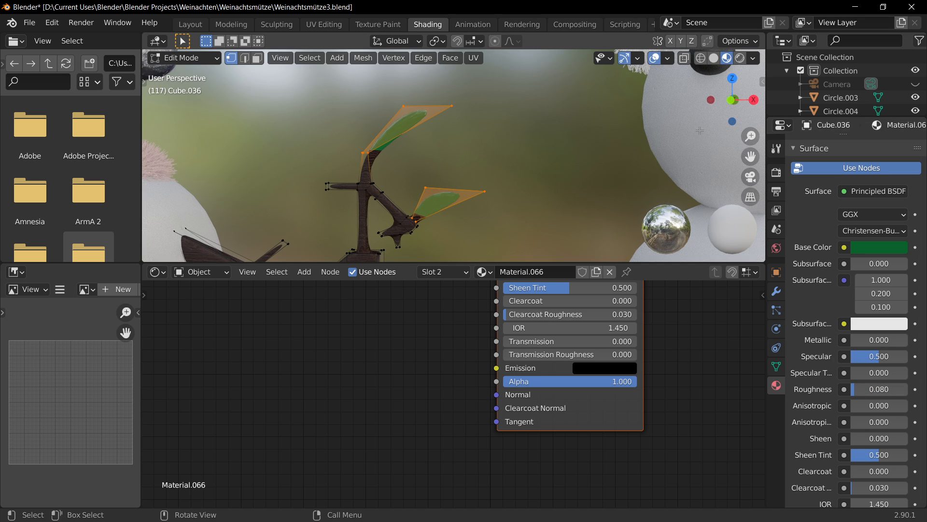
Return to Object Mode with Rendered shading, inspect the glossy leaves up close and reselect the branch arm
{"action": "left_click", "coordinate": [740, 58]}
{"action": "key", "text": "Tab"}
{"action": "left_click", "coordinate": [543, 248]}
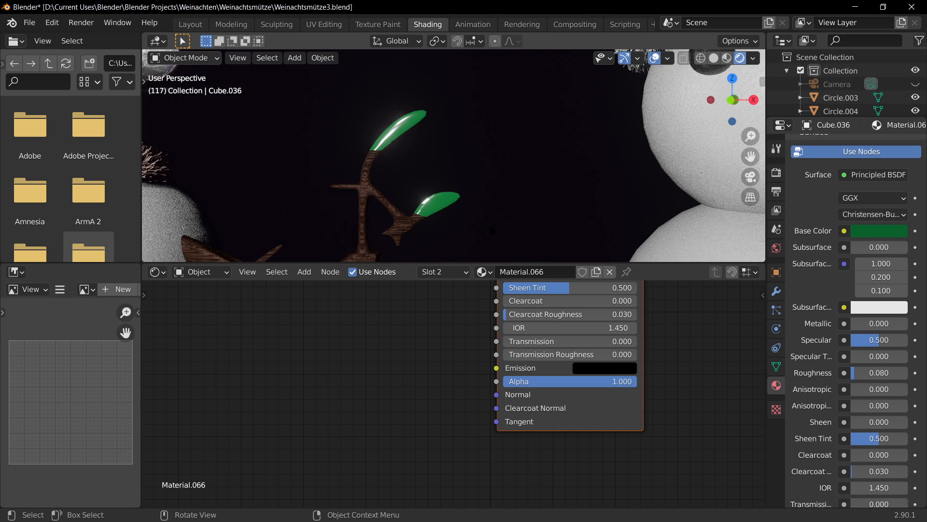
{"action": "scroll", "coordinate": [483, 236], "scroll_direction": "up", "scroll_amount": 8}
{"action": "scroll", "coordinate": [439, 230], "scroll_direction": "down", "scroll_amount": 6}
{"action": "left_click", "coordinate": [431, 220]}
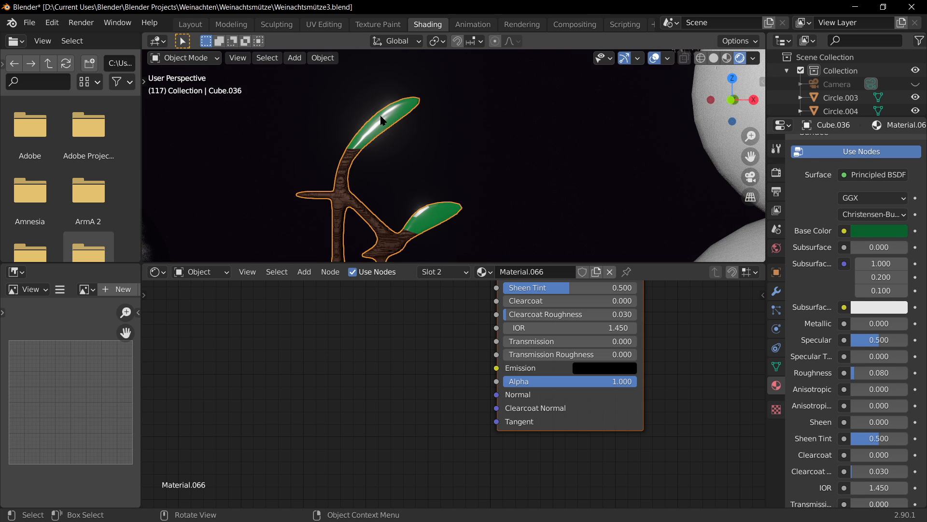
Darken the green Base Color of Material.066, check the leaves from afar and reselect the branch arm
{"action": "left_click", "coordinate": [872, 235]}
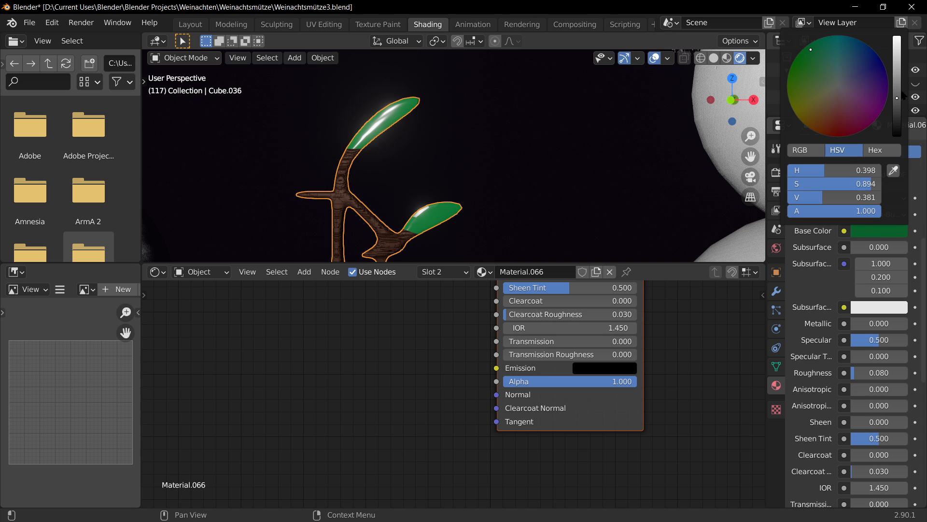
{"action": "left_click_drag", "start_coordinate": [898, 97], "coordinate": [897, 117]}
{"action": "left_click", "coordinate": [507, 203]}
{"action": "scroll", "coordinate": [411, 208], "scroll_direction": "down", "scroll_amount": 6}
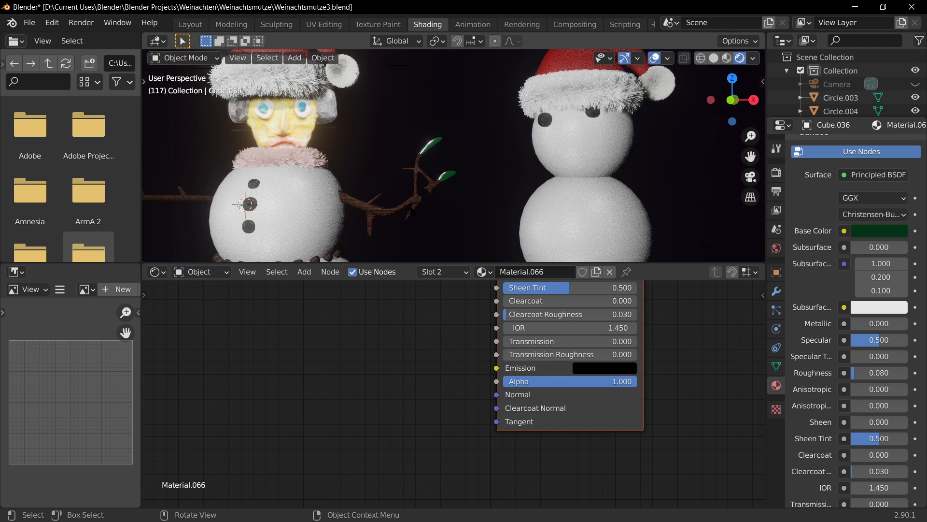
{"action": "scroll", "coordinate": [406, 217], "scroll_direction": "up", "scroll_amount": 5}
{"action": "left_click", "coordinate": [397, 220]}
{"action": "scroll", "coordinate": [394, 315], "scroll_direction": "down", "scroll_amount": 5}
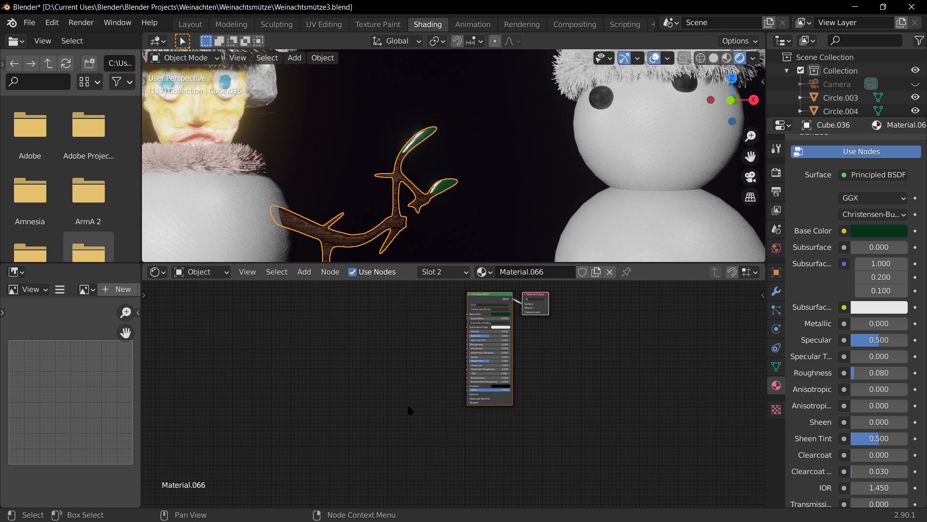
Try to copy the texture and bump nodes of Material.020 into the leaf's Material.066, then undo the paste
{"action": "scroll", "coordinate": [816, 195], "scroll_direction": "up", "scroll_amount": 10}
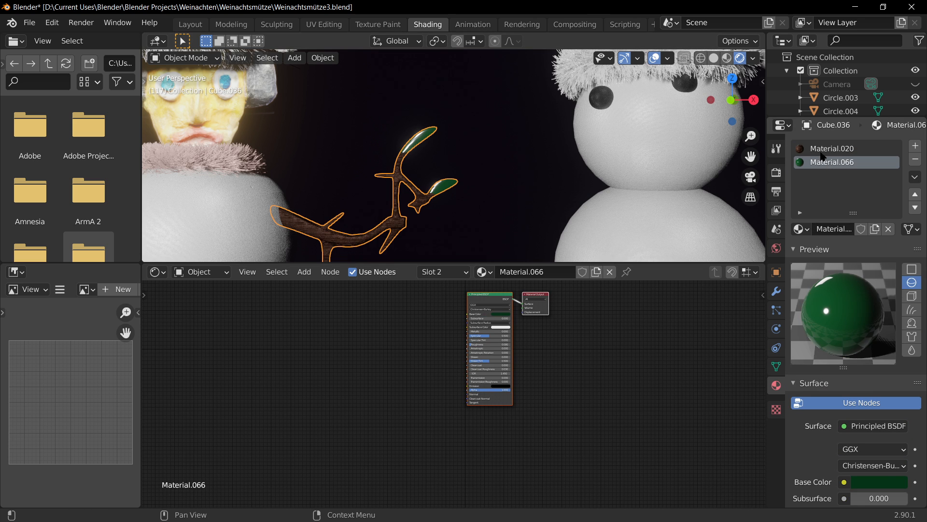
{"action": "left_click", "coordinate": [823, 150]}
{"action": "scroll", "coordinate": [289, 328], "scroll_direction": "down", "scroll_amount": 1}
{"action": "left_click_drag", "start_coordinate": [273, 320], "coordinate": [493, 495]}
{"action": "key", "text": "ctrl+c"}
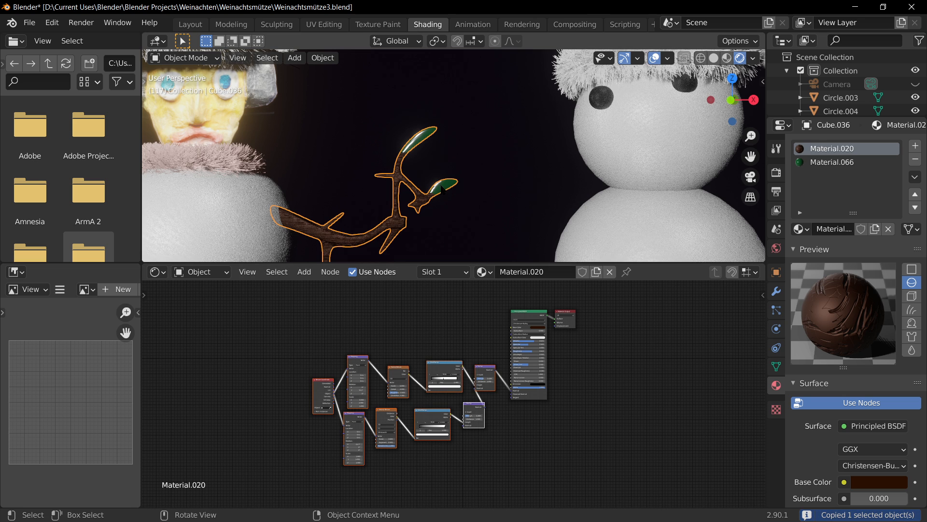
{"action": "left_click", "coordinate": [831, 162]}
{"action": "key", "text": "ctrl+v"}
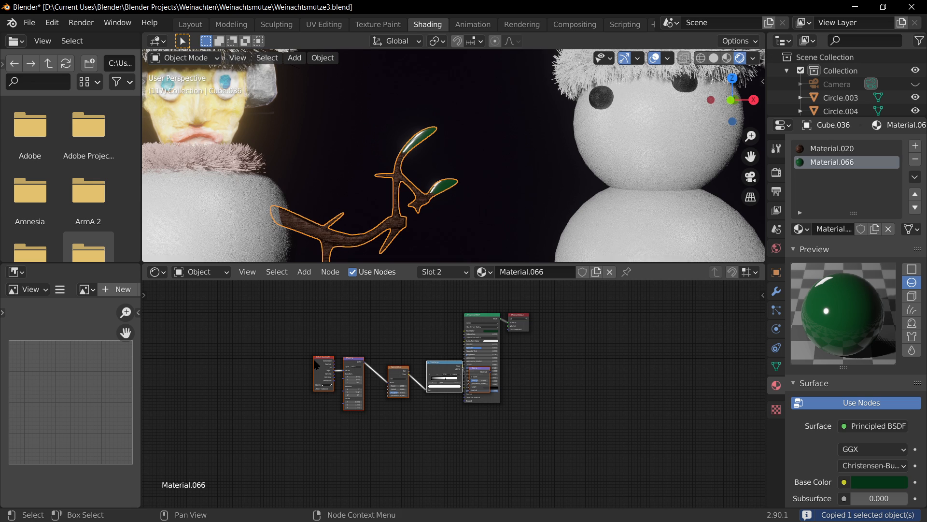
{"action": "key", "text": "g"}
{"action": "right_click", "coordinate": [227, 356]}
{"action": "key", "text": "ctrl+z"}
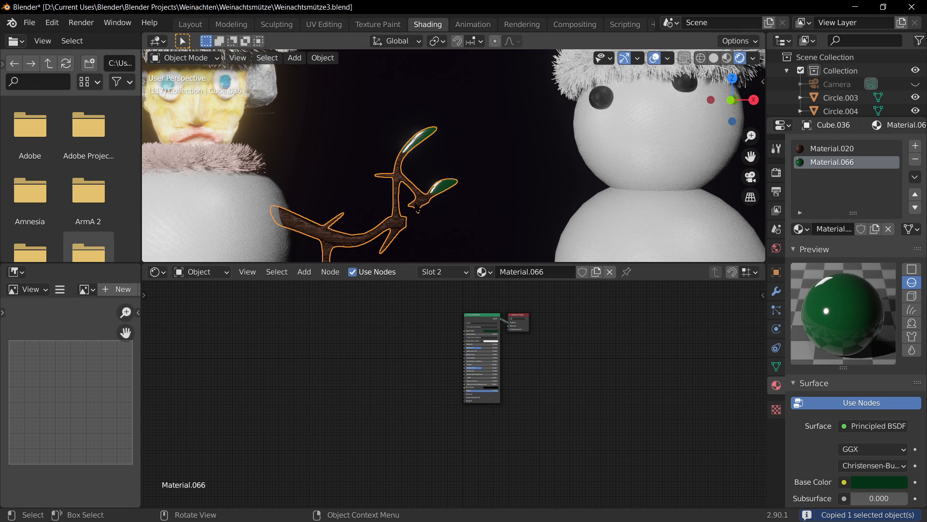
Copy the texture and bump nodes of Material.020 and paste them into Material.066 beside its Principled BSDF
{"action": "left_click", "coordinate": [832, 148]}
{"action": "left_click_drag", "start_coordinate": [249, 344], "coordinate": [471, 392]}
{"action": "right_click", "coordinate": [486, 373]}
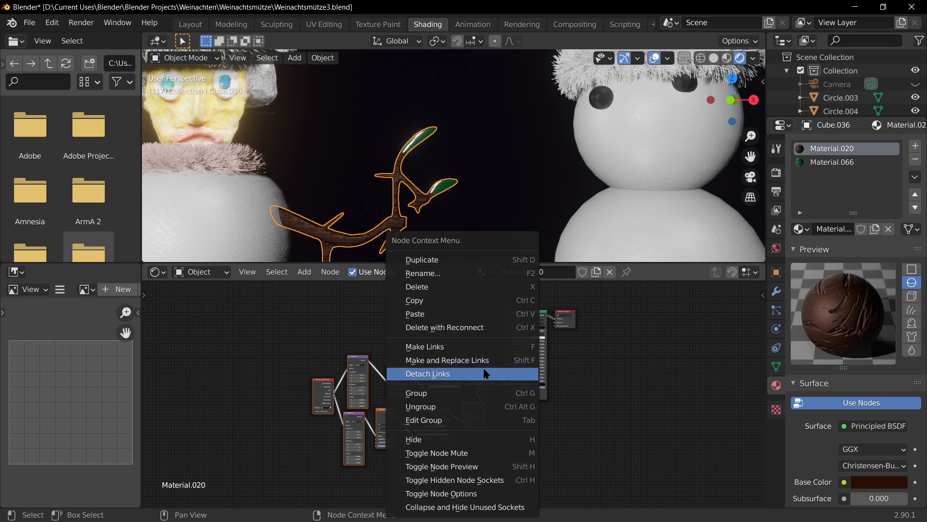
{"action": "left_click", "coordinate": [429, 300]}
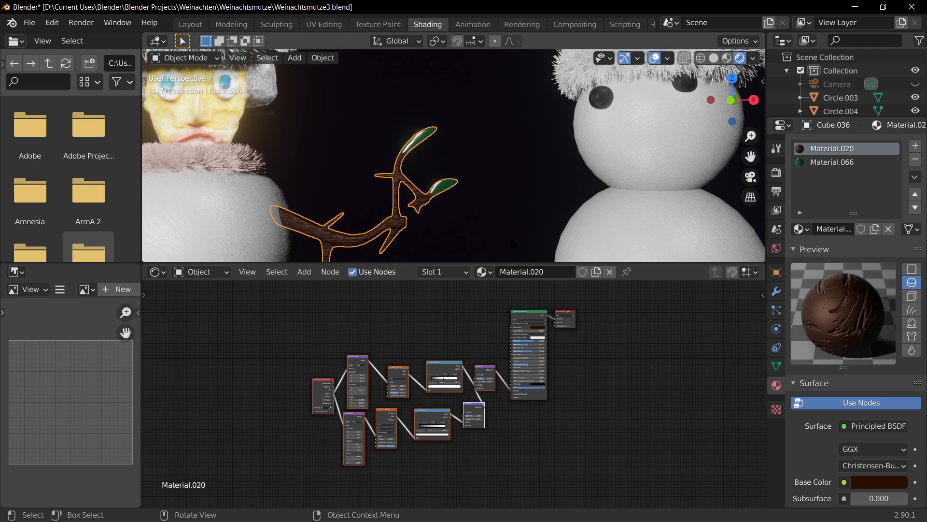
{"action": "left_click", "coordinate": [832, 161]}
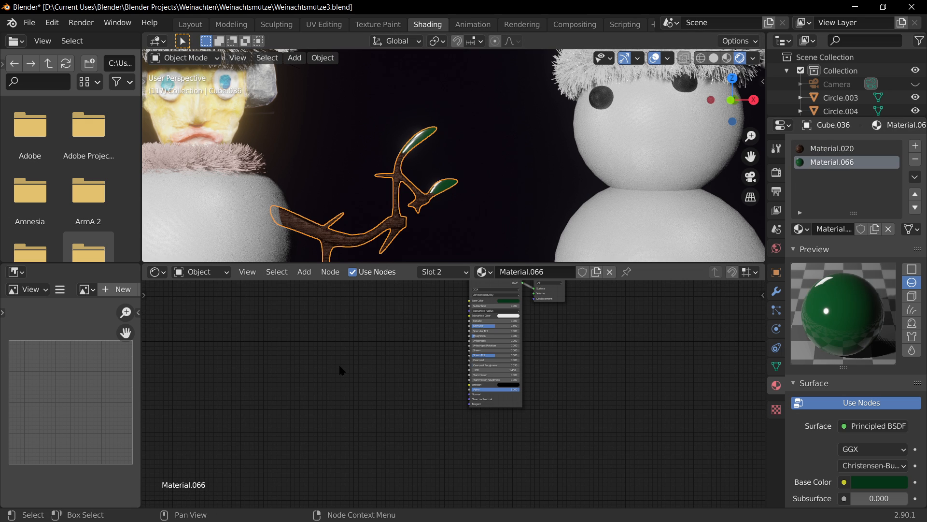
{"action": "key", "text": "ctrl+v"}
{"action": "key", "text": "g"}
{"action": "left_click", "coordinate": [241, 333]}
{"action": "scroll", "coordinate": [407, 322], "scroll_direction": "up", "scroll_amount": 2}
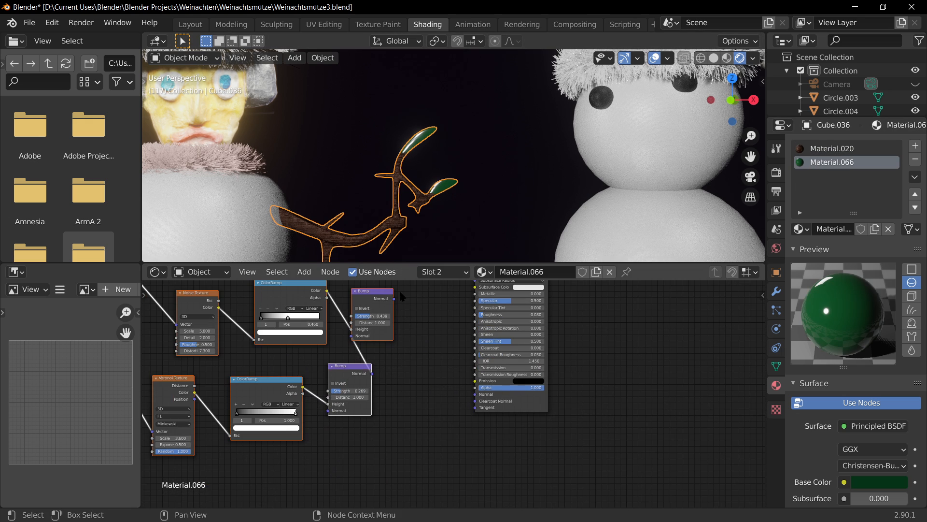
Connect the Normal output of the upper pasted Bump node to the Normal input of the Principled BSDF
{"action": "left_click_drag", "start_coordinate": [394, 299], "coordinate": [434, 346]}
{"action": "left_click_drag", "start_coordinate": [476, 396], "coordinate": [475, 395]}
{"action": "middle_click_drag", "start_coordinate": [475, 395], "coordinate": [538, 453]}
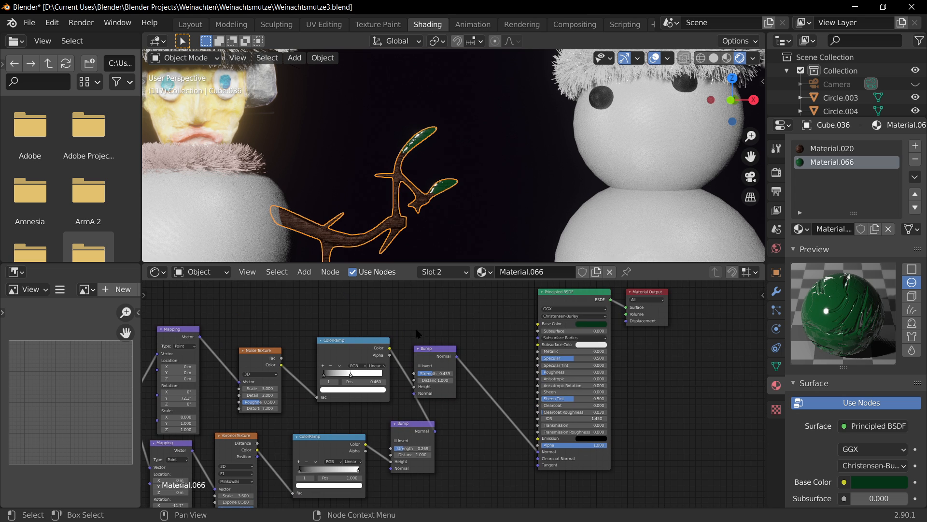
Inspect the leaf bumps up close, then enable Invert on the Bump node feeding the shader and set its Strength to 0.811
{"action": "scroll", "coordinate": [419, 180], "scroll_direction": "up", "scroll_amount": 3}
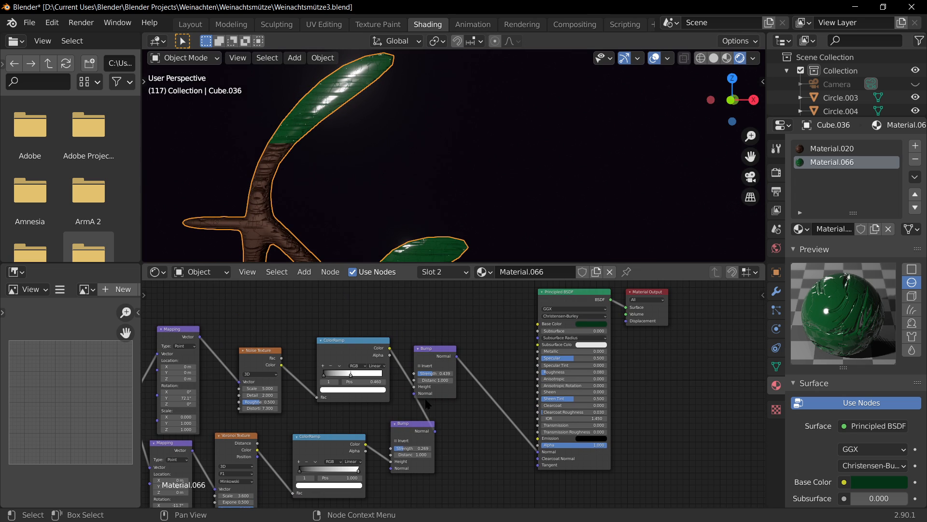
{"action": "scroll", "coordinate": [420, 235], "scroll_direction": "up", "scroll_amount": 4}
{"action": "scroll", "coordinate": [401, 212], "scroll_direction": "down", "scroll_amount": 6}
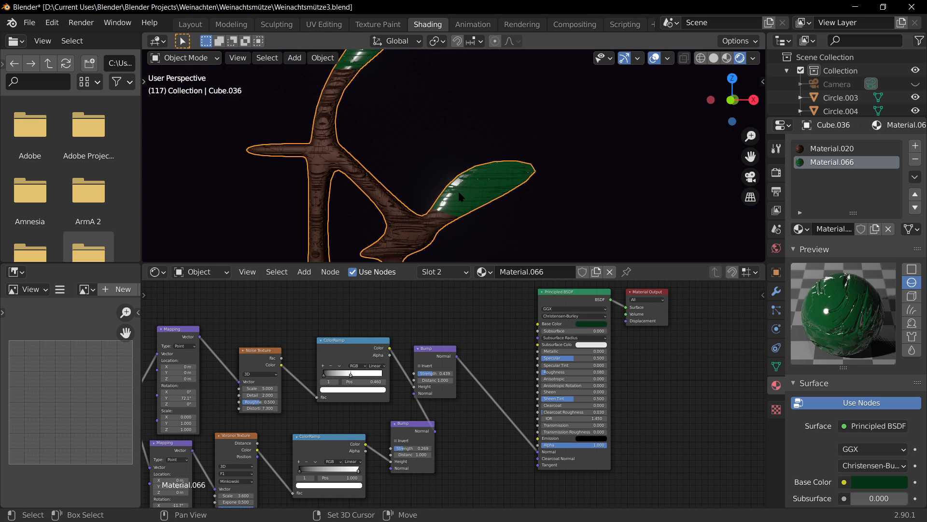
{"action": "scroll", "coordinate": [456, 392], "scroll_direction": "up", "scroll_amount": 1}
{"action": "scroll", "coordinate": [437, 212], "scroll_direction": "up", "scroll_amount": 4}
{"action": "scroll", "coordinate": [496, 201], "scroll_direction": "down", "scroll_amount": 2}
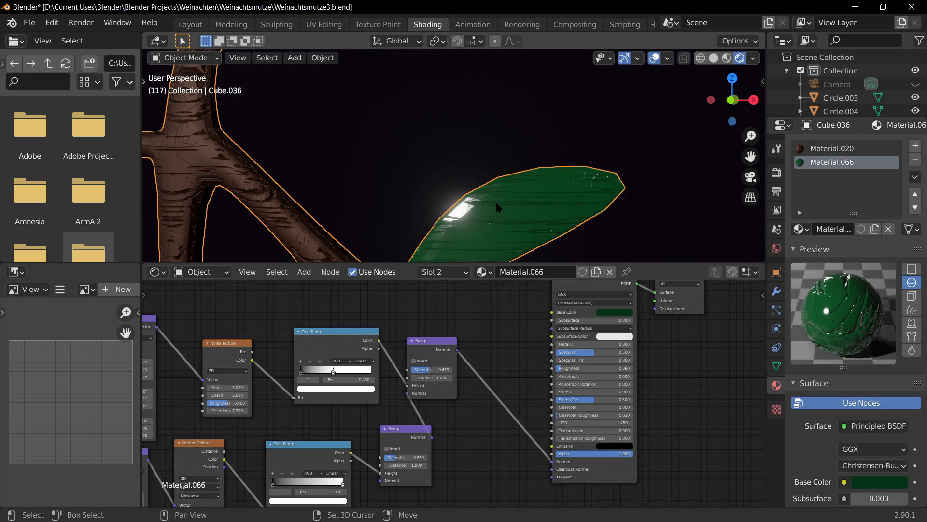
{"action": "middle_click_drag", "start_coordinate": [495, 200], "coordinate": [460, 169], "text": "shift"}
{"action": "left_click", "coordinate": [413, 362]}
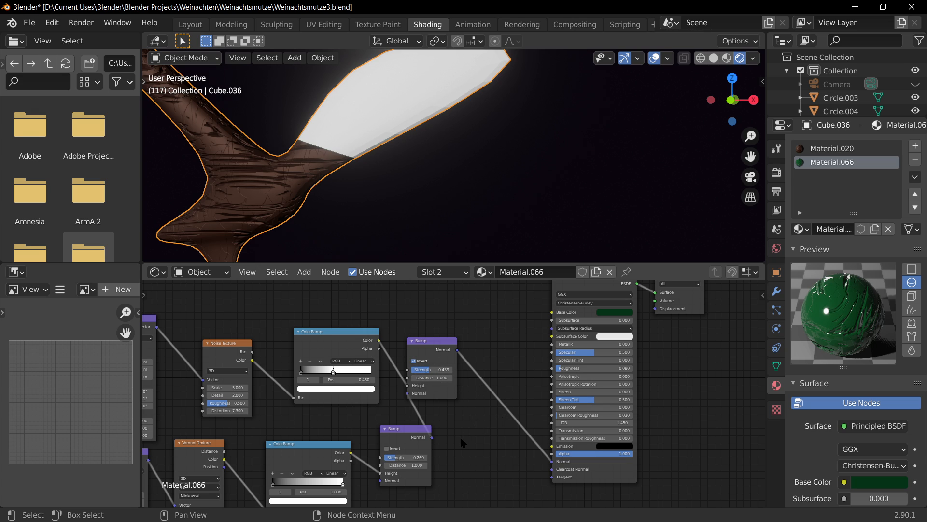
{"action": "scroll", "coordinate": [396, 360], "scroll_direction": "up", "scroll_amount": 2}
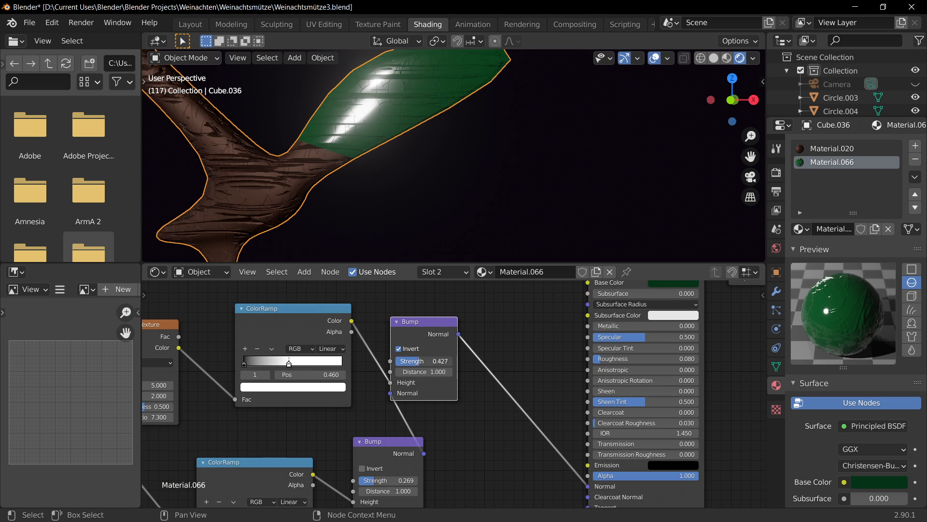
{"action": "left_click_drag", "start_coordinate": [420, 360], "coordinate": [448, 360]}
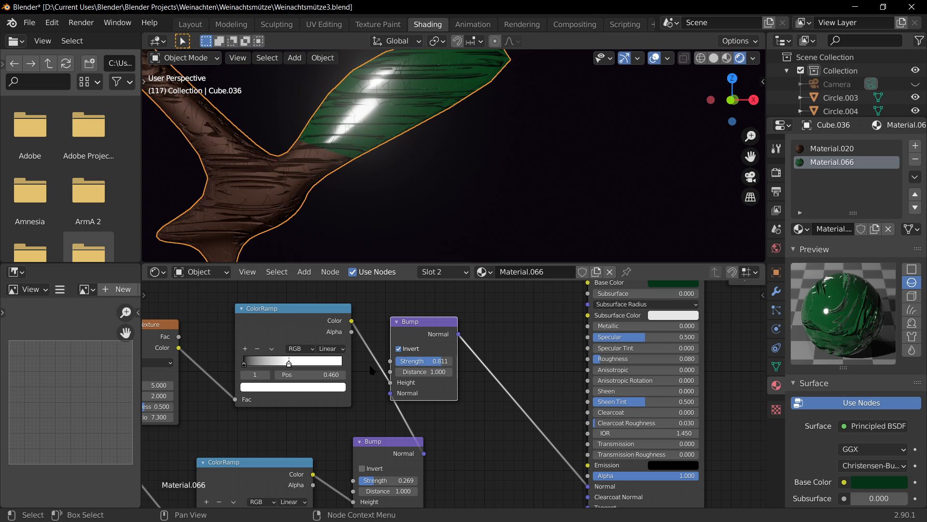
Delete the lower Bump, ColorRamp, Voronoi Texture and Mapping nodes from the leaf material's node tree
{"action": "scroll", "coordinate": [370, 367], "scroll_direction": "down", "scroll_amount": 3}
{"action": "middle_click_drag", "start_coordinate": [247, 381], "coordinate": [429, 369]}
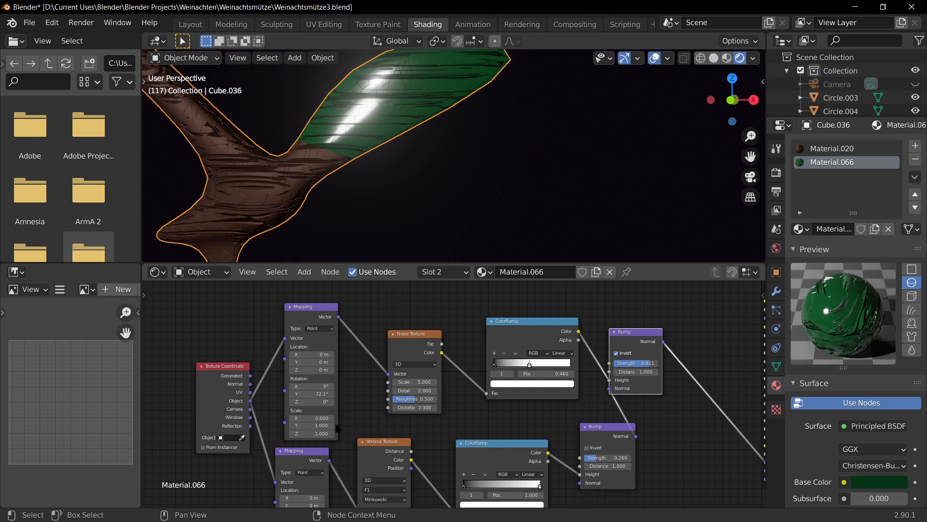
{"action": "scroll", "coordinate": [434, 425], "scroll_direction": "down", "scroll_amount": 2}
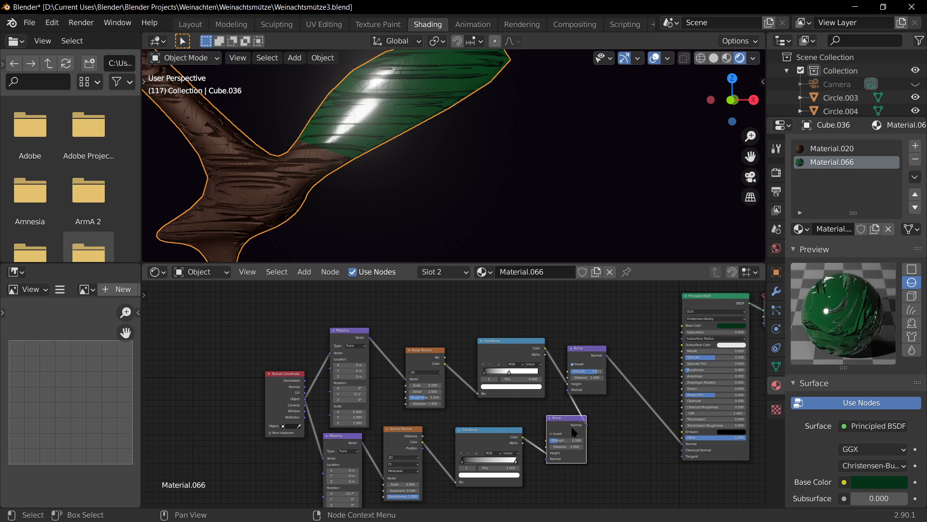
{"action": "key", "text": "x"}
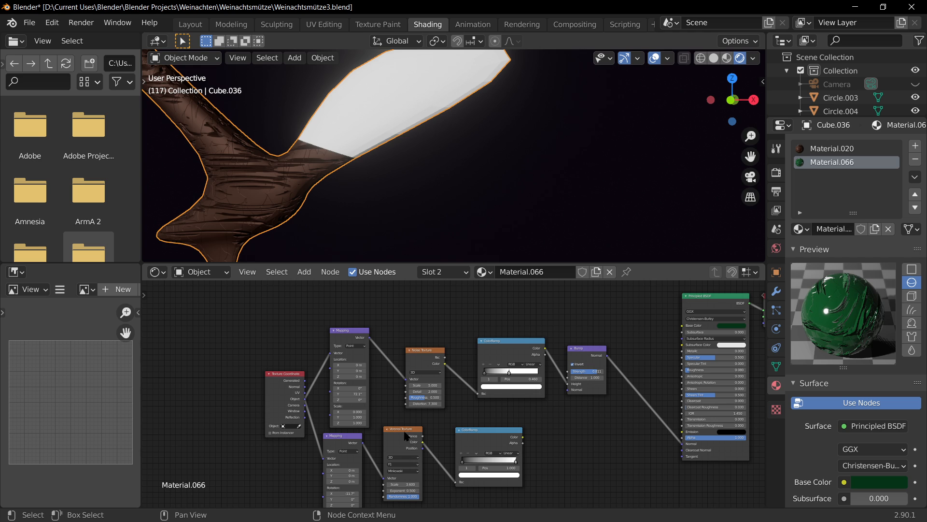
{"action": "left_click", "coordinate": [487, 441]}
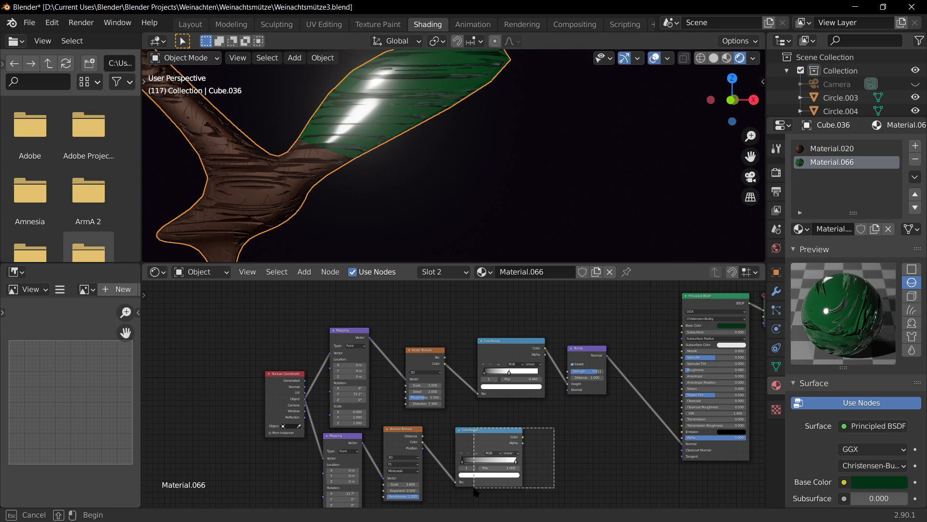
{"action": "key", "text": "x"}
{"action": "left_click", "coordinate": [408, 440]}
{"action": "key", "text": "x"}
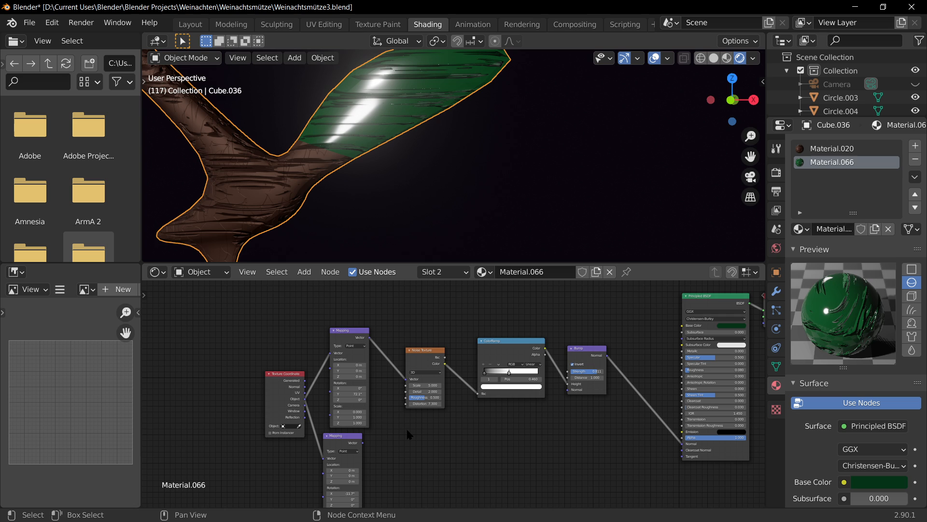
{"action": "left_click", "coordinate": [353, 439]}
{"action": "key", "text": "x"}
Group the Texture Coordinate, Mapping and Noise Texture nodes closely together and shift them nearer to the ColorRamp
{"action": "scroll", "coordinate": [345, 425], "scroll_direction": "up", "scroll_amount": 3}
{"action": "left_click_drag", "start_coordinate": [239, 373], "coordinate": [338, 376]}
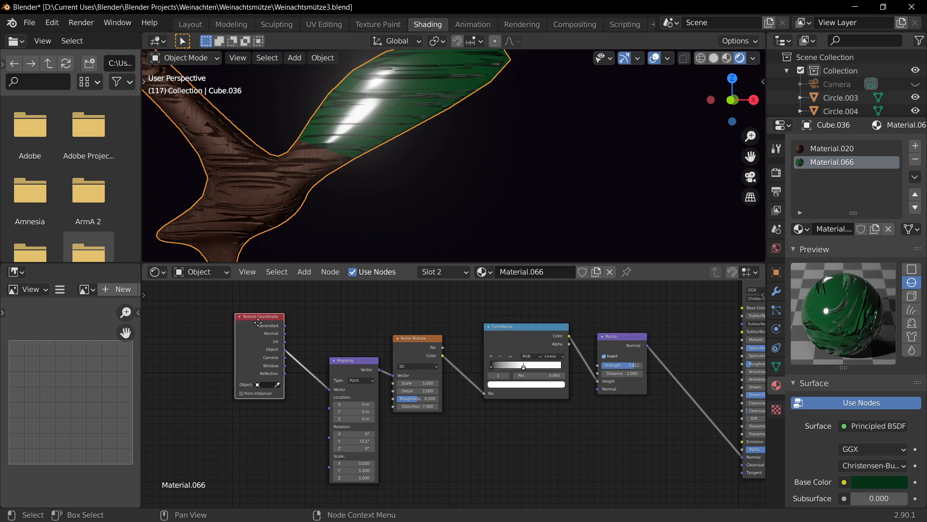
{"action": "left_click_drag", "start_coordinate": [258, 323], "coordinate": [281, 358]}
{"action": "left_click_drag", "start_coordinate": [231, 309], "coordinate": [421, 512]}
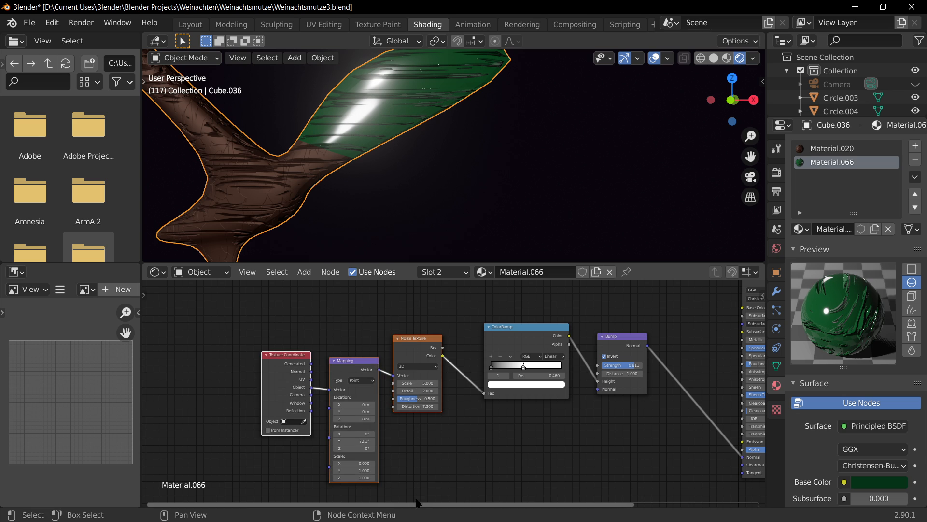
{"action": "key", "text": "g"}
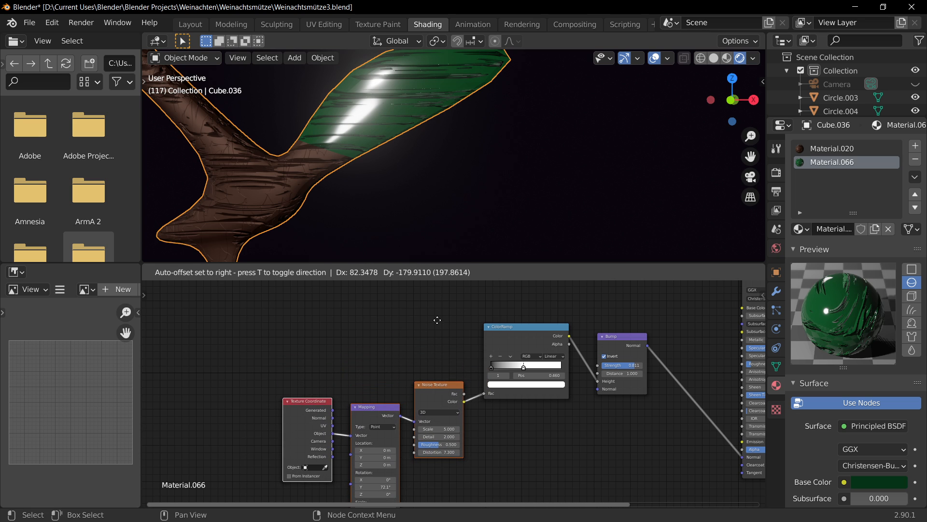
{"action": "left_click", "coordinate": [441, 312]}
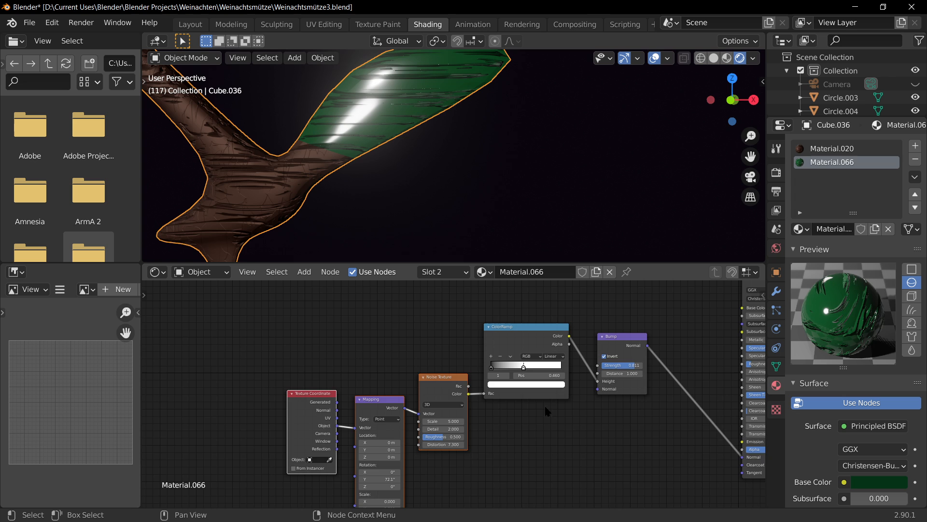
{"action": "middle_click_drag", "start_coordinate": [543, 405], "coordinate": [465, 398]}
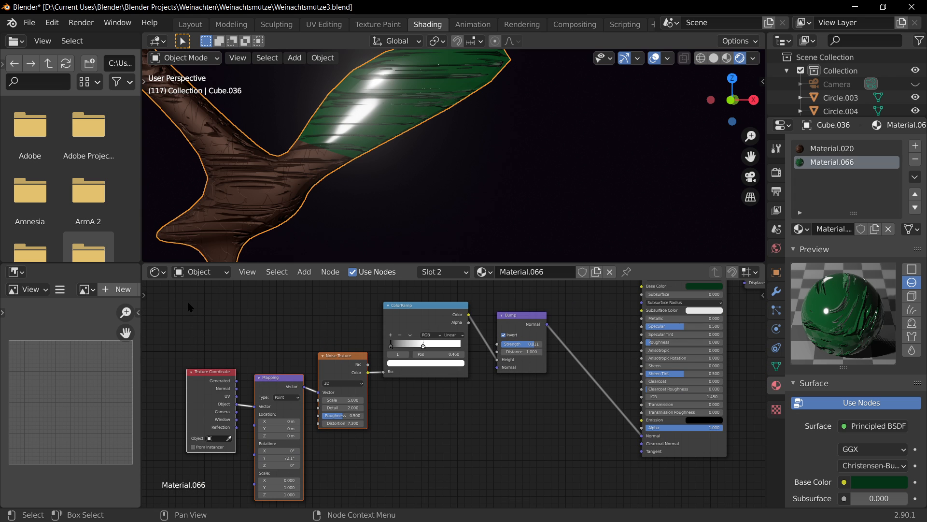
Move the whole bump node chain down and close to the Normal input of the Principled BSDF
{"action": "key", "text": "b"}
{"action": "left_click_drag", "start_coordinate": [170, 292], "coordinate": [567, 507]}
{"action": "key", "text": "g"}
{"action": "left_click", "coordinate": [593, 322]}
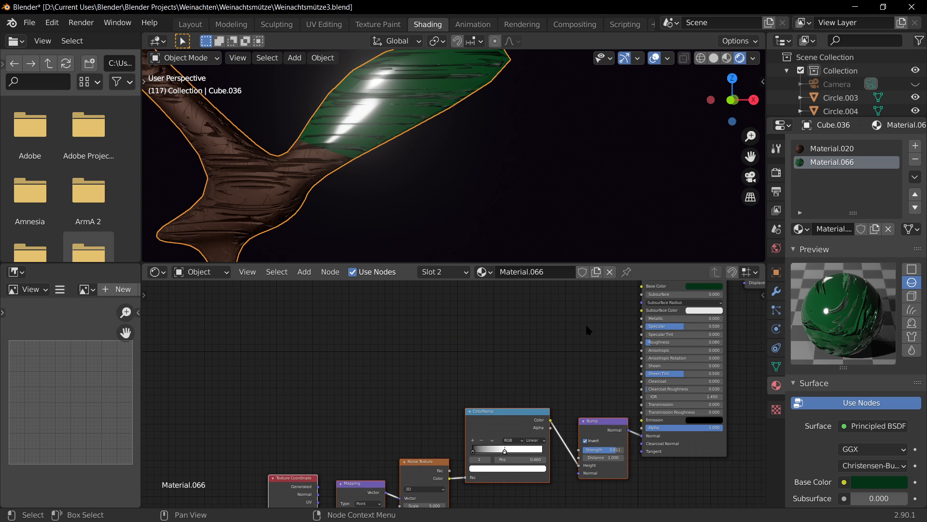
{"action": "scroll", "coordinate": [536, 434], "scroll_direction": "down", "scroll_amount": 3}
{"action": "middle_click_drag", "start_coordinate": [545, 424], "coordinate": [513, 355]}
{"action": "scroll", "coordinate": [519, 372], "scroll_direction": "up", "scroll_amount": 5}
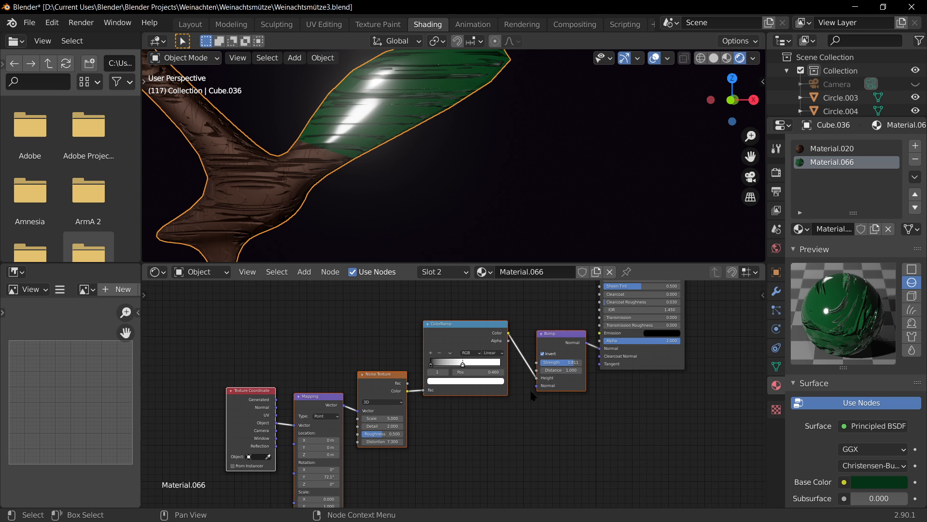
Move the ColorRamp node slightly lower beside the Bump node and set the Bump Strength to 0.726
{"action": "left_click_drag", "start_coordinate": [476, 313], "coordinate": [490, 354]}
{"action": "scroll", "coordinate": [475, 403], "scroll_direction": "down", "scroll_amount": 2}
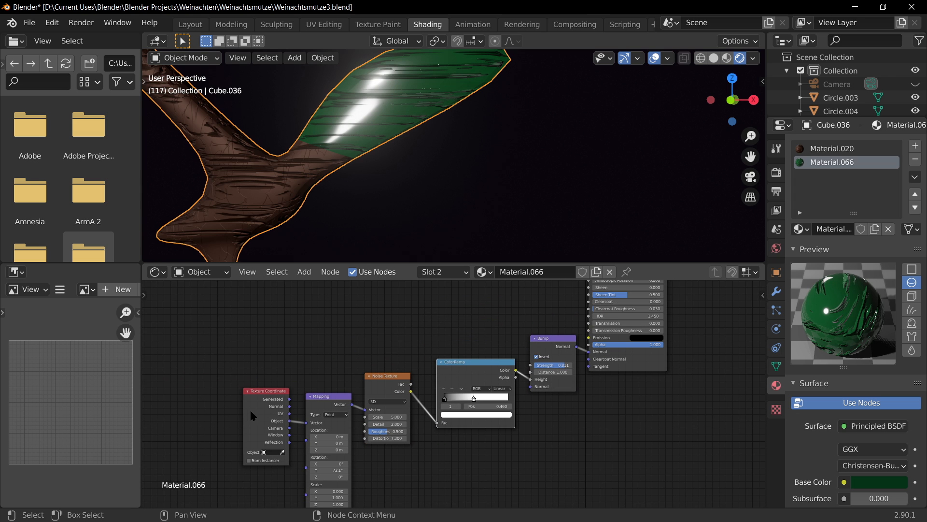
{"action": "scroll", "coordinate": [301, 426], "scroll_direction": "up", "scroll_amount": 1}
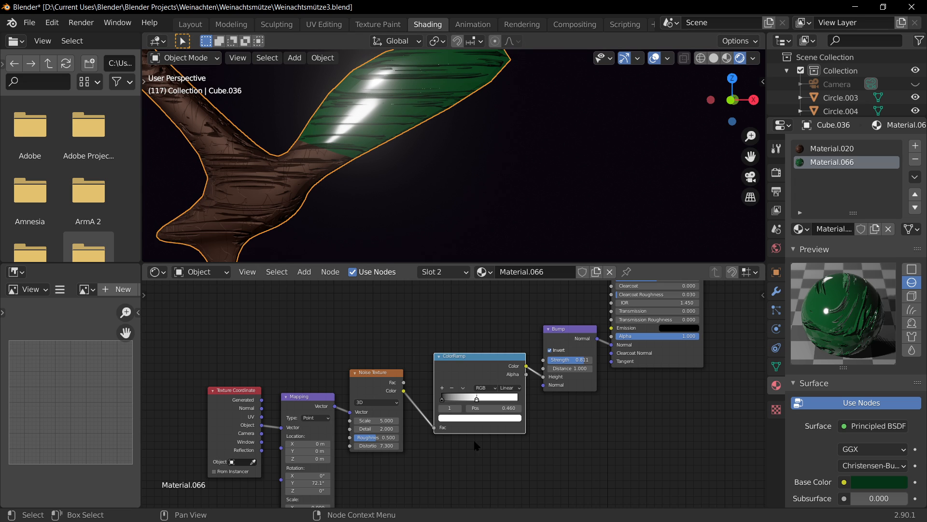
{"action": "scroll", "coordinate": [473, 411], "scroll_direction": "up", "scroll_amount": 2}
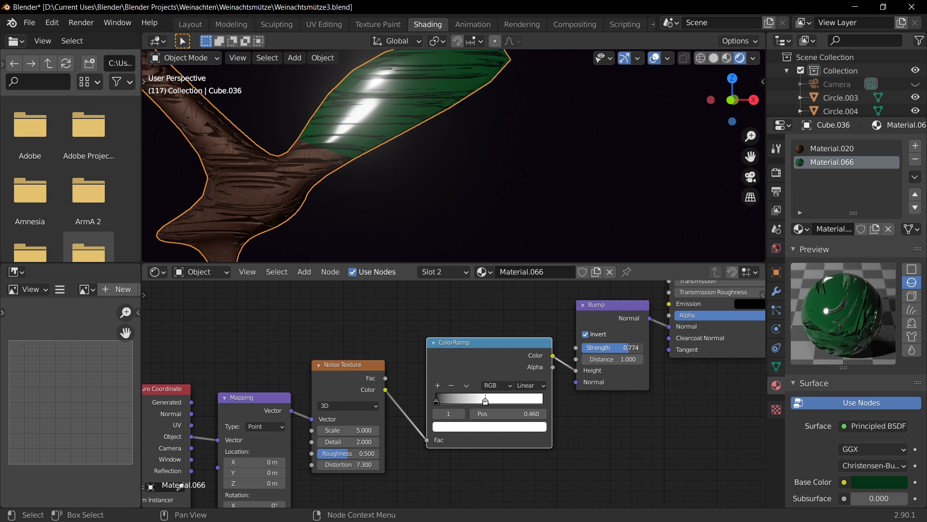
{"action": "left_click_drag", "start_coordinate": [603, 347], "coordinate": [626, 347]}
Move the Noise Texture, Mapping and Texture Coordinate nodes lower and closer to the ColorRamp
{"action": "left_click_drag", "start_coordinate": [351, 370], "coordinate": [373, 416]}
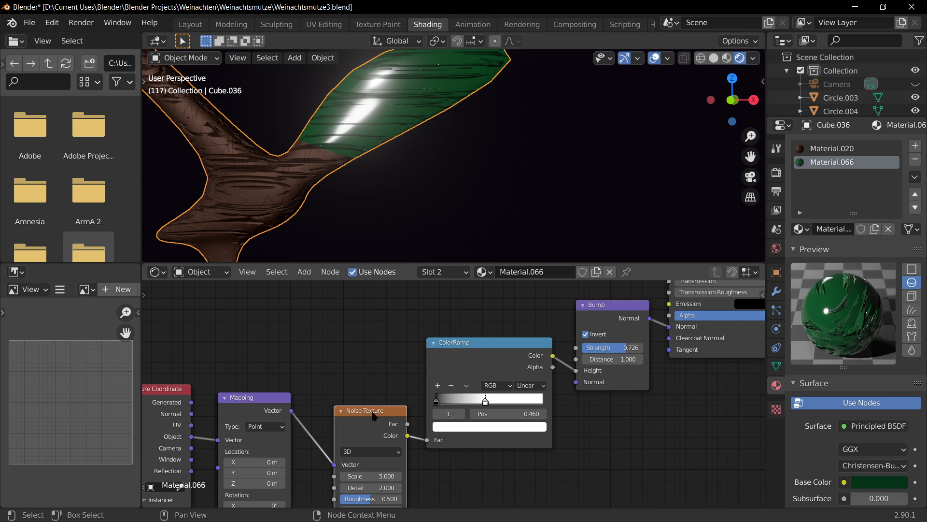
{"action": "left_click_drag", "start_coordinate": [271, 406], "coordinate": [299, 433]}
{"action": "left_click_drag", "start_coordinate": [167, 389], "coordinate": [214, 422]}
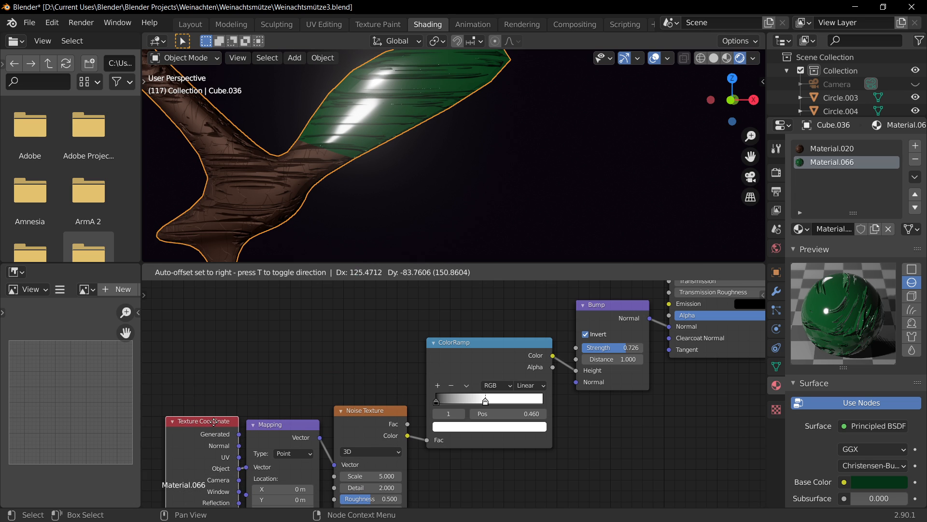
Raise the Texture Coordinate, Mapping and Noise Texture nodes together above the level of the ColorRamp
{"action": "scroll", "coordinate": [449, 375], "scroll_direction": "down", "scroll_amount": 4}
{"action": "scroll", "coordinate": [525, 430], "scroll_direction": "up", "scroll_amount": 4}
{"action": "scroll", "coordinate": [166, 380], "scroll_direction": "down", "scroll_amount": 3}
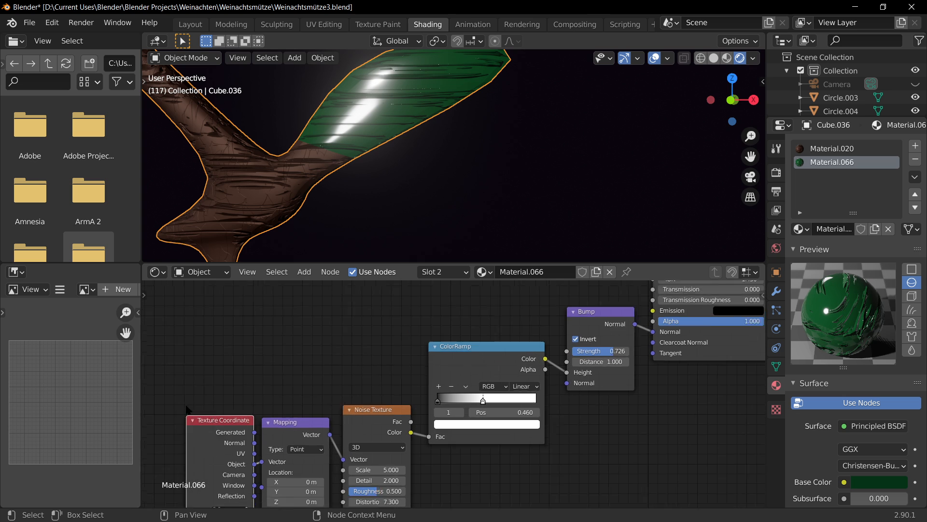
{"action": "left_click_drag", "start_coordinate": [157, 335], "coordinate": [389, 497]}
{"action": "key", "text": "g"}
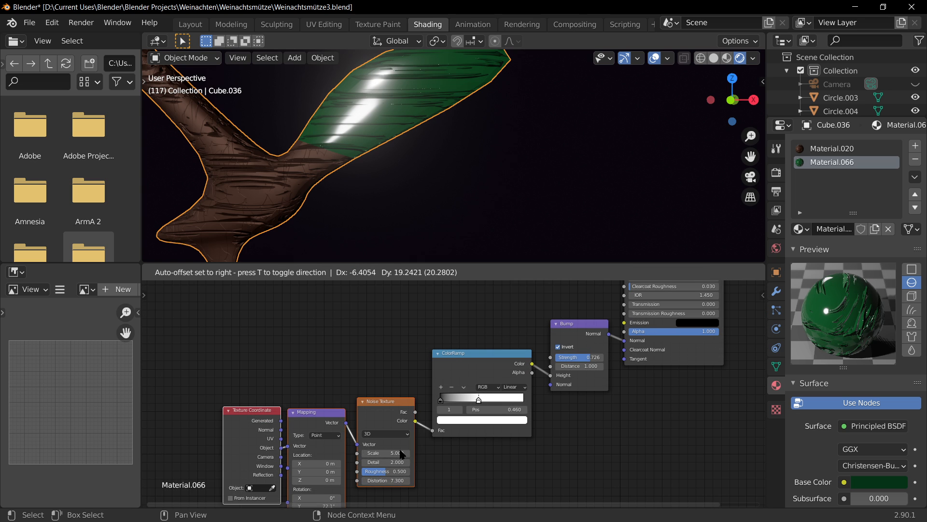
{"action": "left_click", "coordinate": [403, 354]}
{"action": "scroll", "coordinate": [634, 402], "scroll_direction": "up", "scroll_amount": 1}
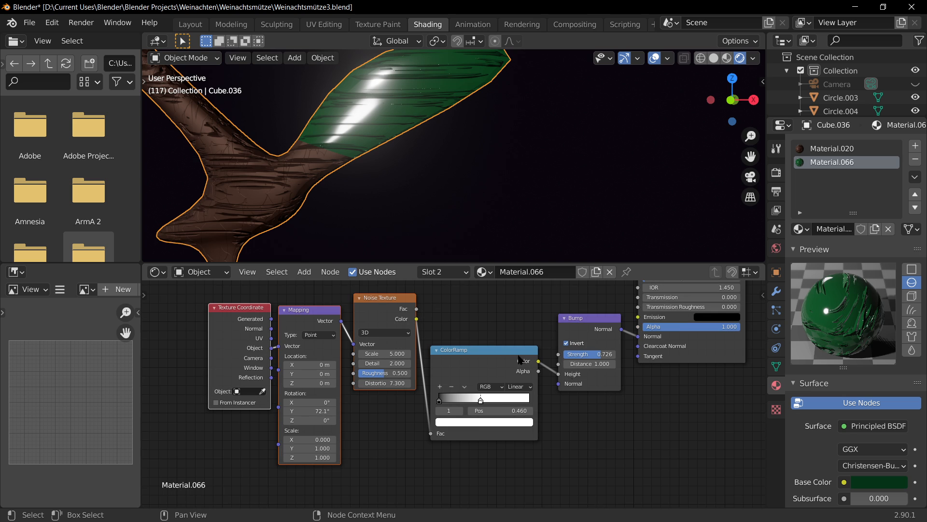
Set the Bump Strength to 0.543 and move the ColorRamp up between the Noise Texture and Bump nodes
{"action": "scroll", "coordinate": [454, 360], "scroll_direction": "up", "scroll_amount": 2}
{"action": "middle_click_drag", "start_coordinate": [565, 354], "coordinate": [464, 399]}
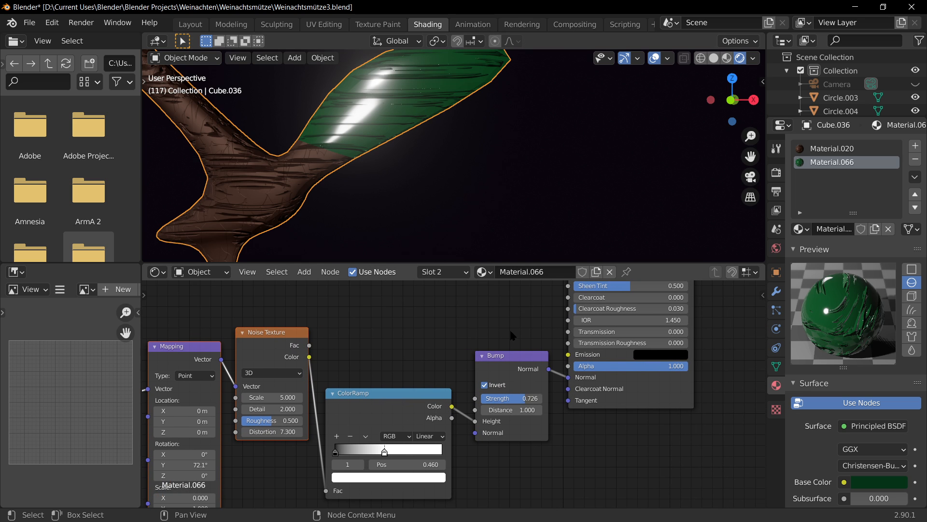
{"action": "left_click_drag", "start_coordinate": [393, 399], "coordinate": [404, 334]}
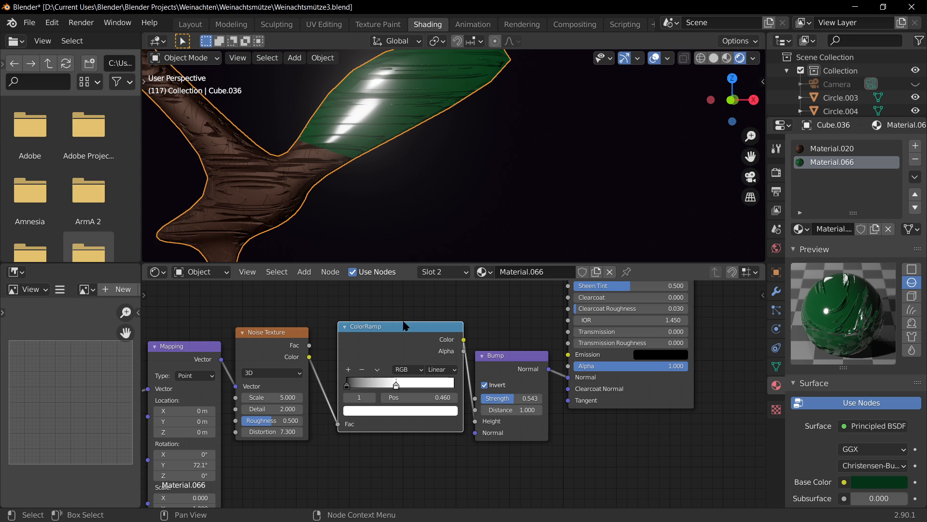
{"action": "scroll", "coordinate": [276, 383], "scroll_direction": "down", "scroll_amount": 3}
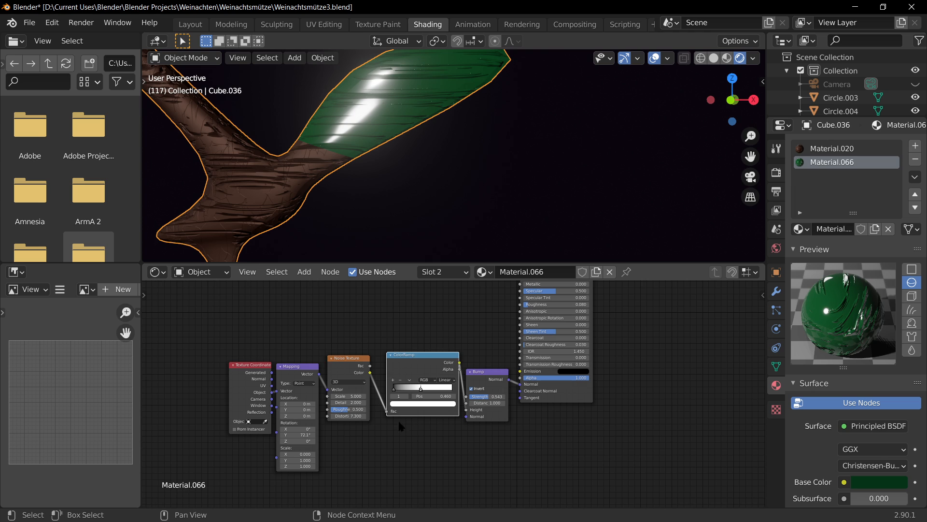
{"action": "scroll", "coordinate": [449, 441], "scroll_direction": "up", "scroll_amount": 1}
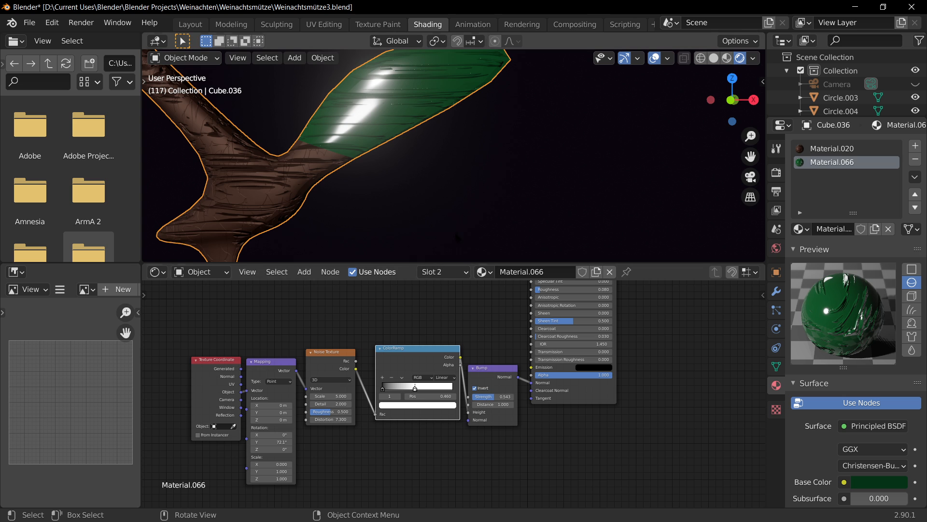
Reset the Mapping node's Y and X rotation to 0°
{"action": "scroll", "coordinate": [453, 393], "scroll_direction": "up", "scroll_amount": 2}
{"action": "middle_click_drag", "start_coordinate": [207, 467], "coordinate": [359, 436]}
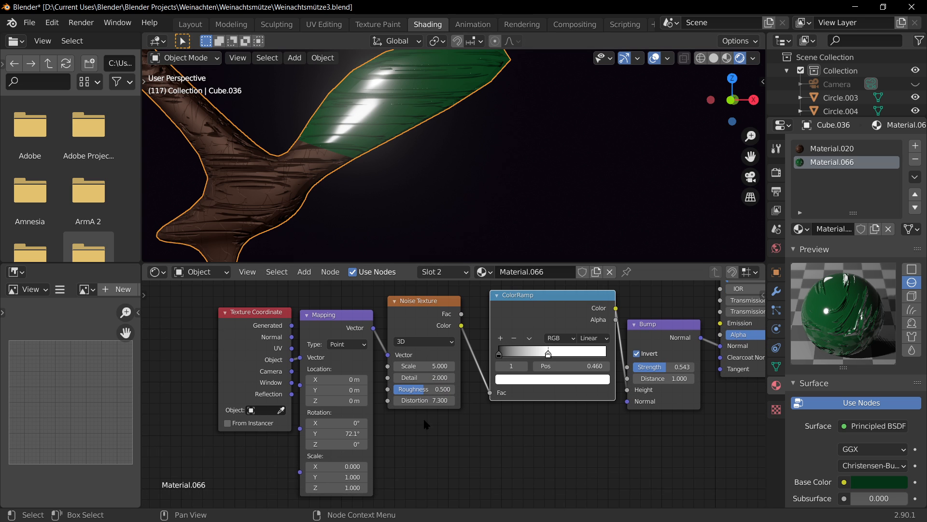
{"action": "mouse_move", "coordinate": [358, 436]}
{"action": "left_mouse_down"}
{"action": "mouse_move", "coordinate": [344, 435]}
{"action": "mouse_move", "coordinate": [369, 433]}
{"action": "mouse_move", "coordinate": [337, 425]}
{"action": "left_mouse_up"}
{"action": "left_click", "coordinate": [341, 432]}
{"action": "type", "text": "0"}
{"action": "key", "text": "Return"}
{"action": "left_click", "coordinate": [330, 424]}
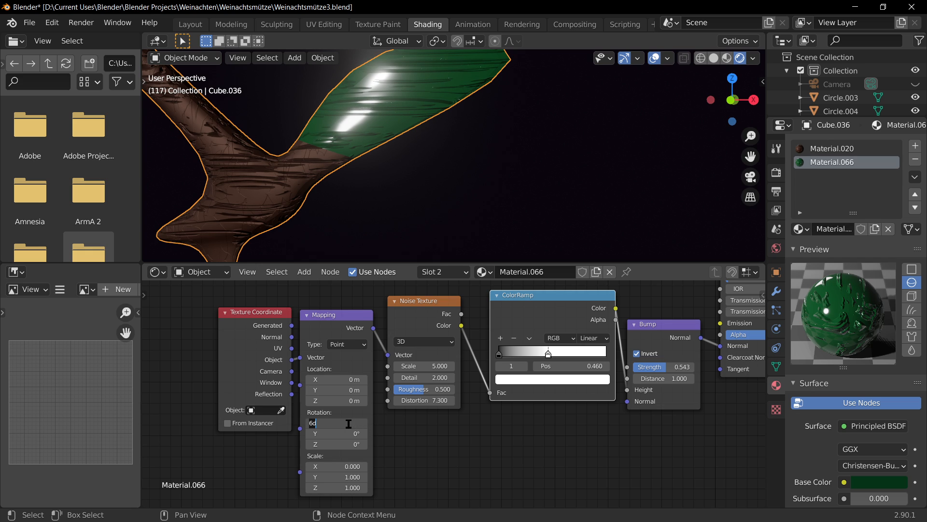
{"action": "type", "text": "0"}
{"action": "key", "text": "Return"}
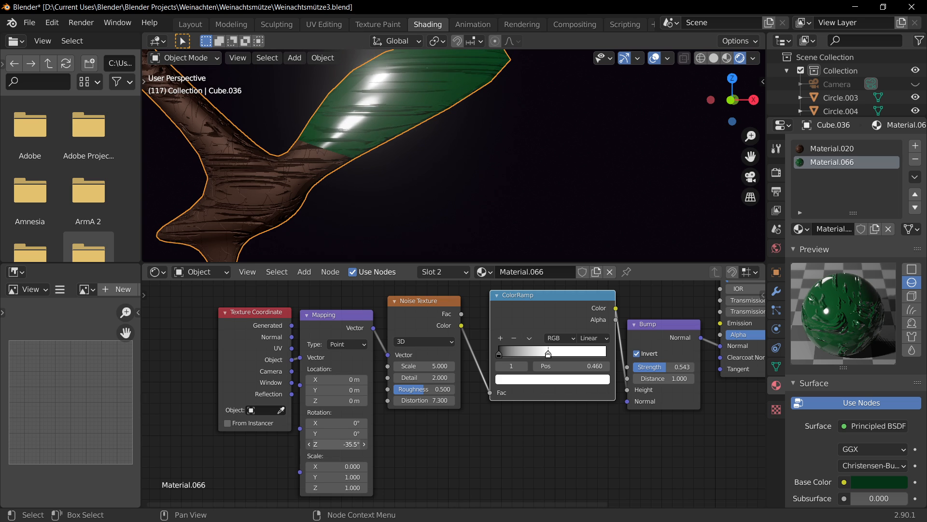
Set the Mapping node's Z rotation to 36.7° and its X scale to 0.800
{"action": "left_click_drag", "start_coordinate": [336, 444], "coordinate": [403, 444]}
{"action": "mouse_move", "coordinate": [336, 433]}
{"action": "left_mouse_down"}
{"action": "mouse_move", "coordinate": [319, 434]}
{"action": "mouse_move", "coordinate": [331, 423]}
{"action": "mouse_move", "coordinate": [321, 422]}
{"action": "left_mouse_up"}
{"action": "right_click", "coordinate": [337, 434]}
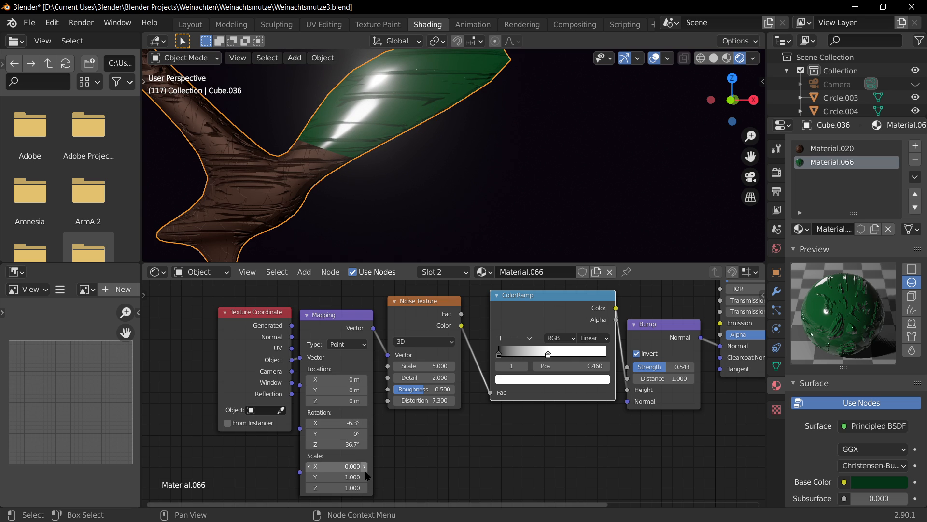
{"action": "key", "text": "ctrl+z"}
{"action": "left_click_drag", "start_coordinate": [338, 466], "coordinate": [377, 466]}
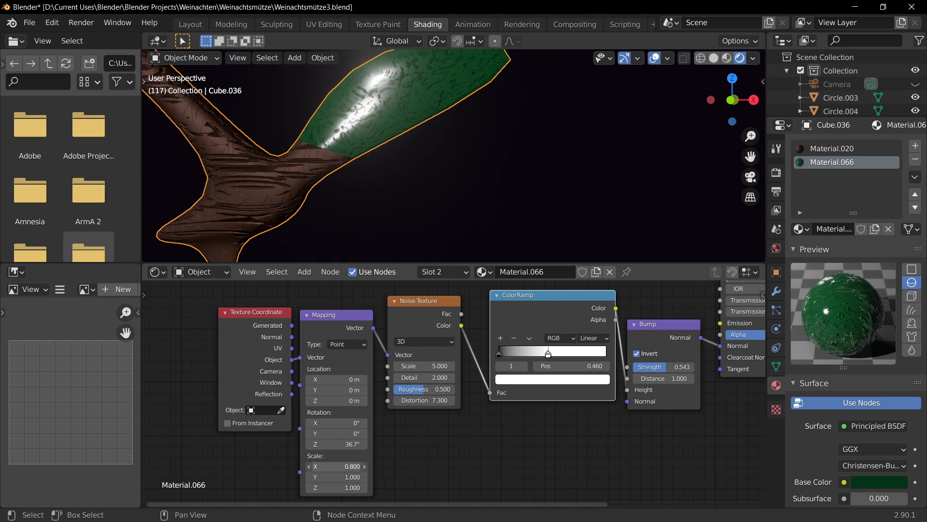
{"action": "scroll", "coordinate": [473, 153], "scroll_direction": "down", "scroll_amount": 5}
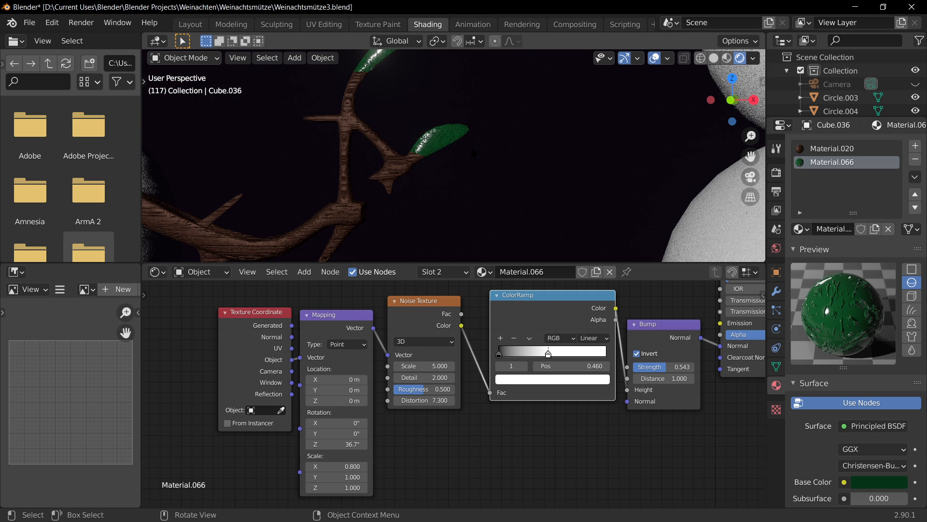
{"action": "scroll", "coordinate": [463, 153], "scroll_direction": "up", "scroll_amount": 6}
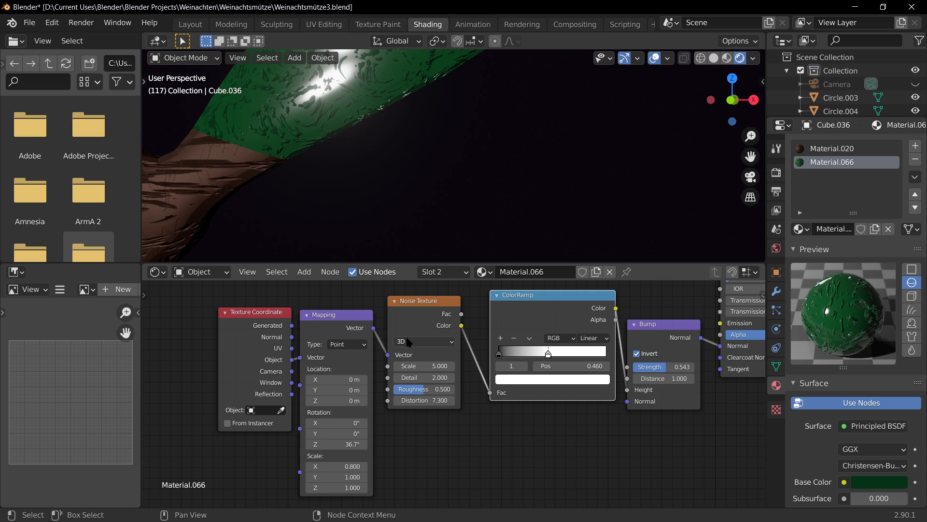
Delete the Noise Texture node and place a Wave Texture node between the Mapping and ColorRamp nodes
{"action": "left_click", "coordinate": [425, 333]}
{"action": "key", "text": "x"}
{"action": "key", "text": "shift+a"}
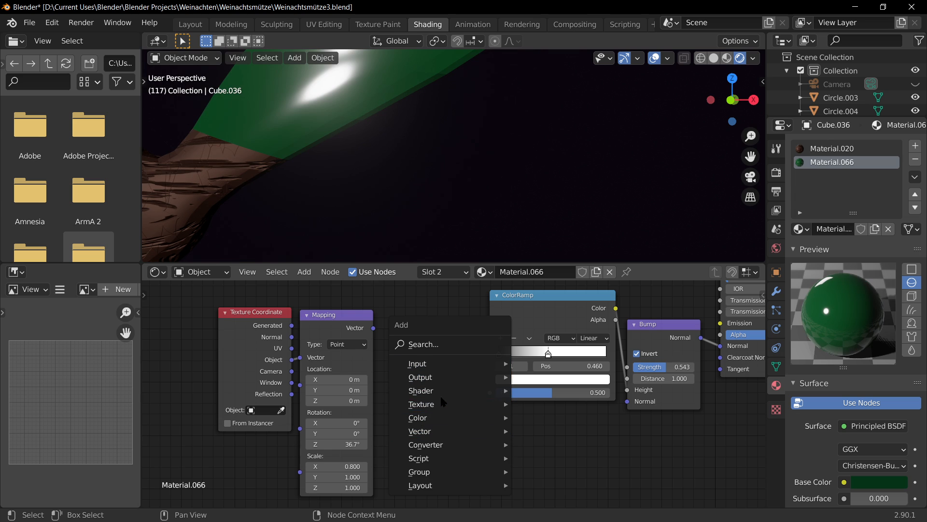
{"action": "mouse_move", "coordinate": [441, 404]}
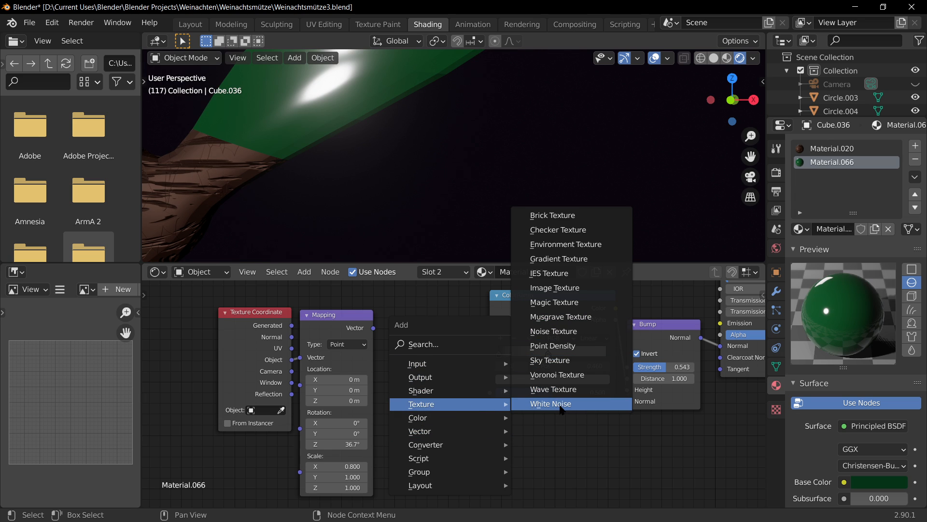
{"action": "left_click", "coordinate": [554, 389]}
{"action": "left_click", "coordinate": [395, 300]}
Link the Mapping Vector output to the Wave Texture's Vector input and the Wave Texture's Color output to the ColorRamp Fac
{"action": "left_click_drag", "start_coordinate": [373, 328], "coordinate": [400, 383]}
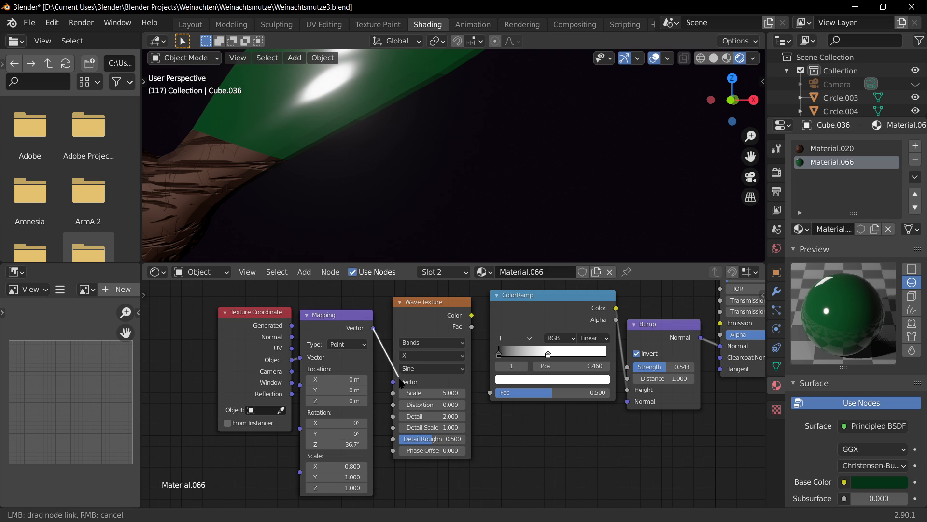
{"action": "left_click_drag", "start_coordinate": [472, 316], "coordinate": [496, 366]}
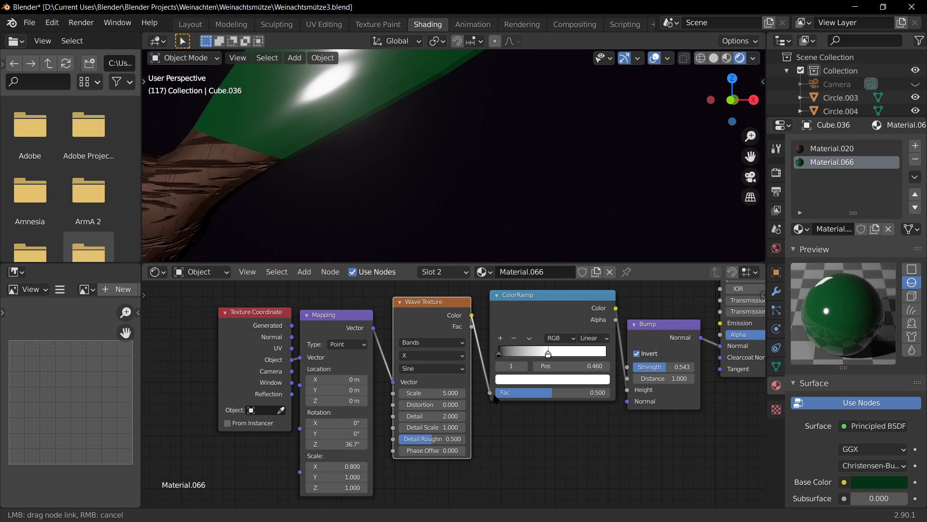
{"action": "left_click_drag", "start_coordinate": [494, 397], "coordinate": [491, 394]}
{"action": "scroll", "coordinate": [353, 199], "scroll_direction": "down", "scroll_amount": 6}
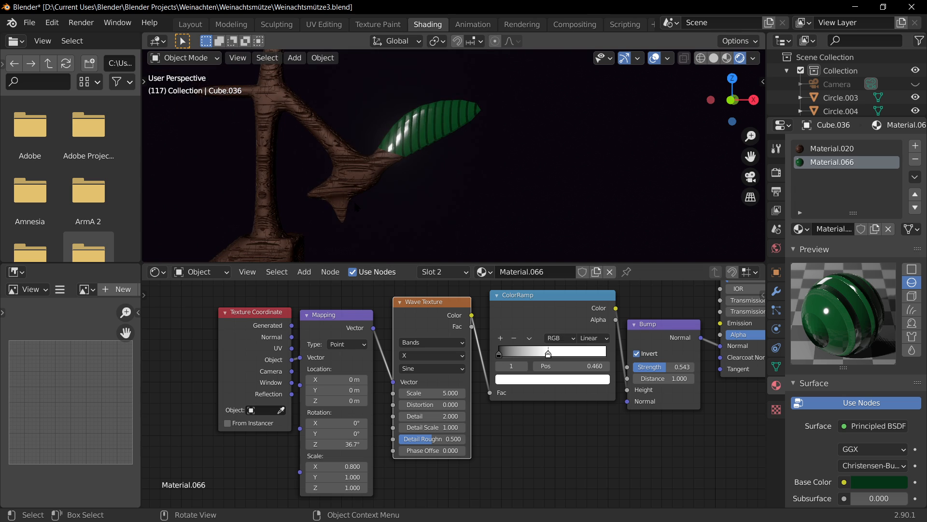
{"action": "scroll", "coordinate": [353, 201], "scroll_direction": "up", "scroll_amount": 4}
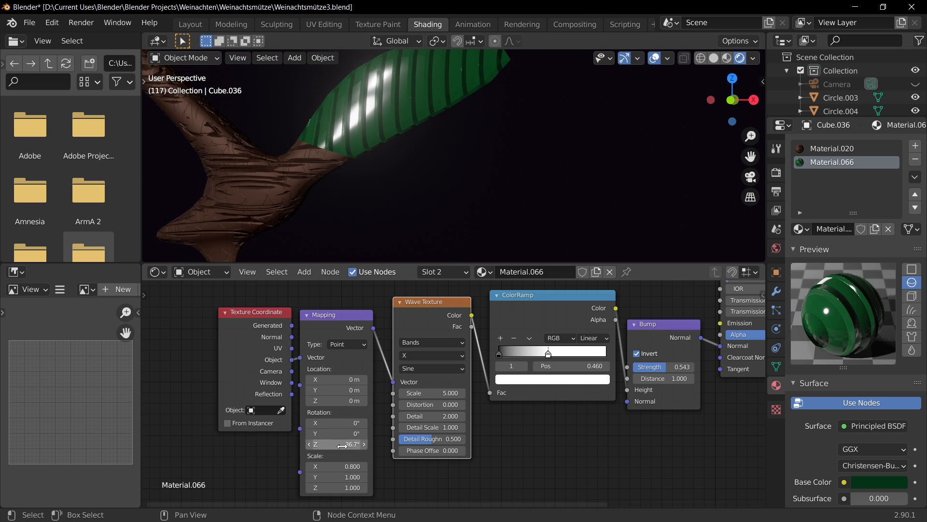
Shift the Mapping location to Y -3.1 m and Z 7.4 m and set the X scale to 0.200
{"action": "left_click_drag", "start_coordinate": [346, 444], "coordinate": [345, 423]}
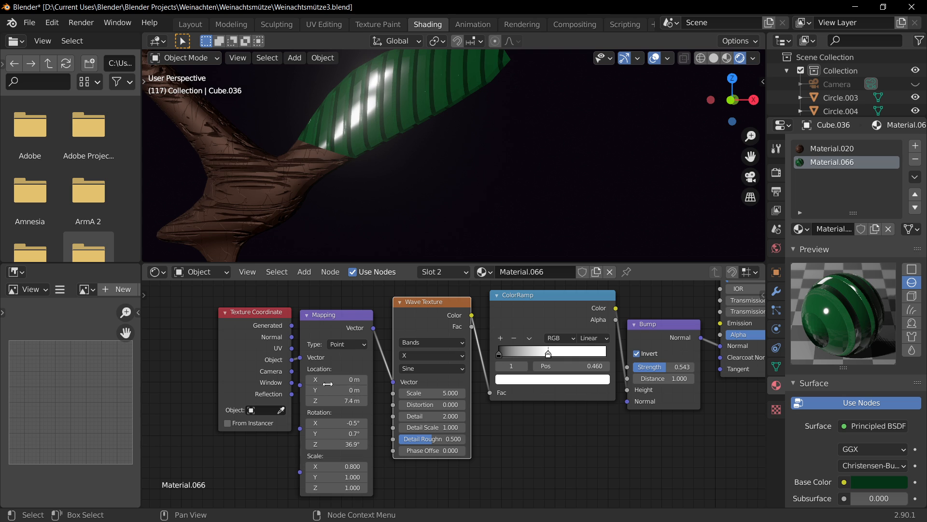
{"action": "left_click_drag", "start_coordinate": [339, 466], "coordinate": [310, 466]}
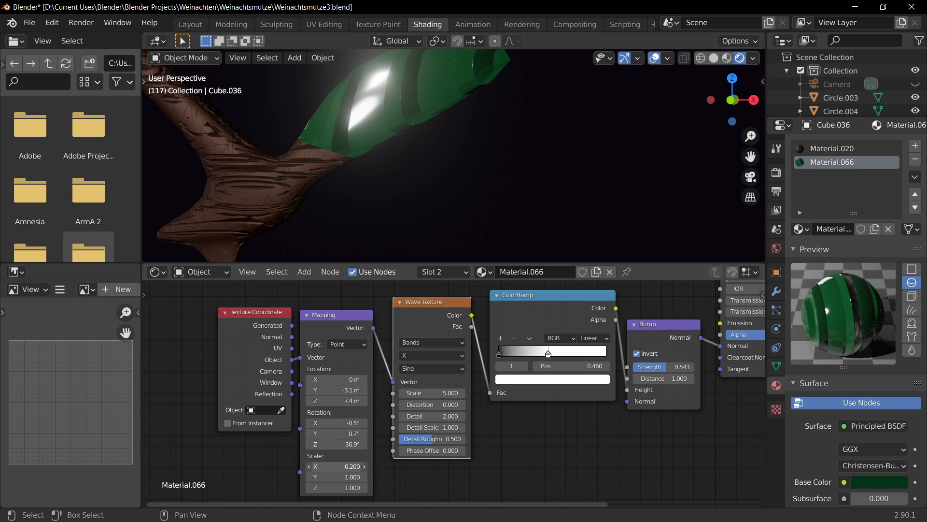
Move the Texture Coordinate and Mapping nodes away from the Wave Texture and set the Mapping rotation to X -8.1°, Y 13.2°, Z 10°
{"action": "left_click_drag", "start_coordinate": [272, 312], "coordinate": [234, 307]}
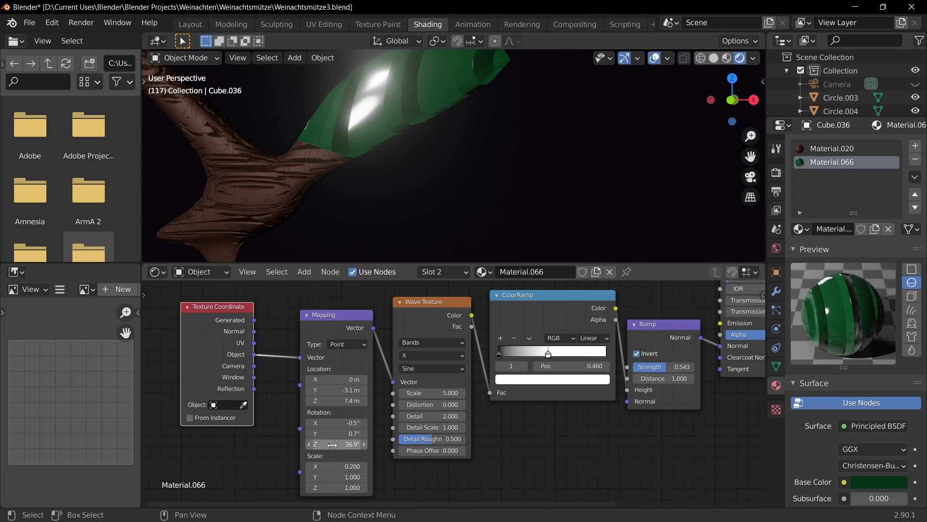
{"action": "left_click_drag", "start_coordinate": [338, 433], "coordinate": [257, 444]}
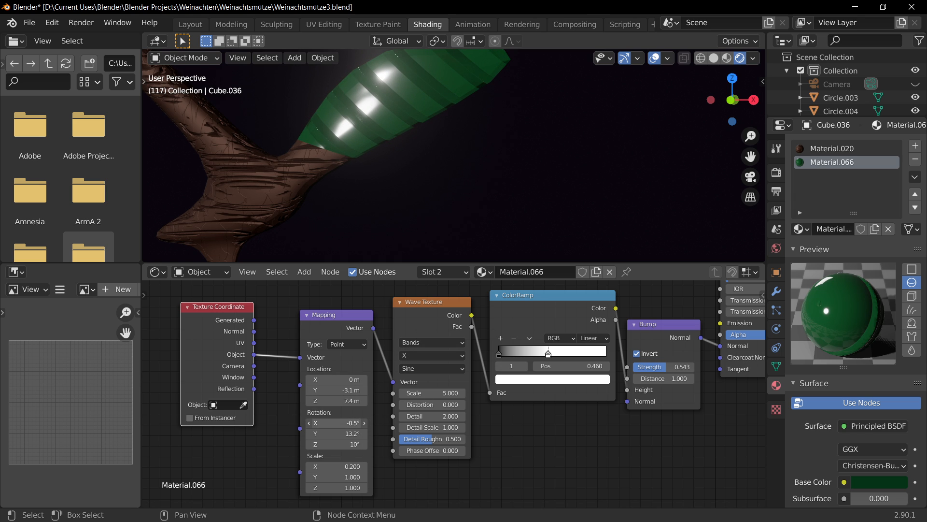
{"action": "left_click_drag", "start_coordinate": [337, 423], "coordinate": [320, 422]}
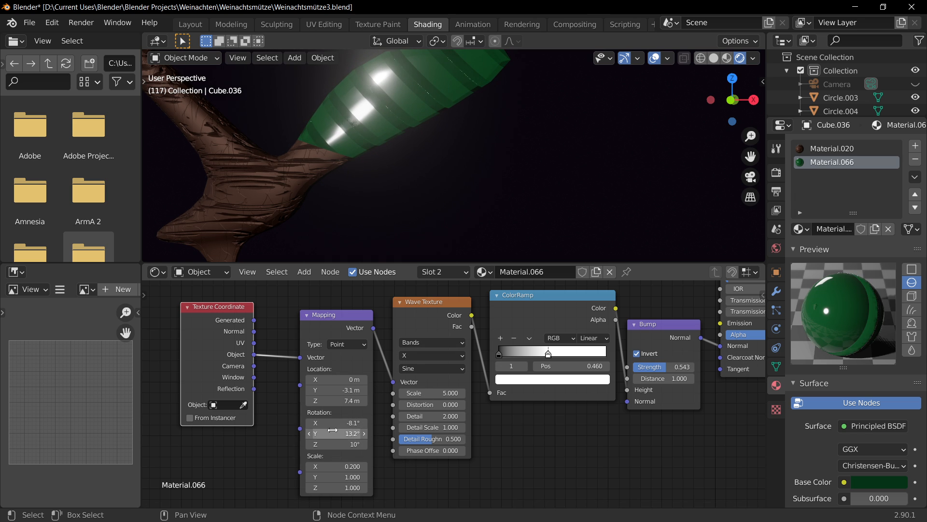
{"action": "scroll", "coordinate": [374, 355], "scroll_direction": "down", "scroll_amount": 1}
{"action": "left_click_drag", "start_coordinate": [351, 334], "coordinate": [332, 327]}
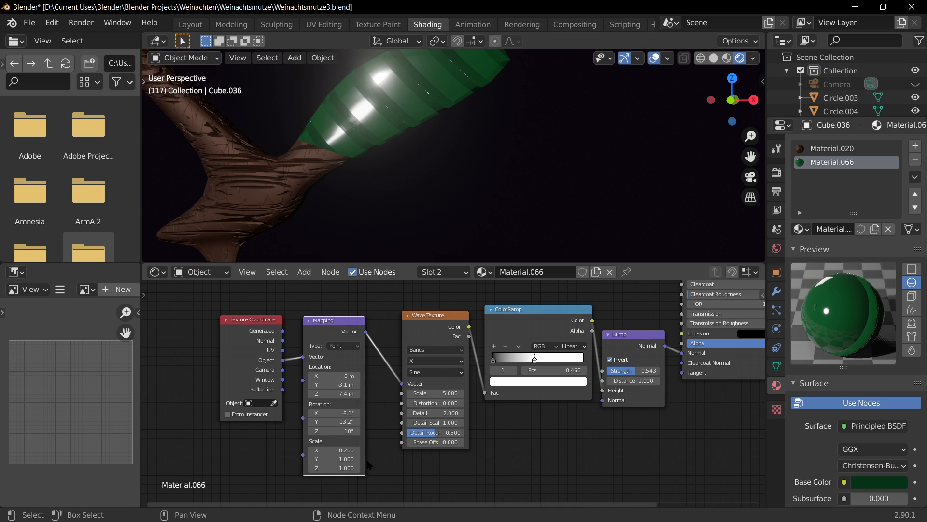
Reset the Mapping node's location to 0 m on all axes and its X and Z rotation to 0°
{"action": "key", "text": "Return"}
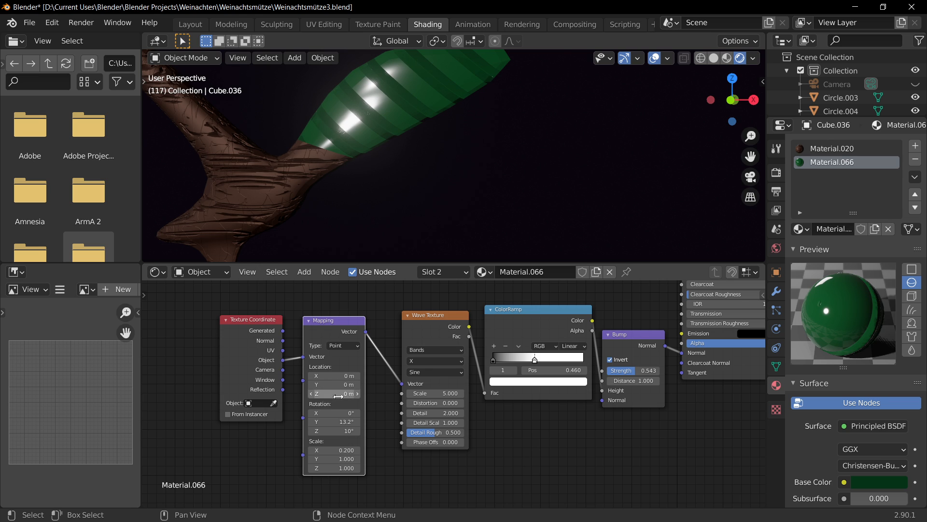
{"action": "scroll", "coordinate": [323, 432], "scroll_direction": "up", "scroll_amount": 1}
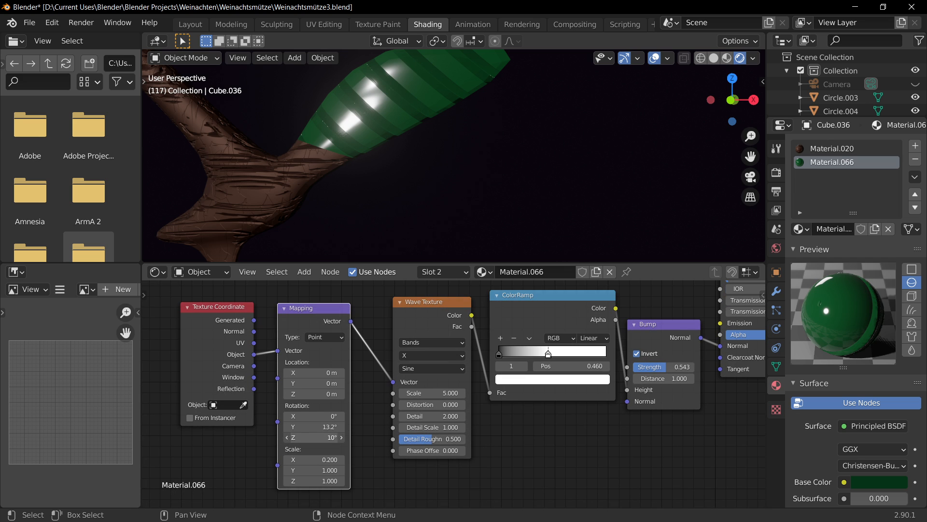
{"action": "type", "text": "0"}
{"action": "key", "text": "Return"}
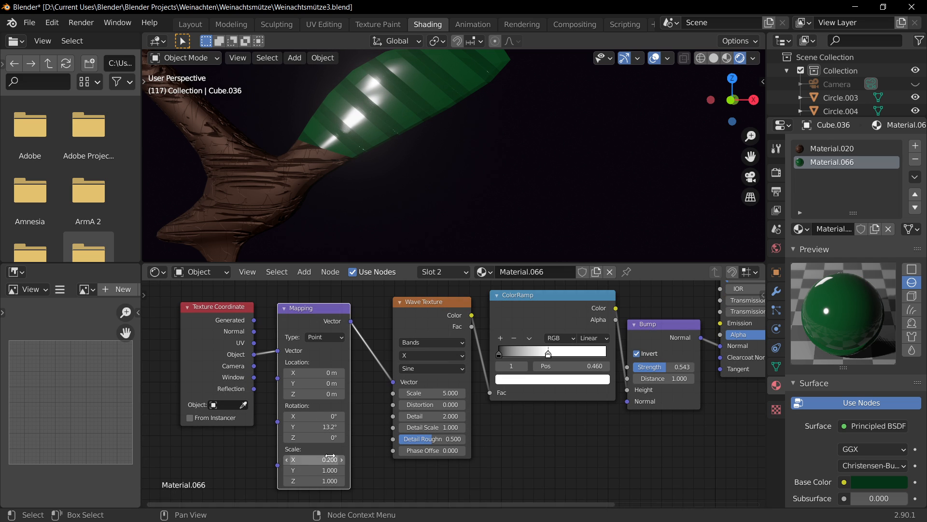
{"action": "left_click_drag", "start_coordinate": [314, 459], "coordinate": [276, 459]}
{"action": "key", "text": "ctrl+z"}
Set the Wave Texture's Scale to 3.200 and the Mapping node's Y rotation to -16.8°
{"action": "scroll", "coordinate": [306, 495], "scroll_direction": "up", "scroll_amount": 2}
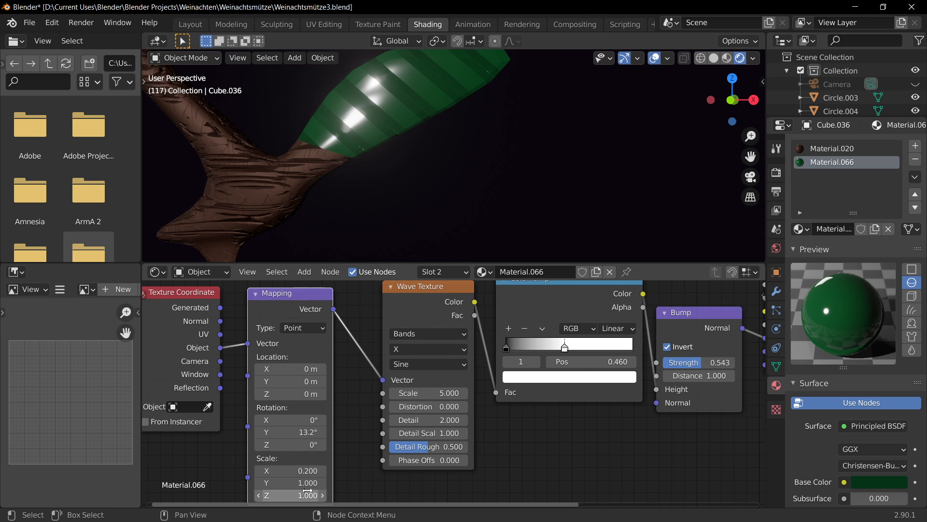
{"action": "left_click_drag", "start_coordinate": [439, 393], "coordinate": [418, 393]}
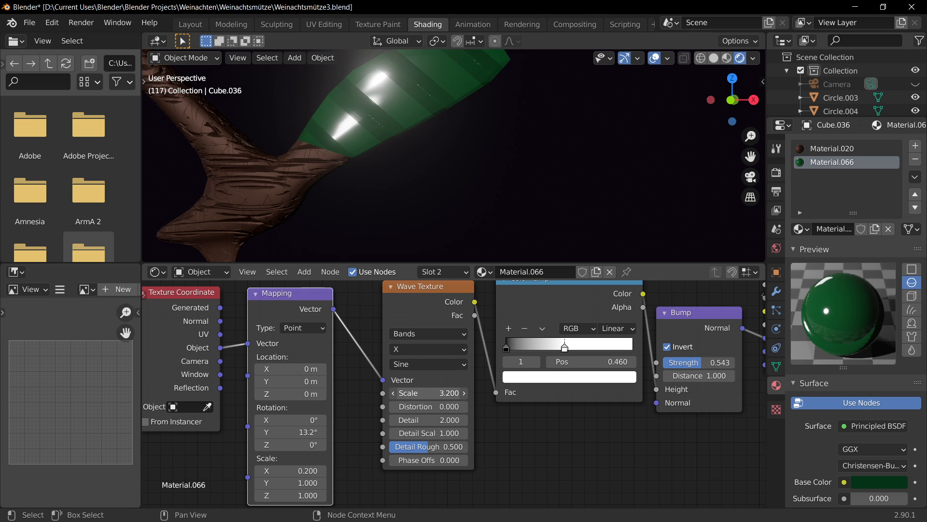
{"action": "left_click_drag", "start_coordinate": [314, 432], "coordinate": [227, 433]}
{"action": "key", "text": "Return"}
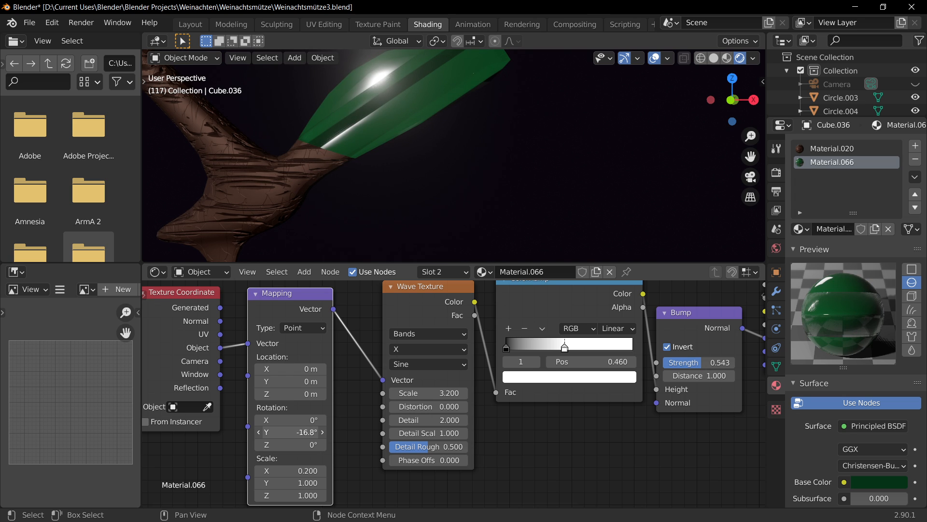
Set the Wave Texture's Phase Offset to -1.000
{"action": "scroll", "coordinate": [372, 200], "scroll_direction": "down", "scroll_amount": 5}
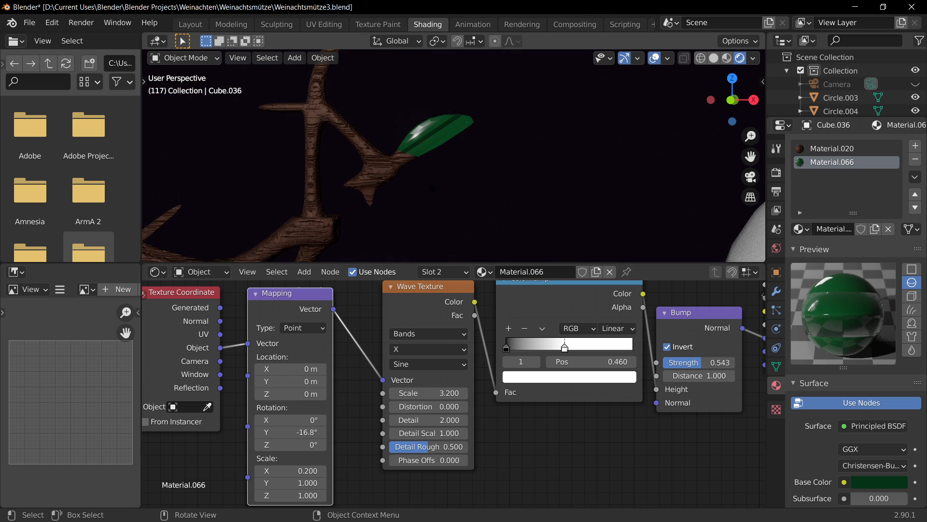
{"action": "scroll", "coordinate": [425, 121], "scroll_direction": "up", "scroll_amount": 3}
{"action": "mouse_move", "coordinate": [424, 460]}
{"action": "left_mouse_down"}
{"action": "mouse_move", "coordinate": [438, 460]}
{"action": "mouse_move", "coordinate": [420, 460]}
{"action": "left_mouse_up"}
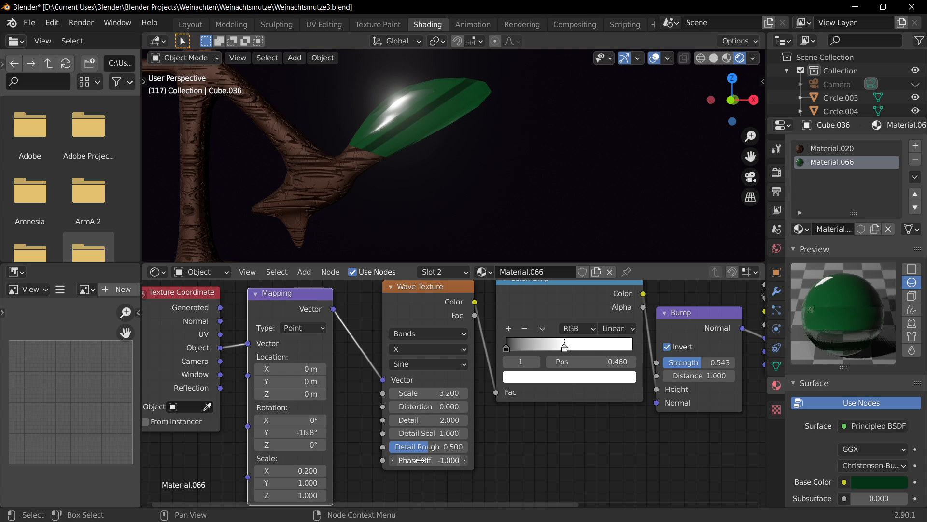
Set the Mapping node's X rotation to 3.2° and Y scale to 193.700, and save the file
{"action": "mouse_move", "coordinate": [283, 420]}
{"action": "left_mouse_down"}
{"action": "mouse_move", "coordinate": [322, 419]}
{"action": "mouse_move", "coordinate": [293, 420]}
{"action": "left_mouse_up"}
{"action": "left_click_drag", "start_coordinate": [290, 482], "coordinate": [382, 482]}
{"action": "scroll", "coordinate": [481, 200], "scroll_direction": "down", "scroll_amount": 6}
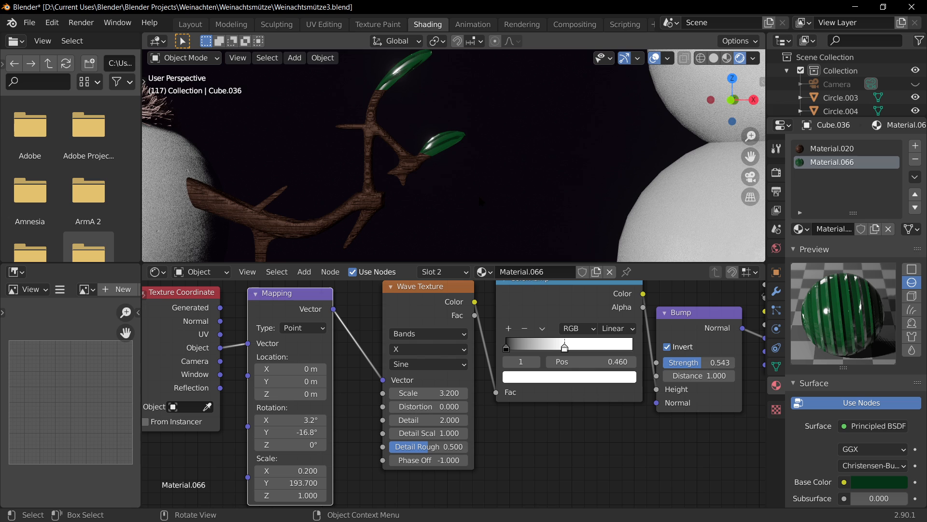
{"action": "scroll", "coordinate": [434, 218], "scroll_direction": "down", "scroll_amount": 4}
{"action": "key", "text": "ctrl+s"}
Select the branch arm and move the ColorRamp's white stop to position 0.911 to soften the leaf ridges
{"action": "scroll", "coordinate": [449, 123], "scroll_direction": "up", "scroll_amount": 10}
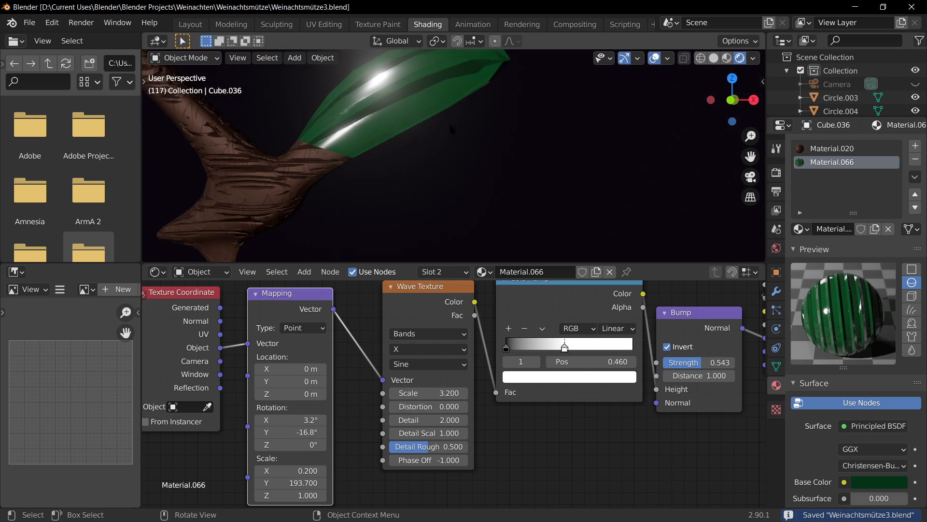
{"action": "left_click", "coordinate": [382, 104]}
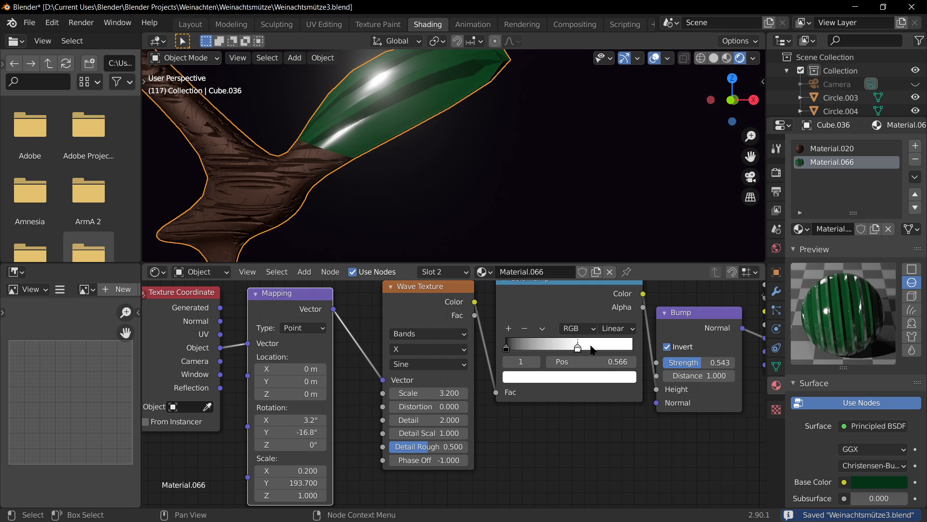
{"action": "left_click_drag", "start_coordinate": [591, 349], "coordinate": [661, 332]}
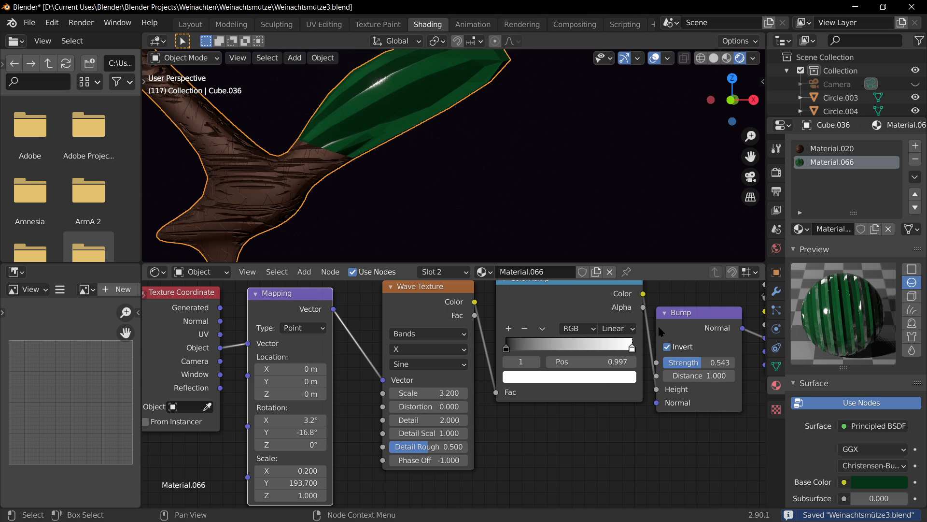
{"action": "scroll", "coordinate": [483, 231], "scroll_direction": "down", "scroll_amount": 9}
{"action": "scroll", "coordinate": [454, 232], "scroll_direction": "up", "scroll_amount": 2}
{"action": "key", "text": "Tab"}
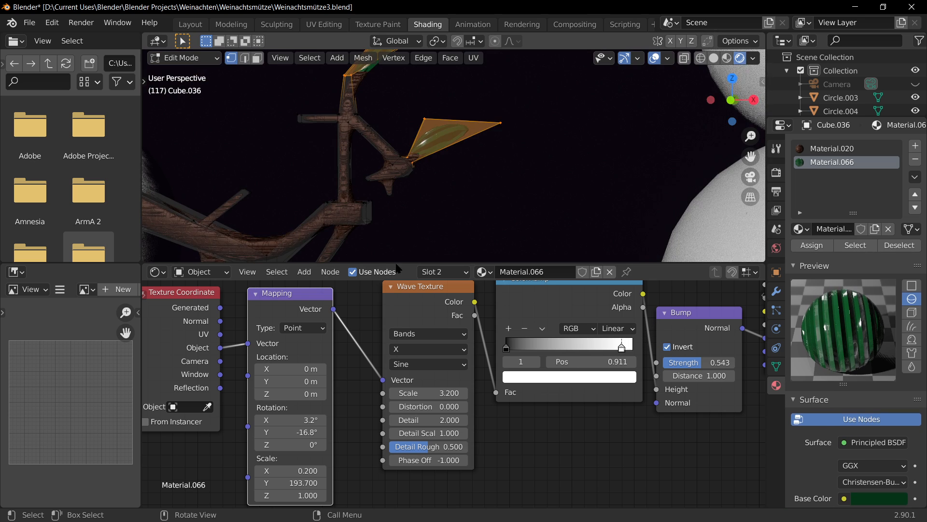
{"action": "key", "text": "Tab"}
Frame the branch arms together with the snowmen and save the file
{"action": "key", "text": "KP_Decimal"}
{"action": "mouse_move", "coordinate": [465, 63]}
{"action": "middle_mouse_down"}
{"action": "mouse_move", "coordinate": [357, 70]}
{"action": "mouse_move", "coordinate": [452, 70]}
{"action": "middle_mouse_up"}
{"action": "scroll", "coordinate": [399, 182], "scroll_direction": "down", "scroll_amount": 6}
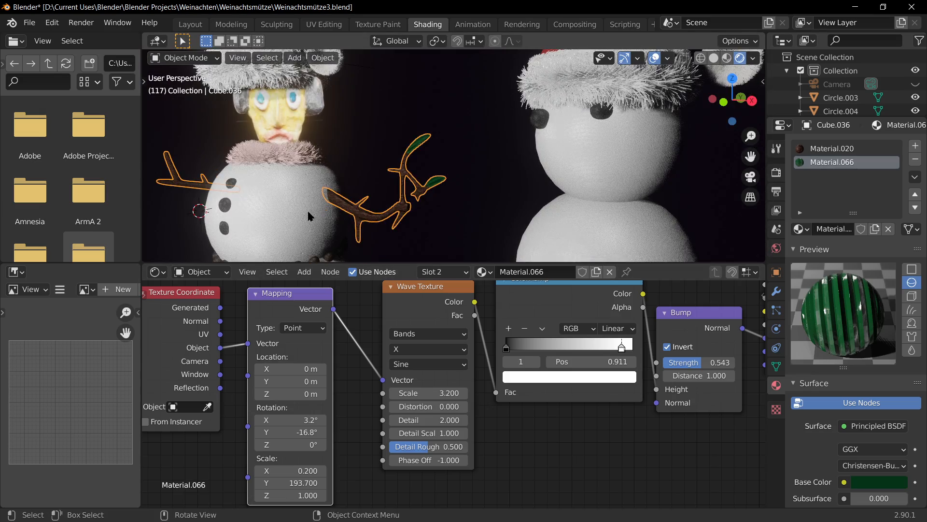
{"action": "middle_click_drag", "start_coordinate": [398, 191], "coordinate": [311, 76]}
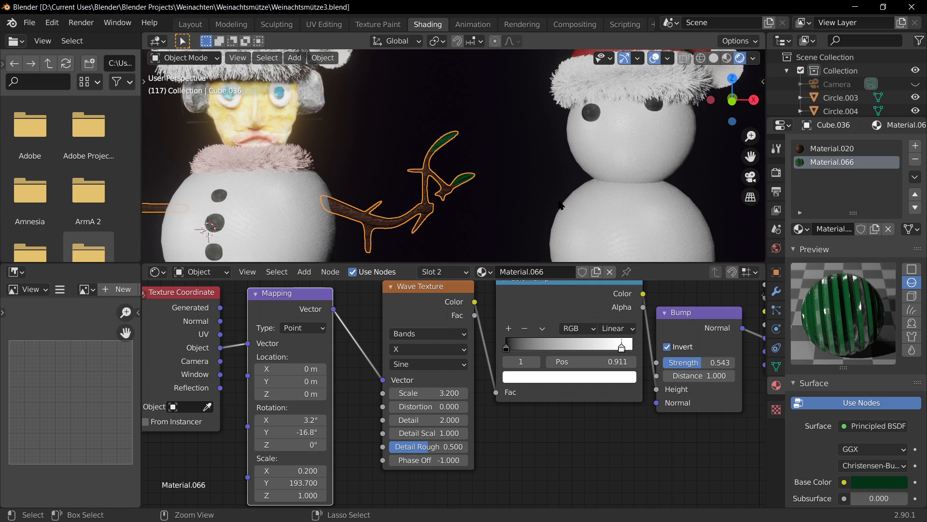
{"action": "key", "text": "ctrl+s"}
{"action": "scroll", "coordinate": [516, 388], "scroll_direction": "down", "scroll_amount": 3}
{"action": "middle_click_drag", "start_coordinate": [517, 389], "coordinate": [506, 406]}
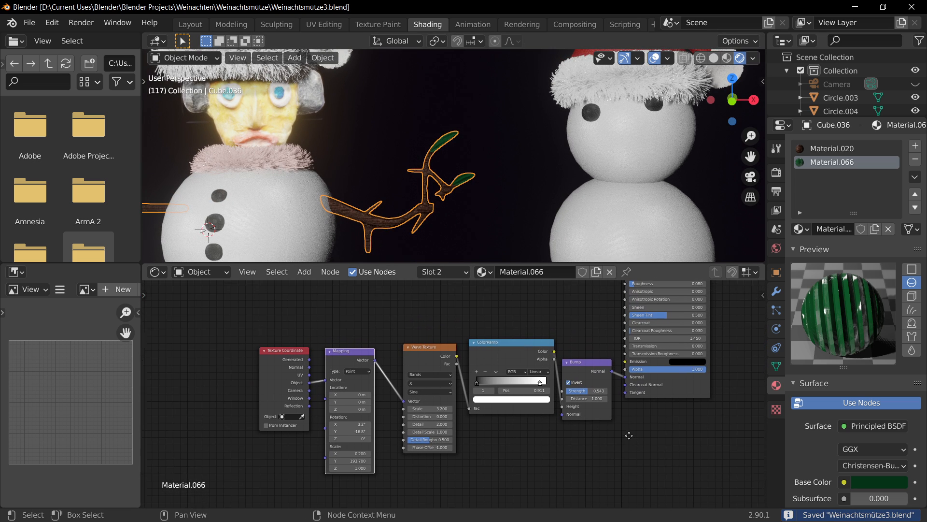
Raise the tip of the small side twig near the leaves about 0.085 m along Z
{"action": "left_click", "coordinate": [472, 222]}
{"action": "scroll", "coordinate": [371, 195], "scroll_direction": "up", "scroll_amount": 4}
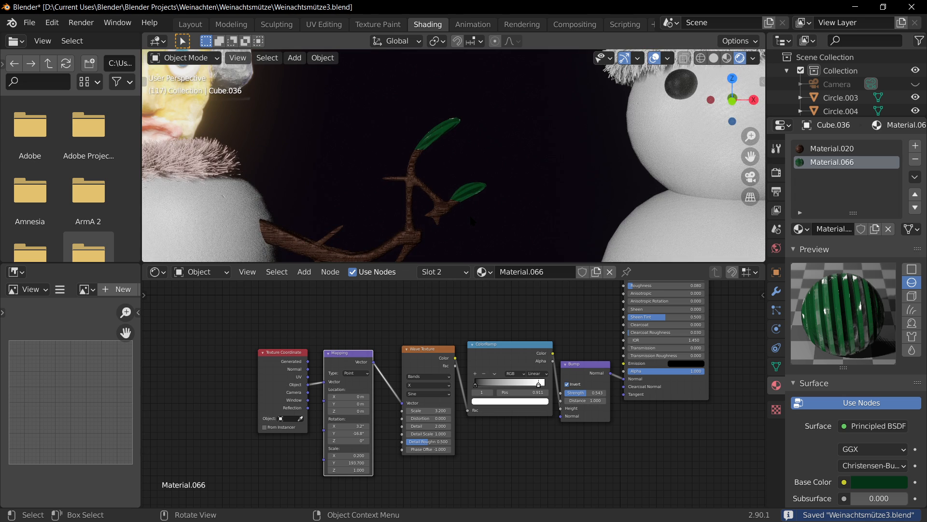
{"action": "scroll", "coordinate": [371, 195], "scroll_direction": "up", "scroll_amount": 4}
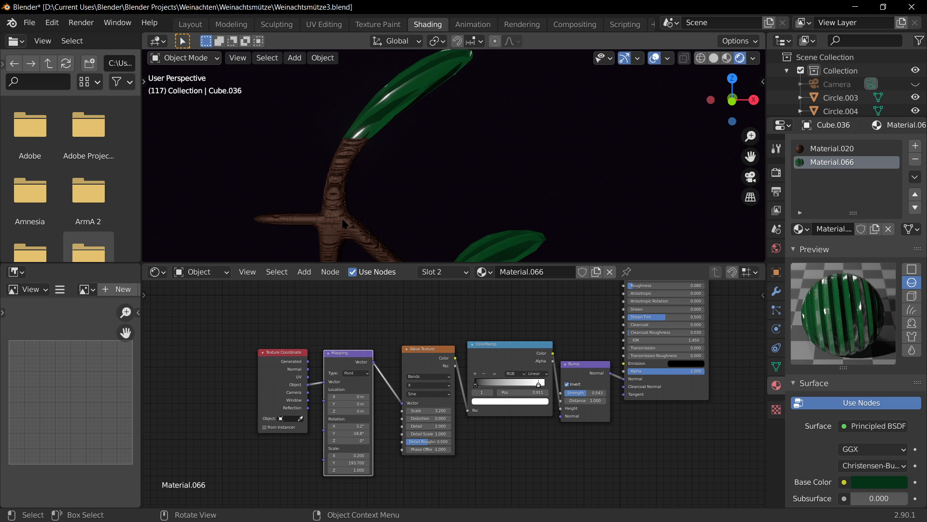
{"action": "scroll", "coordinate": [342, 219], "scroll_direction": "down", "scroll_amount": 4}
{"action": "middle_click_drag", "start_coordinate": [411, 217], "coordinate": [463, 229]}
{"action": "key", "text": "Tab"}
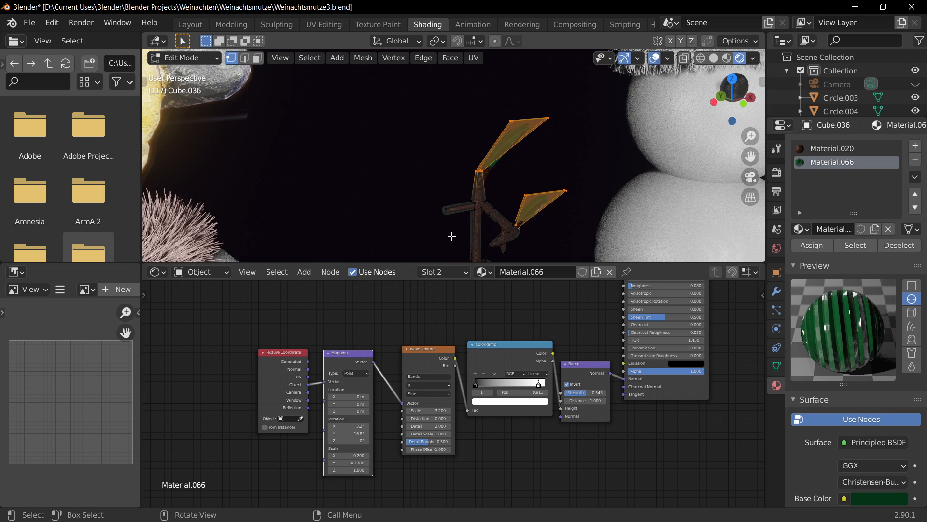
{"action": "left_click", "coordinate": [439, 211]}
{"action": "key", "text": "g"}
{"action": "key", "text": "x"}
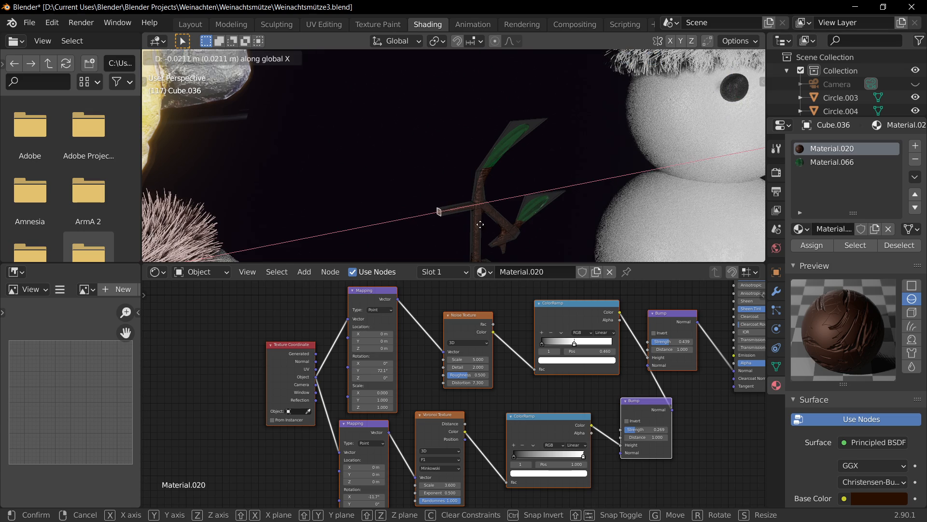
{"action": "key", "text": "z"}
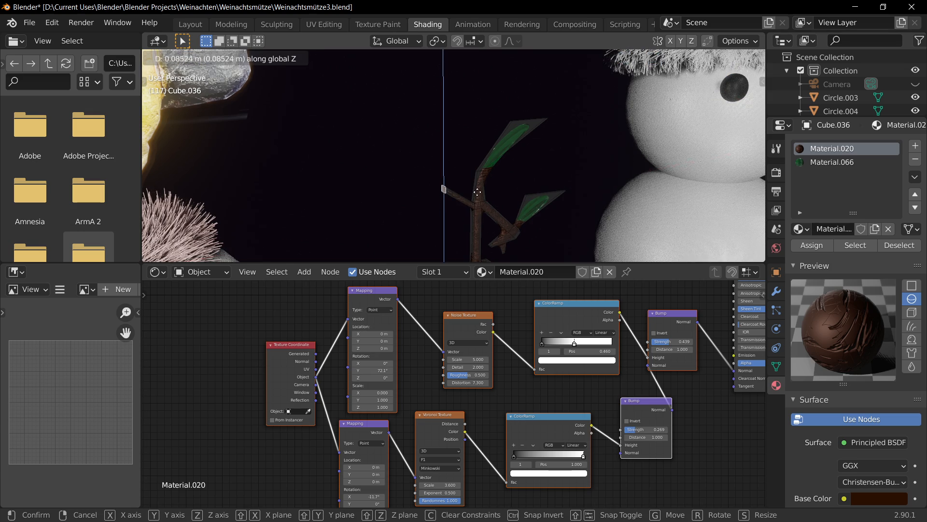
{"action": "left_click", "coordinate": [478, 192]}
{"action": "middle_click_drag", "start_coordinate": [478, 192], "coordinate": [459, 180]}
{"action": "key", "text": "Tab"}
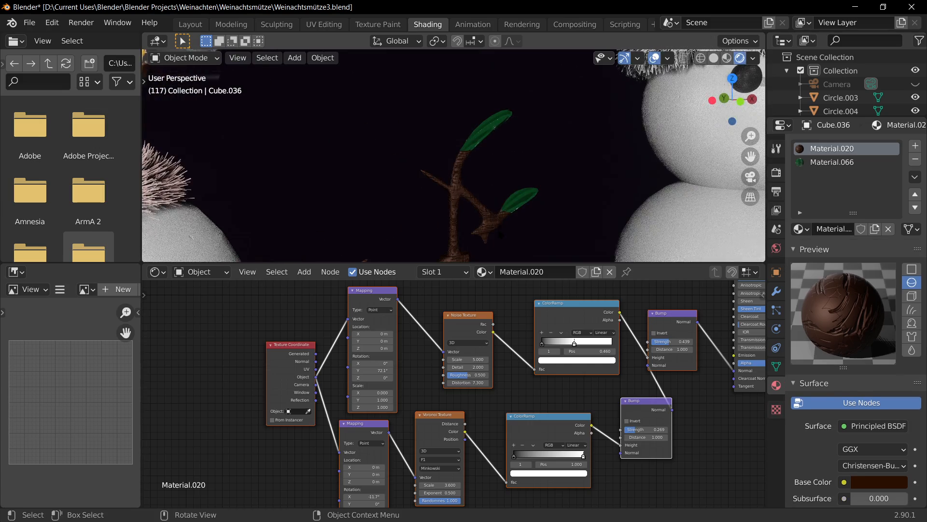
Select the snowman's branch arms and add a Smooth modifier to them
{"action": "middle_click_drag", "start_coordinate": [481, 227], "coordinate": [454, 174], "text": "shift"}
{"action": "scroll", "coordinate": [340, 190], "scroll_direction": "down", "scroll_amount": 4}
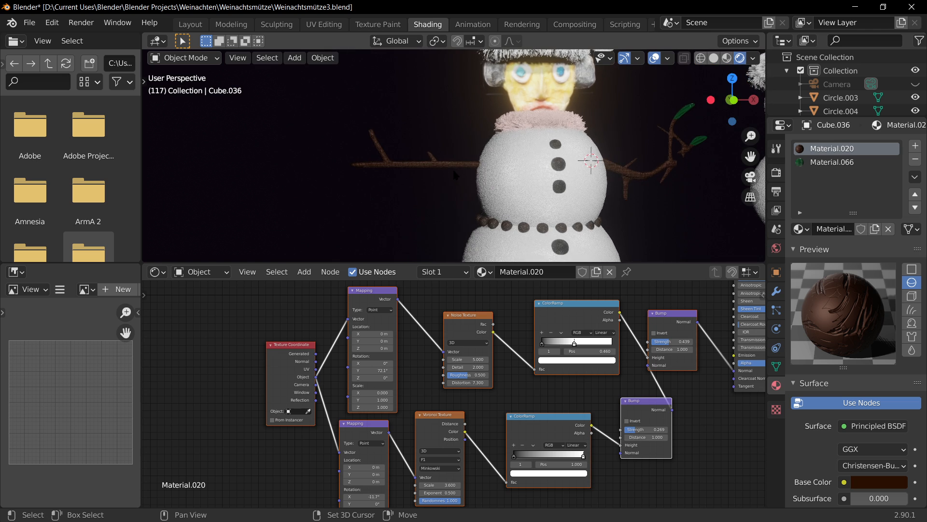
{"action": "left_click", "coordinate": [419, 167]}
{"action": "key", "text": "KP_Decimal"}
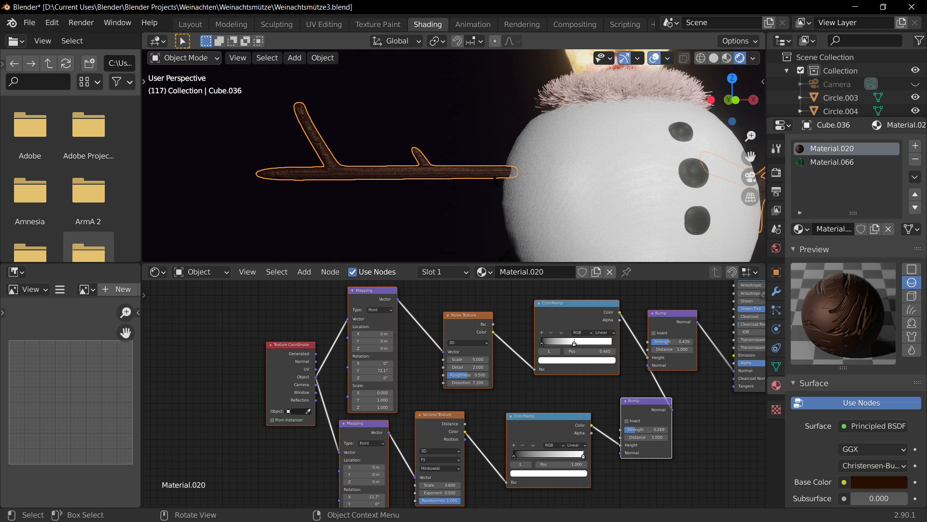
{"action": "middle_click_drag", "start_coordinate": [690, 213], "coordinate": [378, 197], "text": "shift"}
{"action": "scroll", "coordinate": [378, 198], "scroll_direction": "down", "scroll_amount": 3}
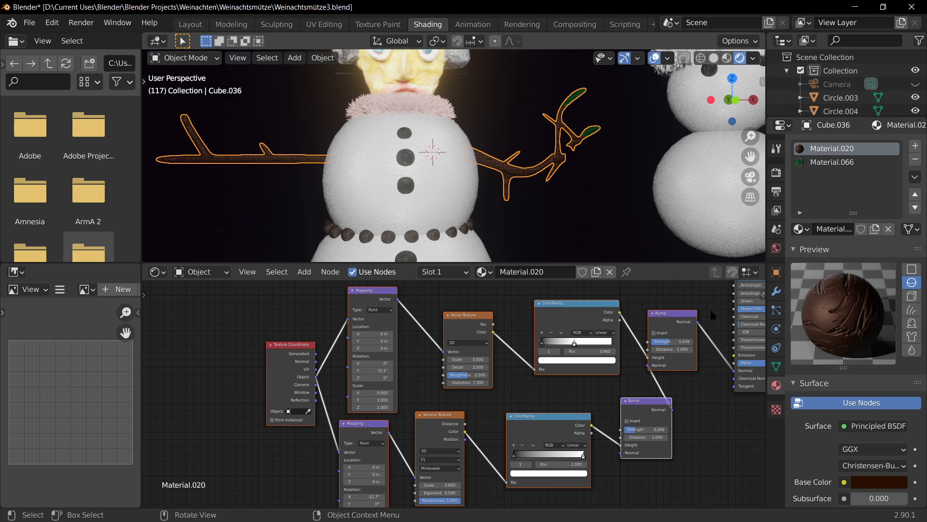
{"action": "left_click", "coordinate": [776, 291]}
{"action": "left_click", "coordinate": [838, 148]}
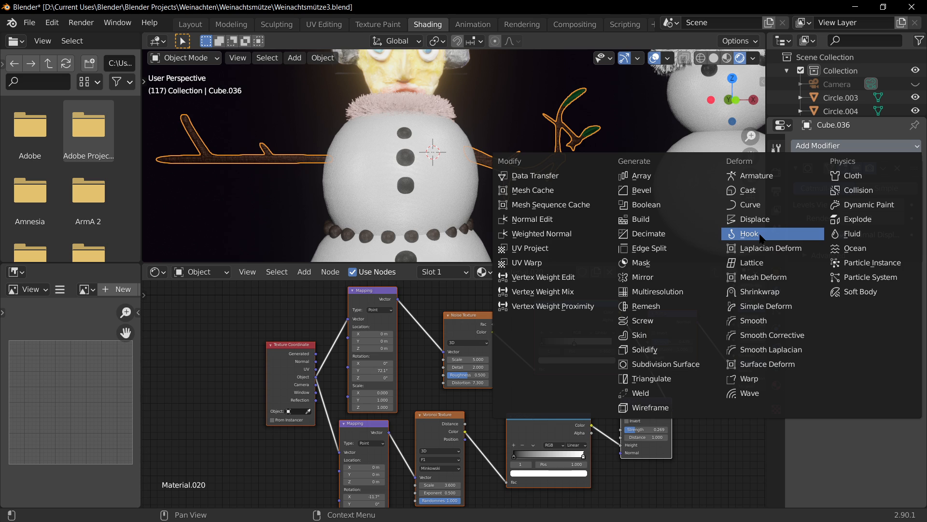
{"action": "left_click", "coordinate": [763, 323]}
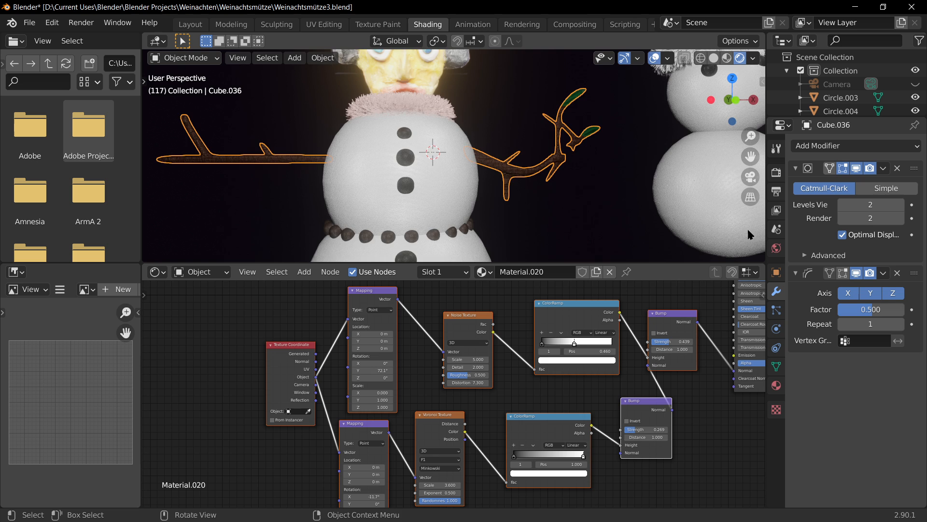
{"action": "scroll", "coordinate": [746, 227], "scroll_direction": "down", "scroll_amount": 3}
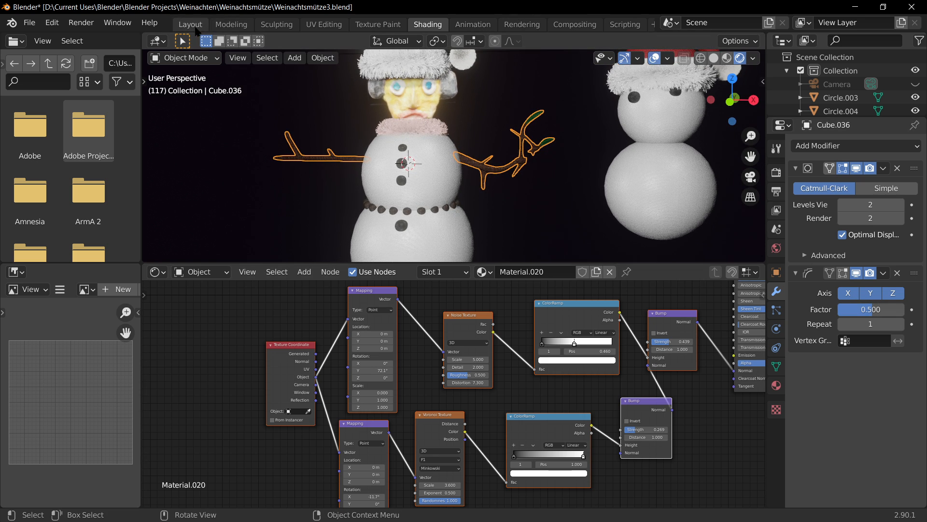
Switch to the Layout workspace, check the snowman through the camera, and show the branch arms' modifiers
{"action": "left_click", "coordinate": [195, 29]}
{"action": "middle_click_drag", "start_coordinate": [594, 302], "coordinate": [550, 331]}
{"action": "key", "text": "KP_0"}
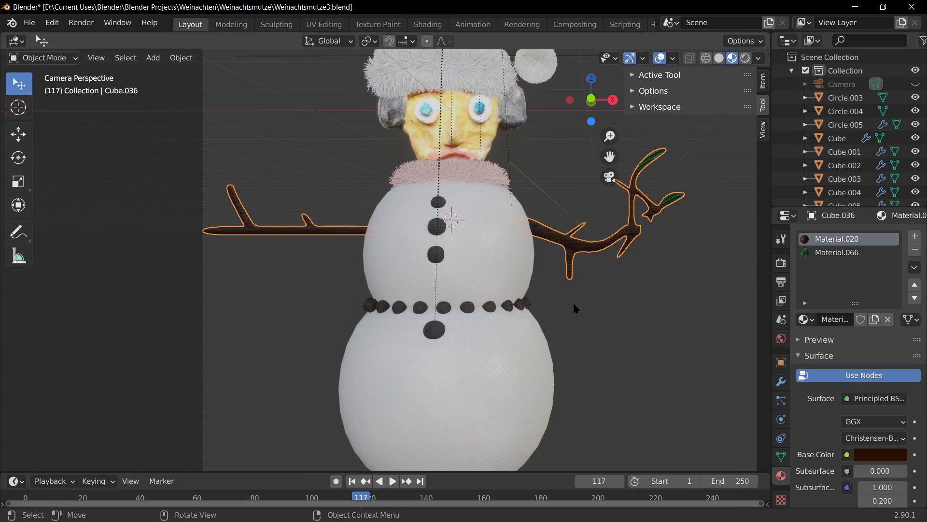
{"action": "middle_click_drag", "start_coordinate": [556, 284], "coordinate": [537, 268], "text": "shift"}
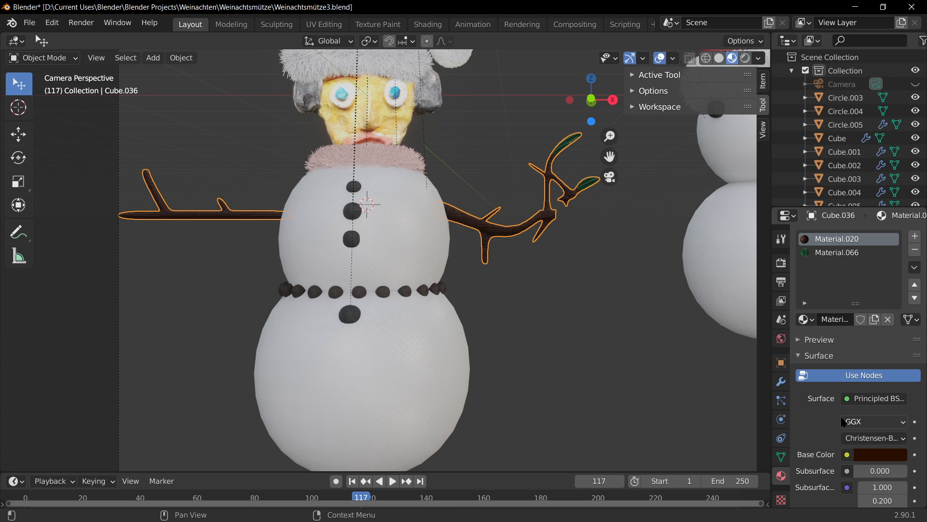
{"action": "middle_click_drag", "start_coordinate": [628, 382], "coordinate": [520, 369]}
{"action": "scroll", "coordinate": [452, 349], "scroll_direction": "up", "scroll_amount": 3}
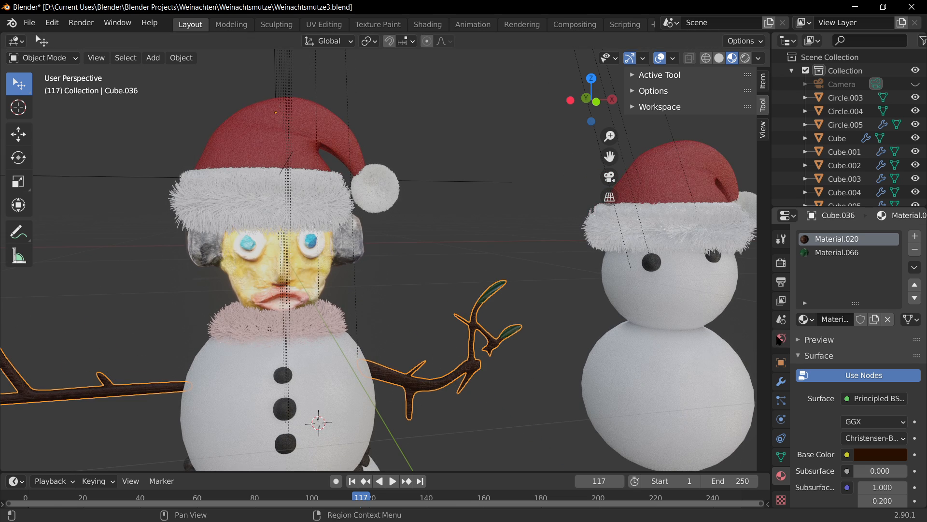
{"action": "left_click", "coordinate": [783, 383]}
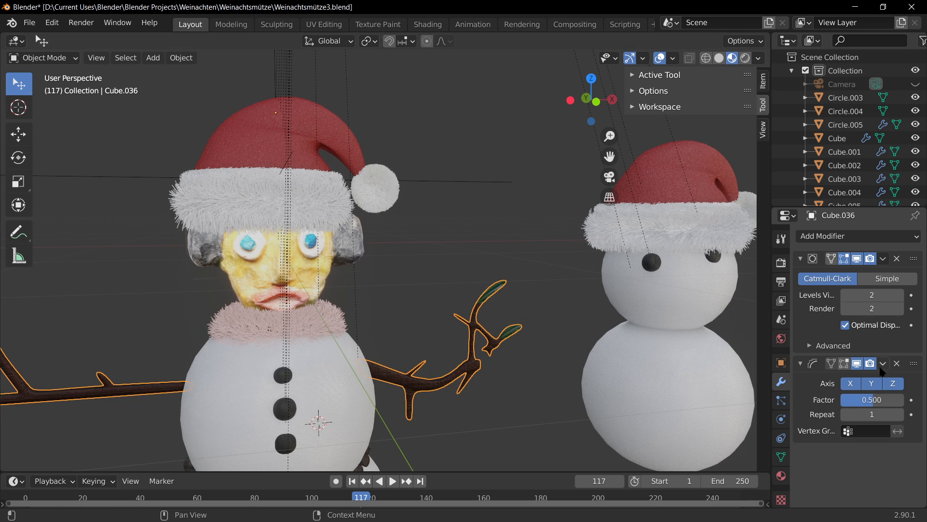
{"action": "scroll", "coordinate": [218, 396], "scroll_direction": "down", "scroll_amount": 3}
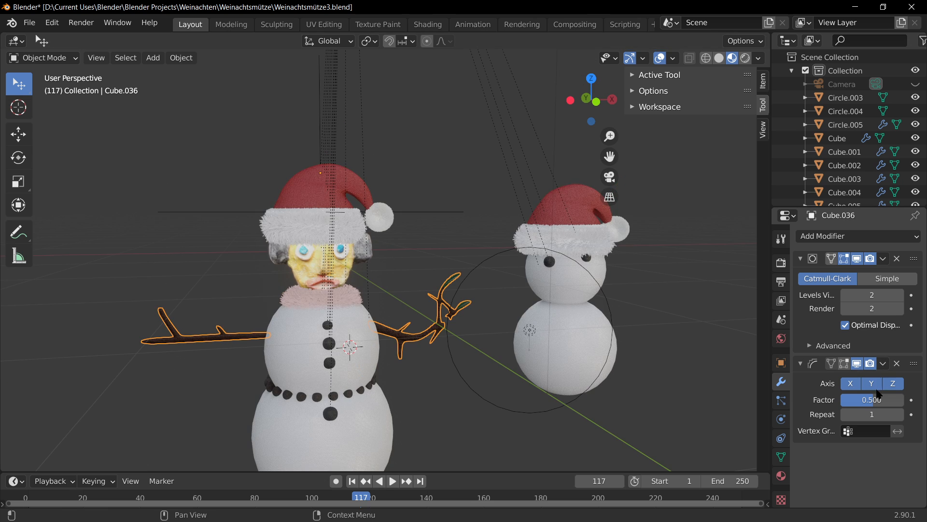
Try a different factor on the arms' Smooth modifier, undo it, and add the Smooth modifier again with factor 0.500
{"action": "left_click_drag", "start_coordinate": [875, 402], "coordinate": [843, 404]}
{"action": "left_click_drag", "start_coordinate": [891, 400], "coordinate": [841, 400]}
{"action": "key", "text": "ctrl+z"}
{"action": "left_click", "coordinate": [864, 236]}
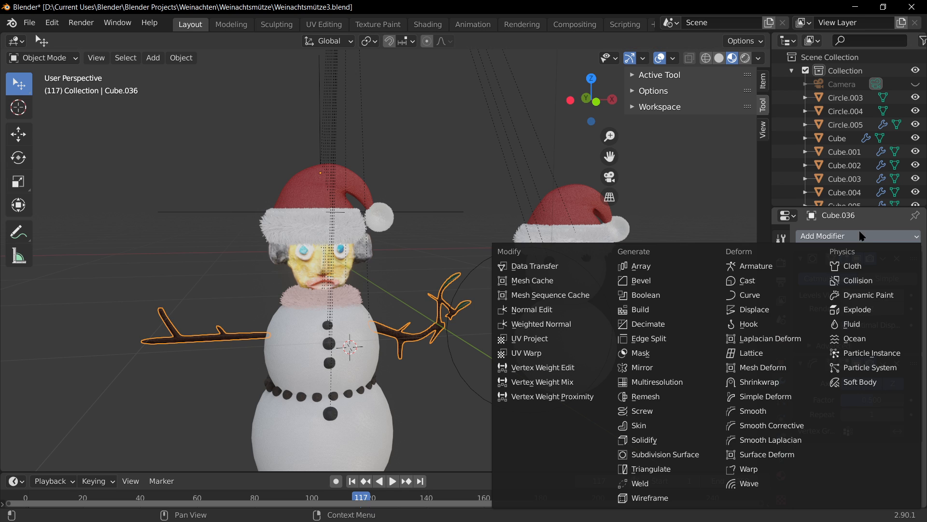
{"action": "left_click", "coordinate": [737, 416]}
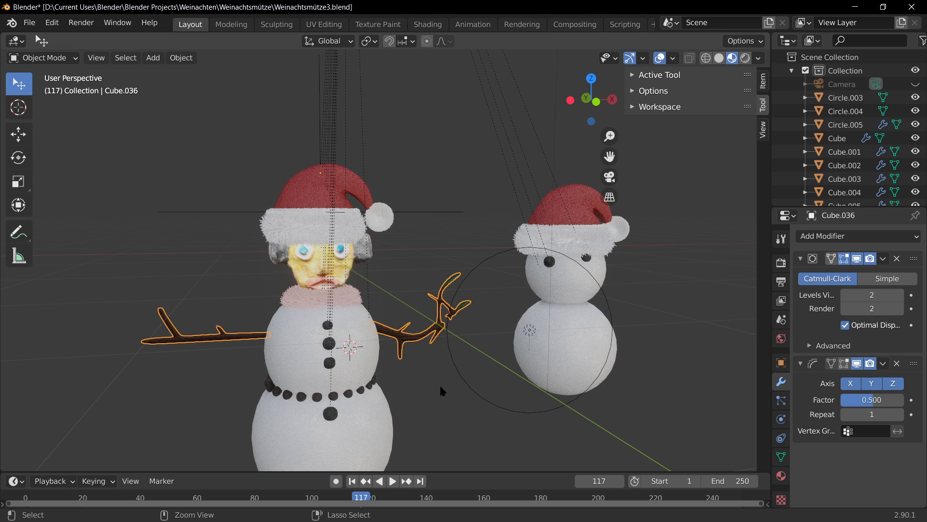
{"action": "key", "text": "ctrl+z"}
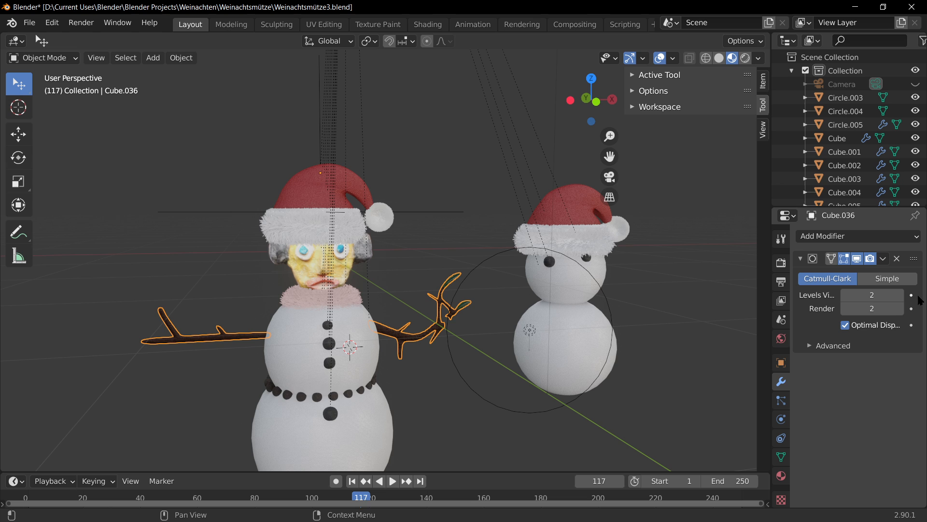
{"action": "key", "text": "ctrl+shift+z"}
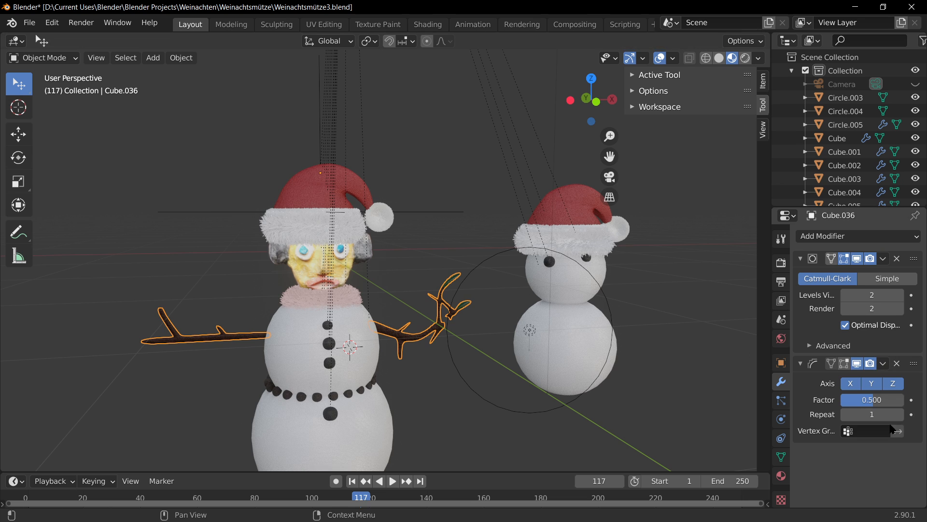
Try a Smooth factor of -5.665 on the branch arms and remove the modifier
{"action": "left_click_drag", "start_coordinate": [870, 409], "coordinate": [875, 379]}
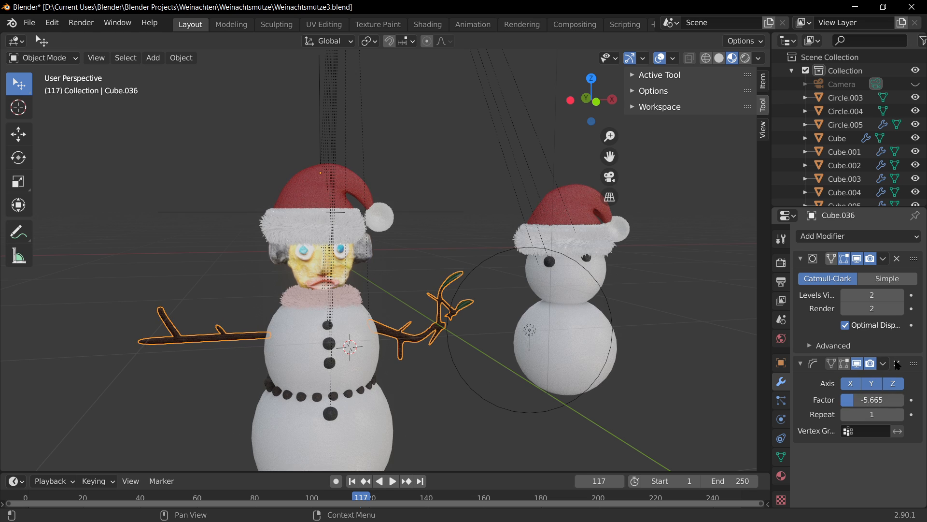
{"action": "left_click", "coordinate": [802, 364]}
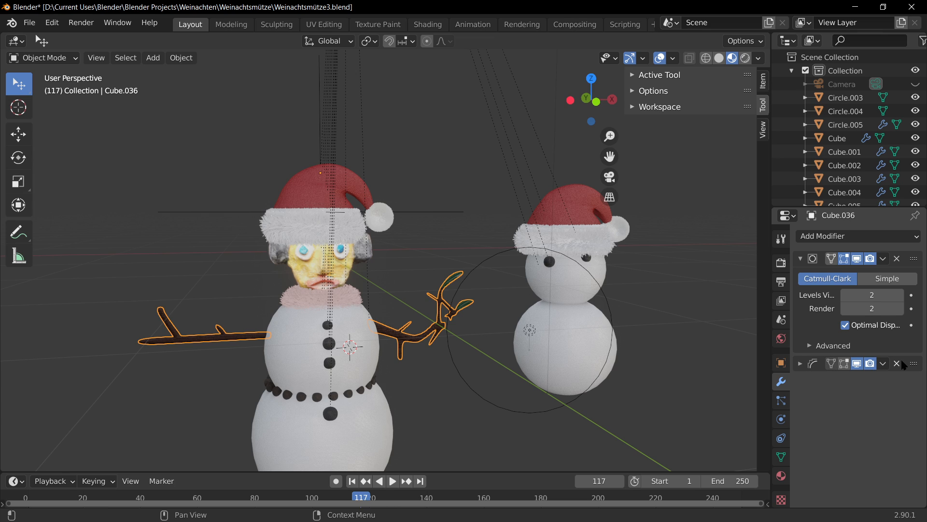
{"action": "left_click", "coordinate": [884, 364]}
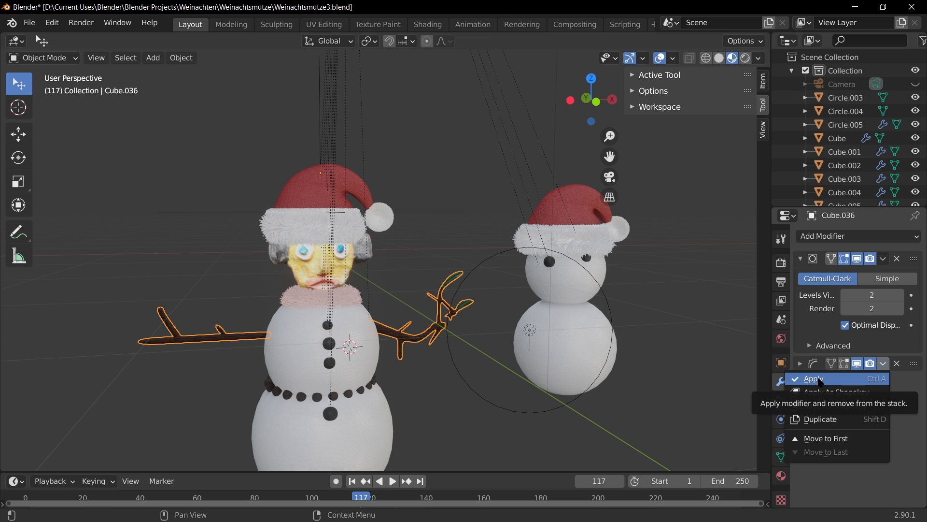
{"action": "left_click", "coordinate": [884, 364]}
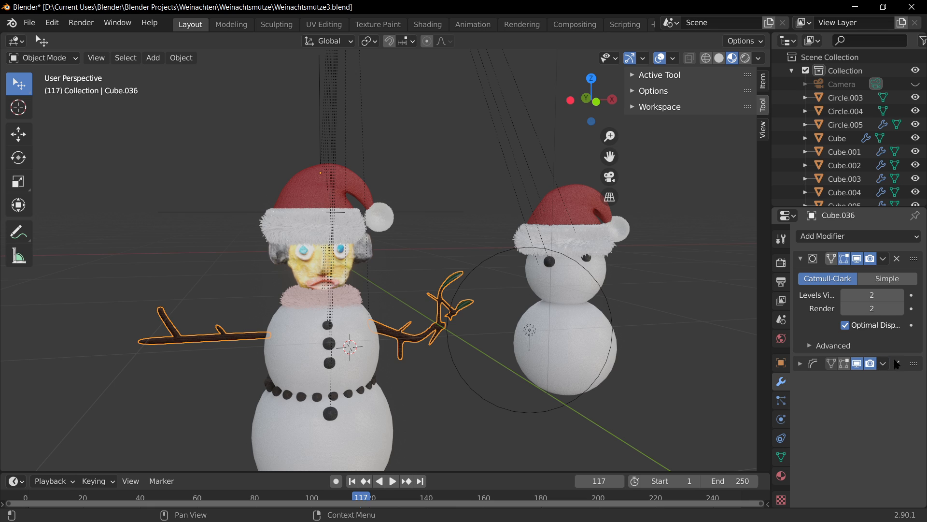
{"action": "left_click", "coordinate": [897, 363]}
Add a new Smooth modifier to the branch arms with a factor of -10.000 and check the arms' shape
{"action": "left_click", "coordinate": [846, 241]}
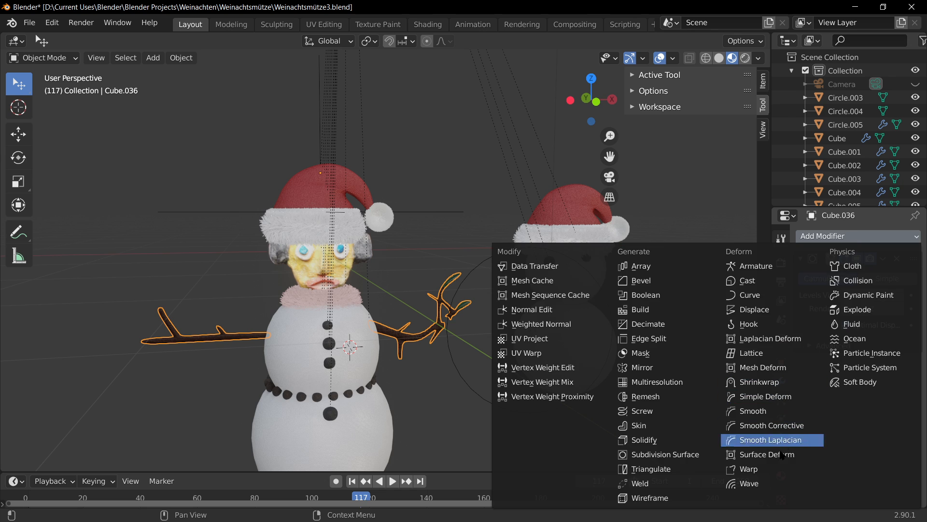
{"action": "left_click", "coordinate": [776, 412]}
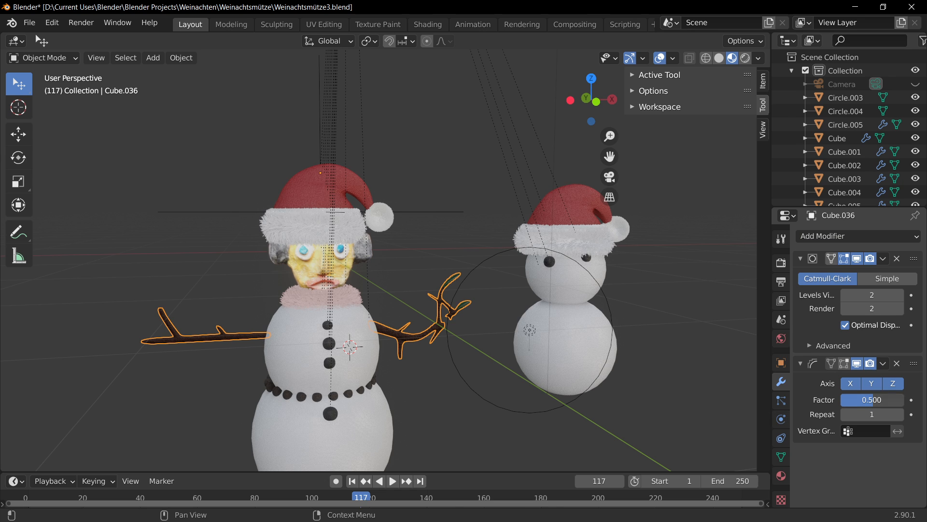
{"action": "left_click_drag", "start_coordinate": [875, 399], "coordinate": [821, 399]}
{"action": "scroll", "coordinate": [463, 400], "scroll_direction": "up", "scroll_amount": 4}
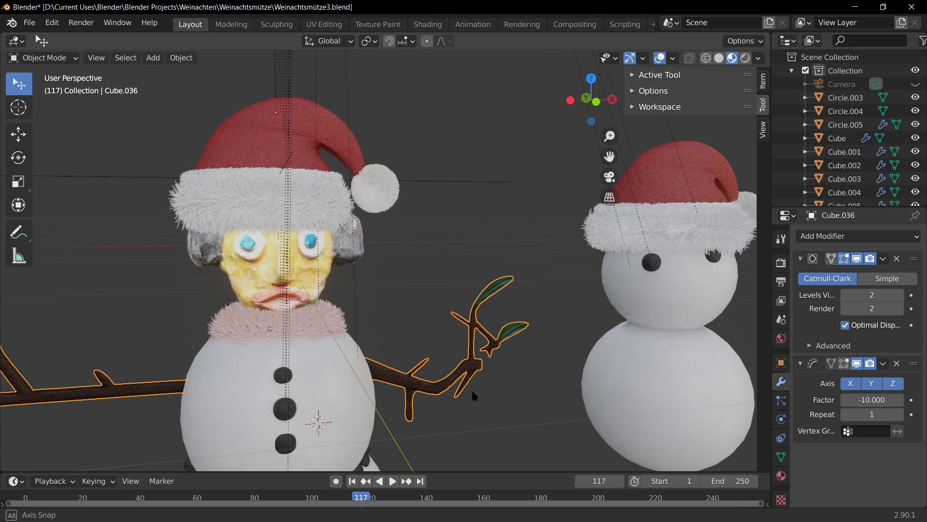
{"action": "middle_click_drag", "start_coordinate": [472, 389], "coordinate": [708, 327]}
{"action": "scroll", "coordinate": [454, 376], "scroll_direction": "up", "scroll_amount": 3}
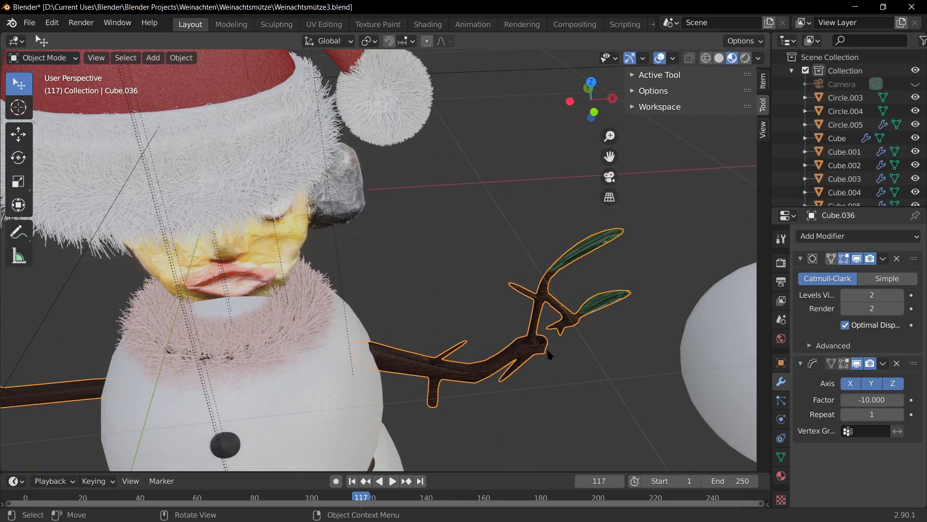
{"action": "scroll", "coordinate": [541, 356], "scroll_direction": "down", "scroll_amount": 5}
{"action": "middle_click_drag", "start_coordinate": [534, 357], "coordinate": [485, 324]}
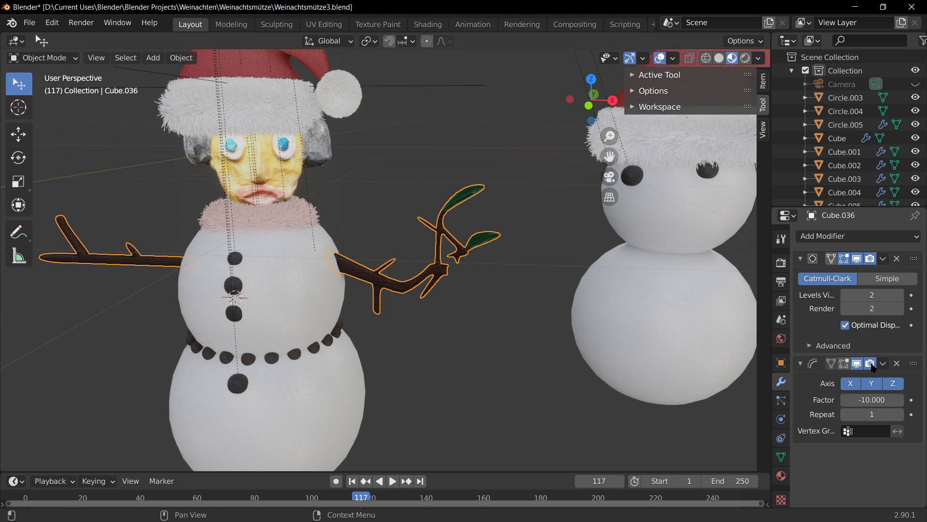
Add a Simple Deform modifier below the Smooth modifier on the branch arms
{"action": "left_click", "coordinate": [884, 236]}
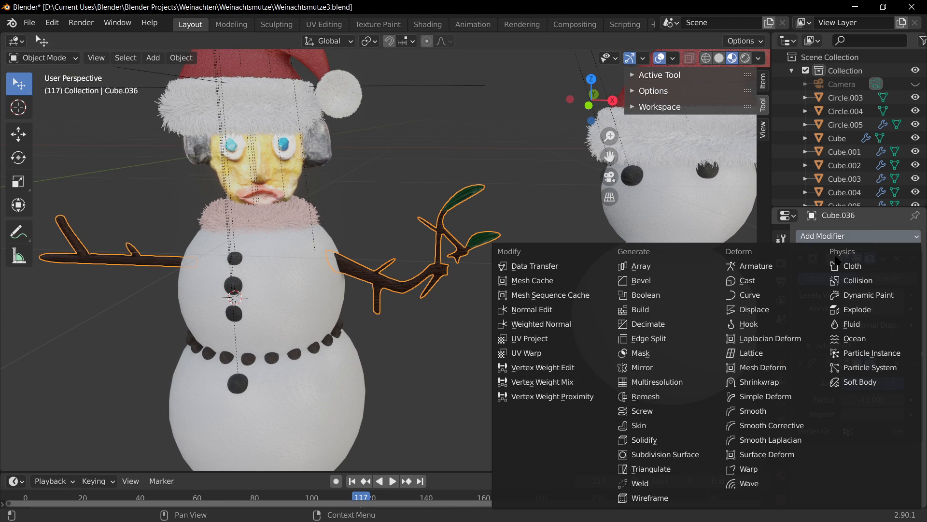
{"action": "left_click", "coordinate": [765, 397]}
{"action": "scroll", "coordinate": [428, 314], "scroll_direction": "down", "scroll_amount": 5}
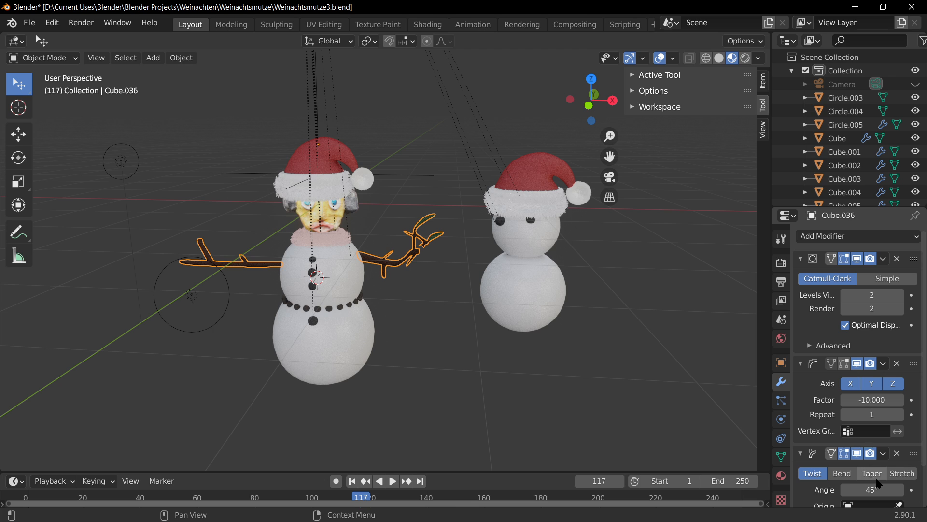
{"action": "middle_click_drag", "start_coordinate": [422, 313], "coordinate": [427, 301]}
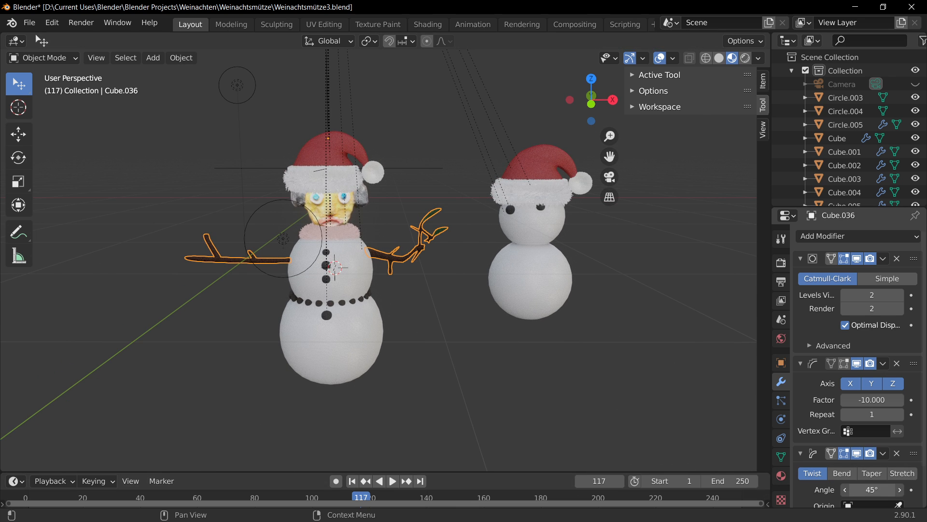
Switch the Simple Deform modifier to Stretch with a factor of -0.091 and deselect the branch arms
{"action": "mouse_move", "coordinate": [872, 490]}
{"action": "left_mouse_down"}
{"action": "mouse_move", "coordinate": [802, 489]}
{"action": "mouse_move", "coordinate": [898, 490]}
{"action": "mouse_move", "coordinate": [820, 491]}
{"action": "mouse_move", "coordinate": [873, 490]}
{"action": "left_mouse_up"}
{"action": "left_click", "coordinate": [850, 473]}
{"action": "left_click", "coordinate": [901, 473]}
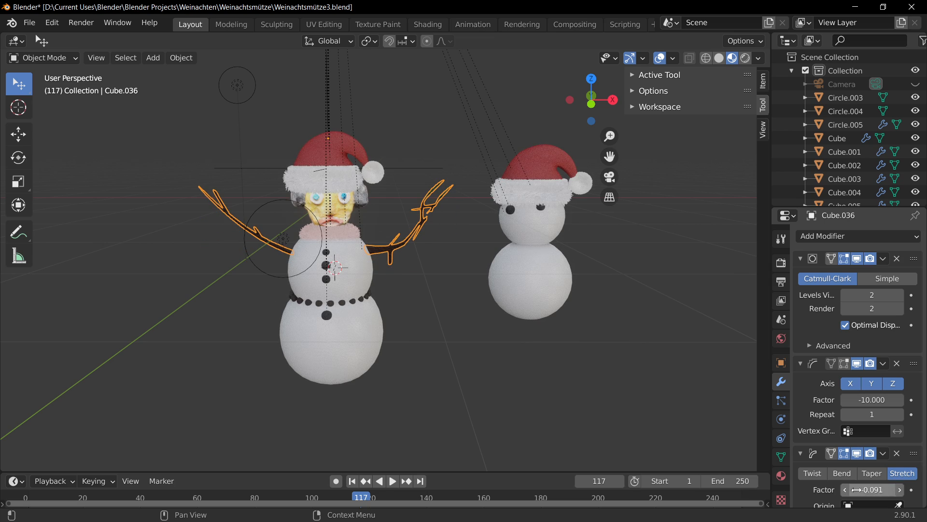
{"action": "left_click", "coordinate": [584, 436]}
{"action": "scroll", "coordinate": [422, 340], "scroll_direction": "up", "scroll_amount": 5}
{"action": "scroll", "coordinate": [419, 337], "scroll_direction": "down", "scroll_amount": 4}
{"action": "middle_click_drag", "start_coordinate": [417, 332], "coordinate": [504, 353], "text": "shift"}
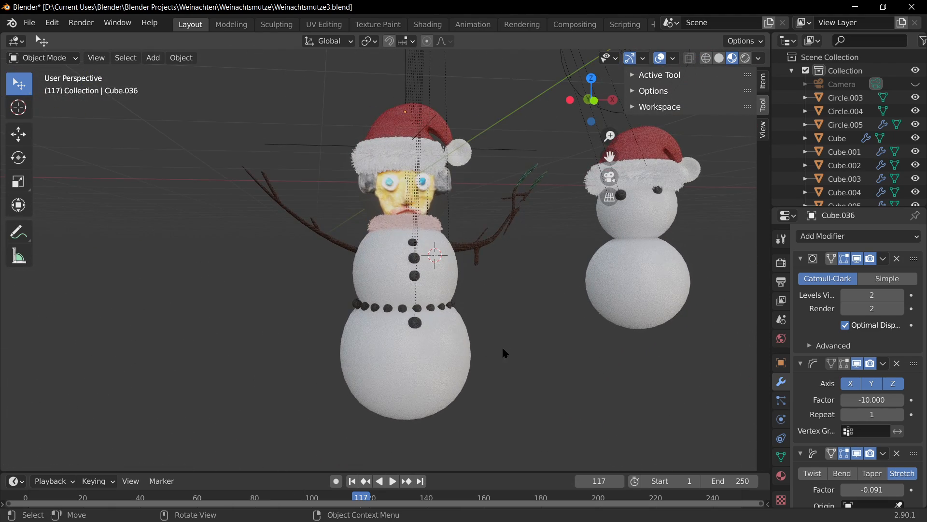
Try a Simple Deform stretch factor of -0.031 on the branch arms and remove that modifier
{"action": "scroll", "coordinate": [528, 320], "scroll_direction": "up", "scroll_amount": 5}
{"action": "scroll", "coordinate": [538, 320], "scroll_direction": "down", "scroll_amount": 6}
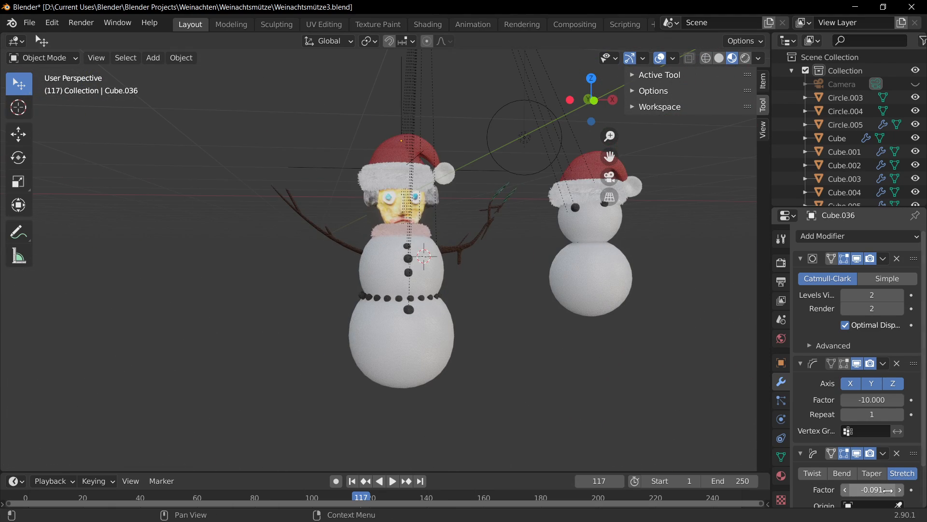
{"action": "left_click_drag", "start_coordinate": [887, 490], "coordinate": [915, 490]}
{"action": "middle_click_drag", "start_coordinate": [591, 359], "coordinate": [533, 359]}
{"action": "scroll", "coordinate": [534, 360], "scroll_direction": "up", "scroll_amount": 1}
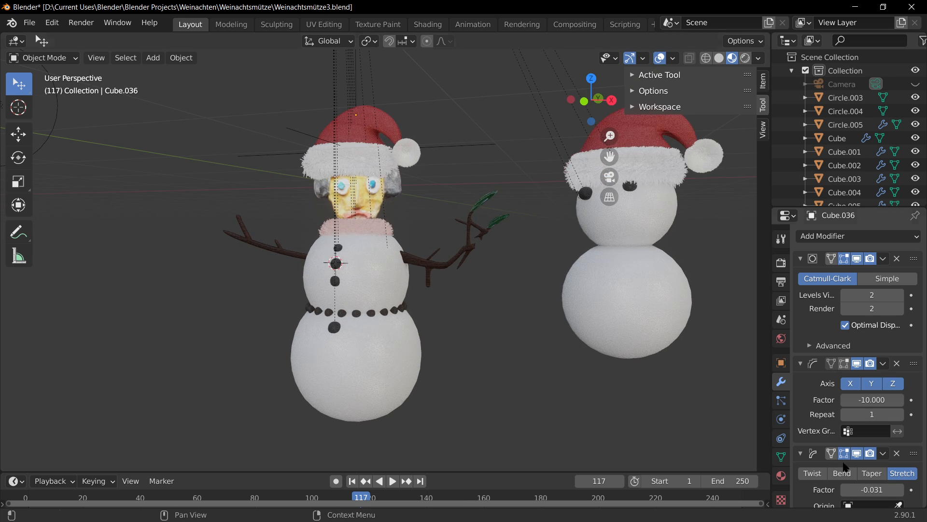
{"action": "left_click", "coordinate": [434, 269]}
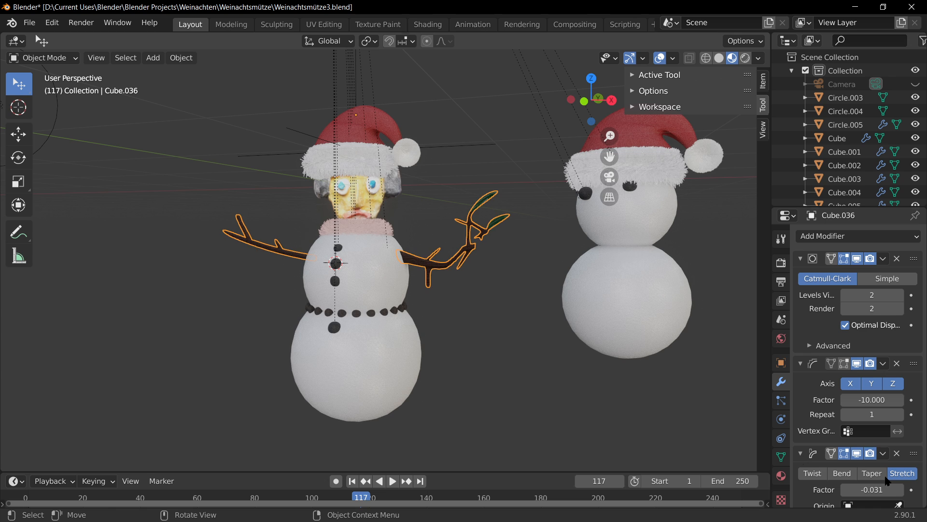
{"action": "left_click", "coordinate": [897, 452]}
{"action": "middle_click_drag", "start_coordinate": [453, 355], "coordinate": [498, 354]}
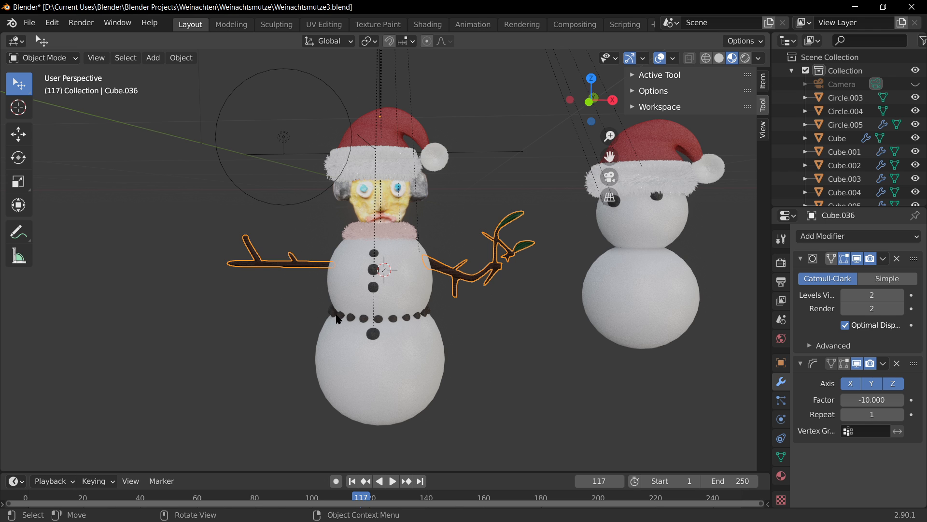
Enter Edit Mode on the branch arms and raise the plainer arm's outer twig end along Z
{"action": "middle_click_drag", "start_coordinate": [337, 318], "coordinate": [314, 213]}
{"action": "key", "text": "Tab"}
{"action": "middle_click_drag", "start_coordinate": [314, 213], "coordinate": [458, 195], "text": "shift"}
{"action": "middle_click_drag", "start_coordinate": [540, 220], "coordinate": [480, 186]}
{"action": "key", "text": "g"}
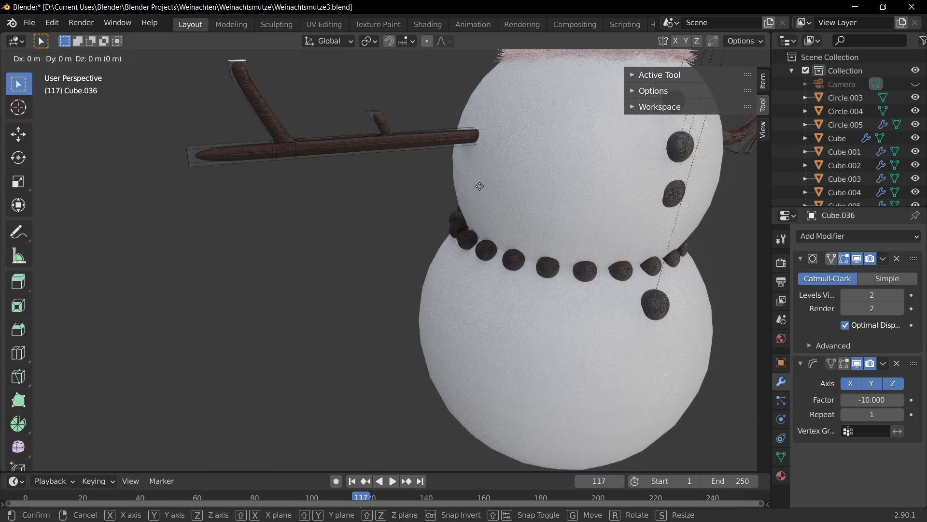
{"action": "key", "text": "z"}
{"action": "left_click", "coordinate": [473, 161]}
{"action": "scroll", "coordinate": [474, 161], "scroll_direction": "down", "scroll_amount": 4}
{"action": "middle_click_drag", "start_coordinate": [410, 156], "coordinate": [422, 172], "text": "shift"}
Shift the outer twig's end along X toward the body and lower it slightly along Z
{"action": "key", "text": "g"}
{"action": "key", "text": "x"}
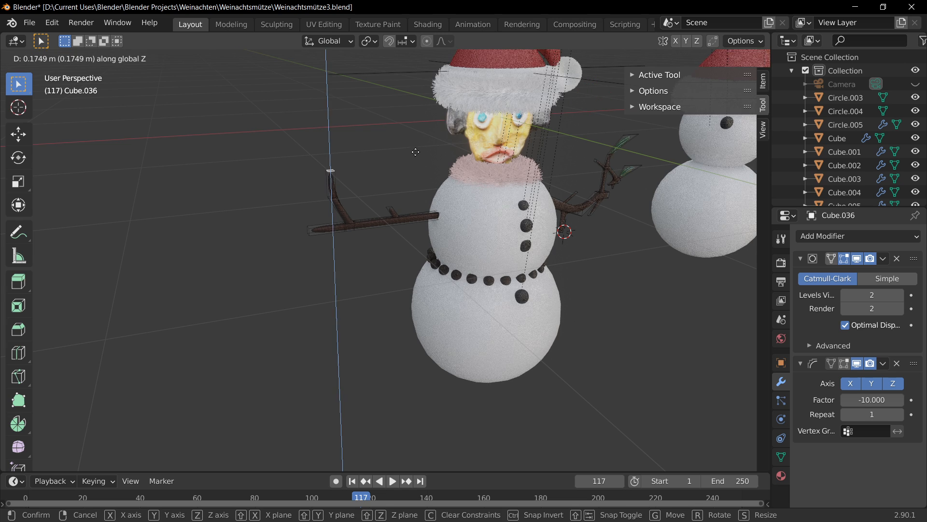
{"action": "left_click", "coordinate": [422, 160]}
{"action": "key", "text": "g"}
{"action": "key", "text": "x"}
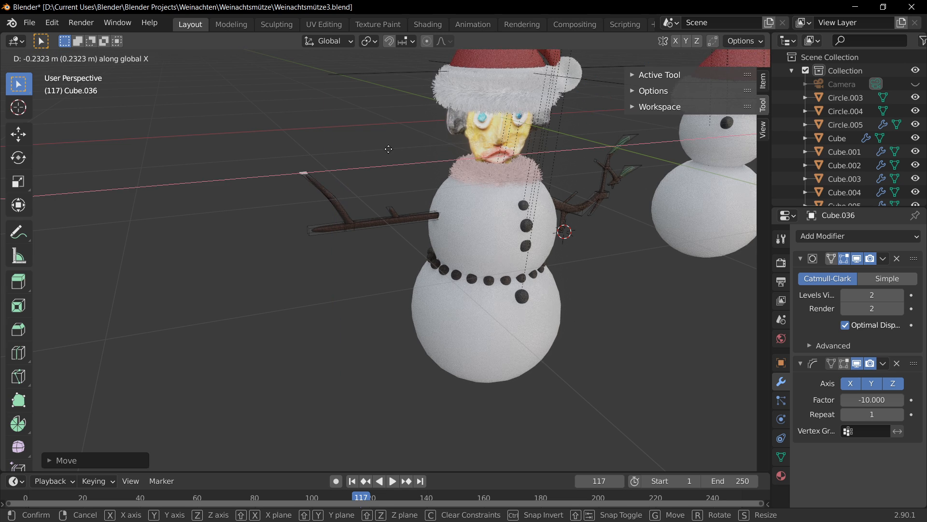
{"action": "left_click", "coordinate": [444, 154]}
{"action": "key", "text": "g"}
{"action": "key", "text": "z"}
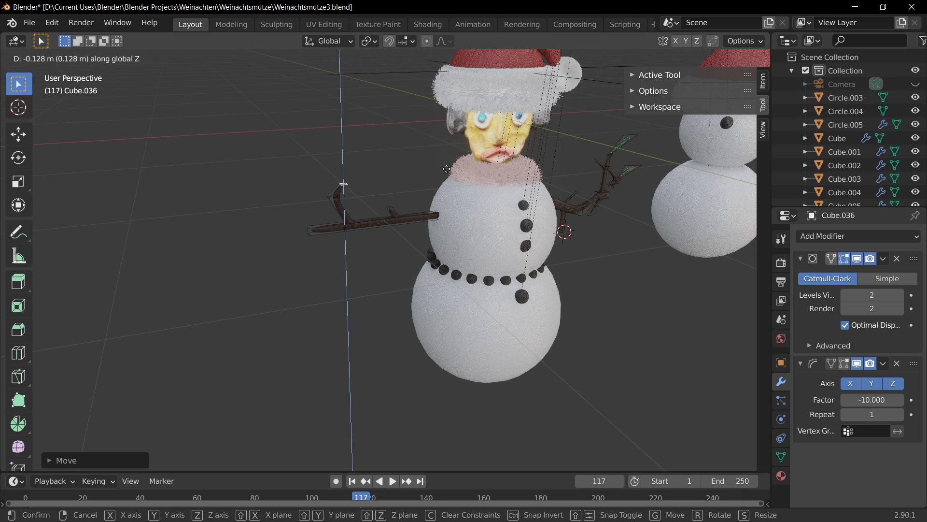
{"action": "left_click", "coordinate": [445, 162]}
Lower the plainer arm's outermost tip along Z so it bends downward beyond the fork
{"action": "scroll", "coordinate": [375, 189], "scroll_direction": "up", "scroll_amount": 3}
{"action": "middle_click_drag", "start_coordinate": [285, 205], "coordinate": [335, 125]}
{"action": "key", "text": "g"}
{"action": "key", "text": "z"}
{"action": "left_click", "coordinate": [336, 190]}
{"action": "key", "text": "g"}
{"action": "key", "text": "z"}
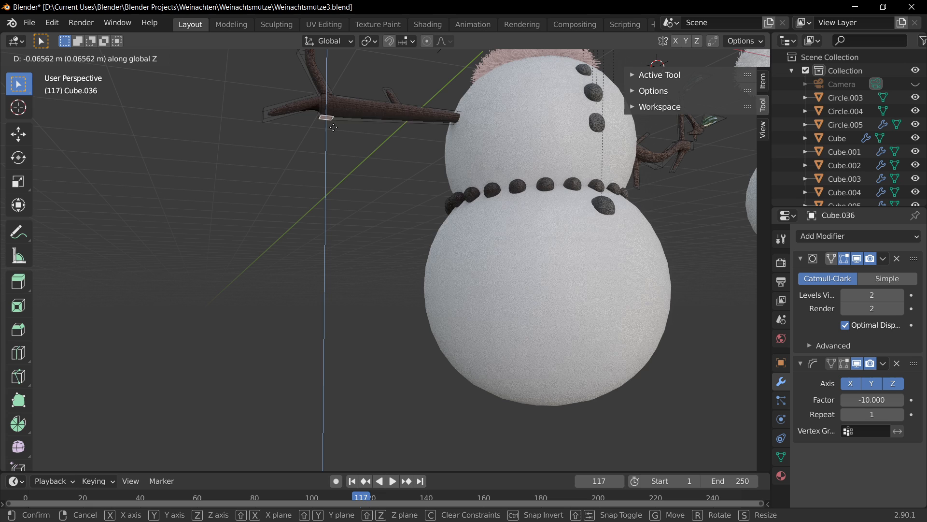
{"action": "right_click", "coordinate": [336, 125]}
{"action": "key", "text": "g"}
{"action": "key", "text": "z"}
{"action": "right_click", "coordinate": [381, 169]}
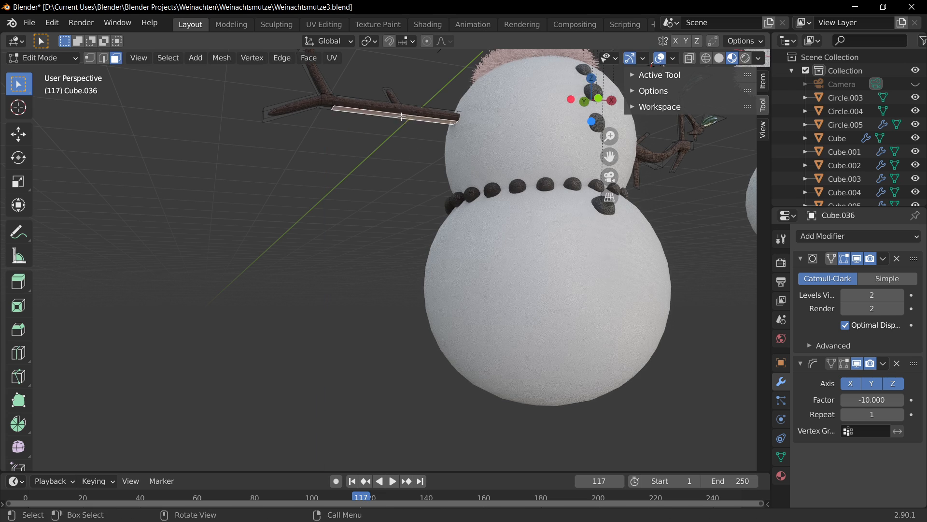
Narrow the long underside face between the fork and the body along X
{"action": "middle_click_drag", "start_coordinate": [437, 128], "coordinate": [447, 189]}
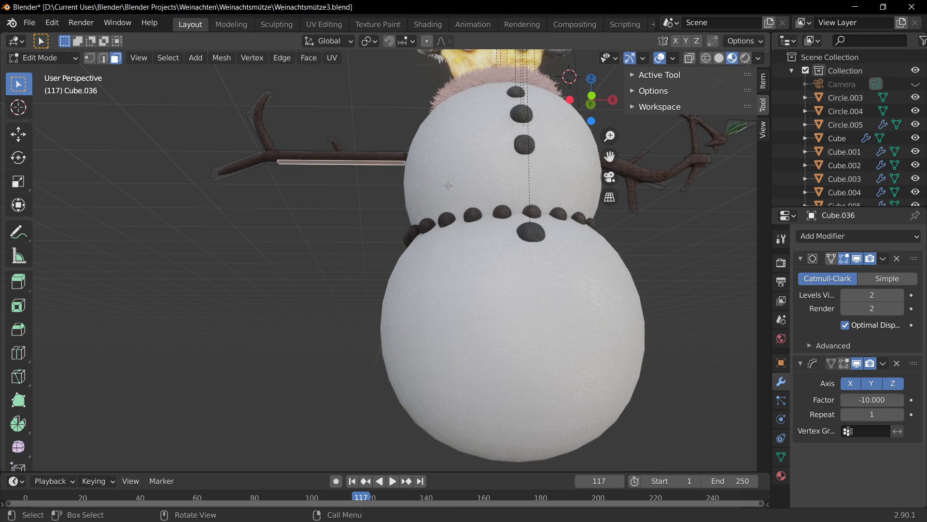
{"action": "key", "text": "s"}
{"action": "key", "text": "x"}
{"action": "left_click", "coordinate": [420, 177]}
Try to extrude the underside face downward and narrow its end along X
{"action": "key", "text": "g"}
{"action": "key", "text": "g"}
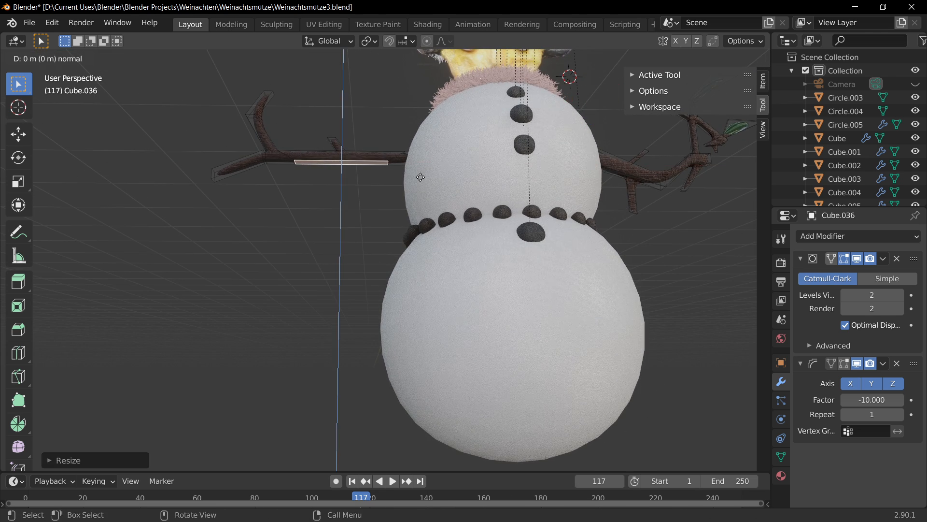
{"action": "left_click", "coordinate": [414, 185]}
{"action": "key", "text": "g"}
{"action": "key", "text": "z"}
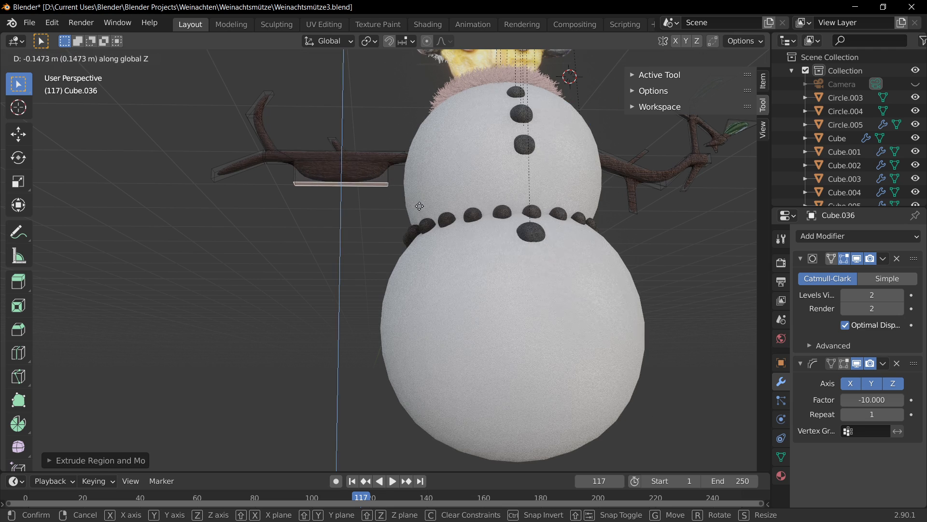
{"action": "left_click", "coordinate": [414, 194]}
{"action": "key", "text": "s"}
{"action": "key", "text": "x"}
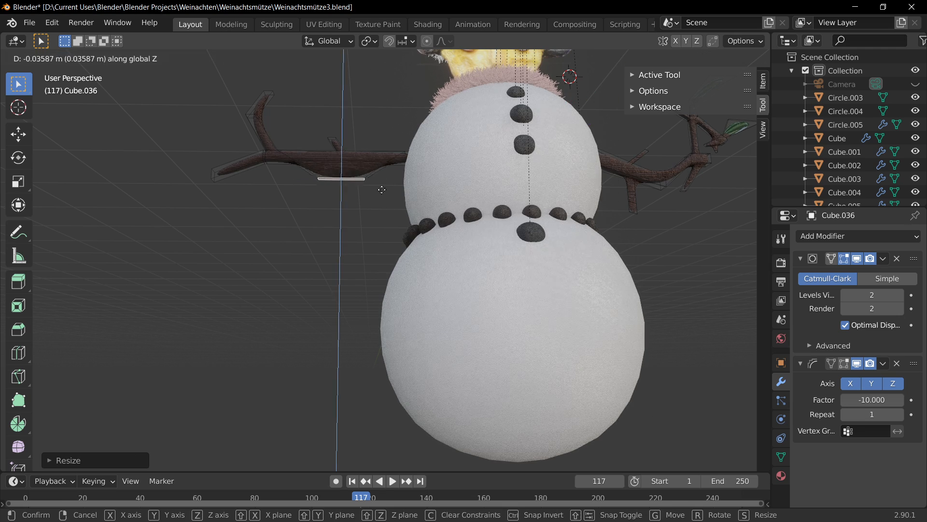
{"action": "left_click", "coordinate": [371, 191]}
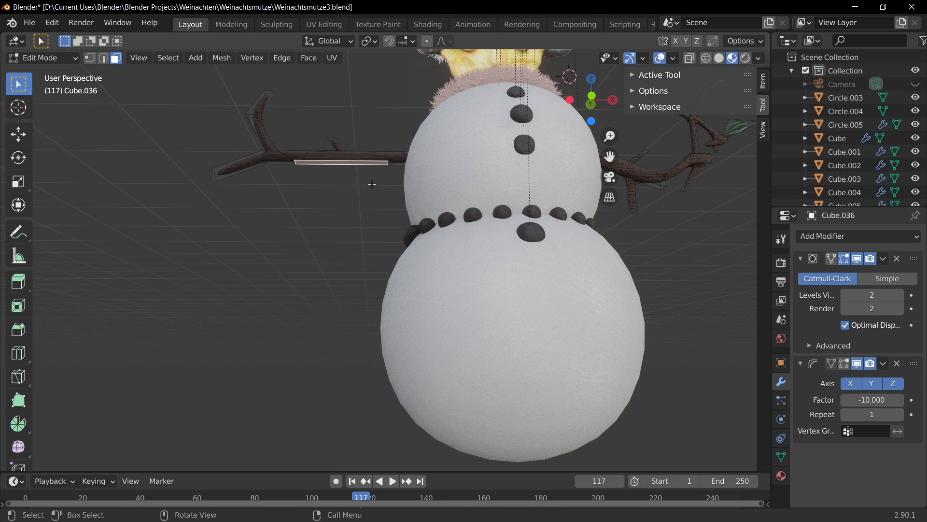
Narrow the arm's underside face further along X to a scale of about 0.17
{"action": "key", "text": "s"}
{"action": "key", "text": "x"}
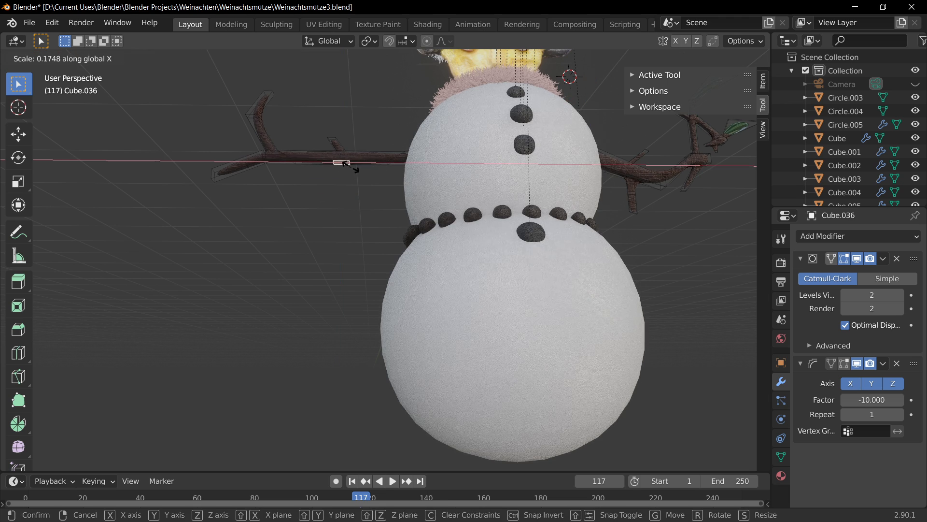
{"action": "left_click", "coordinate": [351, 166]}
{"action": "key", "text": "g"}
{"action": "key", "text": "z"}
{"action": "right_click", "coordinate": [351, 183]}
Extrude a short twig downward from the underside face, shift its end outward along X, and shrink the end
{"action": "key", "text": "e"}
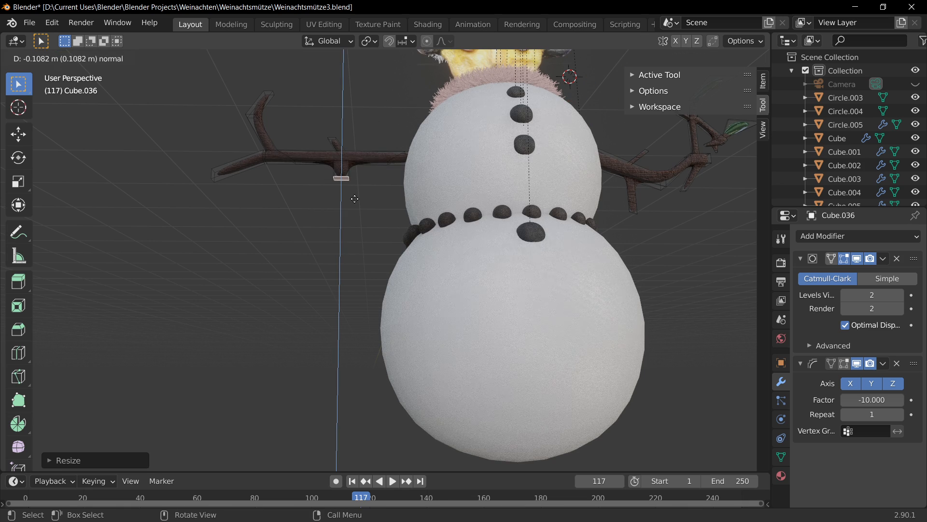
{"action": "key", "text": "x"}
{"action": "left_click", "coordinate": [331, 190]}
{"action": "middle_click_drag", "start_coordinate": [331, 190], "coordinate": [382, 246]}
{"action": "scroll", "coordinate": [375, 308], "scroll_direction": "up", "scroll_amount": 3}
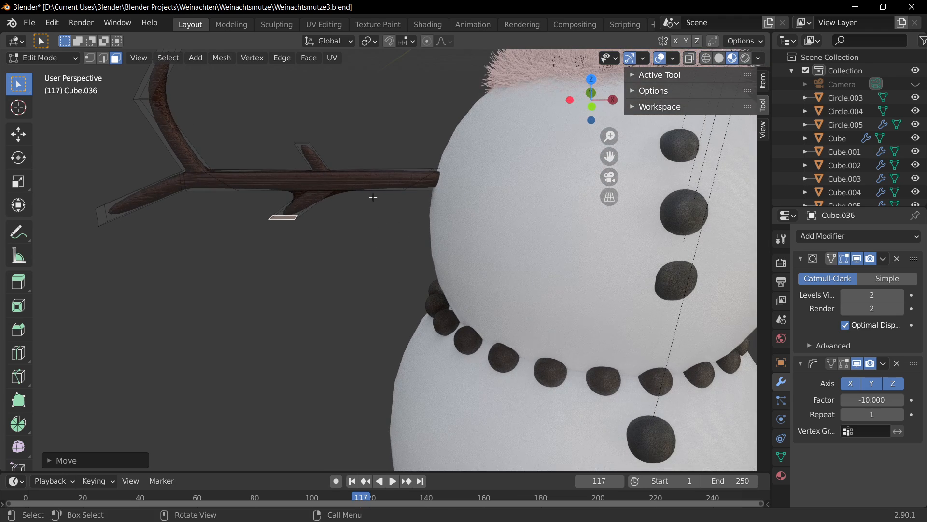
{"action": "key", "text": "s"}
{"action": "left_click", "coordinate": [359, 200]}
Shrink the arm's top face beside the body, extrude it in place, and scale it to about half
{"action": "middle_click_drag", "start_coordinate": [358, 200], "coordinate": [413, 233]}
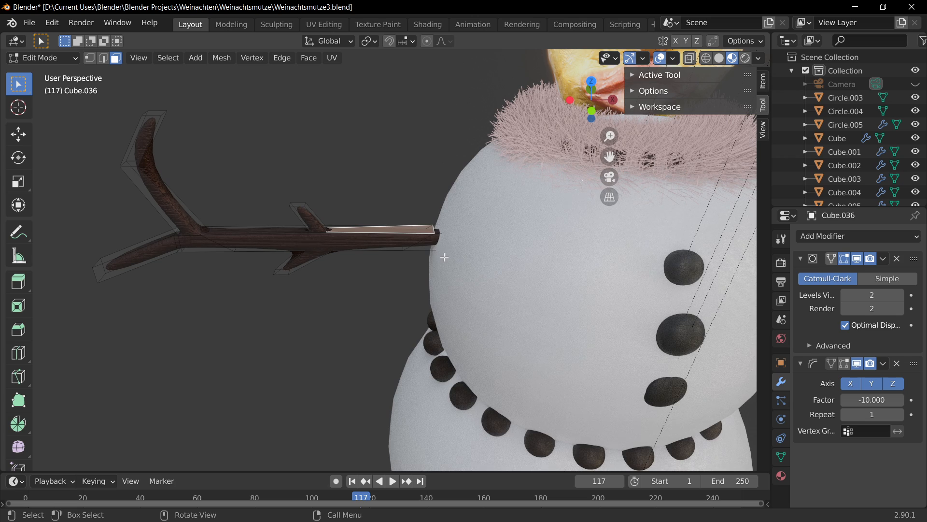
{"action": "key", "text": "s"}
{"action": "left_click", "coordinate": [421, 250]}
{"action": "key", "text": "e"}
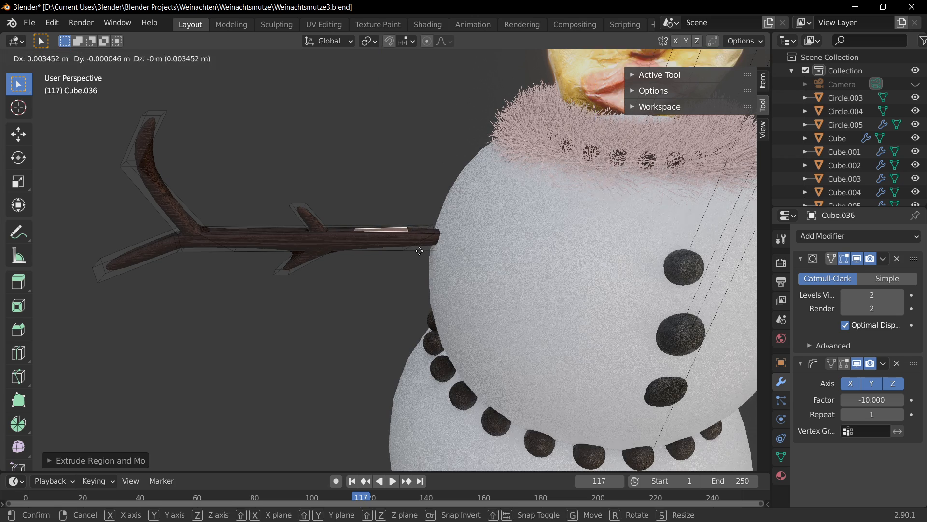
{"action": "key", "text": "z"}
{"action": "key", "text": "Escape"}
{"action": "key", "text": "s"}
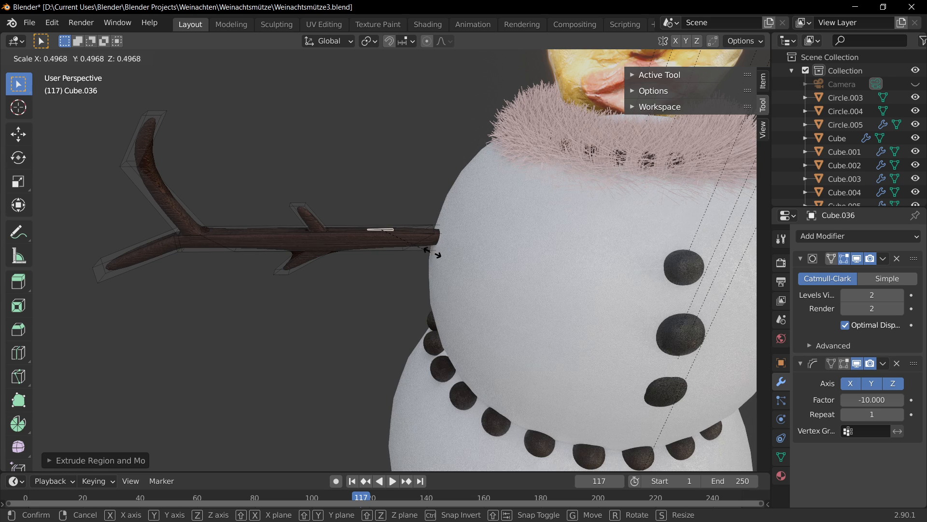
{"action": "left_click", "coordinate": [429, 251]}
Shrink the small top face beside the body further and adjust its height along Z
{"action": "key", "text": "e"}
{"action": "key", "text": "z"}
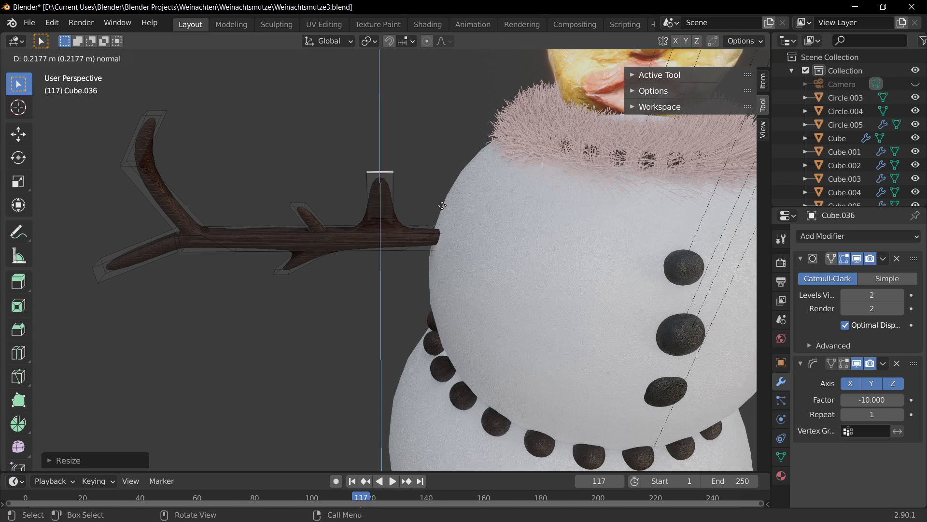
{"action": "key", "text": "Escape"}
{"action": "key", "text": "g"}
{"action": "key", "text": "s"}
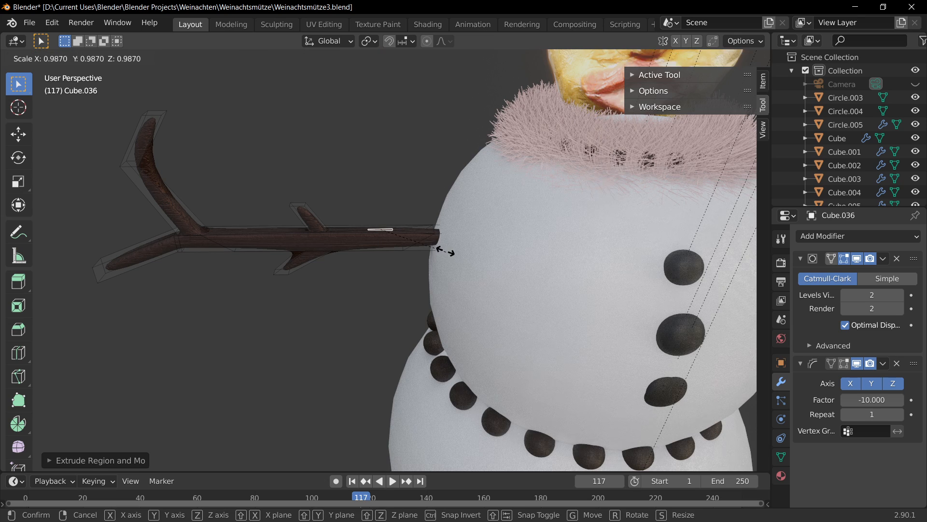
{"action": "left_click", "coordinate": [431, 242]}
{"action": "key", "text": "g"}
{"action": "key", "text": "z"}
{"action": "left_click", "coordinate": [431, 248]}
Extrude the small top face and raise it along Z as a new upright twig
{"action": "key", "text": "e"}
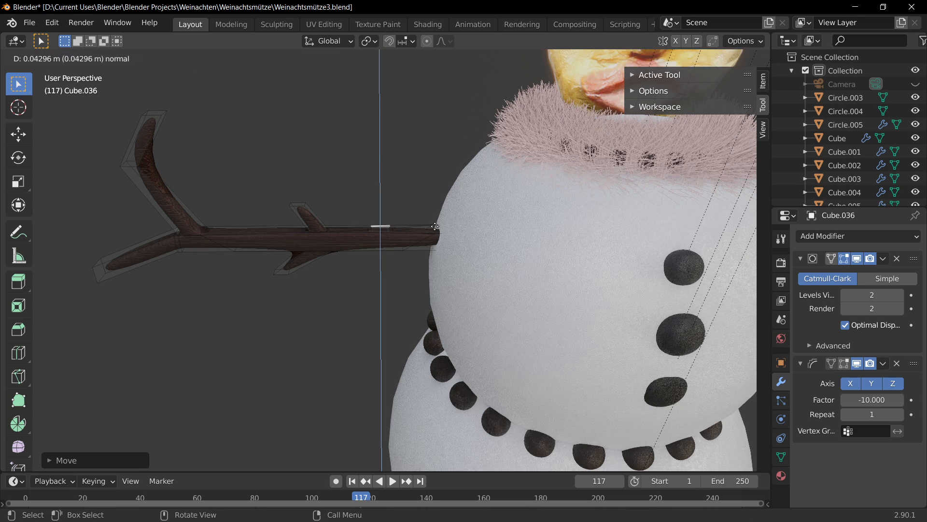
{"action": "right_click", "coordinate": [431, 206]}
{"action": "key", "text": "s"}
{"action": "right_click", "coordinate": [454, 260]}
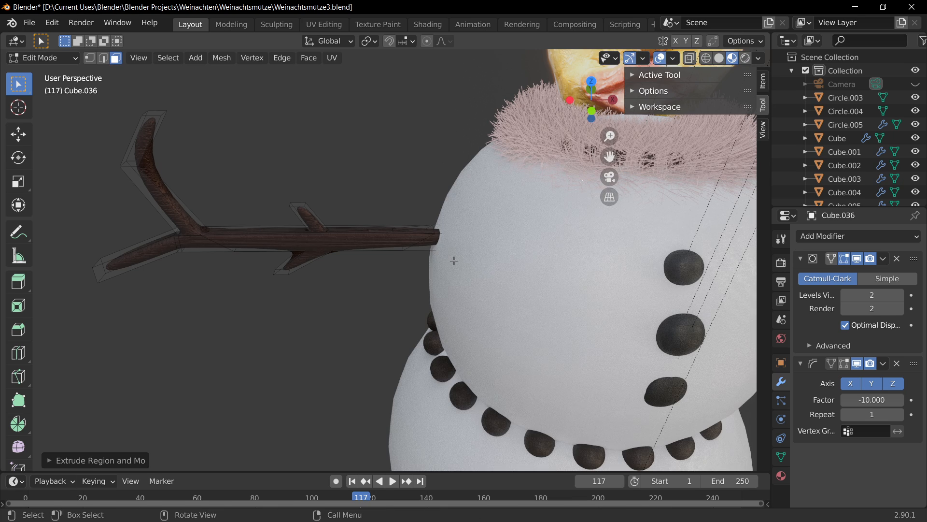
{"action": "key", "text": "g"}
{"action": "key", "text": "z"}
{"action": "left_click", "coordinate": [452, 215]}
Shift the new twig's end along X toward the body and extrude it about 0.1 m further upward
{"action": "key", "text": "g"}
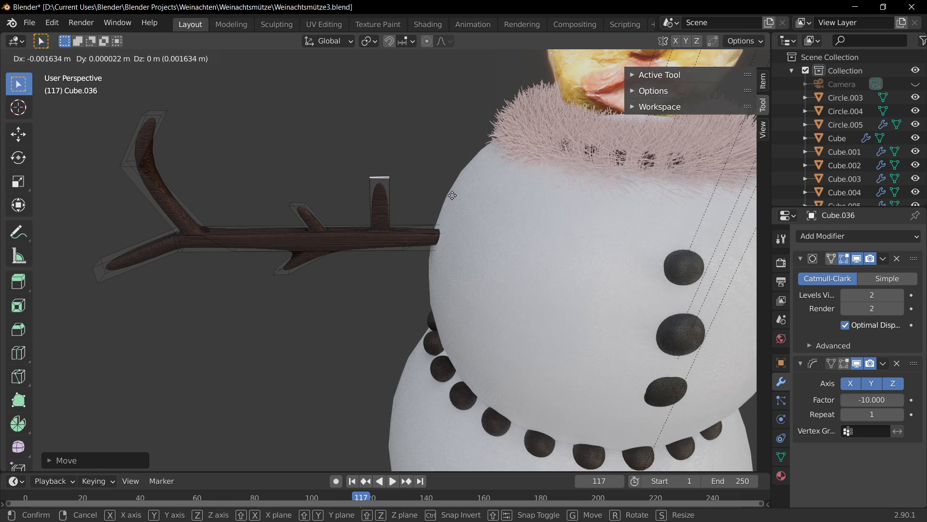
{"action": "key", "text": "x"}
{"action": "left_click", "coordinate": [485, 205]}
{"action": "key", "text": "g"}
{"action": "key", "text": "z"}
{"action": "key", "text": "z"}
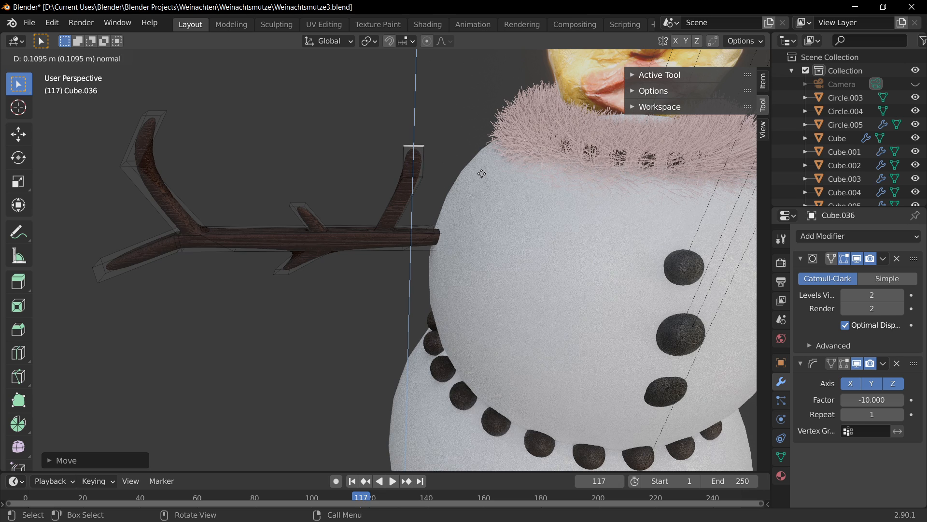
{"action": "left_click", "coordinate": [462, 195]}
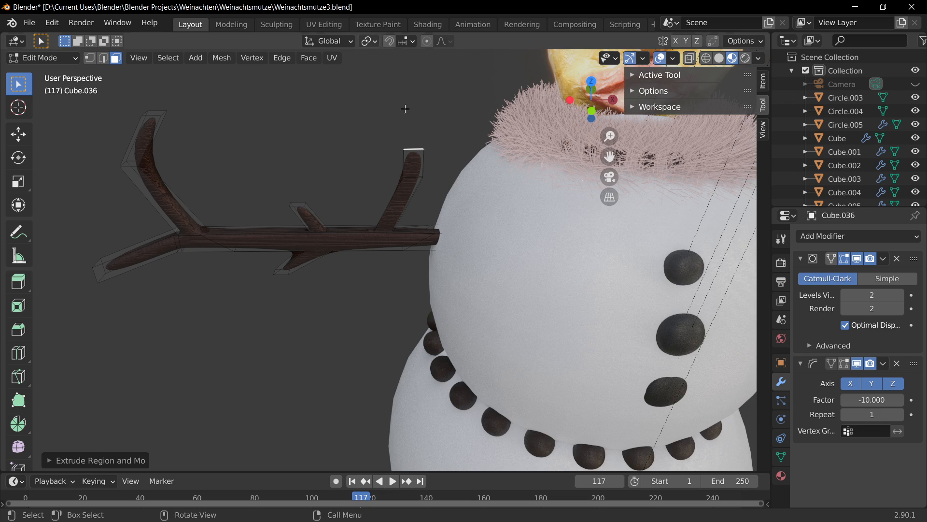
Narrow the end of the new twig beside the body along X
{"action": "mouse_move", "coordinate": [435, 268]}
{"action": "middle_mouse_down"}
{"action": "mouse_move", "coordinate": [461, 307]}
{"action": "mouse_move", "coordinate": [422, 266]}
{"action": "middle_mouse_up"}
{"action": "scroll", "coordinate": [462, 307], "scroll_direction": "up", "scroll_amount": 3}
{"action": "key", "text": "Tab"}
{"action": "middle_click_drag", "start_coordinate": [348, 242], "coordinate": [481, 293]}
{"action": "middle_click_drag", "start_coordinate": [520, 265], "coordinate": [369, 205]}
{"action": "key", "text": "Tab"}
{"action": "key", "text": "s"}
{"action": "key", "text": "x"}
{"action": "left_click", "coordinate": [414, 201]}
Extrude the middle twig's end about 0.06 m, shrink its tip, and return to Object Mode
{"action": "left_click", "coordinate": [238, 195]}
{"action": "left_click", "coordinate": [235, 188]}
{"action": "key", "text": "e"}
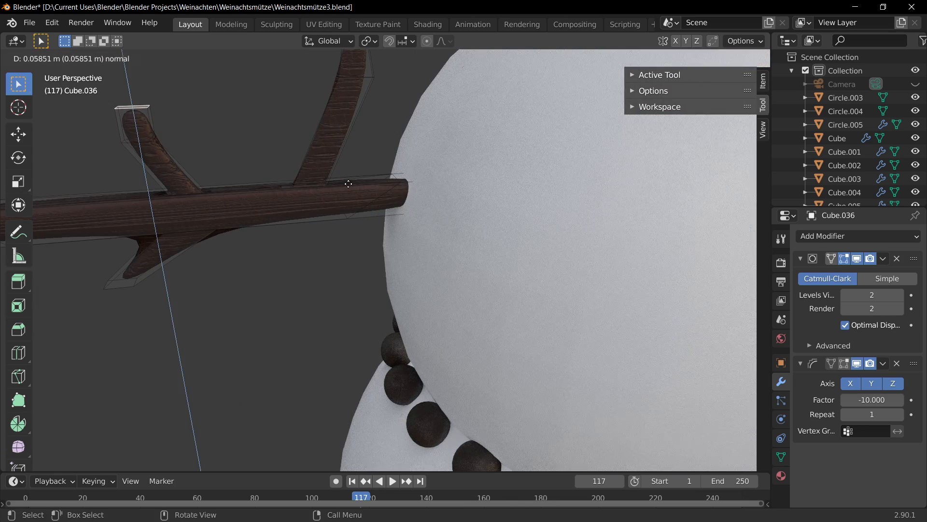
{"action": "left_click", "coordinate": [348, 184]}
{"action": "key", "text": "s"}
{"action": "left_click", "coordinate": [271, 160]}
{"action": "scroll", "coordinate": [310, 217], "scroll_direction": "down", "scroll_amount": 6}
{"action": "key", "text": "Tab"}
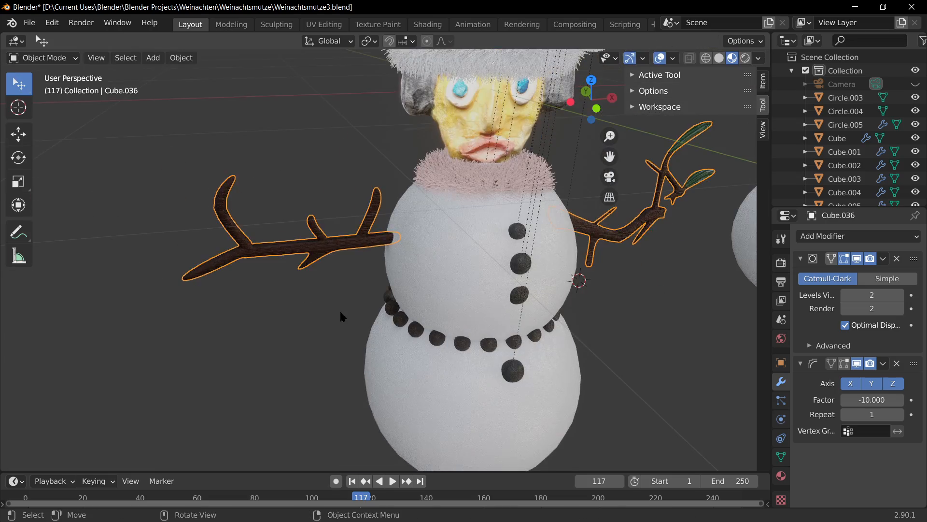
Reopen the arms in Edit Mode, extrude the outer twig's end face, and raise it along Z
{"action": "middle_click_drag", "start_coordinate": [340, 312], "coordinate": [380, 279]}
{"action": "scroll", "coordinate": [286, 255], "scroll_direction": "up", "scroll_amount": 3}
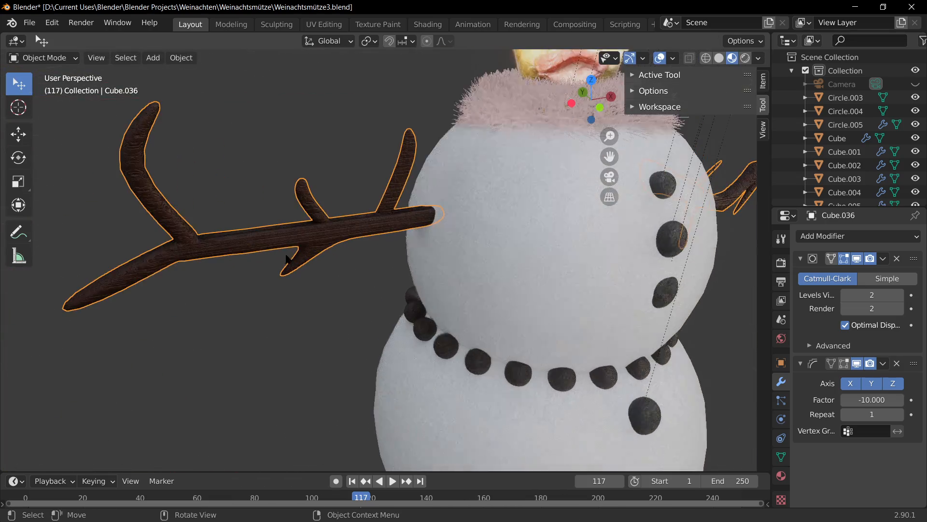
{"action": "key", "text": "Tab"}
{"action": "middle_click_drag", "start_coordinate": [154, 128], "coordinate": [275, 203]}
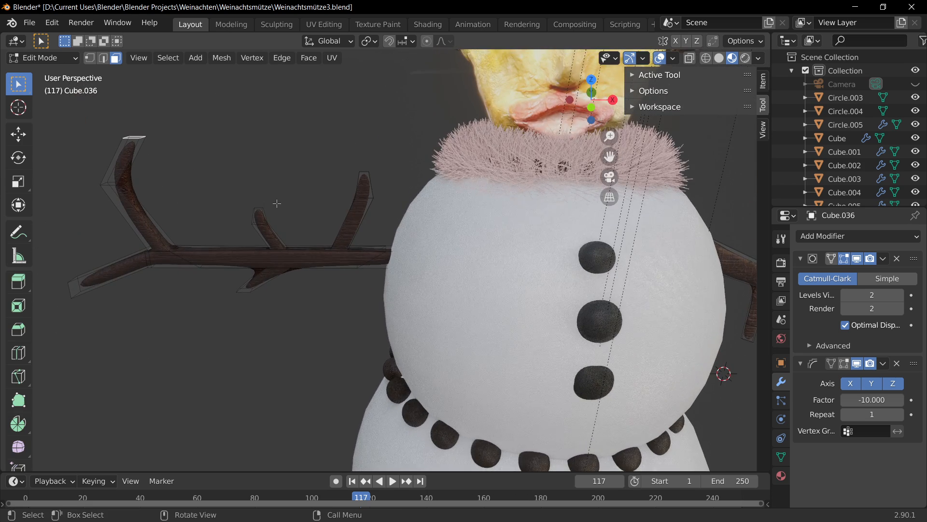
{"action": "key", "text": "g"}
{"action": "key", "text": "z"}
{"action": "key", "text": "z"}
{"action": "key", "text": "g"}
{"action": "right_click", "coordinate": [277, 172]}
{"action": "key", "text": "g"}
{"action": "key", "text": "z"}
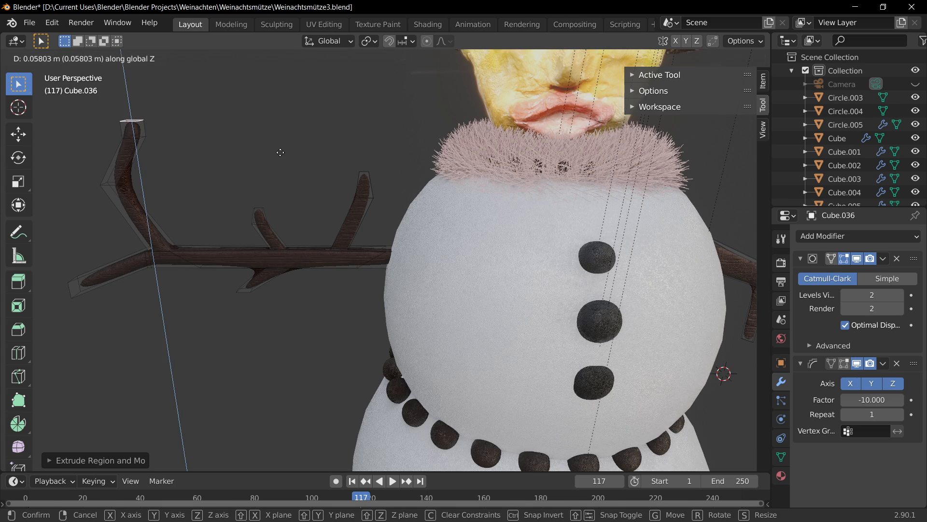
{"action": "left_click", "coordinate": [284, 146]}
Select the upper face of the arm between the outer and middle twigs and shrink it along X for a new twig
{"action": "middle_click_drag", "start_coordinate": [131, 128], "coordinate": [193, 210]}
{"action": "left_click", "coordinate": [239, 243]}
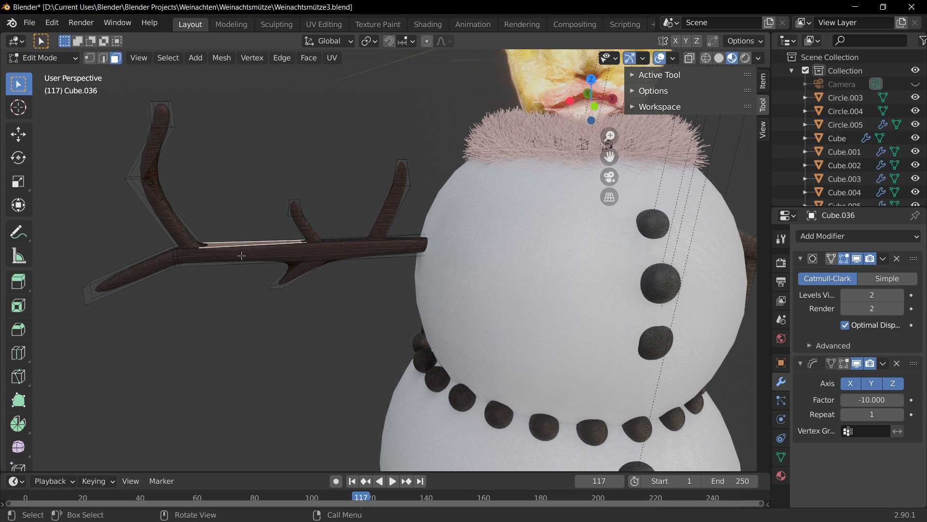
{"action": "middle_click_drag", "start_coordinate": [239, 251], "coordinate": [256, 268]}
{"action": "key", "text": "s"}
{"action": "key", "text": "x"}
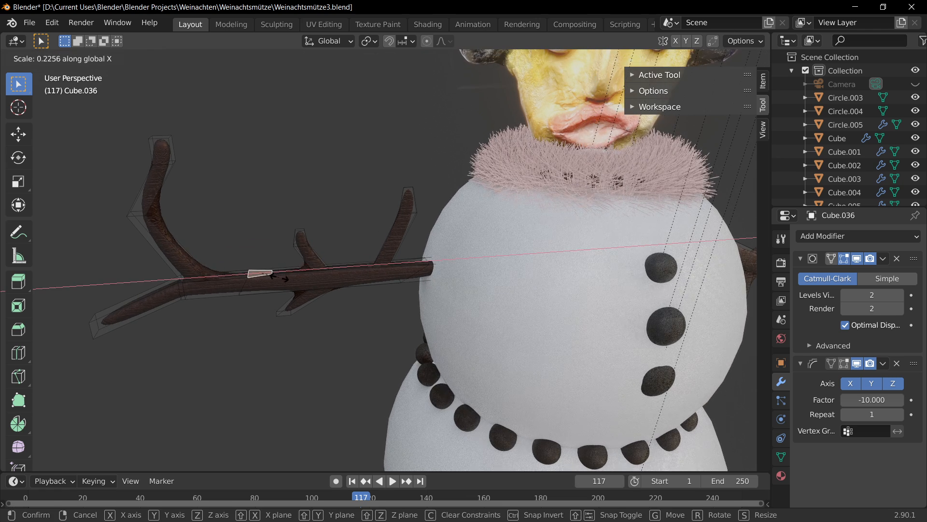
{"action": "left_click", "coordinate": [271, 275]}
{"action": "key", "text": "e"}
{"action": "right_click", "coordinate": [269, 266]}
{"action": "key", "text": "g"}
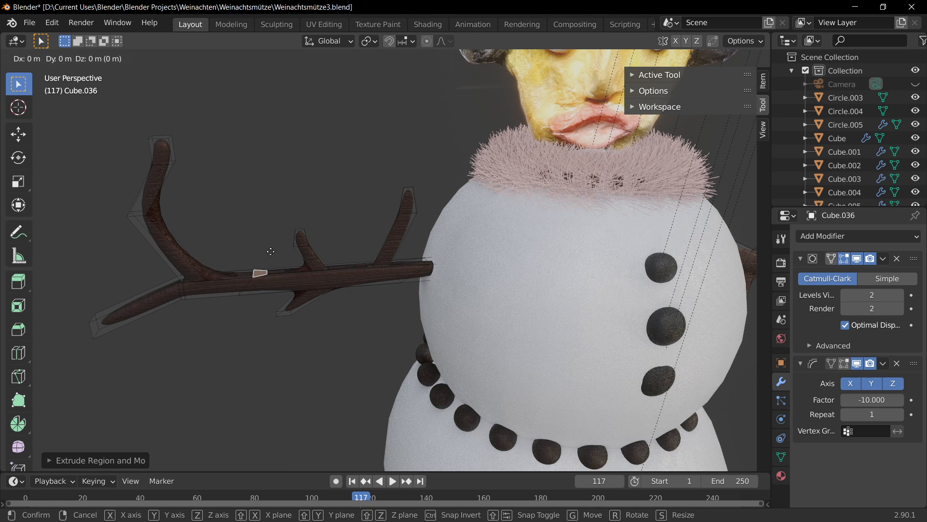
{"action": "key", "text": "z"}
{"action": "left_click", "coordinate": [280, 216]}
{"action": "key", "text": "ctrl+z"}
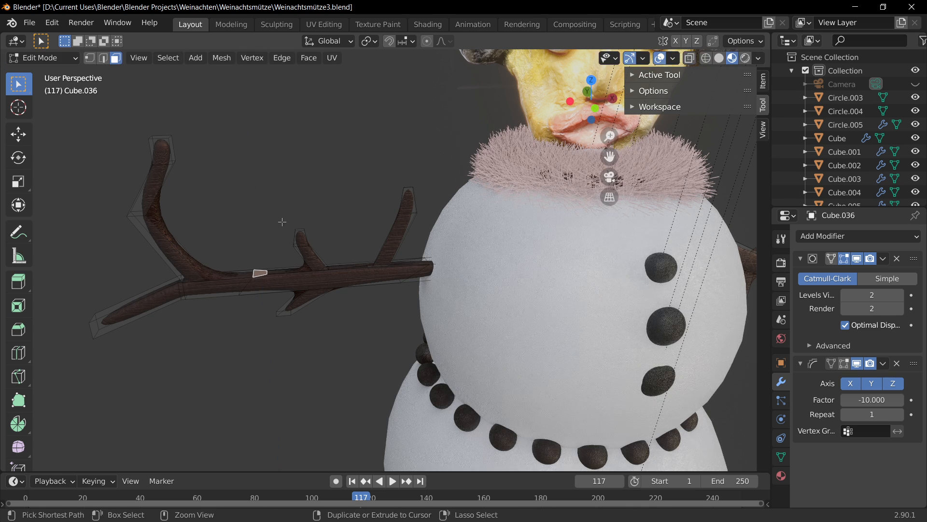
Scale the small upper face down to about 0.72 and extrude it upward as a new twig
{"action": "key", "text": "s"}
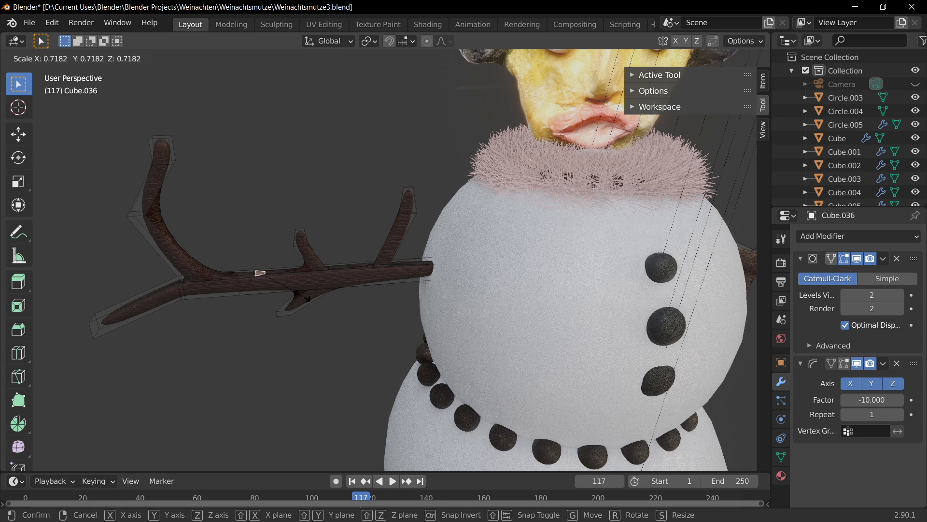
{"action": "left_click", "coordinate": [301, 296]}
{"action": "key", "text": "e"}
{"action": "left_click", "coordinate": [303, 300]}
{"action": "key", "text": "s"}
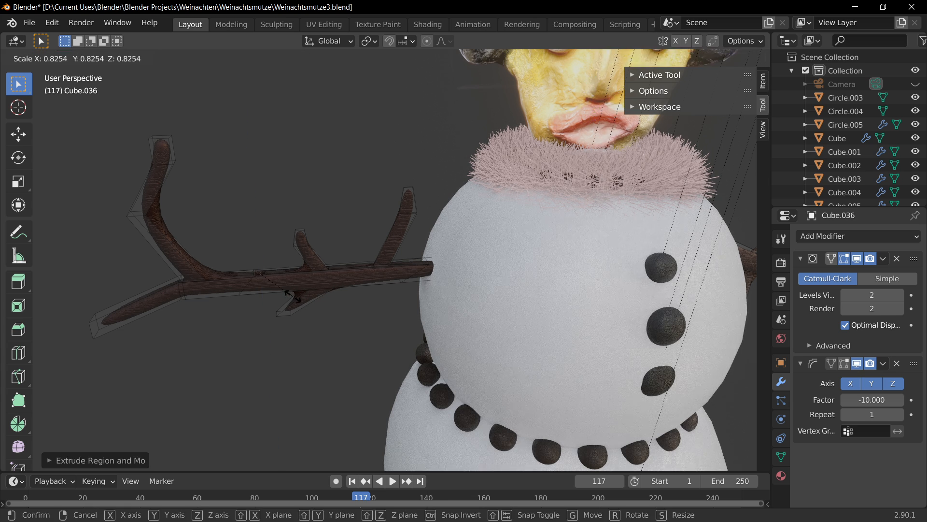
{"action": "right_click", "coordinate": [293, 296]}
{"action": "key", "text": "e"}
{"action": "key", "text": "y"}
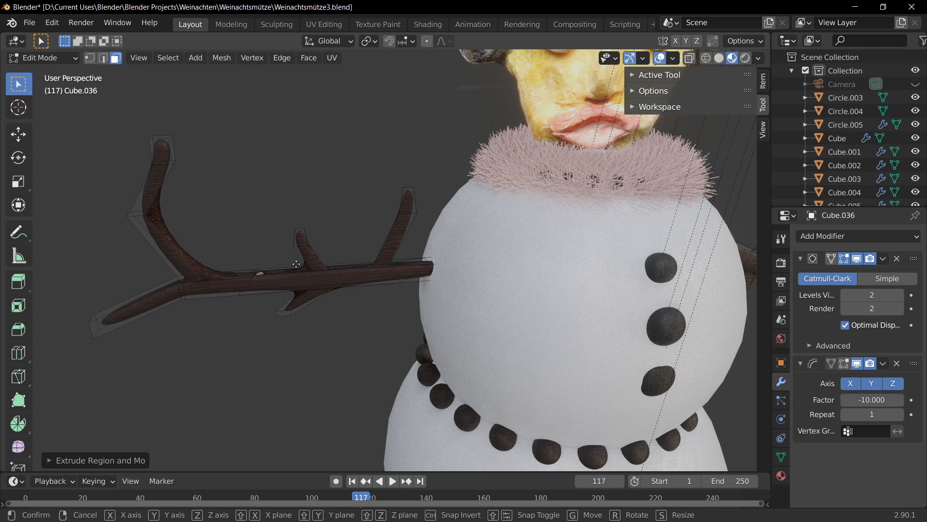
{"action": "left_click", "coordinate": [297, 232]}
Shift the new twig's end about 0.16 m outward along X and extrude it further upward
{"action": "key", "text": "g"}
{"action": "key", "text": "x"}
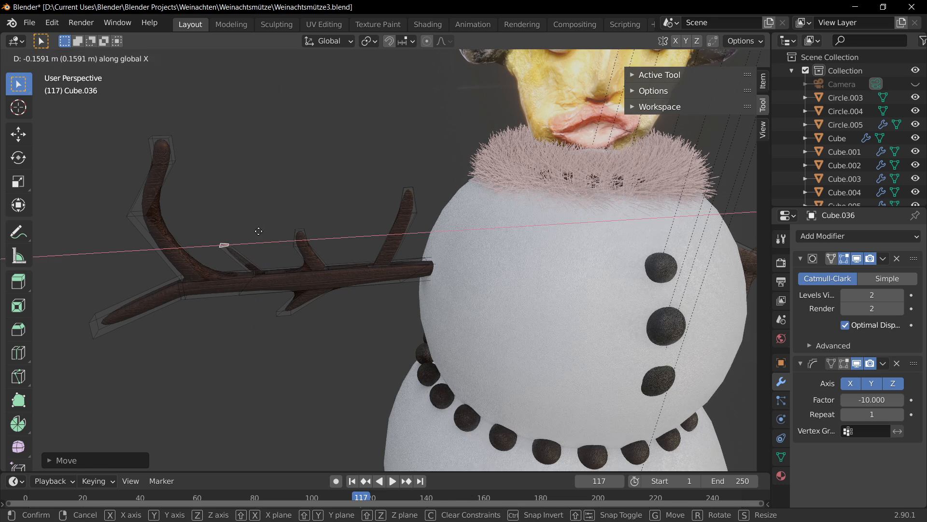
{"action": "left_click", "coordinate": [256, 230]}
{"action": "key", "text": "e"}
{"action": "left_click", "coordinate": [245, 207]}
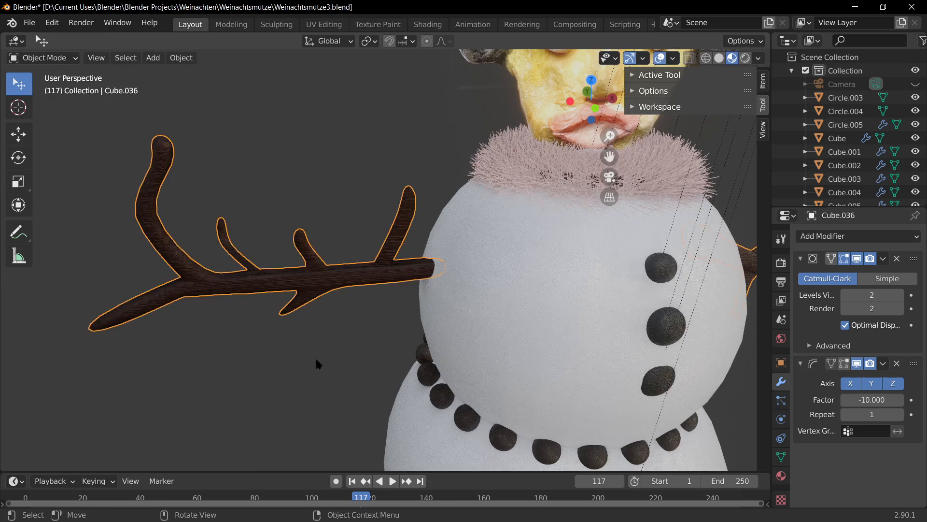
Save the project file and review both branch arms from the front
{"action": "scroll", "coordinate": [317, 339], "scroll_direction": "down", "scroll_amount": 5}
{"action": "scroll", "coordinate": [343, 378], "scroll_direction": "up", "scroll_amount": 8}
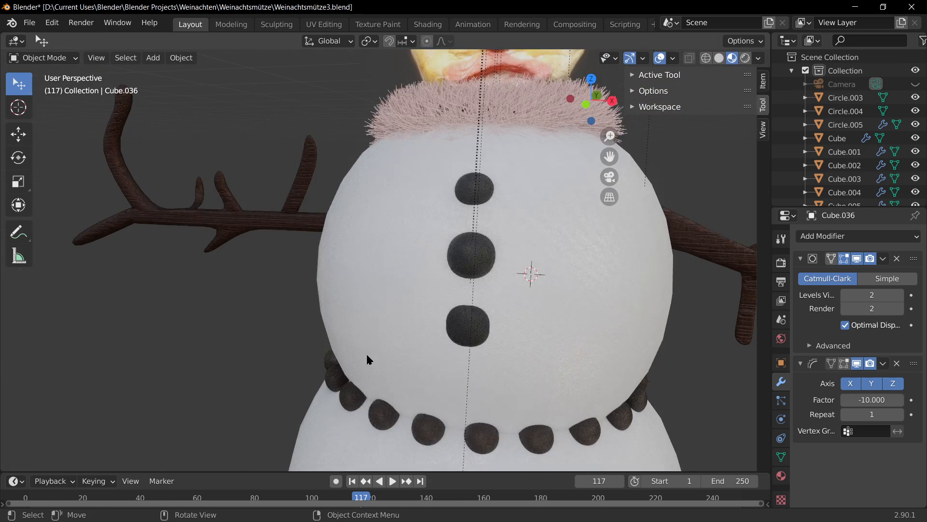
{"action": "key", "text": "ctrl+s"}
{"action": "middle_click_drag", "start_coordinate": [368, 358], "coordinate": [446, 397]}
{"action": "middle_click_drag", "start_coordinate": [526, 394], "coordinate": [352, 238], "text": "shift"}
{"action": "scroll", "coordinate": [379, 242], "scroll_direction": "down", "scroll_amount": 3}
{"action": "middle_click_drag", "start_coordinate": [392, 138], "coordinate": [569, 99]}
{"action": "scroll", "coordinate": [300, 72], "scroll_direction": "up", "scroll_amount": 4}
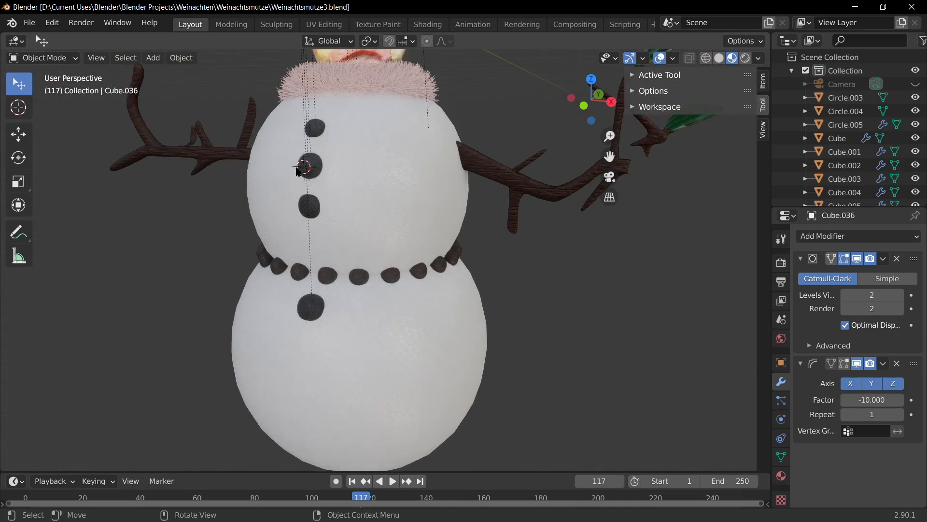
Reopen the arms in Edit Mode, raise the outer twig's end face along Z, and enlarge it into a flared tip
{"action": "middle_click_drag", "start_coordinate": [183, 106], "coordinate": [382, 203], "text": "shift"}
{"action": "key", "text": "Tab"}
{"action": "left_click", "coordinate": [260, 204]}
{"action": "key", "text": "g"}
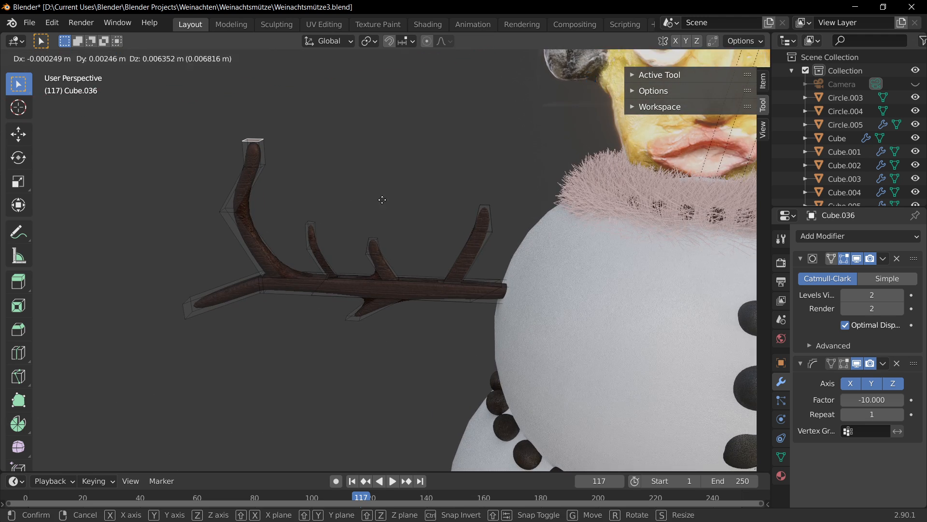
{"action": "key", "text": "z"}
{"action": "left_click", "coordinate": [379, 140]}
{"action": "key", "text": "s"}
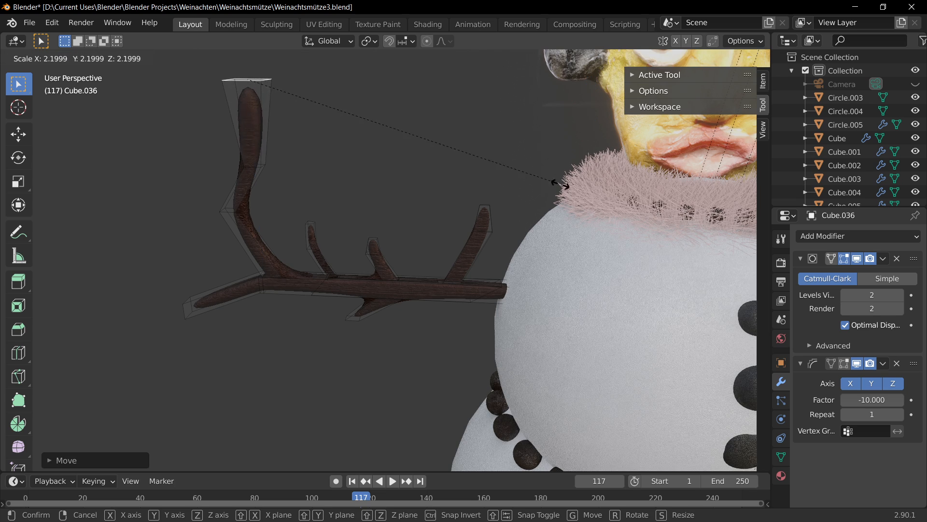
{"action": "left_click", "coordinate": [705, 220]}
Narrow the flared end face of the outer twig along Y
{"action": "scroll", "coordinate": [611, 283], "scroll_direction": "down", "scroll_amount": 6}
{"action": "middle_click_drag", "start_coordinate": [534, 288], "coordinate": [569, 315]}
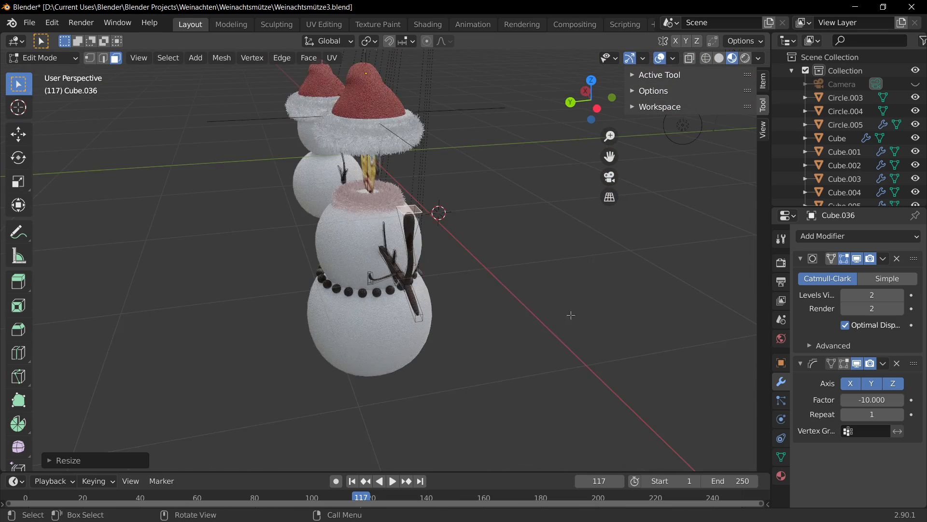
{"action": "scroll", "coordinate": [519, 302], "scroll_direction": "up", "scroll_amount": 2}
{"action": "key", "text": "s"}
{"action": "key", "text": "y"}
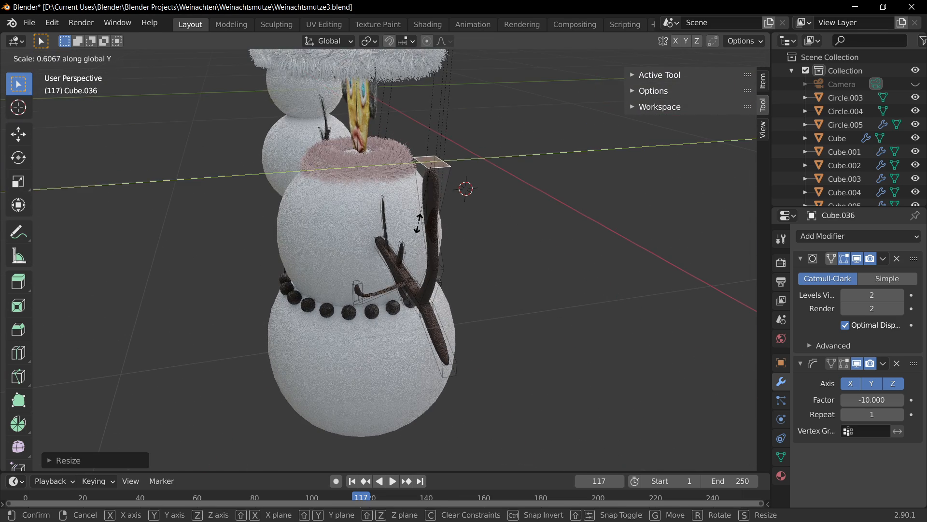
{"action": "left_click", "coordinate": [425, 204]}
Widen the outer twig's end face along X into a broad leaf shape
{"action": "middle_click_drag", "start_coordinate": [426, 203], "coordinate": [381, 180]}
{"action": "scroll", "coordinate": [381, 180], "scroll_direction": "up", "scroll_amount": 3}
{"action": "key", "text": "s"}
{"action": "key", "text": "x"}
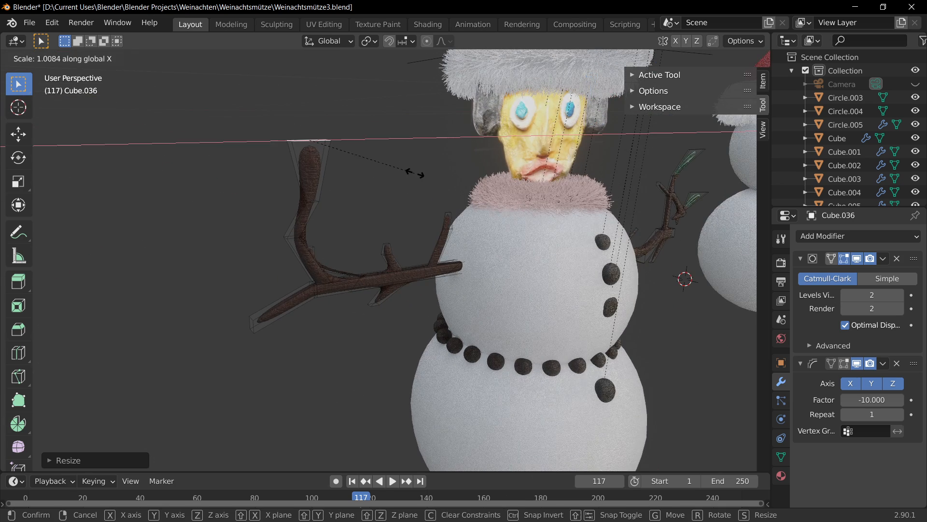
{"action": "left_click", "coordinate": [537, 174]}
Box-select the flared tip's vertices and assign Material.066 to it
{"action": "key", "text": "1"}
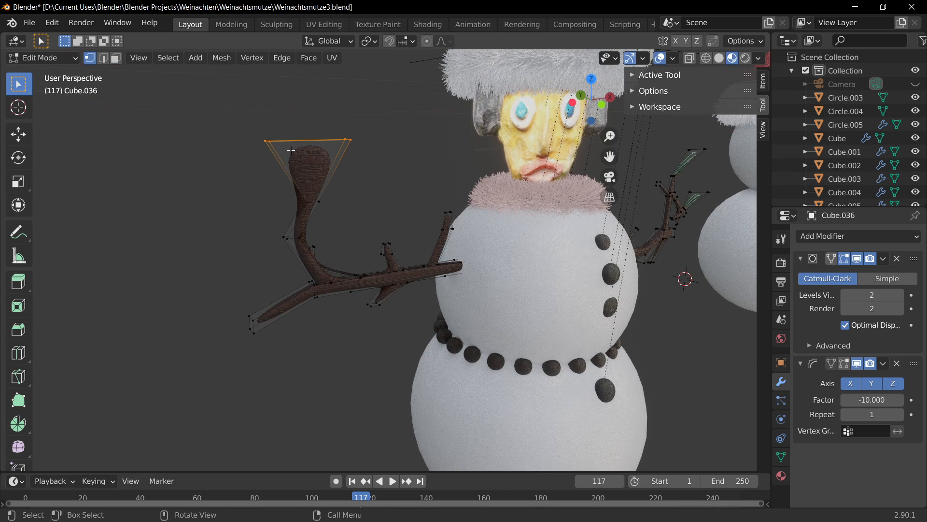
{"action": "middle_click_drag", "start_coordinate": [285, 158], "coordinate": [251, 135]}
{"action": "left_click_drag", "start_coordinate": [224, 116], "coordinate": [370, 206]}
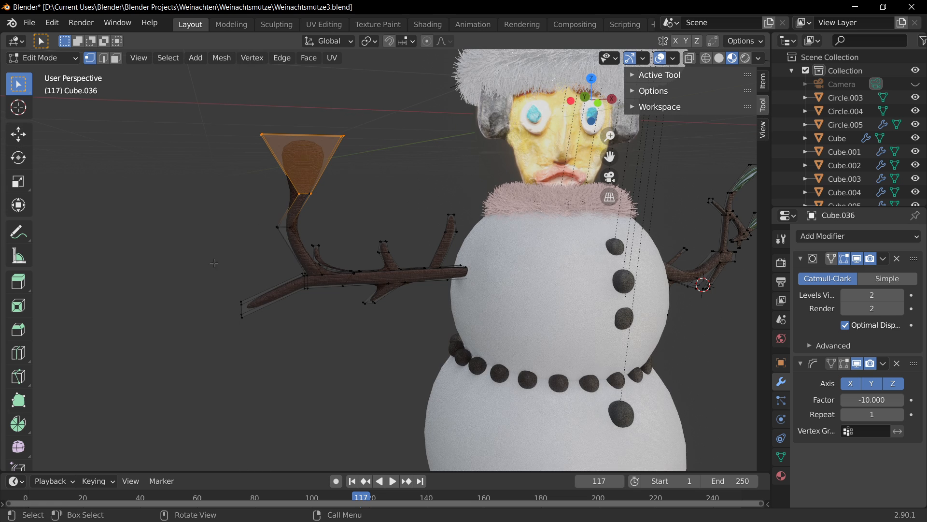
{"action": "left_click", "coordinate": [230, 213]}
{"action": "key", "text": "b"}
{"action": "left_click_drag", "start_coordinate": [215, 100], "coordinate": [381, 202]}
{"action": "left_click", "coordinate": [781, 475]}
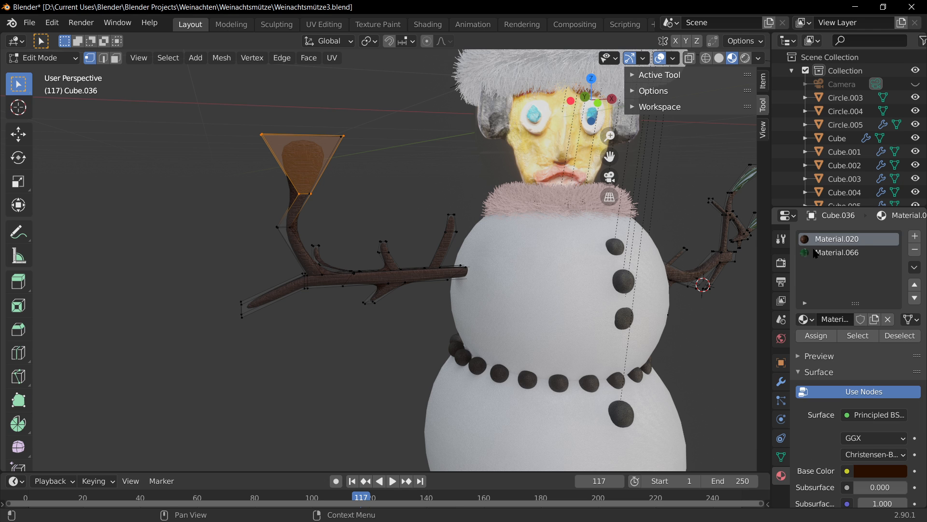
{"action": "left_click", "coordinate": [815, 254]}
{"action": "left_click", "coordinate": [816, 335]}
Select the whole flared tip through the mesh in wireframe display, return to material preview, and clear the selection
{"action": "middle_click_drag", "start_coordinate": [324, 359], "coordinate": [578, 237]}
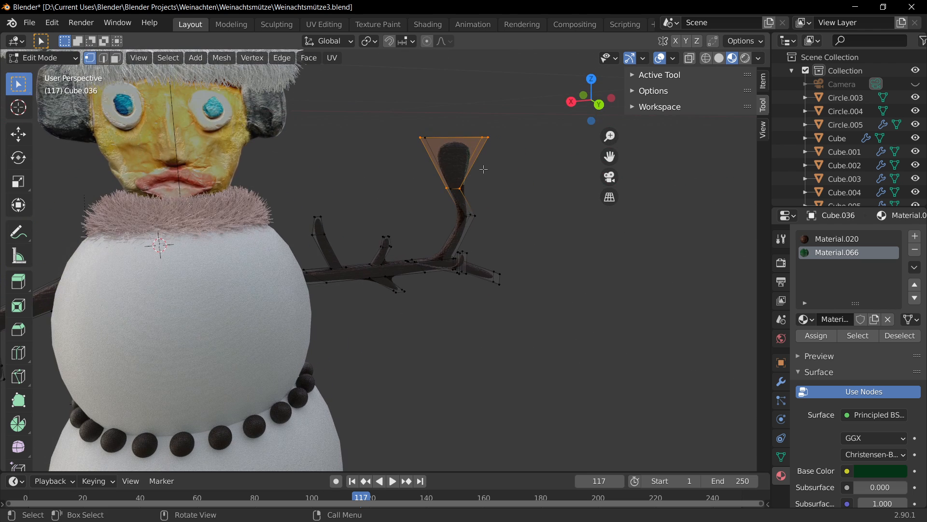
{"action": "key", "text": "v"}
{"action": "left_click", "coordinate": [706, 58]}
{"action": "key", "text": "b"}
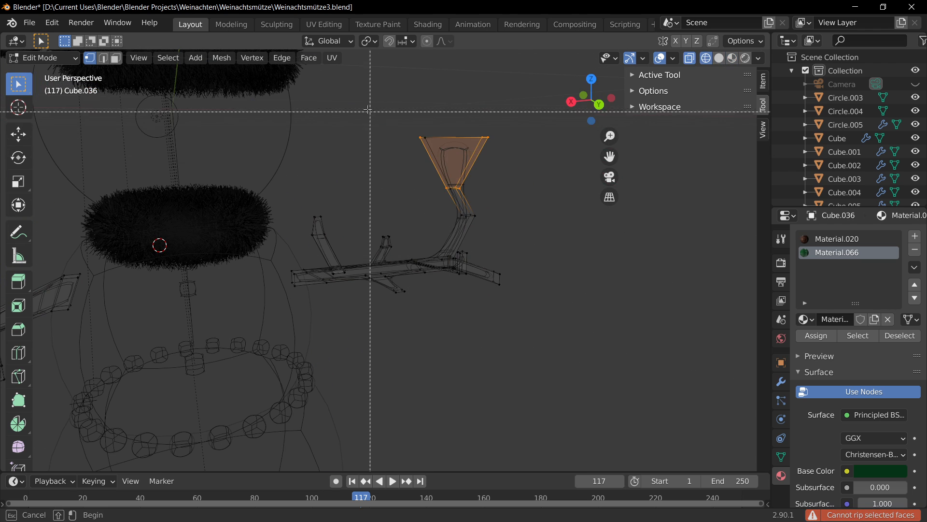
{"action": "left_click_drag", "start_coordinate": [367, 109], "coordinate": [544, 186]}
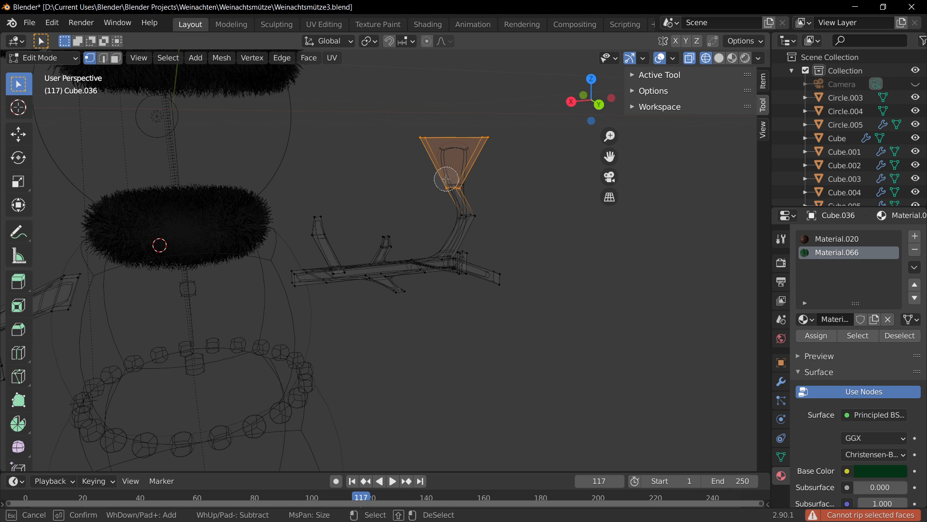
{"action": "middle_click_drag", "start_coordinate": [536, 170], "coordinate": [202, 172]}
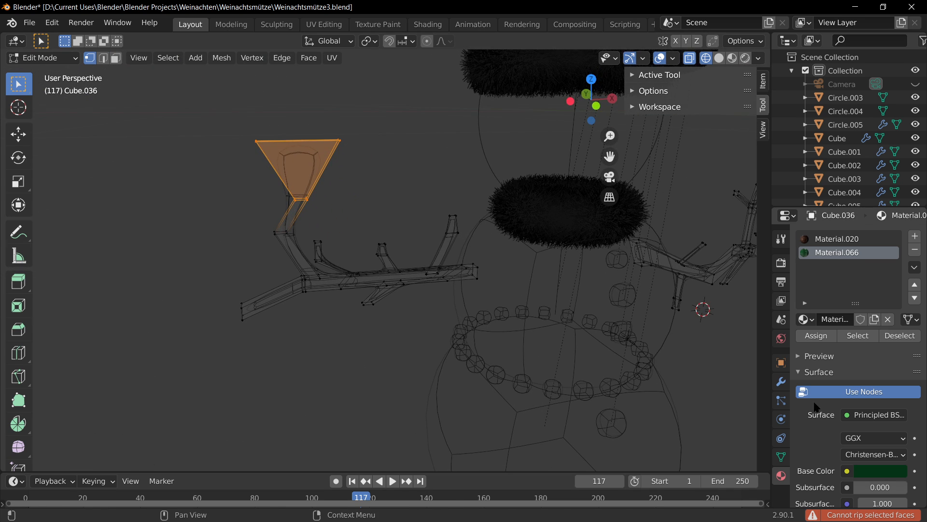
{"action": "left_click", "coordinate": [732, 58]}
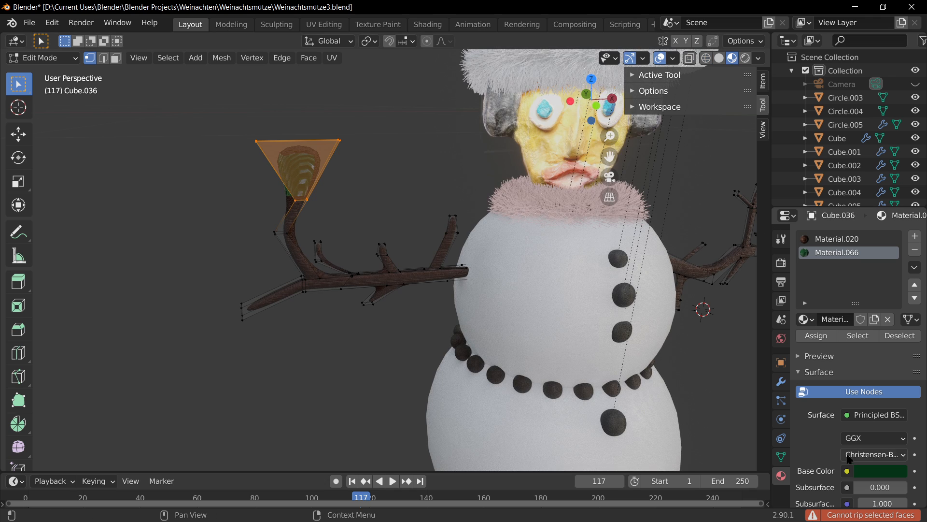
{"action": "left_click", "coordinate": [214, 230]}
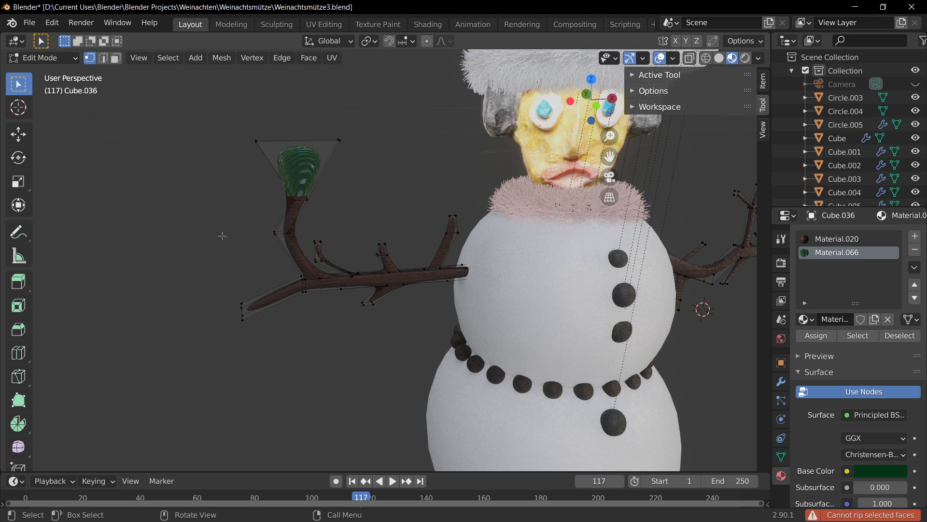
Return to Object Mode and switch the viewport to rendered shading to check the new green leaf
{"action": "scroll", "coordinate": [304, 249], "scroll_direction": "down", "scroll_amount": 3}
{"action": "scroll", "coordinate": [334, 237], "scroll_direction": "up", "scroll_amount": 2}
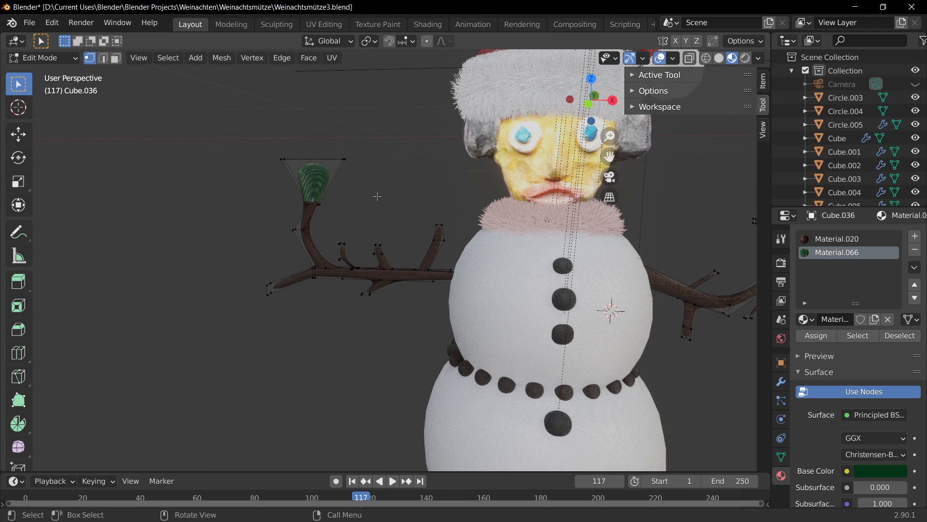
{"action": "middle_click_drag", "start_coordinate": [375, 196], "coordinate": [224, 198]}
{"action": "key", "text": "Tab"}
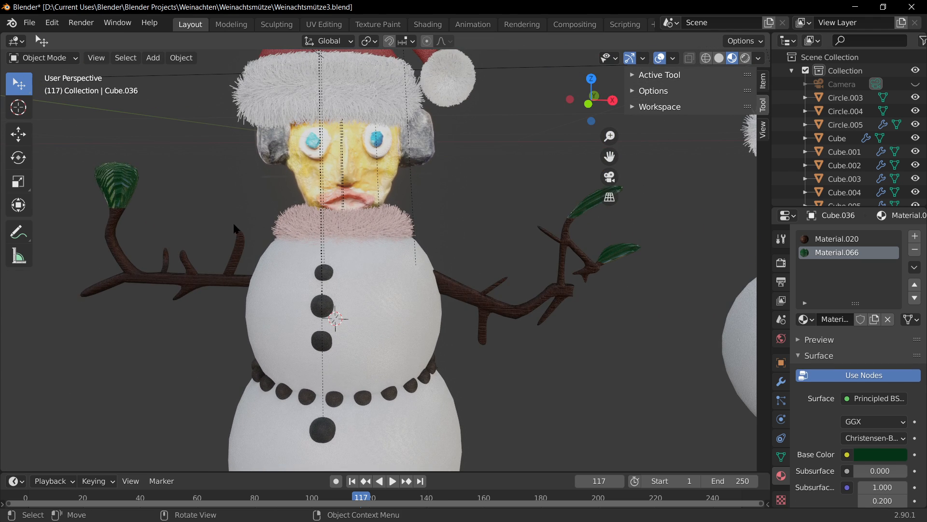
{"action": "left_click", "coordinate": [743, 60]}
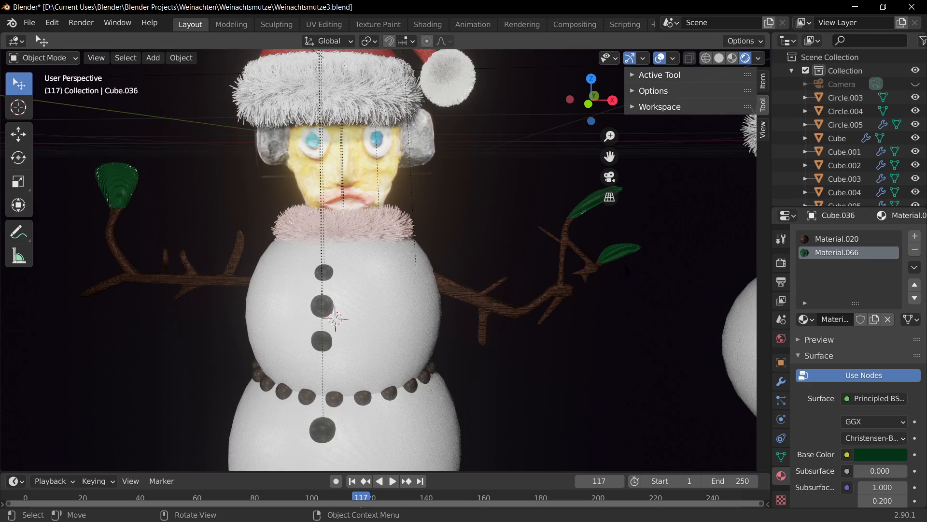
Reopen the arms in Edit Mode and compare the green leaf tips on both arms in the rendered view
{"action": "key", "text": "Tab"}
{"action": "middle_click_drag", "start_coordinate": [153, 197], "coordinate": [296, 218]}
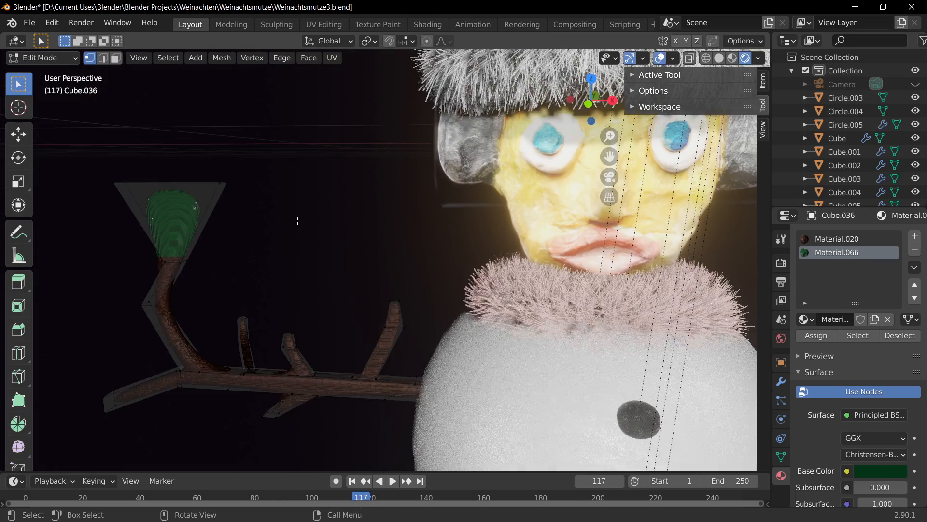
{"action": "key", "text": "Tab"}
{"action": "key", "text": "Tab"}
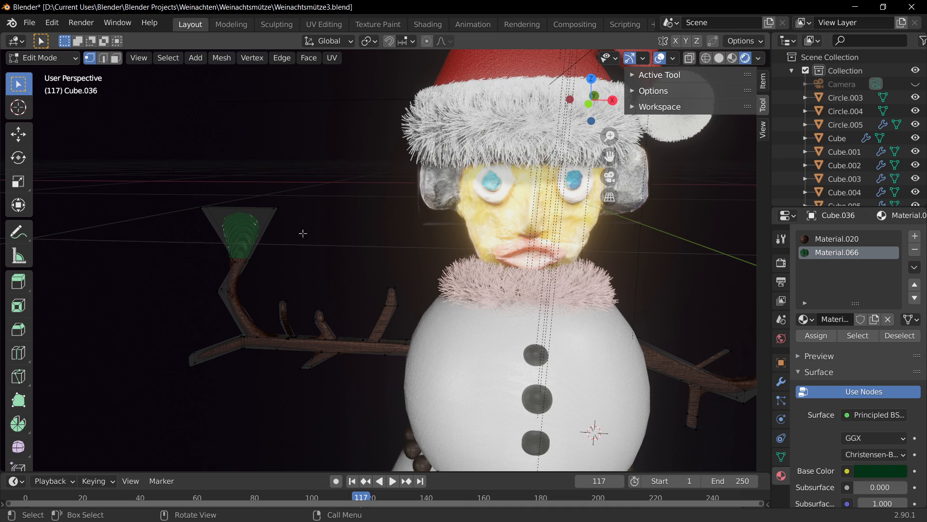
{"action": "middle_click_drag", "start_coordinate": [330, 270], "coordinate": [256, 233], "text": "shift"}
{"action": "scroll", "coordinate": [476, 289], "scroll_direction": "down", "scroll_amount": 2}
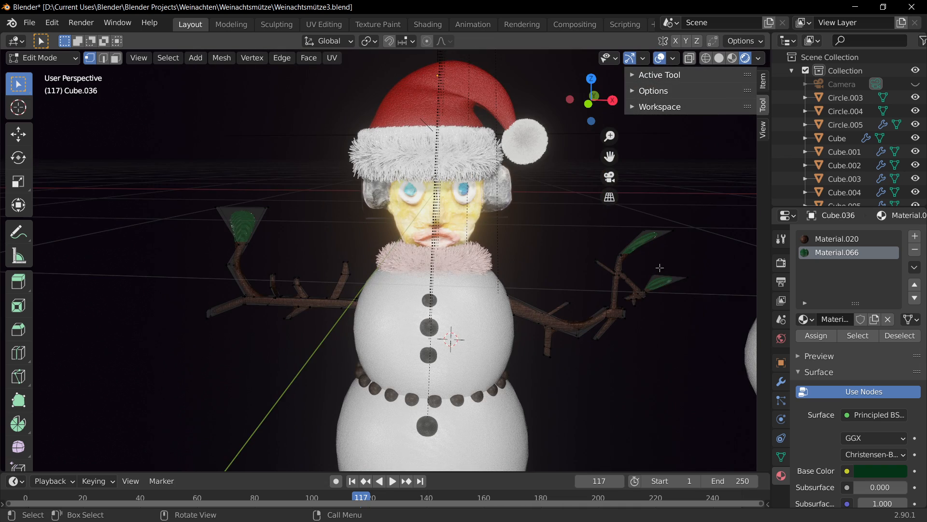
{"action": "scroll", "coordinate": [181, 251], "scroll_direction": "up", "scroll_amount": 1}
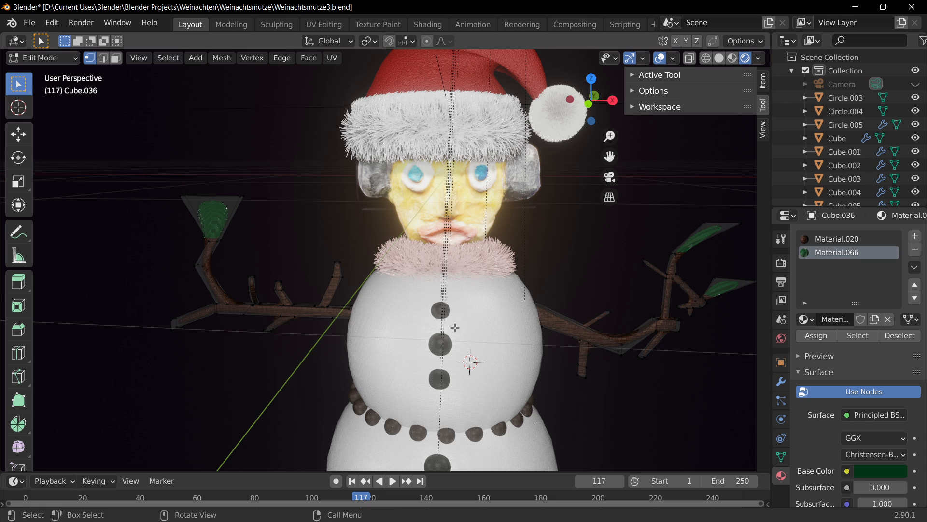
Select all Material.066 faces, clear that selection, and box-select only the outer twig's flared tip in wireframe display
{"action": "left_click", "coordinate": [866, 338]}
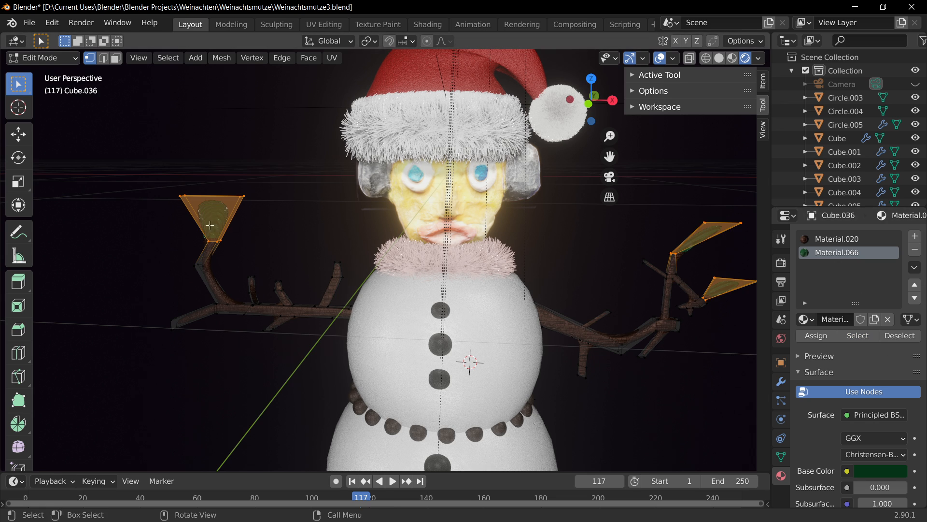
{"action": "left_click", "coordinate": [270, 246]}
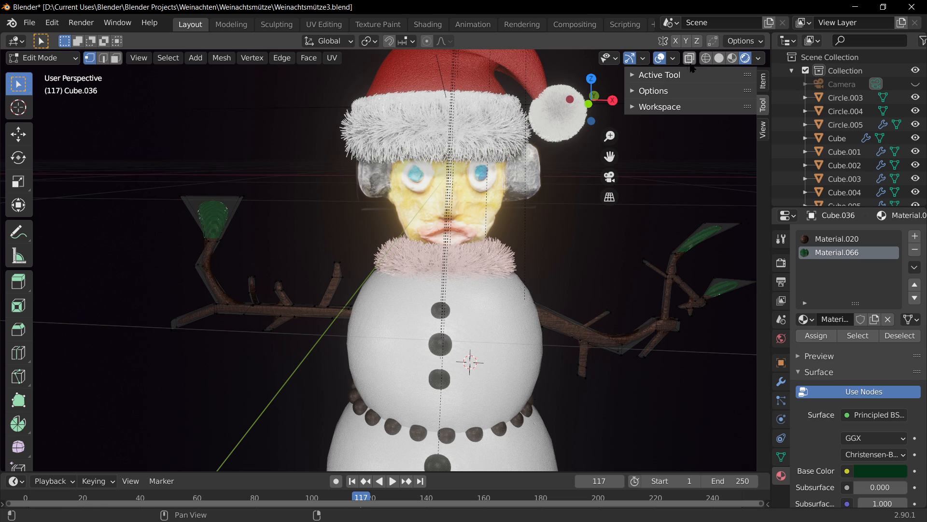
{"action": "left_click", "coordinate": [706, 58]}
{"action": "left_click_drag", "start_coordinate": [136, 164], "coordinate": [290, 264]}
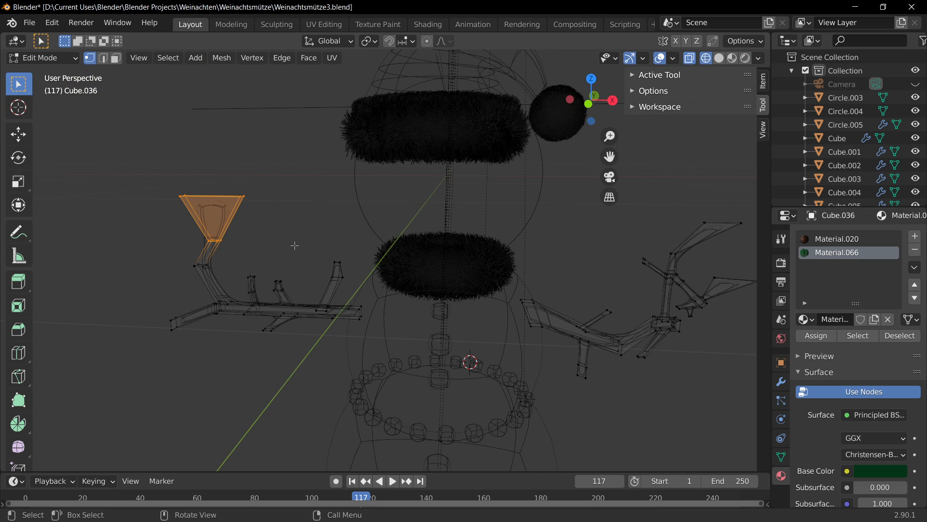
Return to material preview shading, add a new material slot with its own material, and assign it to the selected leaf tip
{"action": "key", "text": "Tab"}
{"action": "key", "text": "Tab"}
{"action": "left_click", "coordinate": [732, 58]}
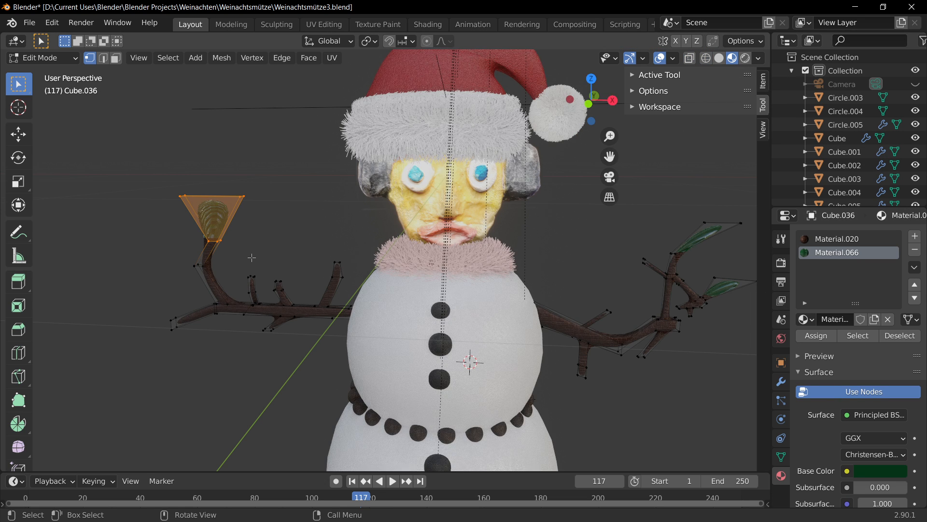
{"action": "scroll", "coordinate": [360, 179], "scroll_direction": "up", "scroll_amount": 4}
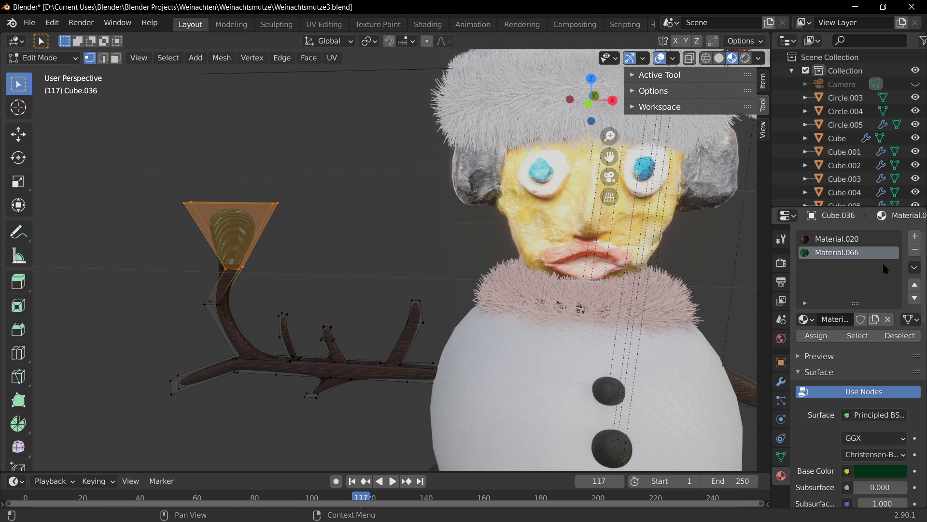
{"action": "left_click", "coordinate": [914, 236]}
{"action": "left_click", "coordinate": [854, 320]}
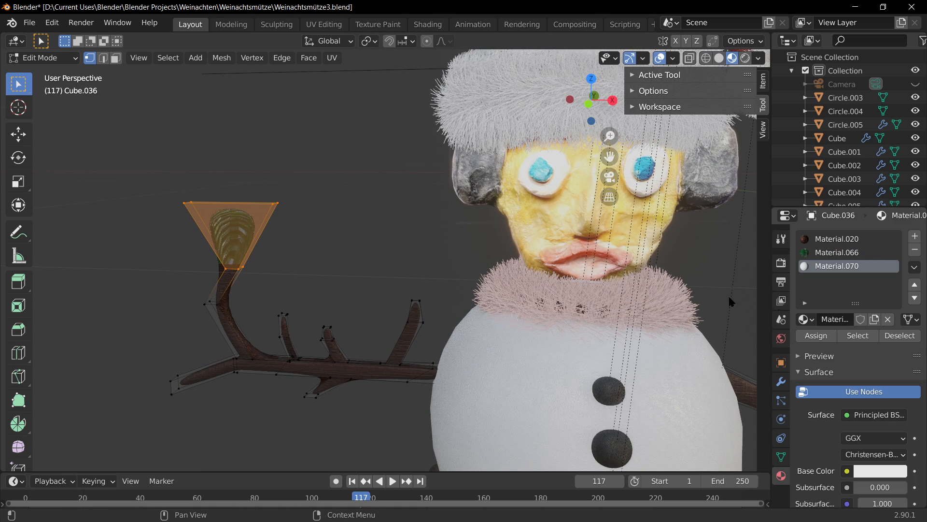
{"action": "left_click", "coordinate": [816, 336]}
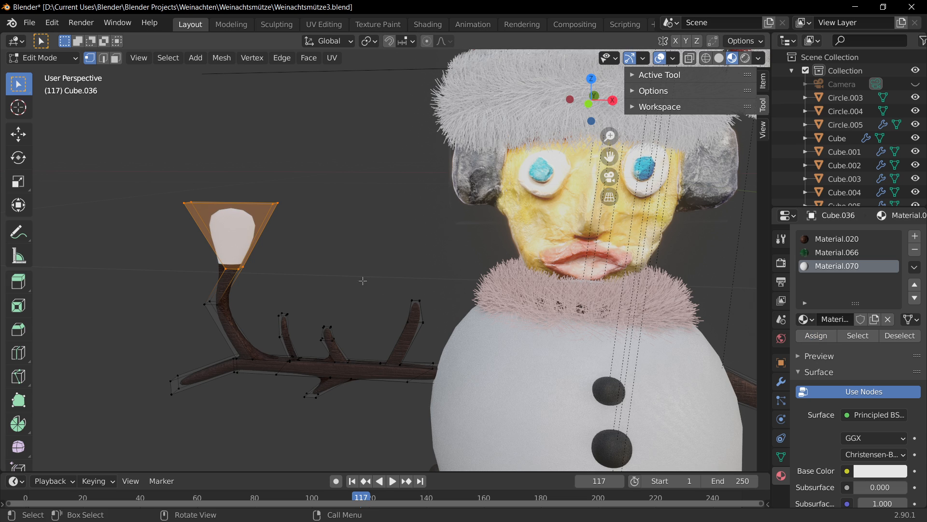
Open Material.066 in the Shading workspace, select all of its shader nodes, and copy them
{"action": "left_click", "coordinate": [830, 251]}
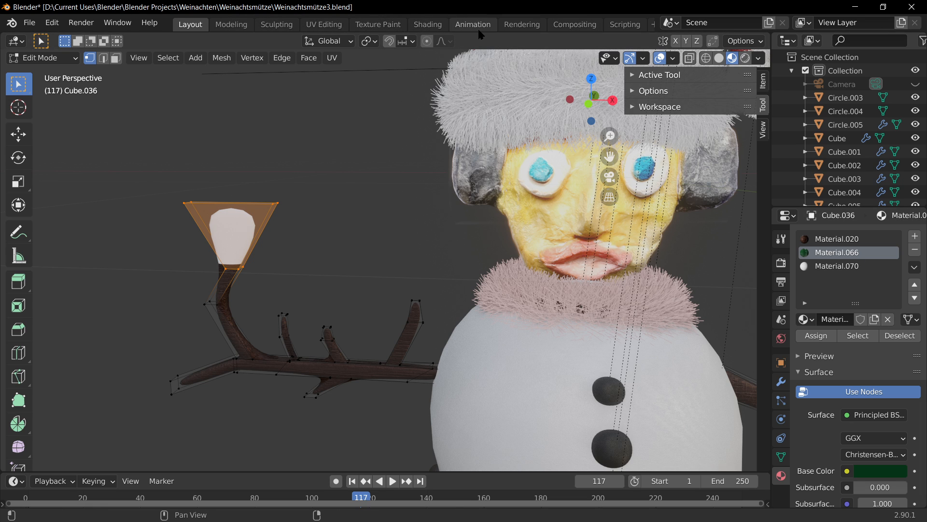
{"action": "left_click", "coordinate": [428, 24]}
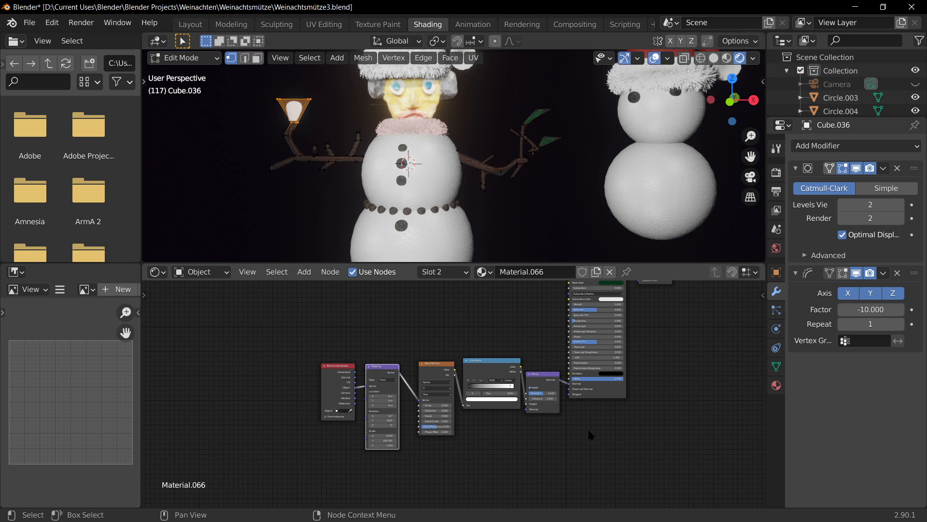
{"action": "scroll", "coordinate": [589, 434], "scroll_direction": "down", "scroll_amount": 3}
{"action": "left_click_drag", "start_coordinate": [642, 452], "coordinate": [276, 279]}
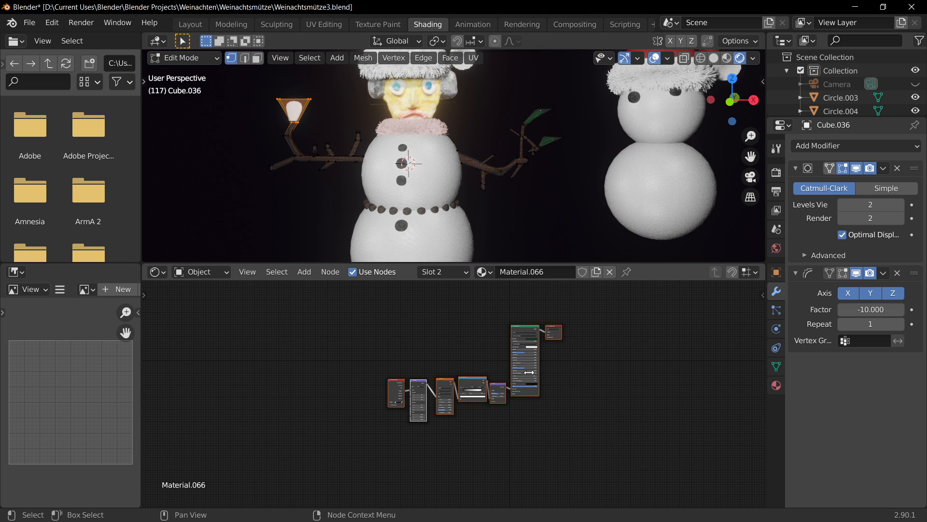
{"action": "right_click", "coordinate": [518, 335]}
{"action": "left_click", "coordinate": [484, 298]}
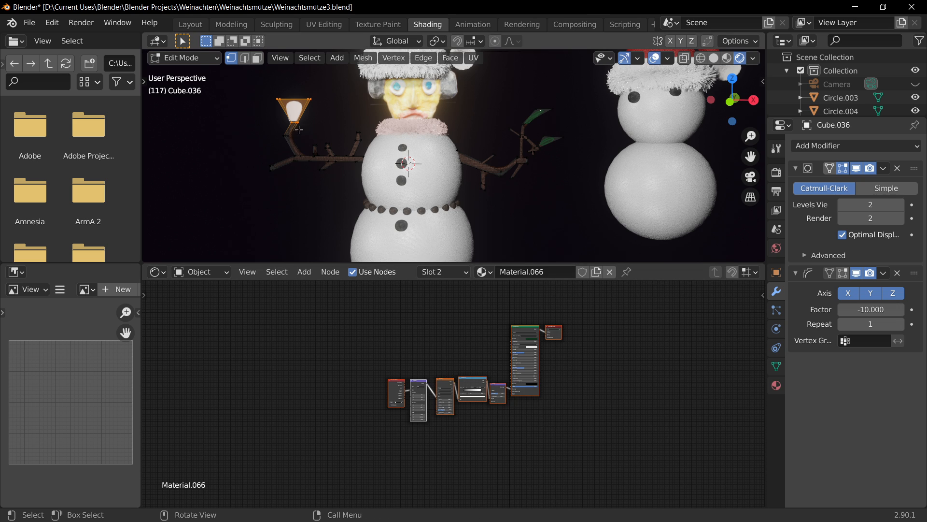
Replace Material.070's default shader nodes with the node setup copied from Material.066
{"action": "key", "text": "Tab"}
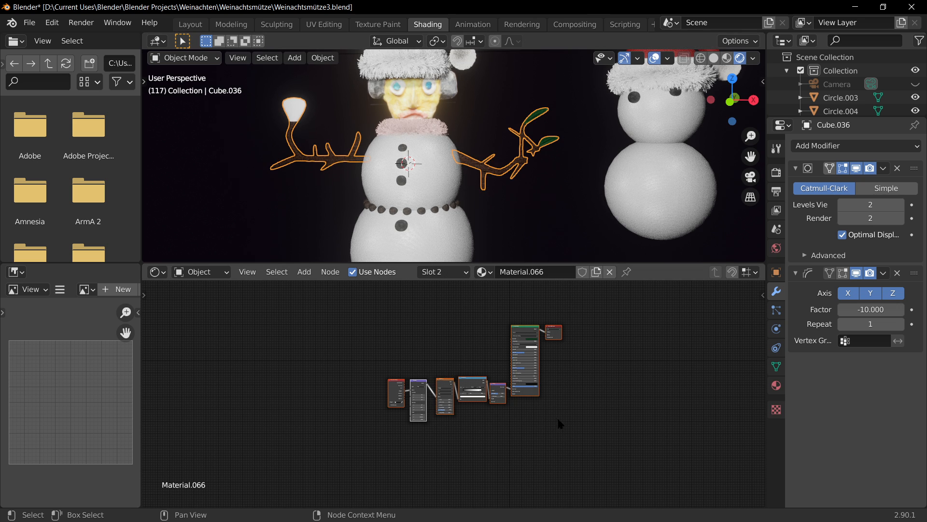
{"action": "scroll", "coordinate": [358, 178], "scroll_direction": "up", "scroll_amount": 1}
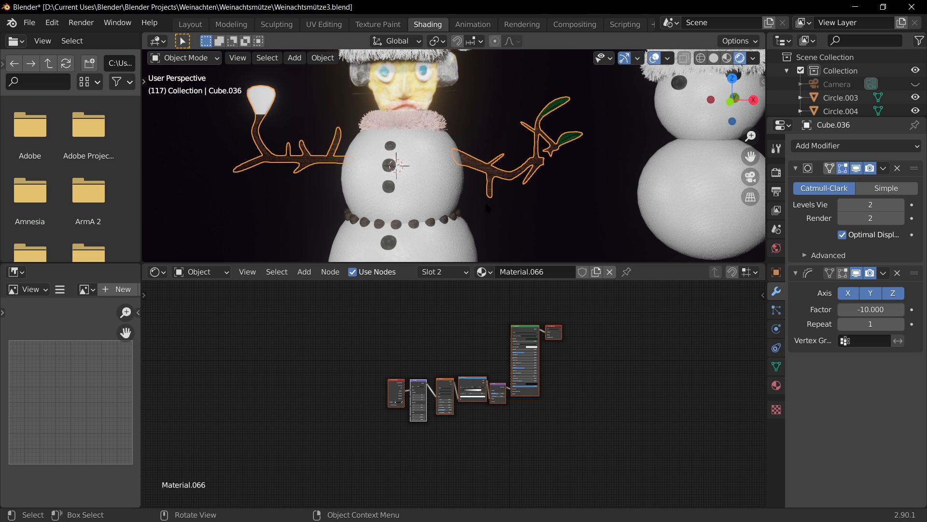
{"action": "key", "text": "Tab"}
{"action": "key", "text": "Tab"}
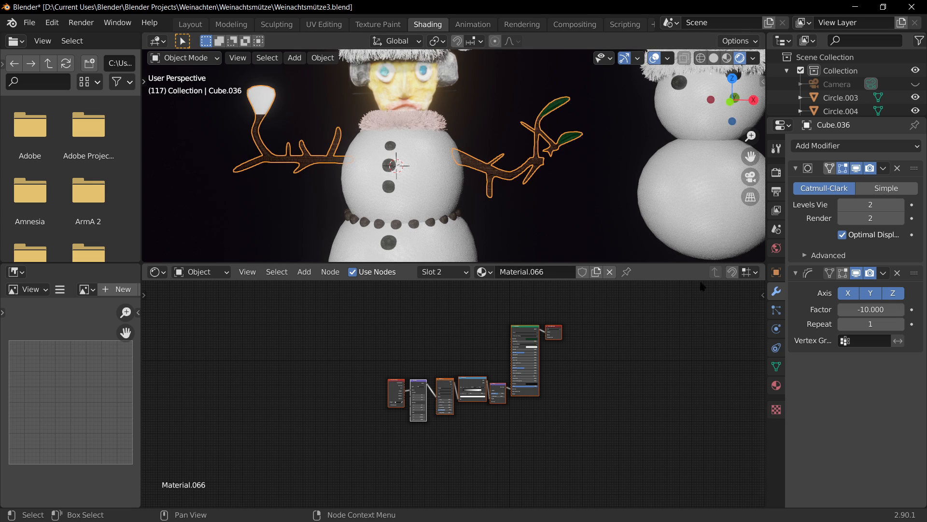
{"action": "left_click", "coordinate": [777, 385]}
{"action": "left_click", "coordinate": [814, 176]}
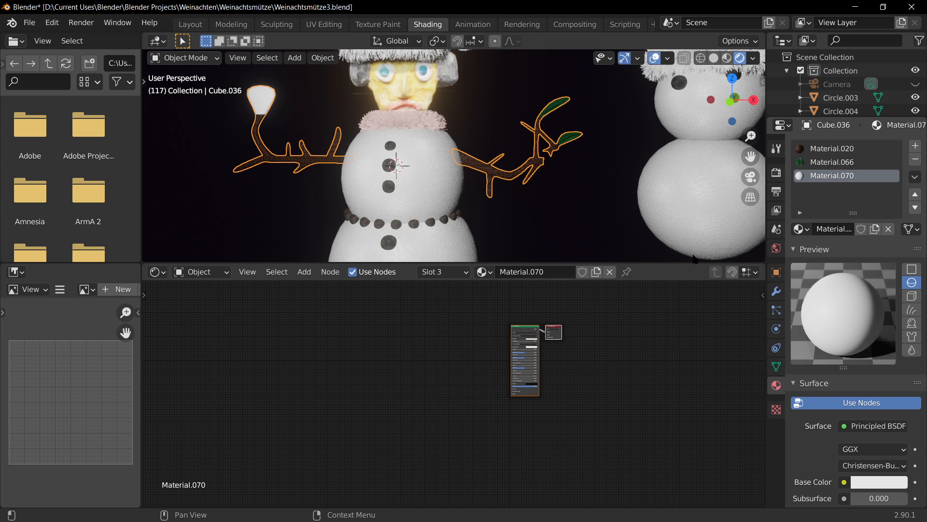
{"action": "key", "text": "Delete"}
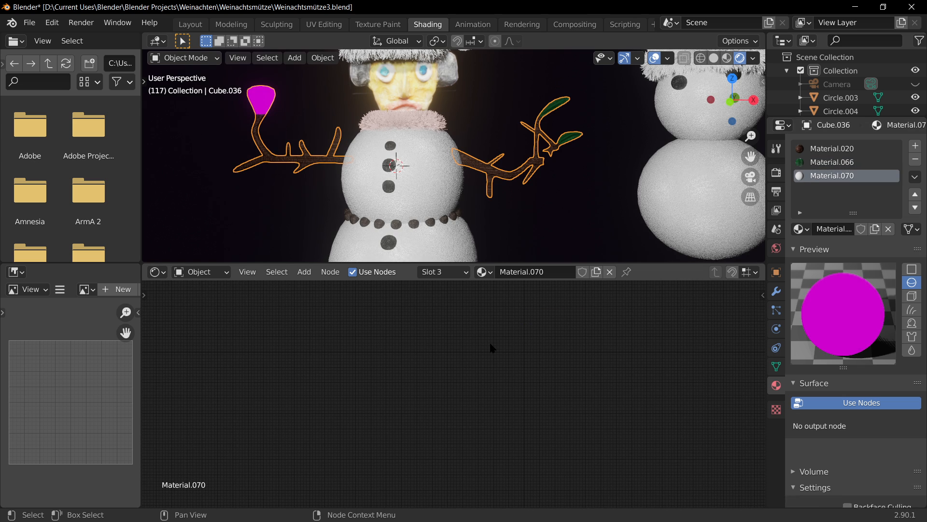
{"action": "key", "text": "ctrl+v"}
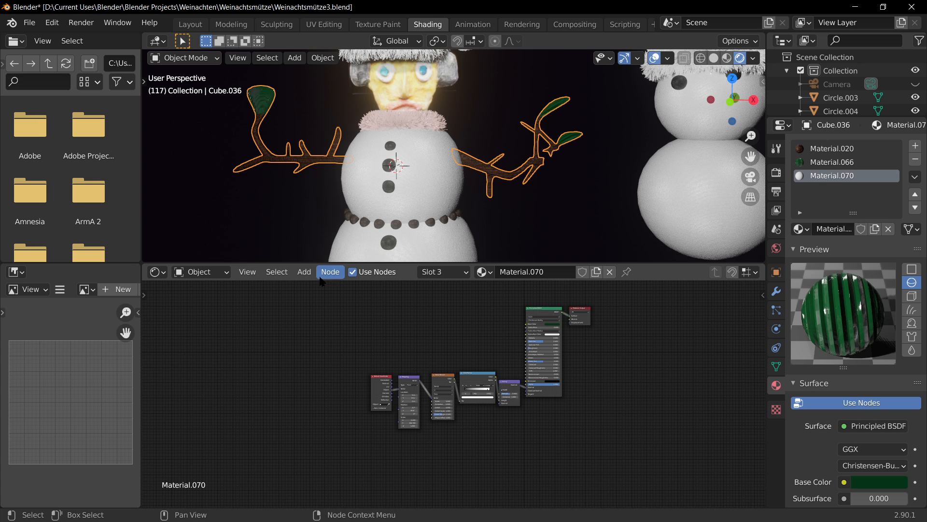
{"action": "scroll", "coordinate": [641, 434], "scroll_direction": "up", "scroll_amount": 1}
{"action": "middle_click_drag", "start_coordinate": [710, 384], "coordinate": [609, 429]}
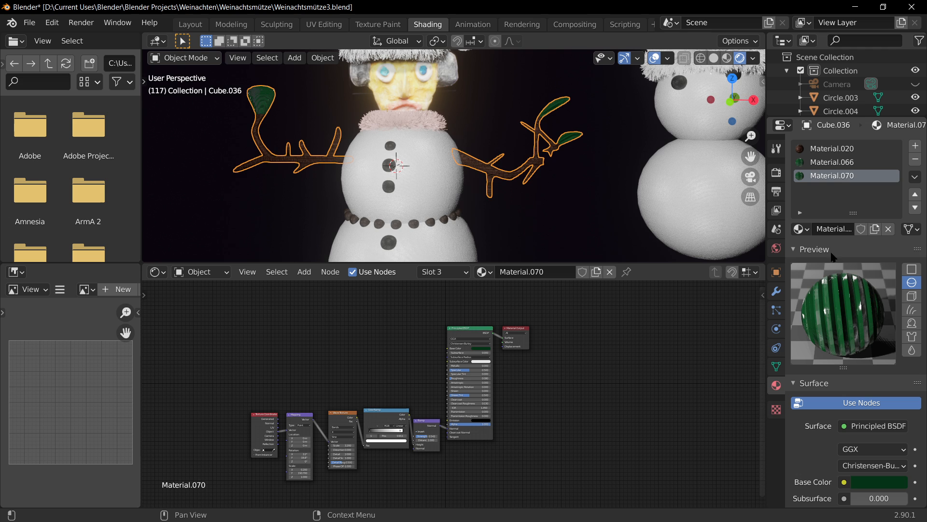
Select the faces of Material.066 and Material.070 in turn in Edit Mode to check which leaves each material covers
{"action": "left_click", "coordinate": [823, 165]}
{"action": "left_click", "coordinate": [616, 213]}
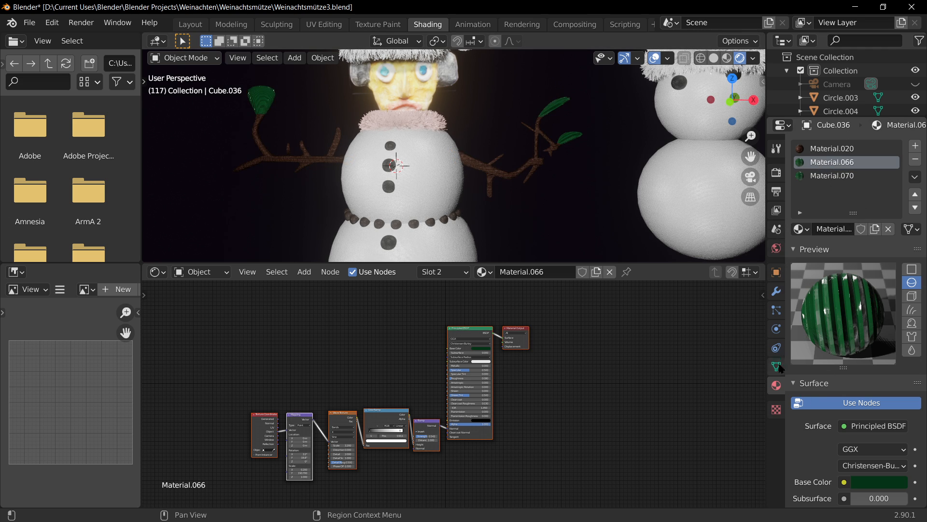
{"action": "key", "text": "Tab"}
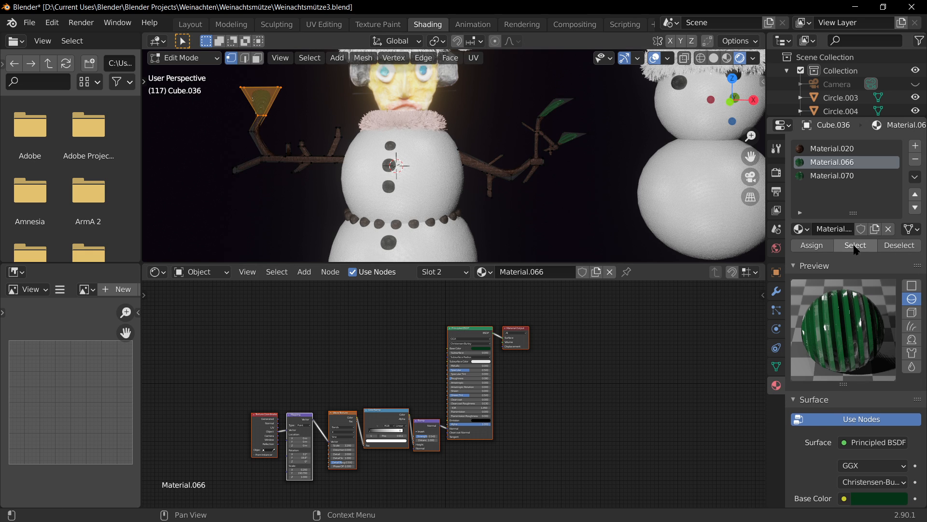
{"action": "key", "text": "Tab"}
{"action": "key", "text": "Tab"}
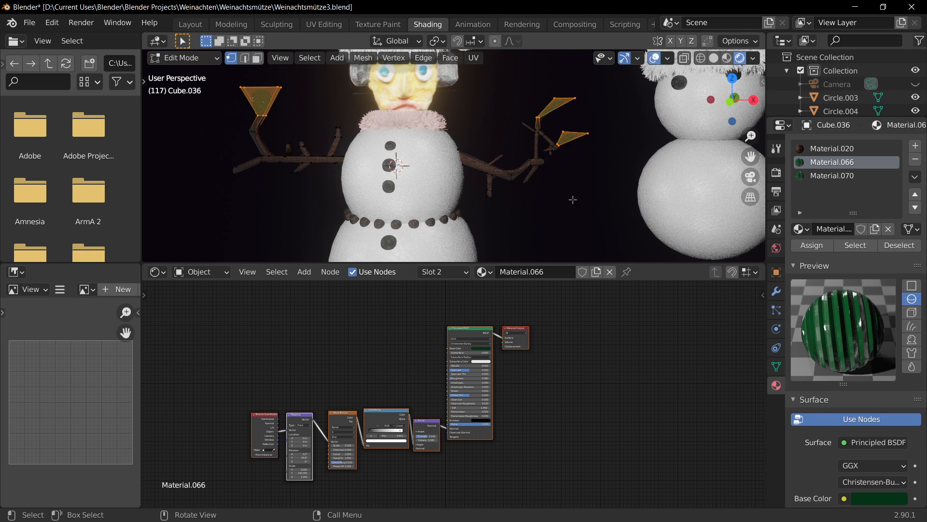
{"action": "key", "text": "alt+a"}
{"action": "left_click", "coordinate": [871, 247]}
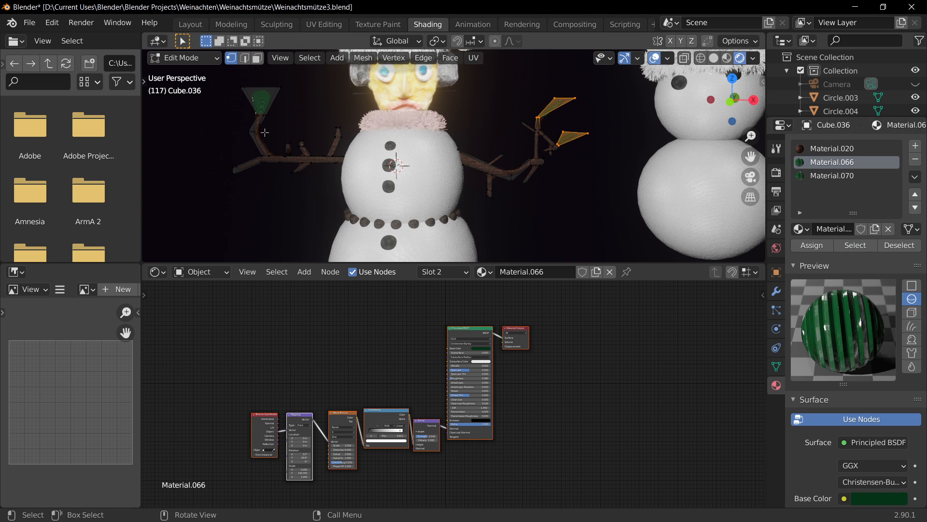
{"action": "left_click", "coordinate": [838, 175]}
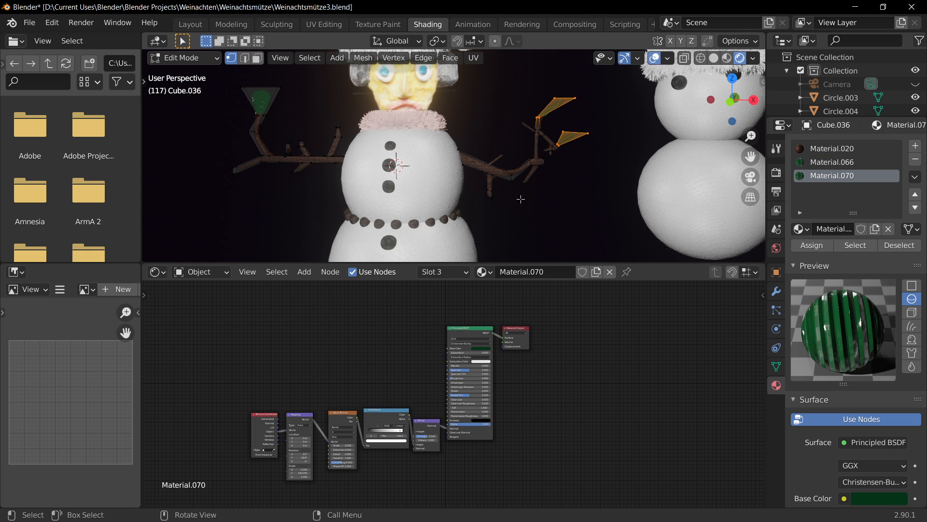
{"action": "left_click", "coordinate": [868, 245]}
Set Material.070's Wave Texture scale to 10.900 to test finer stripes on the leaf tip
{"action": "scroll", "coordinate": [400, 462], "scroll_direction": "up", "scroll_amount": 5}
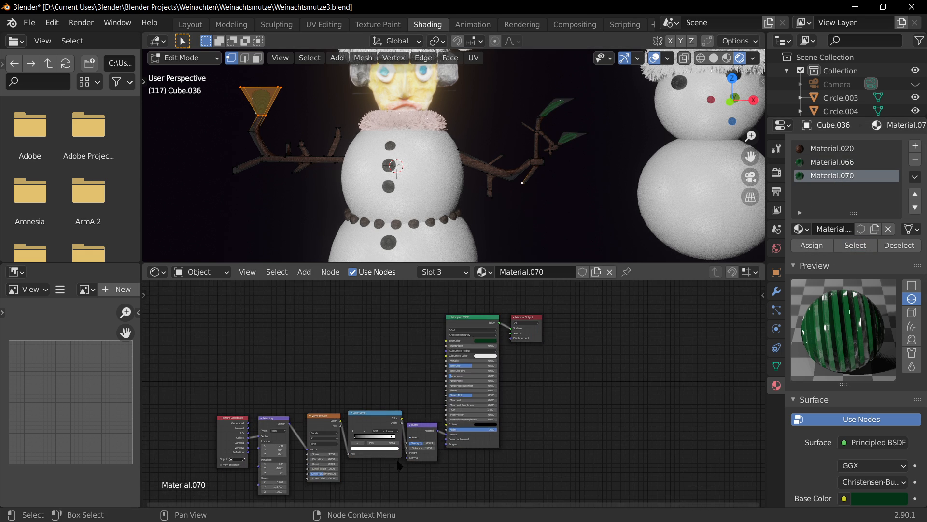
{"action": "middle_click_drag", "start_coordinate": [374, 381], "coordinate": [479, 312]}
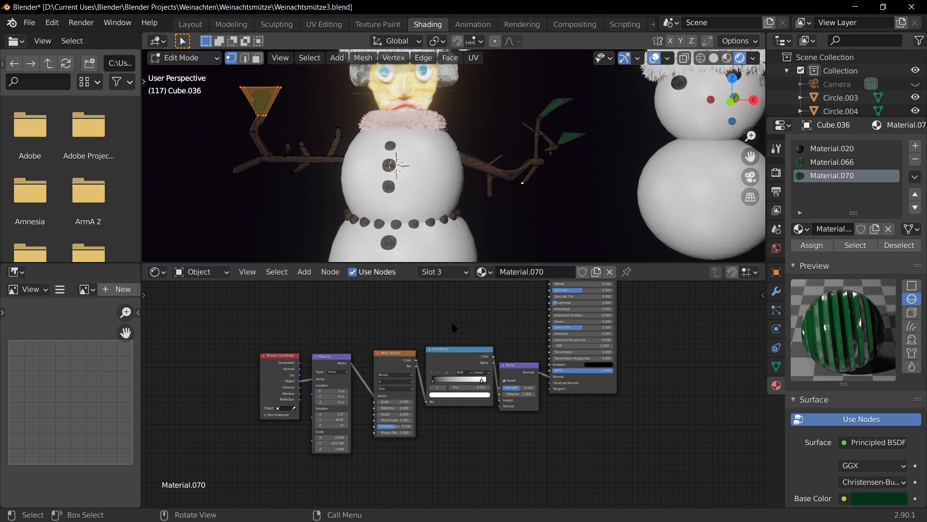
{"action": "scroll", "coordinate": [452, 328], "scroll_direction": "up", "scroll_amount": 4}
{"action": "scroll", "coordinate": [225, 153], "scroll_direction": "up", "scroll_amount": 1}
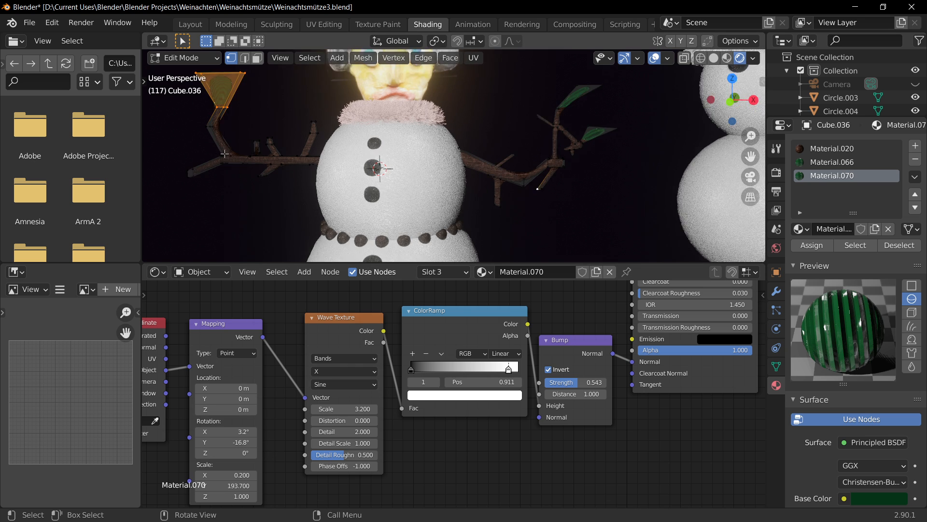
{"action": "scroll", "coordinate": [225, 154], "scroll_direction": "up", "scroll_amount": 1}
{"action": "middle_click_drag", "start_coordinate": [256, 160], "coordinate": [462, 213], "text": "shift"}
{"action": "scroll", "coordinate": [406, 242], "scroll_direction": "up", "scroll_amount": 1}
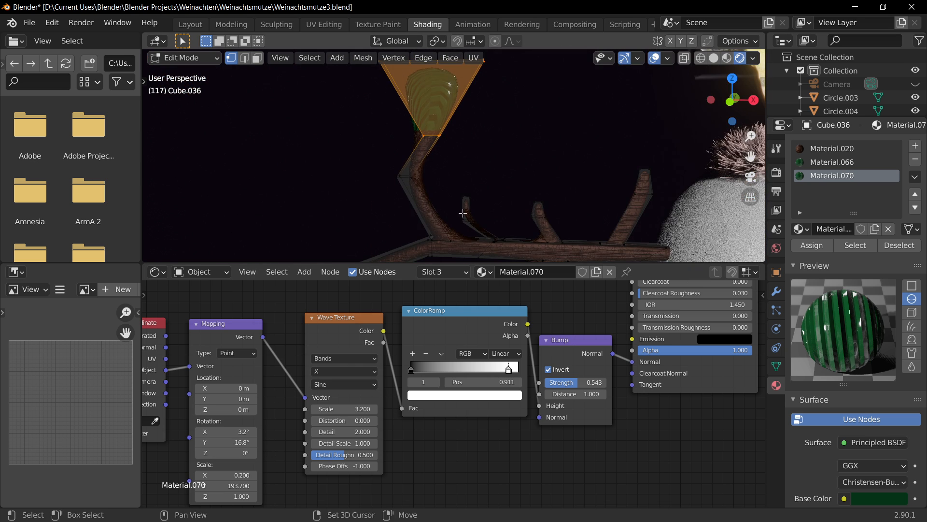
{"action": "key", "text": "KP_Decimal"}
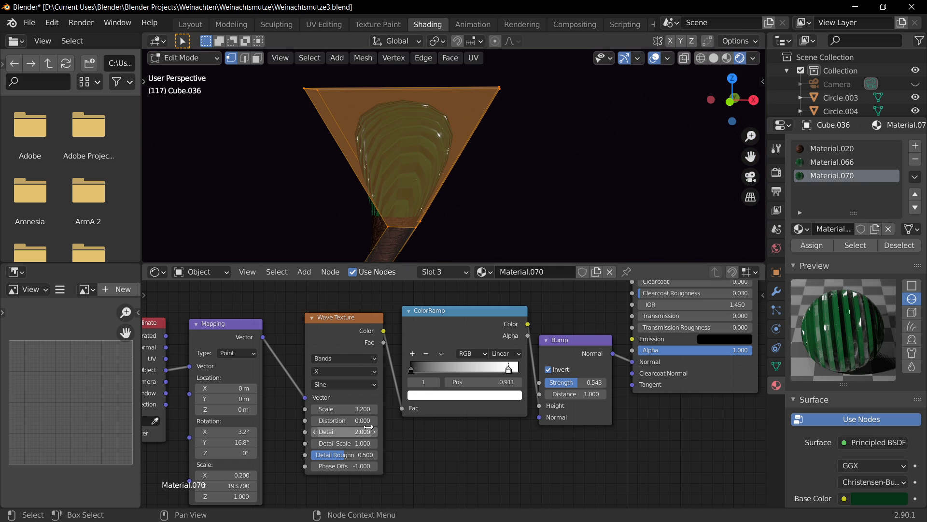
{"action": "left_click_drag", "start_coordinate": [343, 408], "coordinate": [301, 409]}
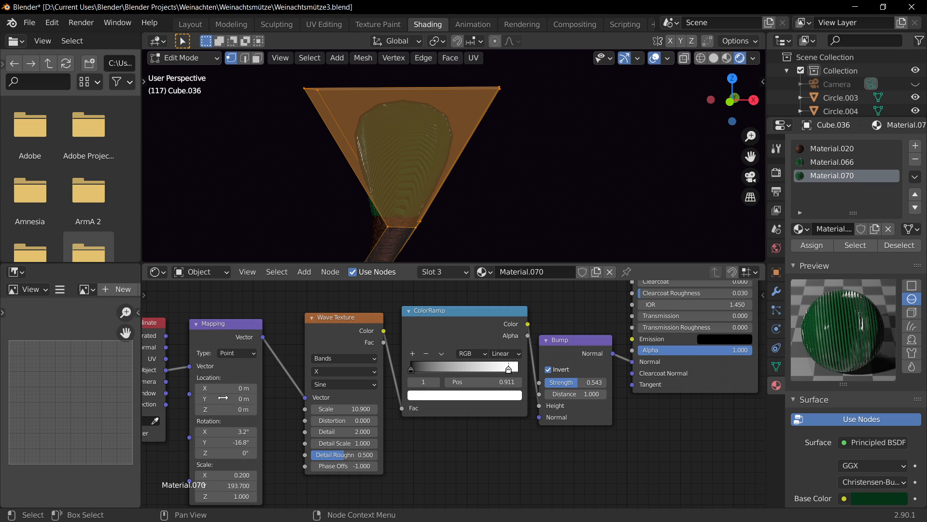
Clear the mesh selection and set the Mapping scale to Y 313.100 and Z 48.900, with Wave Texture scale -0.100
{"action": "scroll", "coordinate": [280, 471], "scroll_direction": "down", "scroll_amount": 2}
{"action": "middle_click_drag", "start_coordinate": [281, 471], "coordinate": [317, 448]}
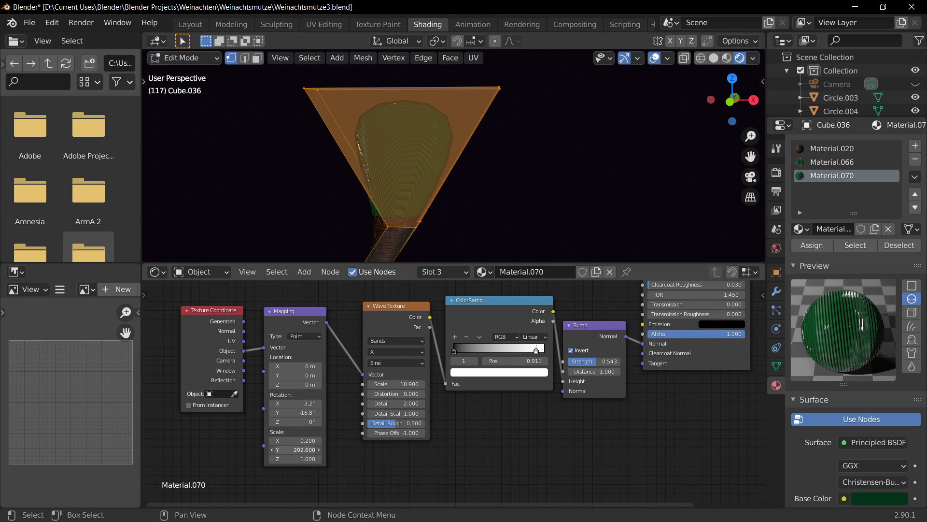
{"action": "left_click_drag", "start_coordinate": [295, 449], "coordinate": [318, 459]}
{"action": "key", "text": "alt+a"}
{"action": "mouse_move", "coordinate": [396, 384]}
{"action": "left_mouse_down"}
{"action": "mouse_move", "coordinate": [377, 384]}
{"action": "mouse_move", "coordinate": [389, 384]}
{"action": "left_mouse_up"}
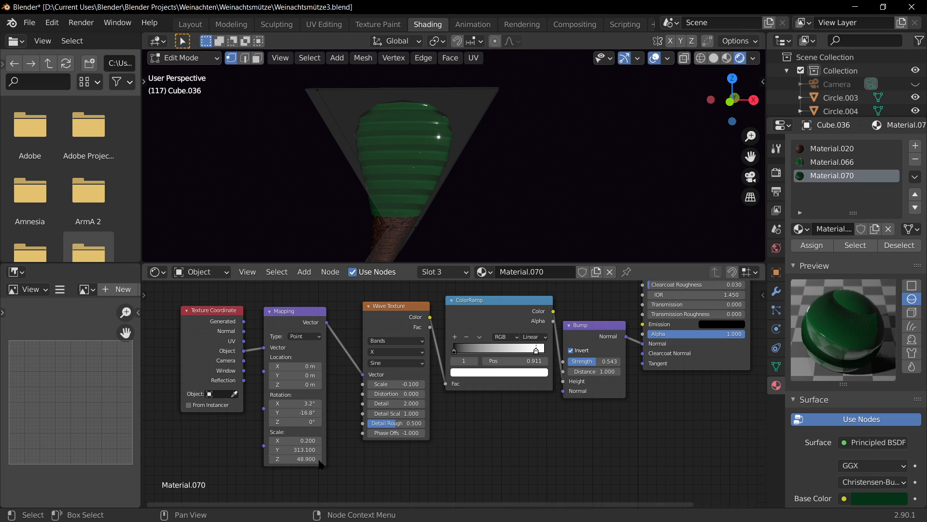
Set Material.070's Mapping rotation to 148° on X and about 2° on Y
{"action": "scroll", "coordinate": [320, 464], "scroll_direction": "up", "scroll_amount": 2}
{"action": "left_click_drag", "start_coordinate": [281, 416], "coordinate": [350, 404]}
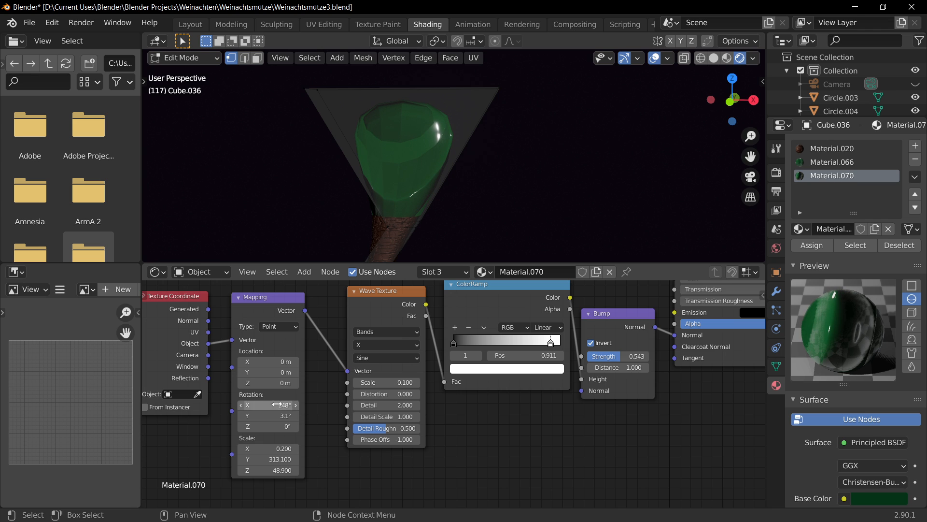
{"action": "left_click_drag", "start_coordinate": [269, 416], "coordinate": [267, 415]}
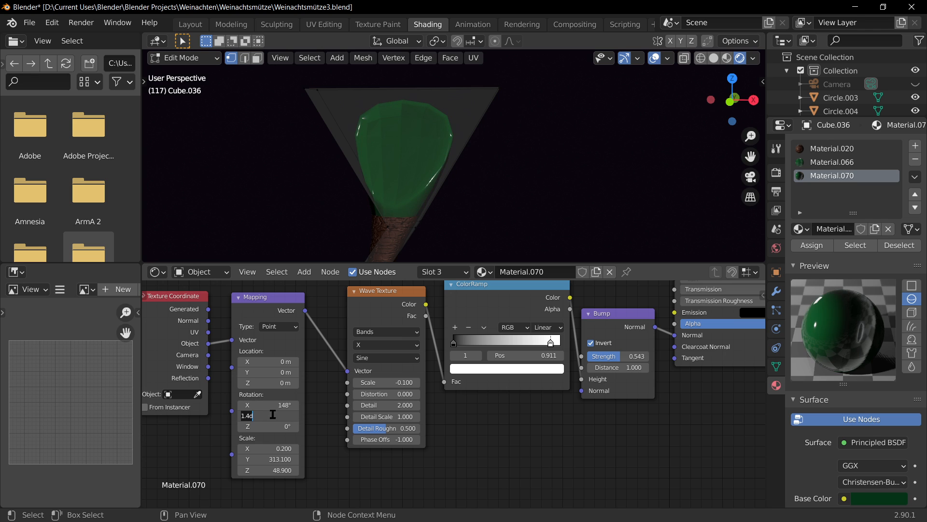
{"action": "key", "text": "Return"}
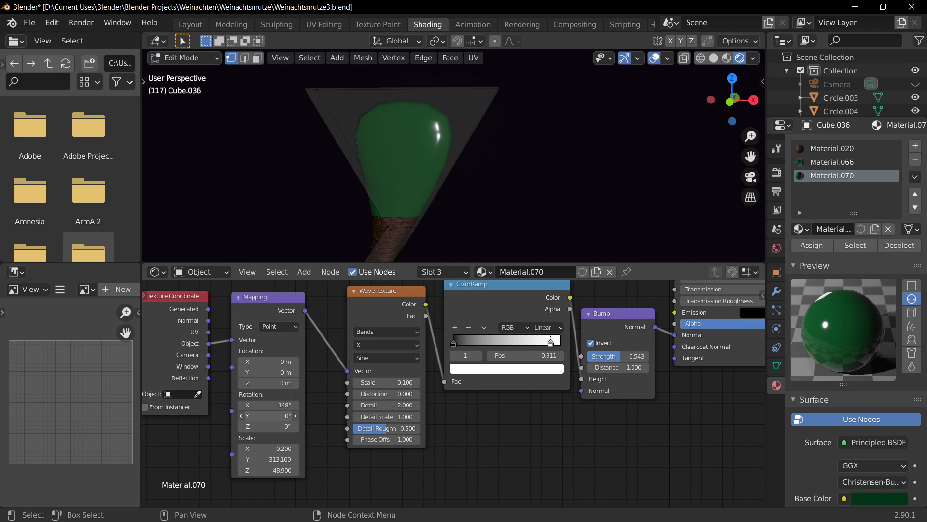
Set Material.070's Mapping scale to 1.000 on the X, Y and Z axes
{"action": "right_click", "coordinate": [240, 461]}
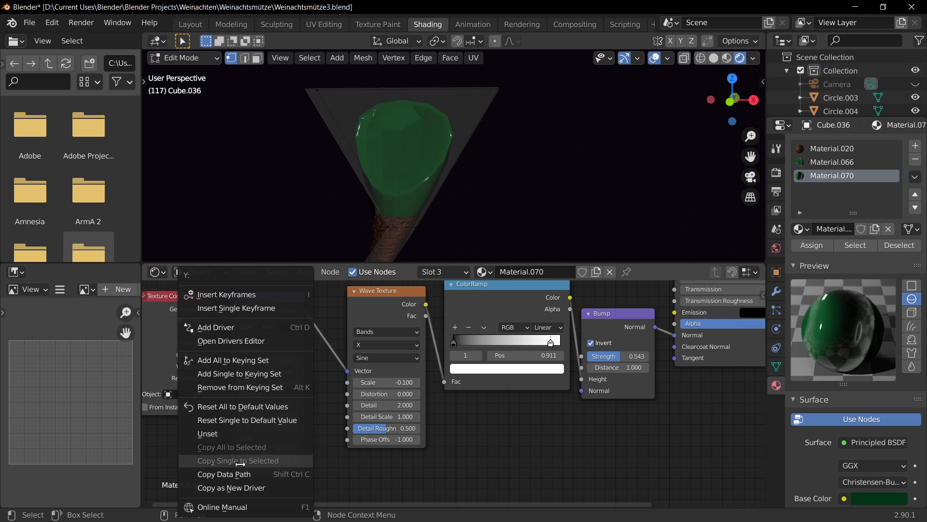
{"action": "key", "text": "Escape"}
{"action": "type", "text": "1"}
{"action": "key", "text": "Return"}
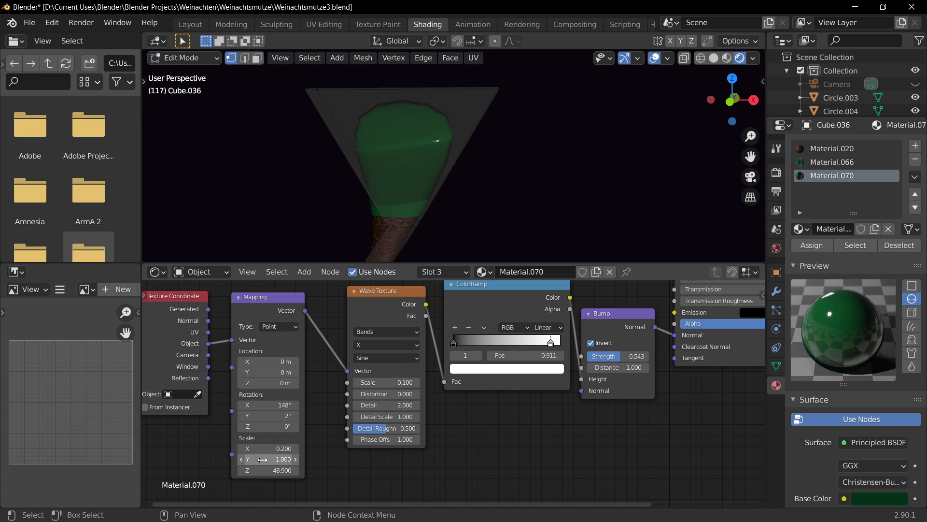
{"action": "type", "text": "1"}
{"action": "key", "text": "Return"}
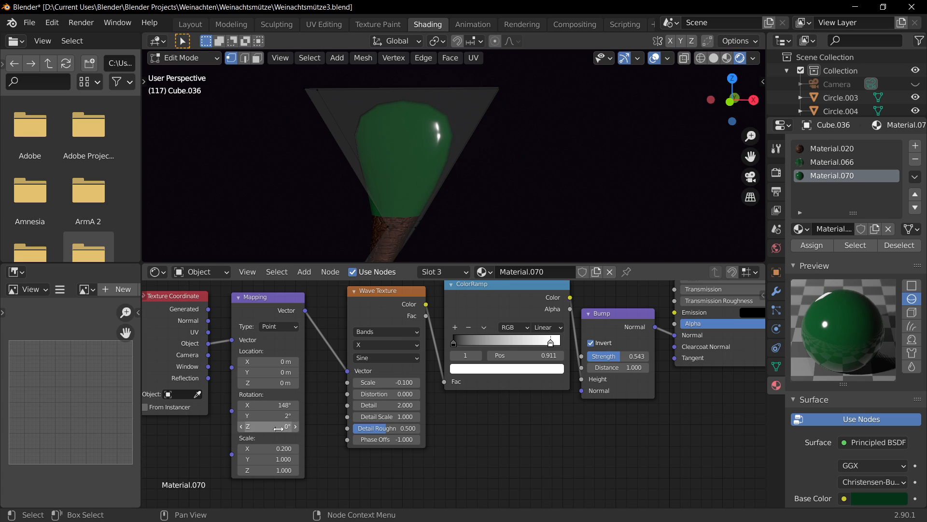
{"action": "double_click", "coordinate": [274, 449]}
{"action": "type", "text": "1"}
{"action": "key", "text": "Return"}
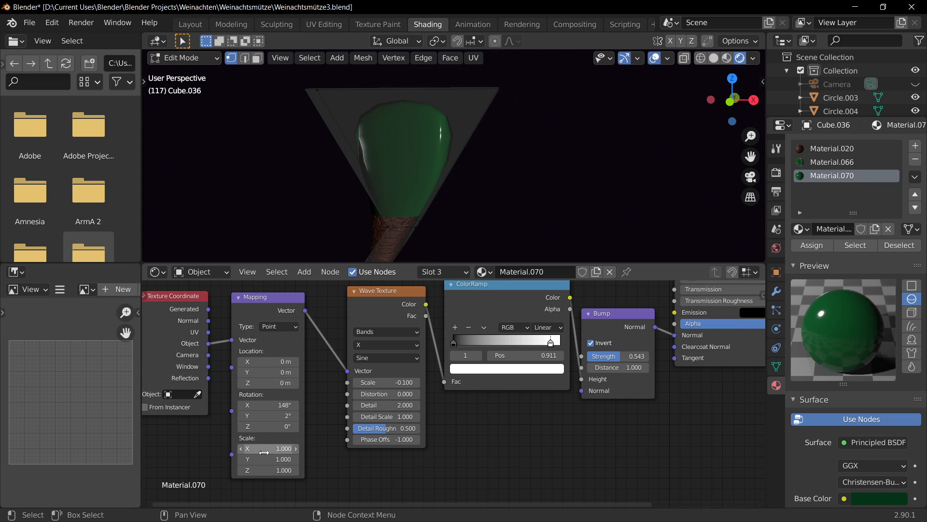
Reset Material.070's Mapping rotation to 0° on the X and Y axes
{"action": "left_click", "coordinate": [291, 404]}
{"action": "type", "text": "0"}
{"action": "key", "text": "Return"}
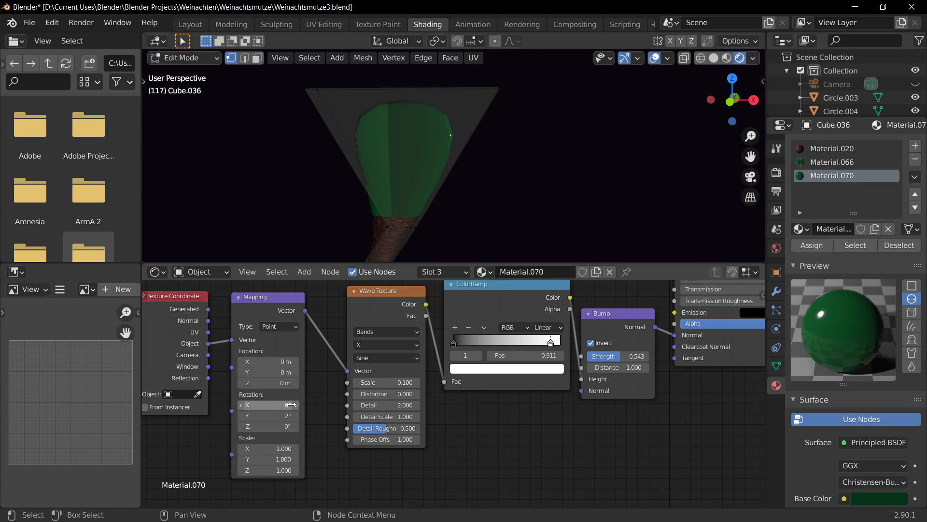
{"action": "key", "text": "Return"}
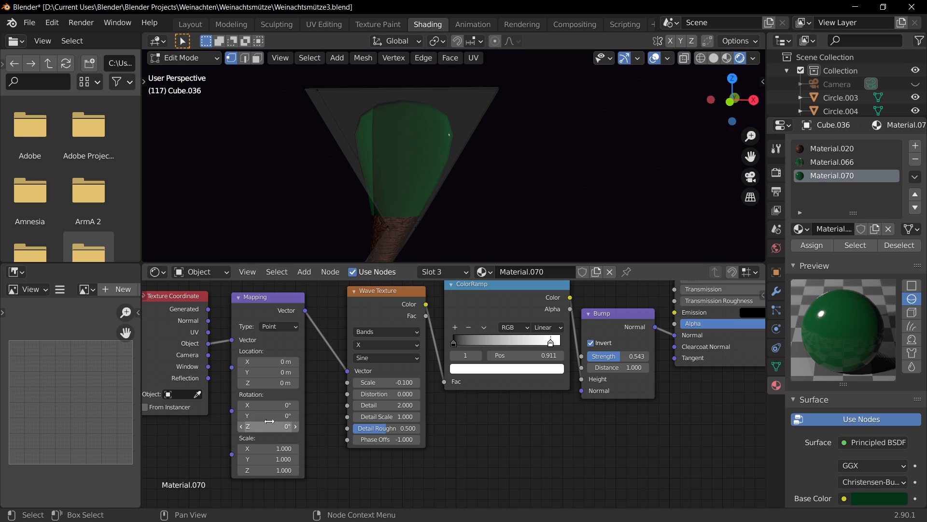
Set Material.070's Mapping rotation to X -137°, Y 23.7° and Z 3.4°
{"action": "mouse_move", "coordinate": [269, 416]}
{"action": "left_mouse_down"}
{"action": "mouse_move", "coordinate": [292, 416]}
{"action": "mouse_move", "coordinate": [271, 417]}
{"action": "left_mouse_up"}
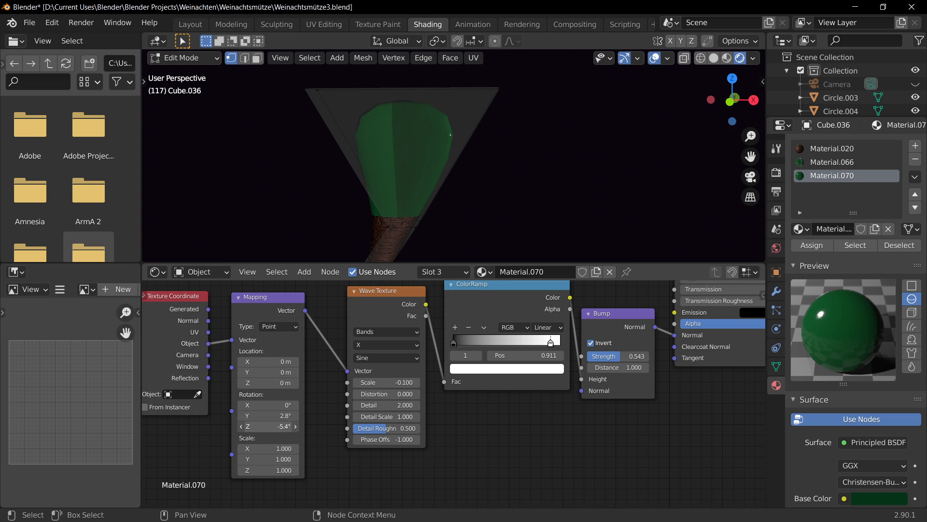
{"action": "mouse_move", "coordinate": [268, 405]}
{"action": "left_mouse_down"}
{"action": "mouse_move", "coordinate": [227, 405]}
{"action": "mouse_move", "coordinate": [296, 415]}
{"action": "left_mouse_up"}
{"action": "mouse_move", "coordinate": [268, 416]}
{"action": "left_mouse_down"}
{"action": "mouse_move", "coordinate": [288, 415]}
{"action": "mouse_move", "coordinate": [268, 415]}
{"action": "left_mouse_up"}
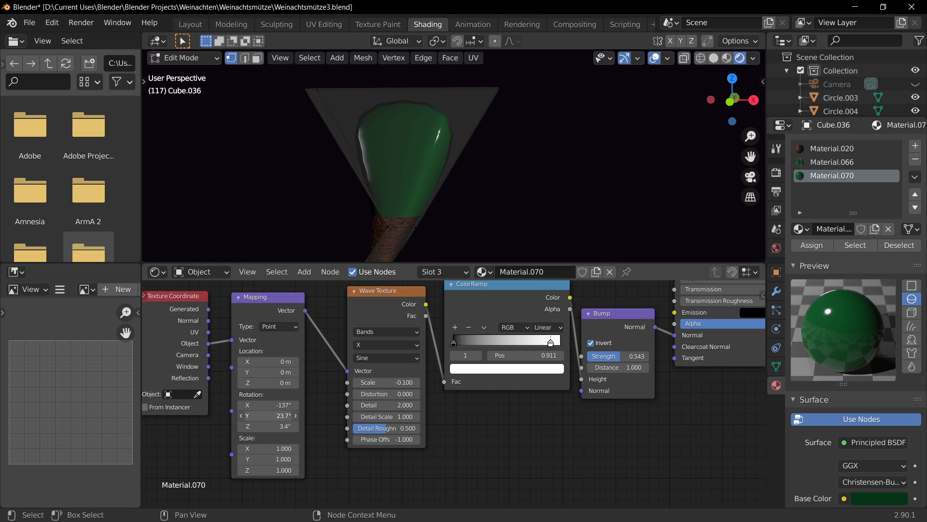
{"action": "scroll", "coordinate": [558, 157], "scroll_direction": "down", "scroll_amount": 5}
{"action": "scroll", "coordinate": [442, 144], "scroll_direction": "up", "scroll_amount": 3}
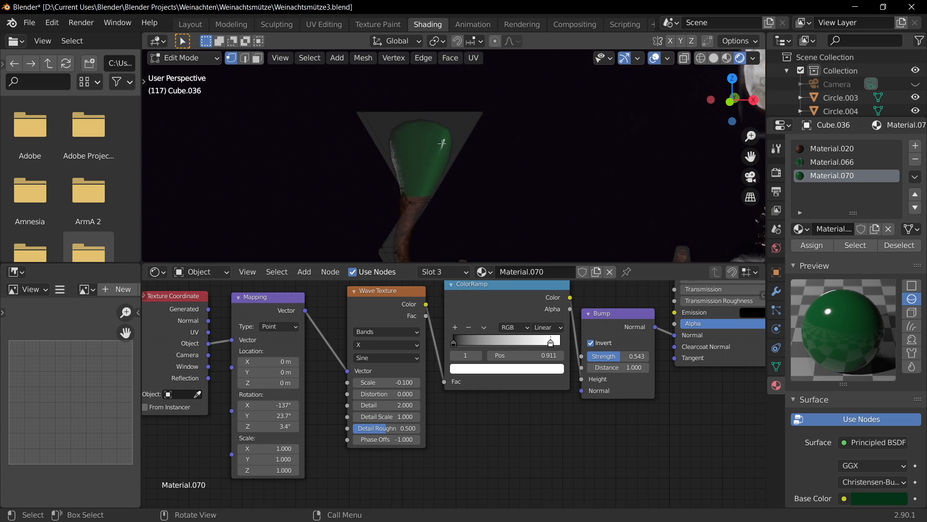
Set the ColorRamp's white stop to about 0.891 and the Bump strength to 0.604 in Material.070
{"action": "scroll", "coordinate": [442, 144], "scroll_direction": "up", "scroll_amount": 3}
{"action": "mouse_move", "coordinate": [554, 347]}
{"action": "left_mouse_down"}
{"action": "mouse_move", "coordinate": [497, 344]}
{"action": "mouse_move", "coordinate": [557, 338]}
{"action": "left_mouse_up"}
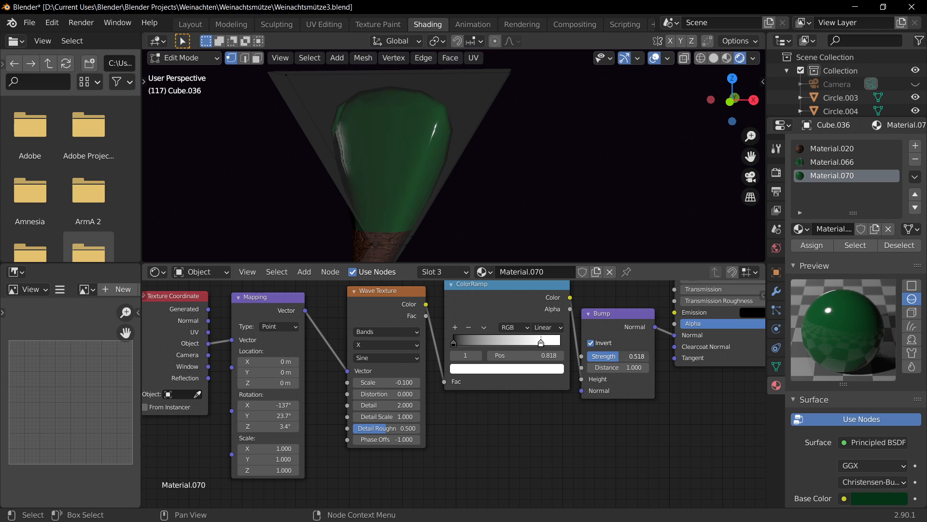
{"action": "mouse_move", "coordinate": [619, 356]}
{"action": "left_mouse_down"}
{"action": "mouse_move", "coordinate": [640, 356]}
{"action": "mouse_move", "coordinate": [624, 356]}
{"action": "left_mouse_up"}
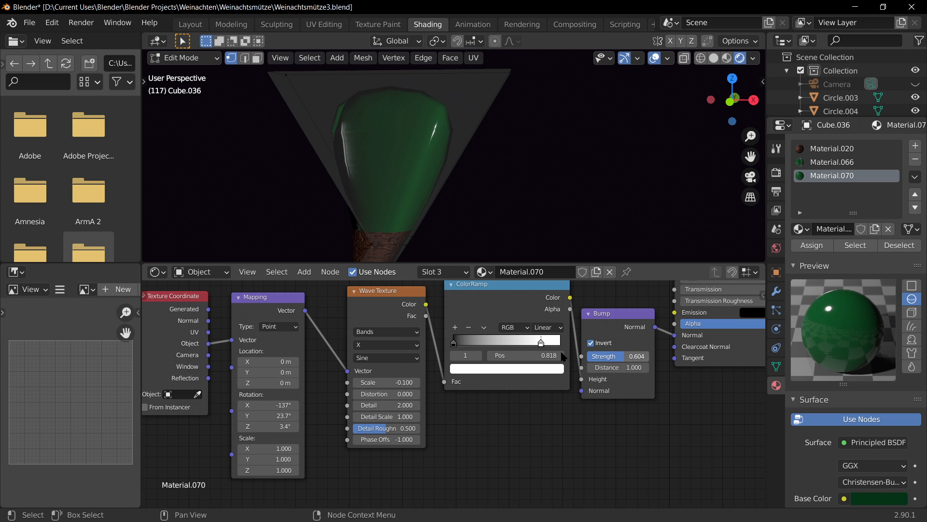
{"action": "mouse_move", "coordinate": [542, 347]}
{"action": "left_mouse_down"}
{"action": "mouse_move", "coordinate": [529, 345]}
{"action": "mouse_move", "coordinate": [560, 342]}
{"action": "left_mouse_up"}
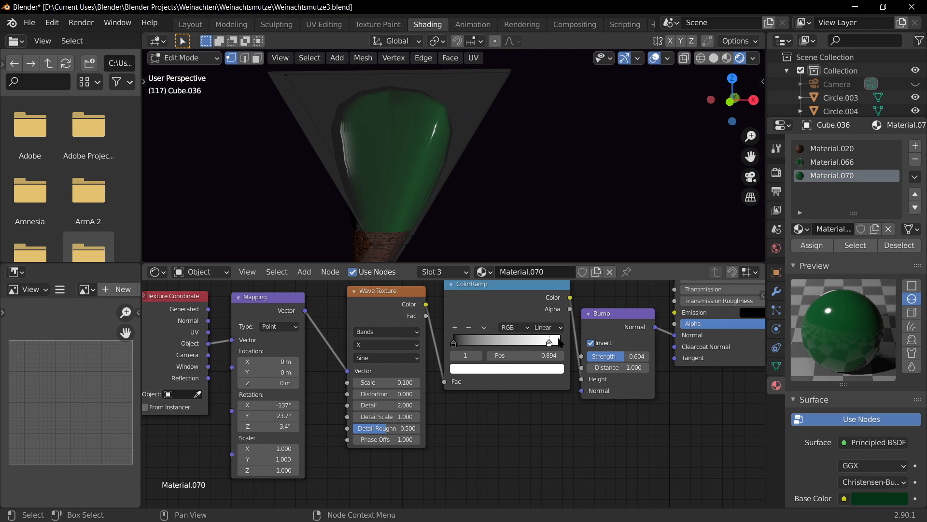
Set Material.070's Mapping rotation to X -141° and Y 165°, and return the branch arm to Object Mode
{"action": "left_click_drag", "start_coordinate": [269, 405], "coordinate": [338, 415]}
{"action": "scroll", "coordinate": [478, 222], "scroll_direction": "down", "scroll_amount": 5}
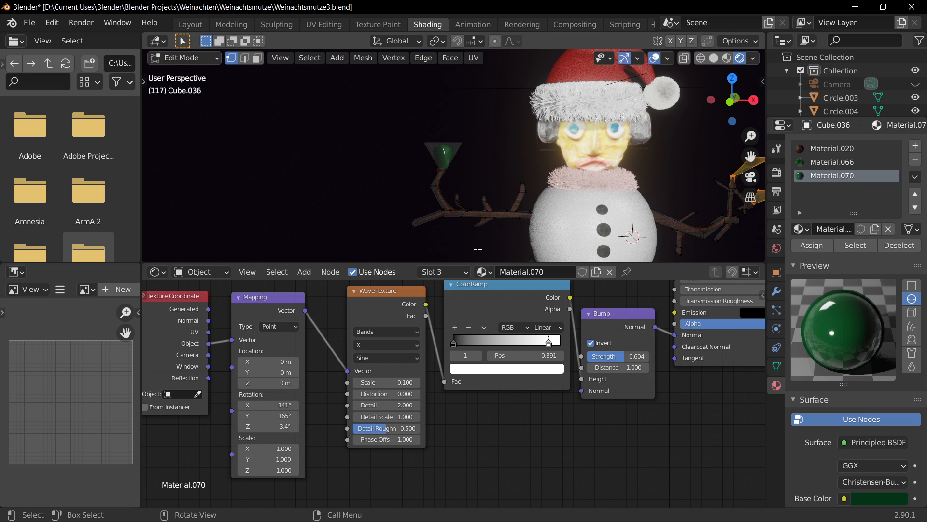
{"action": "scroll", "coordinate": [516, 224], "scroll_direction": "down", "scroll_amount": 4}
{"action": "scroll", "coordinate": [511, 149], "scroll_direction": "up", "scroll_amount": 8}
{"action": "key", "text": "Tab"}
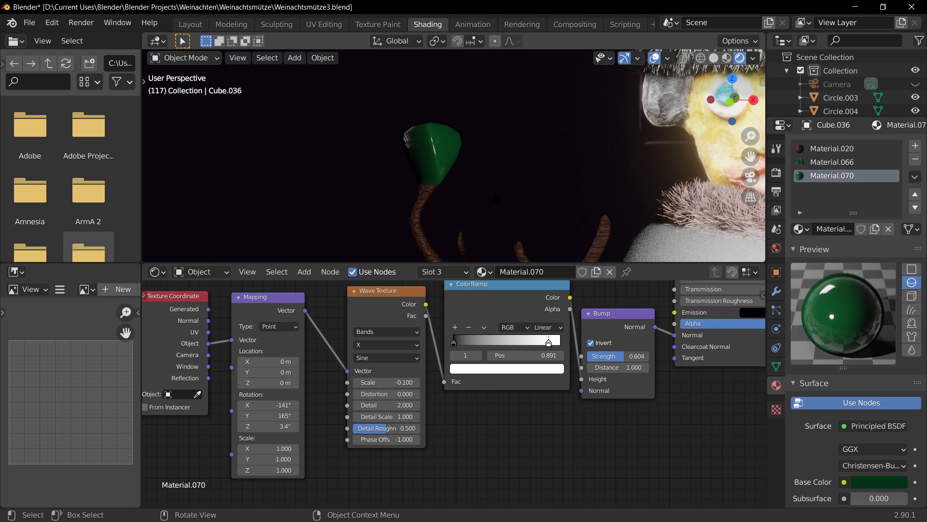
Set the green leaf material's Wave Texture scale to 1.900 and the Mapping rotation to X -63.2° and Y 167°
{"action": "scroll", "coordinate": [495, 197], "scroll_direction": "down", "scroll_amount": 5}
{"action": "key", "text": "Tab"}
{"action": "scroll", "coordinate": [494, 196], "scroll_direction": "up", "scroll_amount": 5}
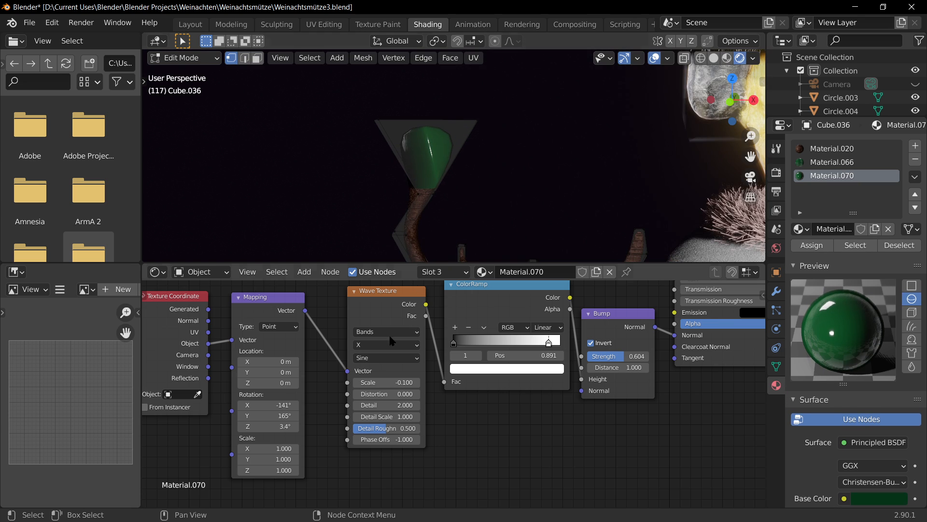
{"action": "left_click_drag", "start_coordinate": [373, 382], "coordinate": [382, 382]}
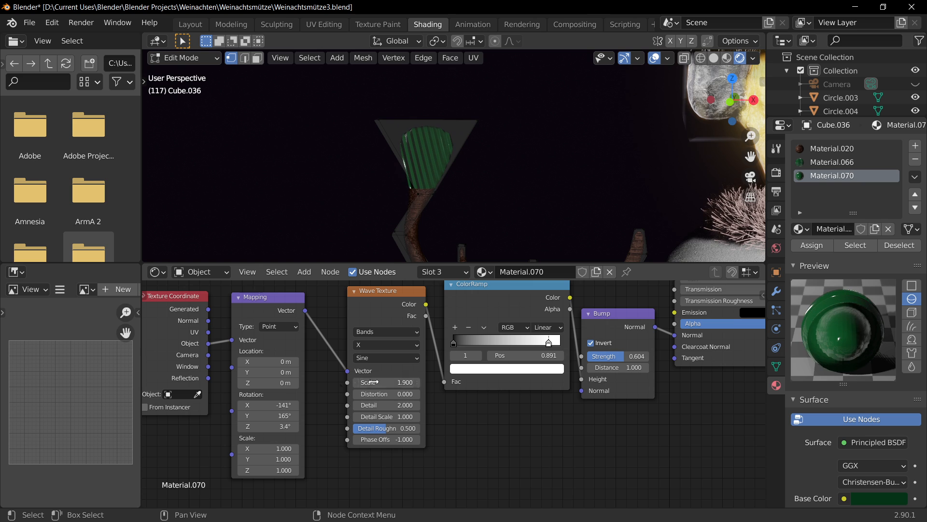
{"action": "scroll", "coordinate": [309, 411], "scroll_direction": "up", "scroll_amount": 2}
{"action": "mouse_move", "coordinate": [238, 411]}
{"action": "left_mouse_down"}
{"action": "mouse_move", "coordinate": [283, 407]}
{"action": "mouse_move", "coordinate": [241, 420]}
{"action": "left_mouse_up"}
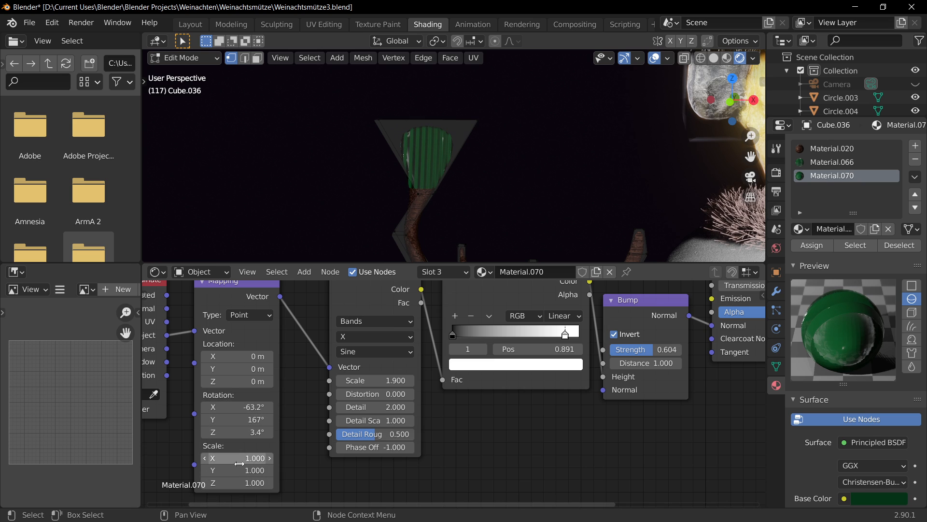
Try a Mapping X scale of 0.400, a Wave Texture scale of 4.100 and a white ColorRamp stop position of 0.043
{"action": "left_click_drag", "start_coordinate": [237, 458], "coordinate": [240, 483]}
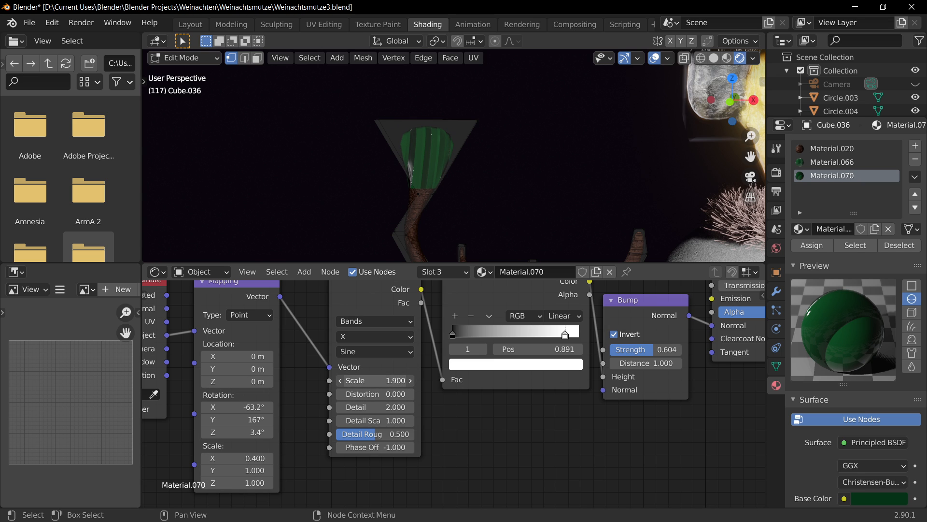
{"action": "left_click_drag", "start_coordinate": [375, 380], "coordinate": [358, 380]}
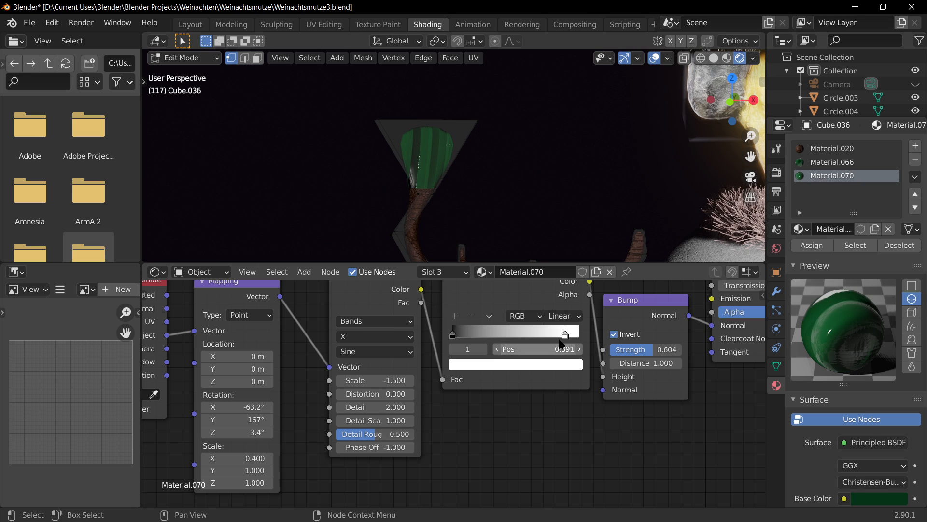
{"action": "left_click_drag", "start_coordinate": [559, 339], "coordinate": [453, 332]}
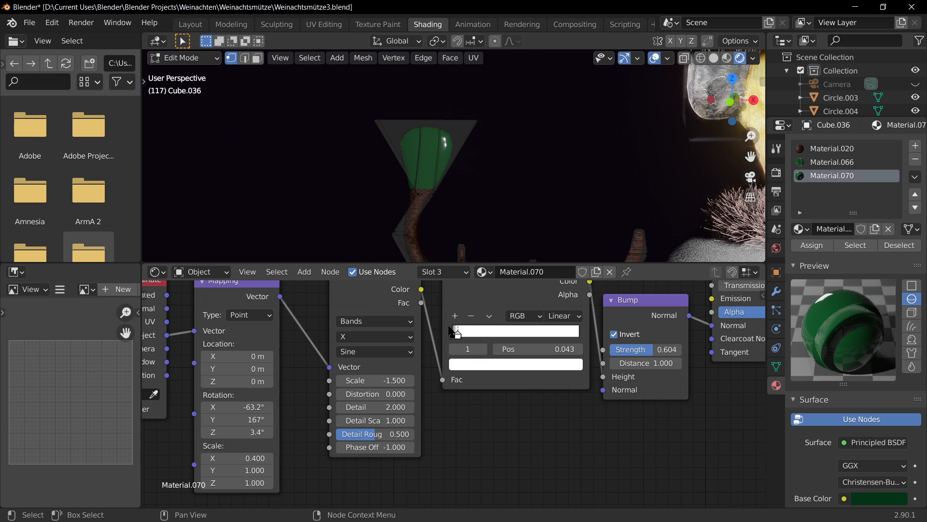
{"action": "left_click_drag", "start_coordinate": [382, 380], "coordinate": [404, 380]}
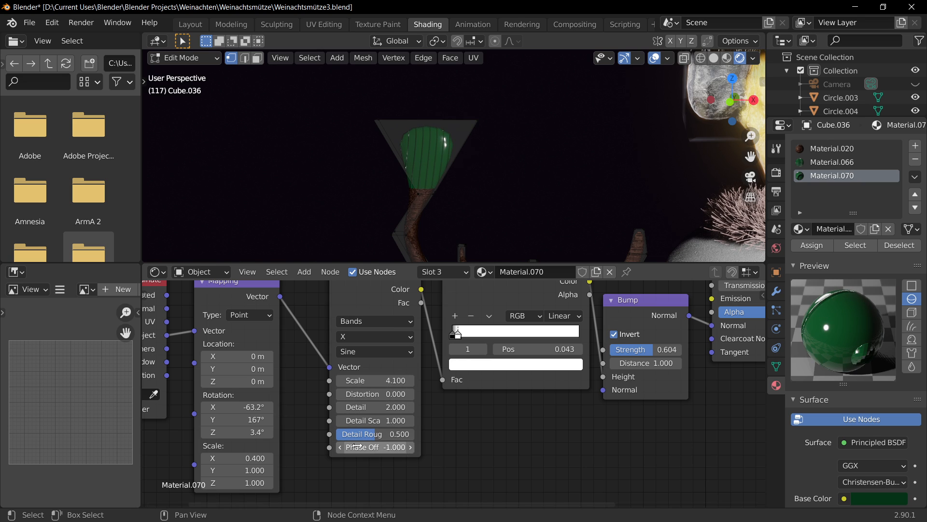
Set the Wave Texture's phase offset to 0.500, detail scale to 11.500, distortion to 3.100 and scale to 0.400
{"action": "left_click_drag", "start_coordinate": [375, 446], "coordinate": [361, 447]}
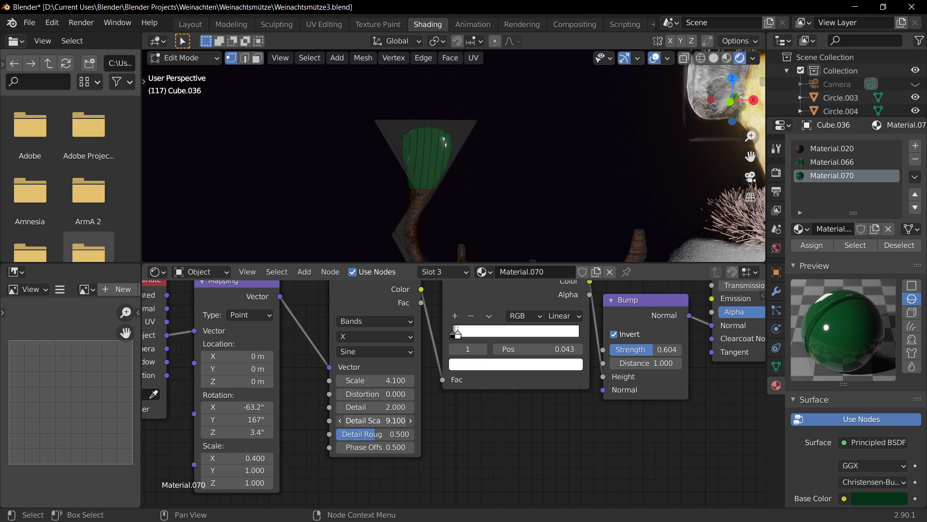
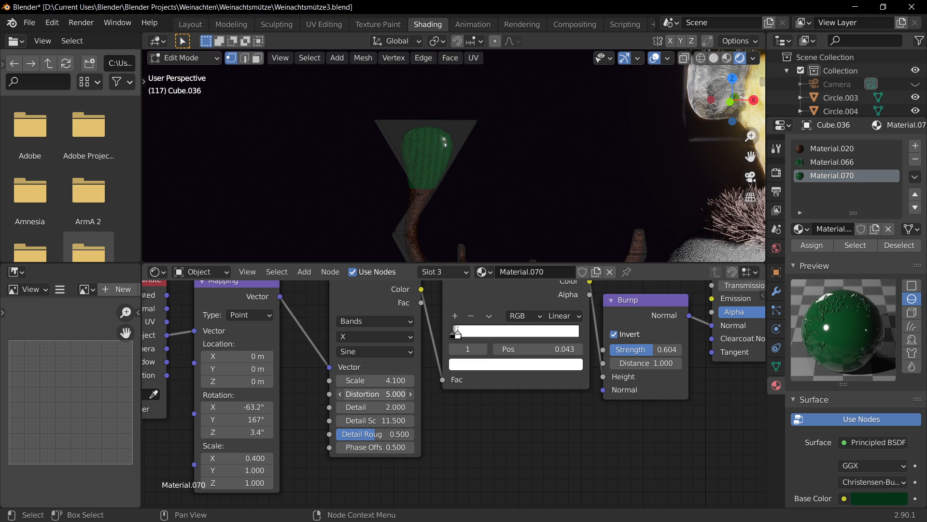
{"action": "mouse_move", "coordinate": [376, 393]}
{"action": "left_mouse_down"}
{"action": "mouse_move", "coordinate": [363, 394]}
{"action": "mouse_move", "coordinate": [360, 380]}
{"action": "mouse_move", "coordinate": [370, 380]}
{"action": "left_mouse_up"}
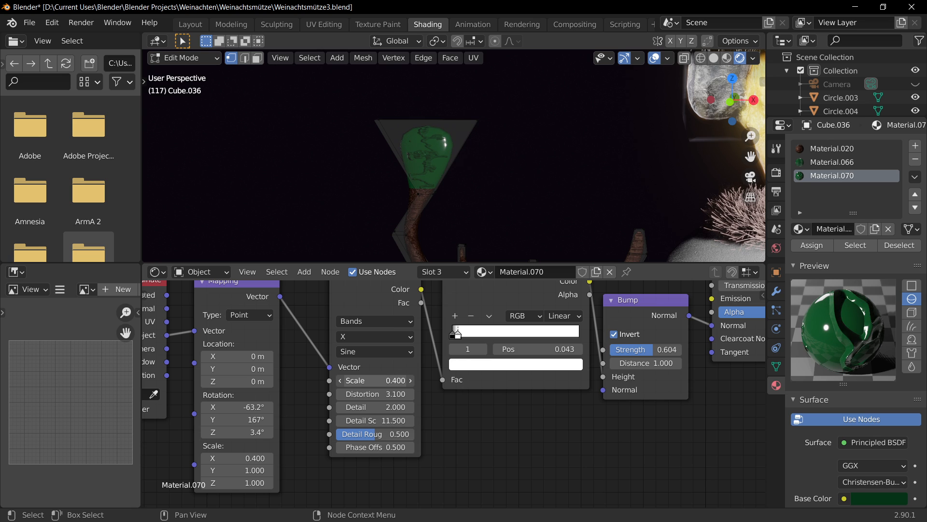
{"action": "left_click", "coordinate": [341, 382]}
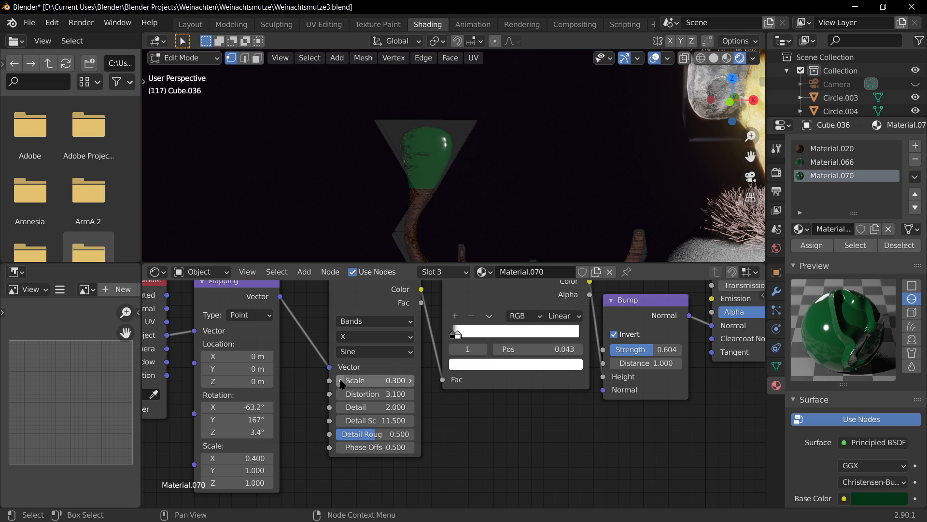
{"action": "left_click", "coordinate": [411, 380]}
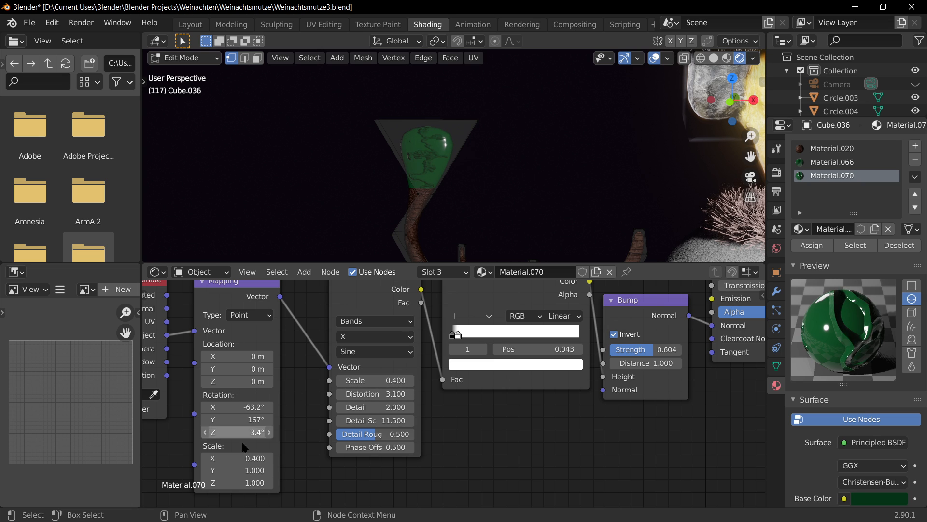
Set the Mapping node's X scale to -1.900
{"action": "left_click_drag", "start_coordinate": [237, 458], "coordinate": [222, 458]}
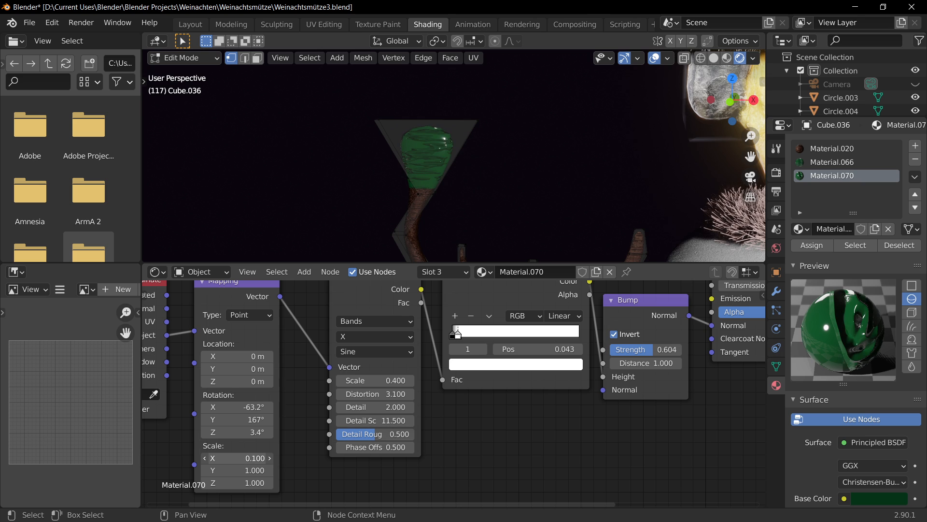
{"action": "left_click", "coordinate": [205, 458]}
{"action": "left_click", "coordinate": [204, 458]}
{"action": "left_click", "coordinate": [204, 458]}
{"action": "left_click", "coordinate": [205, 458]}
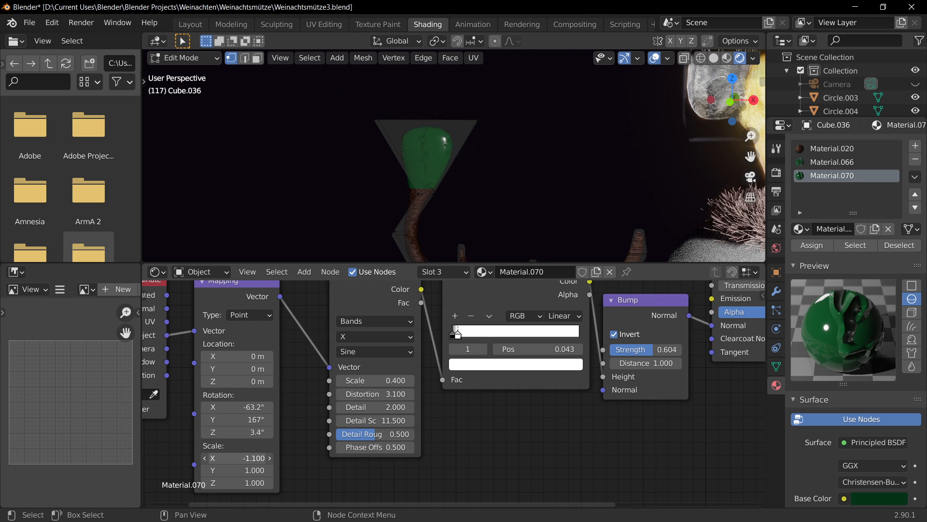
{"action": "left_click", "coordinate": [204, 458]}
{"action": "left_click", "coordinate": [204, 458]}
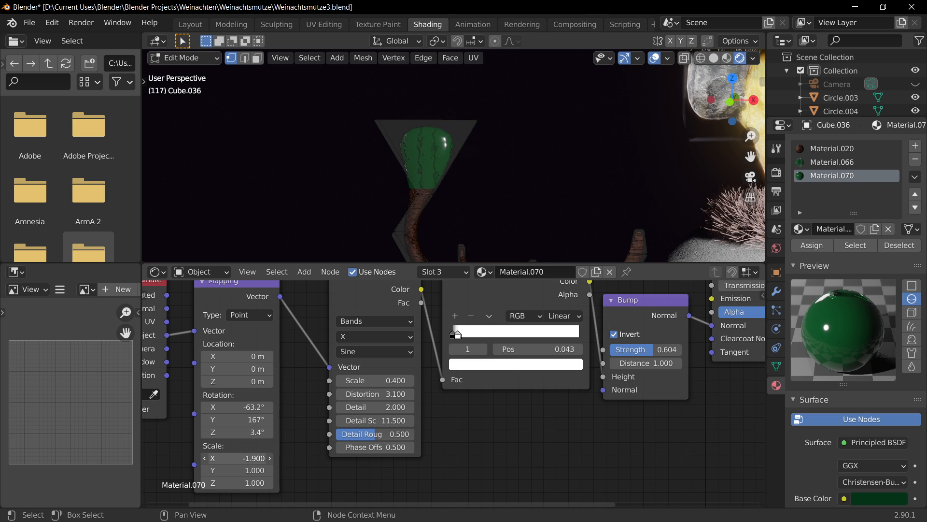
Set the Bump strength to 0.933, move the white ColorRamp stop to 0.775, and check the leaf in Object Mode
{"action": "left_click_drag", "start_coordinate": [637, 350], "coordinate": [676, 349]}
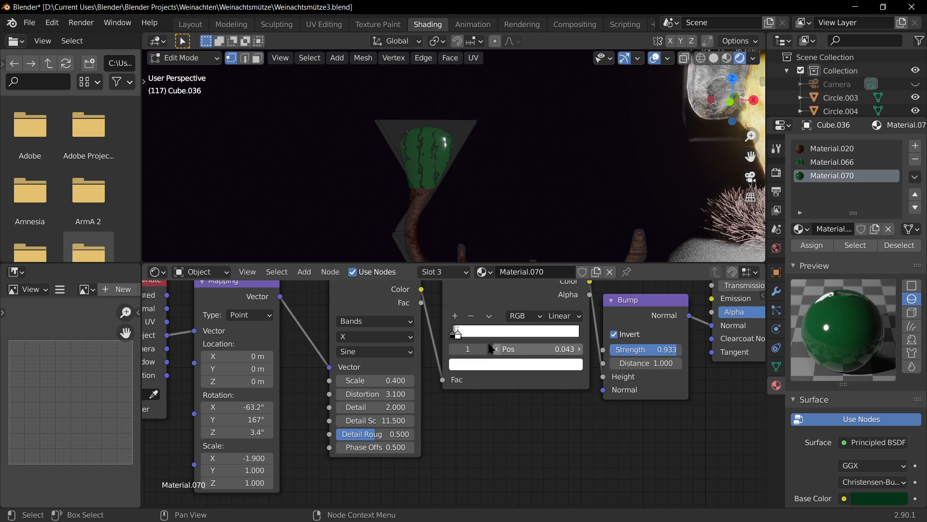
{"action": "left_click_drag", "start_coordinate": [460, 335], "coordinate": [575, 341]}
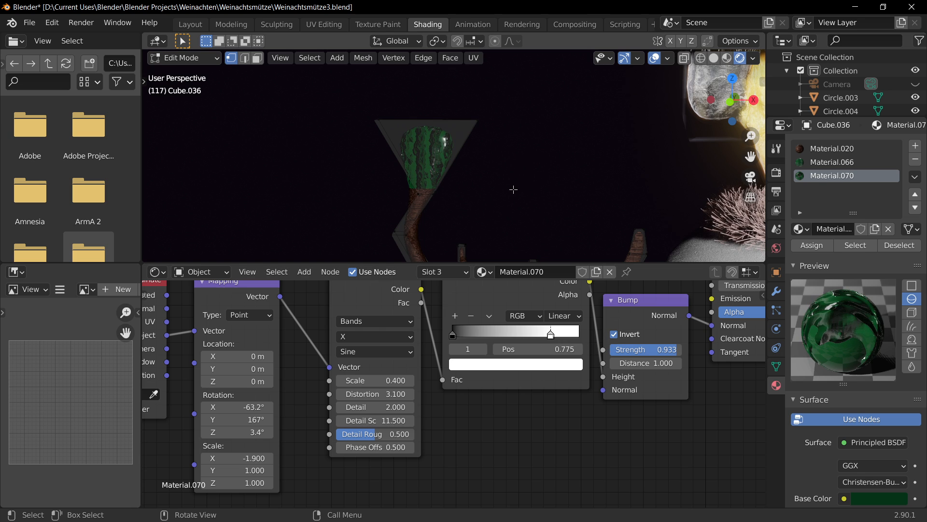
{"action": "key", "text": "Tab"}
{"action": "scroll", "coordinate": [519, 213], "scroll_direction": "down", "scroll_amount": 8}
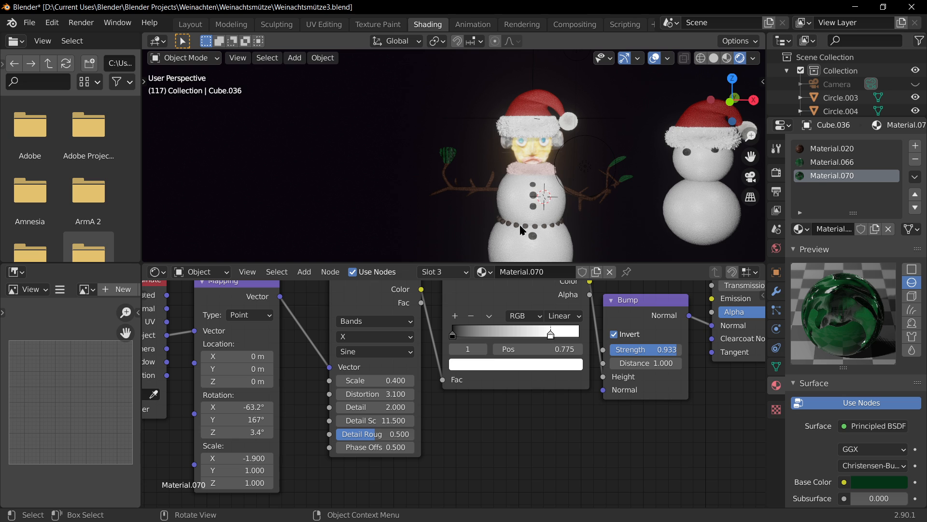
{"action": "scroll", "coordinate": [452, 155], "scroll_direction": "up", "scroll_amount": 10}
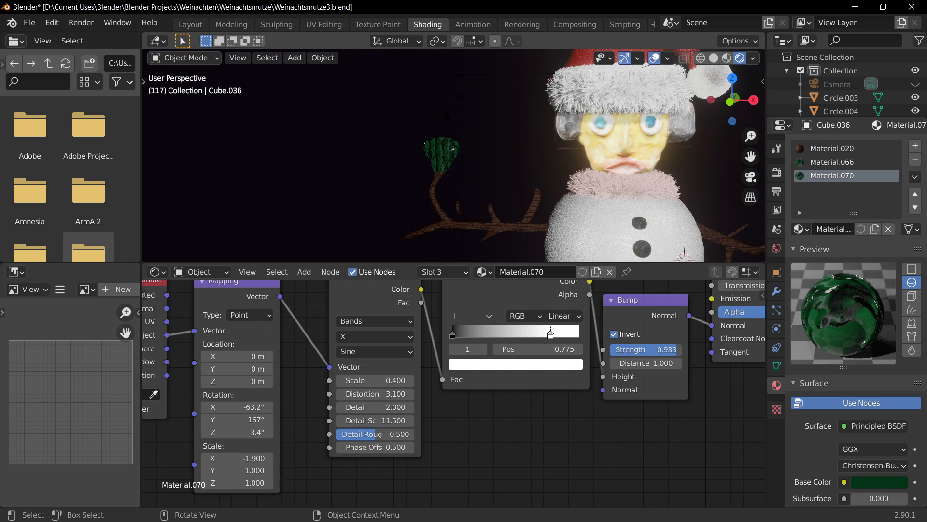
Select the leaf mesh's top face in Edit Mode and flatten it along global Y to a factor of about 0.17
{"action": "key", "text": "Tab"}
{"action": "middle_click_drag", "start_coordinate": [455, 155], "coordinate": [472, 166]}
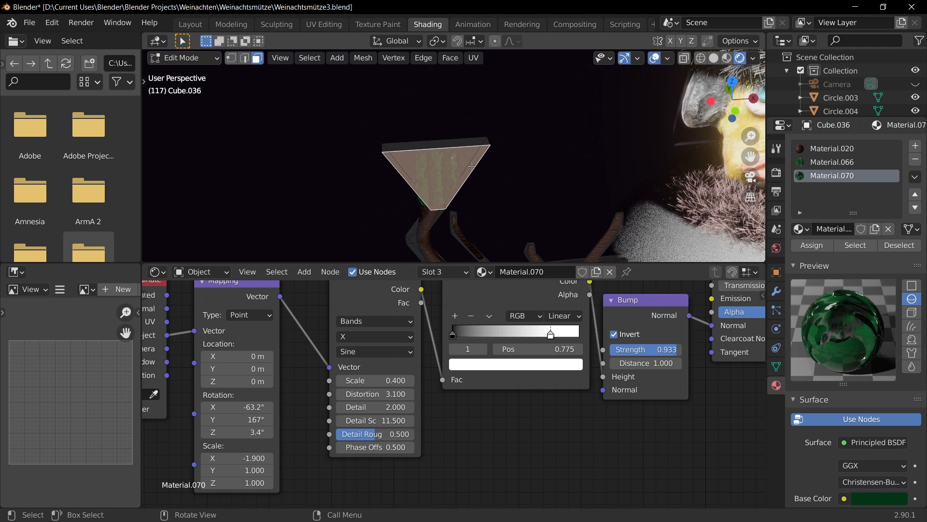
{"action": "left_click", "coordinate": [441, 141]}
{"action": "key", "text": "s"}
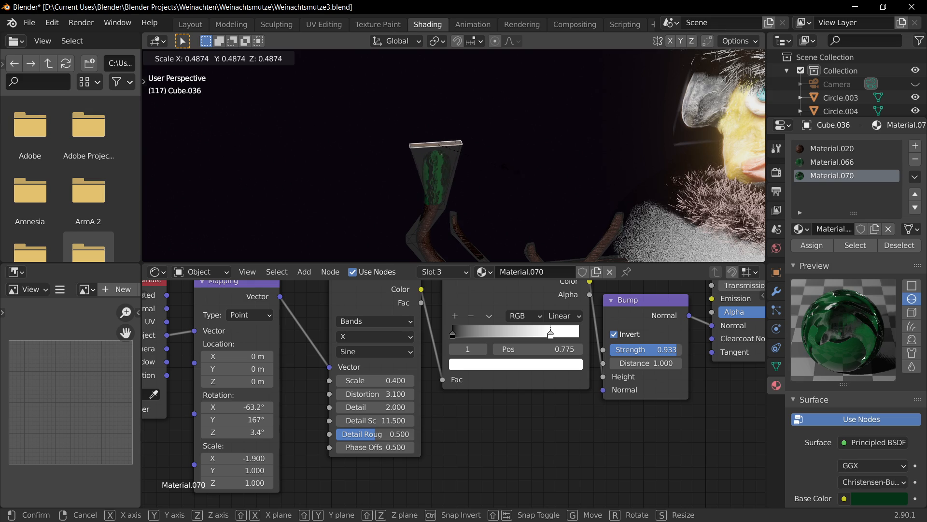
{"action": "key", "text": "Escape"}
{"action": "middle_click_drag", "start_coordinate": [544, 176], "coordinate": [589, 189]}
{"action": "key", "text": "s"}
{"action": "key", "text": "y"}
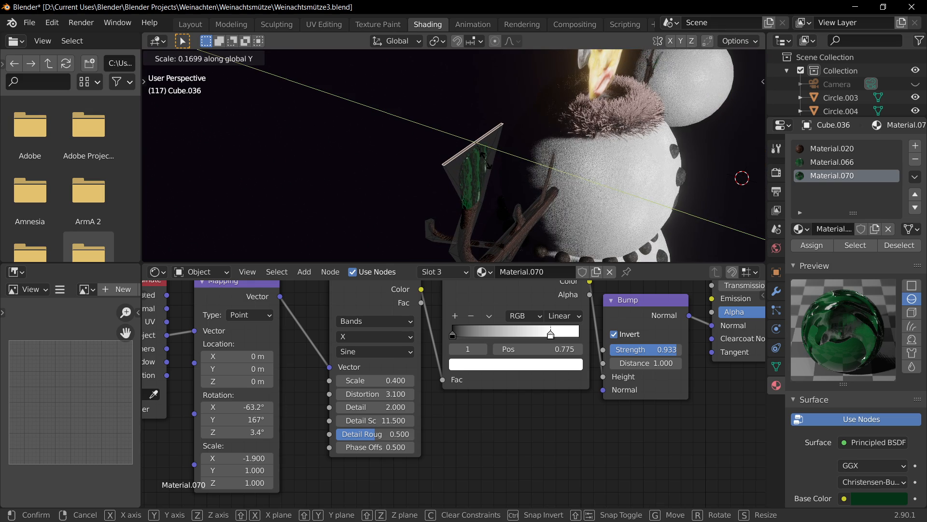
{"action": "left_click", "coordinate": [518, 165]}
Scale the flattened top face along global X to a factor of about 0.91
{"action": "middle_click_drag", "start_coordinate": [518, 165], "coordinate": [546, 179]}
{"action": "key", "text": "g"}
{"action": "key", "text": "z"}
{"action": "key", "text": "Escape"}
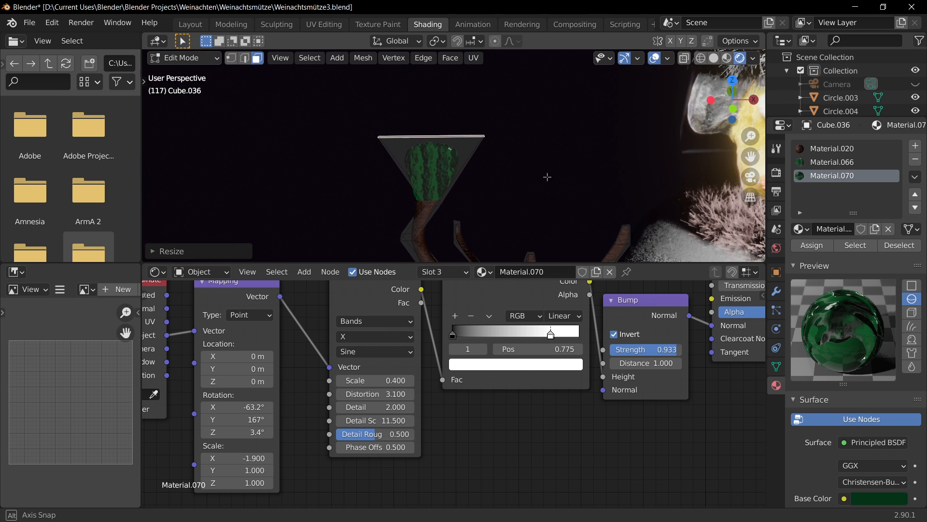
{"action": "key", "text": "s"}
{"action": "key", "text": "x"}
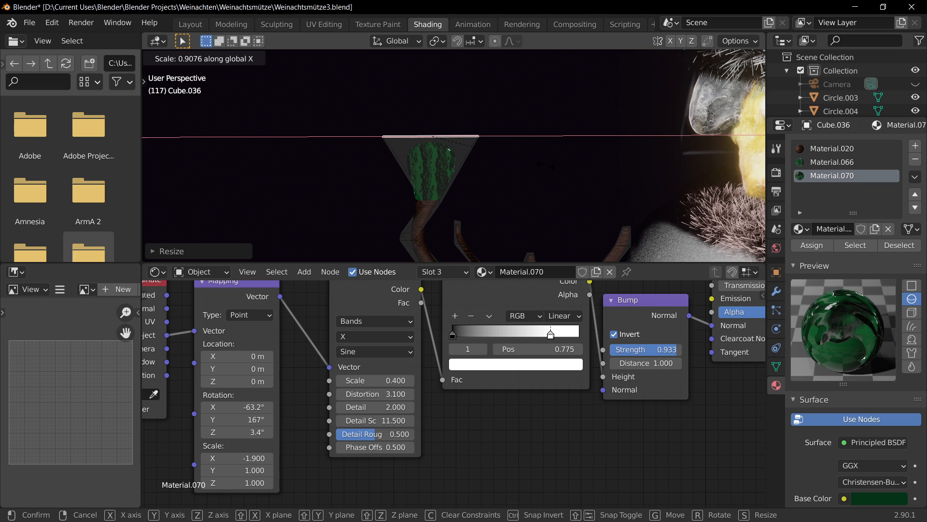
{"action": "left_click", "coordinate": [558, 167]}
Subdivide the rear long edge of the leaf's top face using its two corner vertices
{"action": "middle_click_drag", "start_coordinate": [559, 167], "coordinate": [422, 99]}
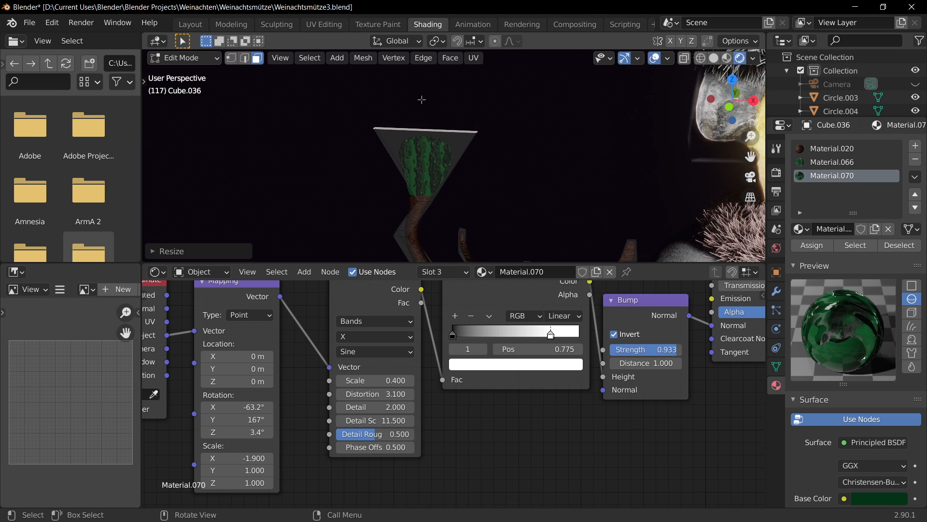
{"action": "key", "text": "ctrl+r"}
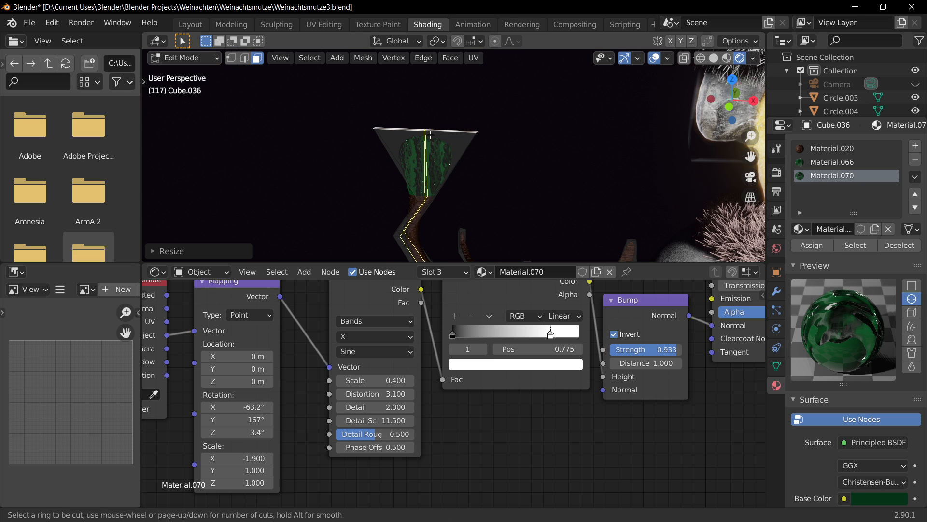
{"action": "key", "text": "Escape"}
{"action": "middle_click_drag", "start_coordinate": [481, 132], "coordinate": [319, 139]}
{"action": "key", "text": "2"}
{"action": "key", "text": "1"}
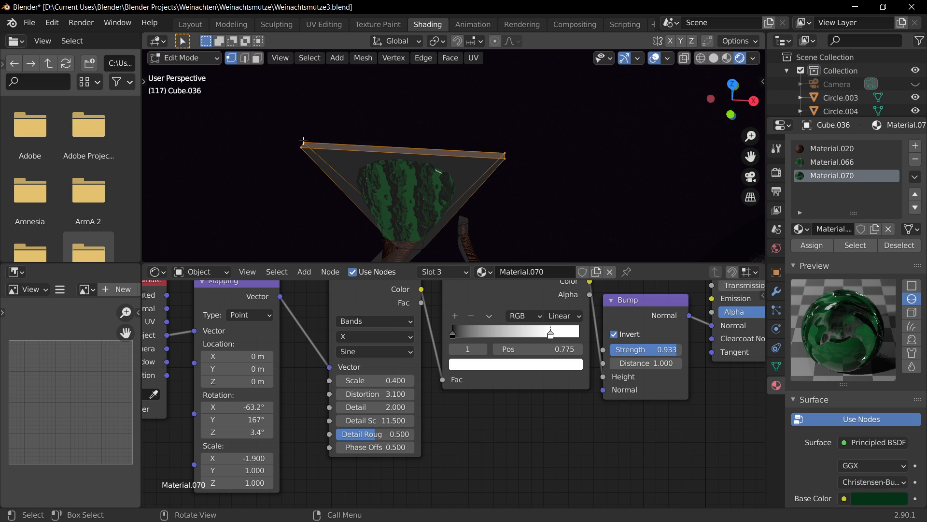
{"action": "left_click", "coordinate": [304, 143]}
{"action": "left_click", "coordinate": [505, 153], "text": "shift"}
{"action": "right_click", "coordinate": [394, 145]}
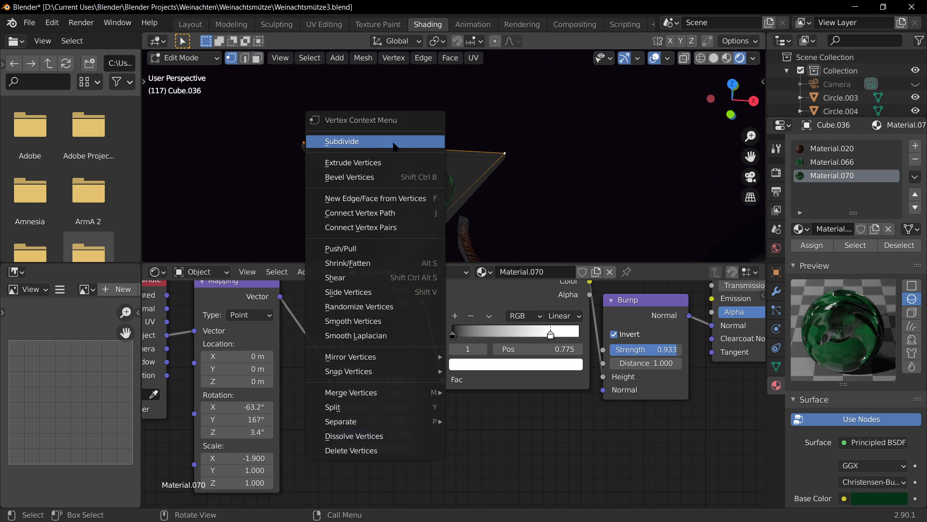
{"action": "left_click", "coordinate": [379, 141]}
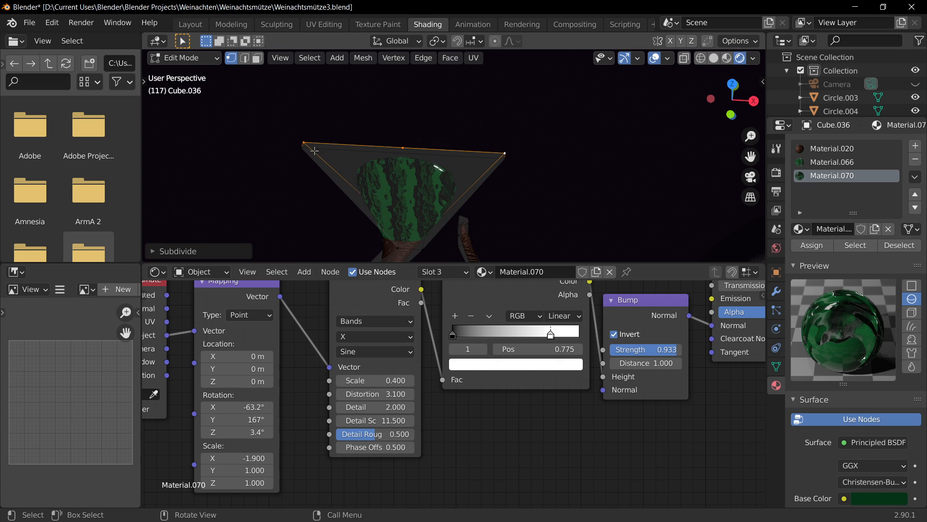
Subdivide the front long edge of the top face between its two corner vertices
{"action": "left_click", "coordinate": [505, 155], "text": "shift"}
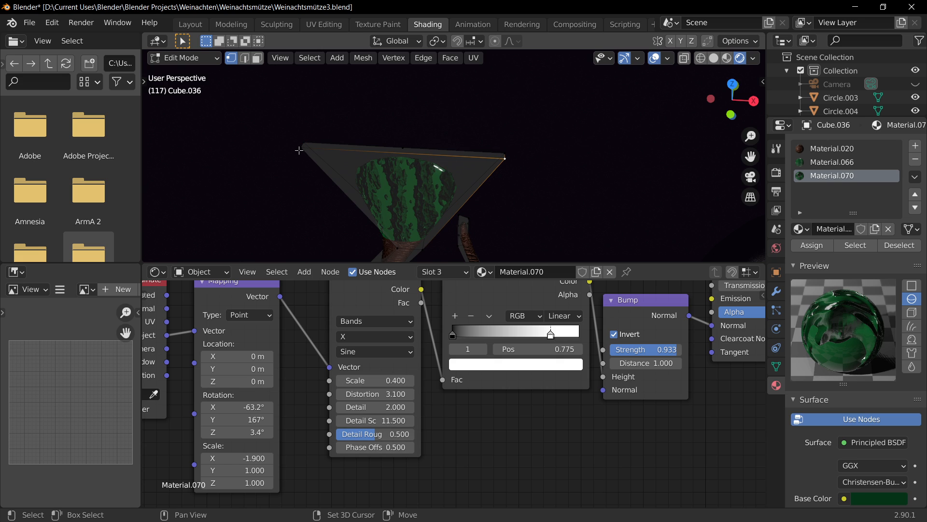
{"action": "right_click", "coordinate": [412, 155]}
{"action": "left_click", "coordinate": [394, 149]}
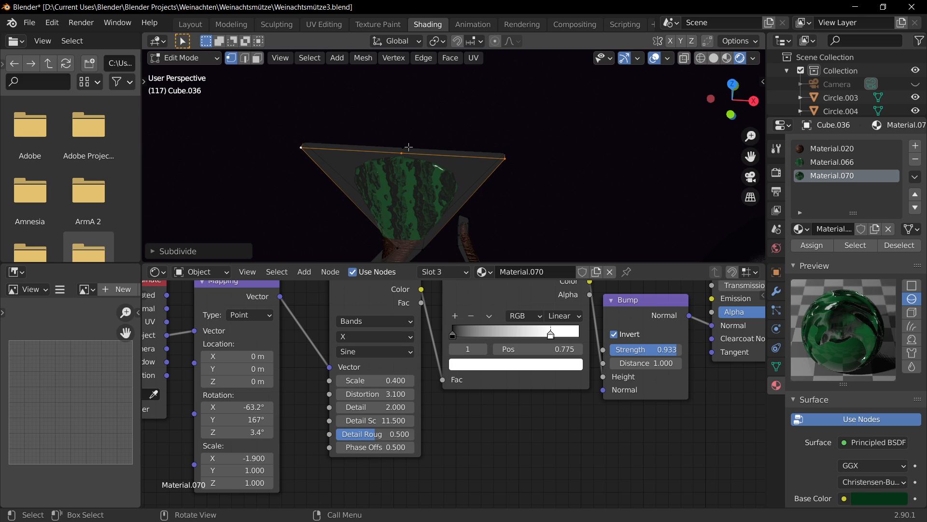
Select the new midpoint vertices on both top edges and raise them along global Z by about 0.47 m
{"action": "left_click", "coordinate": [409, 150]}
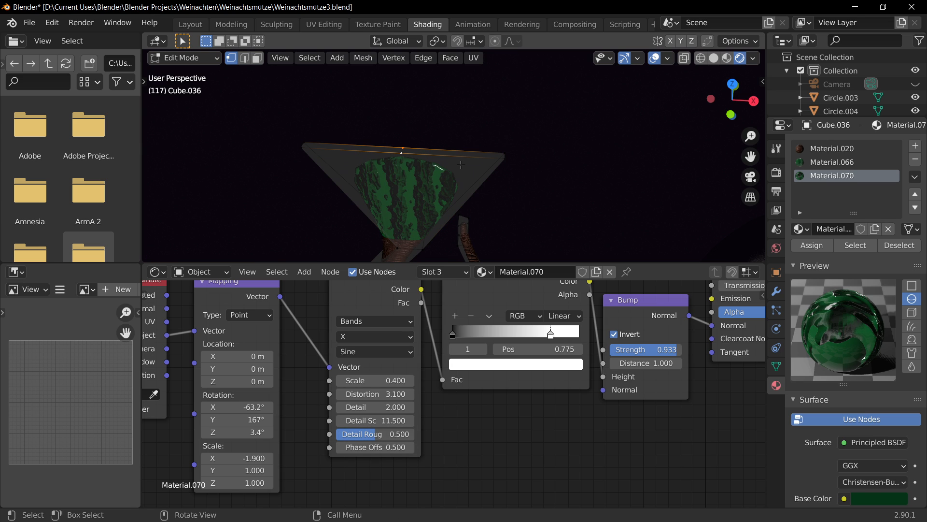
{"action": "middle_click_drag", "start_coordinate": [461, 165], "coordinate": [461, 169]}
{"action": "key", "text": "g"}
{"action": "key", "text": "z"}
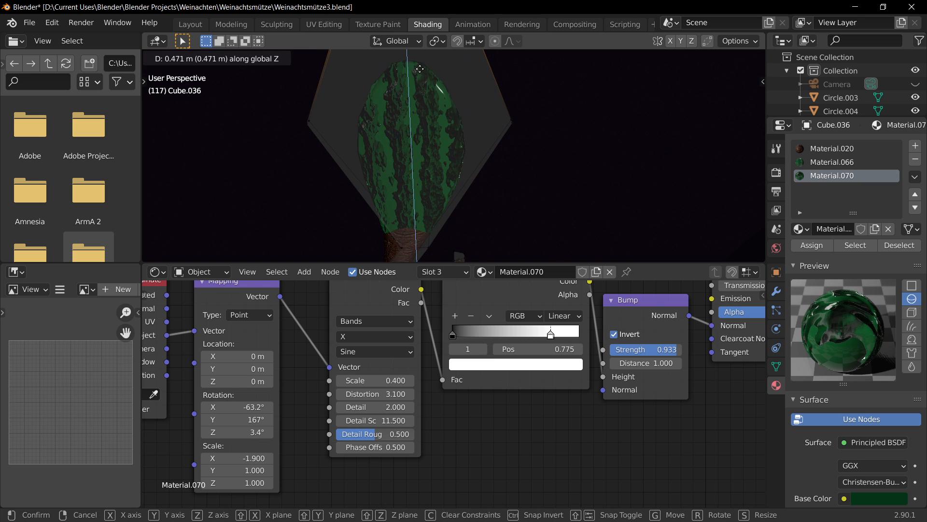
{"action": "left_click", "coordinate": [455, 140]}
Raise the selected leaf tip vertices further along global Z by about 0.77 m
{"action": "scroll", "coordinate": [514, 172], "scroll_direction": "down", "scroll_amount": 3}
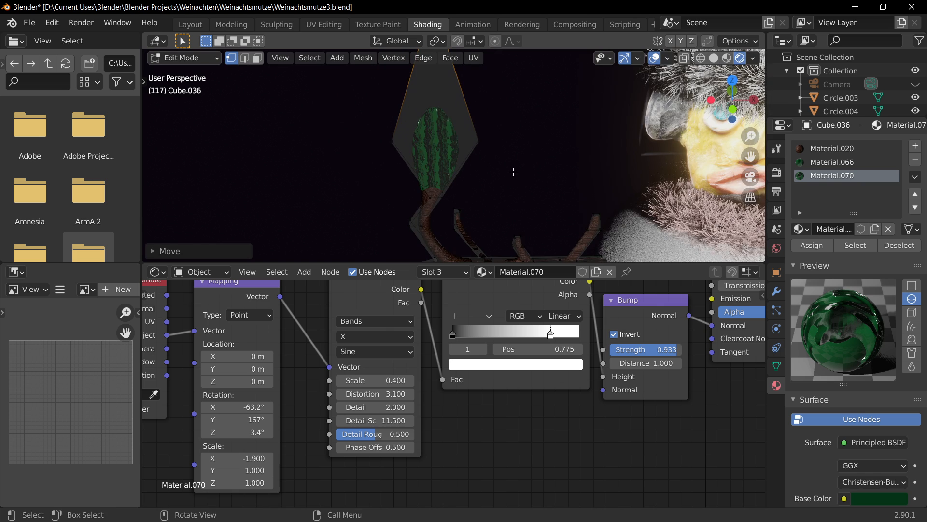
{"action": "scroll", "coordinate": [513, 171], "scroll_direction": "down", "scroll_amount": 3}
{"action": "key", "text": "g"}
{"action": "key", "text": "z"}
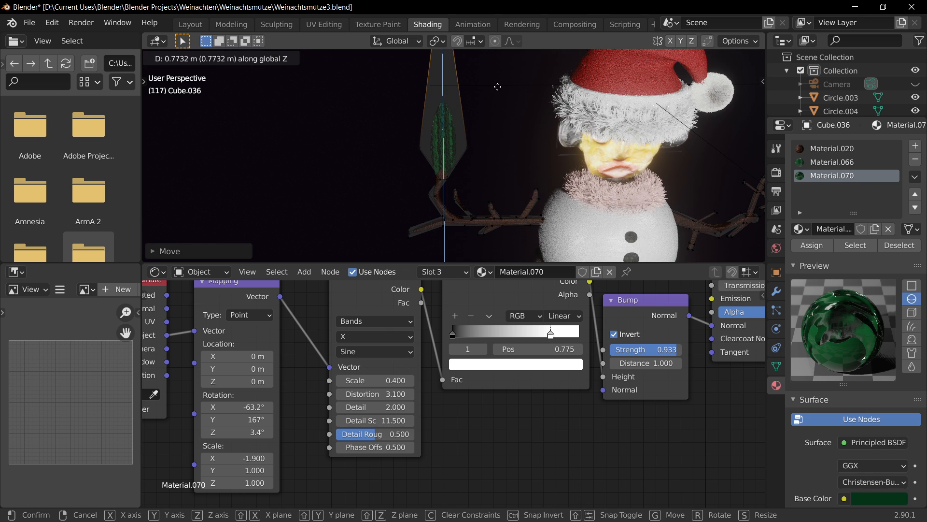
{"action": "left_click", "coordinate": [497, 112]}
Shift the leaf tip outward along global X by about -0.59 m and check it in Object Mode
{"action": "scroll", "coordinate": [497, 113], "scroll_direction": "down", "scroll_amount": 3}
{"action": "key", "text": "g"}
{"action": "key", "text": "x"}
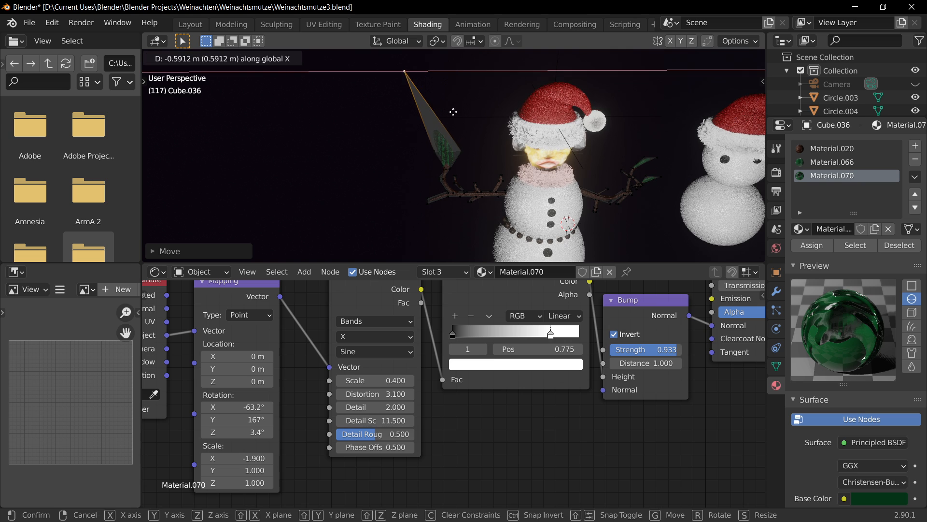
{"action": "left_click", "coordinate": [453, 111]}
{"action": "scroll", "coordinate": [454, 145], "scroll_direction": "up", "scroll_amount": 5}
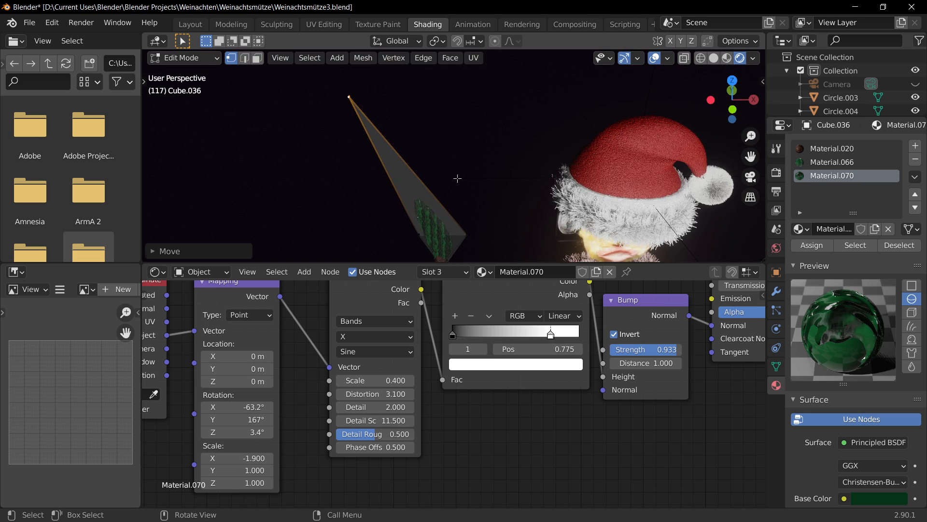
{"action": "scroll", "coordinate": [456, 178], "scroll_direction": "down", "scroll_amount": 4}
{"action": "key", "text": "Tab"}
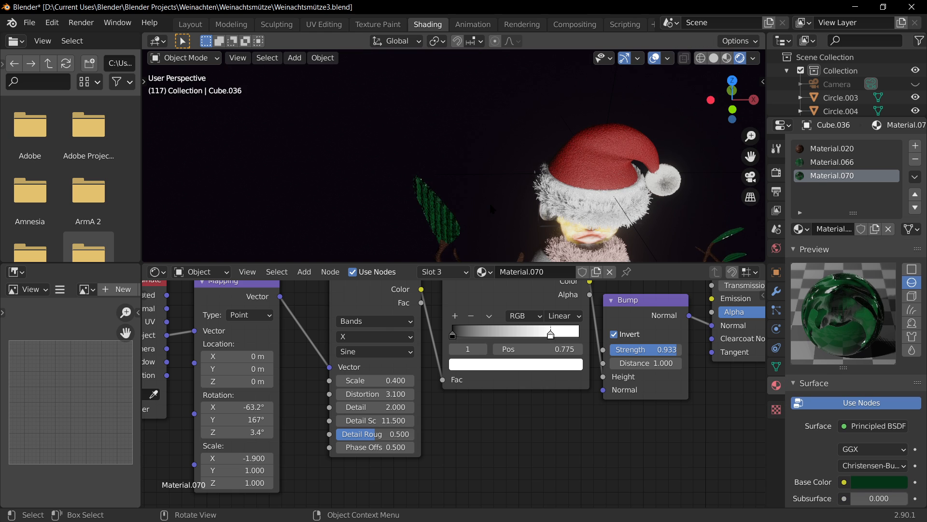
Return to Edit Mode and shift the leaf's side corner vertex facing the snowman slightly along global X
{"action": "key", "text": "Tab"}
{"action": "middle_click_drag", "start_coordinate": [485, 226], "coordinate": [536, 157]}
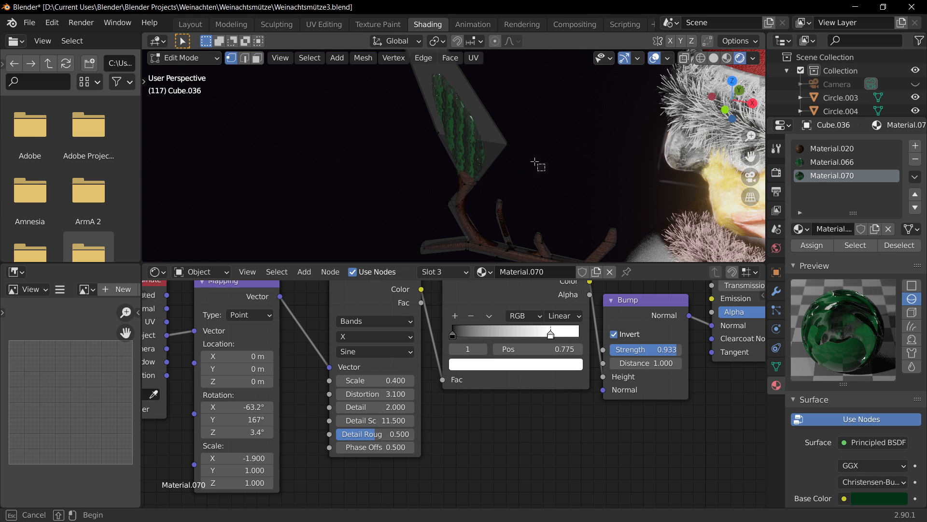
{"action": "left_click", "coordinate": [513, 138]}
{"action": "key", "text": "g"}
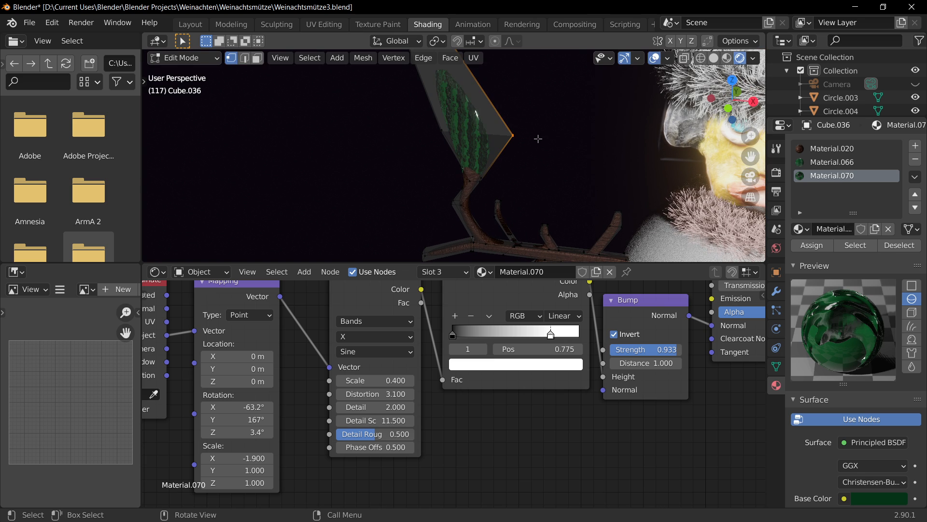
{"action": "key", "text": "x"}
{"action": "left_click", "coordinate": [534, 144]}
{"action": "scroll", "coordinate": [526, 143], "scroll_direction": "down", "scroll_amount": 3}
Select the leaf's tip vertices and lower them along global Z by about 0.57 m
{"action": "middle_click_drag", "start_coordinate": [445, 62], "coordinate": [446, 131], "text": "shift"}
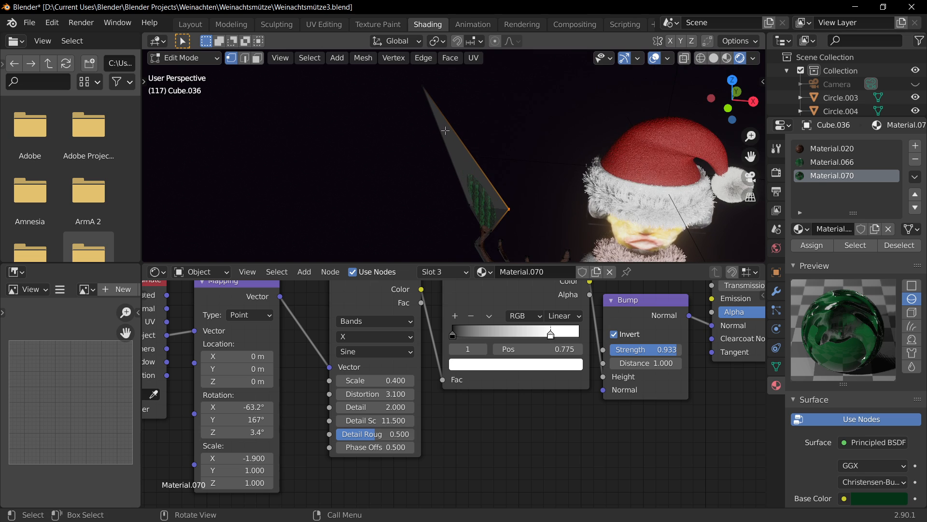
{"action": "left_click_drag", "start_coordinate": [398, 84], "coordinate": [439, 112]}
{"action": "key", "text": "b"}
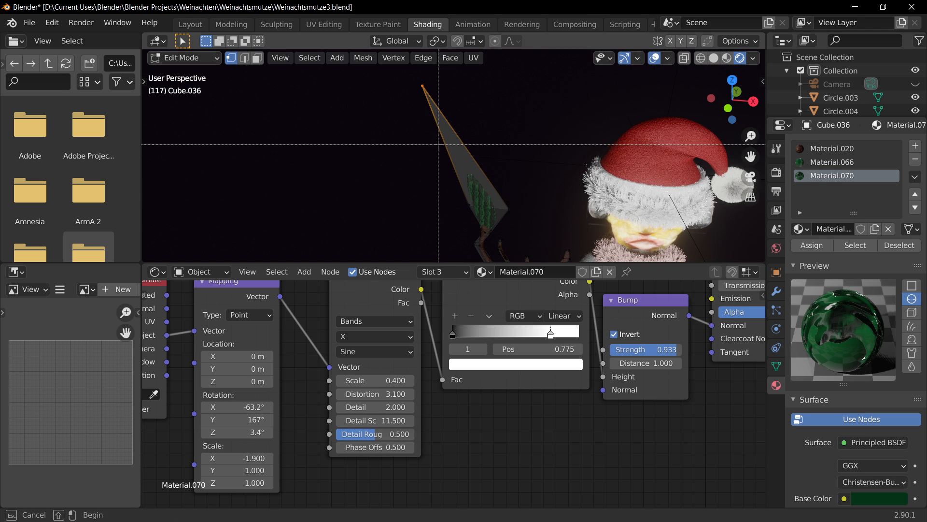
{"action": "key", "text": "Escape"}
{"action": "key", "text": "g"}
{"action": "key", "text": "z"}
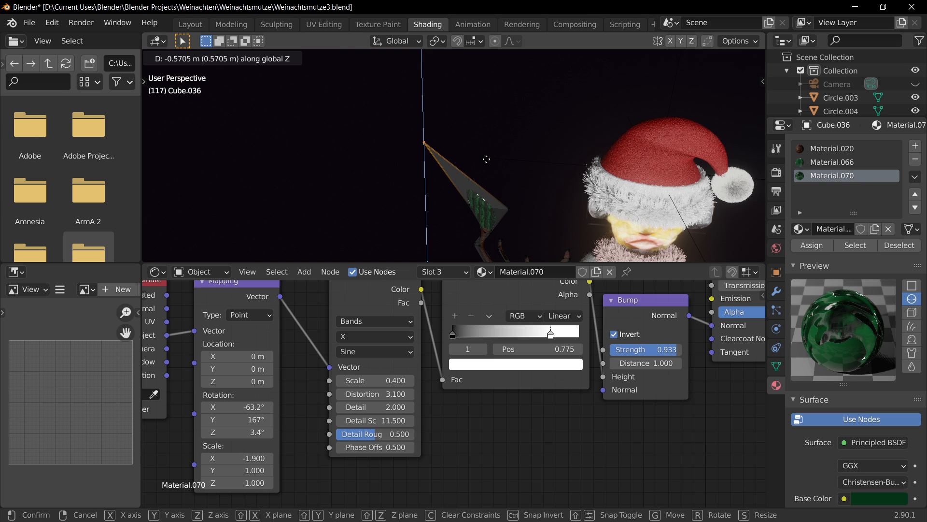
{"action": "left_click", "coordinate": [541, 214]}
{"action": "key", "text": "Tab"}
{"action": "key", "text": "Tab"}
Select the leaf's corner vertex facing the snowman and lower it along global Z by about 0.09 m
{"action": "middle_click_drag", "start_coordinate": [531, 220], "coordinate": [427, 139], "text": "shift"}
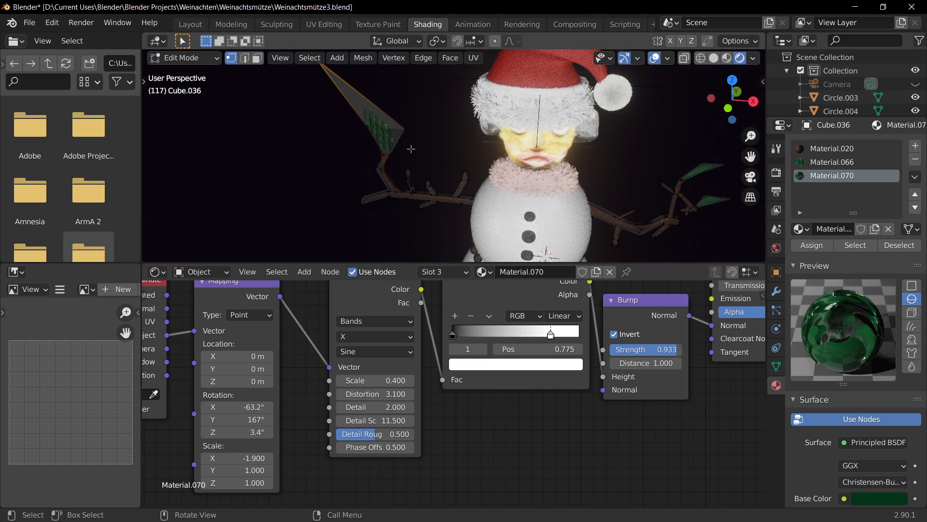
{"action": "scroll", "coordinate": [422, 134], "scroll_direction": "up", "scroll_amount": 2}
{"action": "key", "text": "g"}
{"action": "key", "text": "x"}
{"action": "right_click", "coordinate": [397, 121]}
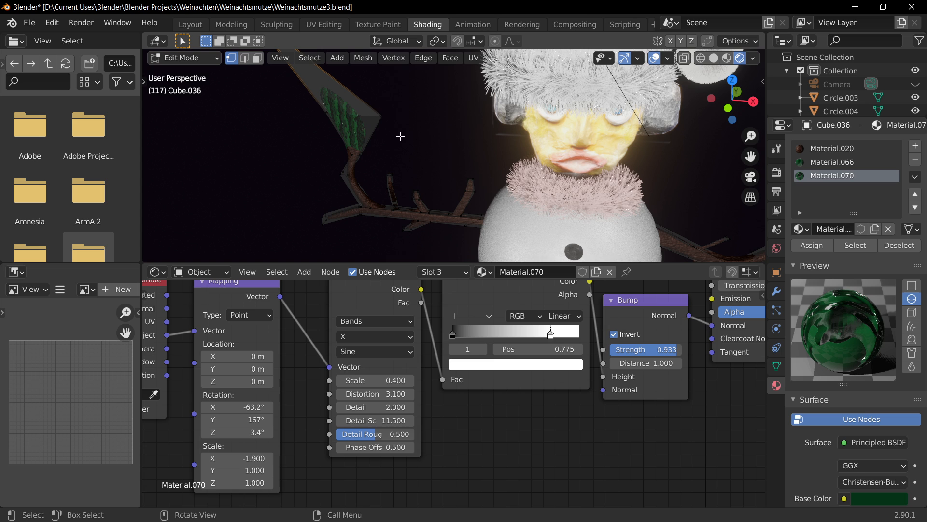
{"action": "left_click", "coordinate": [401, 136]}
{"action": "key", "text": "g"}
{"action": "key", "text": "z"}
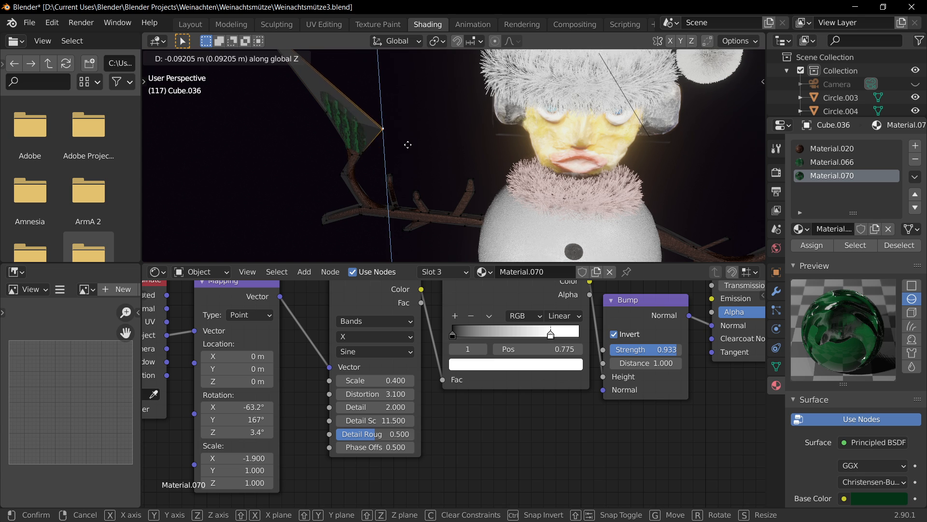
{"action": "left_click", "coordinate": [408, 144]}
{"action": "key", "text": "Tab"}
Move the same corner vertex along global X by about -0.10 m and check the leaf in Object Mode
{"action": "scroll", "coordinate": [402, 201], "scroll_direction": "down", "scroll_amount": 4}
{"action": "key", "text": "Tab"}
{"action": "key", "text": "g"}
{"action": "key", "text": "x"}
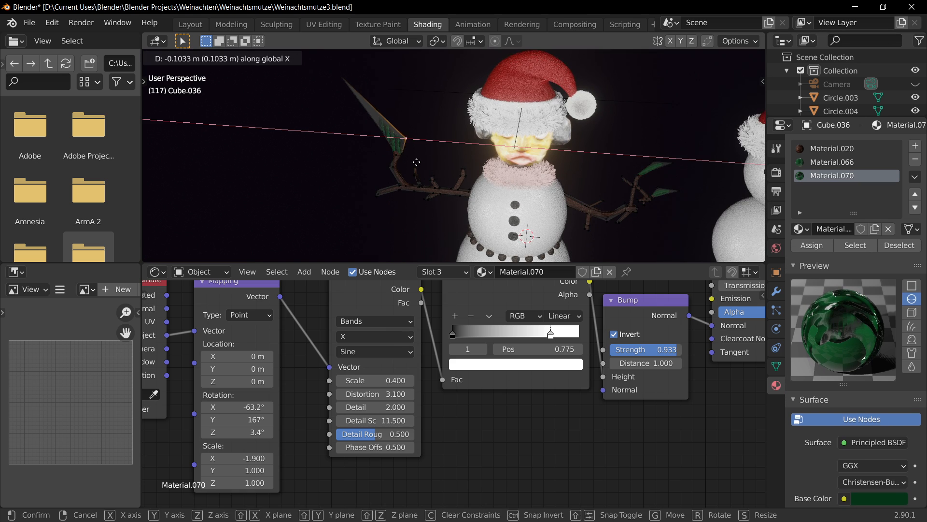
{"action": "left_click", "coordinate": [405, 156]}
{"action": "middle_click_drag", "start_coordinate": [381, 159], "coordinate": [410, 169]}
{"action": "key", "text": "Tab"}
{"action": "scroll", "coordinate": [407, 172], "scroll_direction": "up", "scroll_amount": 3}
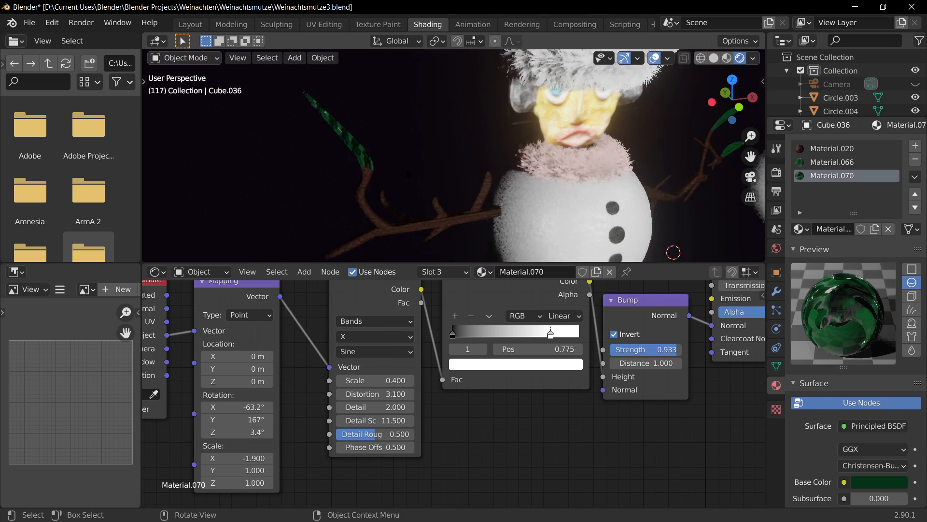
{"action": "scroll", "coordinate": [392, 141], "scroll_direction": "down", "scroll_amount": 4}
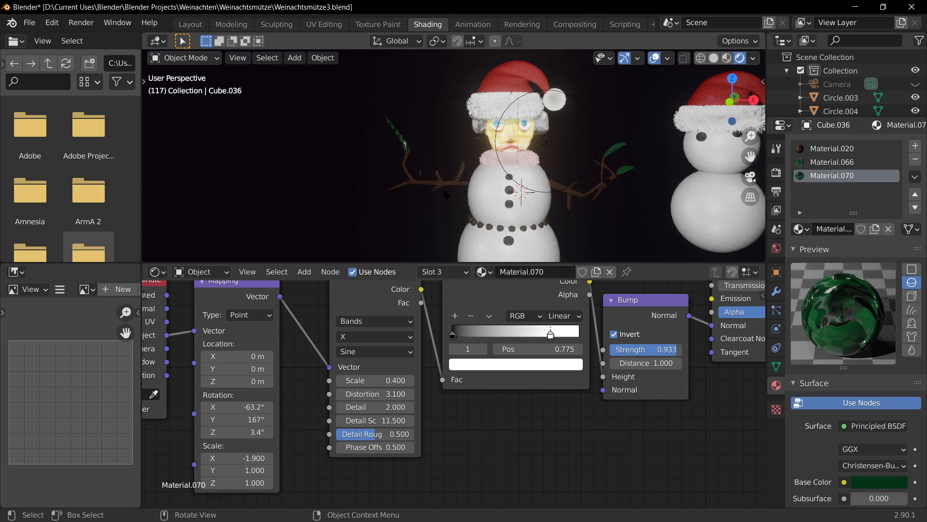
{"action": "scroll", "coordinate": [402, 145], "scroll_direction": "up", "scroll_amount": 3}
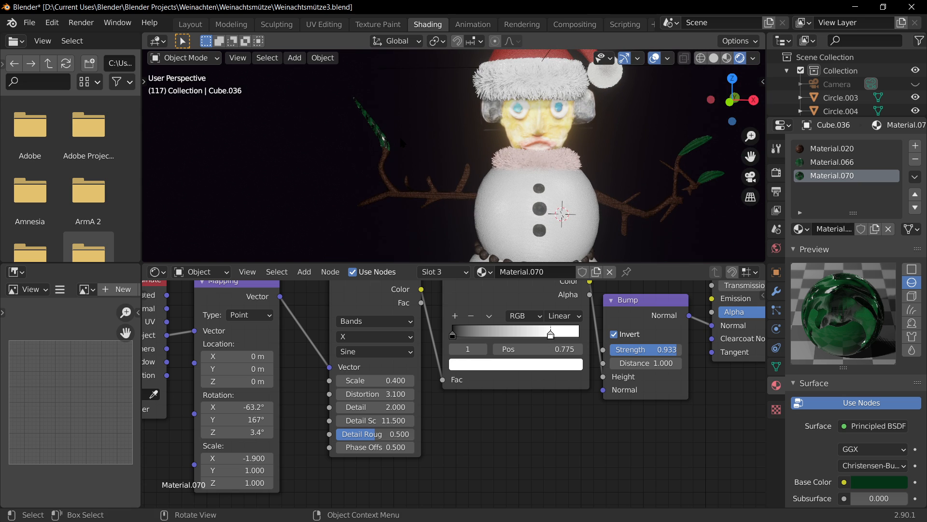
Circle-select the vertices at the leaf's long tip and dissolve them
{"action": "left_click", "coordinate": [417, 197]}
{"action": "scroll", "coordinate": [417, 194], "scroll_direction": "up", "scroll_amount": 5}
{"action": "key", "text": "Tab"}
{"action": "middle_click_drag", "start_coordinate": [411, 141], "coordinate": [572, 219]}
{"action": "scroll", "coordinate": [530, 159], "scroll_direction": "up", "scroll_amount": 1}
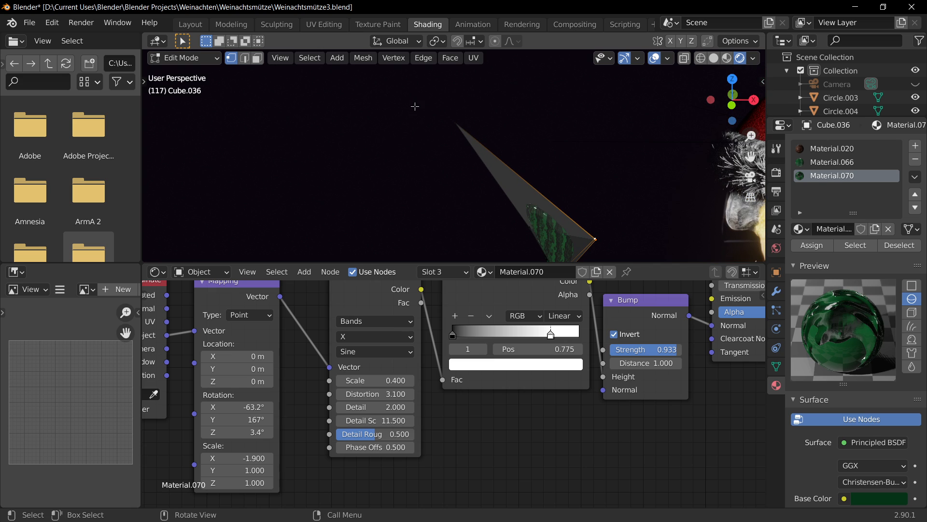
{"action": "key", "text": "c"}
{"action": "left_click", "coordinate": [465, 129]}
{"action": "right_click", "coordinate": [464, 128]}
{"action": "left_click", "coordinate": [499, 123]}
{"action": "key", "text": "c"}
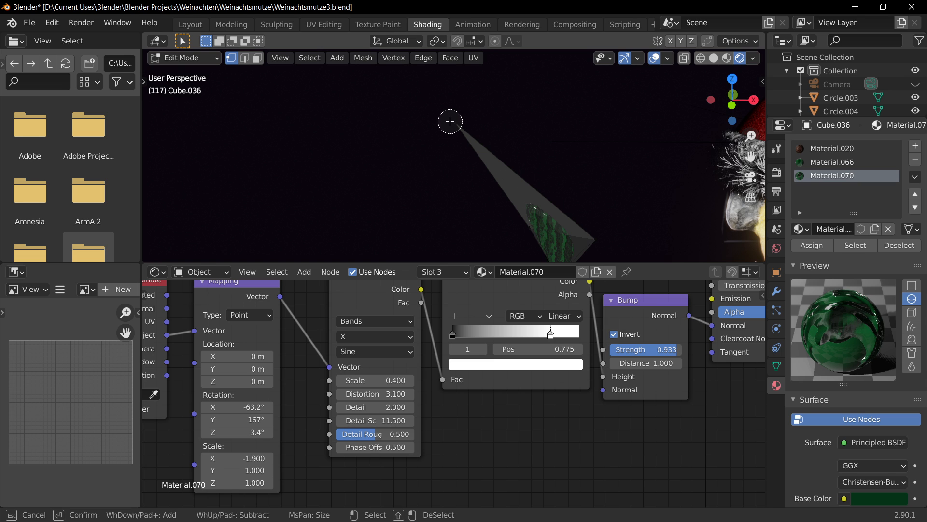
{"action": "left_click", "coordinate": [452, 122]}
{"action": "right_click", "coordinate": [452, 122]}
{"action": "middle_click_drag", "start_coordinate": [555, 155], "coordinate": [484, 186]}
{"action": "key", "text": "x"}
{"action": "left_click", "coordinate": [531, 142]}
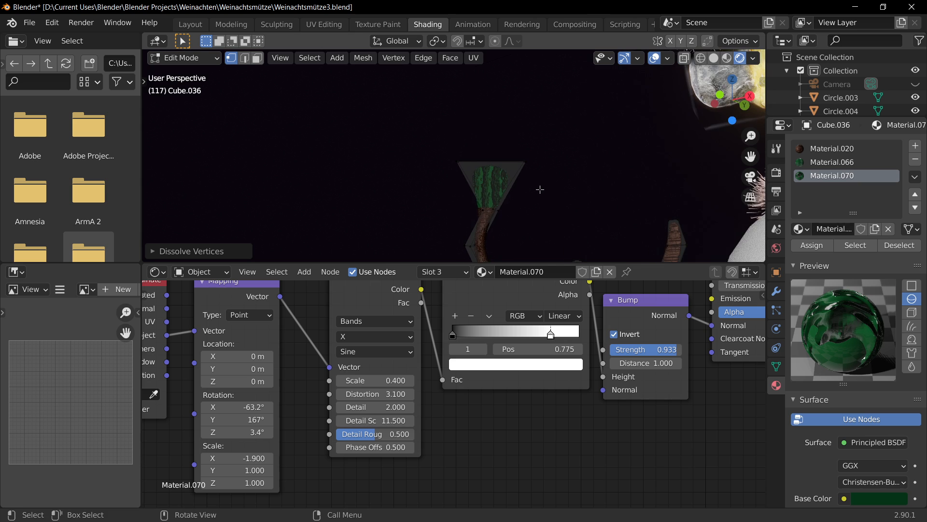
{"action": "key", "text": "x"}
{"action": "left_click", "coordinate": [507, 191]}
{"action": "right_click", "coordinate": [454, 178]}
Select the leaf's outer top corner, adjust it along global Z, and pull it out along global X by about -0.80 m
{"action": "key", "text": "c"}
{"action": "left_click", "coordinate": [483, 185]}
{"action": "key", "text": "Escape"}
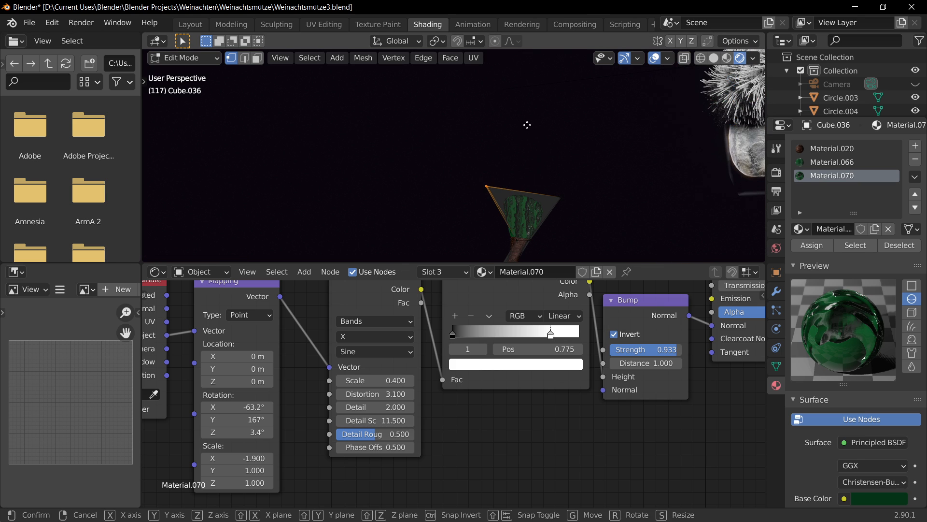
{"action": "key", "text": "g"}
{"action": "key", "text": "z"}
{"action": "key", "text": "x"}
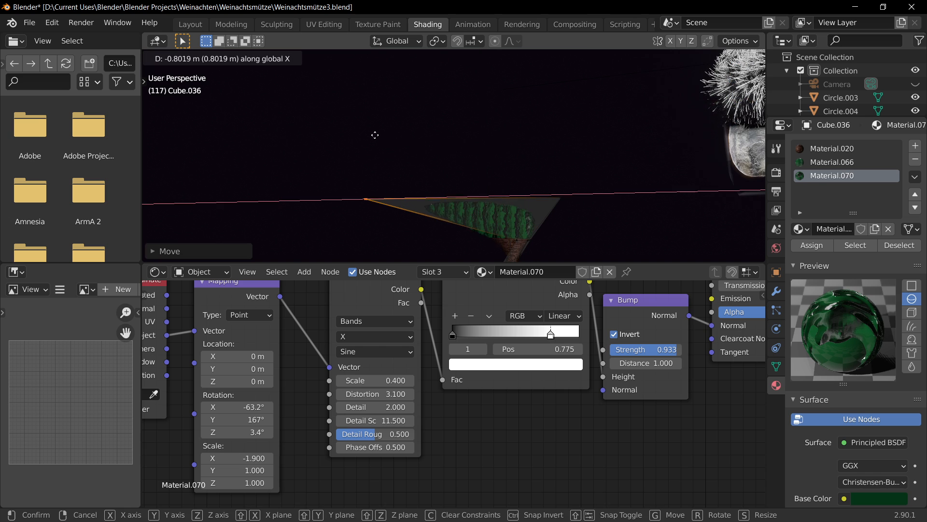
{"action": "left_click", "coordinate": [360, 132]}
{"action": "scroll", "coordinate": [544, 229], "scroll_direction": "down", "scroll_amount": 6}
{"action": "scroll", "coordinate": [543, 229], "scroll_direction": "up", "scroll_amount": 5}
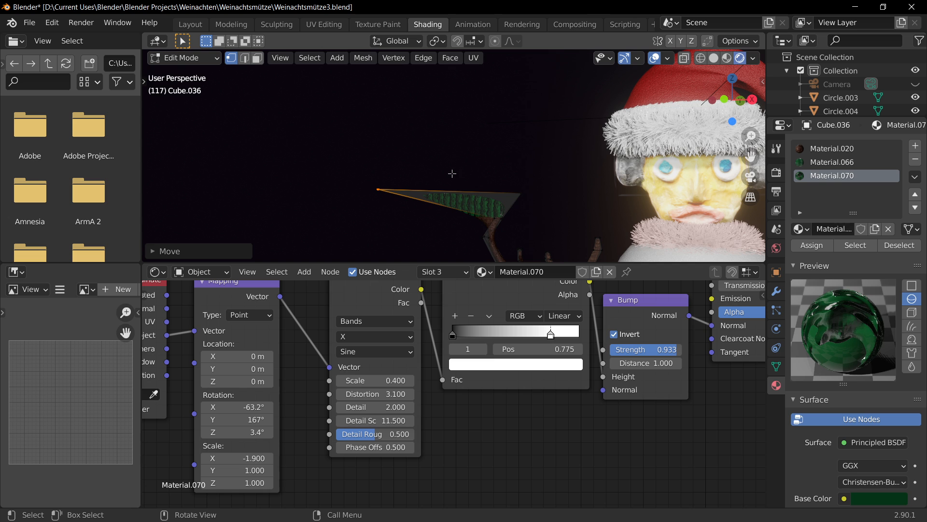
Rip the mesh at the leaf's outer corner, then box-select the leaf section and scale it down
{"action": "key", "text": "v"}
{"action": "left_click", "coordinate": [527, 207]}
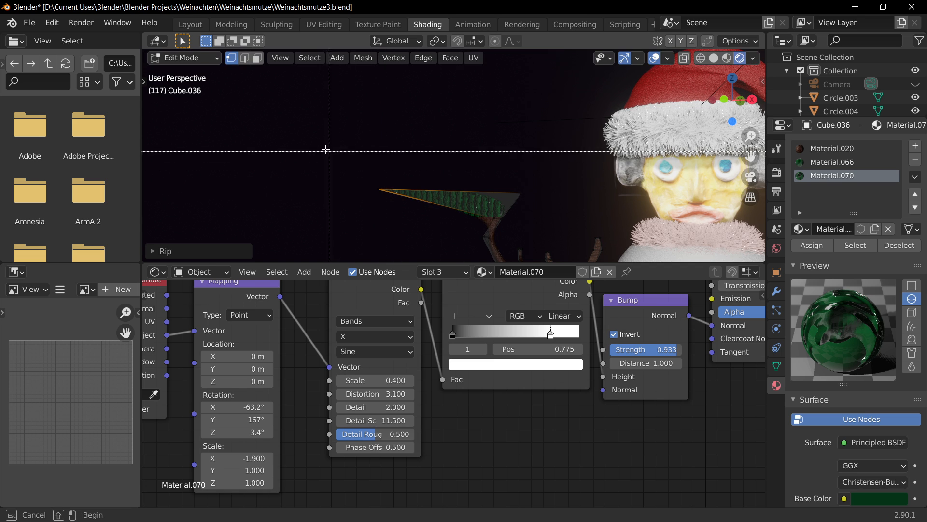
{"action": "left_click_drag", "start_coordinate": [383, 150], "coordinate": [631, 223]}
{"action": "key", "text": "s"}
{"action": "left_click", "coordinate": [505, 217]}
{"action": "key", "text": "Tab"}
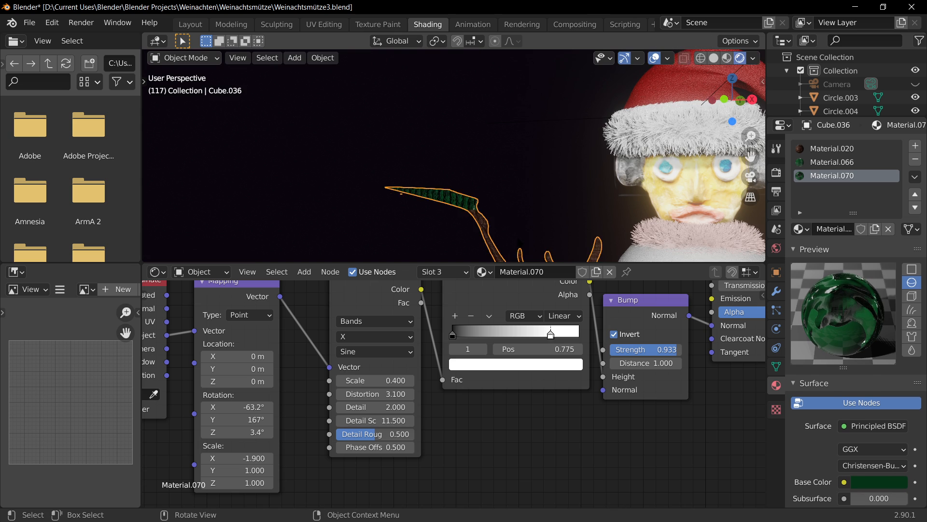
{"action": "scroll", "coordinate": [506, 224], "scroll_direction": "down", "scroll_amount": 6}
{"action": "scroll", "coordinate": [506, 223], "scroll_direction": "up", "scroll_amount": 6}
{"action": "key", "text": "Tab"}
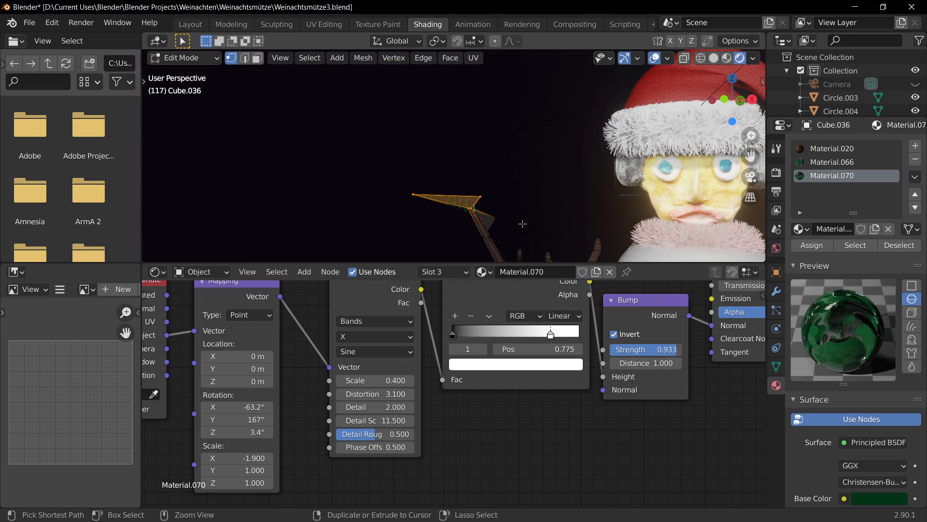
Examine the scaled leaf and its joint with the branch in both Edit Mode and Object Mode
{"action": "key", "text": "Tab"}
{"action": "key", "text": "ctrl+z"}
{"action": "scroll", "coordinate": [463, 236], "scroll_direction": "up", "scroll_amount": 4}
{"action": "right_click", "coordinate": [463, 236]}
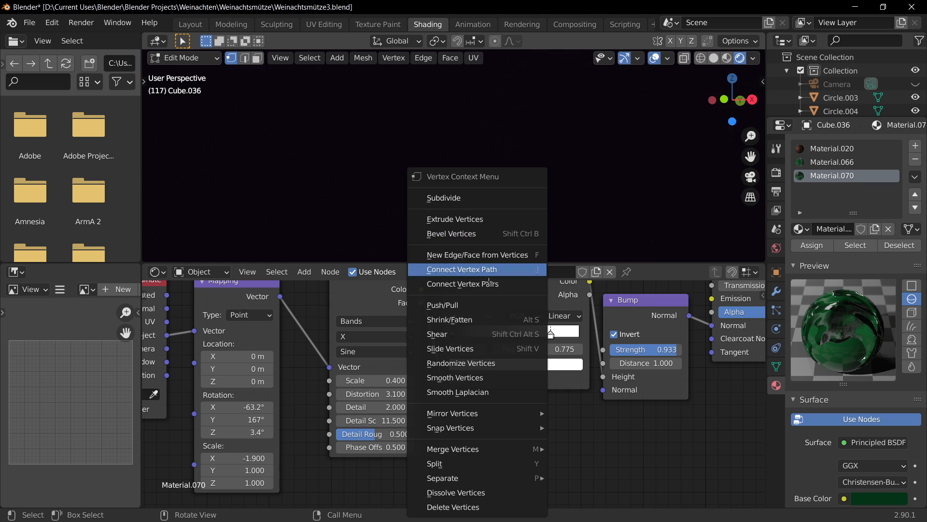
{"action": "scroll", "coordinate": [526, 231], "scroll_direction": "down", "scroll_amount": 8}
{"action": "scroll", "coordinate": [514, 239], "scroll_direction": "up", "scroll_amount": 3}
{"action": "middle_click_drag", "start_coordinate": [507, 208], "coordinate": [489, 164], "text": "shift"}
{"action": "scroll", "coordinate": [488, 164], "scroll_direction": "up", "scroll_amount": 5}
{"action": "middle_click_drag", "start_coordinate": [551, 151], "coordinate": [544, 156]}
{"action": "key", "text": "Tab"}
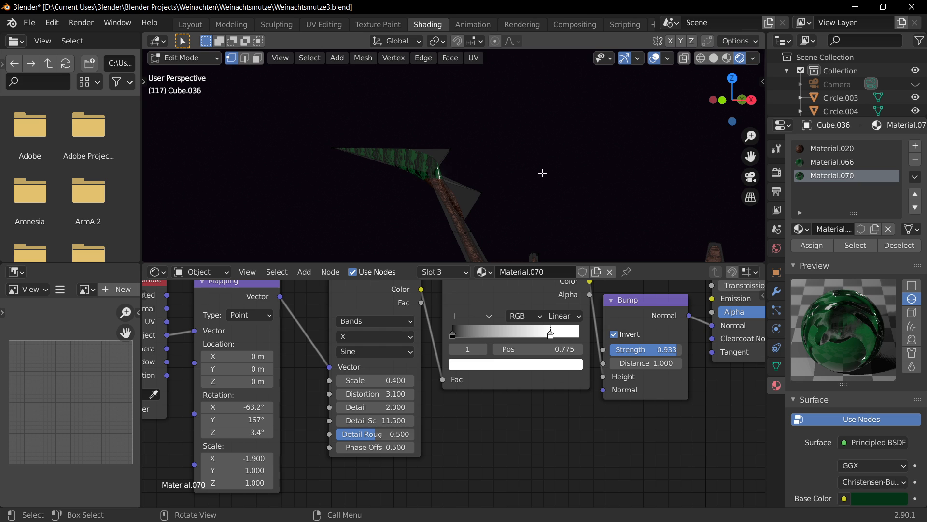
{"action": "scroll", "coordinate": [524, 215], "scroll_direction": "down", "scroll_amount": 4}
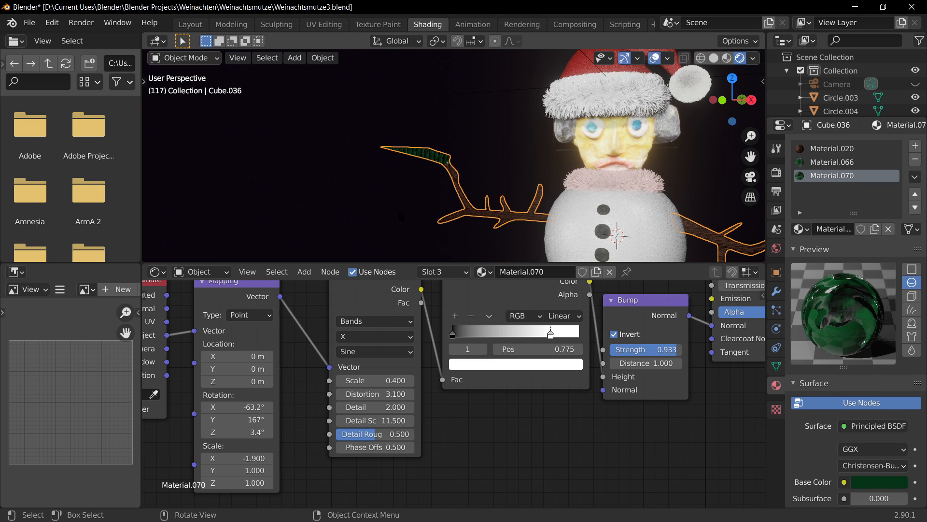
{"action": "key", "text": "Tab"}
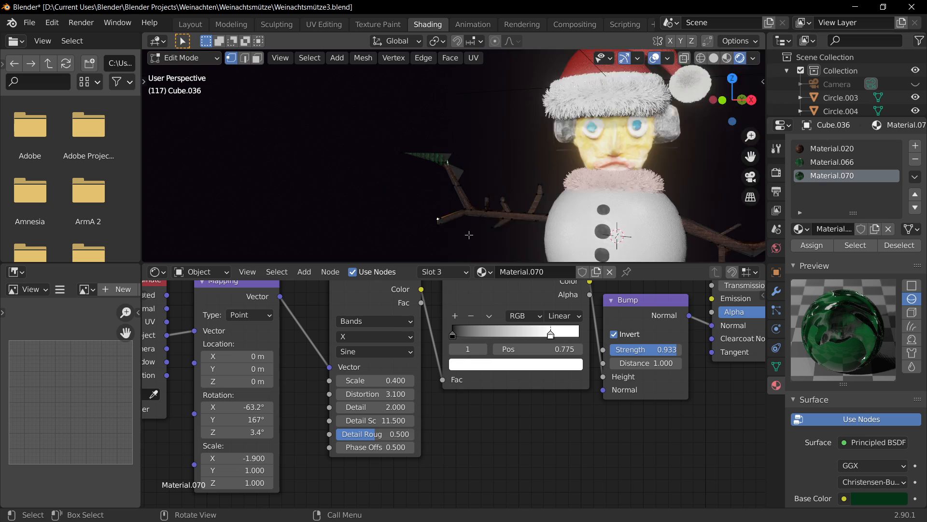
{"action": "key", "text": "KP_Decimal"}
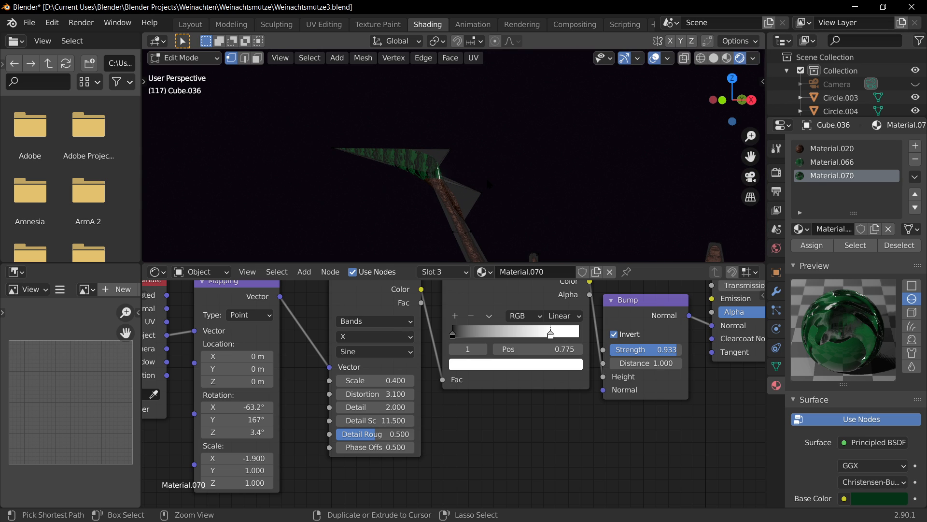
{"action": "key", "text": "Tab"}
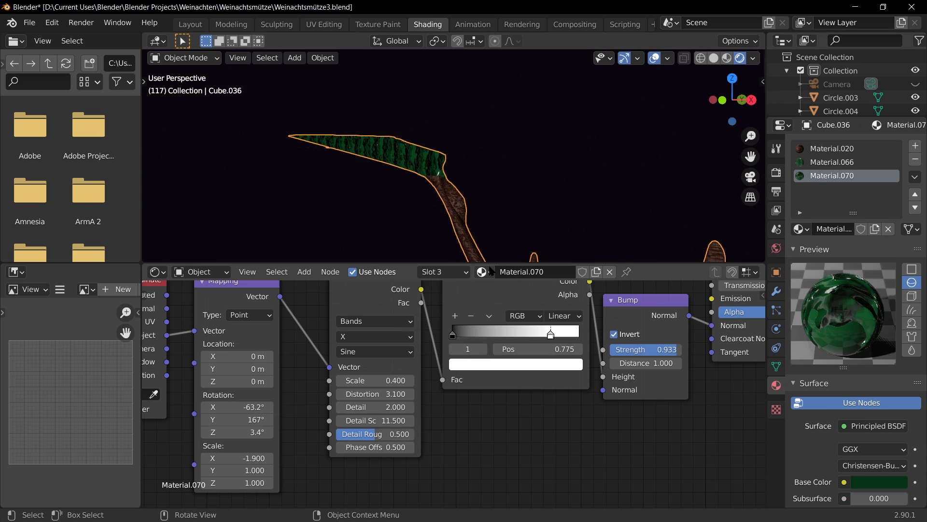
Try to remove the leaf's upper inner corner vertex in Edit Mode, and undo the attempt
{"action": "middle_click_drag", "start_coordinate": [485, 195], "coordinate": [515, 206]}
{"action": "key", "text": "Tab"}
{"action": "left_click", "coordinate": [539, 152]}
{"action": "key", "text": "x"}
{"action": "left_click", "coordinate": [540, 153]}
{"action": "key", "text": "ctrl+z"}
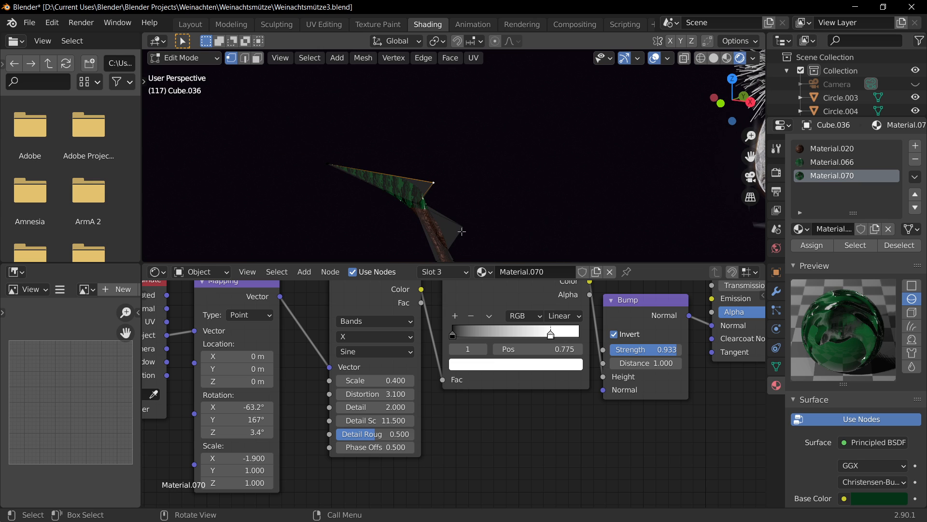
Try to remove the protruding corner vertex at the branch end below the leaf, and undo the attempt
{"action": "key", "text": "x"}
{"action": "left_click", "coordinate": [462, 232]}
{"action": "middle_click_drag", "start_coordinate": [462, 232], "coordinate": [469, 170]}
{"action": "key", "text": "ctrl+z"}
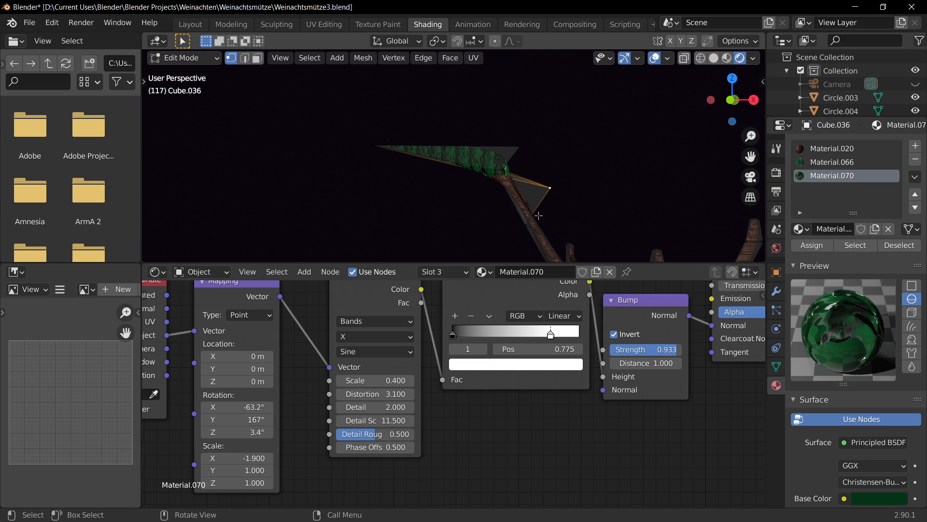
{"action": "key", "text": "ctrl+z"}
{"action": "key", "text": "ctrl+z"}
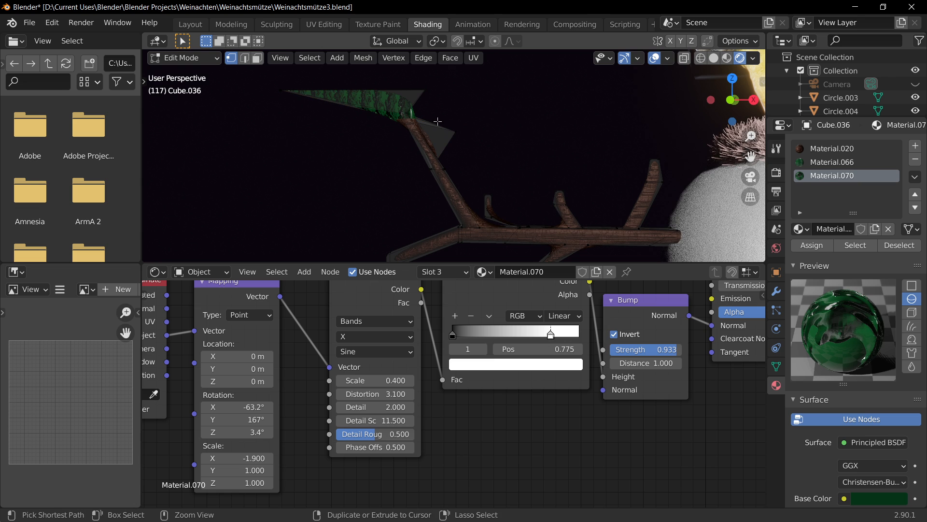
Undo the recent reshaping of the leaf in Edit Mode and save the file
{"action": "key", "text": "Tab"}
{"action": "key", "text": "ctrl+z"}
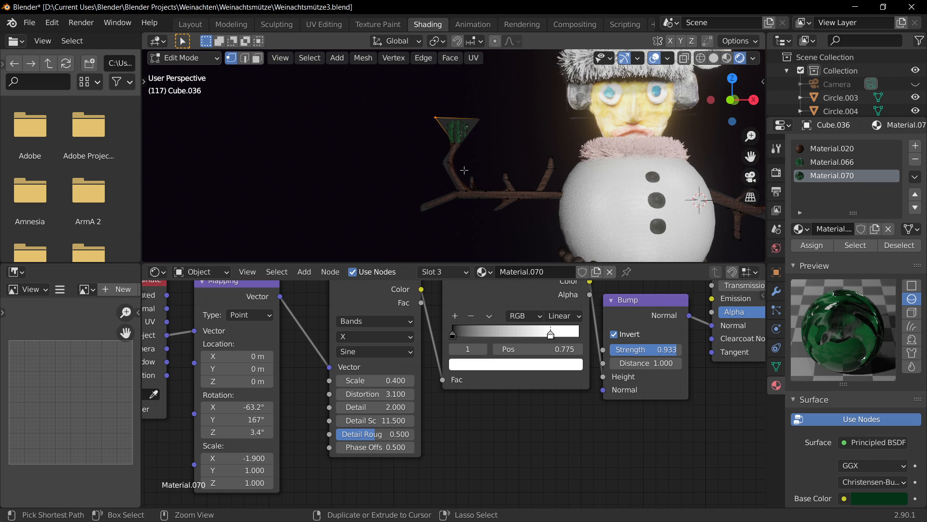
{"action": "key", "text": "Tab"}
{"action": "key", "text": "ctrl+s"}
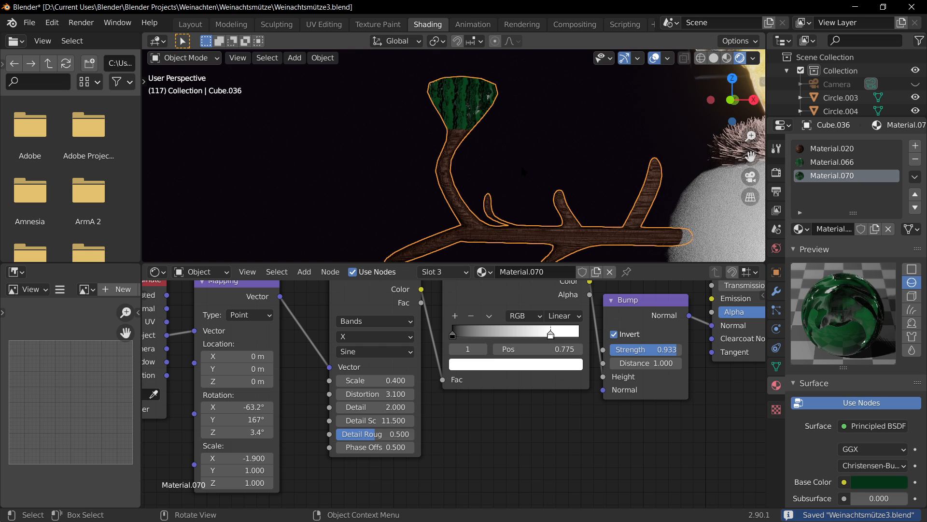
Box-select the leaf's upper corner vertices in Edit Mode and scale them closer together
{"action": "key", "text": "Tab"}
{"action": "middle_click_drag", "start_coordinate": [533, 140], "coordinate": [515, 166], "text": "shift"}
{"action": "key", "text": "b"}
{"action": "left_click_drag", "start_coordinate": [534, 94], "coordinate": [365, 136]}
{"action": "key", "text": "g"}
{"action": "key", "text": "z"}
{"action": "right_click", "coordinate": [462, 165]}
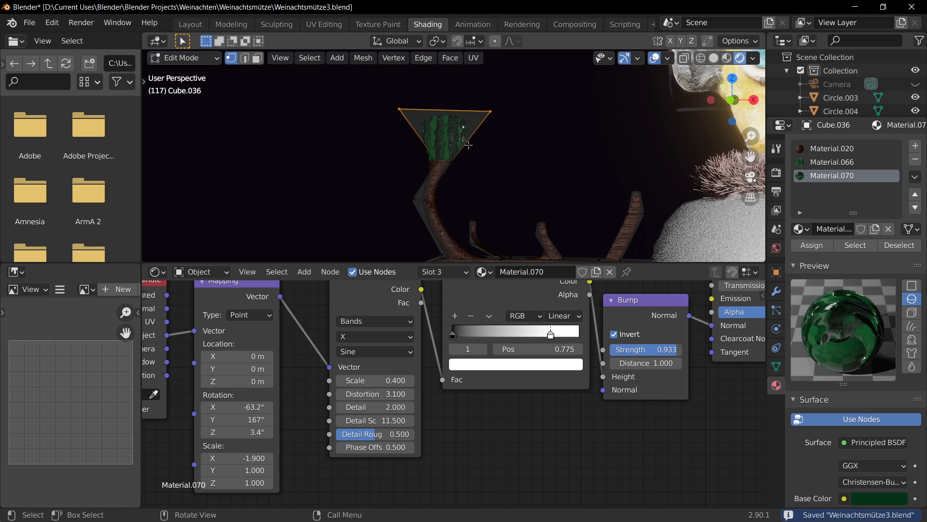
{"action": "key", "text": "s"}
{"action": "left_click", "coordinate": [490, 181]}
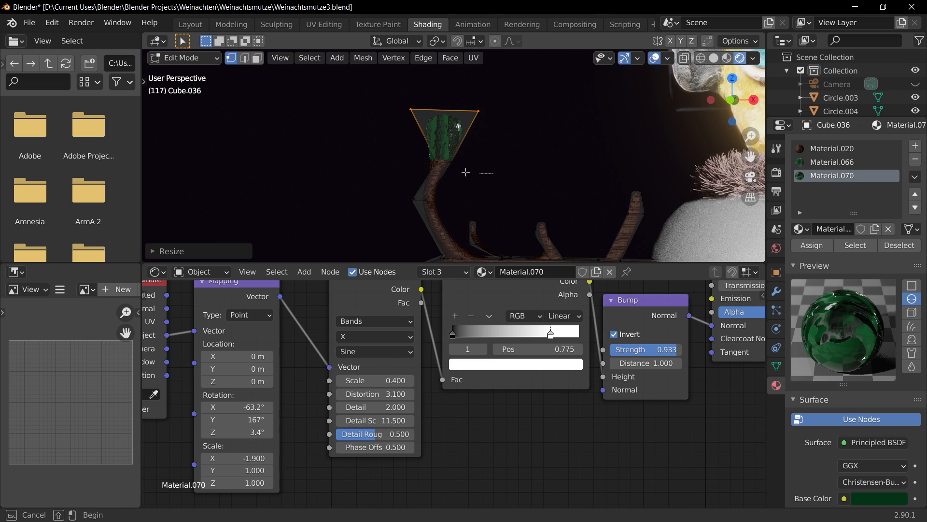
Box-select the vertices at the leaf's base, switch to Material Preview shading, and scale them down twice, the second time to about 0.38
{"action": "left_click_drag", "start_coordinate": [529, 178], "coordinate": [410, 150]}
{"action": "left_click", "coordinate": [700, 58]}
{"action": "left_click", "coordinate": [727, 58]}
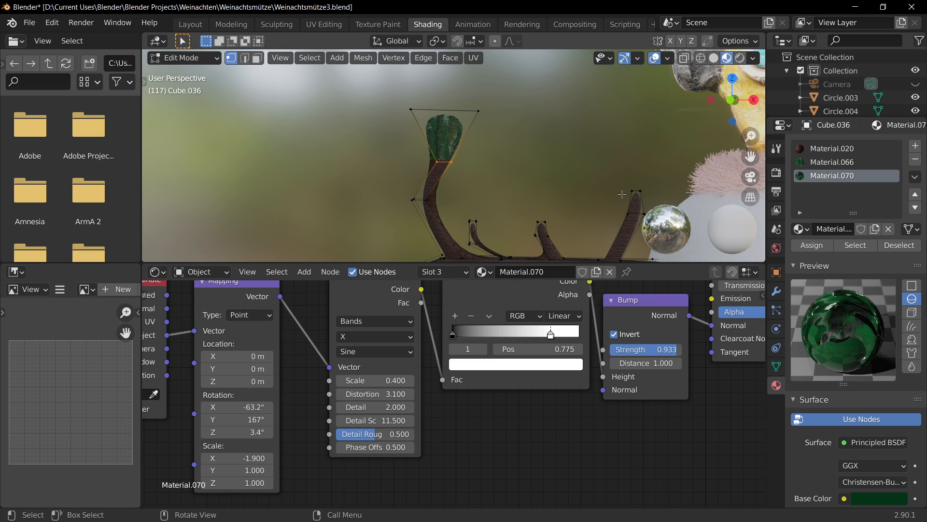
{"action": "key", "text": "s"}
{"action": "left_click", "coordinate": [499, 171]}
{"action": "middle_click_drag", "start_coordinate": [499, 171], "coordinate": [454, 209]}
{"action": "key", "text": "s"}
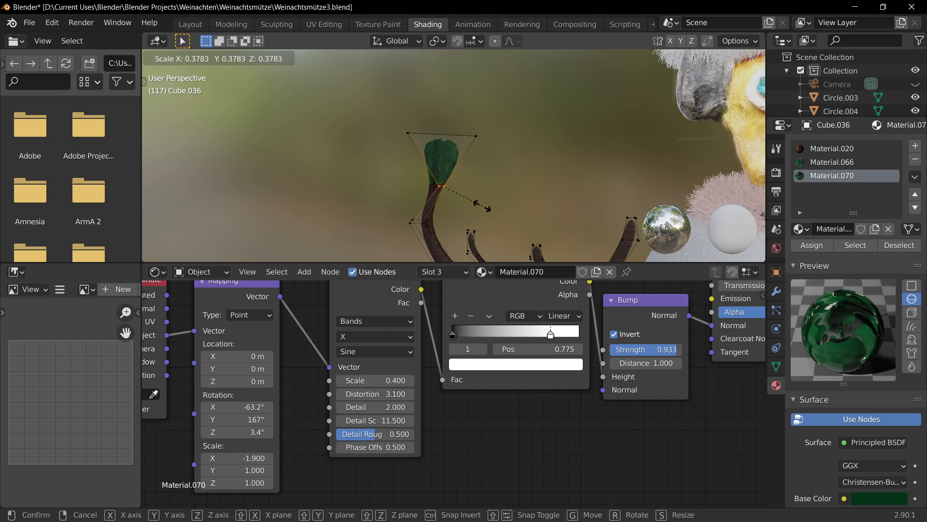
{"action": "left_click", "coordinate": [485, 209]}
{"action": "key", "text": "Tab"}
{"action": "key", "text": "Tab"}
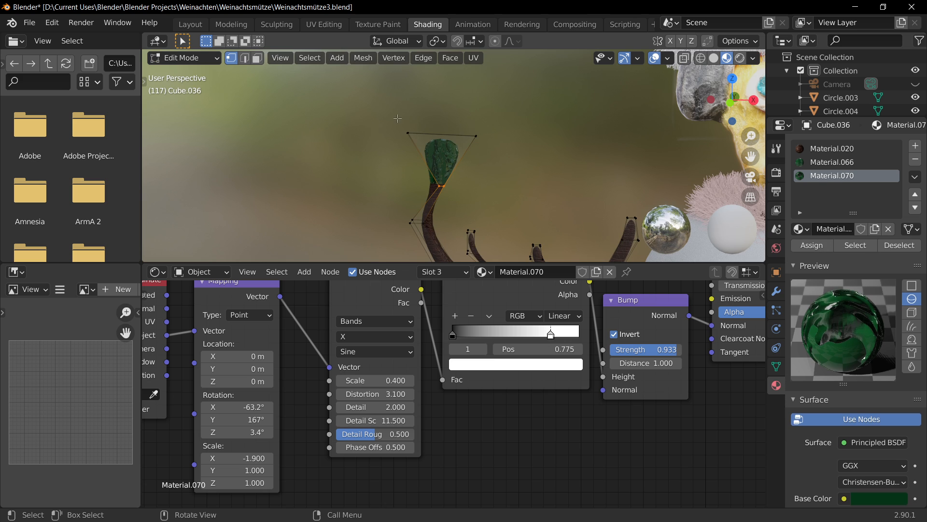
Scale the leaf's upper corner vertices closer together, lower them along the Z axis, and deselect the branch in Object Mode
{"action": "left_click_drag", "start_coordinate": [407, 114], "coordinate": [483, 147]}
{"action": "key", "text": "s"}
{"action": "left_click", "coordinate": [499, 184]}
{"action": "key", "text": "g"}
{"action": "key", "text": "z"}
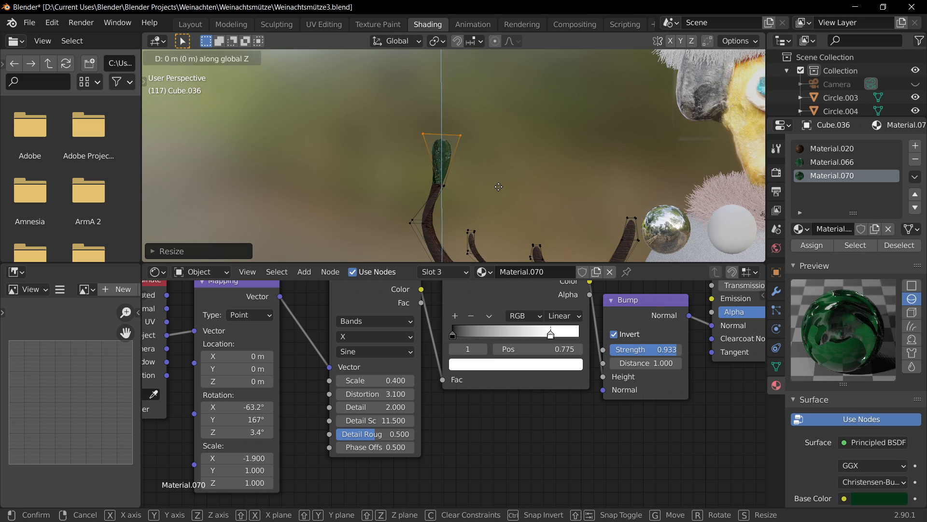
{"action": "left_click", "coordinate": [498, 207]}
{"action": "key", "text": "Tab"}
{"action": "scroll", "coordinate": [515, 239], "scroll_direction": "down", "scroll_amount": 5}
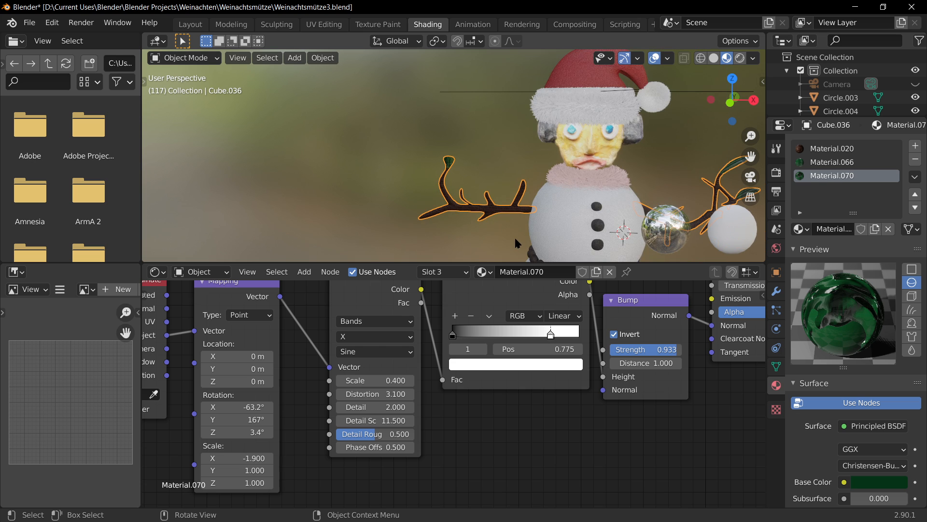
{"action": "left_click", "coordinate": [464, 248]}
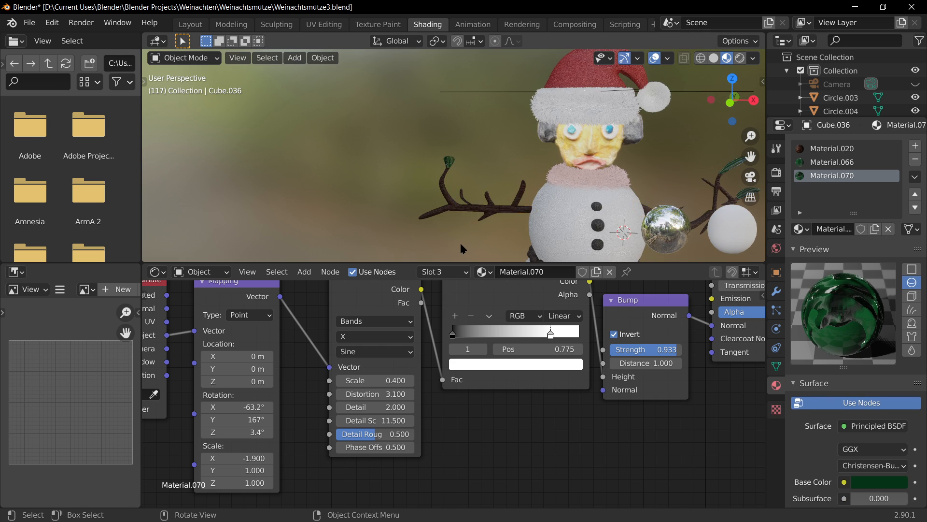
Examine the branch's side twigs and the joint between leaf and branch in Object Mode and Edit Mode
{"action": "scroll", "coordinate": [479, 235], "scroll_direction": "up", "scroll_amount": 3}
{"action": "mouse_move", "coordinate": [479, 235]}
{"action": "middle_mouse_down", "text": "shift"}
{"action": "mouse_move", "coordinate": [352, 132]}
{"action": "mouse_move", "coordinate": [444, 141]}
{"action": "middle_mouse_up", "text": "shift"}
{"action": "scroll", "coordinate": [352, 121], "scroll_direction": "up", "scroll_amount": 3}
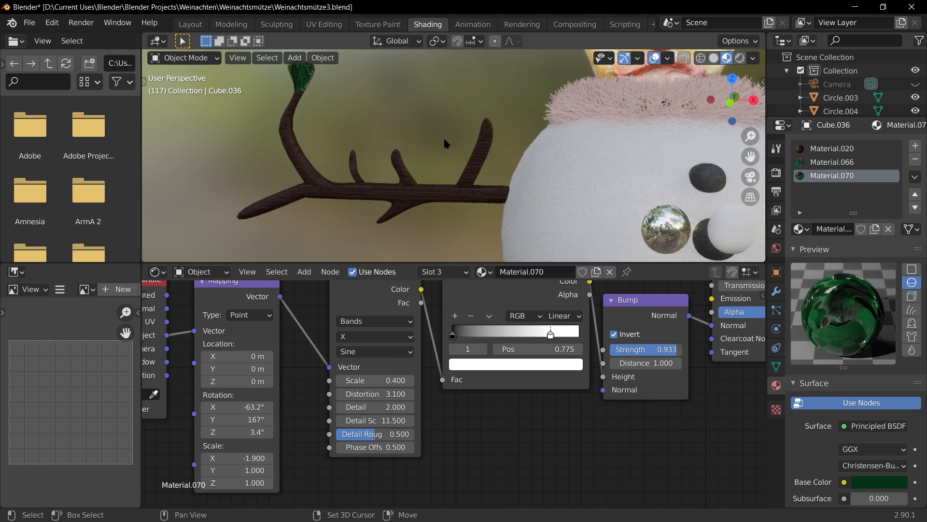
{"action": "scroll", "coordinate": [468, 160], "scroll_direction": "up", "scroll_amount": 3}
{"action": "key", "text": "Tab"}
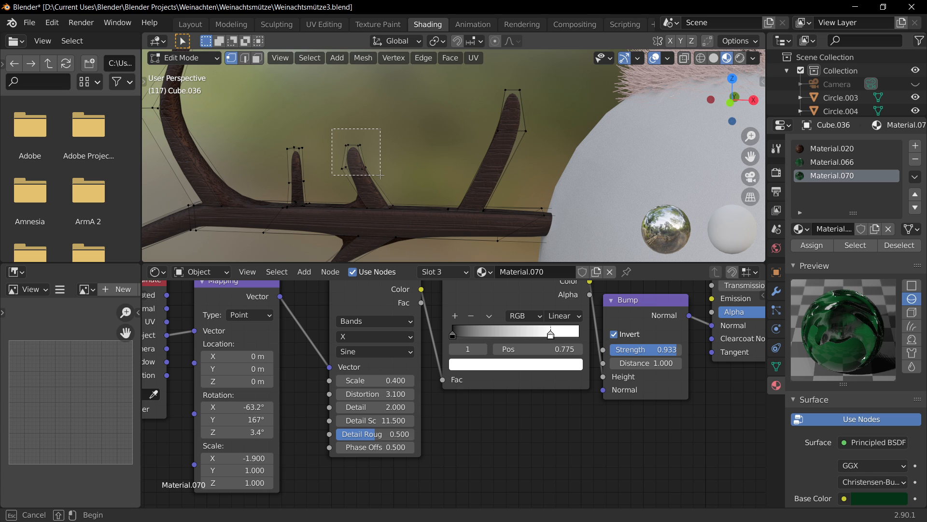
{"action": "left_click_drag", "start_coordinate": [380, 175], "coordinate": [384, 170]}
{"action": "middle_click_drag", "start_coordinate": [366, 156], "coordinate": [410, 128]}
{"action": "scroll", "coordinate": [411, 127], "scroll_direction": "up", "scroll_amount": 5}
{"action": "scroll", "coordinate": [368, 92], "scroll_direction": "down", "scroll_amount": 5}
{"action": "middle_click_drag", "start_coordinate": [368, 91], "coordinate": [454, 187], "text": "shift"}
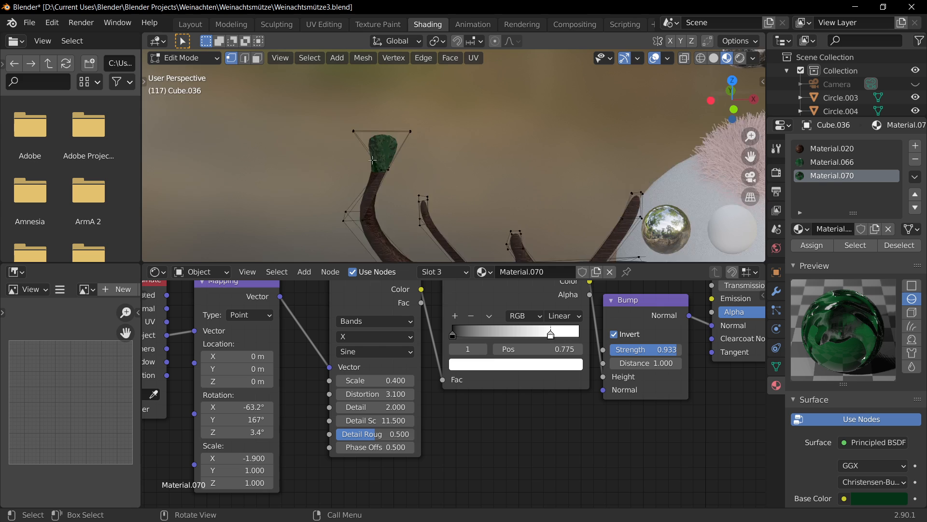
{"action": "scroll", "coordinate": [393, 173], "scroll_direction": "up", "scroll_amount": 5}
{"action": "scroll", "coordinate": [189, 204], "scroll_direction": "down", "scroll_amount": 6}
{"action": "scroll", "coordinate": [414, 219], "scroll_direction": "up", "scroll_amount": 4}
{"action": "middle_click_drag", "start_coordinate": [414, 219], "coordinate": [511, 140], "text": "shift"}
{"action": "scroll", "coordinate": [429, 137], "scroll_direction": "up", "scroll_amount": 2}
{"action": "key", "text": "Tab"}
{"action": "key", "text": "Tab"}
{"action": "middle_click_drag", "start_coordinate": [484, 109], "coordinate": [432, 137]}
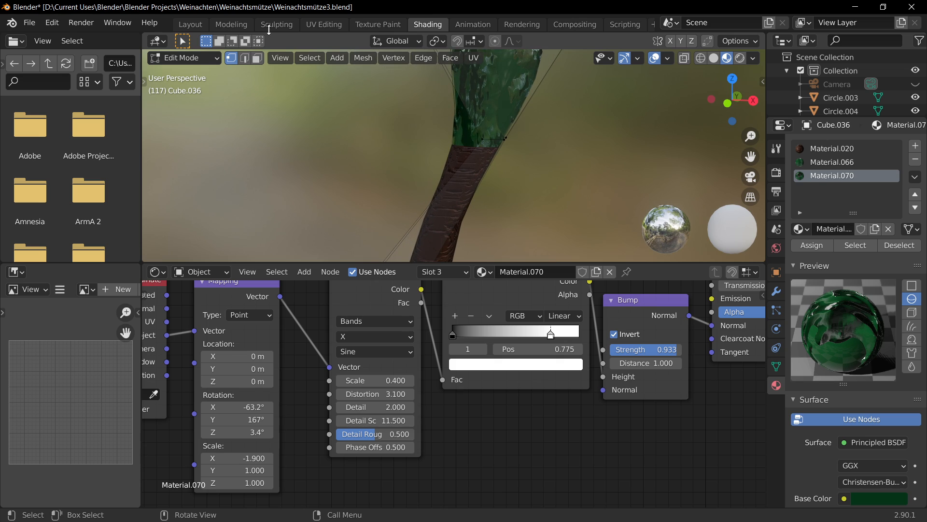
Switch to the Layout workspace and enter Edit Mode on the branch close to its small side twigs
{"action": "left_click", "coordinate": [187, 25]}
{"action": "scroll", "coordinate": [215, 315], "scroll_direction": "up", "scroll_amount": 3}
{"action": "key", "text": "Tab"}
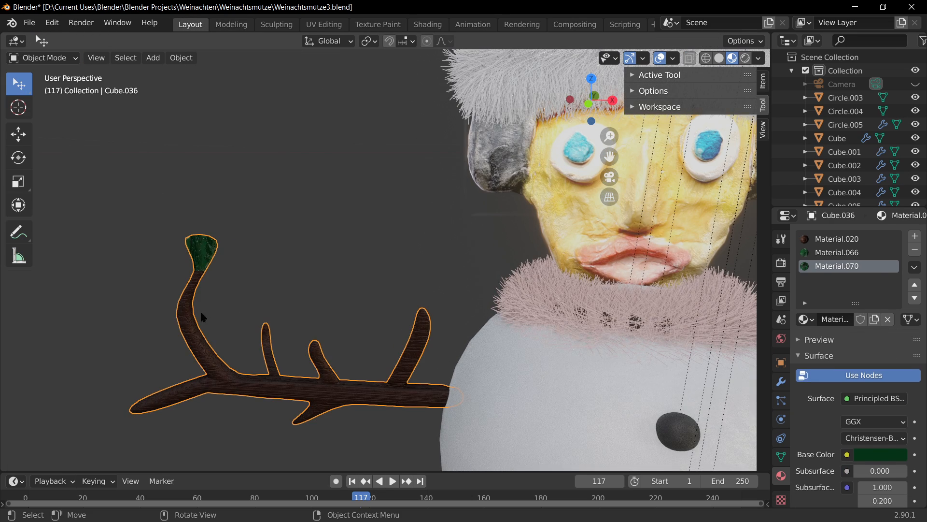
{"action": "scroll", "coordinate": [290, 348], "scroll_direction": "down", "scroll_amount": 3}
{"action": "key", "text": "Tab"}
{"action": "scroll", "coordinate": [297, 352], "scroll_direction": "up", "scroll_amount": 6}
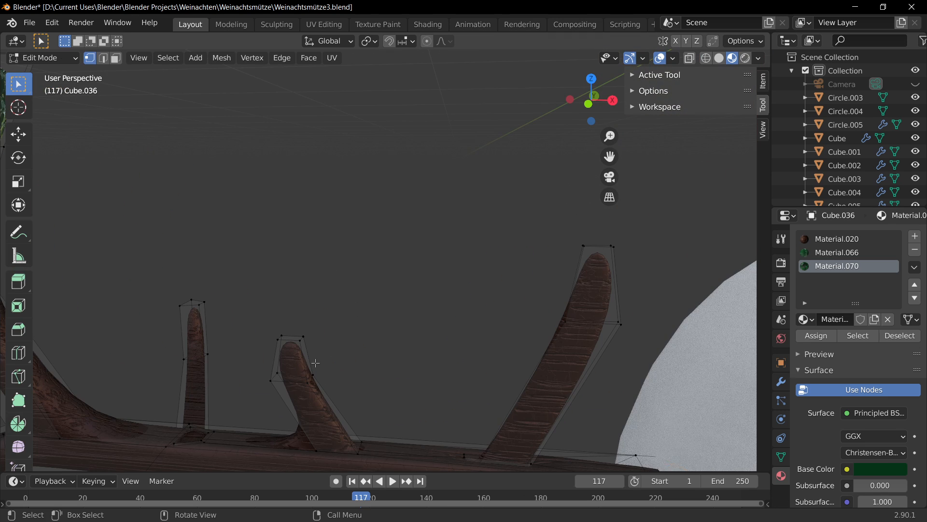
Extrude the top face of the middle side twig and scale the new face slightly inward
{"action": "left_click", "coordinate": [294, 338]}
{"action": "key", "text": "e"}
{"action": "key", "text": "s"}
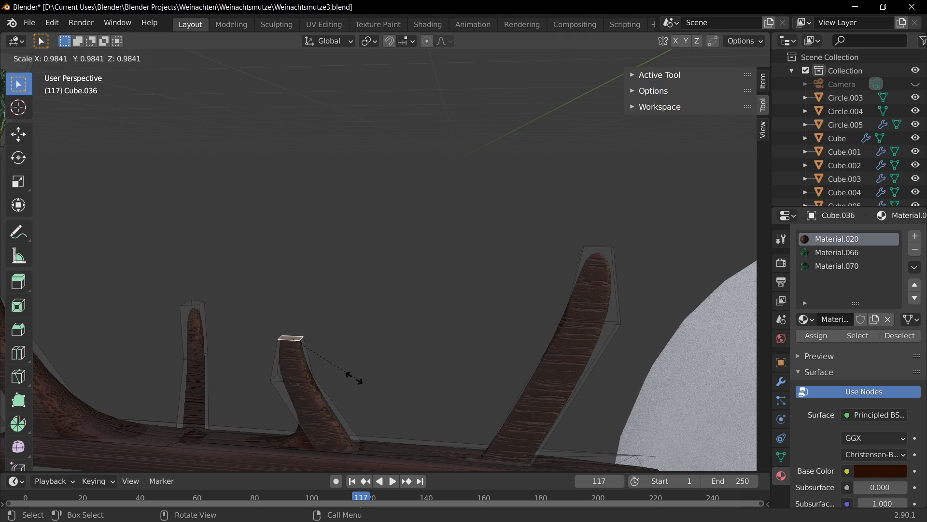
{"action": "left_click", "coordinate": [339, 372]}
{"action": "key", "text": "g"}
{"action": "key", "text": "y"}
{"action": "right_click", "coordinate": [346, 377]}
{"action": "key", "text": "g"}
{"action": "key", "text": "y"}
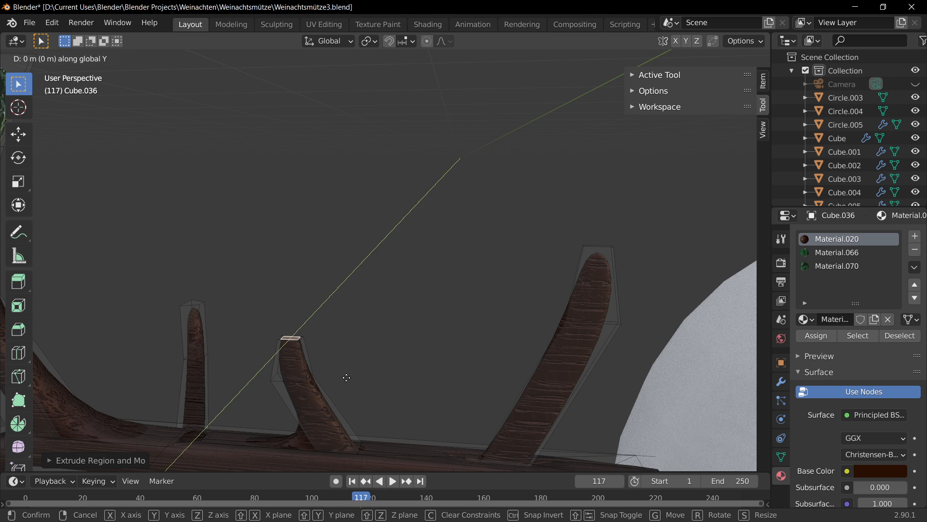
{"action": "right_click", "coordinate": [352, 382]}
{"action": "key", "text": "KP_Decimal"}
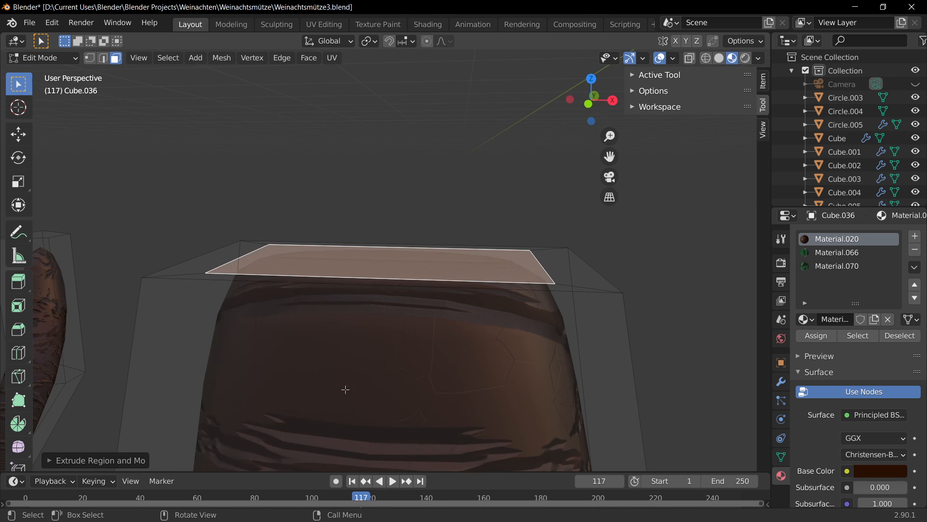
{"action": "key", "text": "g"}
{"action": "key", "text": "g"}
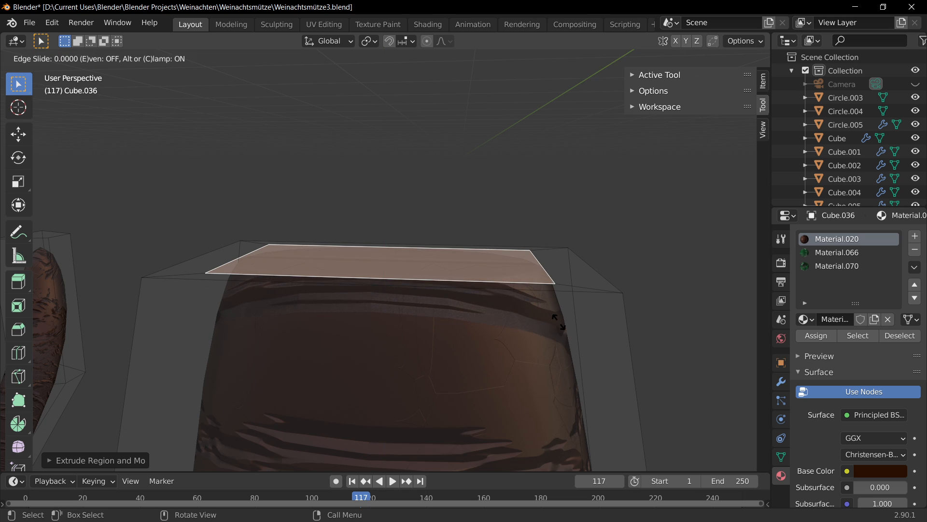
{"action": "right_click", "coordinate": [557, 350]}
{"action": "key", "text": "g"}
{"action": "key", "text": "y"}
{"action": "right_click", "coordinate": [558, 320]}
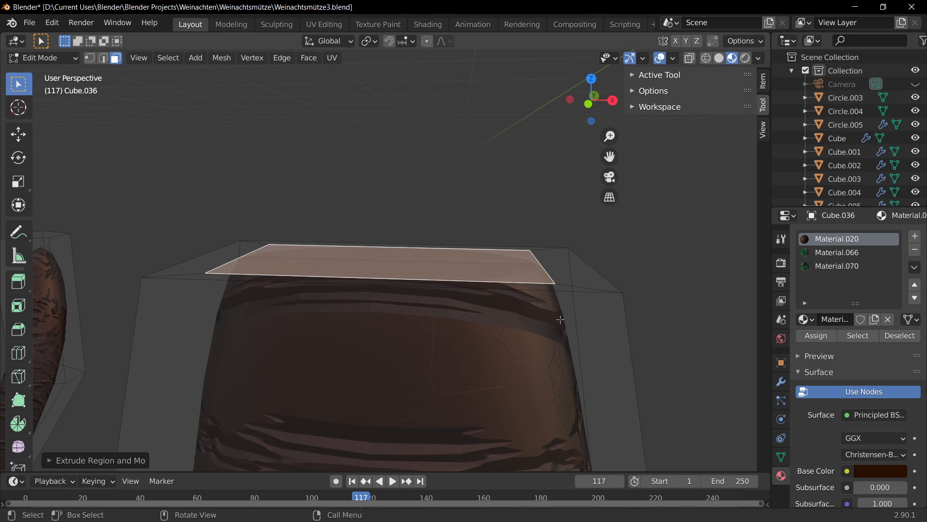
{"action": "key", "text": "z"}
{"action": "right_click", "coordinate": [548, 308]}
Move the twig tip's inset face along the Y axis and scale it along Y
{"action": "key", "text": "g"}
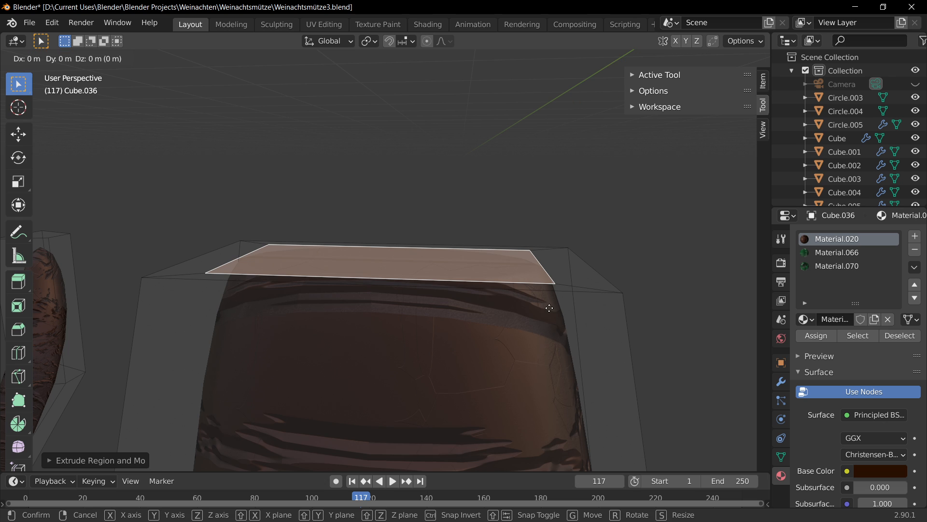
{"action": "key", "text": "y"}
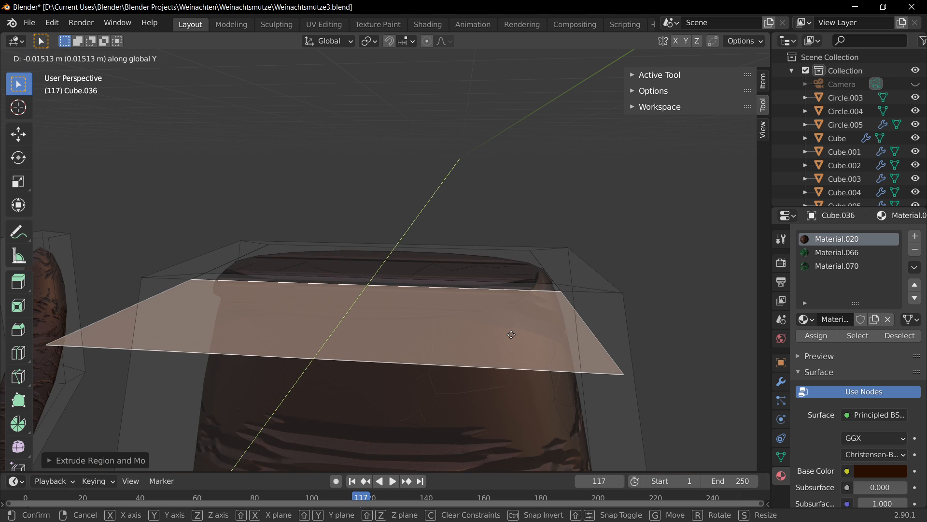
{"action": "left_click", "coordinate": [459, 322]}
{"action": "key", "text": "s"}
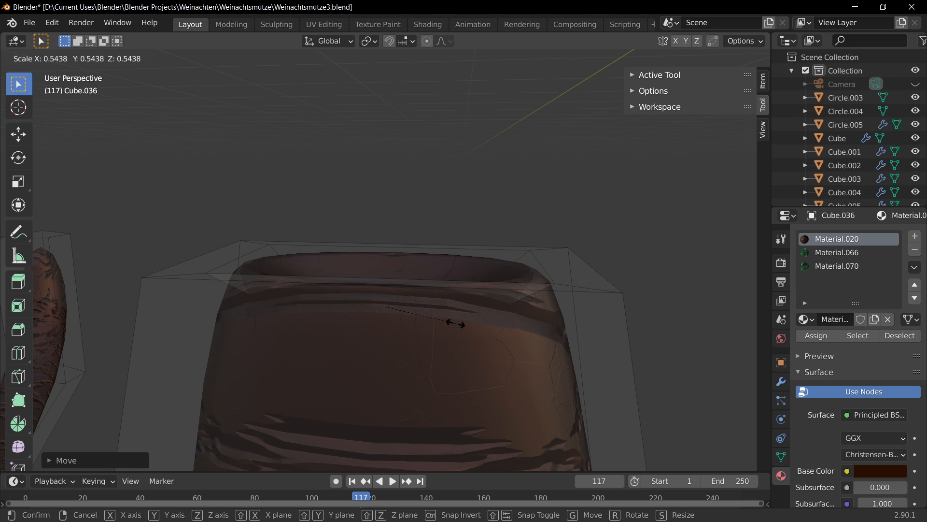
{"action": "key", "text": "y"}
{"action": "left_click", "coordinate": [479, 324]}
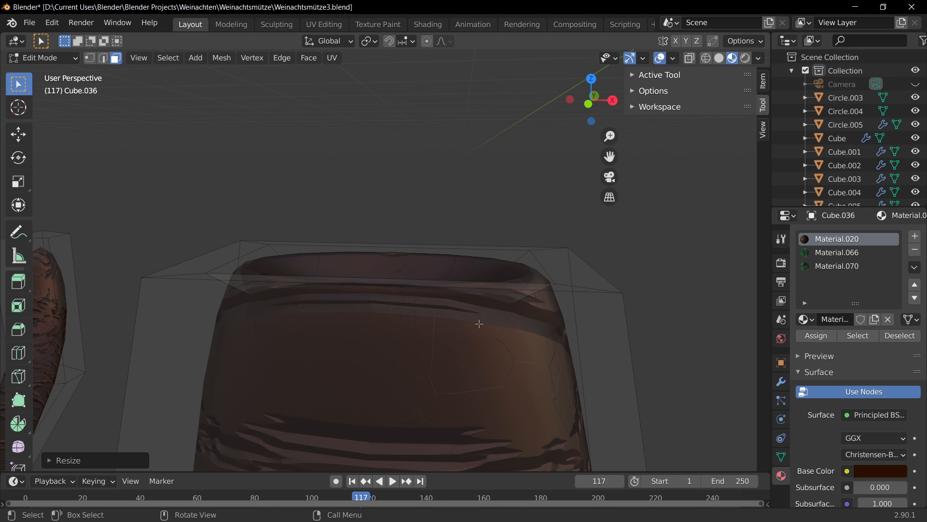
Activate the Move tool and scale the recessed face in the twig tip to about 1.09
{"action": "middle_click_drag", "start_coordinate": [479, 323], "coordinate": [478, 369]}
{"action": "left_click", "coordinate": [18, 134]}
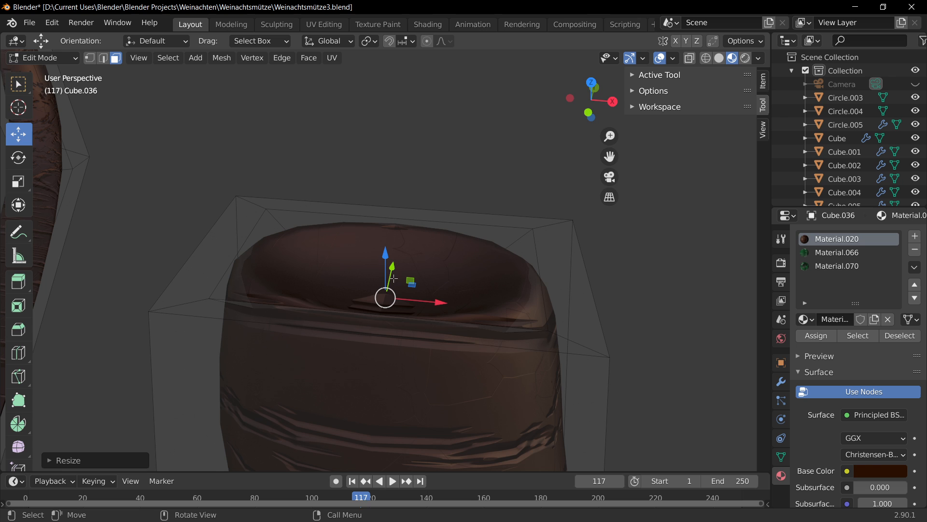
{"action": "middle_click_drag", "start_coordinate": [380, 252], "coordinate": [406, 260]}
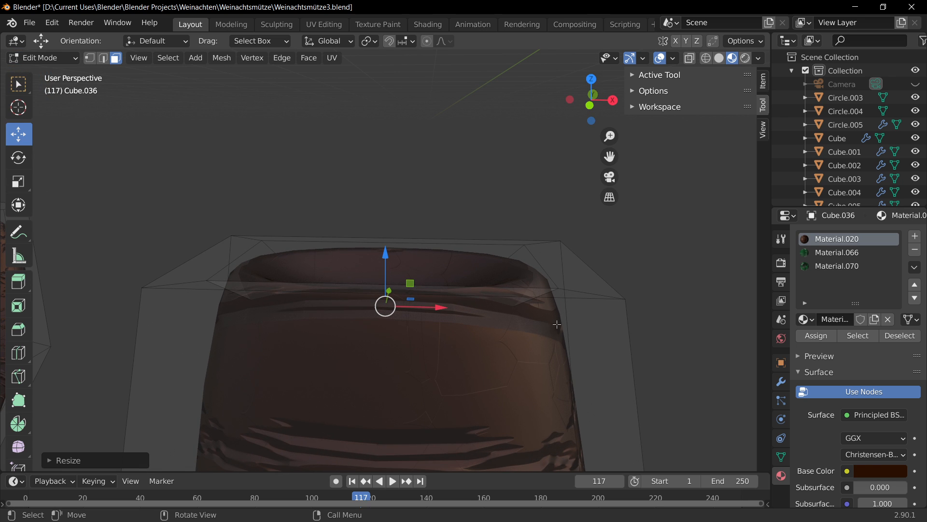
{"action": "key", "text": "g"}
{"action": "key", "text": "z"}
{"action": "key", "text": "z"}
{"action": "key", "text": "s"}
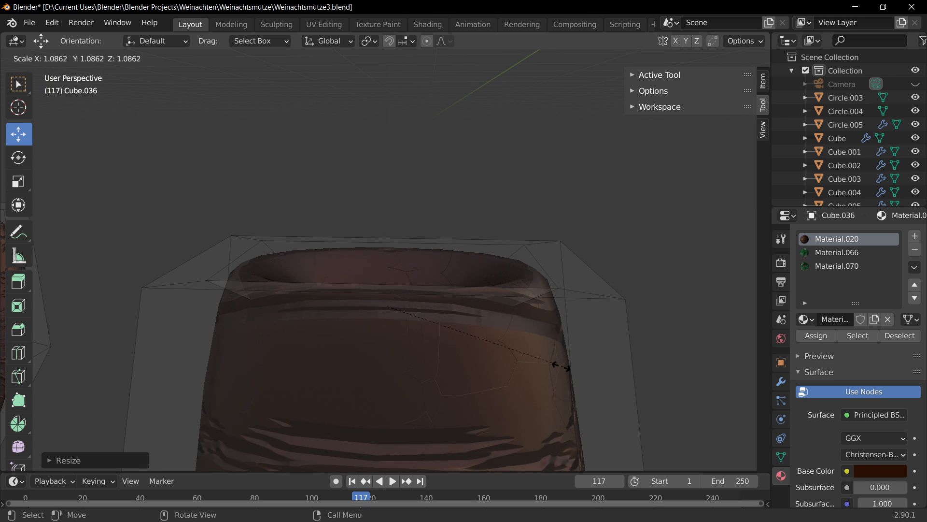
{"action": "left_click", "coordinate": [561, 366]}
Extrude the recessed face upward along Z into a narrow stub on the twig tip, and undo the extrusion
{"action": "key", "text": "e"}
{"action": "right_click", "coordinate": [429, 267]}
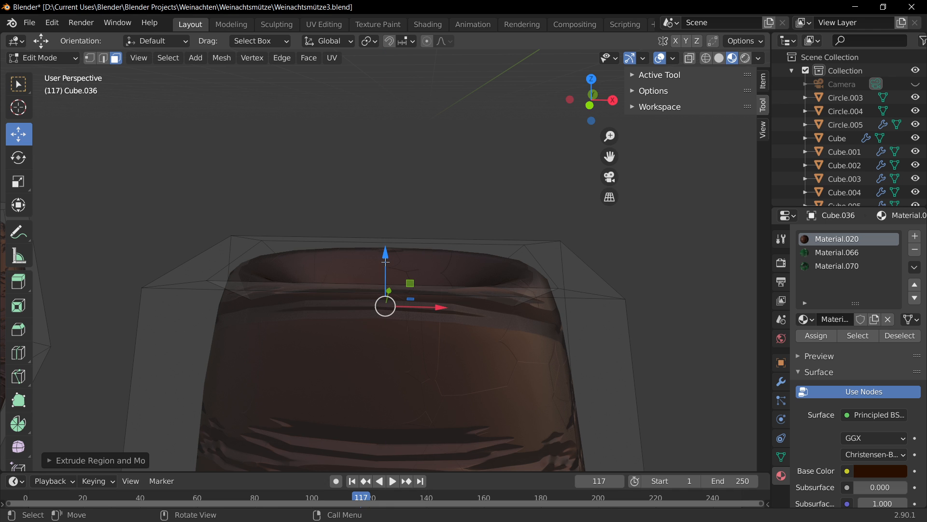
{"action": "left_click_drag", "start_coordinate": [385, 261], "coordinate": [495, 343]}
{"action": "scroll", "coordinate": [494, 347], "scroll_direction": "down", "scroll_amount": 3}
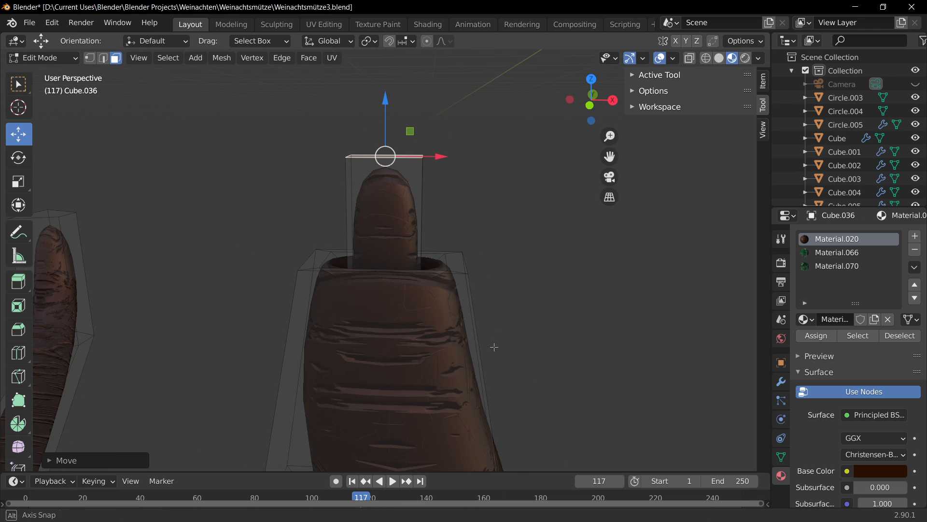
{"action": "middle_click_drag", "start_coordinate": [495, 347], "coordinate": [468, 358]}
{"action": "middle_click_drag", "start_coordinate": [437, 294], "coordinate": [459, 319]}
{"action": "key", "text": "s"}
{"action": "right_click", "coordinate": [449, 260]}
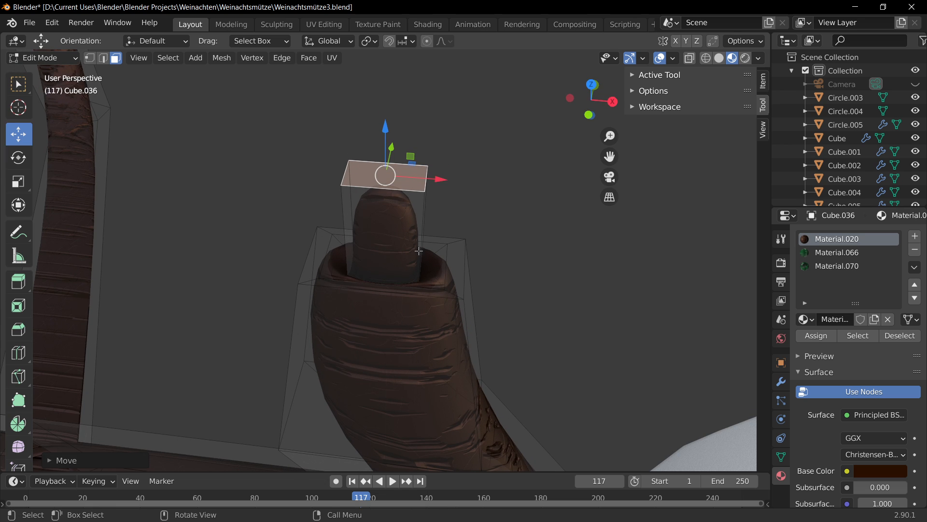
{"action": "scroll", "coordinate": [407, 310], "scroll_direction": "up", "scroll_amount": 2}
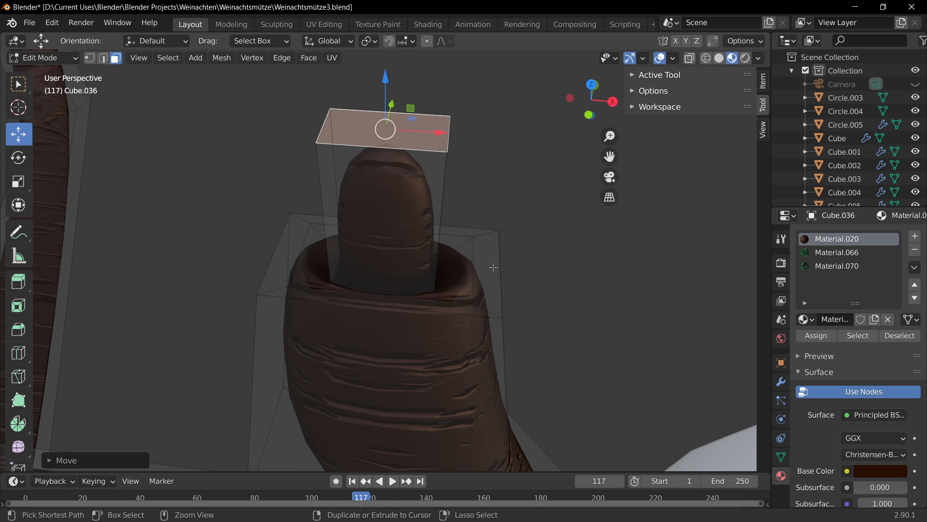
{"action": "key", "text": "ctrl+z"}
{"action": "key", "text": "ctrl+z"}
{"action": "scroll", "coordinate": [520, 414], "scroll_direction": "up", "scroll_amount": 1}
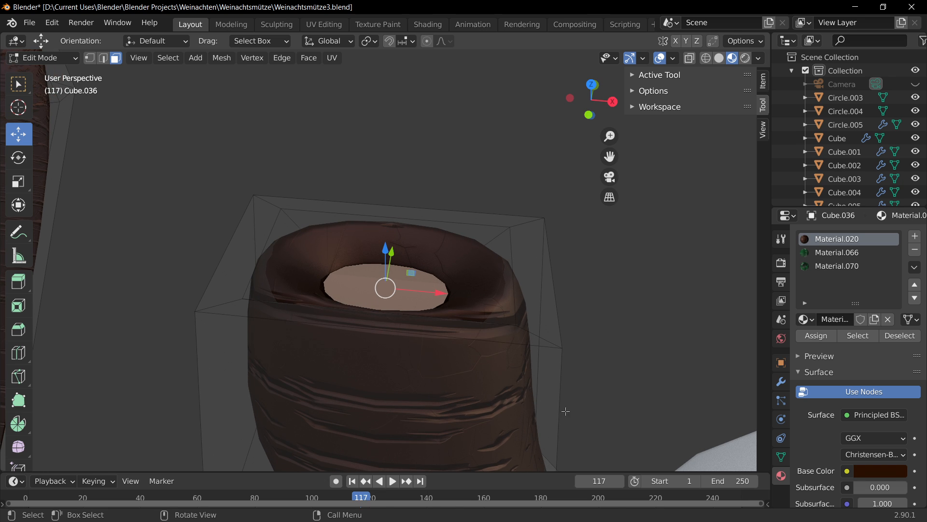
Scale down the face inside the twig tip's recess, dissolve its vertices, and select the recess's inner face
{"action": "key", "text": "s"}
{"action": "key", "text": "Escape"}
{"action": "key", "text": "s"}
{"action": "left_click", "coordinate": [415, 337]}
{"action": "key", "text": "x"}
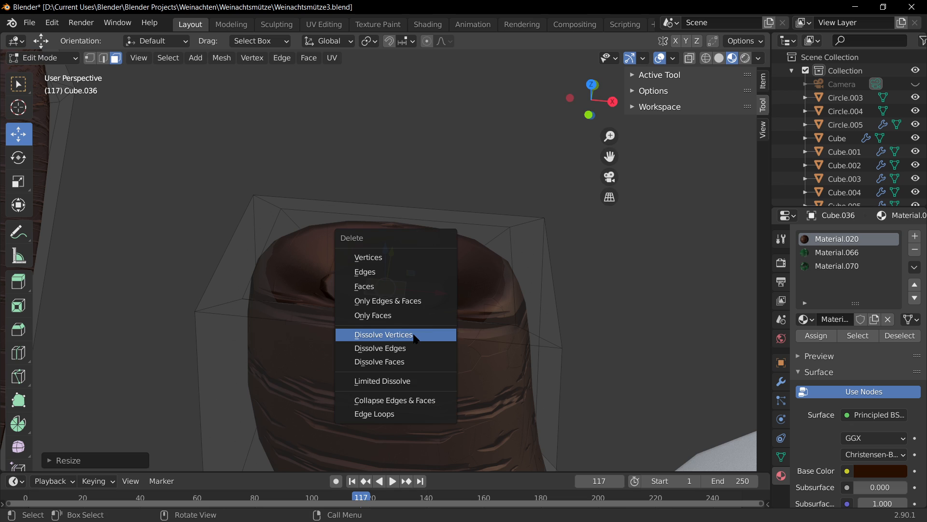
{"action": "left_click", "coordinate": [416, 334]}
{"action": "left_click", "coordinate": [413, 300]}
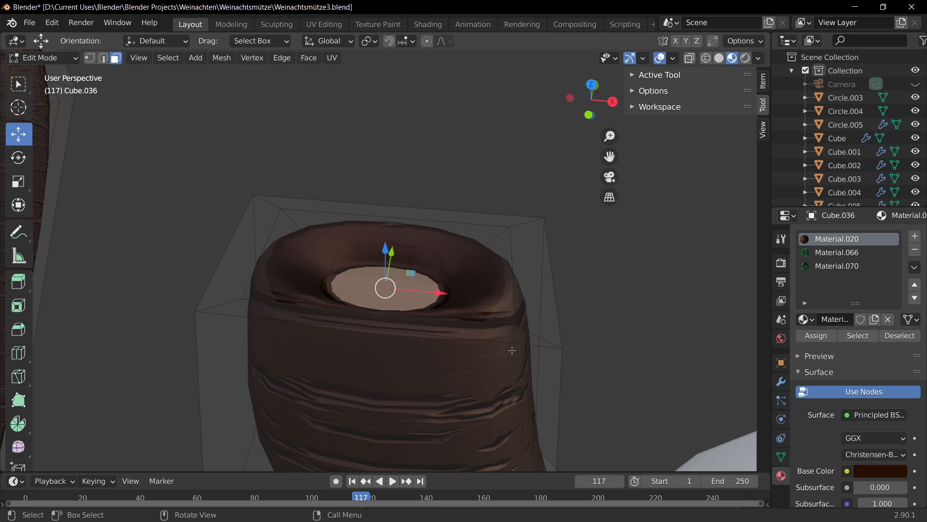
Scale down the recess's inner face, extrude it, and move it up along Z into a thin leaf stem
{"action": "key", "text": "s"}
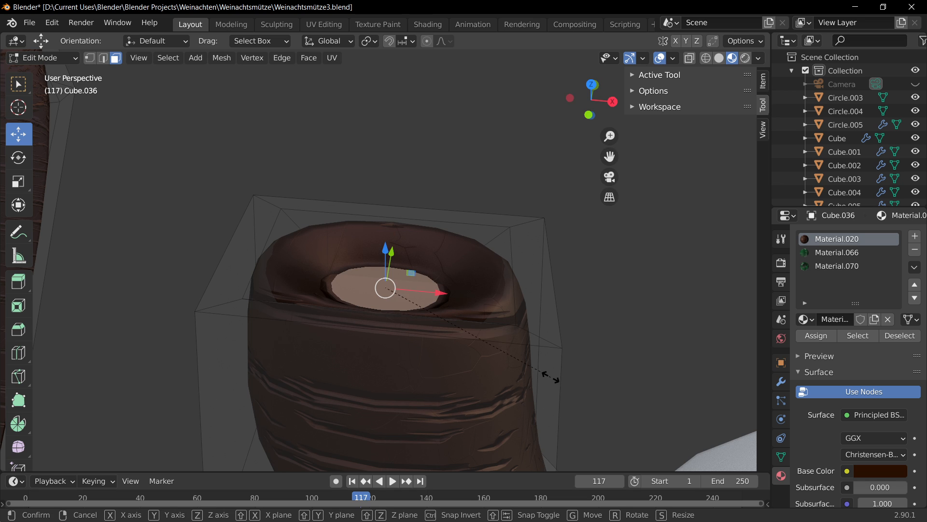
{"action": "left_click", "coordinate": [407, 320]}
{"action": "key", "text": "e"}
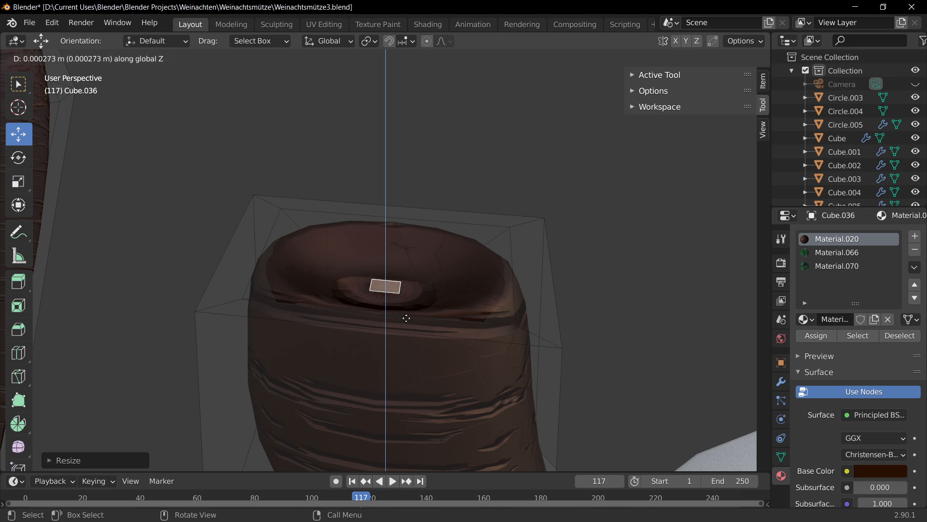
{"action": "right_click", "coordinate": [428, 143]}
{"action": "scroll", "coordinate": [441, 238], "scroll_direction": "down", "scroll_amount": 6}
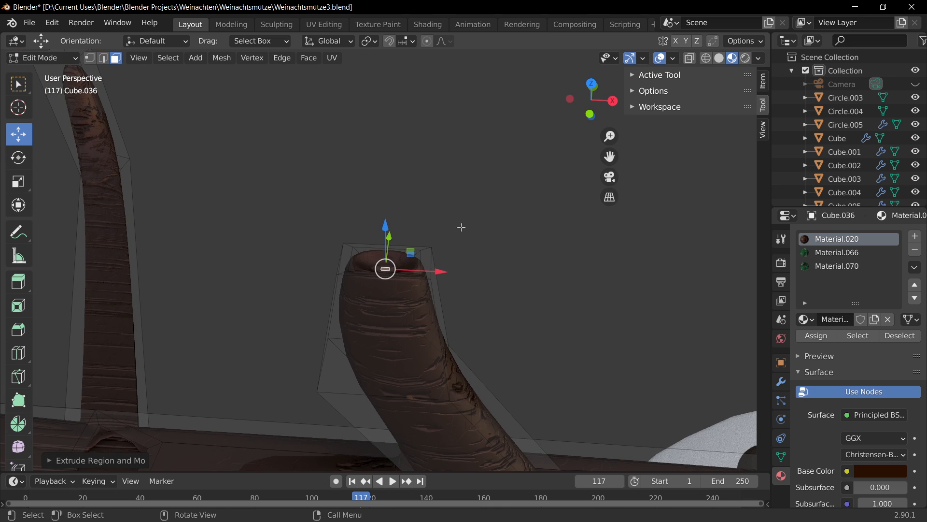
{"action": "key", "text": "g"}
{"action": "key", "text": "z"}
{"action": "left_click", "coordinate": [484, 455]}
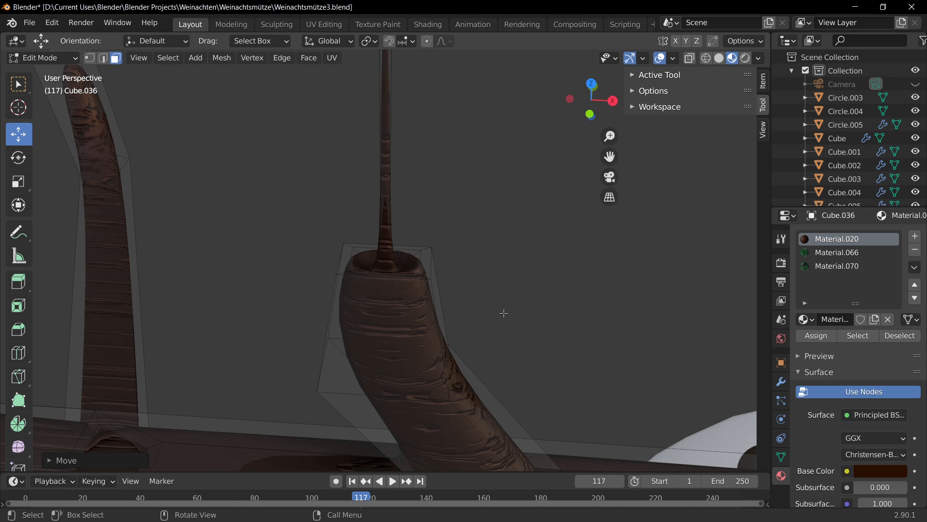
Extrude another section at the stem's top and extend its side outward along negative X into one leaf half
{"action": "scroll", "coordinate": [499, 303], "scroll_direction": "down", "scroll_amount": 4}
{"action": "scroll", "coordinate": [462, 226], "scroll_direction": "up", "scroll_amount": 2}
{"action": "key", "text": "e"}
{"action": "left_click", "coordinate": [456, 85]}
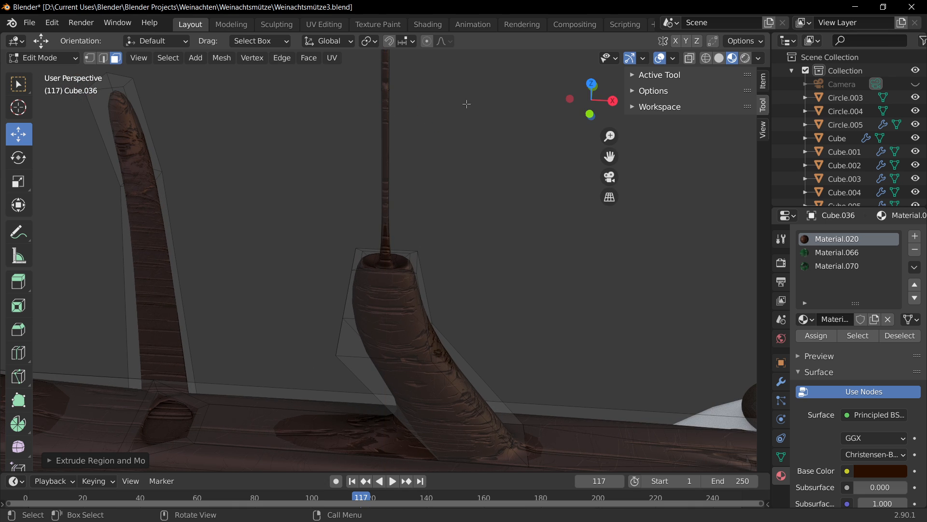
{"action": "middle_click_drag", "start_coordinate": [456, 85], "coordinate": [452, 160]}
{"action": "key", "text": "Tab"}
{"action": "key", "text": "Tab"}
{"action": "key", "text": "s"}
{"action": "right_click", "coordinate": [432, 210]}
{"action": "key", "text": "g"}
{"action": "key", "text": "x"}
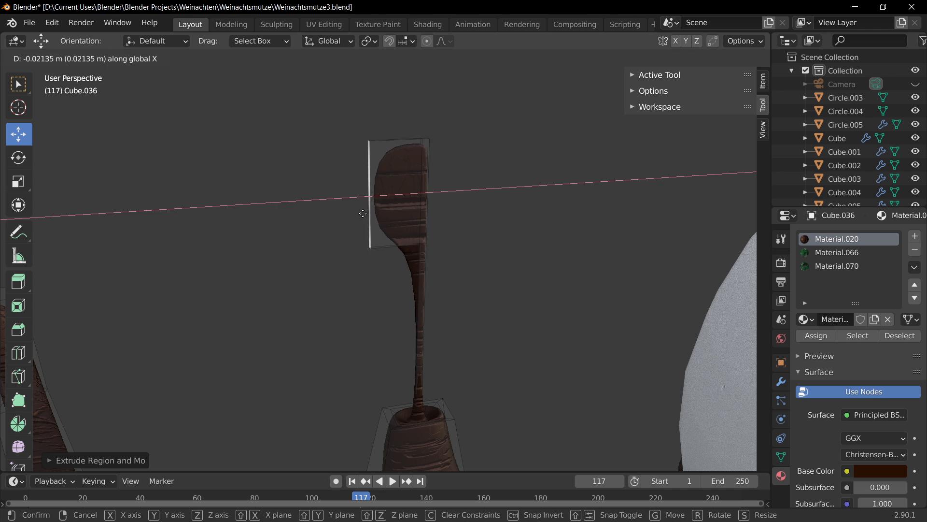
{"action": "left_click", "coordinate": [284, 214]}
Extrude the opposite side face of the stem's top section outward along X into a matching leaf half
{"action": "middle_click_drag", "start_coordinate": [532, 216], "coordinate": [350, 199]}
{"action": "left_click", "coordinate": [343, 201]}
{"action": "middle_click_drag", "start_coordinate": [371, 233], "coordinate": [435, 230]}
{"action": "key", "text": "g"}
{"action": "key", "text": "x"}
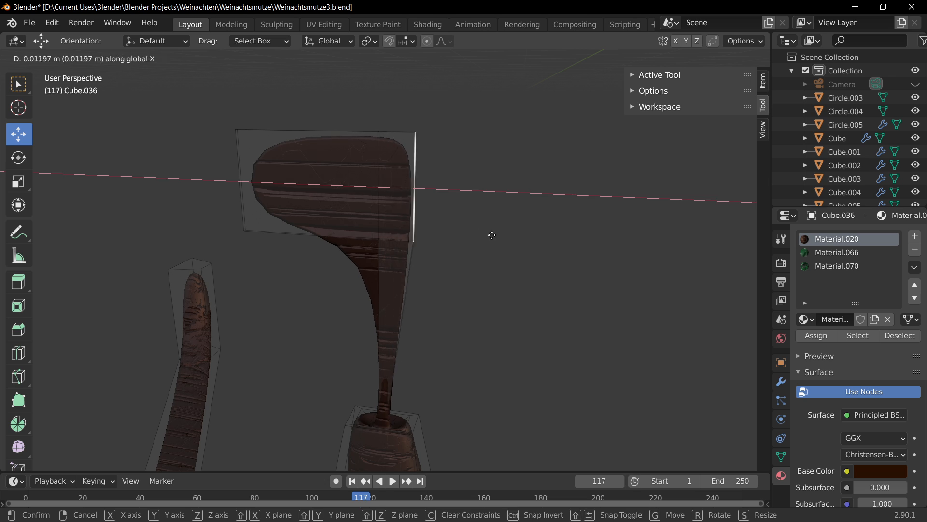
{"action": "right_click", "coordinate": [541, 238]}
{"action": "key", "text": "e"}
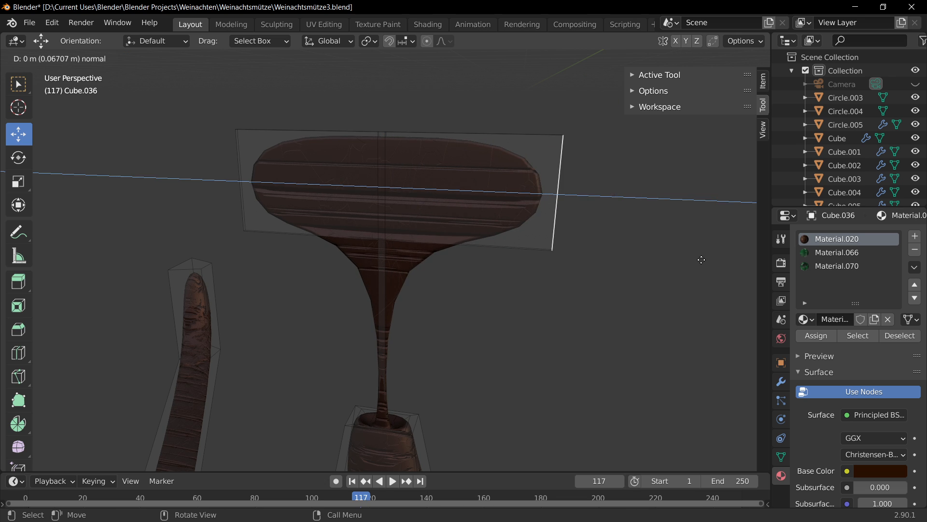
{"action": "left_click", "coordinate": [600, 283]}
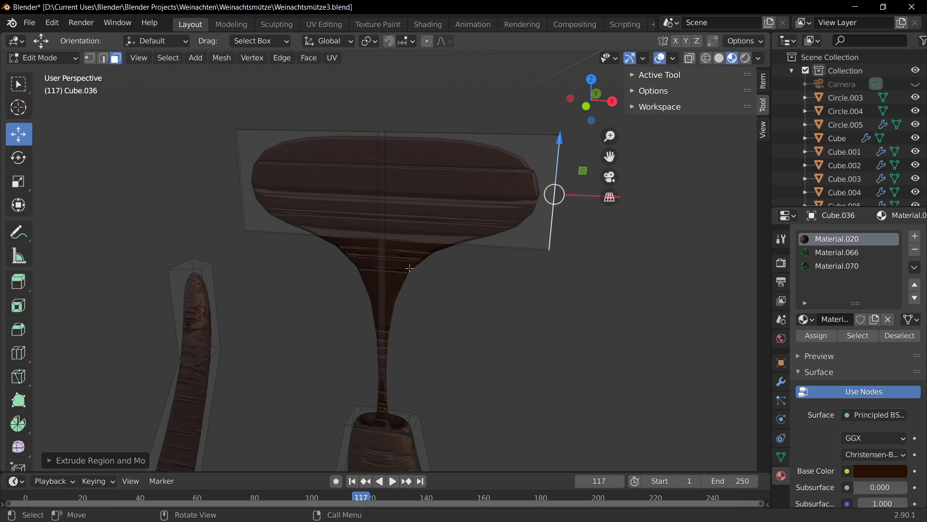
Select the faces of both leaf halves in wireframe and assign Material.070, returning to material preview in Object Mode
{"action": "left_click", "coordinate": [618, 257]}
{"action": "left_click", "coordinate": [711, 58]}
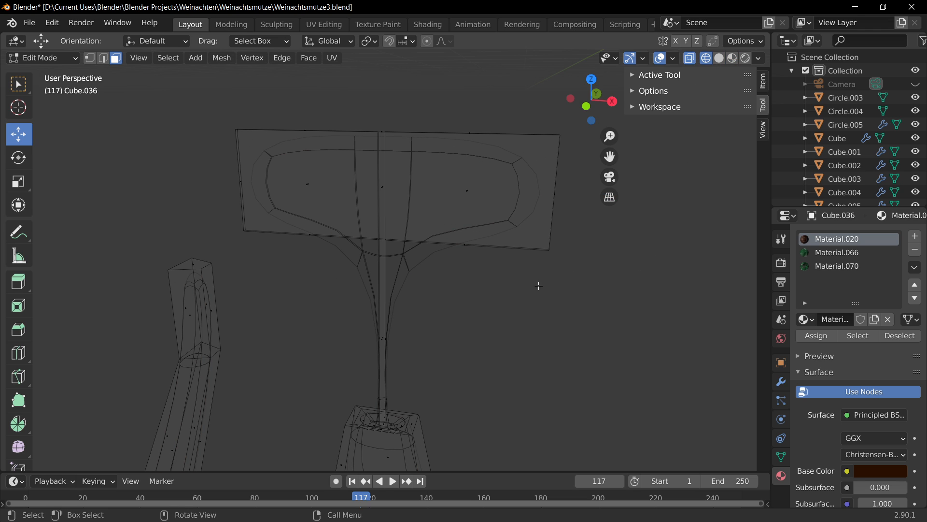
{"action": "key", "text": "c"}
{"action": "key", "text": "Escape"}
{"action": "middle_click_drag", "start_coordinate": [247, 171], "coordinate": [292, 169]}
{"action": "left_click_drag", "start_coordinate": [211, 99], "coordinate": [394, 283]}
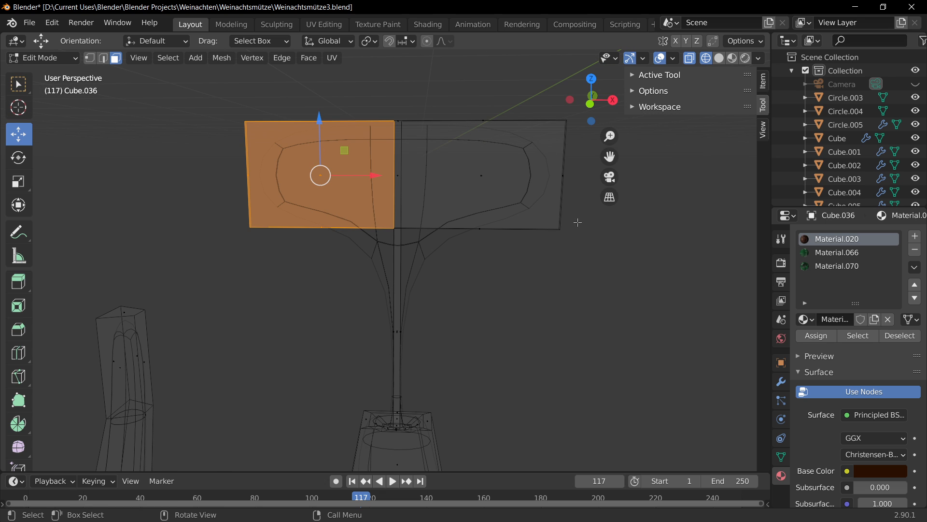
{"action": "left_click", "coordinate": [467, 127], "text": "shift"}
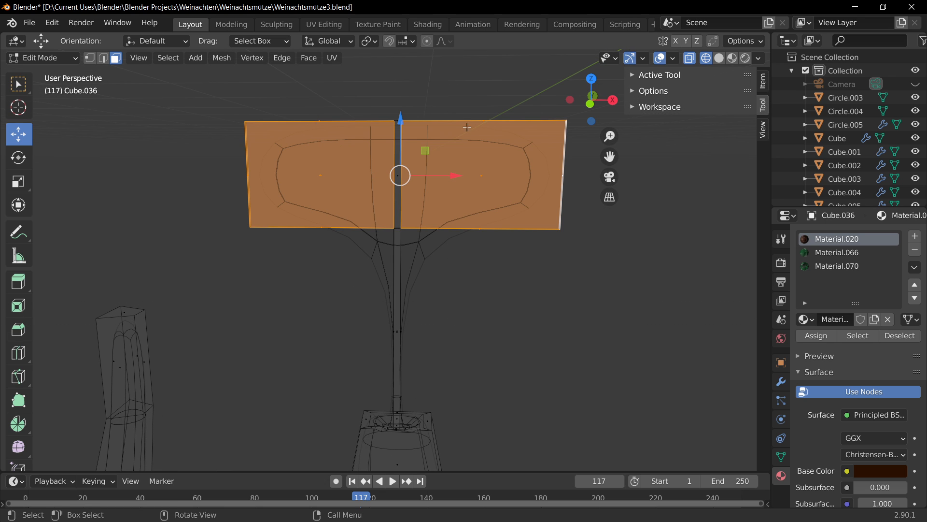
{"action": "left_click", "coordinate": [837, 266]}
{"action": "left_click", "coordinate": [732, 58]}
{"action": "key", "text": "Tab"}
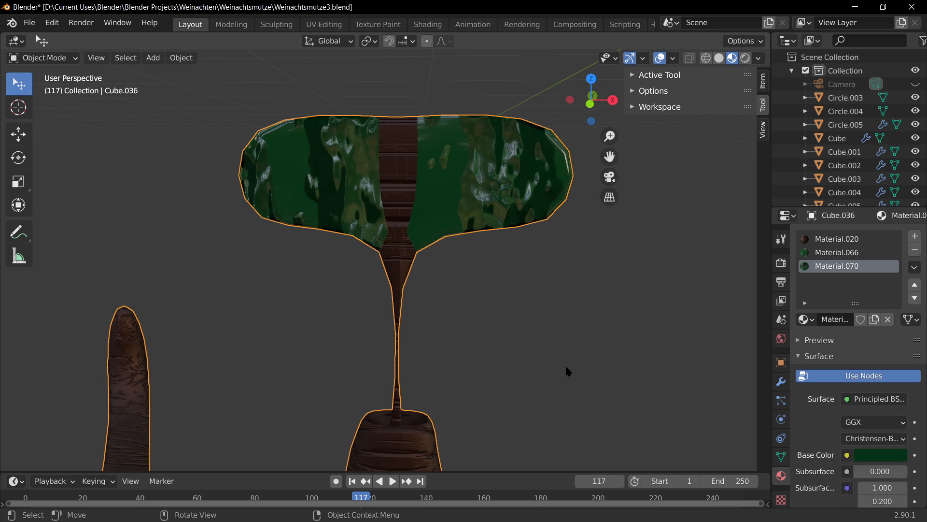
Widen the thin leaf stem by scaling its long faces along X
{"action": "scroll", "coordinate": [565, 367], "scroll_direction": "down", "scroll_amount": 14}
{"action": "scroll", "coordinate": [467, 317], "scroll_direction": "up", "scroll_amount": 4}
{"action": "scroll", "coordinate": [465, 314], "scroll_direction": "up", "scroll_amount": 8}
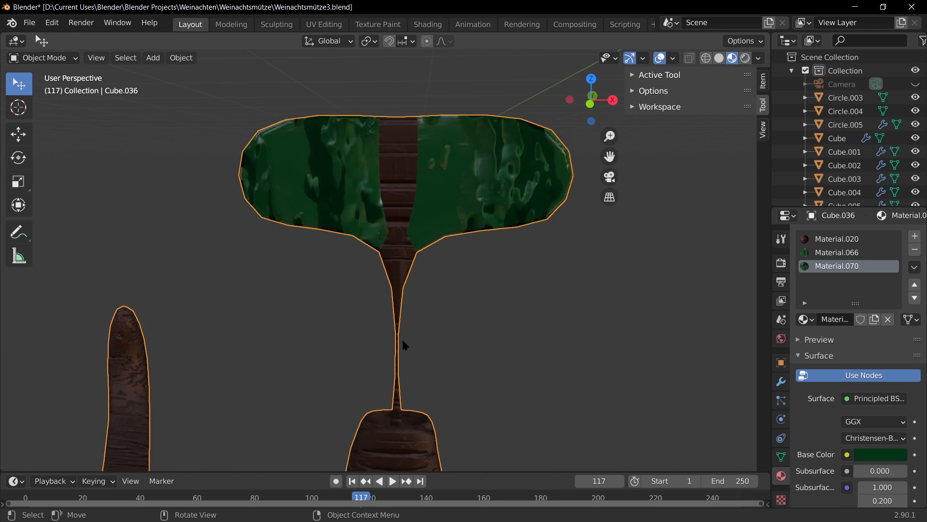
{"action": "key", "text": "Tab"}
{"action": "mouse_move", "coordinate": [391, 335]}
{"action": "middle_mouse_down"}
{"action": "mouse_move", "coordinate": [392, 296]}
{"action": "mouse_move", "coordinate": [406, 341]}
{"action": "middle_mouse_up"}
{"action": "left_click", "coordinate": [390, 297]}
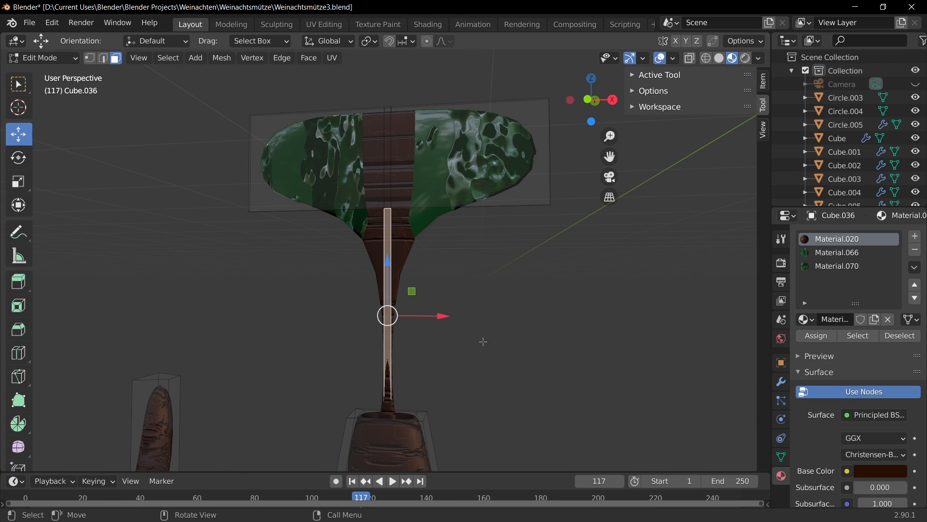
{"action": "middle_click_drag", "start_coordinate": [389, 297], "coordinate": [581, 420]}
{"action": "scroll", "coordinate": [323, 396], "scroll_direction": "up", "scroll_amount": 3}
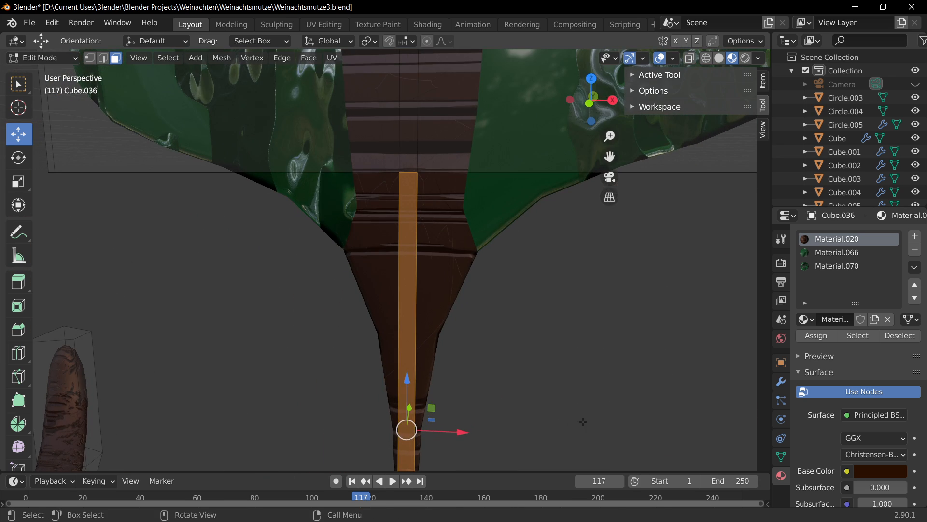
{"action": "key", "text": "s"}
{"action": "key", "text": "x"}
{"action": "left_click", "coordinate": [622, 449]}
{"action": "scroll", "coordinate": [622, 449], "scroll_direction": "down", "scroll_amount": 6}
{"action": "key", "text": "Tab"}
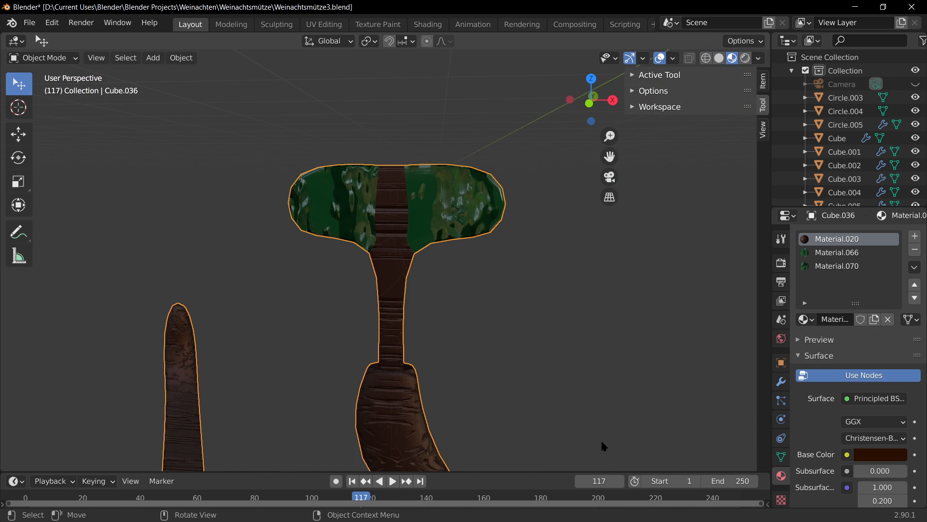
{"action": "scroll", "coordinate": [602, 444], "scroll_direction": "down", "scroll_amount": 4}
{"action": "scroll", "coordinate": [513, 410], "scroll_direction": "up", "scroll_amount": 2}
Try to raise the top face of one green leaf half along Z
{"action": "key", "text": "Tab"}
{"action": "middle_click_drag", "start_coordinate": [415, 234], "coordinate": [342, 252]}
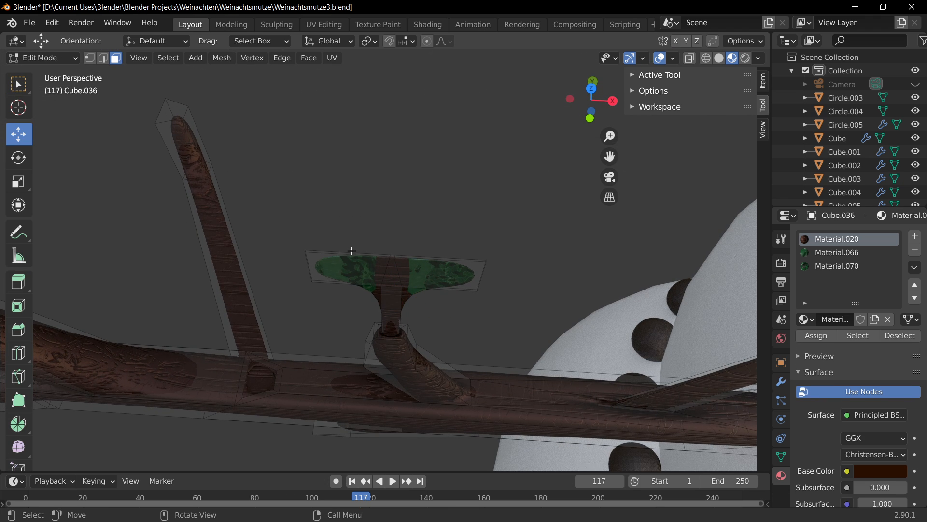
{"action": "left_click", "coordinate": [352, 251]}
{"action": "scroll", "coordinate": [372, 227], "scroll_direction": "up", "scroll_amount": 4}
{"action": "left_click_drag", "start_coordinate": [307, 197], "coordinate": [300, 69]}
{"action": "scroll", "coordinate": [408, 274], "scroll_direction": "down", "scroll_amount": 5}
{"action": "key", "text": "ctrl+z"}
Select the outer end face of the leaf half farthest from the snowman and scale it up
{"action": "middle_click_drag", "start_coordinate": [407, 274], "coordinate": [365, 259]}
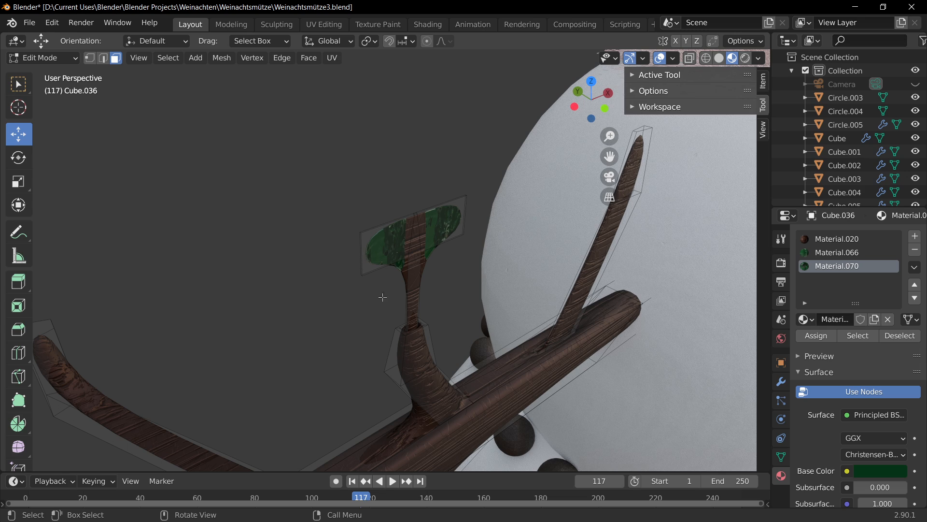
{"action": "middle_click_drag", "start_coordinate": [382, 297], "coordinate": [320, 194]}
{"action": "key", "text": "s"}
{"action": "right_click", "coordinate": [378, 232]}
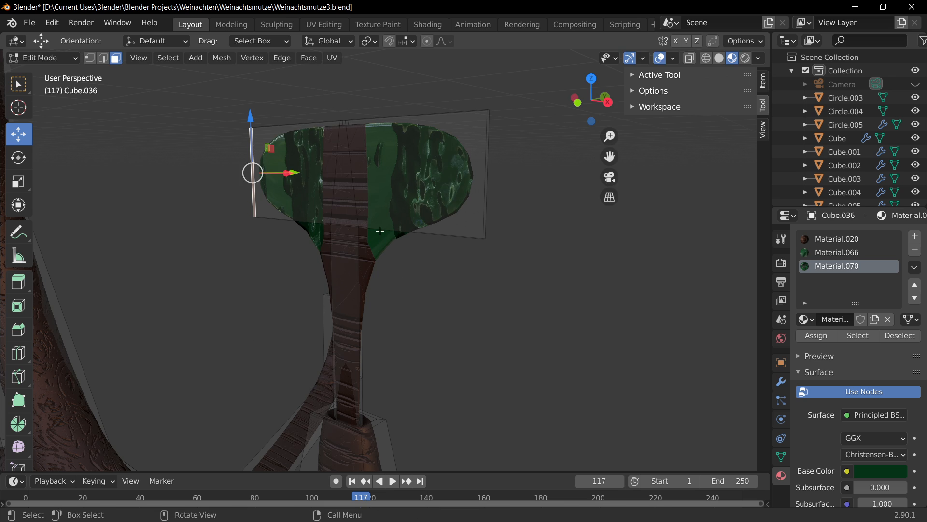
{"action": "key", "text": "g"}
{"action": "key", "text": "x"}
{"action": "right_click", "coordinate": [260, 213]}
{"action": "key", "text": "s"}
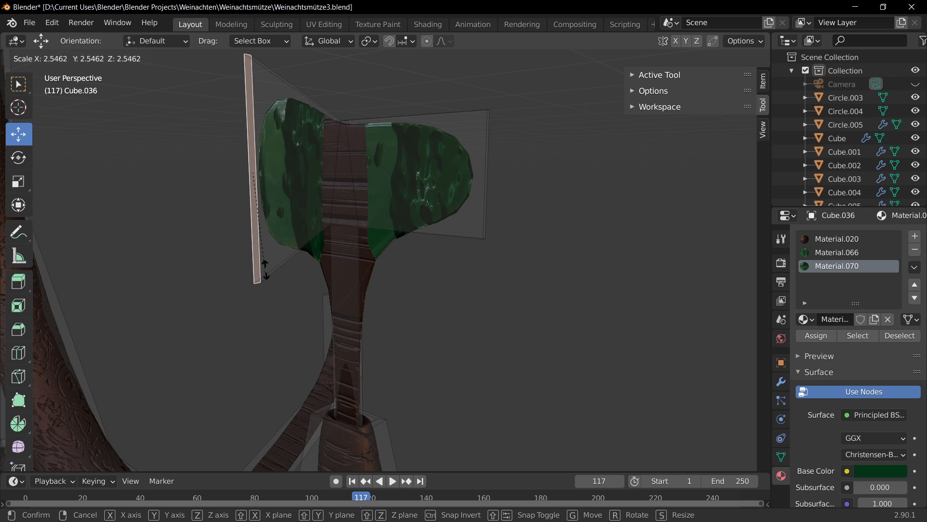
{"action": "left_click", "coordinate": [353, 275]}
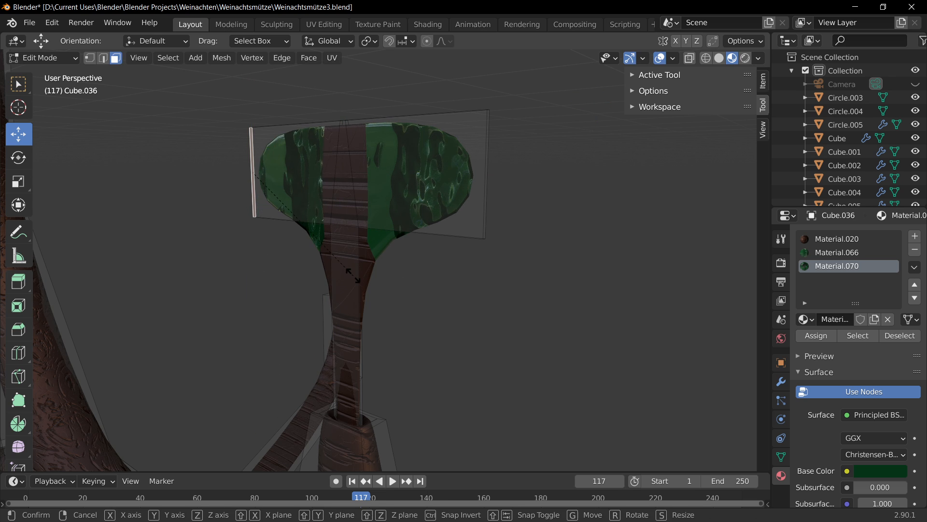
{"action": "left_click", "coordinate": [381, 89]}
Move the enlarged end face along X, adjust its position freely, and check the arm on the whole snowman
{"action": "key", "text": "g"}
{"action": "key", "text": "x"}
{"action": "left_click", "coordinate": [275, 71]}
{"action": "scroll", "coordinate": [340, 150], "scroll_direction": "down", "scroll_amount": 4}
{"action": "scroll", "coordinate": [428, 192], "scroll_direction": "up", "scroll_amount": 3}
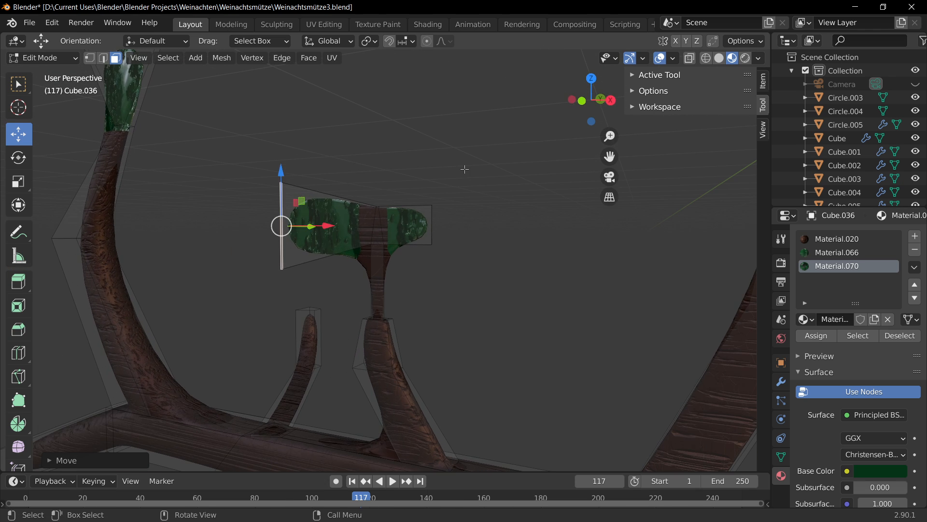
{"action": "key", "text": "g"}
{"action": "left_click", "coordinate": [440, 166]}
{"action": "scroll", "coordinate": [440, 166], "scroll_direction": "down", "scroll_amount": 3}
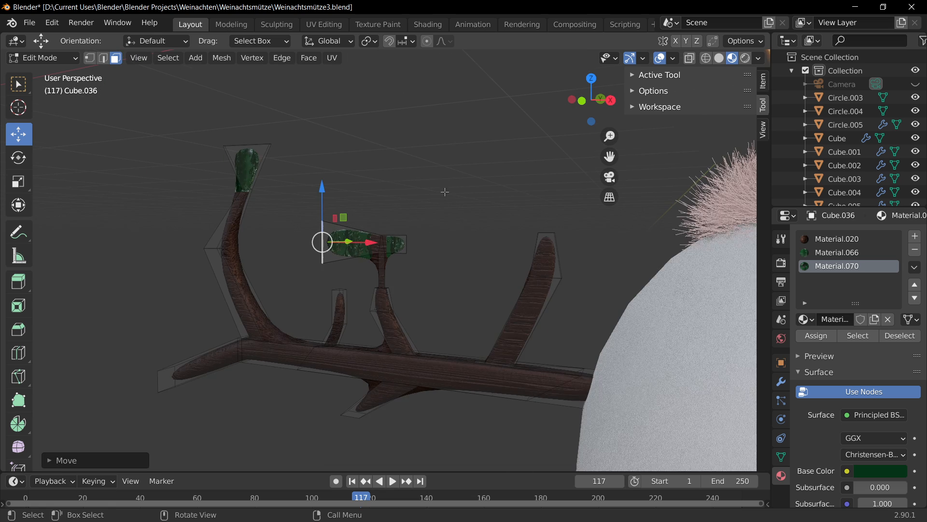
{"action": "key", "text": "Tab"}
{"action": "scroll", "coordinate": [494, 210], "scroll_direction": "down", "scroll_amount": 3}
{"action": "scroll", "coordinate": [504, 284], "scroll_direction": "up", "scroll_amount": 1}
{"action": "middle_click_drag", "start_coordinate": [572, 294], "coordinate": [492, 259]}
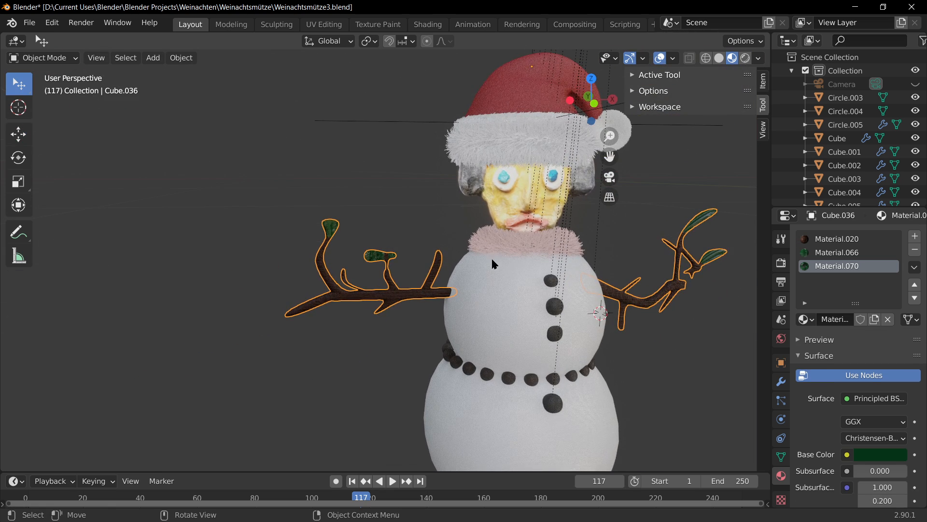
Raise the top edge of the enlarged leaf end along Z into a pointed leaf tip
{"action": "key", "text": "Tab"}
{"action": "scroll", "coordinate": [428, 344], "scroll_direction": "up", "scroll_amount": 3}
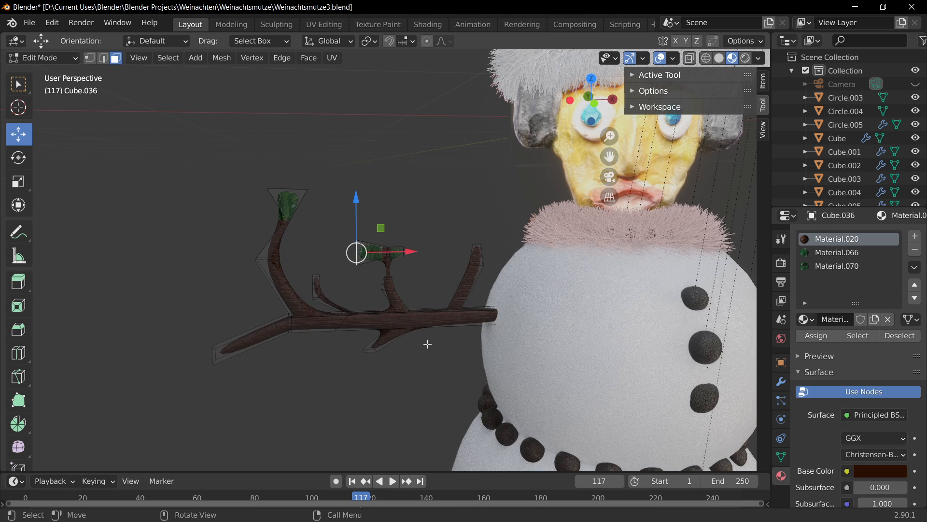
{"action": "scroll", "coordinate": [349, 208], "scroll_direction": "up", "scroll_amount": 4}
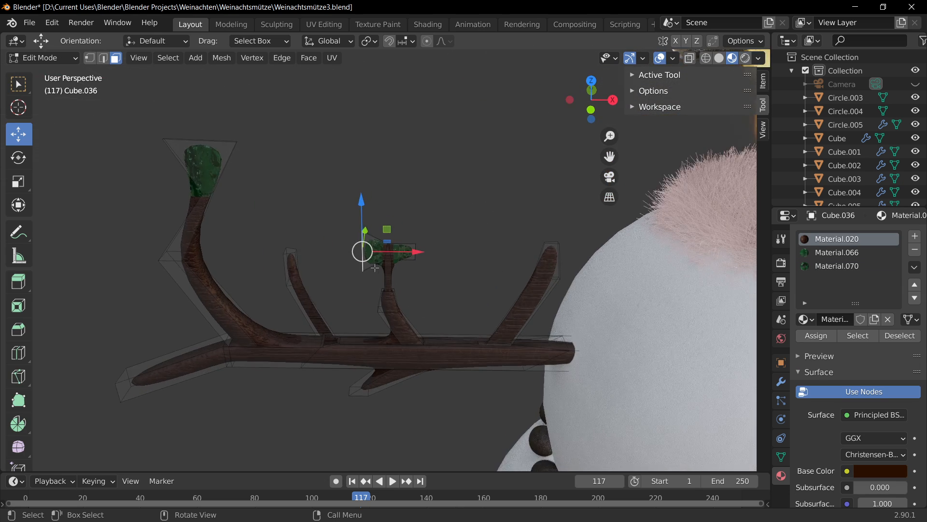
{"action": "middle_click_drag", "start_coordinate": [349, 209], "coordinate": [319, 216]}
{"action": "key", "text": "2"}
{"action": "scroll", "coordinate": [332, 221], "scroll_direction": "up", "scroll_amount": 4}
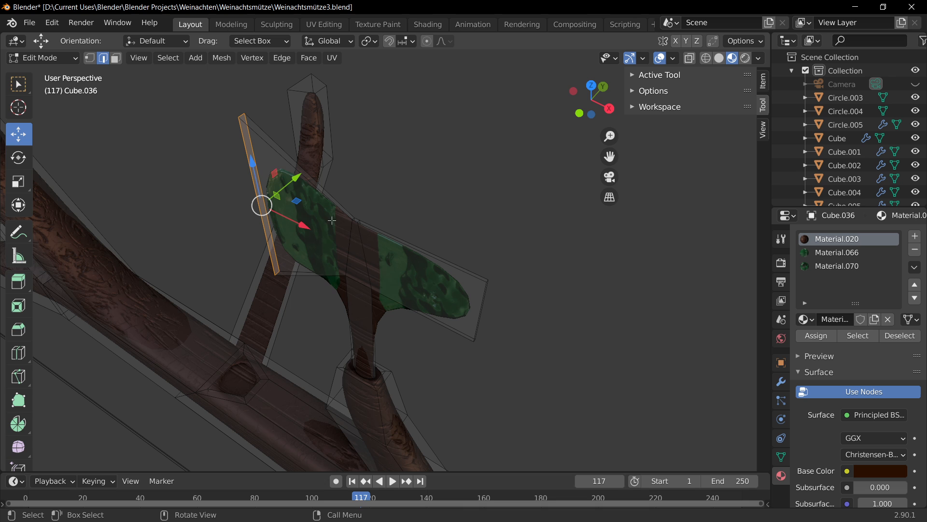
{"action": "left_click", "coordinate": [238, 112]}
{"action": "middle_click_drag", "start_coordinate": [377, 177], "coordinate": [397, 147]}
{"action": "key", "text": "g"}
{"action": "key", "text": "z"}
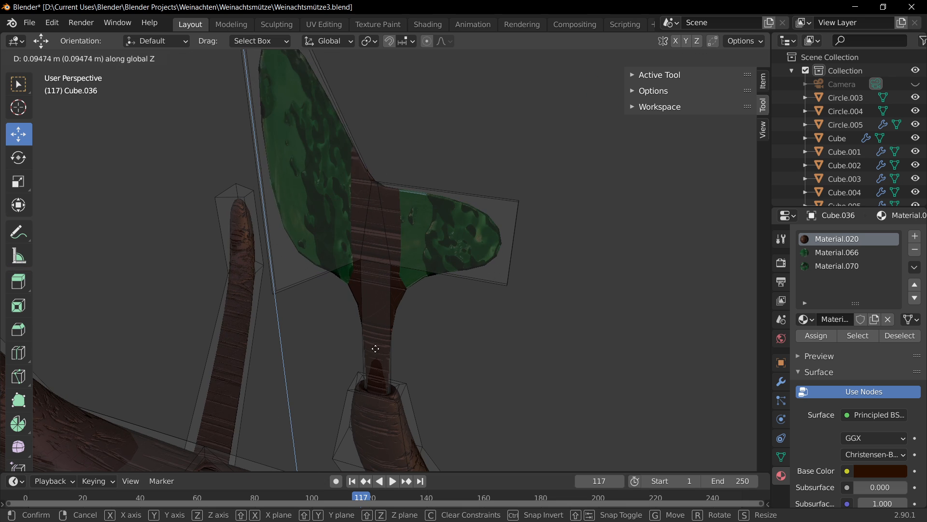
{"action": "left_click", "coordinate": [368, 316]}
Raise the top edge of the opposite leaf half's end along Z into a second tip, and save the file
{"action": "middle_click_drag", "start_coordinate": [368, 315], "coordinate": [492, 137]}
{"action": "key", "text": "g"}
{"action": "key", "text": "z"}
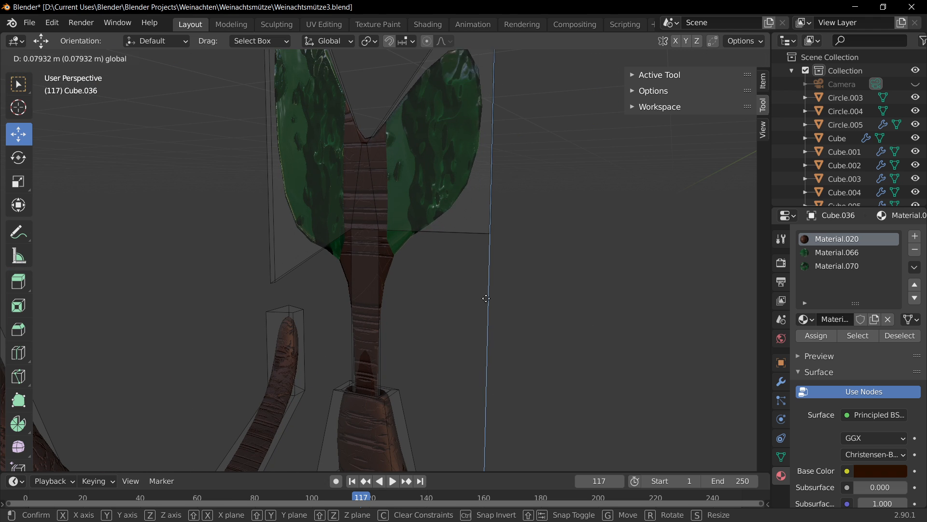
{"action": "left_click", "coordinate": [454, 435]}
{"action": "scroll", "coordinate": [400, 401], "scroll_direction": "down", "scroll_amount": 6}
{"action": "key", "text": "Tab"}
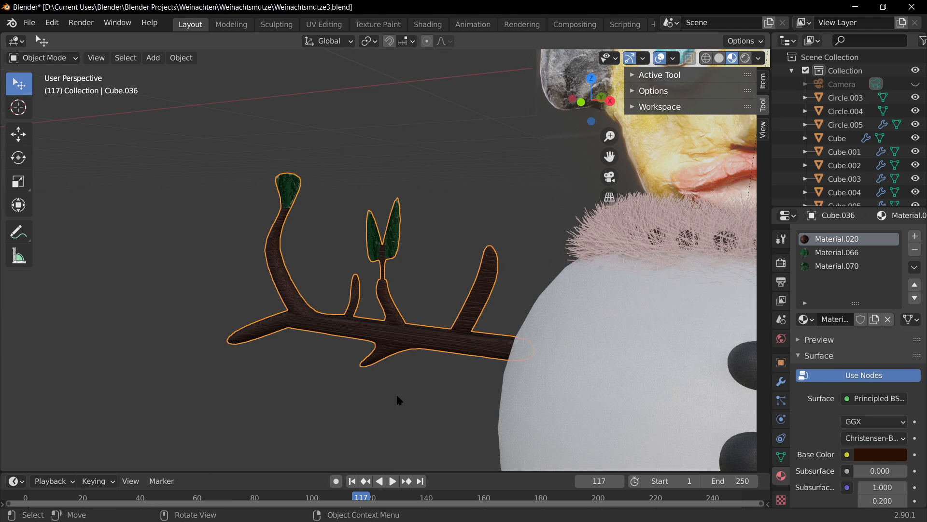
{"action": "scroll", "coordinate": [396, 393], "scroll_direction": "down", "scroll_amount": 5}
{"action": "scroll", "coordinate": [419, 348], "scroll_direction": "up", "scroll_amount": 3}
{"action": "key", "text": "ctrl+s"}
Select the end face of the main branch's outer tip in face mode and scale it down
{"action": "middle_click_drag", "start_coordinate": [419, 348], "coordinate": [491, 354]}
{"action": "key", "text": "Tab"}
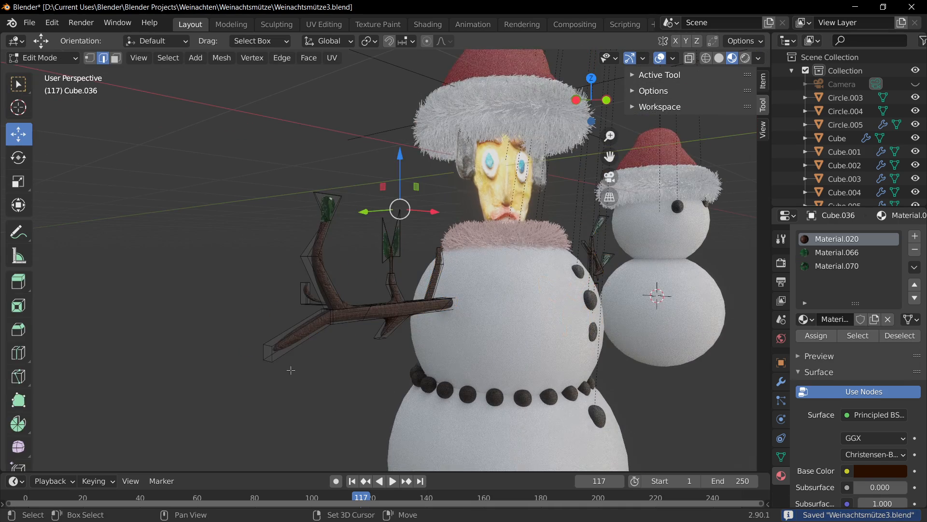
{"action": "middle_click_drag", "start_coordinate": [290, 370], "coordinate": [384, 297], "text": "shift"}
{"action": "left_click", "coordinate": [378, 269]}
{"action": "key", "text": "3"}
{"action": "left_click", "coordinate": [373, 274]}
{"action": "key", "text": "w"}
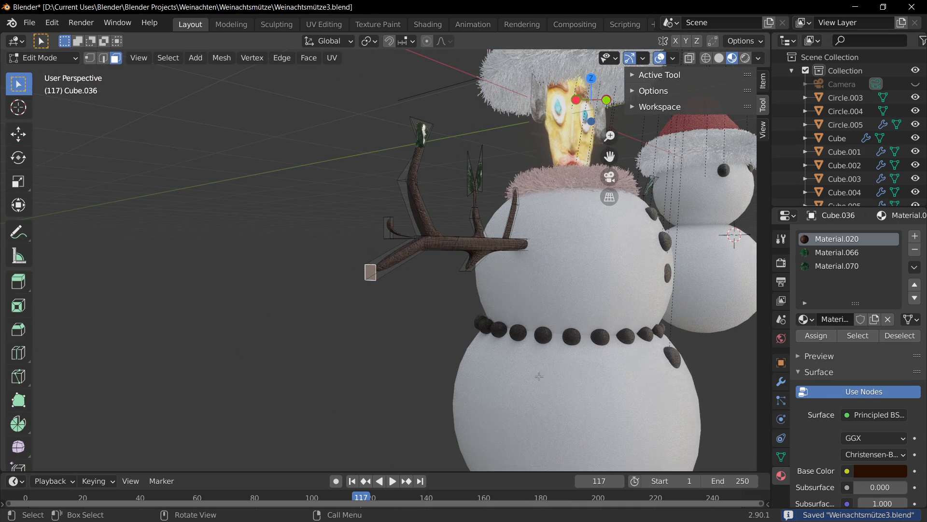
{"action": "key", "text": "s"}
{"action": "left_click", "coordinate": [455, 321]}
Extrude the scaled end face of the main branch's outer tip outward and adjust its position freely
{"action": "middle_click_drag", "start_coordinate": [512, 355], "coordinate": [460, 357]}
{"action": "key", "text": "e"}
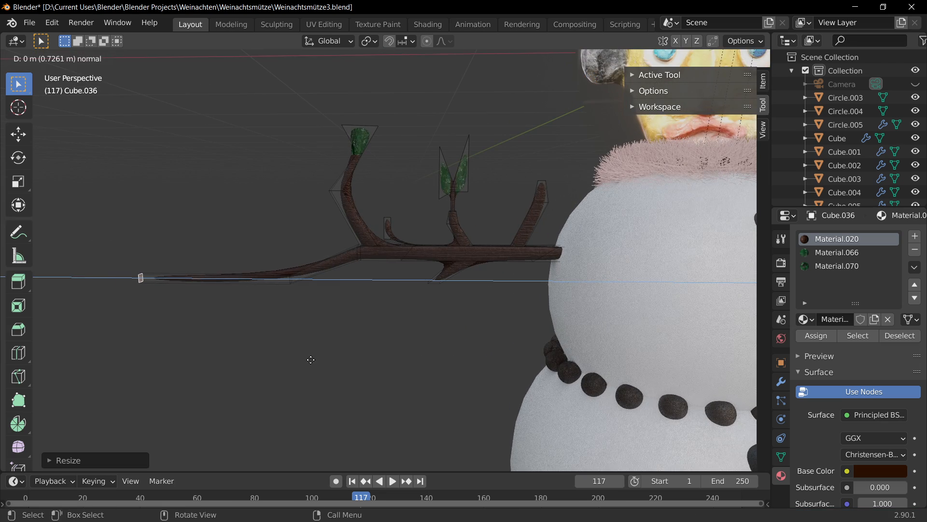
{"action": "left_click", "coordinate": [333, 361]}
{"action": "key", "text": "g"}
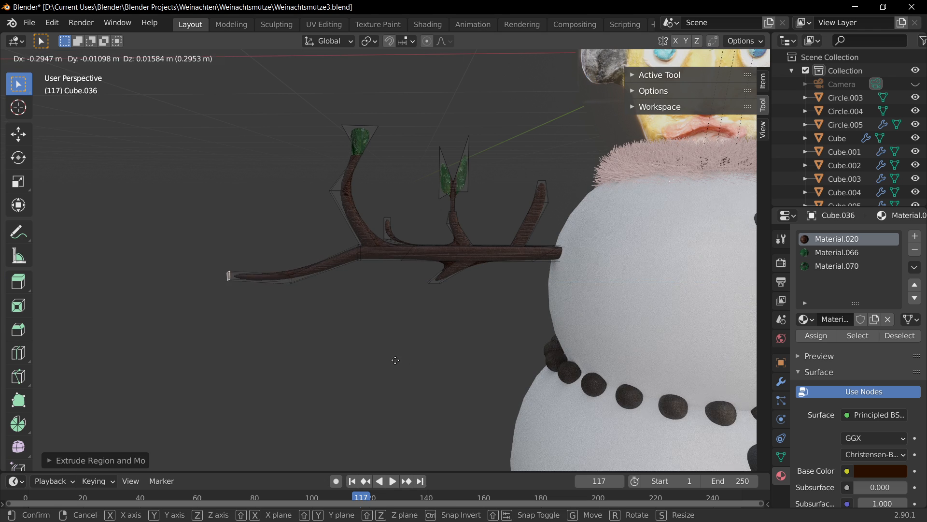
{"action": "left_click", "coordinate": [449, 362]}
Extrude the branch tip's end face again, shift it along X into a downward-bent end, and leave Edit Mode
{"action": "scroll", "coordinate": [321, 325], "scroll_direction": "up", "scroll_amount": 5}
{"action": "middle_click_drag", "start_coordinate": [297, 312], "coordinate": [406, 162], "text": "shift"}
{"action": "middle_click_drag", "start_coordinate": [315, 187], "coordinate": [486, 183]}
{"action": "key", "text": "e"}
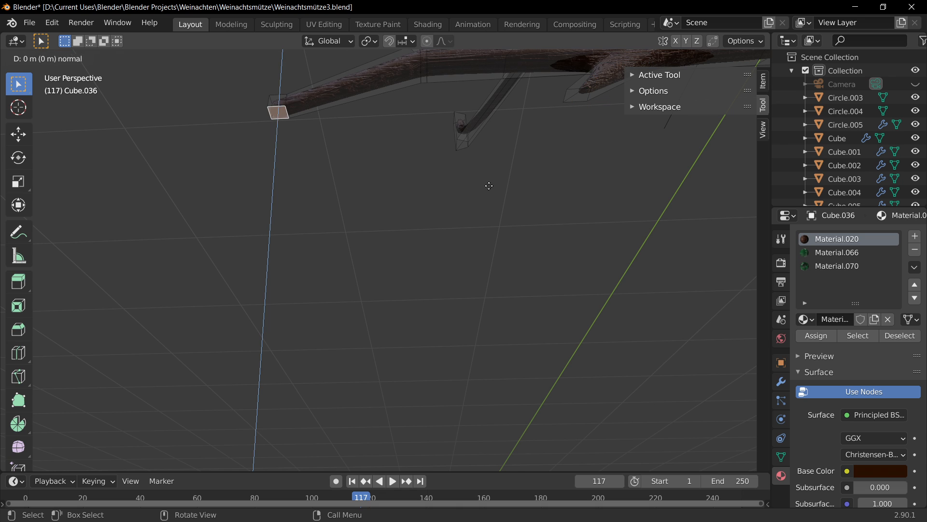
{"action": "left_click", "coordinate": [485, 268]}
{"action": "key", "text": "g"}
{"action": "key", "text": "x"}
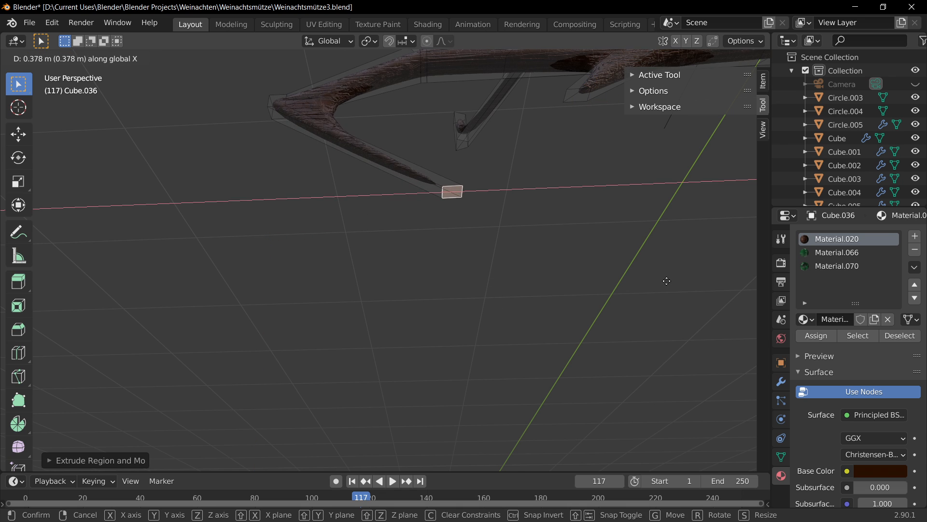
{"action": "left_click", "coordinate": [418, 269]}
{"action": "key", "text": "Tab"}
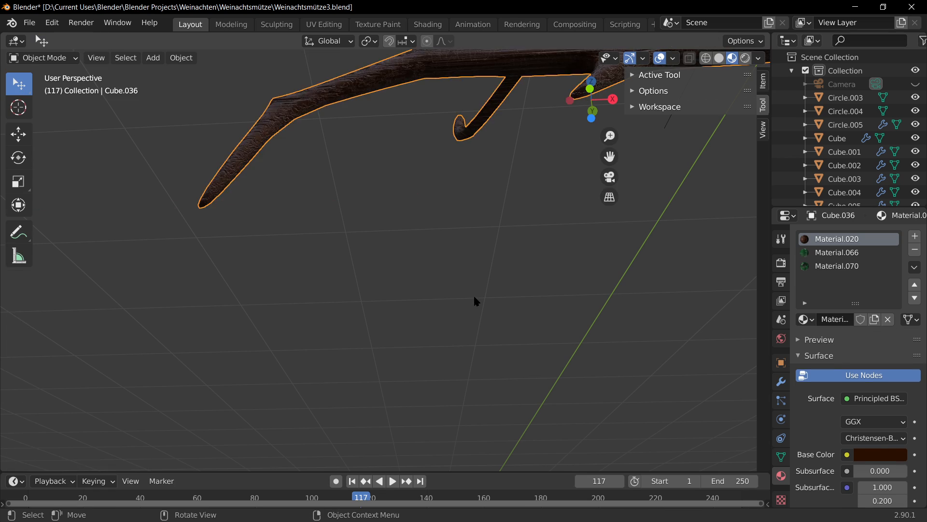
Check the bent branch tip against the whole snowman and save the file
{"action": "scroll", "coordinate": [483, 319], "scroll_direction": "down", "scroll_amount": 8}
{"action": "middle_click_drag", "start_coordinate": [496, 351], "coordinate": [484, 366]}
{"action": "scroll", "coordinate": [498, 364], "scroll_direction": "down", "scroll_amount": 3}
{"action": "scroll", "coordinate": [452, 262], "scroll_direction": "up", "scroll_amount": 8}
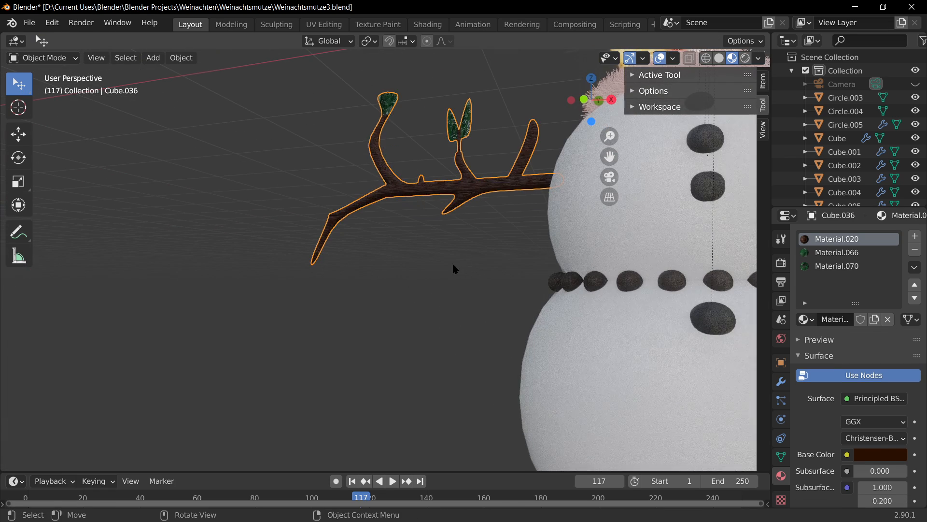
{"action": "key", "text": "Tab"}
{"action": "key", "text": "Tab"}
{"action": "scroll", "coordinate": [497, 213], "scroll_direction": "down", "scroll_amount": 5}
{"action": "key", "text": "ctrl+s"}
{"action": "scroll", "coordinate": [498, 322], "scroll_direction": "down", "scroll_amount": 4}
{"action": "scroll", "coordinate": [500, 329], "scroll_direction": "up", "scroll_amount": 4}
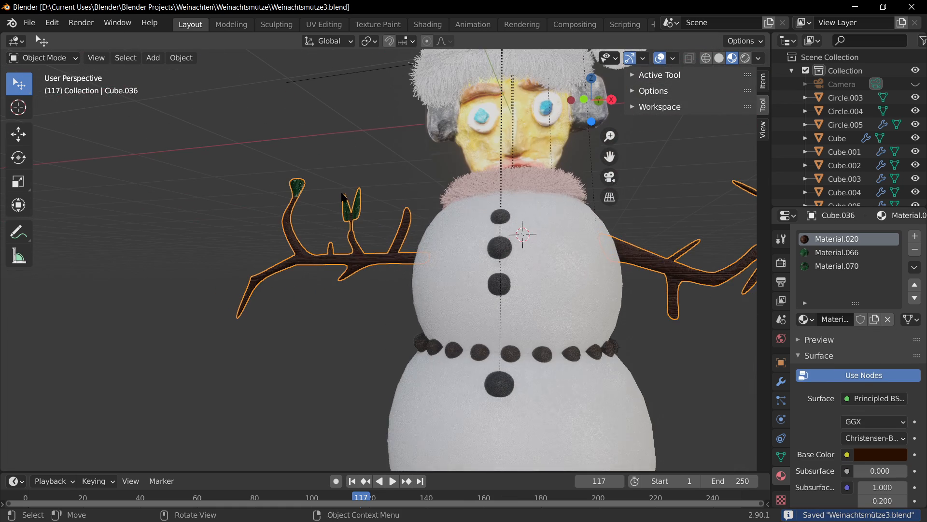
Deselect the arms, review both of them on the snowman from several angles, and save the file again
{"action": "left_click", "coordinate": [375, 204]}
{"action": "scroll", "coordinate": [389, 274], "scroll_direction": "down", "scroll_amount": 6}
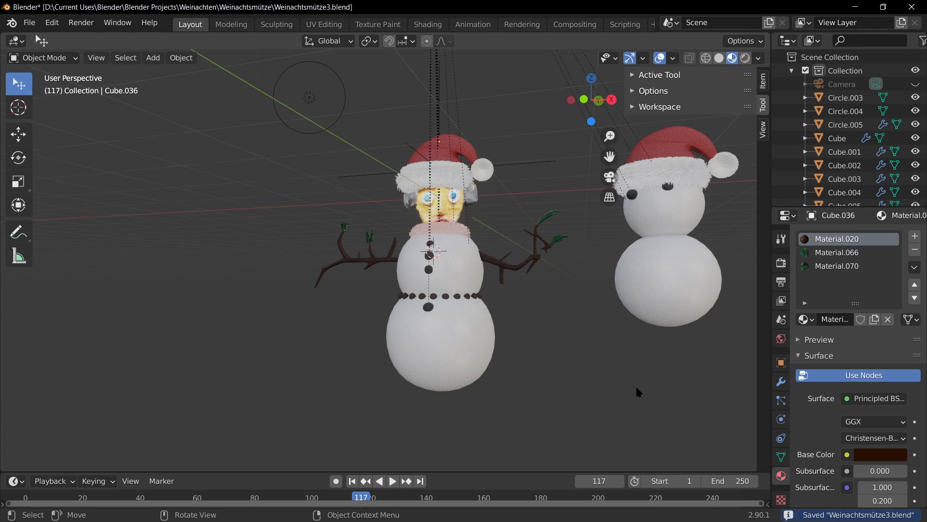
{"action": "middle_click_drag", "start_coordinate": [448, 387], "coordinate": [539, 396]}
{"action": "scroll", "coordinate": [454, 363], "scroll_direction": "up", "scroll_amount": 2}
{"action": "key", "text": "Tab"}
{"action": "key", "text": "Tab"}
{"action": "middle_click_drag", "start_coordinate": [632, 360], "coordinate": [416, 331]}
{"action": "scroll", "coordinate": [416, 331], "scroll_direction": "down", "scroll_amount": 4}
{"action": "middle_click_drag", "start_coordinate": [507, 378], "coordinate": [314, 326], "text": "shift"}
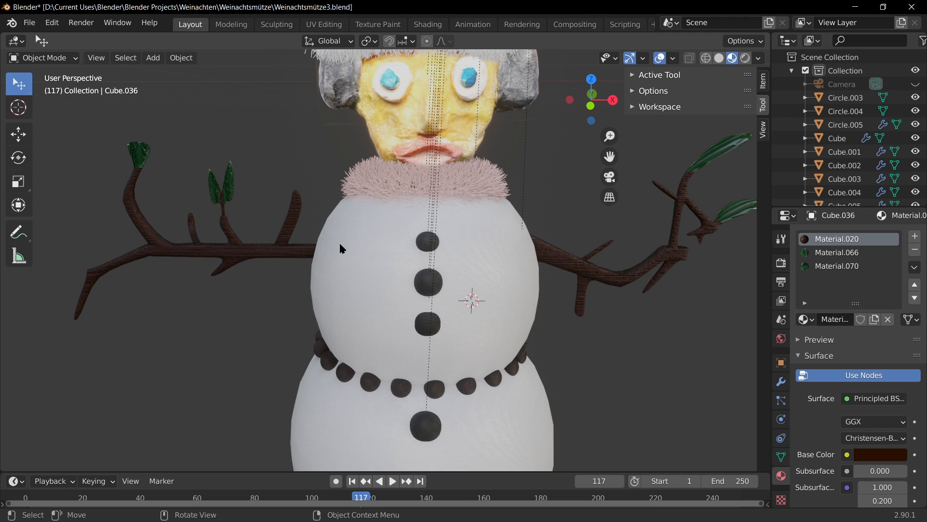
{"action": "key", "text": "ctrl+s"}
{"action": "scroll", "coordinate": [671, 337], "scroll_direction": "down", "scroll_amount": 3}
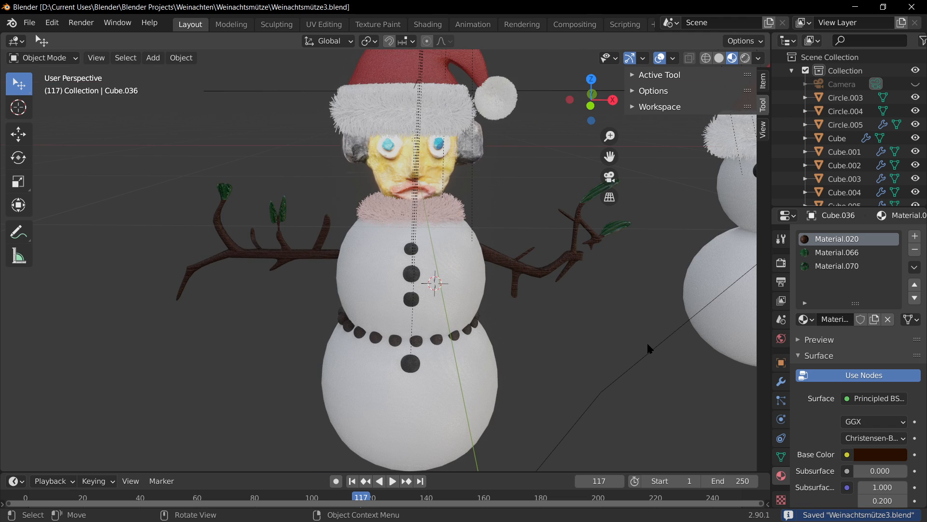
Select the snowman's pink fur collar and copy it
{"action": "left_click", "coordinate": [762, 129]}
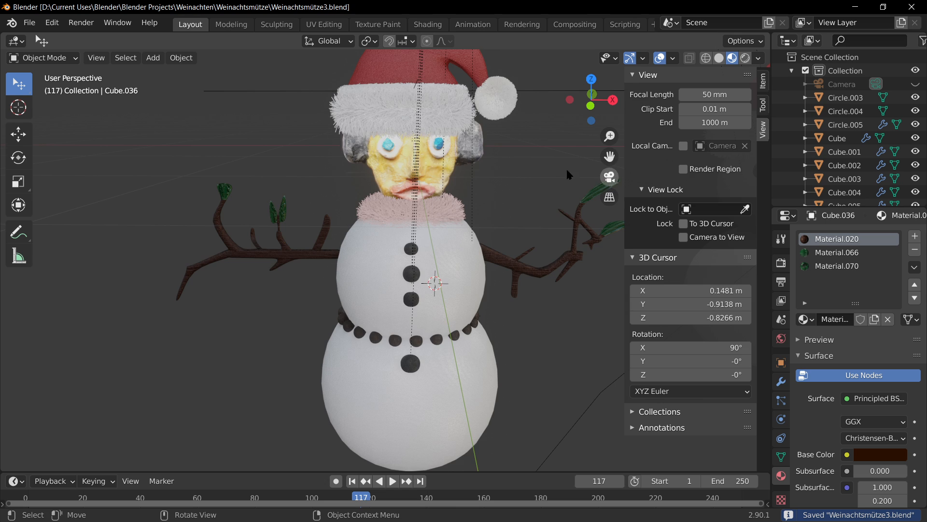
{"action": "scroll", "coordinate": [600, 247], "scroll_direction": "down", "scroll_amount": 2}
{"action": "scroll", "coordinate": [496, 277], "scroll_direction": "up", "scroll_amount": 3}
{"action": "left_click", "coordinate": [456, 206]}
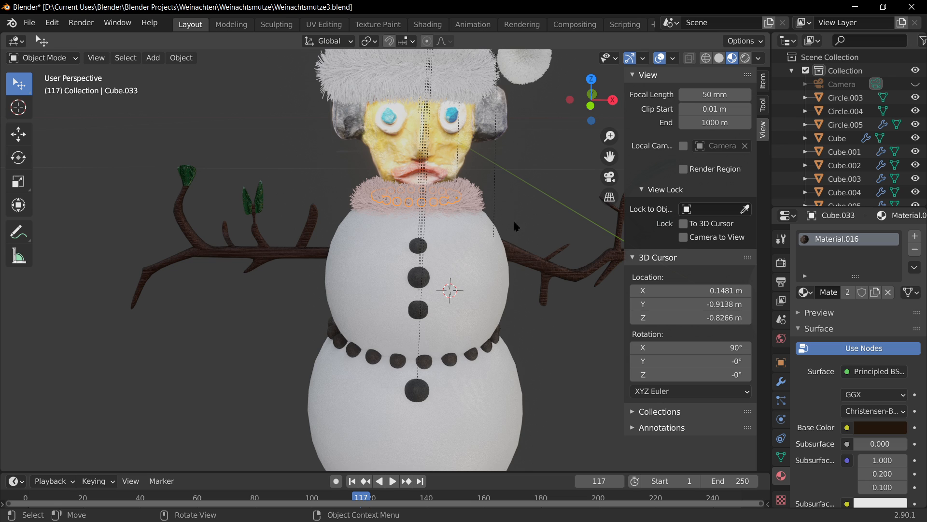
{"action": "key", "text": "ctrl+c"}
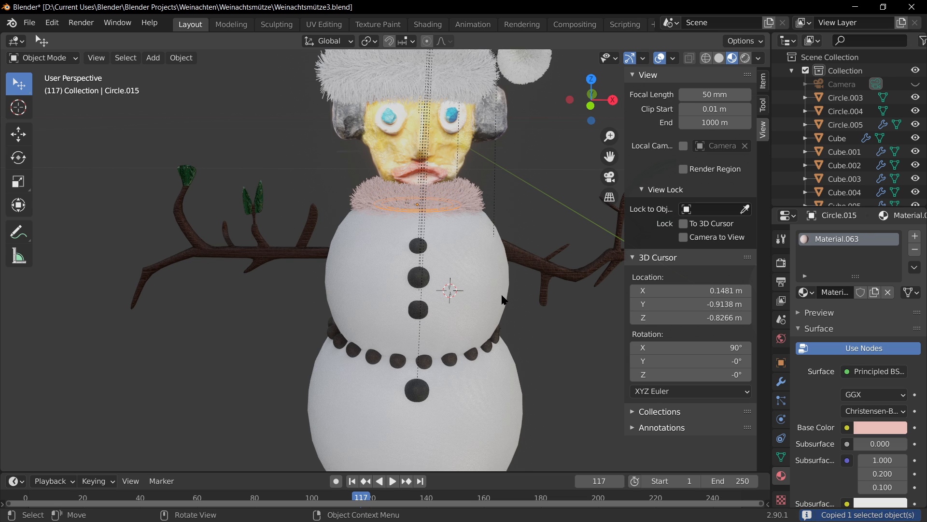
{"action": "key", "text": "g"}
{"action": "right_click", "coordinate": [420, 261]}
{"action": "scroll", "coordinate": [476, 224], "scroll_direction": "down", "scroll_amount": 4}
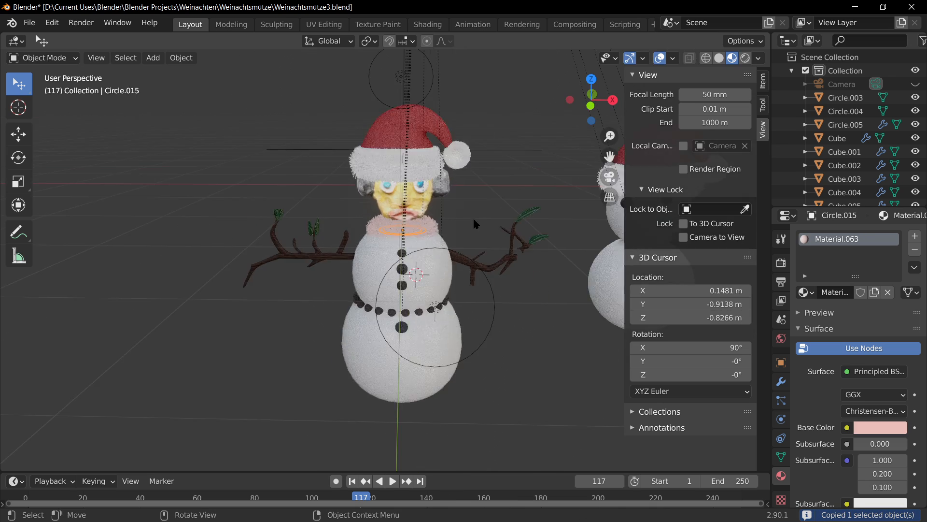
{"action": "scroll", "coordinate": [476, 224], "scroll_direction": "up", "scroll_amount": 4}
{"action": "scroll", "coordinate": [549, 260], "scroll_direction": "down", "scroll_amount": 4}
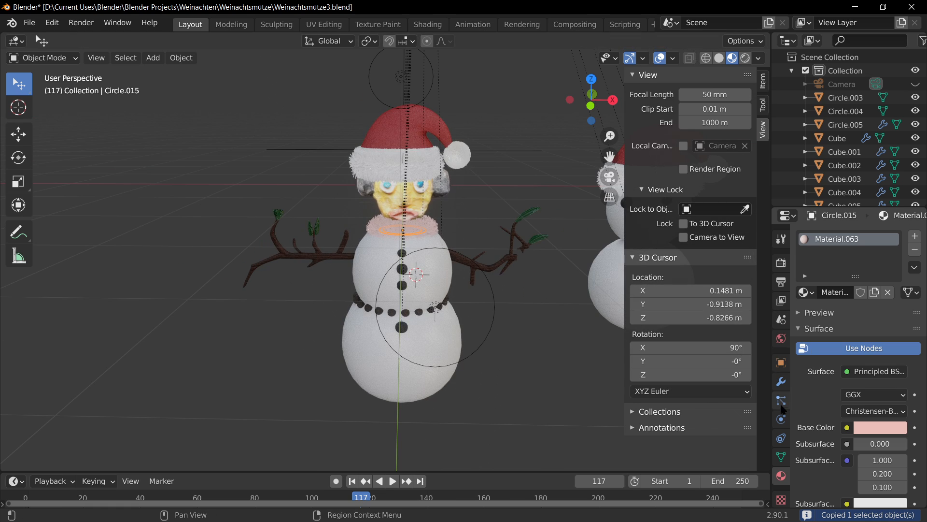
Paste the fur collar and move the copy out beside the snowman, beyond the bent branch tip
{"action": "key", "text": "ctrl+v"}
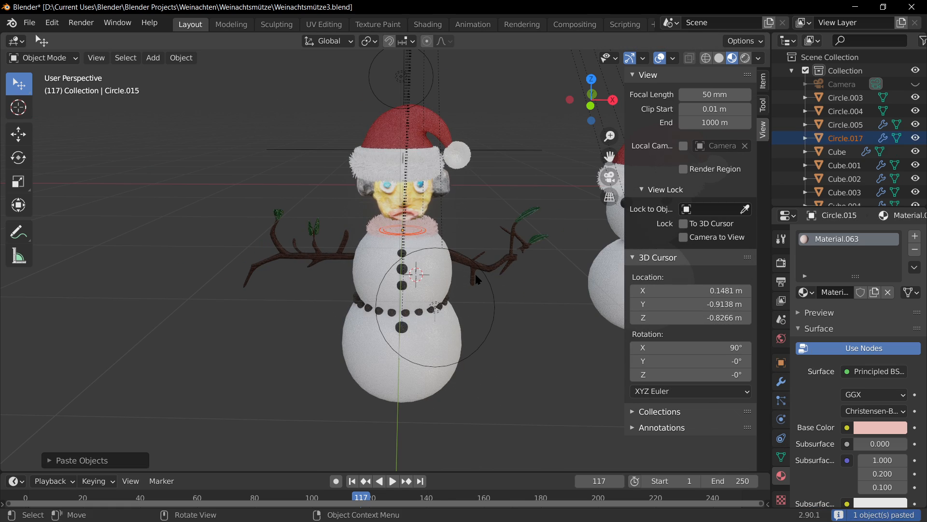
{"action": "key", "text": "g"}
{"action": "left_click", "coordinate": [165, 236]}
{"action": "left_click", "coordinate": [166, 236]}
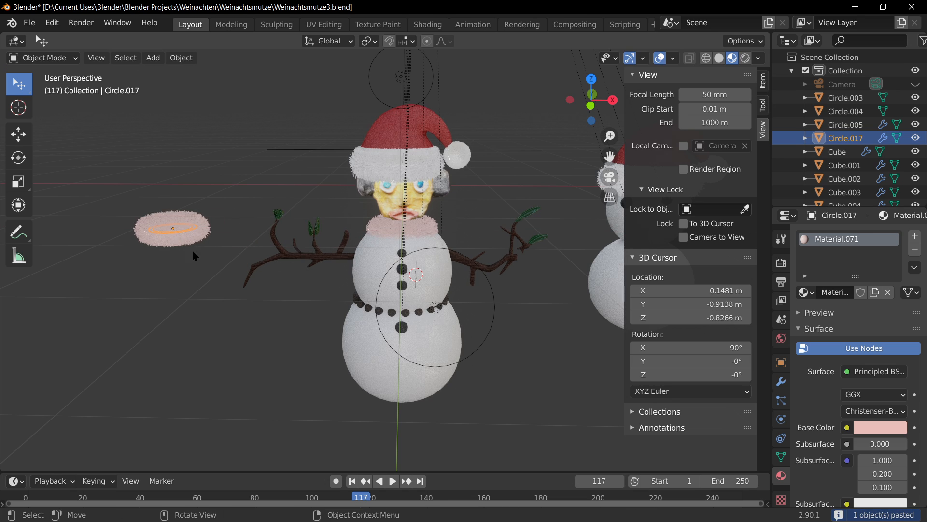
Remove the hair particle system from the collar copy and frame the bare ring
{"action": "left_click", "coordinate": [781, 400]}
{"action": "left_click", "coordinate": [915, 249]}
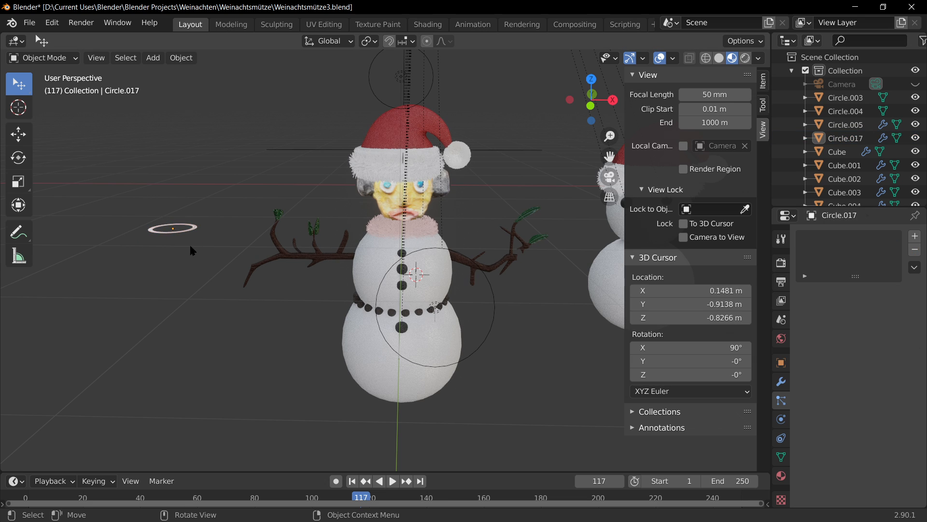
{"action": "left_click", "coordinate": [159, 224]}
{"action": "key", "text": "Tab"}
{"action": "middle_click_drag", "start_coordinate": [184, 292], "coordinate": [268, 251]}
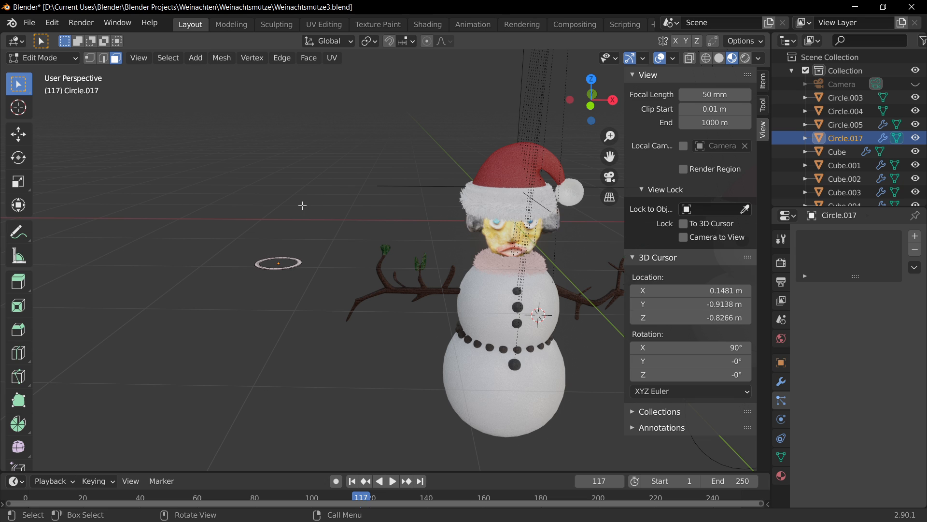
{"action": "key", "text": "Tab"}
{"action": "key", "text": "KP_Decimal"}
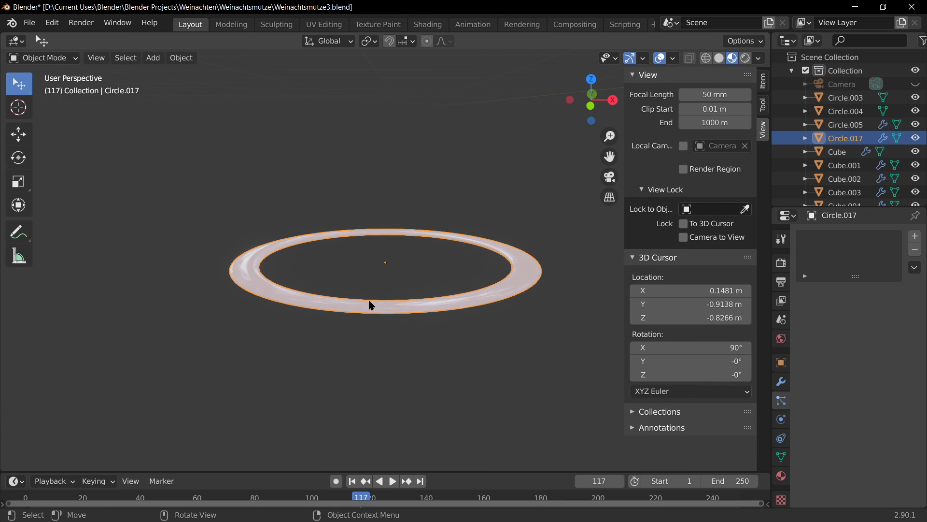
Remove the Catmull-Clark subdivision modifier from the bare ring in Edit Mode and inspect its faces
{"action": "middle_click_drag", "start_coordinate": [368, 304], "coordinate": [445, 286]}
{"action": "key", "text": "Tab"}
{"action": "middle_click_drag", "start_coordinate": [428, 376], "coordinate": [439, 300]}
{"action": "scroll", "coordinate": [421, 259], "scroll_direction": "up", "scroll_amount": 4}
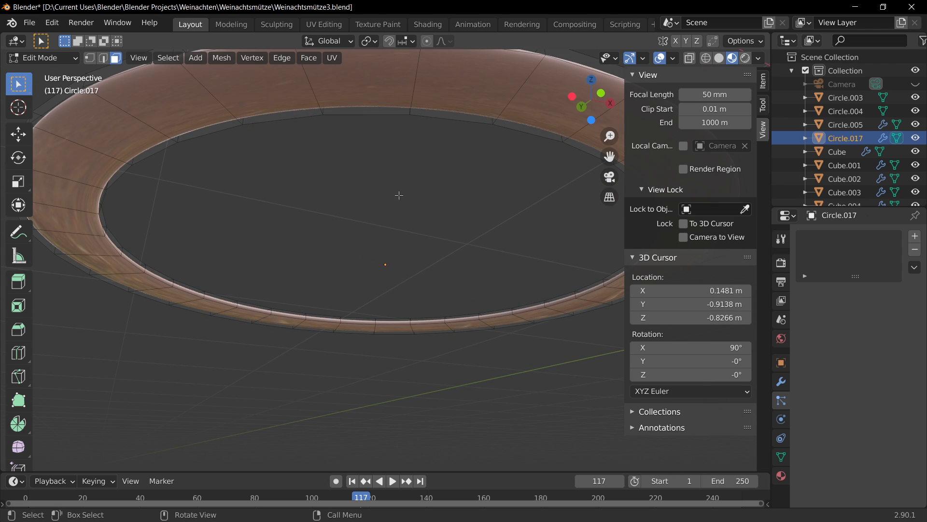
{"action": "scroll", "coordinate": [399, 196], "scroll_direction": "down", "scroll_amount": 2}
{"action": "left_click", "coordinate": [783, 382]}
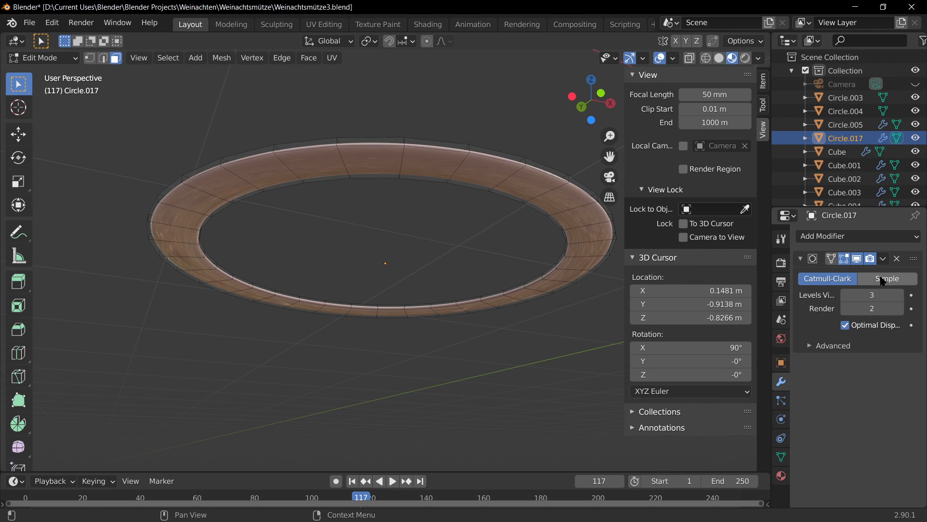
{"action": "left_click", "coordinate": [897, 259]}
{"action": "middle_click_drag", "start_coordinate": [505, 235], "coordinate": [512, 266]}
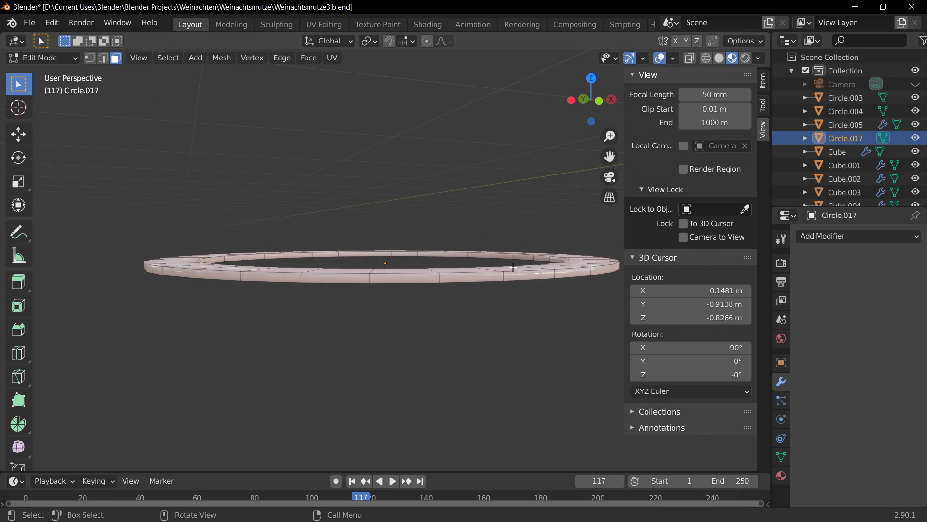
{"action": "middle_click_drag", "start_coordinate": [488, 310], "coordinate": [508, 333]}
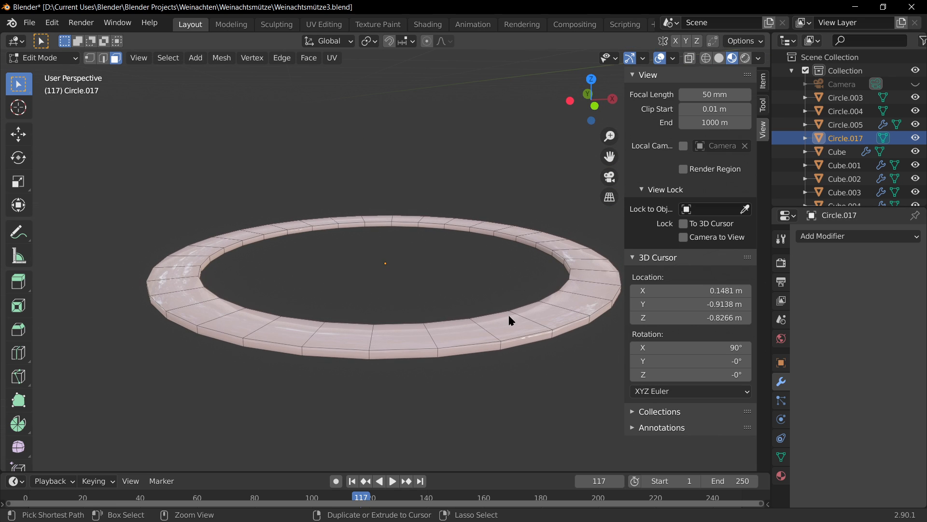
Undo the removal of the ring's subdivision modifier and of its hair particle system
{"action": "key", "text": "ctrl+z"}
{"action": "key", "text": "ctrl+z"}
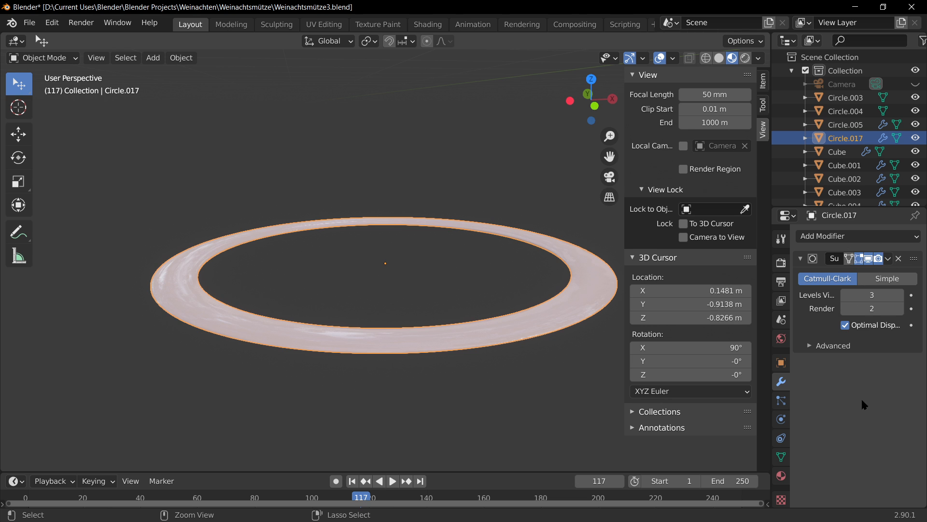
{"action": "key", "text": "ctrl+shift+z"}
{"action": "middle_click_drag", "start_coordinate": [430, 309], "coordinate": [579, 256]}
{"action": "scroll", "coordinate": [565, 271], "scroll_direction": "down", "scroll_amount": 4}
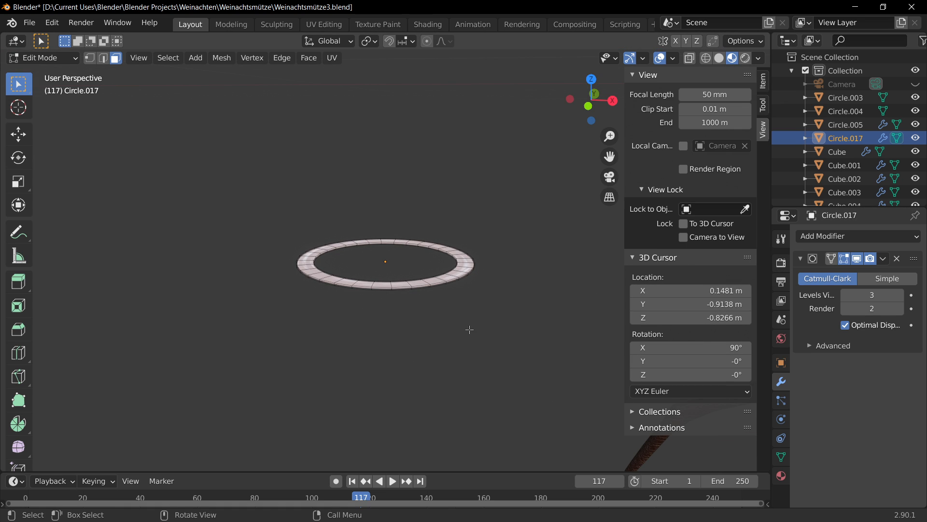
{"action": "key", "text": "Tab"}
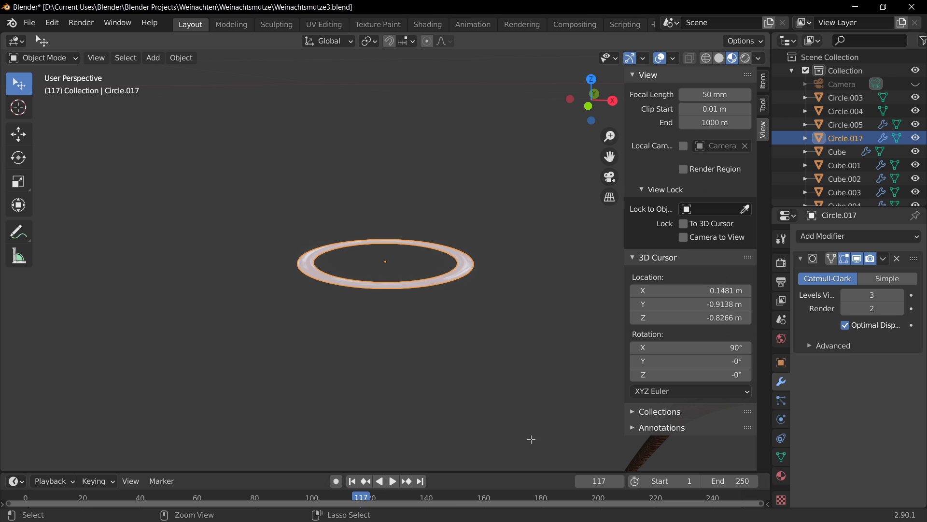
{"action": "key", "text": "Tab"}
{"action": "key", "text": "Tab"}
{"action": "key", "text": "ctrl+z"}
{"action": "scroll", "coordinate": [454, 337], "scroll_direction": "down", "scroll_amount": 3}
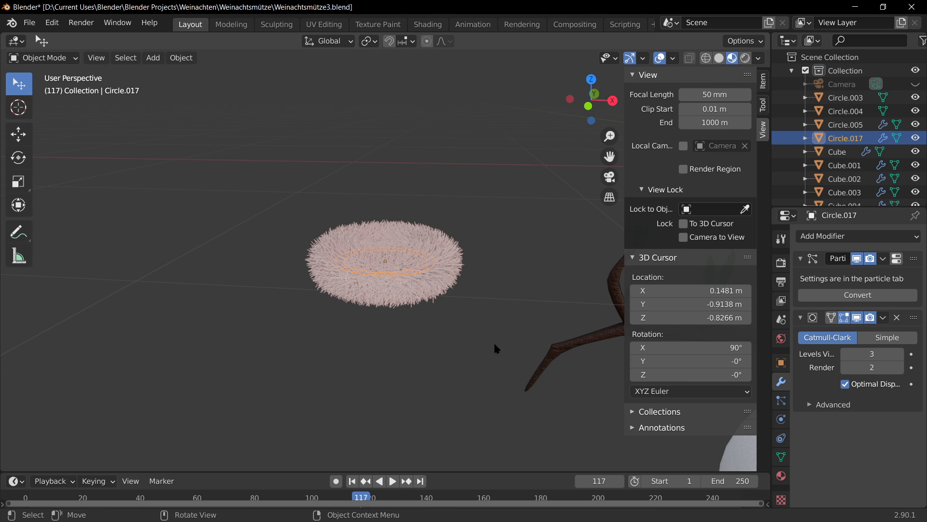
Try removing the subdivision modifier from the furry collar copy, check the fur, and undo the removal
{"action": "left_click", "coordinate": [896, 318]}
{"action": "key", "text": "g"}
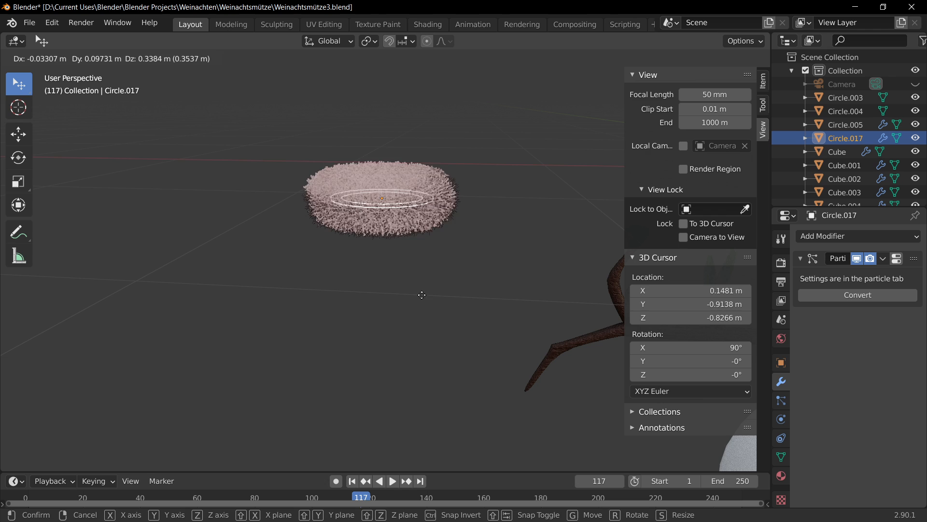
{"action": "right_click", "coordinate": [405, 226]}
{"action": "middle_click_drag", "start_coordinate": [446, 363], "coordinate": [461, 341]}
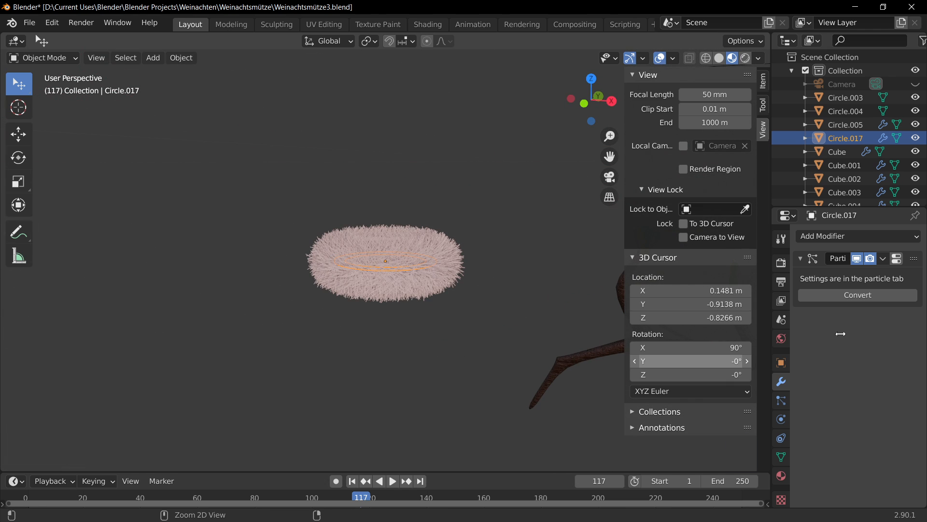
{"action": "key", "text": "ctrl+z"}
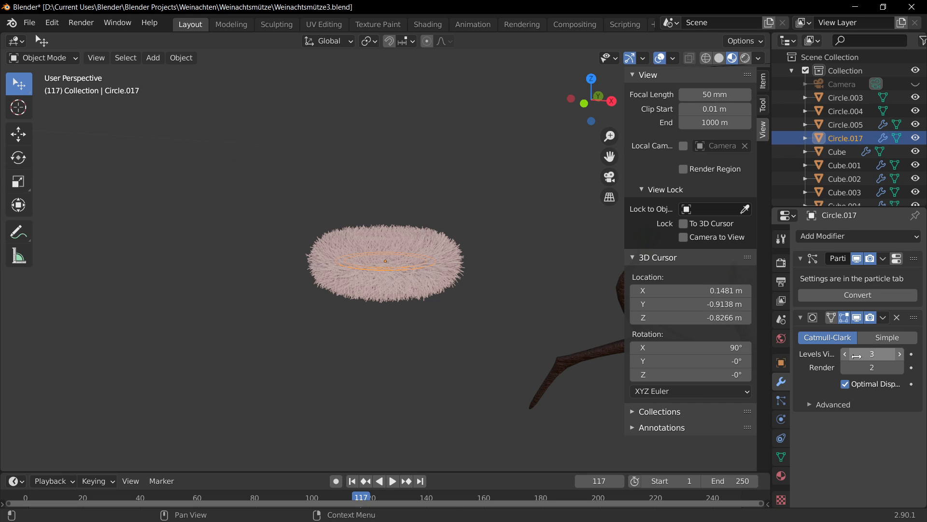
Inspect the fur of the collar copy from several angles and delete its subdivision modifier
{"action": "middle_click_drag", "start_coordinate": [425, 296], "coordinate": [491, 352]}
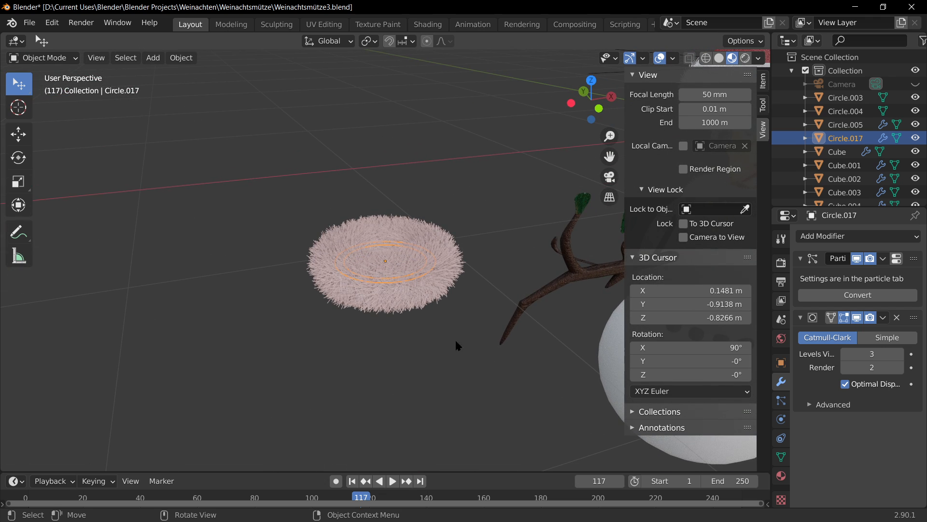
{"action": "middle_click_drag", "start_coordinate": [443, 270], "coordinate": [440, 290]}
{"action": "scroll", "coordinate": [439, 290], "scroll_direction": "up", "scroll_amount": 3}
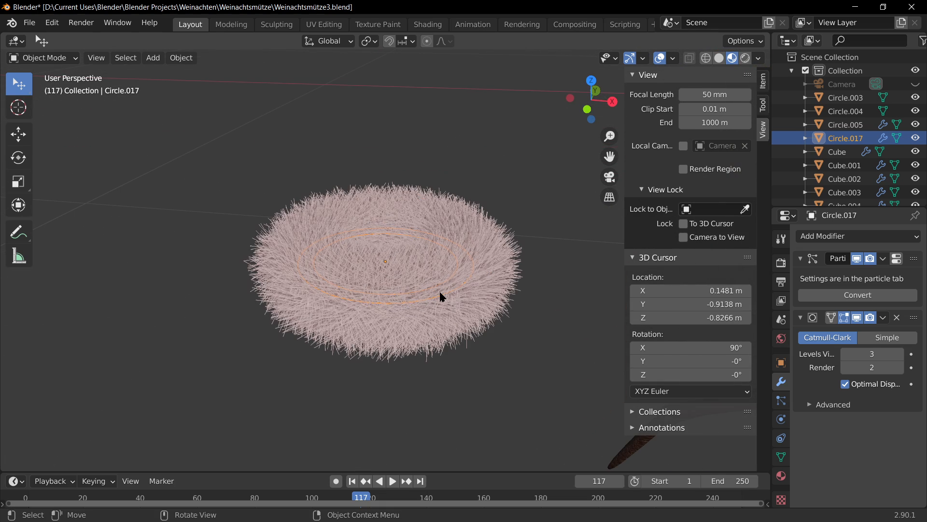
{"action": "middle_click_drag", "start_coordinate": [584, 328], "coordinate": [445, 300]}
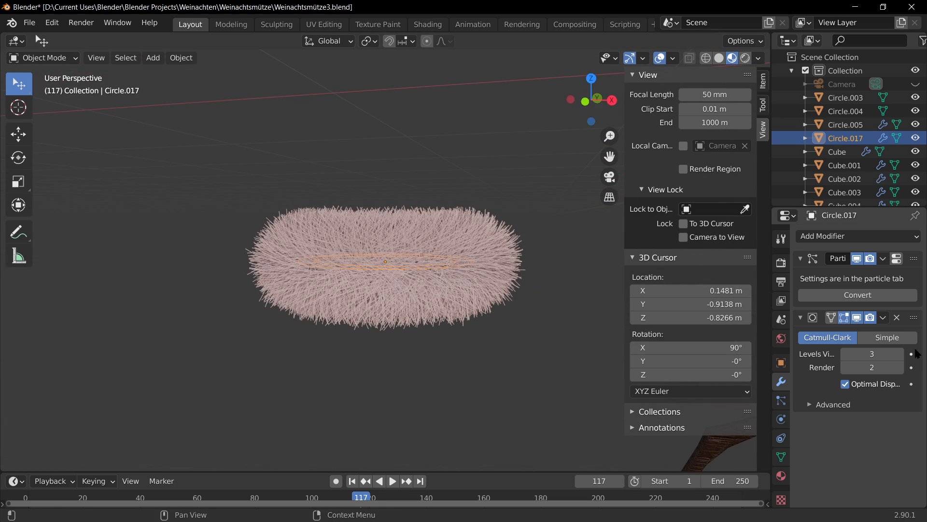
{"action": "left_click", "coordinate": [898, 318]}
{"action": "scroll", "coordinate": [483, 376], "scroll_direction": "down", "scroll_amount": 3}
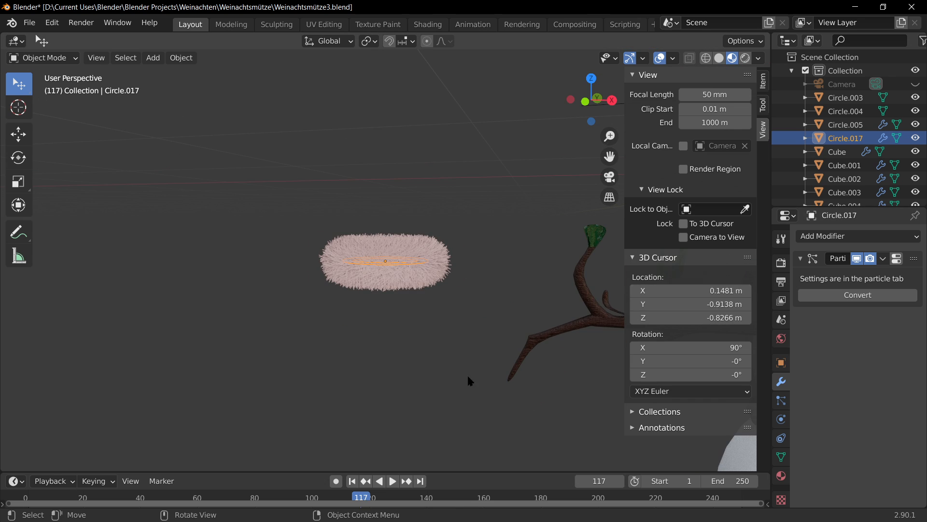
Inspect the collar copy's fur from above and from the side, and briefly check its mesh in Edit Mode
{"action": "middle_click_drag", "start_coordinate": [467, 374], "coordinate": [460, 230]}
{"action": "left_click", "coordinate": [459, 224]}
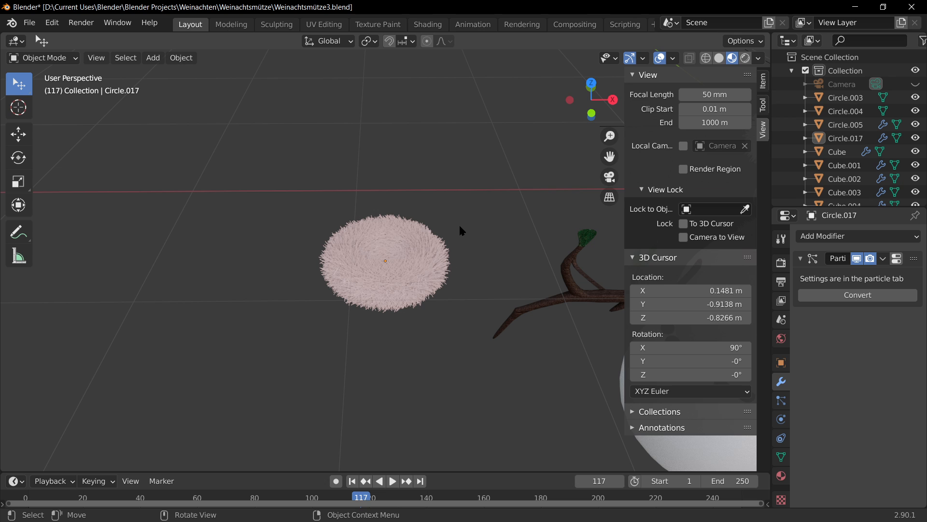
{"action": "key", "text": "Tab"}
{"action": "middle_click_drag", "start_coordinate": [441, 220], "coordinate": [466, 336]}
{"action": "key", "text": "Tab"}
{"action": "scroll", "coordinate": [393, 298], "scroll_direction": "up", "scroll_amount": 4}
Change the base colour of the collar copy's fur material from pink to dark green
{"action": "left_click", "coordinate": [421, 273]}
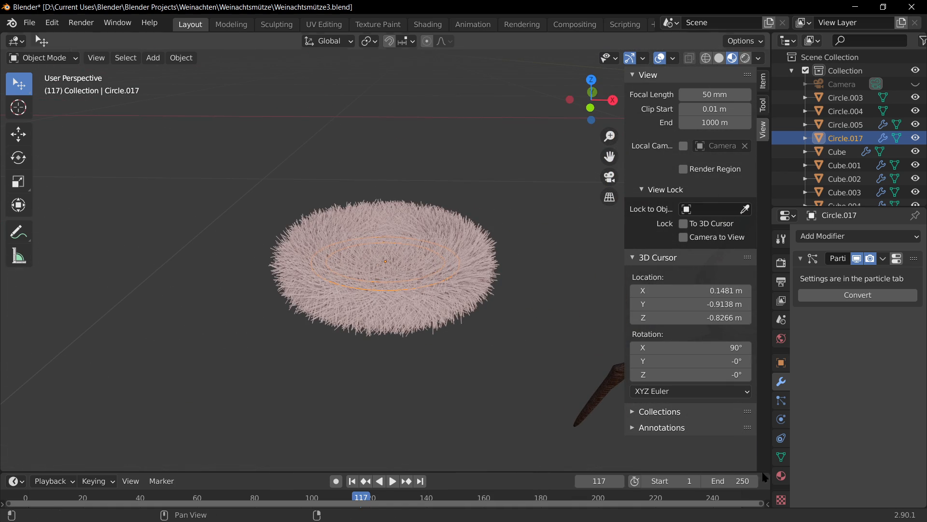
{"action": "left_click", "coordinate": [781, 476]}
{"action": "left_click", "coordinate": [903, 427]}
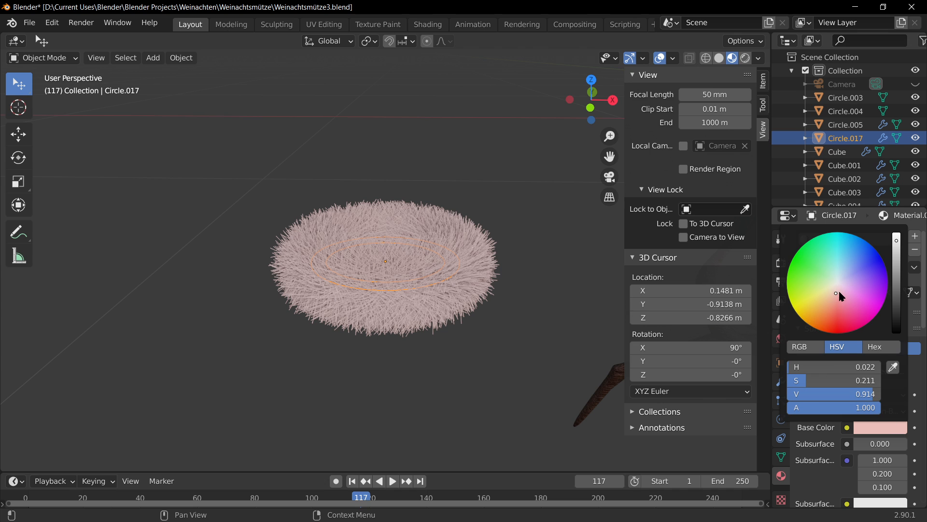
{"action": "left_click_drag", "start_coordinate": [840, 292], "coordinate": [806, 247]}
{"action": "left_click_drag", "start_coordinate": [897, 247], "coordinate": [897, 314]}
{"action": "scroll", "coordinate": [483, 370], "scroll_direction": "down", "scroll_amount": 2}
{"action": "left_click", "coordinate": [427, 292]}
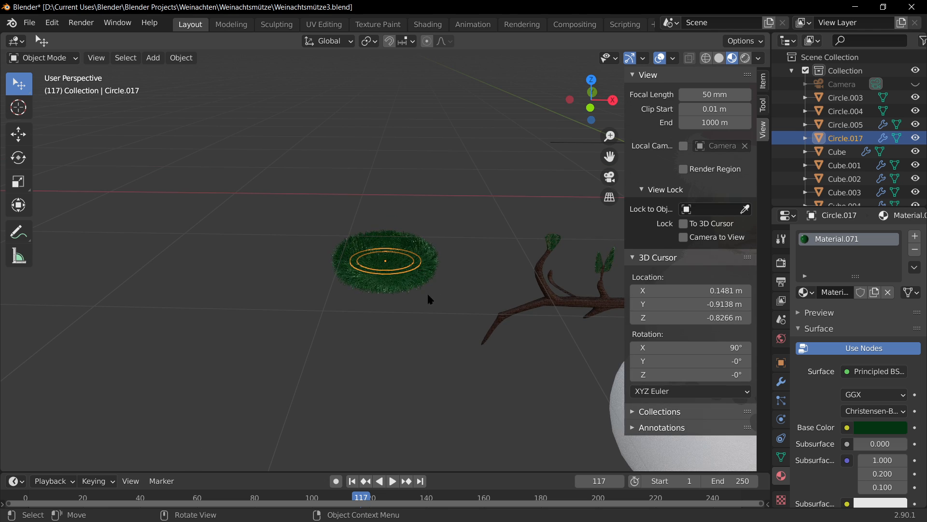
Move the green fur ring along the X and Z axes onto the snowman's nearby branch arm
{"action": "scroll", "coordinate": [430, 295], "scroll_direction": "down", "scroll_amount": 4}
{"action": "middle_click_drag", "start_coordinate": [465, 307], "coordinate": [439, 268], "text": "shift"}
{"action": "scroll", "coordinate": [438, 268], "scroll_direction": "up", "scroll_amount": 3}
{"action": "key", "text": "g"}
{"action": "key", "text": "x"}
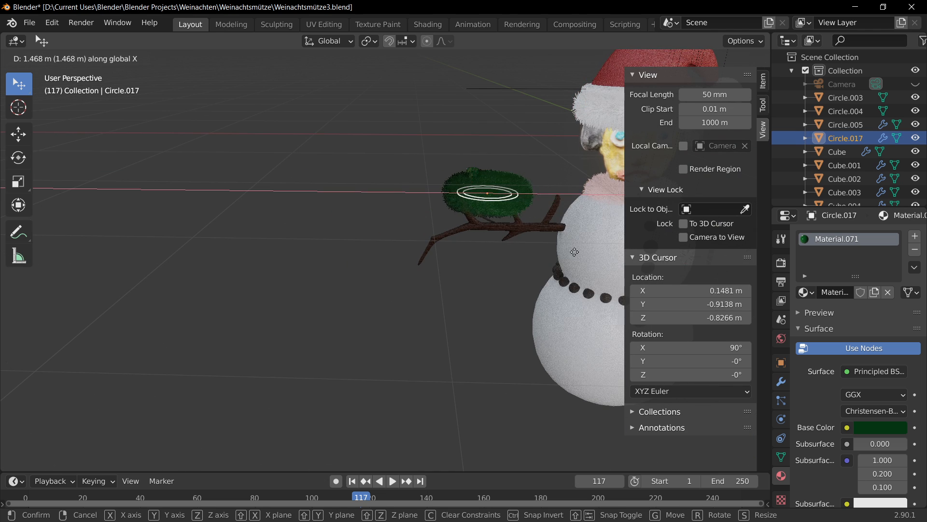
{"action": "left_click", "coordinate": [588, 256]}
{"action": "key", "text": "g"}
{"action": "key", "text": "z"}
{"action": "left_click", "coordinate": [546, 276]}
Try scaling the green ring down to a small ball and rotating it about -97° around the global X axis
{"action": "middle_click_drag", "start_coordinate": [546, 277], "coordinate": [623, 290]}
{"action": "middle_click_drag", "start_coordinate": [623, 290], "coordinate": [565, 205], "text": "shift"}
{"action": "key", "text": "s"}
{"action": "left_click", "coordinate": [464, 154]}
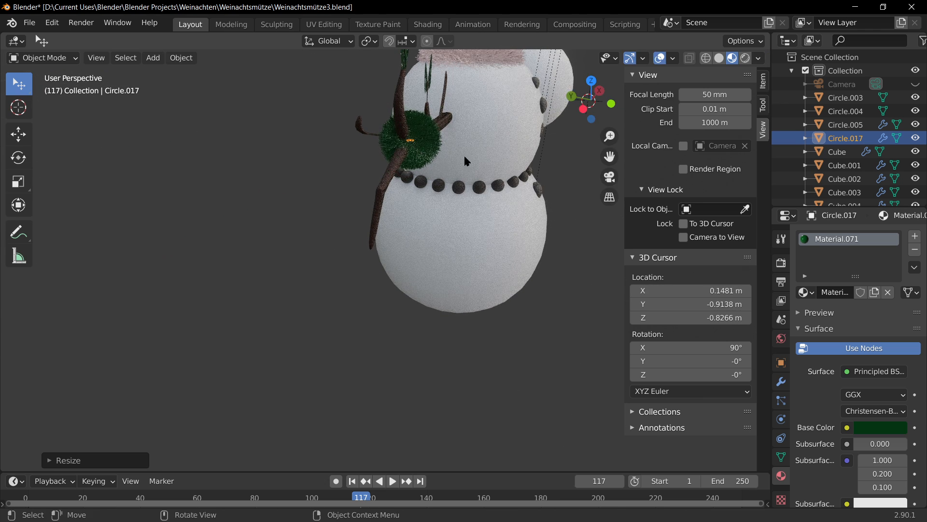
{"action": "middle_click_drag", "start_coordinate": [464, 155], "coordinate": [402, 138]}
{"action": "key", "text": "r"}
{"action": "key", "text": "x"}
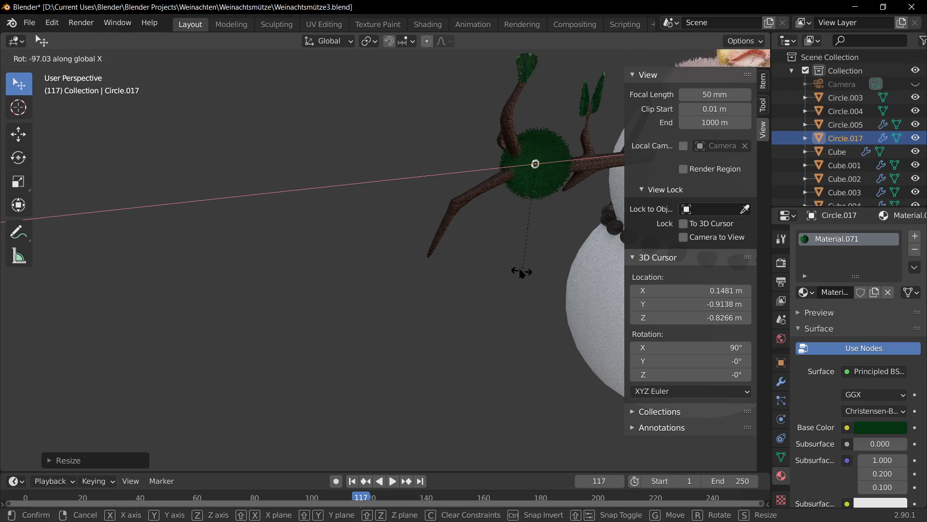
{"action": "left_click", "coordinate": [522, 272]}
Try repositioning the green ball along X and raising it along Z above the branch arm in camera view
{"action": "middle_click_drag", "start_coordinate": [543, 219], "coordinate": [392, 245]}
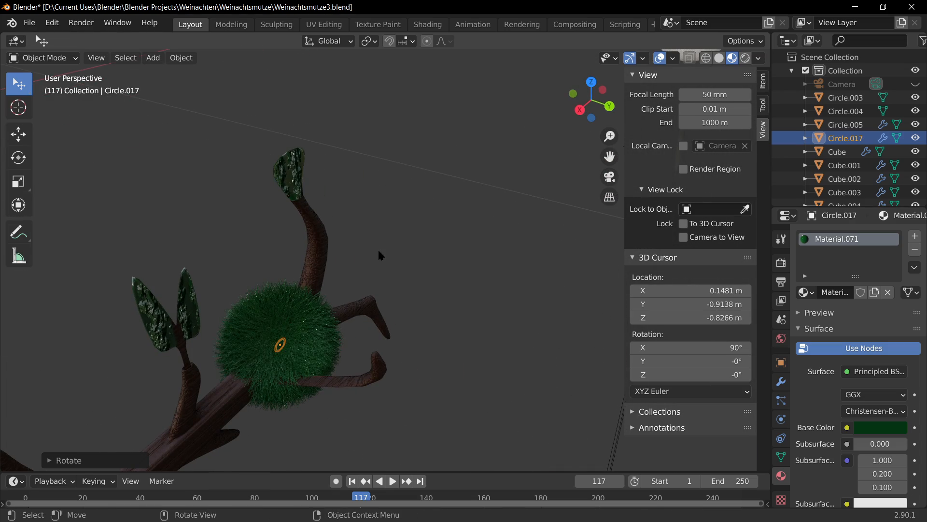
{"action": "key", "text": "KP_0"}
{"action": "key", "text": "g"}
{"action": "key", "text": "x"}
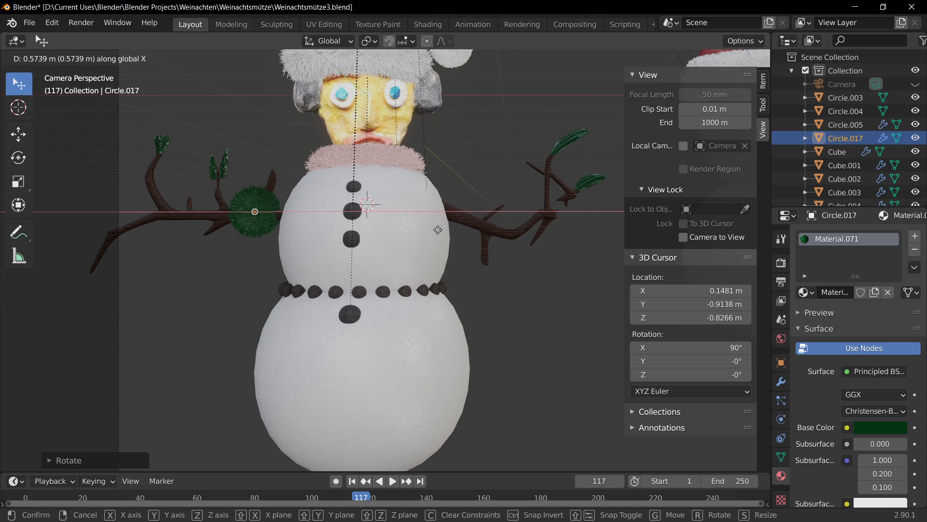
{"action": "left_click", "coordinate": [407, 230]}
{"action": "key", "text": "g"}
{"action": "key", "text": "z"}
{"action": "left_click", "coordinate": [400, 187]}
{"action": "left_click", "coordinate": [240, 206]}
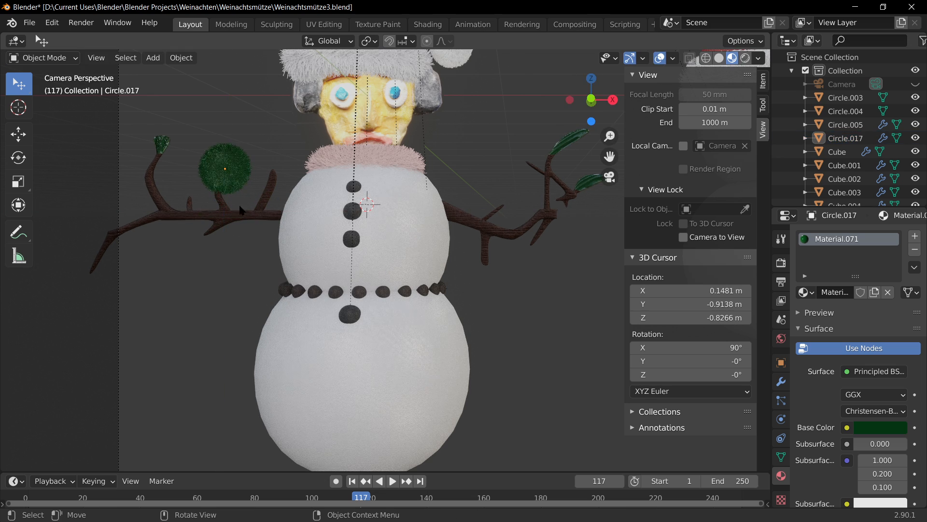
{"action": "left_click", "coordinate": [237, 172]}
Undo the green ball's last moves, rotation and scaling
{"action": "key", "text": "ctrl+z"}
{"action": "key", "text": "ctrl+z"}
{"action": "key", "text": "ctrl+z"}
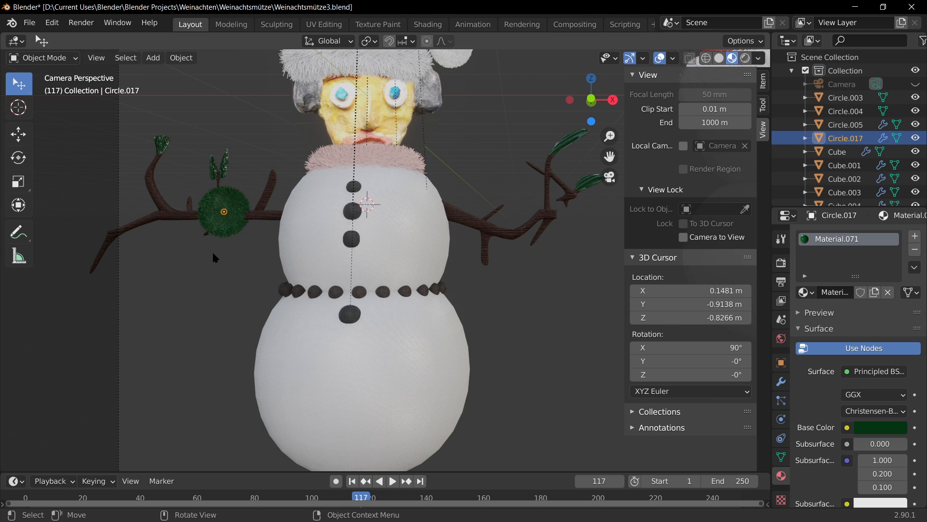
{"action": "scroll", "coordinate": [215, 258], "scroll_direction": "down", "scroll_amount": 3}
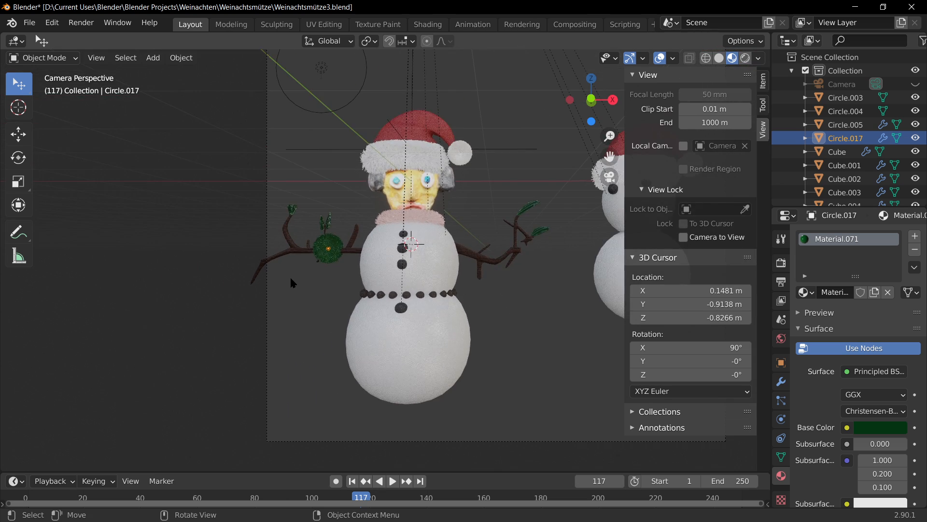
{"action": "key", "text": "ctrl+z"}
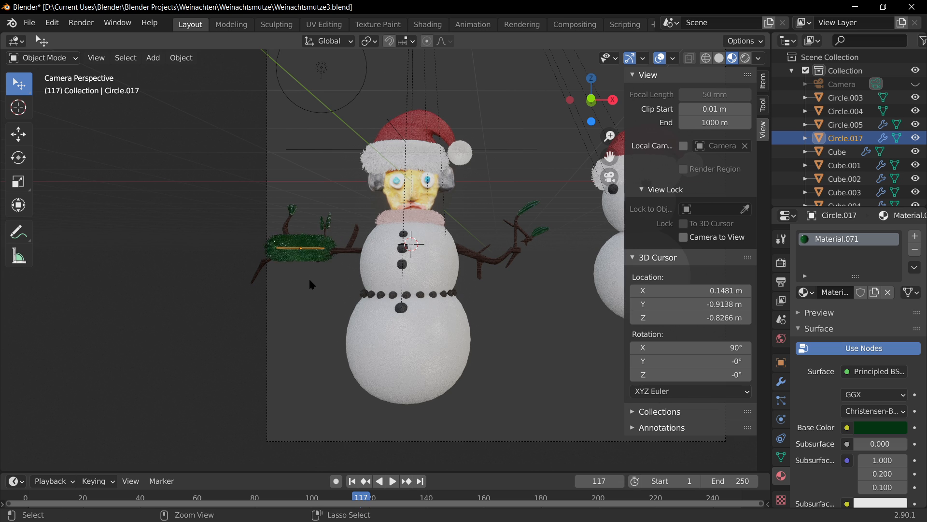
Move the green fur ring up along the Z axis, well above the branch arm
{"action": "middle_click_drag", "start_coordinate": [309, 278], "coordinate": [236, 310]}
{"action": "key", "text": "g"}
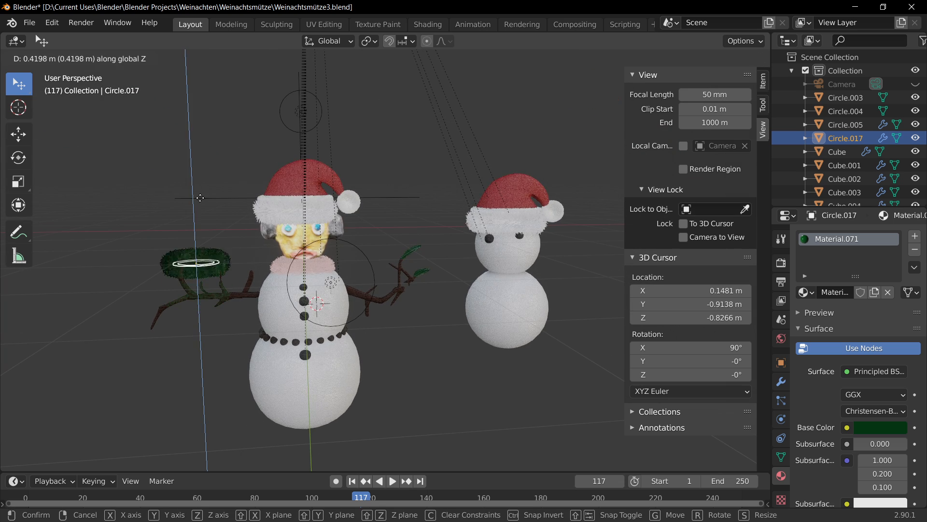
{"action": "left_click", "coordinate": [205, 132]}
{"action": "left_click", "coordinate": [187, 339]}
Save the file and add a particle system to the snowman's branch arms
{"action": "left_click", "coordinate": [227, 305]}
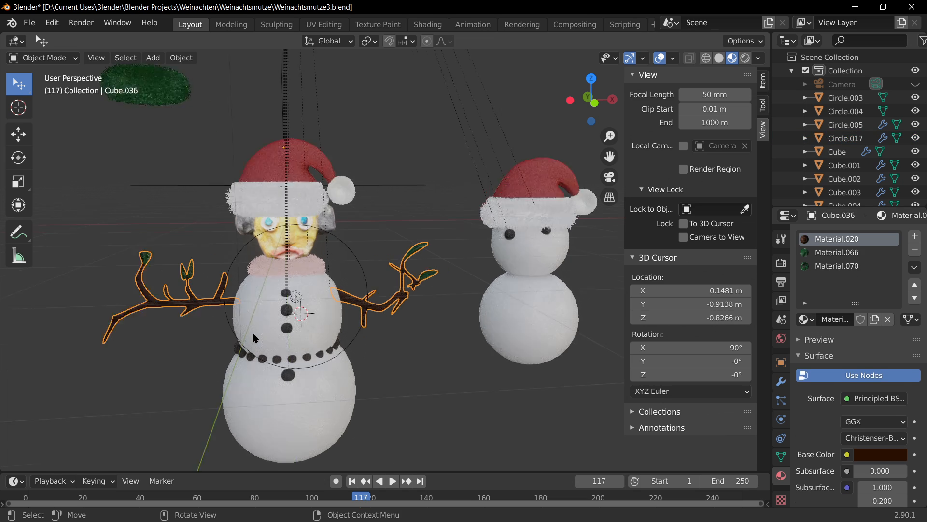
{"action": "scroll", "coordinate": [252, 332], "scroll_direction": "up", "scroll_amount": 2}
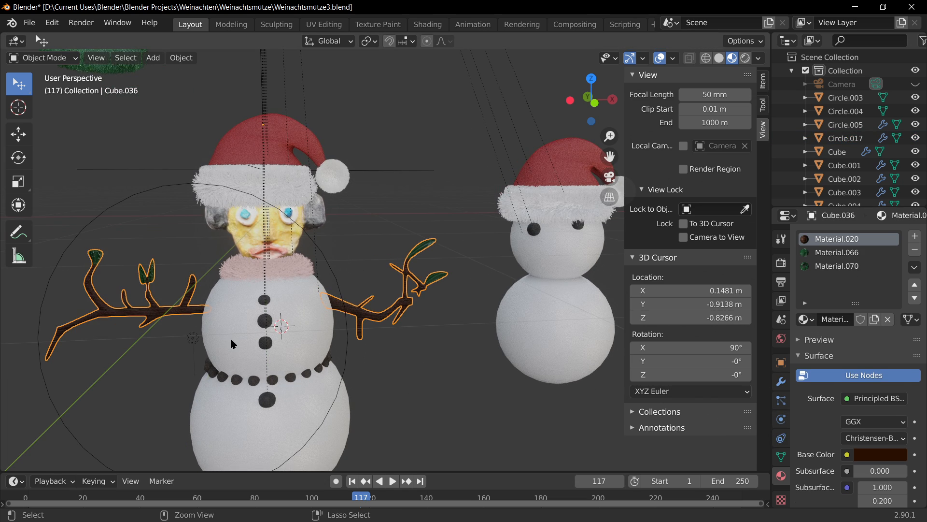
{"action": "key", "text": "ctrl+s"}
{"action": "left_click", "coordinate": [783, 404]}
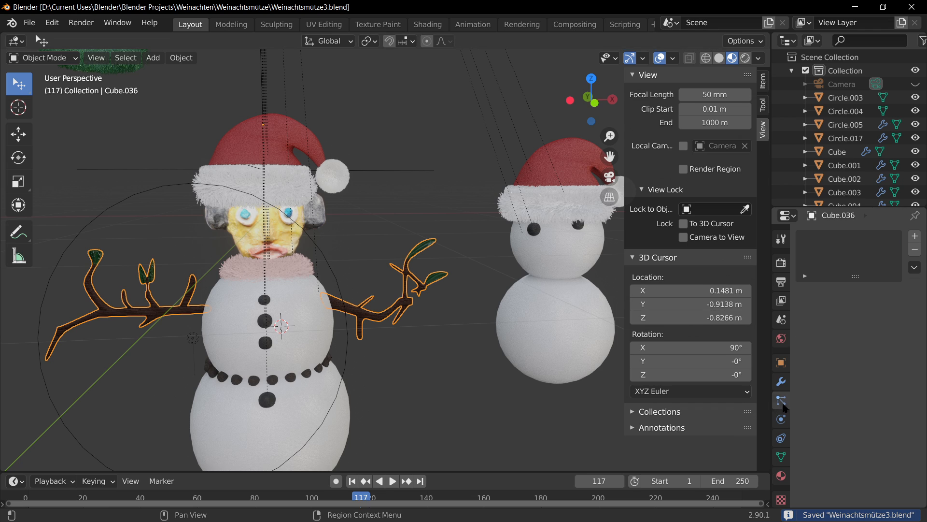
{"action": "left_click", "coordinate": [915, 238]}
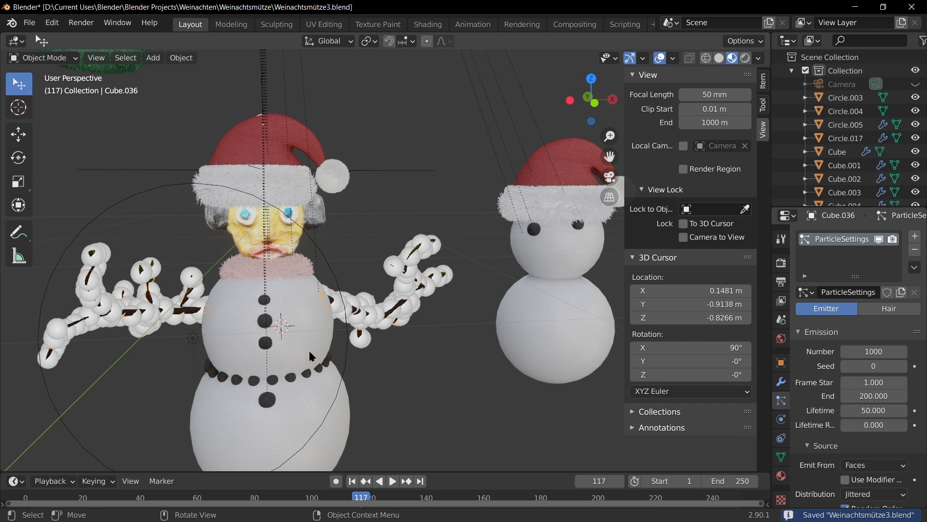
Render frame 117 through the camera, examine the snowmen at different zoom levels, and close the render
{"action": "scroll", "coordinate": [463, 347], "scroll_direction": "down", "scroll_amount": 4}
{"action": "middle_click_drag", "start_coordinate": [419, 347], "coordinate": [314, 305]}
{"action": "key", "text": "KP_0"}
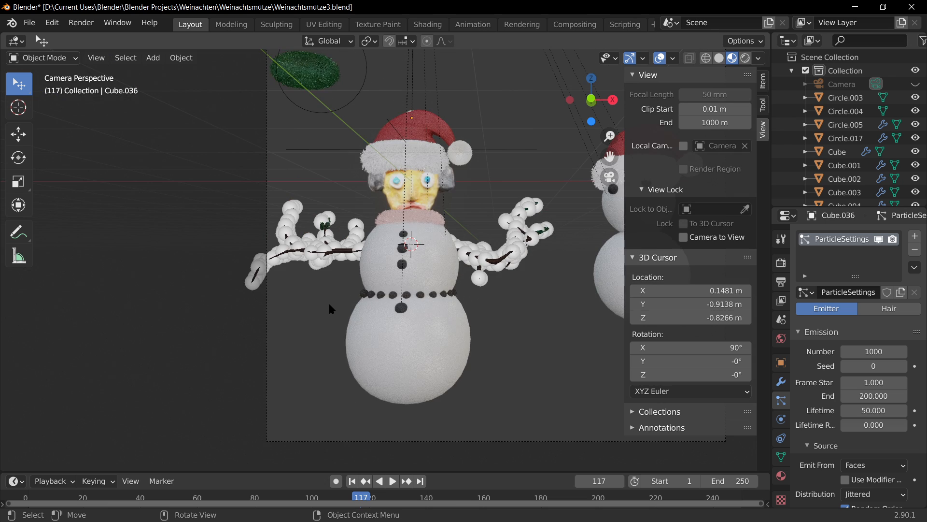
{"action": "key", "text": "F12"}
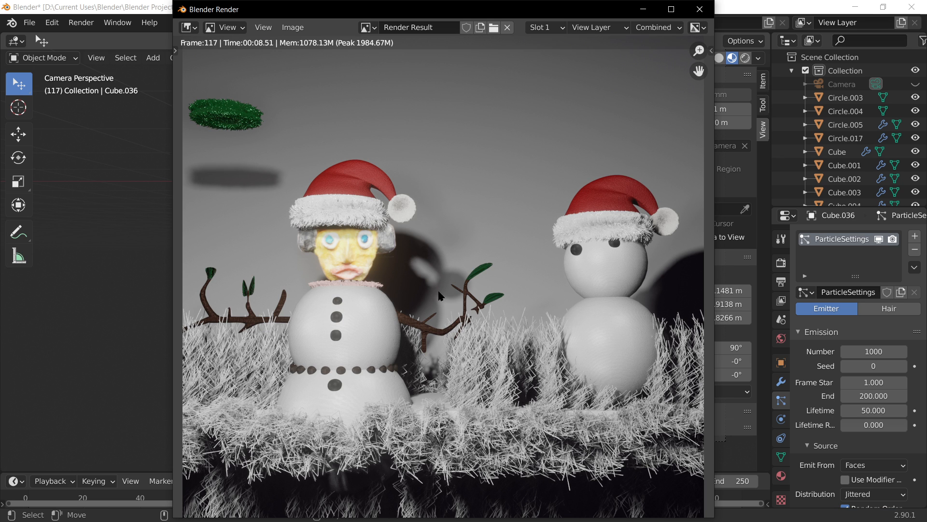
{"action": "scroll", "coordinate": [449, 257], "scroll_direction": "down", "scroll_amount": 3}
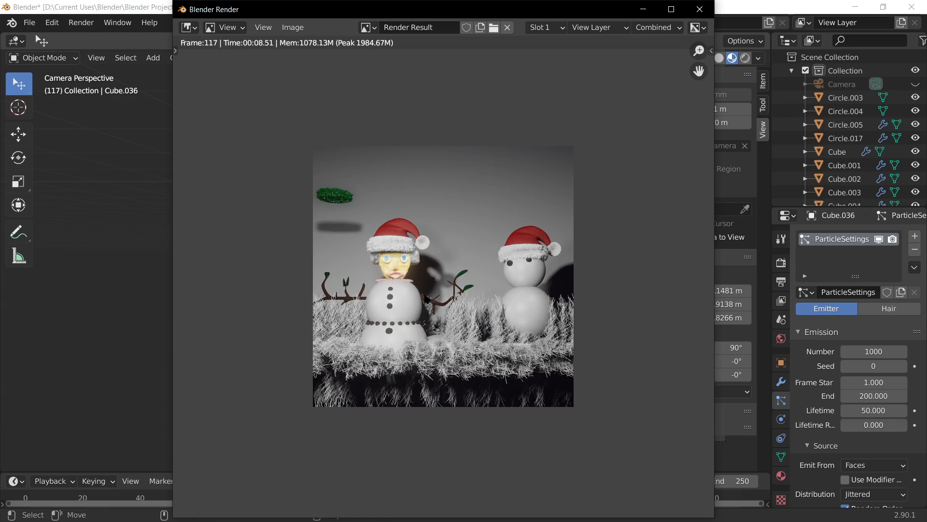
{"action": "scroll", "coordinate": [451, 256], "scroll_direction": "up", "scroll_amount": 5}
{"action": "scroll", "coordinate": [386, 299], "scroll_direction": "down", "scroll_amount": 3}
{"action": "scroll", "coordinate": [451, 249], "scroll_direction": "up", "scroll_amount": 2}
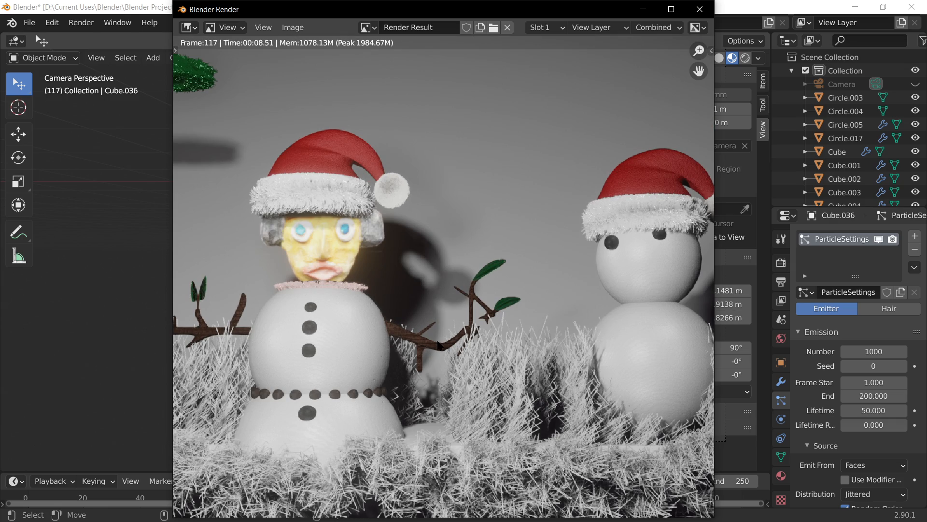
{"action": "left_click", "coordinate": [700, 9]}
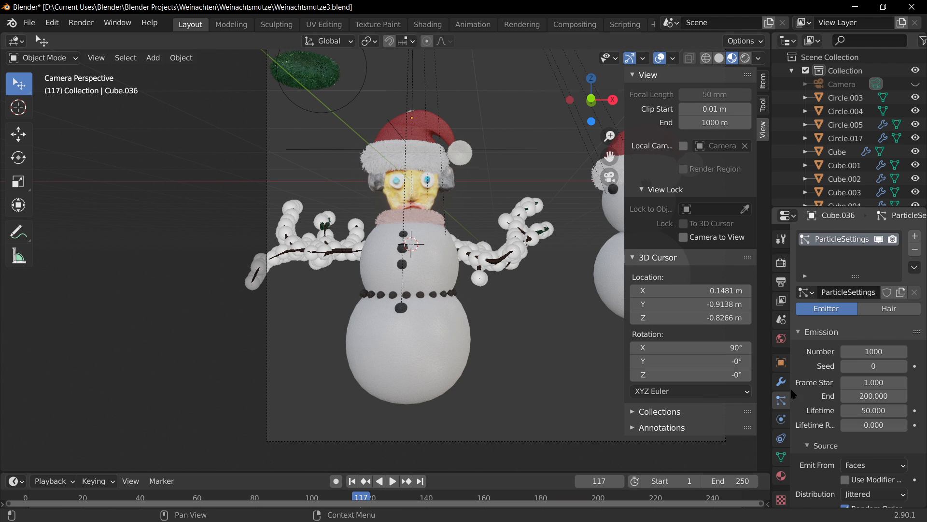
Play the animation to preview the particles, and switch the branch arms' particle system to Hair
{"action": "key", "text": "space"}
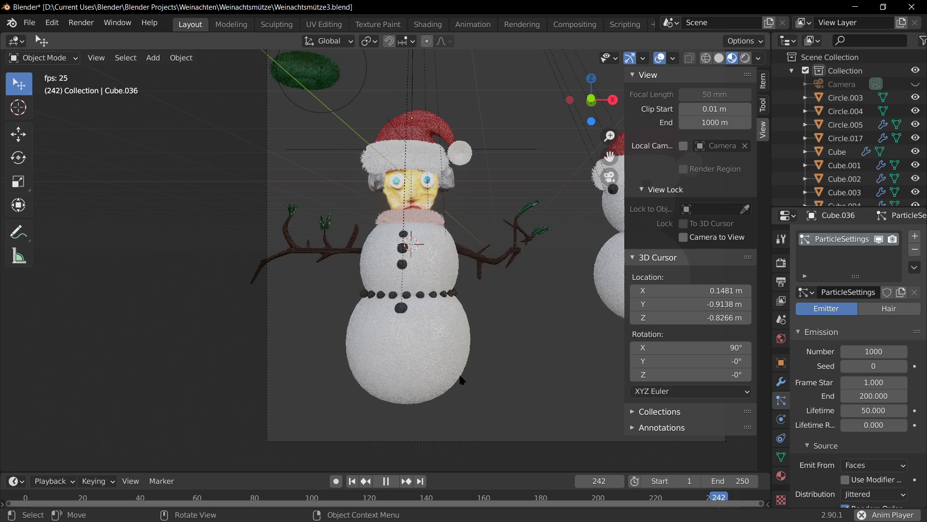
{"action": "key", "text": "space"}
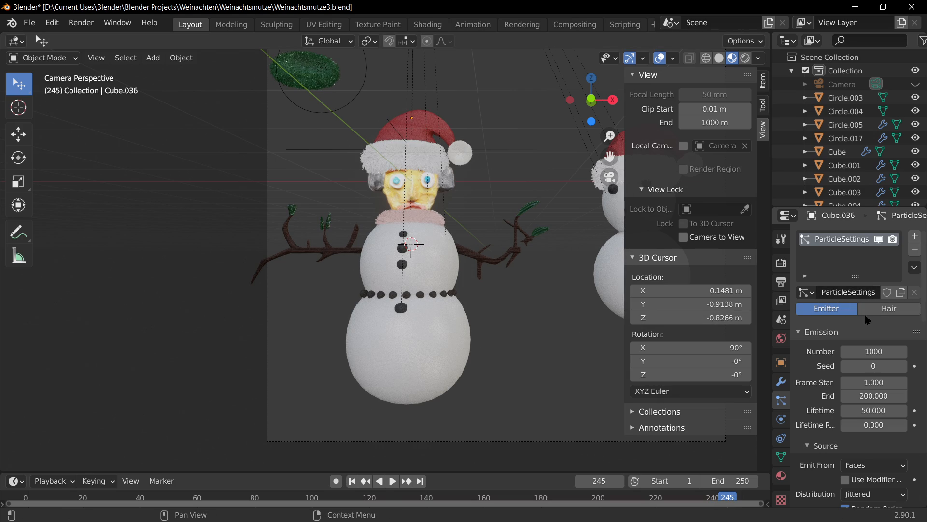
{"action": "left_click", "coordinate": [893, 309]}
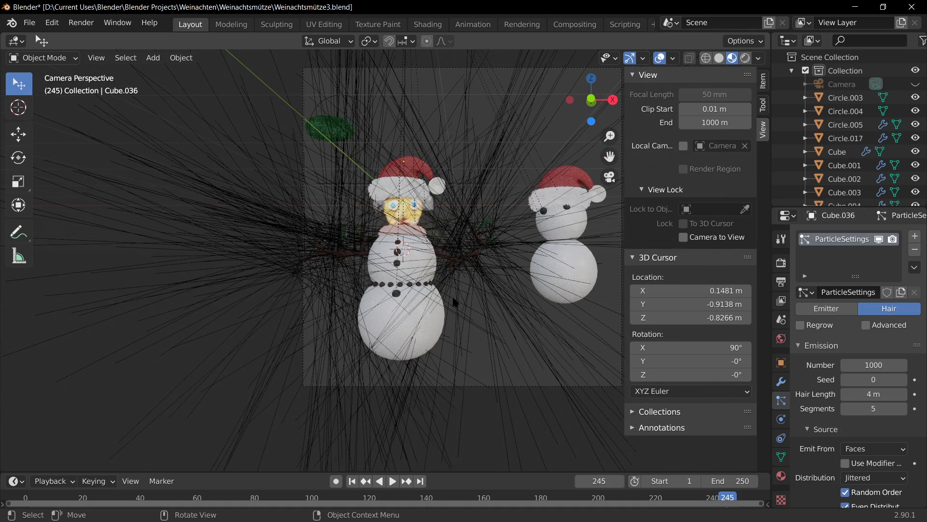
Set the children of the branch arms' hair particles to Simple
{"action": "scroll", "coordinate": [829, 442], "scroll_direction": "down", "scroll_amount": 3}
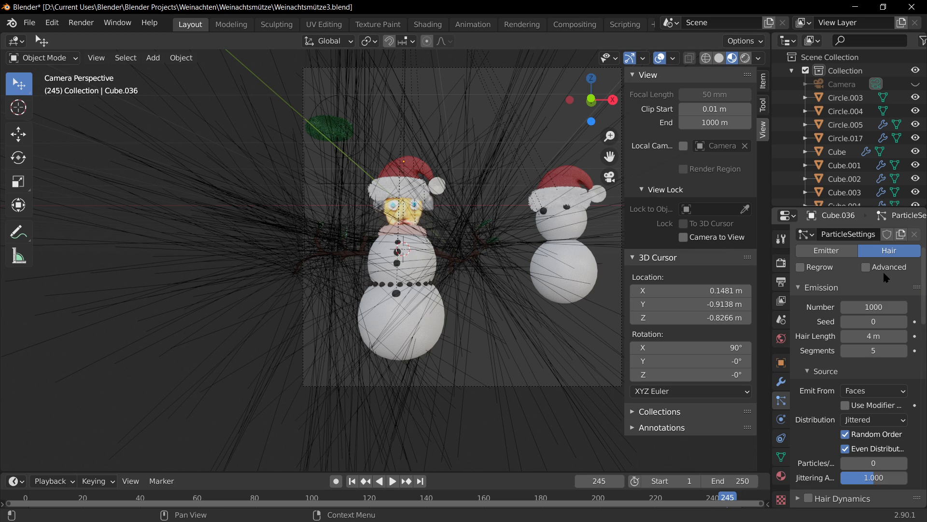
{"action": "scroll", "coordinate": [819, 369], "scroll_direction": "down", "scroll_amount": 10}
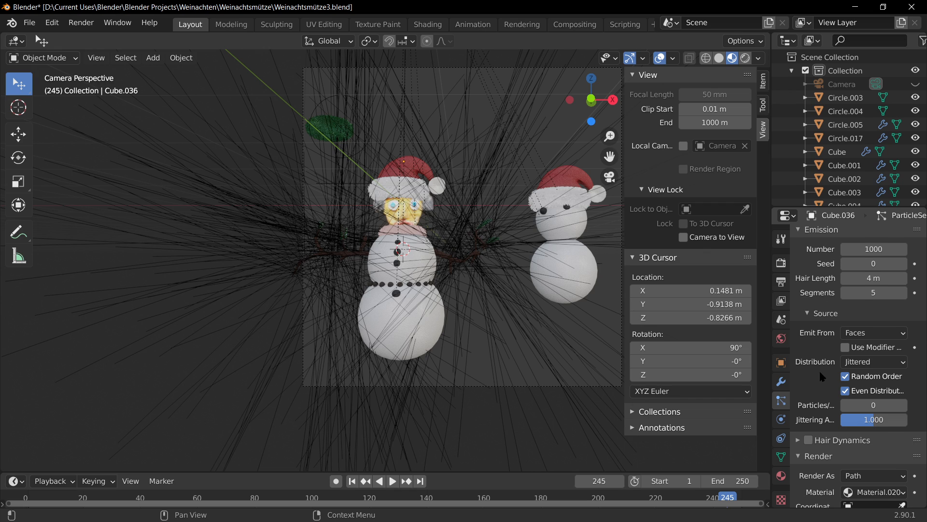
{"action": "scroll", "coordinate": [831, 471], "scroll_direction": "down", "scroll_amount": 12}
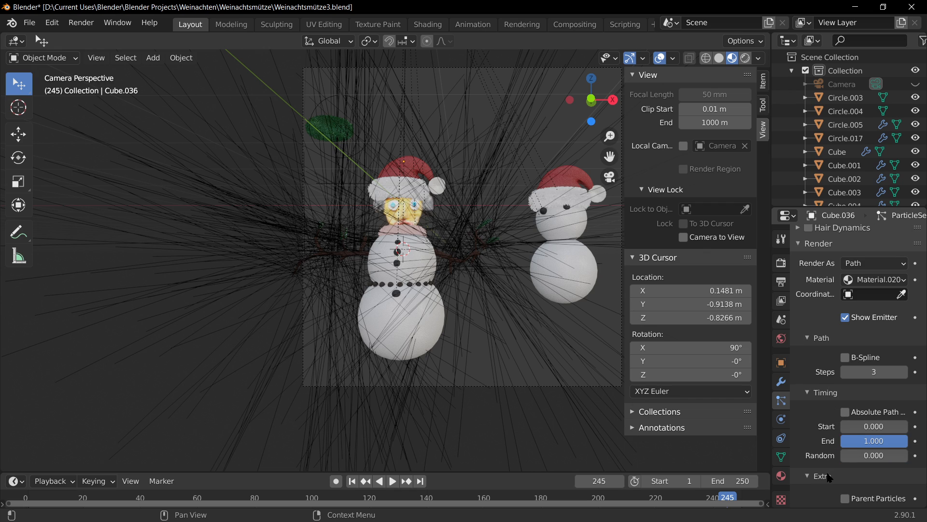
{"action": "scroll", "coordinate": [828, 477], "scroll_direction": "down", "scroll_amount": 2}
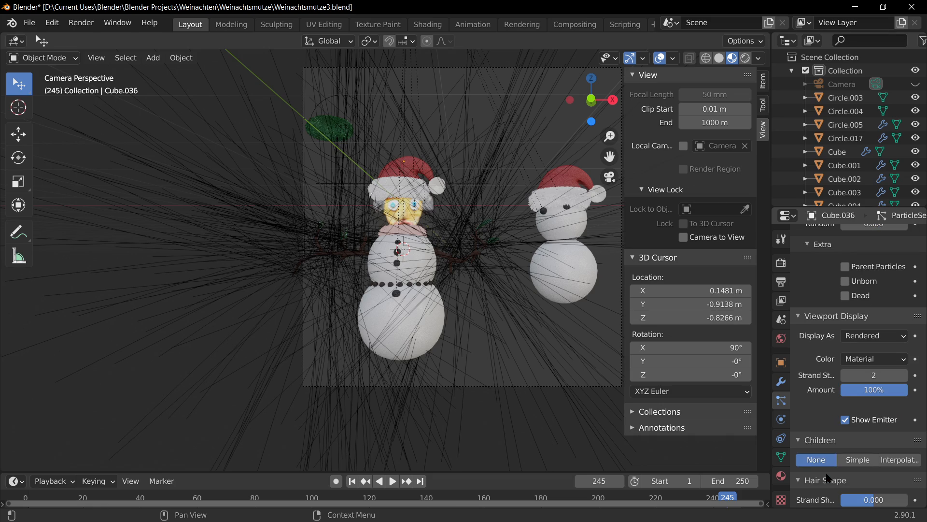
{"action": "left_click", "coordinate": [858, 460]}
{"action": "scroll", "coordinate": [834, 468], "scroll_direction": "down", "scroll_amount": 1}
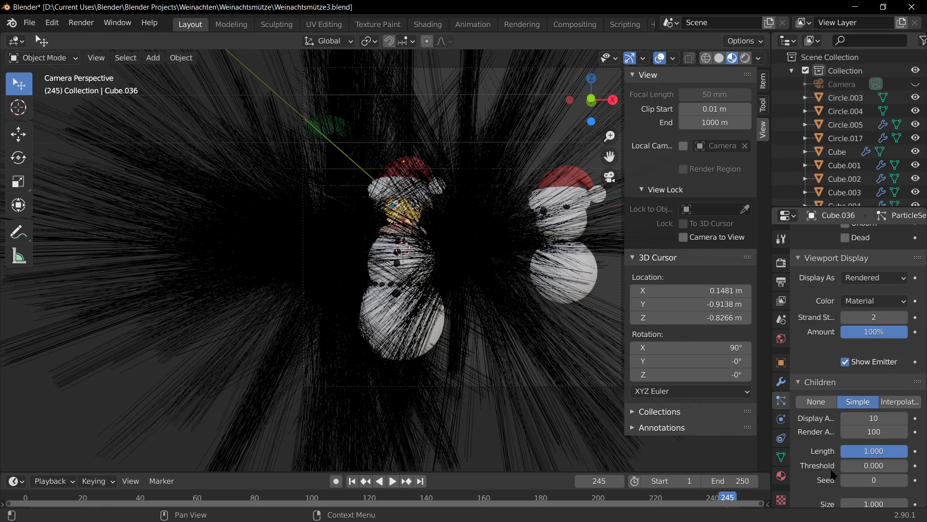
Set the branch arms' hair length to 0.13 m and check the hairy arms up close
{"action": "scroll", "coordinate": [837, 449], "scroll_direction": "up", "scroll_amount": 18}
{"action": "scroll", "coordinate": [841, 401], "scroll_direction": "up", "scroll_amount": 3}
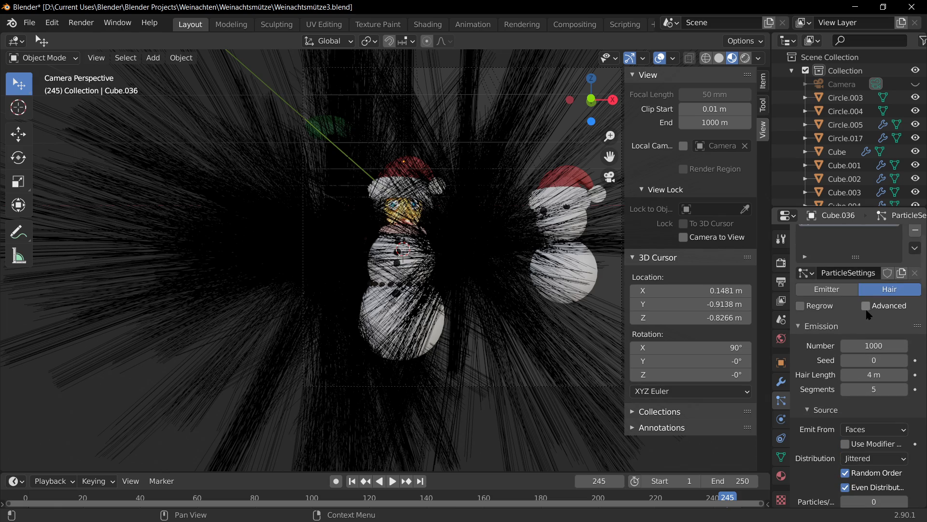
{"action": "left_click_drag", "start_coordinate": [877, 375], "coordinate": [770, 375]}
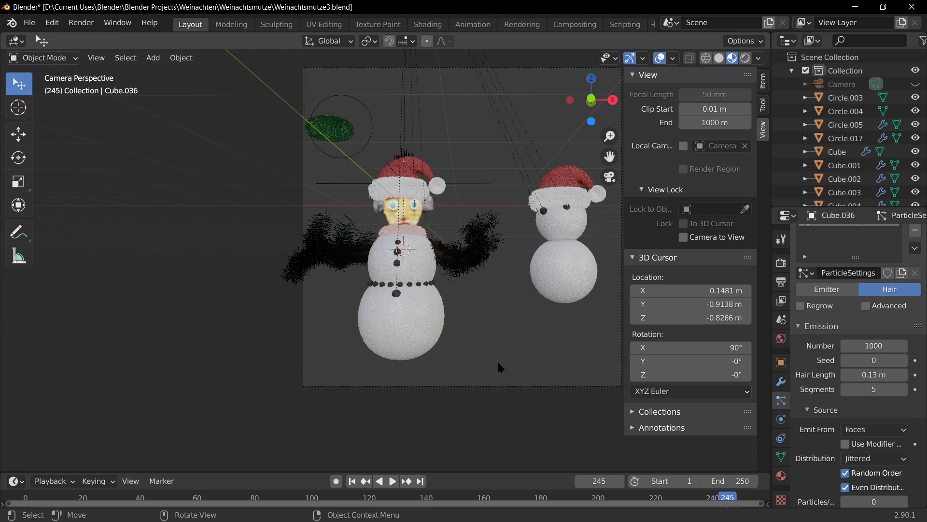
{"action": "scroll", "coordinate": [498, 361], "scroll_direction": "up", "scroll_amount": 3}
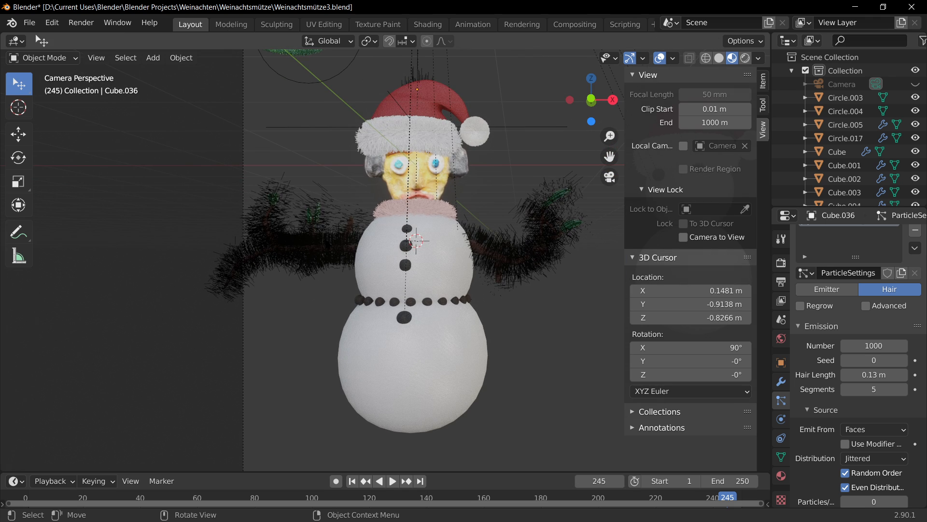
{"action": "left_click", "coordinate": [327, 243]}
{"action": "middle_click_drag", "start_coordinate": [363, 301], "coordinate": [398, 327]}
{"action": "scroll", "coordinate": [398, 327], "scroll_direction": "up", "scroll_amount": 2}
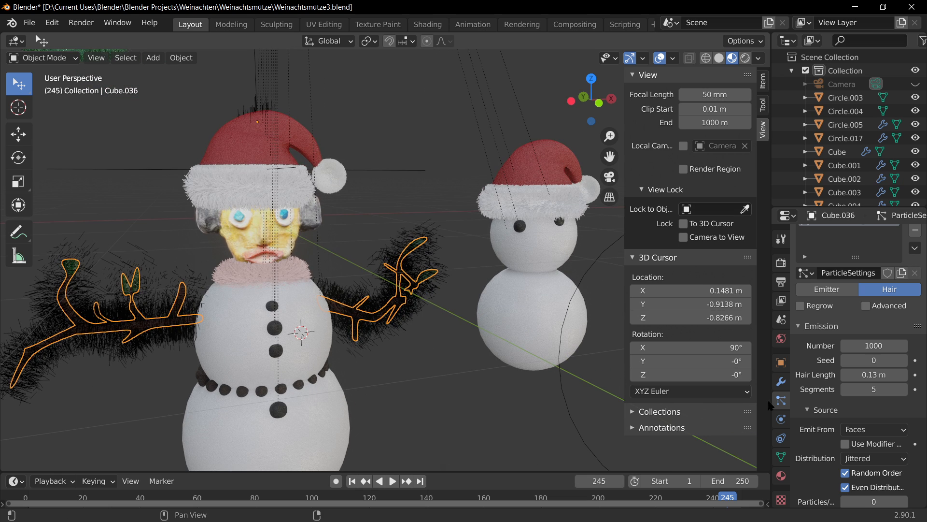
Examine the hair covering on the snowman's branch arms from several angles and zoom distances
{"action": "scroll", "coordinate": [353, 339], "scroll_direction": "down", "scroll_amount": 2}
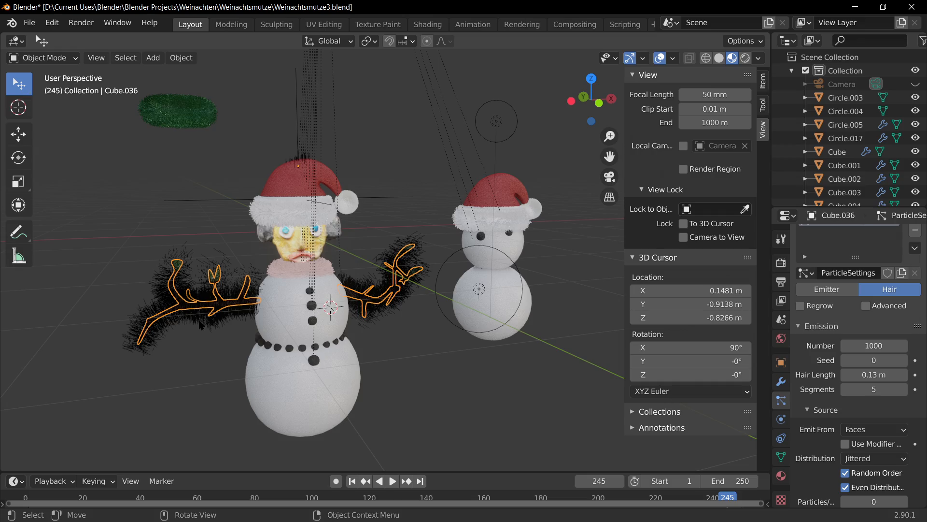
{"action": "middle_click_drag", "start_coordinate": [201, 325], "coordinate": [232, 325]}
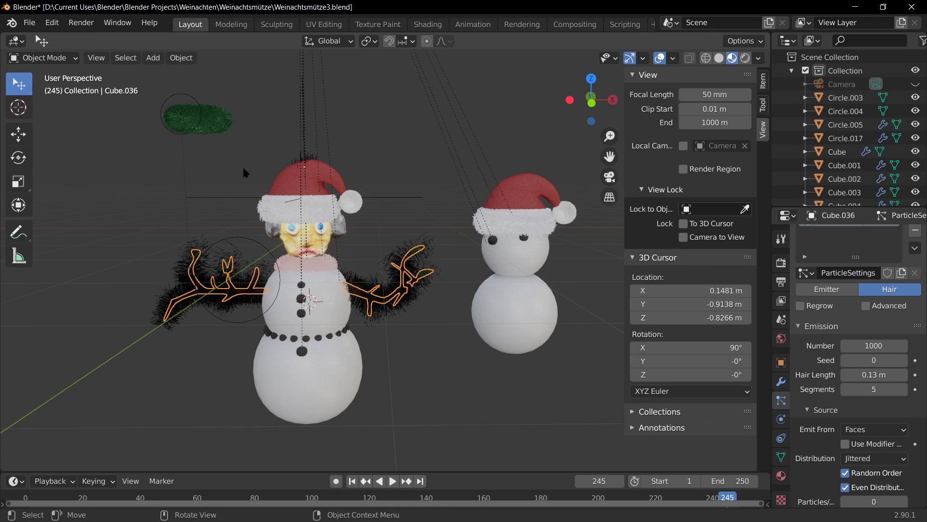
{"action": "middle_click_drag", "start_coordinate": [230, 328], "coordinate": [342, 321]}
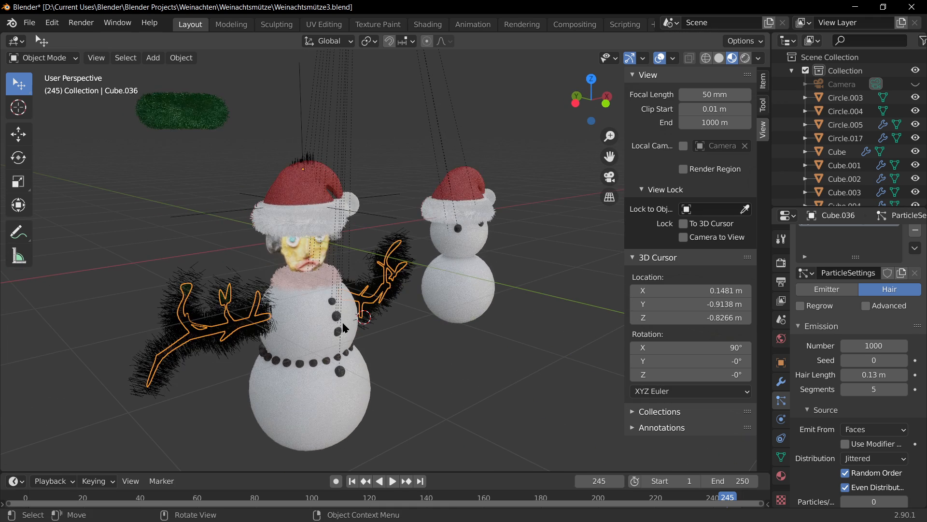
{"action": "middle_click_drag", "start_coordinate": [259, 378], "coordinate": [337, 294]}
{"action": "scroll", "coordinate": [337, 293], "scroll_direction": "up", "scroll_amount": 2}
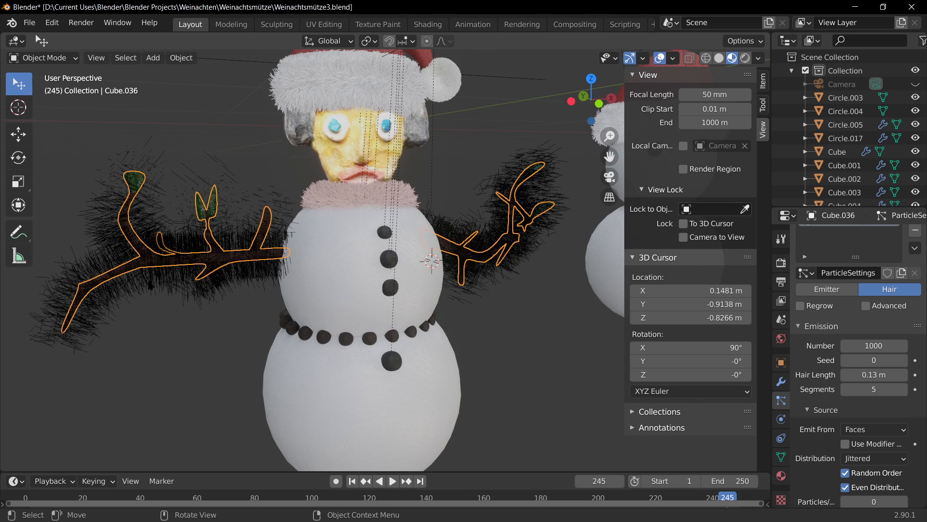
{"action": "middle_click_drag", "start_coordinate": [179, 303], "coordinate": [212, 315]}
{"action": "scroll", "coordinate": [834, 435], "scroll_direction": "down", "scroll_amount": 5}
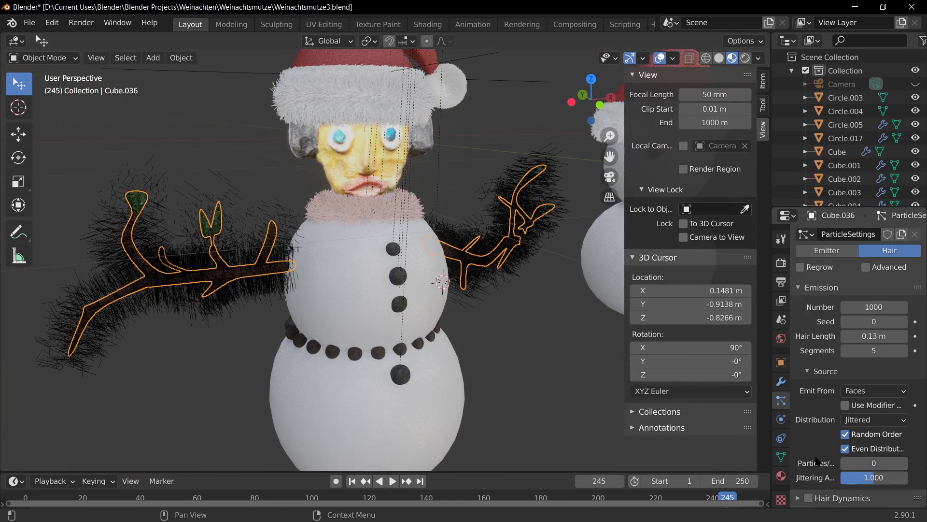
{"action": "scroll", "coordinate": [418, 340], "scroll_direction": "down", "scroll_amount": 4}
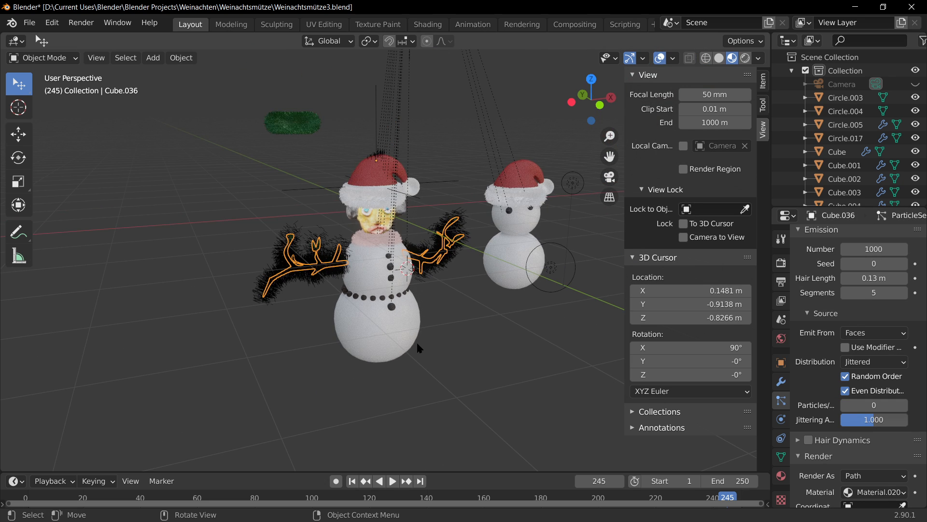
{"action": "scroll", "coordinate": [416, 341], "scroll_direction": "up", "scroll_amount": 3}
{"action": "scroll", "coordinate": [417, 341], "scroll_direction": "down", "scroll_amount": 4}
Add a cube and move it about 5.2 m along the negative X axis, away from the snowmen
{"action": "key", "text": "shift+a"}
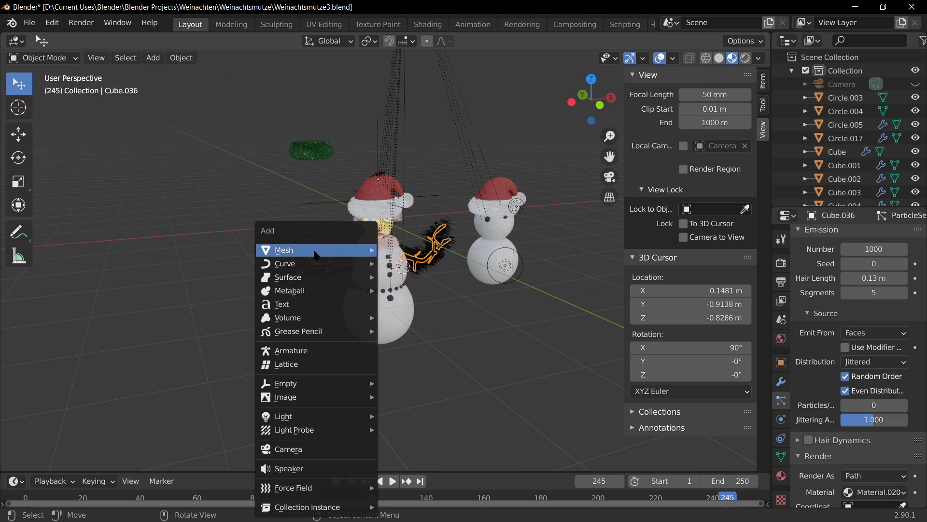
{"action": "mouse_move", "coordinate": [338, 249]}
{"action": "left_click", "coordinate": [460, 268]}
{"action": "key", "text": "g"}
{"action": "key", "text": "x"}
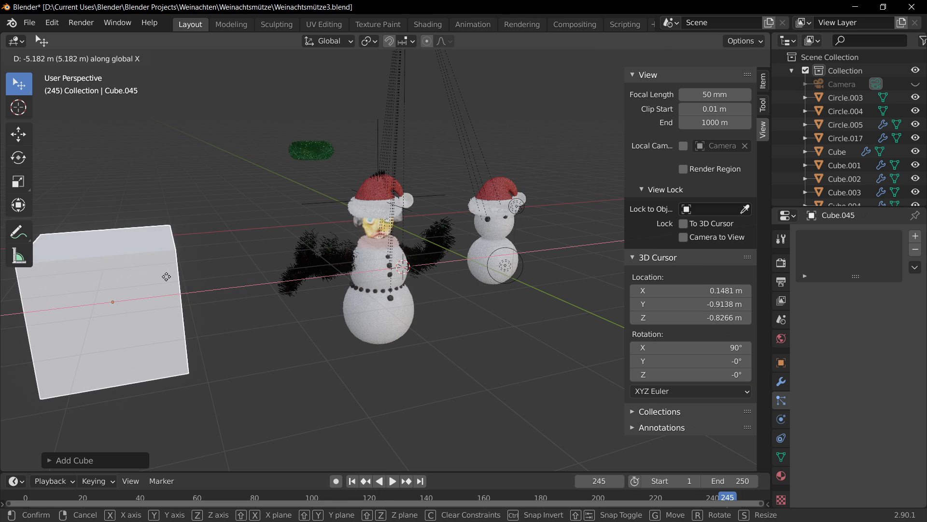
{"action": "left_click", "coordinate": [165, 278]}
Give the new cube a new material with a strong blue base color
{"action": "left_click", "coordinate": [781, 476]}
{"action": "left_click", "coordinate": [849, 292]}
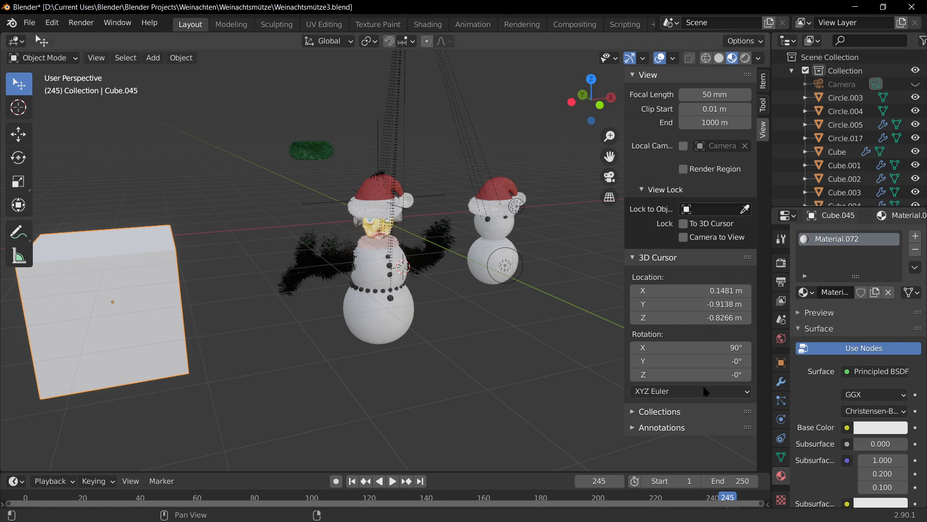
{"action": "scroll", "coordinate": [865, 377], "scroll_direction": "down", "scroll_amount": 2}
{"action": "left_click", "coordinate": [875, 369]}
{"action": "left_click_drag", "start_coordinate": [806, 265], "coordinate": [873, 197]}
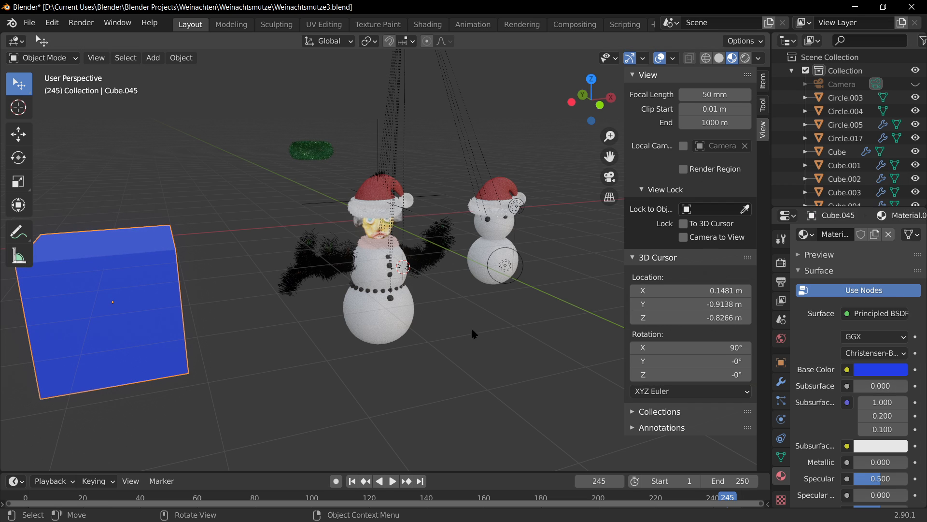
Select the branch arms, try moving them freely, and save the file
{"action": "scroll", "coordinate": [335, 385], "scroll_direction": "up", "scroll_amount": 4}
{"action": "left_click", "coordinate": [267, 287]}
{"action": "scroll", "coordinate": [268, 291], "scroll_direction": "down", "scroll_amount": 2}
{"action": "key", "text": "g"}
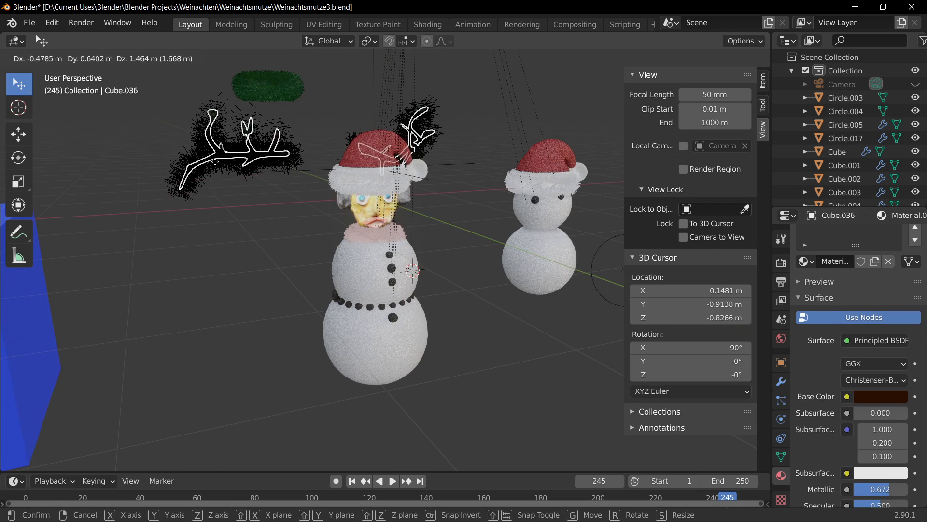
{"action": "right_click", "coordinate": [224, 170]}
{"action": "key", "text": "ctrl+s"}
Pick the blue cube as the coordinate object in the render settings of the branch arms' hair particles
{"action": "left_click", "coordinate": [781, 400]}
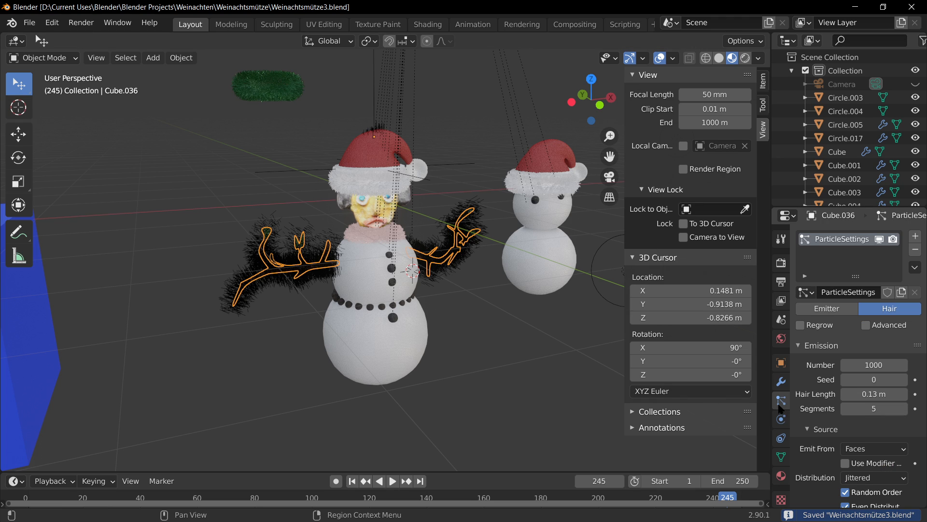
{"action": "scroll", "coordinate": [850, 435], "scroll_direction": "down", "scroll_amount": 8}
{"action": "scroll", "coordinate": [852, 450], "scroll_direction": "down", "scroll_amount": 3}
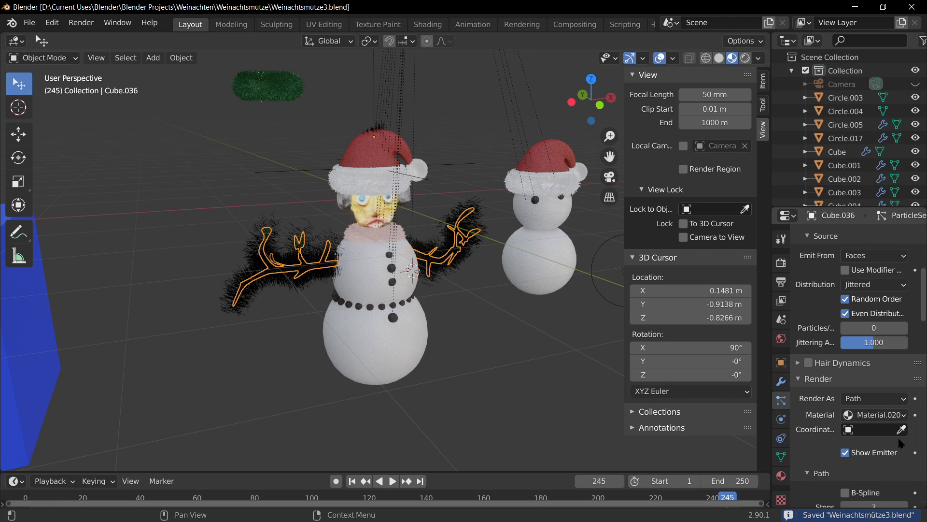
{"action": "left_click", "coordinate": [901, 430]}
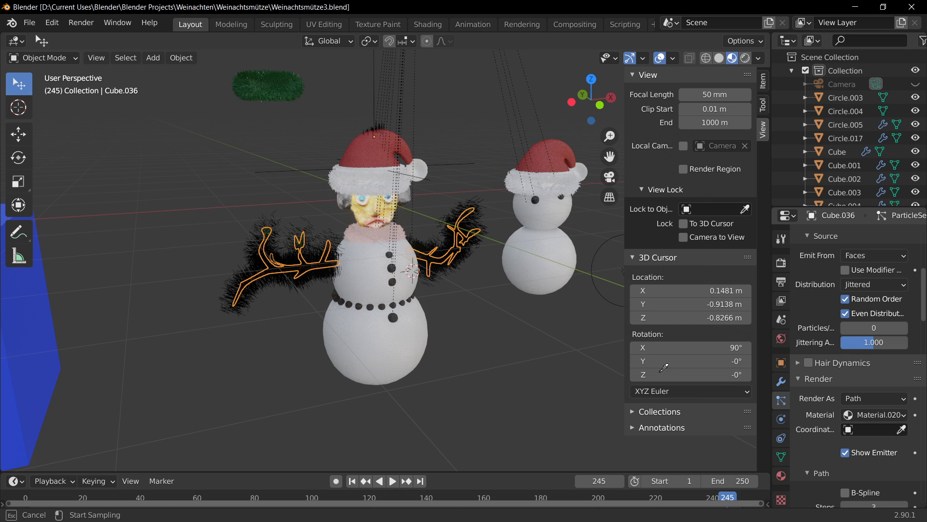
{"action": "left_click", "coordinate": [41, 342]}
Try rendering the branch arms' hair particles as Object, and return the render type to Path
{"action": "scroll", "coordinate": [305, 405], "scroll_direction": "down", "scroll_amount": 4}
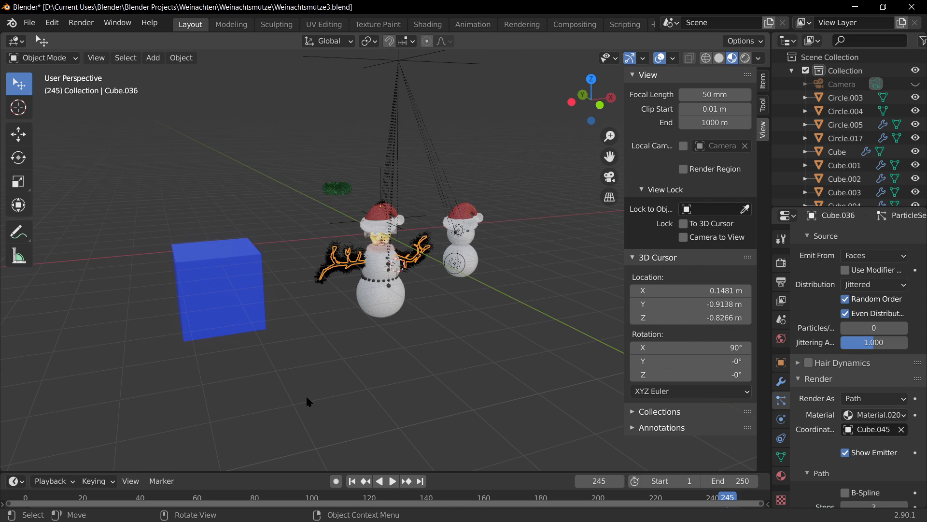
{"action": "scroll", "coordinate": [305, 395], "scroll_direction": "up", "scroll_amount": 3}
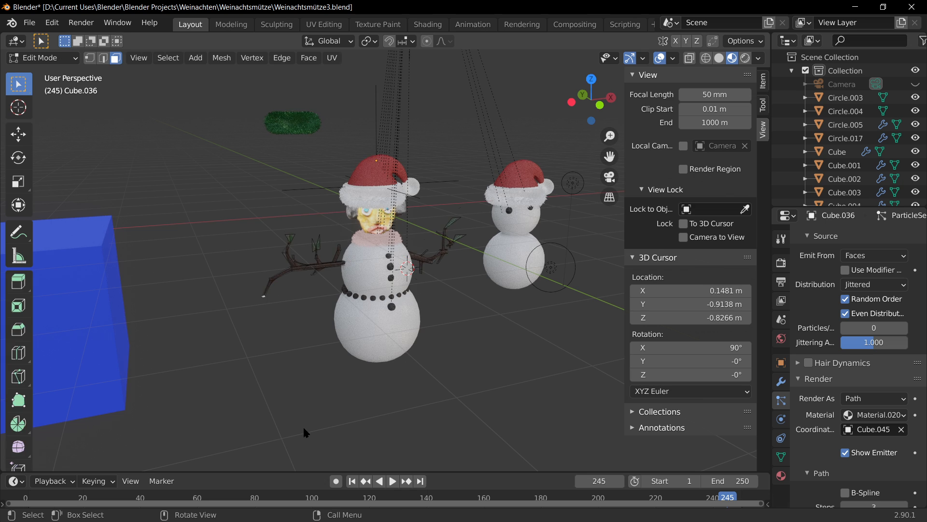
{"action": "middle_click_drag", "start_coordinate": [300, 390], "coordinate": [387, 381], "text": "shift"}
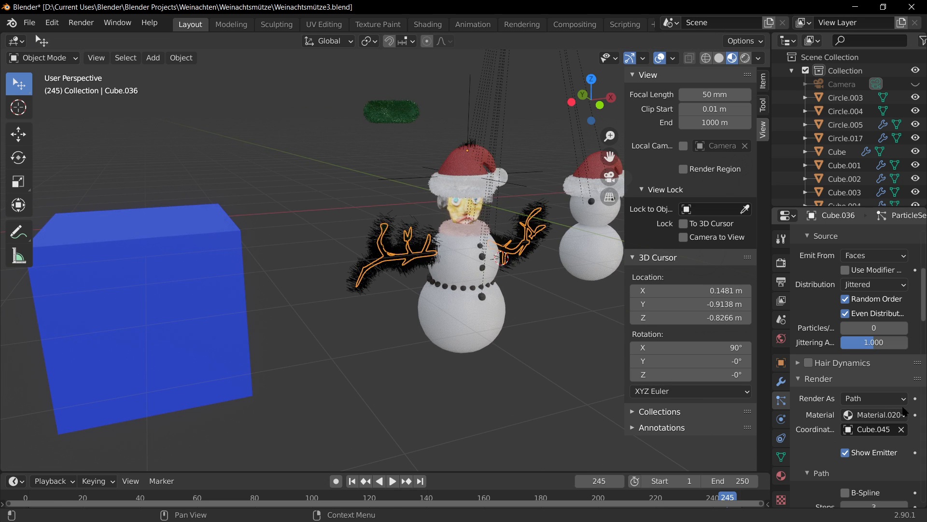
{"action": "left_click", "coordinate": [887, 397]}
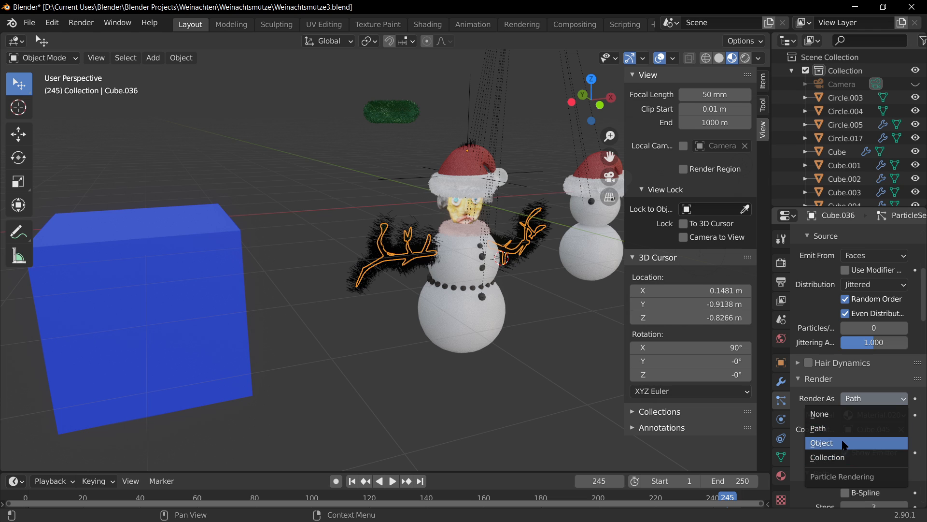
{"action": "left_click", "coordinate": [823, 442]}
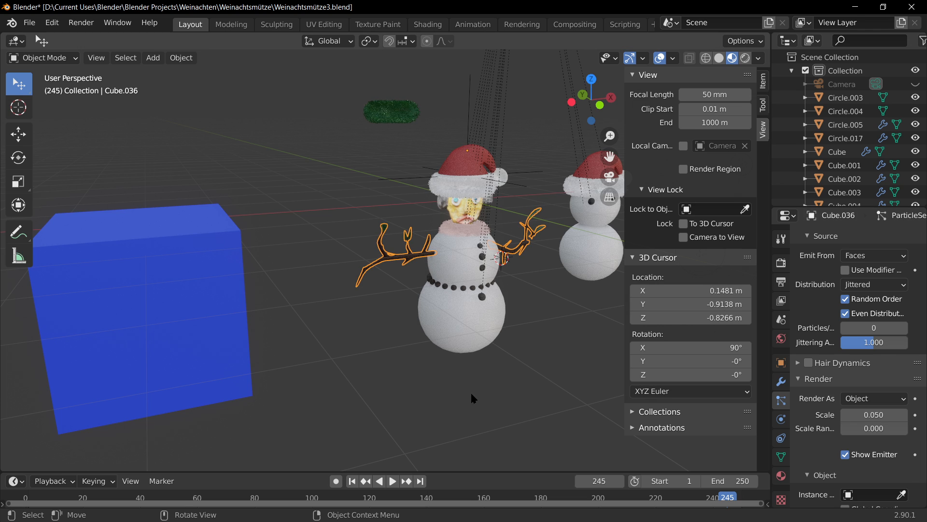
{"action": "left_click", "coordinate": [888, 400]}
{"action": "left_click", "coordinate": [818, 428]}
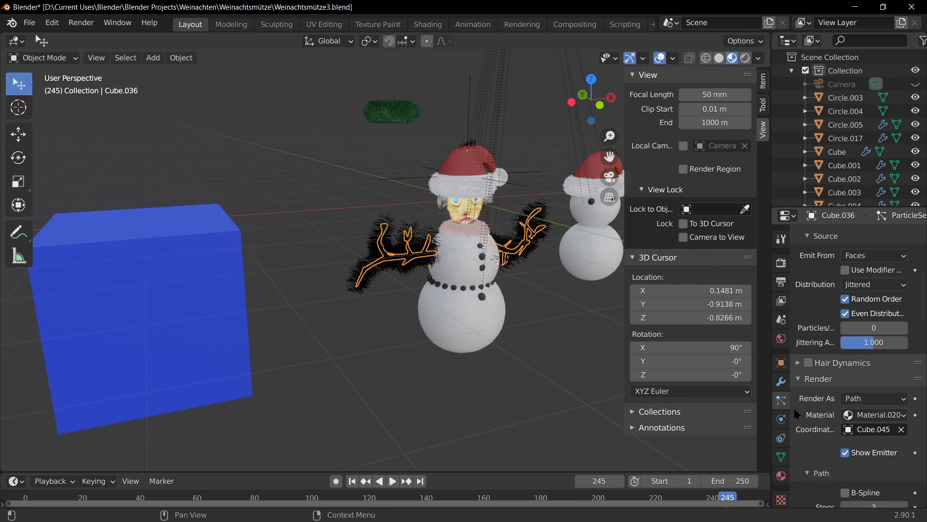
Look through the branch arms' particle render, viewport display and children settings, including the available render types
{"action": "key", "text": "Tab"}
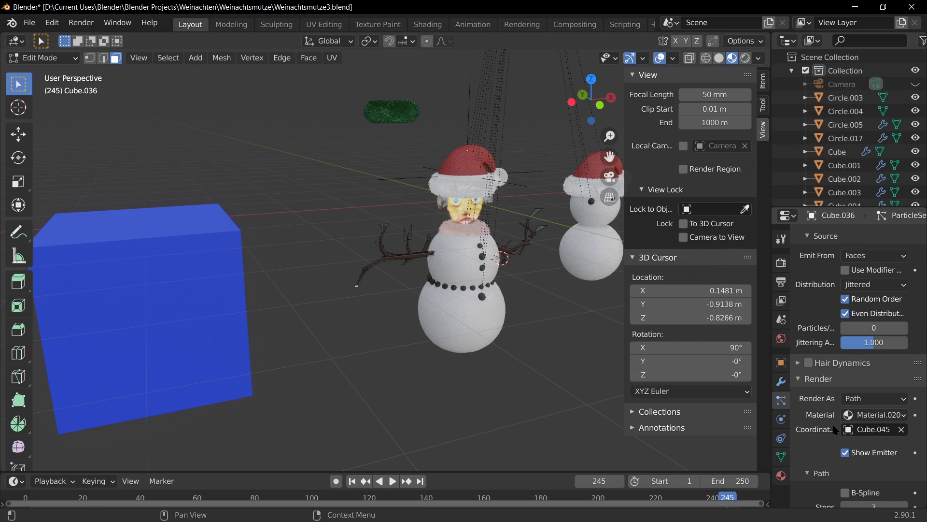
{"action": "scroll", "coordinate": [834, 429], "scroll_direction": "down", "scroll_amount": 10}
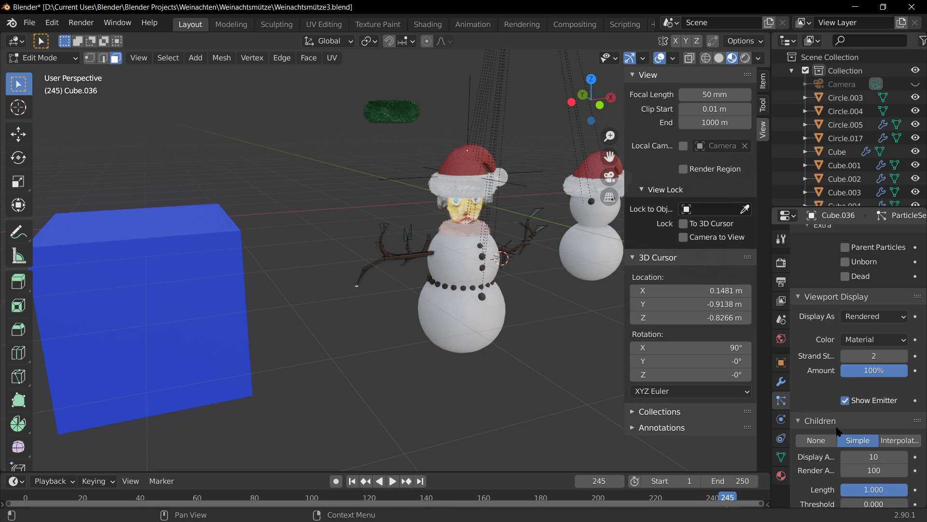
{"action": "scroll", "coordinate": [837, 430], "scroll_direction": "up", "scroll_amount": 10}
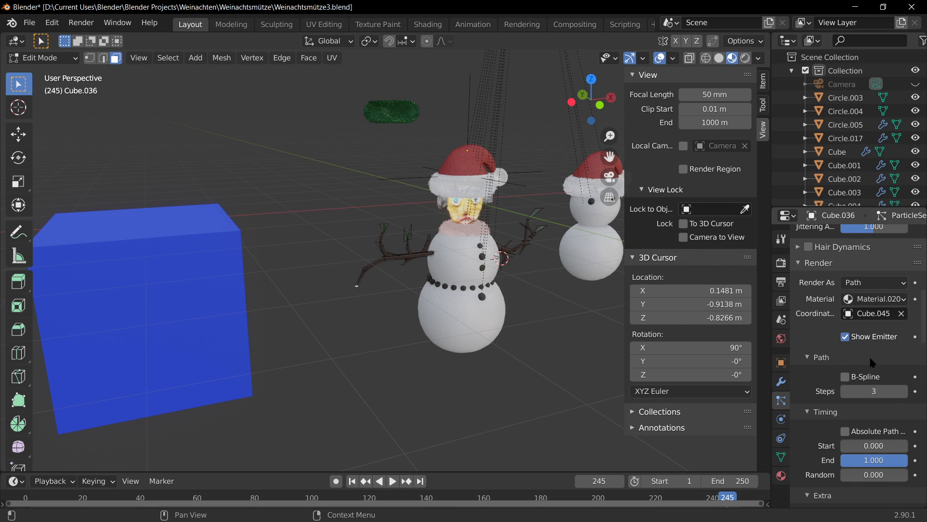
{"action": "scroll", "coordinate": [869, 362], "scroll_direction": "up", "scroll_amount": 2}
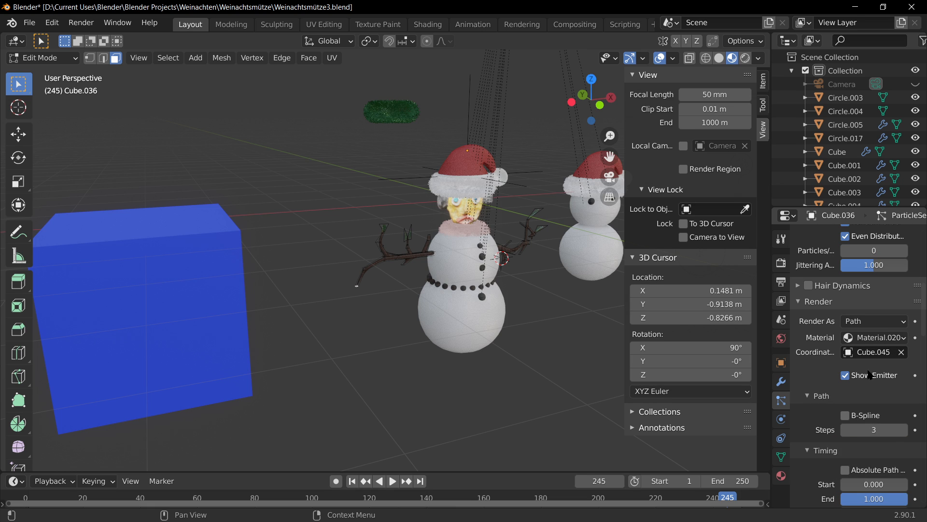
{"action": "left_click", "coordinate": [877, 321]}
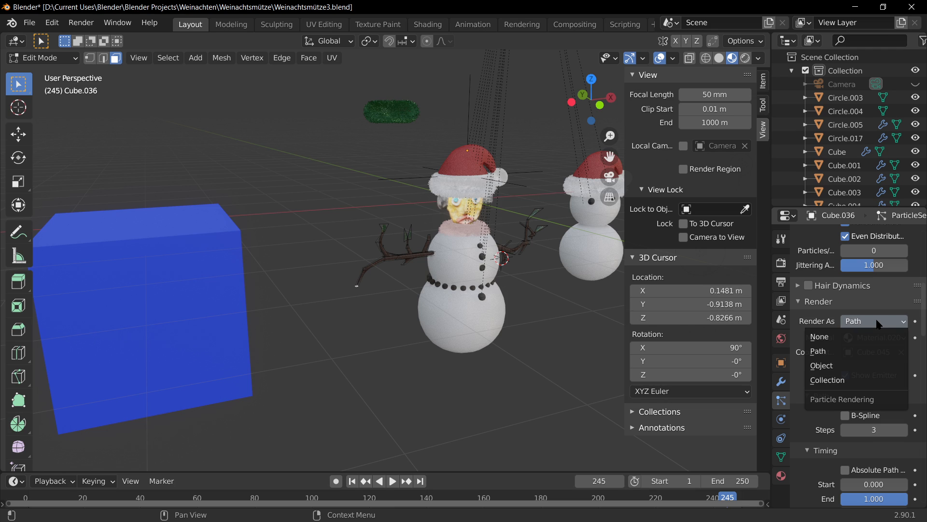
{"action": "left_click", "coordinate": [878, 324]}
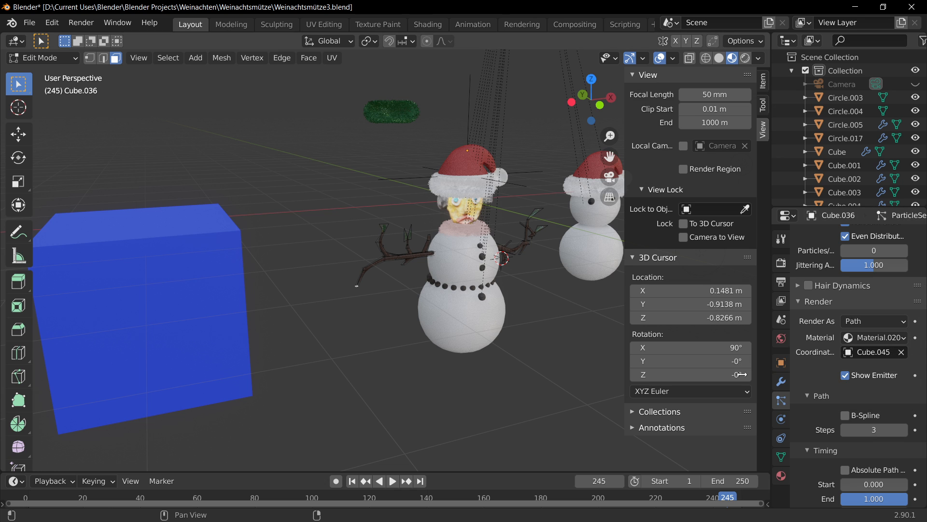
Return to Object Mode and delete the blue cube beside the snowman
{"action": "scroll", "coordinate": [858, 401], "scroll_direction": "up", "scroll_amount": 5}
{"action": "middle_click_drag", "start_coordinate": [309, 225], "coordinate": [250, 235]}
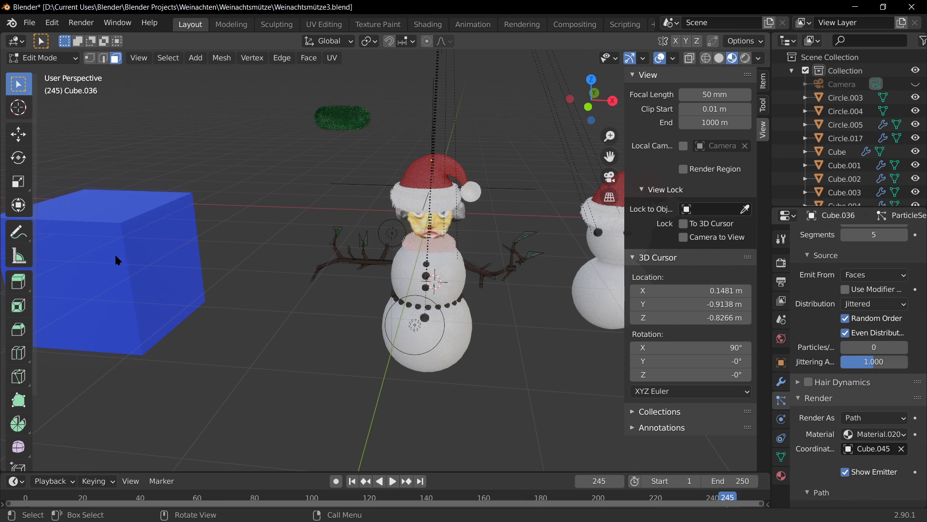
{"action": "key", "text": "x"}
{"action": "left_click", "coordinate": [149, 265]}
{"action": "key", "text": "Tab"}
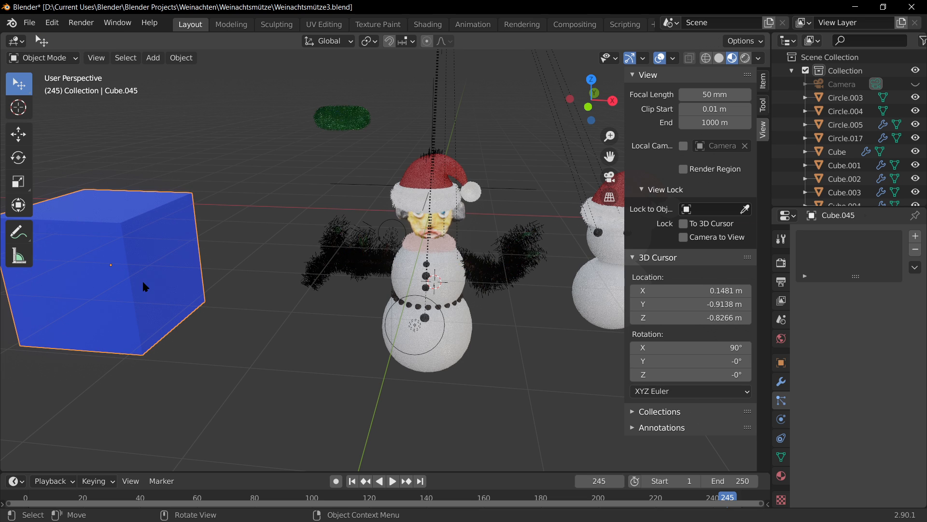
{"action": "key", "text": "x"}
{"action": "left_click", "coordinate": [145, 320]}
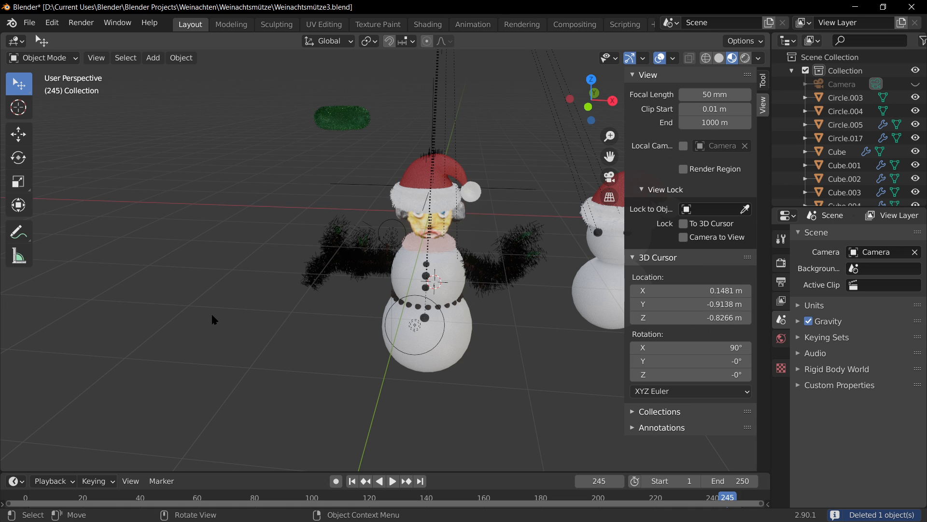
Select the hairy branch arms, inspect them from closer in, and copy them
{"action": "left_click", "coordinate": [358, 264]}
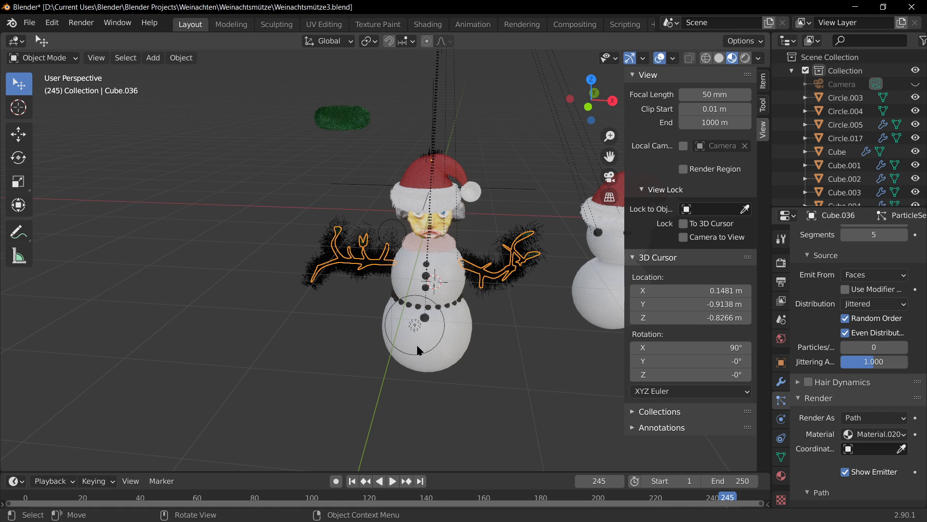
{"action": "middle_click_drag", "start_coordinate": [419, 348], "coordinate": [387, 340]}
{"action": "scroll", "coordinate": [494, 329], "scroll_direction": "up", "scroll_amount": 2}
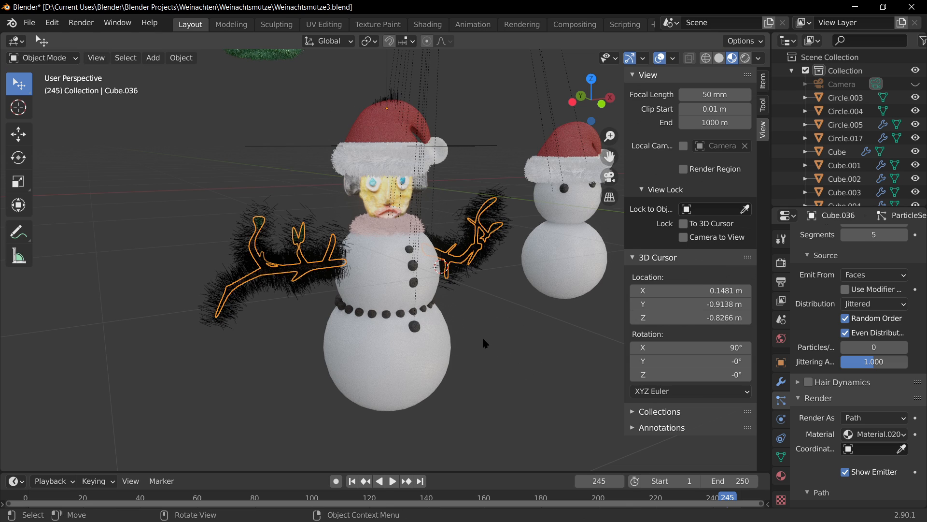
{"action": "key", "text": "ctrl+c"}
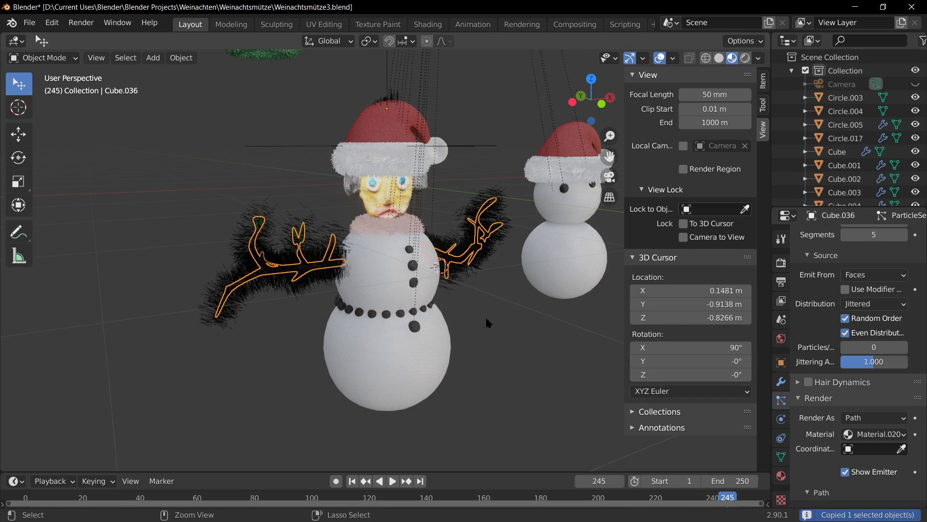
{"action": "key", "text": "ctrl+v"}
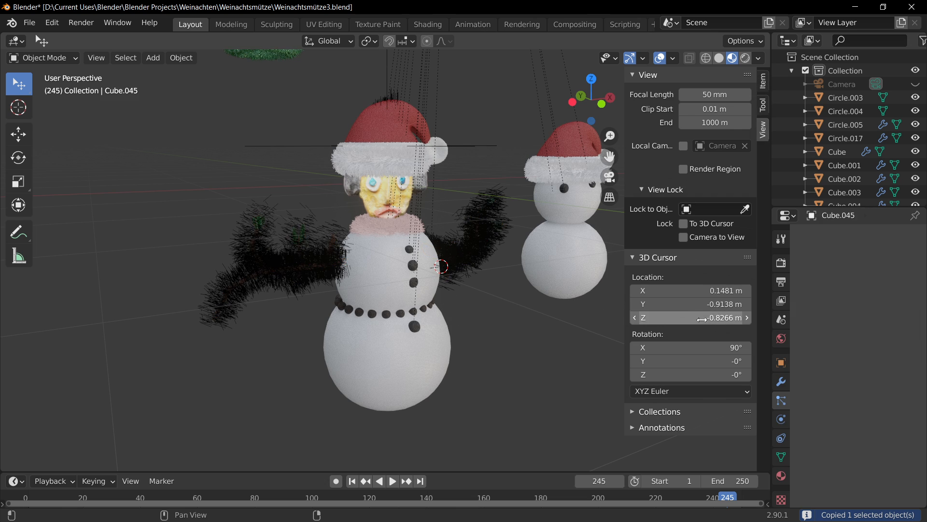
Remove the hair particle system from the branch arms and deselect them
{"action": "left_click", "coordinate": [323, 264]}
{"action": "scroll", "coordinate": [860, 290], "scroll_direction": "up", "scroll_amount": 10}
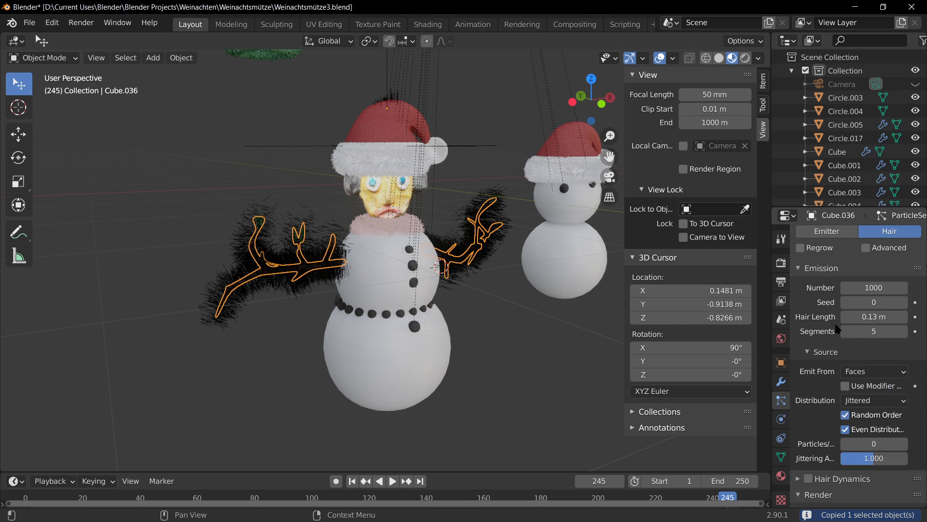
{"action": "left_click", "coordinate": [916, 249]}
{"action": "left_click", "coordinate": [476, 362]}
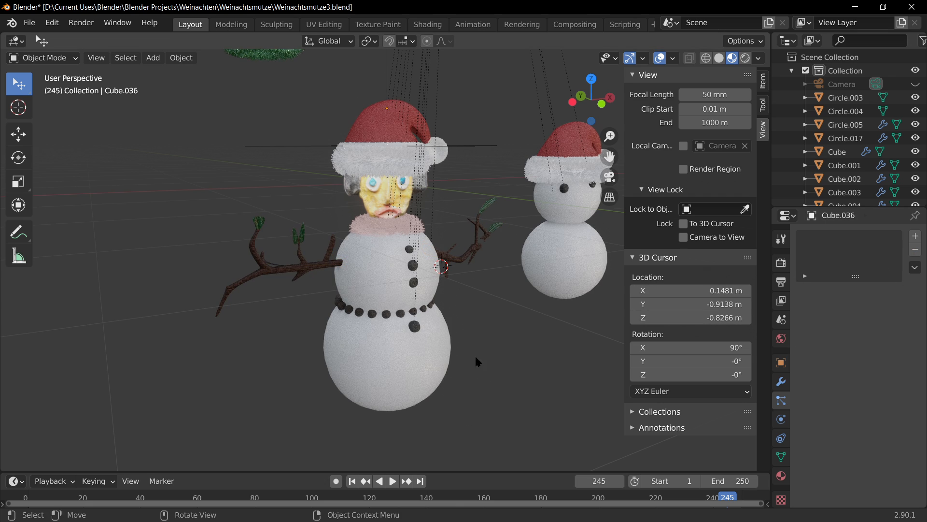
Paste the copied hairy branch arms in place over the bare ones and keep the copy selected
{"action": "key", "text": "ctrl+v"}
{"action": "left_click", "coordinate": [211, 372]}
{"action": "left_click", "coordinate": [347, 252]}
{"action": "key", "text": "g"}
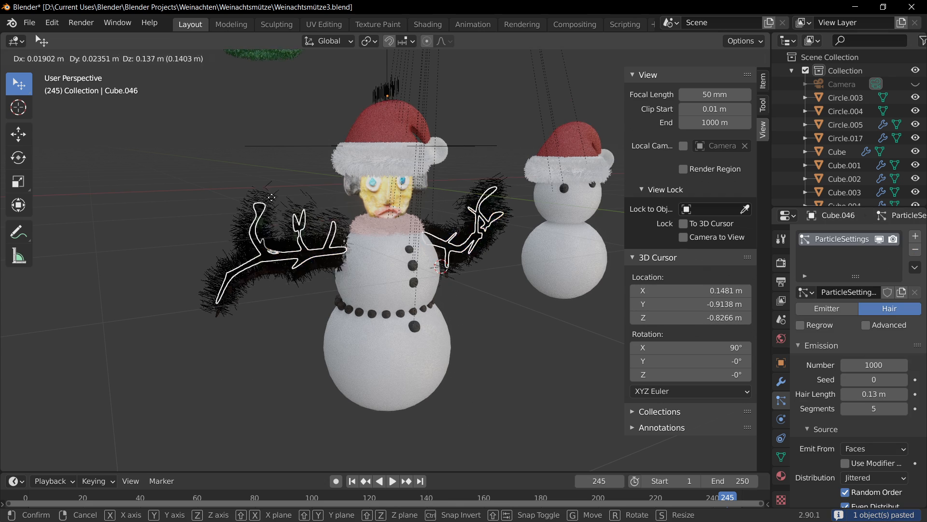
{"action": "right_click", "coordinate": [347, 252]}
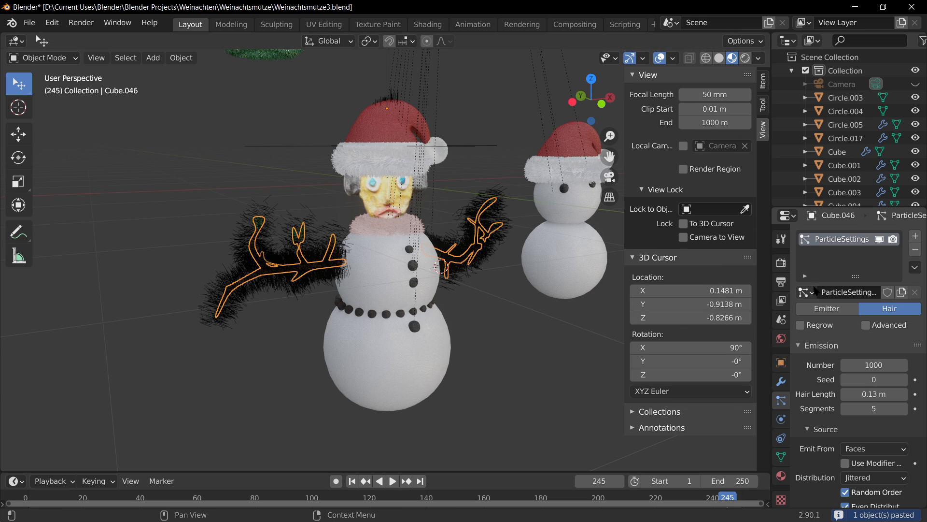
Remove all material slots from the pasted hairy branch arms
{"action": "left_click", "coordinate": [781, 475]}
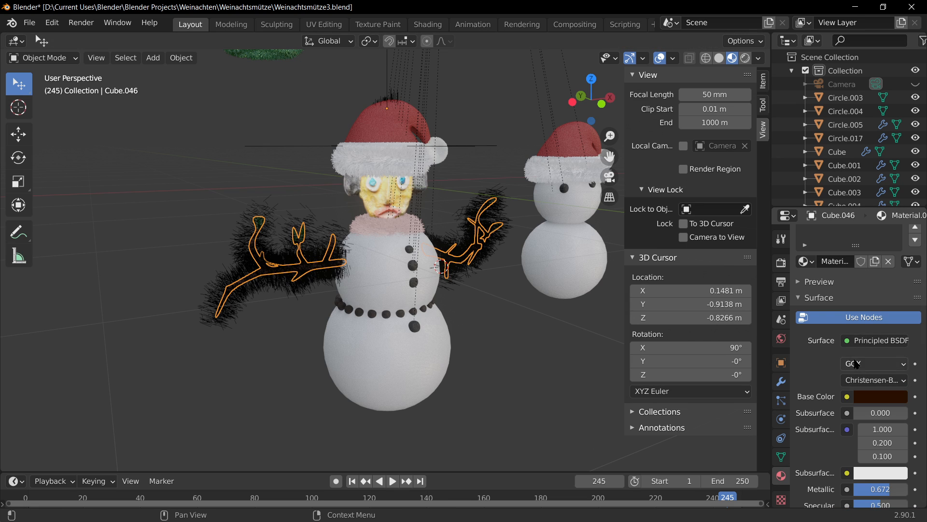
{"action": "left_click", "coordinate": [915, 250]}
{"action": "left_click", "coordinate": [915, 249]}
{"action": "left_click", "coordinate": [915, 249]}
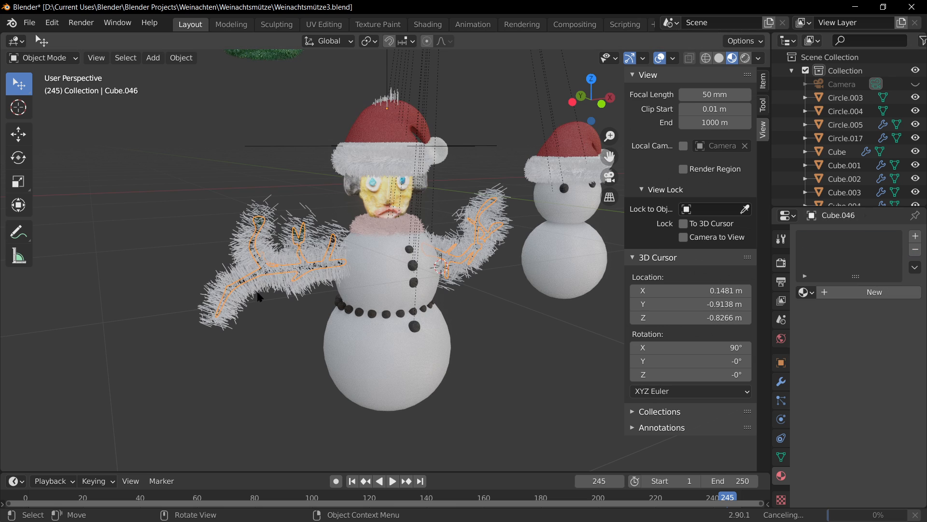
Give the hairy branch arms a new material with a very dark green base color
{"action": "left_click", "coordinate": [827, 292]}
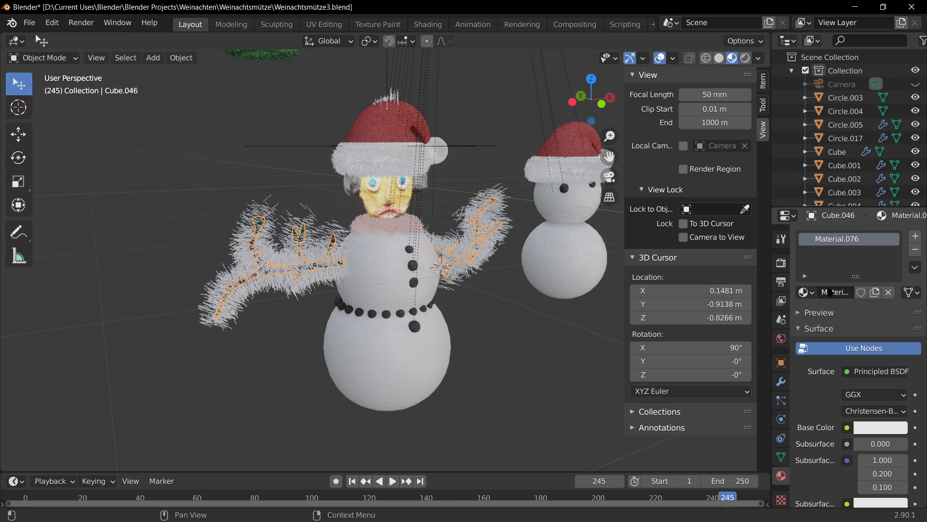
{"action": "left_click", "coordinate": [881, 428]}
{"action": "left_click", "coordinate": [804, 245]}
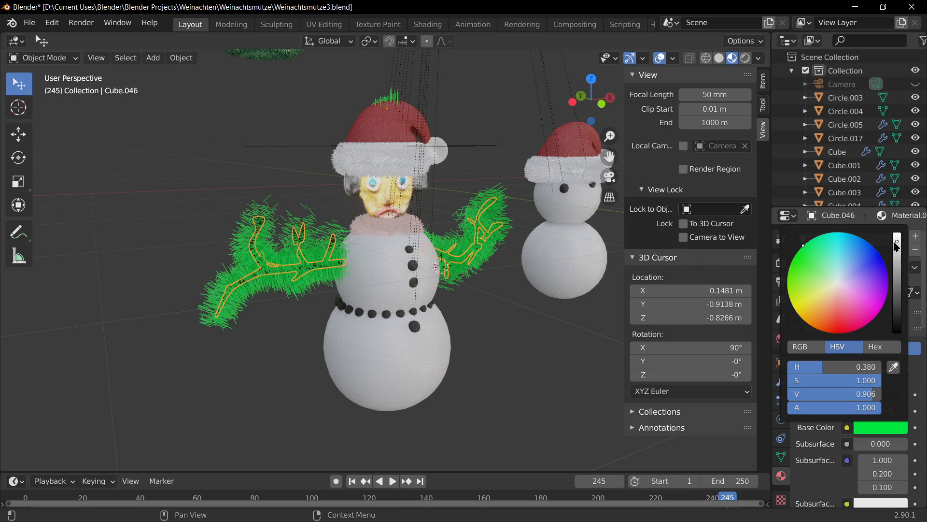
{"action": "left_click_drag", "start_coordinate": [897, 246], "coordinate": [897, 320]}
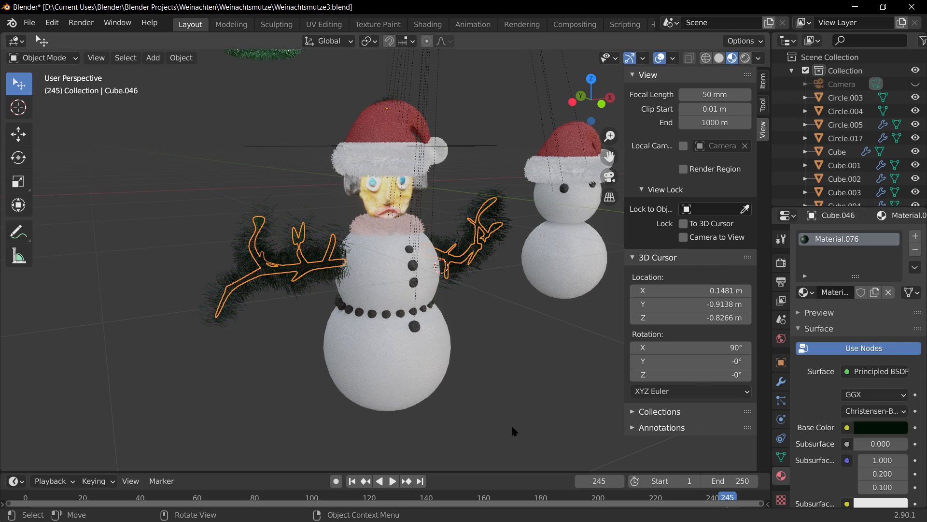
Lower the roughness of the dark green needle material to 0.367
{"action": "scroll", "coordinate": [495, 346], "scroll_direction": "up", "scroll_amount": 3}
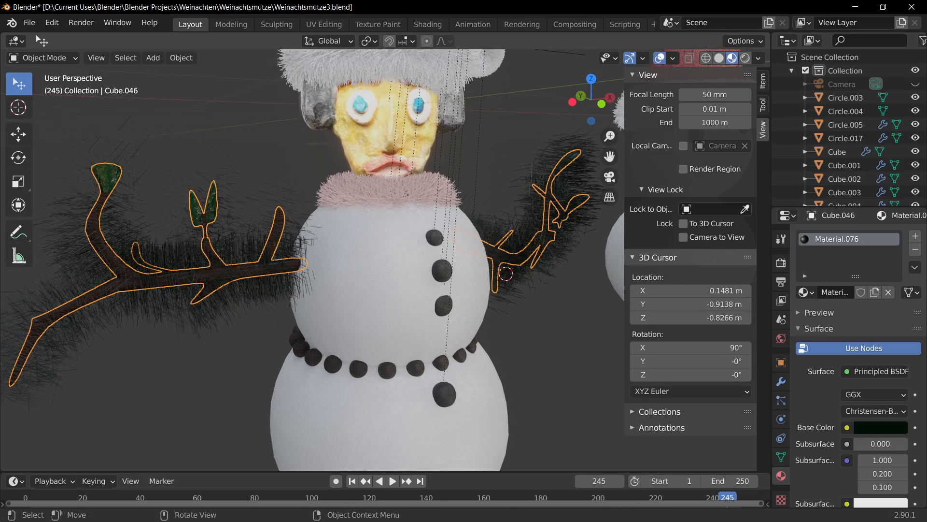
{"action": "scroll", "coordinate": [823, 429], "scroll_direction": "down", "scroll_amount": 8}
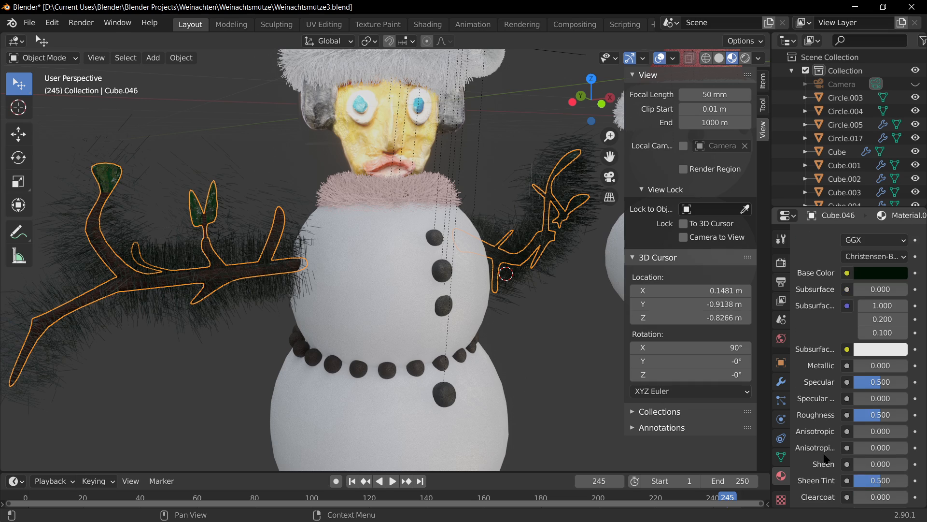
{"action": "left_click_drag", "start_coordinate": [880, 415], "coordinate": [845, 414]}
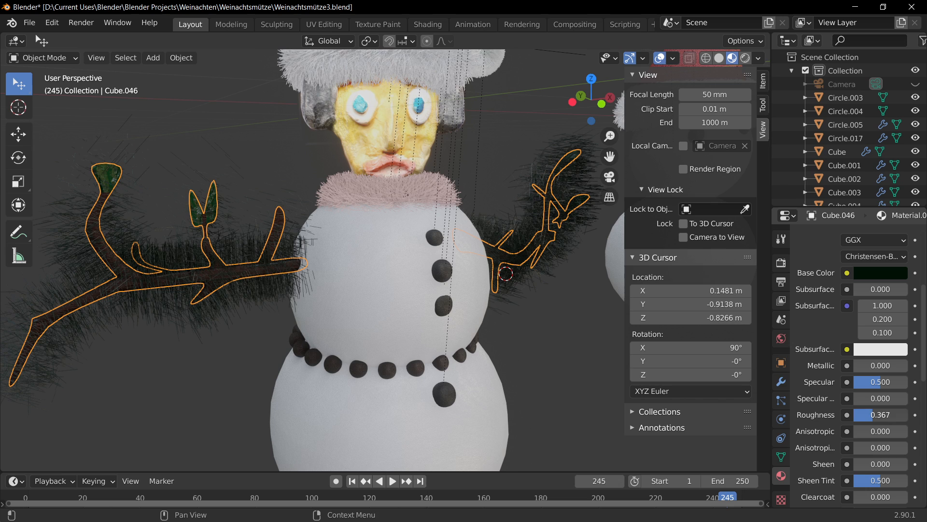
Reduce the number of emitted hairs on the pasted branch arms to 965
{"action": "left_click", "coordinate": [781, 398]}
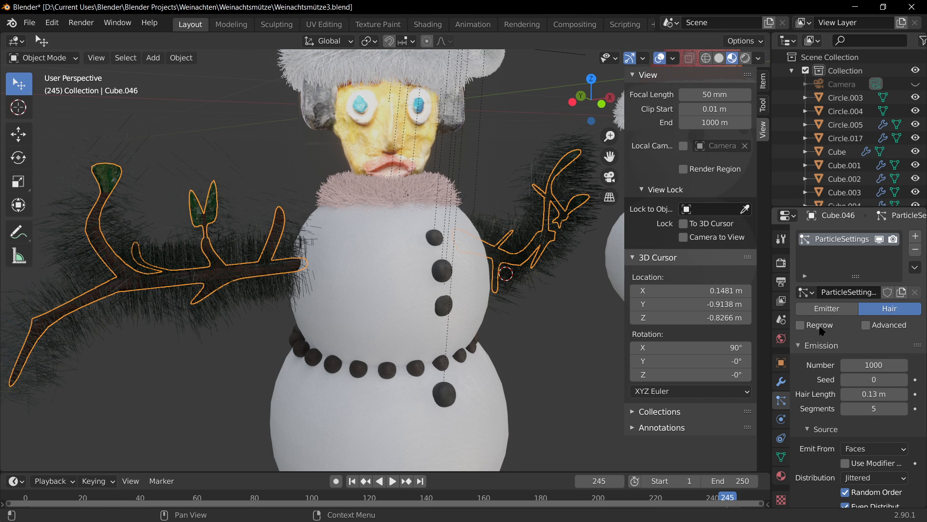
{"action": "scroll", "coordinate": [850, 393], "scroll_direction": "down", "scroll_amount": 1}
{"action": "left_click_drag", "start_coordinate": [872, 345], "coordinate": [859, 345]}
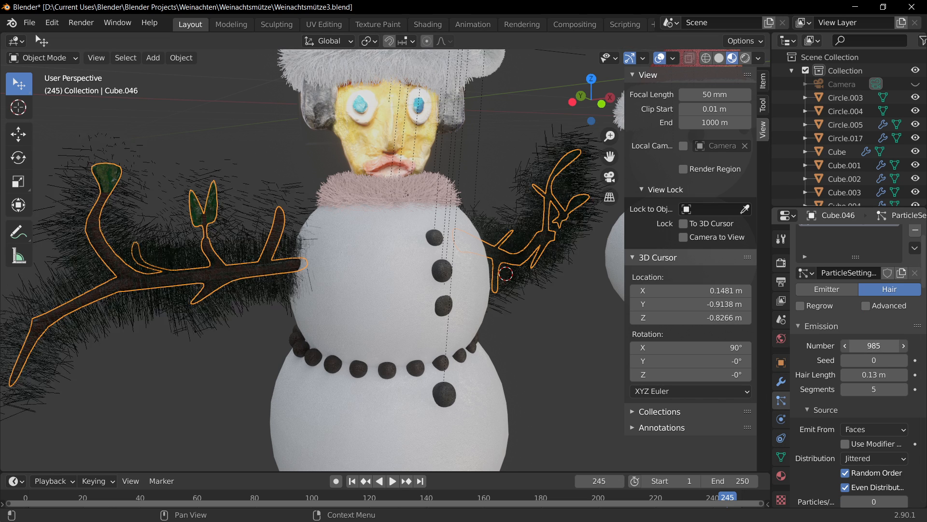
{"action": "scroll", "coordinate": [841, 409], "scroll_direction": "up", "scroll_amount": 1}
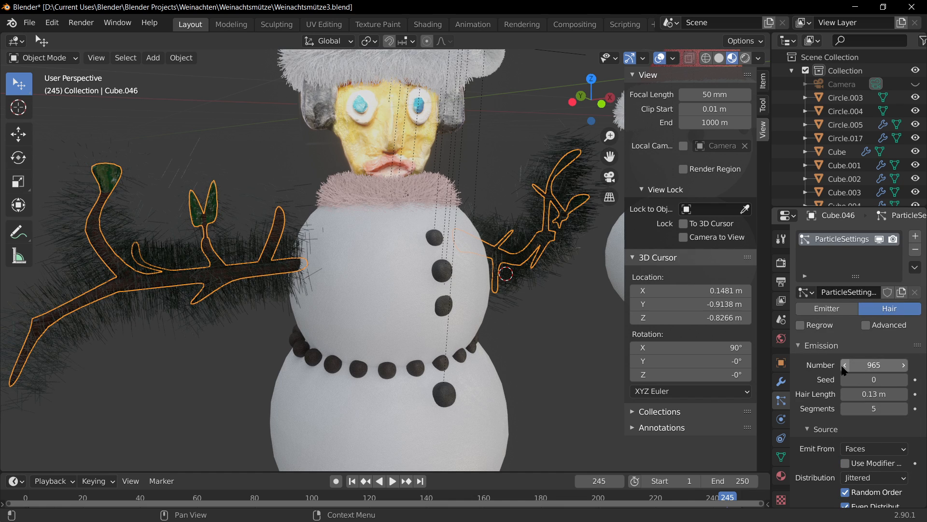
Shorten the rendered hair paths on the branch arms by setting the path timing End to 0.326
{"action": "scroll", "coordinate": [842, 450], "scroll_direction": "down", "scroll_amount": 14}
{"action": "scroll", "coordinate": [841, 450], "scroll_direction": "down", "scroll_amount": 3}
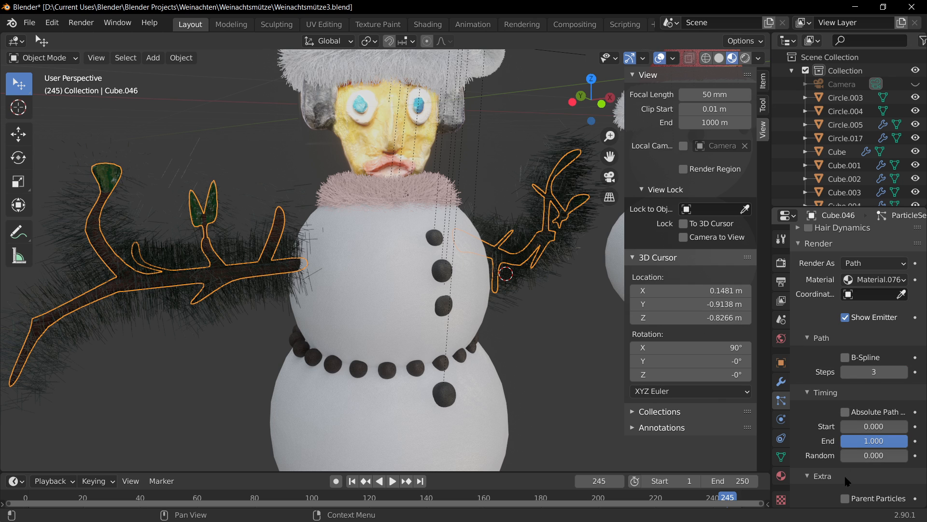
{"action": "left_click_drag", "start_coordinate": [874, 440], "coordinate": [850, 426]}
{"action": "scroll", "coordinate": [811, 454], "scroll_direction": "down", "scroll_amount": 10}
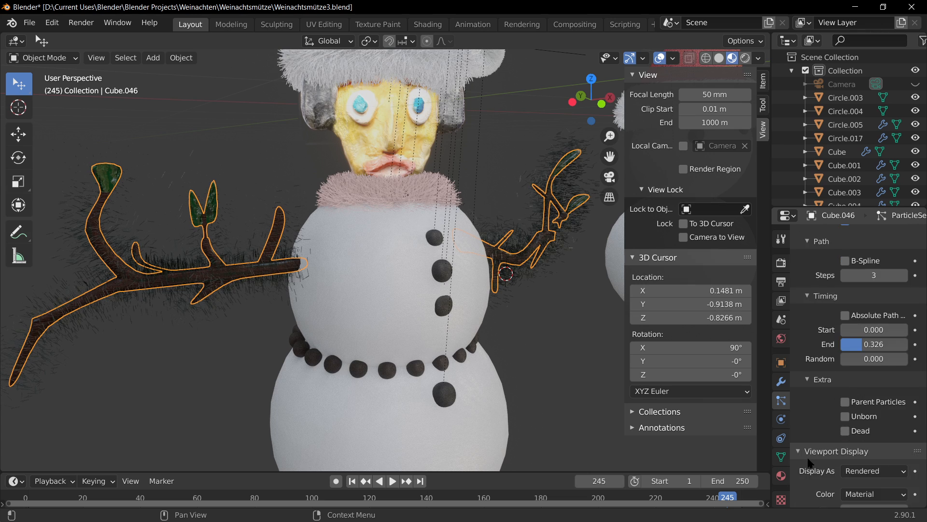
Set the hair children's Clump to -0.908 and Shape to -0.999, and save the file with the hairy arms selected
{"action": "scroll", "coordinate": [905, 416], "scroll_direction": "down", "scroll_amount": 8}
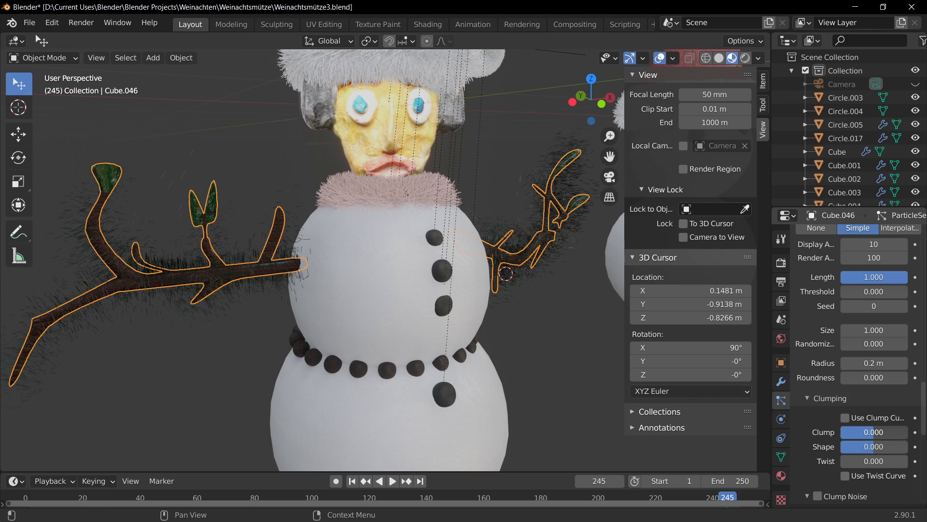
{"action": "left_click_drag", "start_coordinate": [874, 432], "coordinate": [841, 445]}
{"action": "left_click", "coordinate": [539, 385]}
{"action": "middle_click_drag", "start_coordinate": [540, 386], "coordinate": [463, 353]}
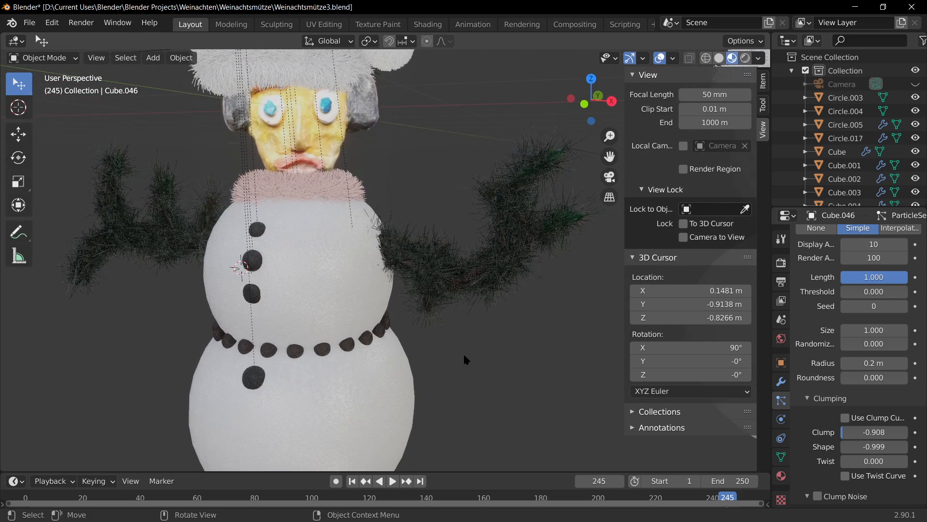
{"action": "left_click", "coordinate": [496, 265]}
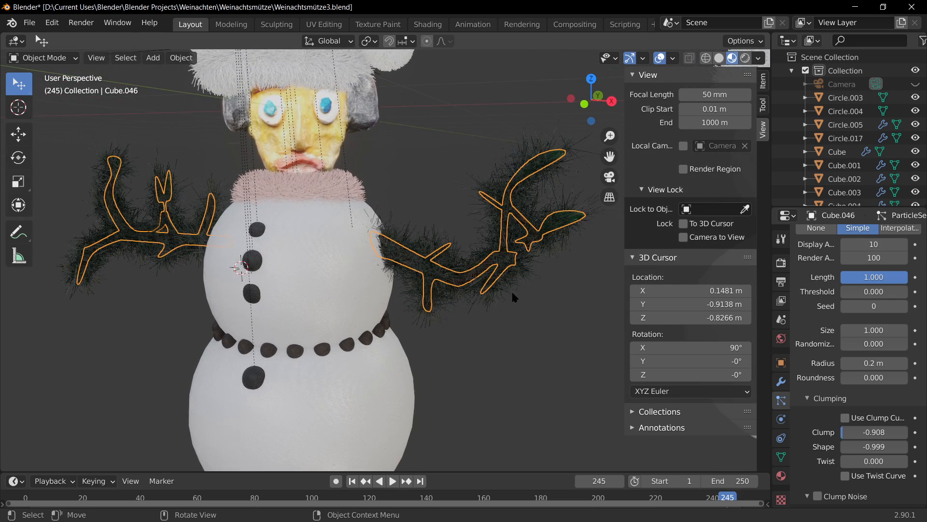
{"action": "key", "text": "ctrl+s"}
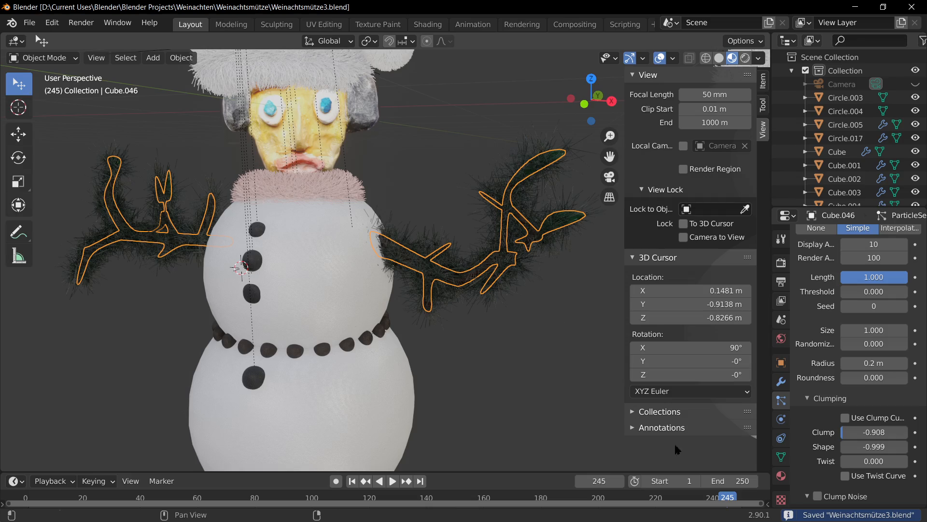
Select the bare branch arms under the hairy copy and scale their whole mesh along Z to about 0.94 in Edit Mode
{"action": "middle_click_drag", "start_coordinate": [277, 262], "coordinate": [483, 309]}
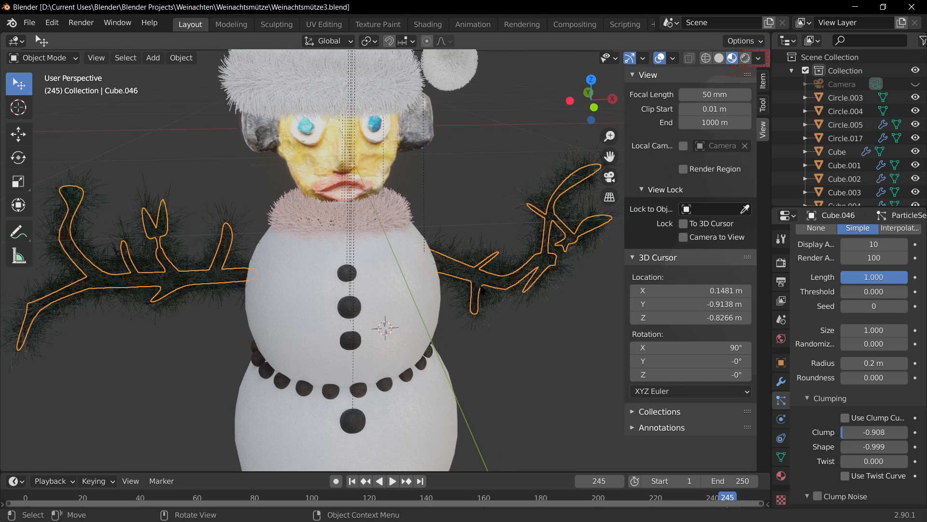
{"action": "left_click", "coordinate": [487, 284]}
{"action": "key", "text": "Tab"}
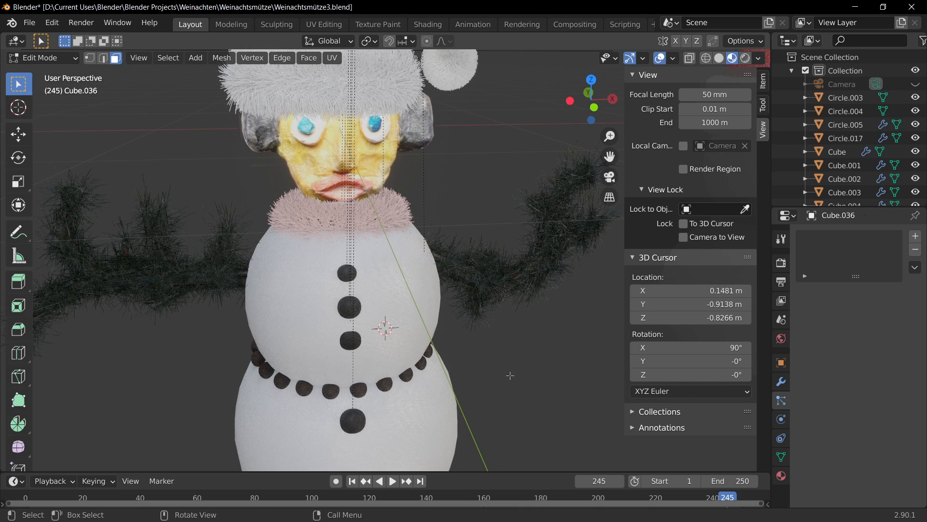
{"action": "key", "text": "Tab"}
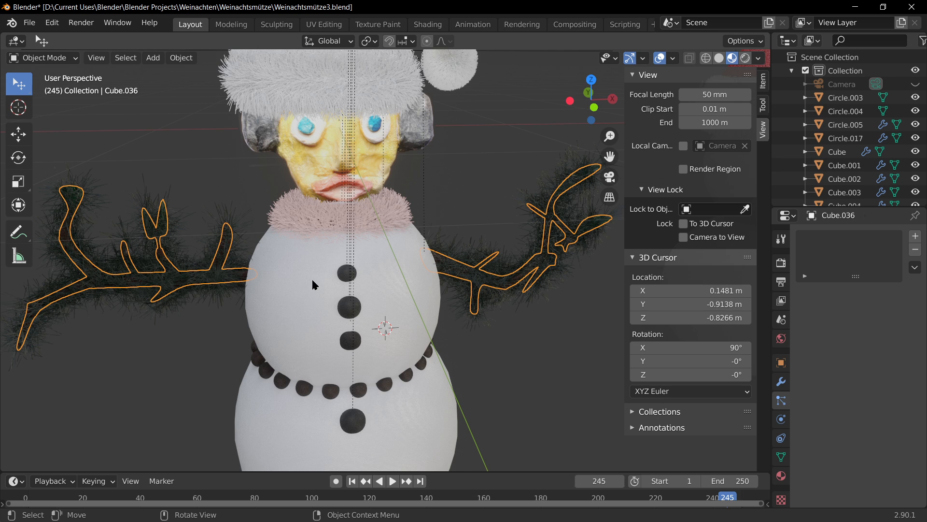
{"action": "key", "text": "Tab"}
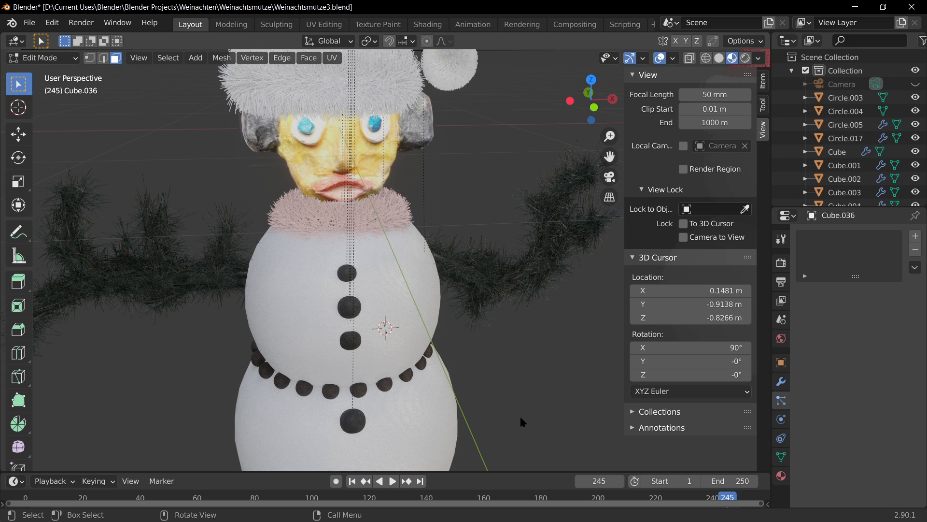
{"action": "key", "text": "Tab"}
{"action": "key", "text": "Tab"}
{"action": "key", "text": "a"}
{"action": "key", "text": "s"}
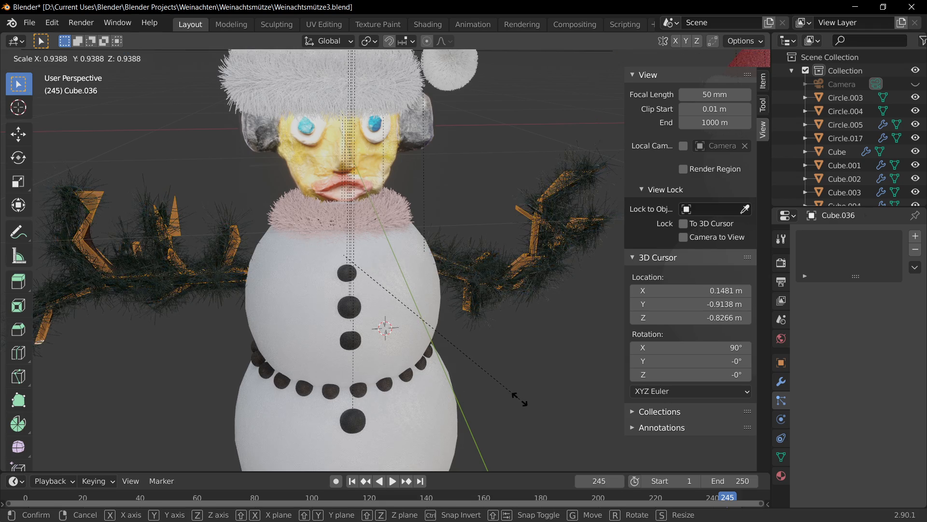
{"action": "right_click", "coordinate": [533, 404]}
{"action": "key", "text": "s"}
{"action": "key", "text": "z"}
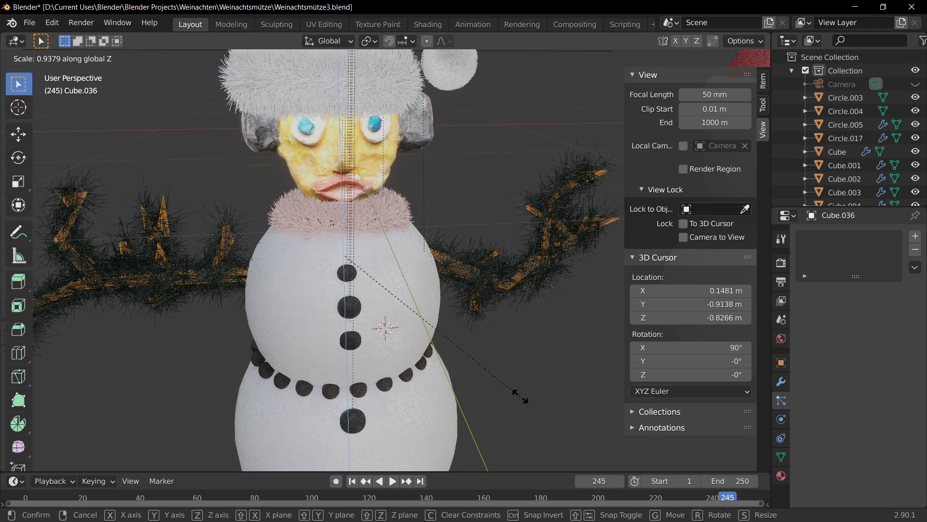
{"action": "left_click", "coordinate": [517, 397]}
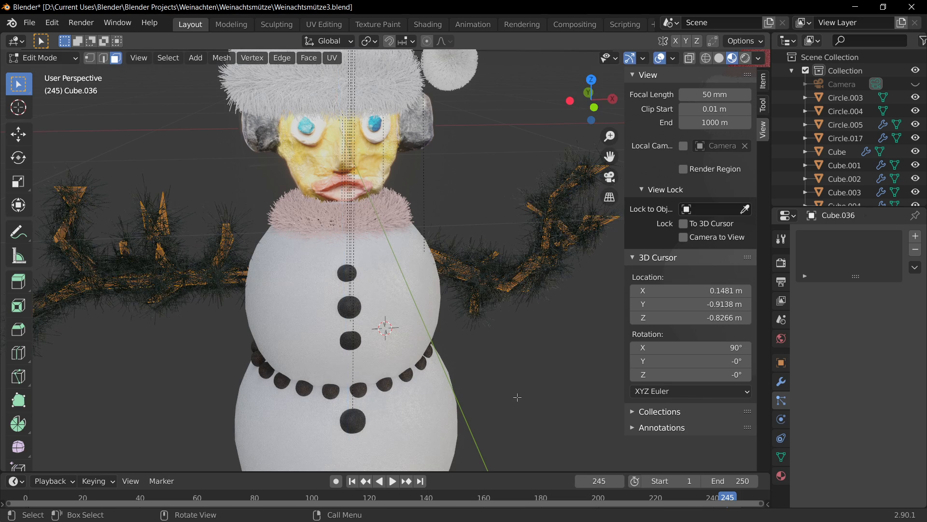
Set the pivot point to Individual Origins and rescale the bare arms' mesh slightly, first uniformly and then along X
{"action": "left_click", "coordinate": [368, 41]}
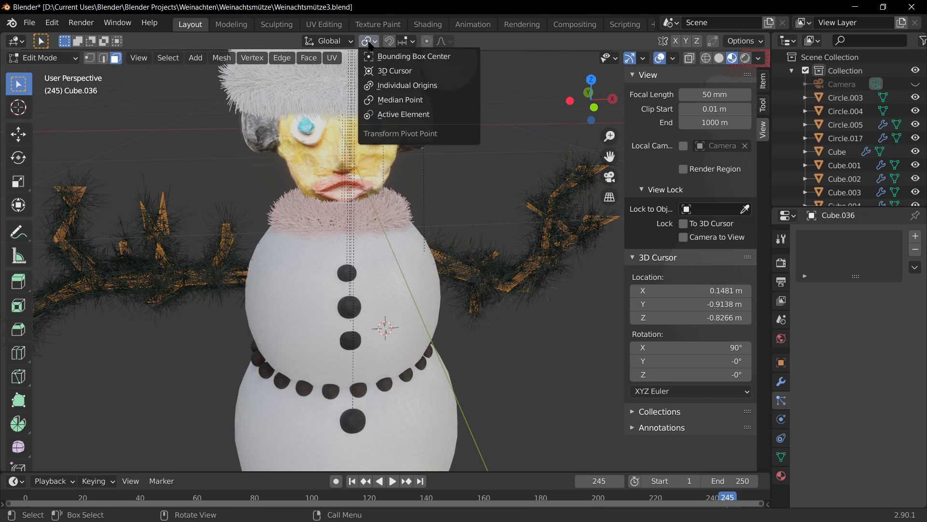
{"action": "left_click", "coordinate": [400, 86]}
{"action": "key", "text": "s"}
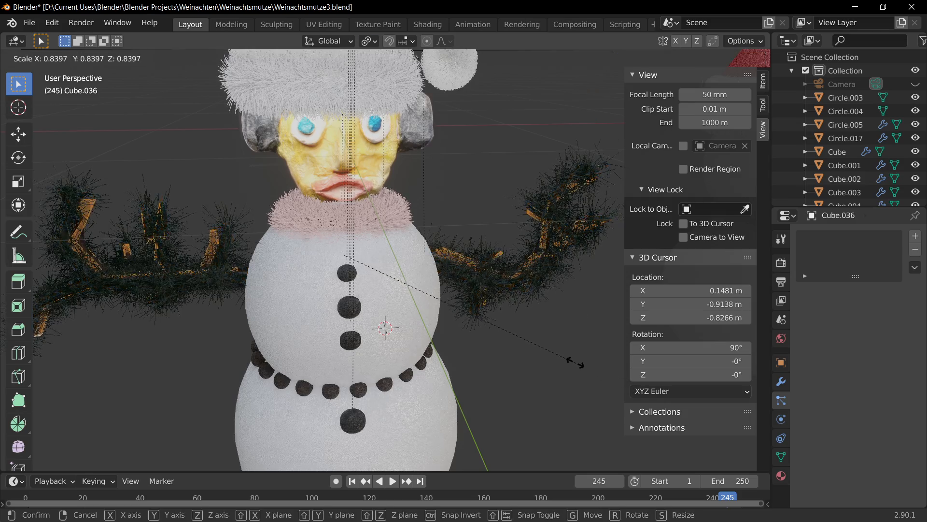
{"action": "left_click", "coordinate": [606, 366]}
{"action": "key", "text": "s"}
{"action": "key", "text": "x"}
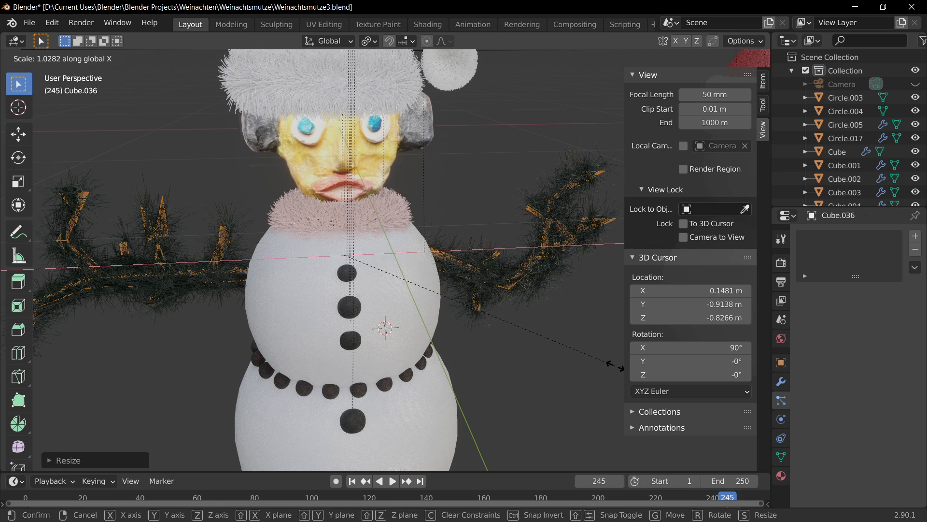
{"action": "left_click", "coordinate": [597, 375]}
Return to Object Mode, select the hairy branch arms and lift them temporarily to check the bare arms underneath
{"action": "key", "text": "Tab"}
{"action": "left_click", "coordinate": [585, 395]}
{"action": "left_click", "coordinate": [509, 274]}
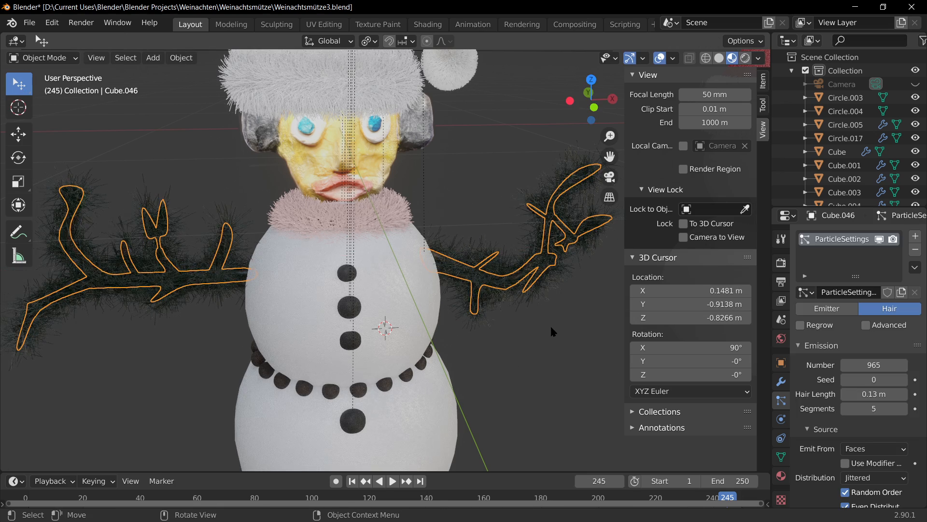
{"action": "key", "text": "g"}
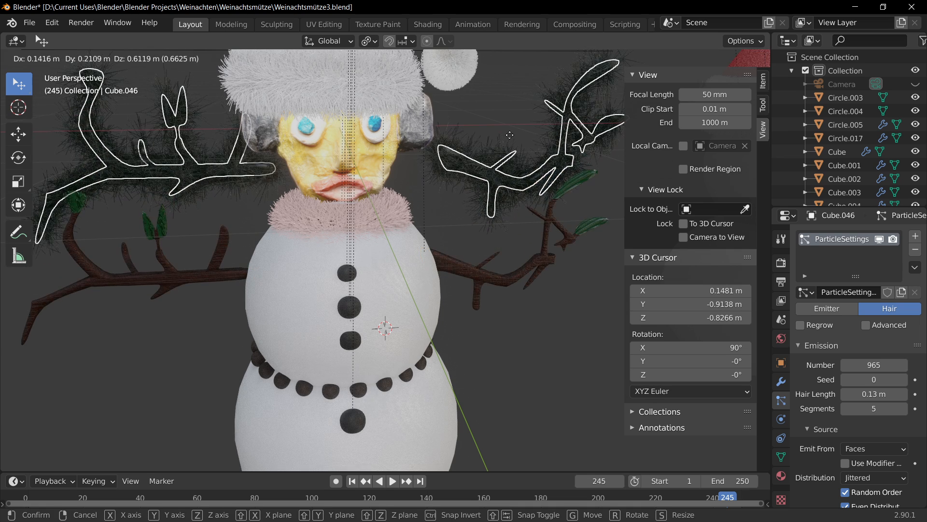
{"action": "right_click", "coordinate": [513, 145]}
Raise the viewport subdivision level of the hairy branch arms to 3
{"action": "scroll", "coordinate": [837, 432], "scroll_direction": "down", "scroll_amount": 3}
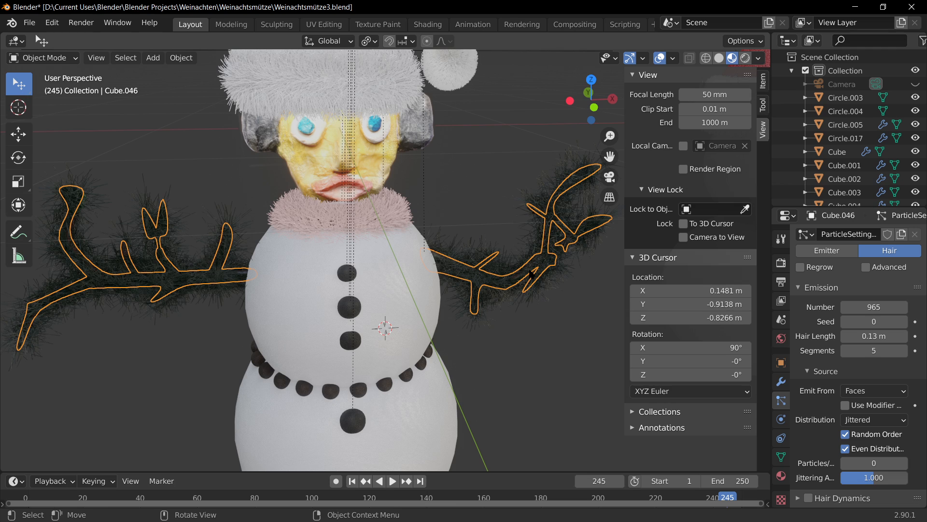
{"action": "left_click", "coordinate": [780, 381]}
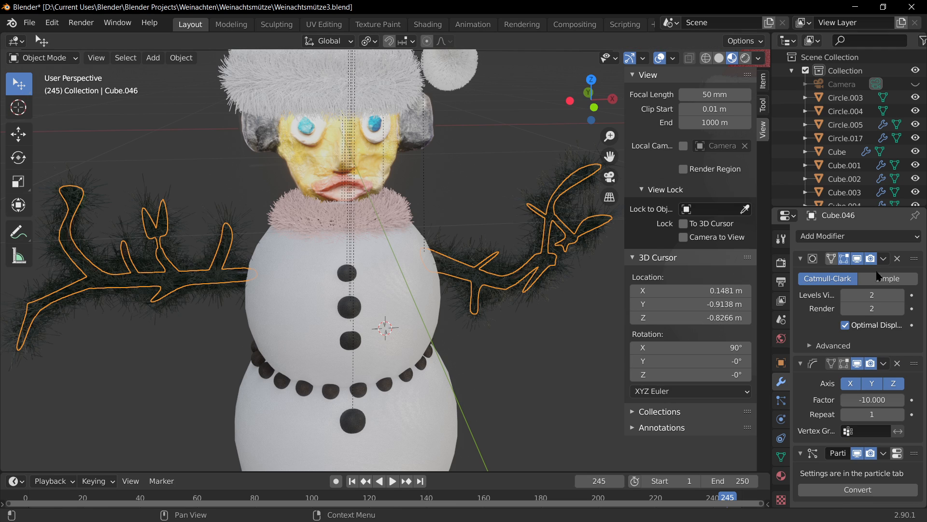
{"action": "left_click", "coordinate": [901, 295]}
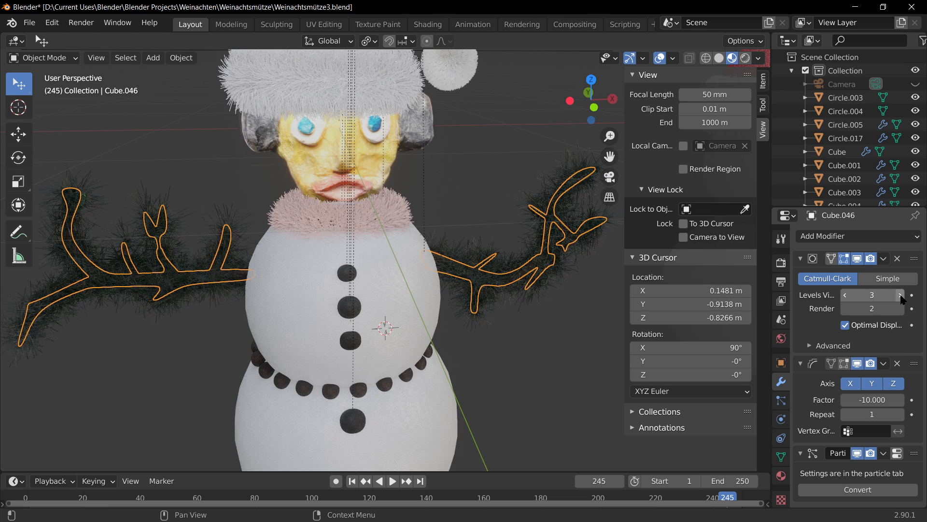
{"action": "left_click", "coordinate": [900, 295]}
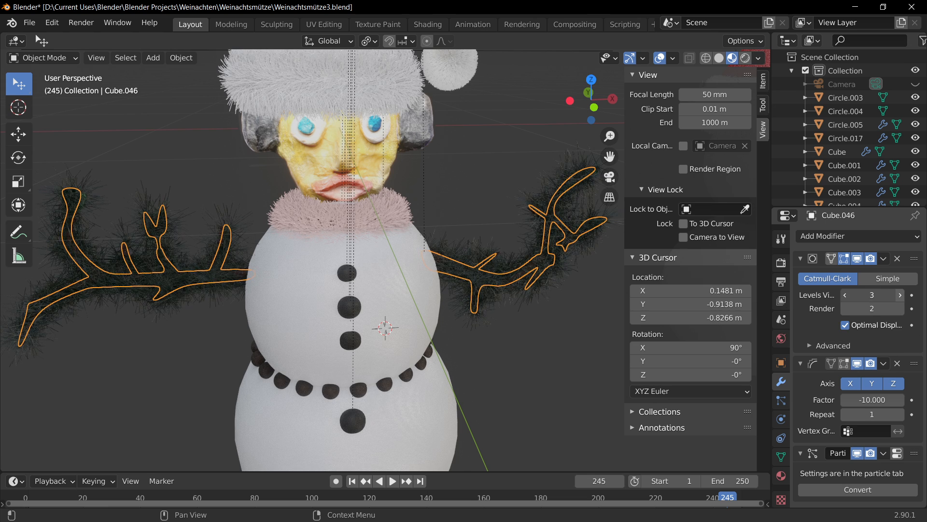
Try different viewport subdivision levels on the hairy branch arms and settle on level 2
{"action": "left_click", "coordinate": [850, 295]}
{"action": "left_click", "coordinate": [811, 310]}
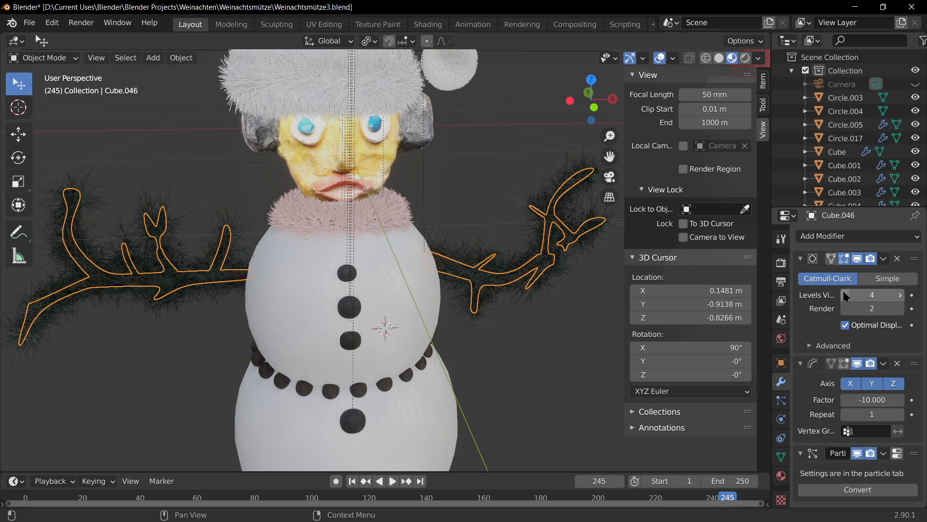
{"action": "left_click", "coordinate": [845, 296]}
{"action": "left_click", "coordinate": [845, 296]}
{"action": "left_click", "coordinate": [845, 296]}
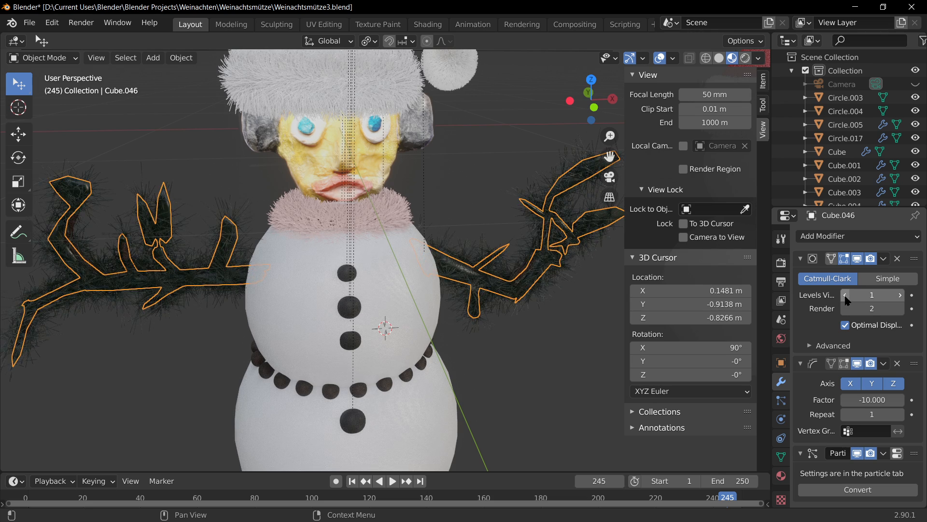
{"action": "left_click", "coordinate": [901, 295]}
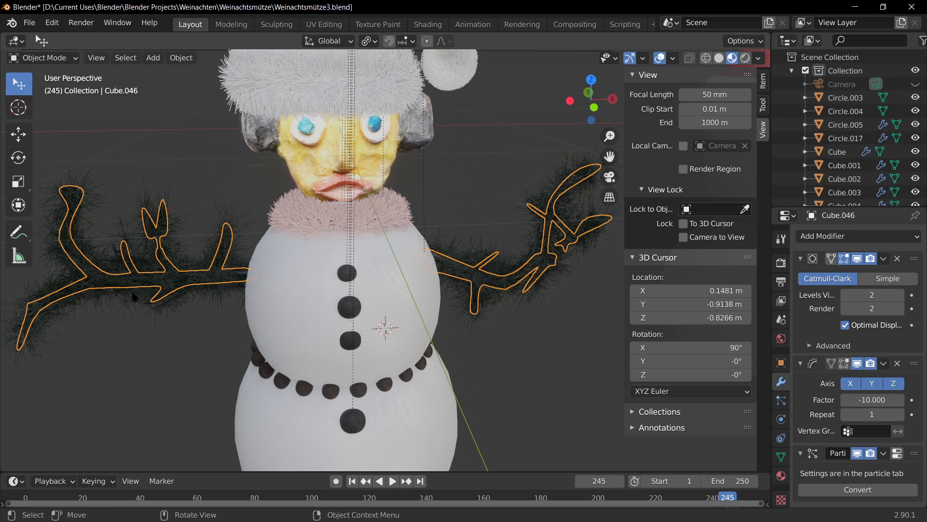
{"action": "scroll", "coordinate": [239, 361], "scroll_direction": "down", "scroll_amount": 5}
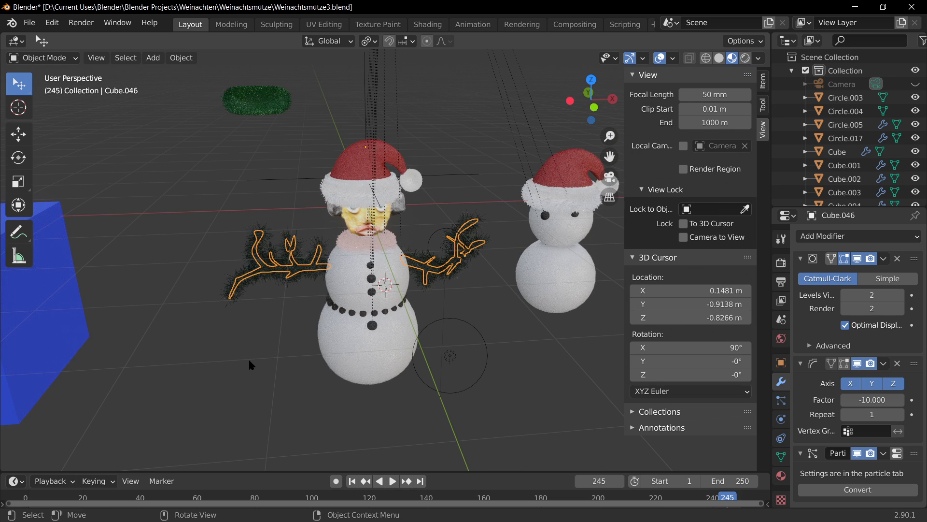
{"action": "scroll", "coordinate": [248, 362], "scroll_direction": "up", "scroll_amount": 4}
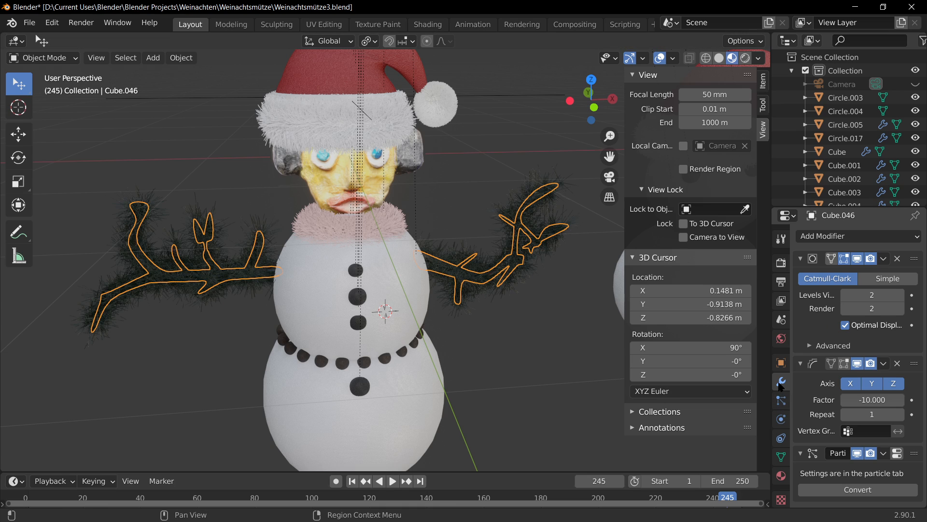
Set the display amount of the hairy branch arms' simple child hairs to 40 and check the denser needles
{"action": "left_click", "coordinate": [781, 400]}
{"action": "scroll", "coordinate": [840, 399], "scroll_direction": "down", "scroll_amount": 15}
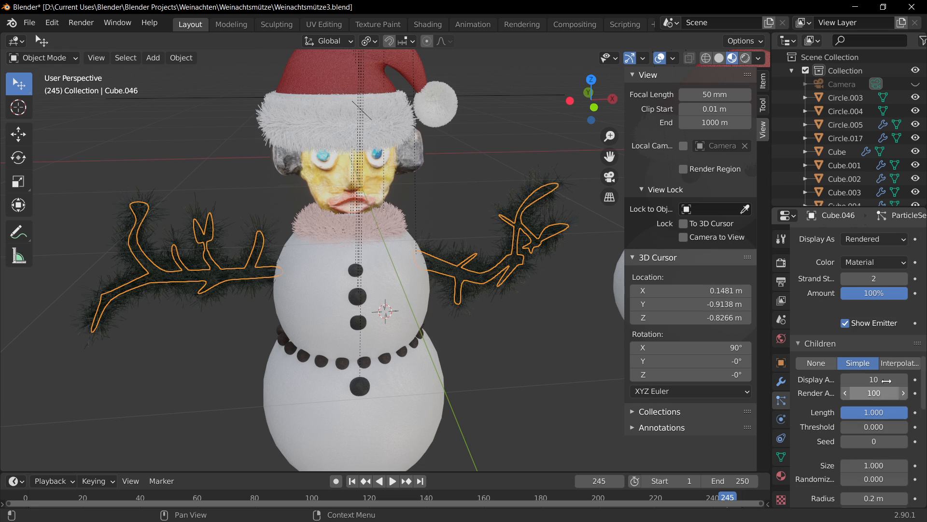
{"action": "mouse_move", "coordinate": [894, 377]}
{"action": "left_mouse_down"}
{"action": "mouse_move", "coordinate": [922, 378]}
{"action": "mouse_move", "coordinate": [910, 378]}
{"action": "left_mouse_up"}
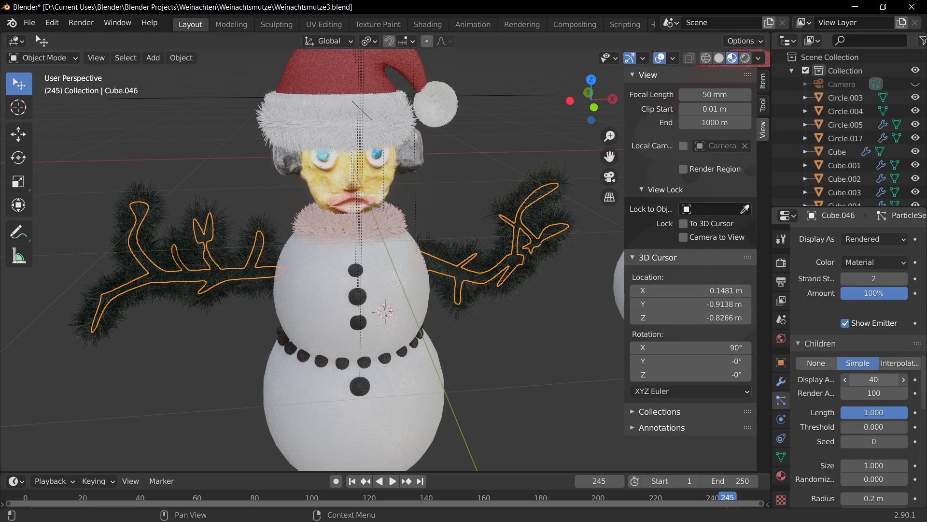
{"action": "left_click", "coordinate": [526, 385]}
{"action": "middle_click_drag", "start_coordinate": [526, 385], "coordinate": [510, 362]}
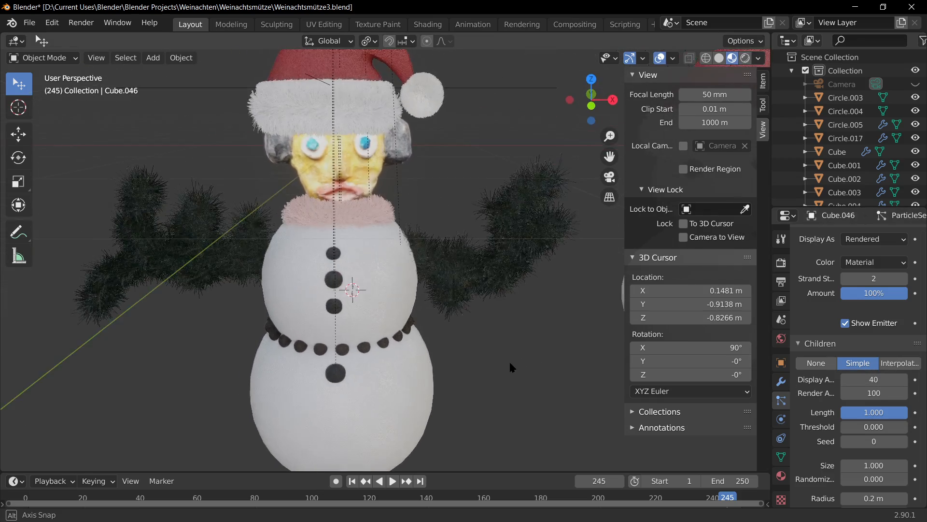
{"action": "scroll", "coordinate": [510, 363], "scroll_direction": "up", "scroll_amount": 3}
{"action": "left_click", "coordinate": [515, 326]}
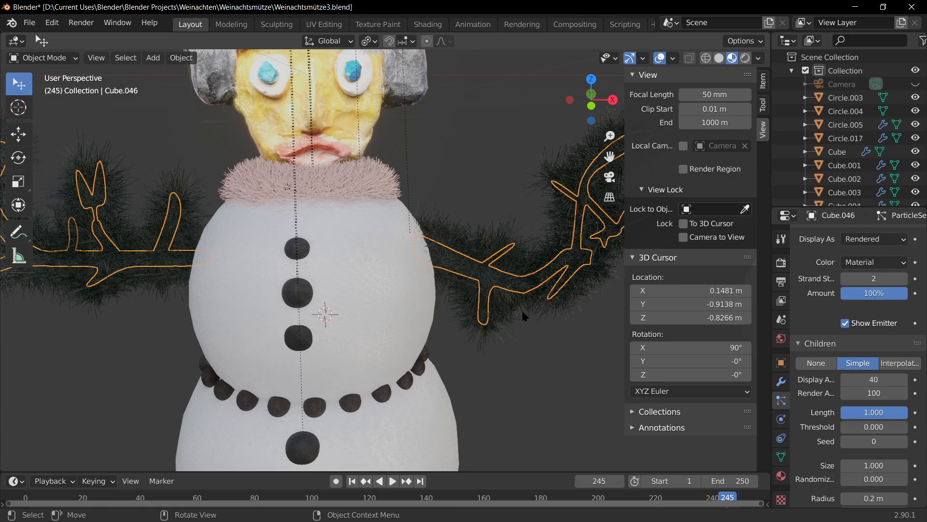
{"action": "key", "text": "s"}
{"action": "right_click", "coordinate": [540, 320]}
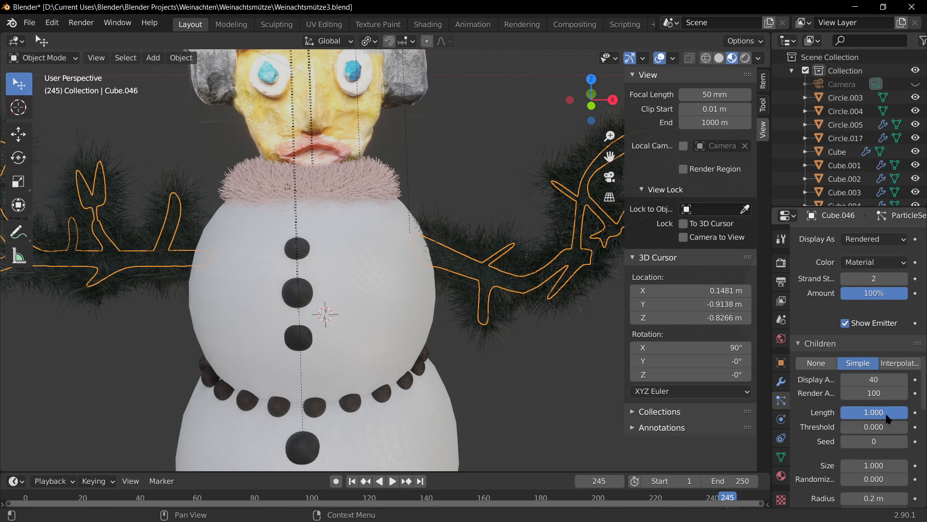
Shorten the child hairs on the branch arms to a length of about 0.83
{"action": "left_click_drag", "start_coordinate": [885, 413], "coordinate": [846, 413]}
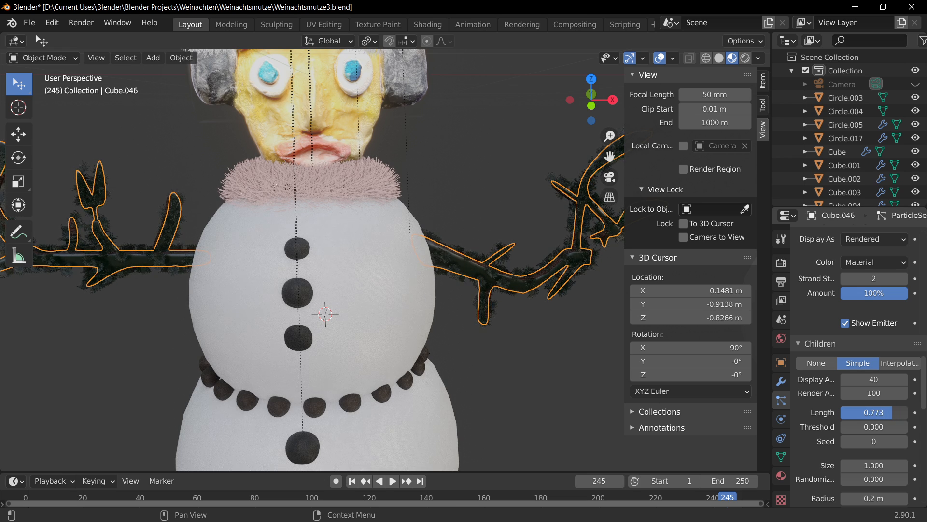
{"action": "middle_click_drag", "start_coordinate": [164, 360], "coordinate": [321, 327]}
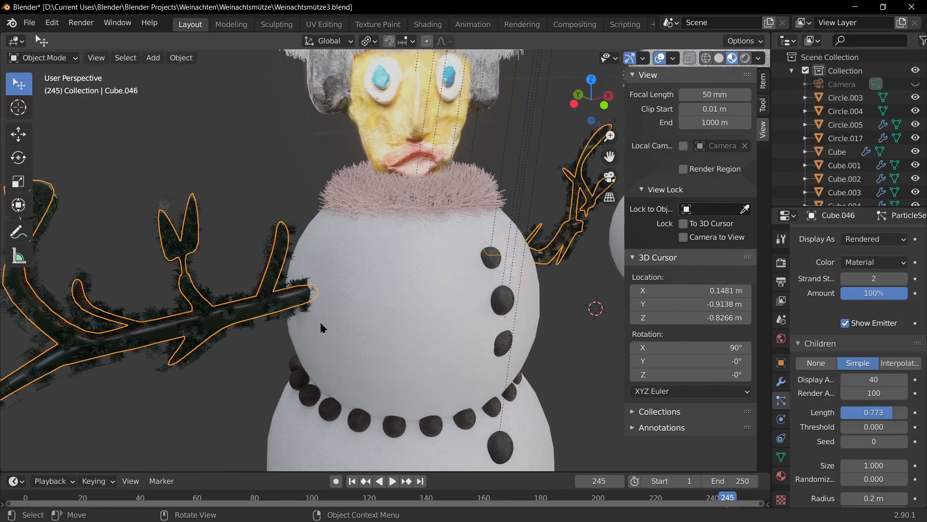
{"action": "middle_click_drag", "start_coordinate": [368, 367], "coordinate": [404, 388]}
{"action": "scroll", "coordinate": [404, 387], "scroll_direction": "down", "scroll_amount": 2}
{"action": "scroll", "coordinate": [416, 385], "scroll_direction": "up", "scroll_amount": 2}
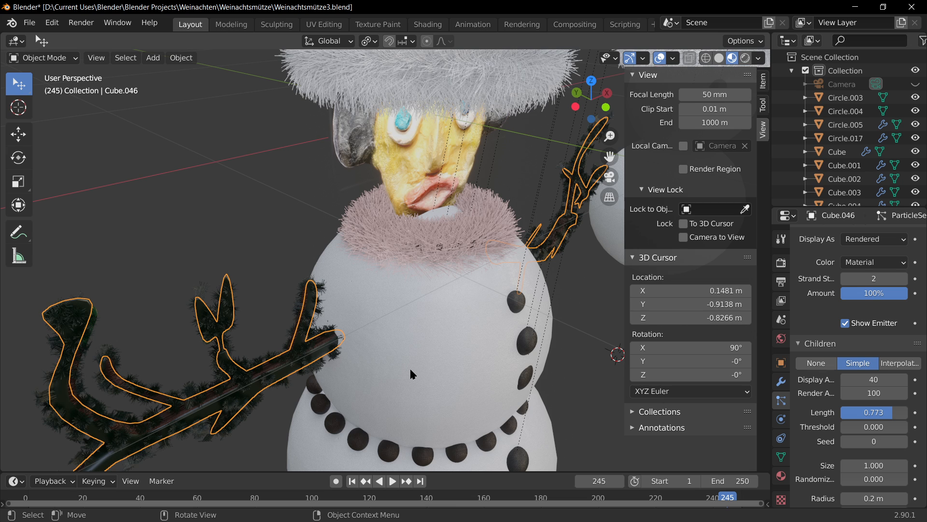
{"action": "middle_click_drag", "start_coordinate": [405, 343], "coordinate": [306, 343]}
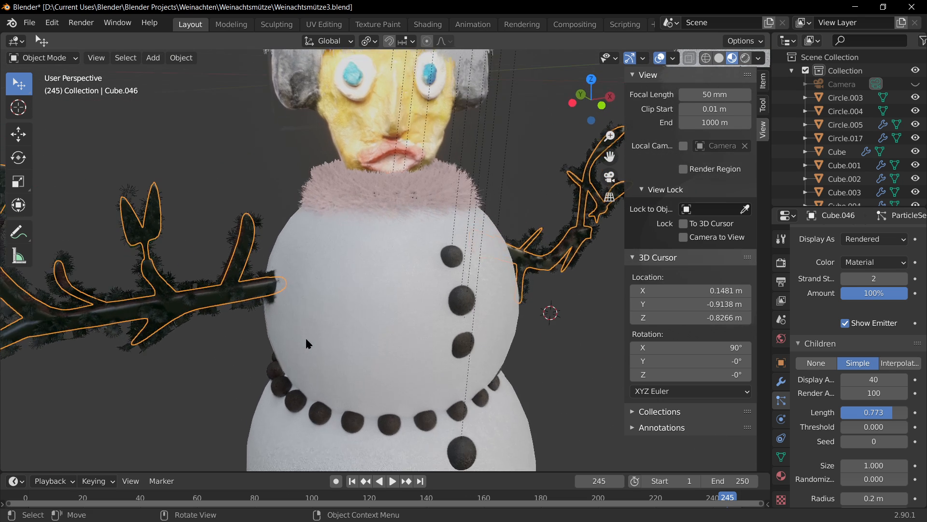
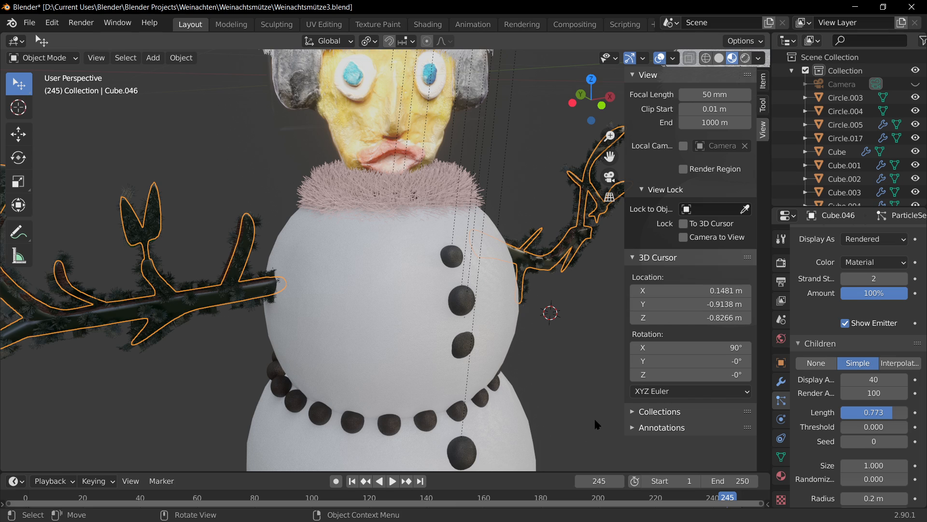
{"action": "mouse_move", "coordinate": [890, 412]}
{"action": "left_mouse_down"}
{"action": "mouse_move", "coordinate": [876, 412]}
{"action": "mouse_move", "coordinate": [900, 412]}
{"action": "left_mouse_up"}
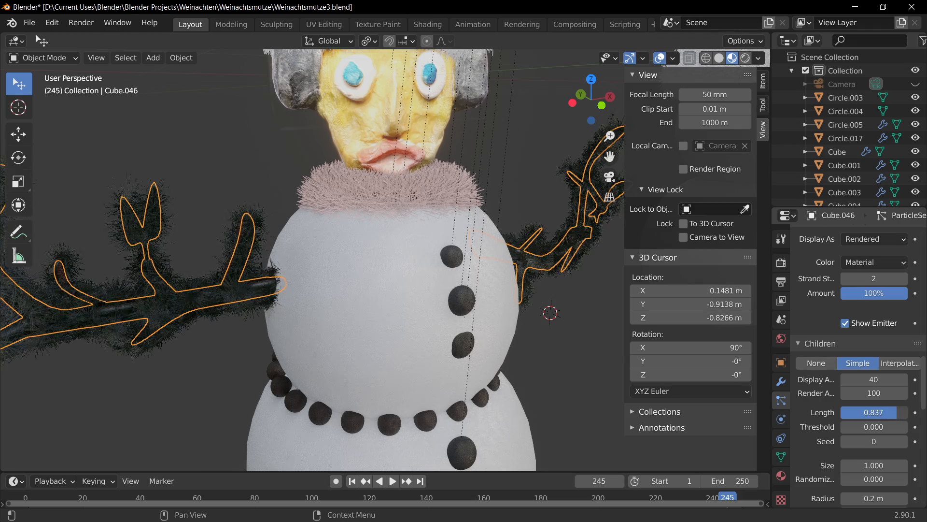
{"action": "key", "text": "g"}
{"action": "key", "text": "y"}
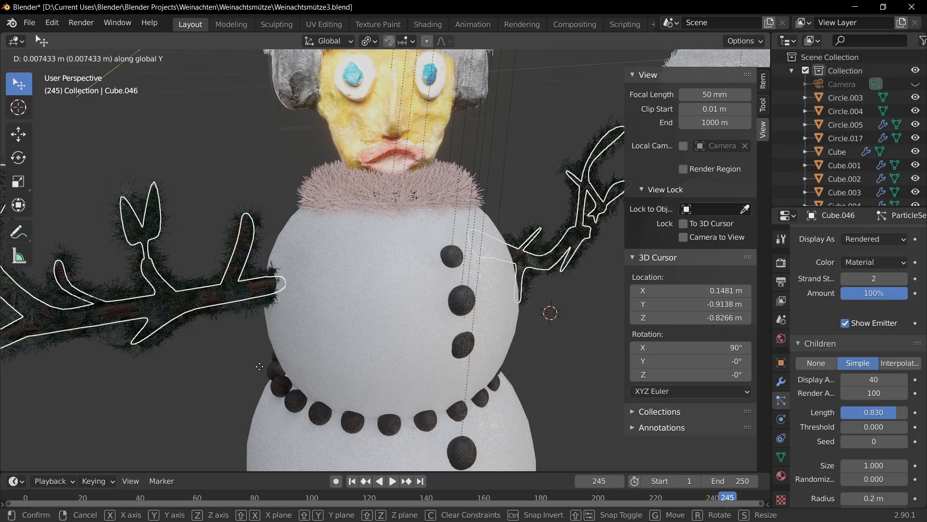
{"action": "left_click", "coordinate": [271, 372]}
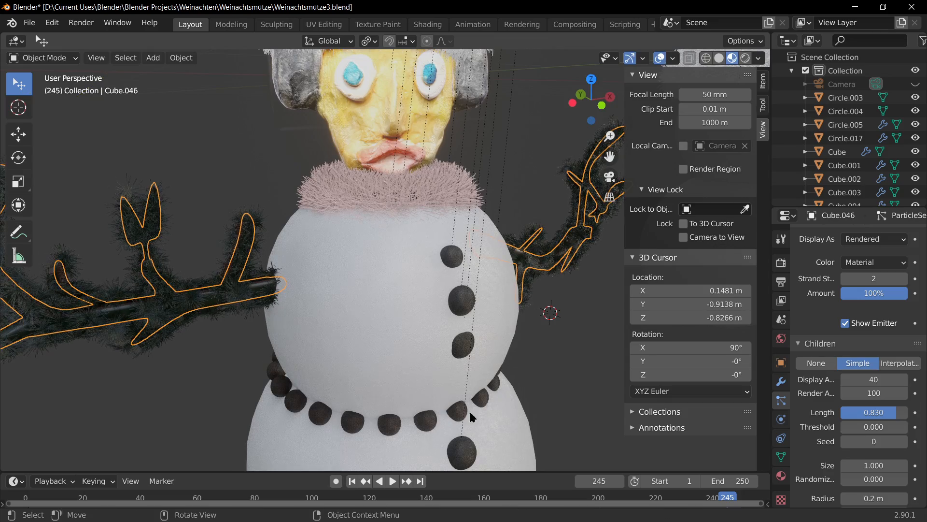
{"action": "key", "text": "s"}
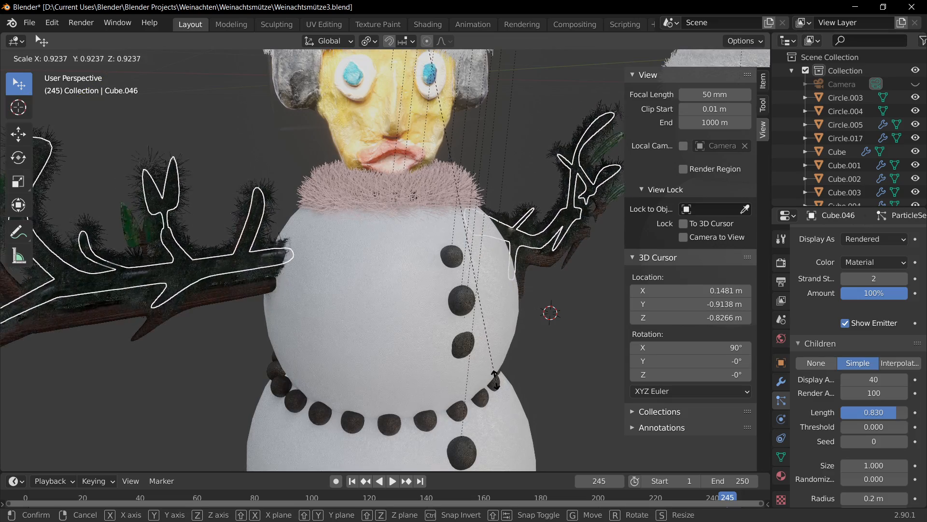
{"action": "left_click", "coordinate": [498, 384]}
Scale the whole mesh of the hairy branch arms to about 0.84 in Edit Mode and return to Object Mode
{"action": "key", "text": "Tab"}
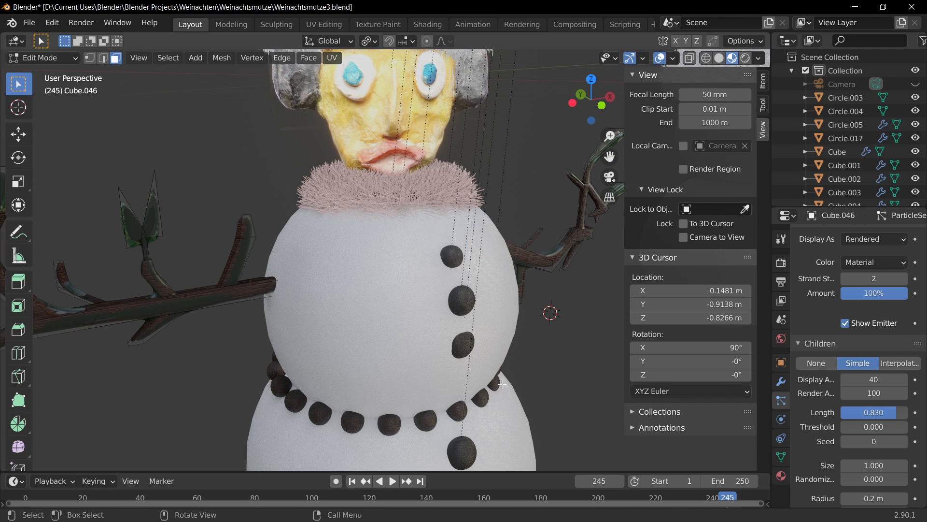
{"action": "key", "text": "a"}
{"action": "key", "text": "s"}
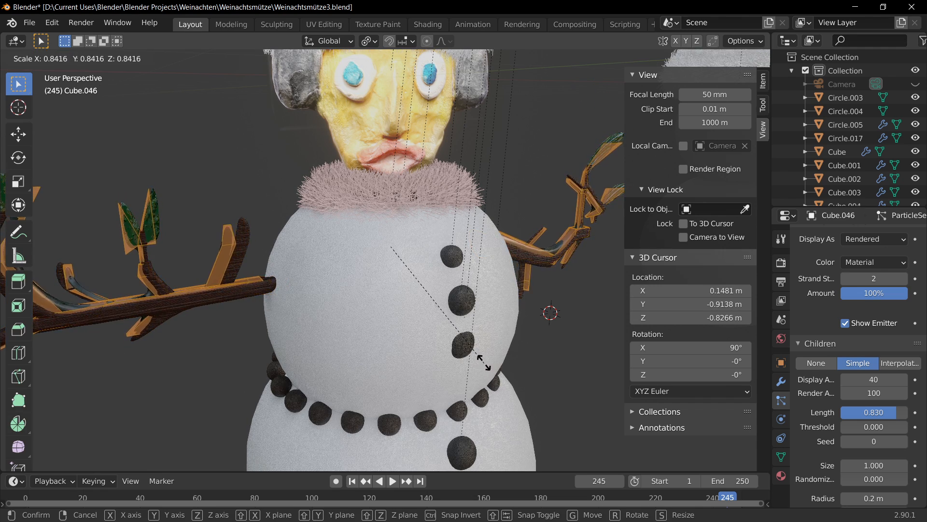
{"action": "left_click", "coordinate": [483, 363]}
{"action": "key", "text": "Tab"}
Shift the hairy branch arms slightly along X and lower them about 0.017 m along Z over the bare arms
{"action": "key", "text": "g"}
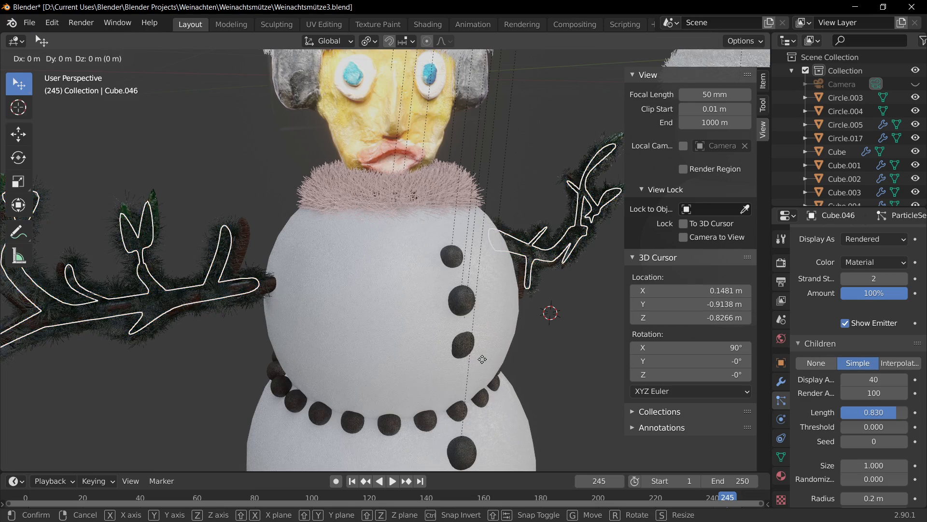
{"action": "key", "text": "x"}
{"action": "left_click", "coordinate": [491, 365]}
{"action": "key", "text": "g"}
{"action": "key", "text": "z"}
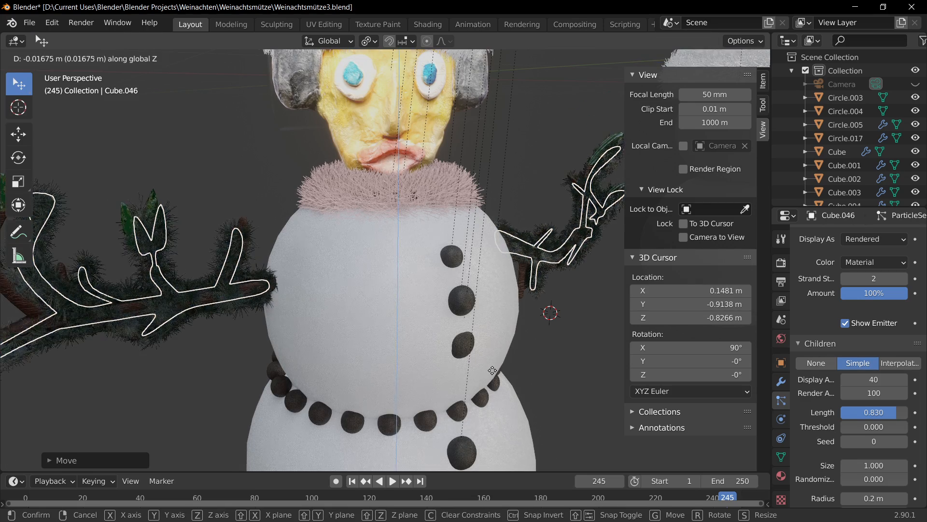
{"action": "left_click", "coordinate": [492, 368]}
{"action": "key", "text": "Tab"}
{"action": "key", "text": "Tab"}
{"action": "left_click", "coordinate": [574, 411]}
Examine from several angles and distances how the green needles cover the snowman's bare branch arms
{"action": "scroll", "coordinate": [575, 411], "scroll_direction": "down", "scroll_amount": 4}
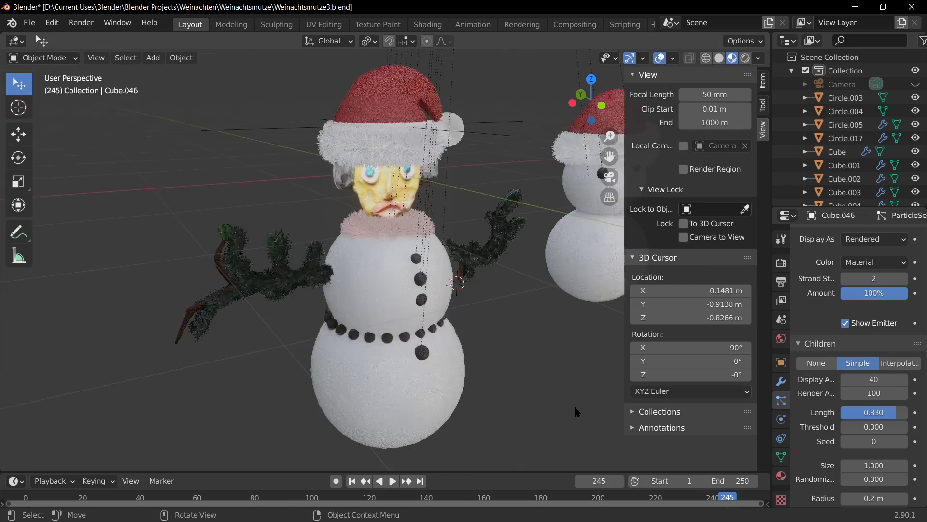
{"action": "middle_click_drag", "start_coordinate": [575, 411], "coordinate": [464, 273]}
{"action": "scroll", "coordinate": [465, 273], "scroll_direction": "up", "scroll_amount": 4}
{"action": "scroll", "coordinate": [483, 288], "scroll_direction": "down", "scroll_amount": 3}
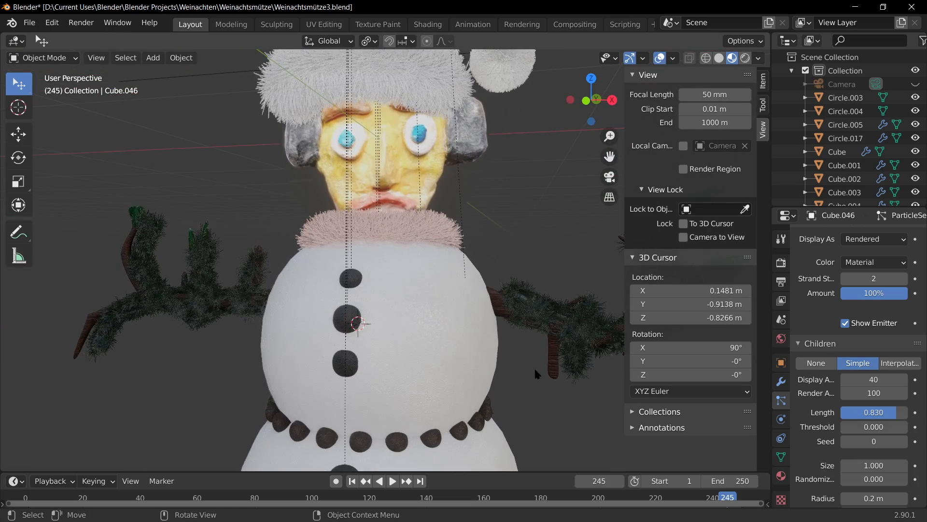
{"action": "scroll", "coordinate": [181, 338], "scroll_direction": "down", "scroll_amount": 4}
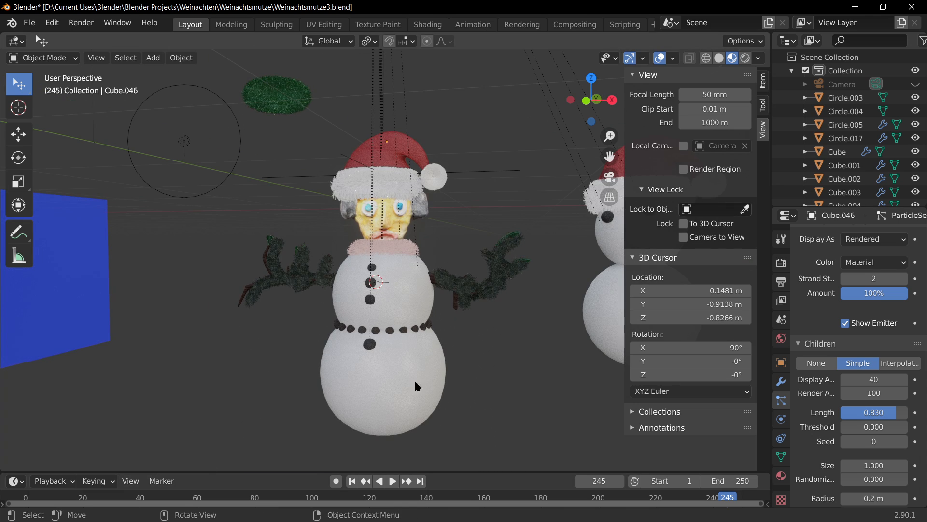
{"action": "scroll", "coordinate": [466, 329], "scroll_direction": "up", "scroll_amount": 4}
{"action": "scroll", "coordinate": [536, 370], "scroll_direction": "down", "scroll_amount": 3}
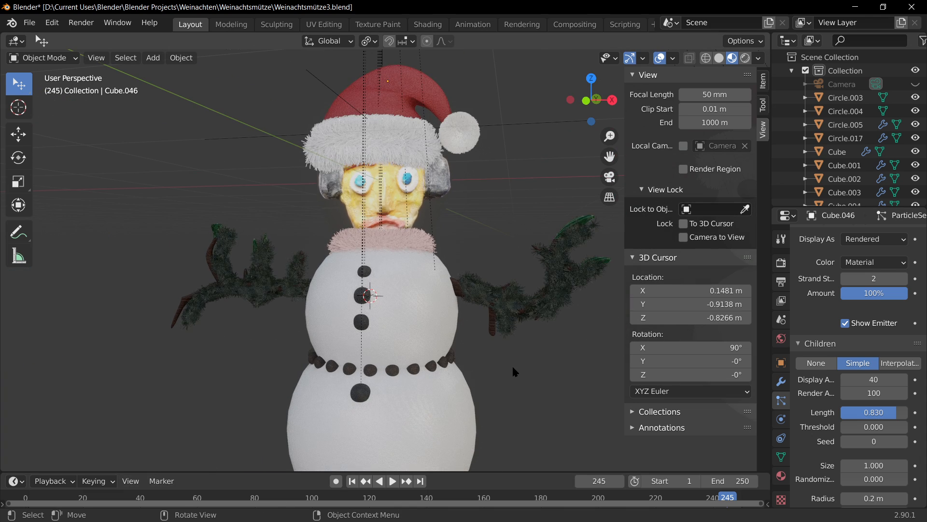
{"action": "scroll", "coordinate": [512, 364], "scroll_direction": "down", "scroll_amount": 3}
Try adding a scaled-down cube at the 3D cursor beside the snowman's body and delete it
{"action": "key", "text": "shift+a"}
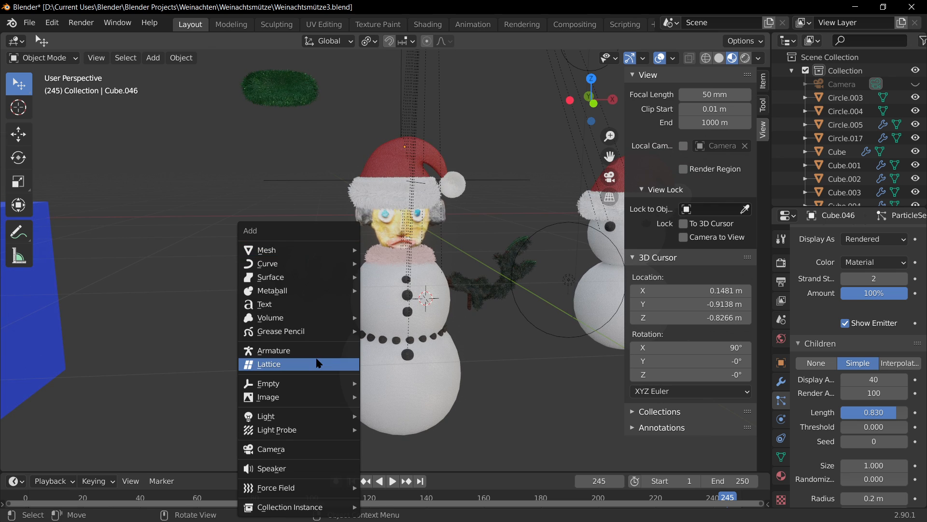
{"action": "mouse_move", "coordinate": [293, 248]}
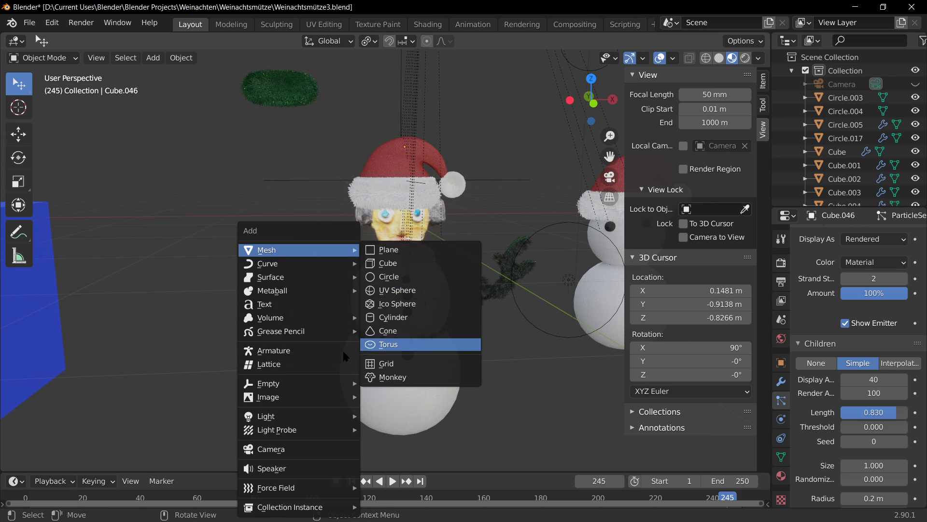
{"action": "left_click", "coordinate": [386, 265]}
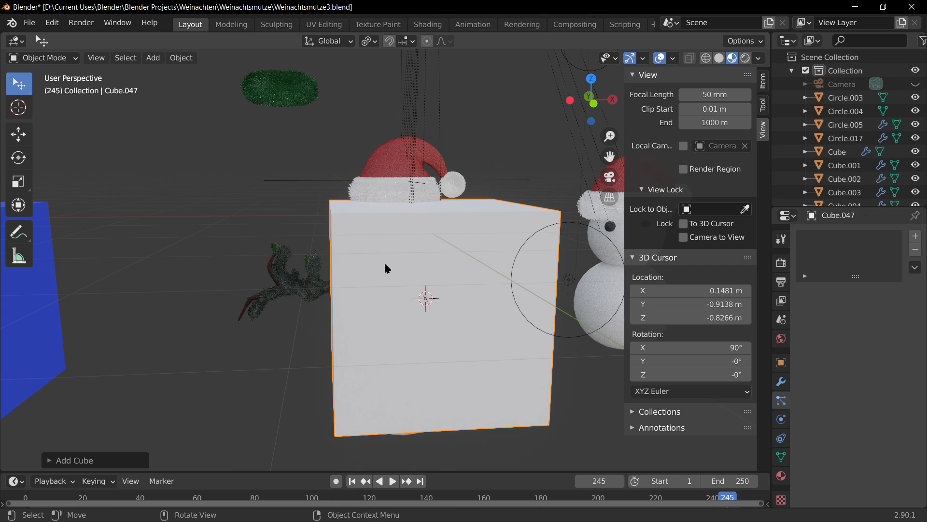
{"action": "key", "text": "s"}
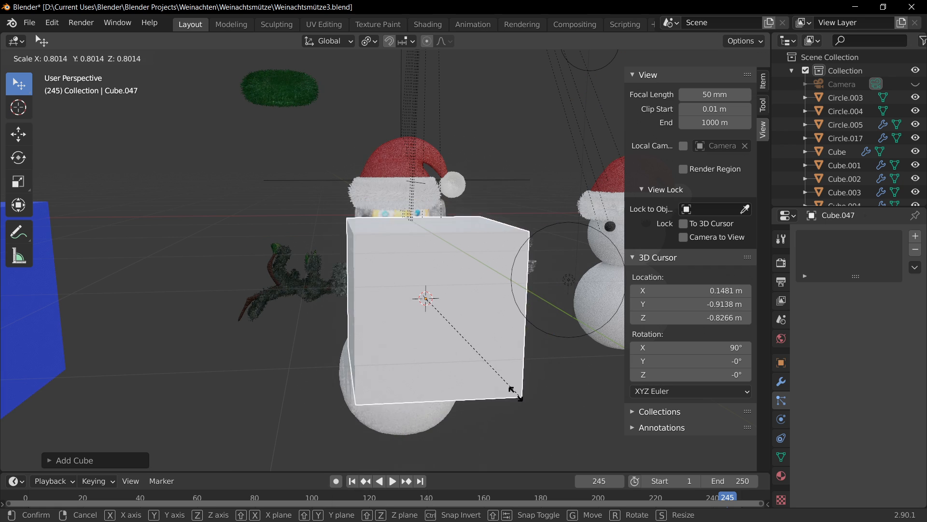
{"action": "left_click", "coordinate": [430, 339]}
{"action": "scroll", "coordinate": [441, 352], "scroll_direction": "up", "scroll_amount": 3}
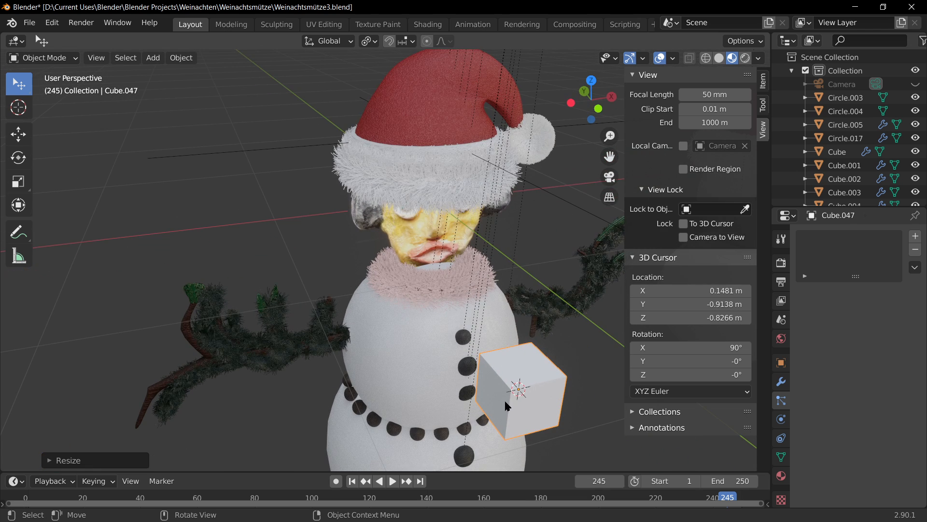
{"action": "left_click", "coordinate": [553, 417]}
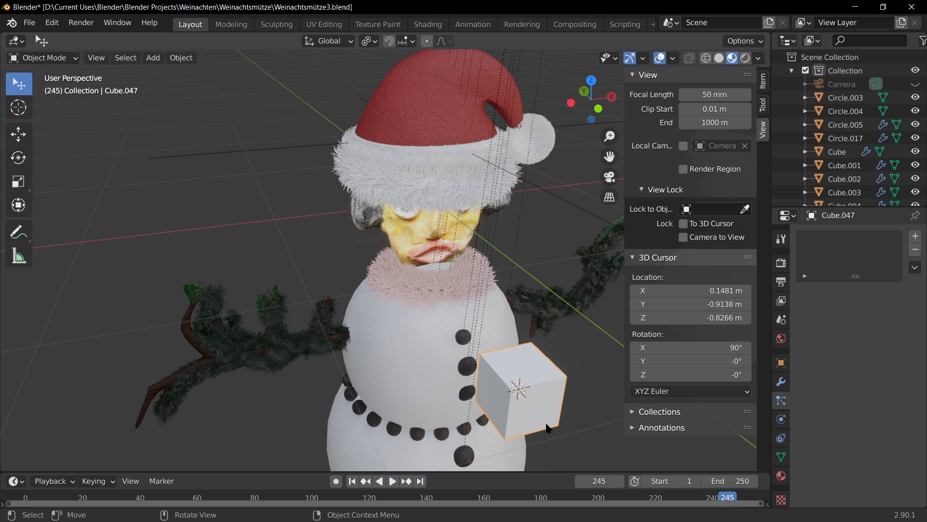
{"action": "key", "text": "x"}
{"action": "left_click", "coordinate": [548, 425]}
Raise the hairy branch arms along Z clear of the snowman's bare arms and enter Edit Mode on them
{"action": "left_click", "coordinate": [307, 355]}
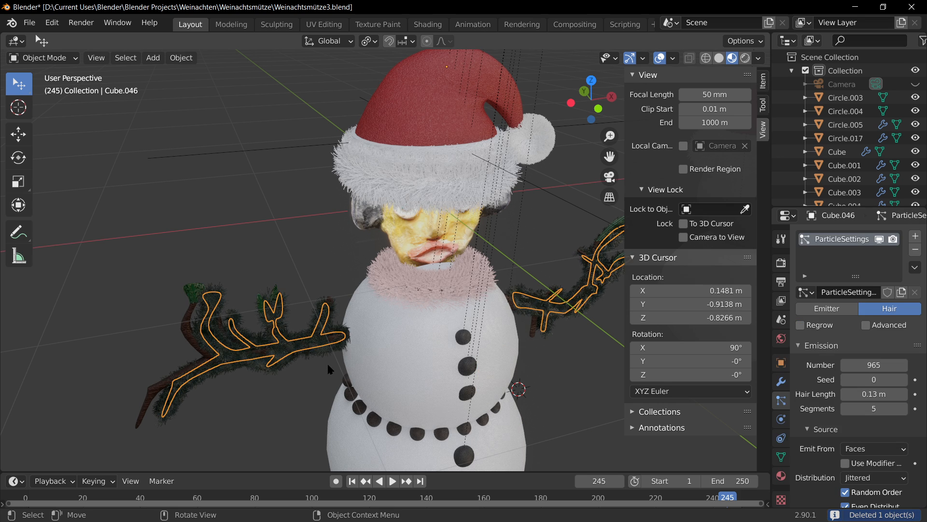
{"action": "key", "text": "Tab"}
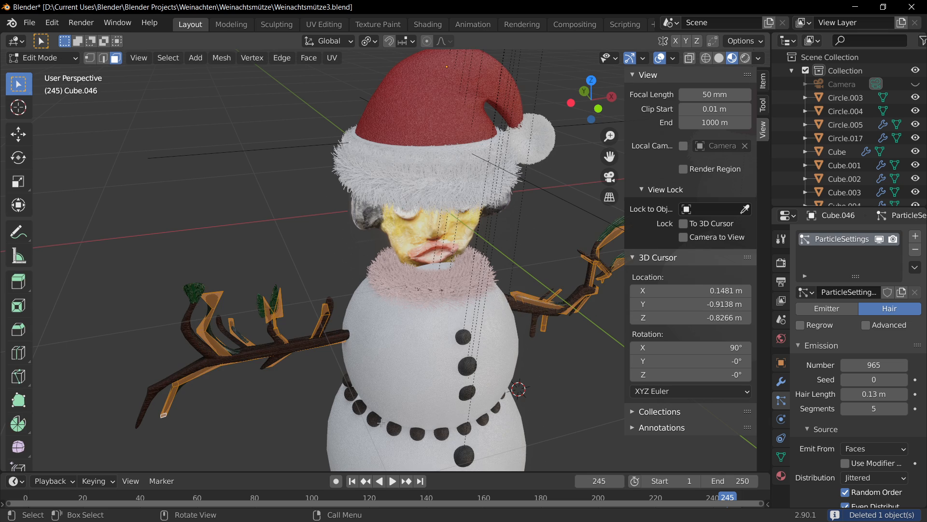
{"action": "key", "text": "Tab"}
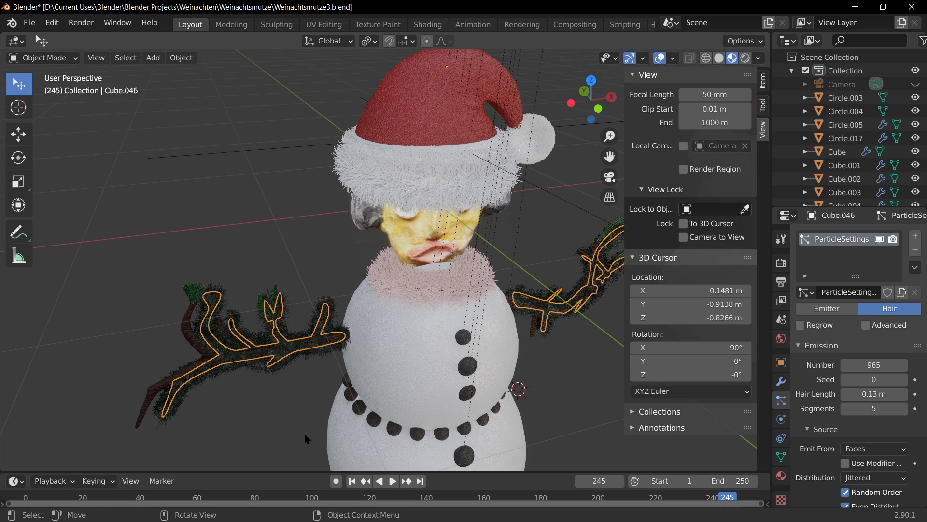
{"action": "key", "text": "g"}
{"action": "key", "text": "z"}
{"action": "left_click", "coordinate": [333, 309]}
{"action": "key", "text": "Tab"}
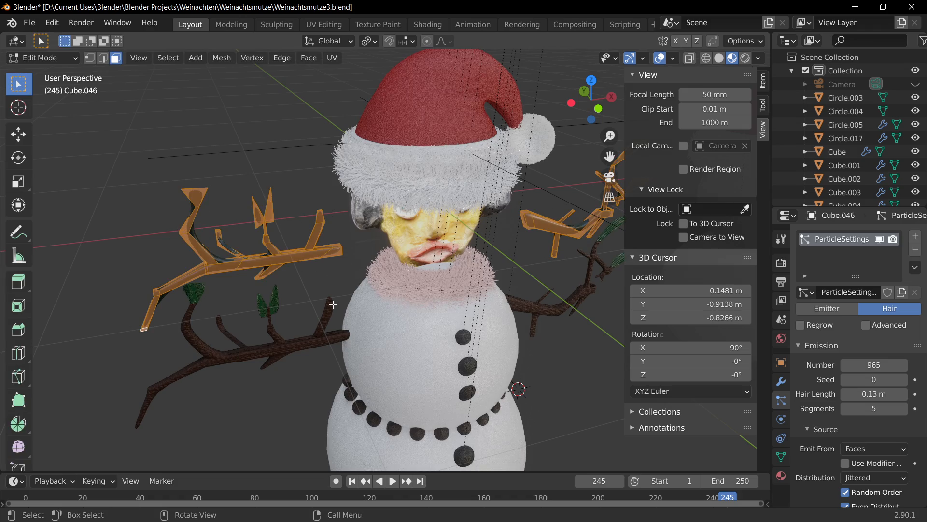
{"action": "middle_click_drag", "start_coordinate": [364, 305], "coordinate": [449, 289]}
{"action": "key", "text": "s"}
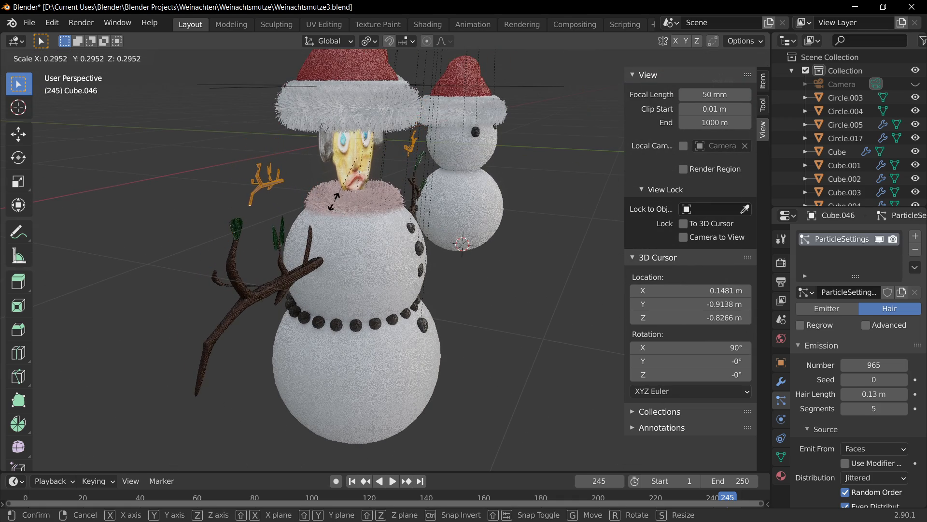
{"action": "right_click", "coordinate": [334, 202]}
Select the end face of the hairy arm nearest the snowman's head and invert the selection
{"action": "middle_click_drag", "start_coordinate": [399, 247], "coordinate": [276, 260]}
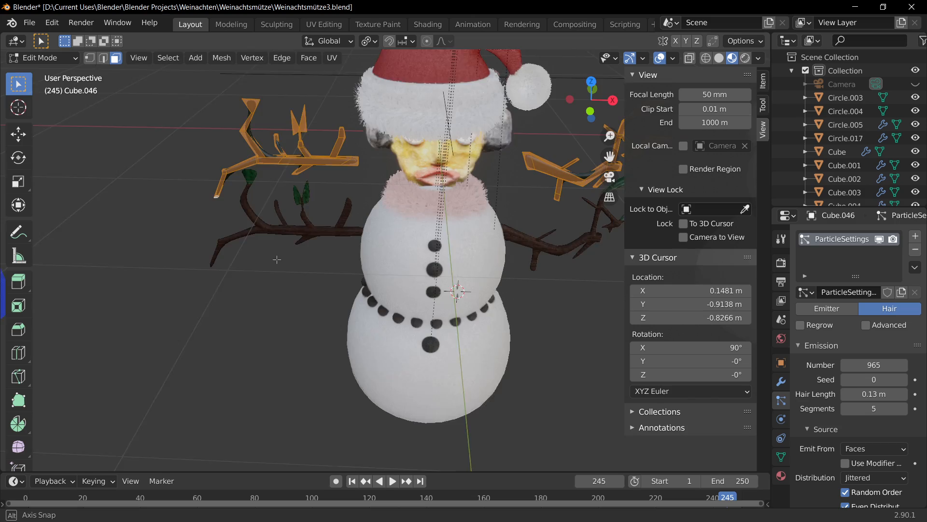
{"action": "scroll", "coordinate": [276, 259], "scroll_direction": "up", "scroll_amount": 6}
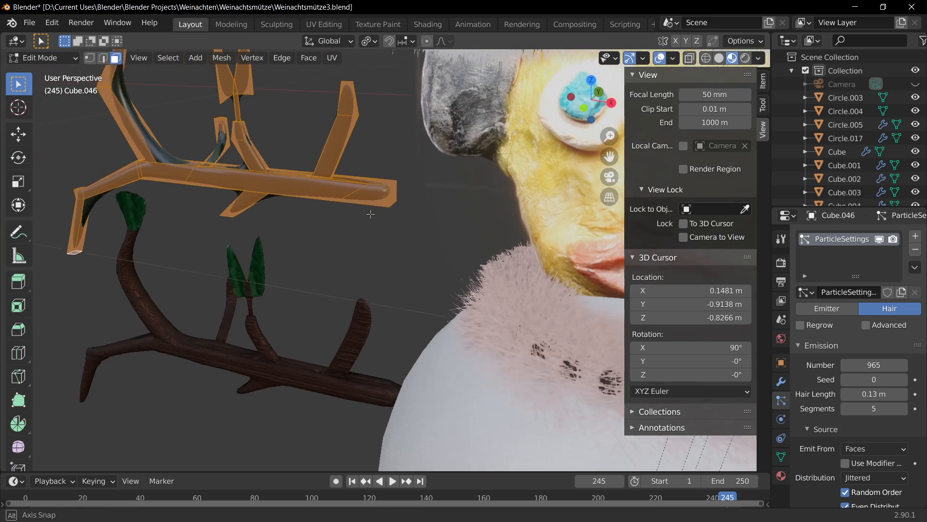
{"action": "middle_click_drag", "start_coordinate": [370, 214], "coordinate": [375, 211]}
{"action": "left_click", "coordinate": [403, 195]}
{"action": "middle_click_drag", "start_coordinate": [414, 246], "coordinate": [436, 229]}
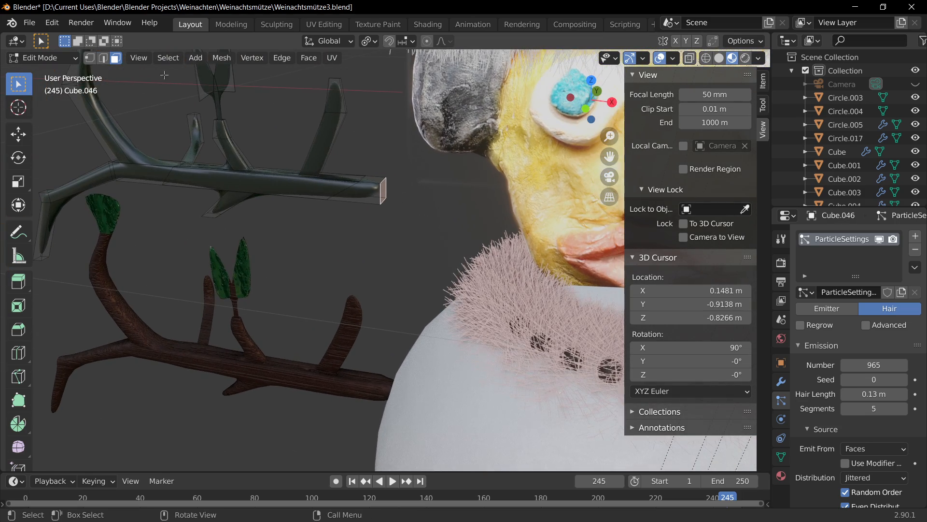
{"action": "left_click", "coordinate": [168, 57]}
{"action": "left_click", "coordinate": [201, 100]}
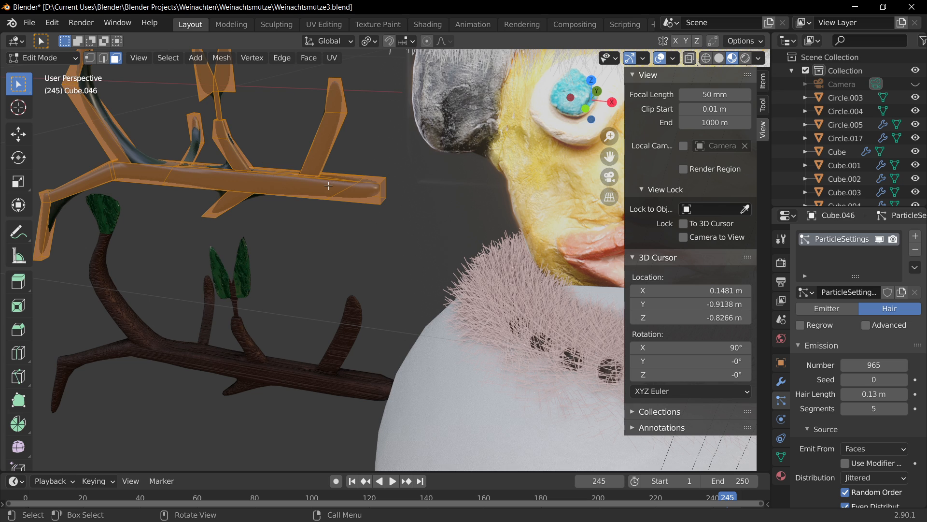
Try dissolving the vertices of the inverted selection and undo it
{"action": "key", "text": "x"}
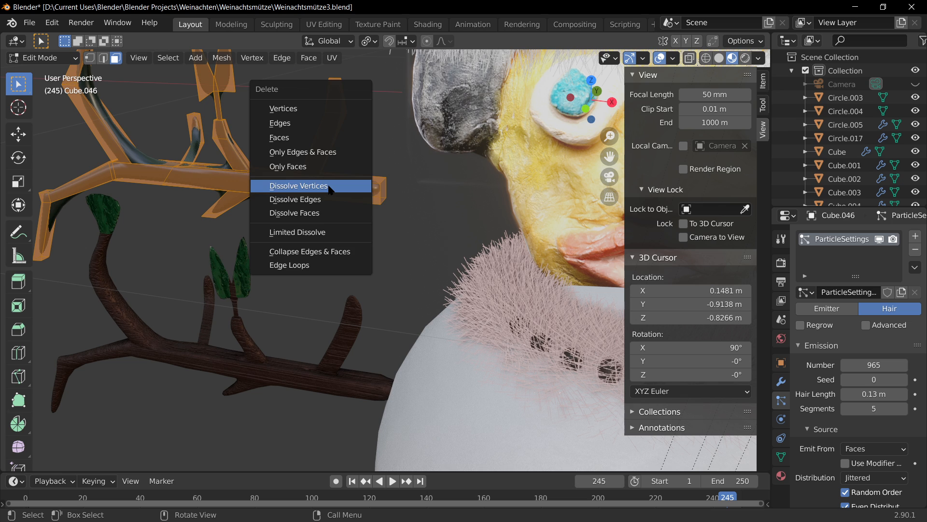
{"action": "left_click", "coordinate": [329, 186]}
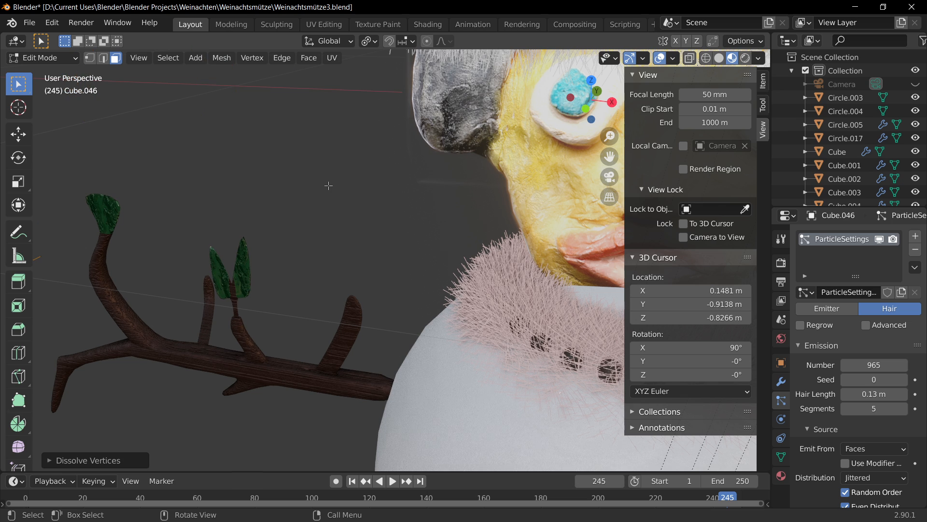
{"action": "scroll", "coordinate": [331, 190], "scroll_direction": "down", "scroll_amount": 4}
{"action": "key", "text": "ctrl+z"}
Delete the selected faces of the hairy arms, keeping only the end face, and return to Object Mode
{"action": "key", "text": "x"}
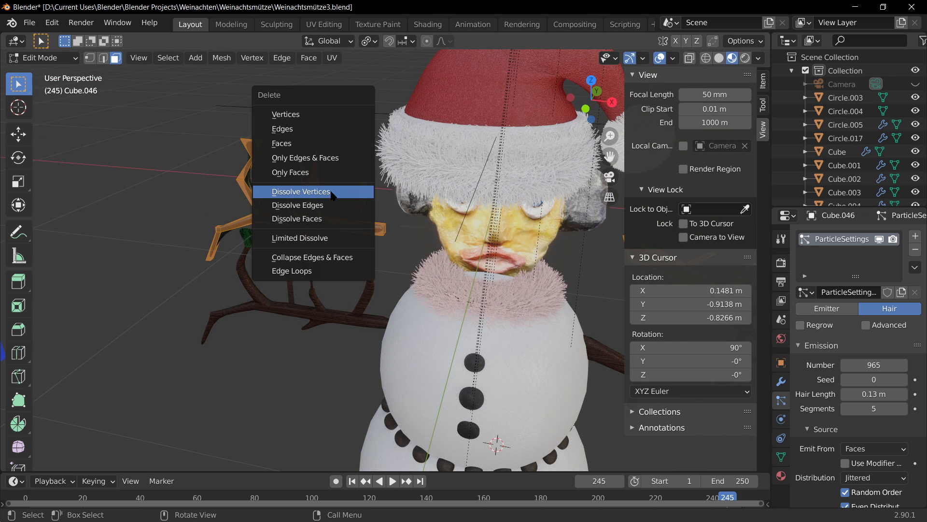
{"action": "left_click", "coordinate": [307, 144]}
{"action": "scroll", "coordinate": [362, 204], "scroll_direction": "up", "scroll_amount": 3}
{"action": "key", "text": "Tab"}
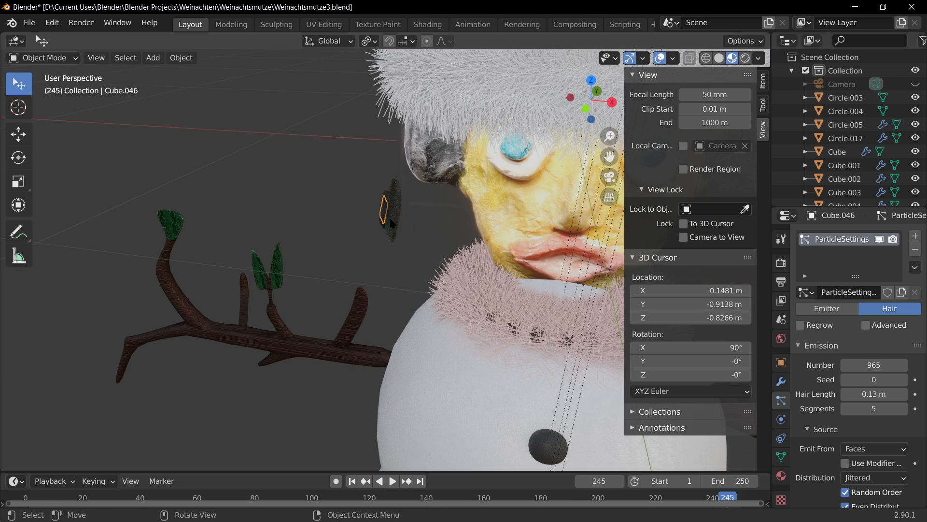
Move the small hair emitter's selected face vertically down to the branch's thick end beside the snowman's body
{"action": "middle_click_drag", "start_coordinate": [382, 239], "coordinate": [404, 234]}
{"action": "scroll", "coordinate": [360, 237], "scroll_direction": "up", "scroll_amount": 2}
{"action": "key", "text": "Tab"}
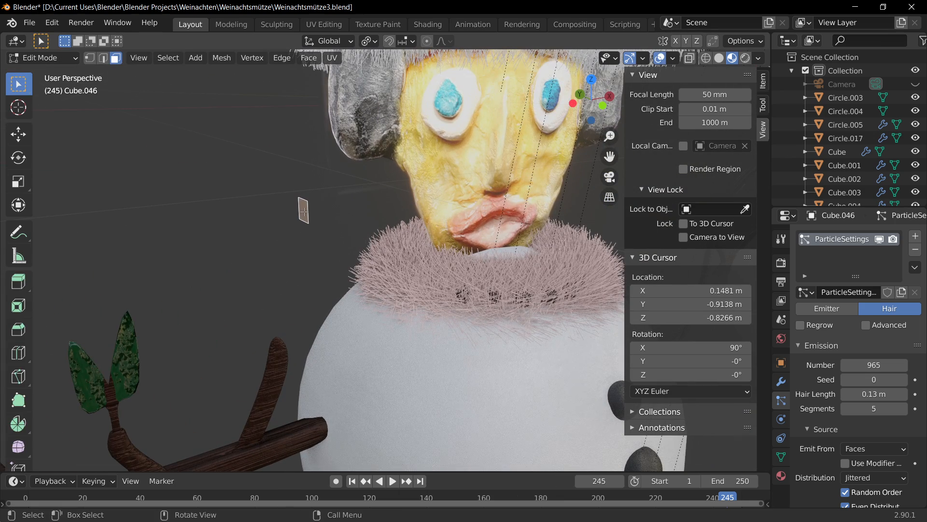
{"action": "key", "text": "g"}
{"action": "key", "text": "z"}
{"action": "left_click", "coordinate": [316, 429]}
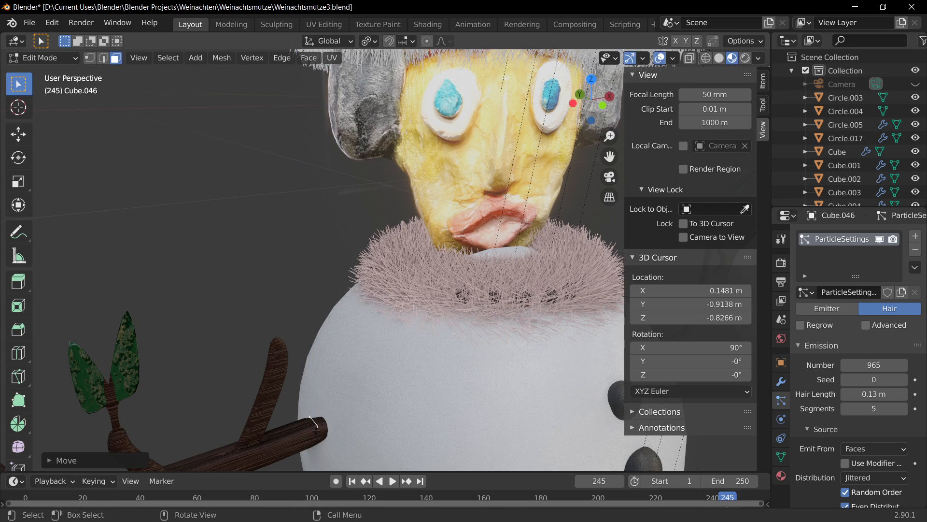
Fine-tune the face's height at the branch's thick end and resize it to fit the branch's thickness
{"action": "key", "text": "g"}
{"action": "key", "text": "z"}
{"action": "left_click", "coordinate": [316, 432]}
{"action": "key", "text": "s"}
{"action": "left_click", "coordinate": [328, 441]}
{"action": "scroll", "coordinate": [328, 440], "scroll_direction": "down", "scroll_amount": 2}
{"action": "middle_click_drag", "start_coordinate": [309, 401], "coordinate": [253, 352], "text": "shift"}
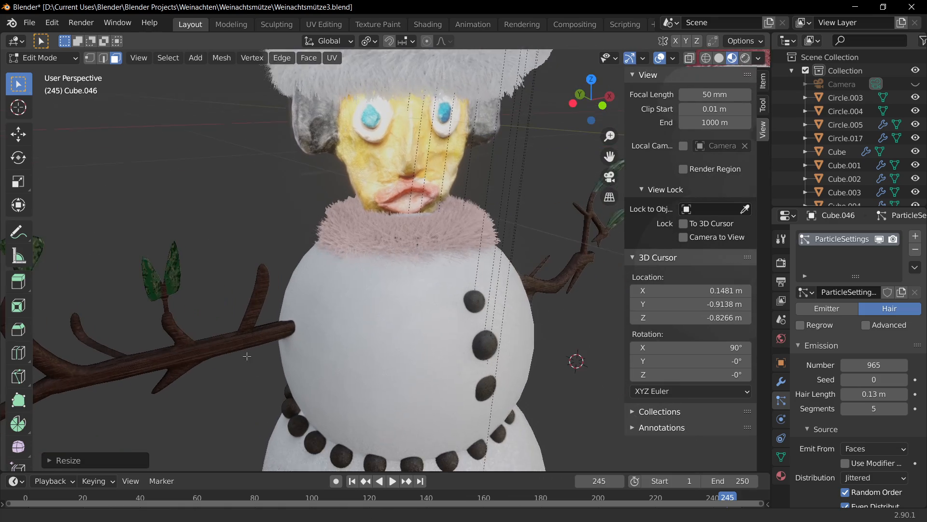
Extrude the small face and adjust the emitter's position so it sits at the branch's end against the snowman's body
{"action": "key", "text": "g"}
{"action": "key", "text": "z"}
{"action": "key", "text": "z"}
{"action": "left_click", "coordinate": [262, 351]}
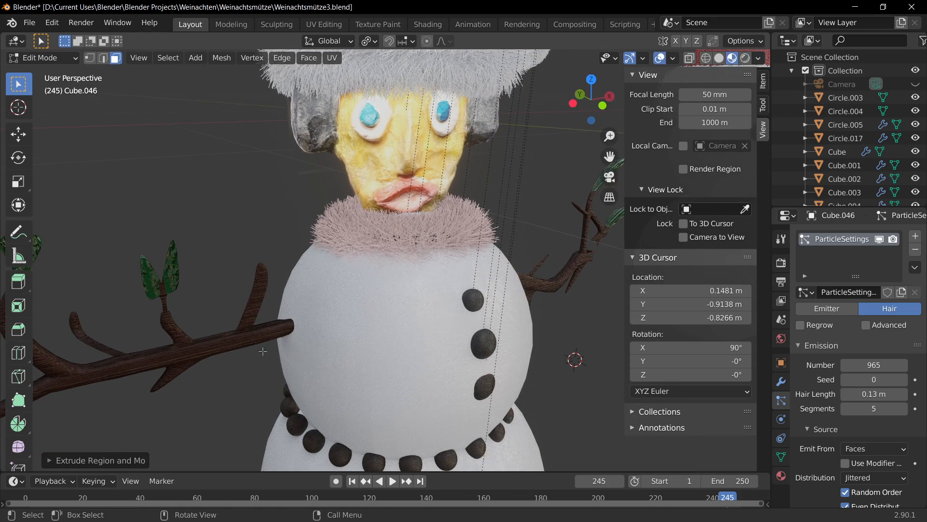
{"action": "key", "text": "g"}
{"action": "key", "text": "z"}
{"action": "left_click", "coordinate": [270, 274]}
{"action": "key", "text": "Tab"}
{"action": "key", "text": "g"}
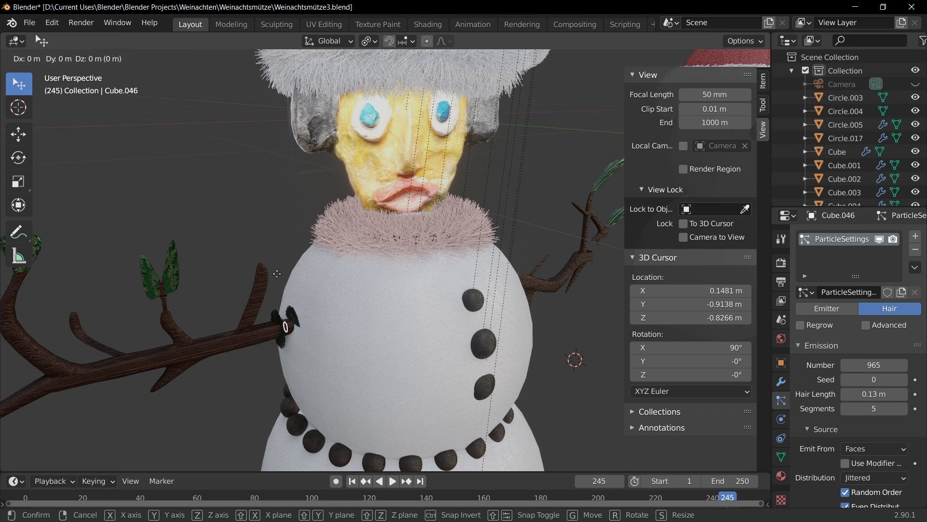
{"action": "left_click", "coordinate": [313, 298]}
{"action": "middle_click_drag", "start_coordinate": [313, 299], "coordinate": [432, 242]}
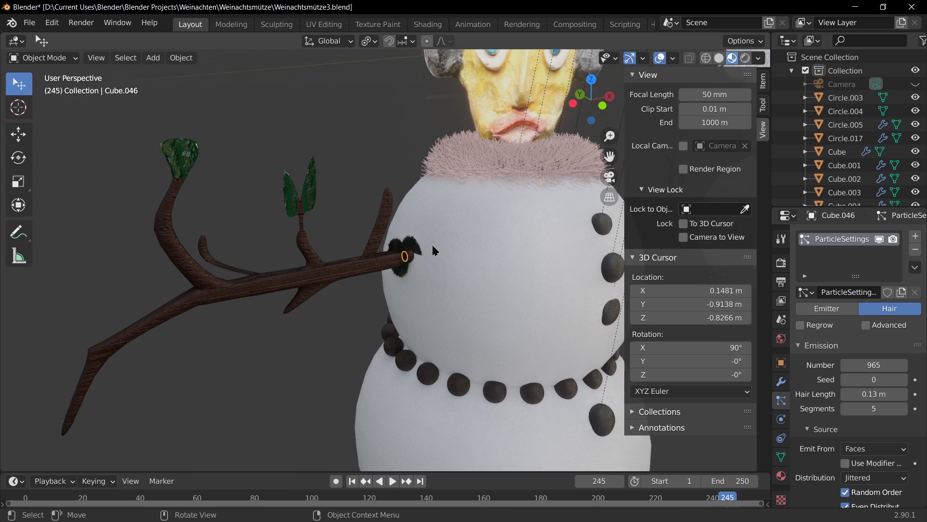
Extrude the emitter's face about 1.3 m outward along the branch in wireframe display, then return to material preview
{"action": "key", "text": "Tab"}
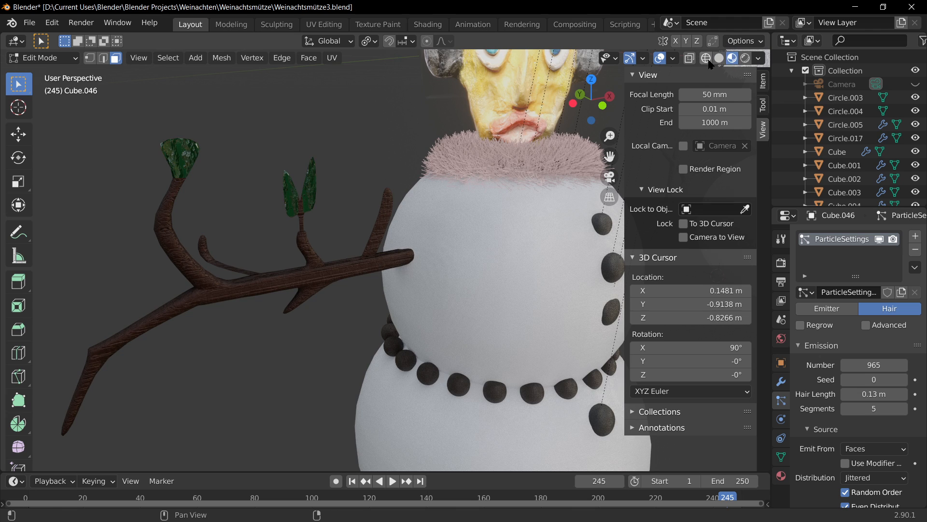
{"action": "key", "text": "shift+z"}
{"action": "key", "text": "e"}
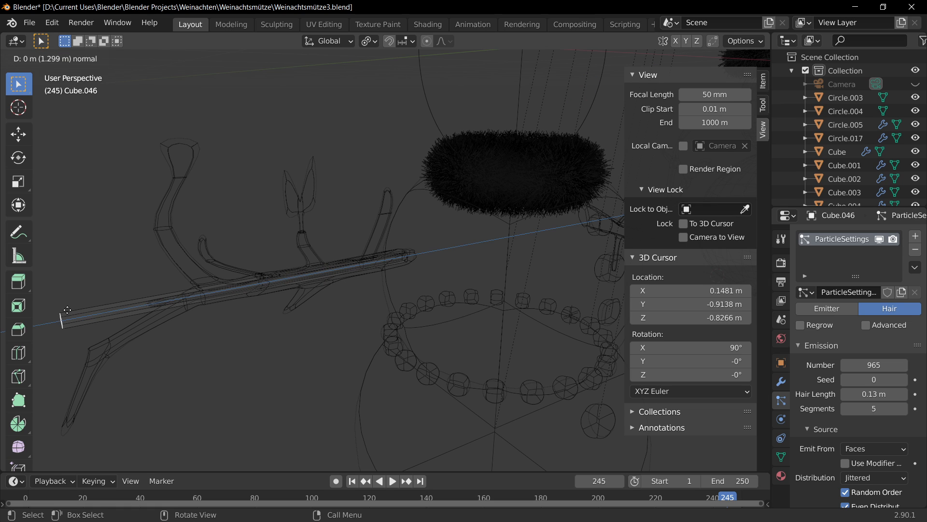
{"action": "left_click", "coordinate": [60, 321]}
{"action": "key", "text": "Tab"}
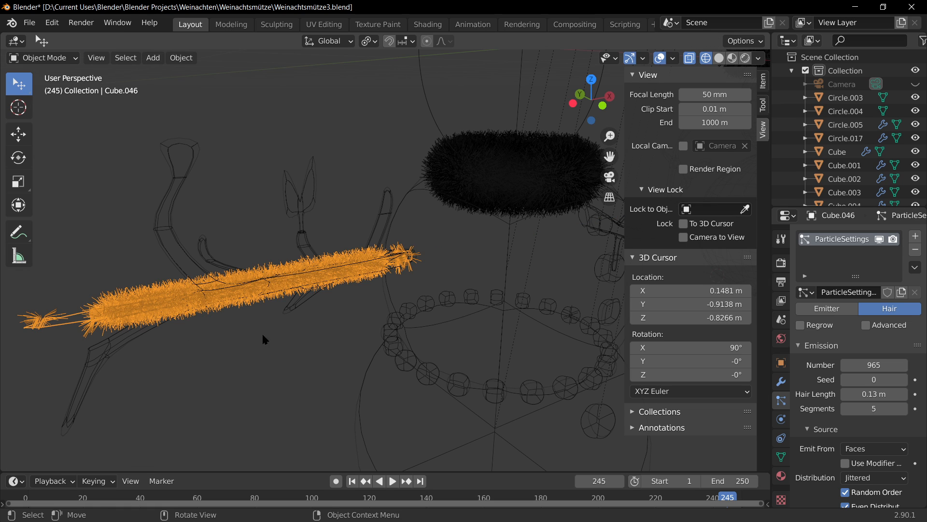
{"action": "left_click", "coordinate": [732, 57]}
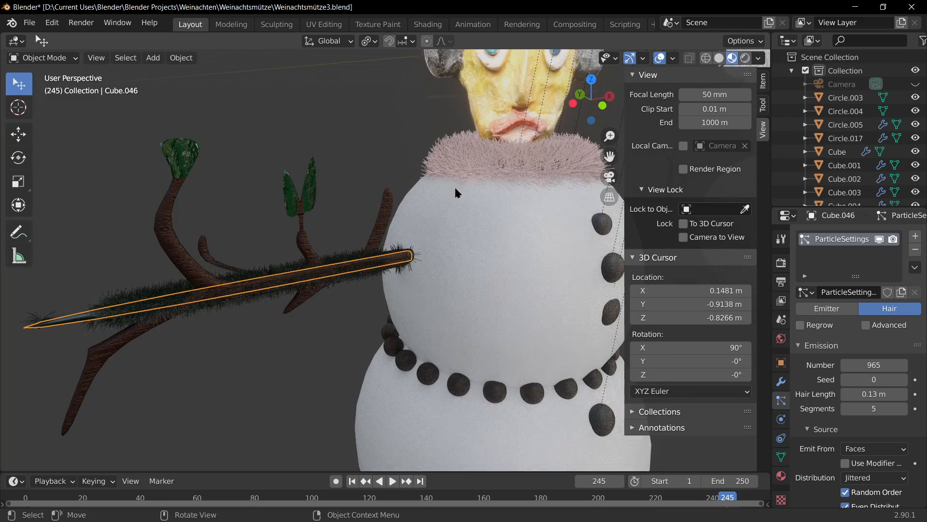
{"action": "left_click", "coordinate": [274, 362]}
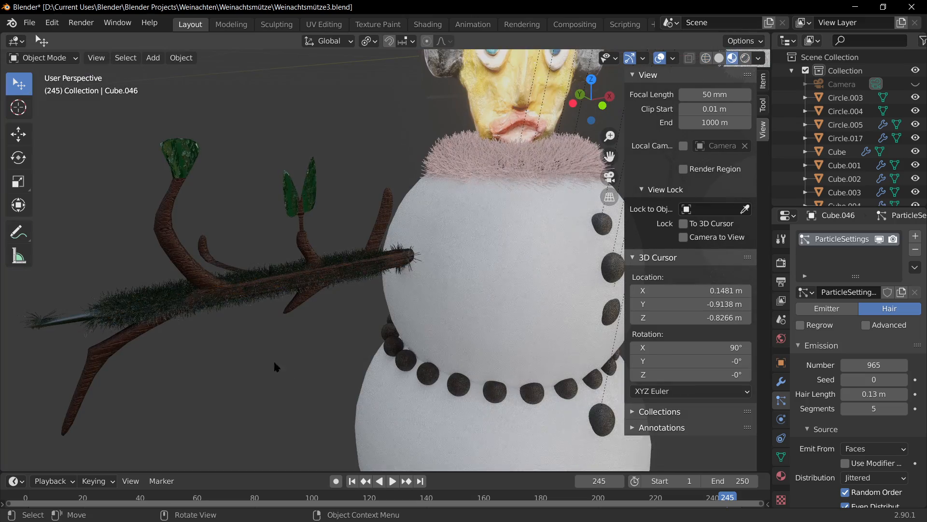
Move the emitter's outer end face about 0.37 m along X, back towards the fork in the branch
{"action": "scroll", "coordinate": [152, 334], "scroll_direction": "down", "scroll_amount": 2}
{"action": "middle_click_drag", "start_coordinate": [151, 334], "coordinate": [367, 305]}
{"action": "key", "text": "Tab"}
{"action": "key", "text": "g"}
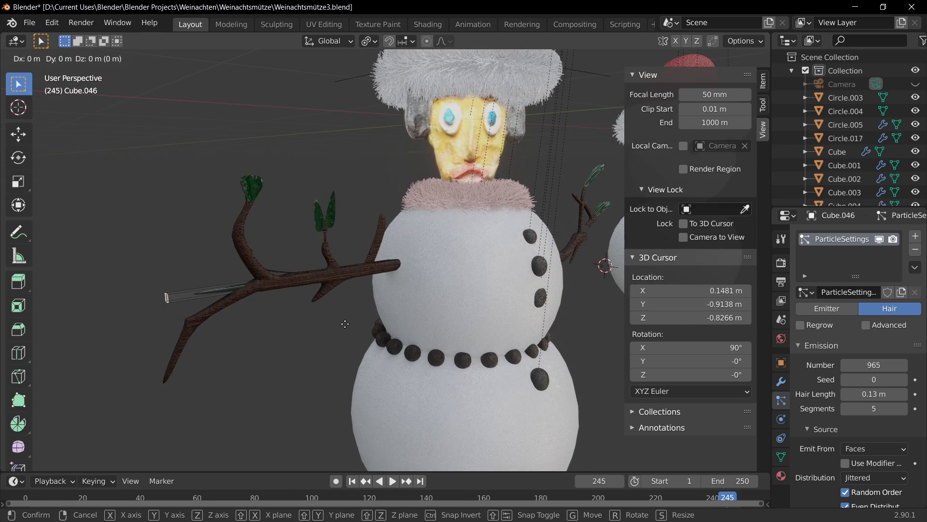
{"action": "key", "text": "x"}
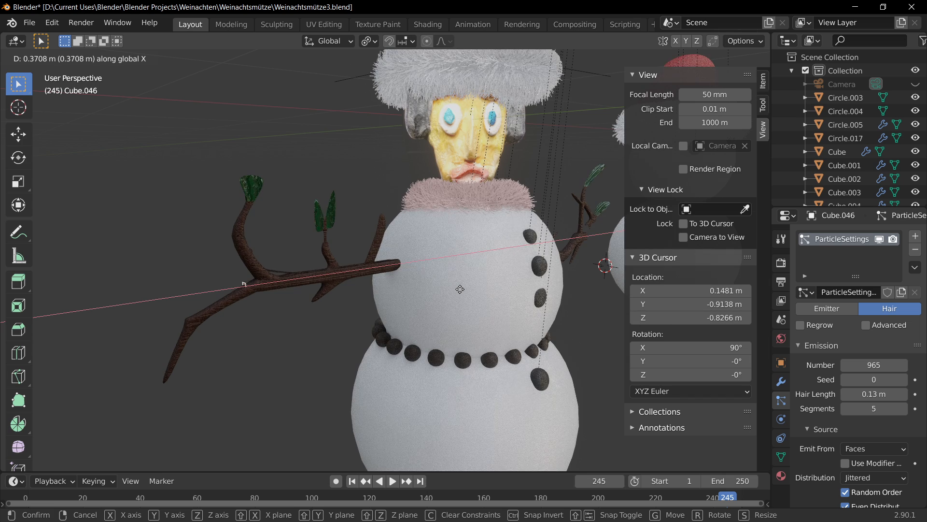
{"action": "left_click", "coordinate": [456, 288]}
Extrude the emitter's end face outward past the branch's fork and try lowering the new end along Z
{"action": "key", "text": "g"}
{"action": "key", "text": "z"}
{"action": "key", "text": "z"}
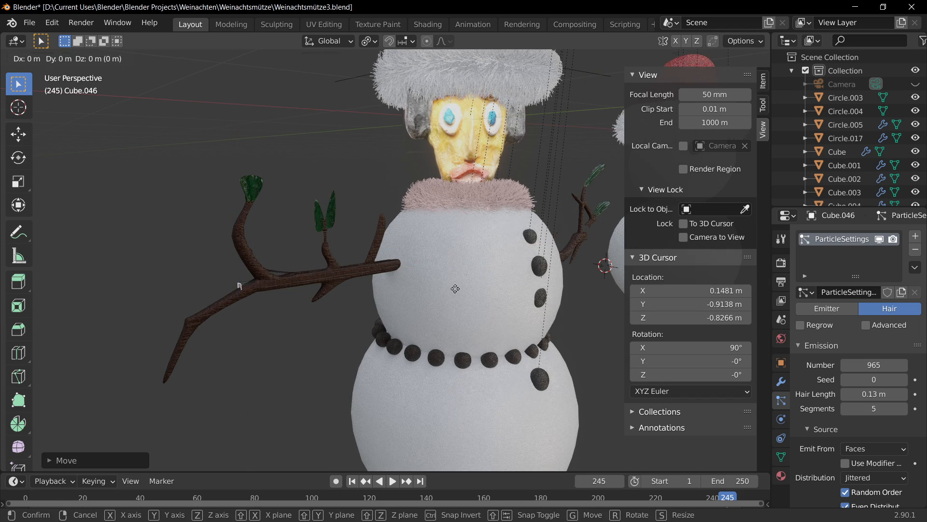
{"action": "key", "text": "e"}
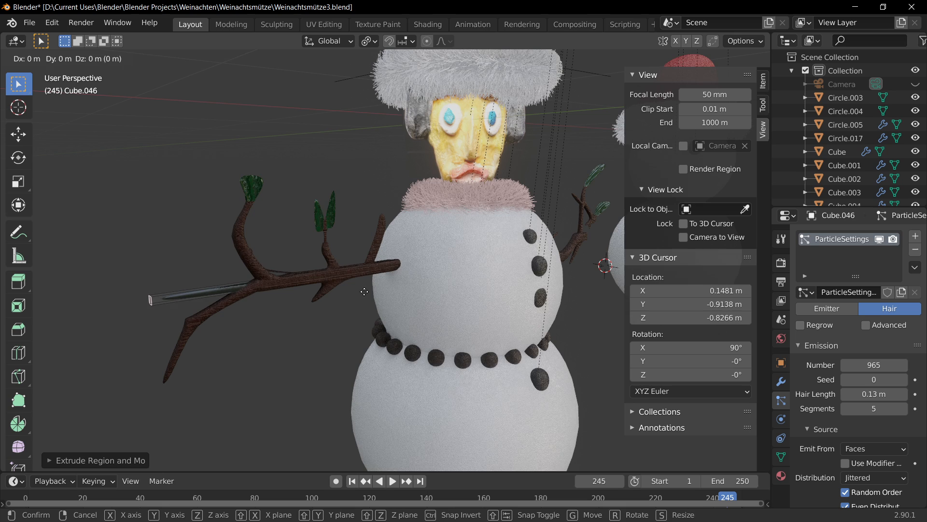
{"action": "key", "text": "z"}
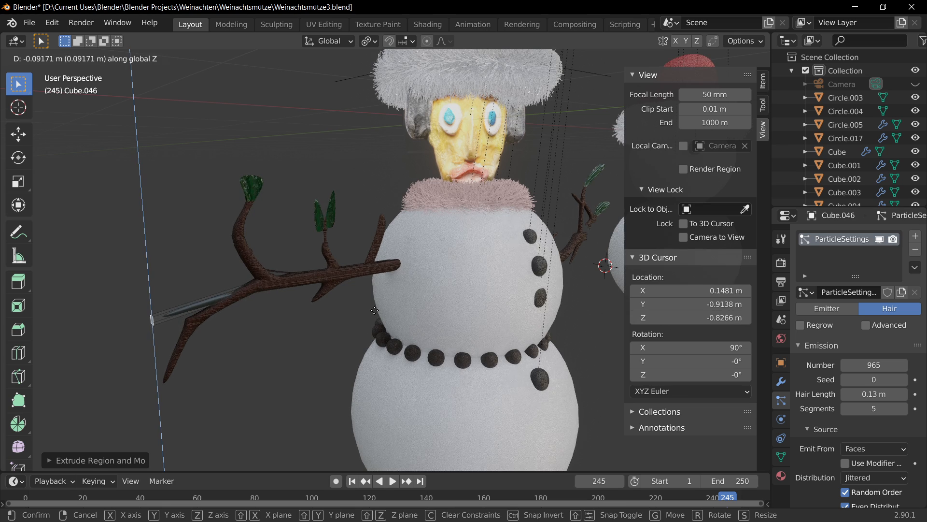
{"action": "right_click", "coordinate": [374, 344]}
{"action": "key", "text": "Tab"}
{"action": "scroll", "coordinate": [349, 307], "scroll_direction": "up", "scroll_amount": 4}
{"action": "scroll", "coordinate": [341, 297], "scroll_direction": "down", "scroll_amount": 3}
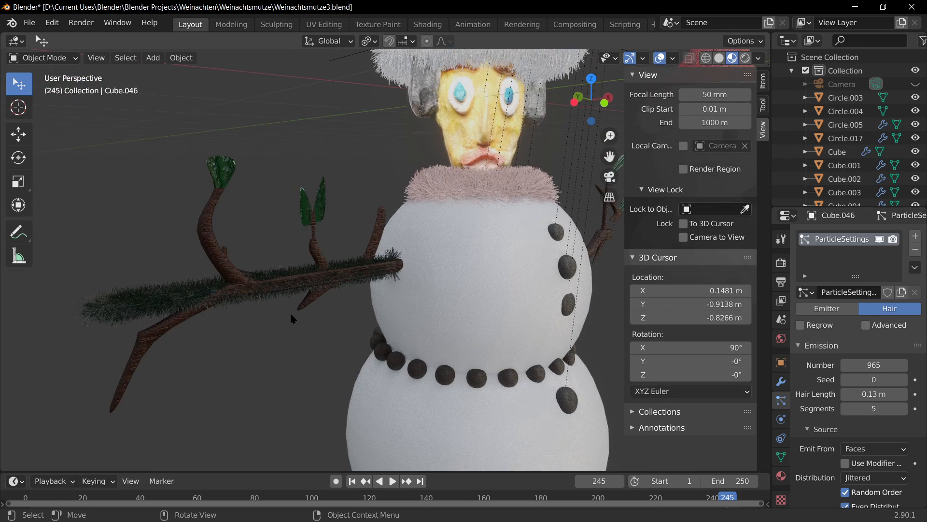
{"action": "middle_click_drag", "start_coordinate": [290, 312], "coordinate": [233, 302]}
{"action": "scroll", "coordinate": [288, 314], "scroll_direction": "up", "scroll_amount": 2}
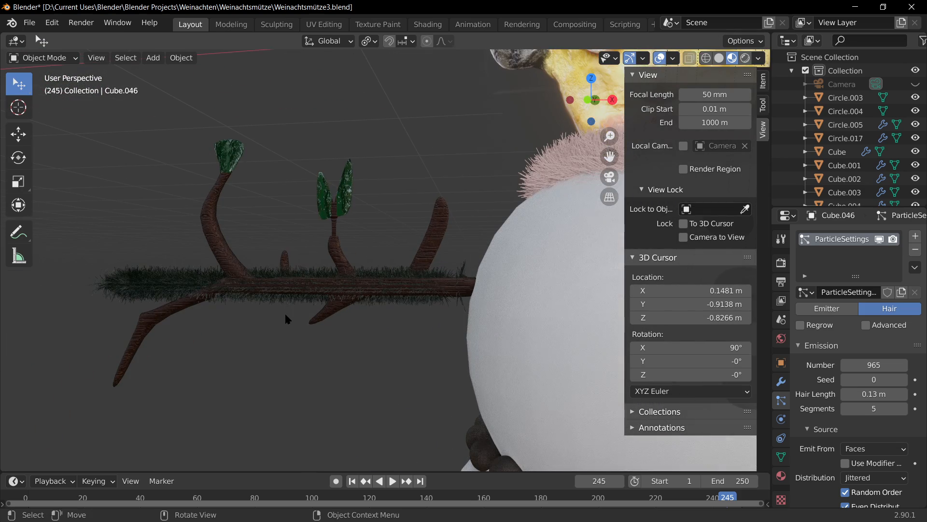
{"action": "scroll", "coordinate": [287, 319], "scroll_direction": "down", "scroll_amount": 4}
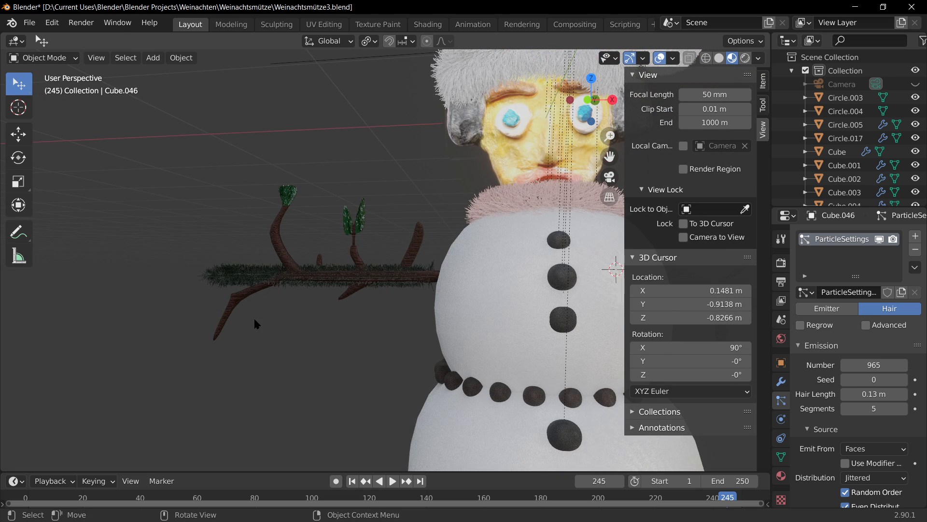
Move the emitter's outer end face about 0.41 m along X so it ends at the branch's fork
{"action": "key", "text": "x"}
{"action": "key", "text": "x"}
{"action": "middle_click_drag", "start_coordinate": [157, 314], "coordinate": [262, 288]}
{"action": "key", "text": "Tab"}
{"action": "key", "text": "g"}
{"action": "key", "text": "y"}
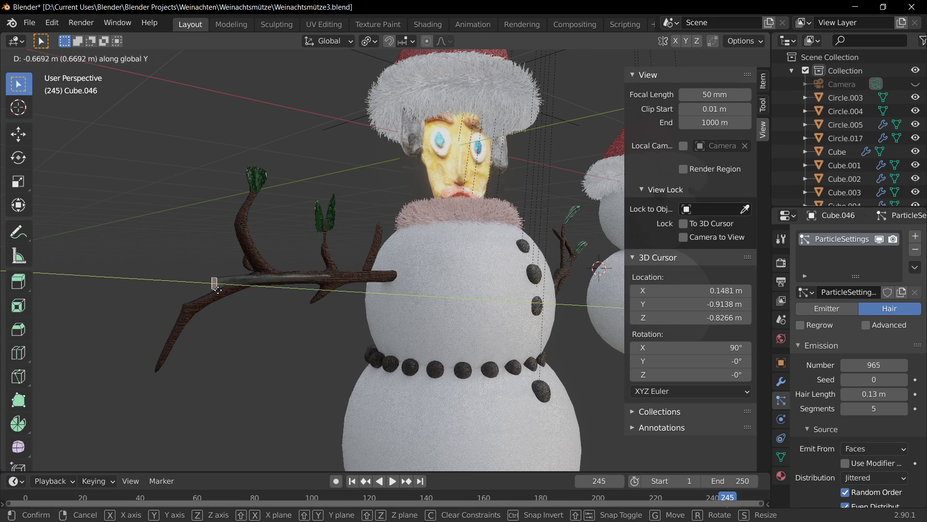
{"action": "key", "text": "x"}
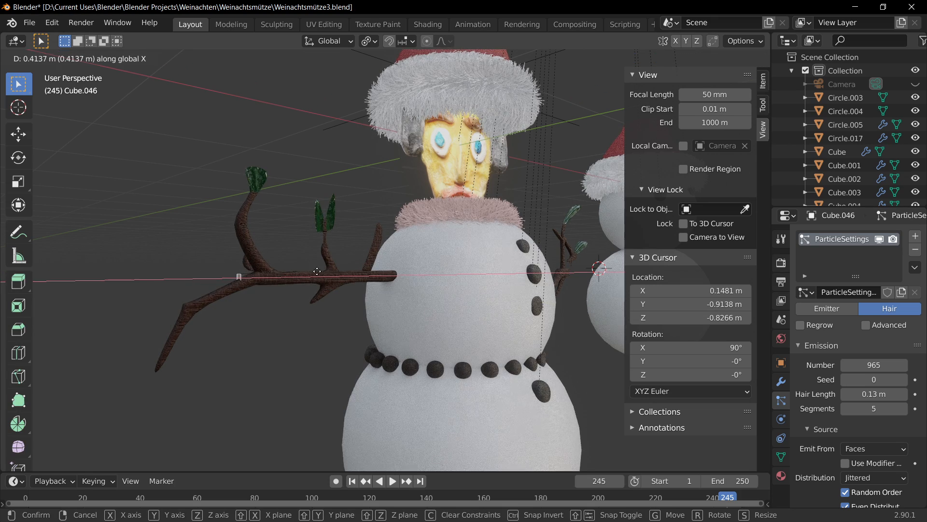
{"action": "left_click", "coordinate": [317, 272]}
{"action": "middle_click_drag", "start_coordinate": [251, 375], "coordinate": [300, 390]}
{"action": "key", "text": "Tab"}
{"action": "middle_click_drag", "start_coordinate": [325, 317], "coordinate": [285, 326]}
{"action": "scroll", "coordinate": [299, 328], "scroll_direction": "up", "scroll_amount": 5}
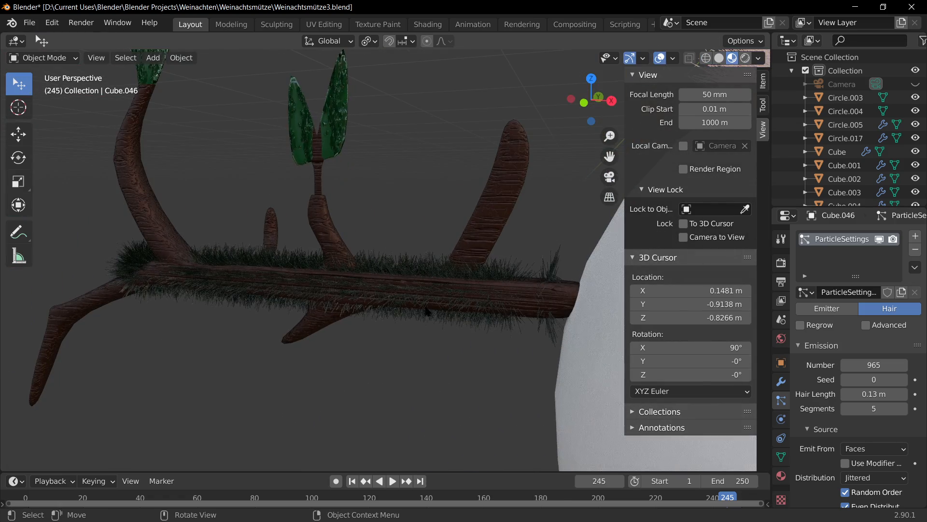
Select the hair emitter on the branch, adjust its hair path end value, and set the children length to 0.887
{"action": "middle_click_drag", "start_coordinate": [427, 312], "coordinate": [324, 282]}
{"action": "left_click", "coordinate": [389, 283]}
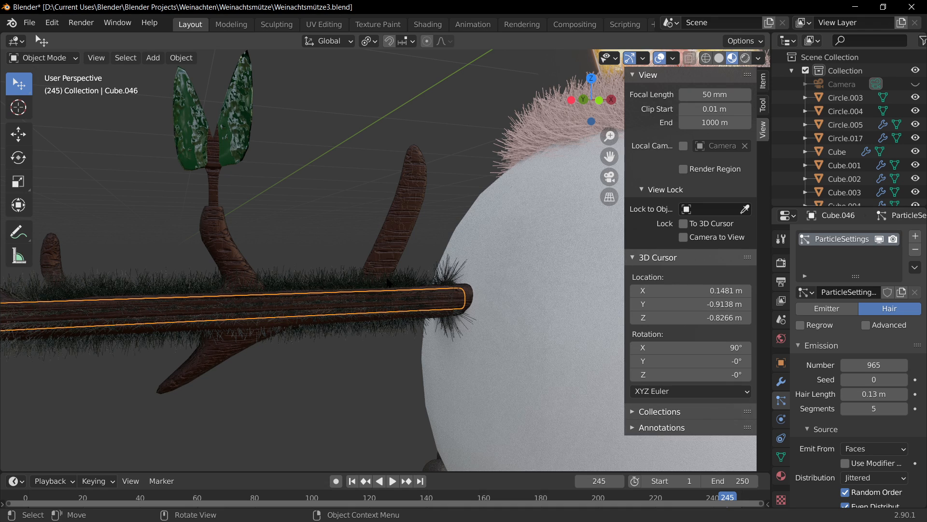
{"action": "key", "text": "g"}
{"action": "key", "text": "Escape"}
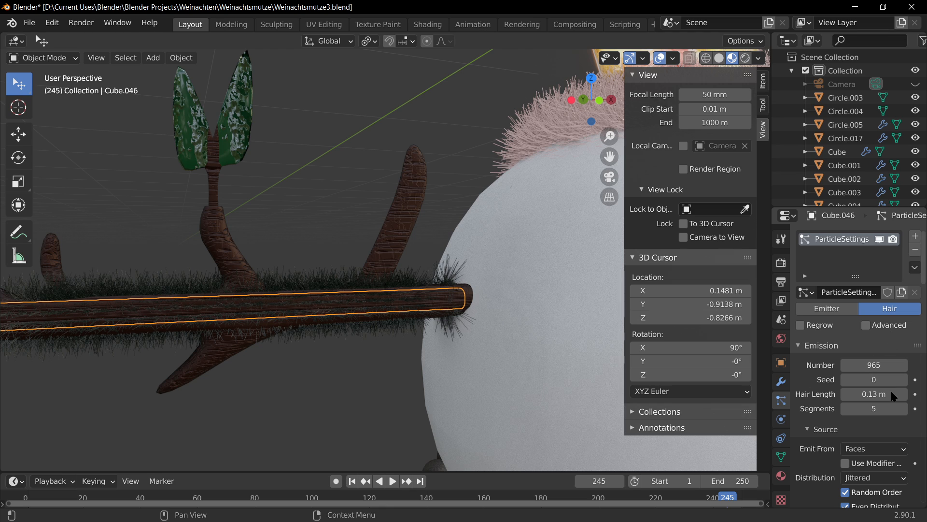
{"action": "scroll", "coordinate": [890, 389], "scroll_direction": "down", "scroll_amount": 4}
{"action": "scroll", "coordinate": [810, 423], "scroll_direction": "down", "scroll_amount": 2}
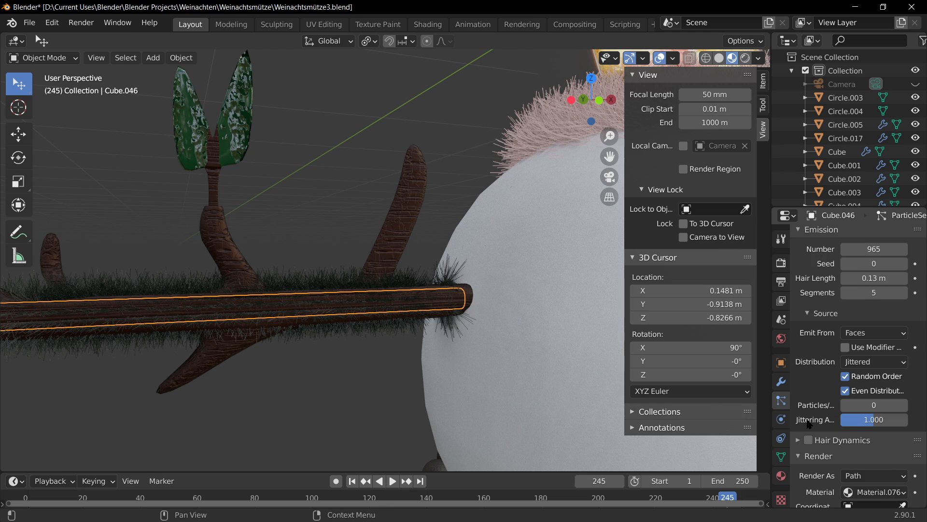
{"action": "scroll", "coordinate": [810, 423], "scroll_direction": "down", "scroll_amount": 15}
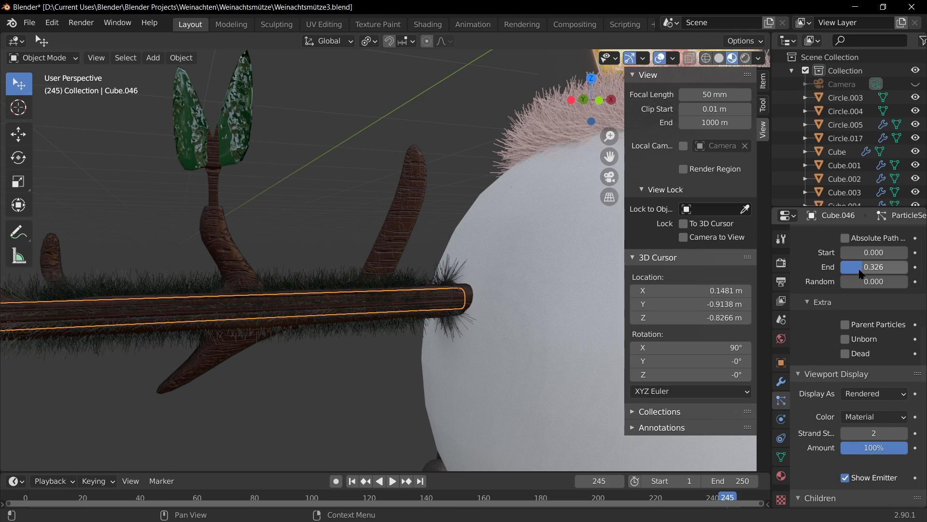
{"action": "mouse_move", "coordinate": [859, 273]}
{"action": "left_mouse_down"}
{"action": "mouse_move", "coordinate": [841, 273]}
{"action": "mouse_move", "coordinate": [855, 273]}
{"action": "left_mouse_up"}
{"action": "scroll", "coordinate": [808, 432], "scroll_direction": "down", "scroll_amount": 5}
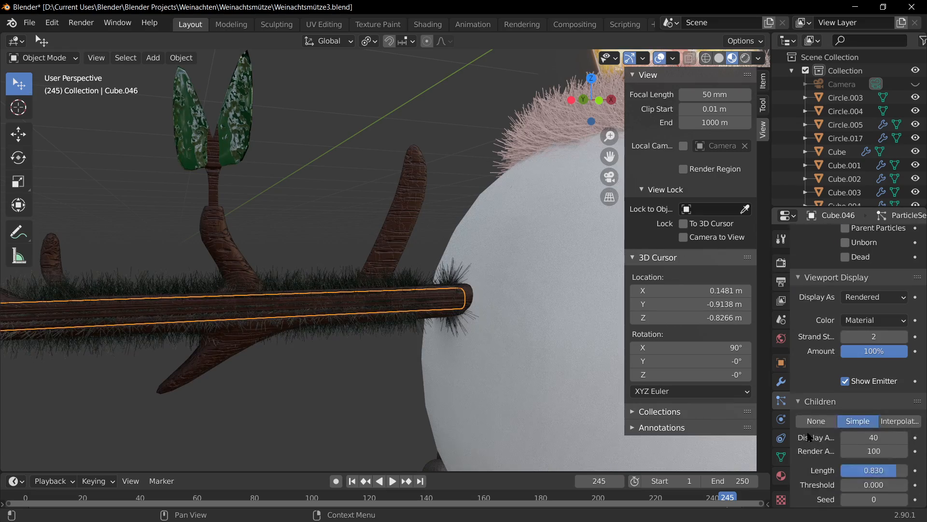
{"action": "scroll", "coordinate": [809, 437], "scroll_direction": "down", "scroll_amount": 5}
{"action": "mouse_move", "coordinate": [865, 374]}
{"action": "left_mouse_down"}
{"action": "mouse_move", "coordinate": [884, 373]}
{"action": "mouse_move", "coordinate": [872, 374]}
{"action": "left_mouse_up"}
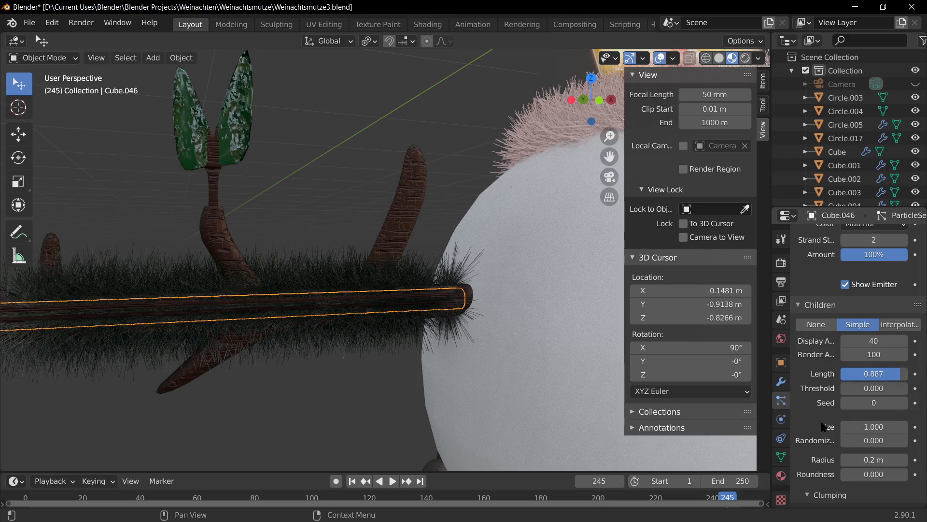
Set the child hairs' roundness to 1.000 for the emitter on the branch
{"action": "scroll", "coordinate": [823, 426], "scroll_direction": "down", "scroll_amount": 2}
{"action": "left_click_drag", "start_coordinate": [863, 436], "coordinate": [874, 420]}
{"action": "middle_click_drag", "start_coordinate": [330, 356], "coordinate": [506, 290]}
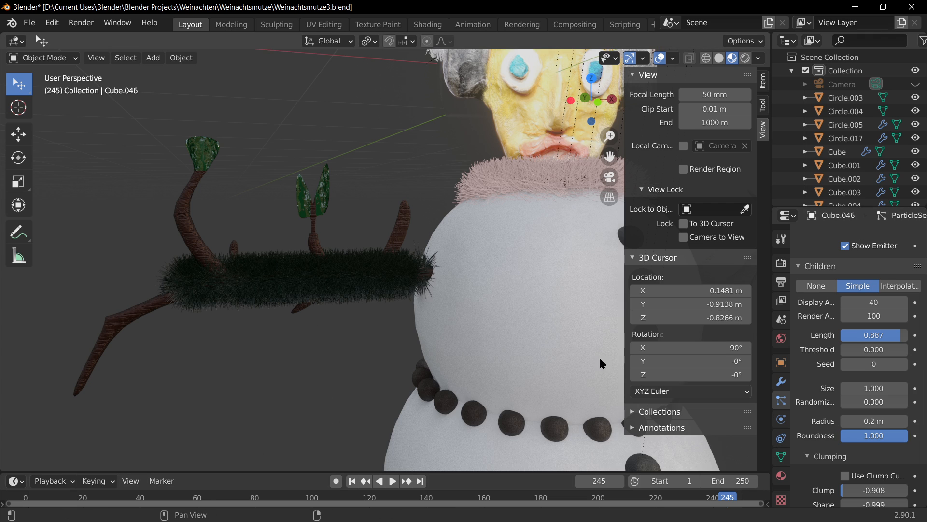
{"action": "middle_click_drag", "start_coordinate": [599, 356], "coordinate": [317, 333]}
{"action": "scroll", "coordinate": [316, 326], "scroll_direction": "up", "scroll_amount": 3}
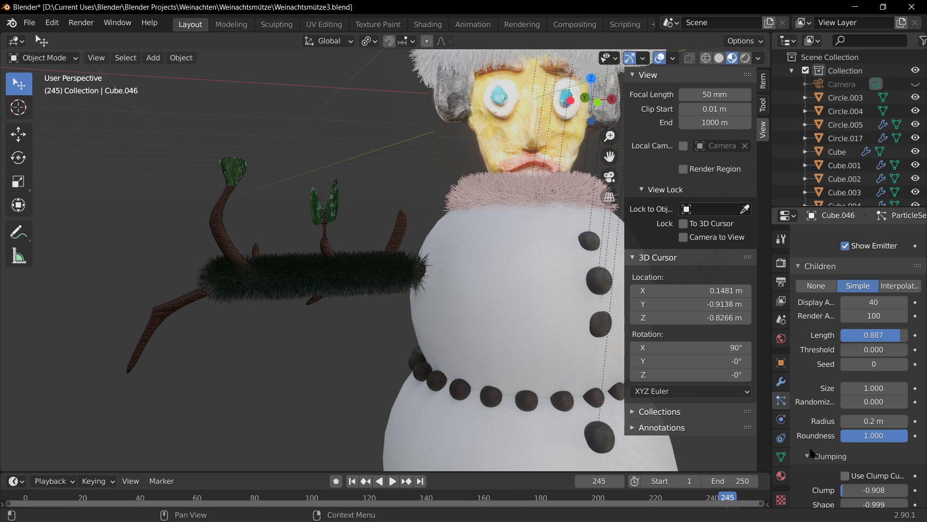
Set the child hairs' size to 1.122 and their size randomization to 0.028
{"action": "scroll", "coordinate": [835, 449], "scroll_direction": "down", "scroll_amount": 2}
{"action": "scroll", "coordinate": [834, 450], "scroll_direction": "up", "scroll_amount": 4}
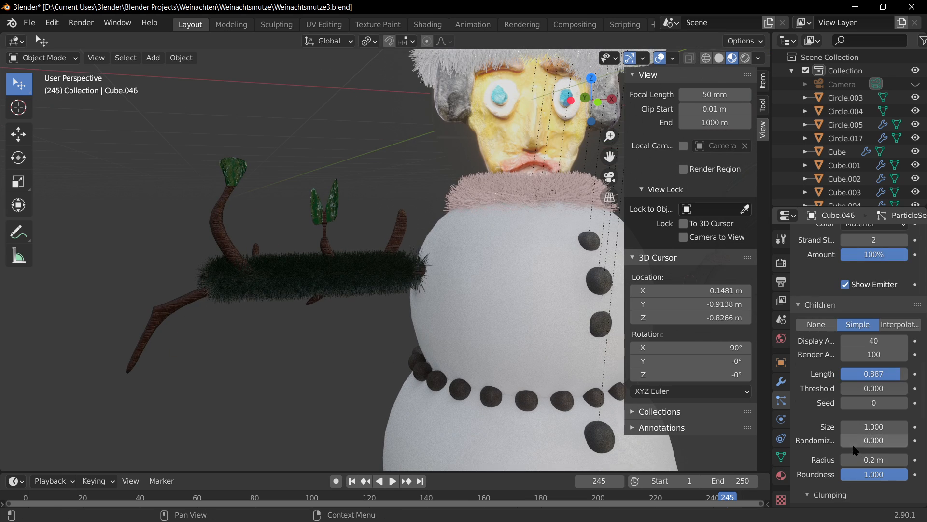
{"action": "left_click_drag", "start_coordinate": [853, 446], "coordinate": [904, 447]}
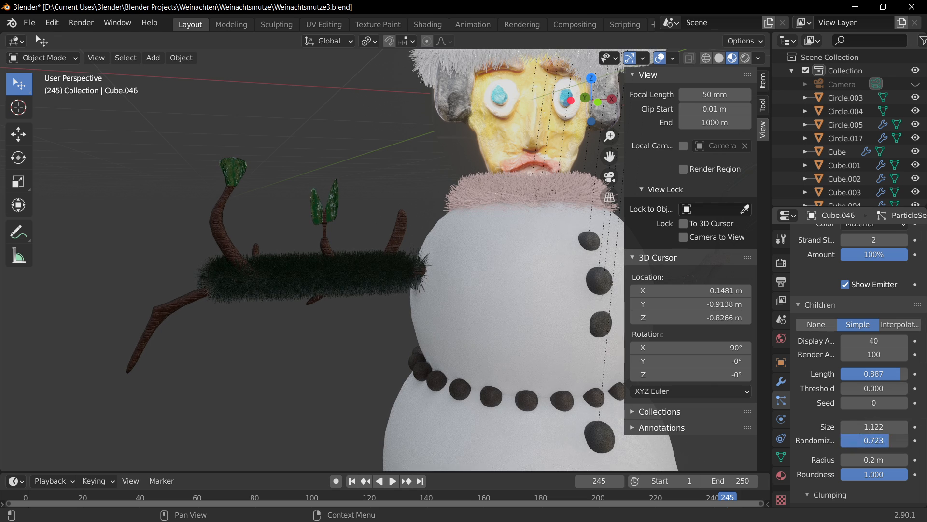
{"action": "left_click_drag", "start_coordinate": [841, 440], "coordinate": [844, 440]}
Set the child hairs' clump value to 1.000
{"action": "scroll", "coordinate": [834, 458], "scroll_direction": "down", "scroll_amount": 9}
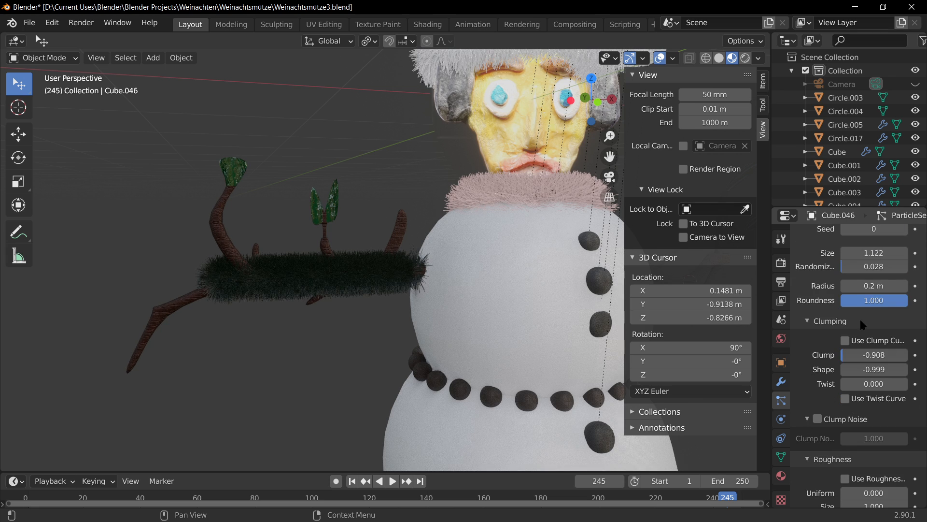
{"action": "left_click_drag", "start_coordinate": [859, 357], "coordinate": [894, 355]}
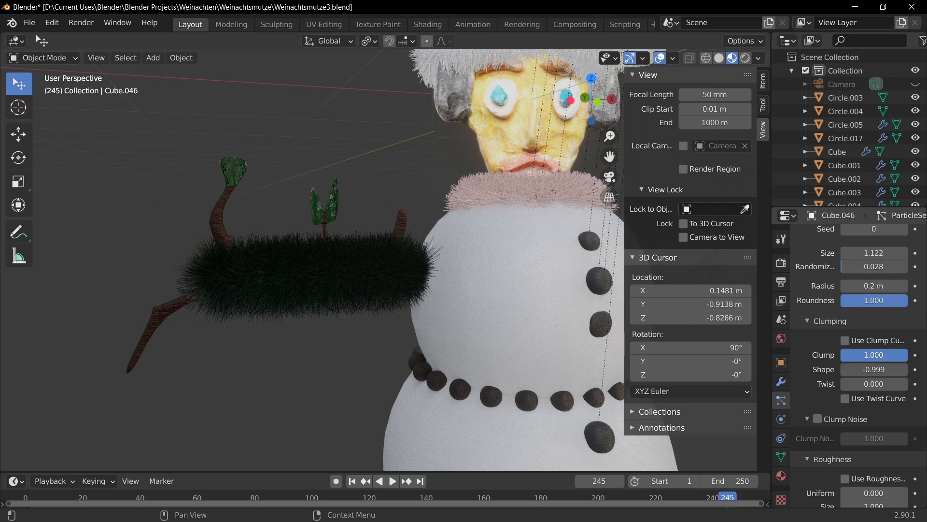
{"action": "scroll", "coordinate": [337, 303], "scroll_direction": "up", "scroll_amount": 2}
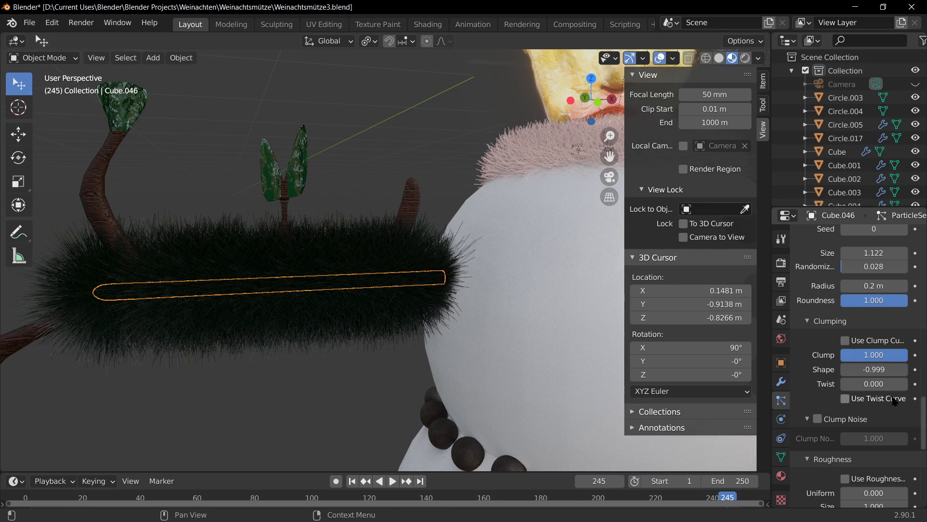
Set the child hairs' clump shape to 0.673 and the hair path end to 0.021
{"action": "left_click_drag", "start_coordinate": [865, 369], "coordinate": [897, 369]}
{"action": "scroll", "coordinate": [800, 355], "scroll_direction": "up", "scroll_amount": 10}
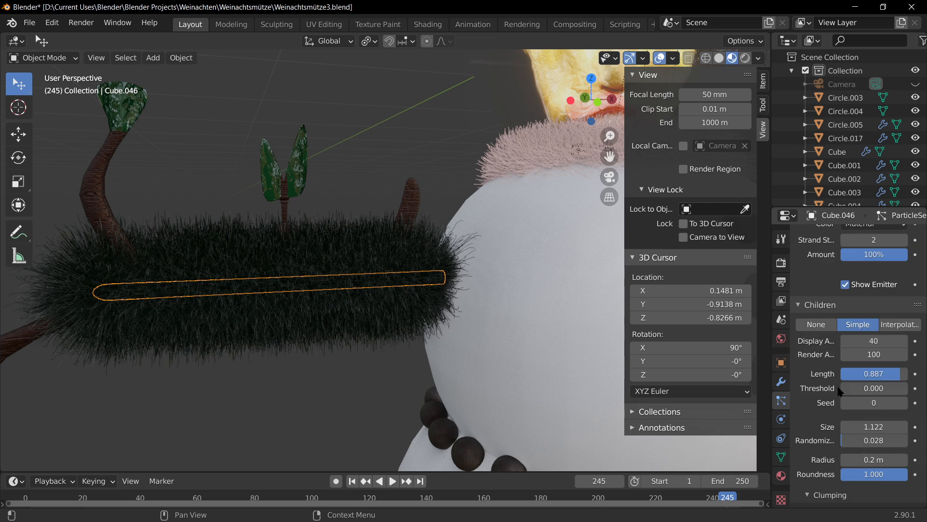
{"action": "scroll", "coordinate": [830, 392], "scroll_direction": "up", "scroll_amount": 5}
{"action": "scroll", "coordinate": [830, 396], "scroll_direction": "up", "scroll_amount": 8}
{"action": "mouse_move", "coordinate": [869, 344]}
{"action": "left_mouse_down"}
{"action": "mouse_move", "coordinate": [855, 344]}
{"action": "mouse_move", "coordinate": [880, 344]}
{"action": "mouse_move", "coordinate": [860, 344]}
{"action": "left_mouse_up"}
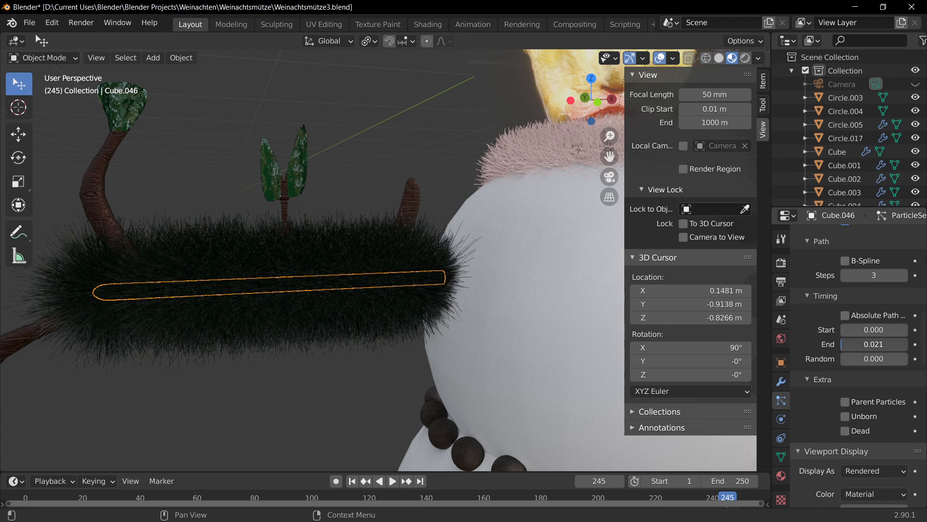
Set the emitter's hair length to 0.67 m and the child hairs' length to 0.972
{"action": "scroll", "coordinate": [820, 384], "scroll_direction": "up", "scroll_amount": 15}
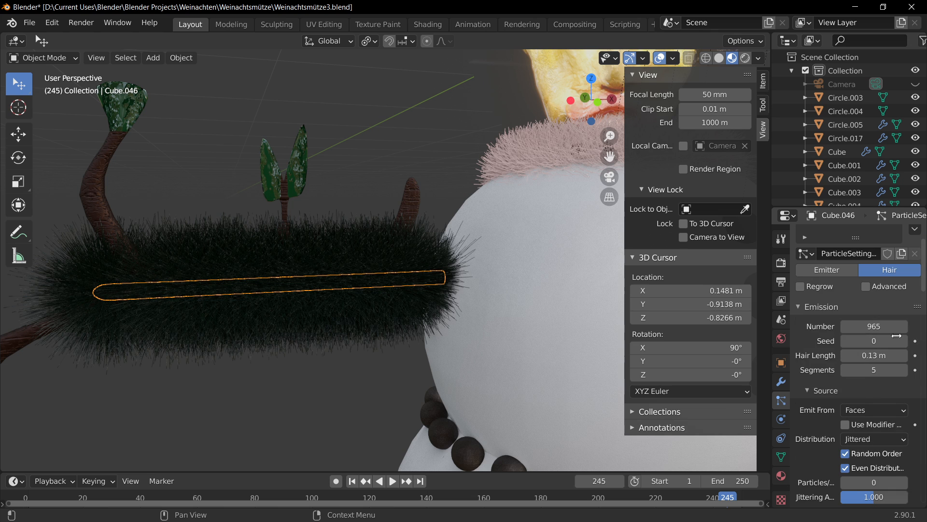
{"action": "left_click_drag", "start_coordinate": [890, 356], "coordinate": [860, 356]}
{"action": "scroll", "coordinate": [856, 440], "scroll_direction": "down", "scroll_amount": 15}
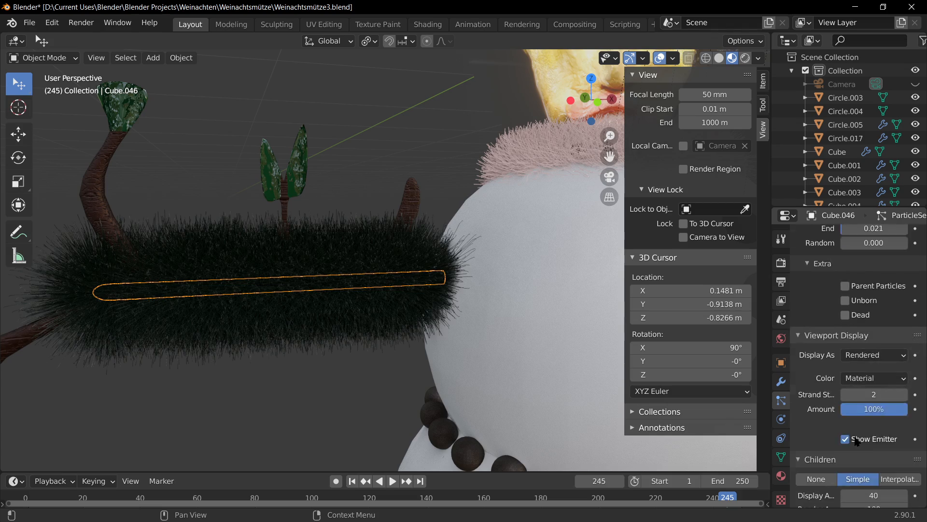
{"action": "scroll", "coordinate": [856, 440], "scroll_direction": "down", "scroll_amount": 5}
{"action": "mouse_move", "coordinate": [908, 429]}
{"action": "left_mouse_down"}
{"action": "mouse_move", "coordinate": [881, 431]}
{"action": "mouse_move", "coordinate": [908, 432]}
{"action": "left_mouse_up"}
{"action": "scroll", "coordinate": [825, 452], "scroll_direction": "down", "scroll_amount": 1}
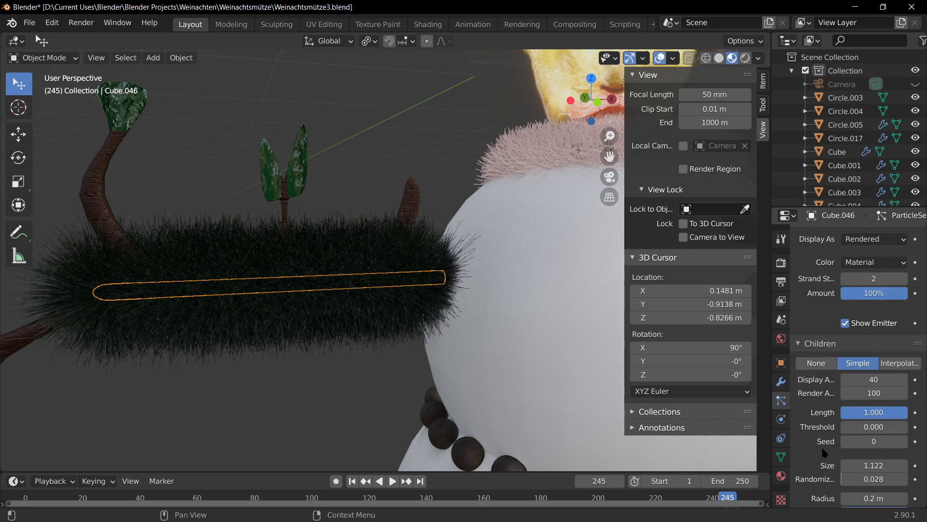
{"action": "scroll", "coordinate": [854, 476], "scroll_direction": "down", "scroll_amount": 7}
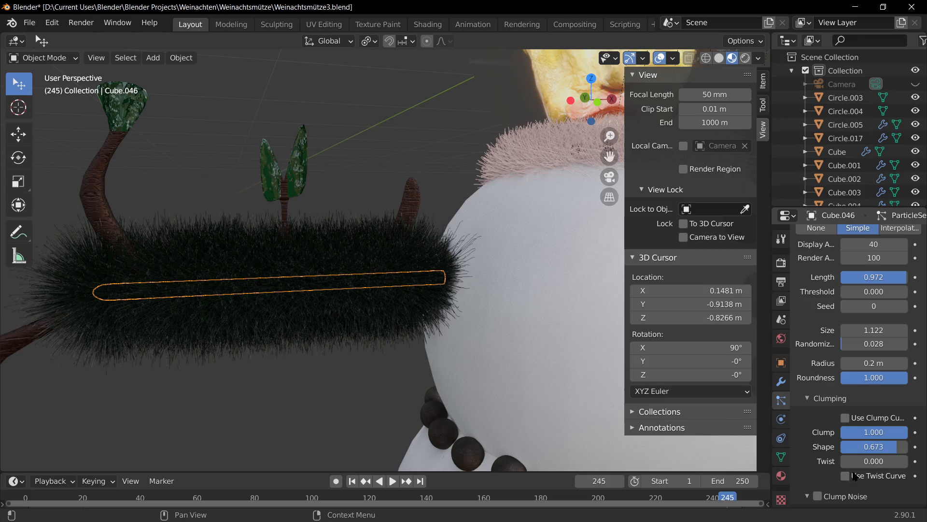
Set the child hairs' clump to -0.291 and the clump shape to -0.999, and check the branch from different distances
{"action": "left_click_drag", "start_coordinate": [894, 446], "coordinate": [840, 447]}
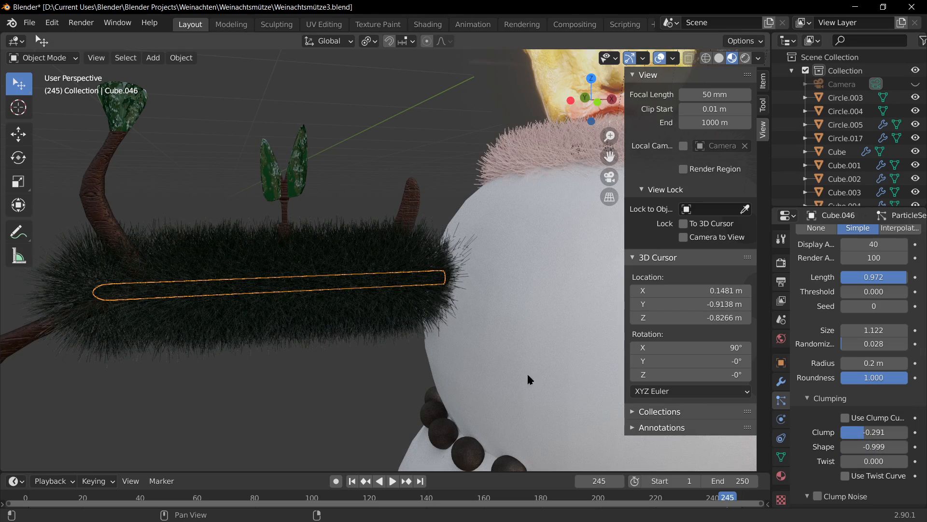
{"action": "scroll", "coordinate": [527, 372], "scroll_direction": "down", "scroll_amount": 6}
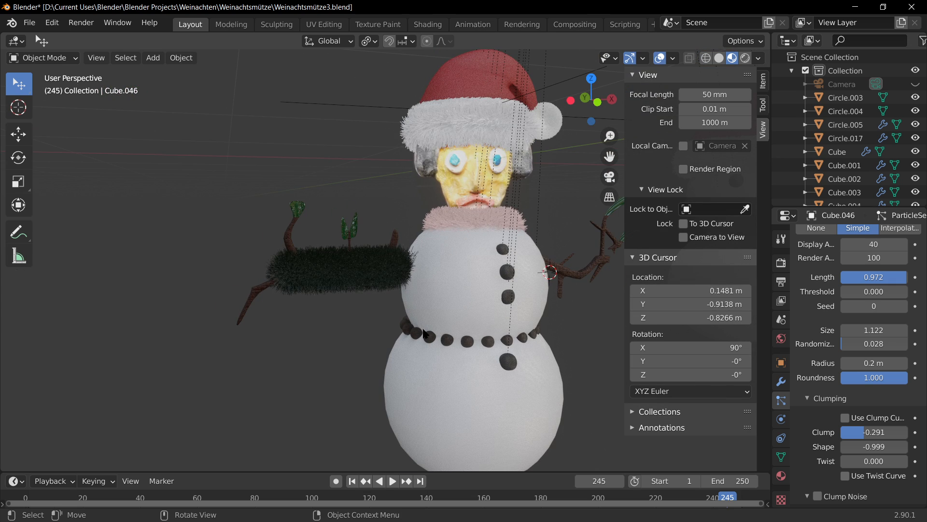
{"action": "scroll", "coordinate": [324, 255], "scroll_direction": "up", "scroll_amount": 3}
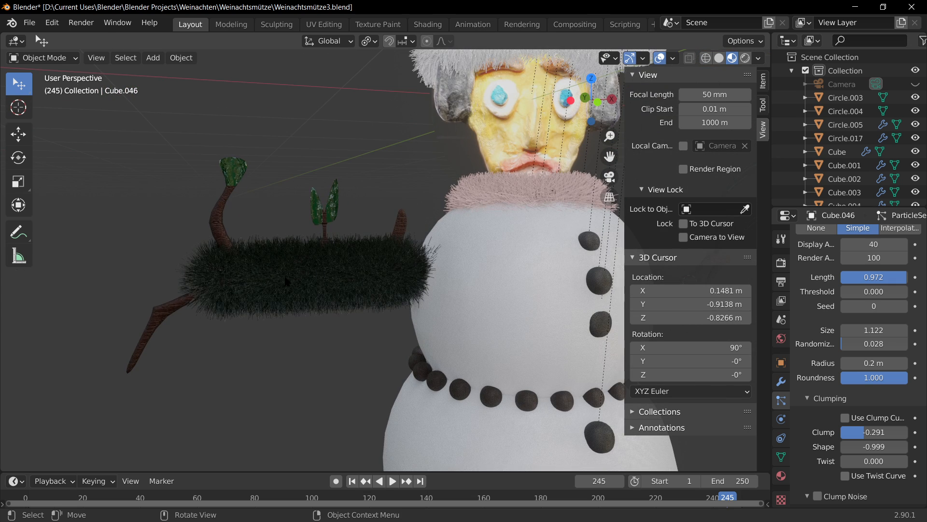
{"action": "scroll", "coordinate": [851, 388], "scroll_direction": "up", "scroll_amount": 3}
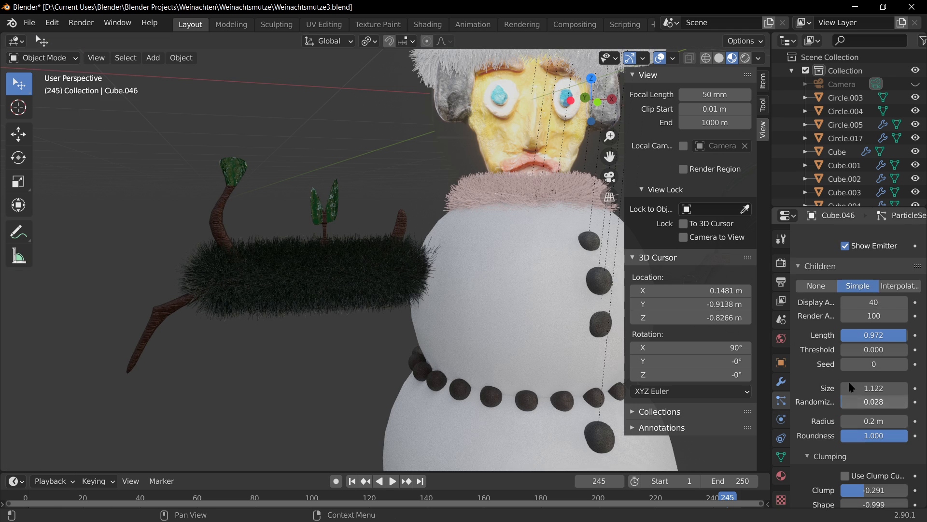
Try interpolated children for the branch hair and switch back to simple children
{"action": "scroll", "coordinate": [851, 388], "scroll_direction": "up", "scroll_amount": 1}
{"action": "left_click", "coordinate": [898, 305]}
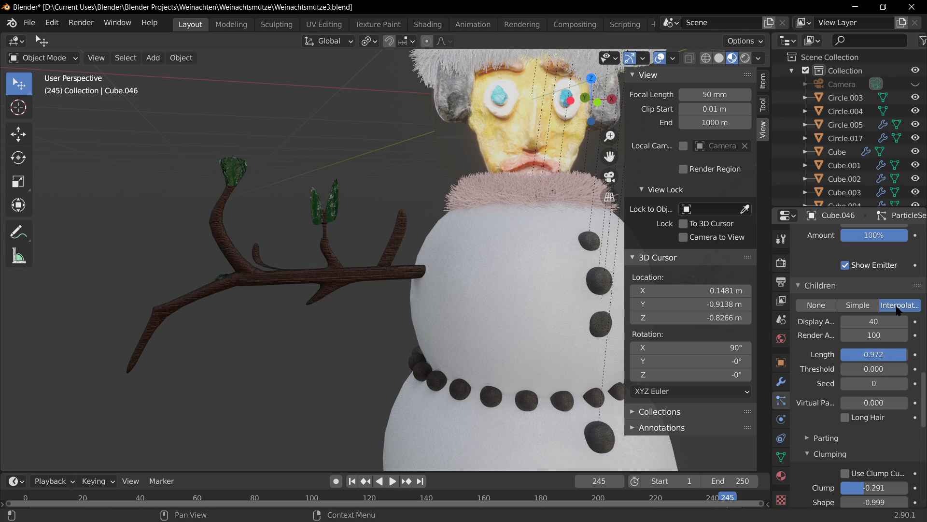
{"action": "left_click", "coordinate": [850, 306]}
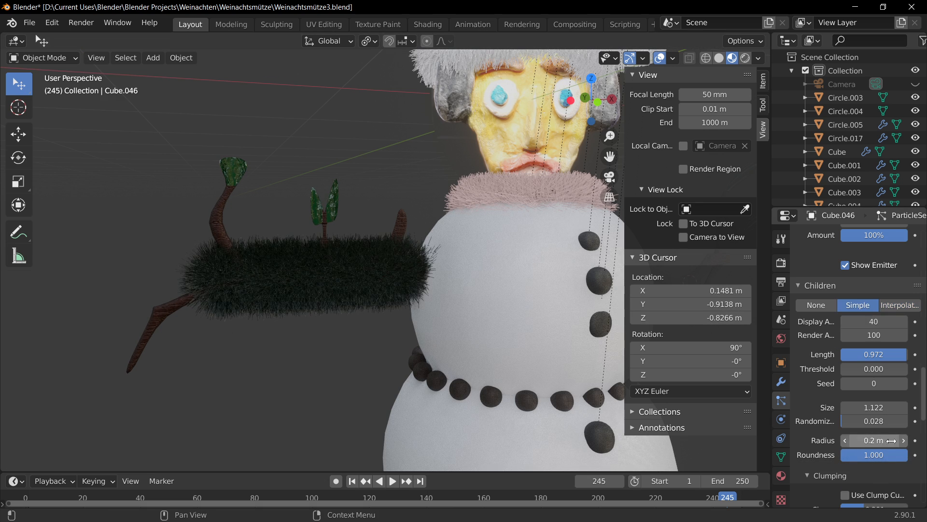
Reduce the child hairs' radius so the needles sit closer to the branch, and inspect the arm from the side and front
{"action": "left_click_drag", "start_coordinate": [874, 440], "coordinate": [853, 440]}
{"action": "middle_click_drag", "start_coordinate": [297, 389], "coordinate": [437, 396]}
{"action": "left_click", "coordinate": [427, 411]}
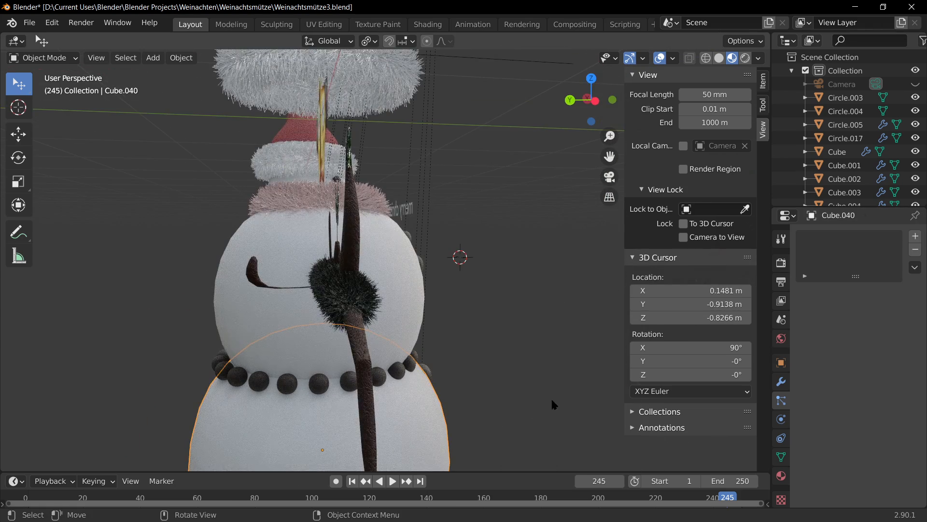
{"action": "key", "text": "Tab"}
{"action": "middle_click_drag", "start_coordinate": [552, 398], "coordinate": [344, 380]}
{"action": "key", "text": "Tab"}
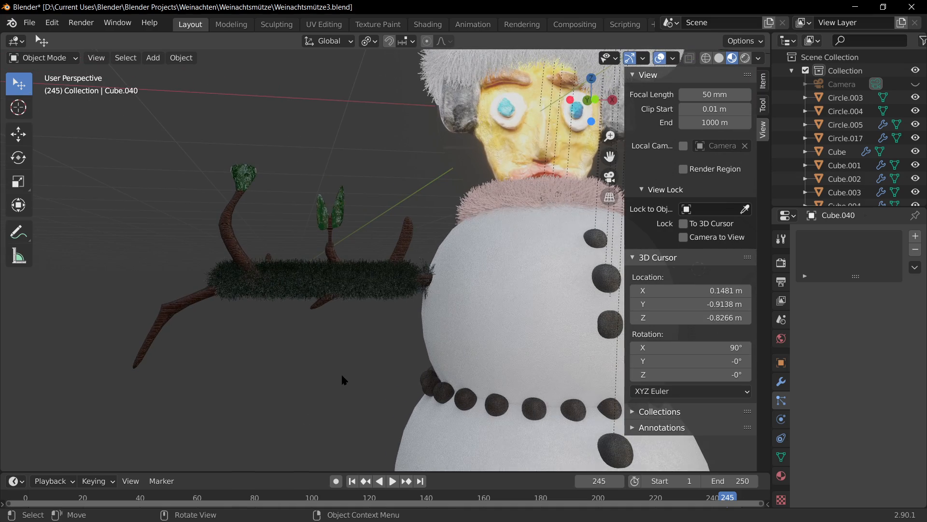
Display the scene in rendered shading through the camera and select the hair emitter on the branch
{"action": "left_click", "coordinate": [745, 58]}
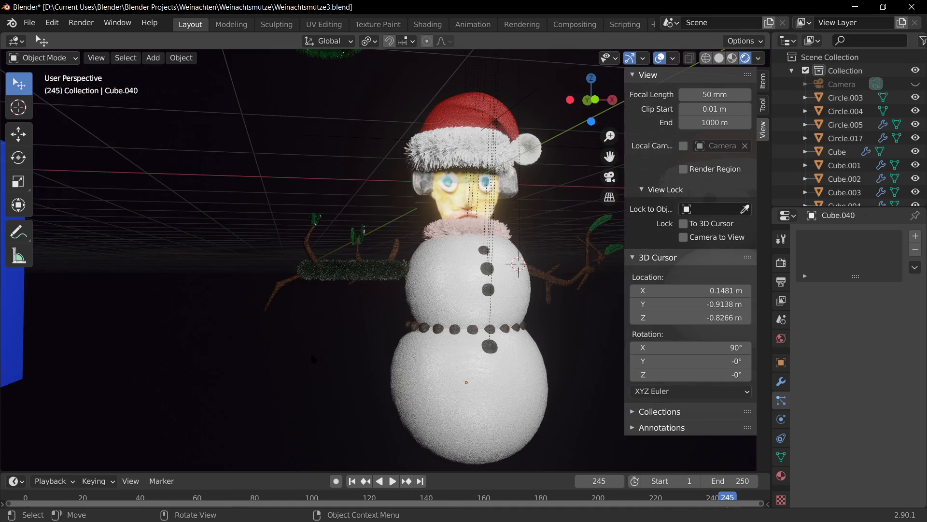
{"action": "key", "text": "KP_0"}
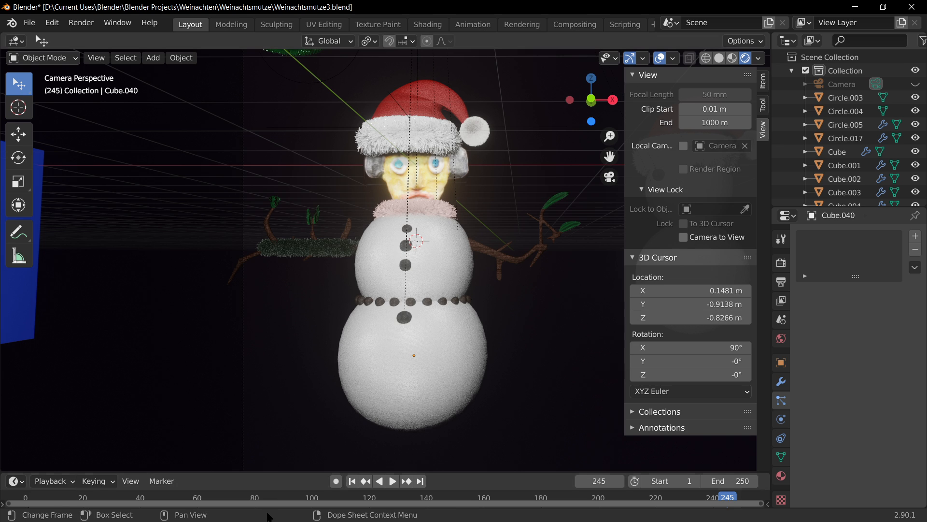
{"action": "left_click", "coordinate": [297, 262]}
{"action": "scroll", "coordinate": [299, 262], "scroll_direction": "up", "scroll_amount": 2}
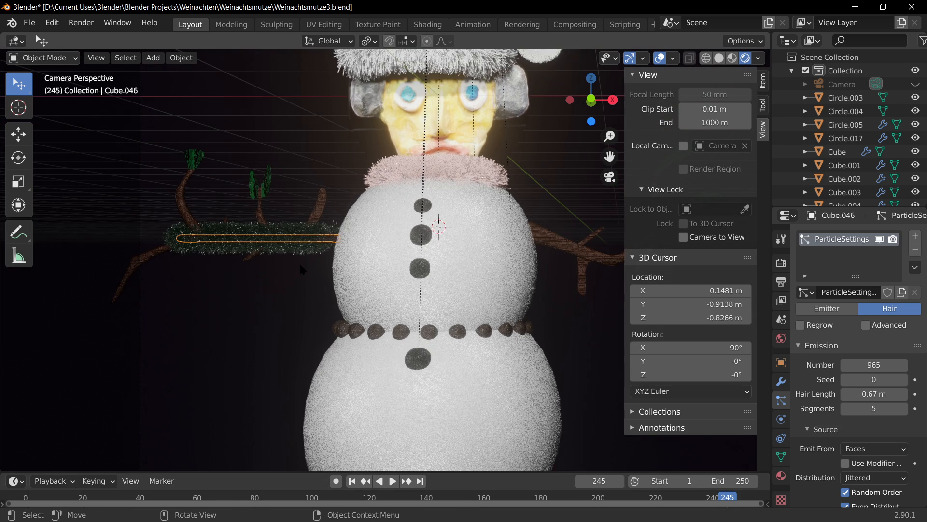
{"action": "scroll", "coordinate": [300, 262], "scroll_direction": "up", "scroll_amount": 2}
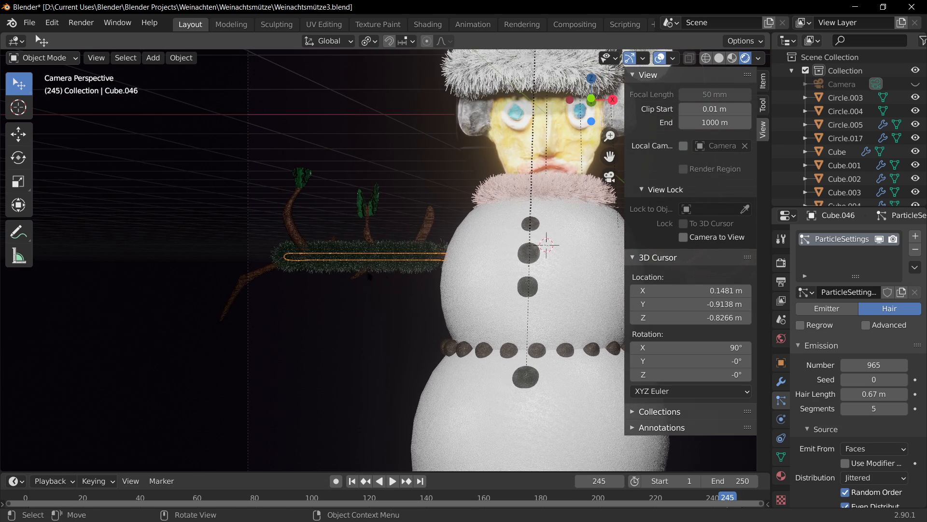
Add a Simple Deform modifier to the hair emitter, try a twist angle of 18°, and undo that angle change
{"action": "left_click", "coordinate": [781, 381]}
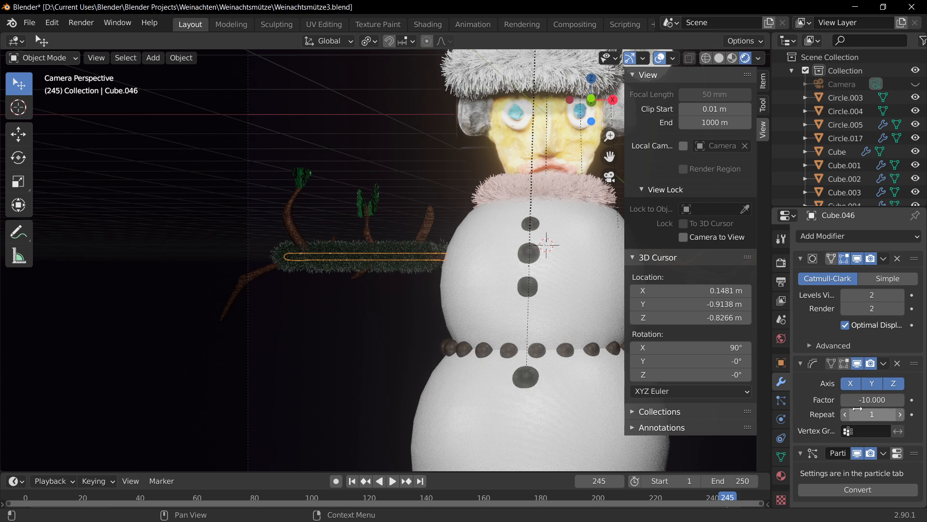
{"action": "left_click", "coordinate": [864, 239]}
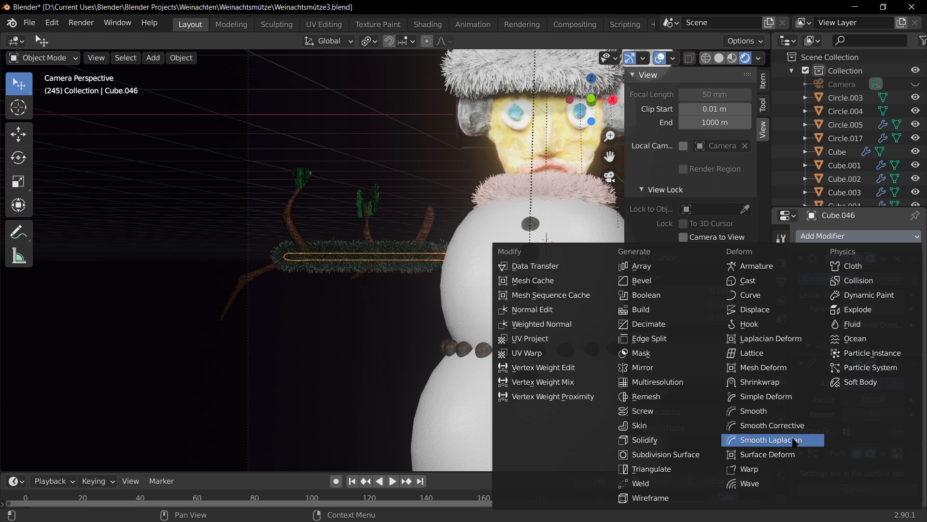
{"action": "left_click", "coordinate": [791, 396]}
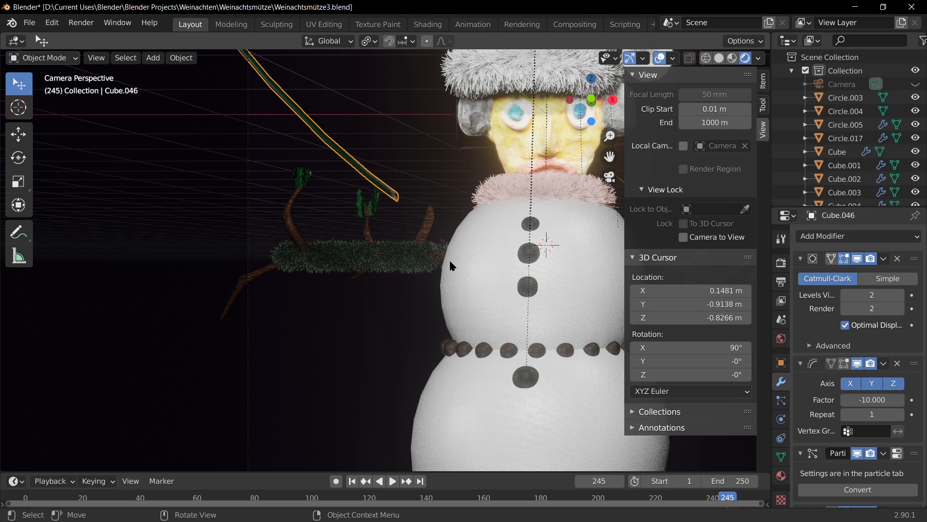
{"action": "scroll", "coordinate": [455, 261], "scroll_direction": "down", "scroll_amount": 3}
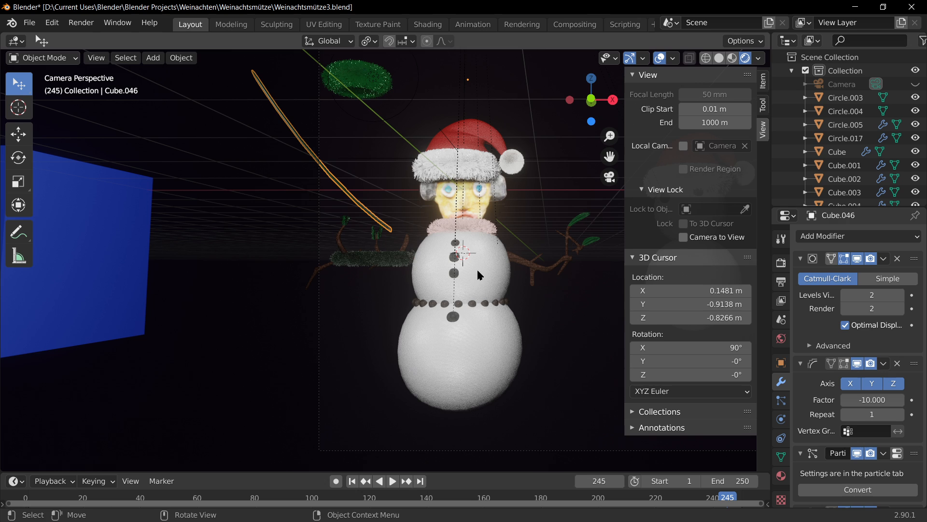
{"action": "scroll", "coordinate": [871, 439], "scroll_direction": "down", "scroll_amount": 5}
{"action": "mouse_move", "coordinate": [872, 446]}
{"action": "left_mouse_down"}
{"action": "mouse_move", "coordinate": [855, 447]}
{"action": "mouse_move", "coordinate": [889, 446]}
{"action": "mouse_move", "coordinate": [855, 446]}
{"action": "left_mouse_up"}
{"action": "key", "text": "Tab"}
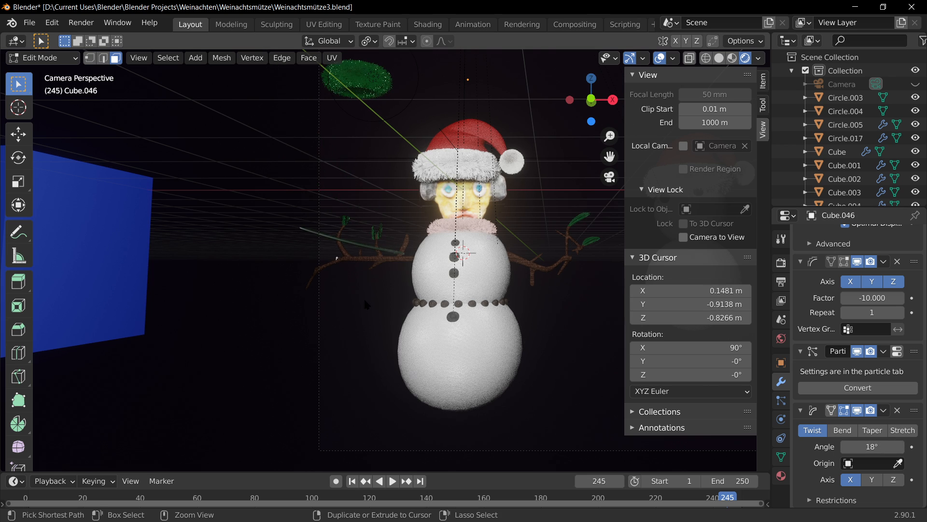
{"action": "key", "text": "ctrl+z"}
Try the Bend mode of the Simple Deform modifier, undo it, and remove the modifier from the emitter
{"action": "left_click", "coordinate": [842, 431]}
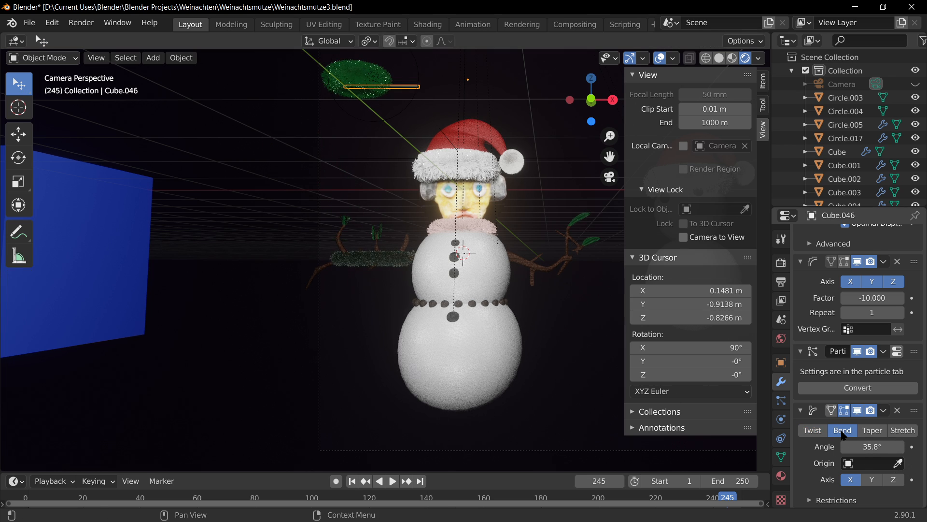
{"action": "key", "text": "ctrl+z"}
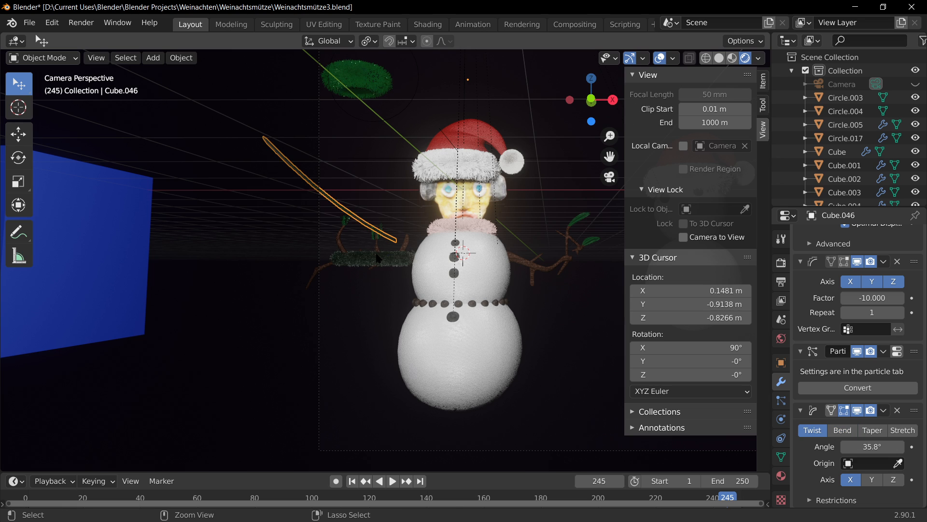
{"action": "left_click", "coordinate": [897, 410]}
{"action": "left_click", "coordinate": [364, 280]}
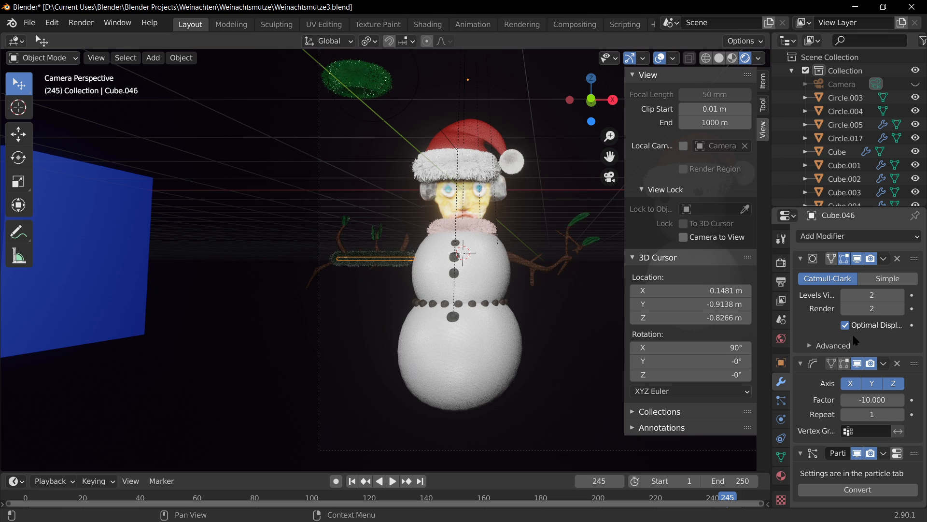
Try removing the emitter's Smooth modifier, restore it, and set its factor to -0.448
{"action": "left_click", "coordinate": [896, 364]}
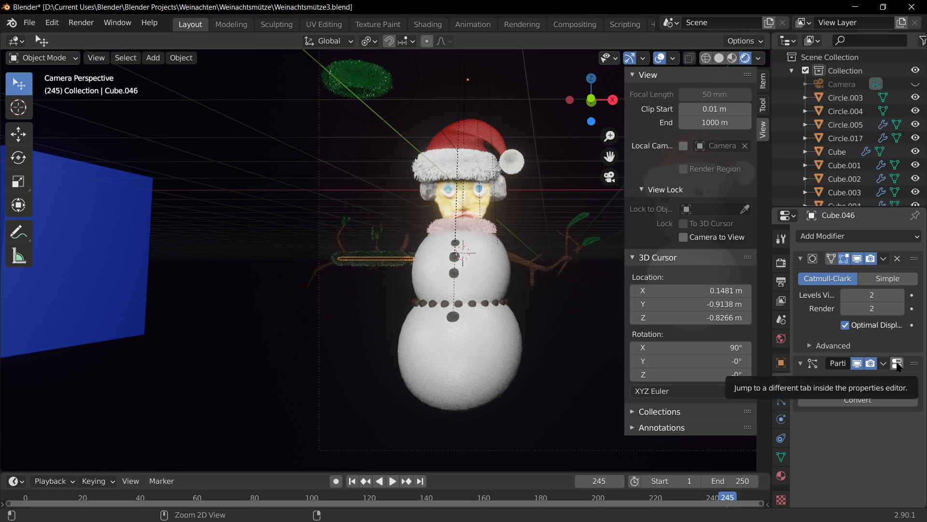
{"action": "key", "text": "ctrl+z"}
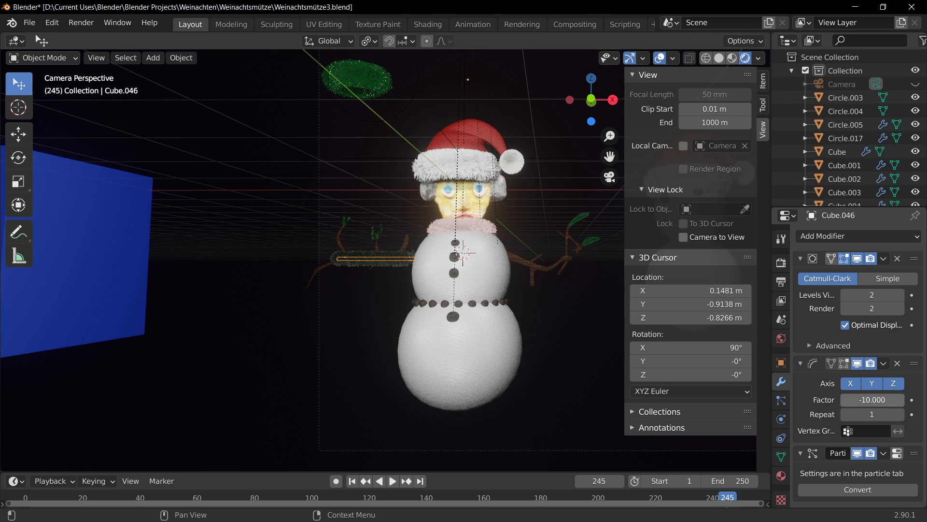
{"action": "mouse_move", "coordinate": [873, 399]}
{"action": "left_mouse_down"}
{"action": "mouse_move", "coordinate": [901, 400]}
{"action": "mouse_move", "coordinate": [870, 399]}
{"action": "left_mouse_up"}
{"action": "key", "text": "Escape"}
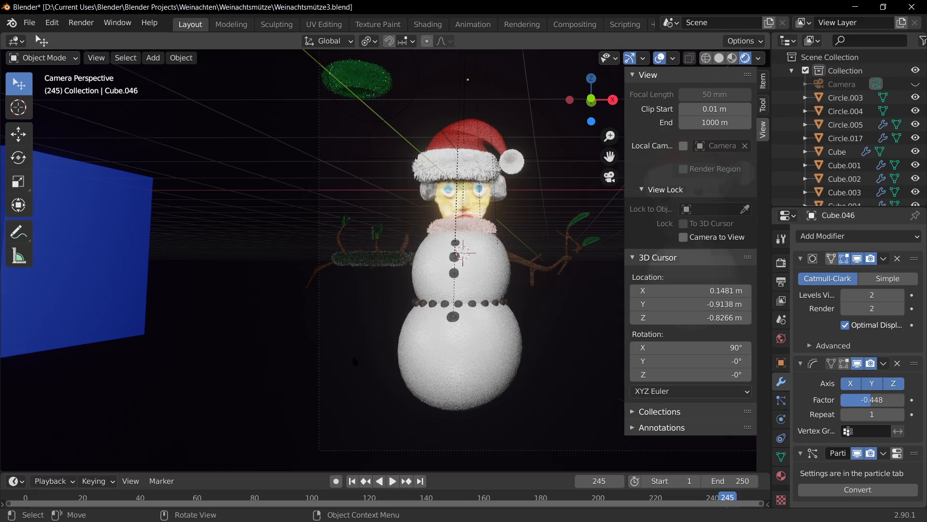
Extrude the emitter's outer end face further along the branch and lower it vertically to follow the branch's downward bend
{"action": "middle_click_drag", "start_coordinate": [353, 356], "coordinate": [297, 232]}
{"action": "key", "text": "Tab"}
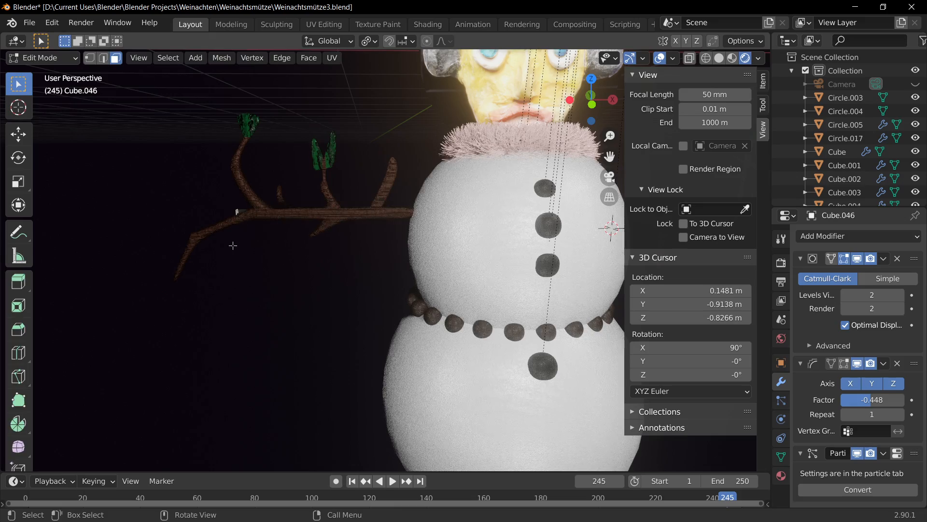
{"action": "middle_click_drag", "start_coordinate": [234, 245], "coordinate": [269, 242]}
{"action": "key", "text": "e"}
{"action": "left_click", "coordinate": [230, 254]}
{"action": "key", "text": "g"}
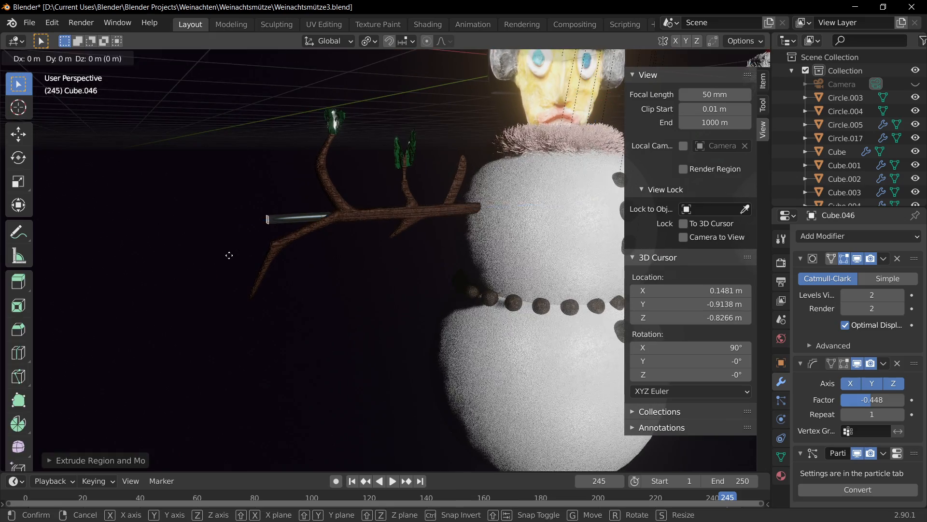
{"action": "key", "text": "z"}
{"action": "left_click", "coordinate": [236, 282]}
{"action": "key", "text": "Tab"}
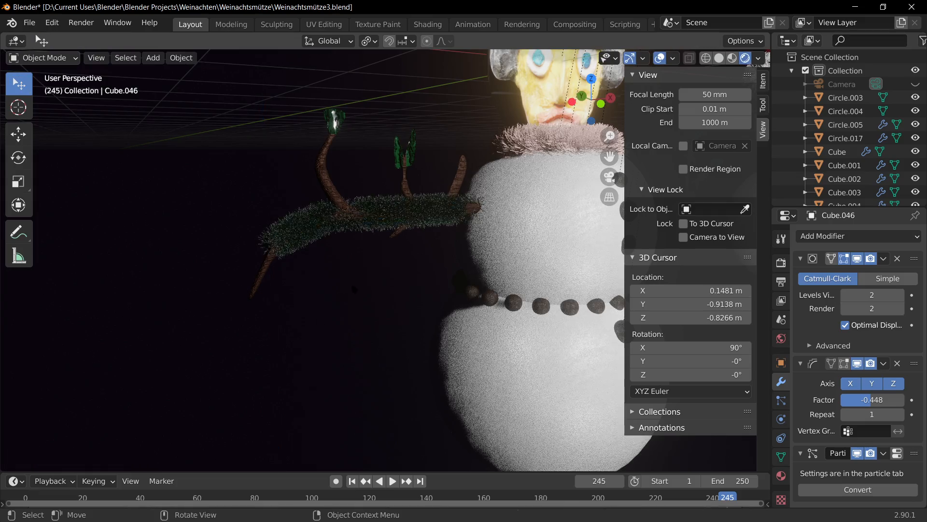
Select the hair emitter, save the file, and switch the emitter to Particle Edit mode
{"action": "middle_click_drag", "start_coordinate": [351, 280], "coordinate": [366, 236]}
{"action": "left_click", "coordinate": [366, 235]}
{"action": "scroll", "coordinate": [407, 207], "scroll_direction": "up", "scroll_amount": 5}
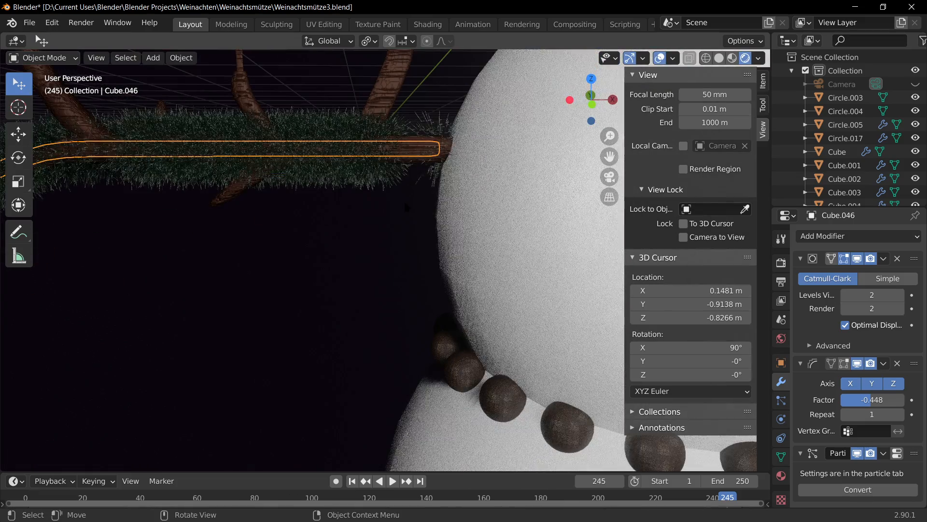
{"action": "scroll", "coordinate": [396, 232], "scroll_direction": "down", "scroll_amount": 4}
{"action": "key", "text": "ctrl+s"}
{"action": "left_click", "coordinate": [43, 58]}
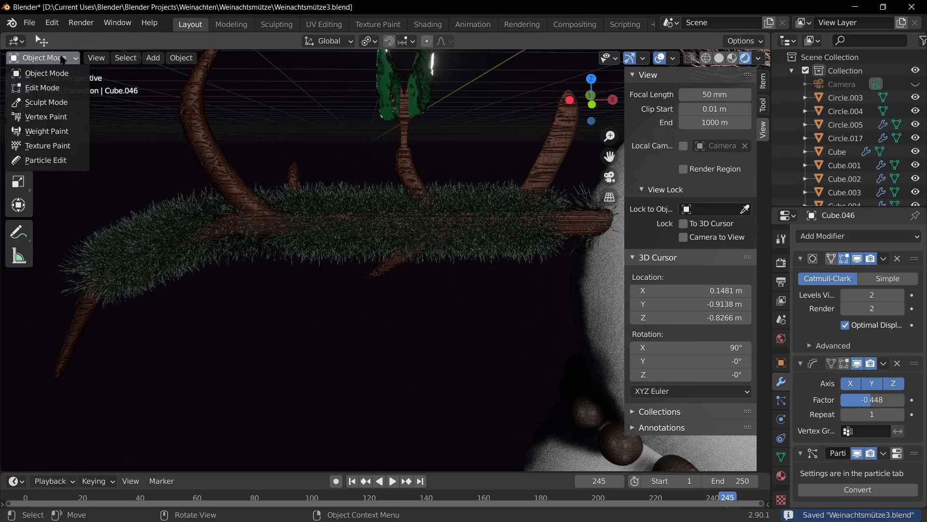
{"action": "left_click", "coordinate": [46, 160]}
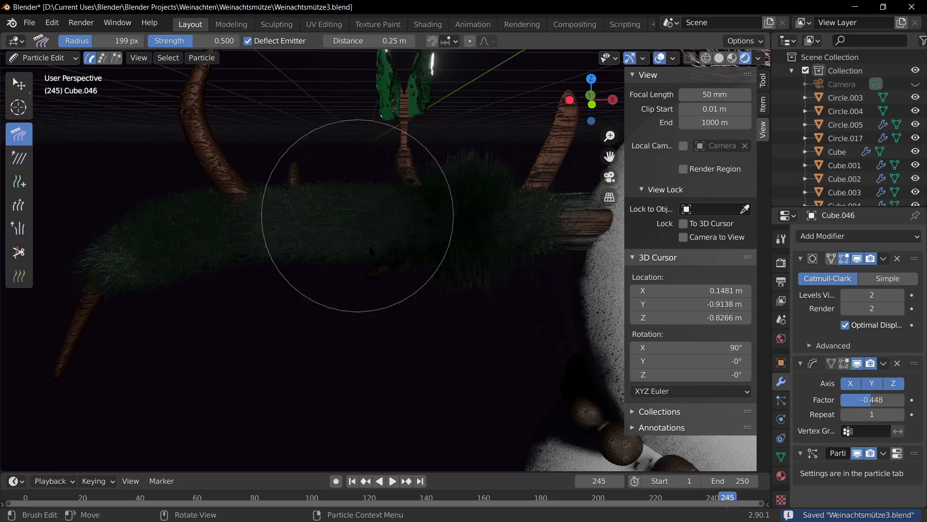
Trim the hair along the branch with the Cut brush, reducing the brush radius to 116 px, and return to Object Mode
{"action": "left_click", "coordinate": [18, 251]}
{"action": "mouse_move", "coordinate": [383, 208]}
{"action": "left_mouse_down"}
{"action": "mouse_move", "coordinate": [331, 176]}
{"action": "mouse_move", "coordinate": [263, 188]}
{"action": "left_mouse_up"}
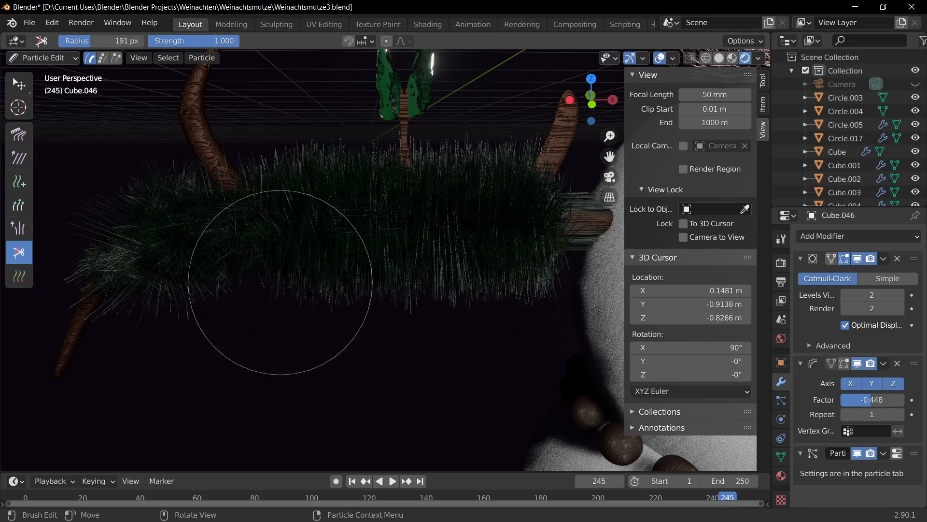
{"action": "key", "text": "f"}
{"action": "left_click", "coordinate": [363, 290]}
{"action": "mouse_move", "coordinate": [357, 150]}
{"action": "left_mouse_down"}
{"action": "mouse_move", "coordinate": [362, 220]}
{"action": "mouse_move", "coordinate": [399, 213]}
{"action": "left_mouse_up"}
{"action": "key", "text": "Tab"}
{"action": "key", "text": "Tab"}
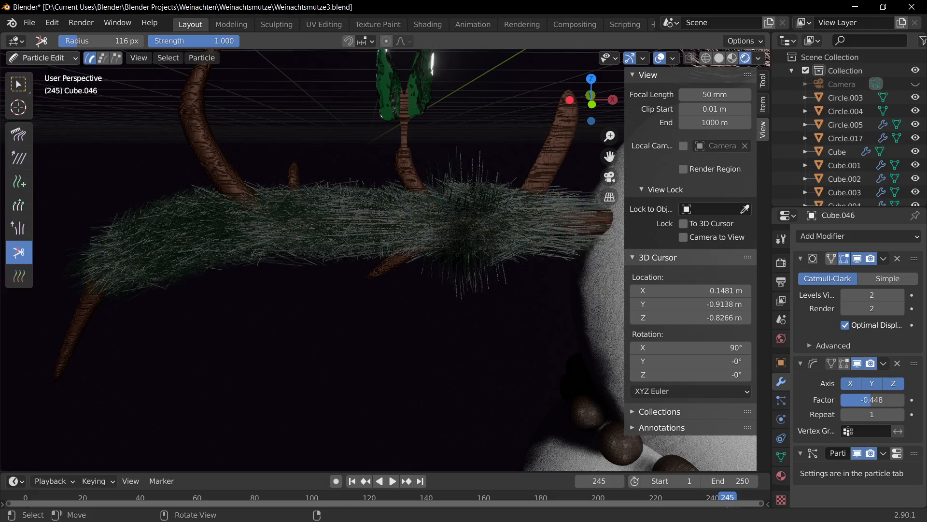
{"action": "left_click", "coordinate": [42, 58]}
{"action": "left_click", "coordinate": [34, 72]}
{"action": "middle_click_drag", "start_coordinate": [306, 278], "coordinate": [405, 287], "text": "ctrl"}
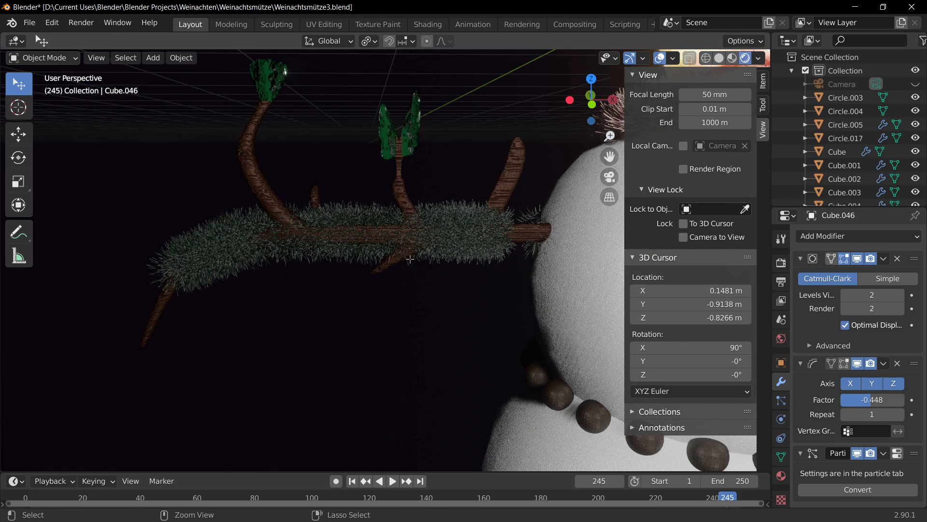
{"action": "key", "text": "Tab"}
{"action": "left_click", "coordinate": [43, 57]}
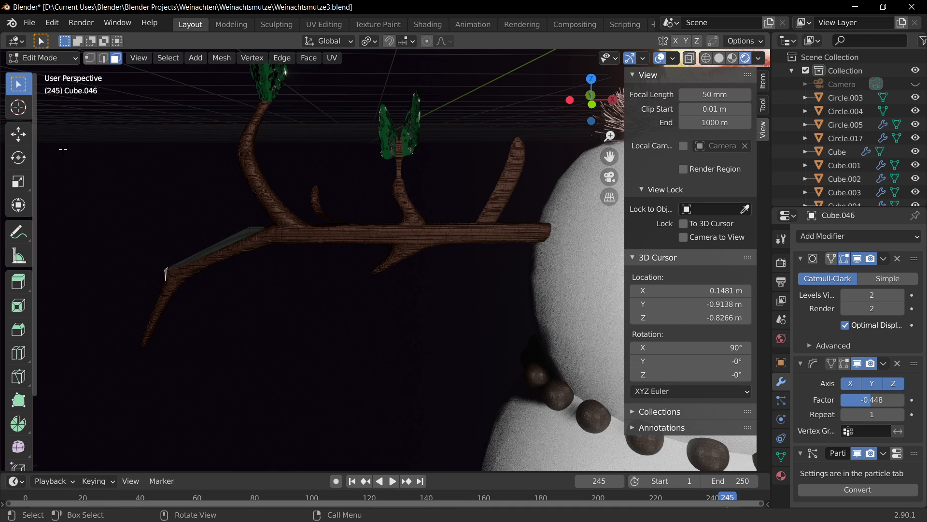
{"action": "key", "text": "Tab"}
{"action": "key", "text": "Tab"}
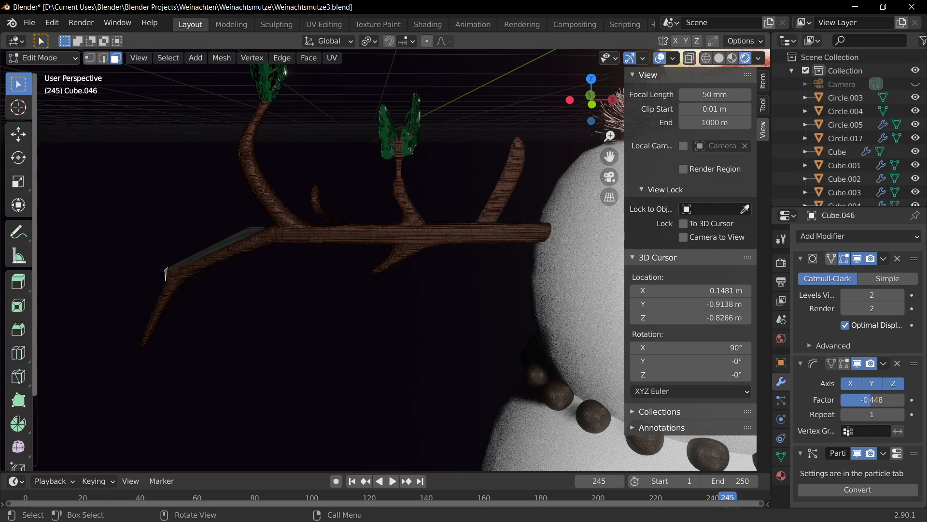
{"action": "key", "text": "Tab"}
In Particle Edit mode, cut the protruding hair from the branch's inner end to its outer end, and return to Object Mode
{"action": "left_click", "coordinate": [62, 58]}
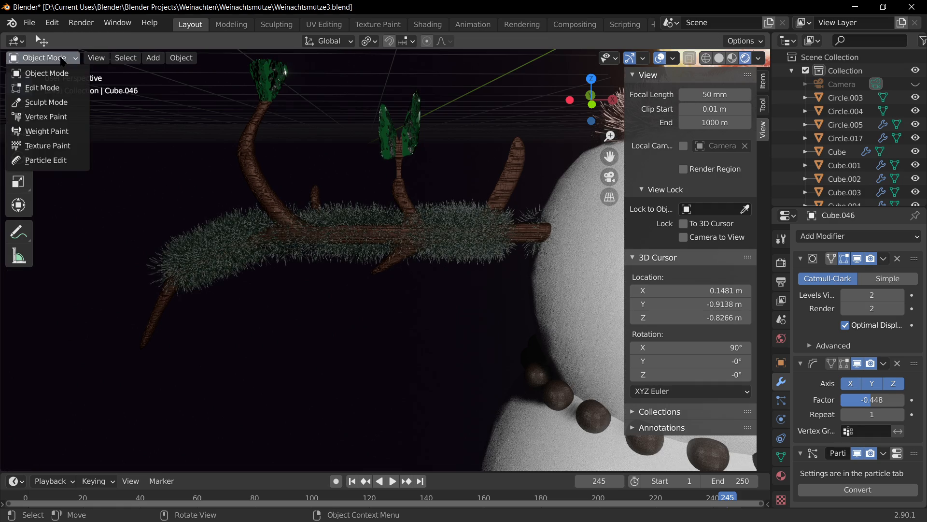
{"action": "left_click", "coordinate": [64, 160]}
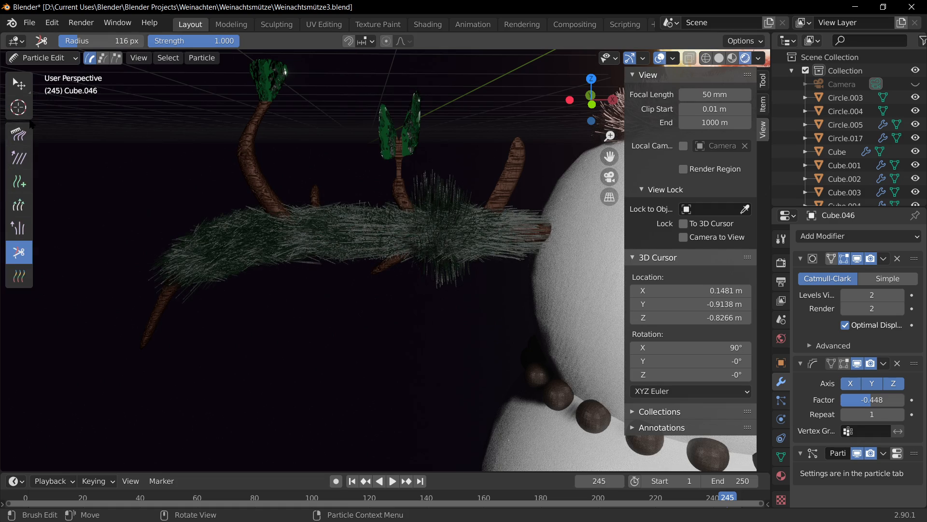
{"action": "mouse_move", "coordinate": [523, 237]}
{"action": "left_mouse_down"}
{"action": "mouse_move", "coordinate": [232, 239]}
{"action": "mouse_move", "coordinate": [482, 253]}
{"action": "mouse_move", "coordinate": [207, 207]}
{"action": "mouse_move", "coordinate": [332, 246]}
{"action": "left_mouse_up"}
{"action": "mouse_move", "coordinate": [459, 253]}
{"action": "left_mouse_down"}
{"action": "mouse_move", "coordinate": [425, 244]}
{"action": "mouse_move", "coordinate": [325, 269]}
{"action": "mouse_move", "coordinate": [253, 217]}
{"action": "mouse_move", "coordinate": [73, 218]}
{"action": "left_mouse_up"}
{"action": "mouse_move", "coordinate": [513, 219]}
{"action": "left_mouse_down"}
{"action": "mouse_move", "coordinate": [319, 215]}
{"action": "mouse_move", "coordinate": [290, 228]}
{"action": "mouse_move", "coordinate": [534, 240]}
{"action": "mouse_move", "coordinate": [380, 252]}
{"action": "left_mouse_up"}
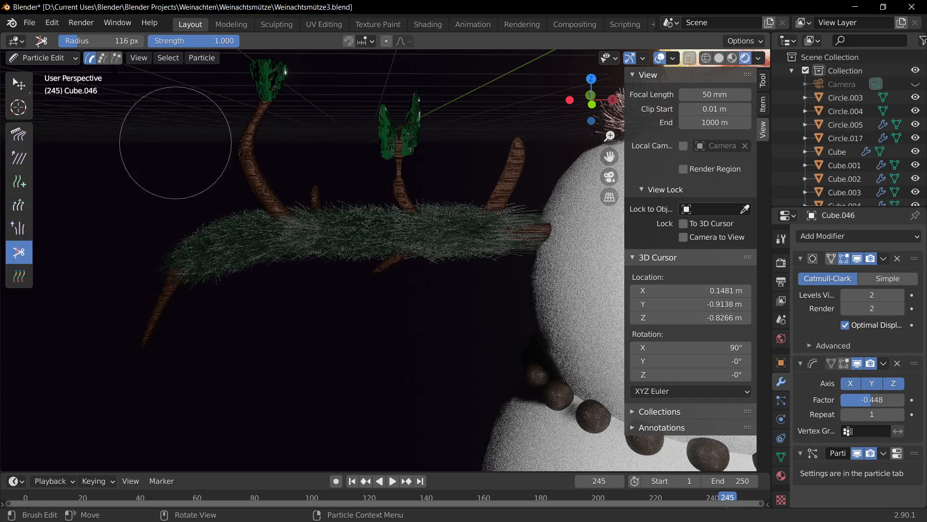
{"action": "left_click", "coordinate": [53, 57]}
{"action": "left_click", "coordinate": [47, 73]}
{"action": "scroll", "coordinate": [407, 362], "scroll_direction": "down", "scroll_amount": 3}
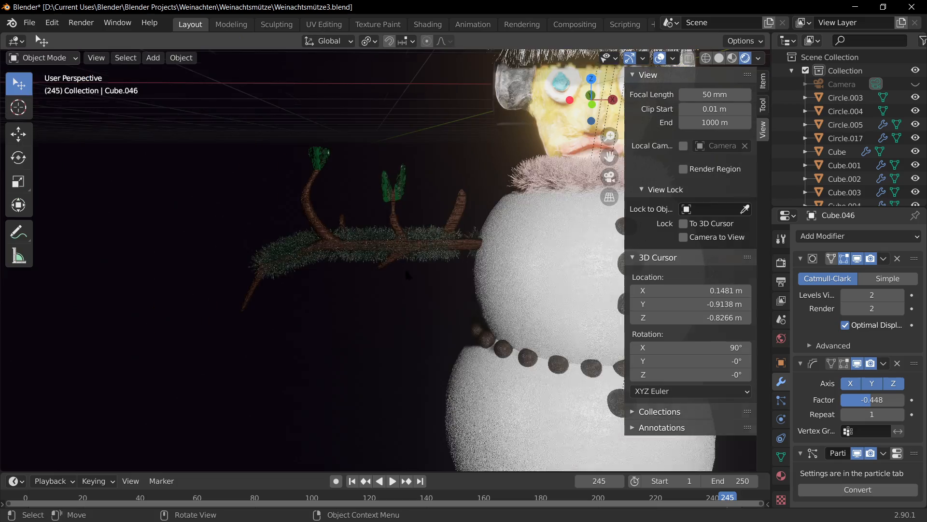
{"action": "scroll", "coordinate": [385, 321], "scroll_direction": "up", "scroll_amount": 5}
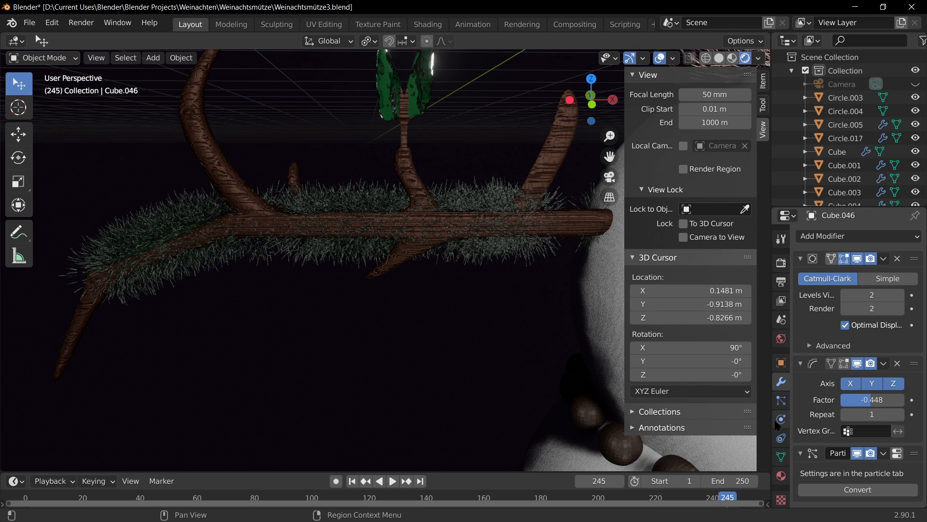
Set the hair particle system's children to None
{"action": "left_click", "coordinate": [782, 400]}
{"action": "scroll", "coordinate": [850, 422], "scroll_direction": "down", "scroll_amount": 15}
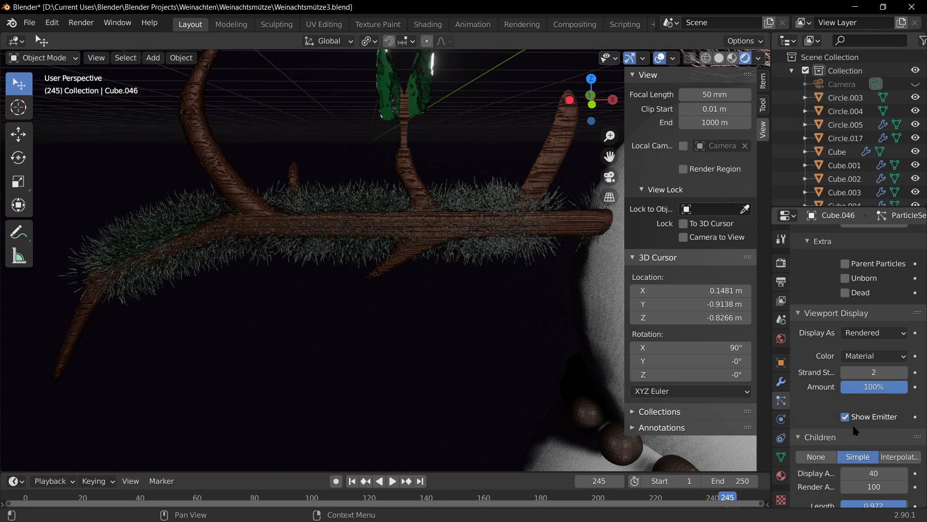
{"action": "scroll", "coordinate": [851, 372], "scroll_direction": "down", "scroll_amount": 3}
{"action": "left_click", "coordinate": [815, 313]}
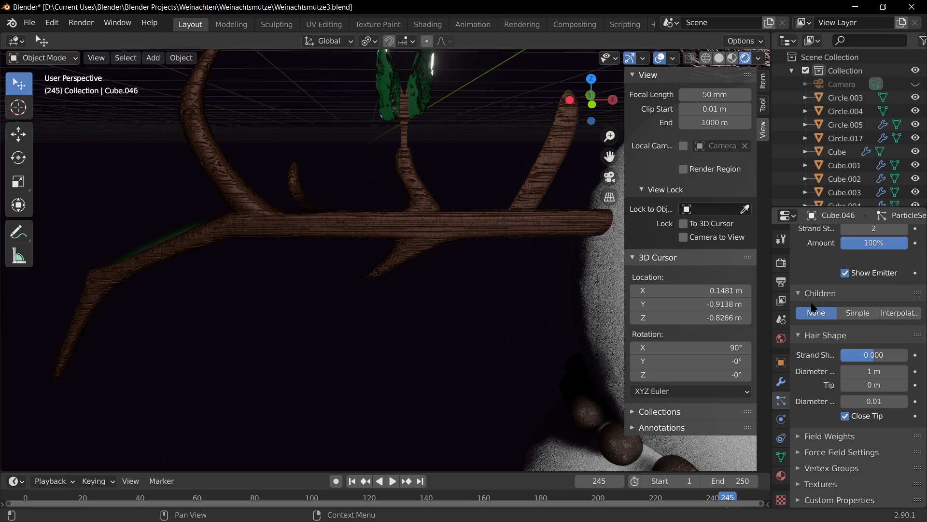
In Particle Edit mode, add hairs along the branch with the Add brush at 50 px radius and count 10, and return to Object Mode
{"action": "left_click", "coordinate": [51, 58]}
{"action": "left_click", "coordinate": [29, 162]}
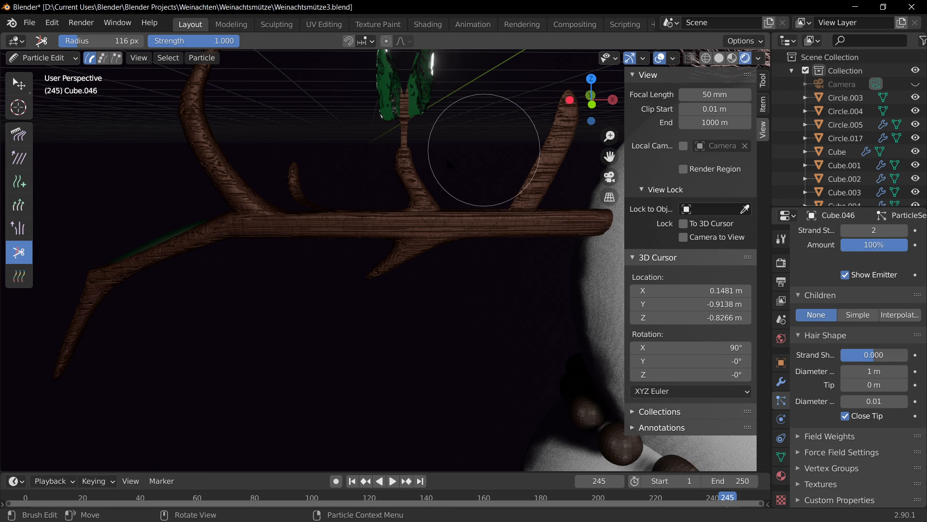
{"action": "left_click", "coordinate": [19, 231]}
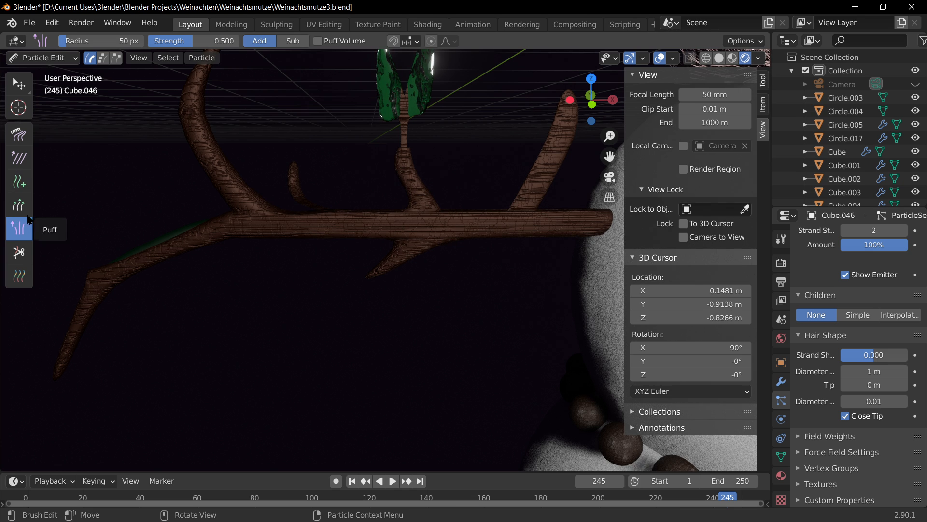
{"action": "left_click", "coordinate": [19, 184]}
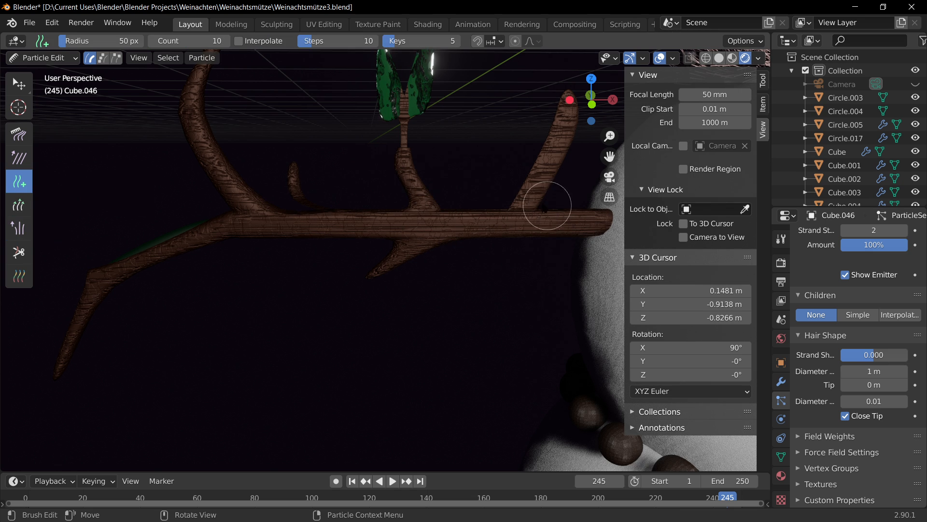
{"action": "left_click", "coordinate": [483, 211]}
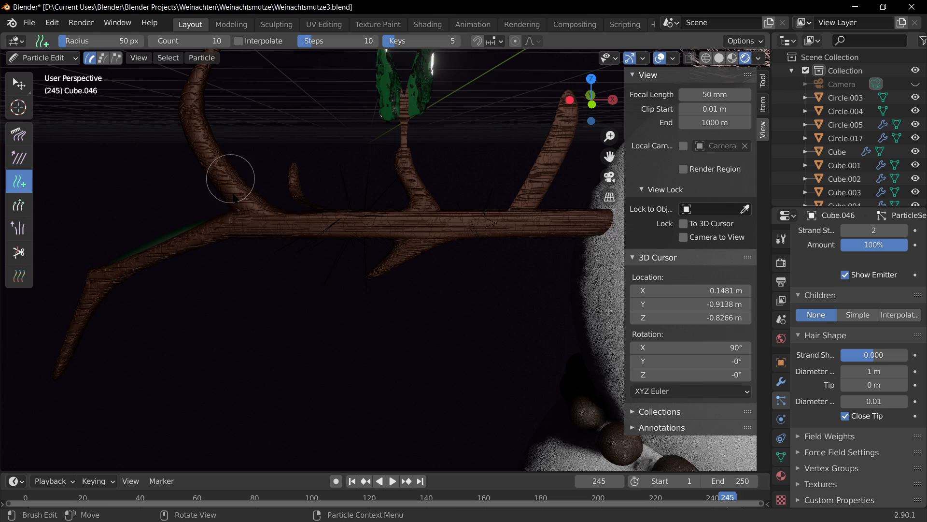
{"action": "middle_click_drag", "start_coordinate": [232, 182], "coordinate": [331, 290]}
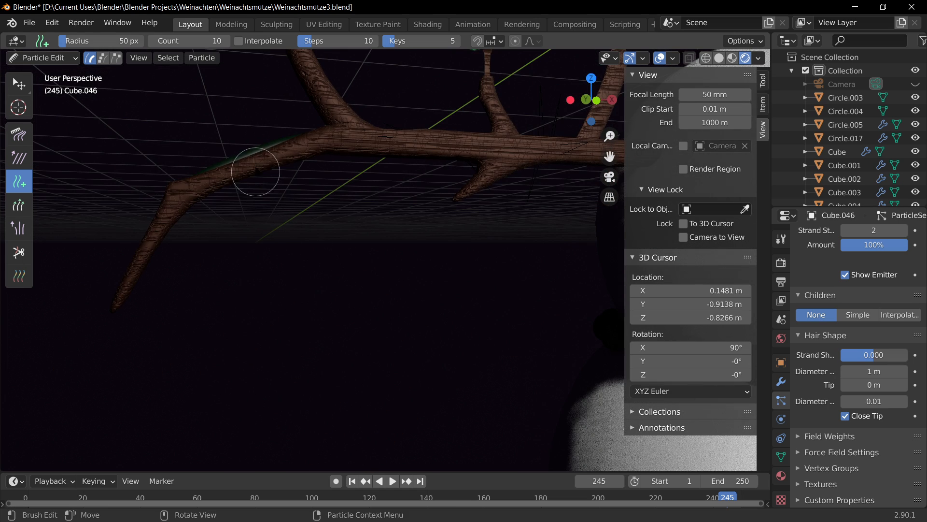
{"action": "left_click", "coordinate": [55, 59]}
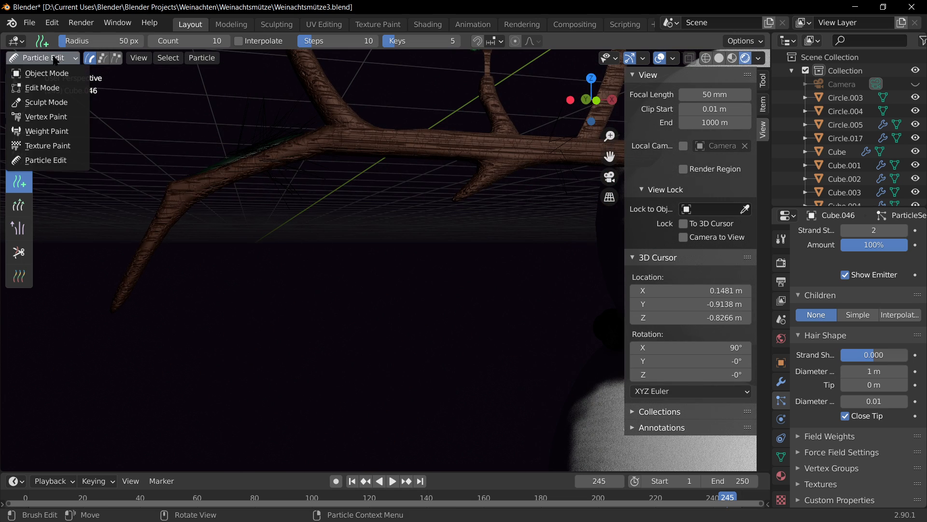
{"action": "left_click", "coordinate": [65, 73]}
{"action": "middle_click_drag", "start_coordinate": [330, 213], "coordinate": [273, 210]}
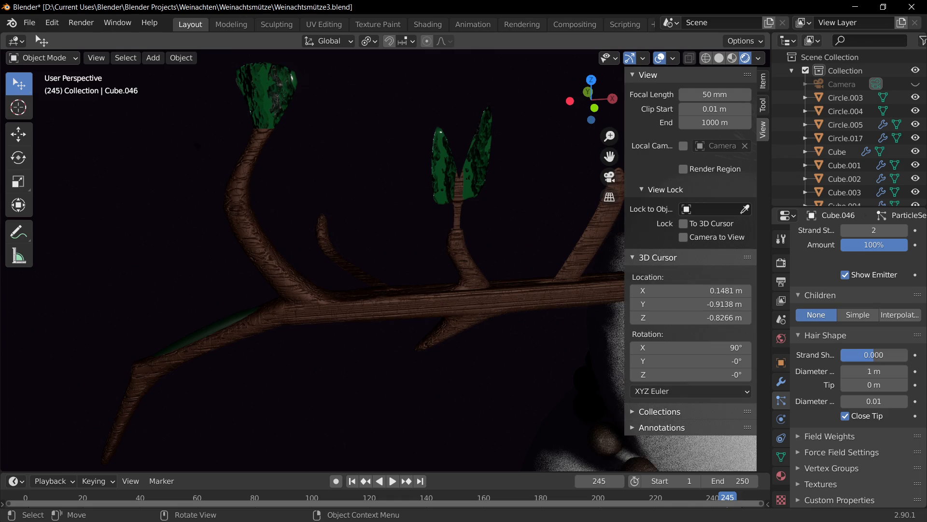
Set the hair particle system's children to Simple
{"action": "left_click", "coordinate": [853, 320]}
{"action": "middle_click_drag", "start_coordinate": [470, 297], "coordinate": [435, 289]}
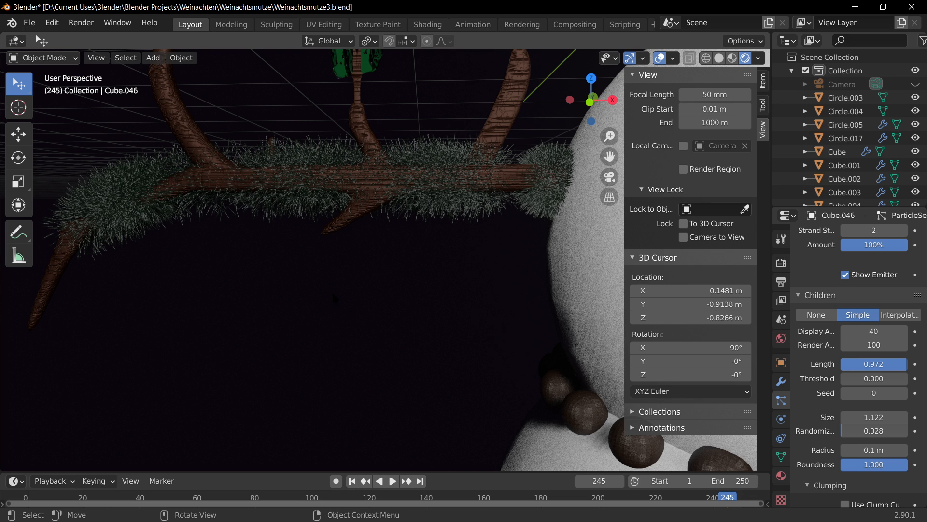
{"action": "key", "text": "Tab"}
{"action": "key", "text": "Tab"}
Comb the hair along the branch in Particle Edit mode with the 199 px Comb brush, and return to Object Mode
{"action": "left_click", "coordinate": [42, 57]}
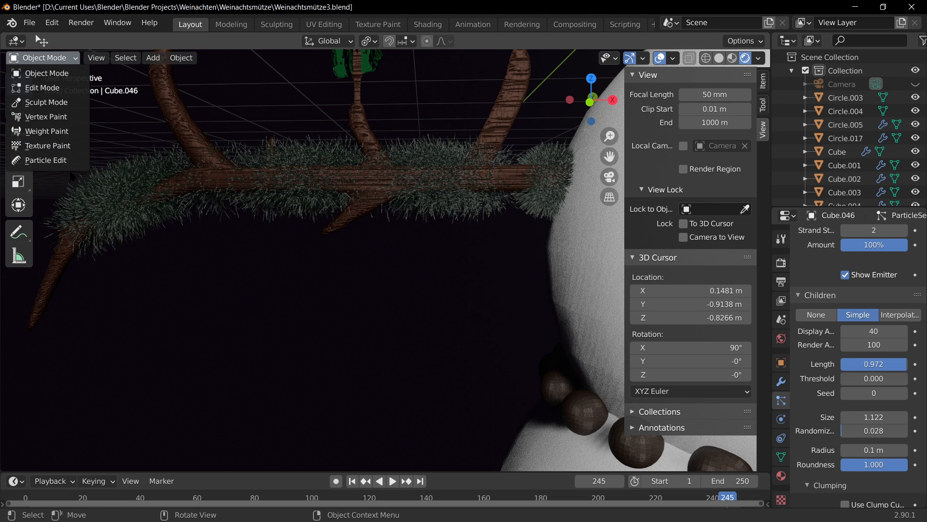
{"action": "left_click", "coordinate": [43, 161]}
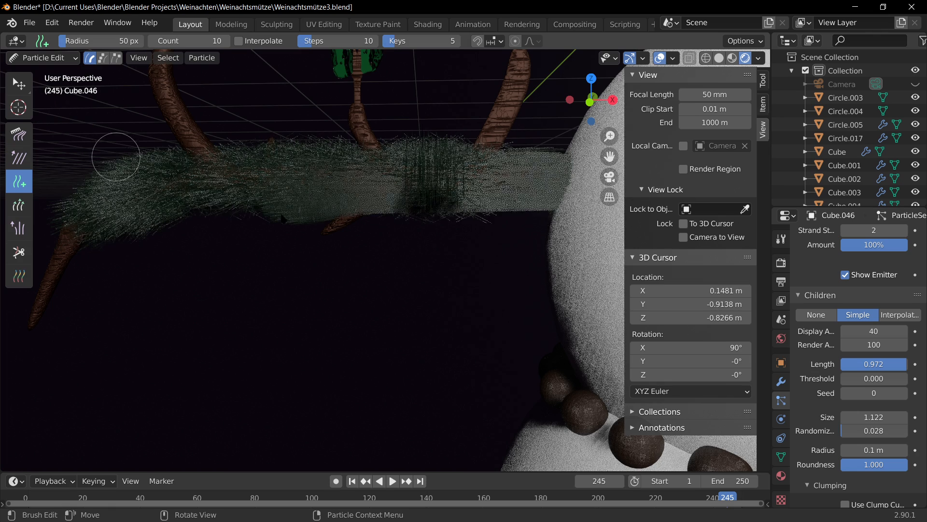
{"action": "left_click", "coordinate": [18, 135]}
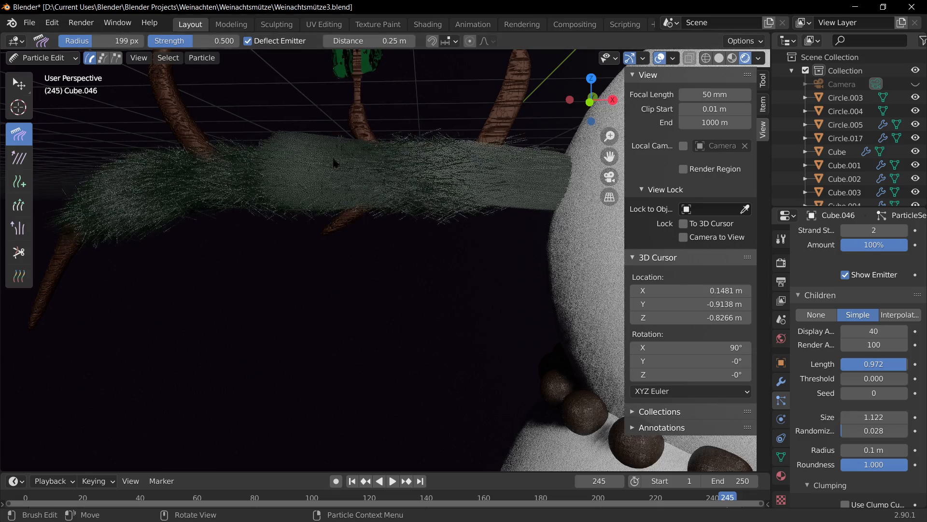
{"action": "key", "text": "Tab"}
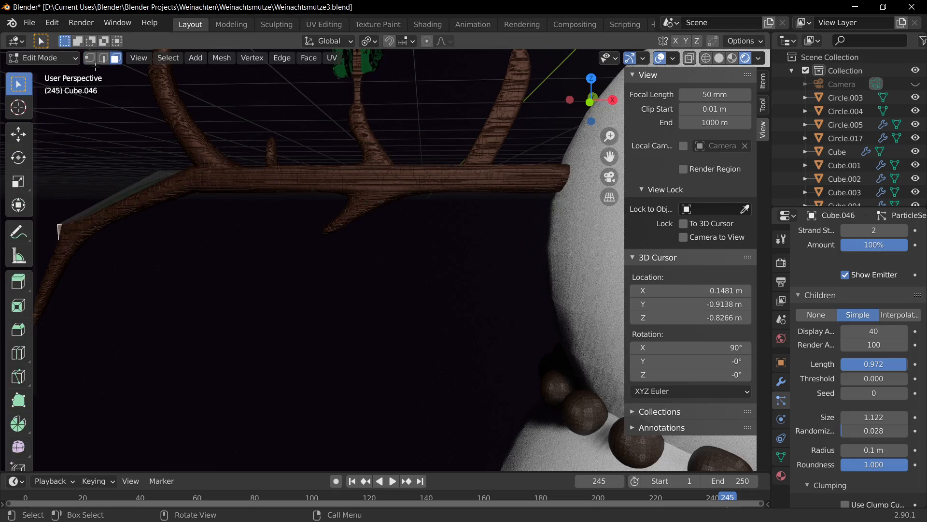
{"action": "left_click", "coordinate": [43, 58]}
{"action": "left_click", "coordinate": [38, 73]}
Examine the whole snowman from the front, comparing the hairy branch arm with the bare arm on the other side
{"action": "scroll", "coordinate": [385, 314], "scroll_direction": "down", "scroll_amount": 3}
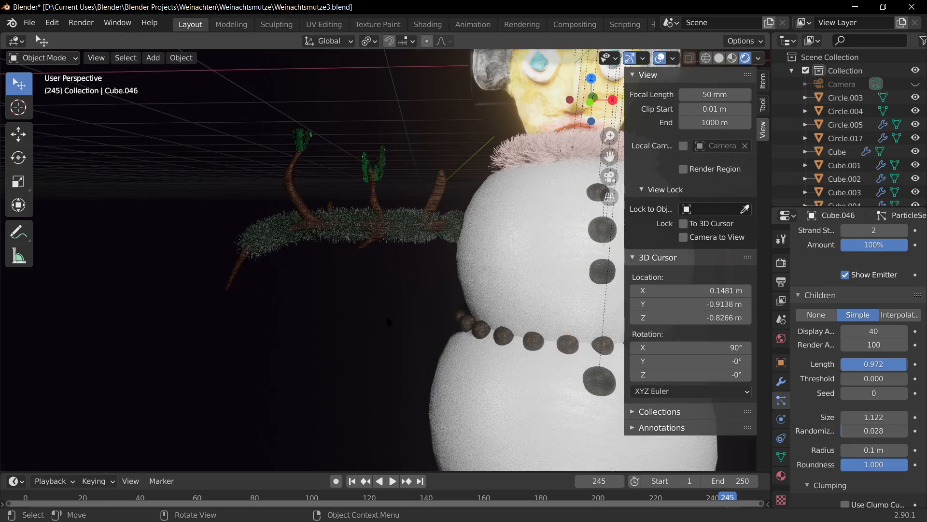
{"action": "middle_click_drag", "start_coordinate": [394, 283], "coordinate": [358, 338]}
{"action": "scroll", "coordinate": [309, 333], "scroll_direction": "up", "scroll_amount": 3}
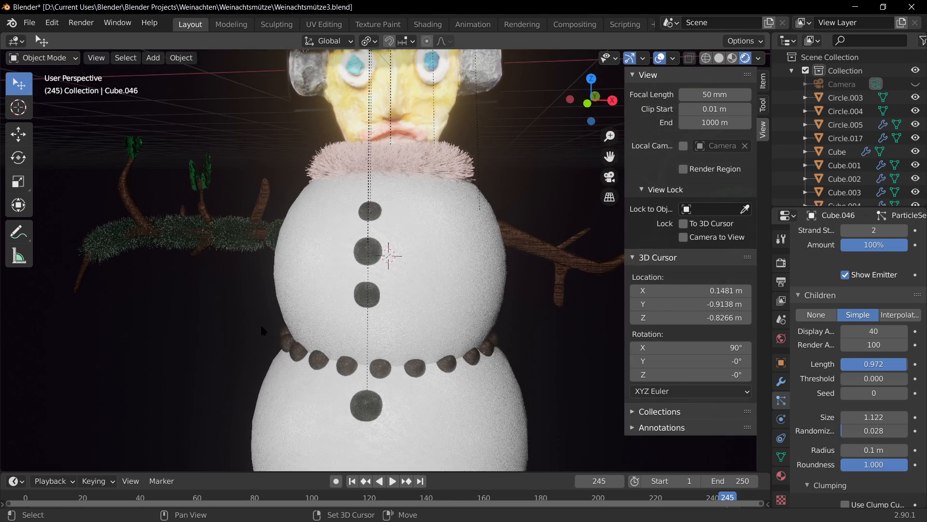
{"action": "scroll", "coordinate": [261, 327], "scroll_direction": "down", "scroll_amount": 4}
{"action": "scroll", "coordinate": [268, 286], "scroll_direction": "up", "scroll_amount": 3}
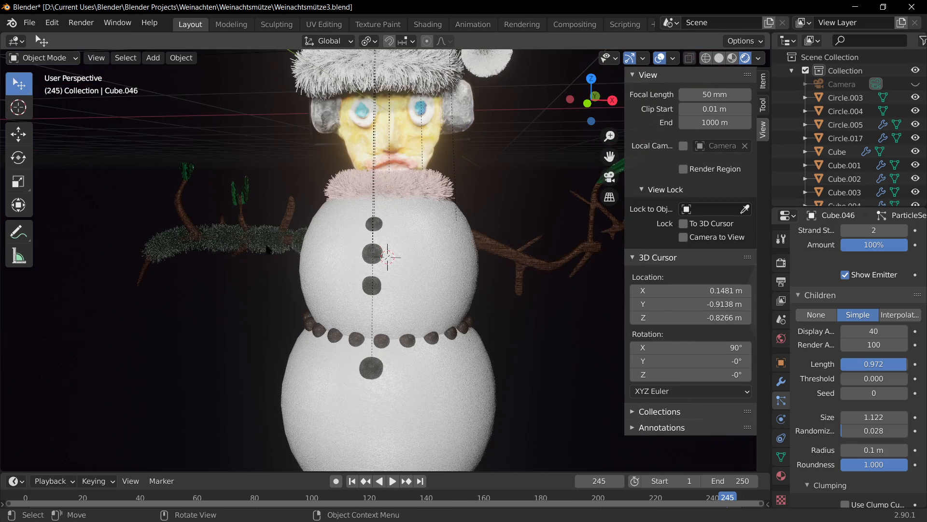
{"action": "left_click", "coordinate": [162, 317]}
{"action": "left_click", "coordinate": [243, 235]}
{"action": "middle_click_drag", "start_coordinate": [530, 305], "coordinate": [491, 303], "text": "shift"}
{"action": "scroll", "coordinate": [490, 302], "scroll_direction": "down", "scroll_amount": 1}
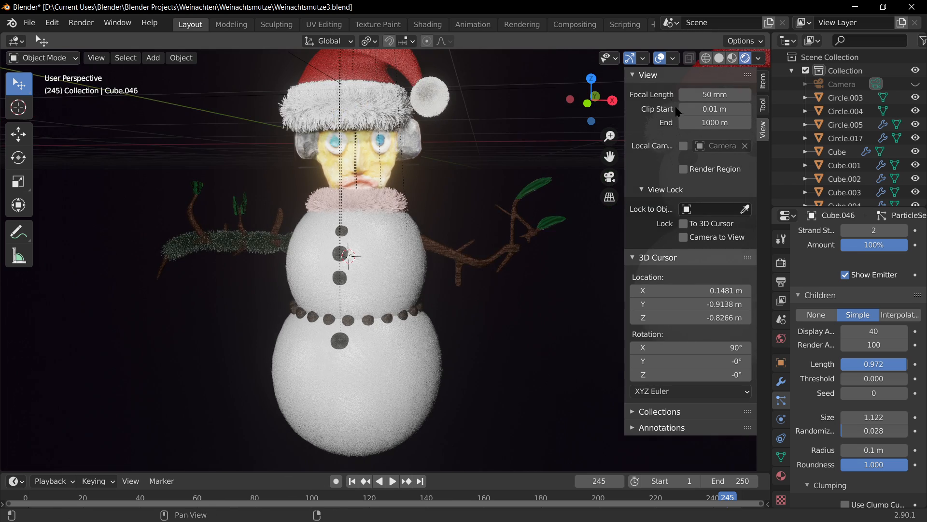
Switch the viewport to Material Preview shading, look closer at the hairy arm, and save the file
{"action": "left_click", "coordinate": [732, 58]}
{"action": "middle_click_drag", "start_coordinate": [249, 257], "coordinate": [267, 257]}
{"action": "key", "text": "shift+a"}
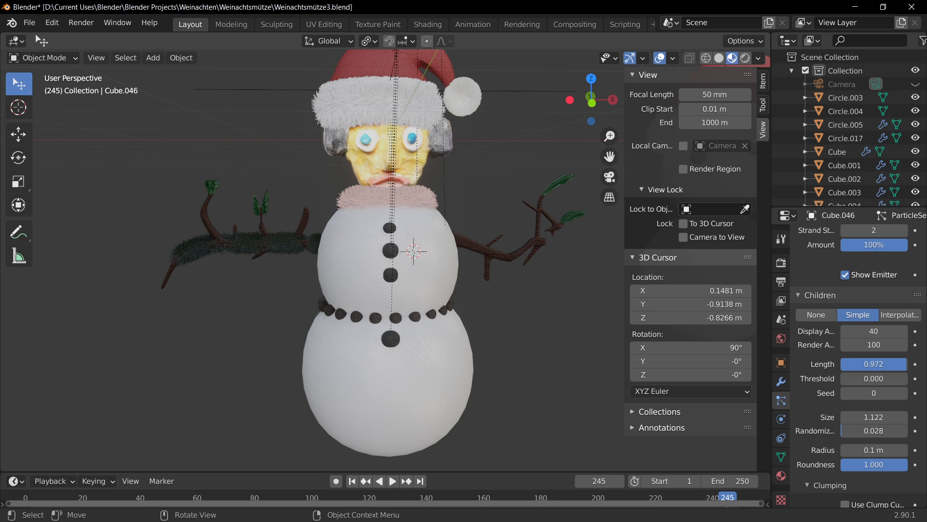
{"action": "scroll", "coordinate": [256, 248], "scroll_direction": "up", "scroll_amount": 5}
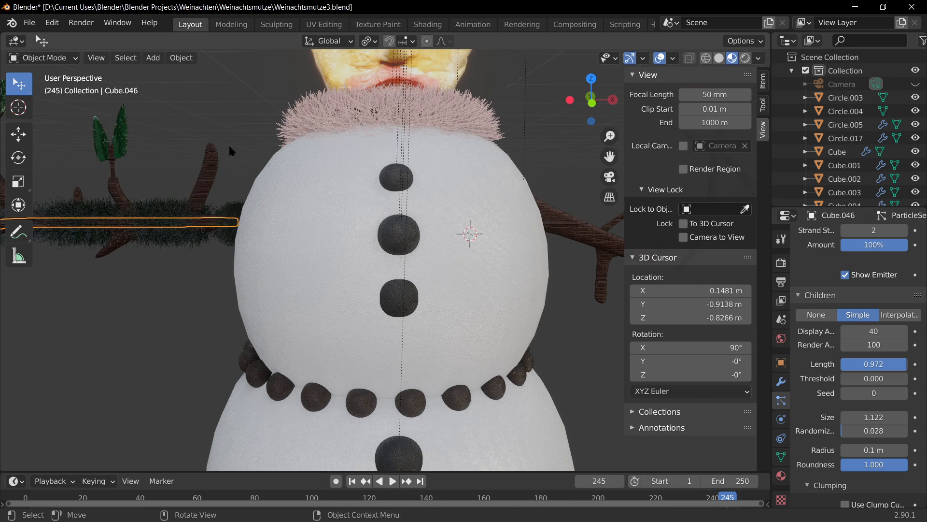
{"action": "key", "text": "ctrl+s"}
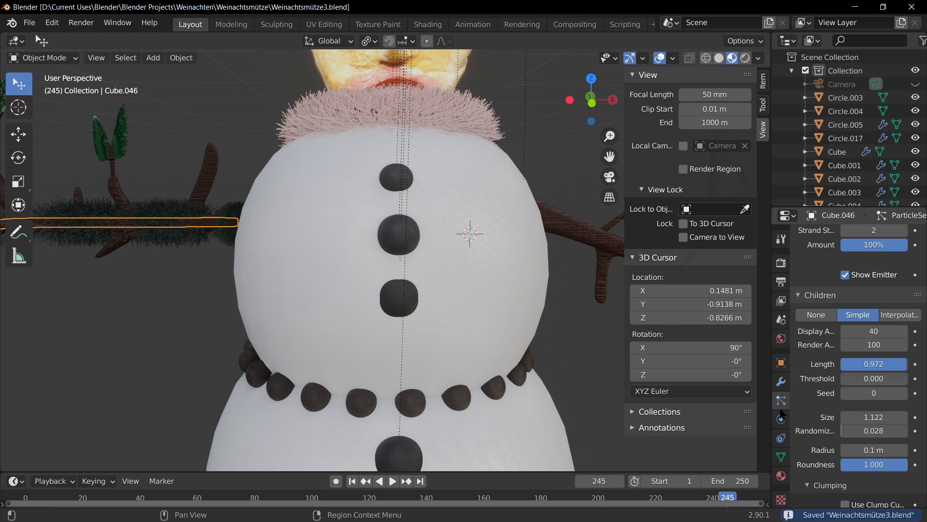
Set the roughness of the emitter's dark green hair material to 0.487, checking the arm in Rendered shading
{"action": "left_click", "coordinate": [781, 475]}
{"action": "left_click", "coordinate": [883, 275]}
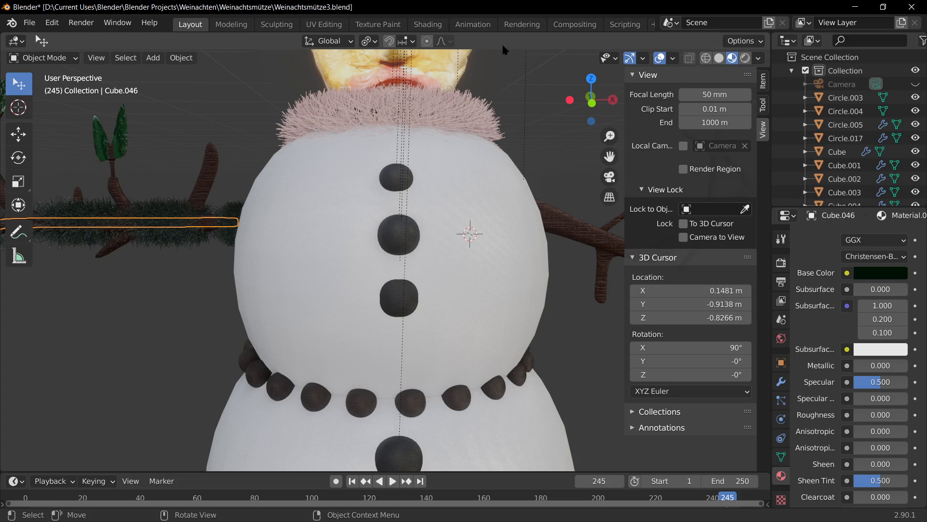
{"action": "left_click", "coordinate": [746, 58]}
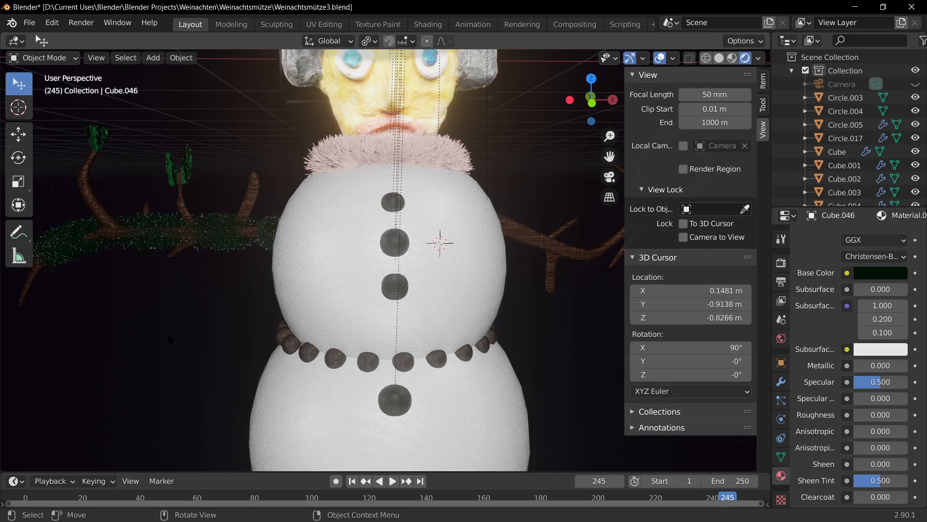
{"action": "mouse_move", "coordinate": [167, 332]}
{"action": "middle_mouse_down"}
{"action": "mouse_move", "coordinate": [203, 333]}
{"action": "mouse_move", "coordinate": [278, 308]}
{"action": "middle_mouse_up"}
{"action": "left_click", "coordinate": [327, 207]}
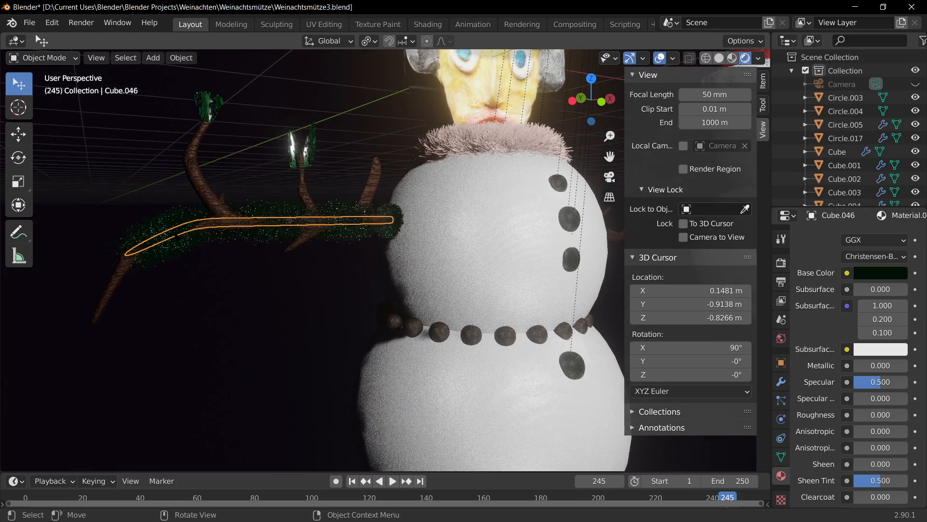
{"action": "left_click_drag", "start_coordinate": [859, 414], "coordinate": [885, 415]}
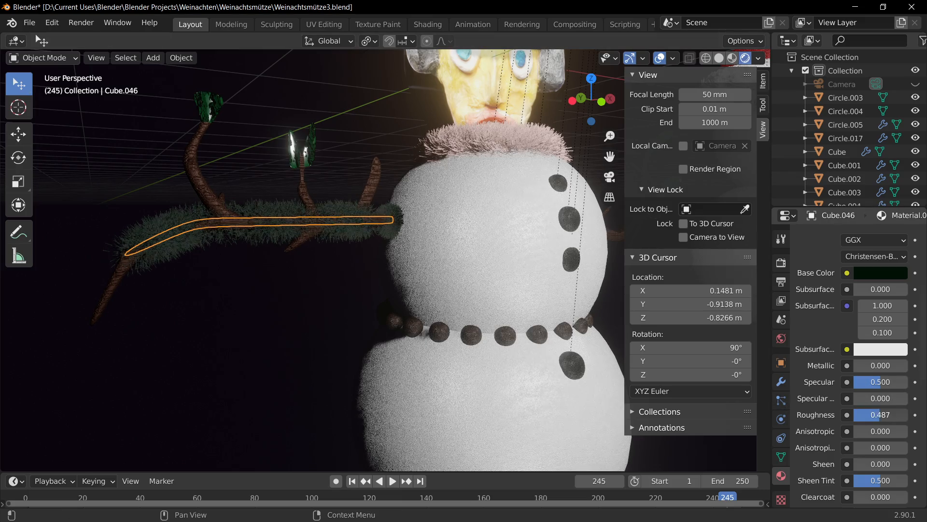
Set the hair material's metallic value to 0.858 and inspect the arm up close and from the front
{"action": "left_click_drag", "start_coordinate": [859, 365], "coordinate": [900, 365]}
{"action": "left_click", "coordinate": [181, 328]}
{"action": "scroll", "coordinate": [363, 405], "scroll_direction": "up", "scroll_amount": 3}
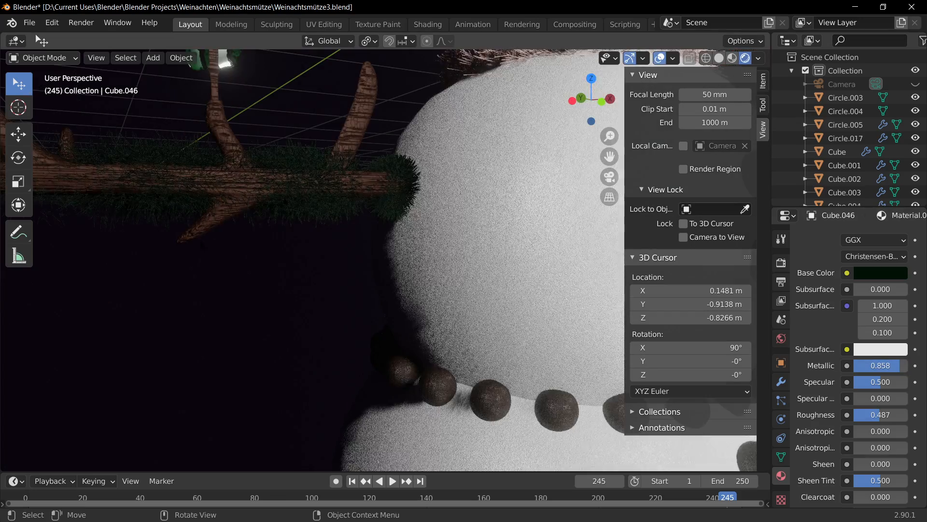
{"action": "middle_click_drag", "start_coordinate": [133, 278], "coordinate": [291, 349], "text": "shift"}
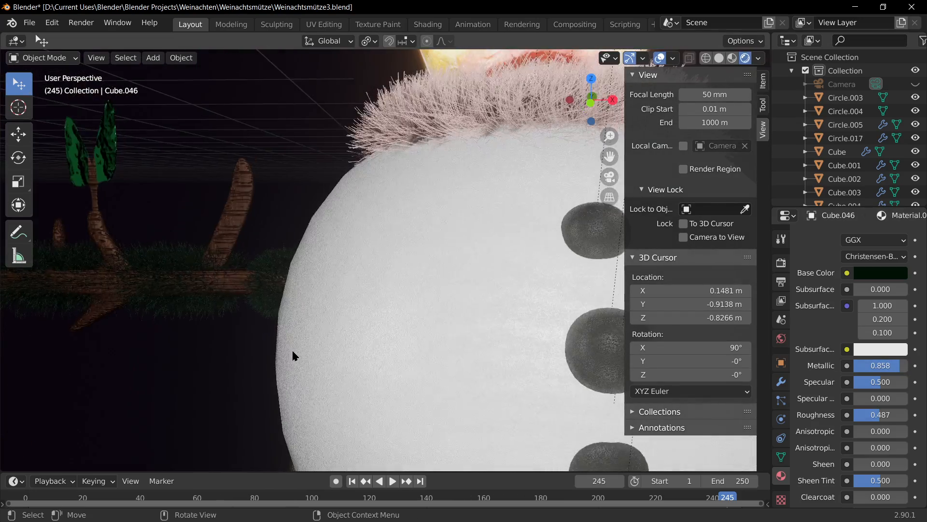
{"action": "scroll", "coordinate": [292, 349], "scroll_direction": "down", "scroll_amount": 5}
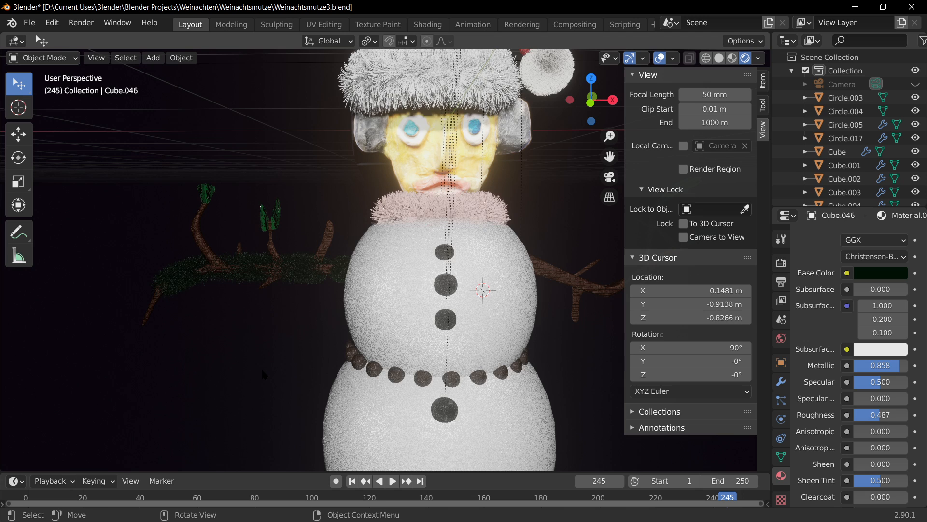
Change the hair material's base color to a very dark brown with HSV values 0.088, 0.962 and 0.066
{"action": "left_click", "coordinate": [296, 278]}
{"action": "left_click", "coordinate": [881, 275]}
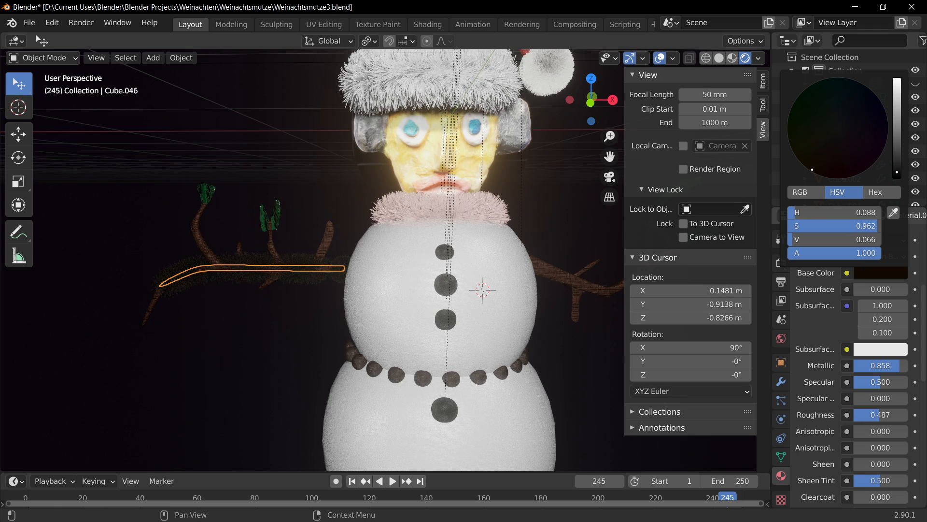
{"action": "scroll", "coordinate": [309, 351], "scroll_direction": "down", "scroll_amount": 6}
{"action": "scroll", "coordinate": [345, 261], "scroll_direction": "up", "scroll_amount": 6}
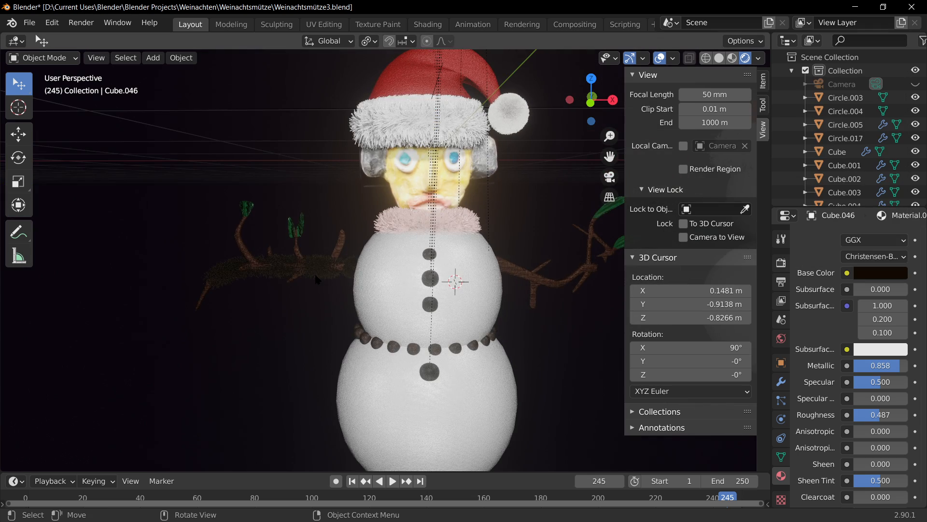
Change the hair material's base color to white, with specular at 0.208 and roughness at 1.000
{"action": "left_click", "coordinate": [881, 273]}
{"action": "left_click_drag", "start_coordinate": [900, 164], "coordinate": [895, 78]}
{"action": "left_click_drag", "start_coordinate": [841, 142], "coordinate": [839, 128]}
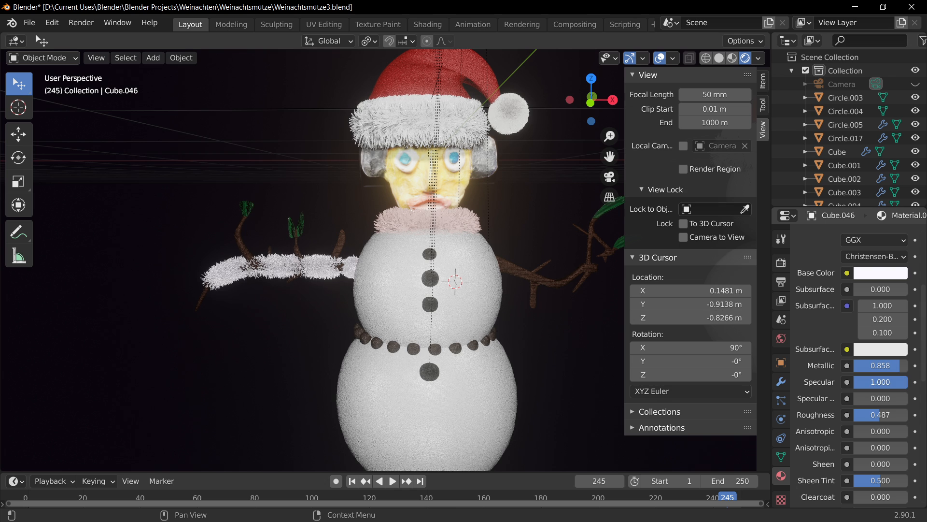
{"action": "mouse_move", "coordinate": [881, 382]}
{"action": "left_mouse_down"}
{"action": "mouse_move", "coordinate": [856, 381]}
{"action": "mouse_move", "coordinate": [865, 381]}
{"action": "left_mouse_up"}
{"action": "left_click_drag", "start_coordinate": [868, 414], "coordinate": [909, 414]}
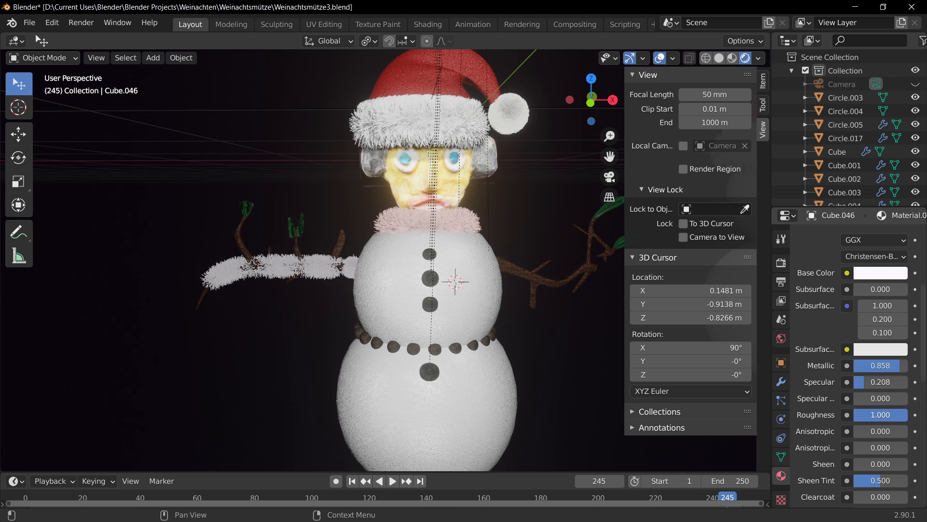
{"action": "scroll", "coordinate": [338, 326], "scroll_direction": "down", "scroll_amount": 7}
{"action": "scroll", "coordinate": [407, 245], "scroll_direction": "up", "scroll_amount": 6}
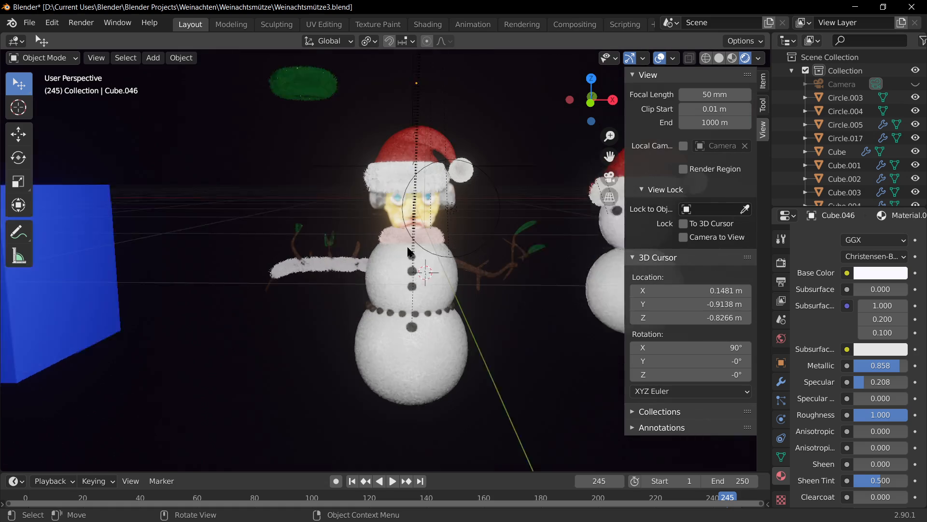
Look at the white hairy arm through the camera and save the file
{"action": "key", "text": "KP_0"}
{"action": "scroll", "coordinate": [413, 237], "scroll_direction": "up", "scroll_amount": 4}
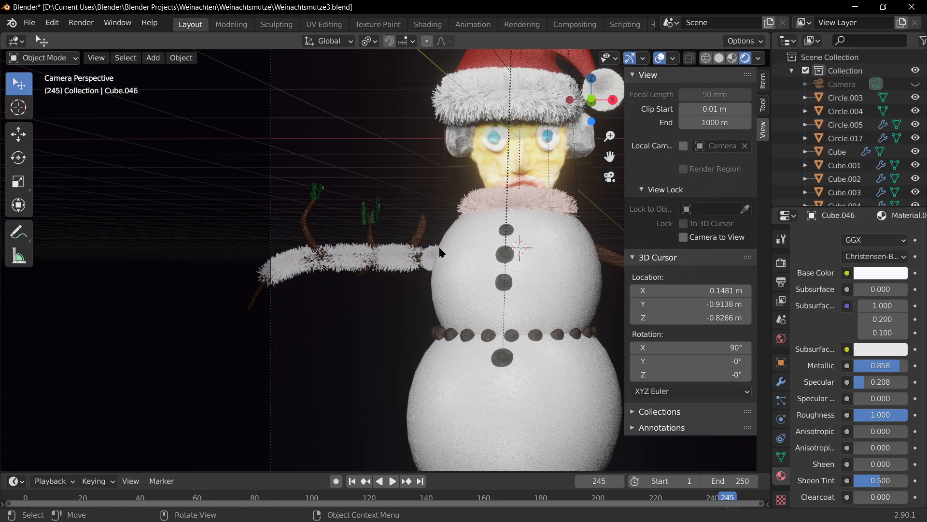
{"action": "key", "text": "ctrl+s"}
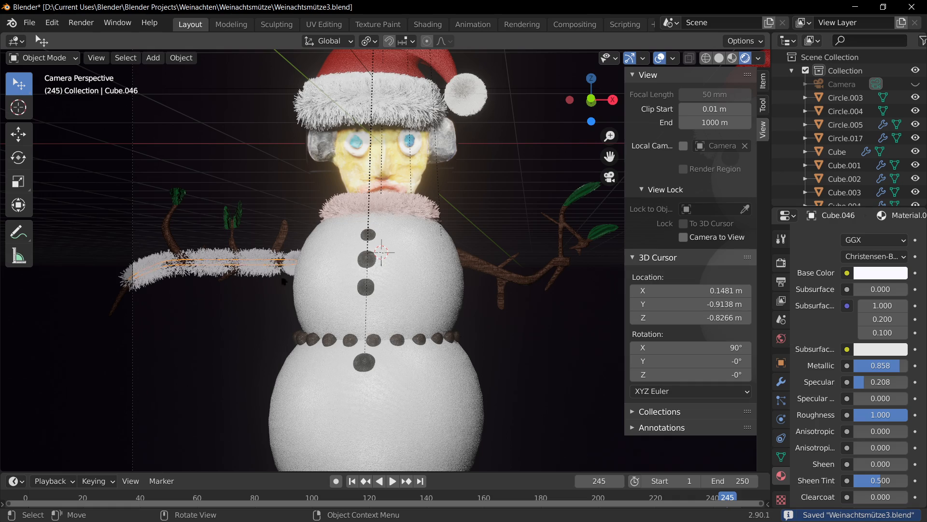
Examine the white hairy arm in the camera view and the bare branch arm on the snowman's other side
{"action": "key", "text": "s"}
{"action": "key", "text": "Escape"}
{"action": "key", "text": "Tab"}
{"action": "key", "text": "Tab"}
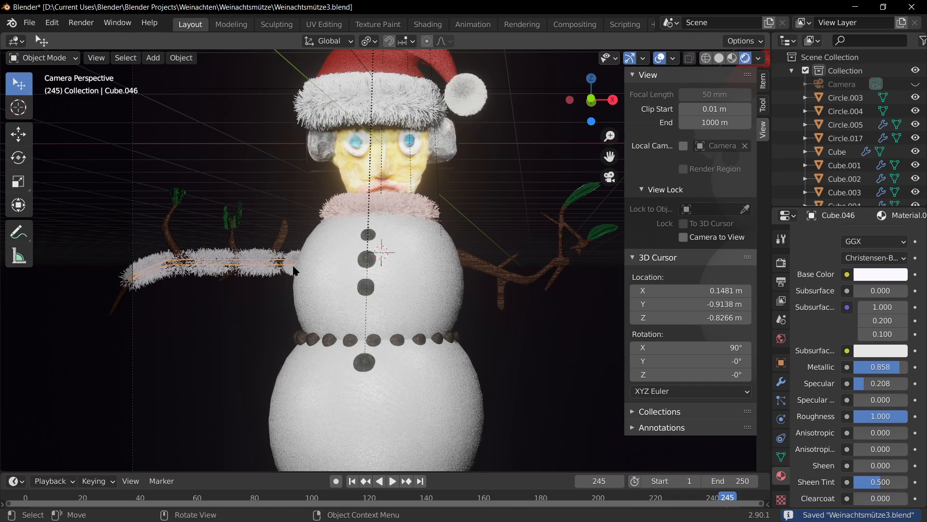
{"action": "scroll", "coordinate": [256, 325], "scroll_direction": "down", "scroll_amount": 2}
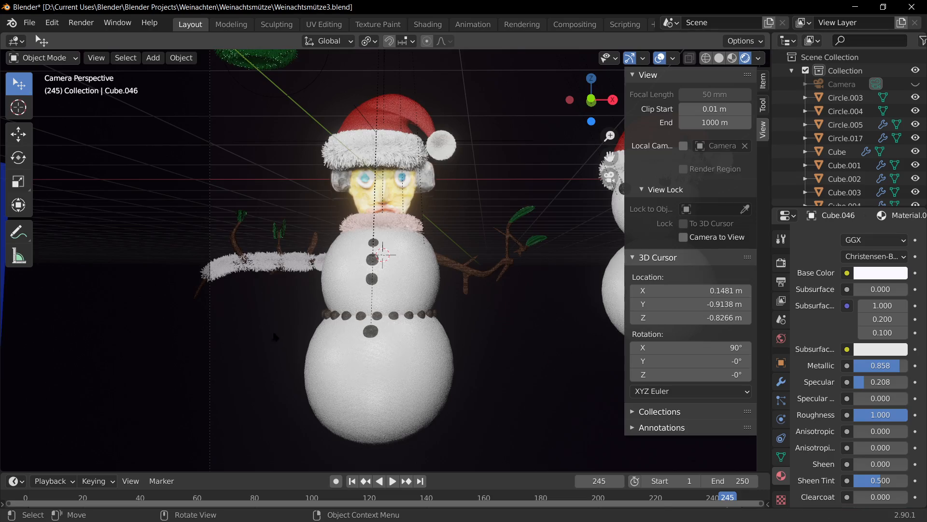
{"action": "key", "text": "KP_0"}
{"action": "scroll", "coordinate": [390, 360], "scroll_direction": "up", "scroll_amount": 4}
{"action": "middle_click_drag", "start_coordinate": [390, 360], "coordinate": [359, 252]}
{"action": "key", "text": "Tab"}
{"action": "key", "text": "Tab"}
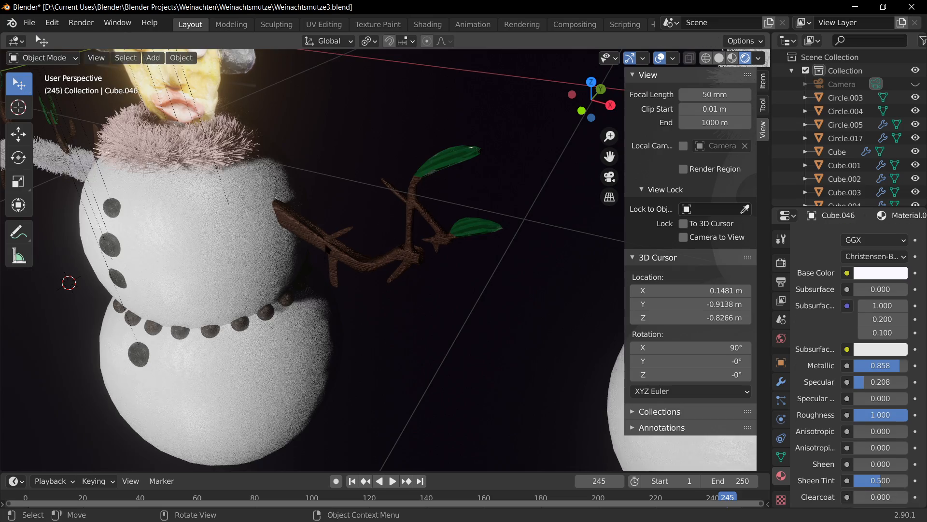
Try adding an emitter particle system to the branch arms object, checking the effect in Object Mode
{"action": "left_click", "coordinate": [307, 224]}
{"action": "key", "text": "Tab"}
{"action": "scroll", "coordinate": [306, 223], "scroll_direction": "up", "scroll_amount": 4}
{"action": "key", "text": "alt+a"}
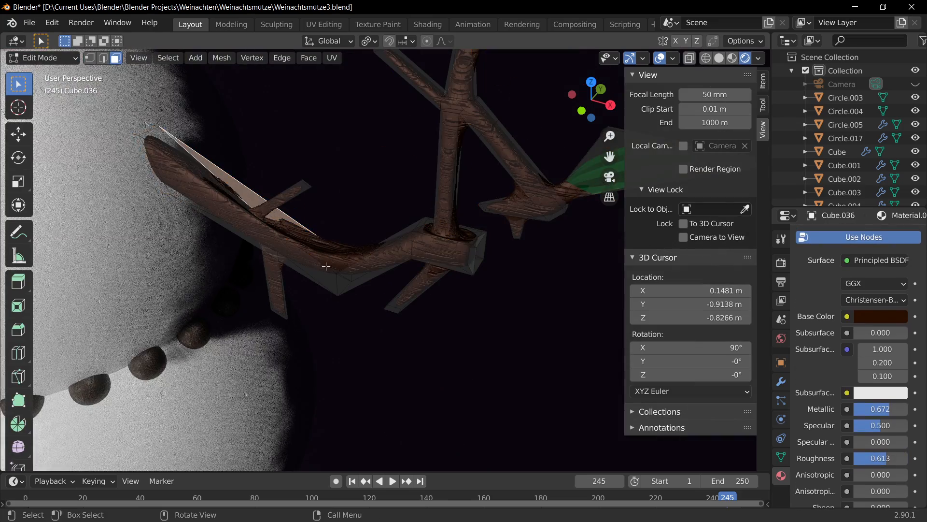
{"action": "left_click", "coordinate": [782, 399]}
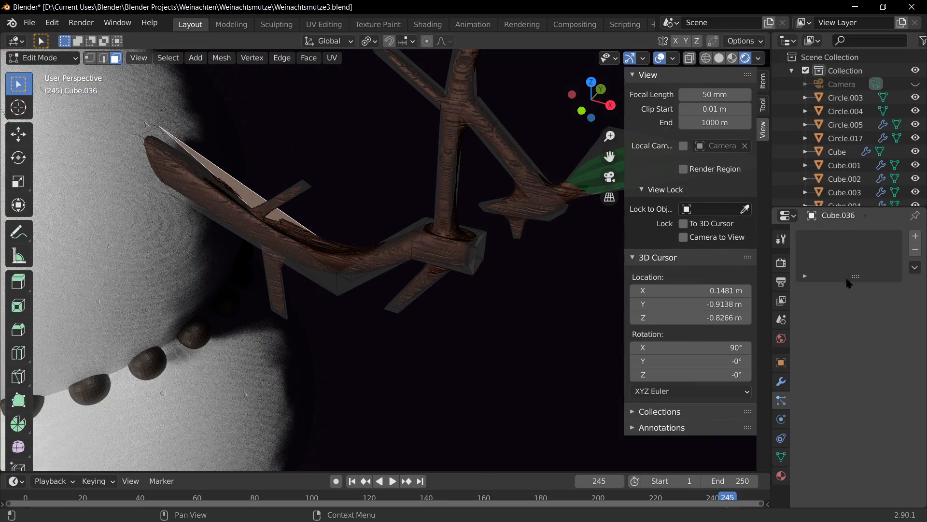
{"action": "left_click", "coordinate": [916, 235]}
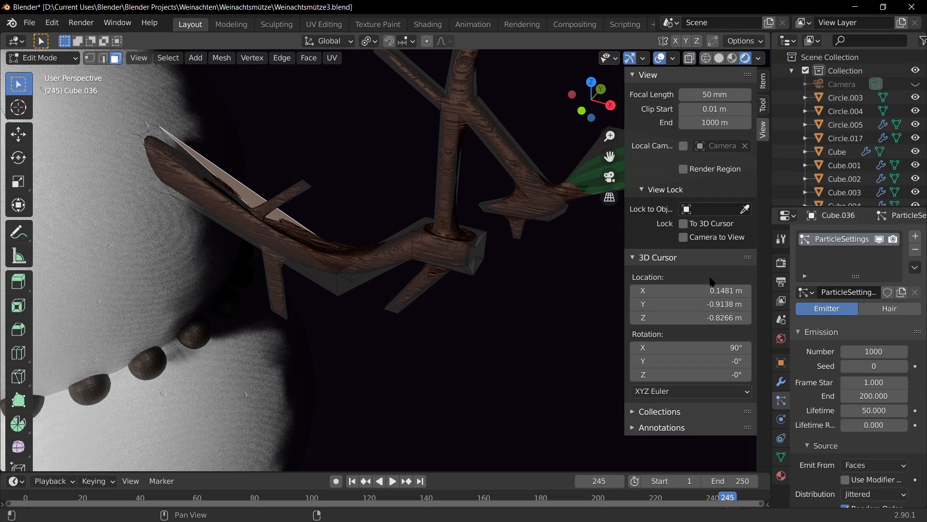
{"action": "key", "text": "Tab"}
{"action": "scroll", "coordinate": [347, 322], "scroll_direction": "down", "scroll_amount": 6}
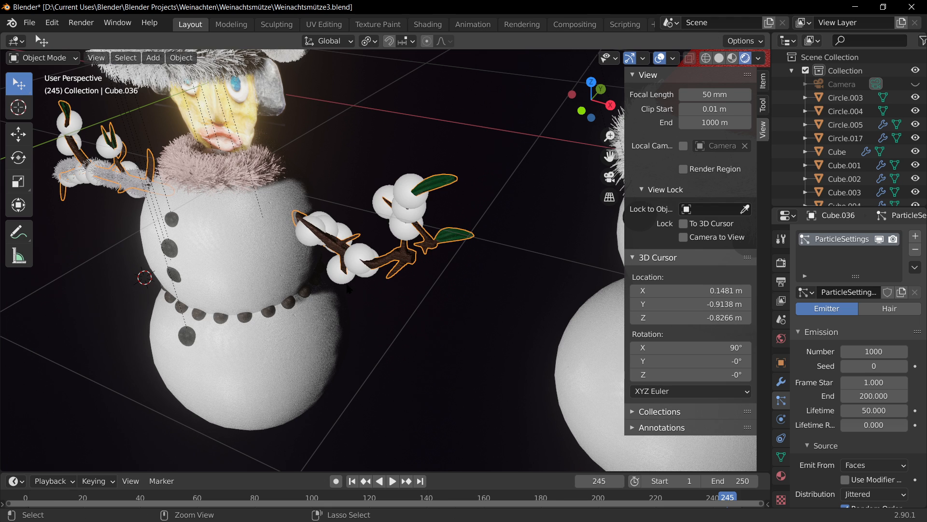
Remove the particle system just added to the branch arms object
{"action": "key", "text": "Tab"}
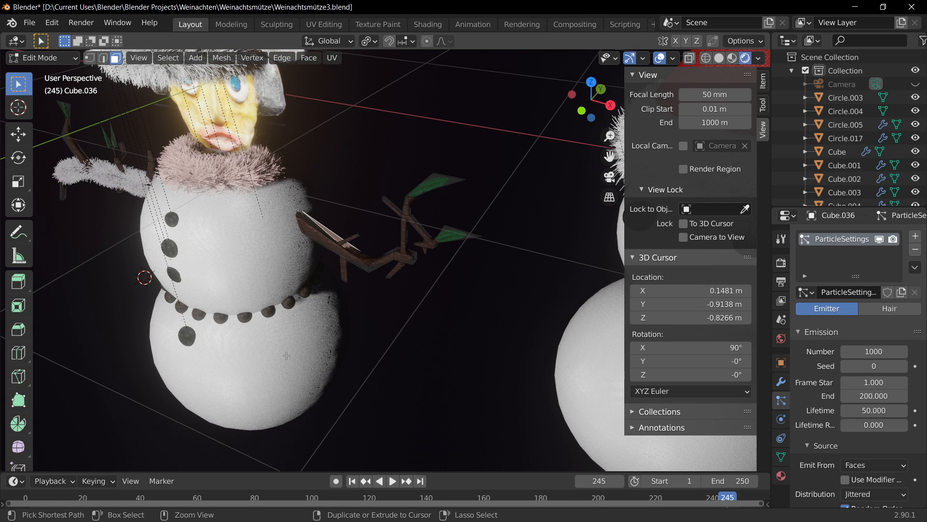
{"action": "key", "text": "Tab"}
{"action": "scroll", "coordinate": [286, 356], "scroll_direction": "down", "scroll_amount": 5}
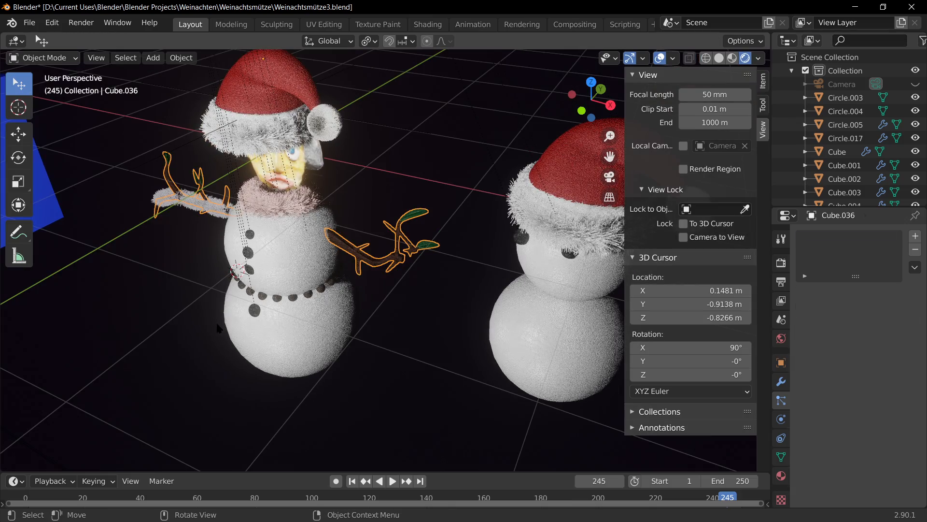
Examine the snowman and its white hairy arm from several angles and through the camera
{"action": "middle_click_drag", "start_coordinate": [238, 312], "coordinate": [302, 289]}
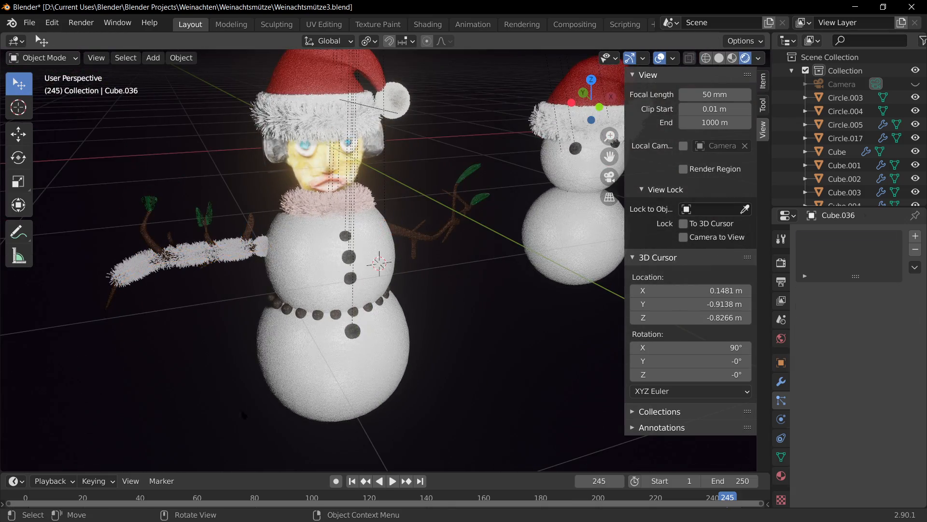
{"action": "middle_click_drag", "start_coordinate": [240, 407], "coordinate": [377, 332]}
{"action": "scroll", "coordinate": [357, 249], "scroll_direction": "up", "scroll_amount": 1}
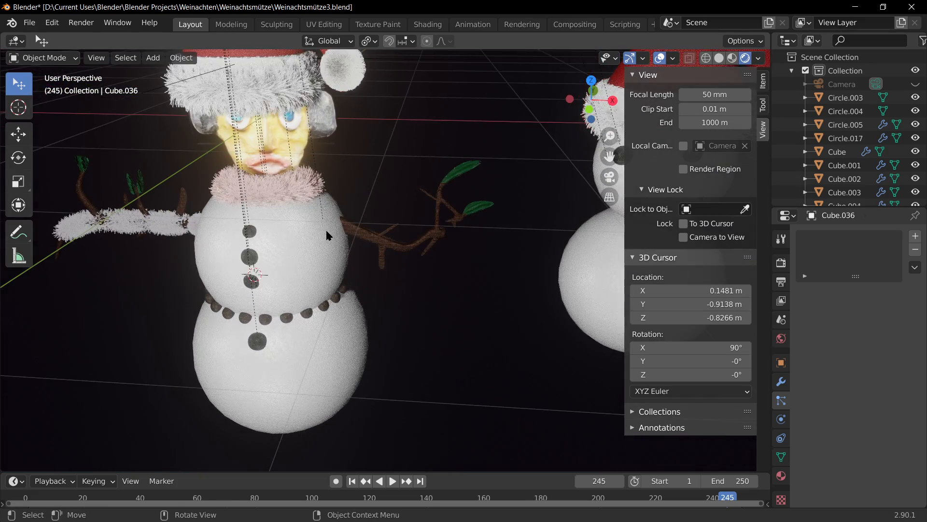
{"action": "middle_click_drag", "start_coordinate": [327, 228], "coordinate": [437, 265], "text": "shift"}
{"action": "left_click", "coordinate": [265, 263]}
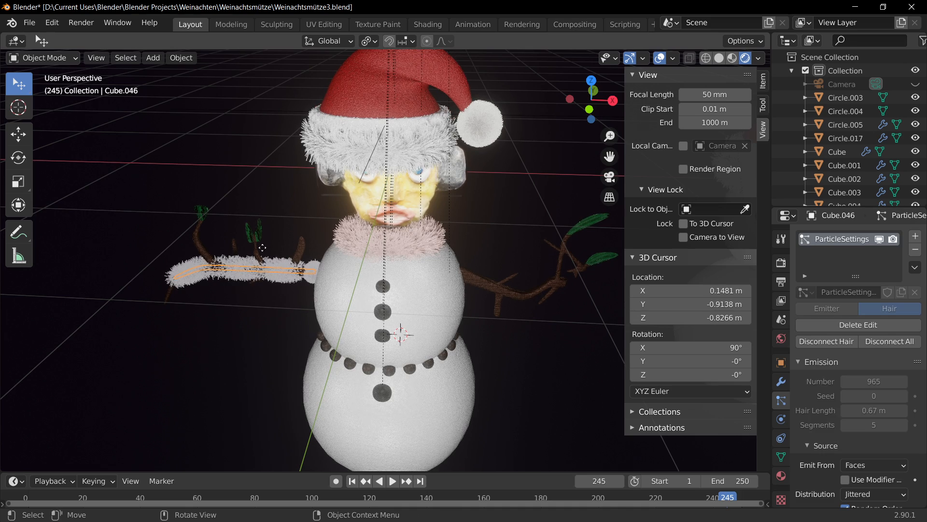
{"action": "key", "text": "g"}
{"action": "key", "text": "Escape"}
{"action": "middle_click_drag", "start_coordinate": [381, 315], "coordinate": [299, 166], "text": "shift"}
{"action": "key", "text": "KP_0"}
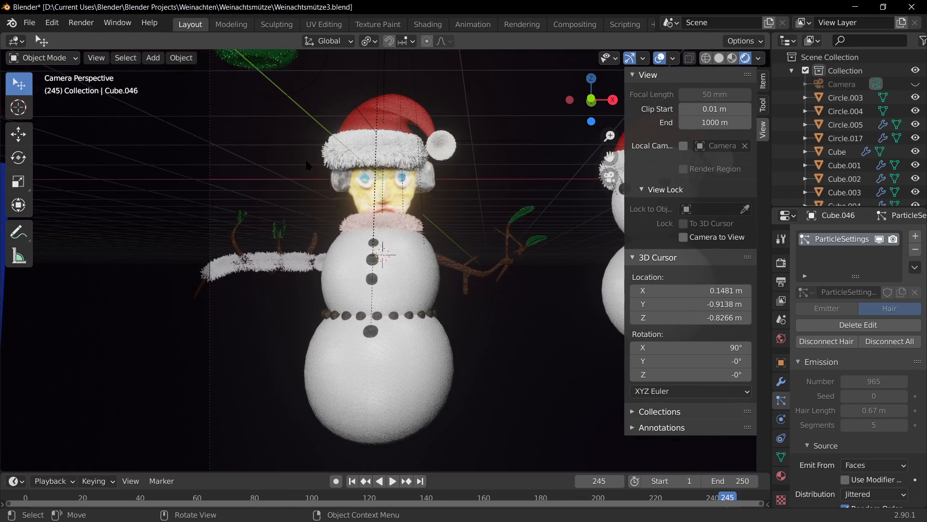
{"action": "scroll", "coordinate": [367, 247], "scroll_direction": "down", "scroll_amount": 2}
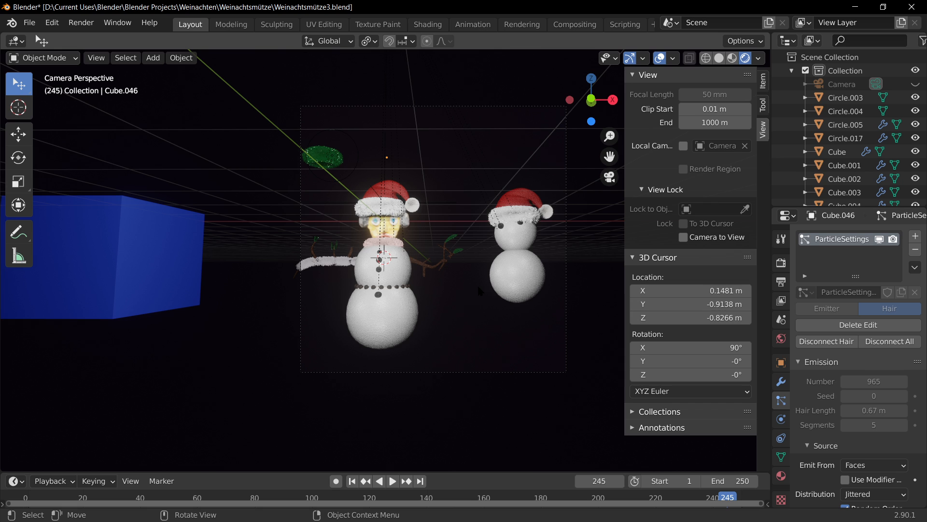
{"action": "scroll", "coordinate": [453, 294], "scroll_direction": "up", "scroll_amount": 4}
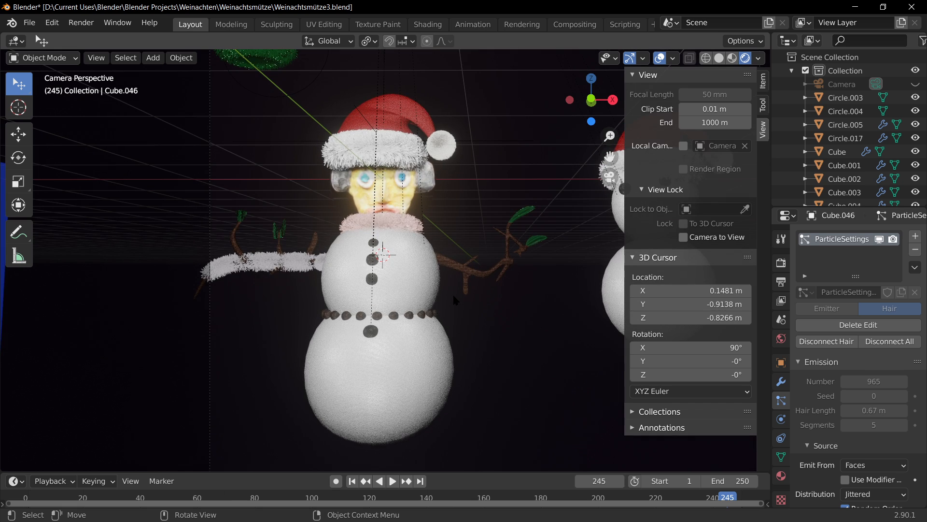
Collapse the sidebar's View settings and delete the hair emitter object along the snowman's branch arm
{"action": "left_click", "coordinate": [640, 75]}
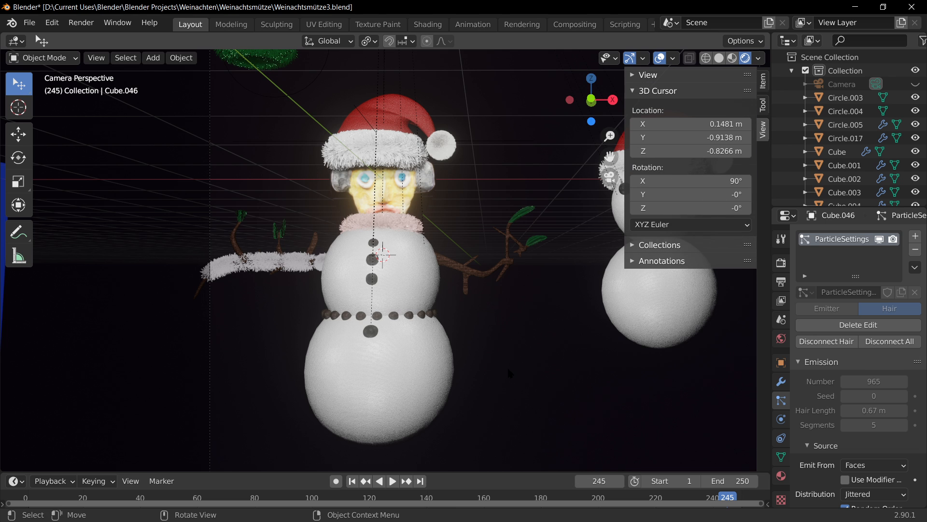
{"action": "middle_click_drag", "start_coordinate": [489, 359], "coordinate": [529, 320]}
{"action": "key", "text": "KP_0"}
{"action": "key", "text": "s"}
{"action": "key", "text": "Escape"}
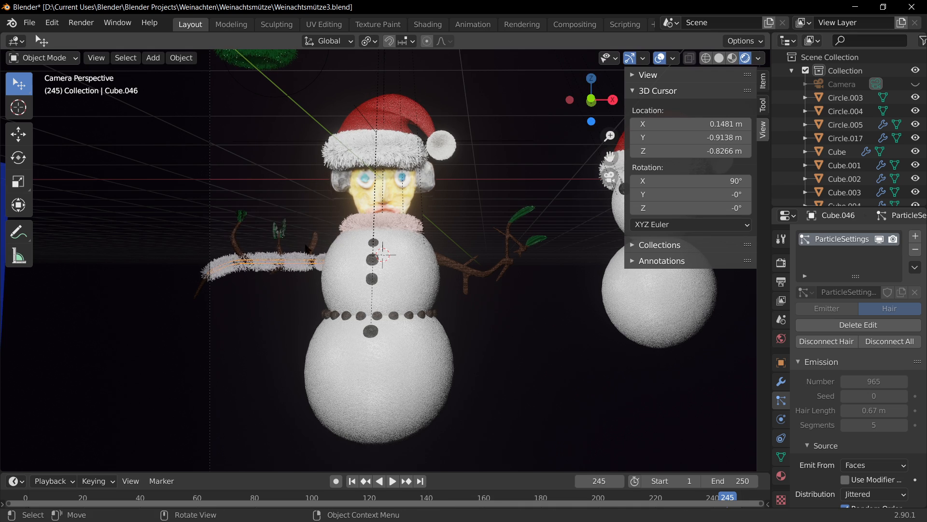
{"action": "key", "text": "x"}
{"action": "left_click", "coordinate": [333, 272]}
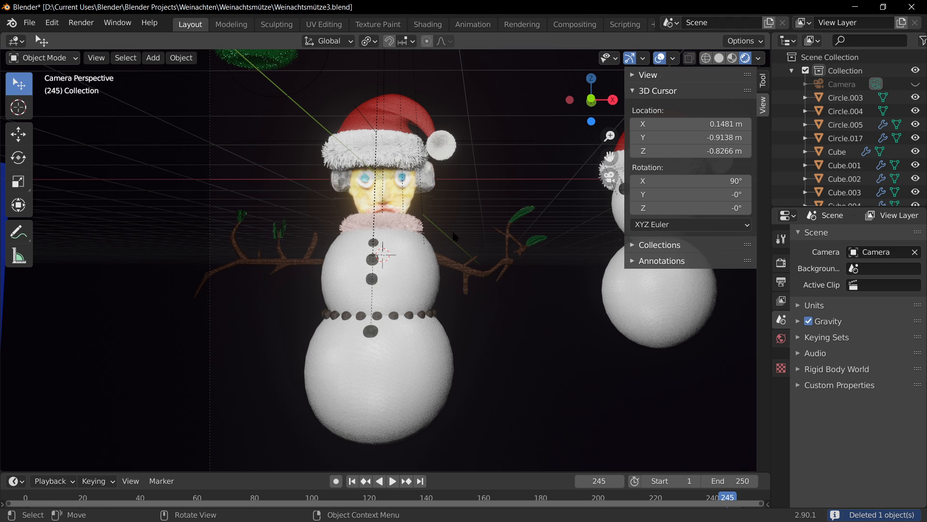
Examine the snowman's two bare branch arms from the front
{"action": "scroll", "coordinate": [436, 311], "scroll_direction": "down", "scroll_amount": 1}
{"action": "middle_click_drag", "start_coordinate": [466, 352], "coordinate": [331, 339]}
{"action": "scroll", "coordinate": [331, 340], "scroll_direction": "up", "scroll_amount": 8}
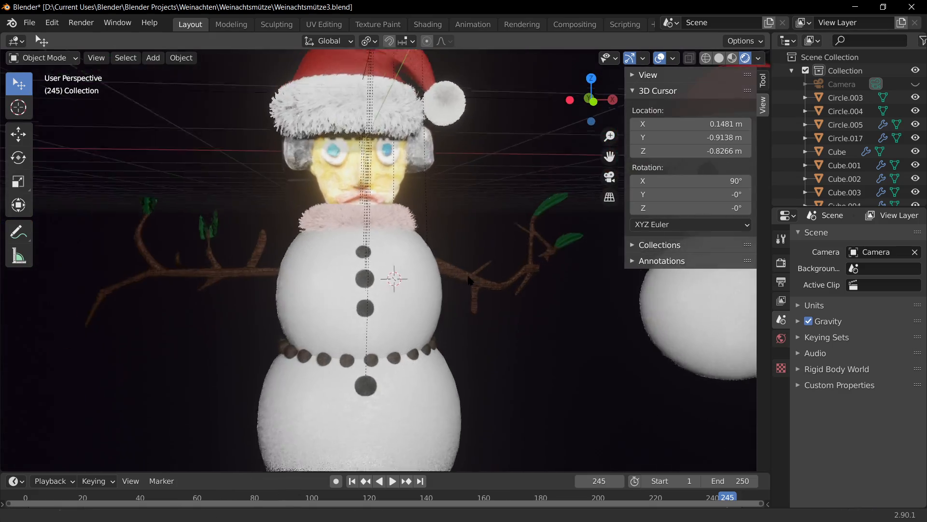
{"action": "middle_click_drag", "start_coordinate": [468, 280], "coordinate": [292, 324]}
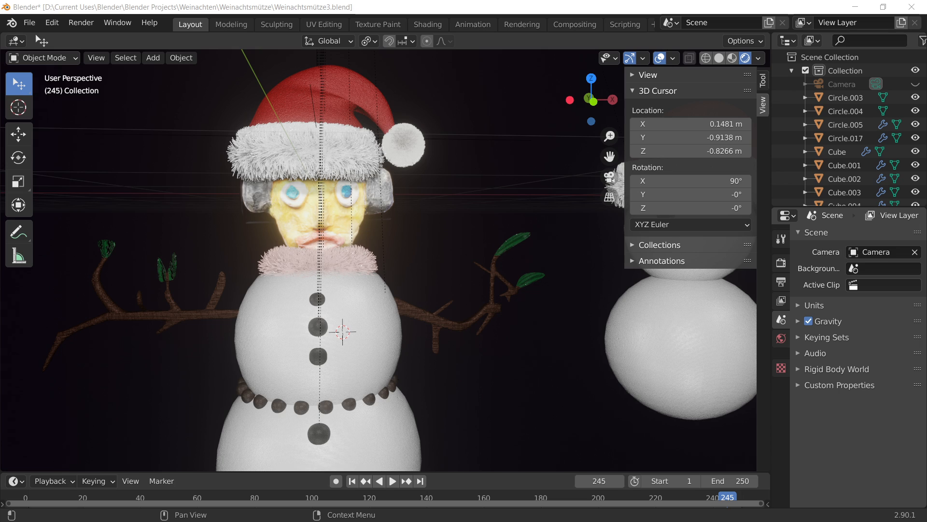
{"action": "left_click", "coordinate": [552, 413]}
{"action": "scroll", "coordinate": [521, 285], "scroll_direction": "down", "scroll_amount": 2}
{"action": "scroll", "coordinate": [229, 143], "scroll_direction": "up", "scroll_amount": 2}
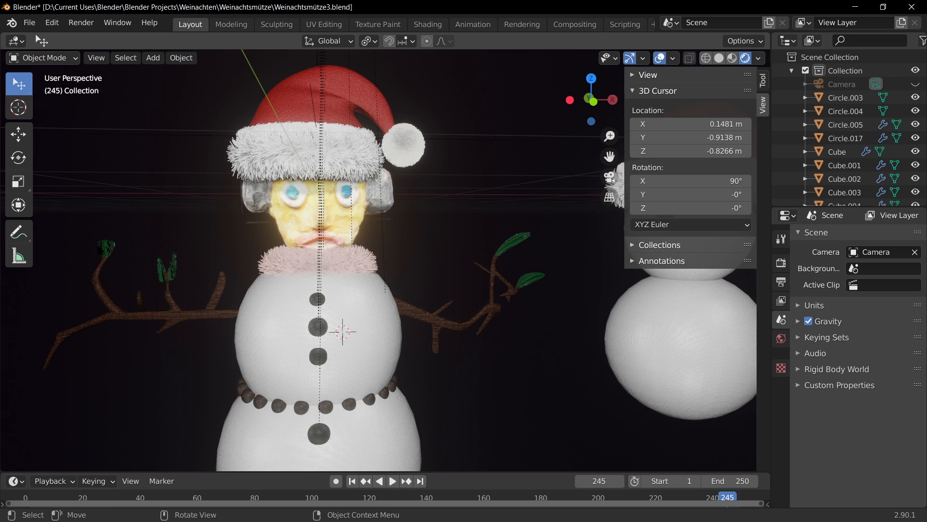
Edit the branch arms mesh and select the top face of the leaf on the outer upright twig
{"action": "left_click", "coordinate": [145, 314]}
{"action": "key", "text": "Tab"}
{"action": "middle_click_drag", "start_coordinate": [135, 309], "coordinate": [310, 209]}
{"action": "scroll", "coordinate": [311, 209], "scroll_direction": "up", "scroll_amount": 3}
{"action": "key", "text": "Tab"}
{"action": "key", "text": "Tab"}
{"action": "middle_click_drag", "start_coordinate": [280, 164], "coordinate": [315, 244]}
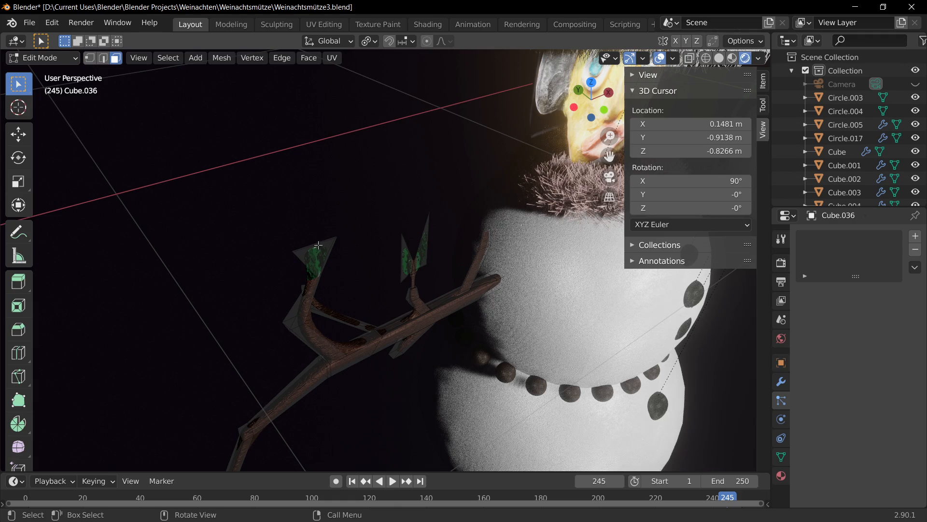
{"action": "left_click", "coordinate": [324, 245]}
{"action": "scroll", "coordinate": [339, 282], "scroll_direction": "up", "scroll_amount": 4}
{"action": "middle_click_drag", "start_coordinate": [263, 246], "coordinate": [328, 257], "text": "shift"}
{"action": "scroll", "coordinate": [329, 257], "scroll_direction": "down", "scroll_amount": 2}
{"action": "left_click", "coordinate": [342, 258]}
{"action": "middle_click_drag", "start_coordinate": [416, 265], "coordinate": [369, 238]}
{"action": "key", "text": "g"}
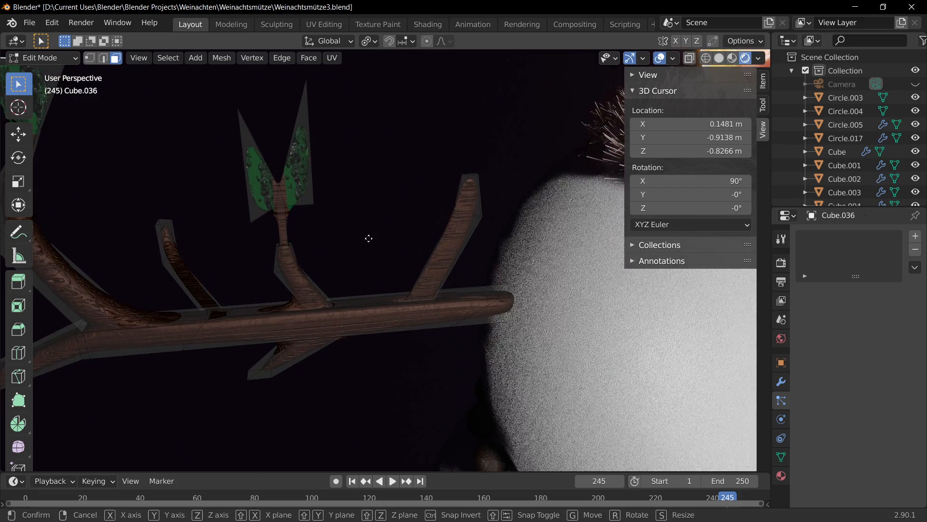
{"action": "key", "text": "z"}
{"action": "right_click", "coordinate": [368, 197]}
Extrude the top face of the leaf on the outer upright twig upward by about 0.125 m
{"action": "scroll", "coordinate": [368, 197], "scroll_direction": "down", "scroll_amount": 3}
{"action": "scroll", "coordinate": [372, 205], "scroll_direction": "up", "scroll_amount": 3}
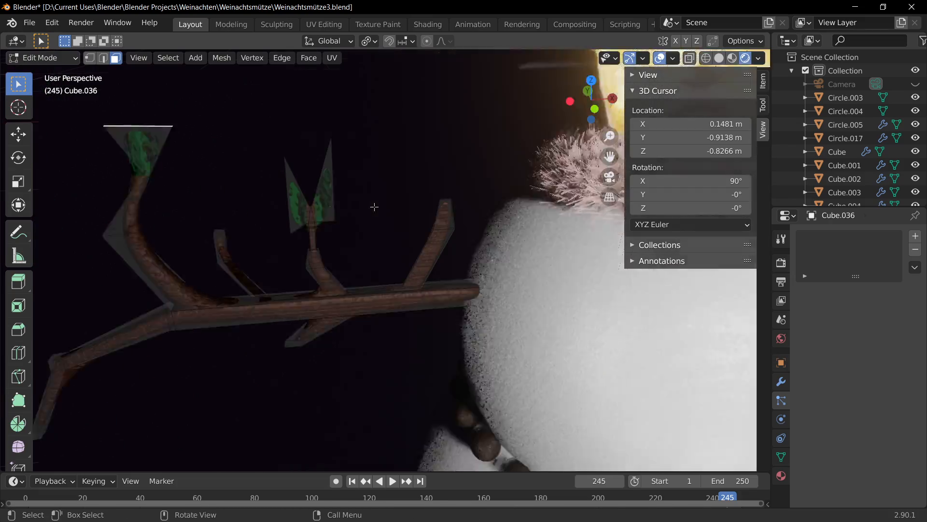
{"action": "middle_click_drag", "start_coordinate": [372, 204], "coordinate": [433, 224], "text": "shift"}
{"action": "key", "text": "g"}
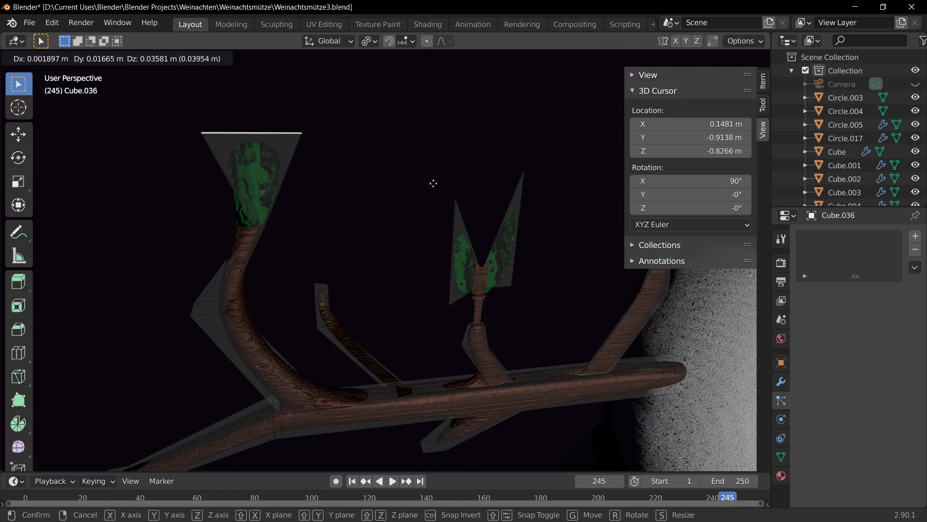
{"action": "right_click", "coordinate": [433, 163]}
{"action": "key", "text": "e"}
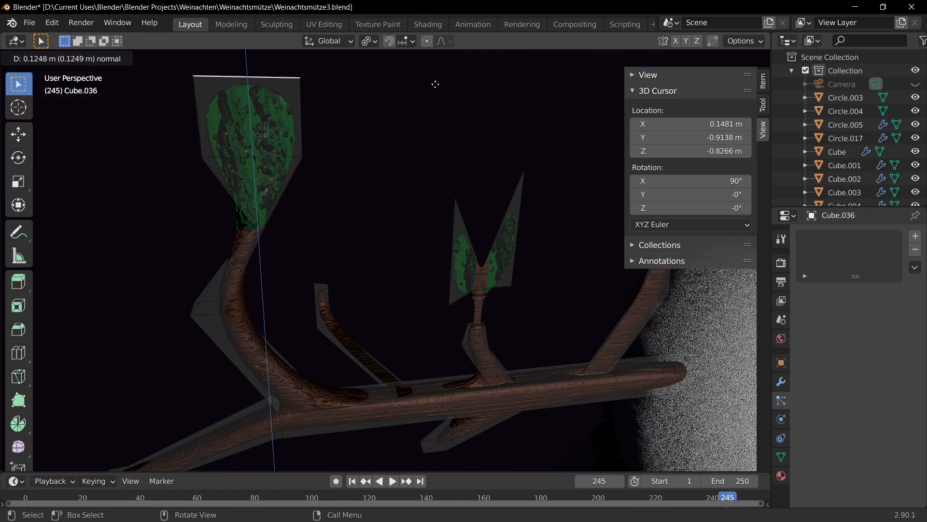
{"action": "left_click", "coordinate": [435, 83]}
Scale down the extruded top face to taper the leaf to a tip and leave mesh editing
{"action": "scroll", "coordinate": [471, 164], "scroll_direction": "down", "scroll_amount": 9}
{"action": "middle_click_drag", "start_coordinate": [471, 164], "coordinate": [447, 116]}
{"action": "key", "text": "s"}
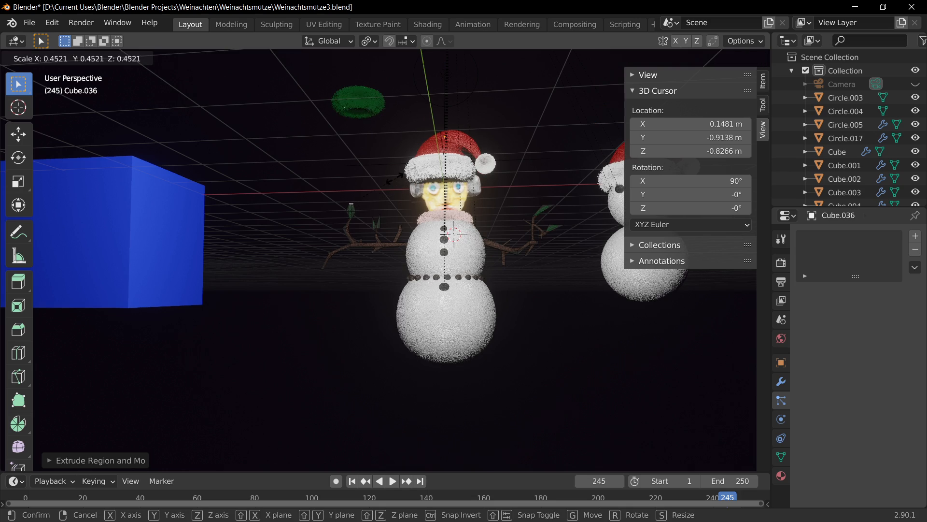
{"action": "left_click", "coordinate": [393, 229]}
{"action": "key", "text": "Tab"}
{"action": "scroll", "coordinate": [360, 303], "scroll_direction": "up", "scroll_amount": 4}
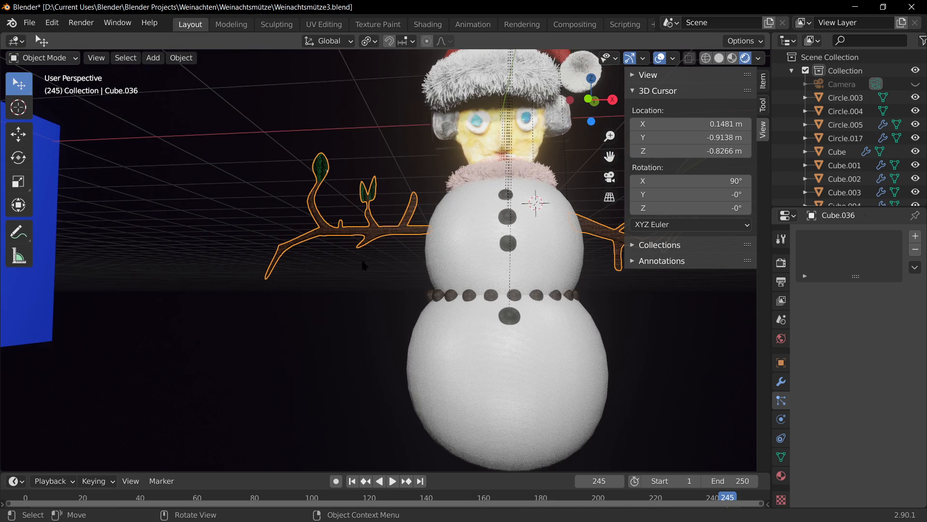
{"action": "middle_click_drag", "start_coordinate": [362, 262], "coordinate": [303, 260], "text": "shift"}
{"action": "left_click", "coordinate": [271, 305]}
{"action": "middle_click_drag", "start_coordinate": [347, 319], "coordinate": [310, 344], "text": "shift"}
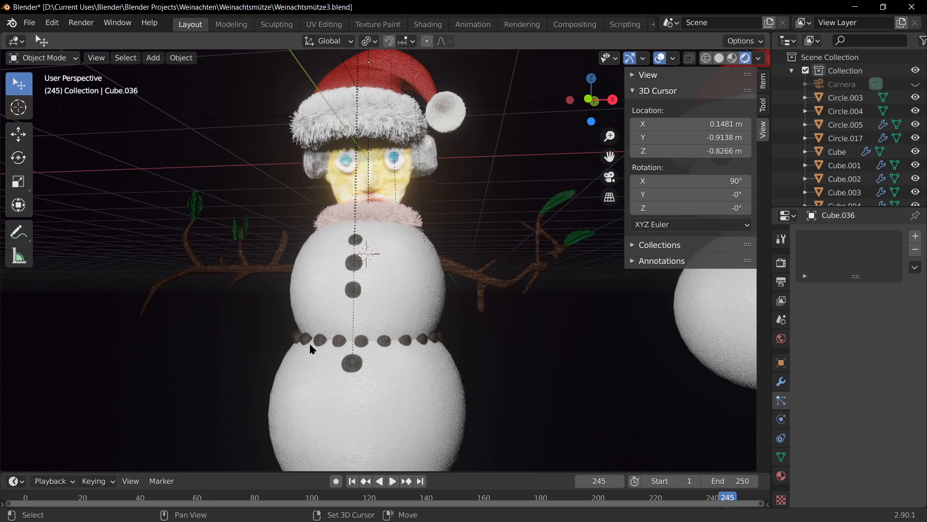
In the Shading workspace, set the arms' leaf material to a white ramp stop position of 0.785 and bump strength 0.134
{"action": "left_click", "coordinate": [194, 214]}
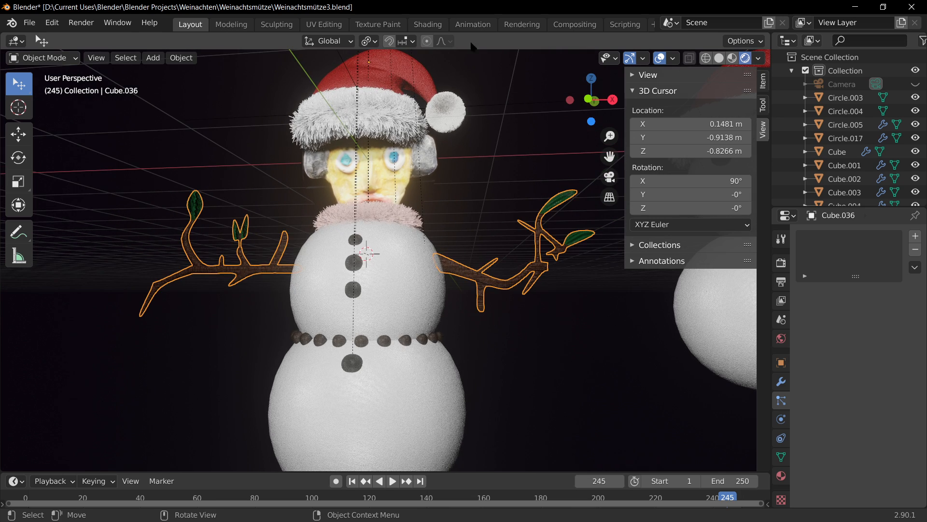
{"action": "left_click", "coordinate": [427, 25]}
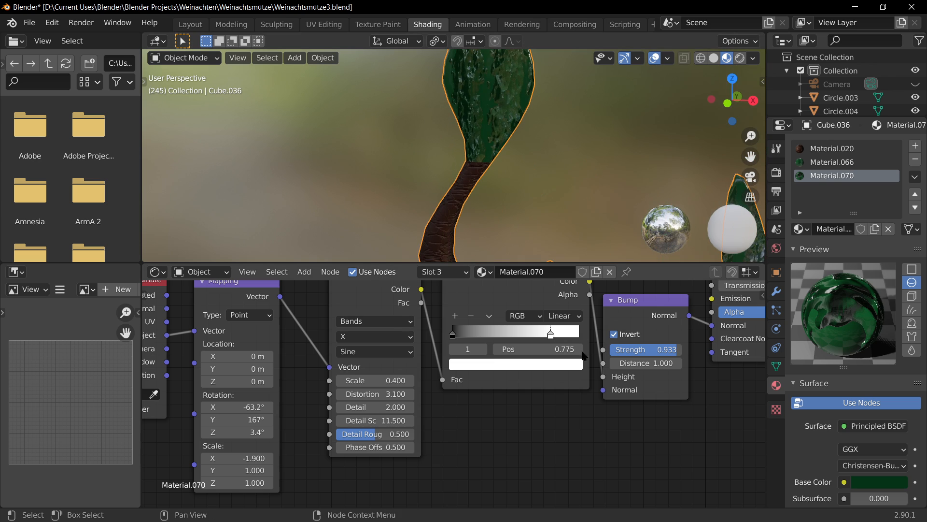
{"action": "mouse_move", "coordinate": [541, 336]}
{"action": "left_mouse_down"}
{"action": "mouse_move", "coordinate": [461, 333]}
{"action": "mouse_move", "coordinate": [555, 327]}
{"action": "left_mouse_up"}
{"action": "left_click_drag", "start_coordinate": [638, 348], "coordinate": [582, 349]}
{"action": "scroll", "coordinate": [588, 193], "scroll_direction": "down", "scroll_amount": 6}
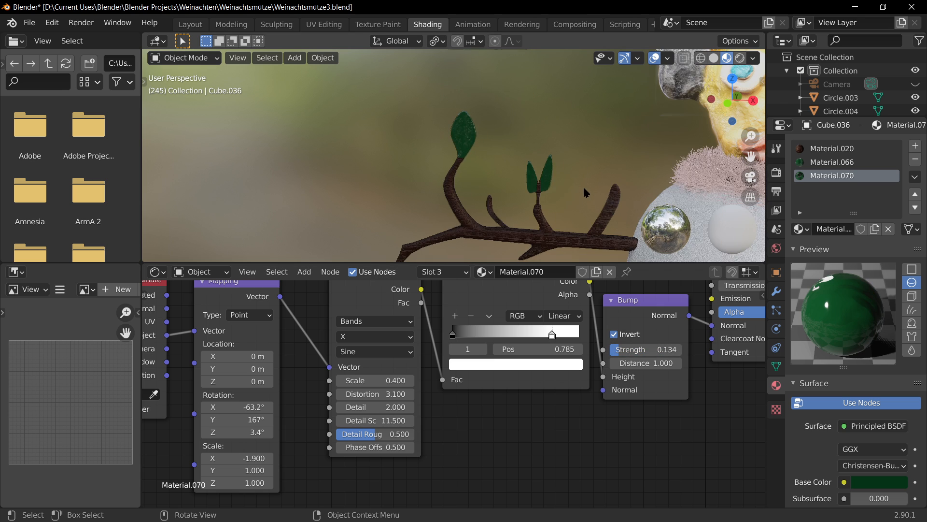
Compare the leaves in rendered shading and set the leaf material's bump strength to 0.482
{"action": "left_click", "coordinate": [191, 24]}
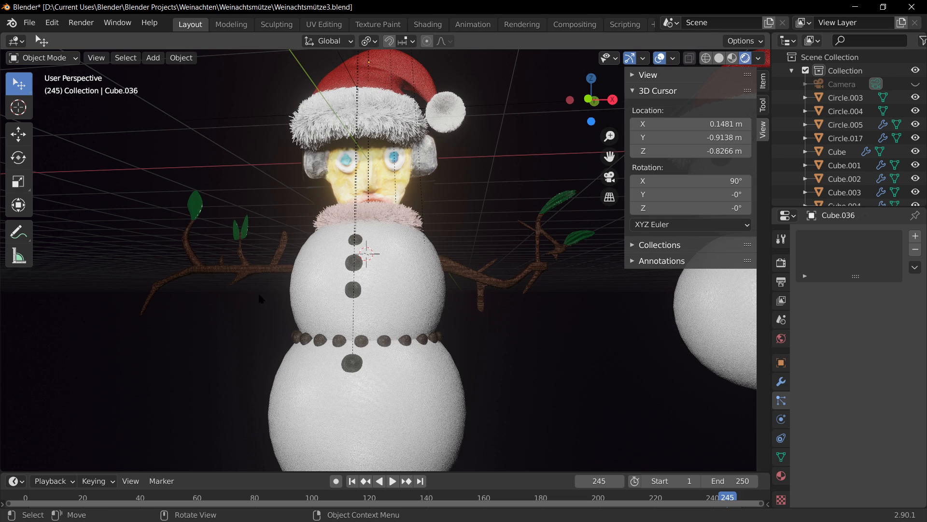
{"action": "left_click", "coordinate": [191, 214]}
{"action": "left_click", "coordinate": [428, 24]}
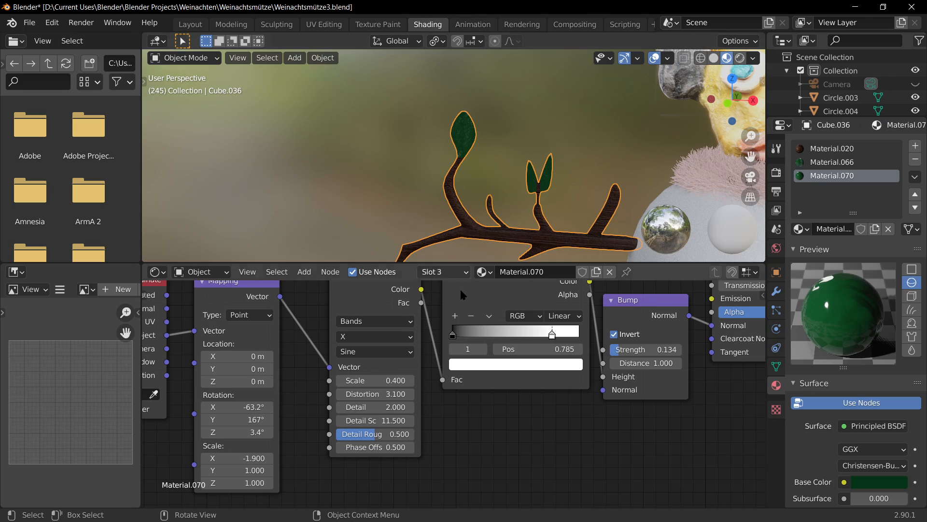
{"action": "left_click", "coordinate": [739, 58]}
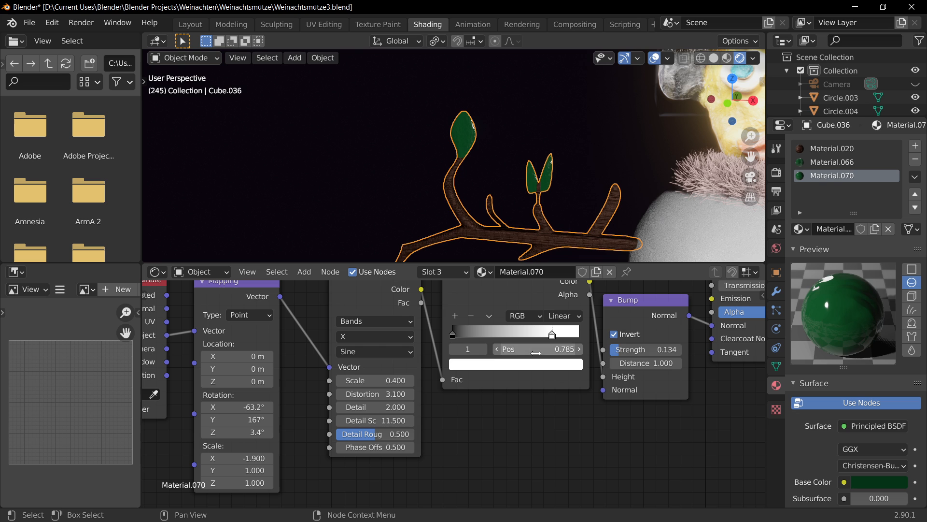
{"action": "left_click_drag", "start_coordinate": [632, 349], "coordinate": [659, 350]}
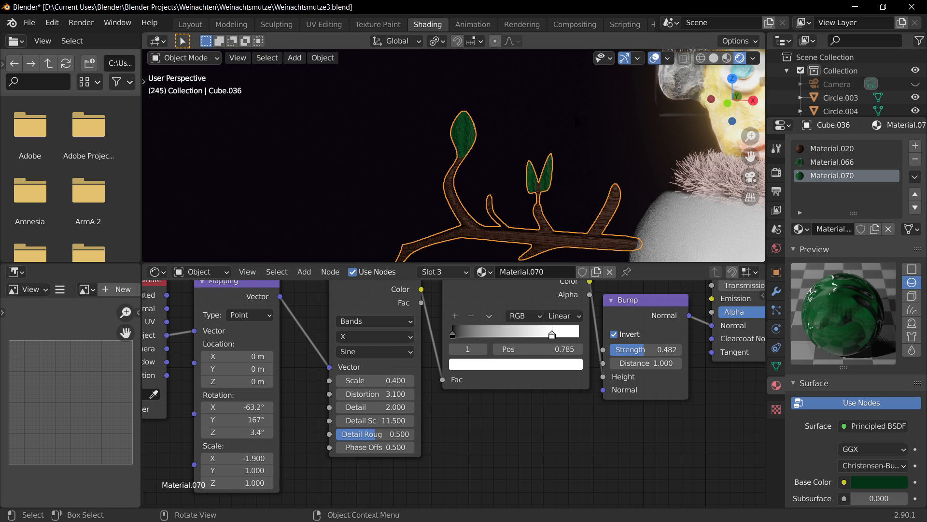
{"action": "scroll", "coordinate": [572, 180], "scroll_direction": "down", "scroll_amount": 4}
{"action": "left_click", "coordinate": [517, 223]}
{"action": "middle_click_drag", "start_coordinate": [555, 169], "coordinate": [483, 174]}
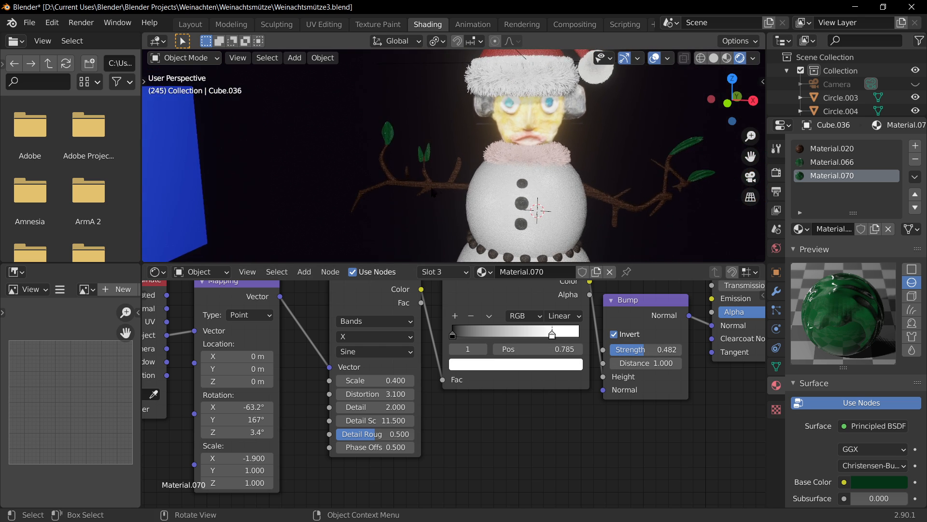
Set the leaf material's base color to hue 0.423 and saturation 0.473, and save the file
{"action": "key", "text": "ctrl+s"}
{"action": "left_click", "coordinate": [857, 481]}
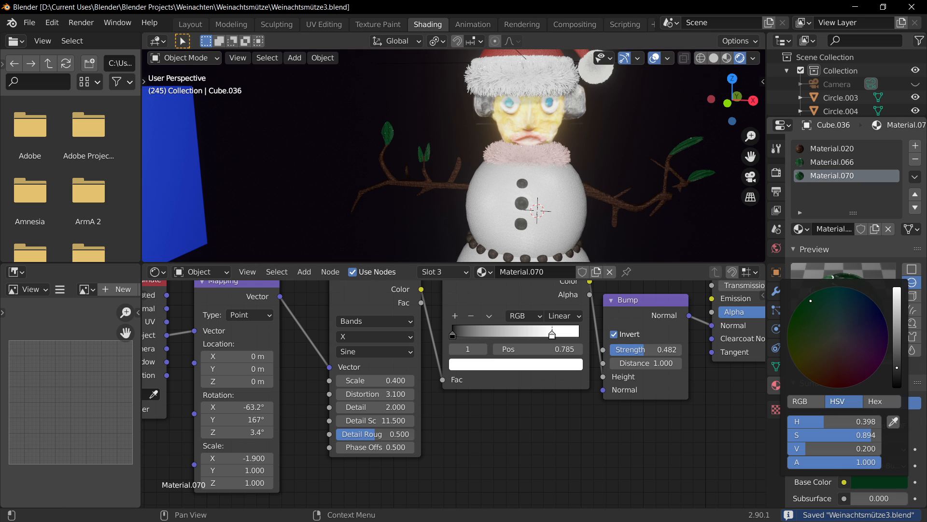
{"action": "left_click_drag", "start_coordinate": [811, 301], "coordinate": [815, 333]}
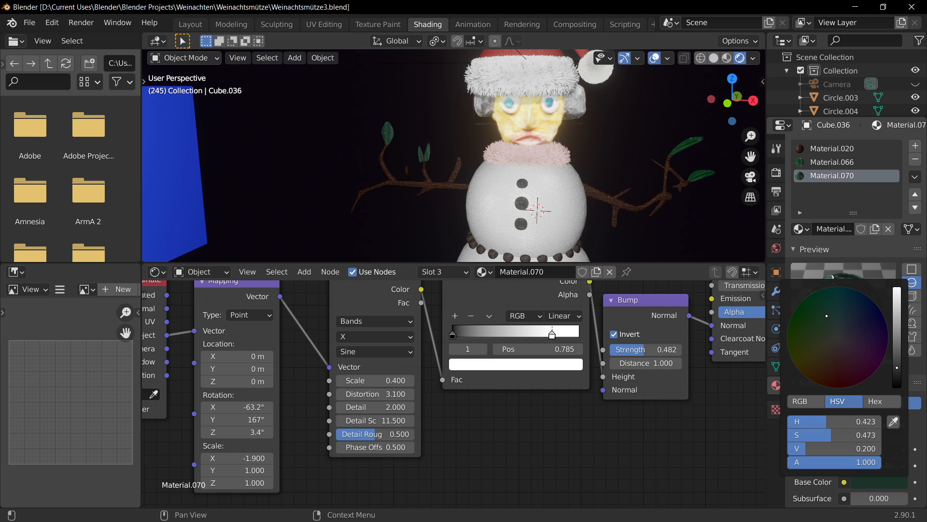
{"action": "scroll", "coordinate": [645, 242], "scroll_direction": "down", "scroll_amount": 5}
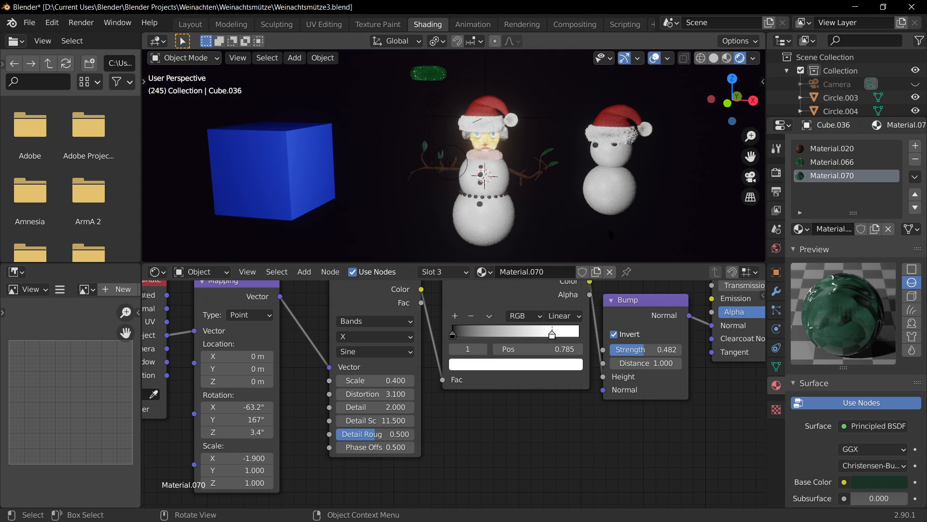
{"action": "scroll", "coordinate": [610, 232], "scroll_direction": "up", "scroll_amount": 4}
{"action": "key", "text": "ctrl+s"}
{"action": "scroll", "coordinate": [571, 210], "scroll_direction": "up", "scroll_amount": 4}
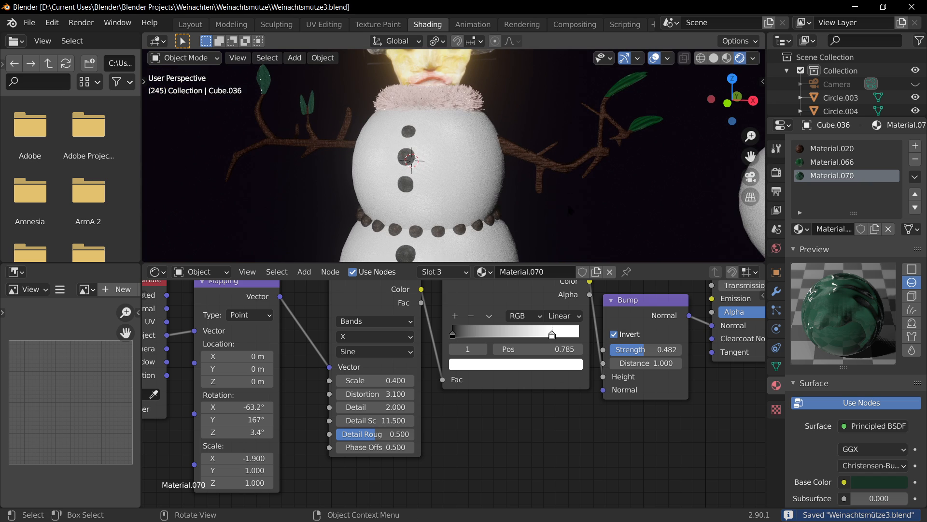
Examine the snowman's body spheres, buttons and branch arms close up and from several angles
{"action": "scroll", "coordinate": [525, 173], "scroll_direction": "down", "scroll_amount": 5}
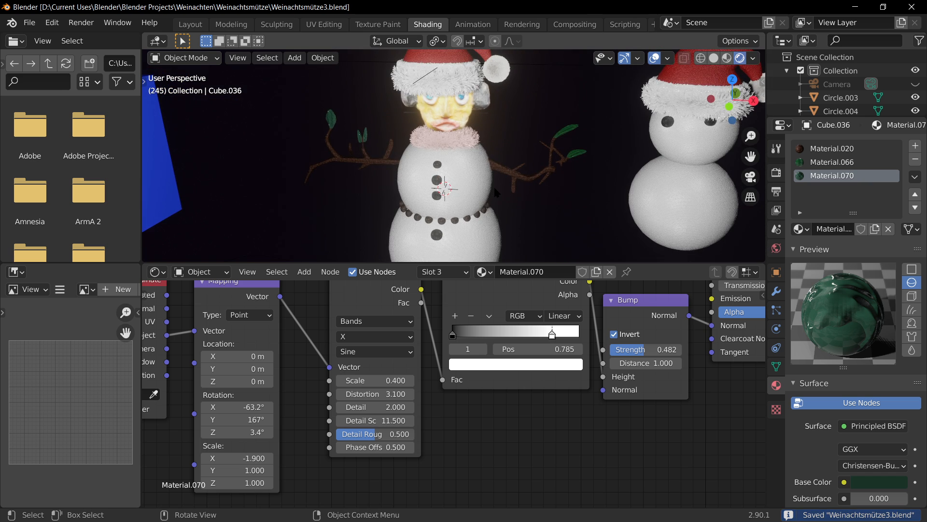
{"action": "scroll", "coordinate": [498, 177], "scroll_direction": "up", "scroll_amount": 7}
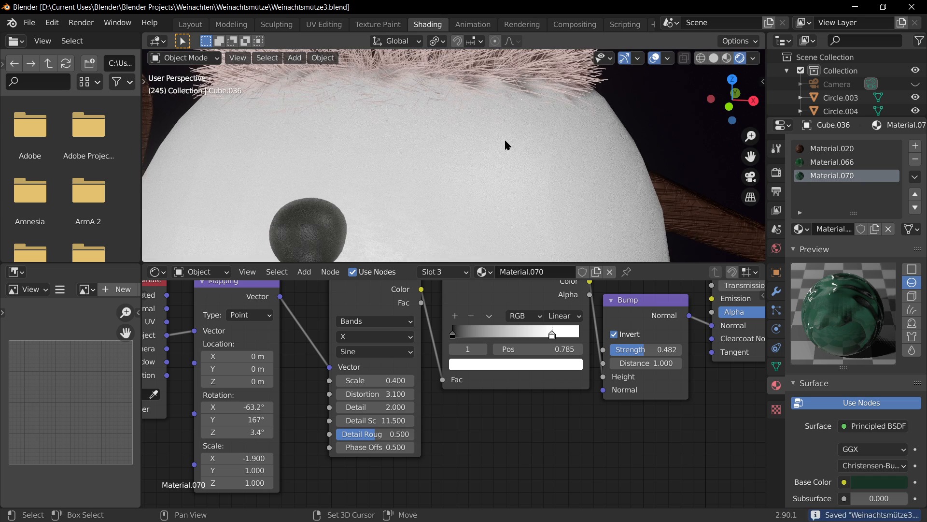
{"action": "scroll", "coordinate": [505, 145], "scroll_direction": "down", "scroll_amount": 3}
{"action": "middle_click_drag", "start_coordinate": [509, 165], "coordinate": [647, 222]}
{"action": "left_click", "coordinate": [356, 180]}
{"action": "left_click", "coordinate": [472, 176]}
{"action": "scroll", "coordinate": [472, 178], "scroll_direction": "down", "scroll_amount": 2}
{"action": "middle_click_drag", "start_coordinate": [278, 229], "coordinate": [503, 199]}
{"action": "scroll", "coordinate": [481, 185], "scroll_direction": "down", "scroll_amount": 4}
{"action": "scroll", "coordinate": [502, 199], "scroll_direction": "up", "scroll_amount": 4}
{"action": "middle_click_drag", "start_coordinate": [516, 123], "coordinate": [536, 137]}
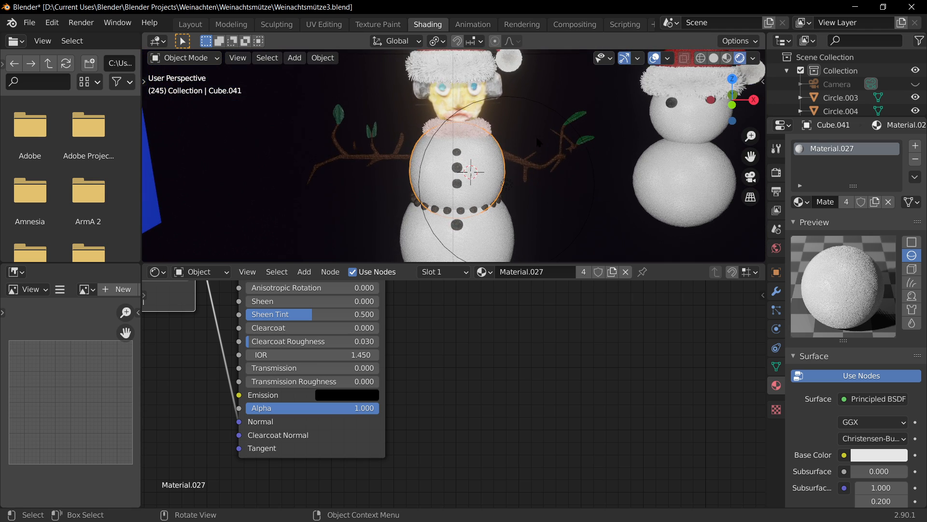
{"action": "middle_click_drag", "start_coordinate": [520, 181], "coordinate": [433, 69], "text": "shift"}
{"action": "left_click", "coordinate": [365, 159]}
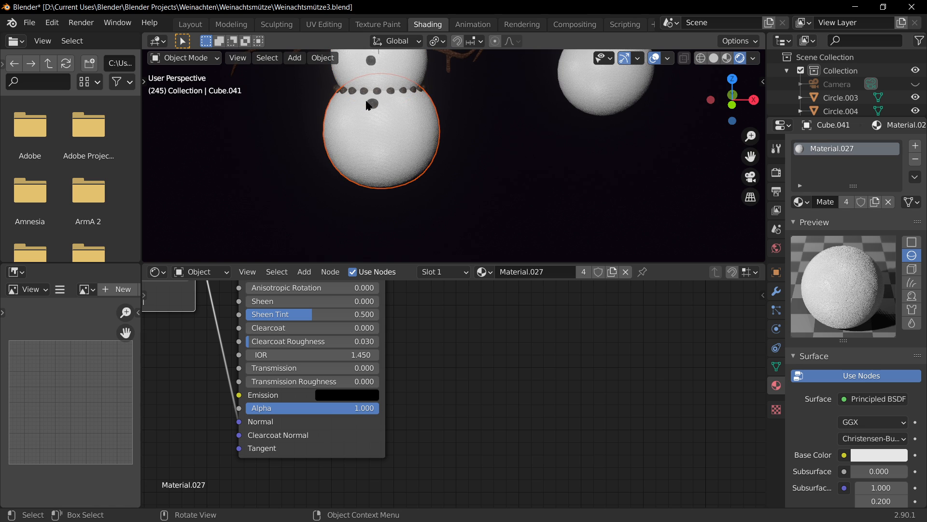
{"action": "middle_click_drag", "start_coordinate": [459, 141], "coordinate": [472, 261], "text": "shift"}
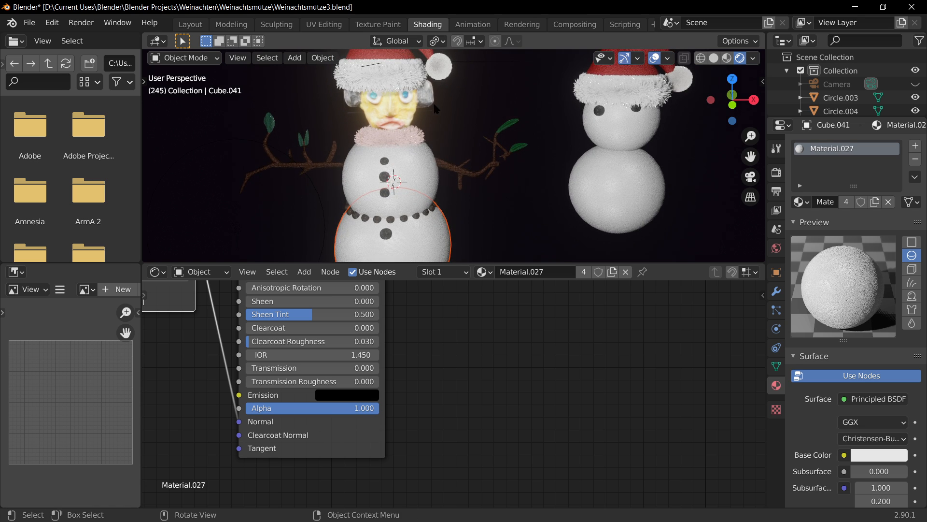
In camera view, move the empty controlling the bearded snowman's hat slightly along the X axis
{"action": "key", "text": "KP_0"}
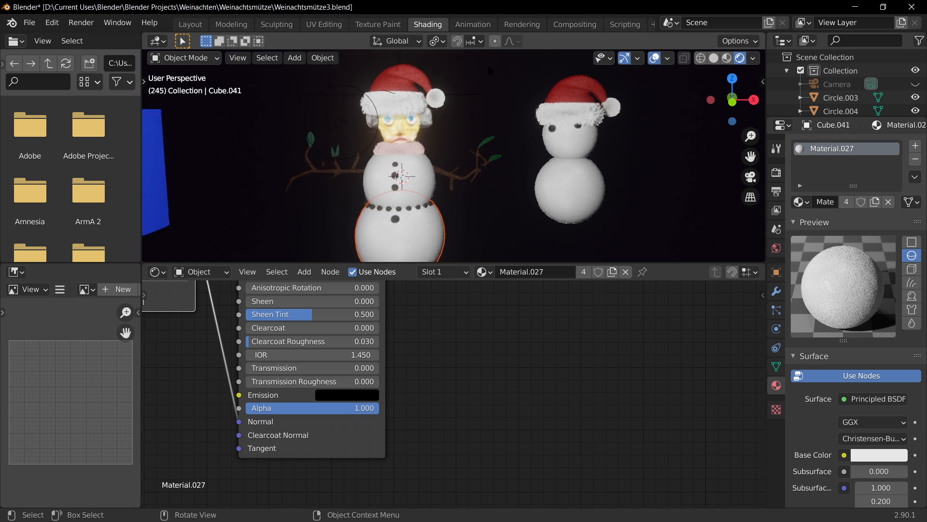
{"action": "left_click", "coordinate": [457, 83]}
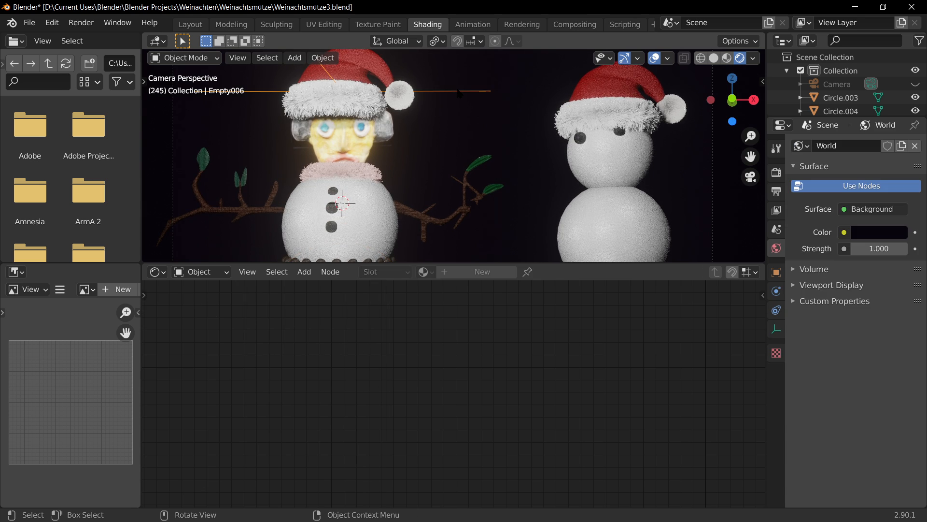
{"action": "key", "text": "g"}
{"action": "key", "text": "x"}
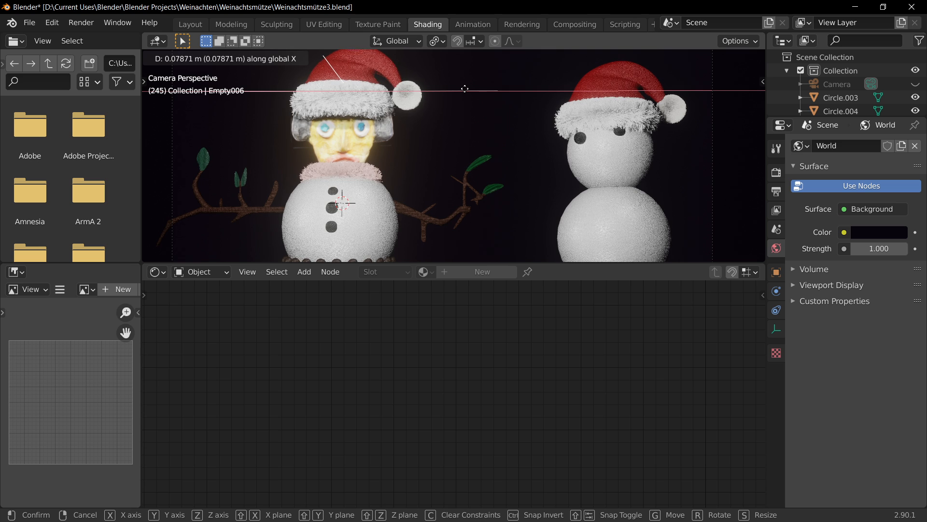
{"action": "left_click", "coordinate": [454, 120]}
{"action": "scroll", "coordinate": [454, 145], "scroll_direction": "down", "scroll_amount": 3}
{"action": "left_click", "coordinate": [464, 210]}
{"action": "scroll", "coordinate": [456, 176], "scroll_direction": "down", "scroll_amount": 4}
{"action": "scroll", "coordinate": [456, 171], "scroll_direction": "up", "scroll_amount": 7}
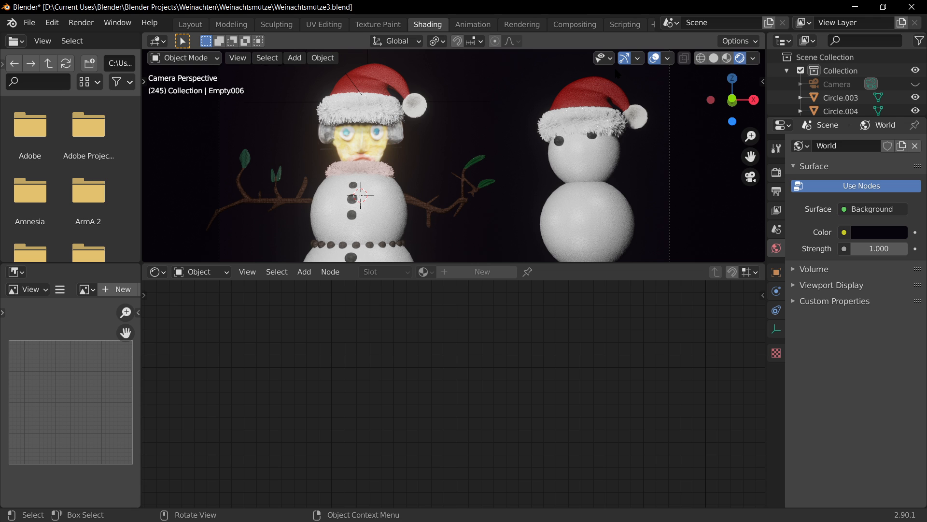
Move the green wreath about 3 m in the negative X direction, toward the blue cube
{"action": "middle_click_drag", "start_coordinate": [651, 162], "coordinate": [669, 192]}
{"action": "middle_click_drag", "start_coordinate": [478, 179], "coordinate": [414, 164]}
{"action": "scroll", "coordinate": [413, 164], "scroll_direction": "down", "scroll_amount": 3}
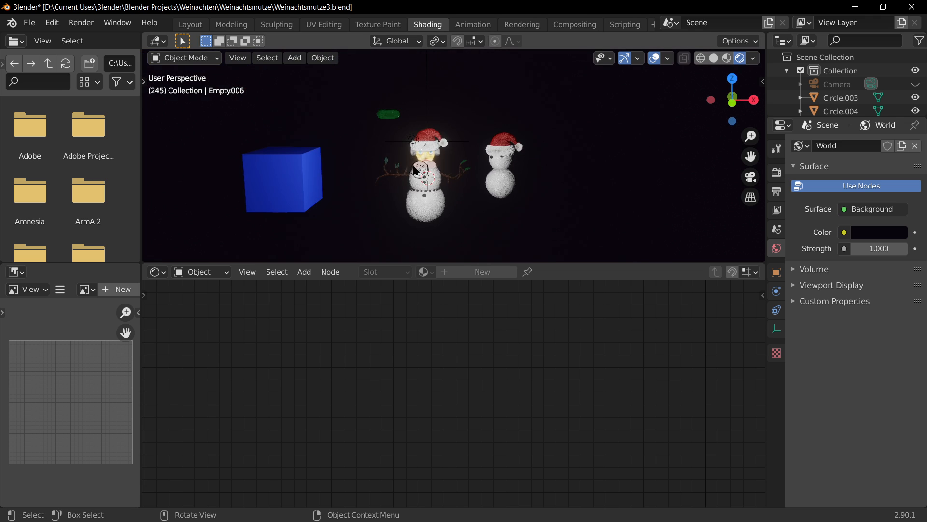
{"action": "scroll", "coordinate": [393, 121], "scroll_direction": "up", "scroll_amount": 3}
{"action": "left_click", "coordinate": [341, 88]}
{"action": "key", "text": "g"}
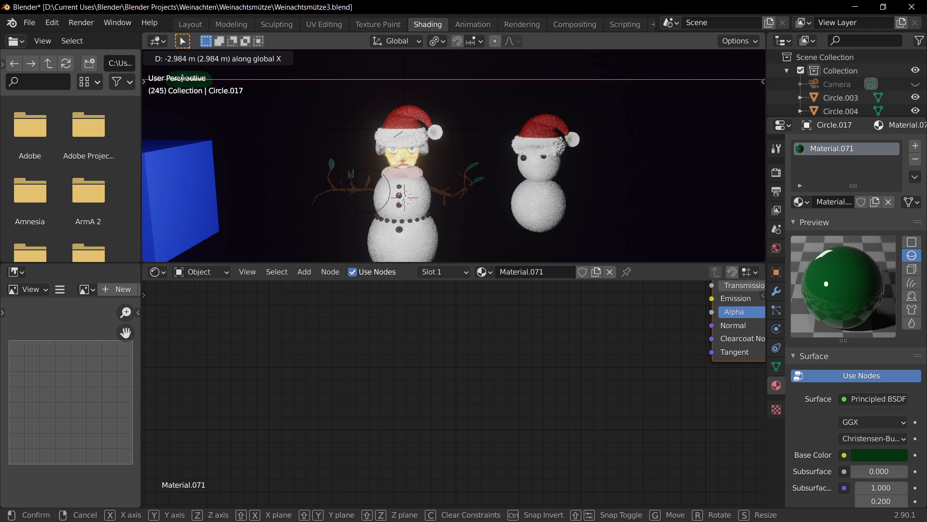
{"action": "left_click", "coordinate": [291, 135]}
{"action": "scroll", "coordinate": [383, 147], "scroll_direction": "up", "scroll_amount": 6}
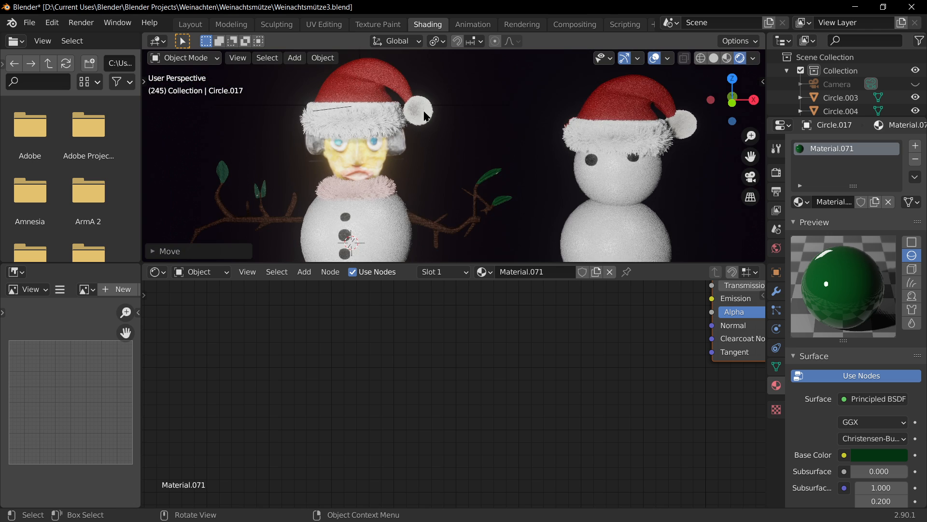
Select the hat's fur brim and collapse the sidebar's 3D Cursor settings in the Layout workspace
{"action": "middle_click_drag", "start_coordinate": [382, 143], "coordinate": [400, 143]}
{"action": "left_click", "coordinate": [401, 145]}
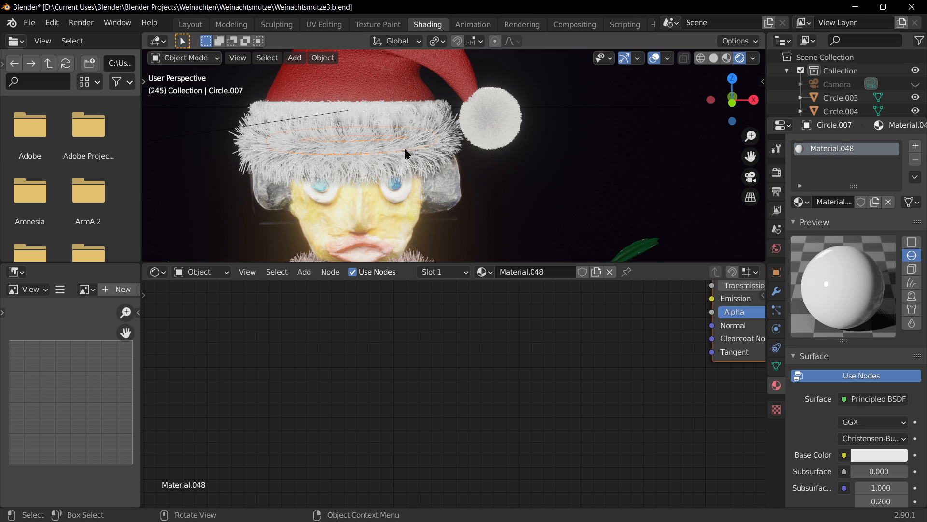
{"action": "left_click", "coordinate": [191, 24]}
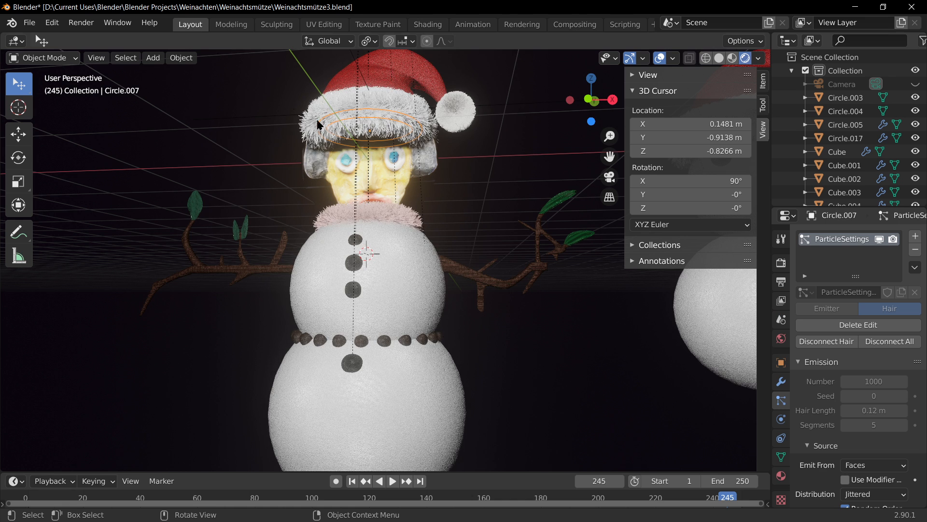
{"action": "middle_click_drag", "start_coordinate": [421, 227], "coordinate": [405, 236]}
{"action": "scroll", "coordinate": [405, 237], "scroll_direction": "up", "scroll_amount": 4}
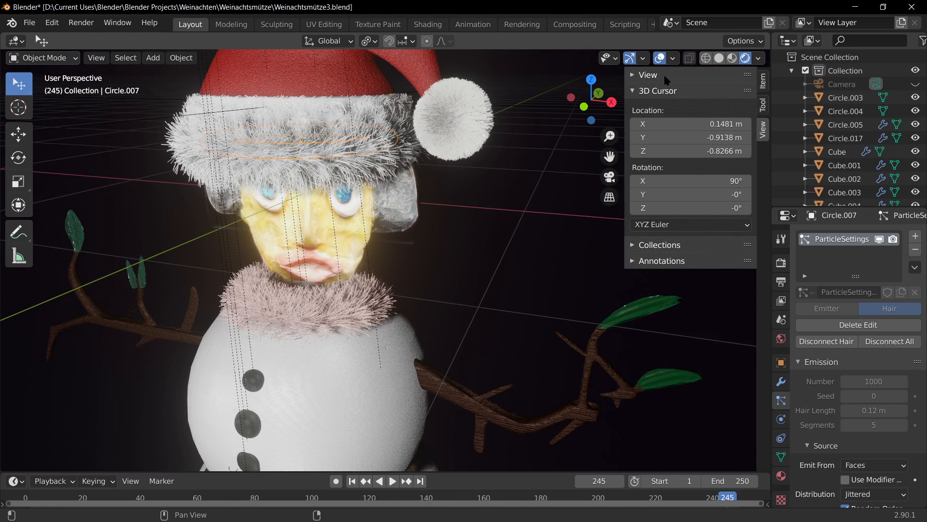
{"action": "left_click", "coordinate": [634, 94]}
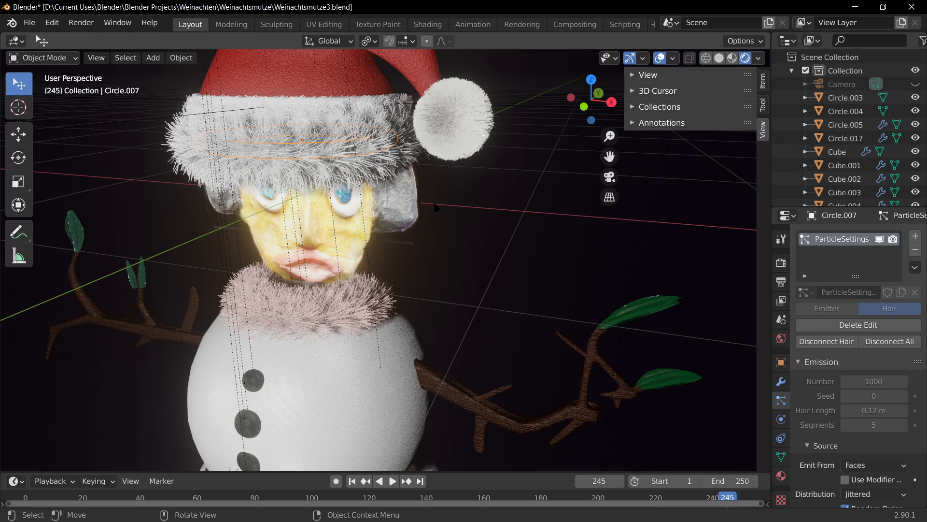
{"action": "scroll", "coordinate": [449, 235], "scroll_direction": "down", "scroll_amount": 3}
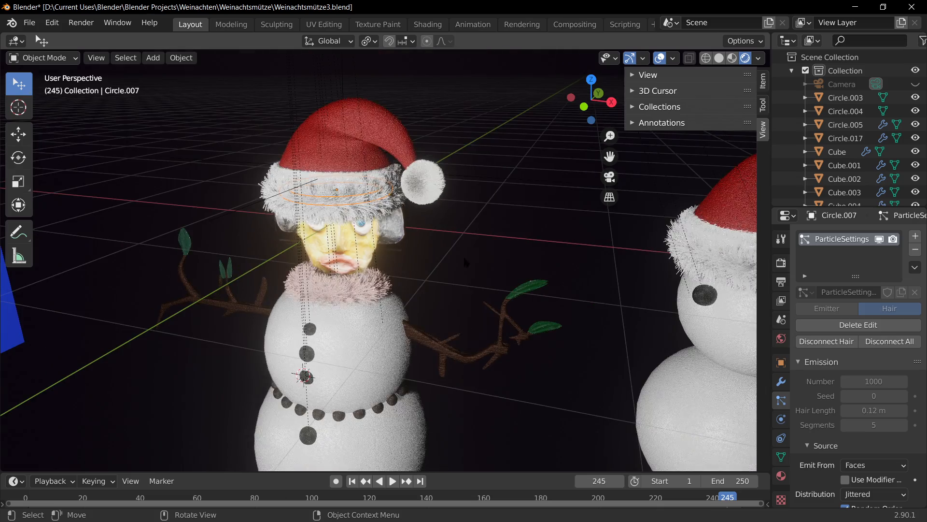
View the bearded snowman's face and hat close up from the front and save the scene file
{"action": "middle_click_drag", "start_coordinate": [457, 293], "coordinate": [498, 293]}
{"action": "middle_click_drag", "start_coordinate": [536, 248], "coordinate": [482, 326], "text": "shift"}
{"action": "scroll", "coordinate": [502, 278], "scroll_direction": "up", "scroll_amount": 1}
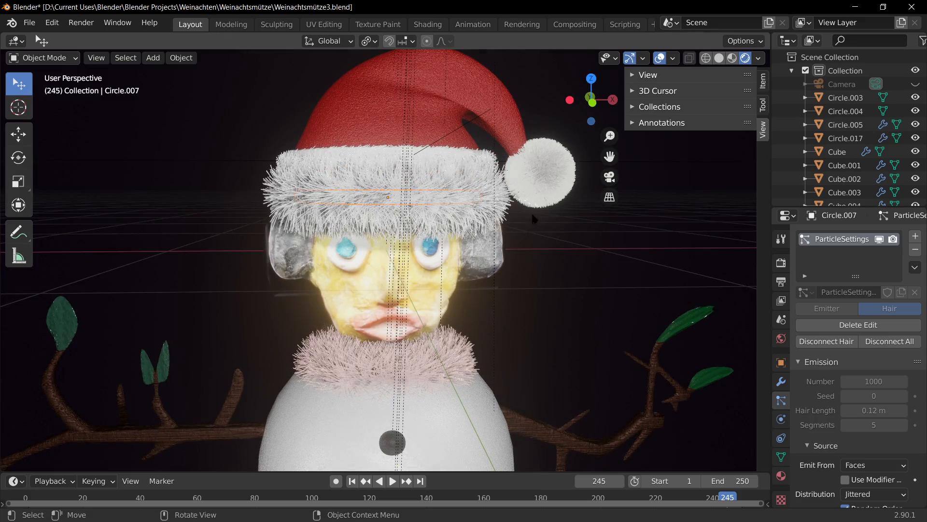
{"action": "scroll", "coordinate": [530, 242], "scroll_direction": "up", "scroll_amount": 1}
{"action": "scroll", "coordinate": [531, 244], "scroll_direction": "down", "scroll_amount": 2}
{"action": "key", "text": "ctrl+s"}
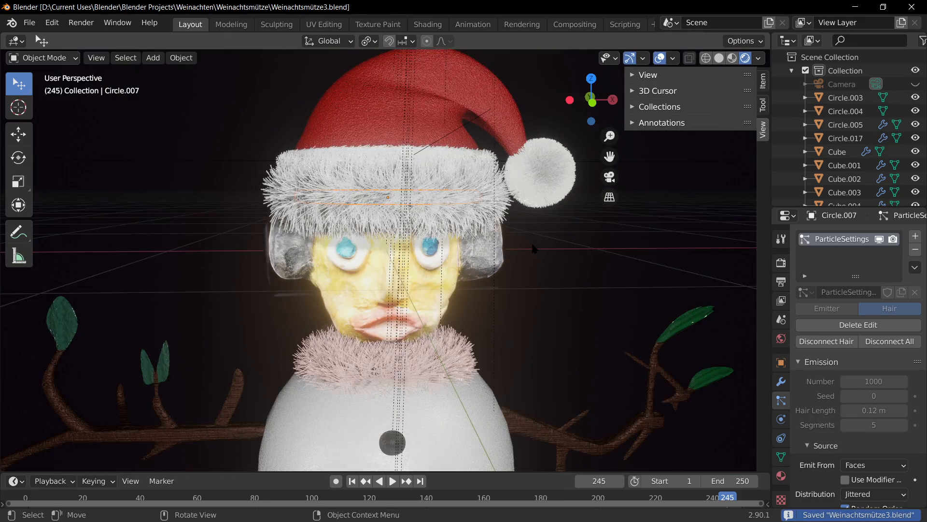
Select the bearded snowman's branch arms object
{"action": "scroll", "coordinate": [594, 344], "scroll_direction": "down", "scroll_amount": 1}
{"action": "left_click", "coordinate": [497, 397]}
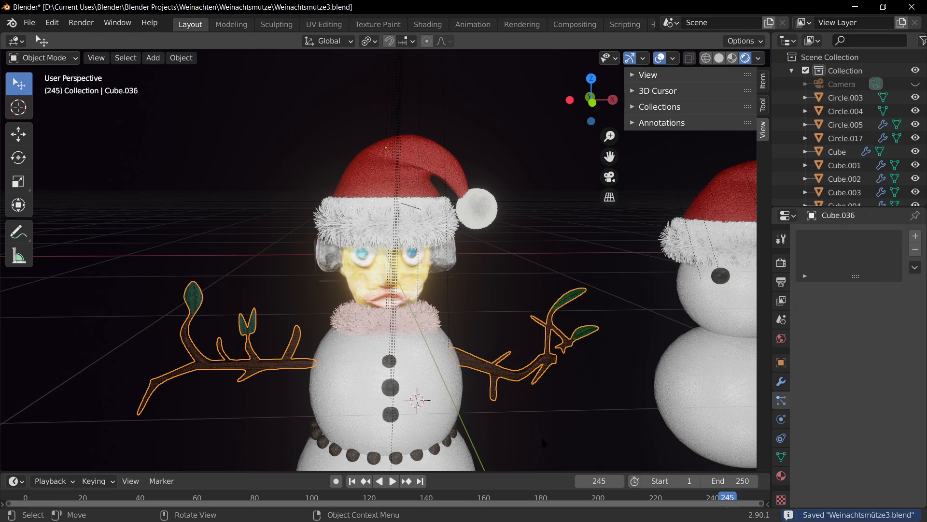
{"action": "left_click", "coordinate": [264, 416]}
{"action": "left_click", "coordinate": [295, 360]}
{"action": "key", "text": "g"}
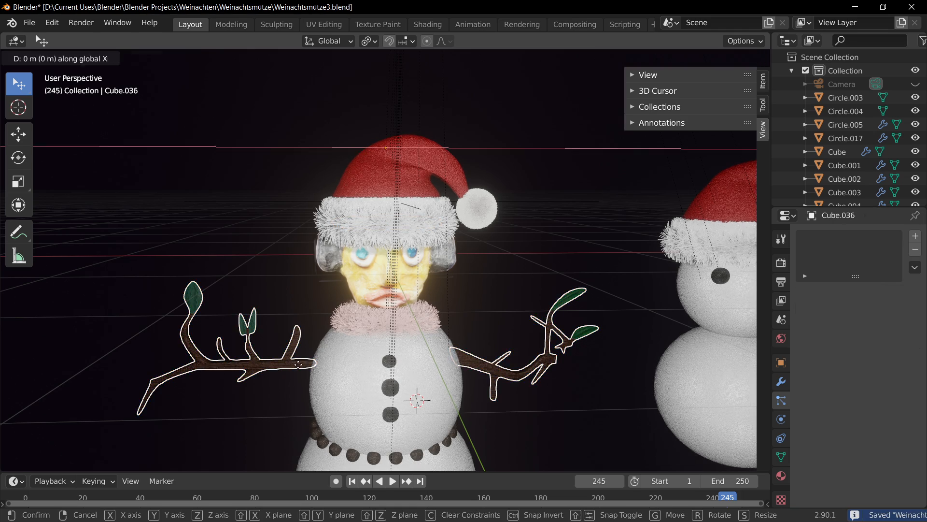
{"action": "left_click", "coordinate": [302, 369]}
{"action": "key", "text": "ctrl+z"}
In wireframe Edit Mode, select all vertices of the branch arm with the large upright leaf and move it along X toward the body
{"action": "key", "text": "Tab"}
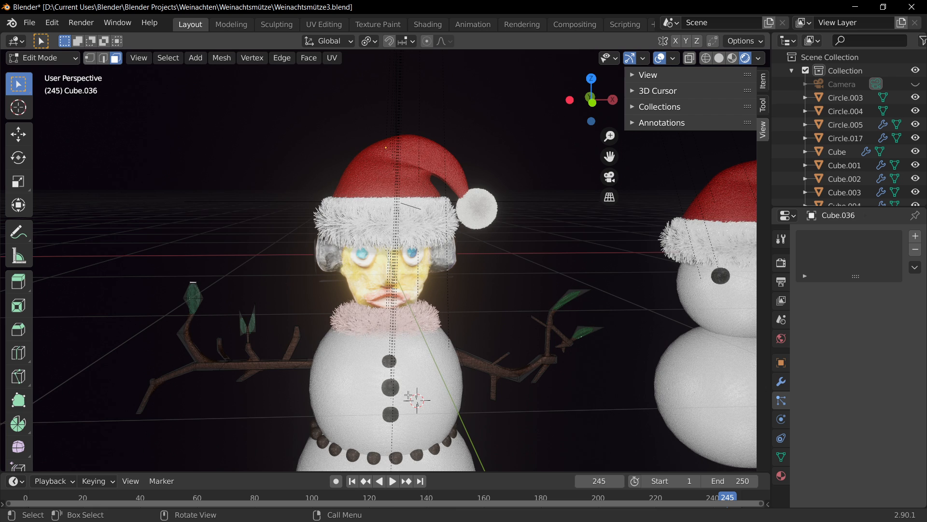
{"action": "key", "text": "Tab"}
{"action": "key", "text": "Tab"}
{"action": "left_click", "coordinate": [705, 59]}
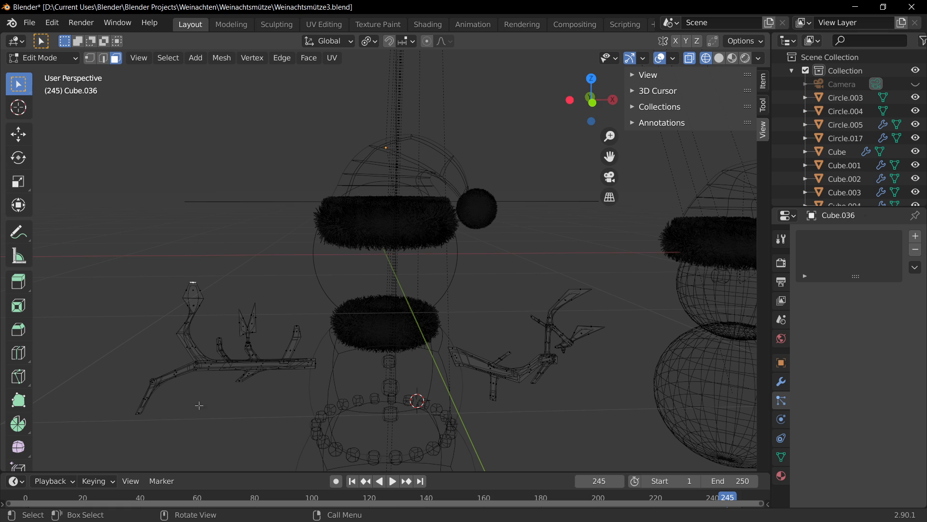
{"action": "key", "text": "1"}
{"action": "key", "text": "b"}
{"action": "left_click_drag", "start_coordinate": [90, 263], "coordinate": [318, 439]}
{"action": "key", "text": "g"}
{"action": "key", "text": "x"}
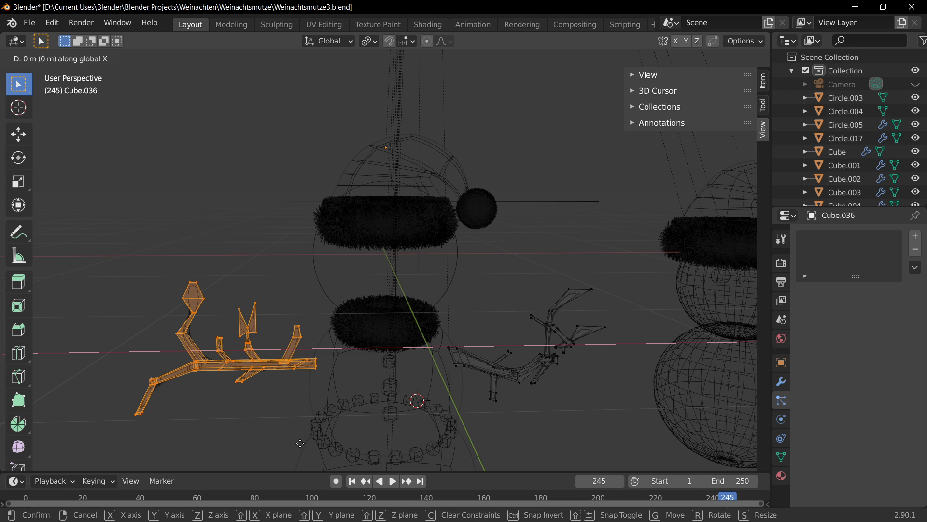
{"action": "left_click", "coordinate": [311, 443]}
{"action": "key", "text": "Tab"}
{"action": "left_click", "coordinate": [559, 464]}
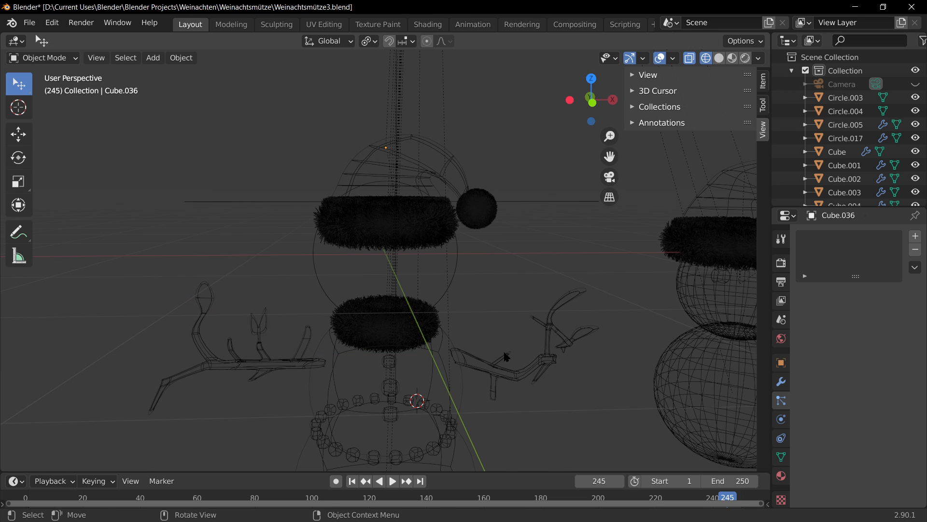
{"action": "key", "text": "b"}
{"action": "left_click_drag", "start_coordinate": [618, 436], "coordinate": [432, 273]}
{"action": "key", "text": "g"}
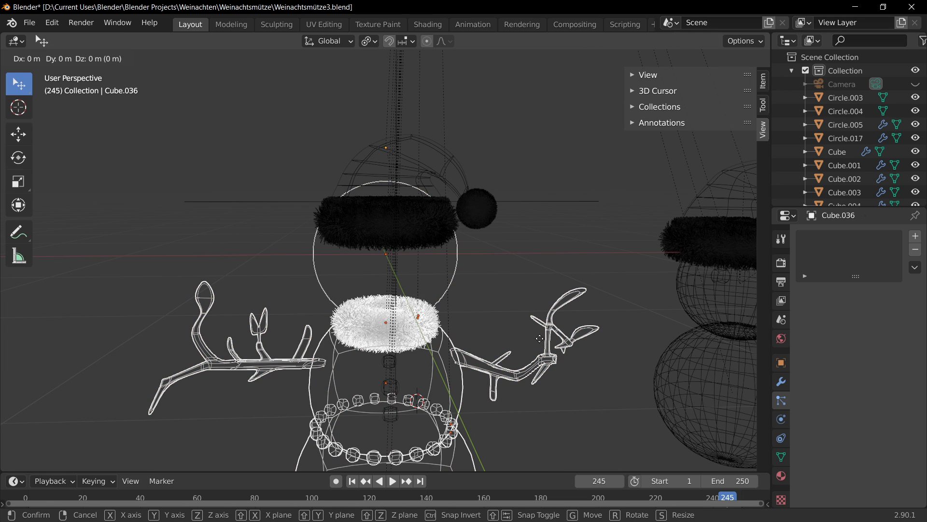
{"action": "right_click", "coordinate": [527, 337]}
{"action": "left_click", "coordinate": [569, 411]}
In Edit Mode, select all vertices of the opposite branch arm and move it slightly along X toward the snowman's body
{"action": "key", "text": "Tab"}
{"action": "key", "text": "Tab"}
{"action": "key", "text": "Tab"}
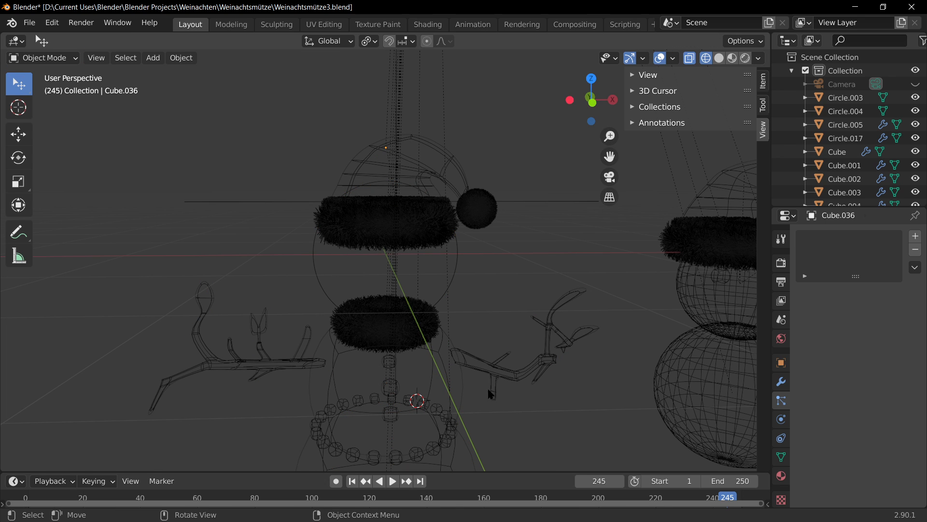
{"action": "left_click", "coordinate": [569, 415]}
{"action": "key", "text": "b"}
{"action": "left_click_drag", "start_coordinate": [623, 440], "coordinate": [414, 235]}
{"action": "key", "text": "g"}
{"action": "key", "text": "x"}
{"action": "left_click", "coordinate": [578, 332]}
{"action": "key", "text": "Tab"}
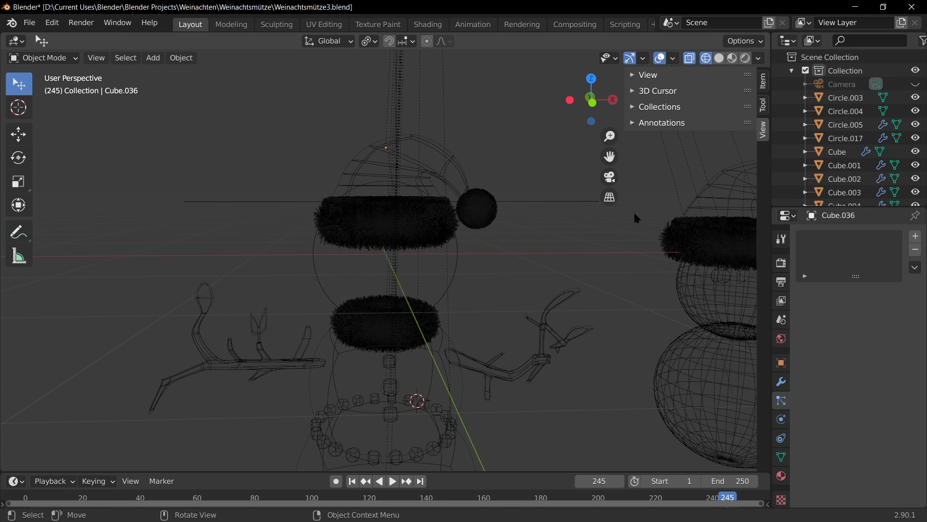
Switch the viewport to Material Preview shading, check both branch arms and save the file
{"action": "left_click", "coordinate": [719, 58]}
{"action": "left_click", "coordinate": [732, 58]}
{"action": "scroll", "coordinate": [603, 391], "scroll_direction": "down", "scroll_amount": 5}
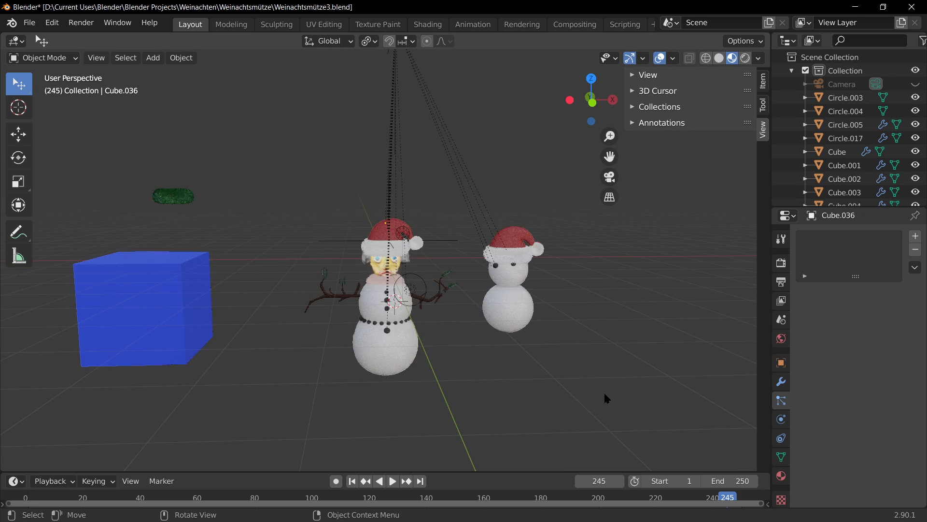
{"action": "scroll", "coordinate": [607, 398], "scroll_direction": "up", "scroll_amount": 5}
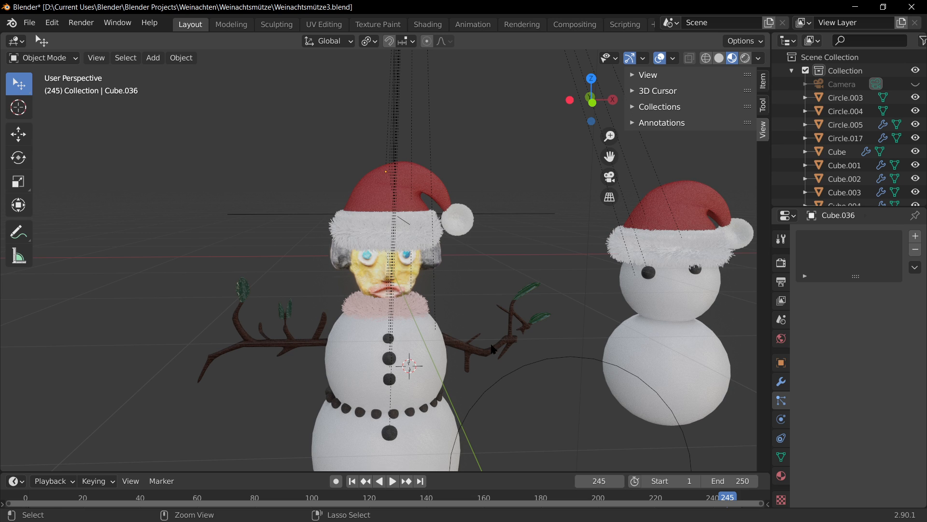
{"action": "key", "text": "ctrl+s"}
Examine the branch arms, their leaves and the whole snowman from several angles in Material Preview and Rendered shading
{"action": "scroll", "coordinate": [167, 307], "scroll_direction": "up", "scroll_amount": 3}
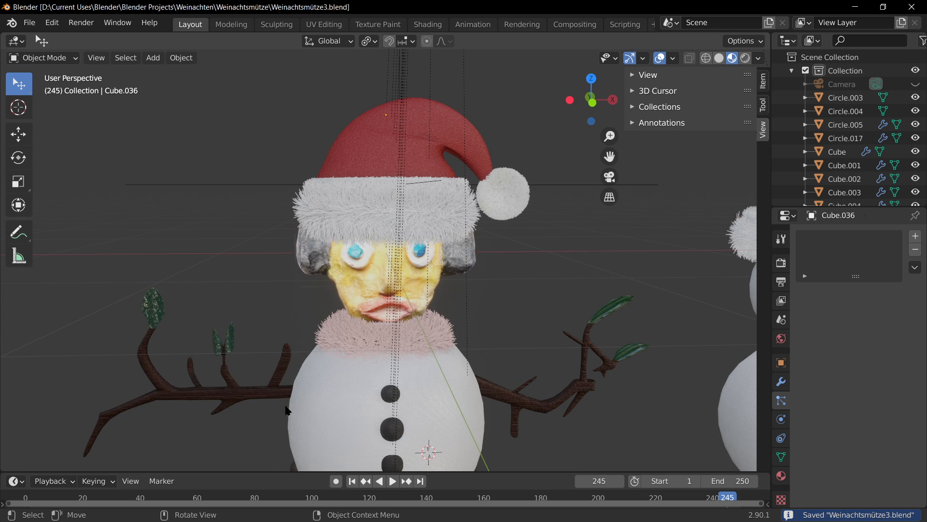
{"action": "middle_click_drag", "start_coordinate": [627, 350], "coordinate": [663, 331]}
{"action": "scroll", "coordinate": [272, 317], "scroll_direction": "up", "scroll_amount": 3}
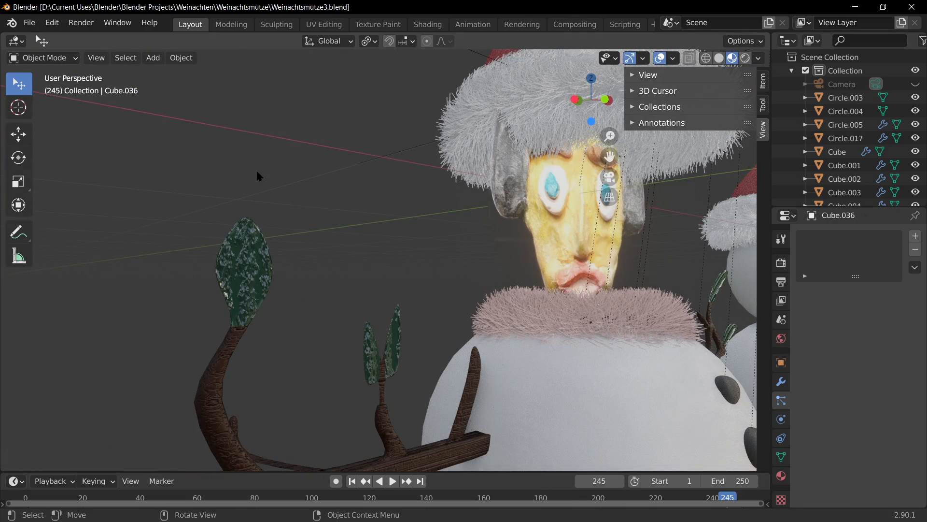
{"action": "left_click", "coordinate": [745, 57]}
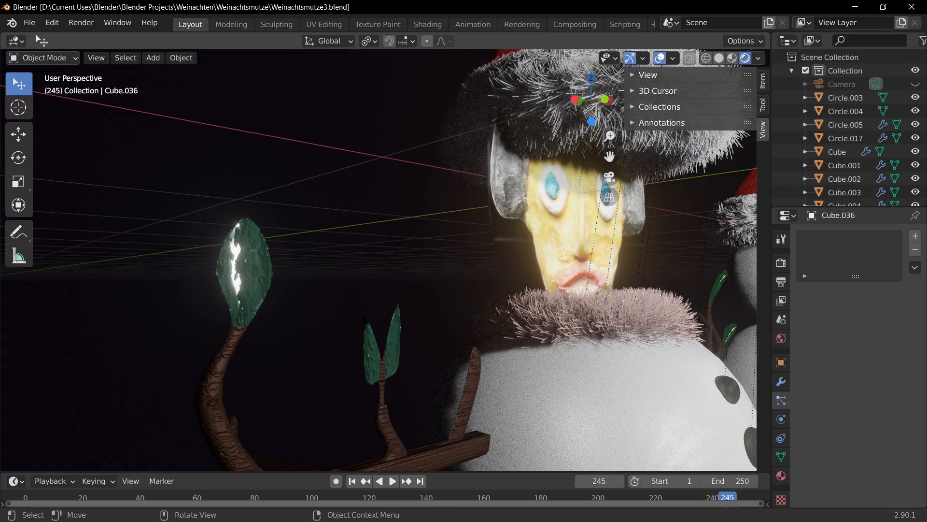
{"action": "scroll", "coordinate": [393, 264], "scroll_direction": "down", "scroll_amount": 3}
{"action": "mouse_move", "coordinate": [394, 265]}
{"action": "middle_mouse_down"}
{"action": "mouse_move", "coordinate": [356, 289]}
{"action": "mouse_move", "coordinate": [332, 248]}
{"action": "mouse_move", "coordinate": [384, 268]}
{"action": "middle_mouse_up"}
{"action": "scroll", "coordinate": [412, 292], "scroll_direction": "down", "scroll_amount": 3}
{"action": "middle_click_drag", "start_coordinate": [444, 339], "coordinate": [422, 361]}
{"action": "middle_click_drag", "start_coordinate": [348, 304], "coordinate": [334, 246]}
{"action": "scroll", "coordinate": [335, 249], "scroll_direction": "up", "scroll_amount": 4}
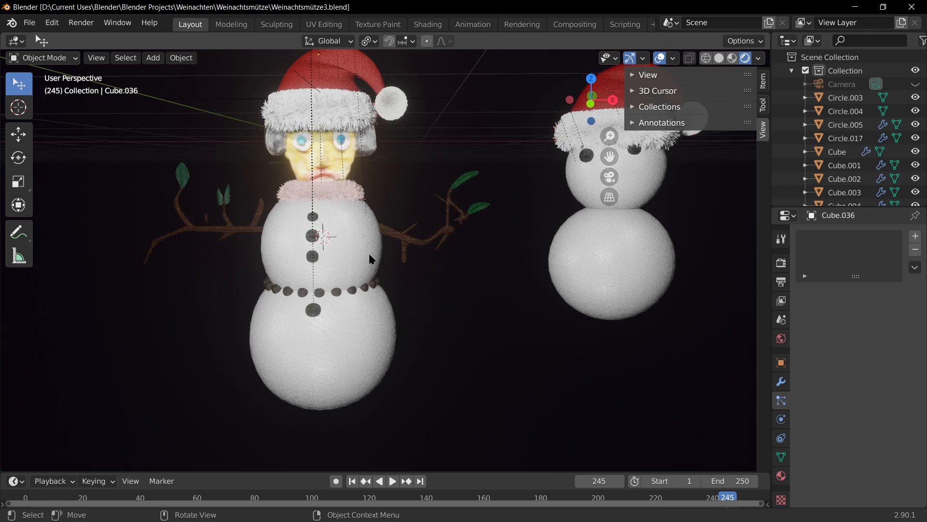
{"action": "scroll", "coordinate": [366, 256], "scroll_direction": "down", "scroll_amount": 4}
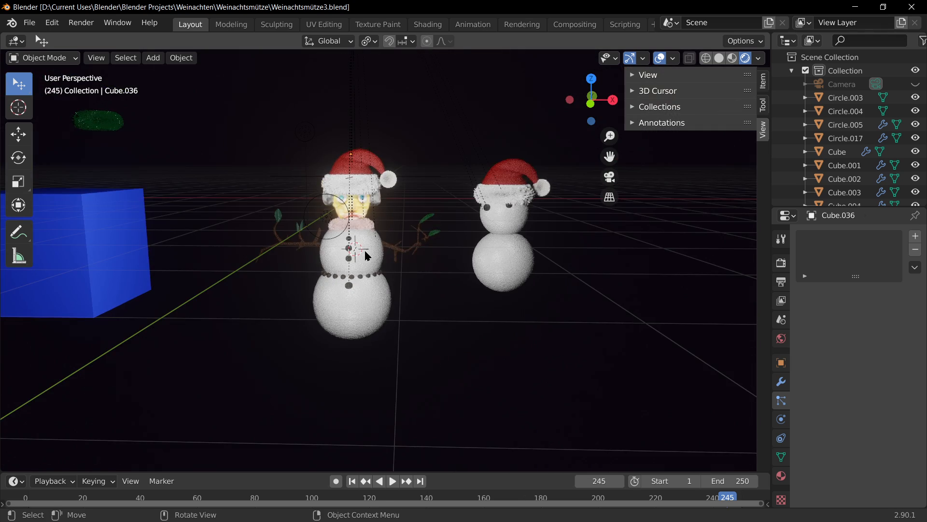
Set the base color of the bearded snowman's fur collar material to bright red with hue 0.028, saturation 1.000 and value 0.914
{"action": "left_click", "coordinate": [375, 226]}
{"action": "scroll", "coordinate": [375, 227], "scroll_direction": "up", "scroll_amount": 5}
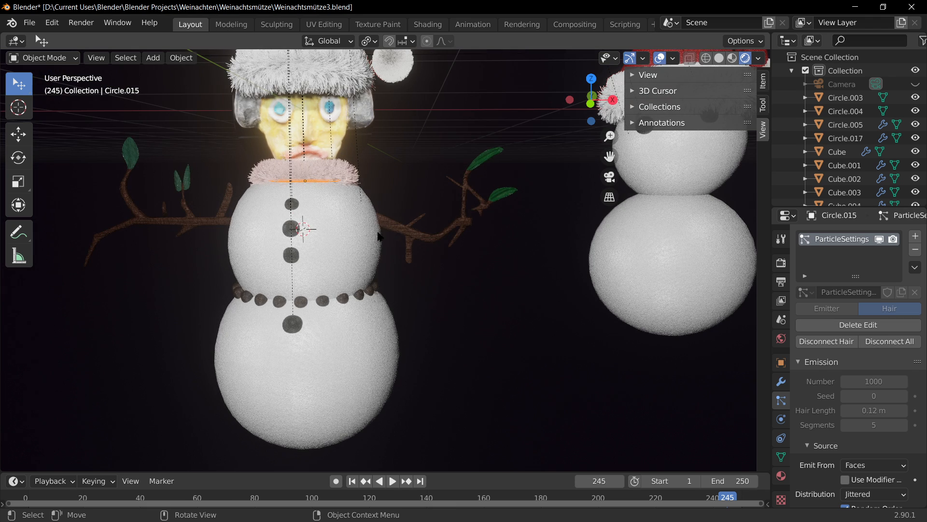
{"action": "left_click", "coordinate": [781, 477]}
{"action": "left_click", "coordinate": [905, 274]}
{"action": "left_click_drag", "start_coordinate": [846, 129], "coordinate": [829, 178]}
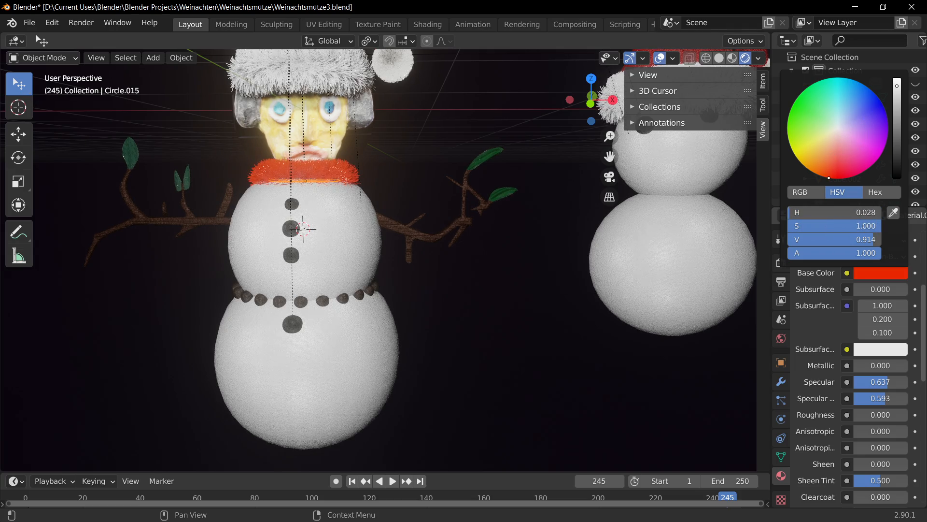
{"action": "scroll", "coordinate": [349, 163], "scroll_direction": "down", "scroll_amount": 5}
{"action": "scroll", "coordinate": [375, 158], "scroll_direction": "up", "scroll_amount": 4}
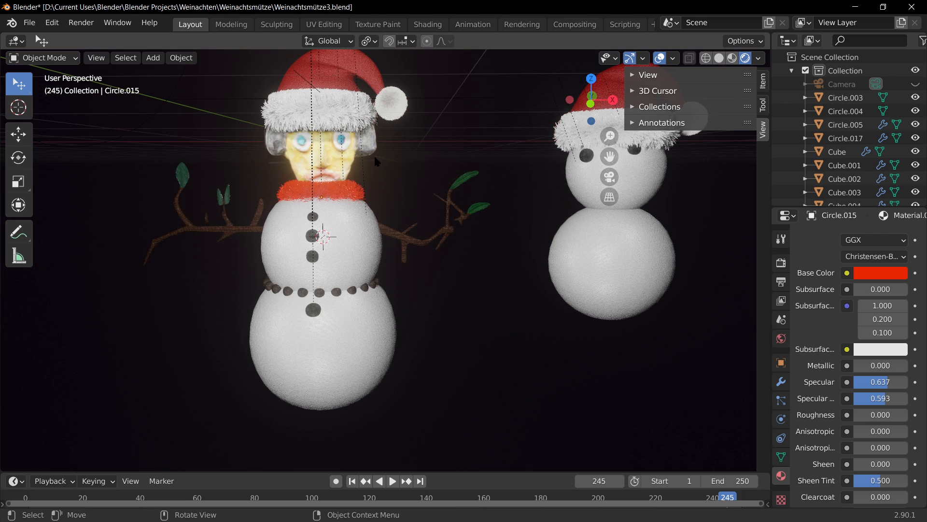
Change the fur collar's base color to a very dark green with hue 0.366, saturation 1.000 and value about 0.09
{"action": "left_click", "coordinate": [880, 273]}
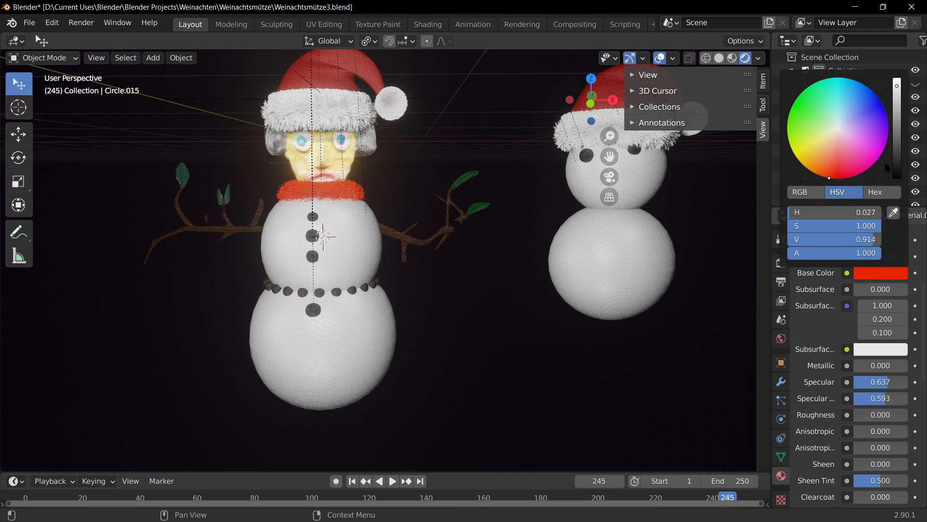
{"action": "left_click", "coordinate": [801, 95]}
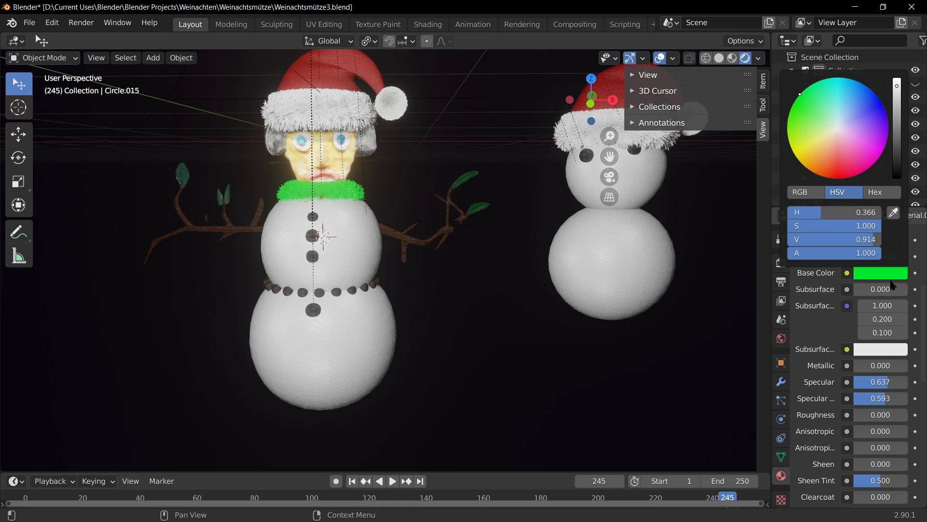
{"action": "left_click", "coordinate": [892, 274]}
{"action": "left_click_drag", "start_coordinate": [897, 120], "coordinate": [897, 157]}
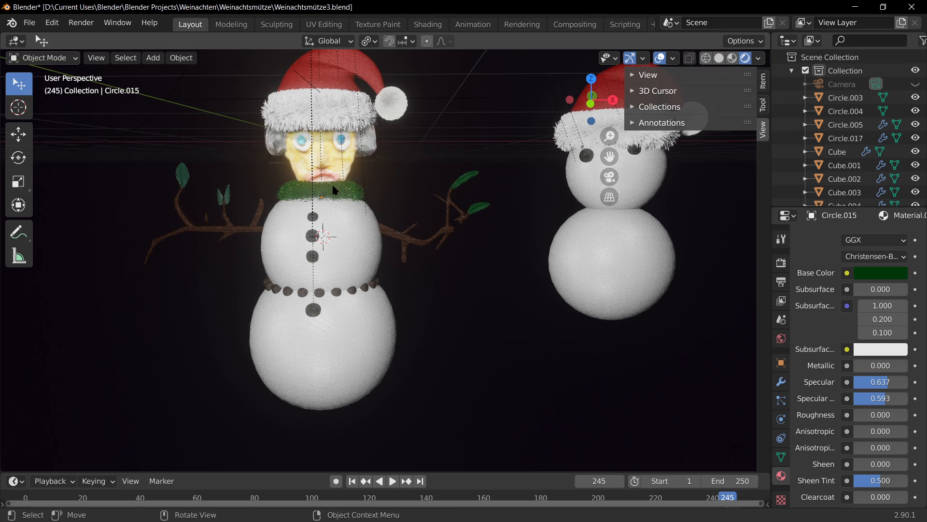
{"action": "scroll", "coordinate": [333, 190], "scroll_direction": "up", "scroll_amount": 4}
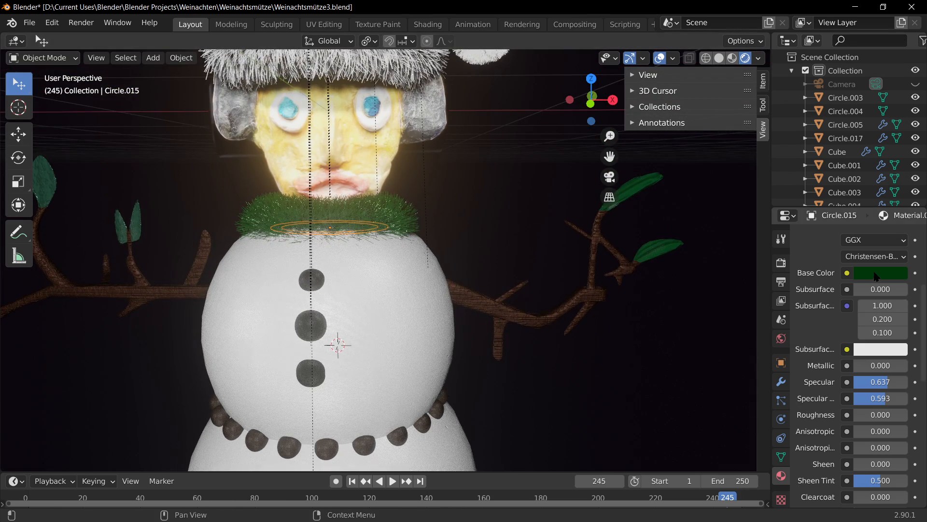
{"action": "left_click", "coordinate": [877, 273]}
{"action": "left_click_drag", "start_coordinate": [897, 157], "coordinate": [897, 169]}
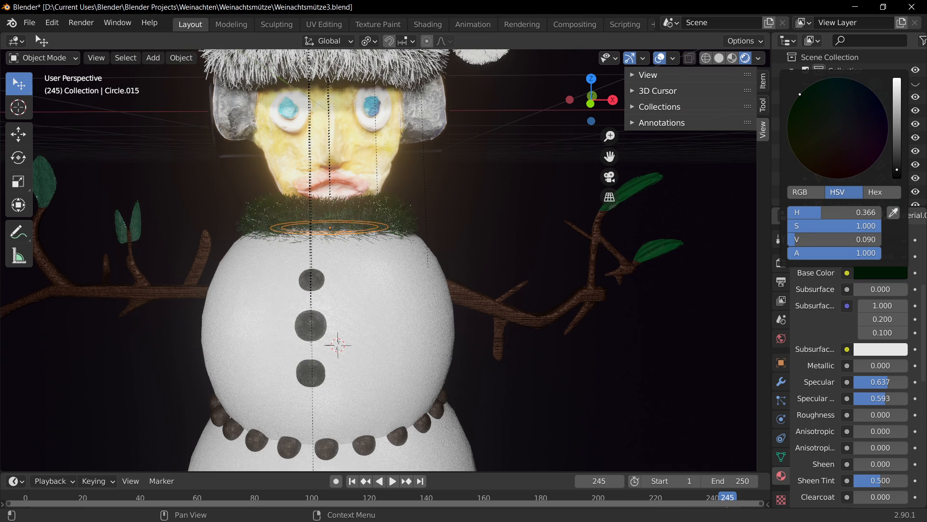
{"action": "scroll", "coordinate": [471, 321], "scroll_direction": "down", "scroll_amount": 5}
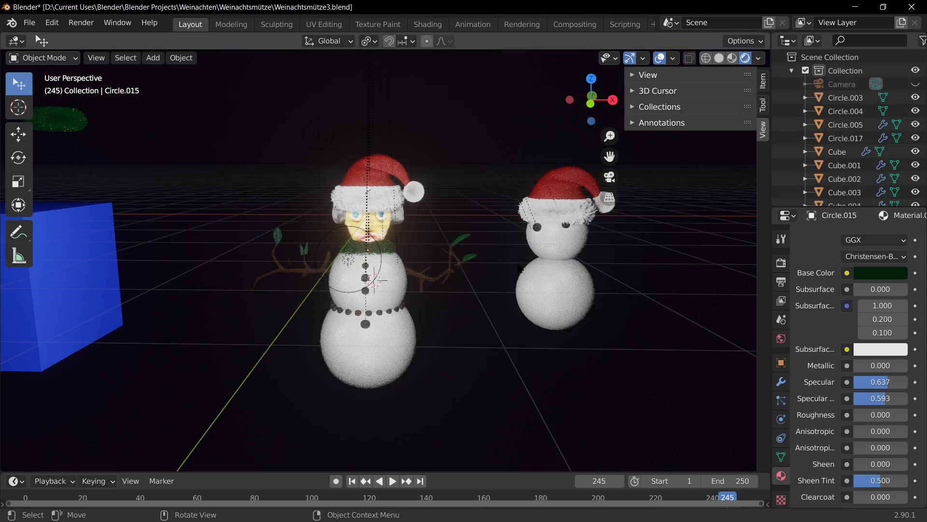
{"action": "scroll", "coordinate": [364, 217], "scroll_direction": "up", "scroll_amount": 2}
{"action": "left_click", "coordinate": [410, 195]}
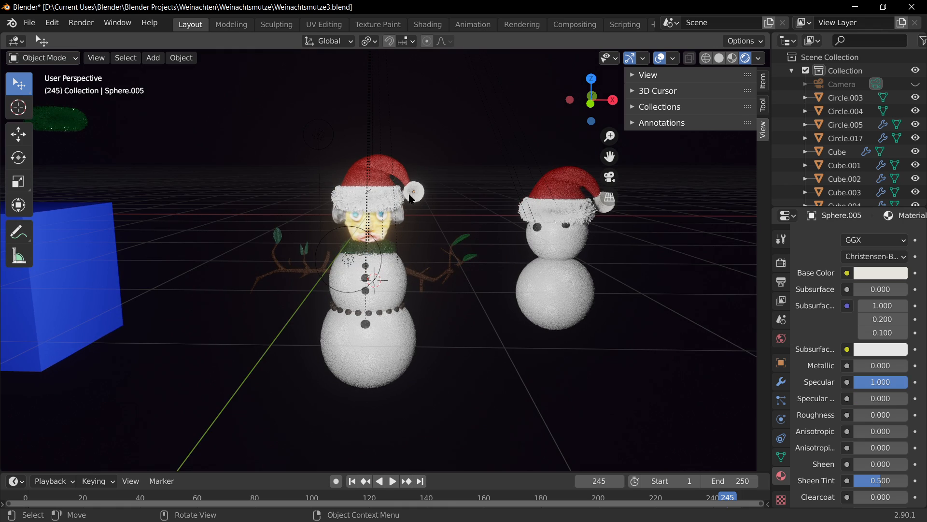
{"action": "scroll", "coordinate": [412, 194], "scroll_direction": "up", "scroll_amount": 5}
{"action": "key", "text": "g"}
{"action": "right_click", "coordinate": [512, 149]}
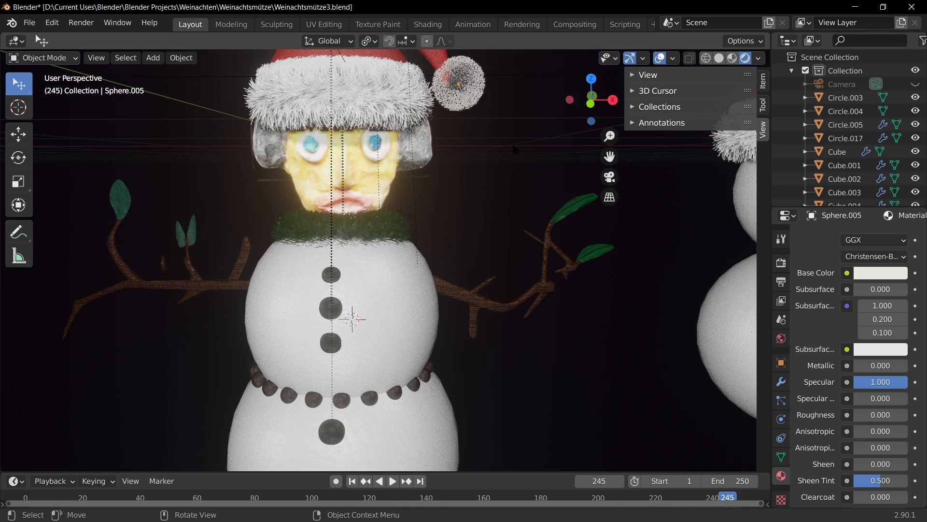
Save the scene file with the recolored collar
{"action": "scroll", "coordinate": [479, 77], "scroll_direction": "down", "scroll_amount": 8}
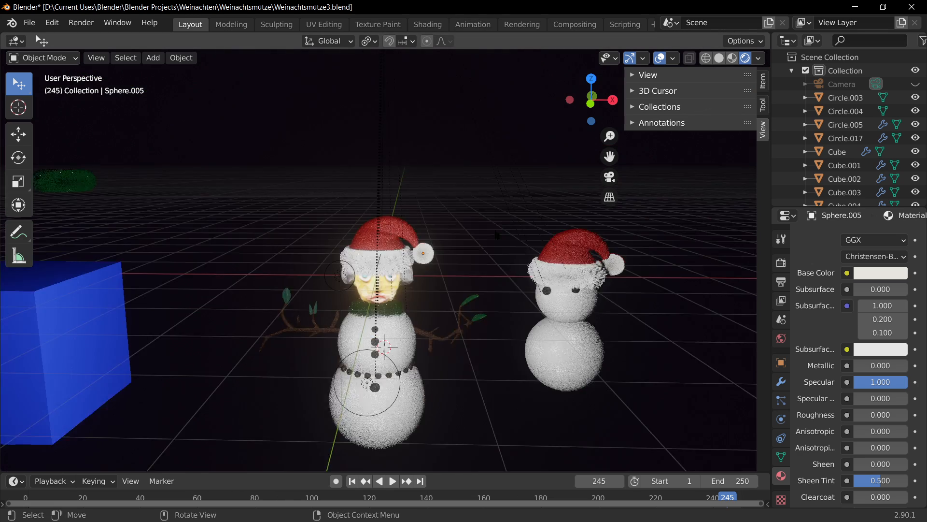
{"action": "key", "text": "ctrl+s"}
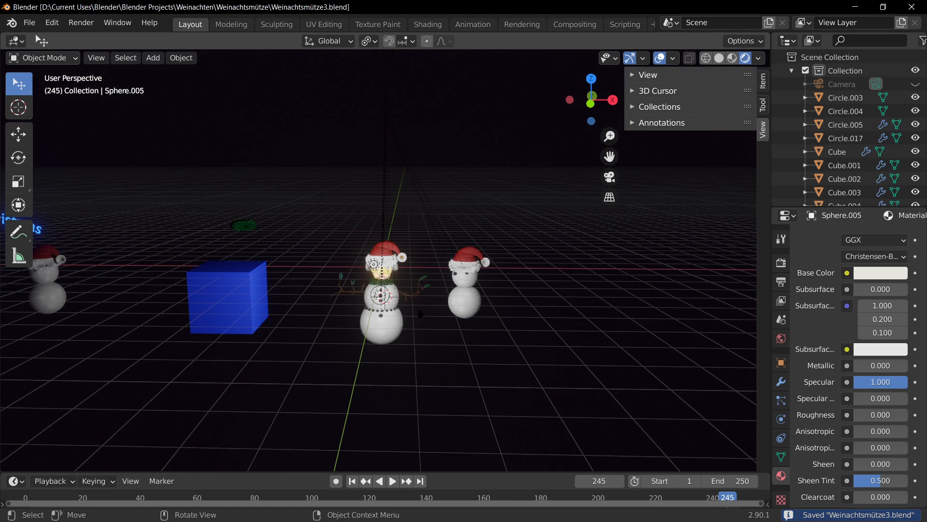
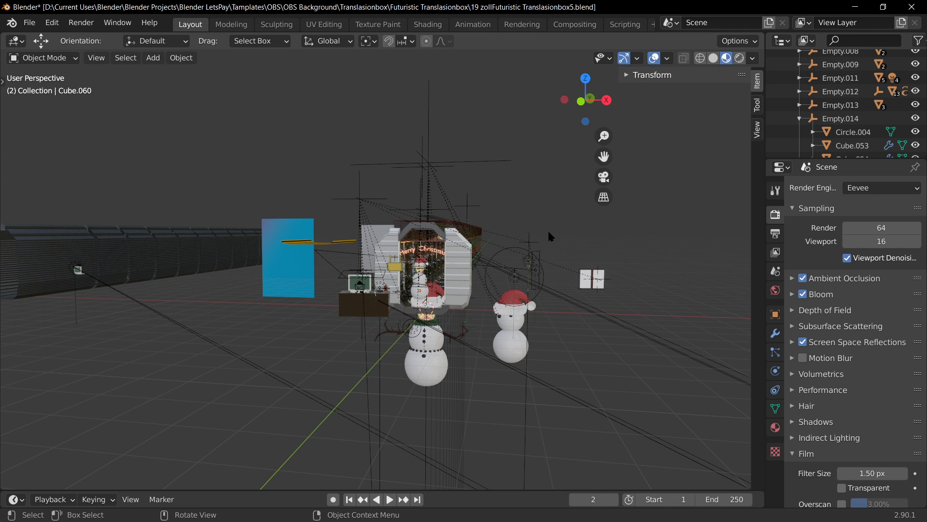
In the Futuristic Translasionbox scene, move the empty controlling both large snowmen 4.2245 m along X and 6.3008 m up along Z
{"action": "scroll", "coordinate": [541, 225], "scroll_direction": "up", "scroll_amount": 2}
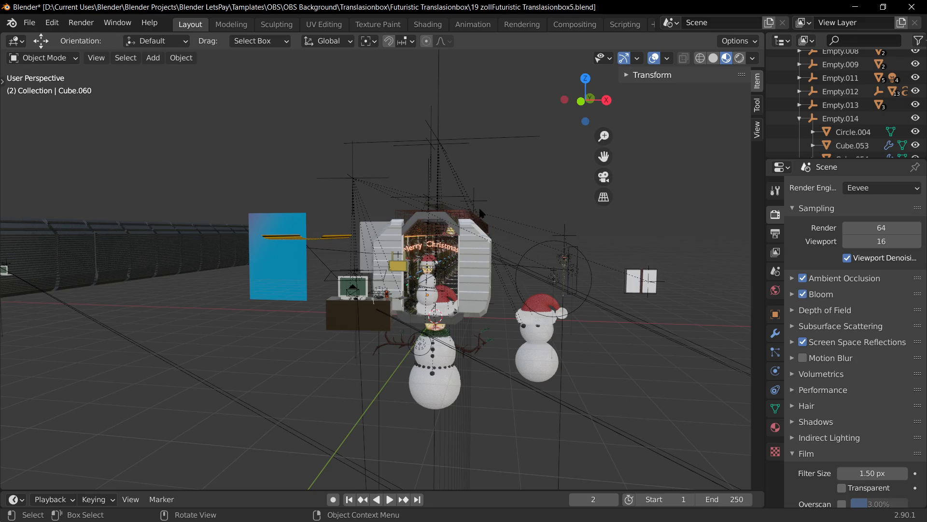
{"action": "middle_click_drag", "start_coordinate": [574, 288], "coordinate": [476, 166]}
{"action": "left_click", "coordinate": [480, 179]}
{"action": "left_click_drag", "start_coordinate": [480, 179], "coordinate": [646, 191]}
{"action": "key", "text": "g"}
{"action": "key", "text": "z"}
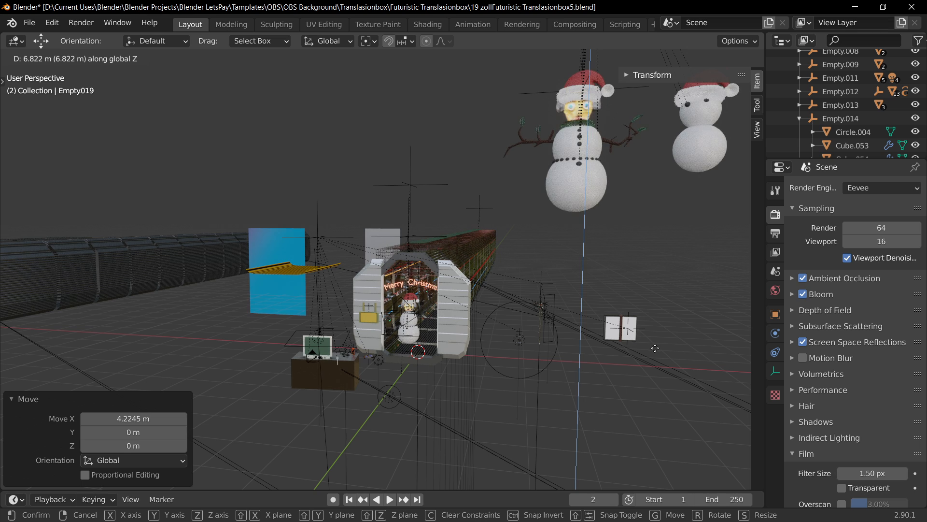
{"action": "left_click", "coordinate": [659, 368]}
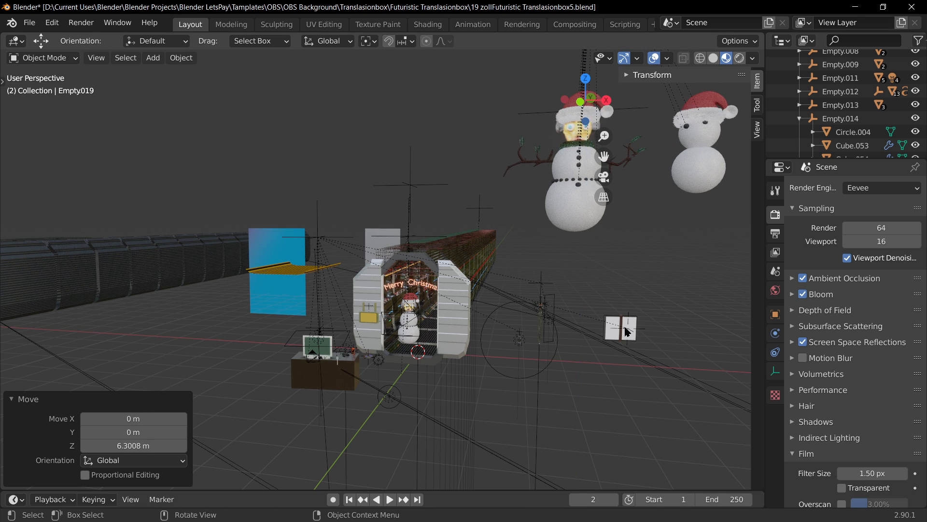
{"action": "scroll", "coordinate": [626, 281], "scroll_direction": "down", "scroll_amount": 3}
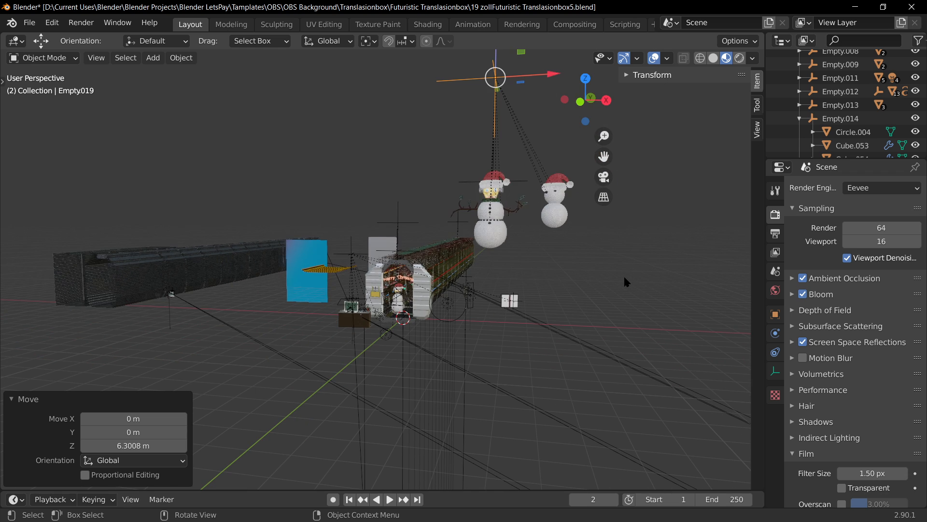
{"action": "scroll", "coordinate": [509, 320], "scroll_direction": "up", "scroll_amount": 3}
{"action": "left_click", "coordinate": [414, 186]}
{"action": "key", "text": "g"}
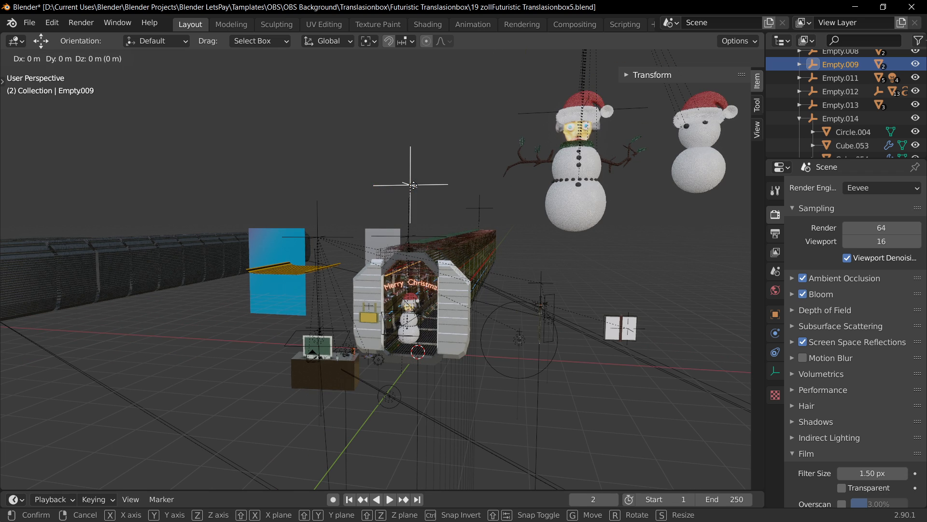
{"action": "key", "text": "z"}
{"action": "right_click", "coordinate": [457, 439]}
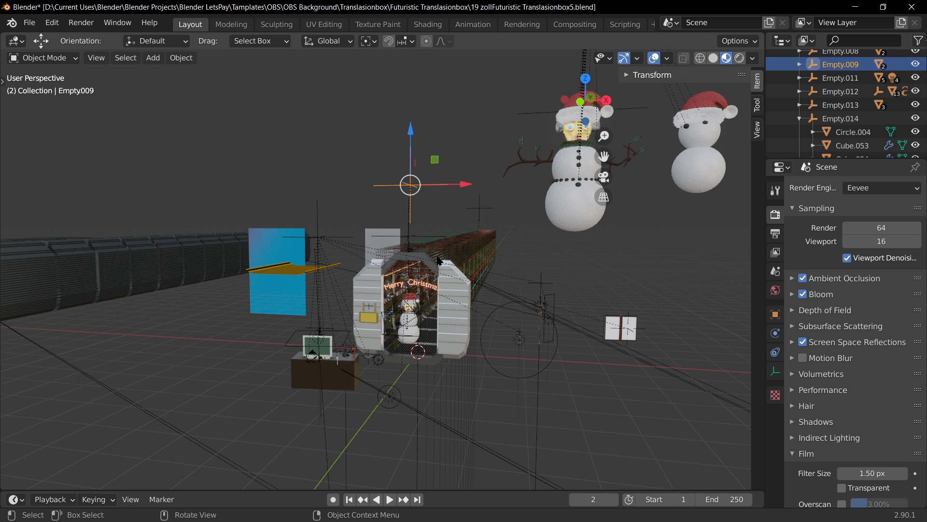
Move the empty controlling the small snowman and Merry Christmas sign 5.8235 m up along Z
{"action": "left_click", "coordinate": [422, 242]}
{"action": "left_click", "coordinate": [423, 242]}
{"action": "key", "text": "g"}
{"action": "key", "text": "z"}
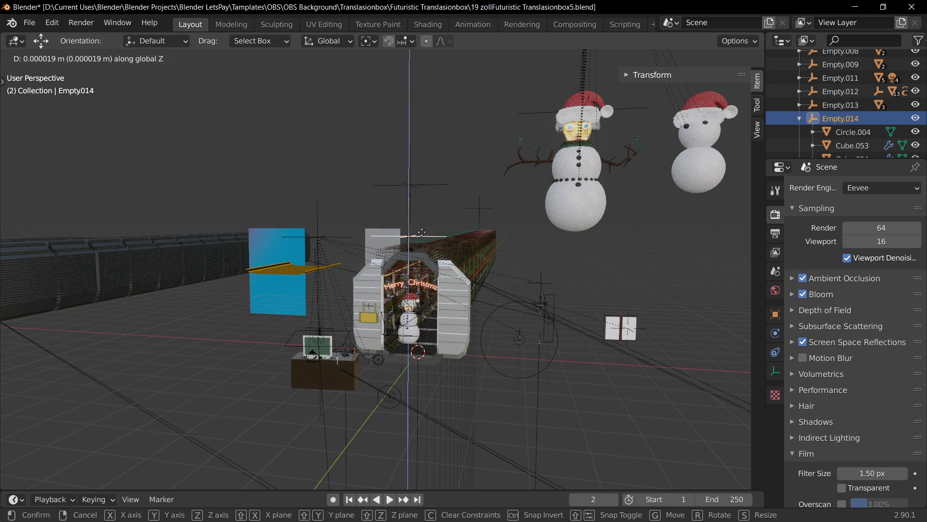
{"action": "left_click", "coordinate": [466, 485]}
{"action": "scroll", "coordinate": [492, 261], "scroll_direction": "down", "scroll_amount": 2}
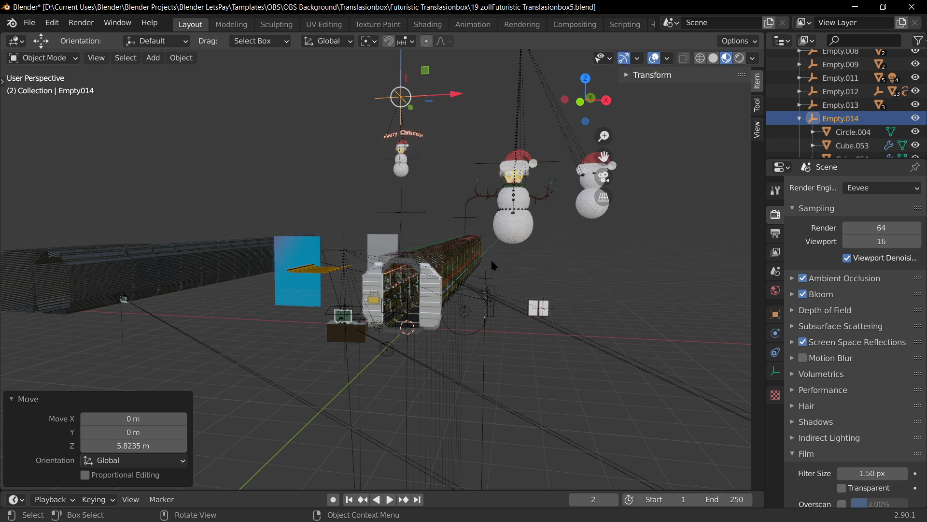
Delete the raised small snowman, its Merry Christmas sign and their controlling empty, selecting them in wireframe shading
{"action": "left_click", "coordinate": [700, 58]}
{"action": "scroll", "coordinate": [398, 135], "scroll_direction": "down", "scroll_amount": 2}
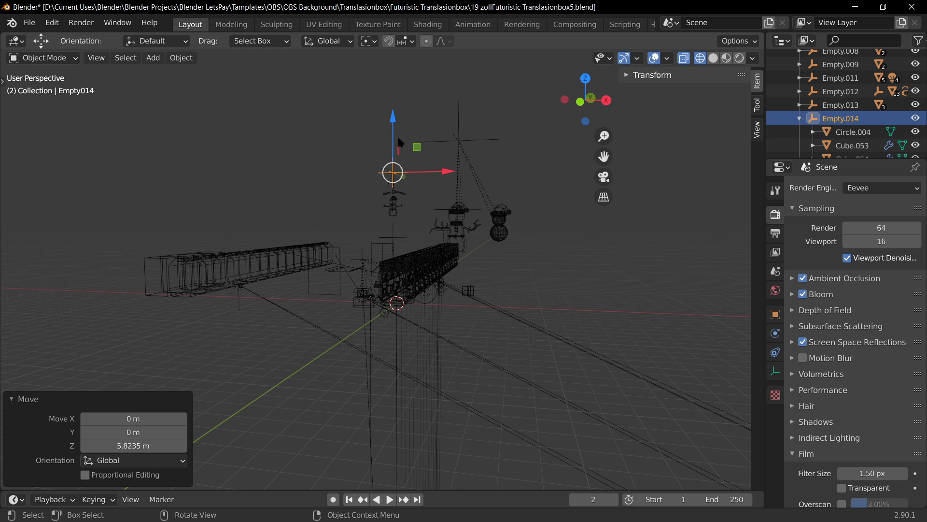
{"action": "key", "text": "b"}
{"action": "left_click_drag", "start_coordinate": [415, 216], "coordinate": [356, 143]}
{"action": "key", "text": "x"}
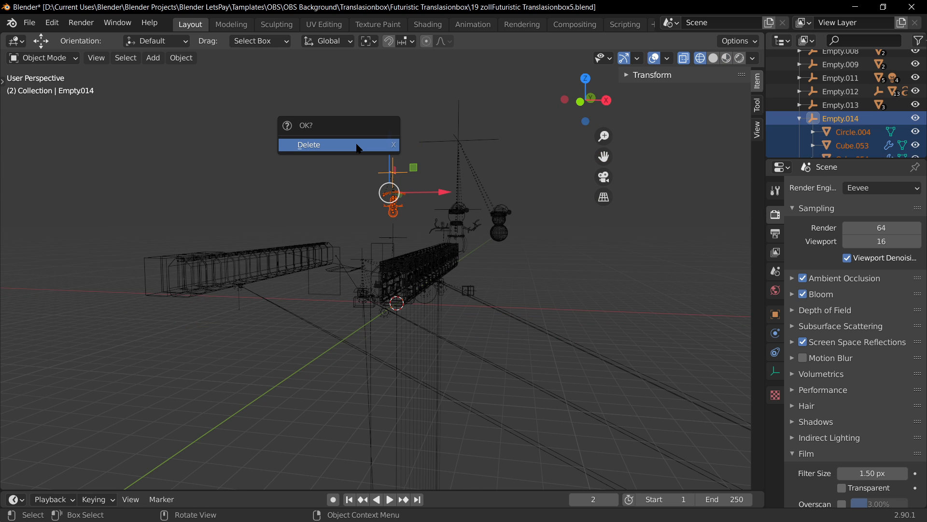
{"action": "left_click", "coordinate": [356, 144]}
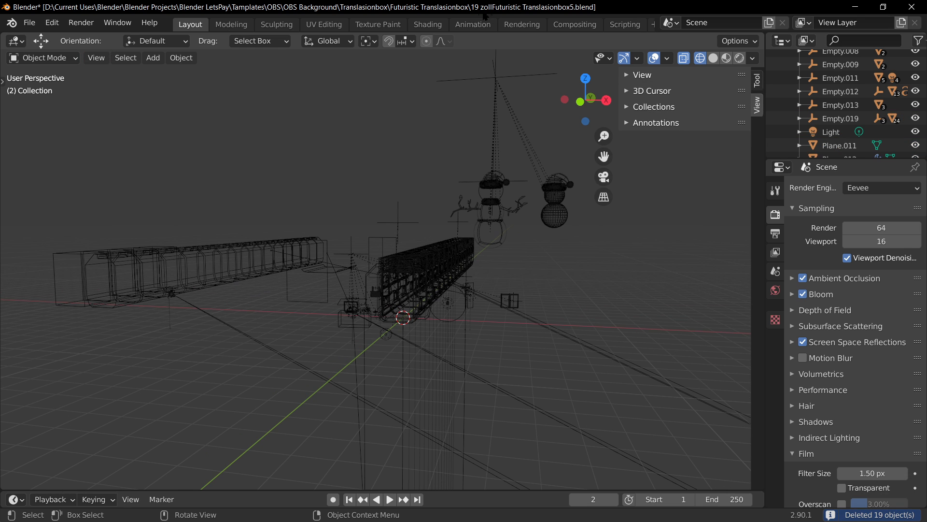
Select the empty controlling both large snowmen and display the scene in solid shading
{"action": "scroll", "coordinate": [664, 211], "scroll_direction": "up", "scroll_amount": 3}
{"action": "scroll", "coordinate": [663, 211], "scroll_direction": "down", "scroll_amount": 3}
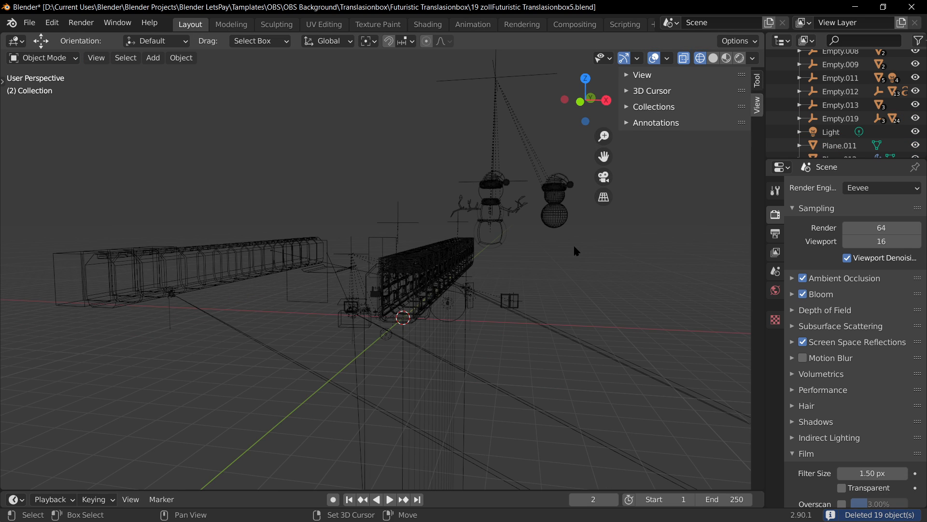
{"action": "middle_click_drag", "start_coordinate": [572, 245], "coordinate": [559, 262], "text": "shift"}
{"action": "left_click", "coordinate": [509, 92]}
{"action": "left_click", "coordinate": [714, 58]}
{"action": "scroll", "coordinate": [556, 290], "scroll_direction": "up", "scroll_amount": 3}
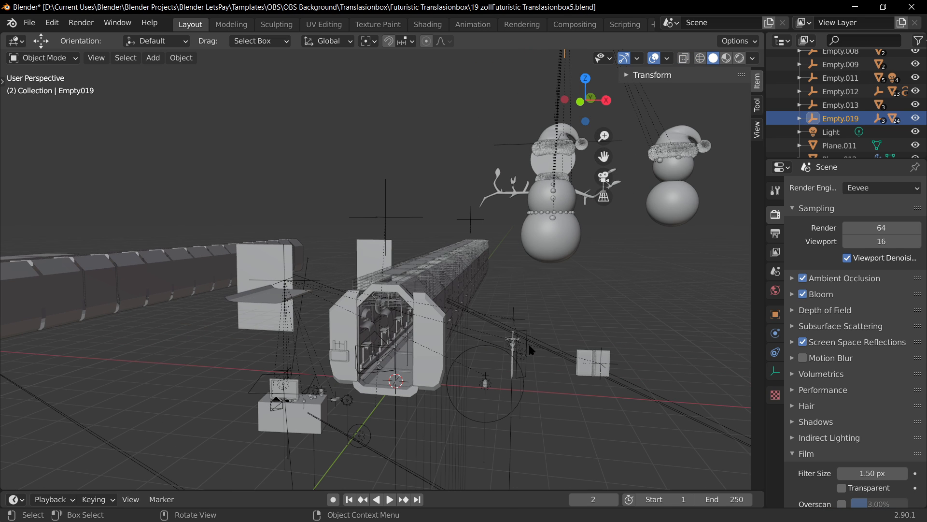
{"action": "key", "text": "g"}
{"action": "key", "text": "x"}
{"action": "left_click", "coordinate": [514, 290]}
{"action": "left_click", "coordinate": [561, 257]}
{"action": "scroll", "coordinate": [599, 99], "scroll_direction": "down", "scroll_amount": 2}
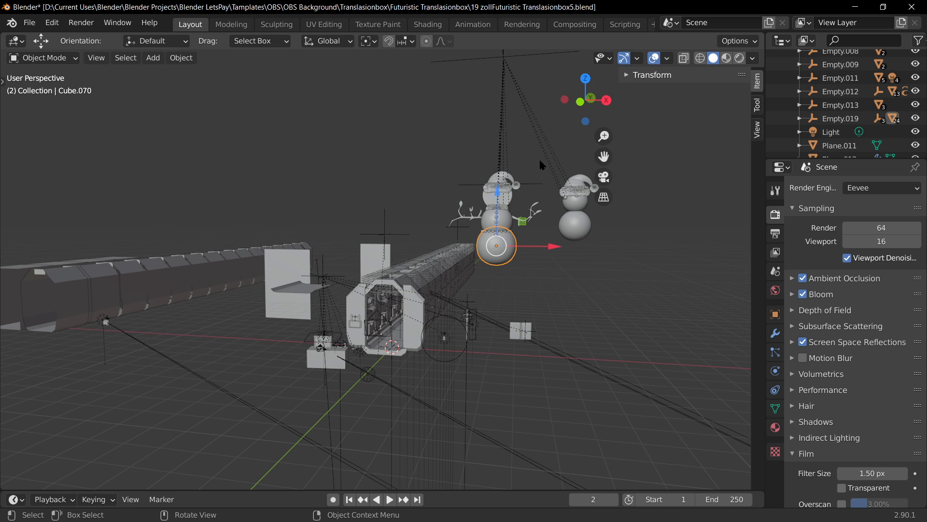
Move the empty controlling both large snowmen -5.6887 m along X and display the scene in material preview
{"action": "left_click", "coordinate": [515, 59]}
{"action": "key", "text": "g"}
{"action": "key", "text": "x"}
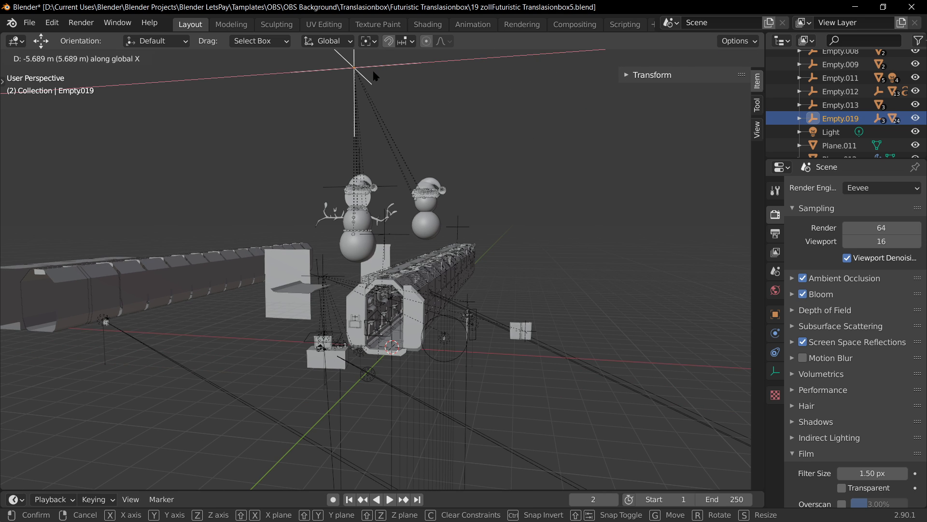
{"action": "left_click", "coordinate": [373, 75]}
{"action": "scroll", "coordinate": [424, 165], "scroll_direction": "up", "scroll_amount": 2}
{"action": "left_click", "coordinate": [727, 58]}
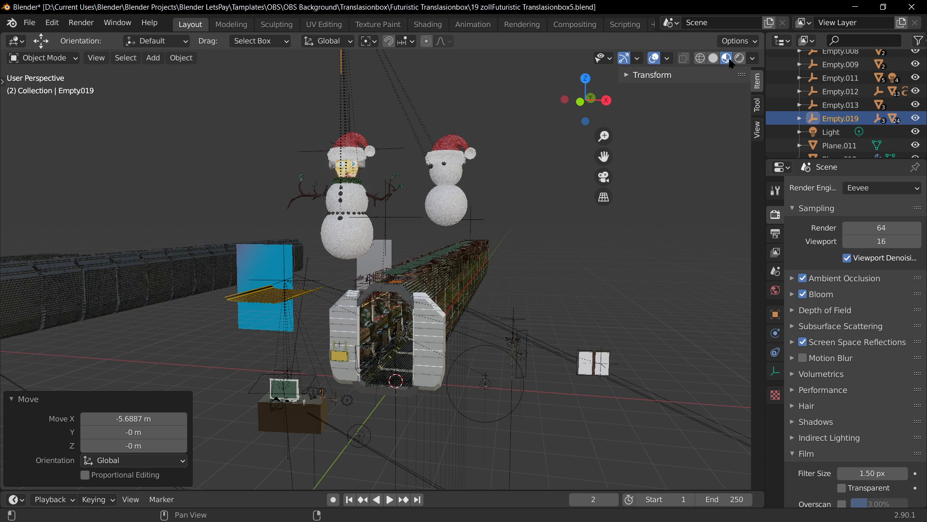
Remove the Subdivision modifiers from the two fur trim rings of the bearded snowman's hat
{"action": "scroll", "coordinate": [419, 174], "scroll_direction": "up", "scroll_amount": 5}
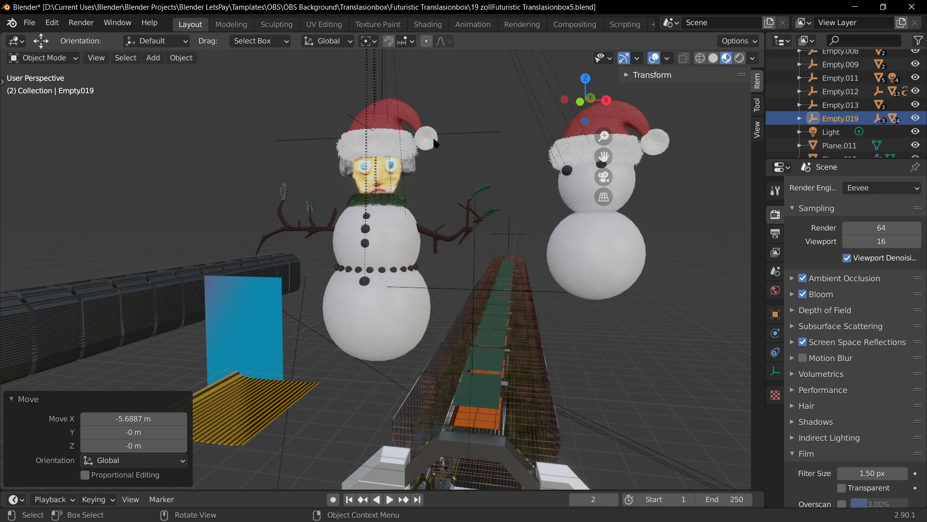
{"action": "left_click", "coordinate": [432, 141]}
{"action": "left_click", "coordinate": [774, 334]}
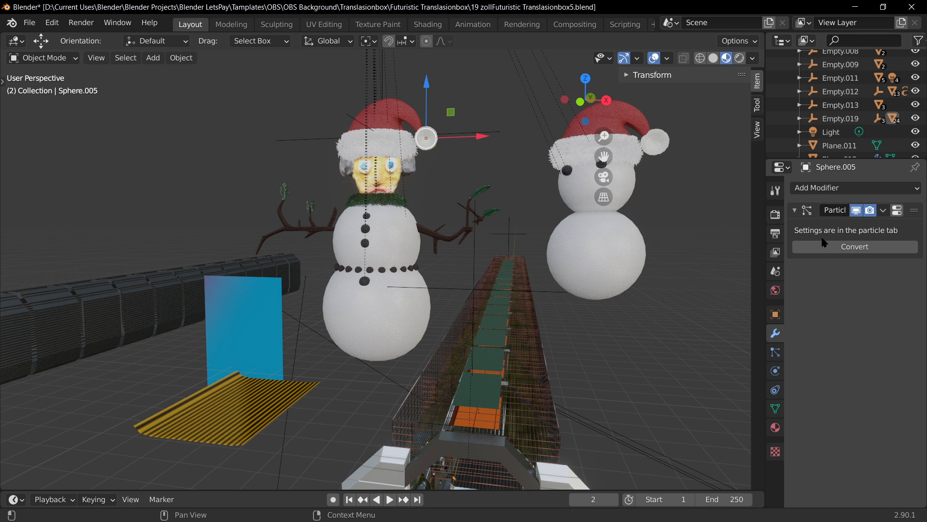
{"action": "left_click", "coordinate": [388, 114]}
{"action": "left_click", "coordinate": [386, 157]}
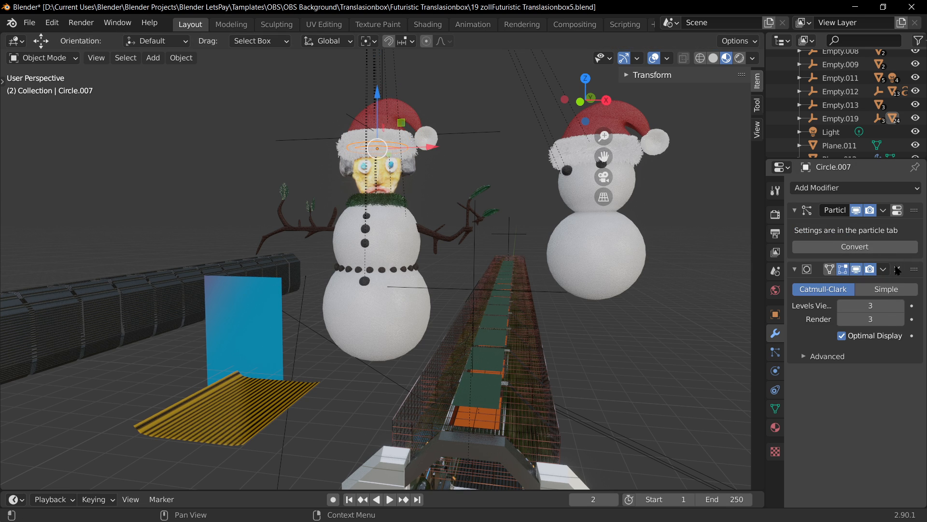
{"action": "left_click", "coordinate": [897, 269]}
{"action": "left_click", "coordinate": [399, 142]}
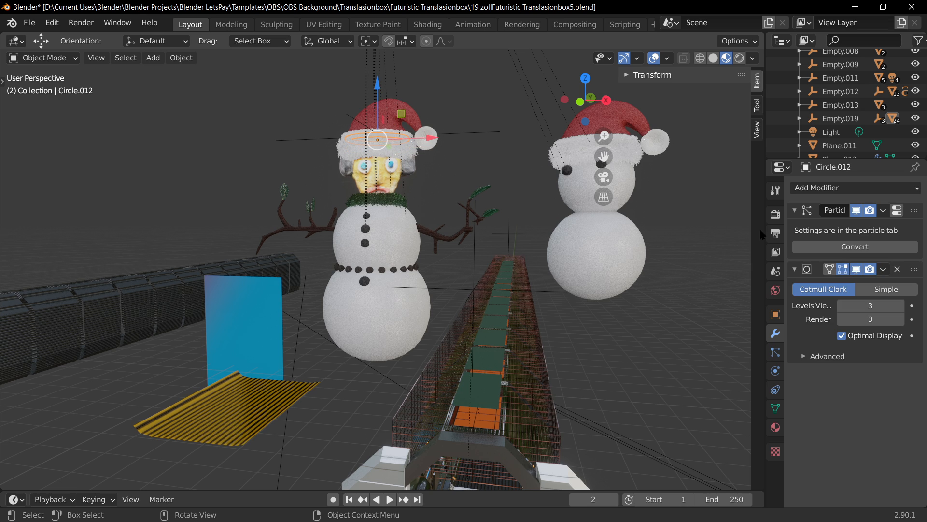
{"action": "left_click", "coordinate": [899, 270]}
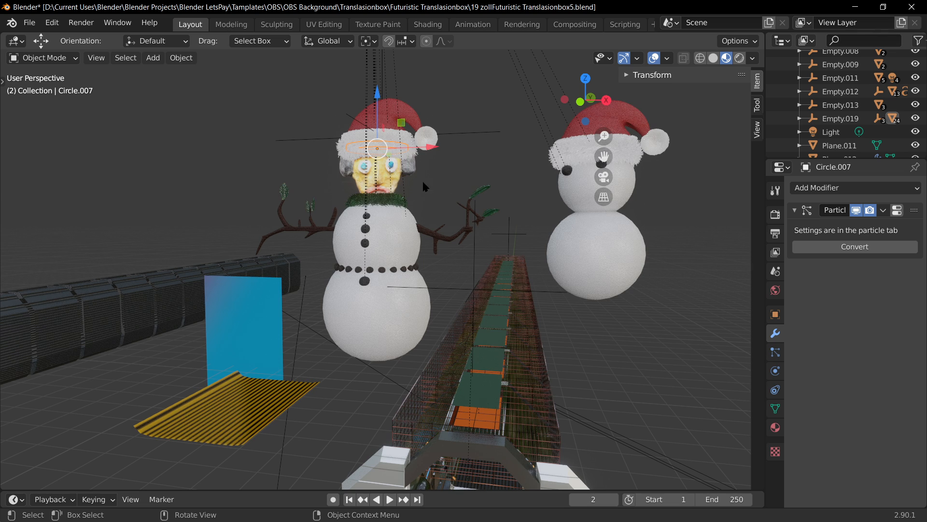
Remove the Subdivision modifier from the bearded snowman's green fur collar
{"action": "left_click", "coordinate": [382, 203]}
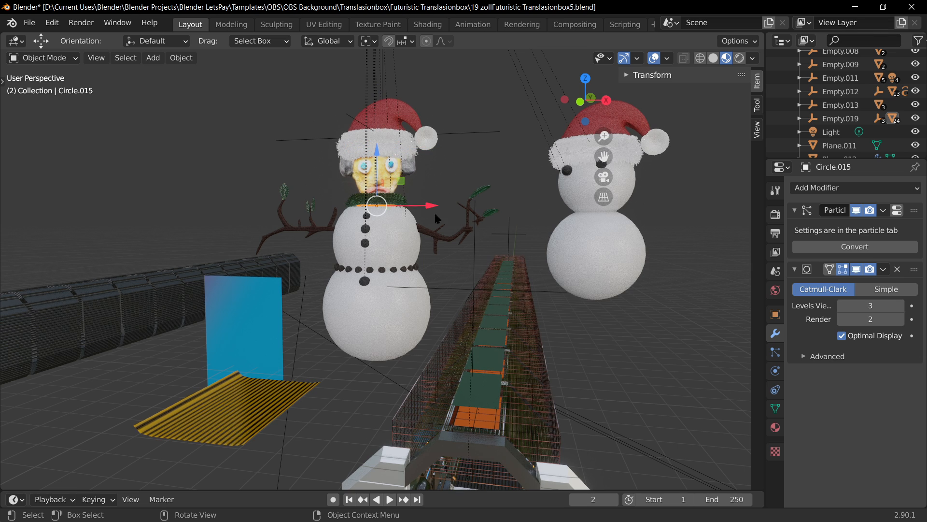
{"action": "left_click", "coordinate": [896, 269]}
{"action": "left_click", "coordinate": [389, 204]}
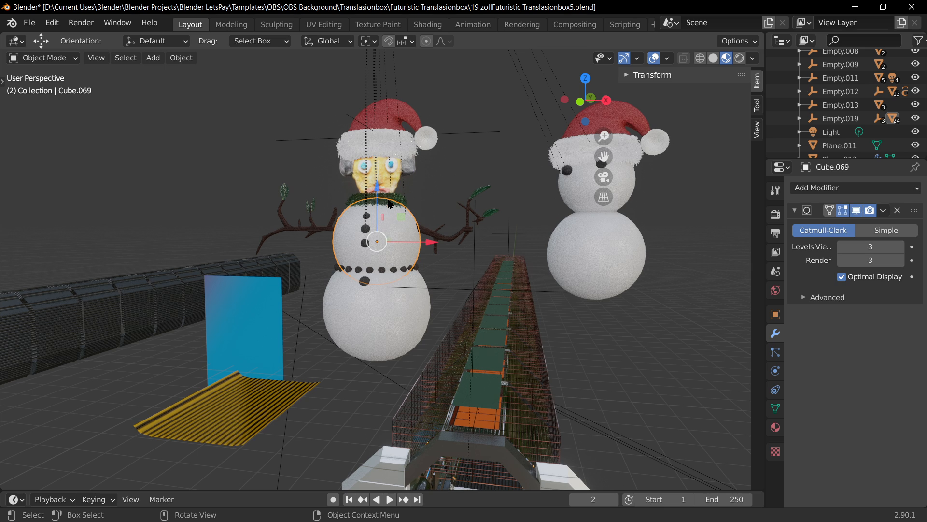
{"action": "left_click", "coordinate": [396, 200]}
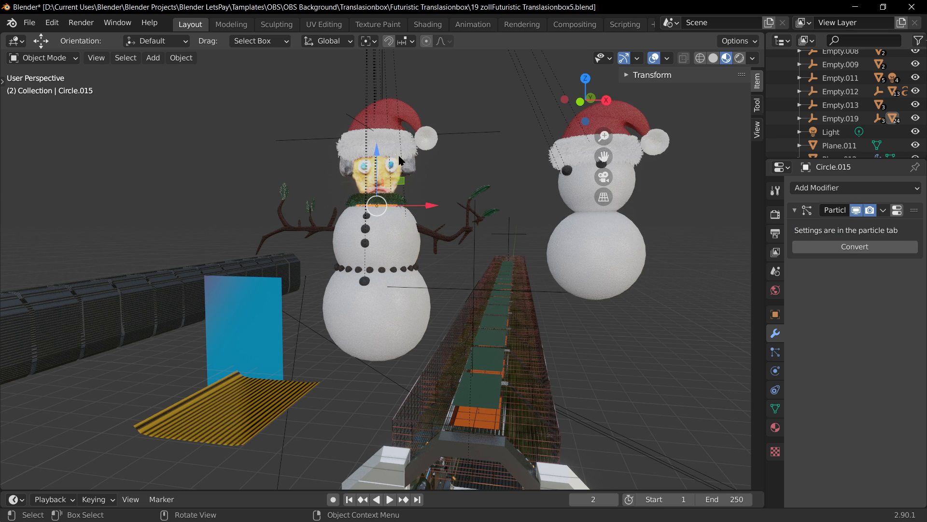
{"action": "left_click", "coordinate": [392, 138]}
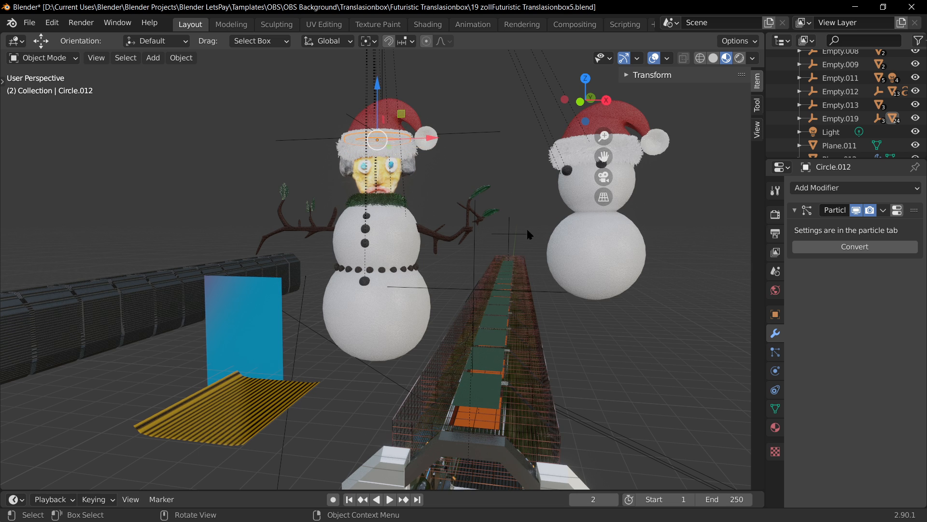
Remove the Subdivision modifiers from the two fur trim rings of the plain snowman's hat and save the file
{"action": "scroll", "coordinate": [588, 370], "scroll_direction": "down", "scroll_amount": 3}
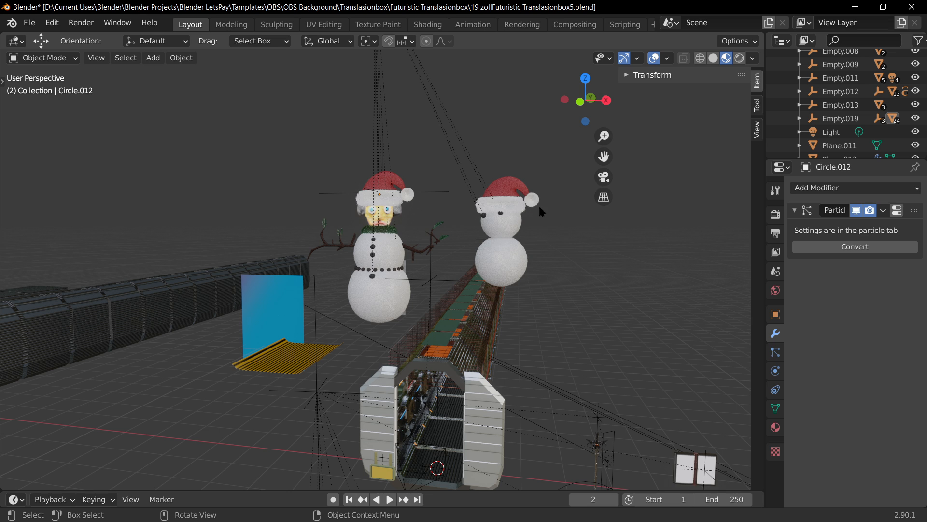
{"action": "left_click", "coordinate": [520, 208]}
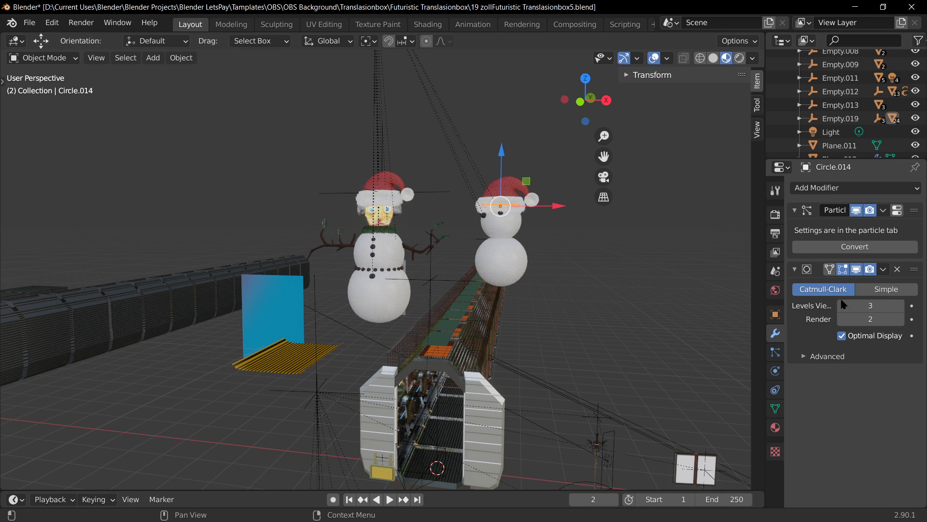
{"action": "left_click", "coordinate": [897, 269]}
{"action": "left_click", "coordinate": [522, 203]}
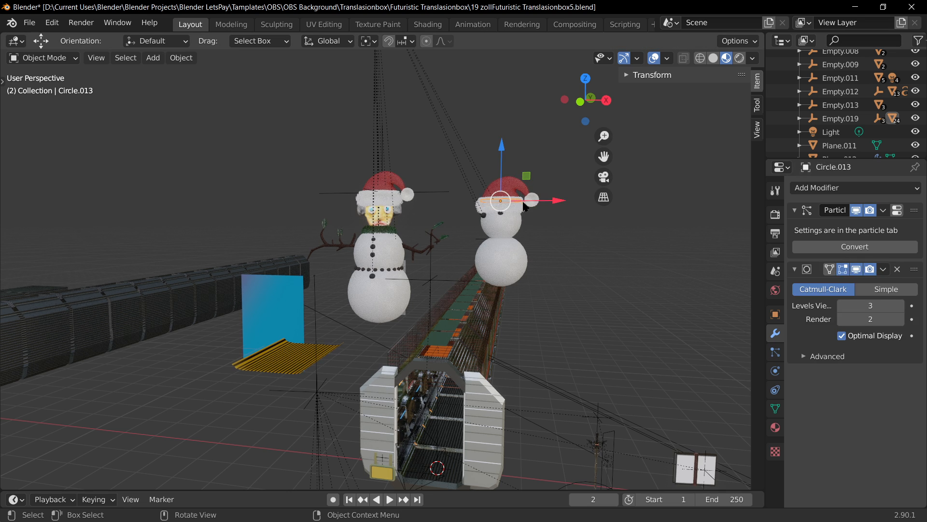
{"action": "left_click", "coordinate": [897, 270]}
{"action": "scroll", "coordinate": [424, 260], "scroll_direction": "down", "scroll_amount": 4}
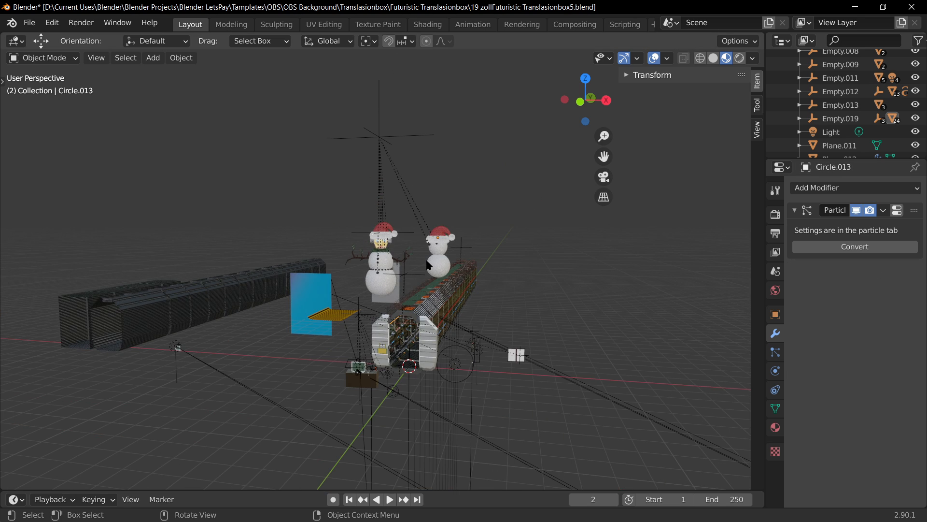
{"action": "key", "text": "ctrl+s"}
{"action": "left_click", "coordinate": [379, 136]}
{"action": "key", "text": "g"}
{"action": "key", "text": "x"}
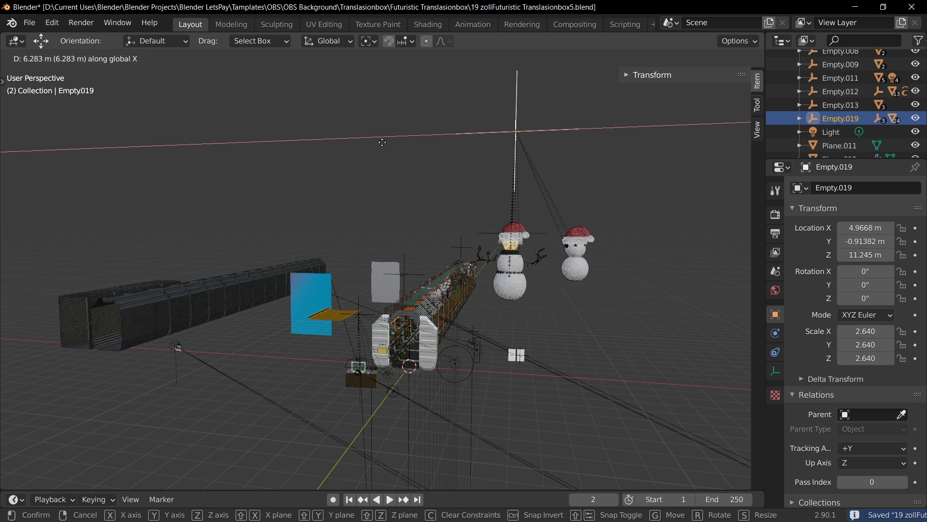
{"action": "key", "text": "Escape"}
Move the empty controlling both large snowmen vertically along Z to a Z location of 13.985 m
{"action": "scroll", "coordinate": [481, 228], "scroll_direction": "up", "scroll_amount": 3}
{"action": "key", "text": "g"}
{"action": "key", "text": "z"}
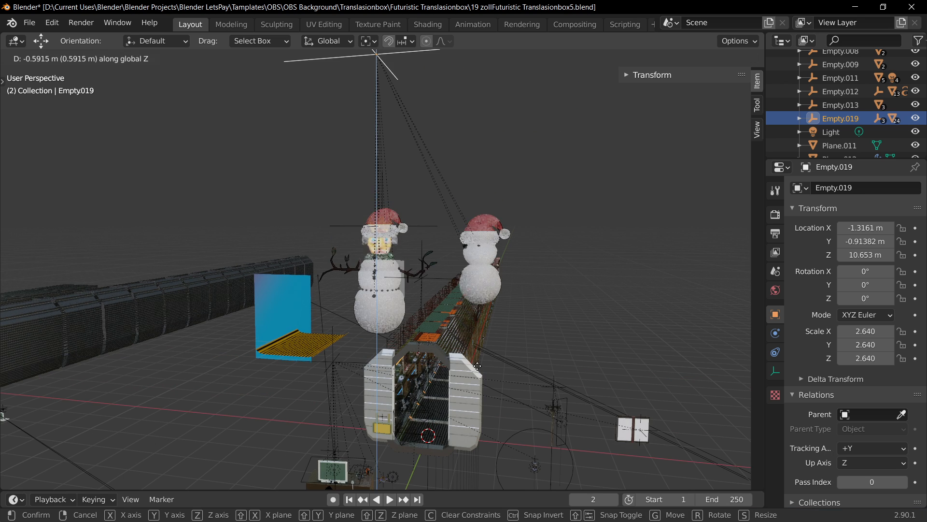
{"action": "left_click", "coordinate": [555, 457]}
{"action": "key", "text": "g"}
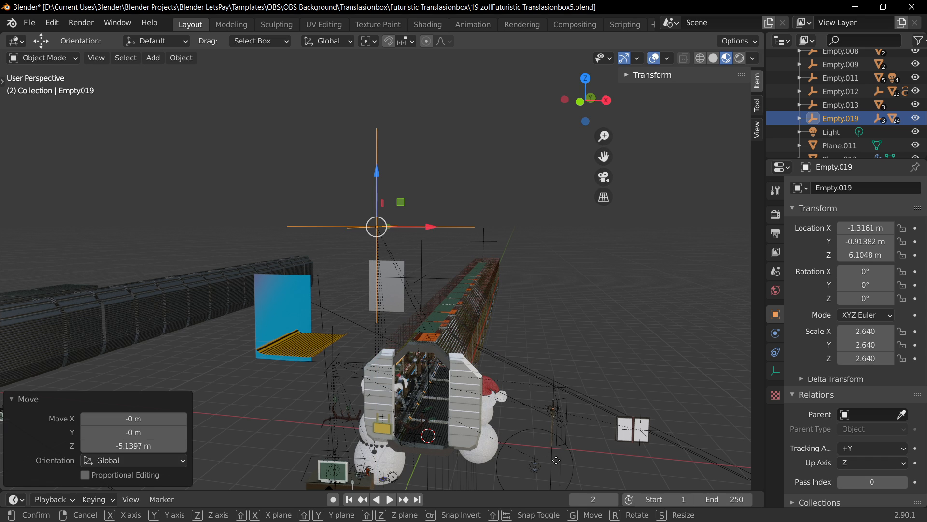
{"action": "key", "text": "z"}
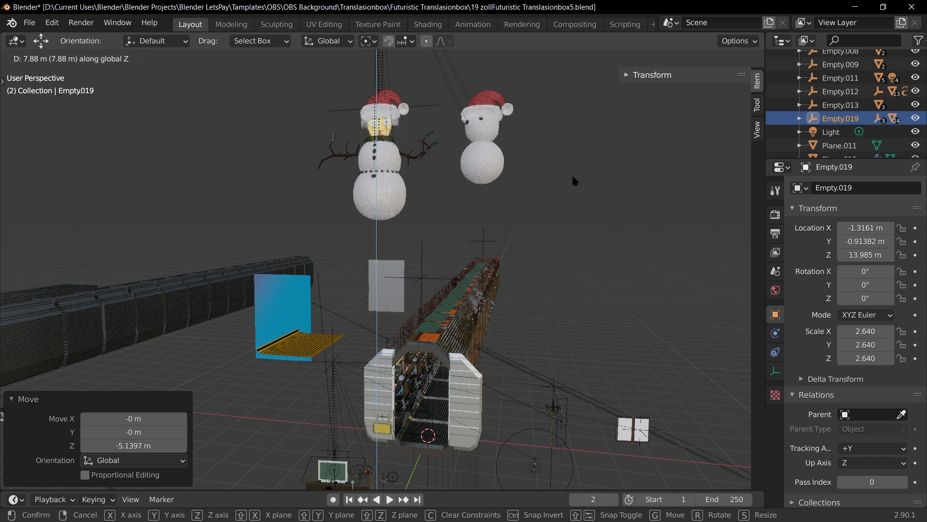
{"action": "left_click", "coordinate": [572, 173]}
Delete all parts of the plain armless snowman beside the bearded one, selecting them in wireframe shading
{"action": "scroll", "coordinate": [541, 169], "scroll_direction": "down", "scroll_amount": 3}
{"action": "scroll", "coordinate": [521, 166], "scroll_direction": "up", "scroll_amount": 3}
{"action": "middle_click_drag", "start_coordinate": [518, 181], "coordinate": [456, 256], "text": "shift"}
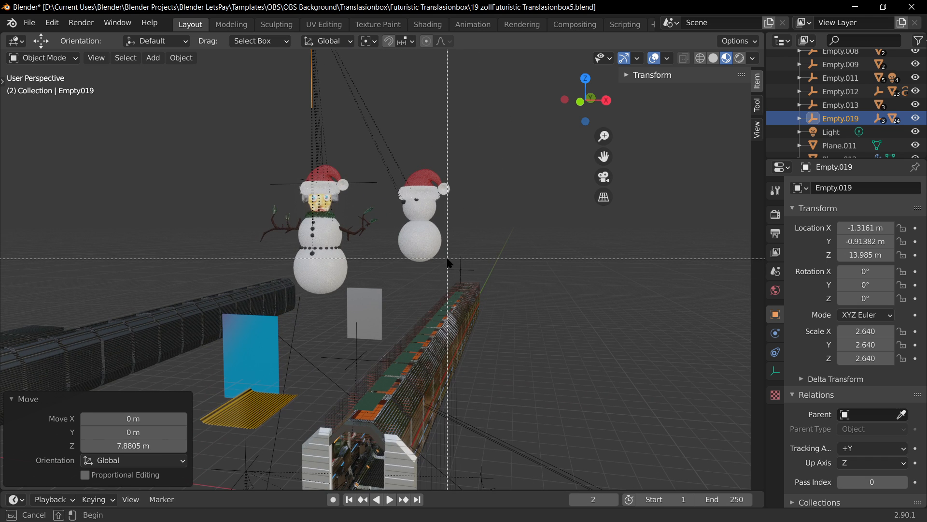
{"action": "left_click", "coordinate": [701, 61]}
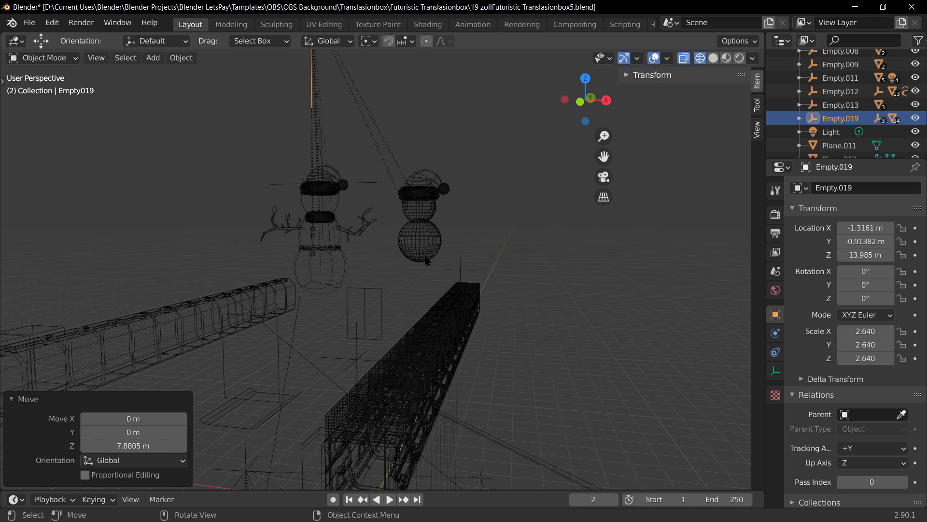
{"action": "left_click", "coordinate": [467, 227]}
{"action": "key", "text": "b"}
{"action": "left_click_drag", "start_coordinate": [434, 269], "coordinate": [418, 242]}
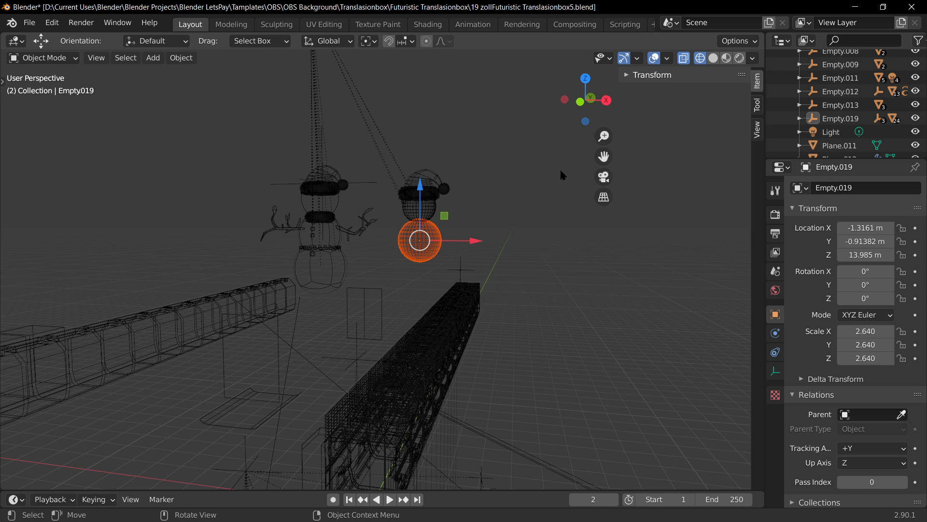
{"action": "left_click", "coordinate": [466, 210]}
{"action": "key", "text": "b"}
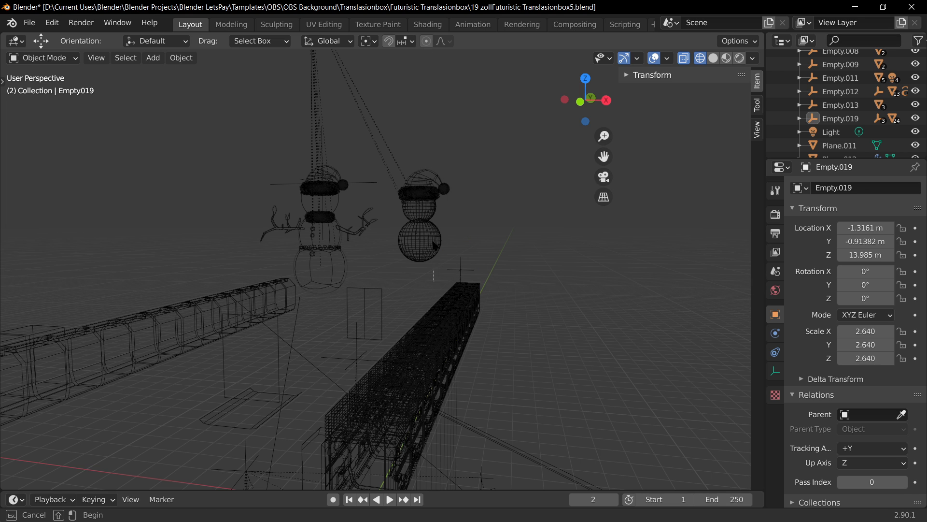
{"action": "left_click_drag", "start_coordinate": [436, 283], "coordinate": [394, 110]}
{"action": "key", "text": "x"}
{"action": "left_click", "coordinate": [437, 164]}
{"action": "scroll", "coordinate": [355, 321], "scroll_direction": "down", "scroll_amount": 2}
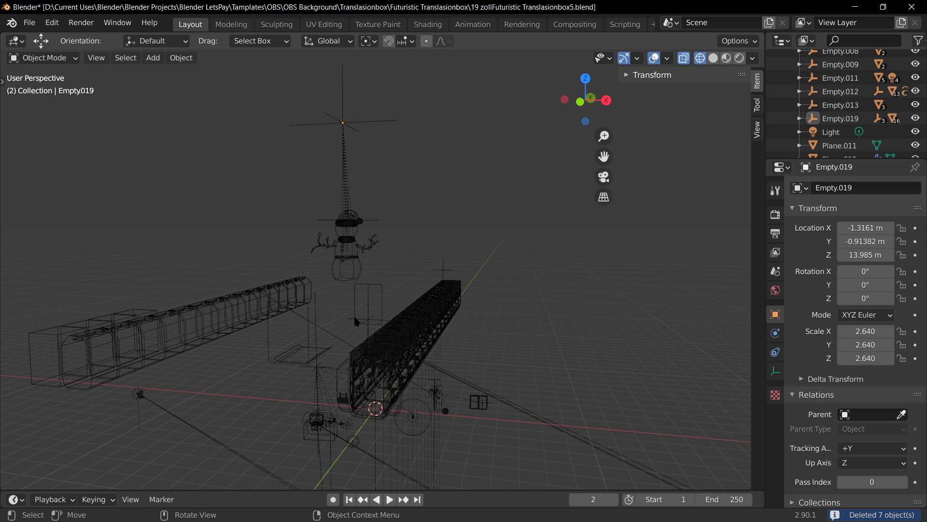
Undo the last deletion and delete the plain armless snowman again, including its remaining part
{"action": "key", "text": "ctrl+z"}
{"action": "scroll", "coordinate": [421, 247], "scroll_direction": "up", "scroll_amount": 1}
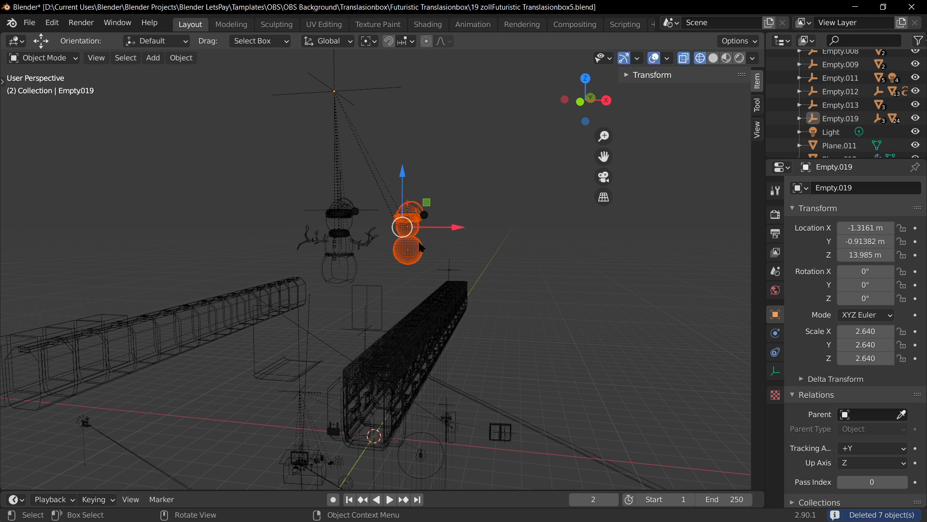
{"action": "key", "text": "x"}
{"action": "left_click", "coordinate": [417, 271]}
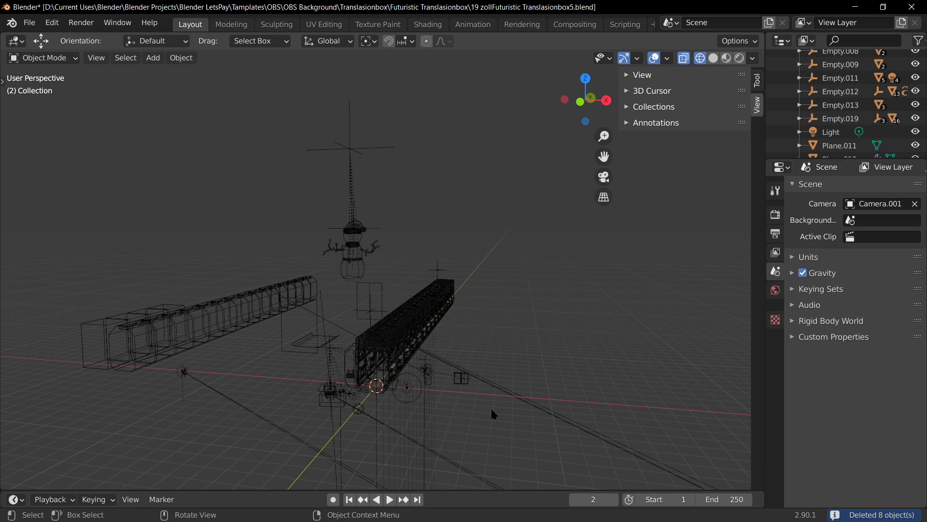
Switch the viewport from wireframe to Material Preview shading to display the remaining bearded snowman with its materials
{"action": "left_click", "coordinate": [714, 59]}
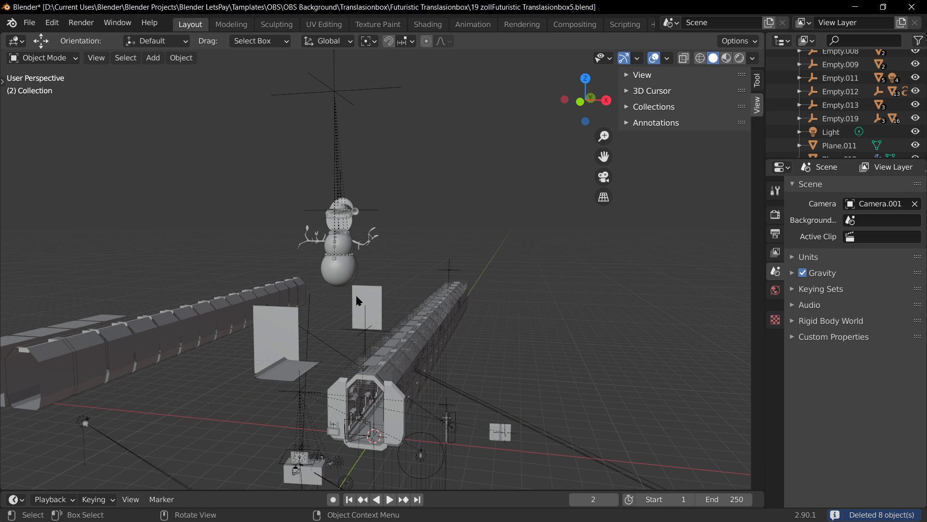
{"action": "scroll", "coordinate": [355, 294], "scroll_direction": "up", "scroll_amount": 2}
{"action": "left_click", "coordinate": [727, 58]}
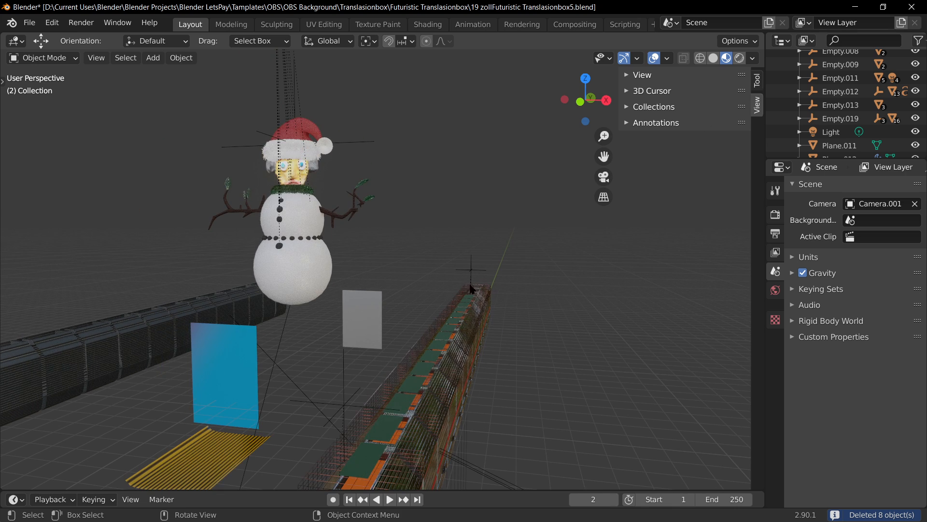
{"action": "key", "text": "x"}
{"action": "left_click", "coordinate": [423, 255]}
{"action": "scroll", "coordinate": [399, 257], "scroll_direction": "down", "scroll_amount": 2}
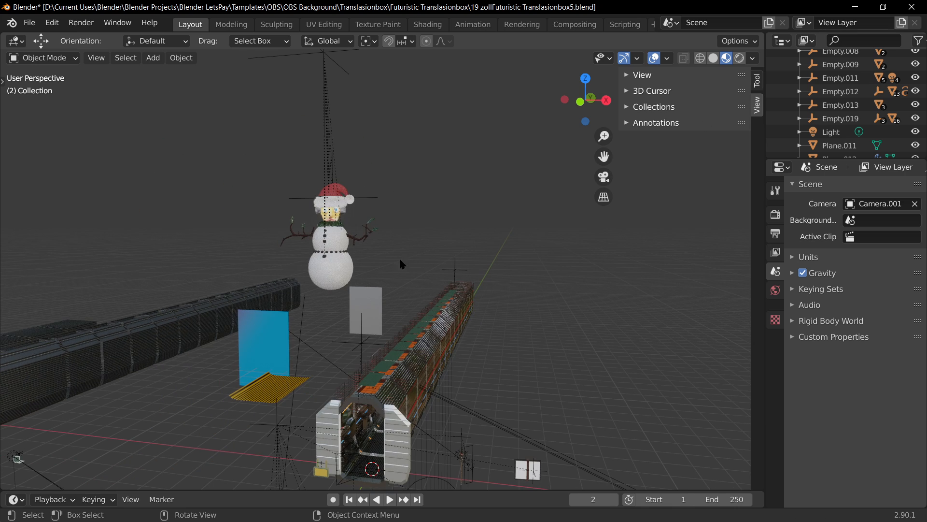
Move the bearded snowman's controlling empty along X to -0.2338 m and down along Z to 6.7311 m
{"action": "left_click", "coordinate": [328, 58]}
{"action": "key", "text": "g"}
{"action": "key", "text": "x"}
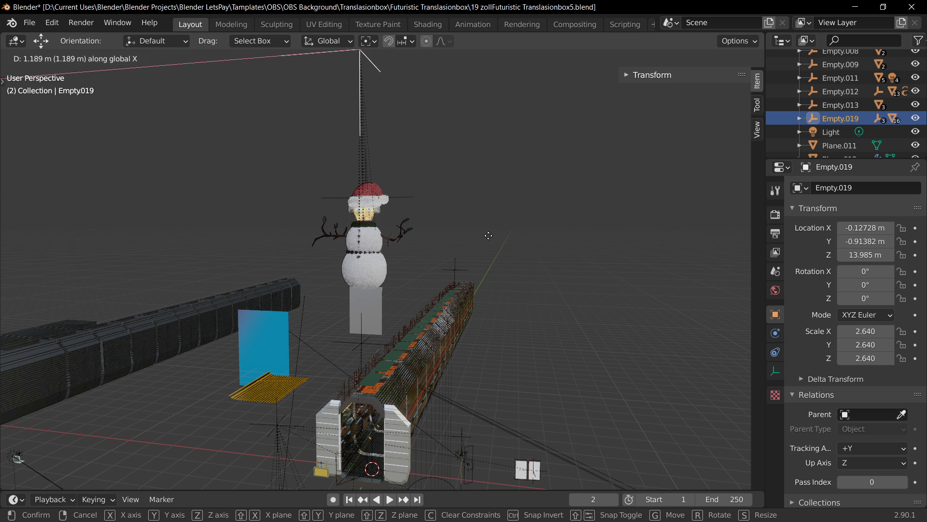
{"action": "left_click", "coordinate": [486, 236]}
{"action": "key", "text": "g"}
{"action": "key", "text": "z"}
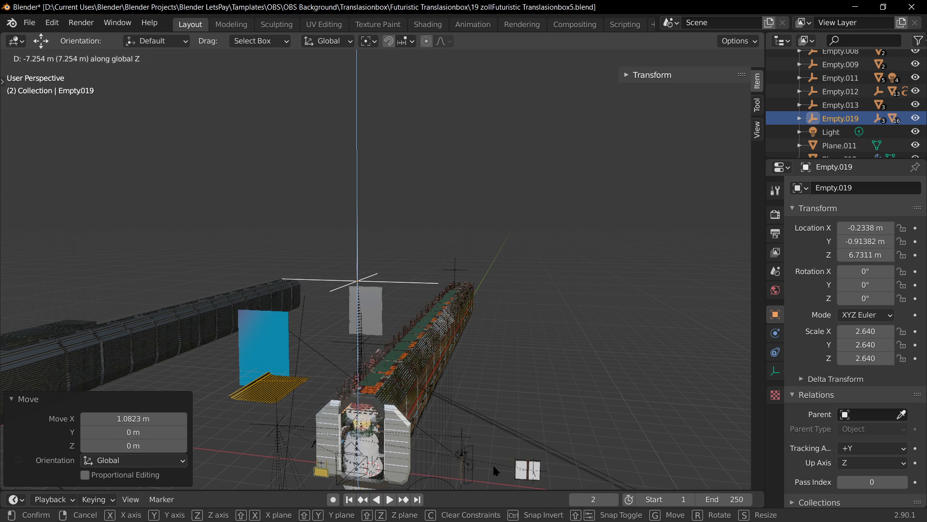
{"action": "left_click", "coordinate": [495, 471]}
Try scaling the snowman's controlling empty by 0.5 and raising it along Z to 13.444 m
{"action": "key", "text": "s"}
{"action": "left_click", "coordinate": [425, 410]}
{"action": "key", "text": "g"}
{"action": "key", "text": "z"}
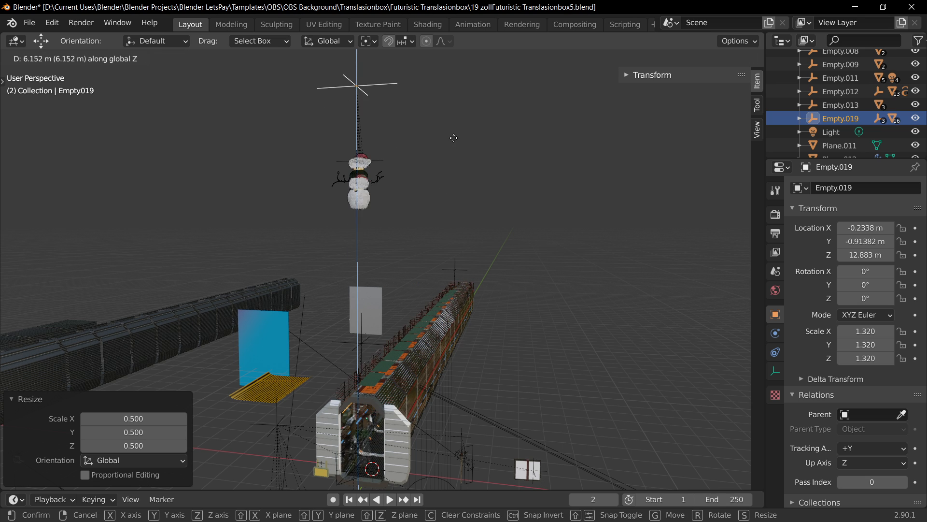
{"action": "left_click", "coordinate": [449, 154]}
{"action": "scroll", "coordinate": [431, 187], "scroll_direction": "up", "scroll_amount": 2}
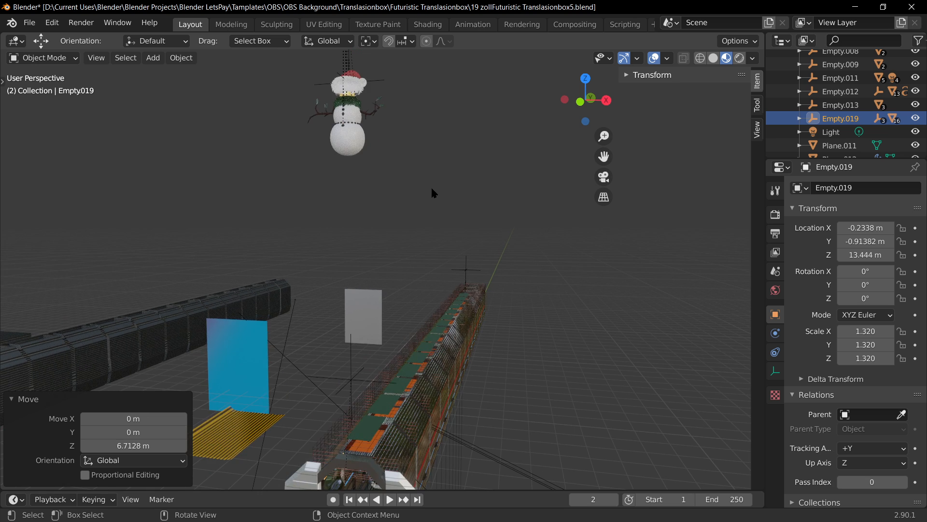
{"action": "middle_click_drag", "start_coordinate": [432, 189], "coordinate": [469, 276], "text": "shift"}
{"action": "scroll", "coordinate": [357, 145], "scroll_direction": "up", "scroll_amount": 3}
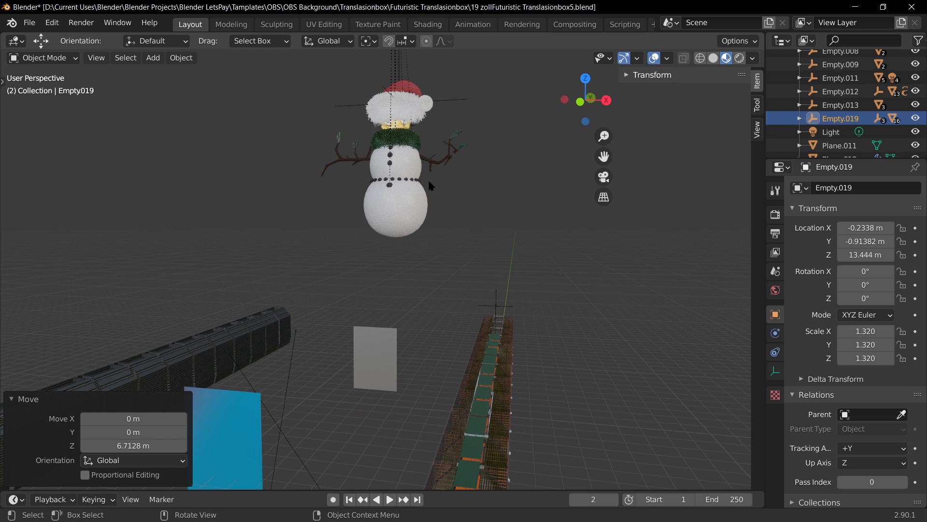
Undo the last vertical move and the 0.5 scaling of the snowman's controlling empty
{"action": "key", "text": "ctrl+z"}
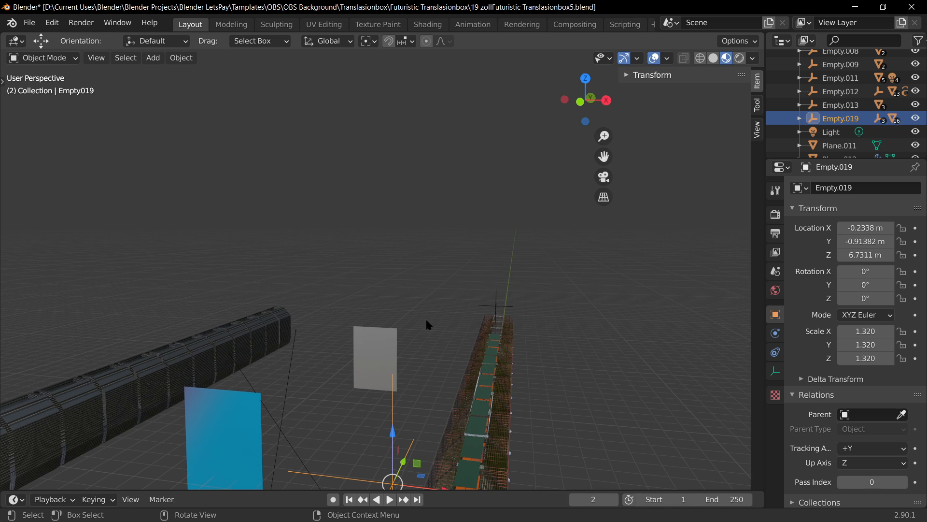
{"action": "key", "text": "ctrl+z"}
{"action": "scroll", "coordinate": [441, 439], "scroll_direction": "down", "scroll_amount": 3}
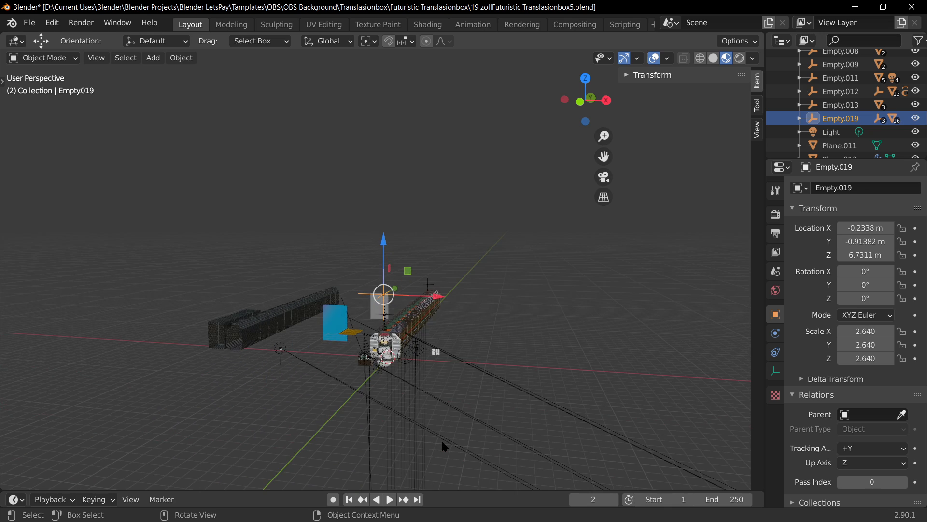
Raise the bearded snowman's controlling empty along Z to 13.299 m, above the tunnel
{"action": "middle_click_drag", "start_coordinate": [441, 438], "coordinate": [423, 322], "text": "shift"}
{"action": "scroll", "coordinate": [425, 326], "scroll_direction": "up", "scroll_amount": 3}
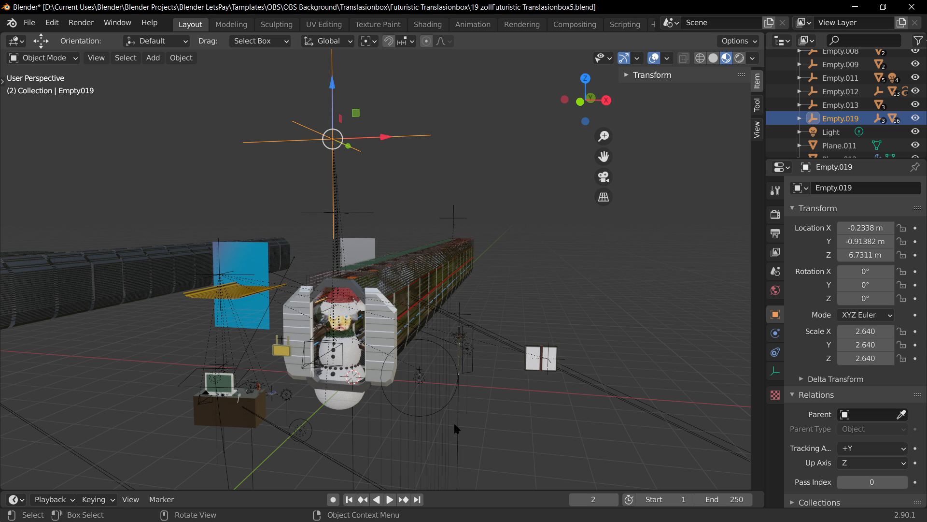
{"action": "scroll", "coordinate": [454, 424], "scroll_direction": "up", "scroll_amount": 2}
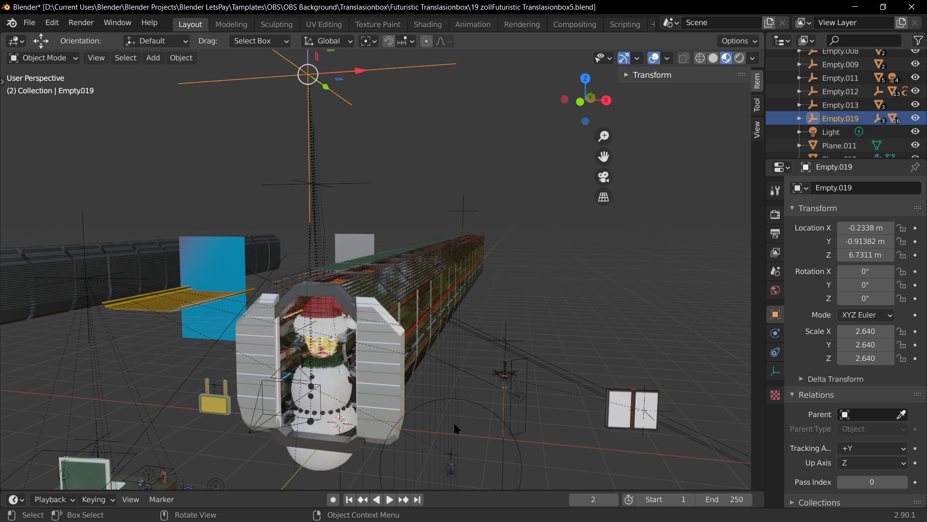
{"action": "scroll", "coordinate": [455, 428], "scroll_direction": "down", "scroll_amount": 1}
{"action": "key", "text": "g"}
{"action": "key", "text": "z"}
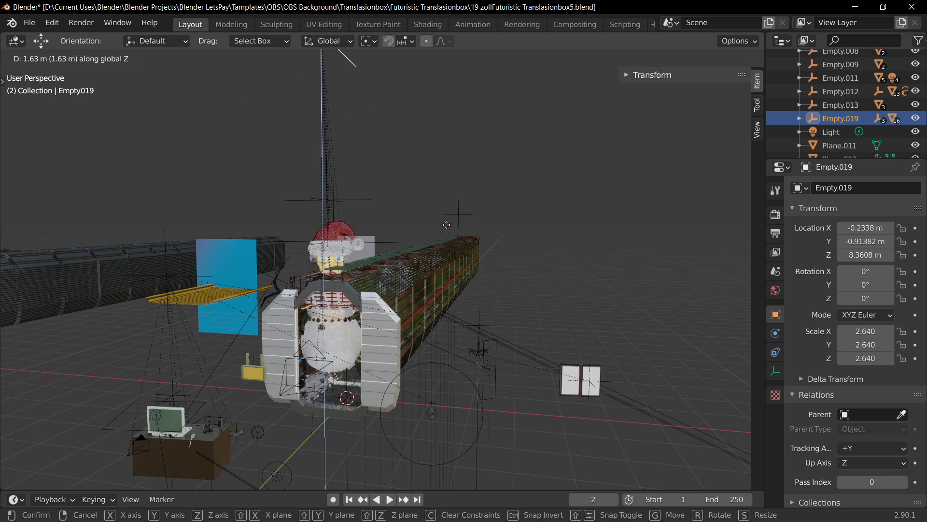
{"action": "left_click", "coordinate": [462, 73]}
Scale the bearded snowman's controlling empty down uniformly to 1.493
{"action": "key", "text": "s"}
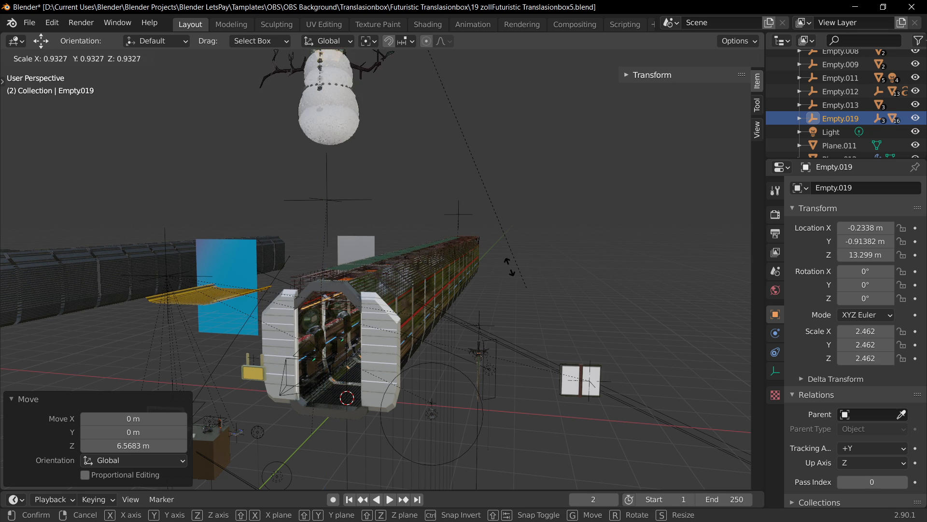
{"action": "left_click", "coordinate": [461, 159]}
{"action": "middle_click_drag", "start_coordinate": [474, 188], "coordinate": [442, 140]}
{"action": "scroll", "coordinate": [493, 200], "scroll_direction": "up", "scroll_amount": 3}
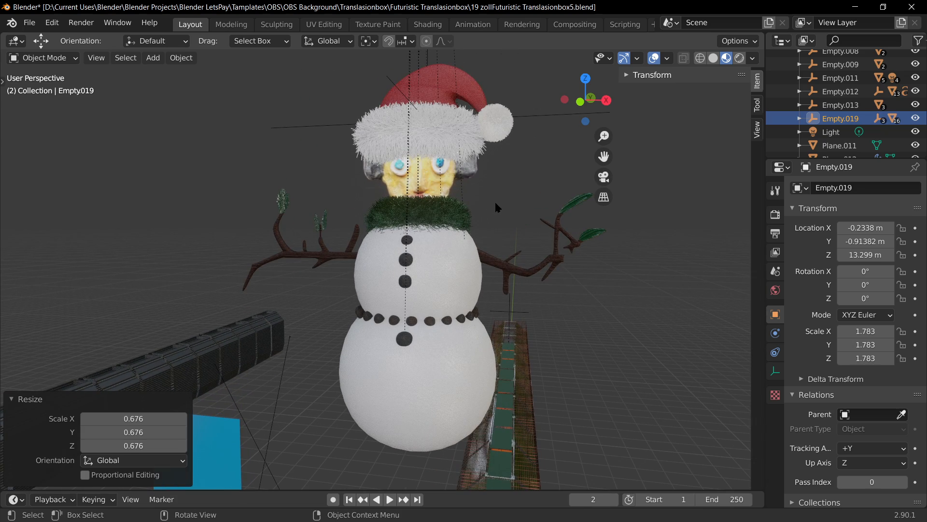
{"action": "scroll", "coordinate": [495, 200], "scroll_direction": "up", "scroll_amount": 6}
{"action": "scroll", "coordinate": [477, 185], "scroll_direction": "down", "scroll_amount": 5}
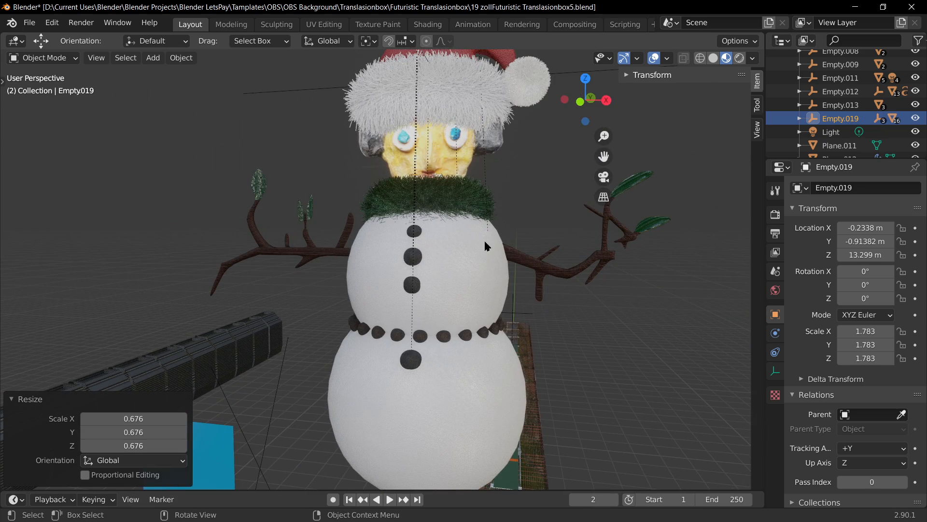
{"action": "middle_click_drag", "start_coordinate": [469, 204], "coordinate": [374, 268], "text": "shift"}
{"action": "key", "text": "s"}
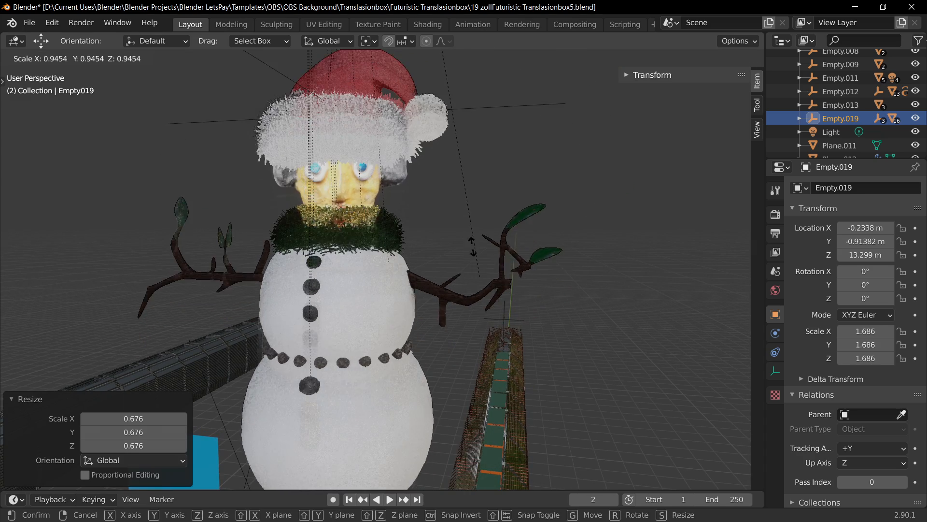
{"action": "left_click", "coordinate": [443, 153]}
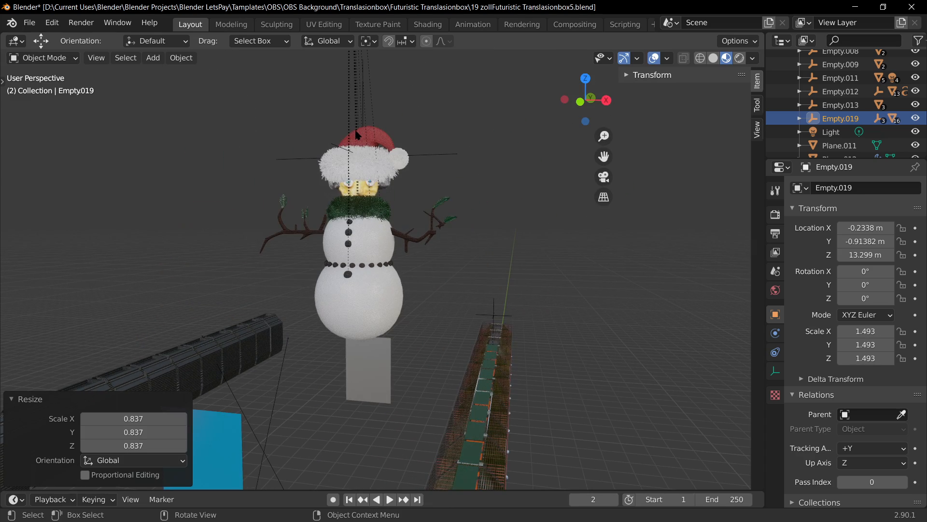
Shorten the lower fur trim ring of the snowman's hat by reducing its particle children Length to about 0.318
{"action": "left_click", "coordinate": [358, 135]}
{"action": "scroll", "coordinate": [418, 152], "scroll_direction": "up", "scroll_amount": 5}
{"action": "scroll", "coordinate": [418, 152], "scroll_direction": "down", "scroll_amount": 1}
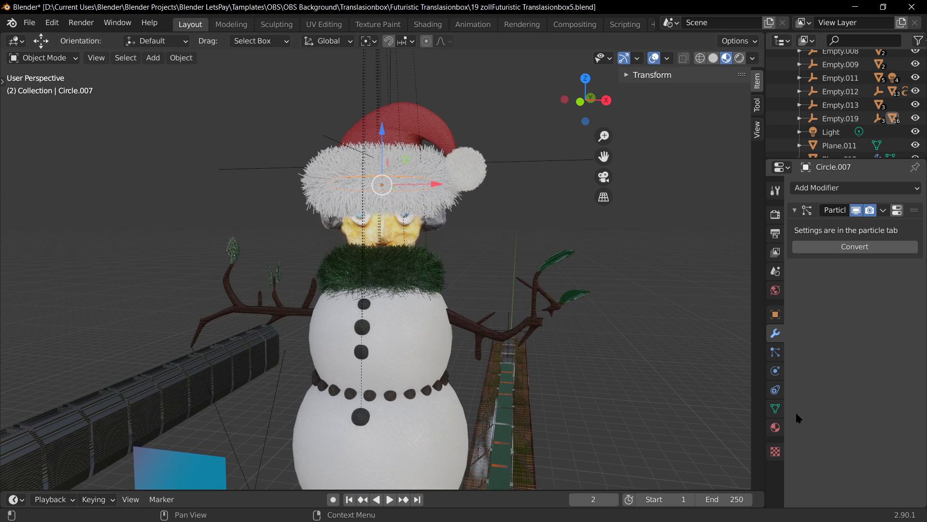
{"action": "left_click", "coordinate": [773, 352]}
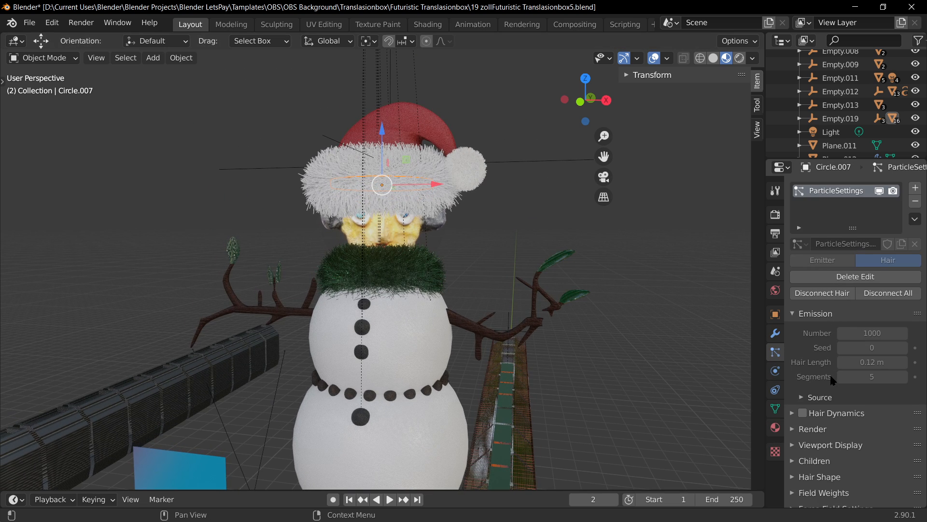
{"action": "scroll", "coordinate": [831, 380], "scroll_direction": "down", "scroll_amount": 3}
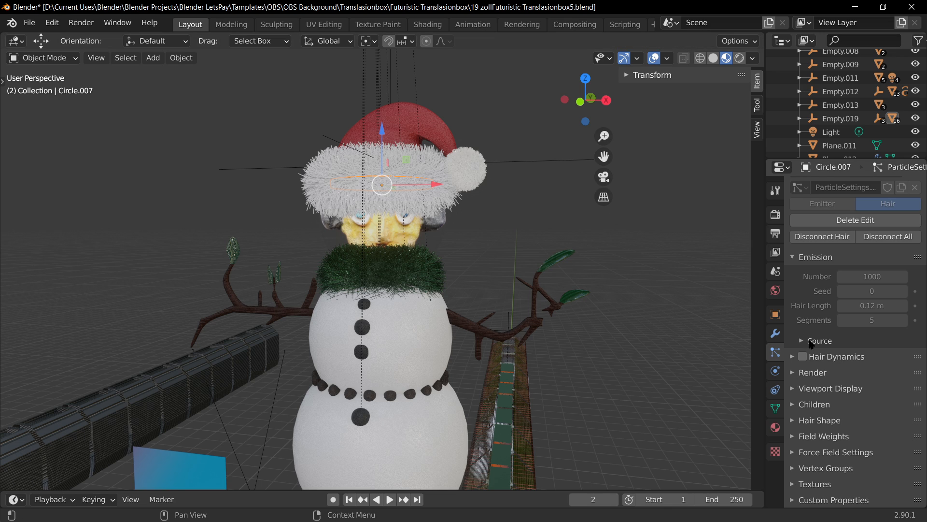
{"action": "scroll", "coordinate": [812, 328], "scroll_direction": "up", "scroll_amount": 3}
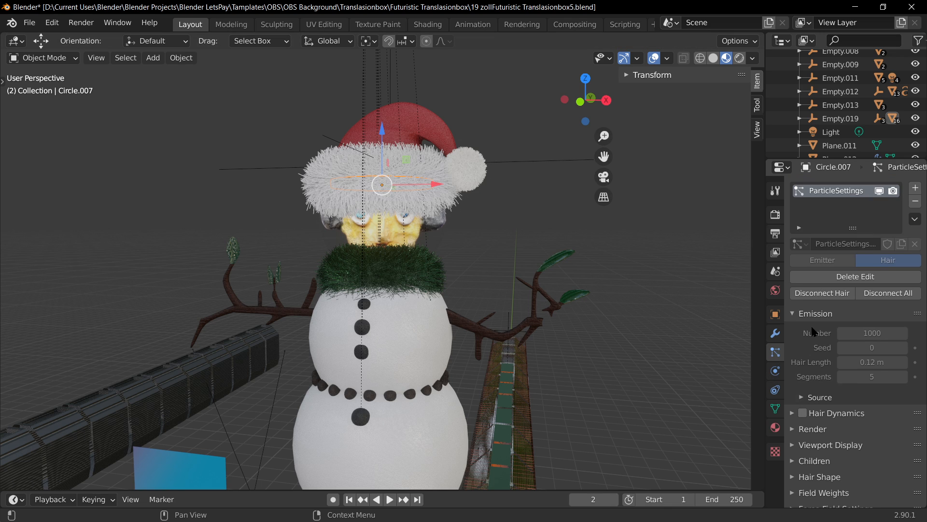
{"action": "scroll", "coordinate": [816, 338], "scroll_direction": "down", "scroll_amount": 3}
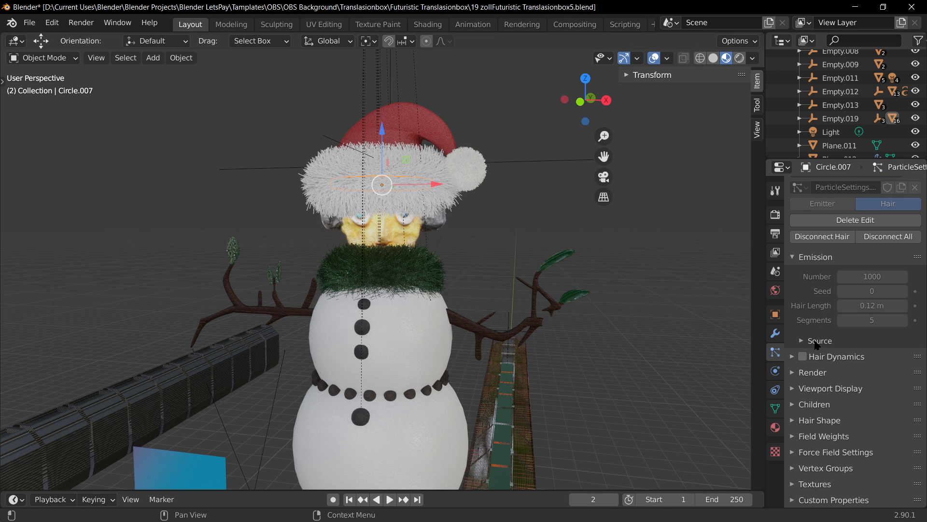
{"action": "left_click", "coordinate": [794, 404]}
{"action": "scroll", "coordinate": [827, 452], "scroll_direction": "down", "scroll_amount": 5}
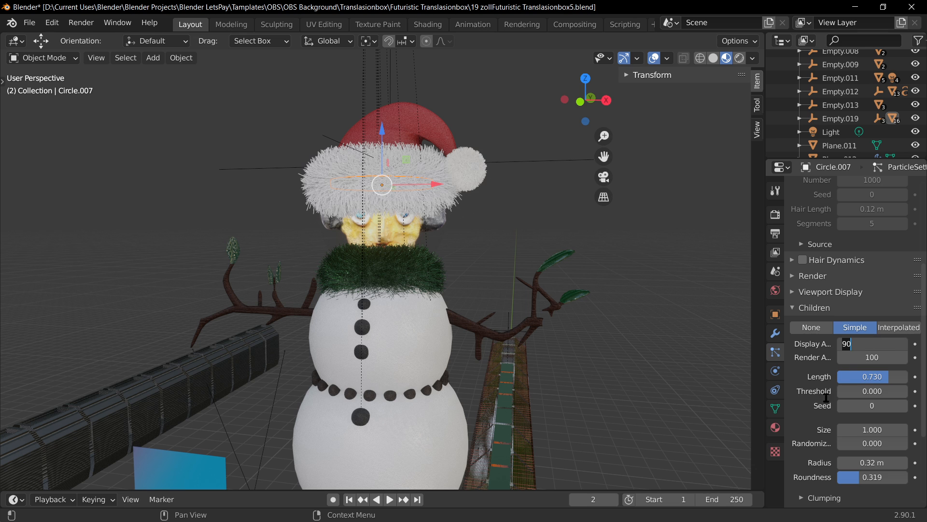
{"action": "left_click", "coordinate": [826, 398]}
{"action": "left_click_drag", "start_coordinate": [888, 377], "coordinate": [862, 376]}
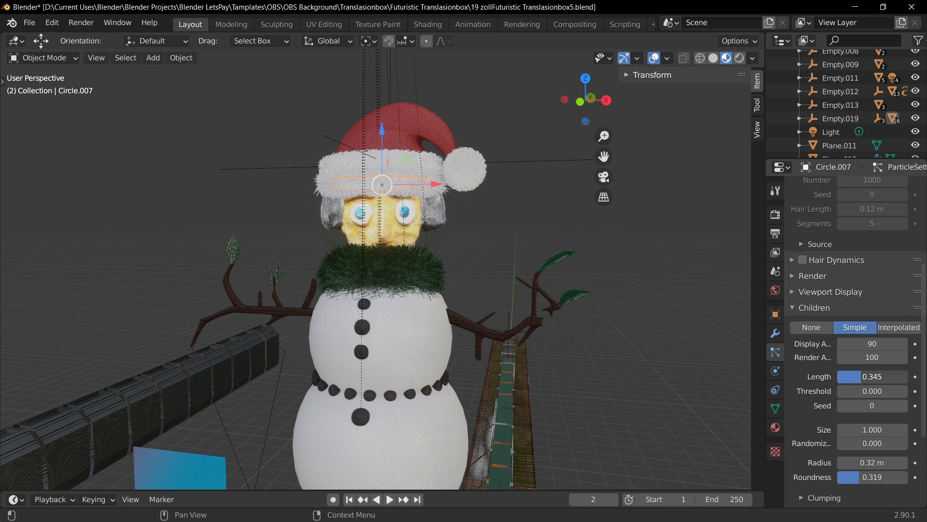
Shorten the hat's upper fur trim ring by setting its particle children Length to 0.099
{"action": "left_click", "coordinate": [412, 165]}
{"action": "left_click_drag", "start_coordinate": [868, 376], "coordinate": [844, 376]}
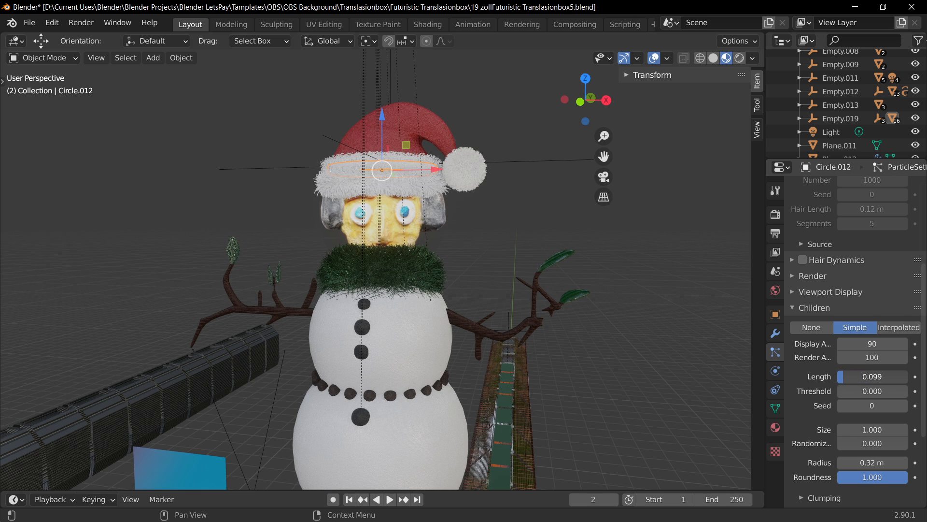
{"action": "scroll", "coordinate": [500, 221], "scroll_direction": "down", "scroll_amount": 6}
{"action": "scroll", "coordinate": [405, 213], "scroll_direction": "up", "scroll_amount": 5}
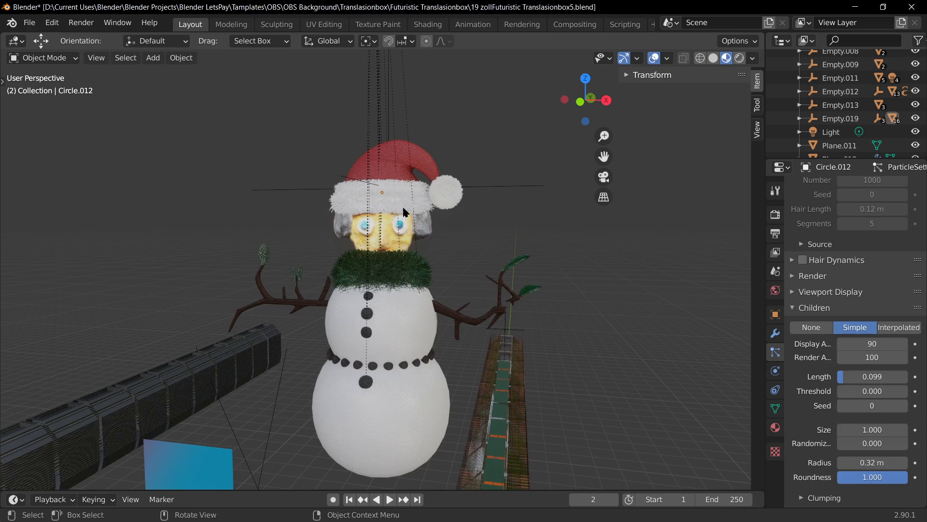
Fine-tune the particle children Length of the hat's lower fur trim ring to about 0.359
{"action": "left_click", "coordinate": [404, 213]}
{"action": "scroll", "coordinate": [404, 213], "scroll_direction": "up", "scroll_amount": 7}
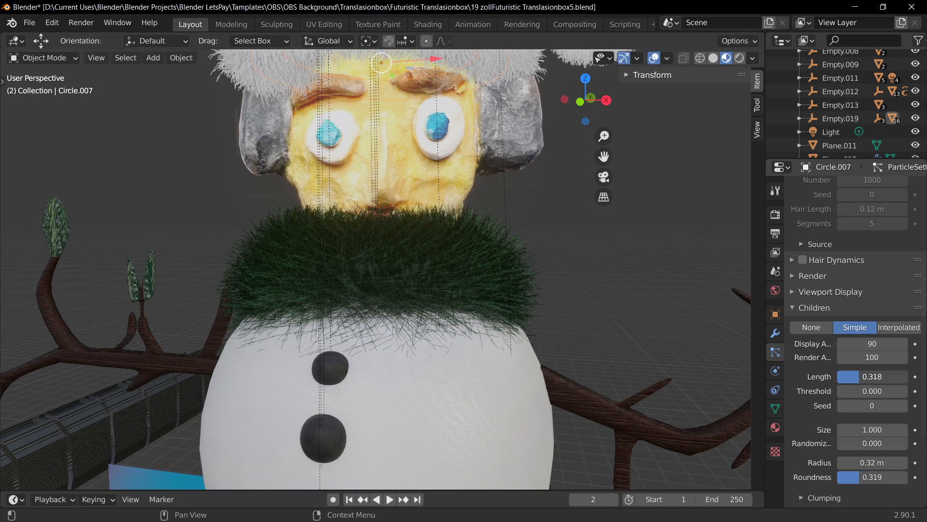
{"action": "left_click_drag", "start_coordinate": [859, 377], "coordinate": [863, 377]}
{"action": "scroll", "coordinate": [512, 231], "scroll_direction": "down", "scroll_amount": 4}
{"action": "scroll", "coordinate": [529, 195], "scroll_direction": "up", "scroll_amount": 1}
{"action": "middle_click_drag", "start_coordinate": [530, 194], "coordinate": [504, 279], "text": "shift"}
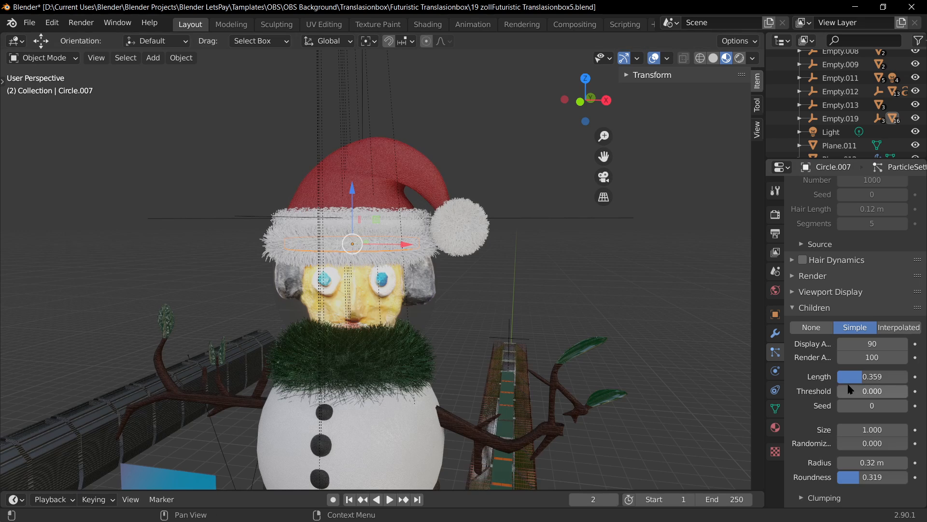
{"action": "left_click_drag", "start_coordinate": [849, 377], "coordinate": [842, 377]}
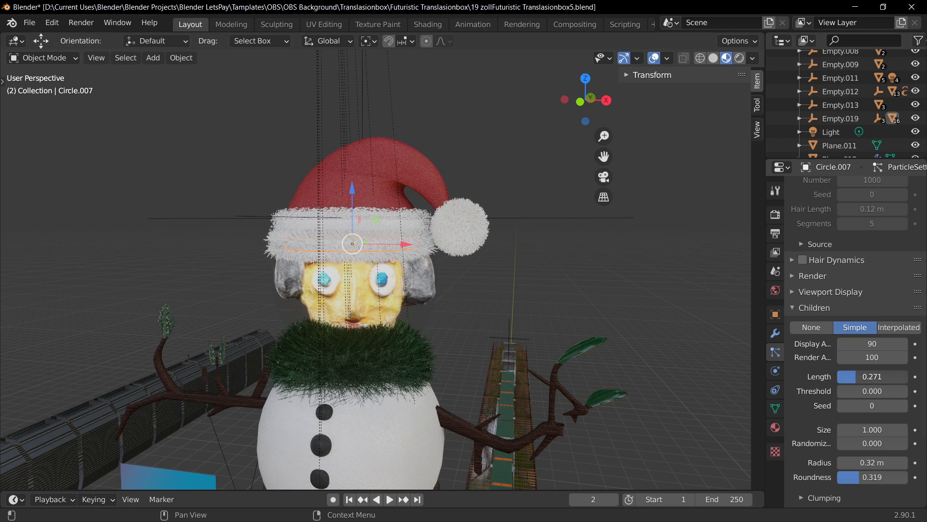
Set the particle children Length of the hat's upper fur trim ring to 0.193 and deselect it
{"action": "left_click", "coordinate": [377, 218]}
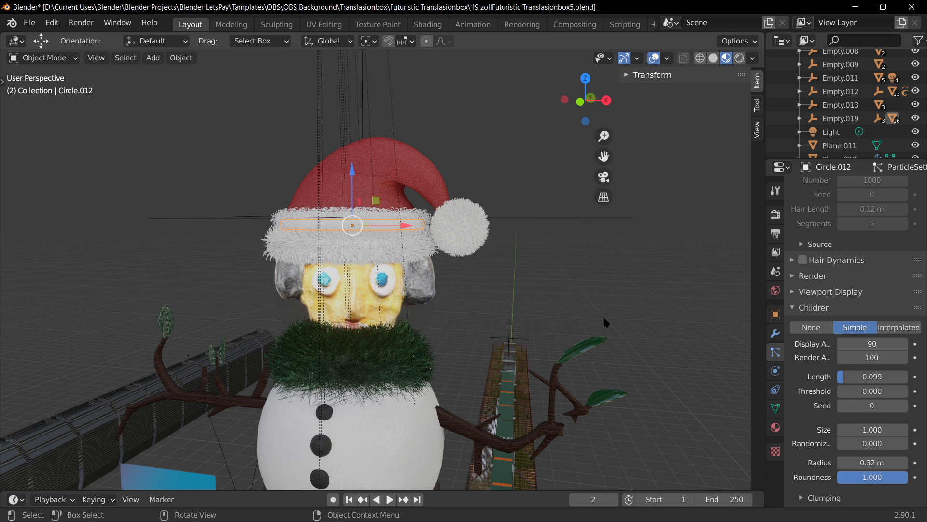
{"action": "left_click_drag", "start_coordinate": [864, 376], "coordinate": [873, 377]}
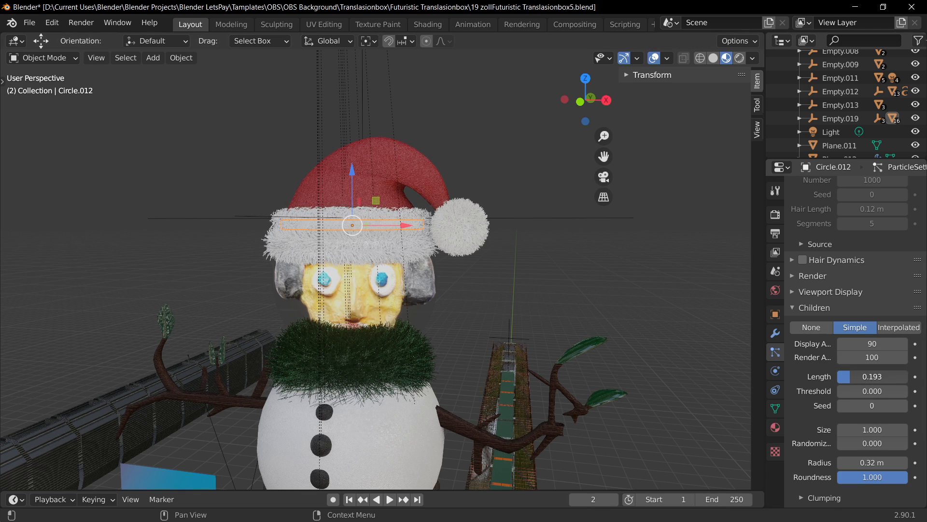
{"action": "left_click", "coordinate": [478, 288]}
{"action": "scroll", "coordinate": [478, 289], "scroll_direction": "down", "scroll_amount": 3}
{"action": "scroll", "coordinate": [395, 217], "scroll_direction": "up", "scroll_amount": 3}
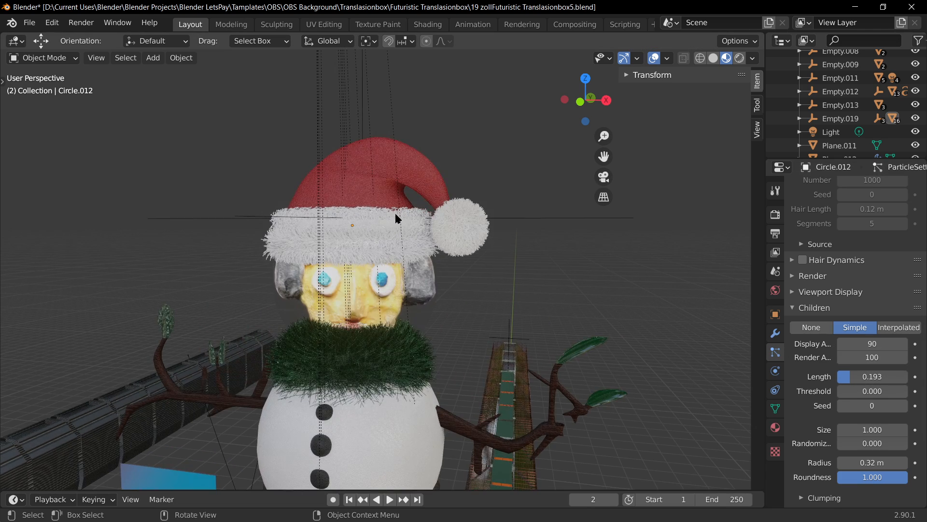
Lower the upper fur trim ring of the snowman's hat by about 0.007 m along Z and deselect it
{"action": "key", "text": "g"}
{"action": "key", "text": "z"}
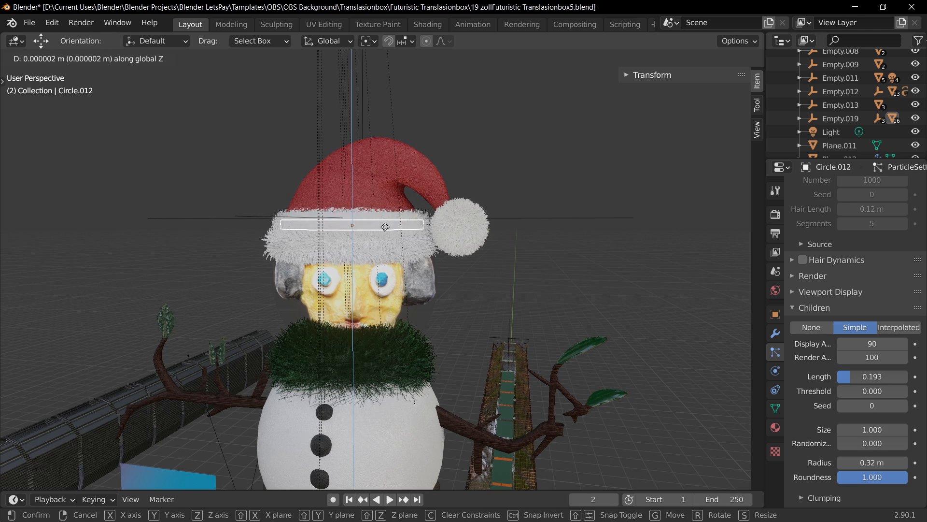
{"action": "left_click", "coordinate": [385, 229]}
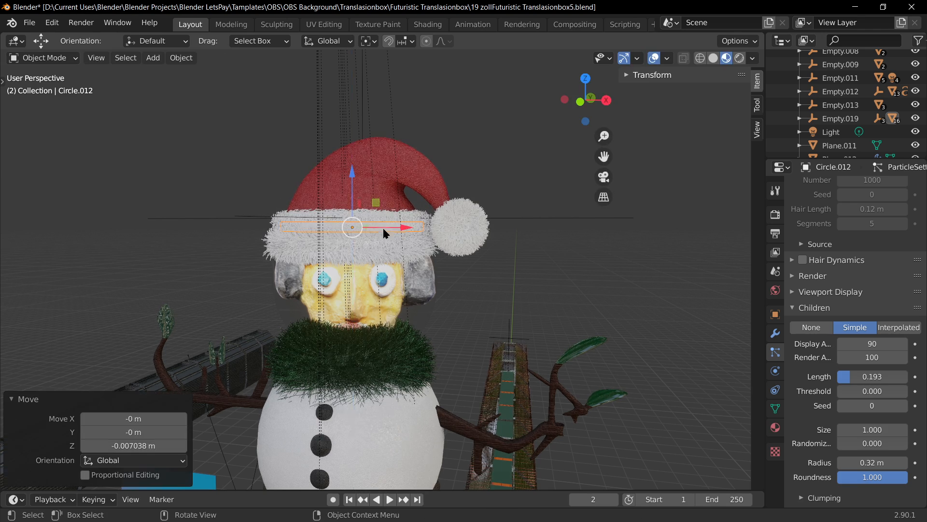
{"action": "left_click", "coordinate": [513, 276]}
{"action": "scroll", "coordinate": [513, 276], "scroll_direction": "down", "scroll_amount": 1}
Try to shorten the hat pompom's fur by changing its particle children Length, and undo it
{"action": "left_click", "coordinate": [431, 230]}
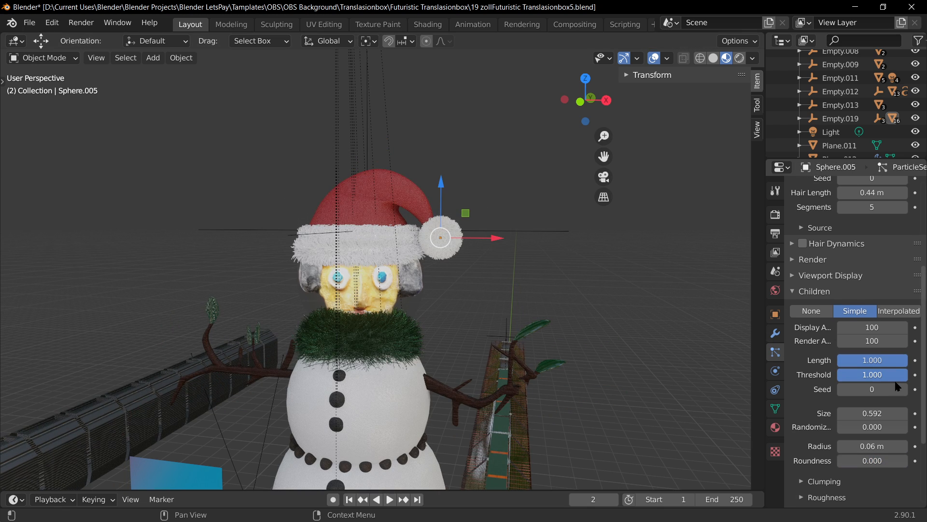
{"action": "left_click_drag", "start_coordinate": [892, 364], "coordinate": [863, 361]}
{"action": "key", "text": "ctrl+z"}
{"action": "left_click", "coordinate": [434, 236]}
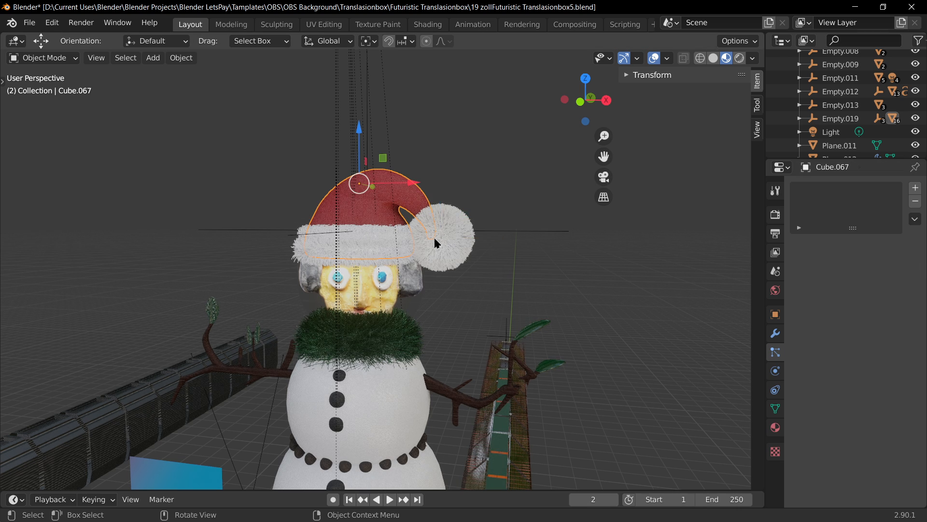
Shorten the hat pompom's fur by setting its particle Hair Length to 0.19 m
{"action": "left_click", "coordinate": [447, 245]}
{"action": "scroll", "coordinate": [864, 367], "scroll_direction": "down", "scroll_amount": 4}
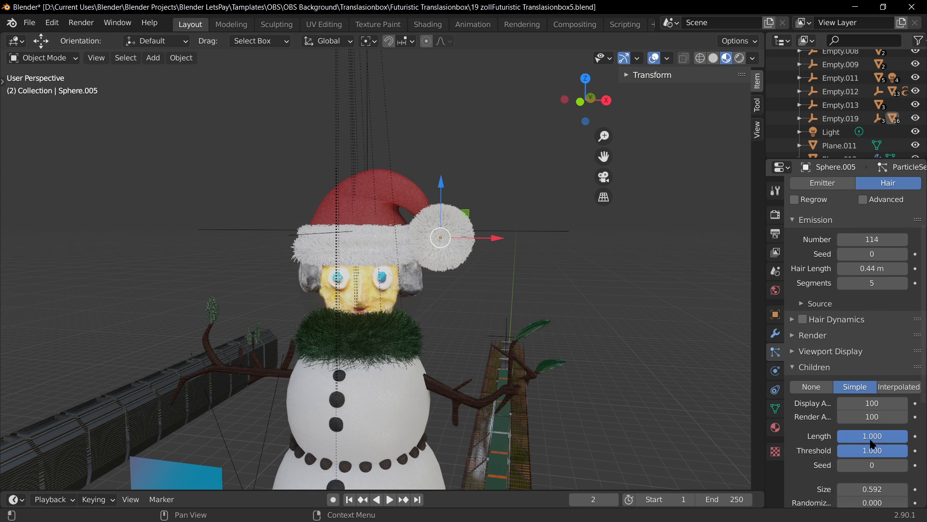
{"action": "mouse_move", "coordinate": [904, 436]}
{"action": "left_mouse_down"}
{"action": "mouse_move", "coordinate": [857, 435]}
{"action": "mouse_move", "coordinate": [907, 436]}
{"action": "mouse_move", "coordinate": [838, 449]}
{"action": "mouse_move", "coordinate": [903, 450]}
{"action": "left_mouse_up"}
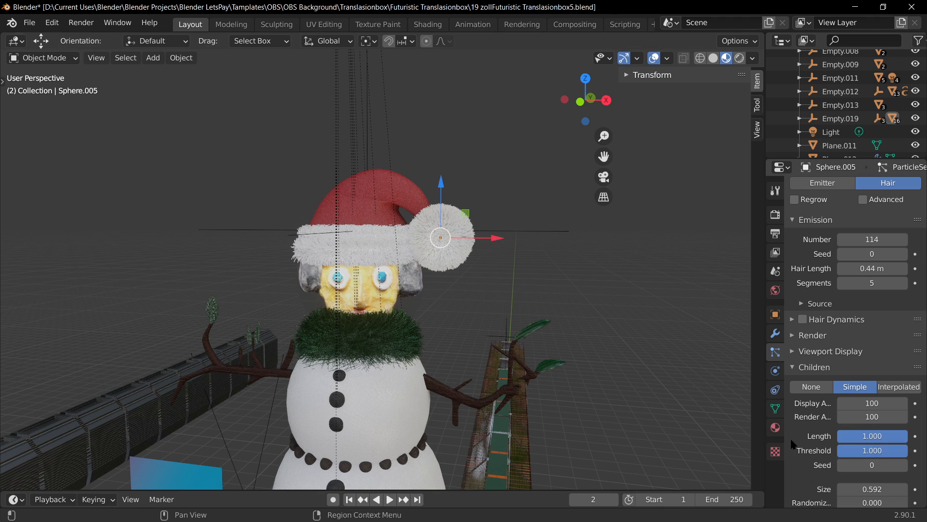
{"action": "scroll", "coordinate": [855, 386], "scroll_direction": "up", "scroll_amount": 4}
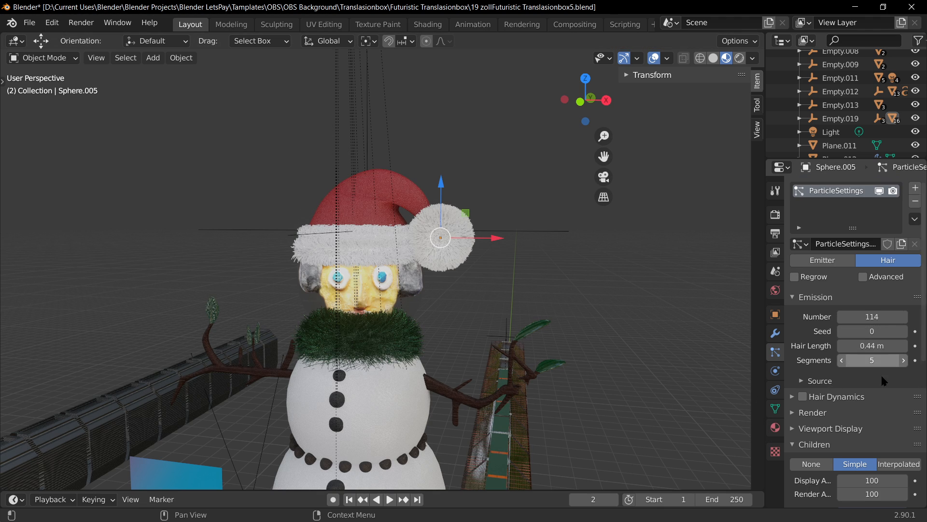
{"action": "mouse_move", "coordinate": [873, 346]}
{"action": "left_mouse_down"}
{"action": "mouse_move", "coordinate": [840, 345]}
{"action": "mouse_move", "coordinate": [855, 345]}
{"action": "left_mouse_up"}
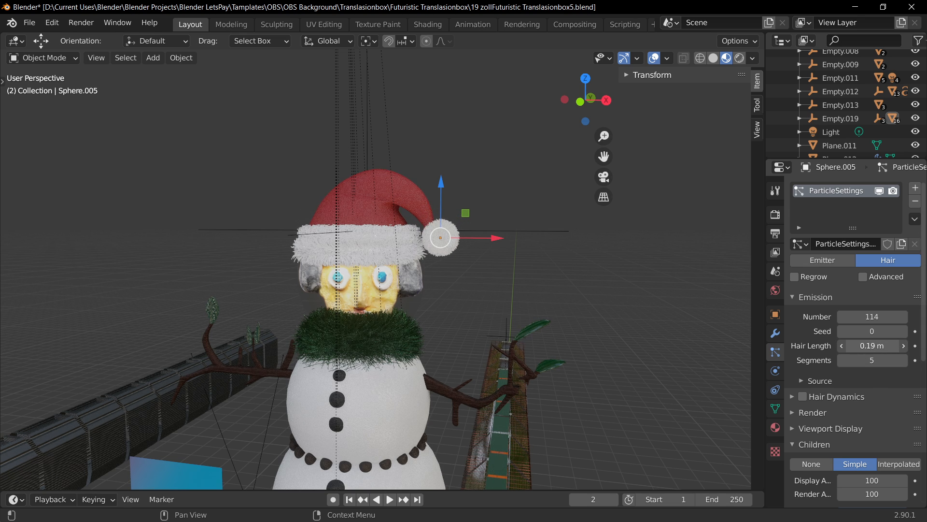
{"action": "left_click", "coordinate": [397, 234]}
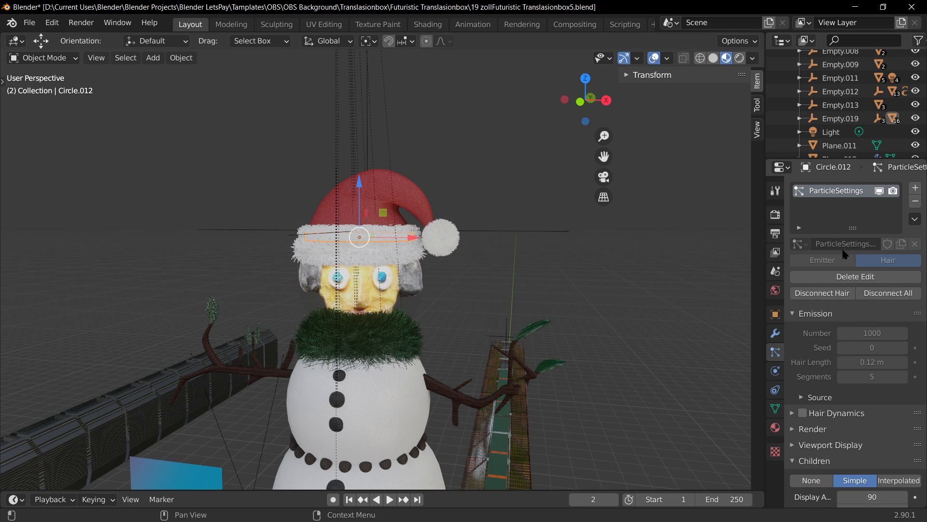
{"action": "scroll", "coordinate": [323, 251], "scroll_direction": "up", "scroll_amount": 5}
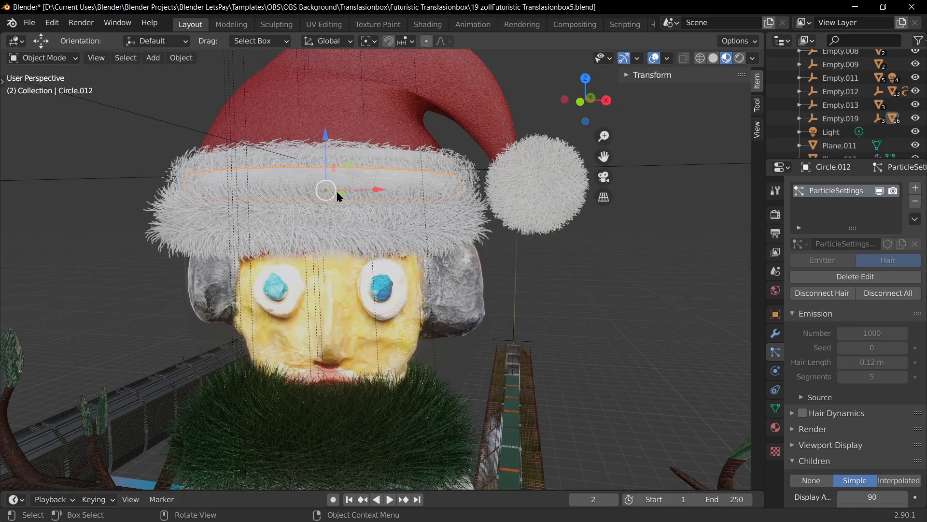
{"action": "left_click_drag", "start_coordinate": [337, 194], "coordinate": [565, 165]}
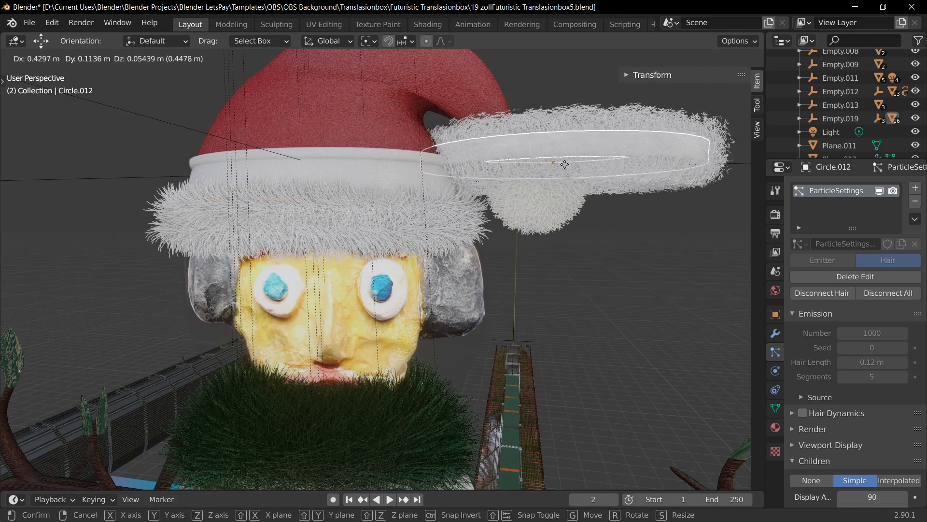
{"action": "key", "text": "Escape"}
{"action": "key", "text": "s"}
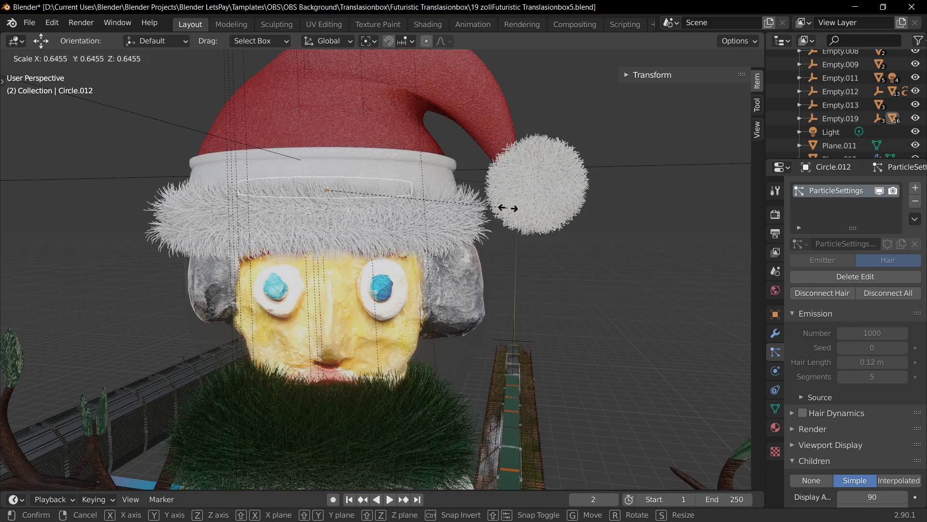
{"action": "right_click", "coordinate": [508, 208]}
{"action": "scroll", "coordinate": [619, 291], "scroll_direction": "down", "scroll_amount": 7}
{"action": "scroll", "coordinate": [304, 165], "scroll_direction": "up", "scroll_amount": 5}
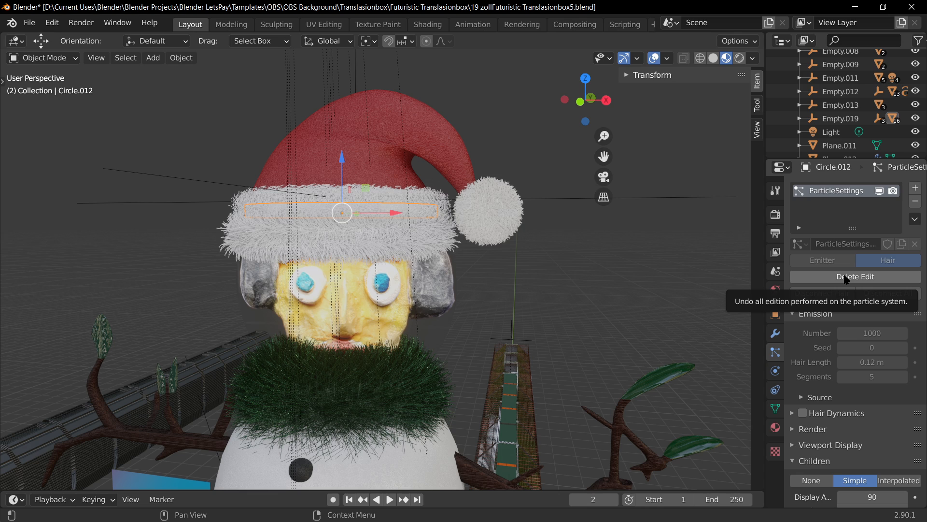
{"action": "scroll", "coordinate": [831, 338], "scroll_direction": "down", "scroll_amount": 5}
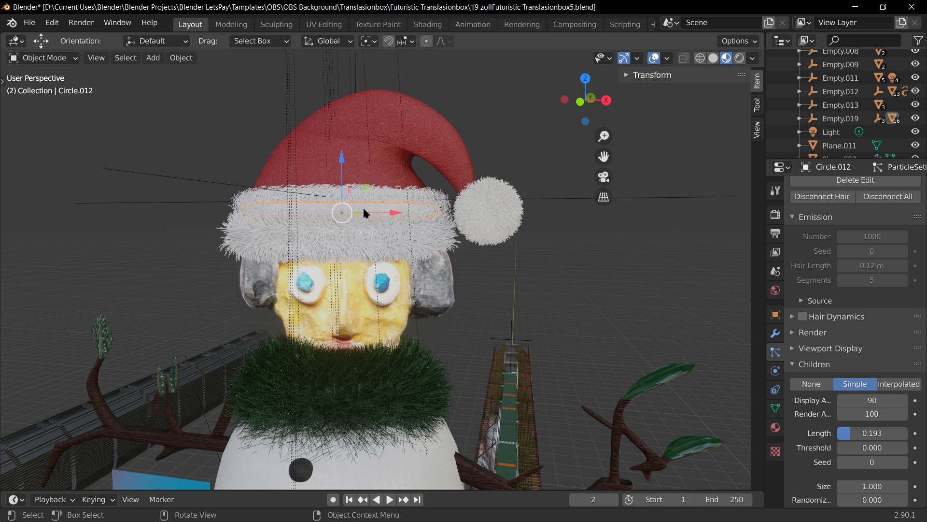
{"action": "key", "text": "g"}
{"action": "key", "text": "z"}
{"action": "right_click", "coordinate": [403, 245]}
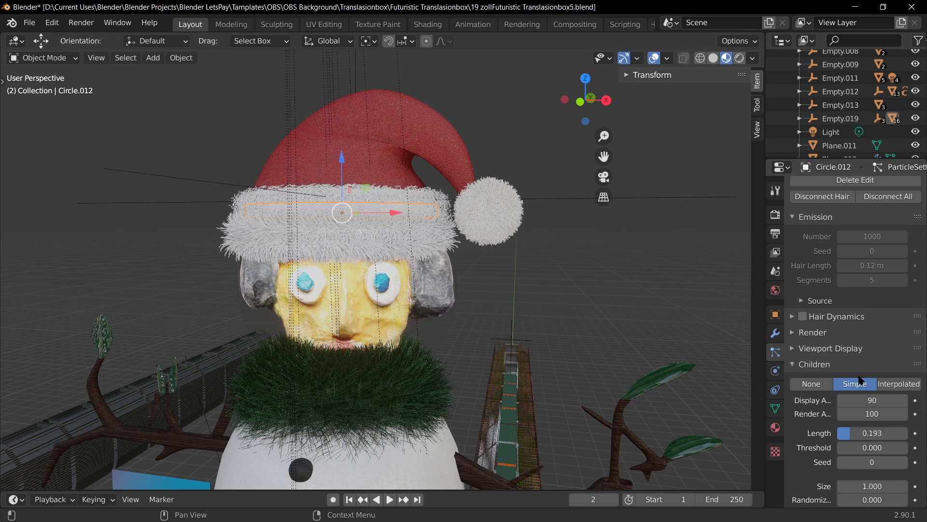
Set the upper fur trim ring's particle children Length to 0.464 and lower the ring about 0.018 m along Z
{"action": "scroll", "coordinate": [859, 378], "scroll_direction": "down", "scroll_amount": 3}
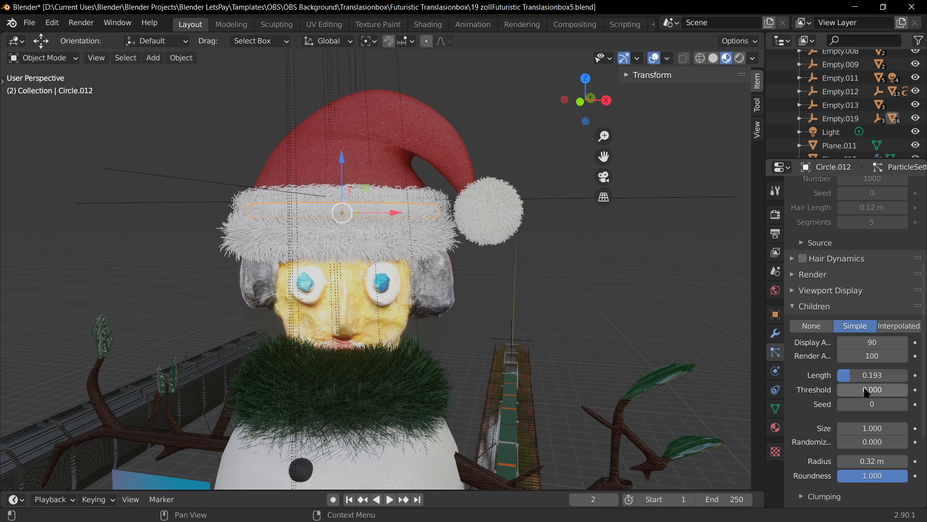
{"action": "left_click_drag", "start_coordinate": [875, 375], "coordinate": [920, 375]}
{"action": "key", "text": "g"}
{"action": "key", "text": "z"}
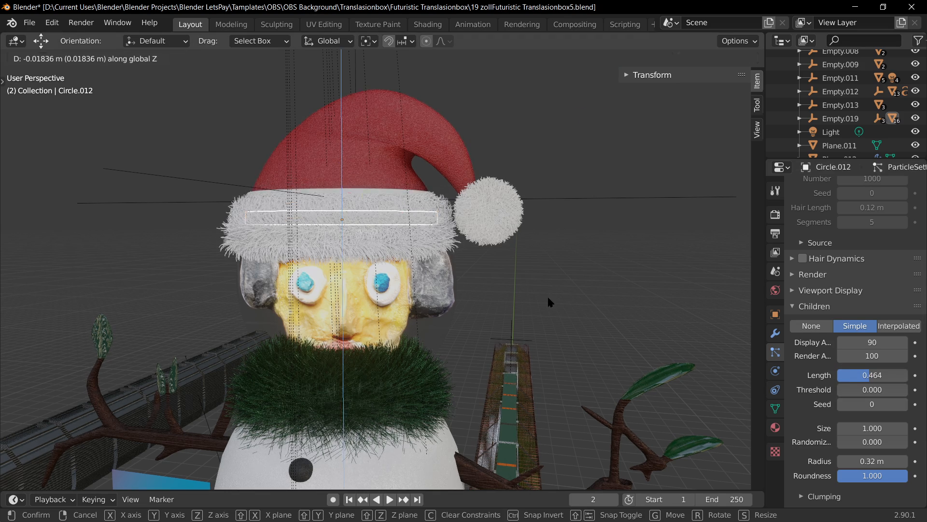
{"action": "left_click", "coordinate": [547, 294]}
Scale the hat's upper fur trim ring to 0.932, raise it about 0.014 m along Z and deselect it
{"action": "key", "text": "s"}
{"action": "left_click", "coordinate": [534, 286]}
{"action": "key", "text": "g"}
{"action": "key", "text": "z"}
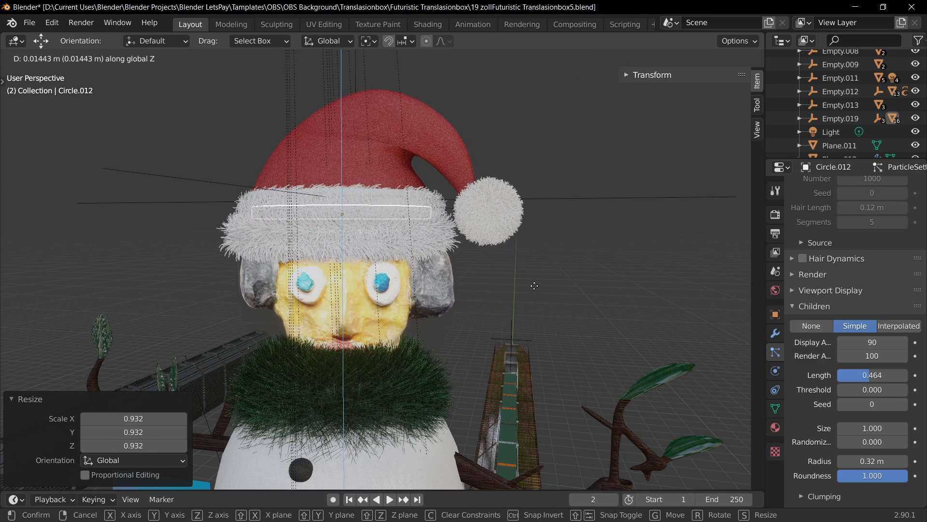
{"action": "left_click", "coordinate": [534, 285]}
{"action": "left_click", "coordinate": [587, 302]}
{"action": "scroll", "coordinate": [586, 302], "scroll_direction": "down", "scroll_amount": 7}
{"action": "scroll", "coordinate": [585, 301], "scroll_direction": "up", "scroll_amount": 5}
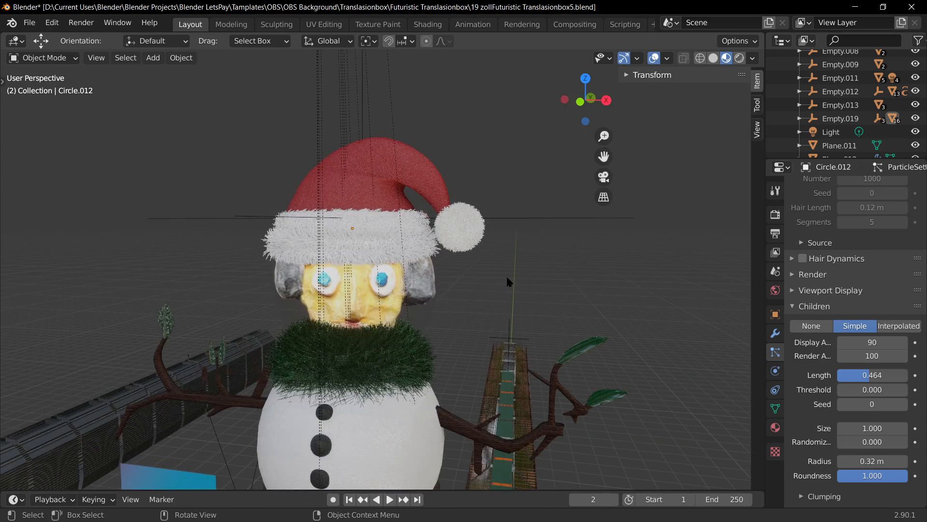
Scale the hat's lower fur trim ring to about 0.94 and save the file
{"action": "left_click", "coordinate": [389, 250]}
{"action": "key", "text": "s"}
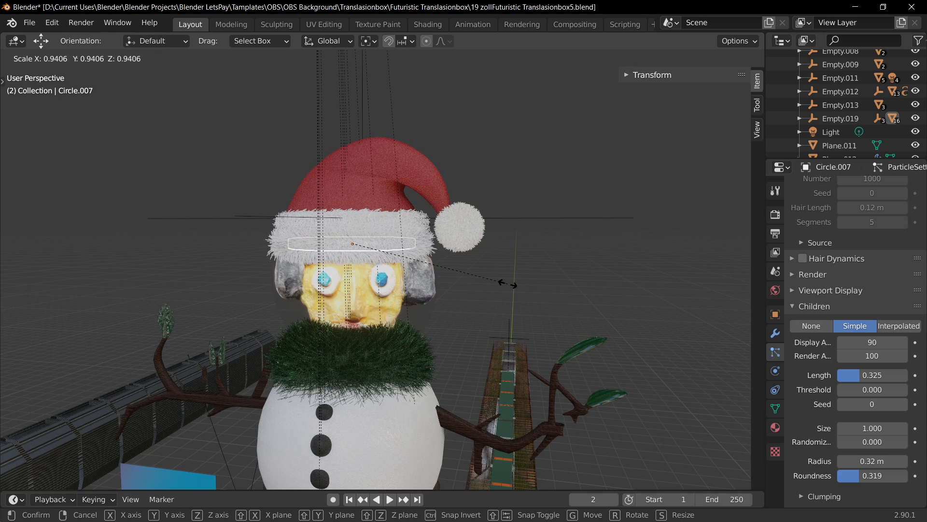
{"action": "left_click", "coordinate": [508, 285]}
{"action": "scroll", "coordinate": [538, 295], "scroll_direction": "down", "scroll_amount": 5}
{"action": "key", "text": "ctrl+s"}
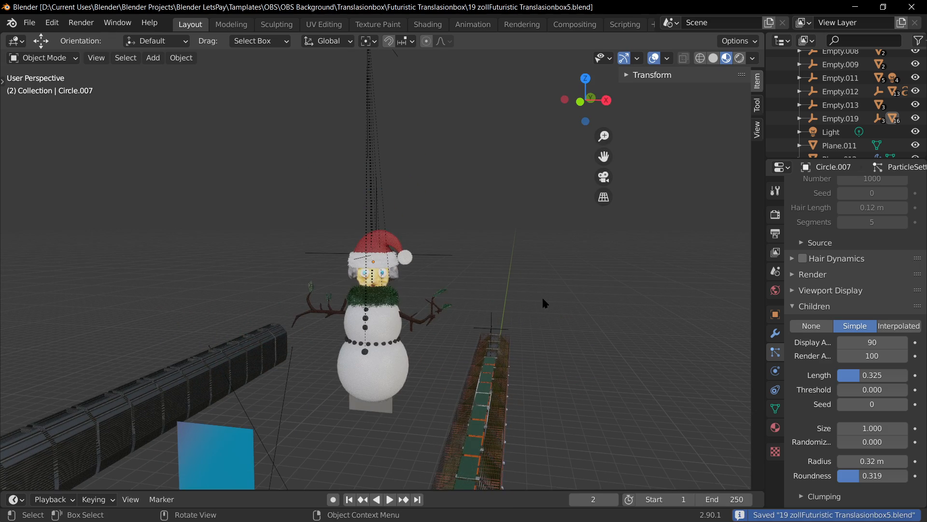
Move the snowman down about 8.42 m along Z into the corridor by its parent empty, Empty.019
{"action": "scroll", "coordinate": [438, 244], "scroll_direction": "down", "scroll_amount": 4}
{"action": "left_click", "coordinate": [392, 165]}
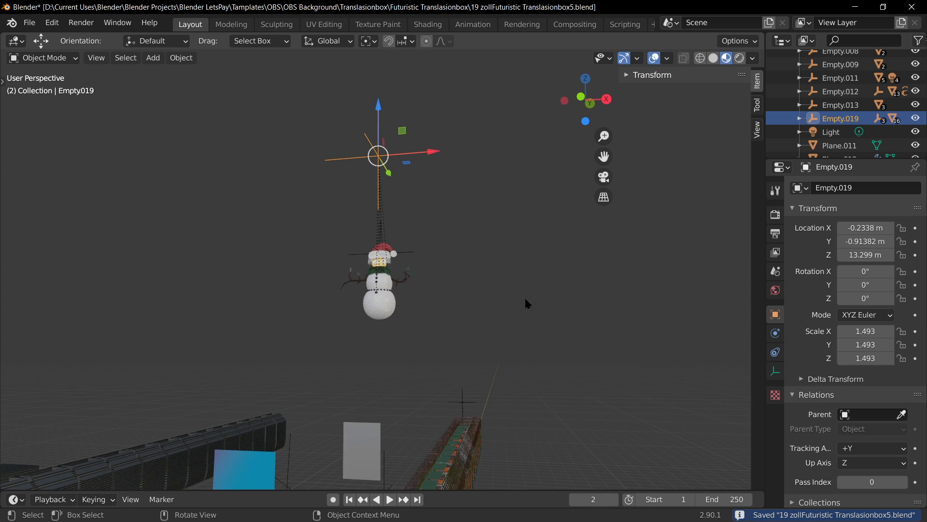
{"action": "middle_click_drag", "start_coordinate": [524, 297], "coordinate": [499, 170]}
{"action": "key", "text": "g"}
{"action": "key", "text": "z"}
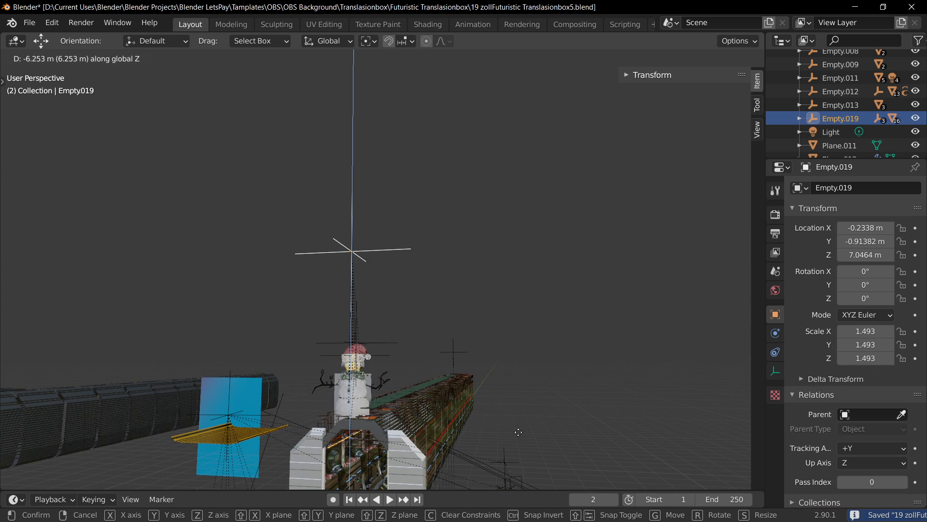
{"action": "left_click", "coordinate": [536, 457]}
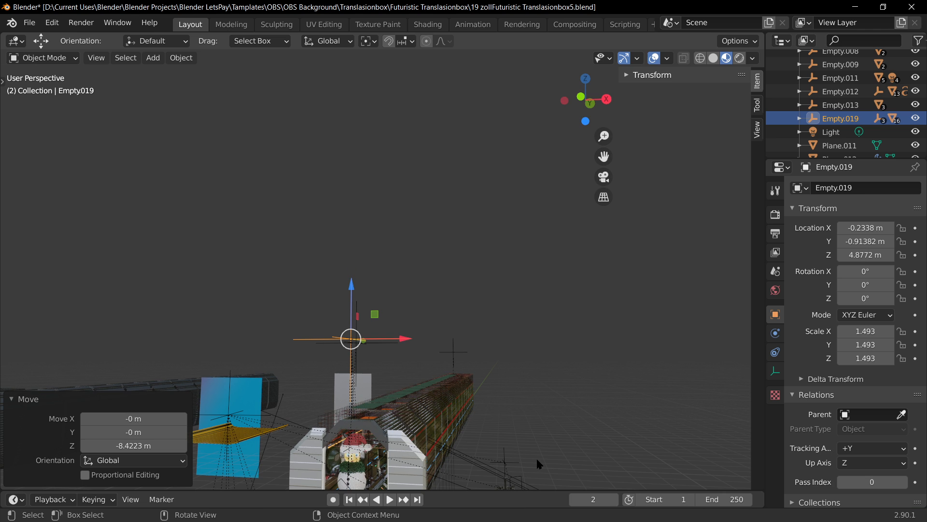
From the camera view, scale the snowman's parent empty by 0.893 and lower it about 0.506 m along Z
{"action": "key", "text": "KP_0"}
{"action": "key", "text": "s"}
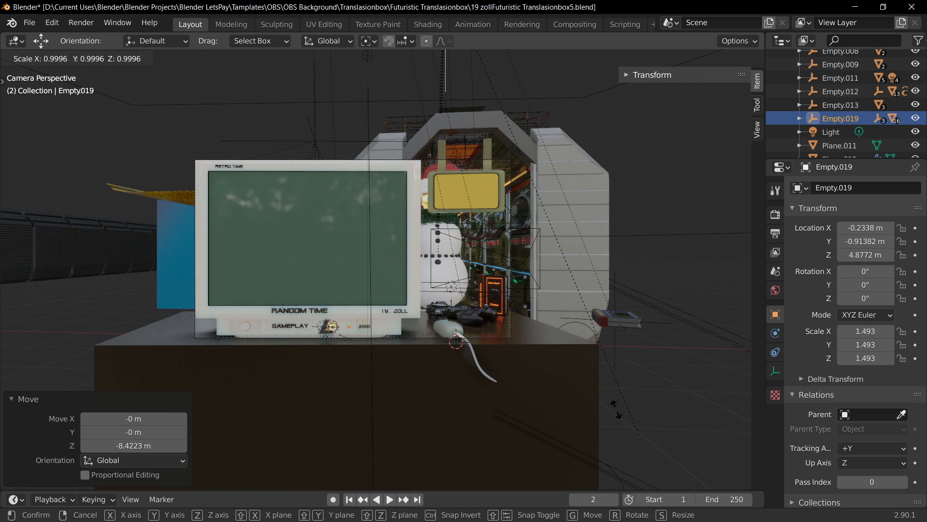
{"action": "left_click", "coordinate": [598, 400]}
{"action": "key", "text": "g"}
{"action": "key", "text": "z"}
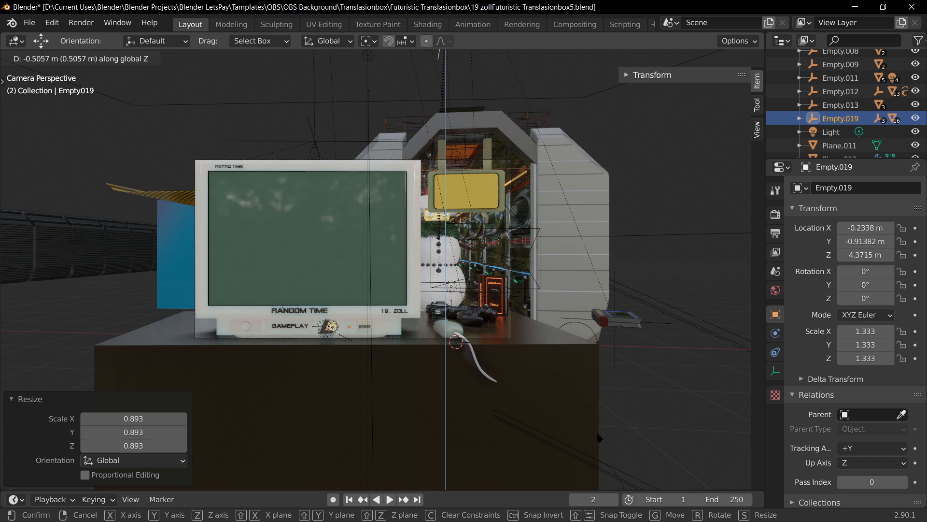
{"action": "left_click", "coordinate": [606, 416]}
Shift the snowman's parent empty about 0.192 m along X, out from behind the monitor
{"action": "key", "text": "g"}
{"action": "key", "text": "x"}
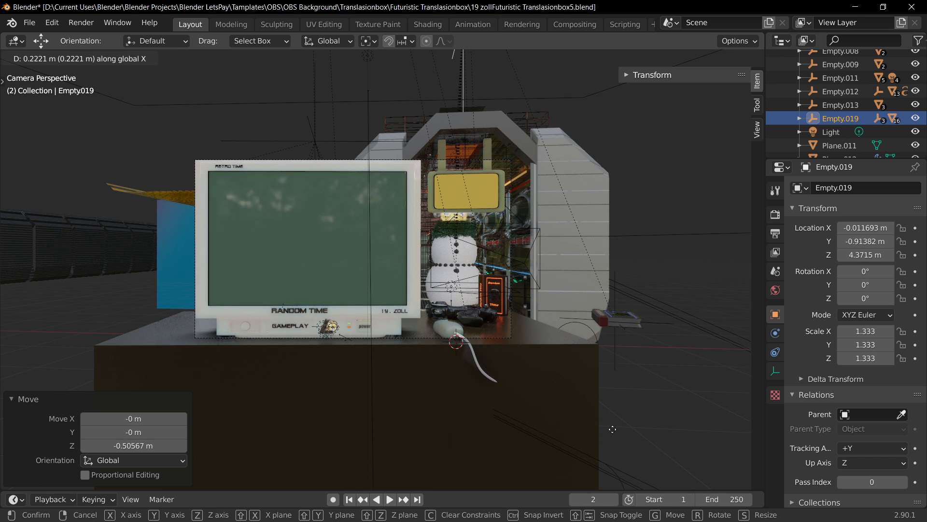
{"action": "left_click", "coordinate": [574, 394]}
Lower the snowman about 0.552 m along Z onto the corridor floor, return to the camera view and deselect it
{"action": "middle_click_drag", "start_coordinate": [619, 281], "coordinate": [561, 233]}
{"action": "scroll", "coordinate": [616, 310], "scroll_direction": "up", "scroll_amount": 4}
{"action": "key", "text": "g"}
{"action": "key", "text": "z"}
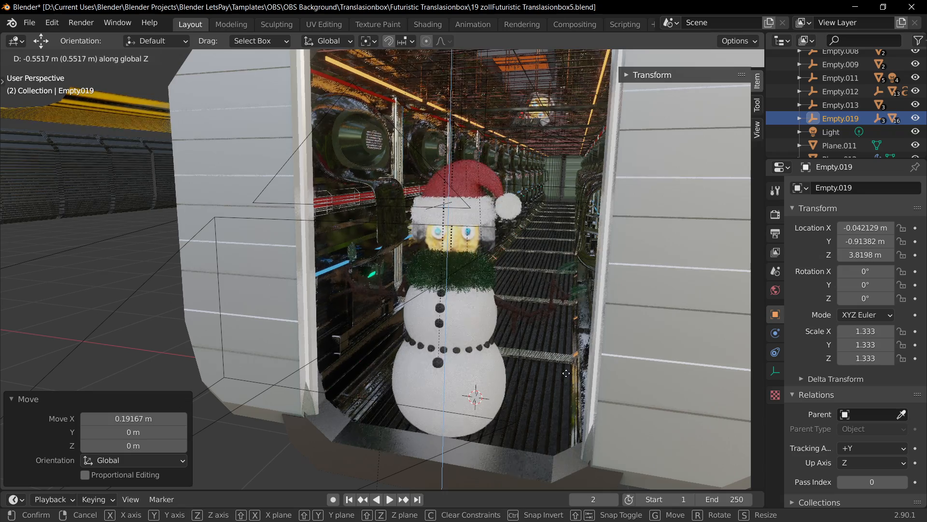
{"action": "left_click", "coordinate": [489, 297]}
{"action": "scroll", "coordinate": [493, 317], "scroll_direction": "down", "scroll_amount": 4}
{"action": "middle_click_drag", "start_coordinate": [492, 317], "coordinate": [514, 291]}
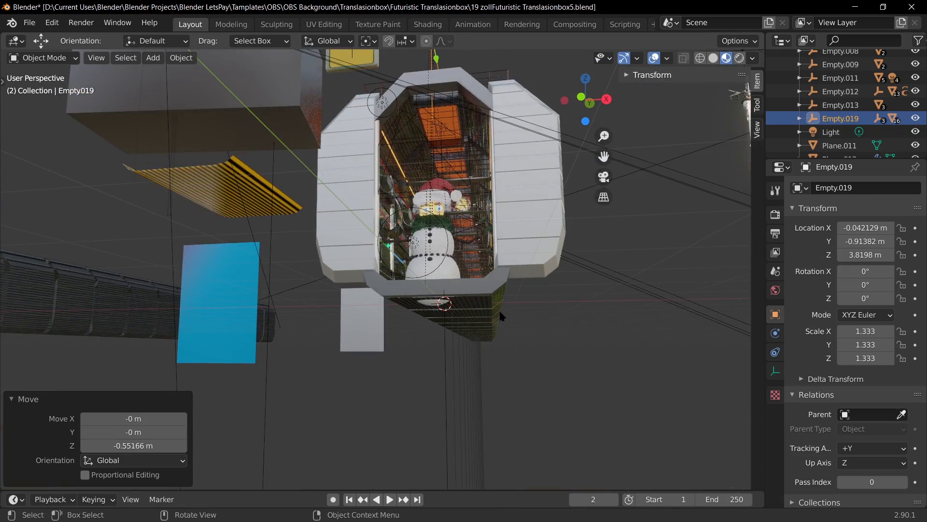
{"action": "key", "text": "KP_0"}
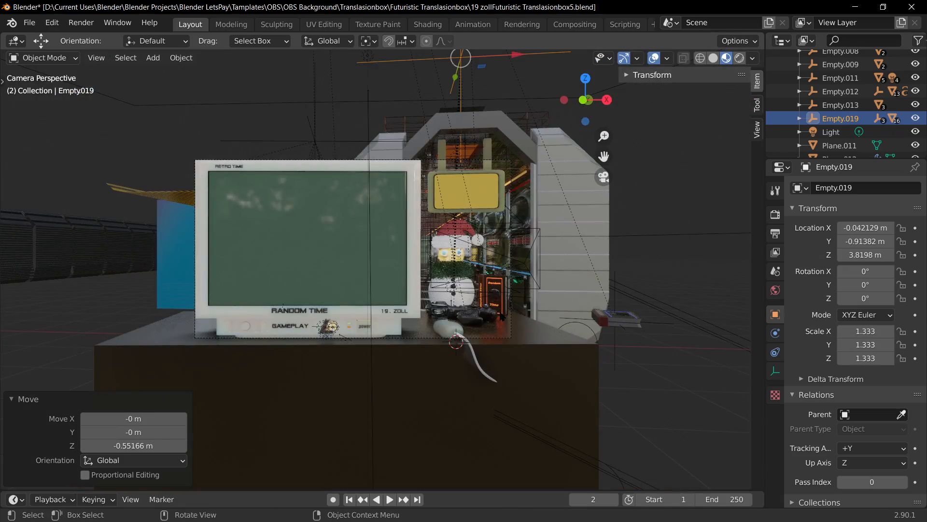
{"action": "left_click", "coordinate": [653, 353]}
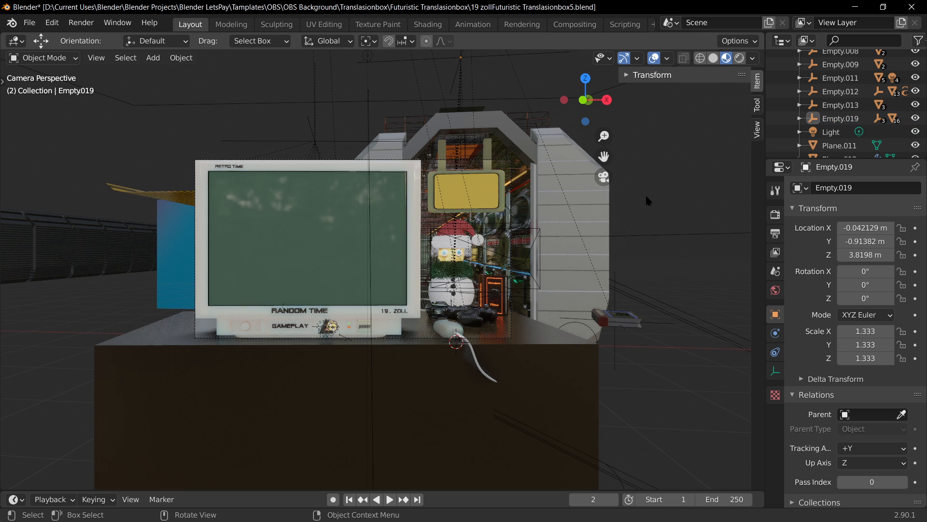
Check the placed snowman in rendered shading from the camera and up close, and switch back to material preview
{"action": "left_click", "coordinate": [740, 58]}
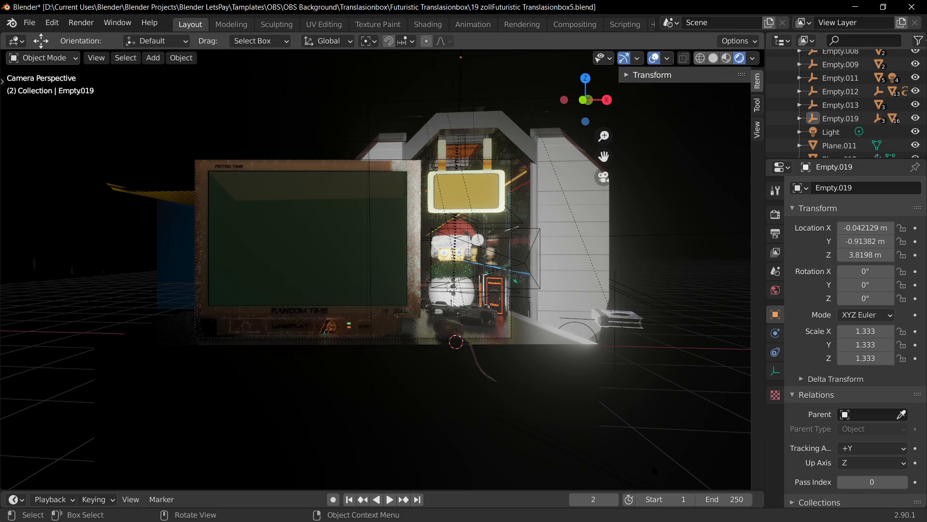
{"action": "middle_click_drag", "start_coordinate": [623, 396], "coordinate": [415, 207]}
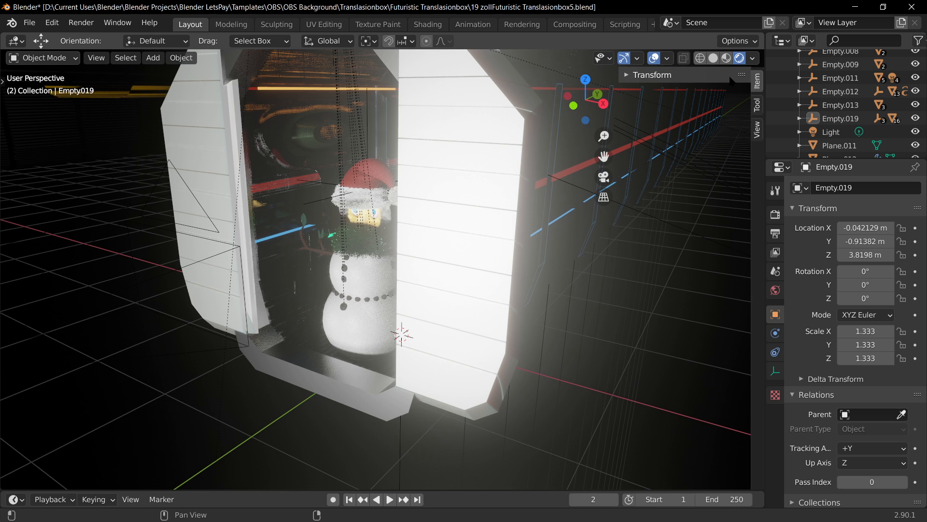
{"action": "left_click", "coordinate": [726, 58]}
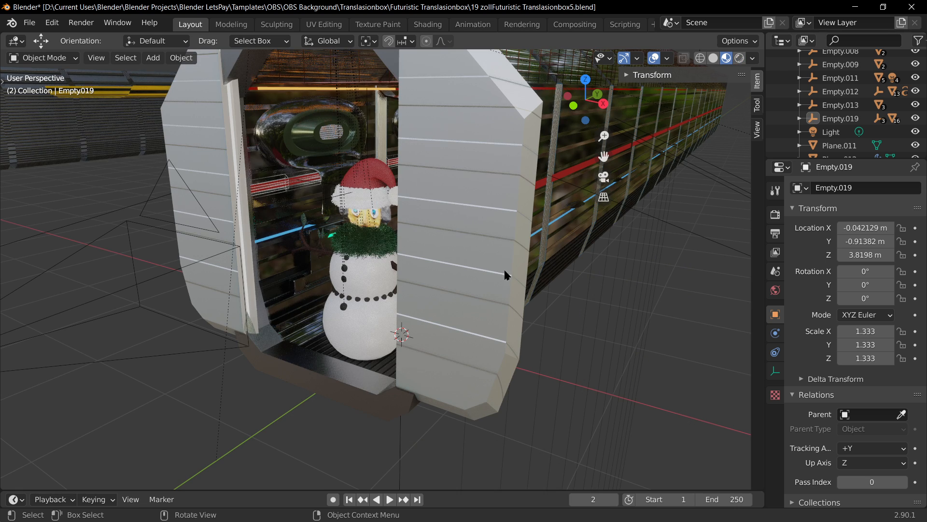
Select the snowman's green fur collar and shorten its particle children length to 0.761
{"action": "scroll", "coordinate": [482, 258], "scroll_direction": "up", "scroll_amount": 2}
{"action": "left_click", "coordinate": [381, 237]}
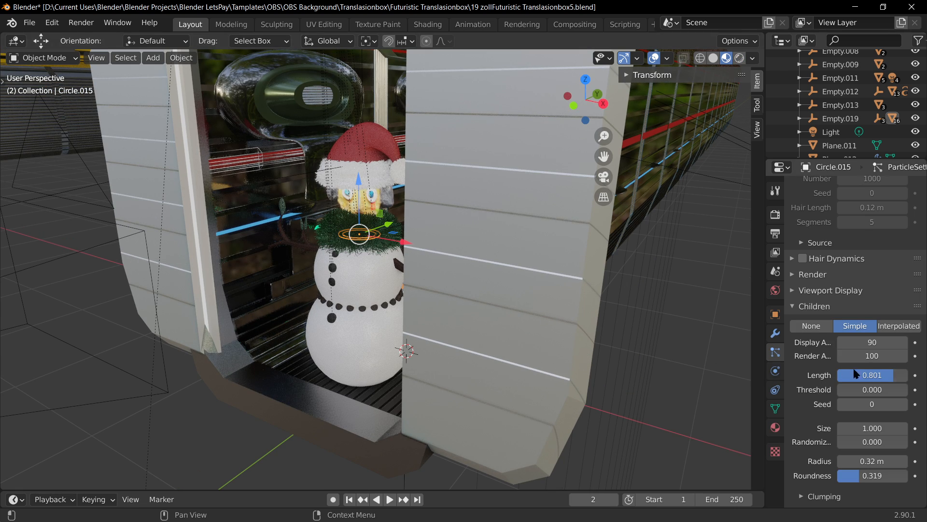
{"action": "mouse_move", "coordinate": [893, 375]}
{"action": "left_mouse_down"}
{"action": "mouse_move", "coordinate": [879, 375]}
{"action": "mouse_move", "coordinate": [889, 374]}
{"action": "left_mouse_up"}
{"action": "scroll", "coordinate": [515, 344], "scroll_direction": "down", "scroll_amount": 4}
{"action": "scroll", "coordinate": [621, 382], "scroll_direction": "down", "scroll_amount": 5}
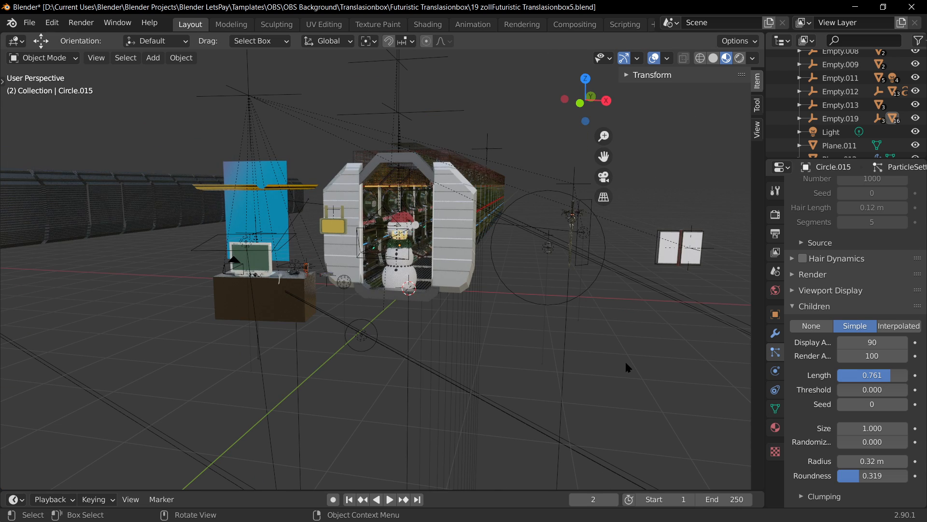
Select the snowman's parent empty, scale it up by 1.06 and raise it about 0.383 m along Z
{"action": "scroll", "coordinate": [416, 114], "scroll_direction": "down", "scroll_amount": 1}
{"action": "left_click", "coordinate": [400, 103]}
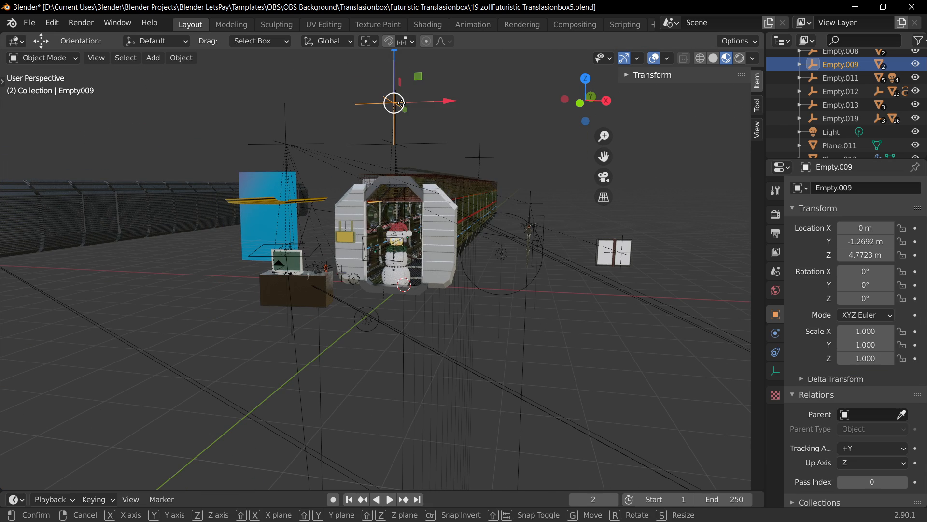
{"action": "left_click", "coordinate": [433, 149]}
{"action": "key", "text": "g"}
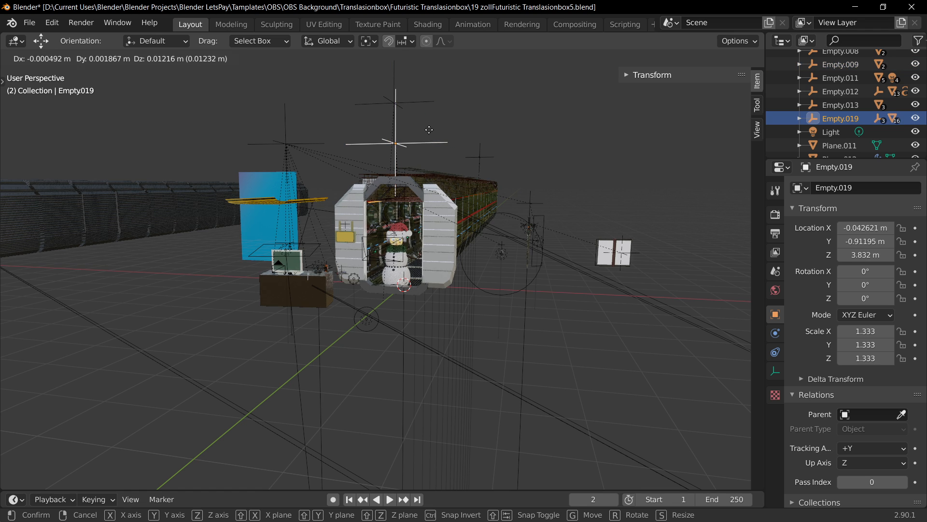
{"action": "left_click", "coordinate": [431, 134]}
{"action": "key", "text": "s"}
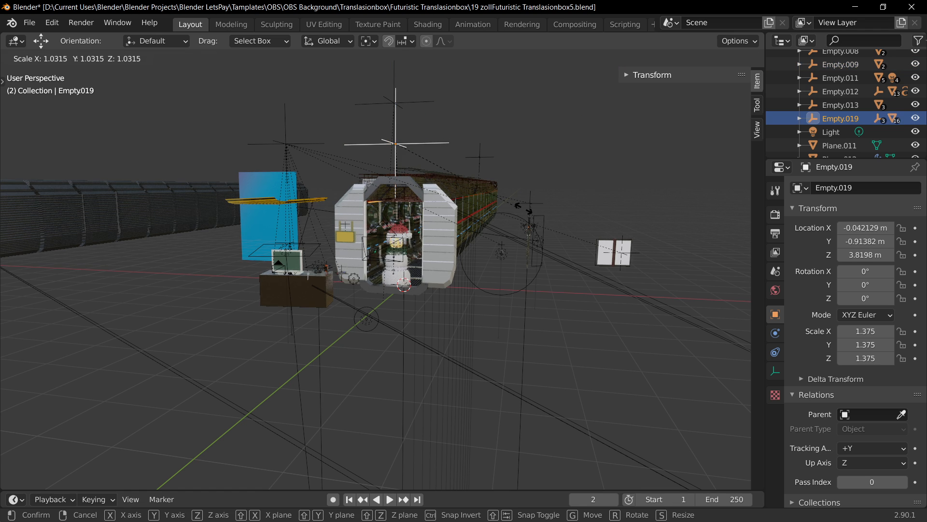
{"action": "left_click", "coordinate": [534, 205]}
{"action": "key", "text": "g"}
{"action": "key", "text": "z"}
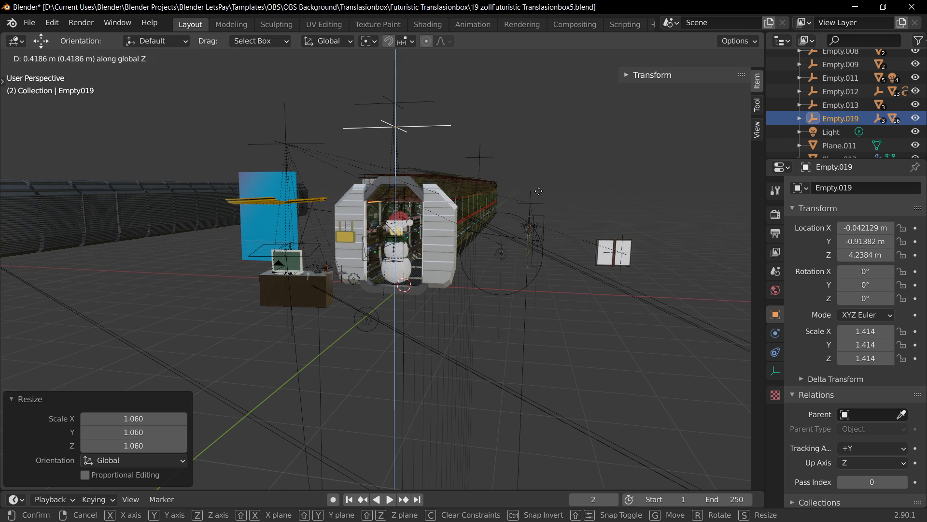
{"action": "left_click", "coordinate": [582, 356]}
Save the file and check the enlarged snowman's framing from the camera view
{"action": "key", "text": "ctrl+s"}
{"action": "key", "text": "KP_0"}
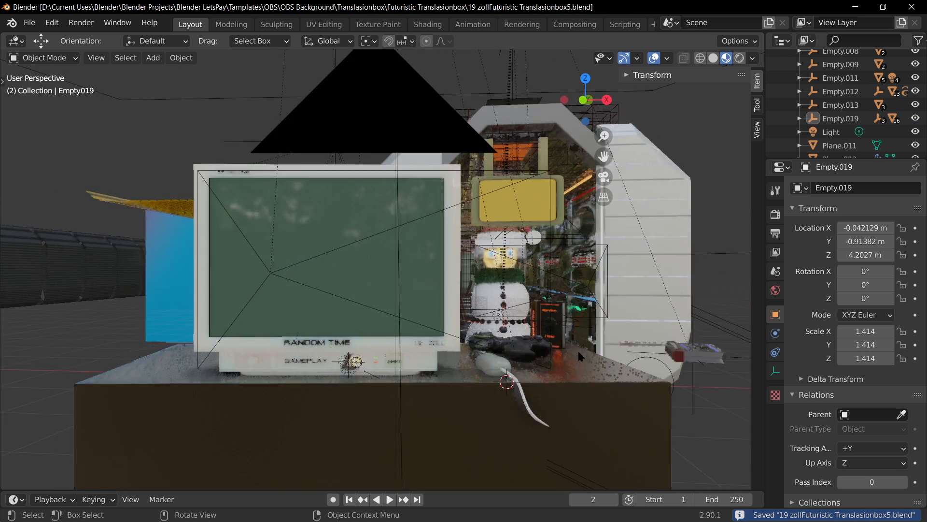
{"action": "scroll", "coordinate": [579, 352], "scroll_direction": "up", "scroll_amount": 3}
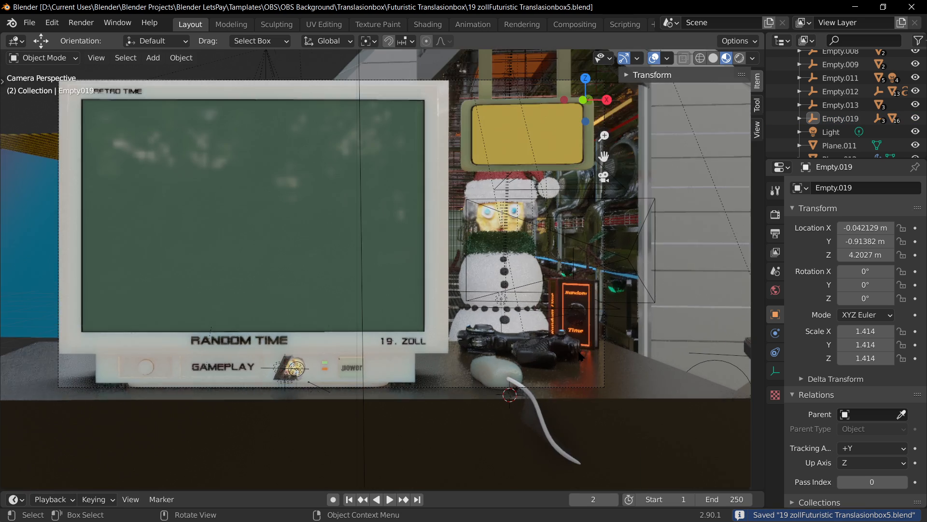
{"action": "scroll", "coordinate": [541, 383], "scroll_direction": "down", "scroll_amount": 2}
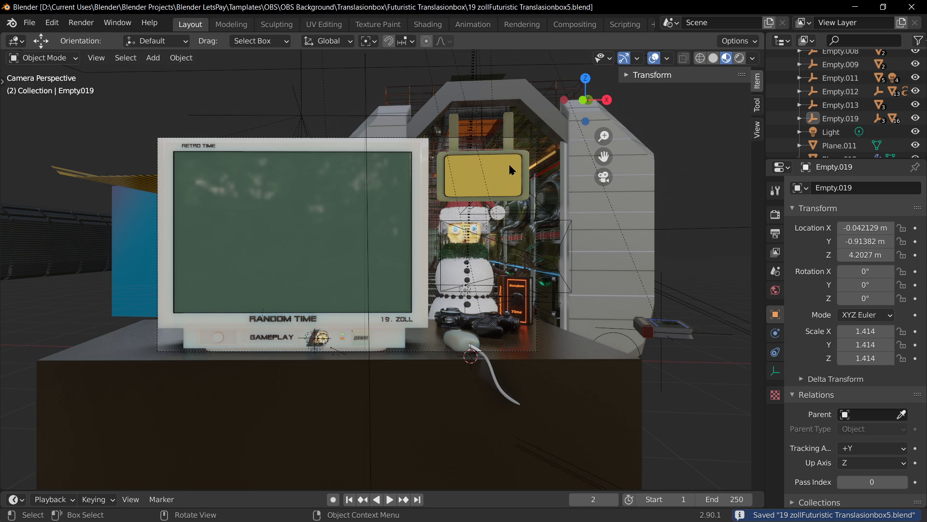